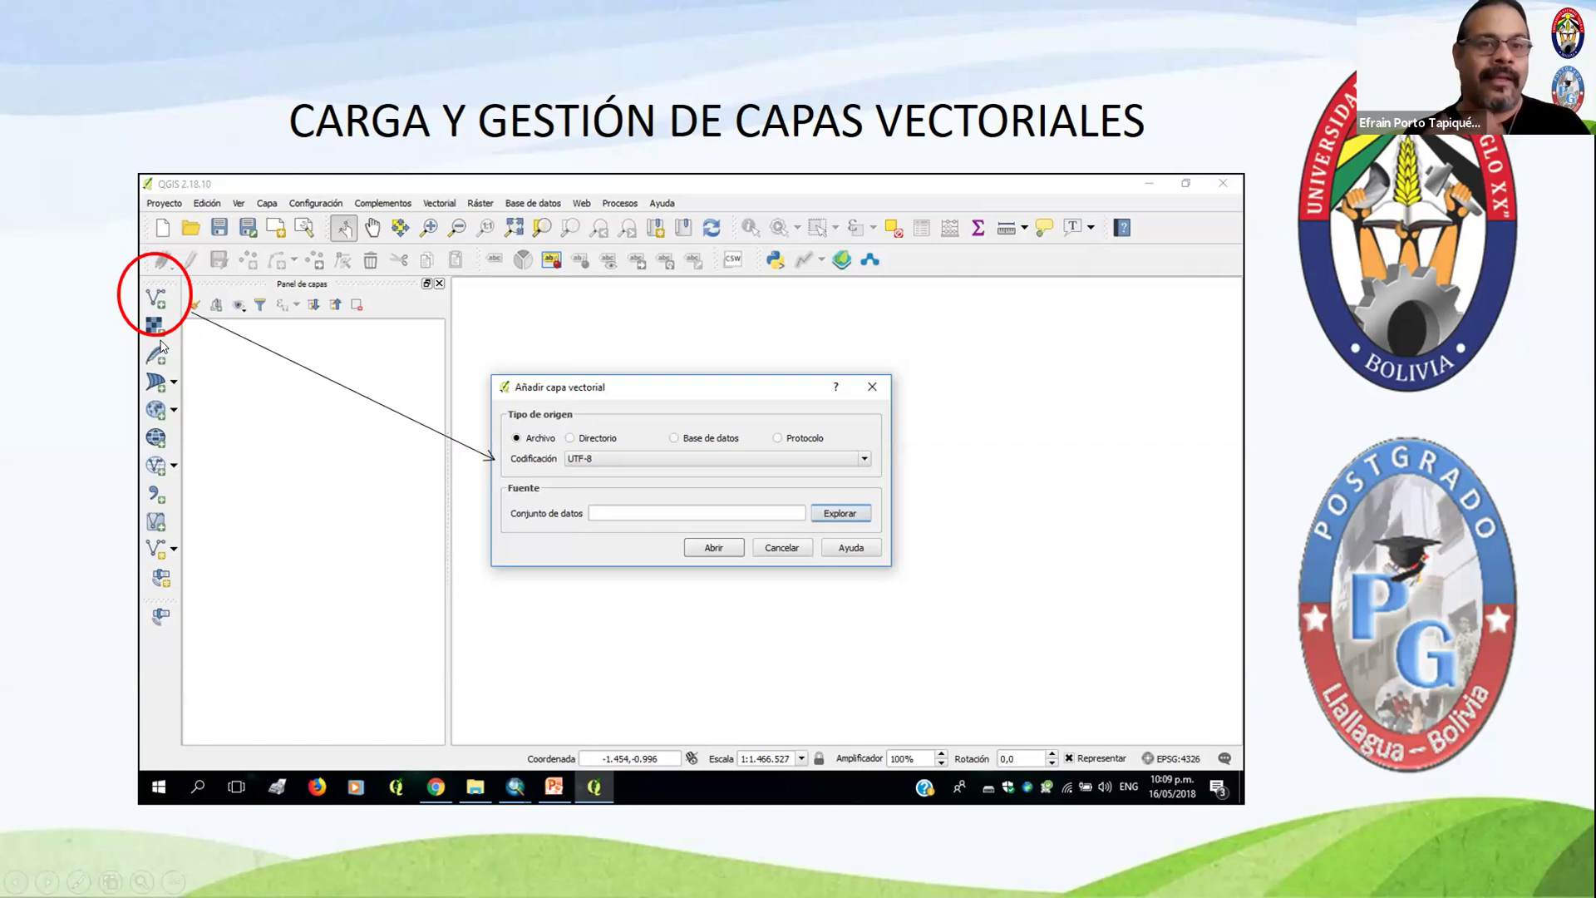
pyautogui.click(909, 330)
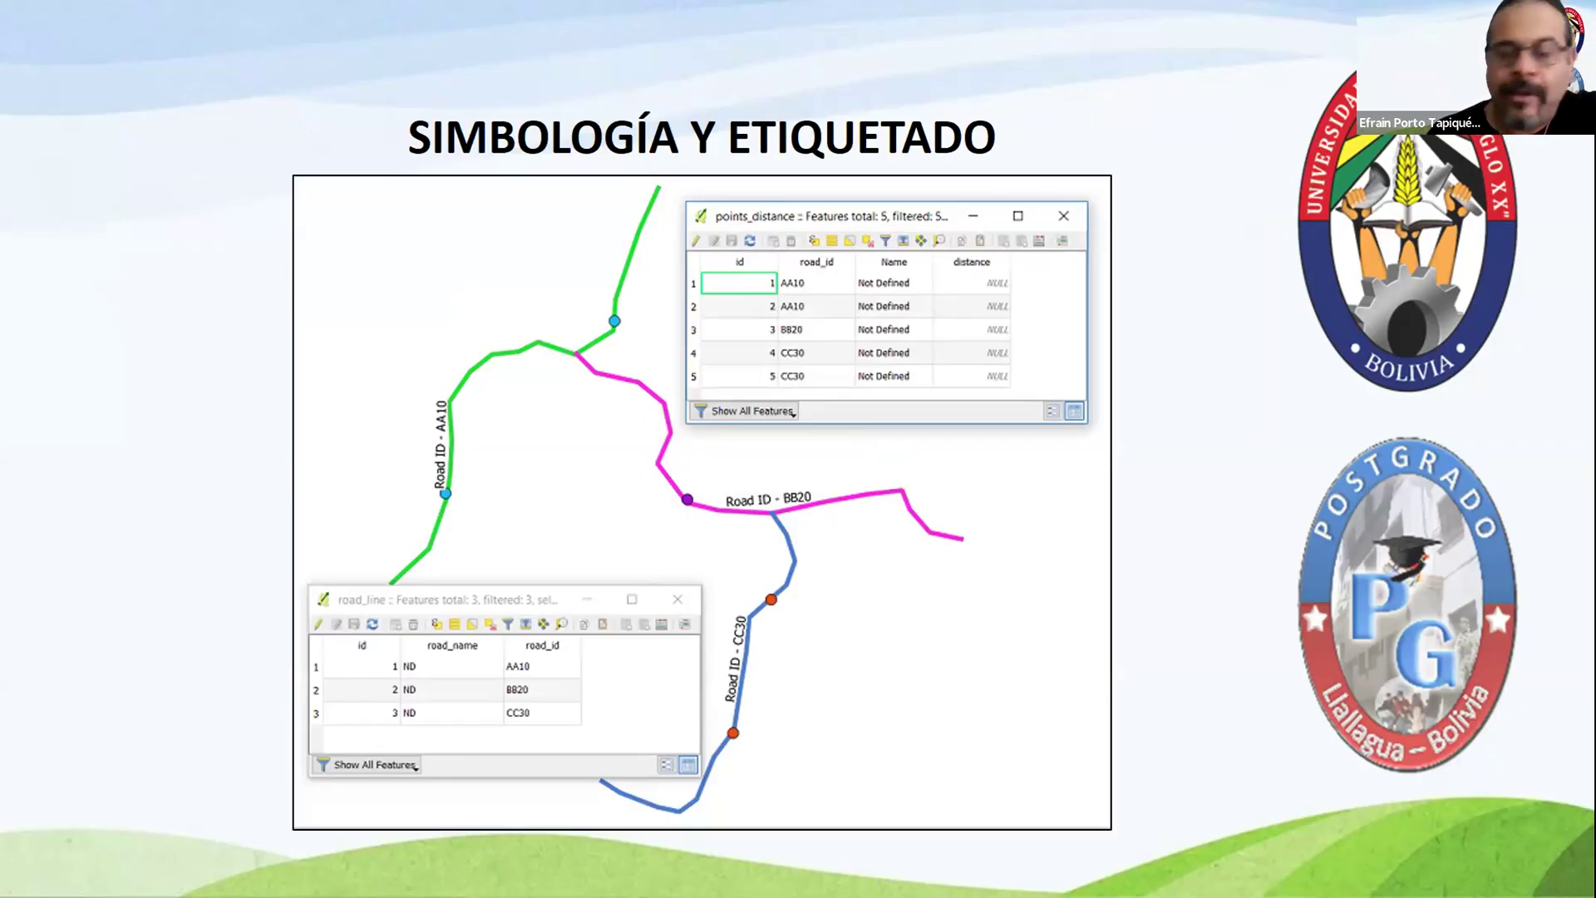
pyautogui.press('Right')
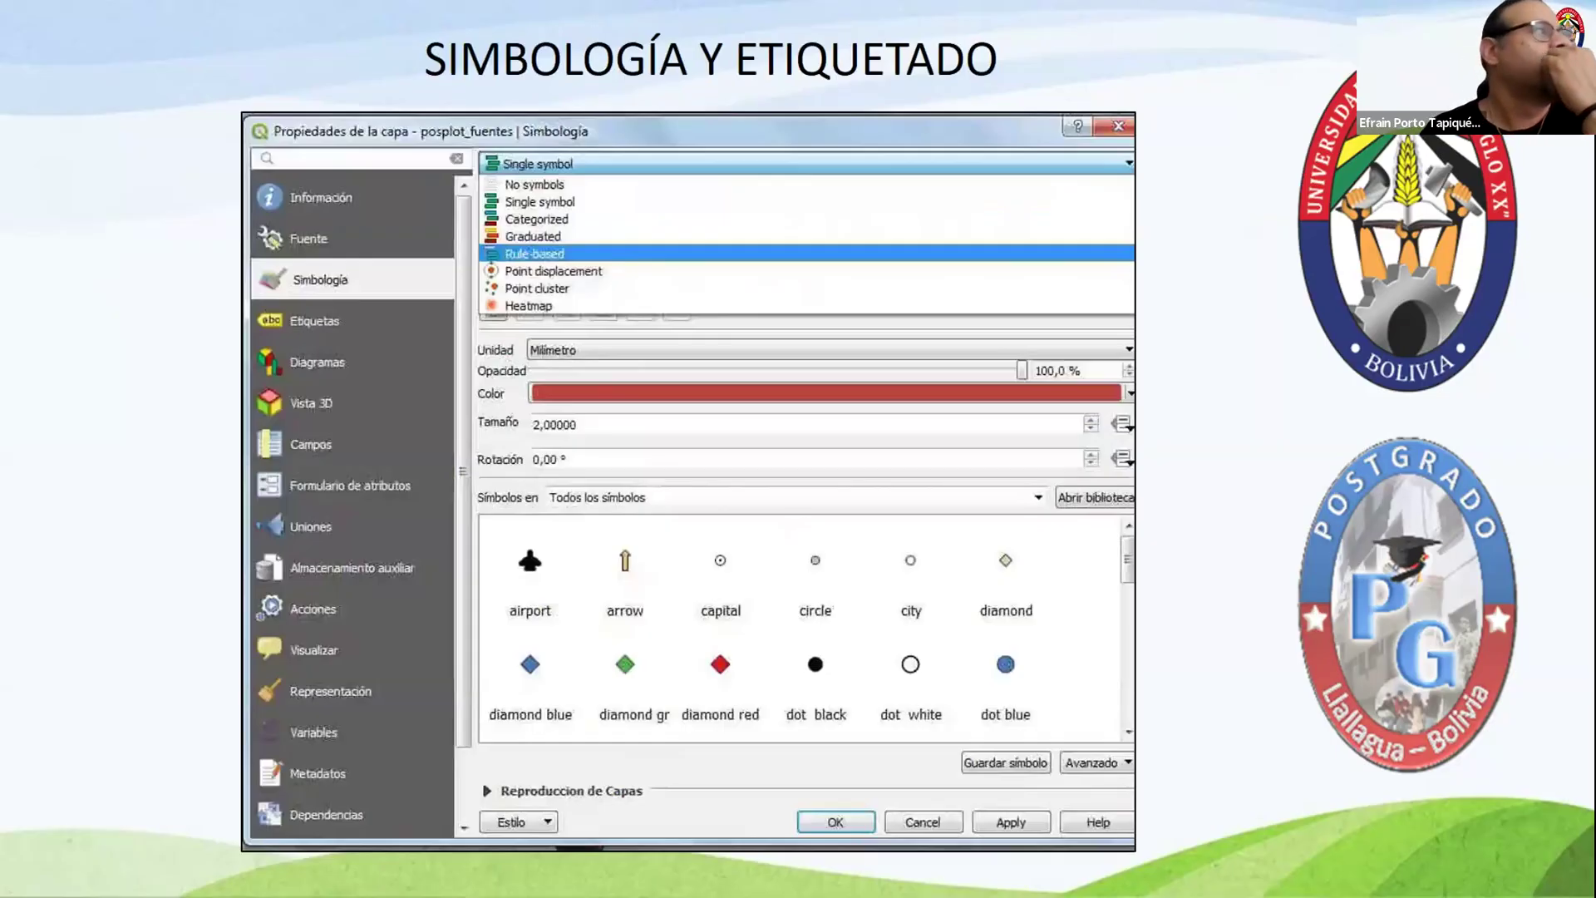
pyautogui.press('Right')
pyautogui.press('Right')
pyautogui.press('Right')
pyautogui.press('Right')
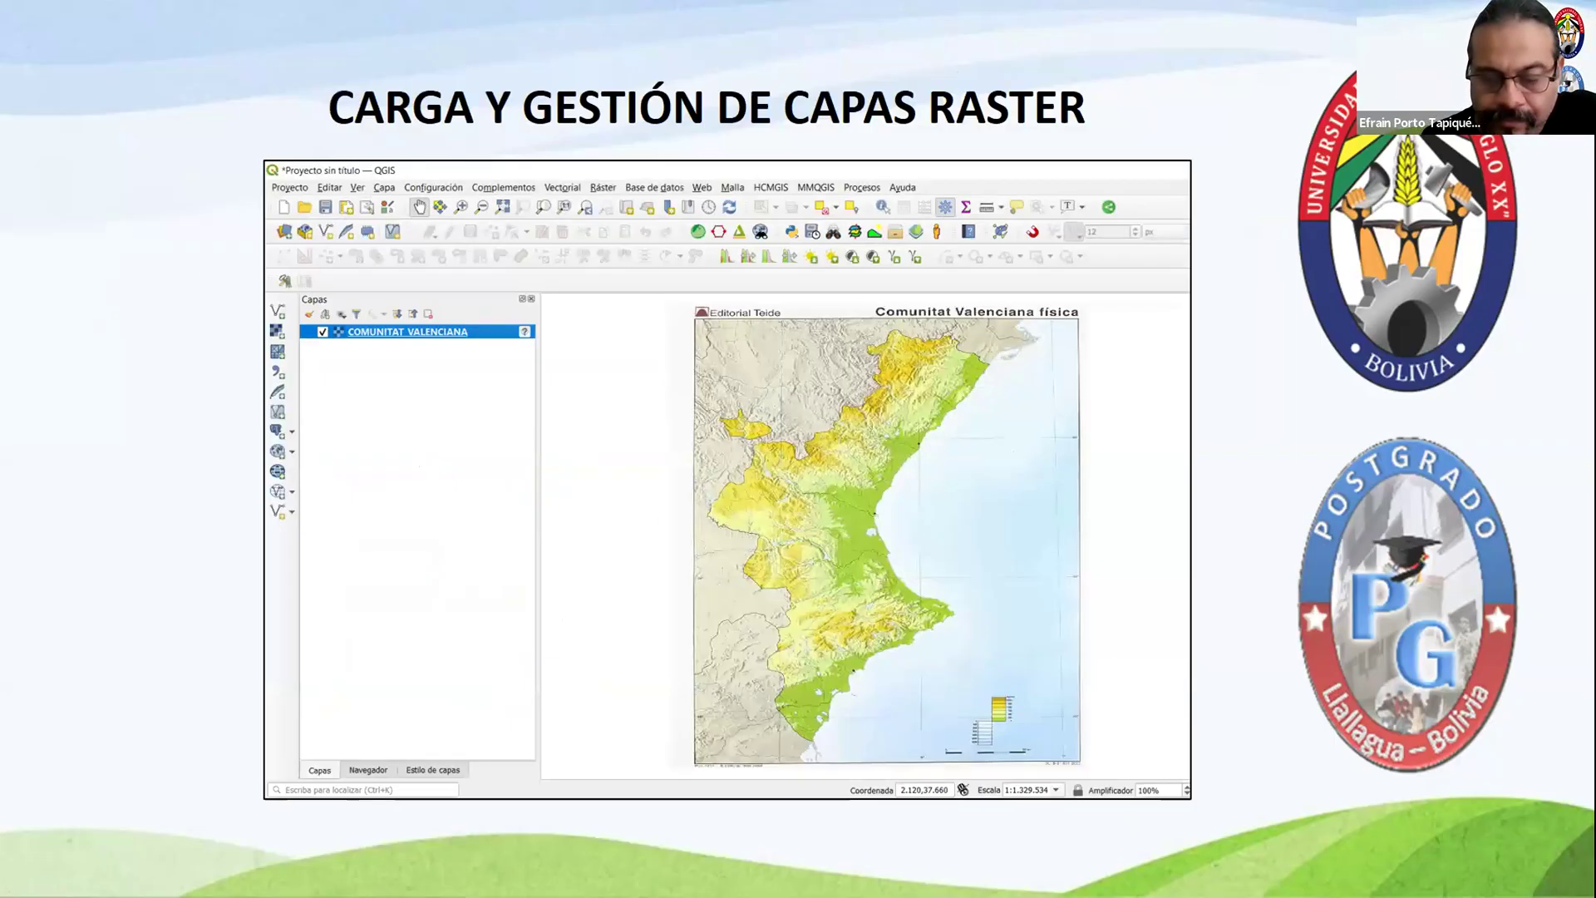
# Step: Switch to QGIS, start adding a vector layer and browse to the Proyecto_01 folder for its source files
pyautogui.hotkey('alt', 'Tab')
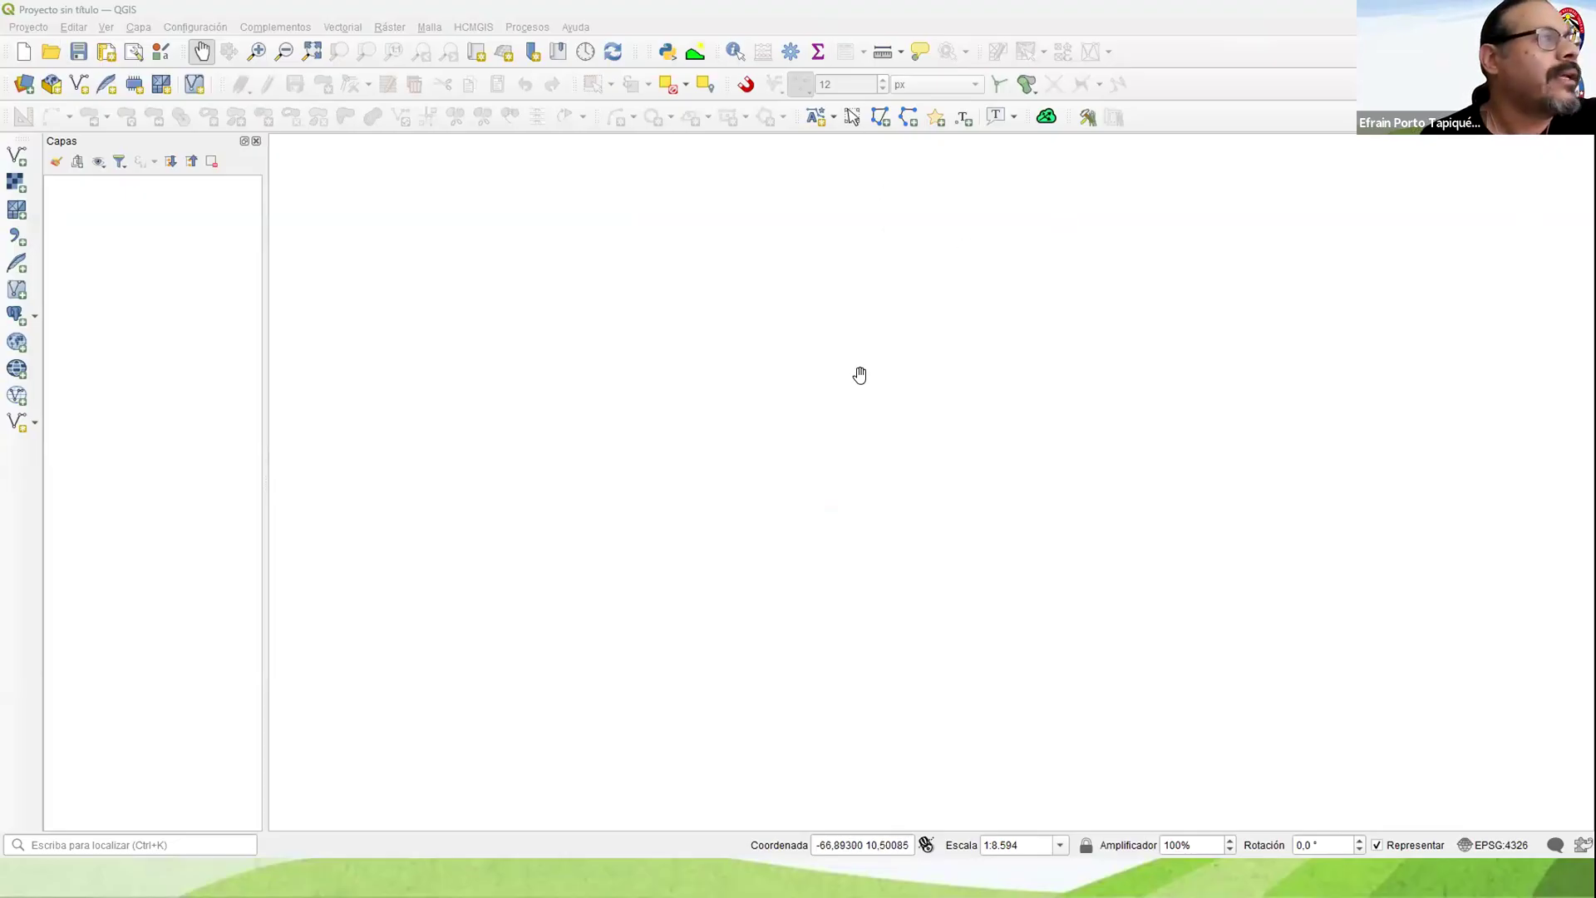
pyautogui.click(18, 157)
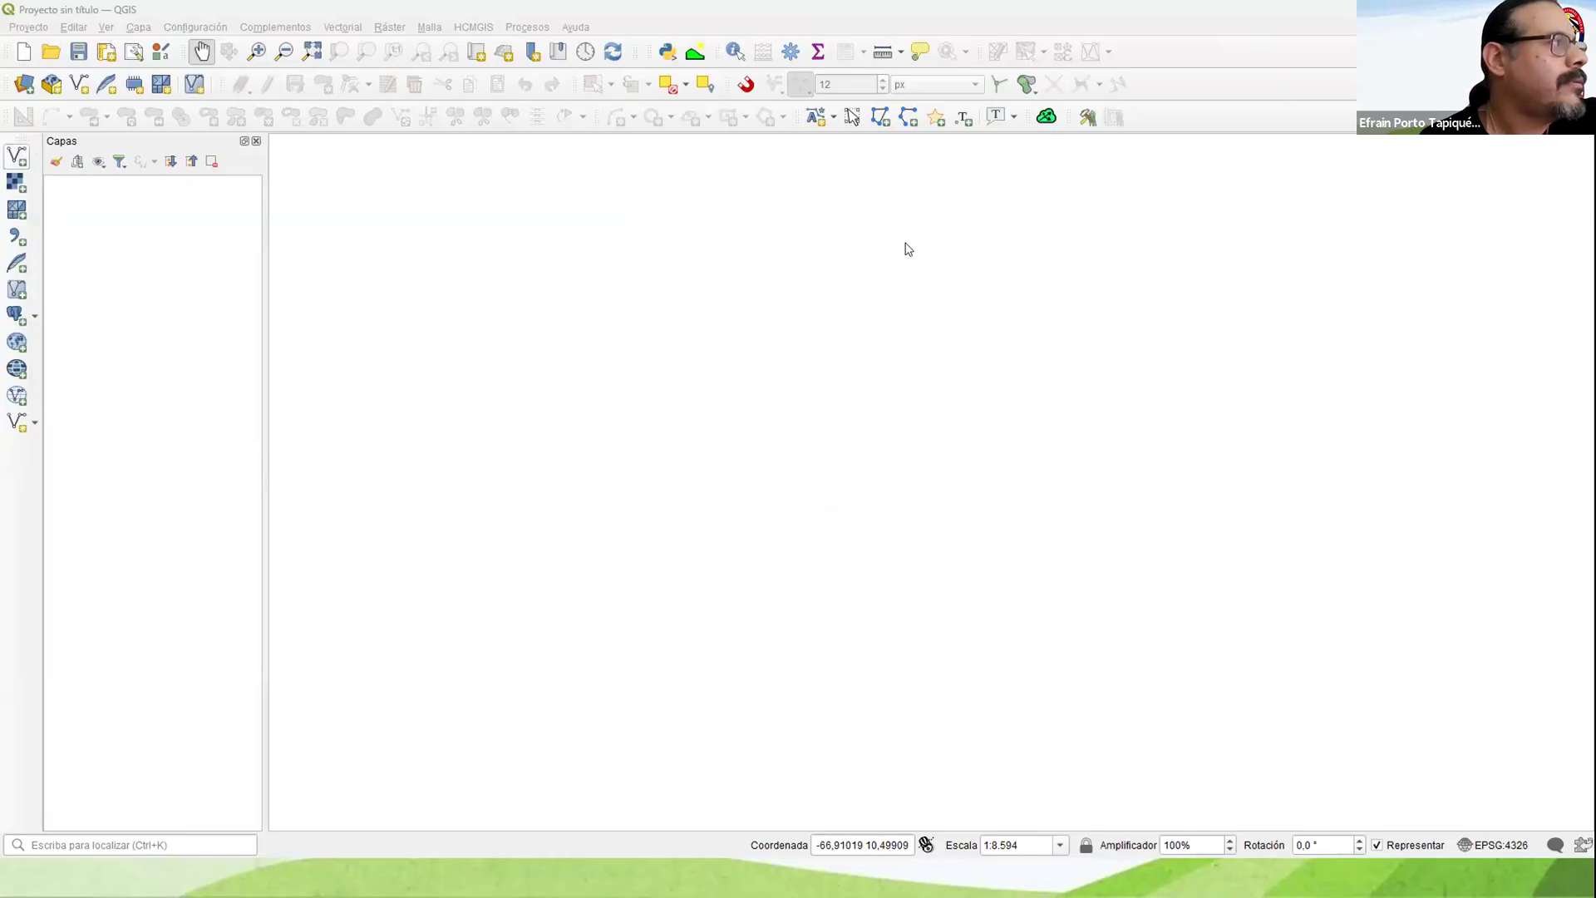
pyautogui.click(1169, 376)
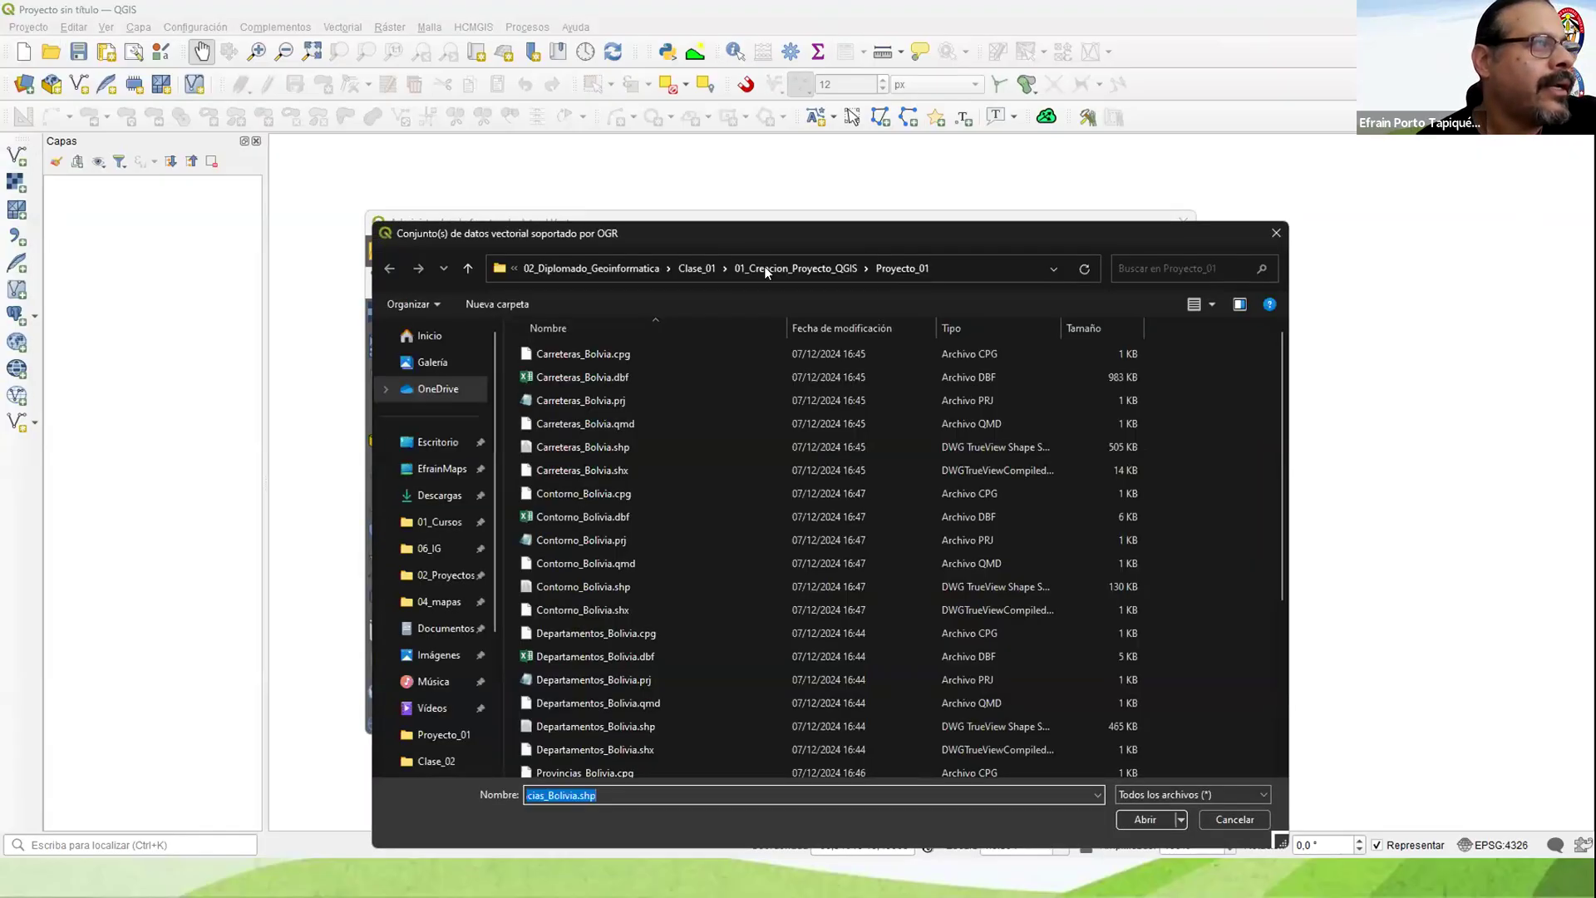
pyautogui.click(766, 268)
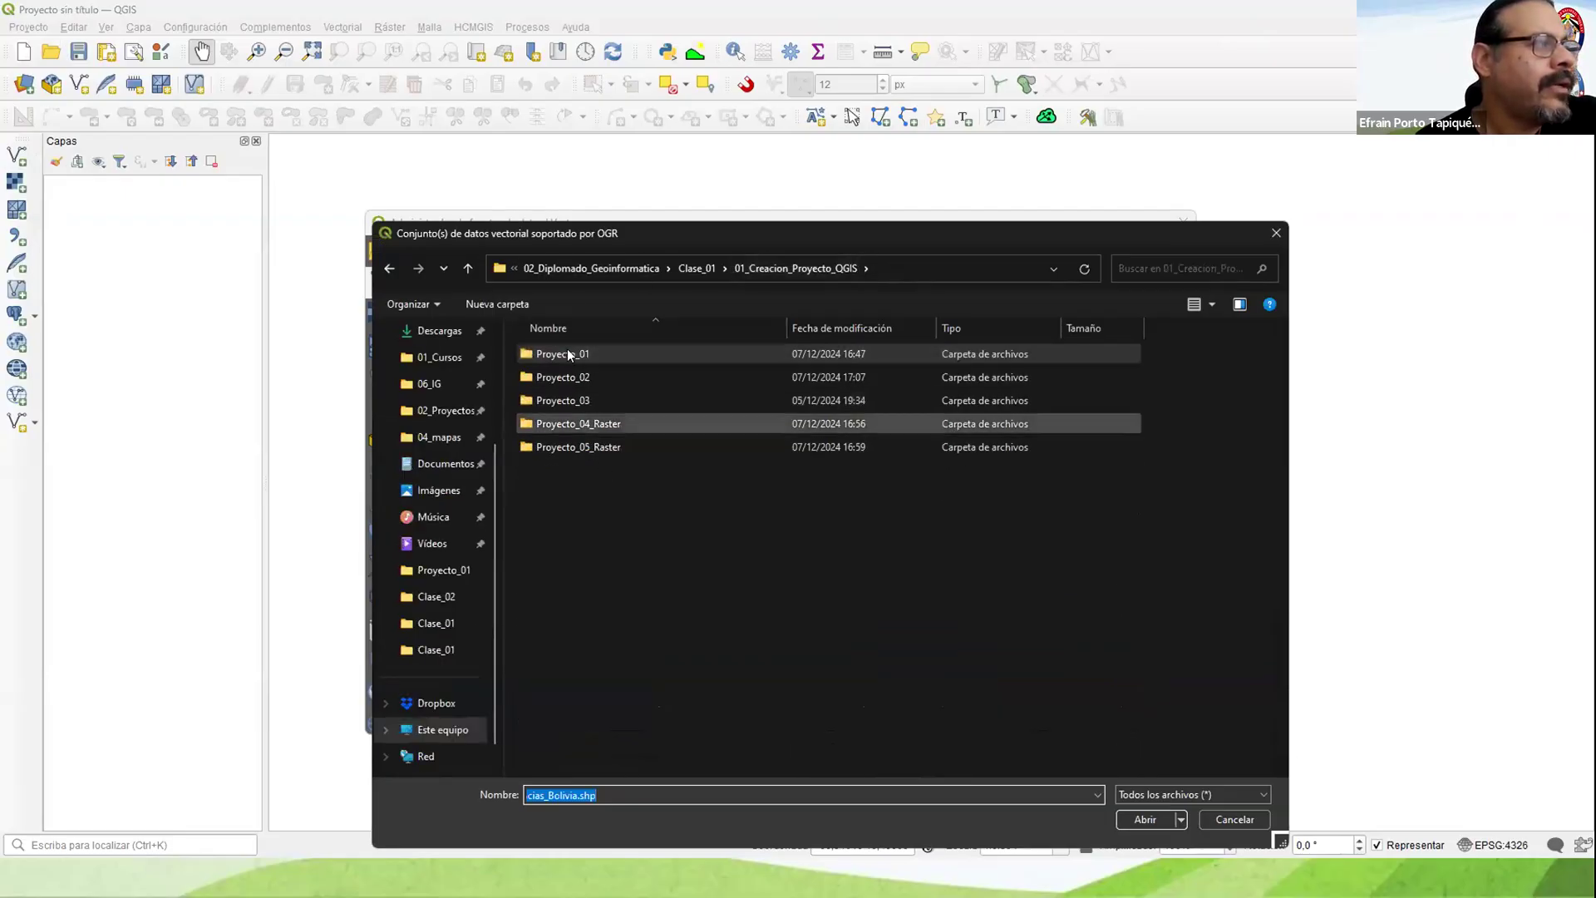
pyautogui.doubleClick(569, 355)
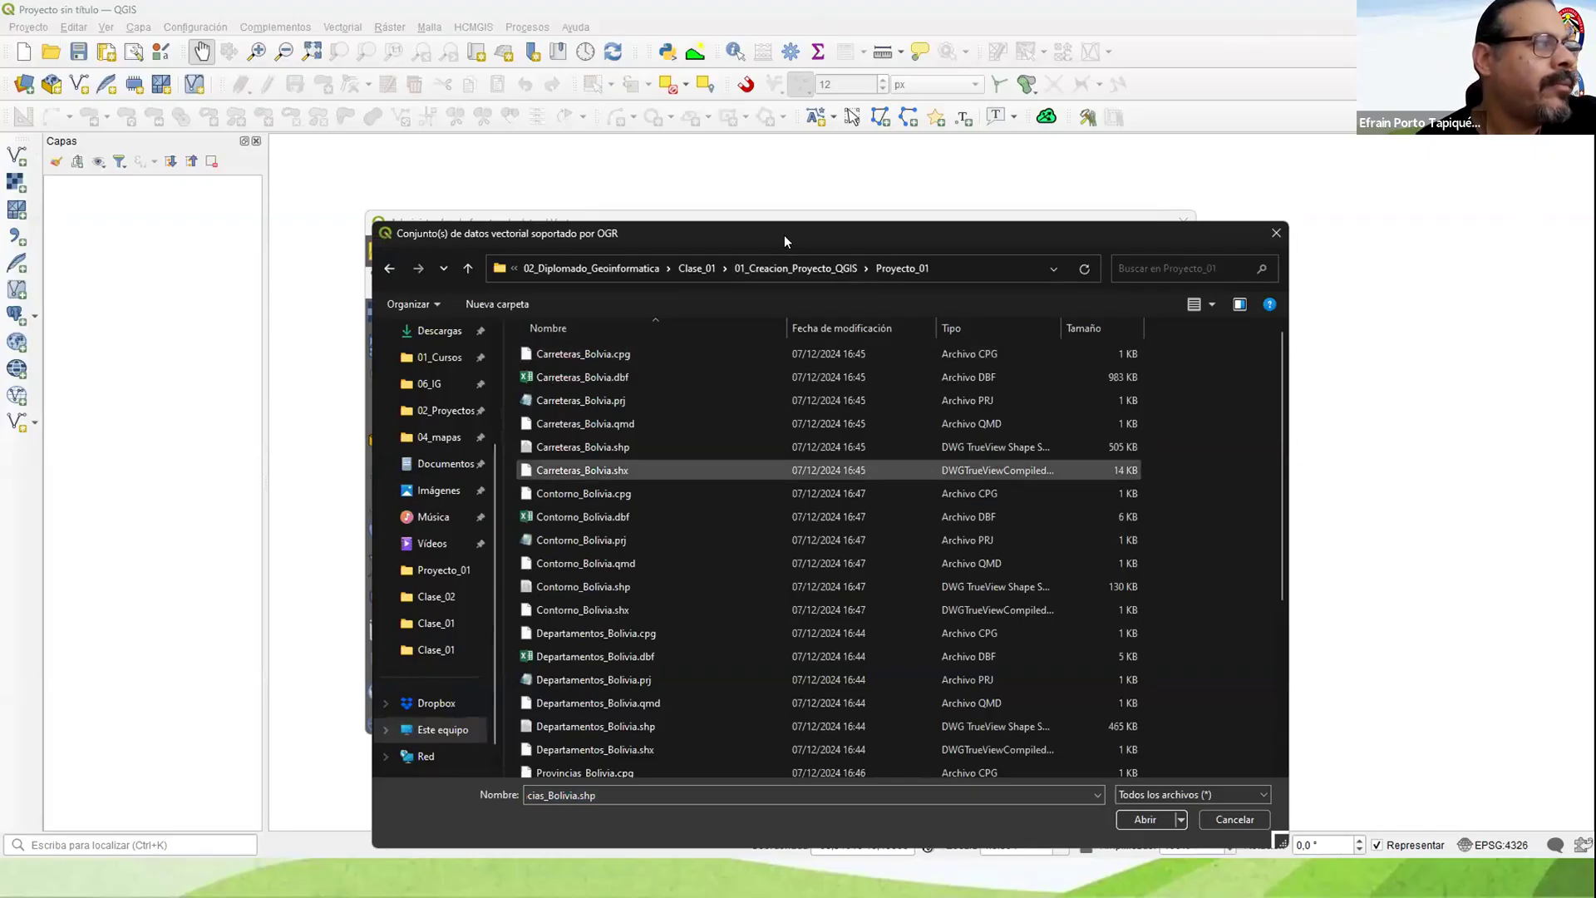
pyautogui.moveTo(788, 227); pyautogui.dragTo(777, 113)
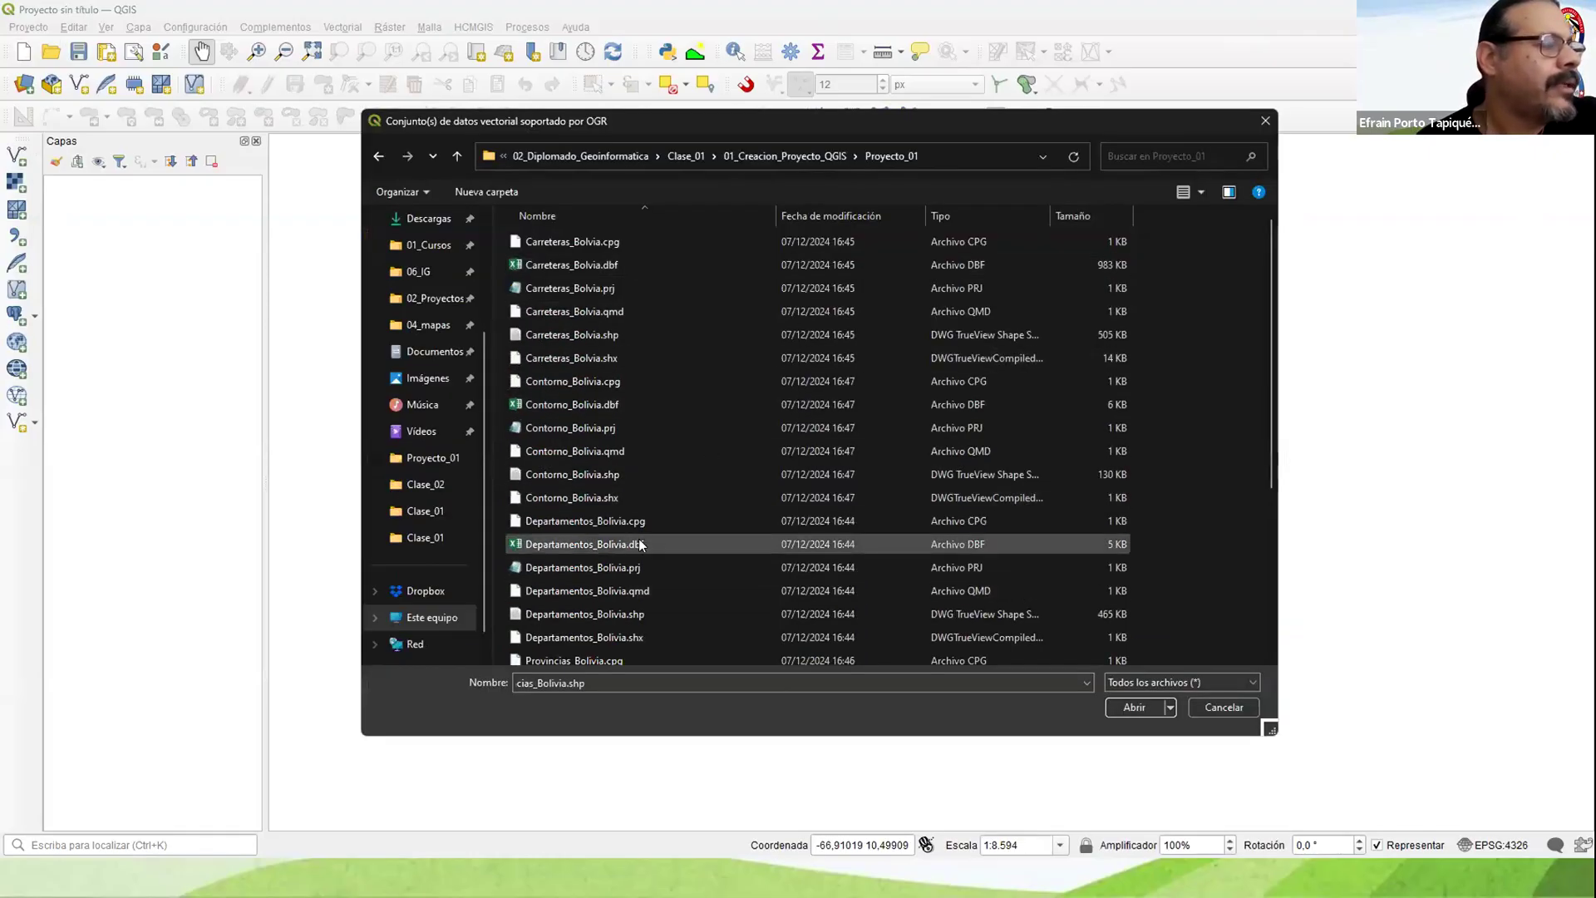
pyautogui.scroll(-4, 640, 545)
pyautogui.scroll(4, 640, 545)
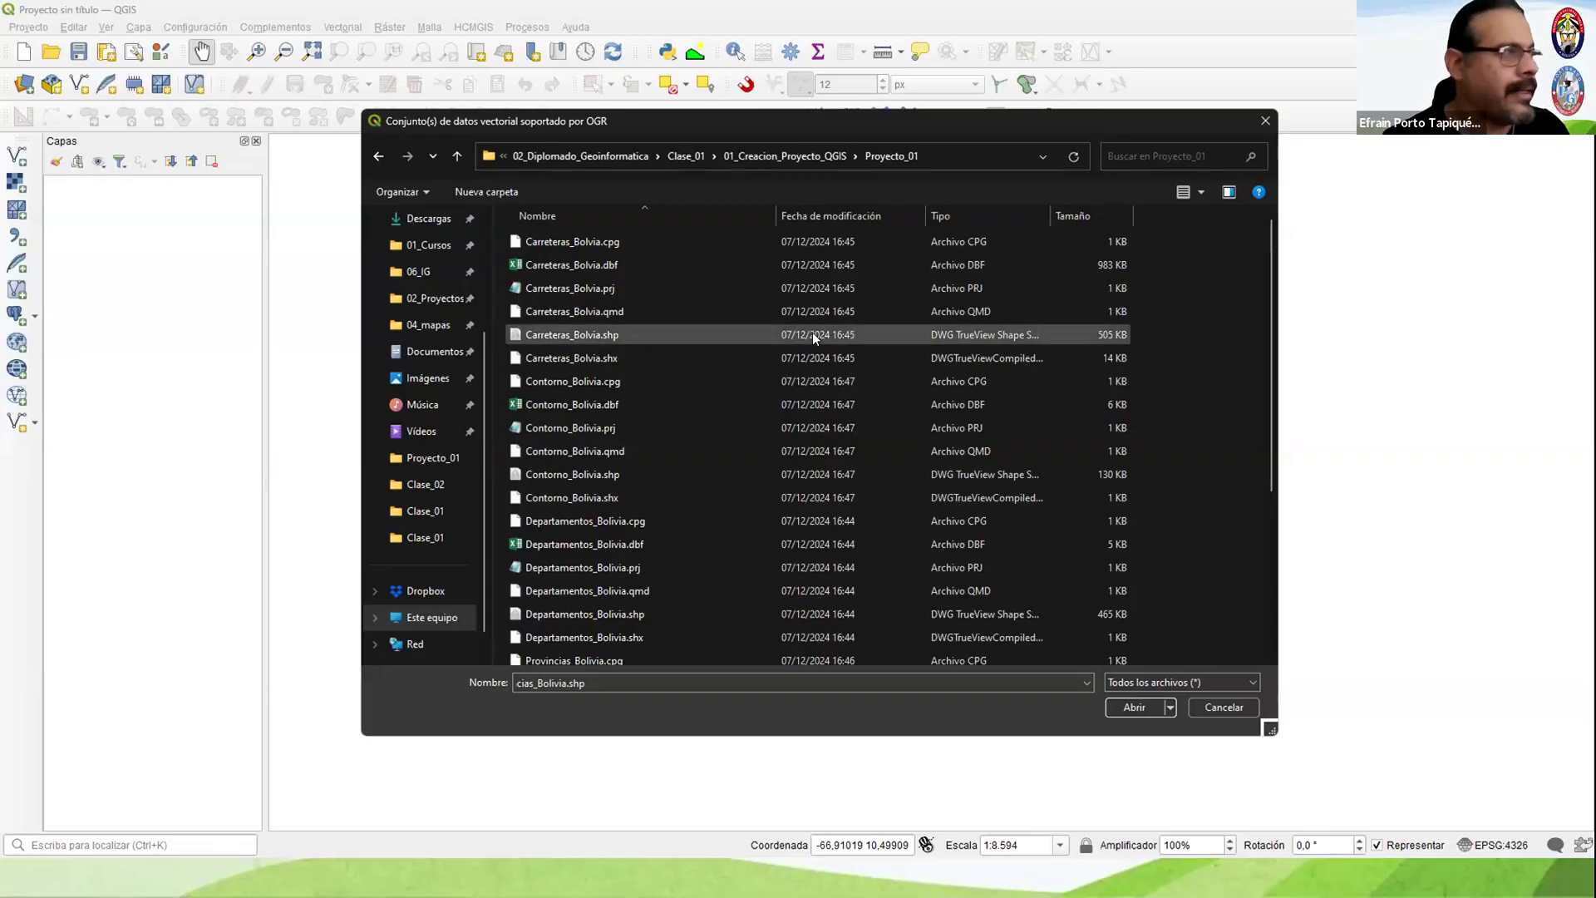
# Step: Add Carreteras_Bolvia, Contorno_Bolivia, Departamentos_Bolivia, Provincias_Bolivia and Rios_Bolivia shapefiles as layers, and move Carreteras_Bolvia directly below Rios_Bolivia
pyautogui.click(585, 330)
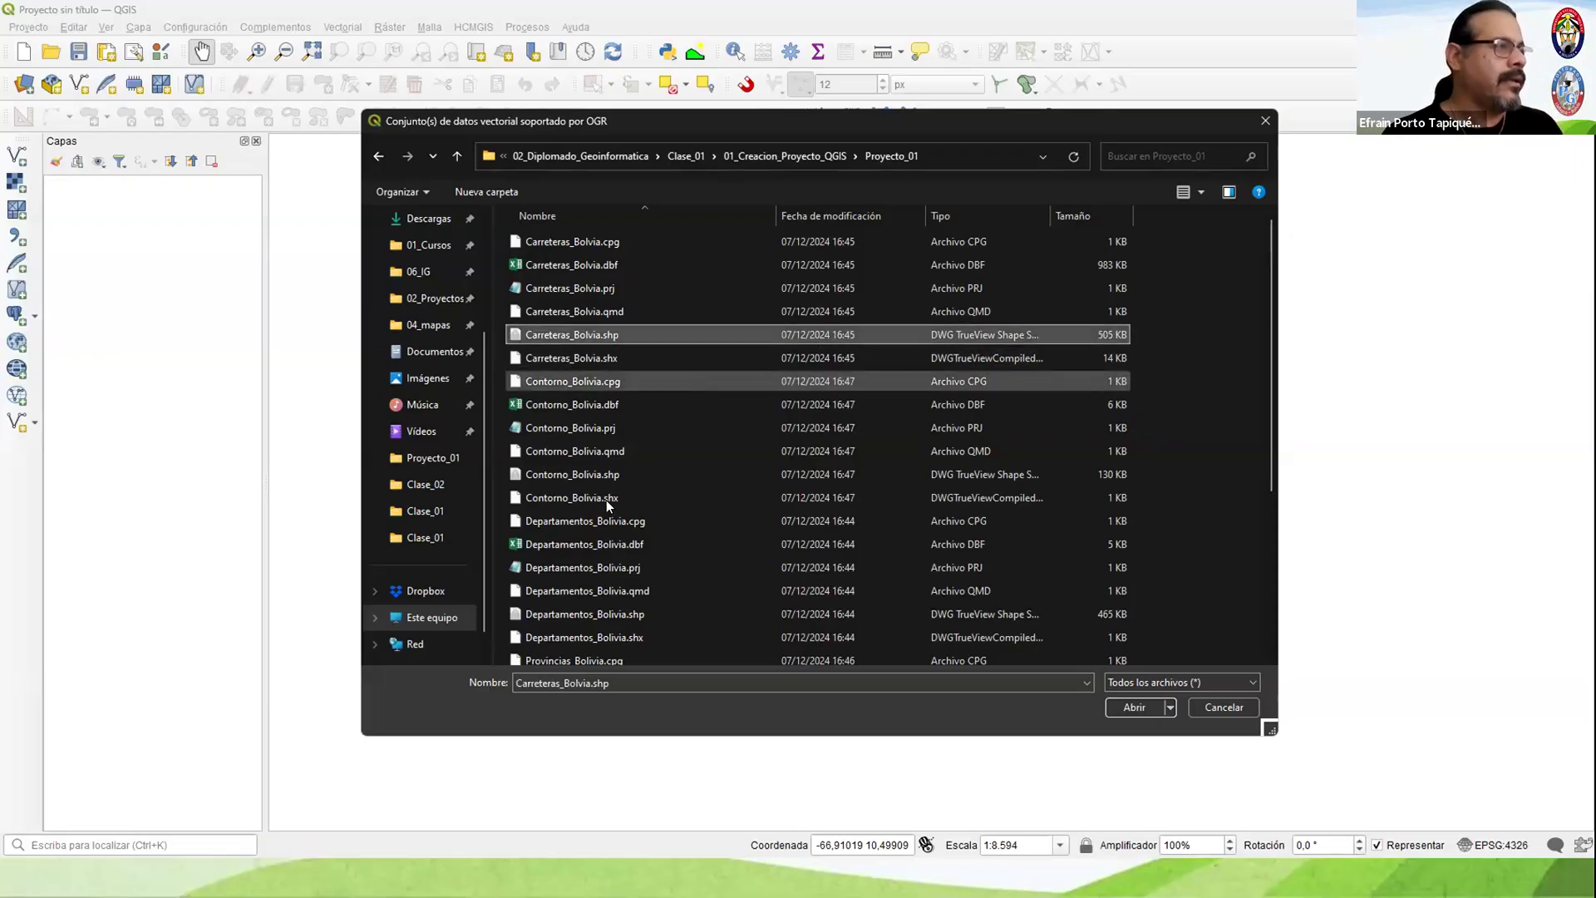
pyautogui.keyDown('ctrl'); pyautogui.click(581, 472); pyautogui.keyUp('ctrl')
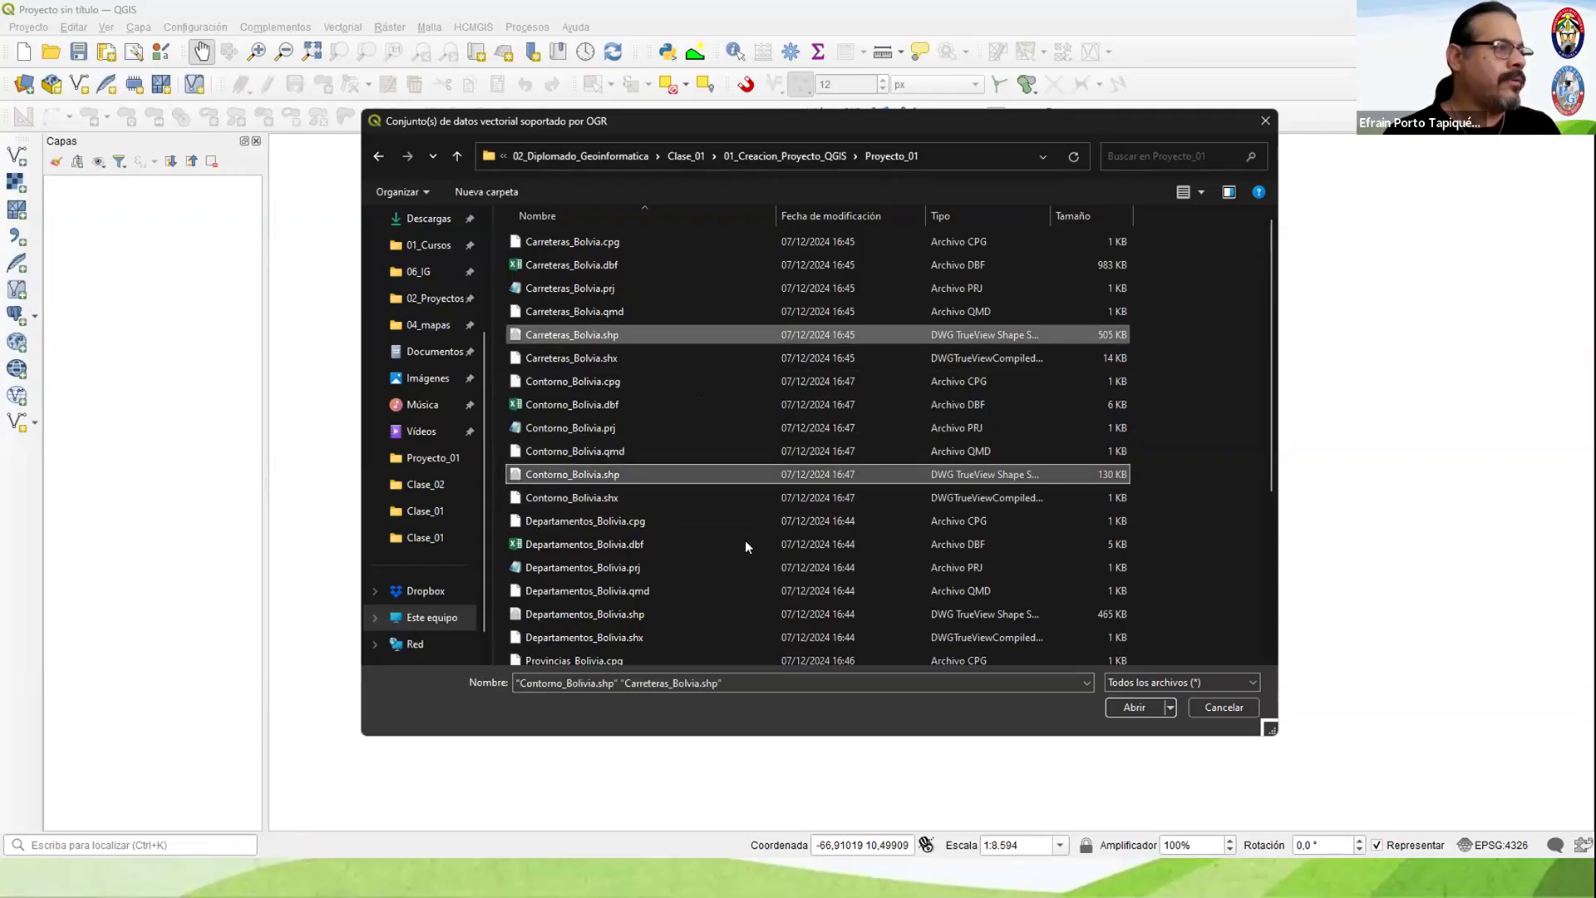
pyautogui.scroll(-4, 745, 546)
pyautogui.keyDown('ctrl'); pyautogui.click(610, 352); pyautogui.keyUp('ctrl')
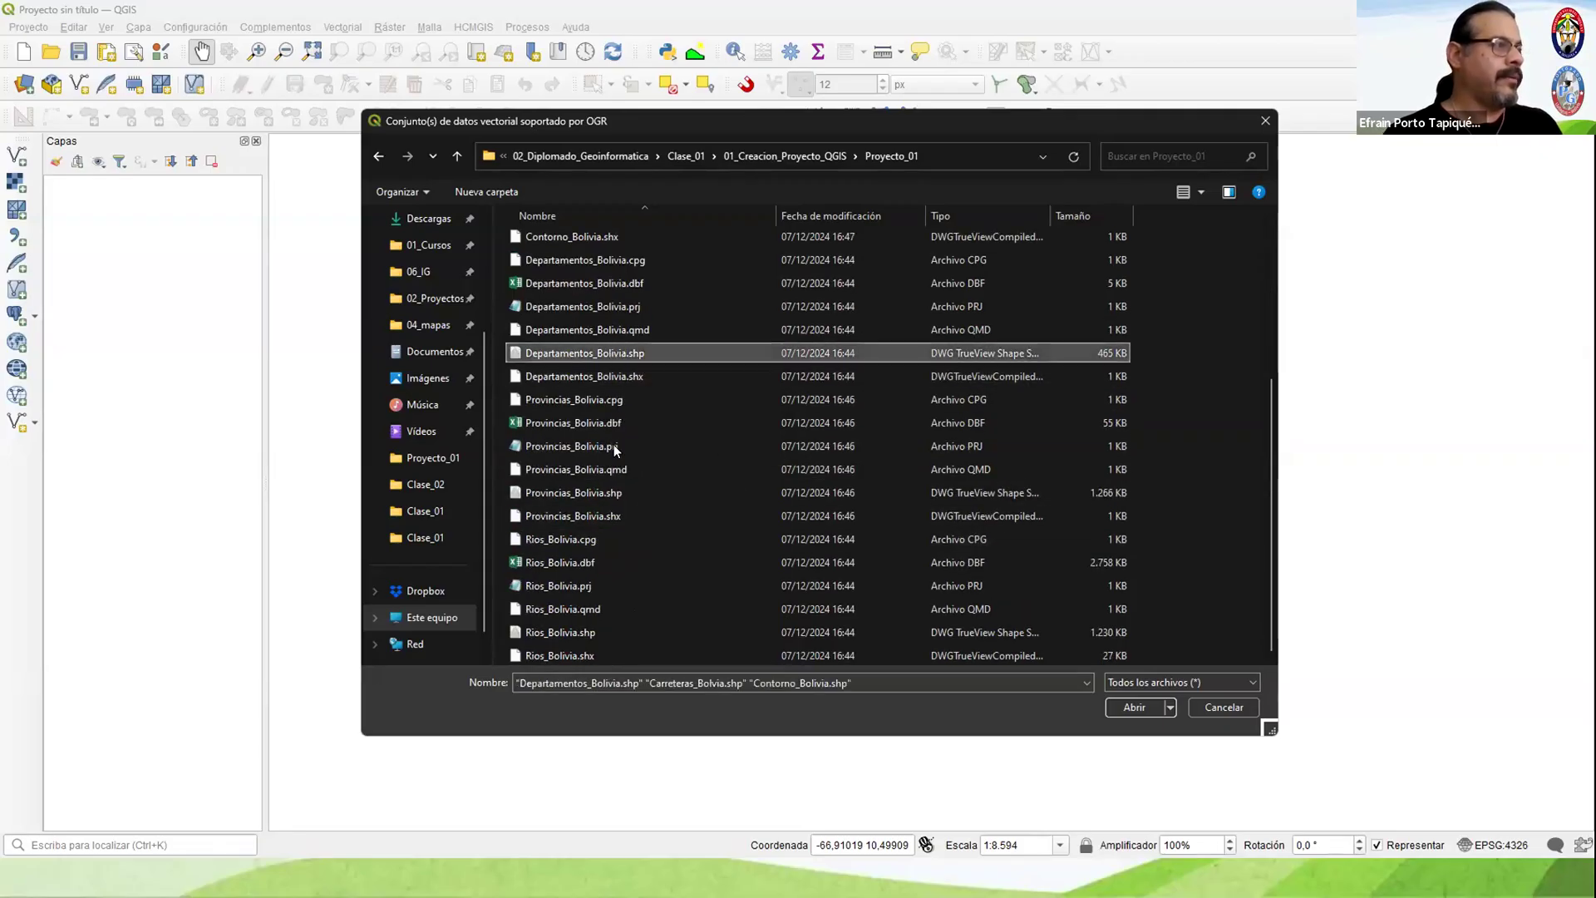
pyautogui.keyDown('ctrl'); pyautogui.click(587, 493); pyautogui.keyUp('ctrl')
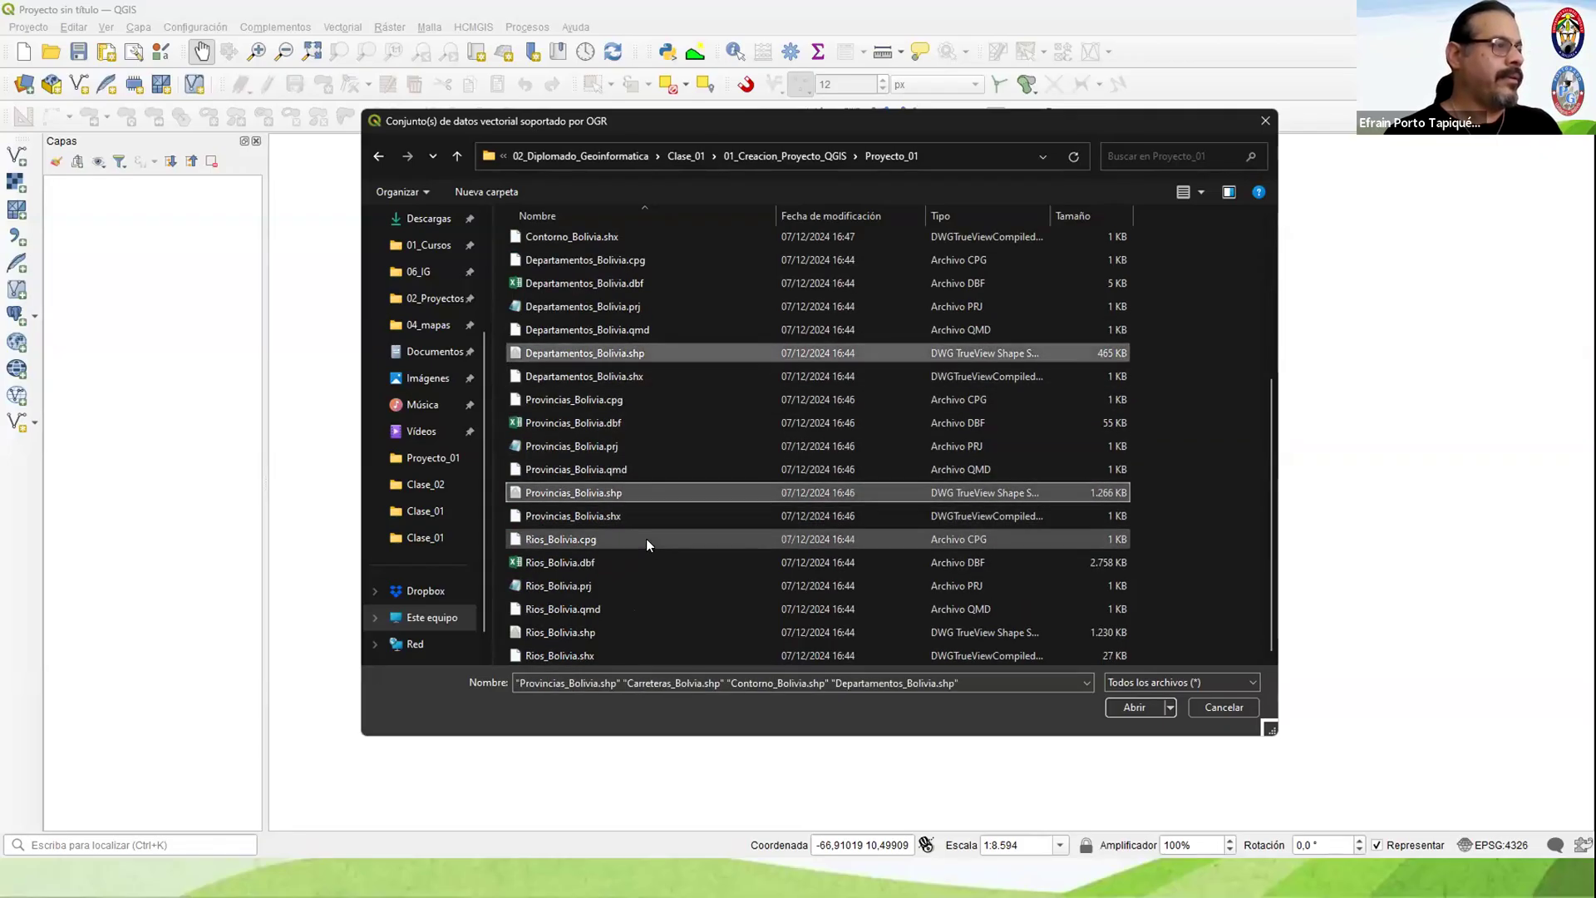
pyautogui.keyDown('ctrl'); pyautogui.click(577, 631); pyautogui.keyUp('ctrl')
pyautogui.click(1117, 704)
pyautogui.click(1084, 721)
pyautogui.click(1010, 720)
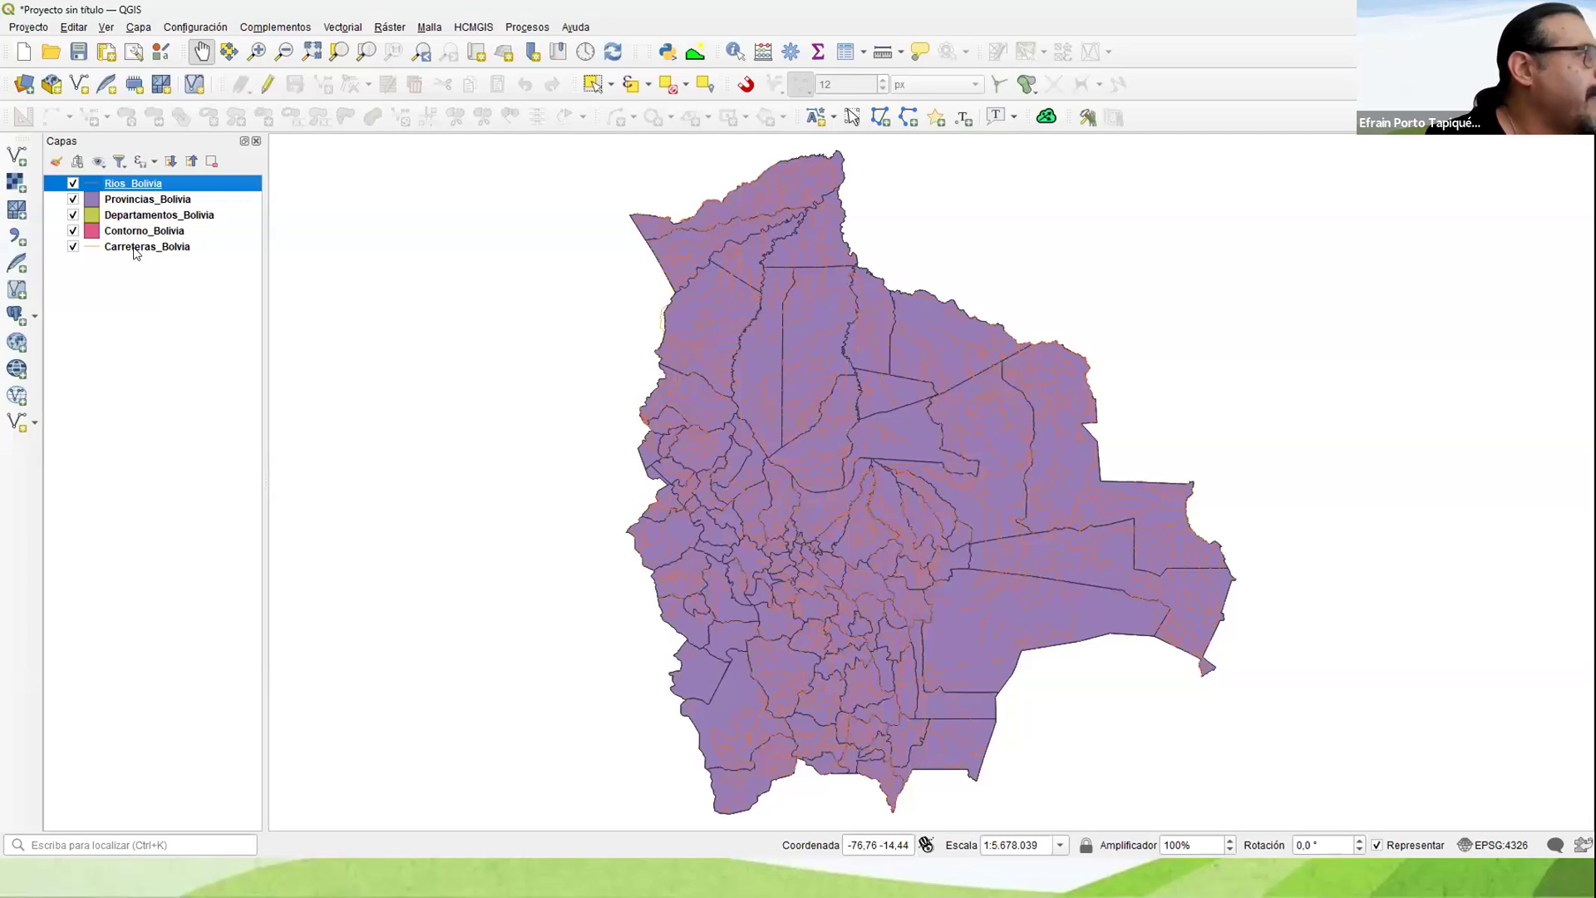
pyautogui.moveTo(136, 248); pyautogui.dragTo(117, 199)
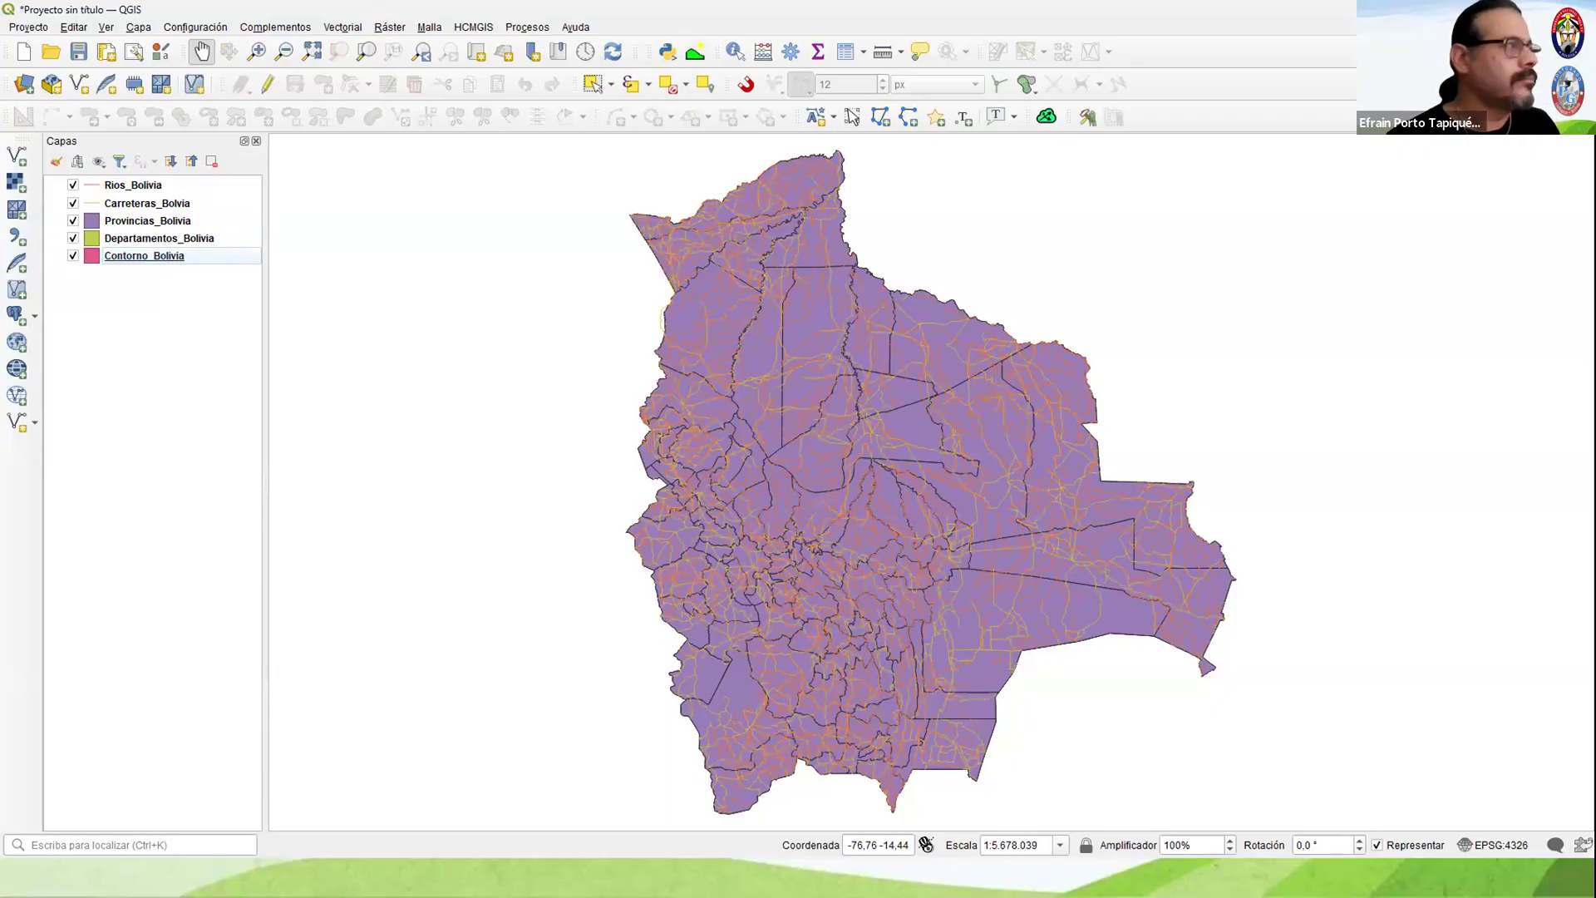
# Step: Hide the rivers, roads, provinces and departments layers to view only Contorno_Bolivia on the map
pyautogui.click(72, 192)
pyautogui.click(73, 202)
pyautogui.click(72, 185)
pyautogui.click(73, 221)
pyautogui.click(73, 238)
pyautogui.click(68, 260)
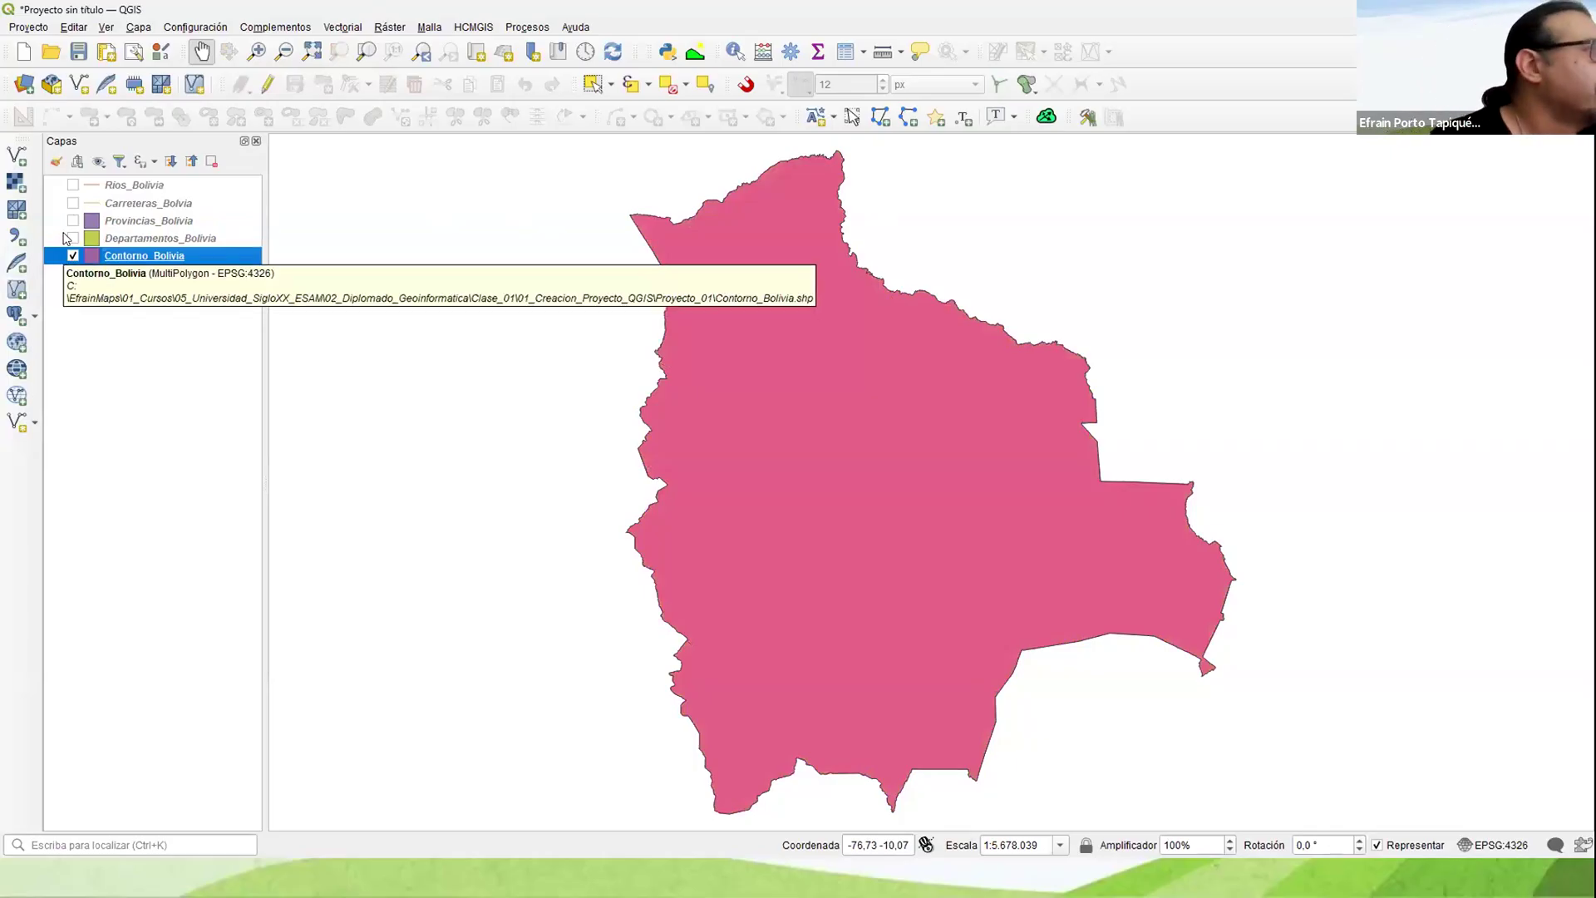
# Step: Turn Departamentos_Bolivia, Provincias_Bolivia, Carreteras_Bolvia and Rios_Bolivia back on one by one to view each overlay
pyautogui.click(72, 238)
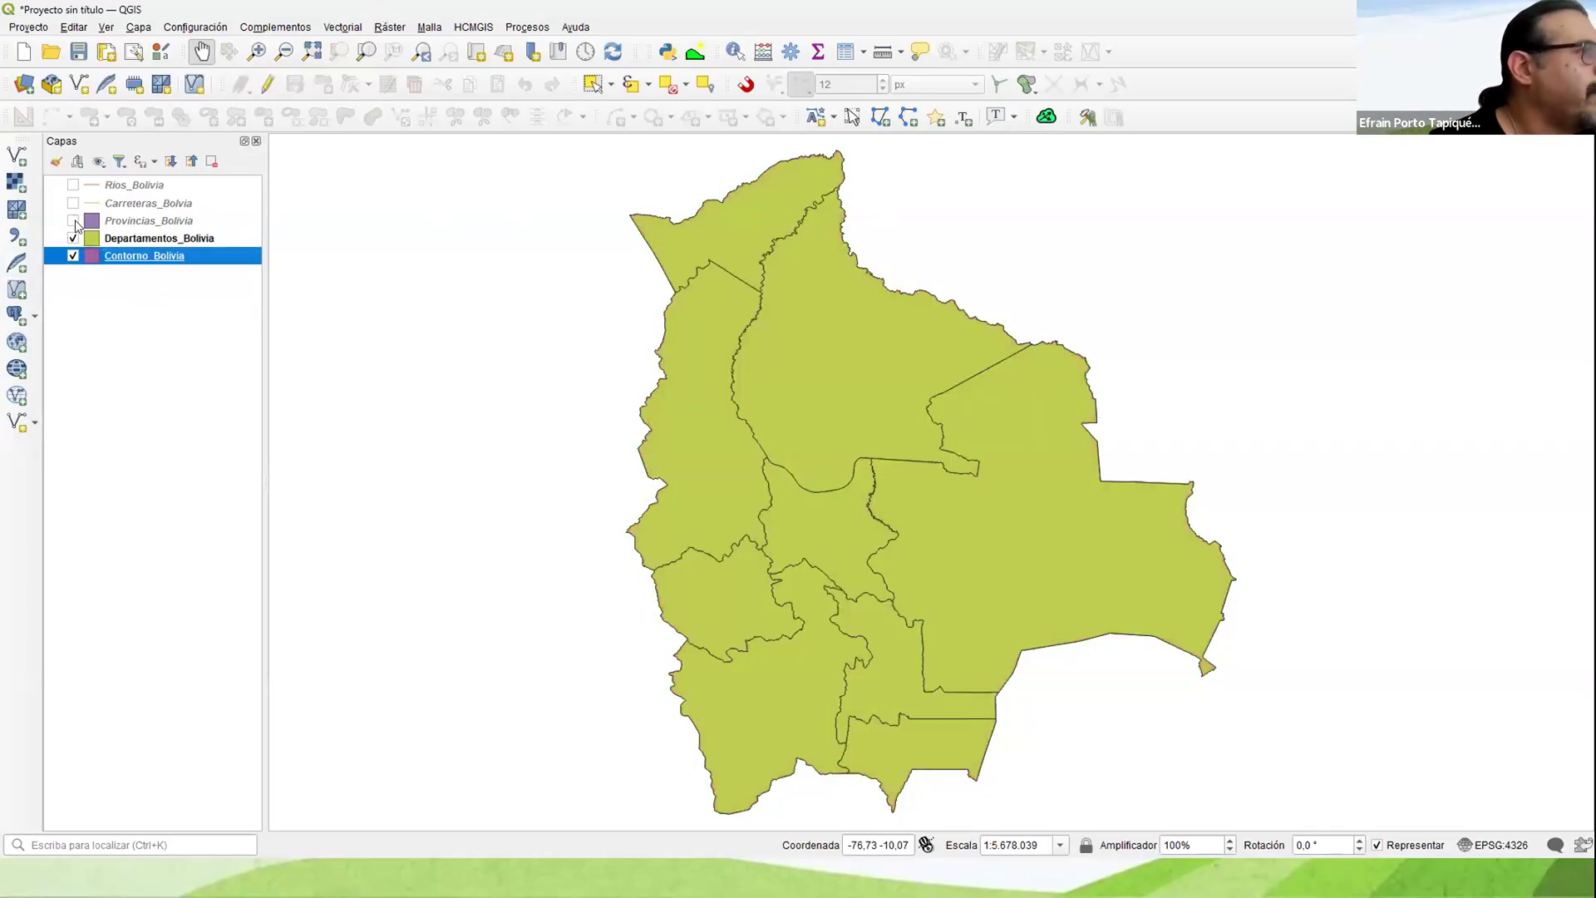
pyautogui.click(73, 221)
pyautogui.click(74, 204)
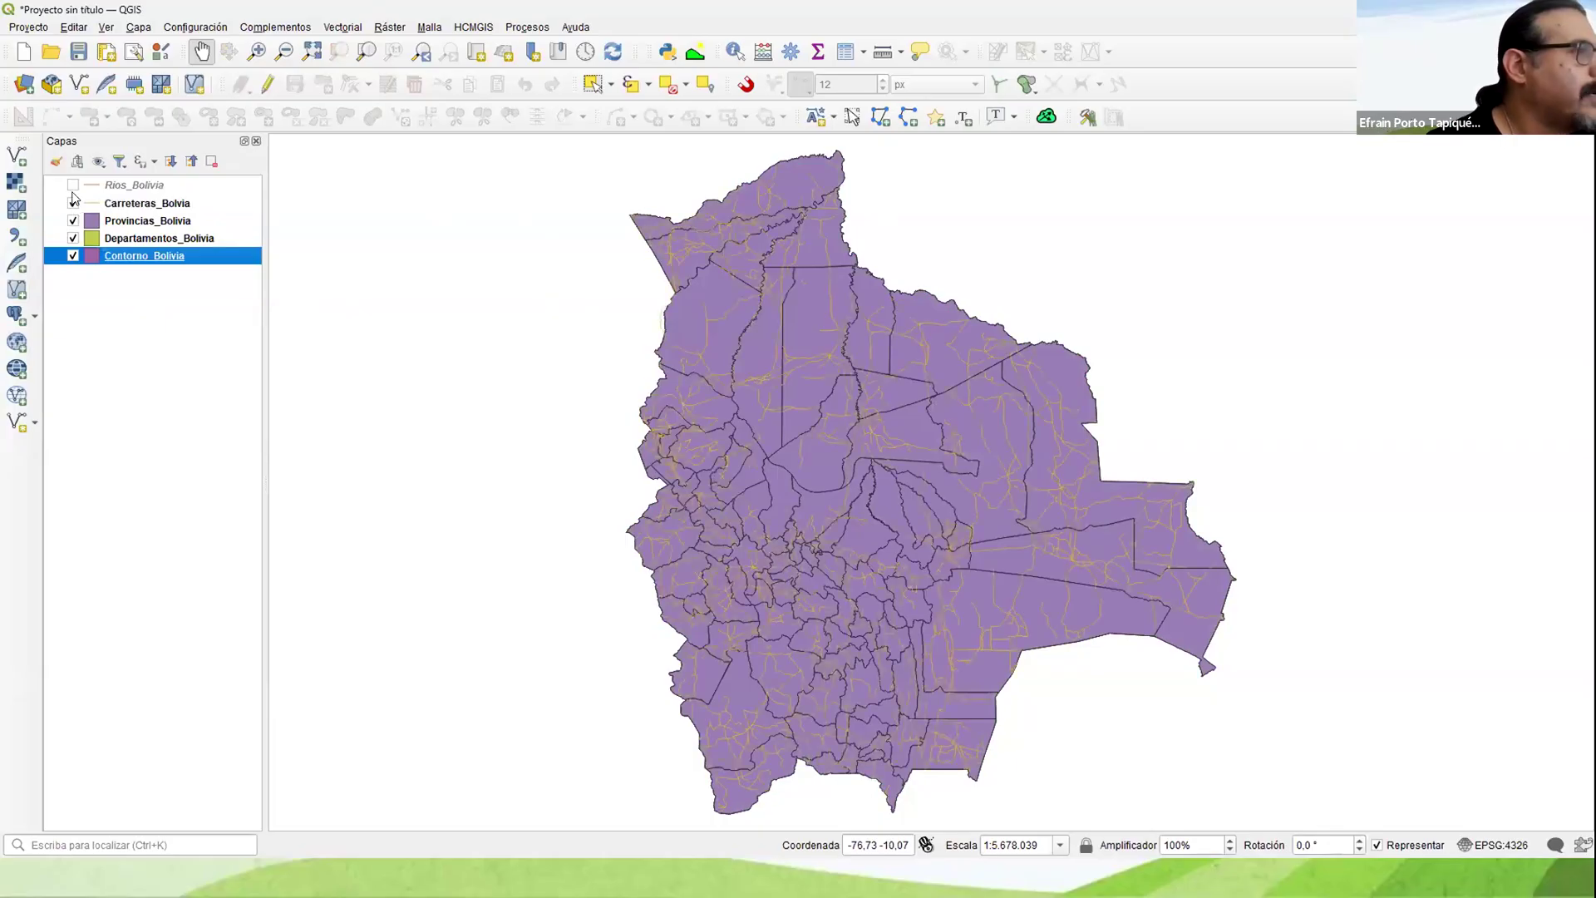
pyautogui.click(73, 186)
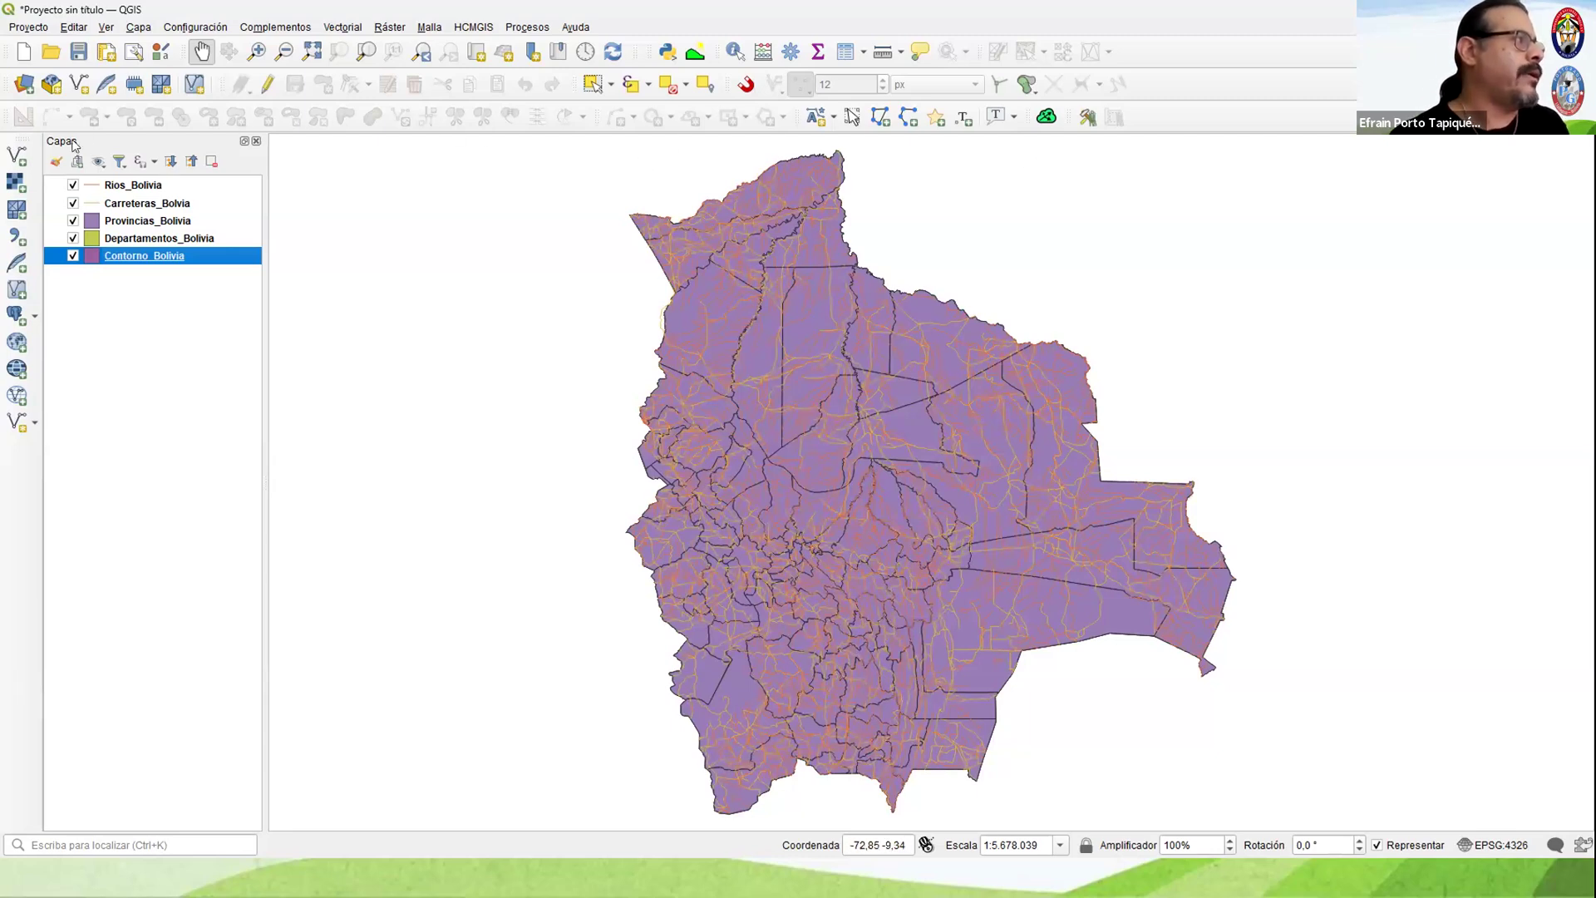
# Step: View the vector layer source dialog and its dataset browser, and close them without adding any layer
pyautogui.click(15, 158)
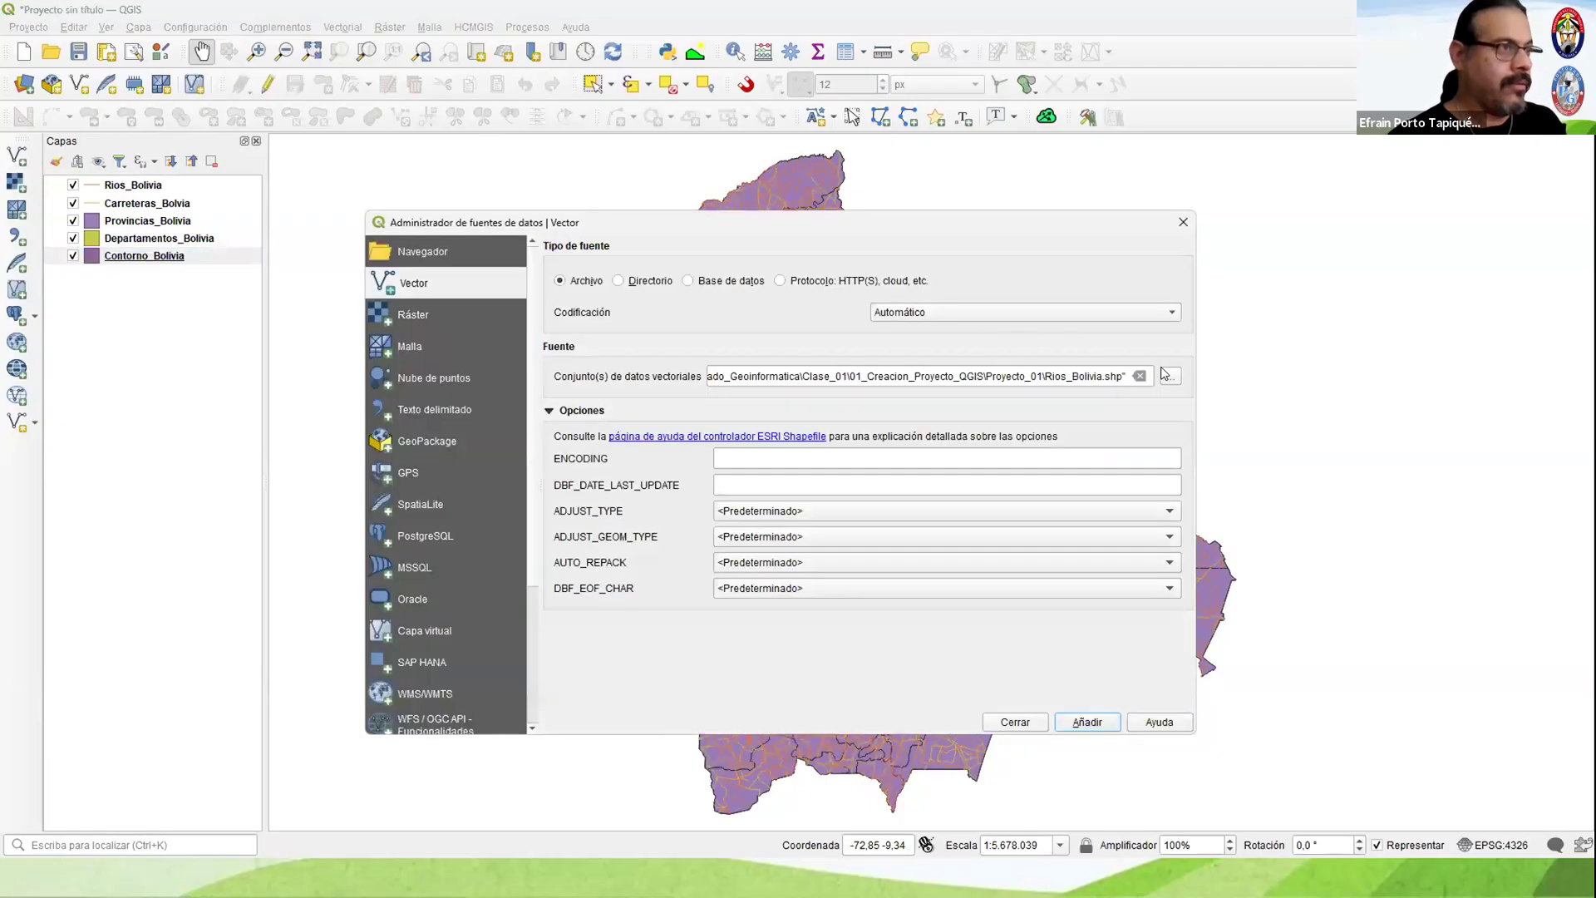
pyautogui.click(1168, 376)
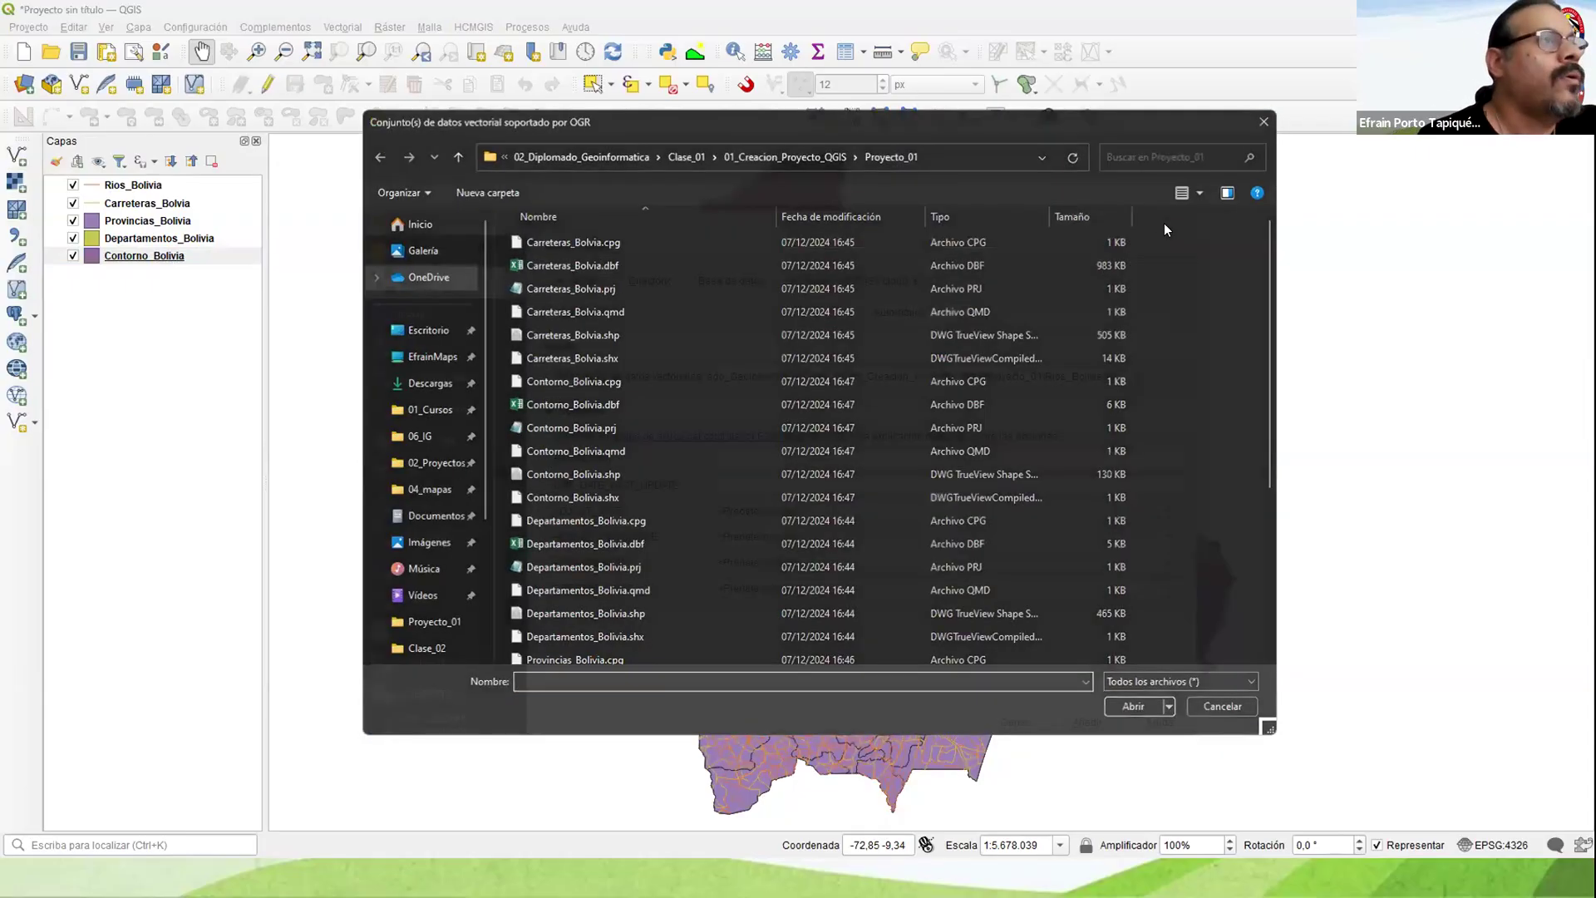
pyautogui.click(1184, 222)
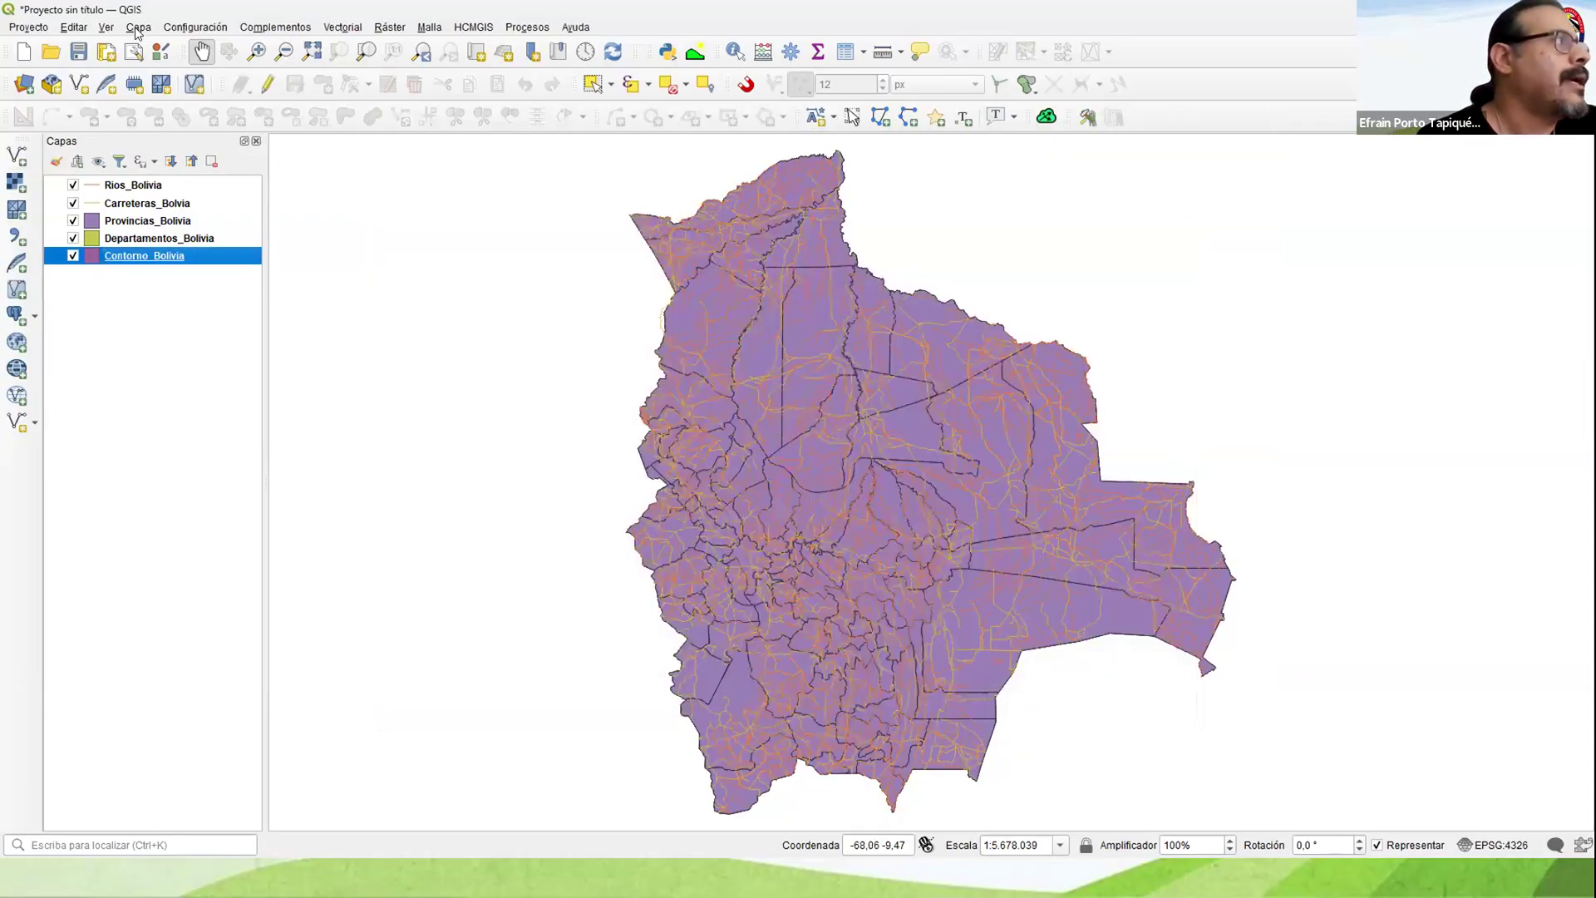
pyautogui.click(138, 27)
pyautogui.moveTo(199, 84)
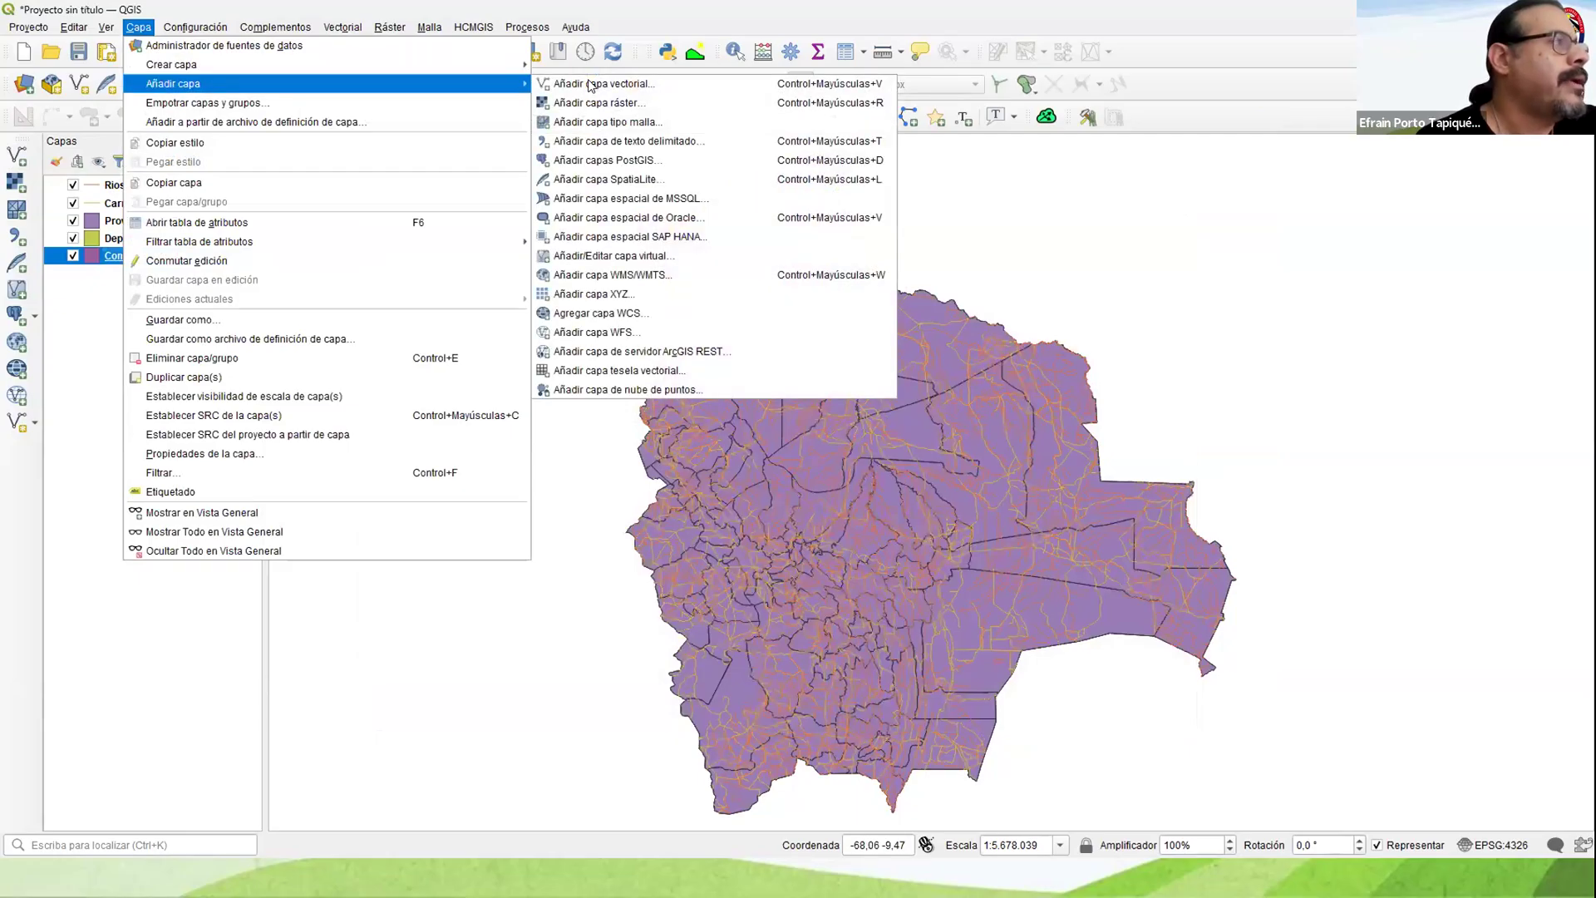
pyautogui.click(591, 84)
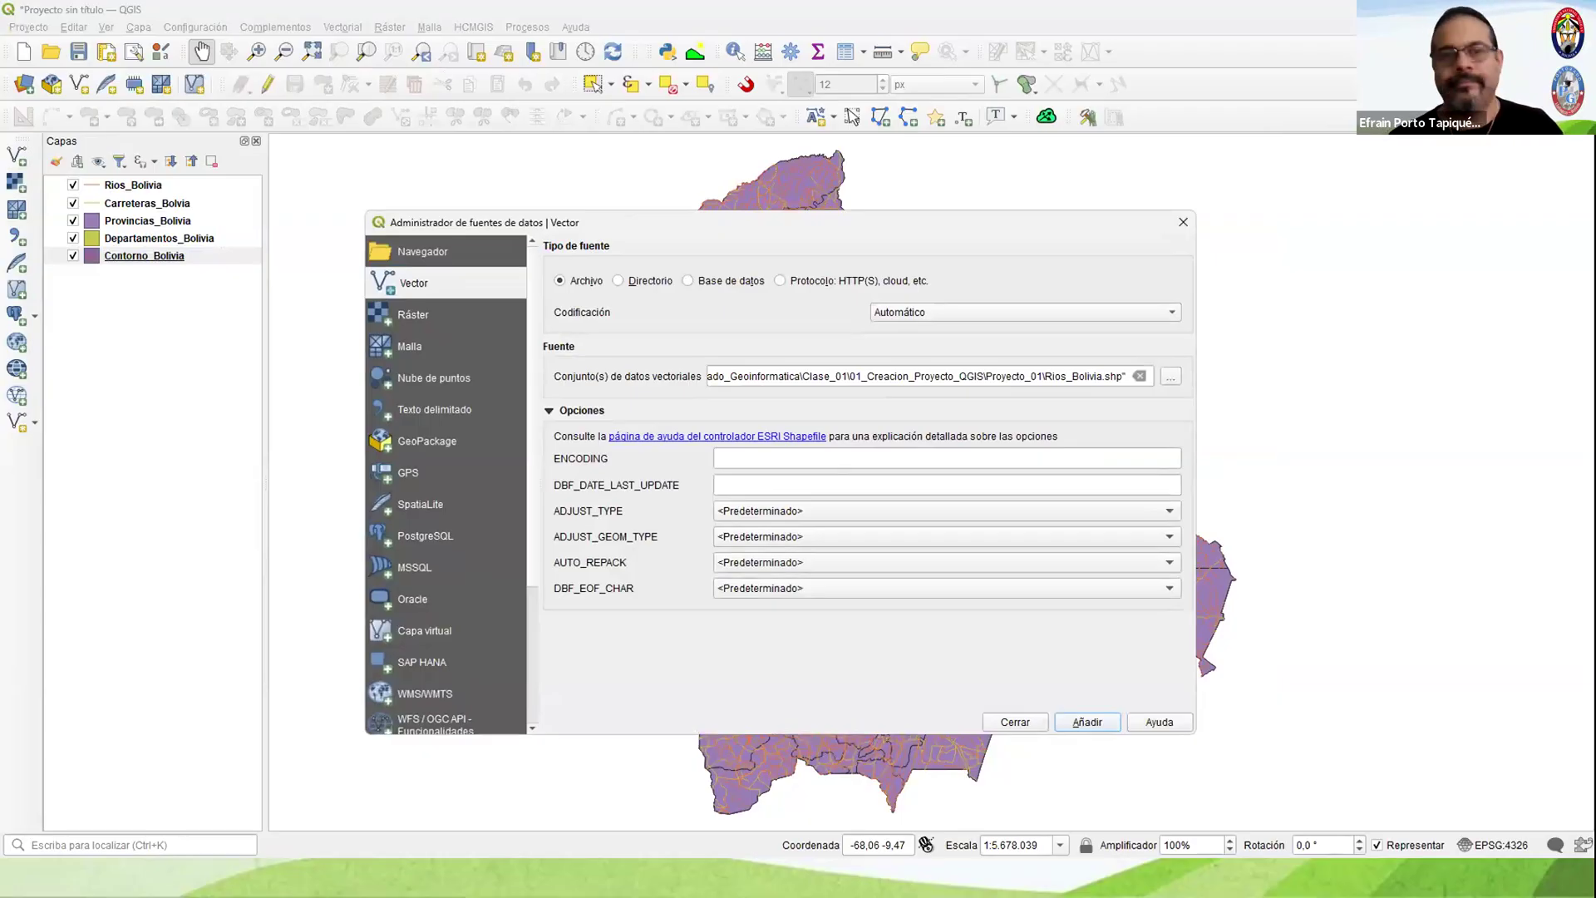
pyautogui.click(1183, 222)
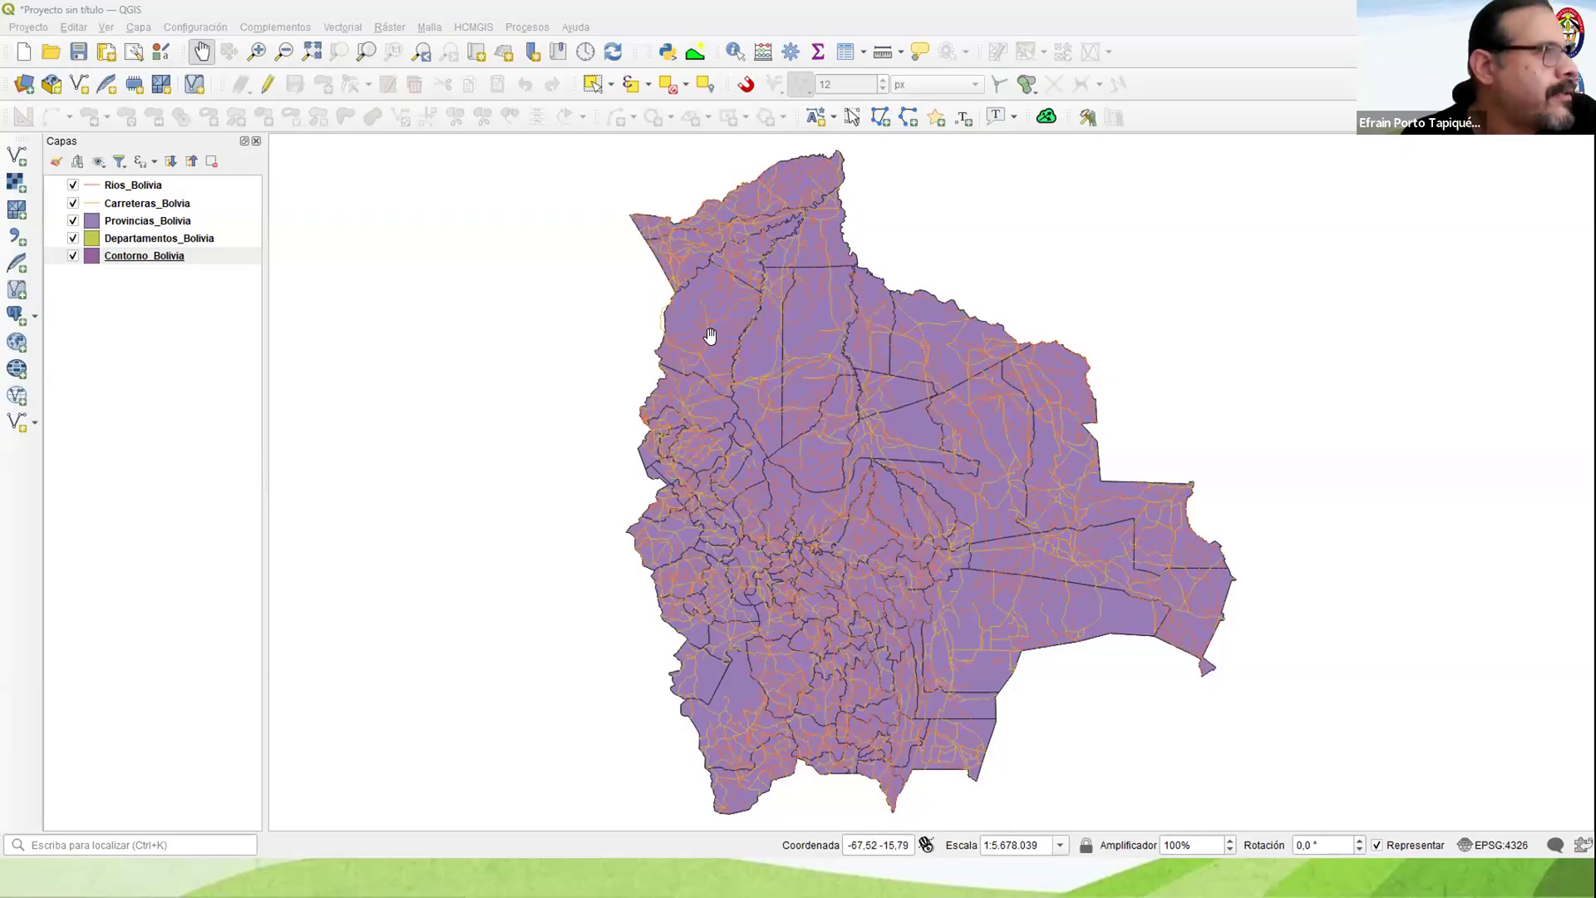
# Step: Hide Rios_Bolivia, Carreteras_Bolvia, Provincias_Bolivia and Departamentos_Bolivia, leaving only Contorno_Bolivia displayed
pyautogui.moveTo(585, 325); pyautogui.dragTo(285, 330)
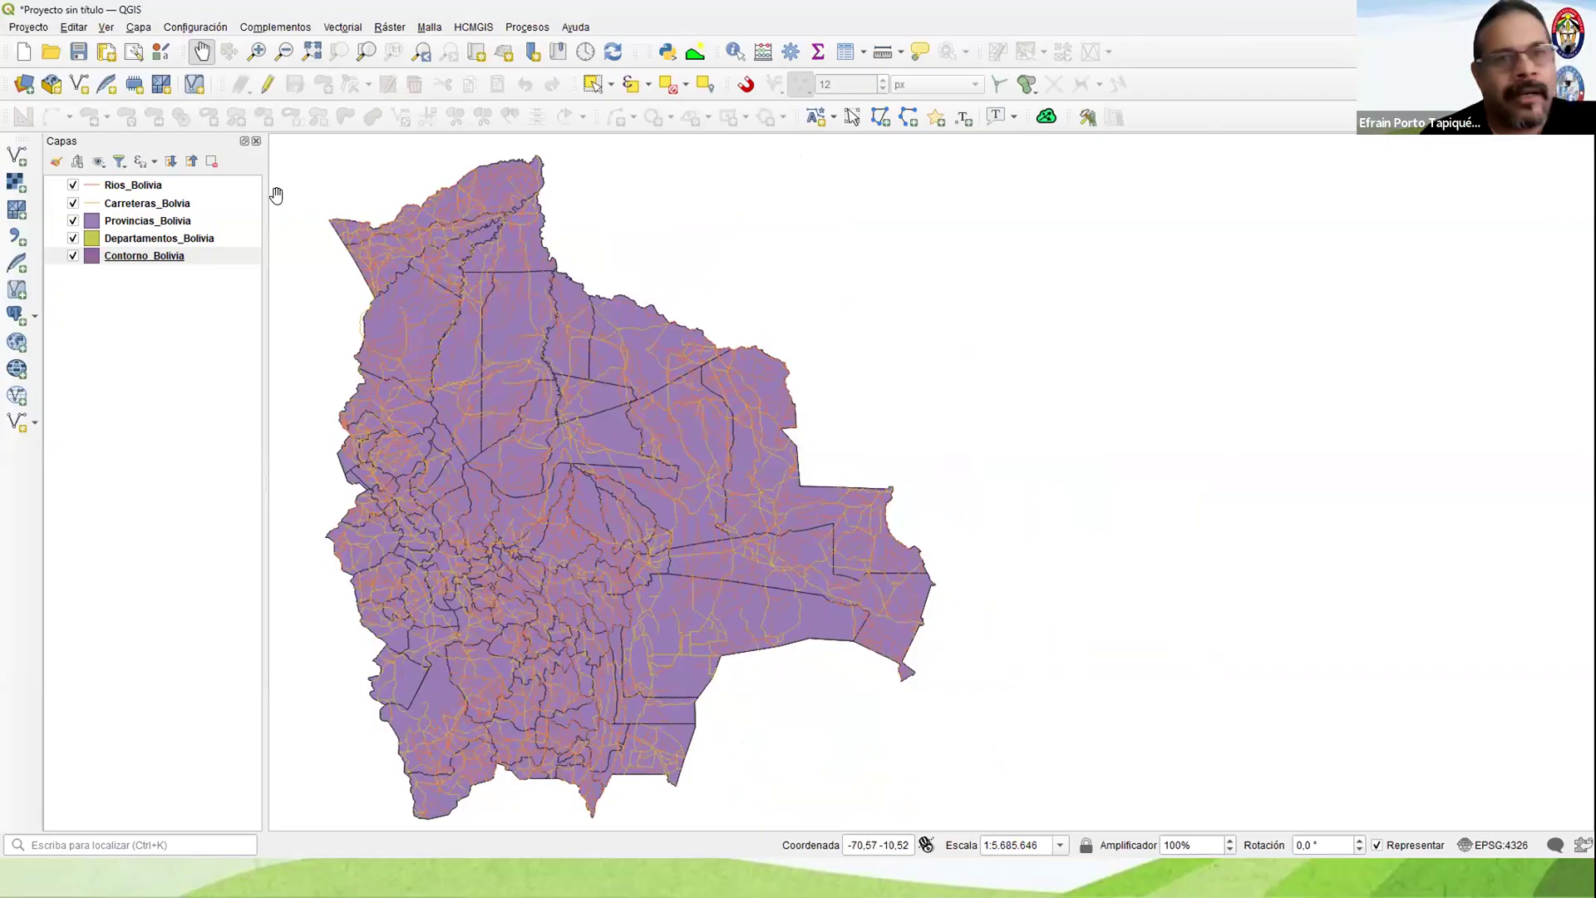
pyautogui.click(73, 184)
pyautogui.click(73, 203)
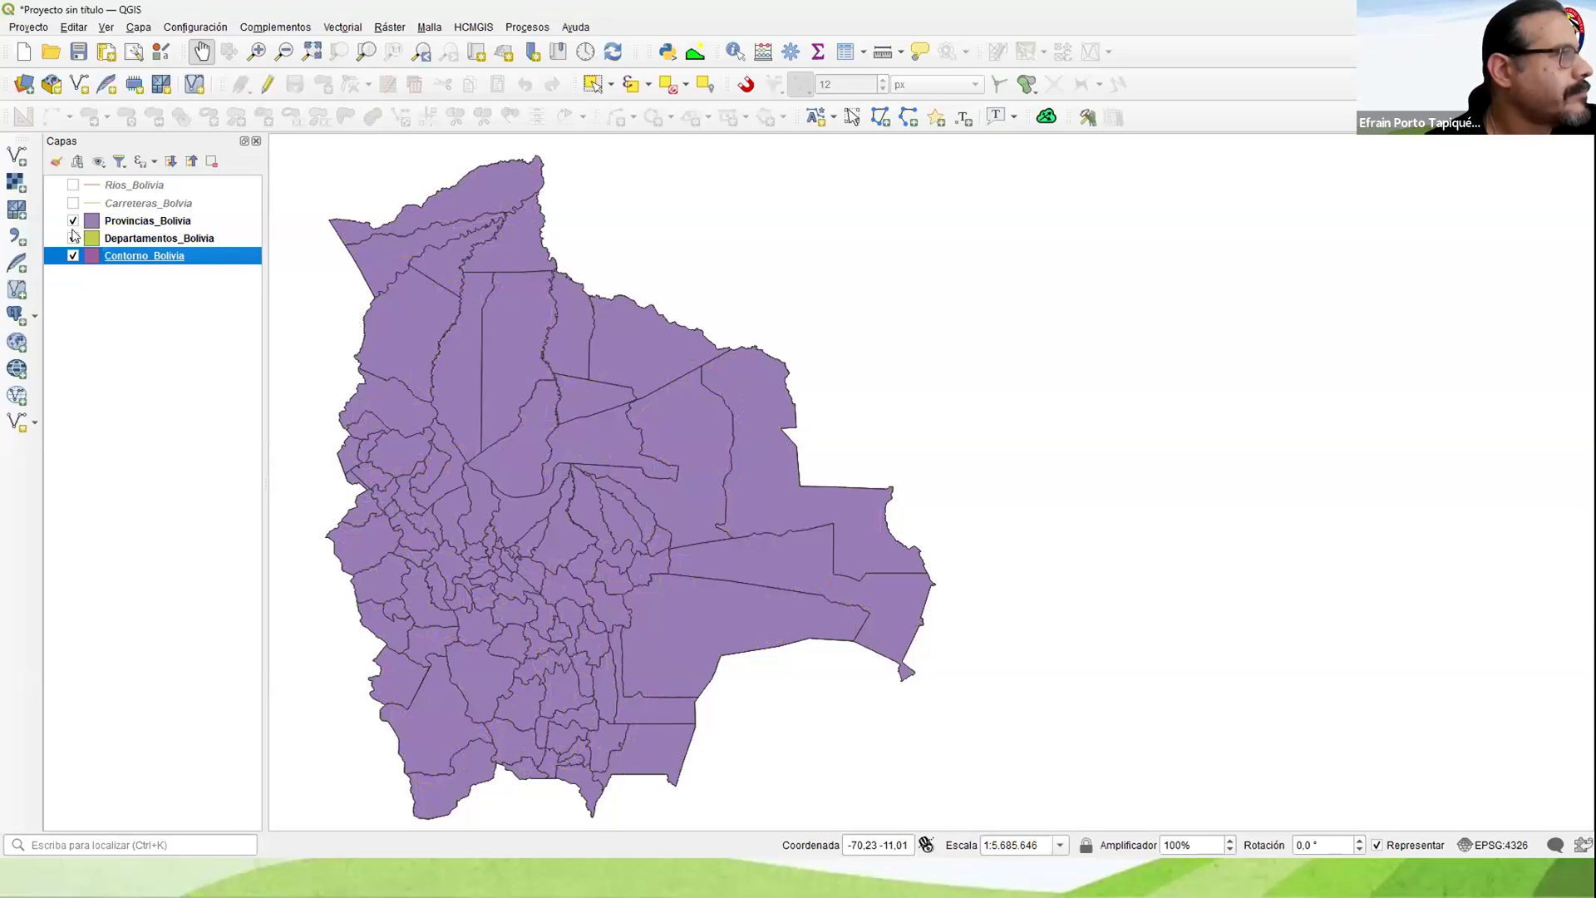
pyautogui.click(73, 222)
pyautogui.click(73, 238)
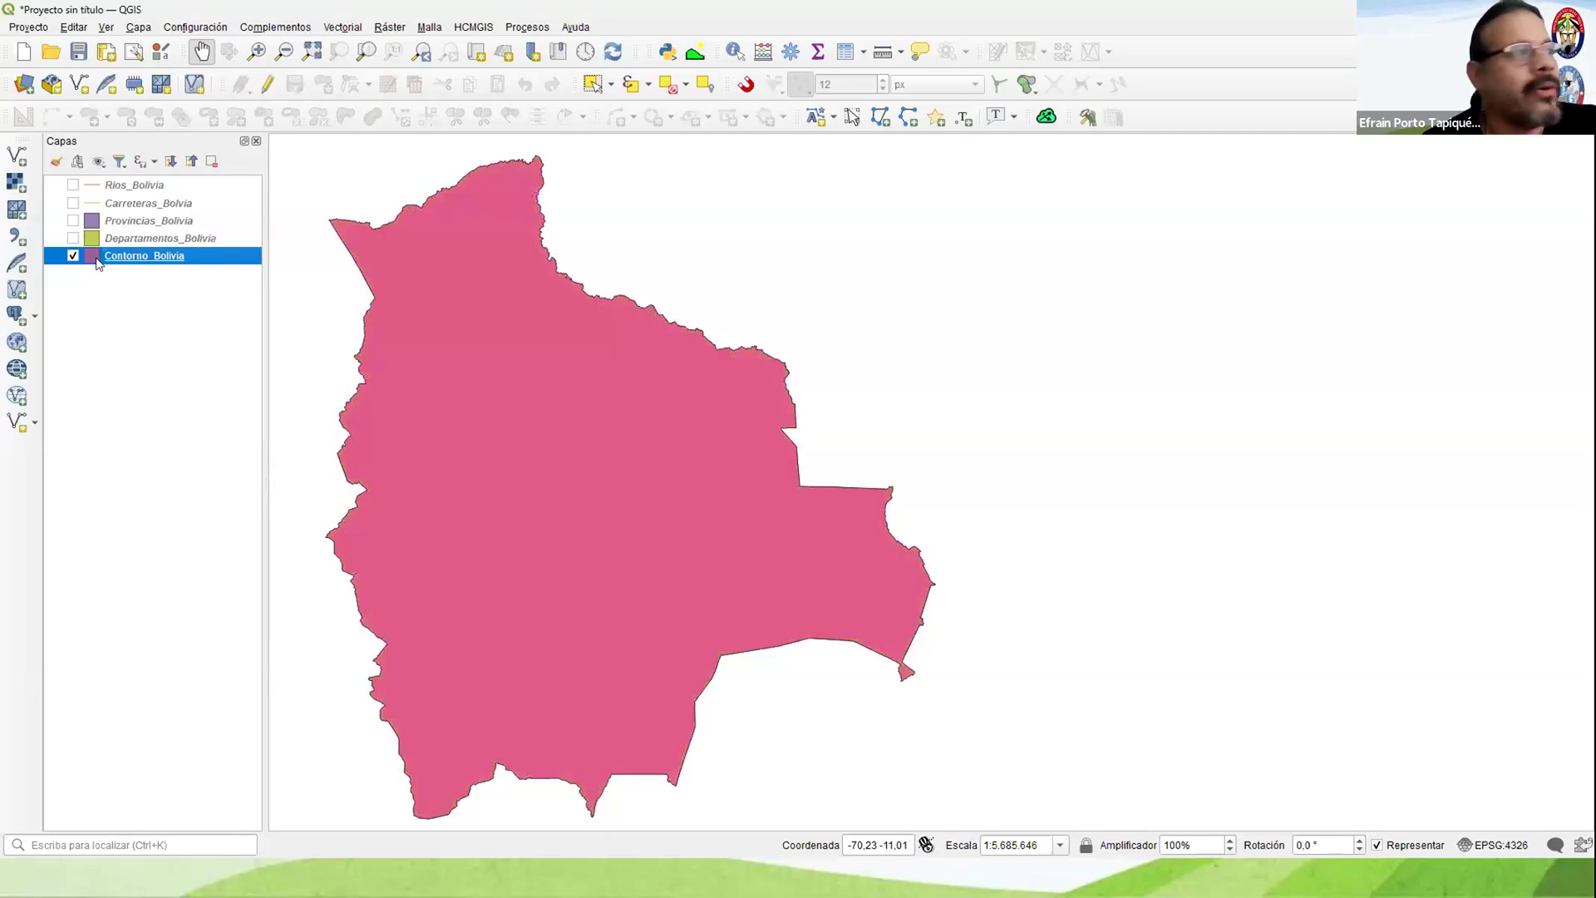
# Step: Open the attribute table of Contorno_Bolivia, widen its window to examine the fields, and close it
pyautogui.rightClick(151, 262)
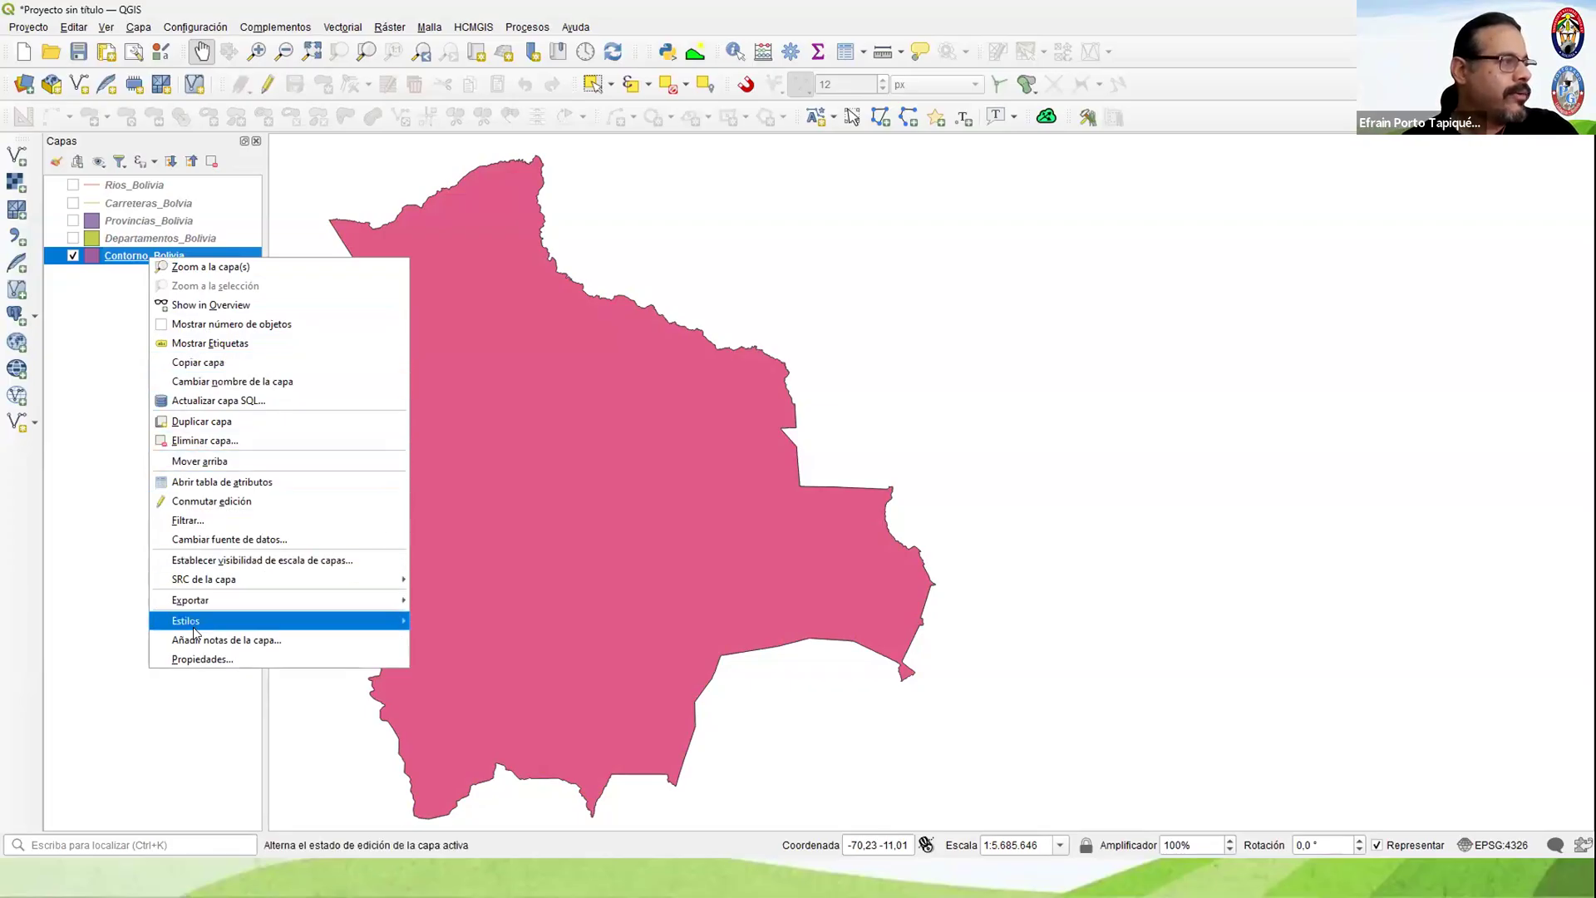
pyautogui.click(288, 487)
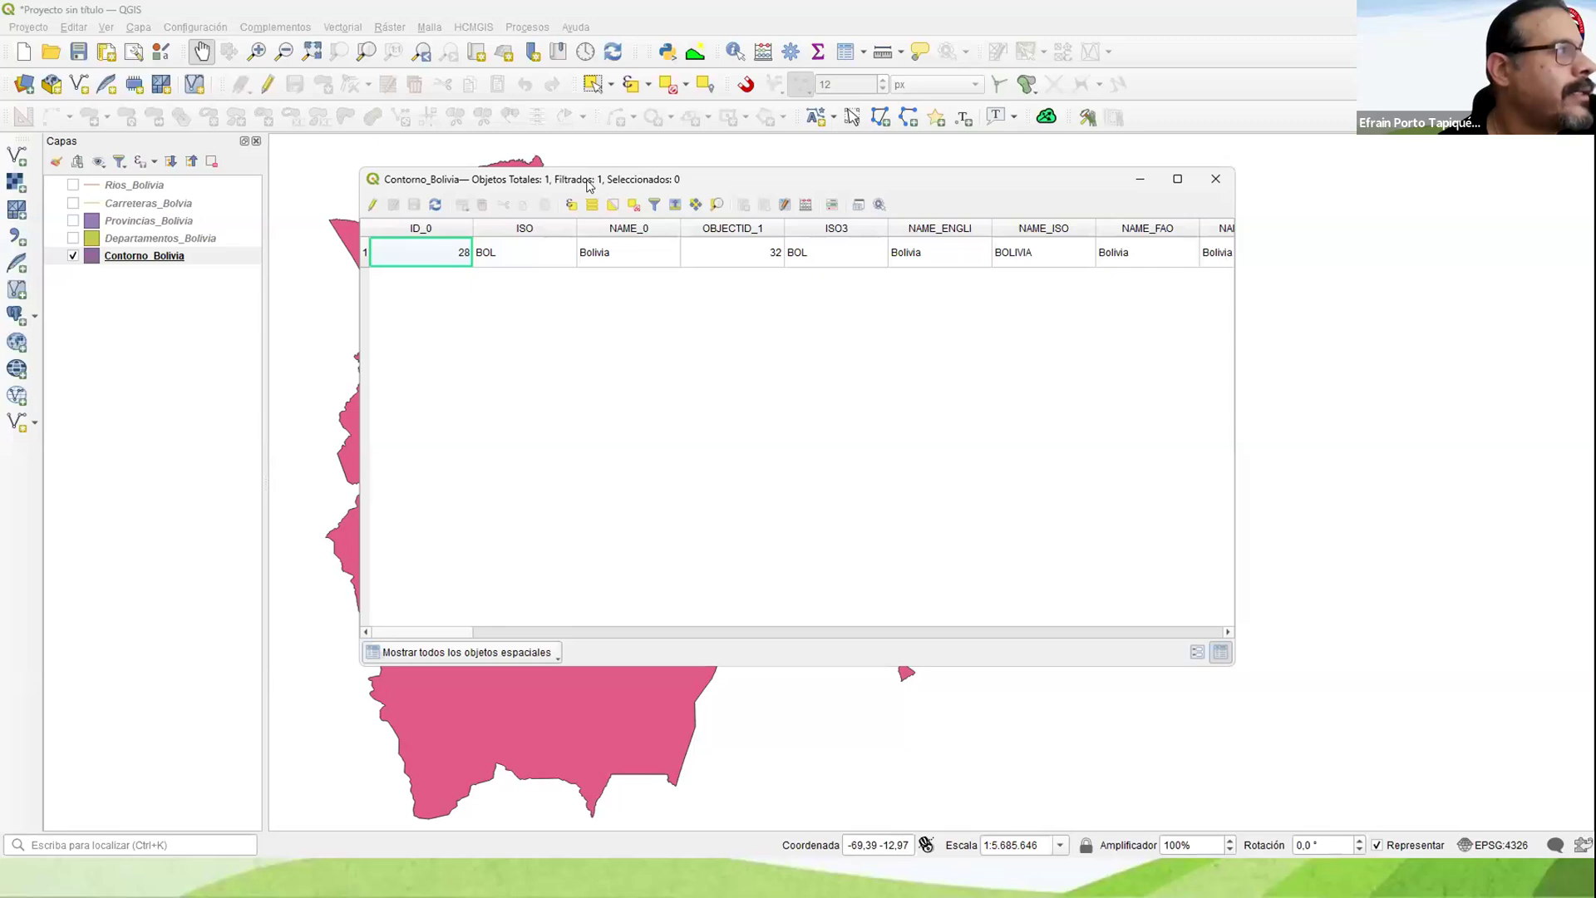
pyautogui.moveTo(537, 181); pyautogui.dragTo(403, 180)
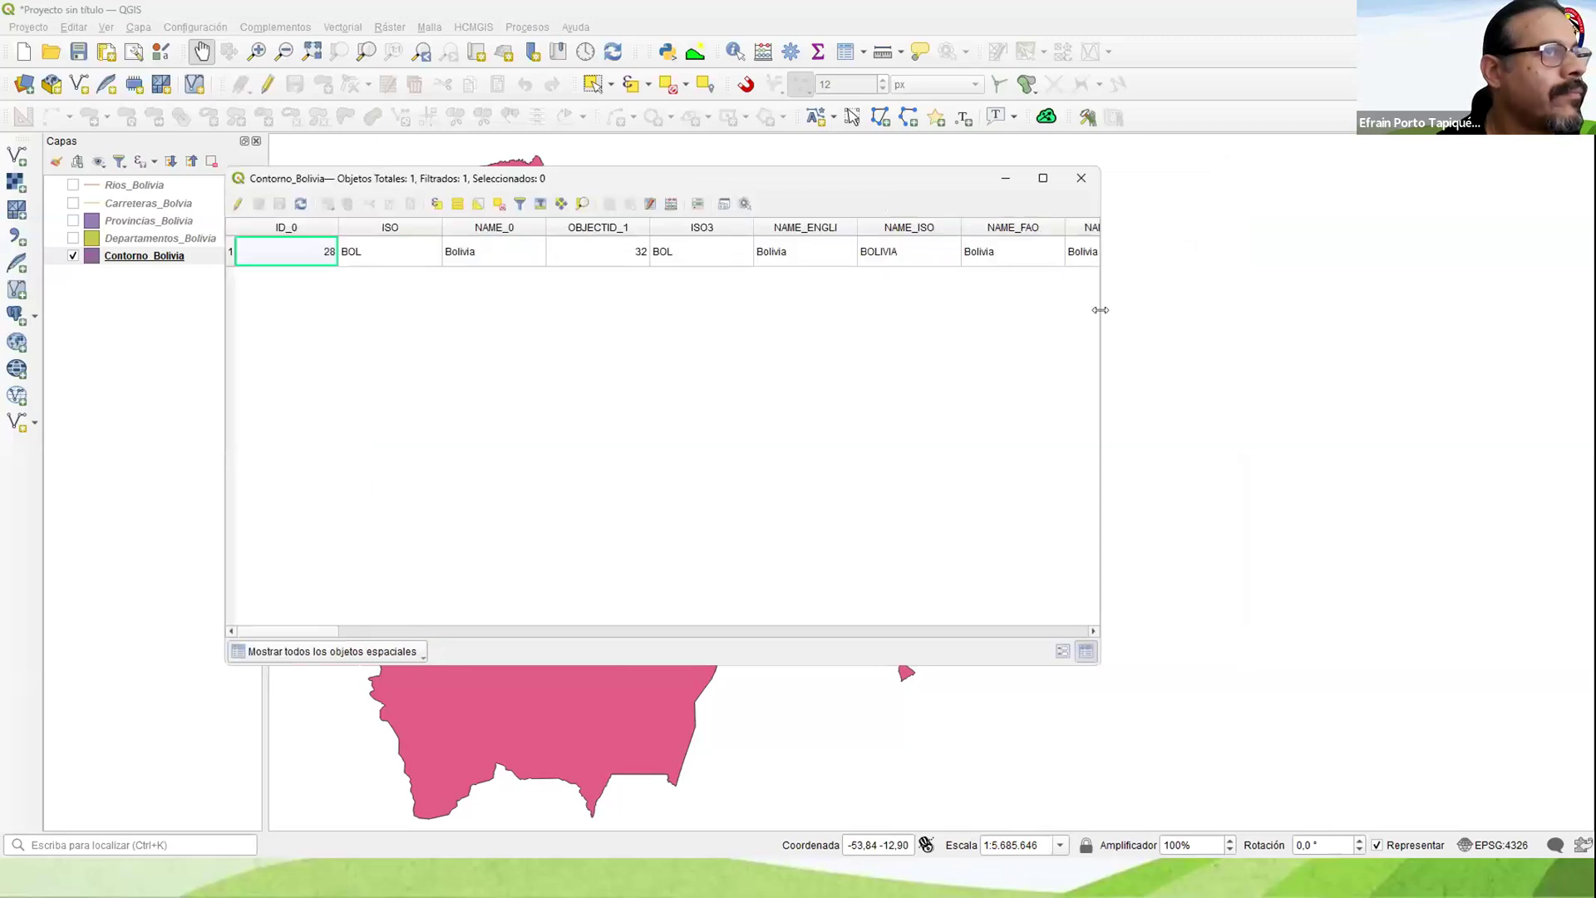
pyautogui.moveTo(1100, 310); pyautogui.dragTo(1334, 310)
pyautogui.moveTo(386, 634); pyautogui.dragTo(243, 649)
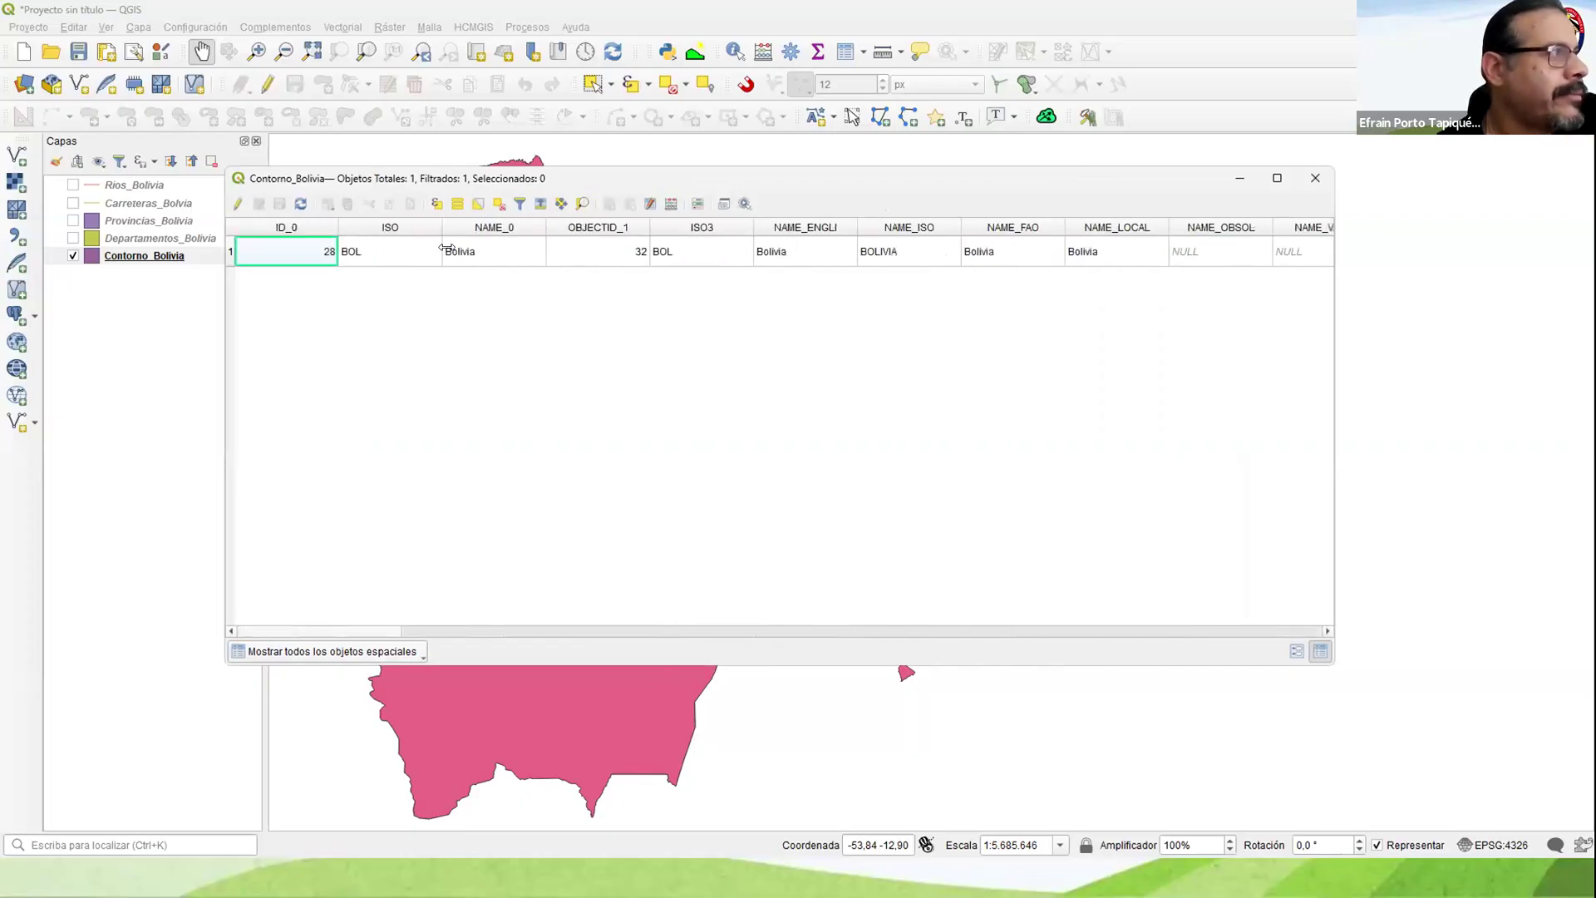
pyautogui.click(1313, 178)
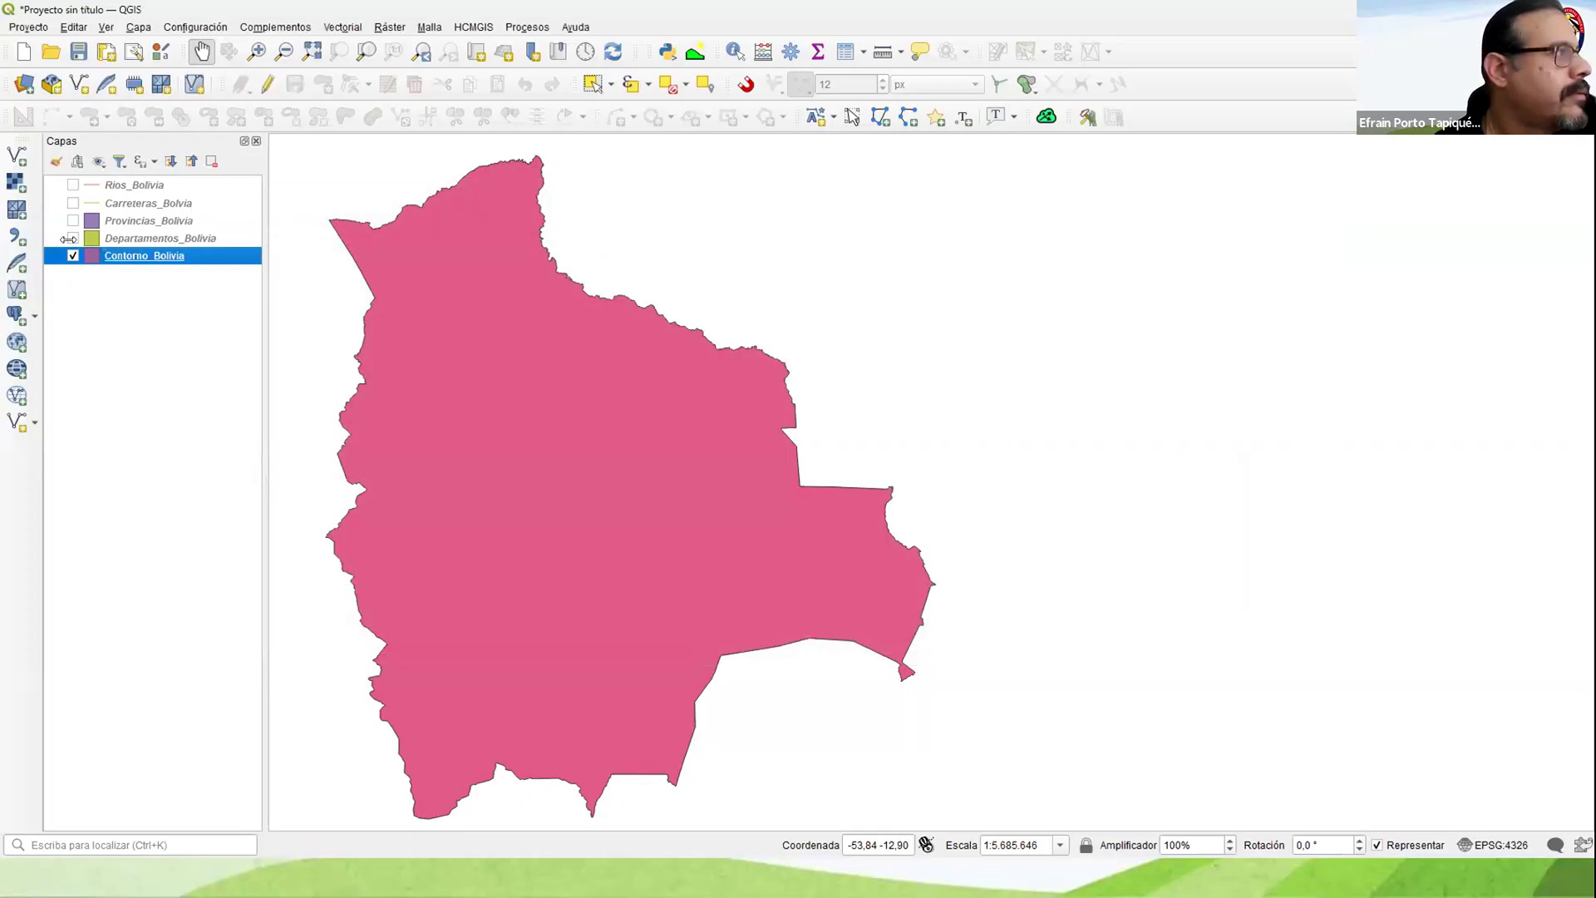
# Step: Display Departamentos_Bolivia in place of Contorno_Bolivia, examine the fields and records in its attribute table, and close it
pyautogui.click(73, 238)
pyautogui.click(73, 256)
pyautogui.rightClick(117, 238)
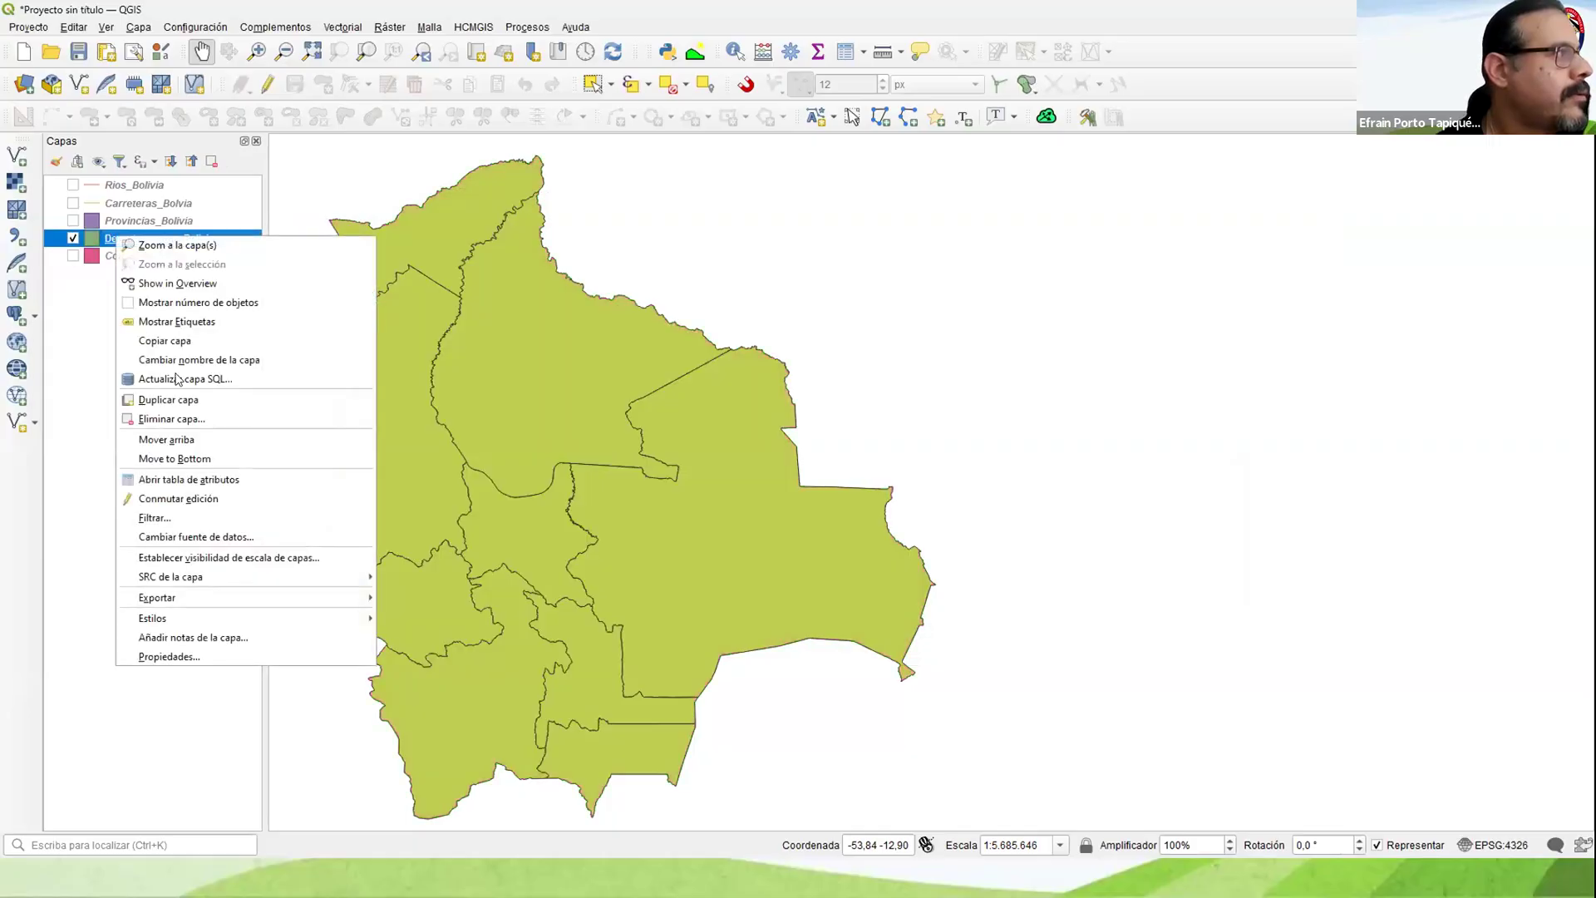
pyautogui.click(185, 479)
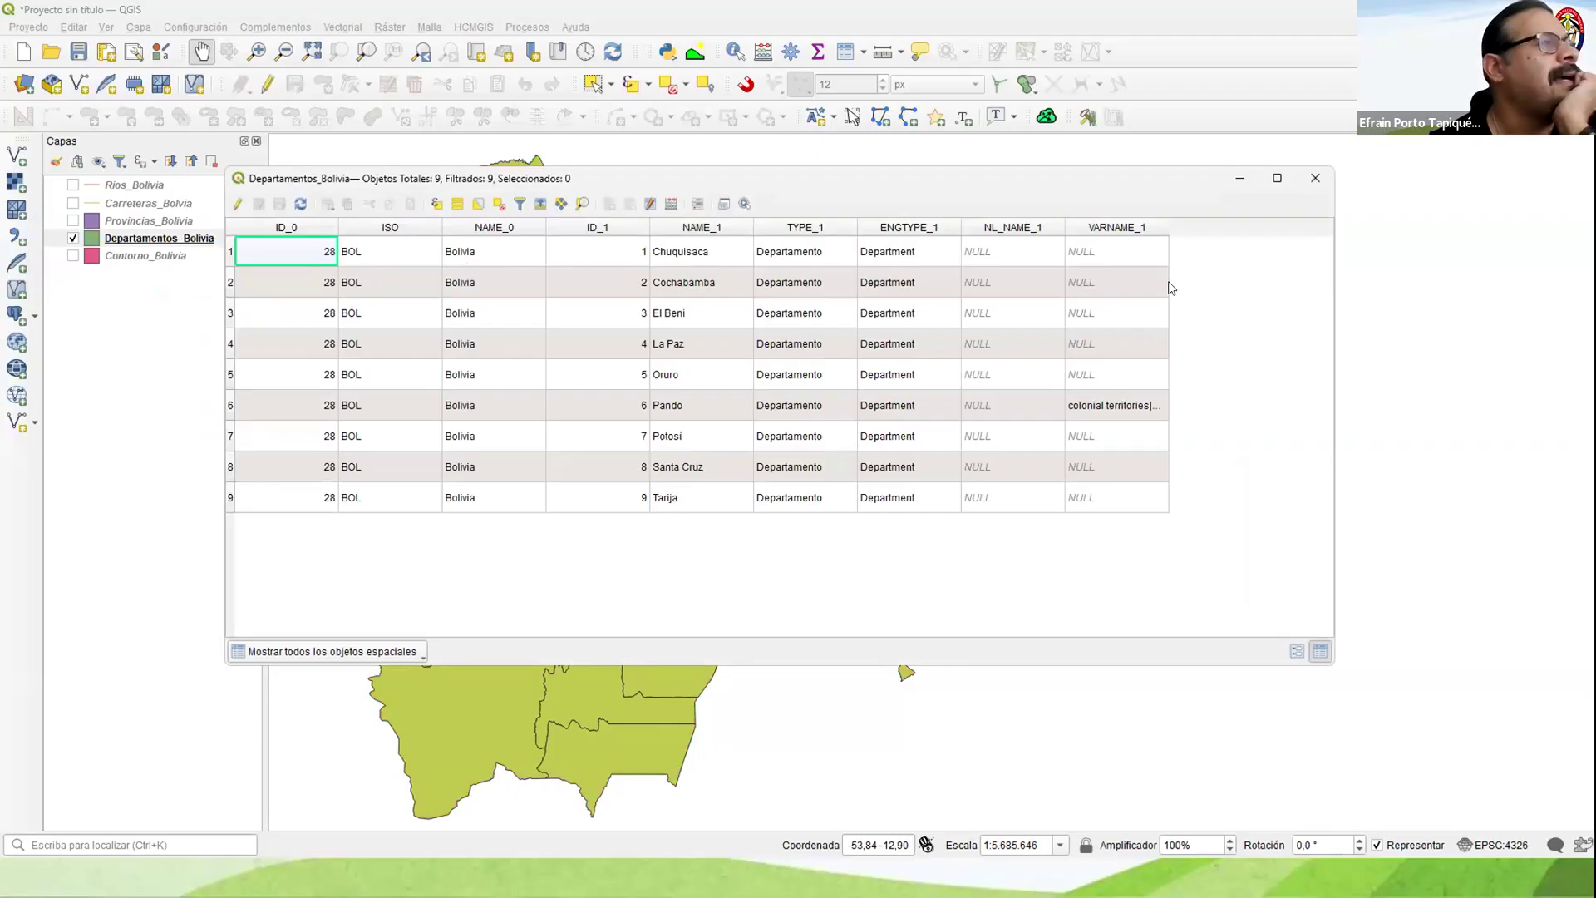
pyautogui.moveTo(1167, 228); pyautogui.dragTo(1275, 273)
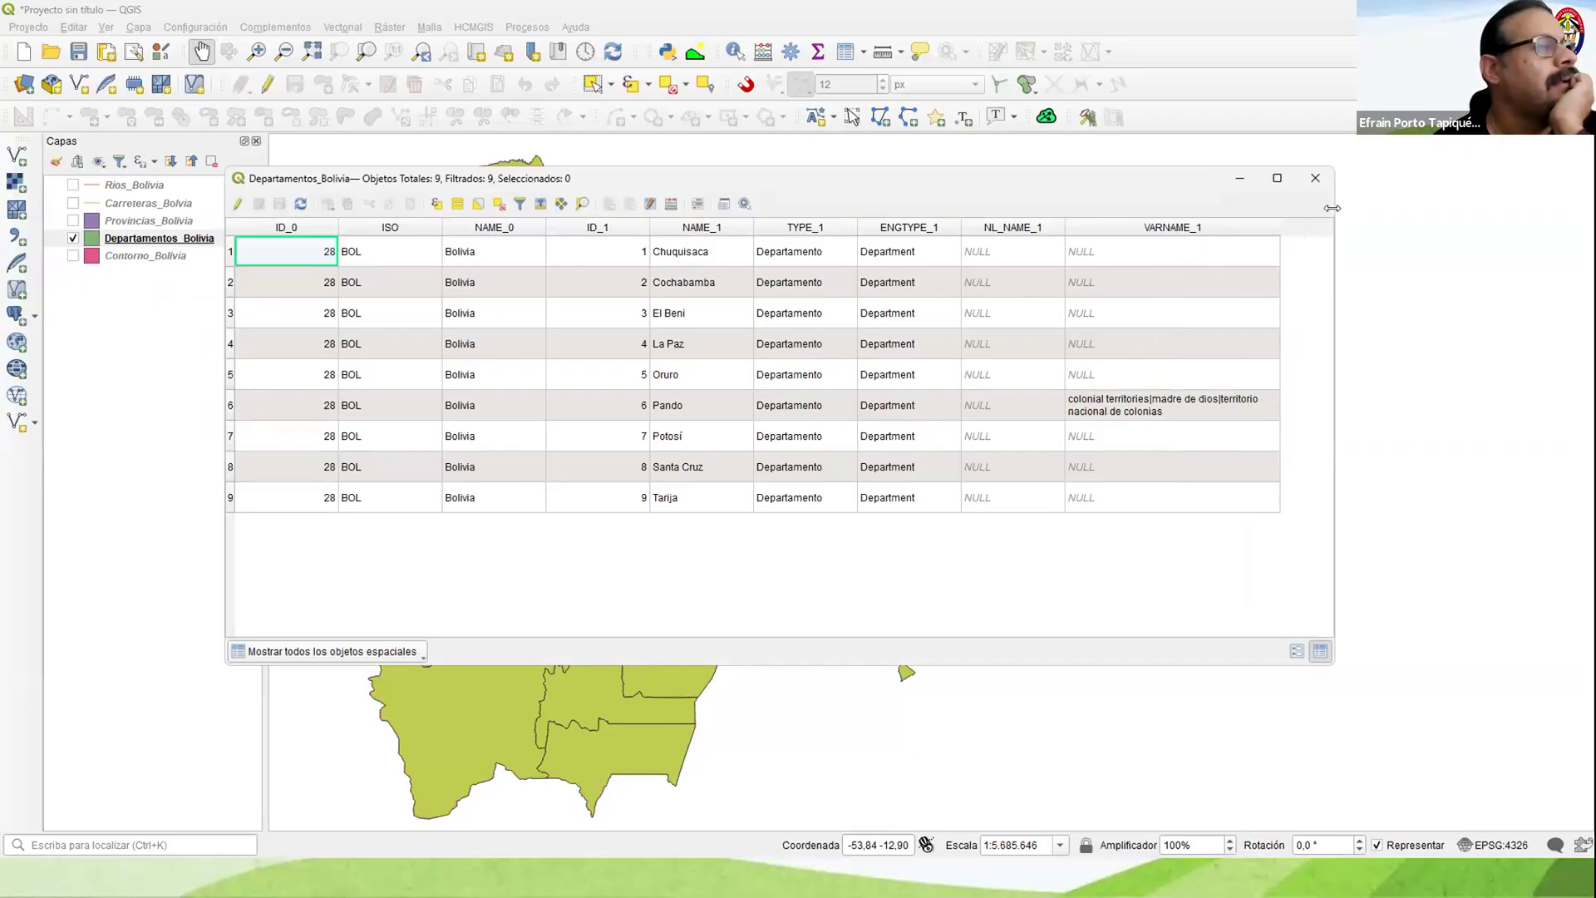
# Step: Display Provincias_Bolivia, examine the province fields in its attribute table, and close the table
pyautogui.click(73, 221)
pyautogui.rightClick(88, 230)
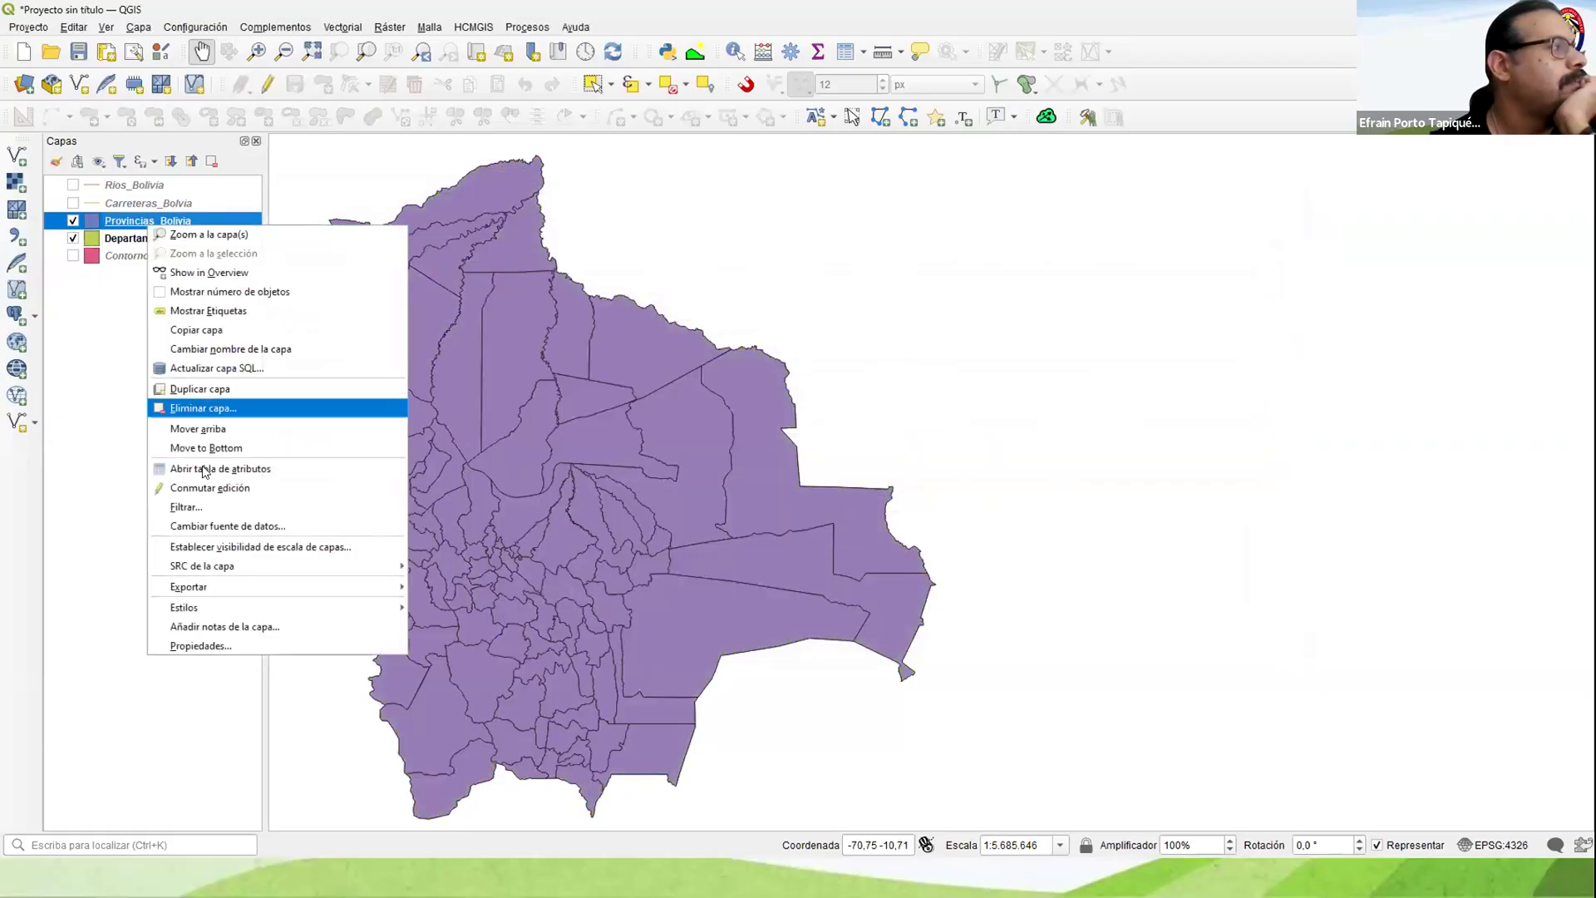
pyautogui.click(233, 465)
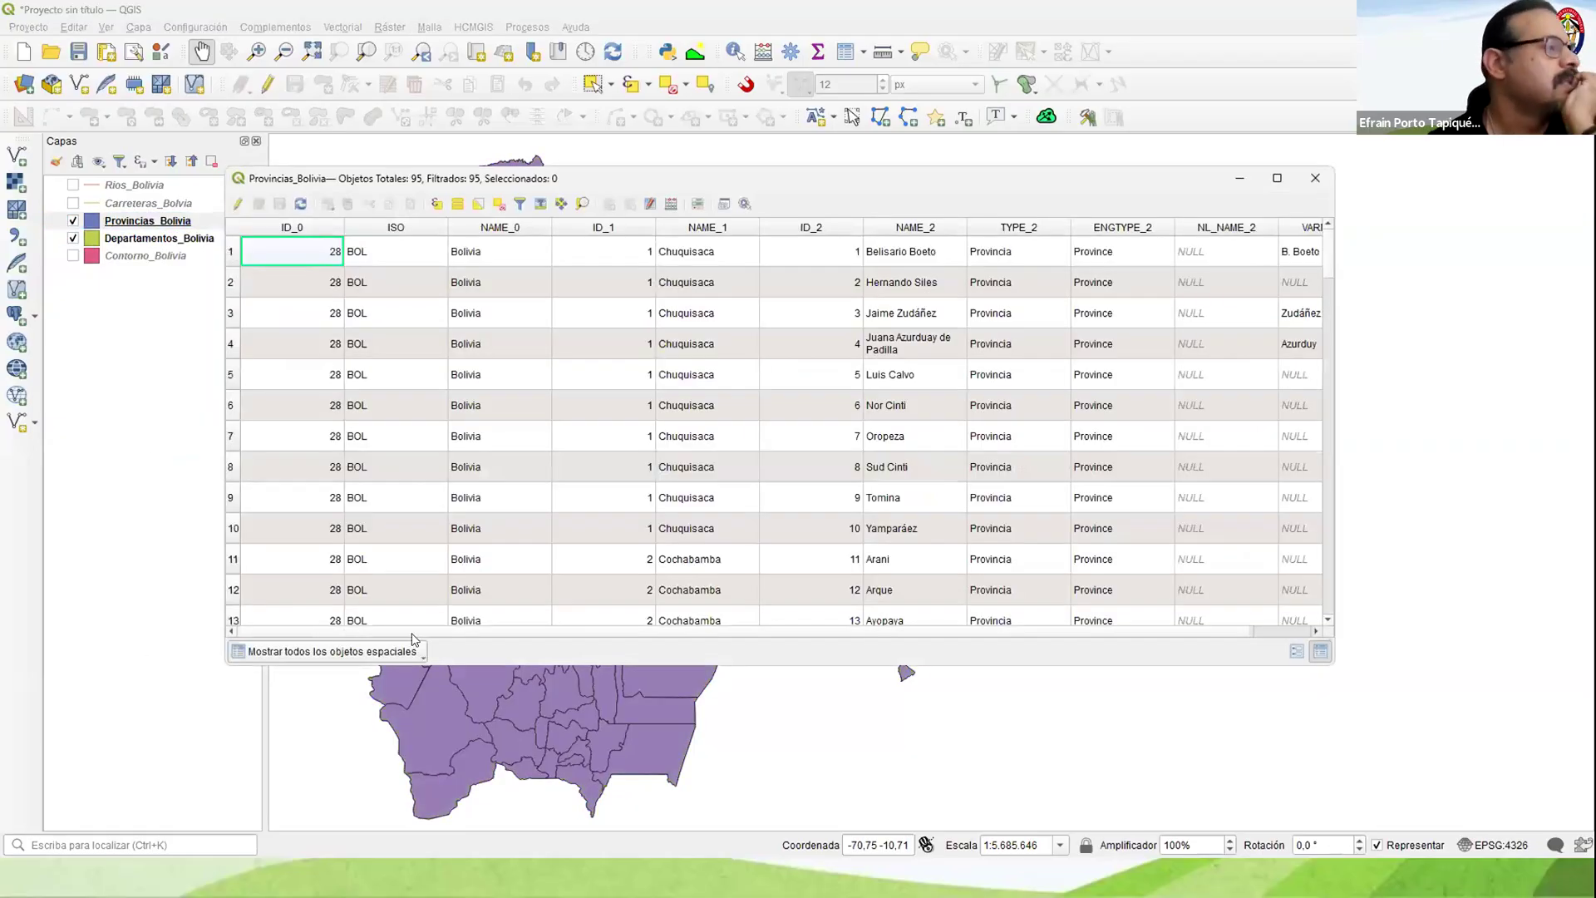
pyautogui.moveTo(526, 632); pyautogui.dragTo(793, 648)
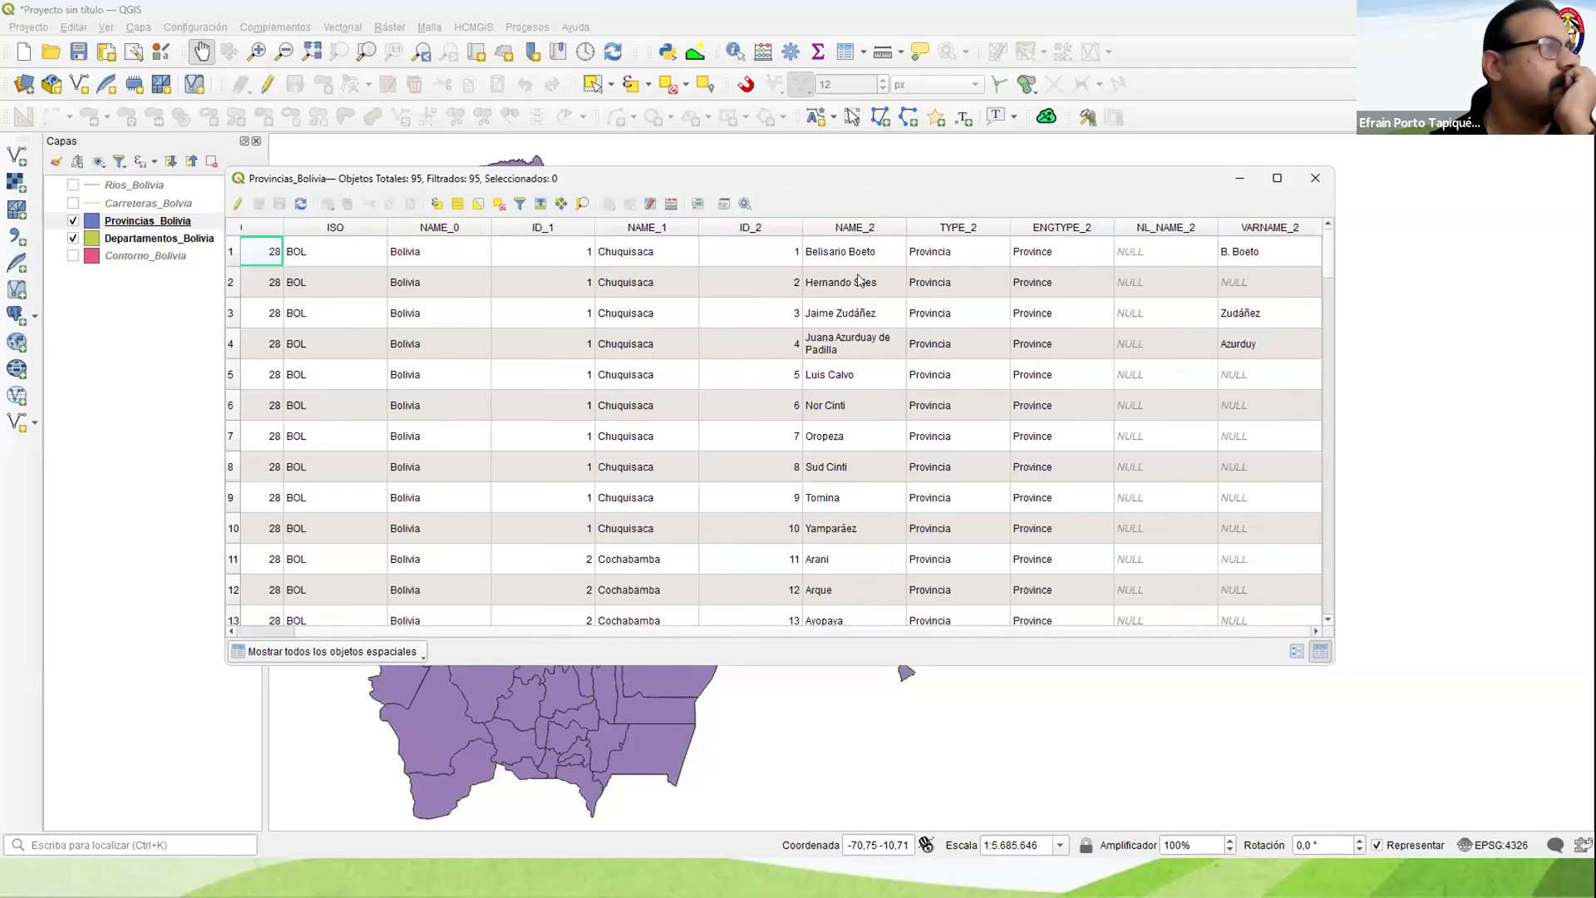
pyautogui.click(1315, 178)
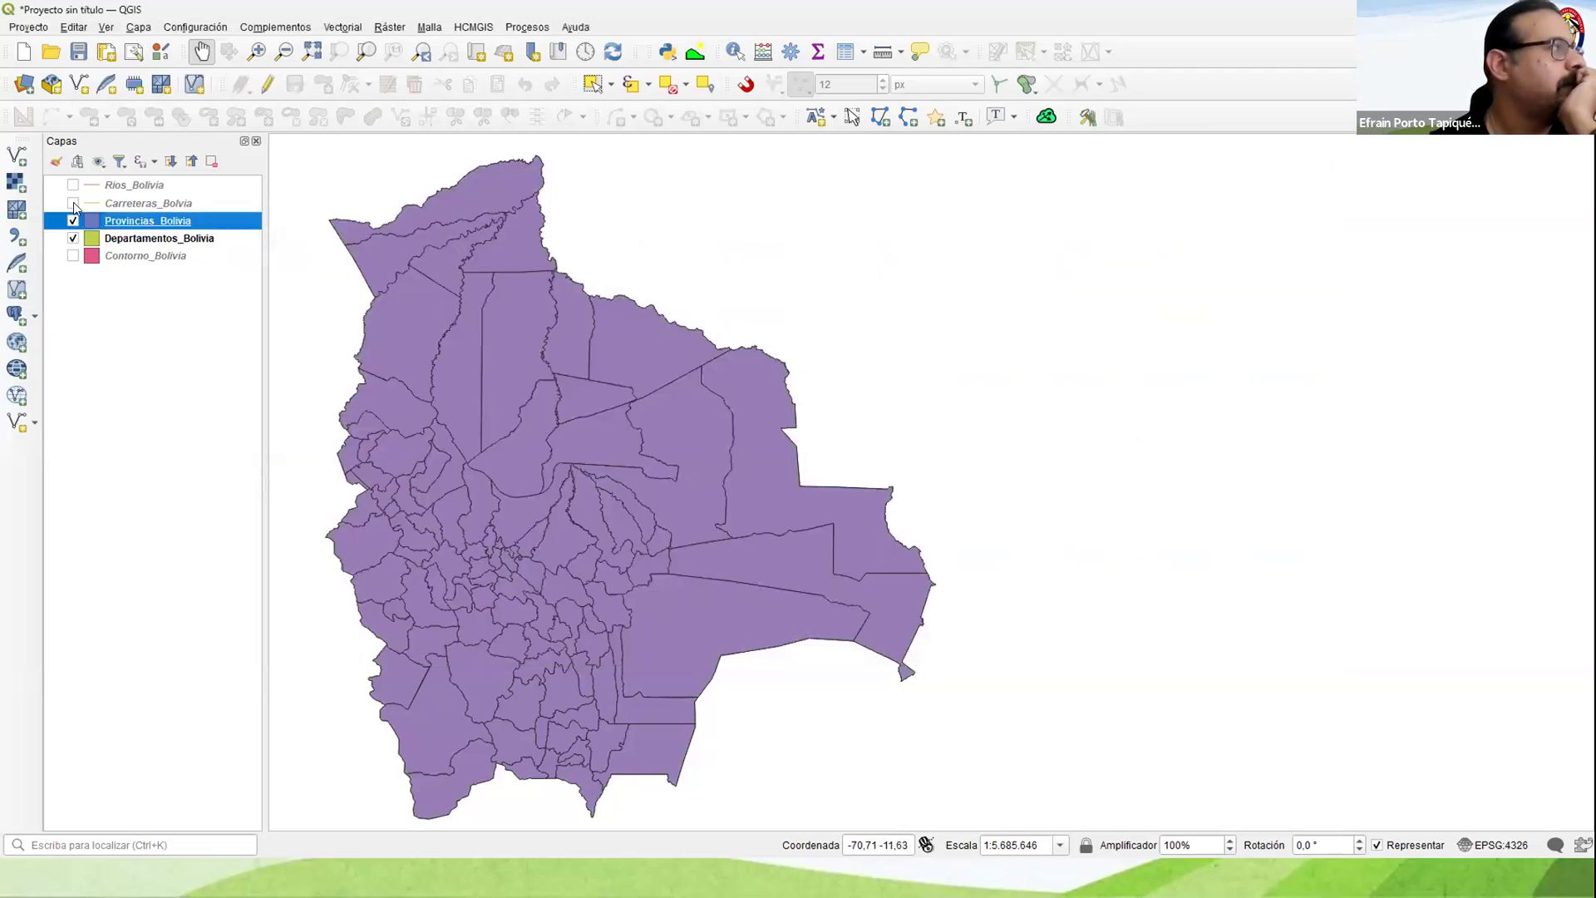
# Step: Display Carreteras_Bolvia, examine the road records in its attribute table, and close the table
pyautogui.click(73, 204)
pyautogui.rightClick(114, 207)
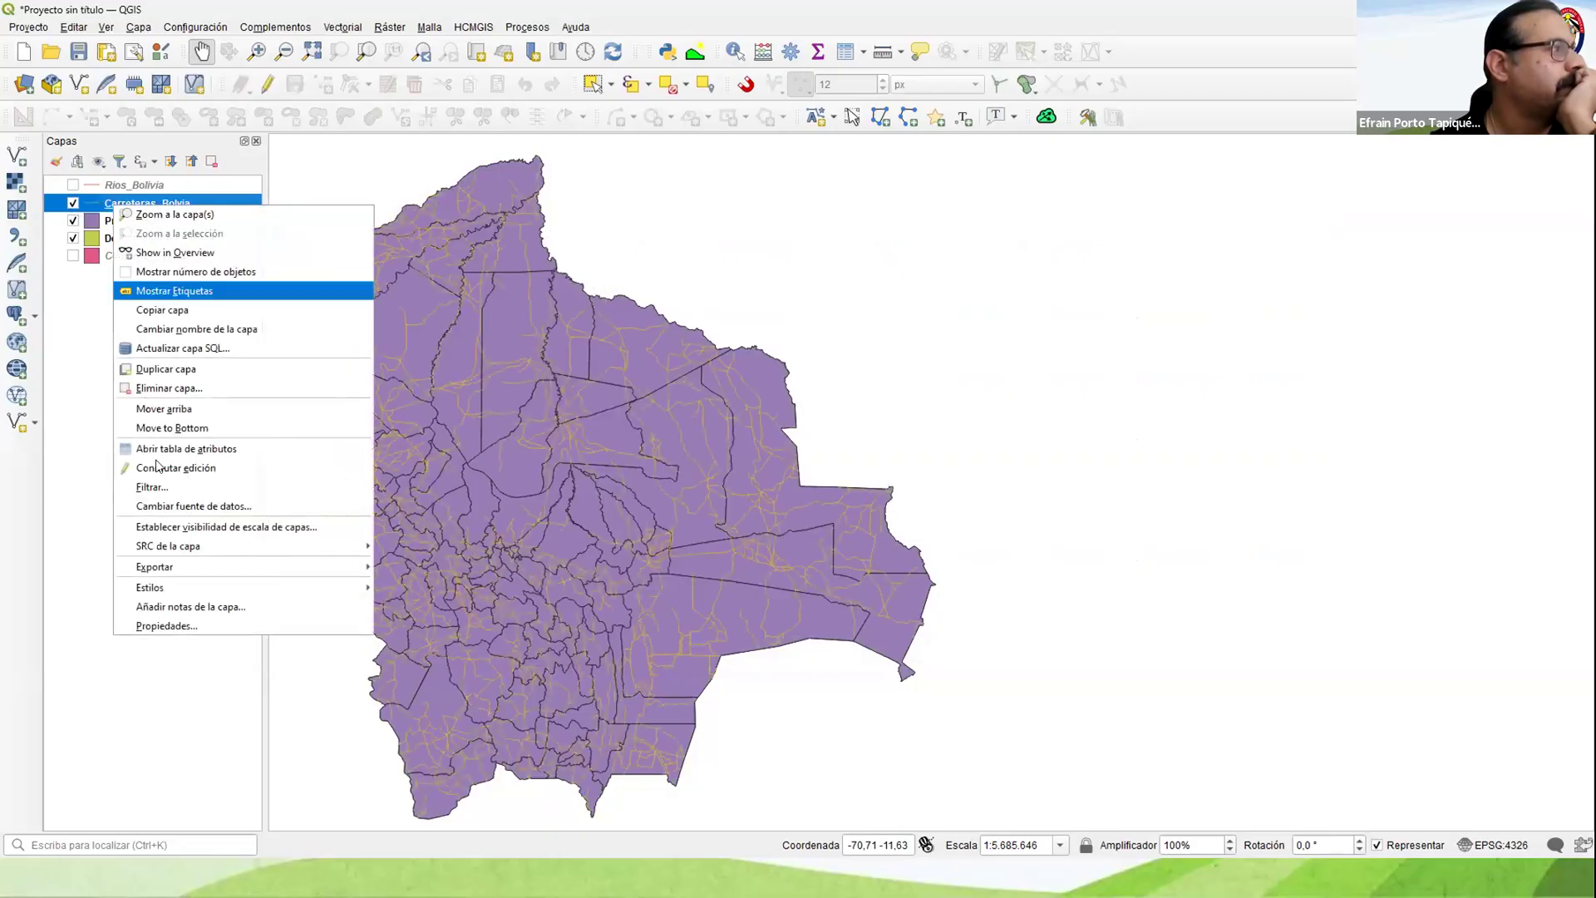
pyautogui.click(162, 453)
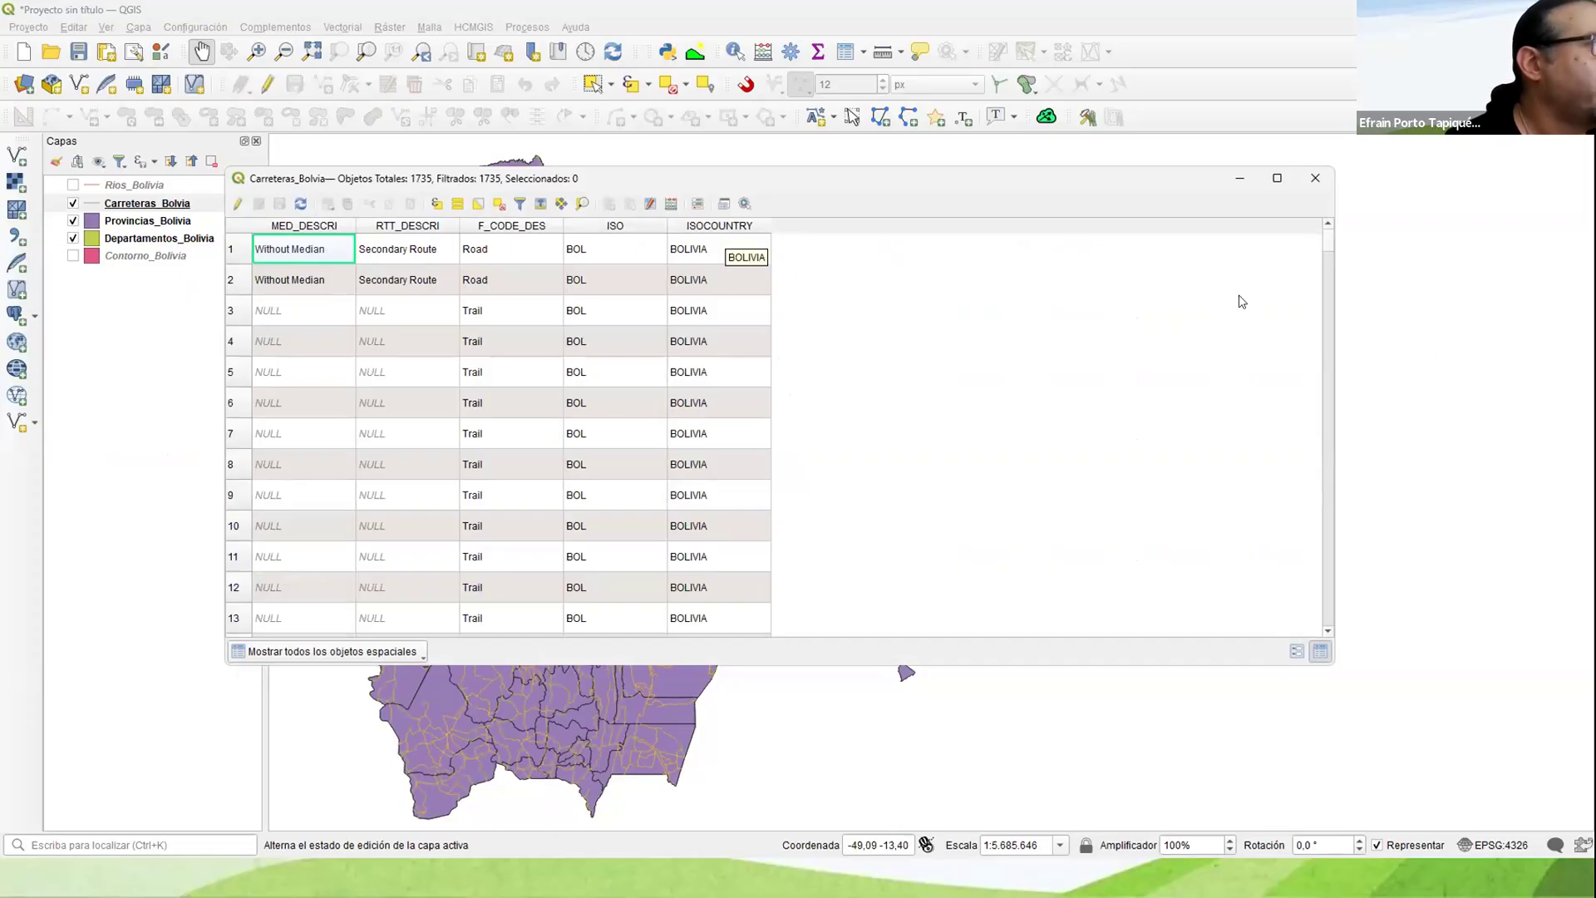
pyautogui.click(1315, 178)
# Step: Display Rios_Bolivia, examine its attribute table through to the last record, and close the table
pyautogui.rightClick(119, 183)
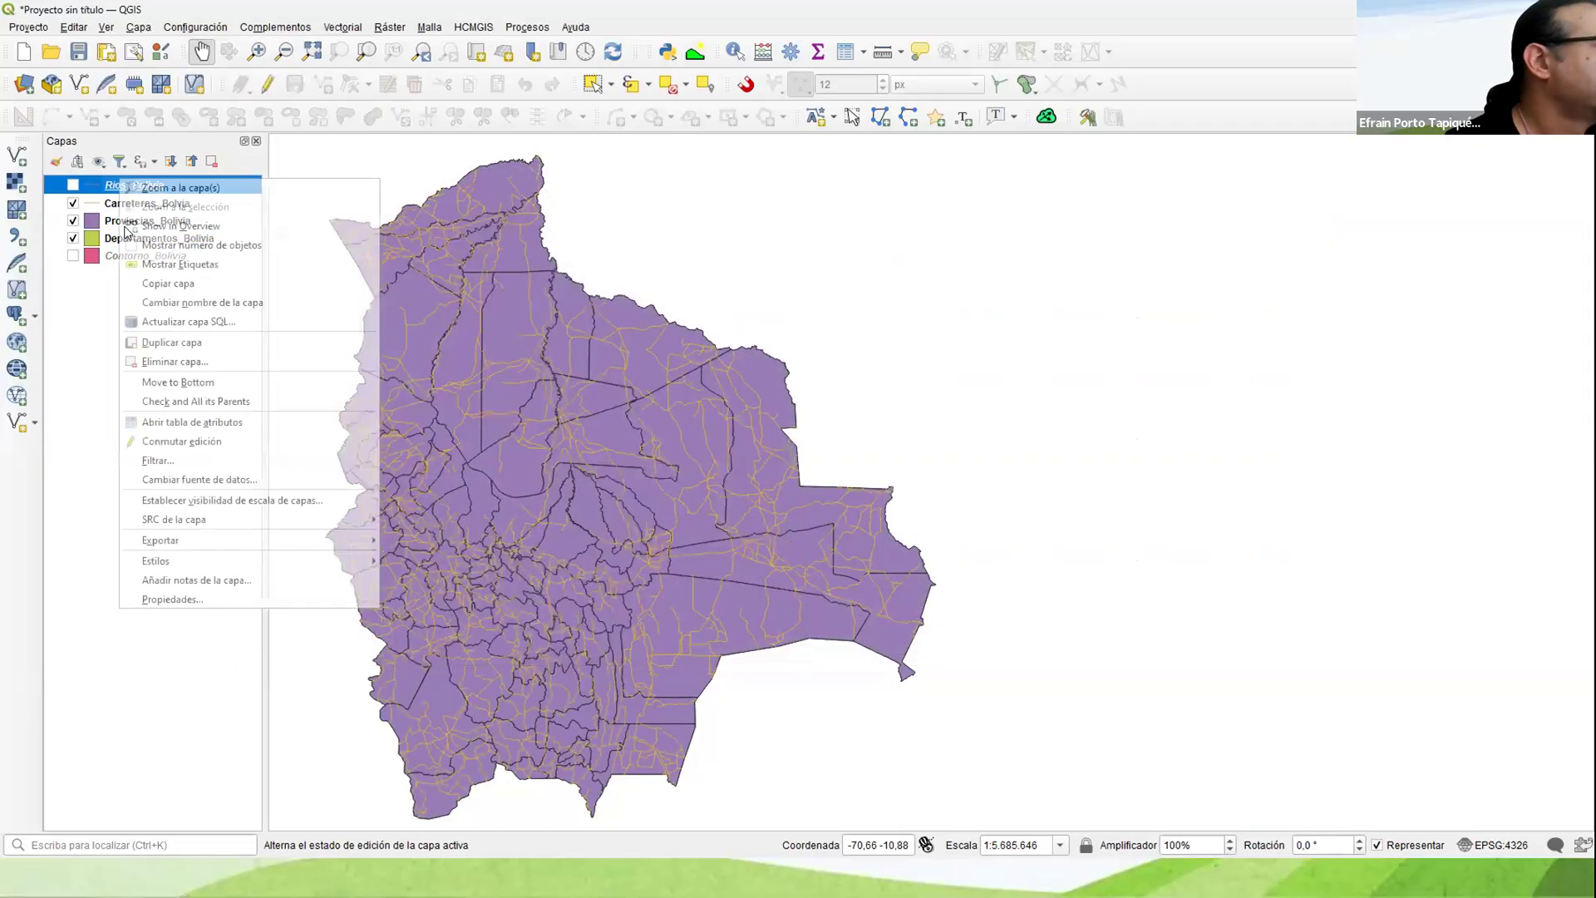
pyautogui.click(103, 188)
pyautogui.click(73, 185)
pyautogui.rightClick(132, 187)
pyautogui.click(936, 429)
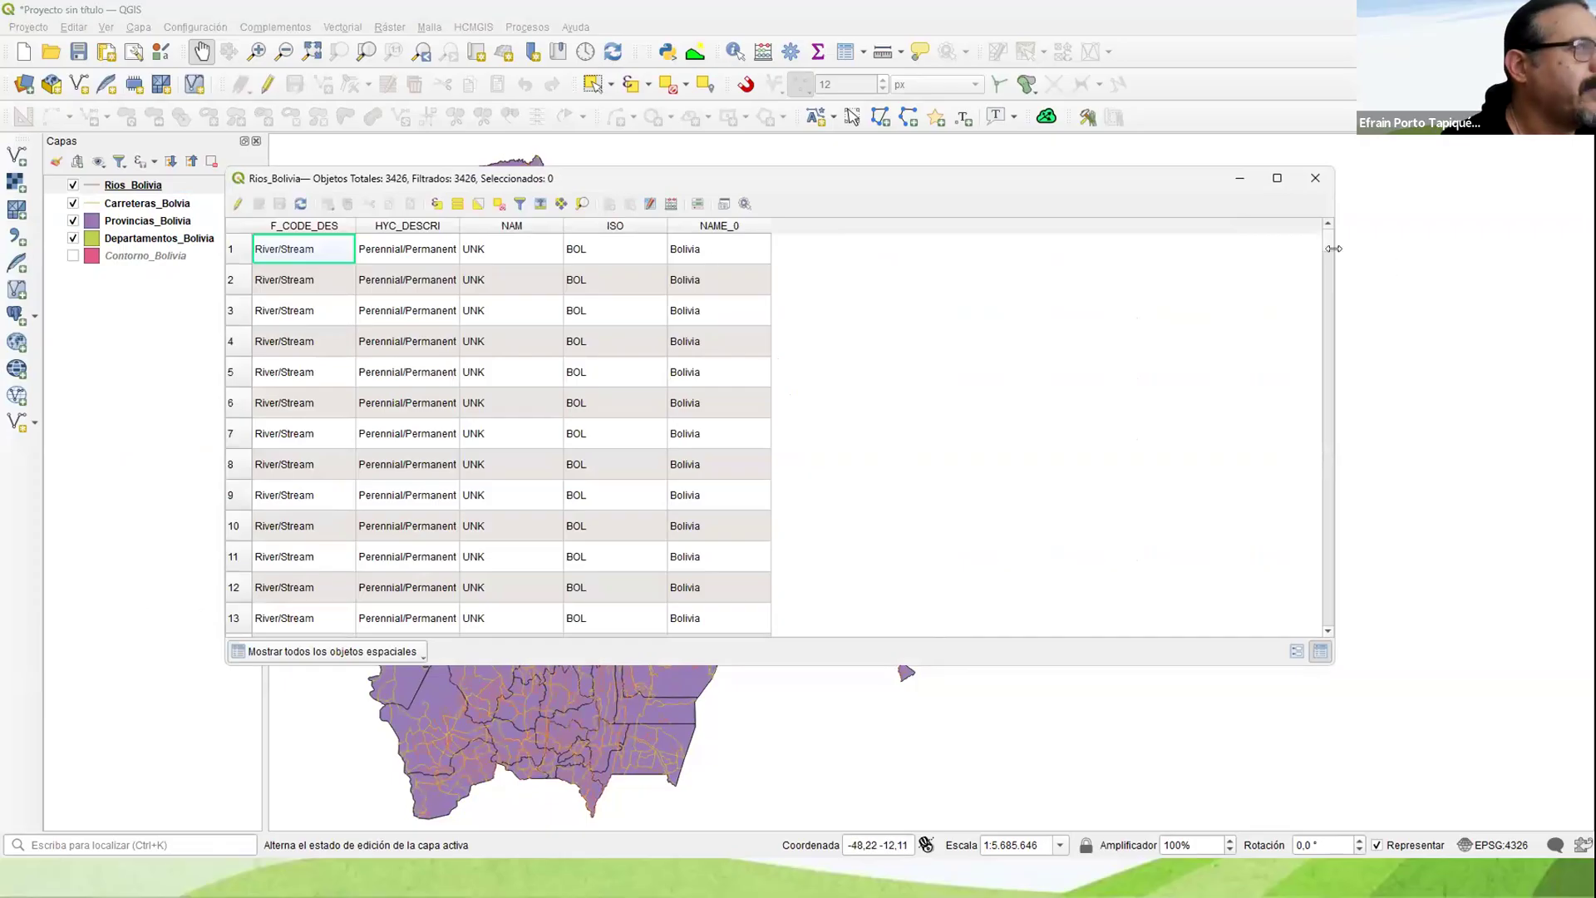
pyautogui.moveTo(1329, 248); pyautogui.dragTo(1267, 646)
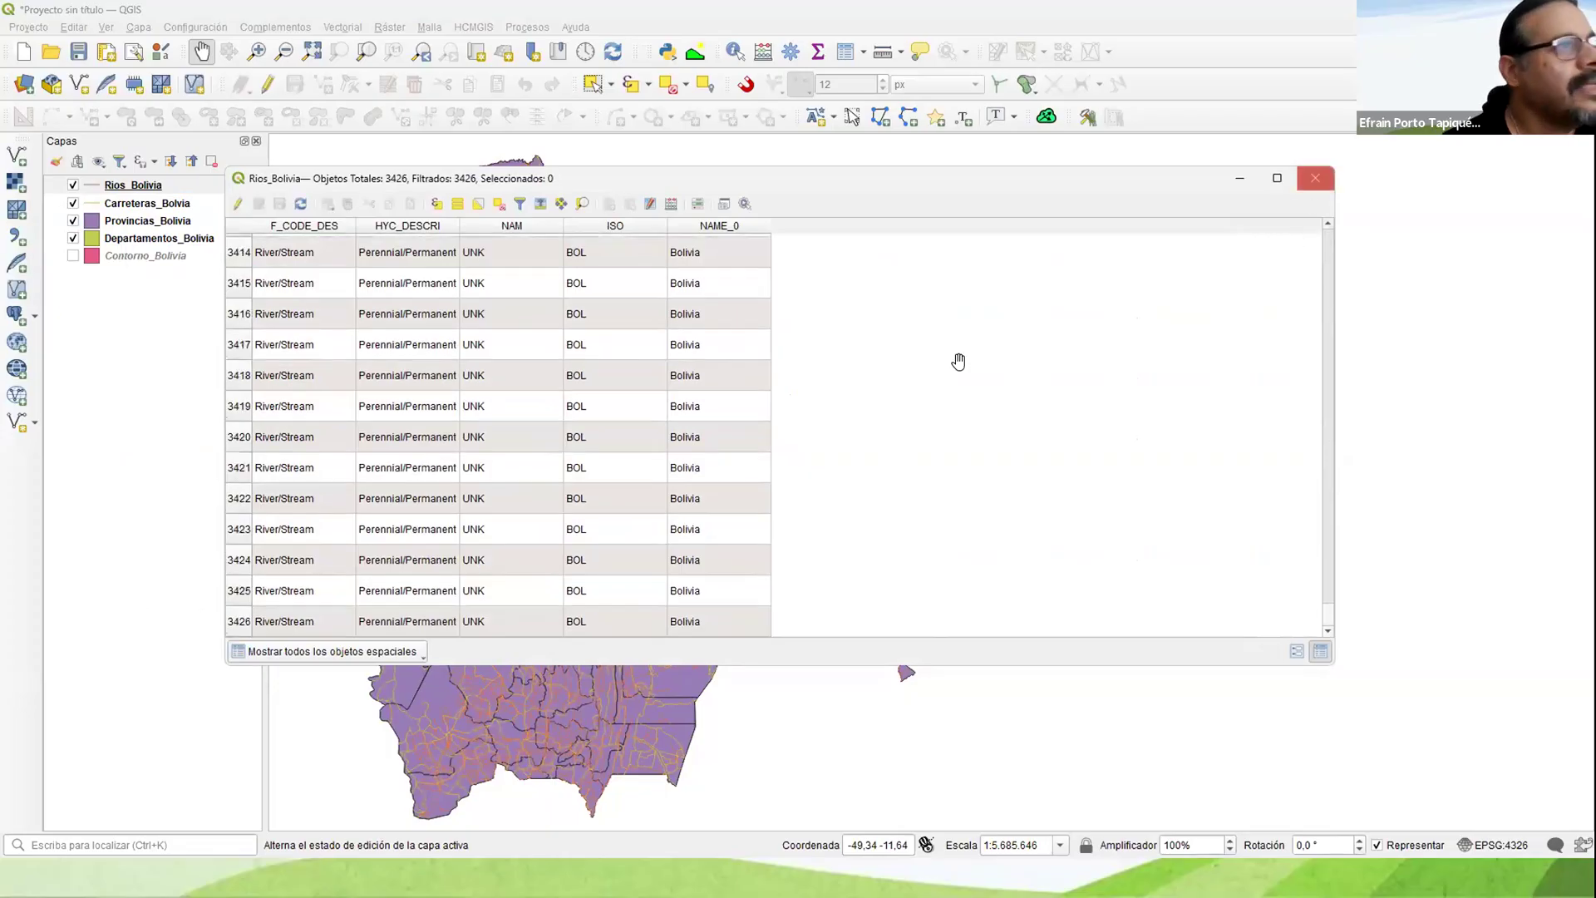
pyautogui.click(1315, 178)
# Step: Display Contorno_Bolivia, review the source, coordinate system and field information in its layer properties, and close them
pyautogui.click(73, 256)
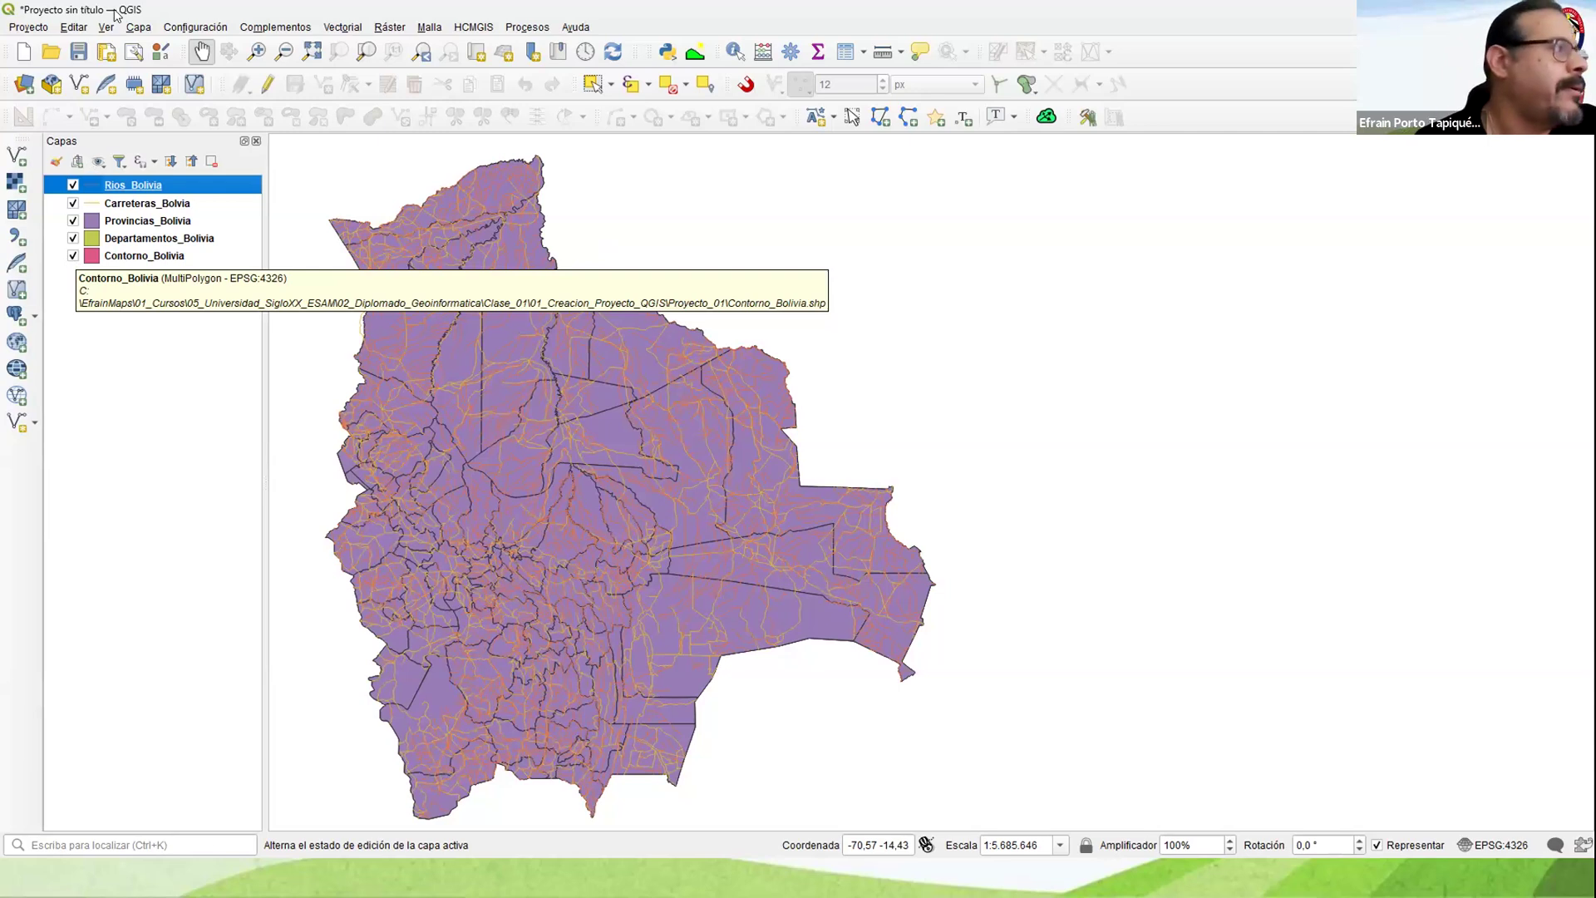
pyautogui.rightClick(130, 262)
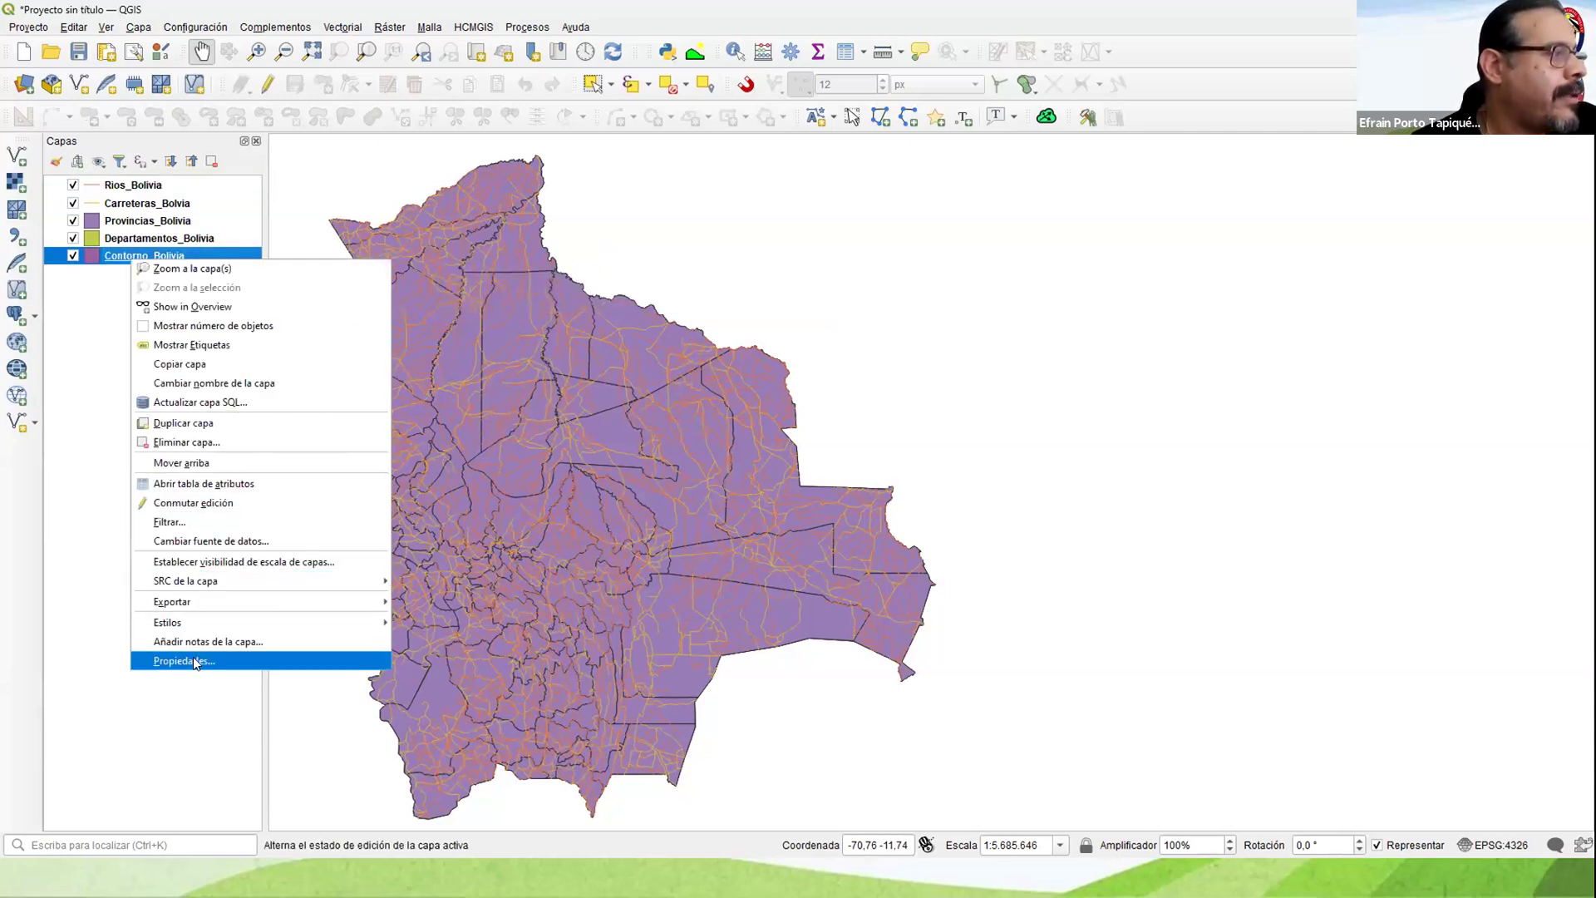
pyautogui.click(193, 660)
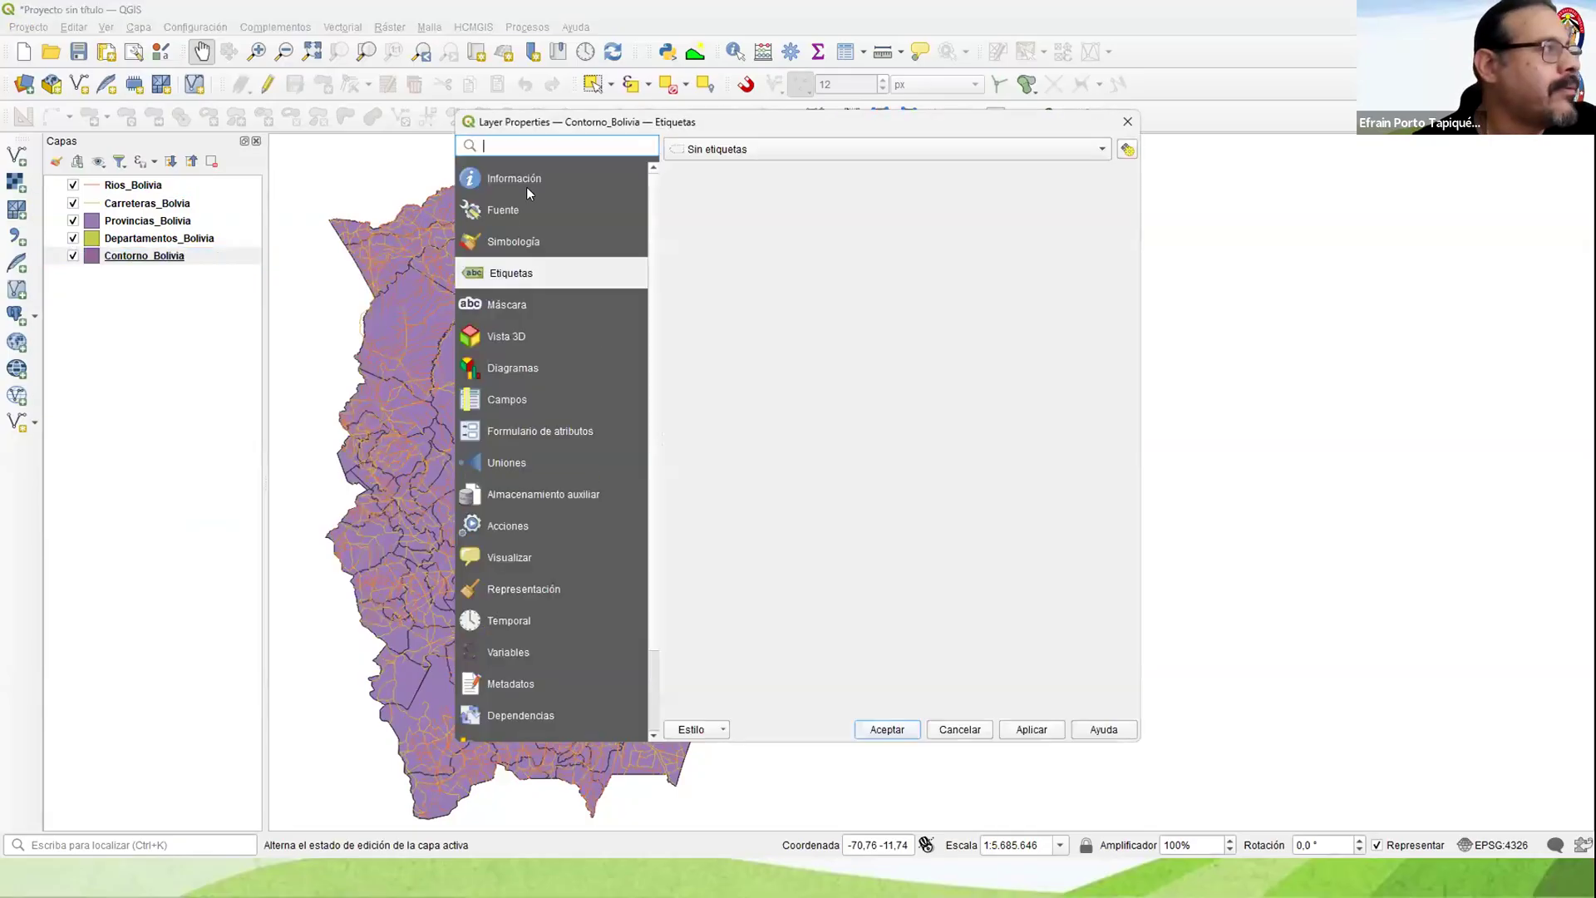
pyautogui.click(505, 174)
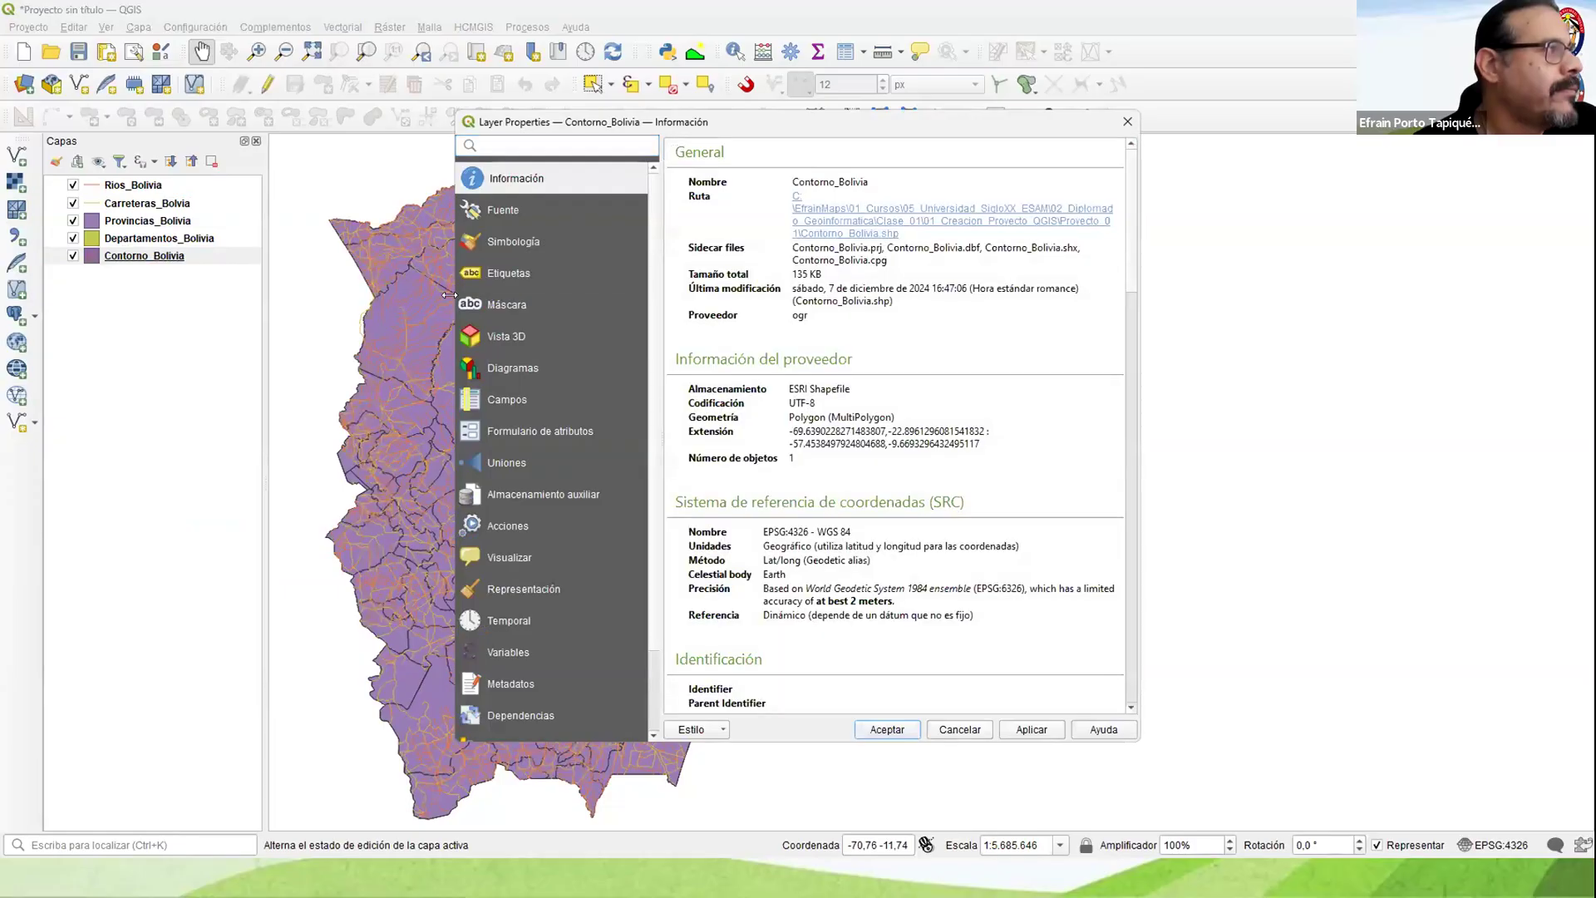
pyautogui.moveTo(449, 294); pyautogui.dragTo(259, 297)
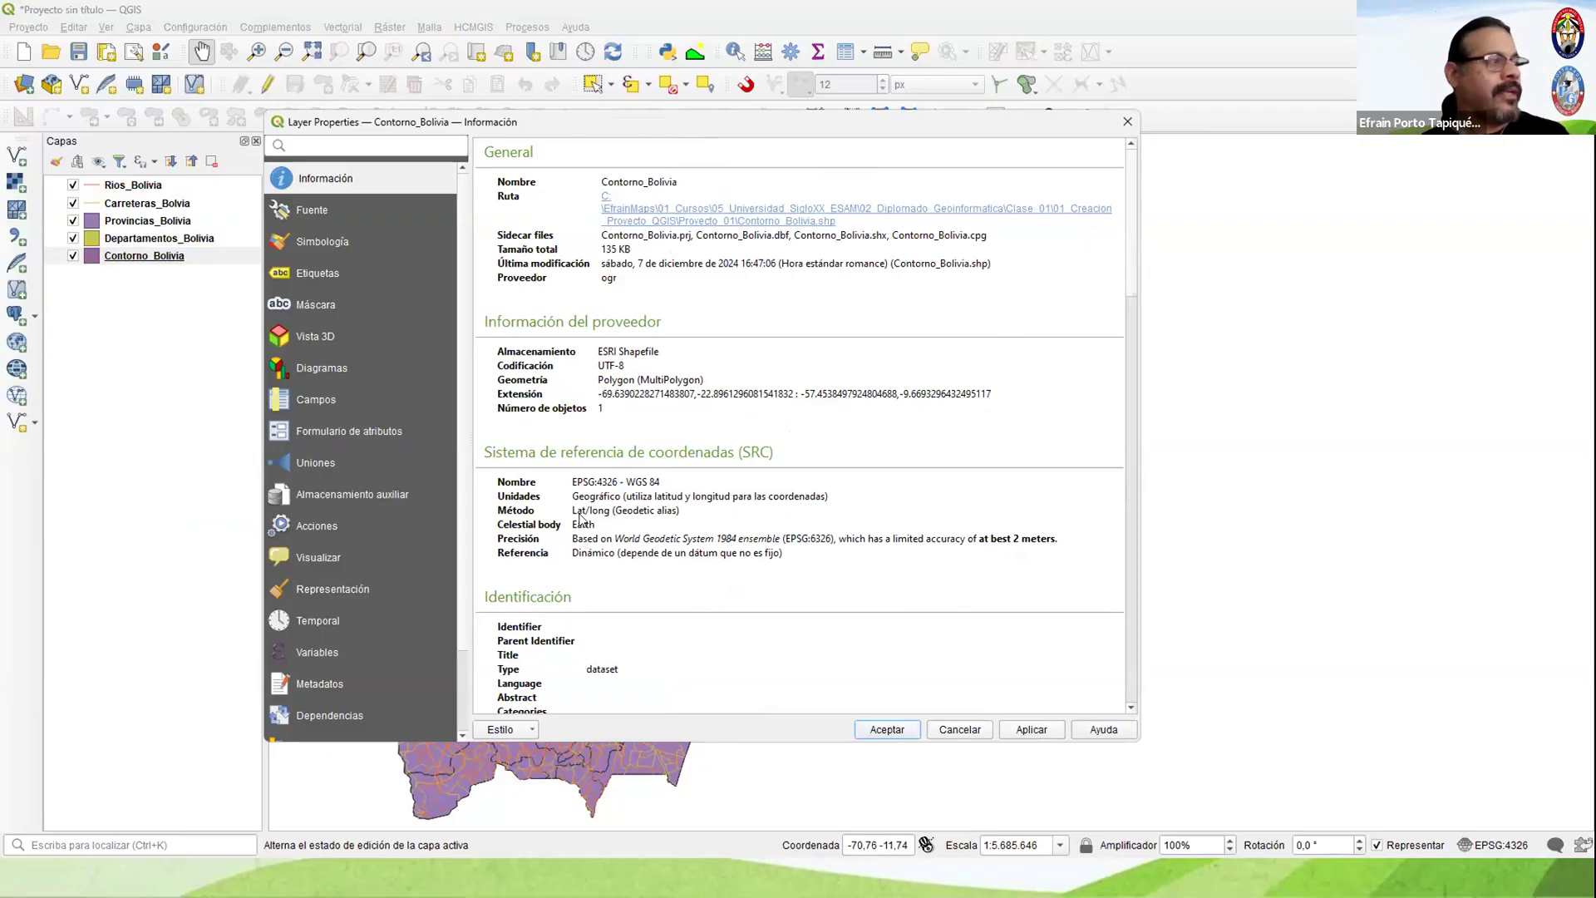
pyautogui.scroll(-15, 600, 546)
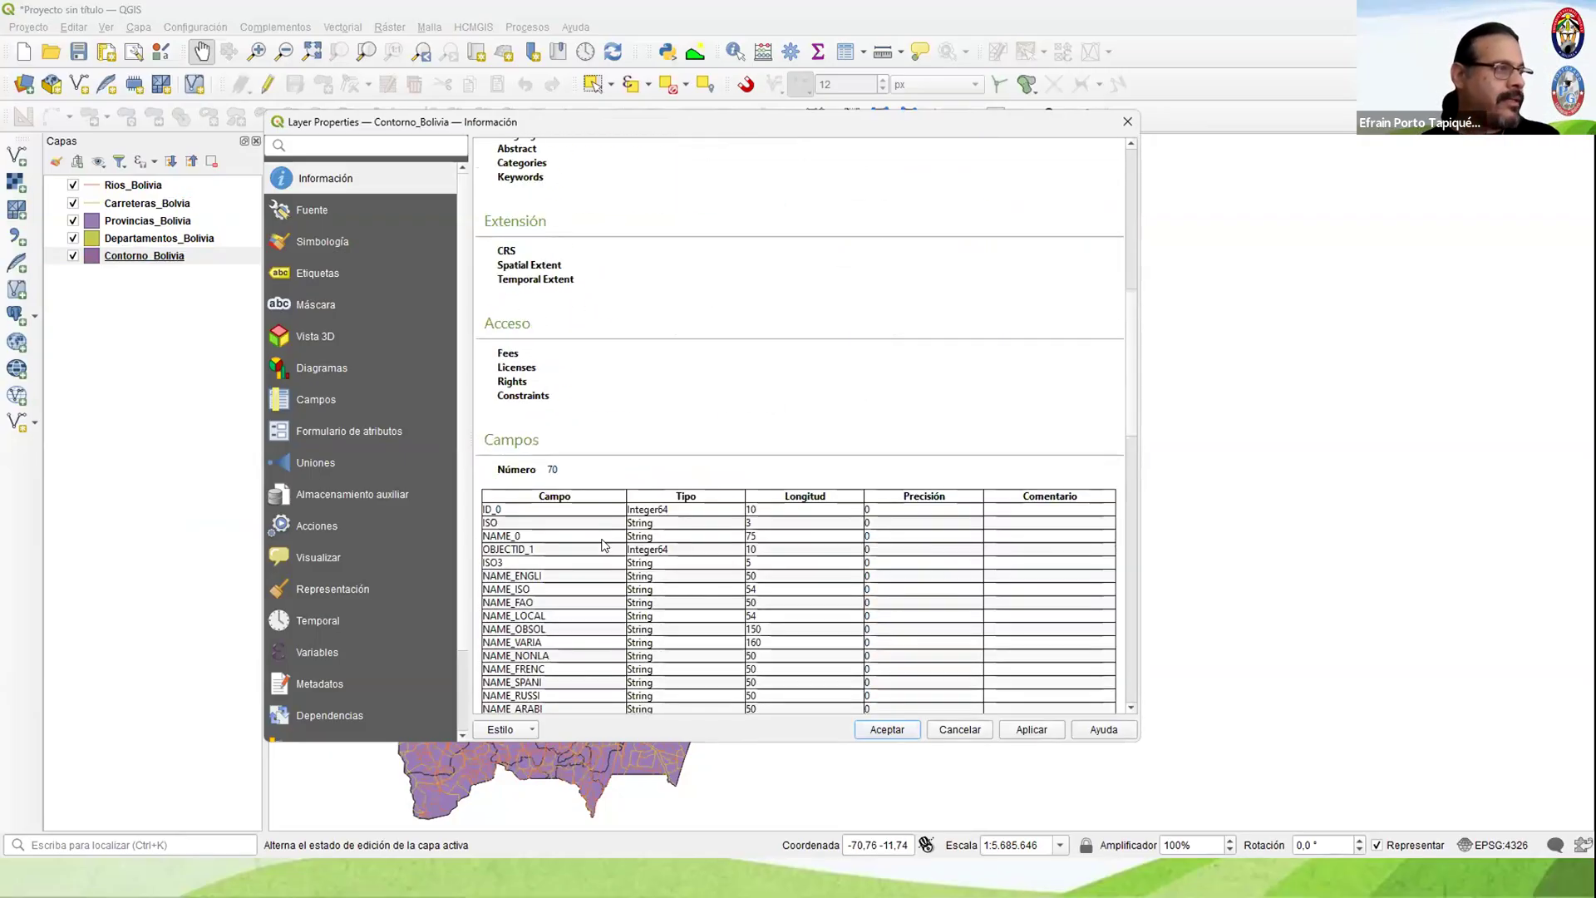
pyautogui.scroll(-10, 605, 545)
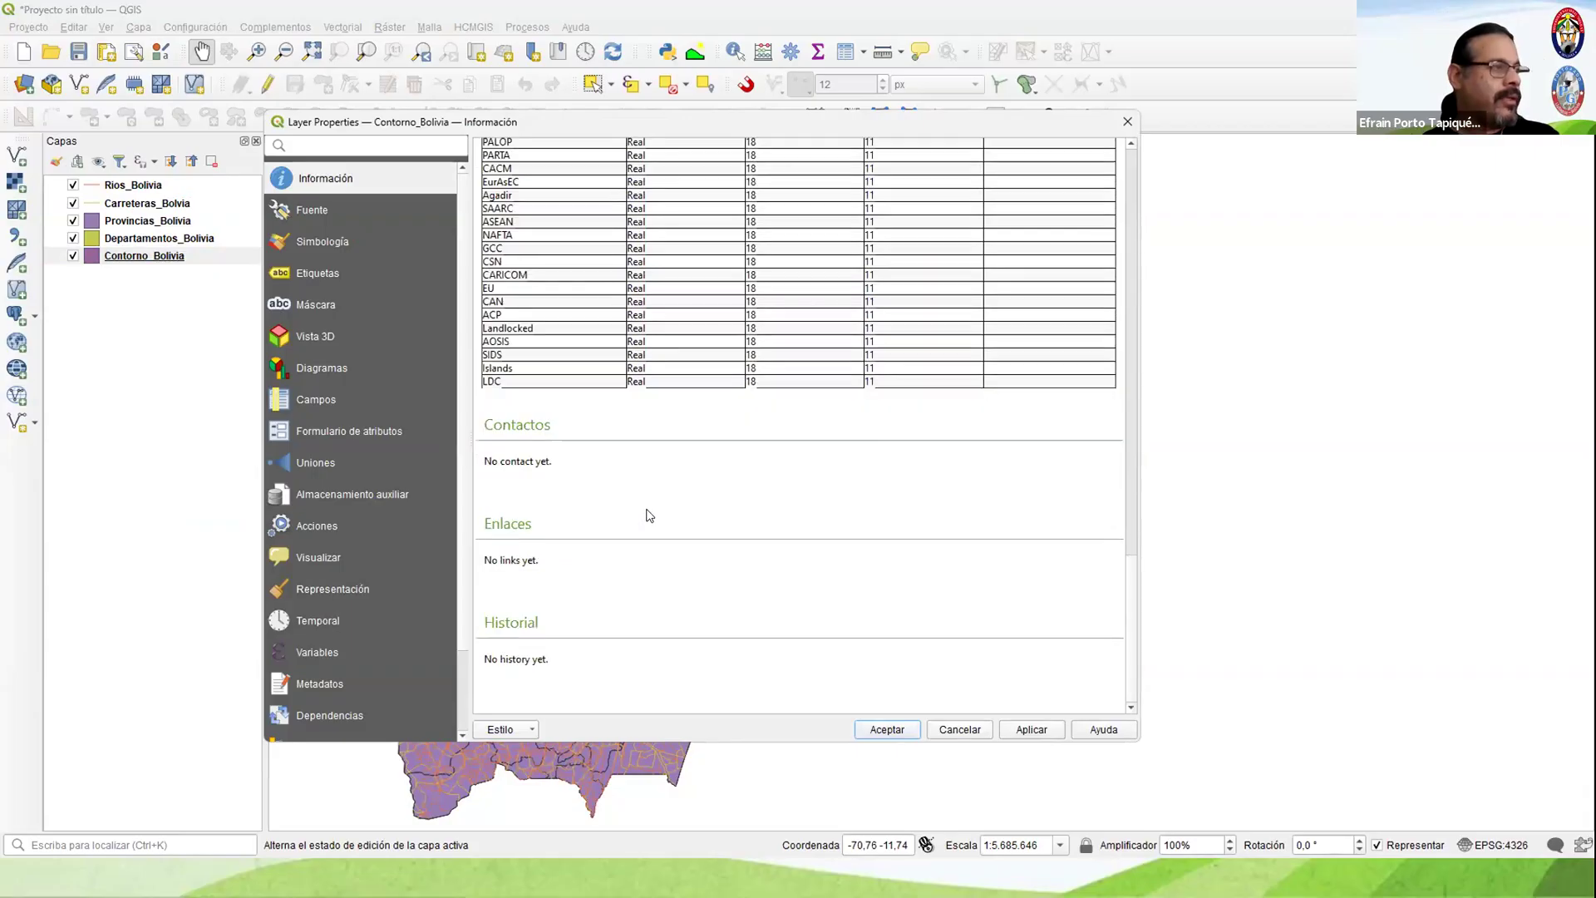
pyautogui.click(1126, 122)
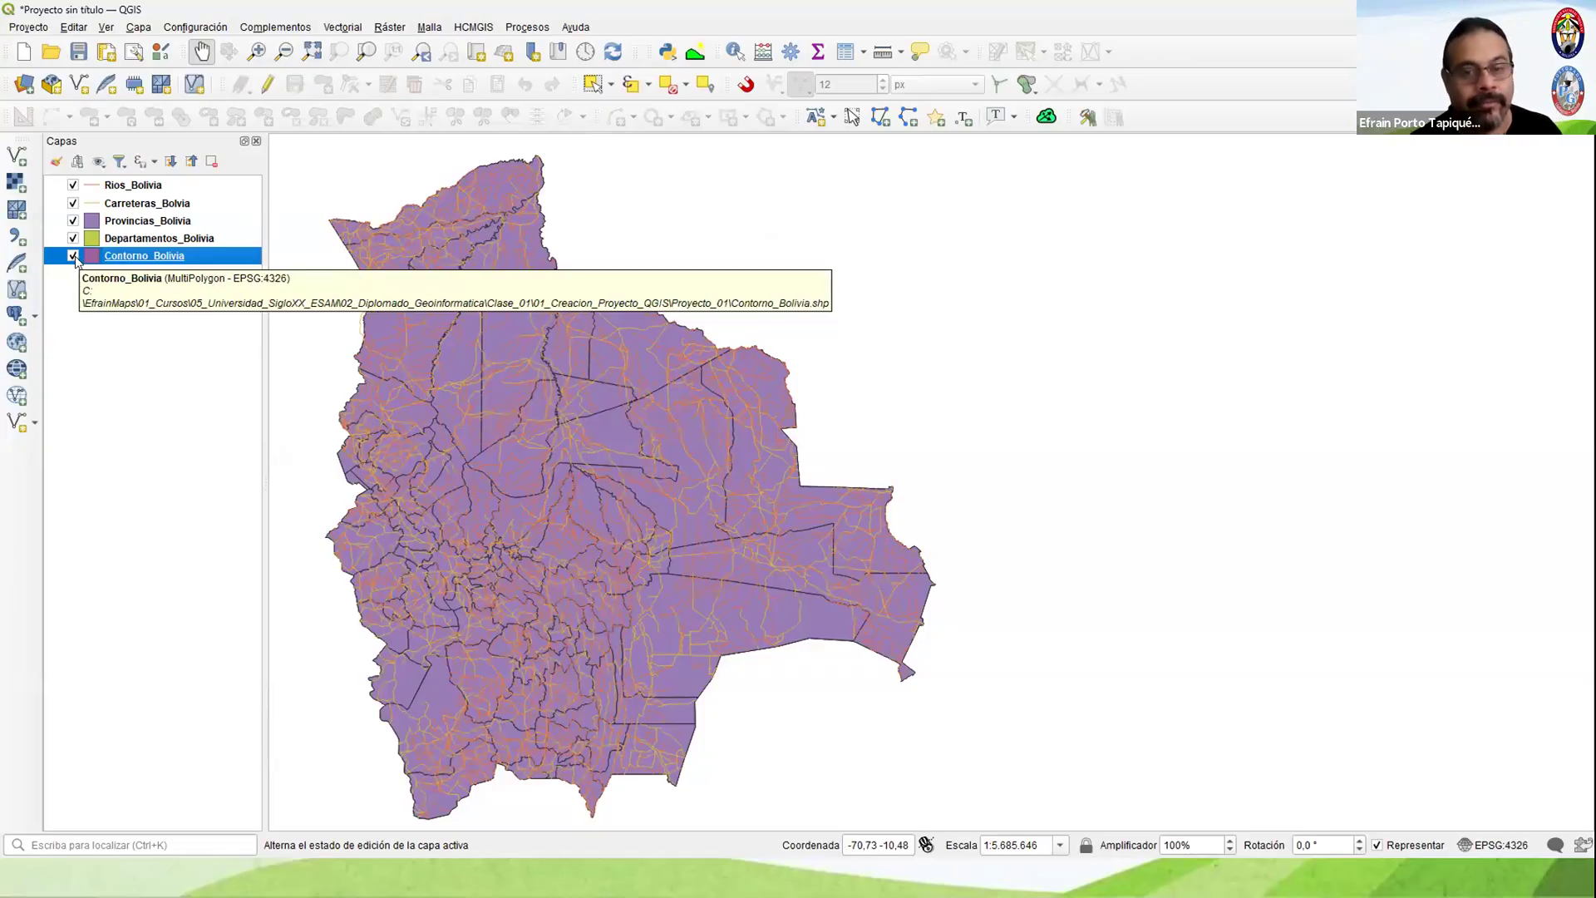
# Step: Hide all five Bolivia layers so that the map canvas is empty
pyautogui.click(73, 186)
pyautogui.click(73, 203)
pyautogui.click(73, 220)
pyautogui.click(73, 238)
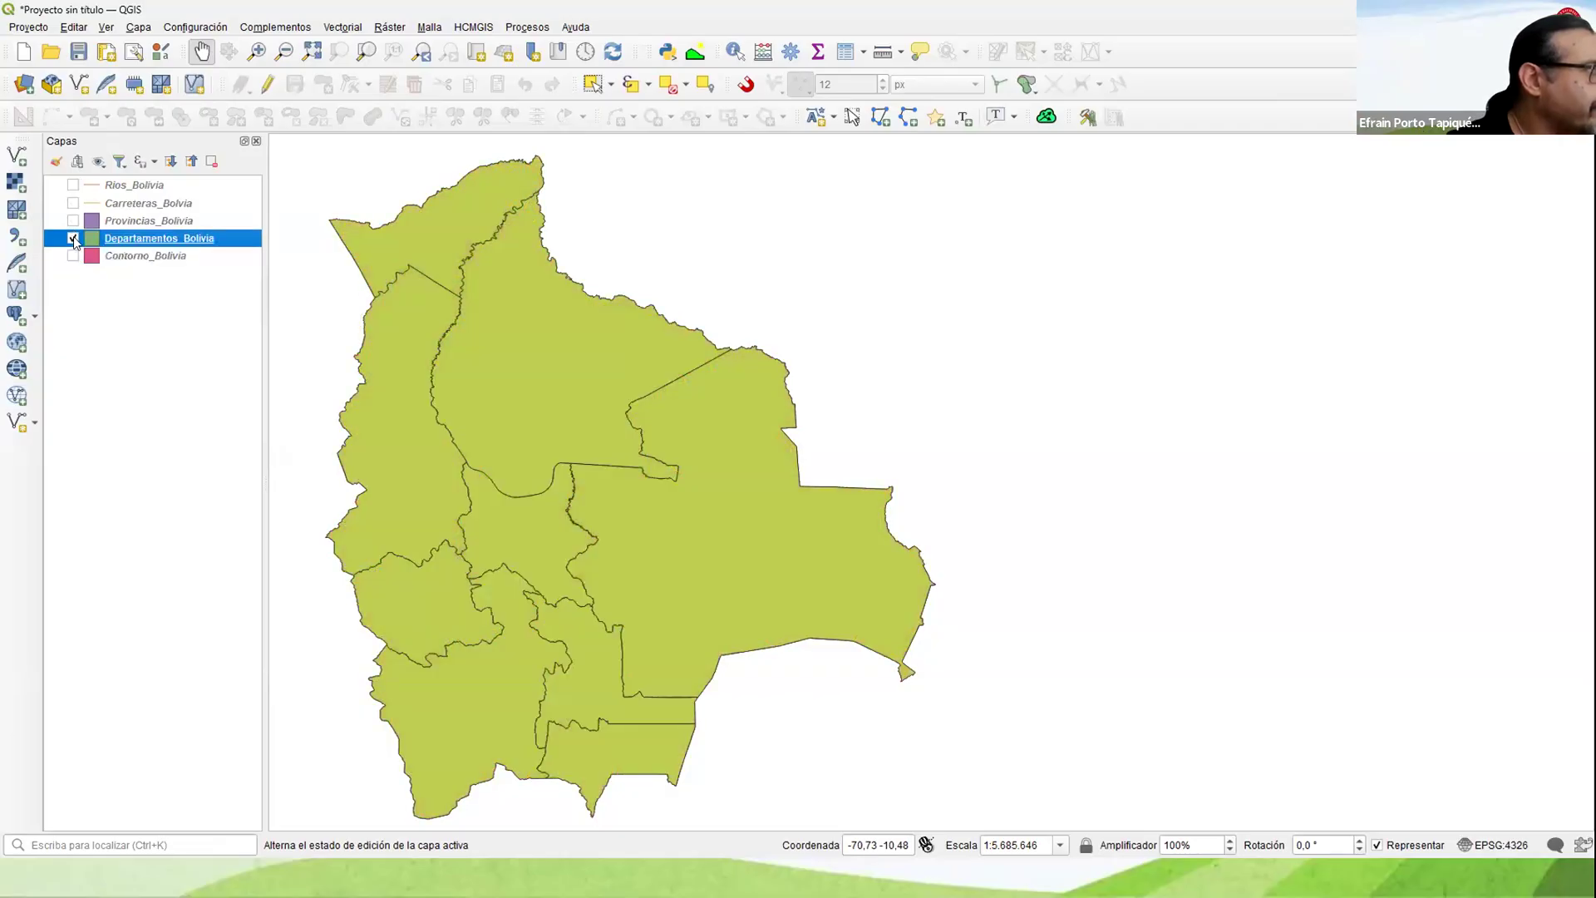
# Step: Set the fill style of Contorno_Bolivia's simple fill symbol to Sin relleno in its layer symbology
pyautogui.click(137, 258)
pyautogui.rightClick(137, 259)
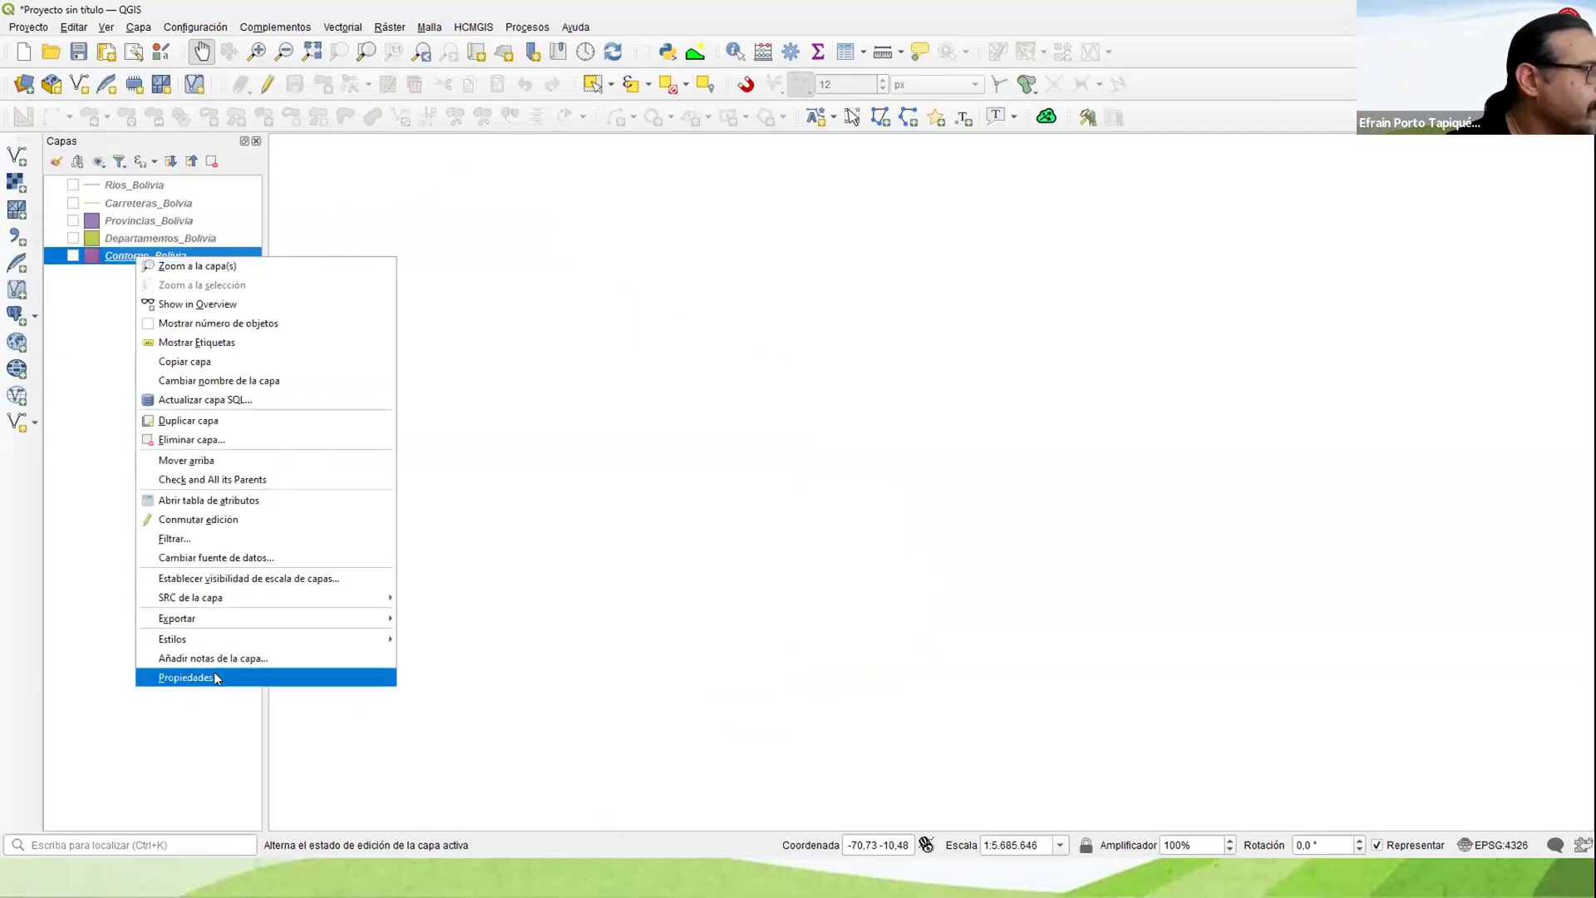
pyautogui.click(212, 676)
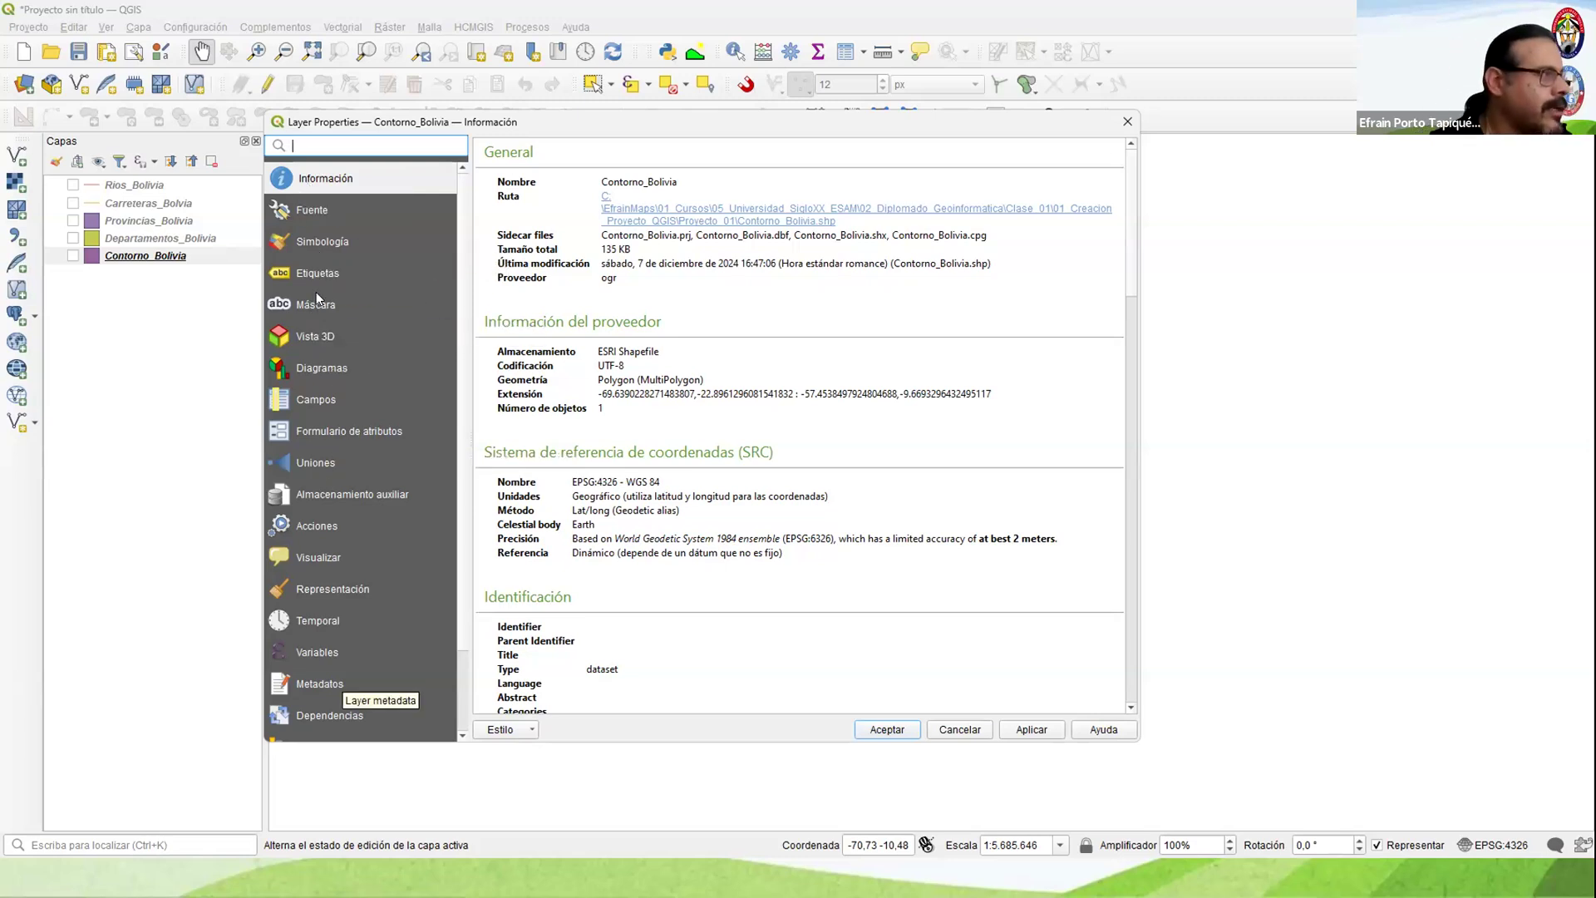
pyautogui.click(306, 239)
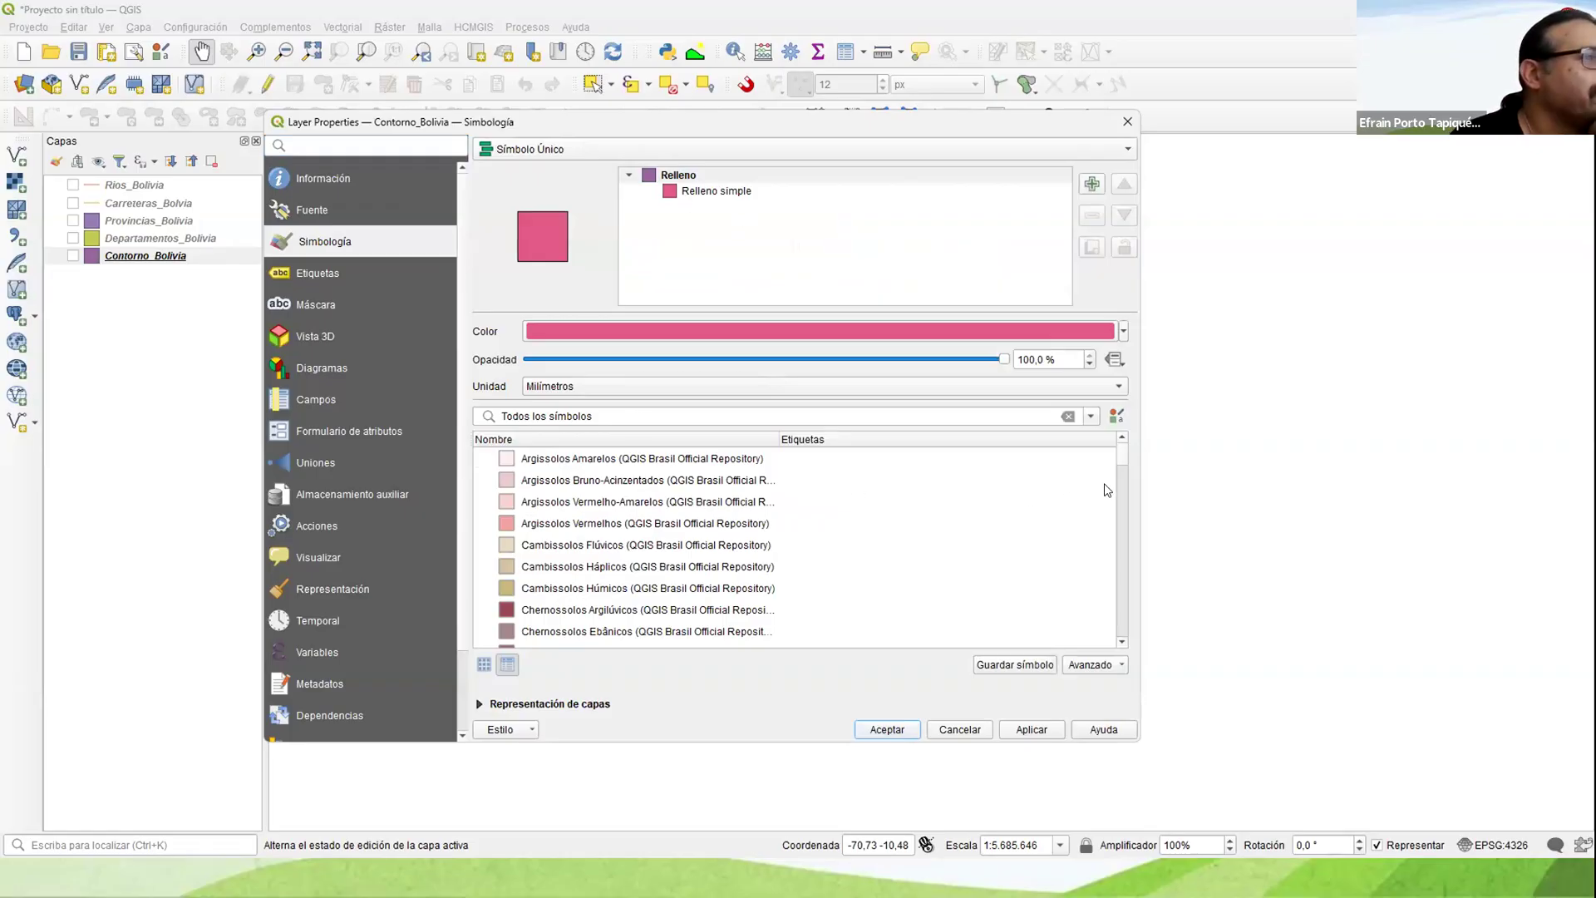
pyautogui.moveTo(1123, 461)
pyautogui.mouseDown()
pyautogui.moveTo(1119, 635)
pyautogui.moveTo(1121, 448)
pyautogui.mouseUp()
pyautogui.click(724, 192)
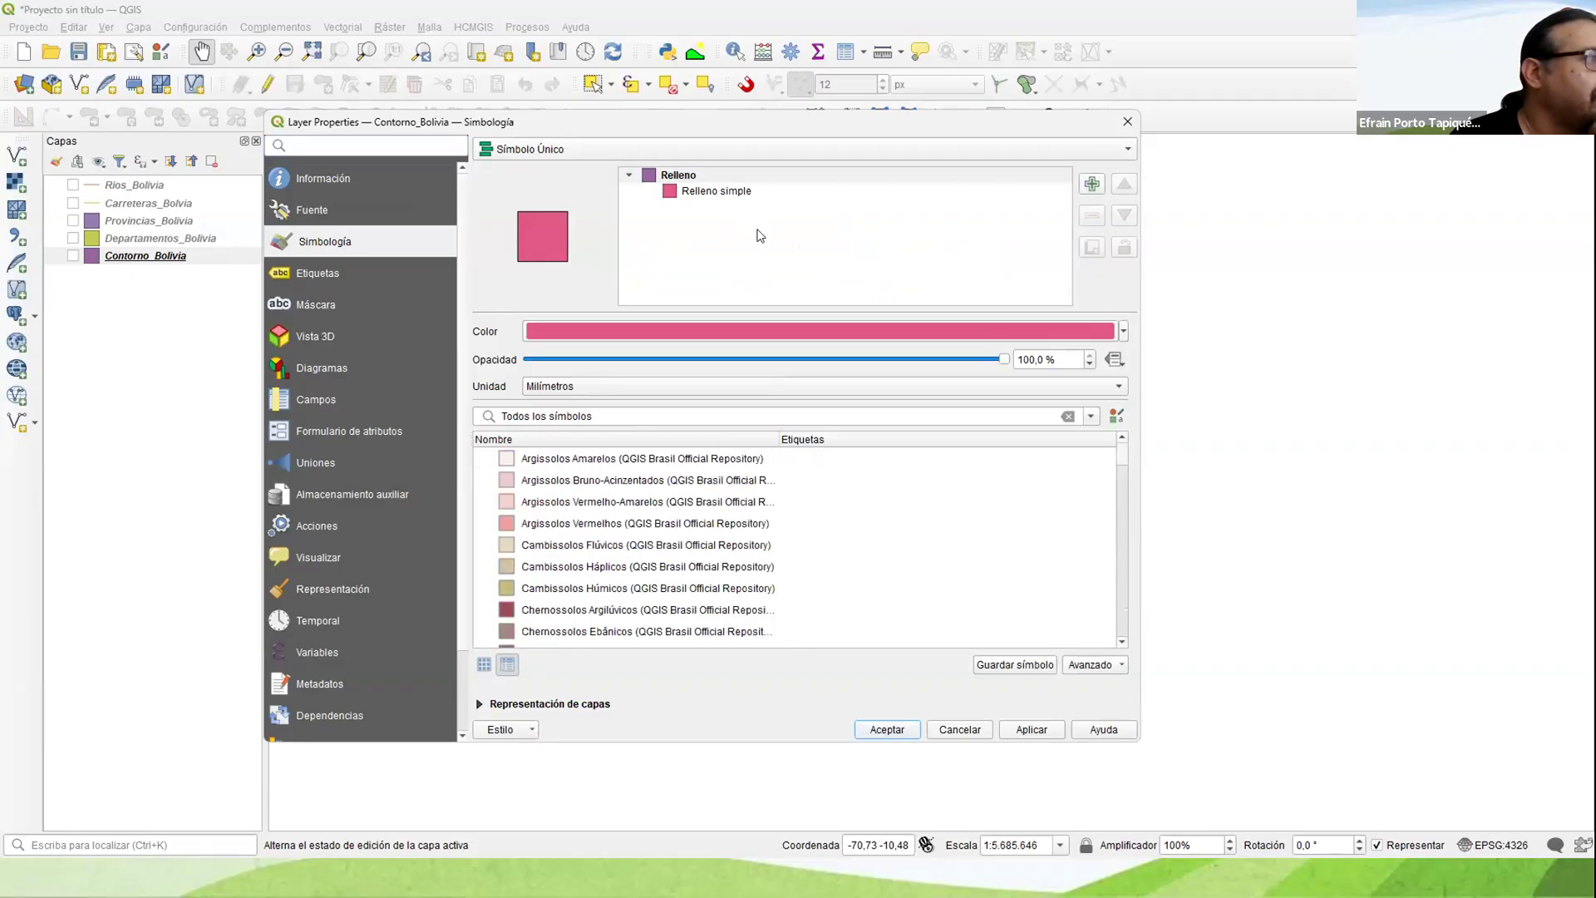
pyautogui.click(678, 174)
pyautogui.click(738, 190)
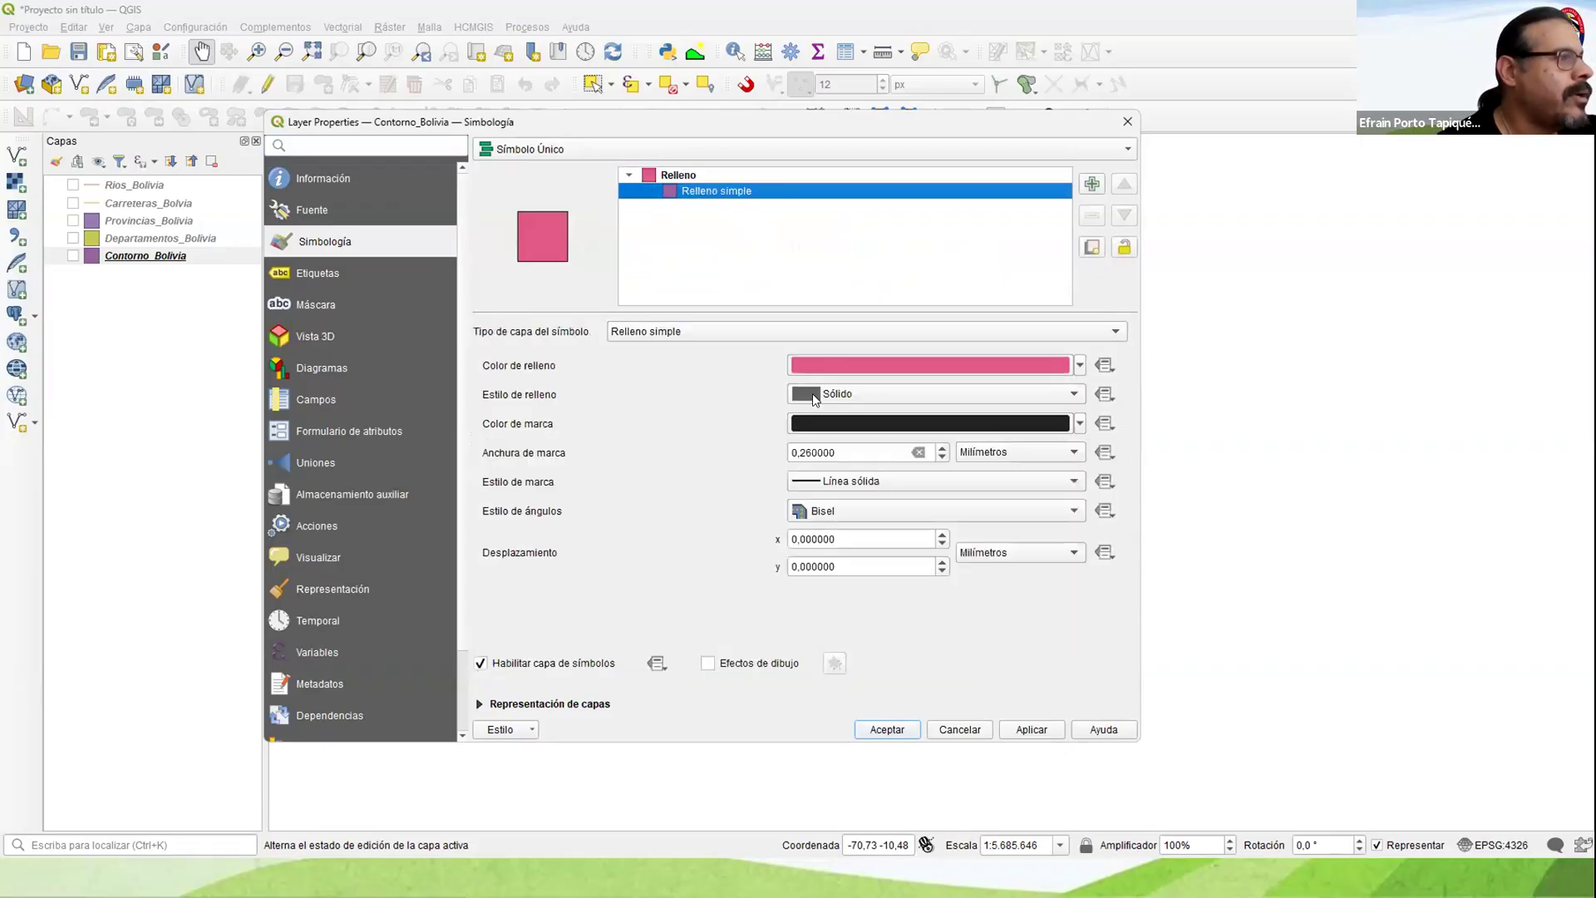
pyautogui.click(856, 392)
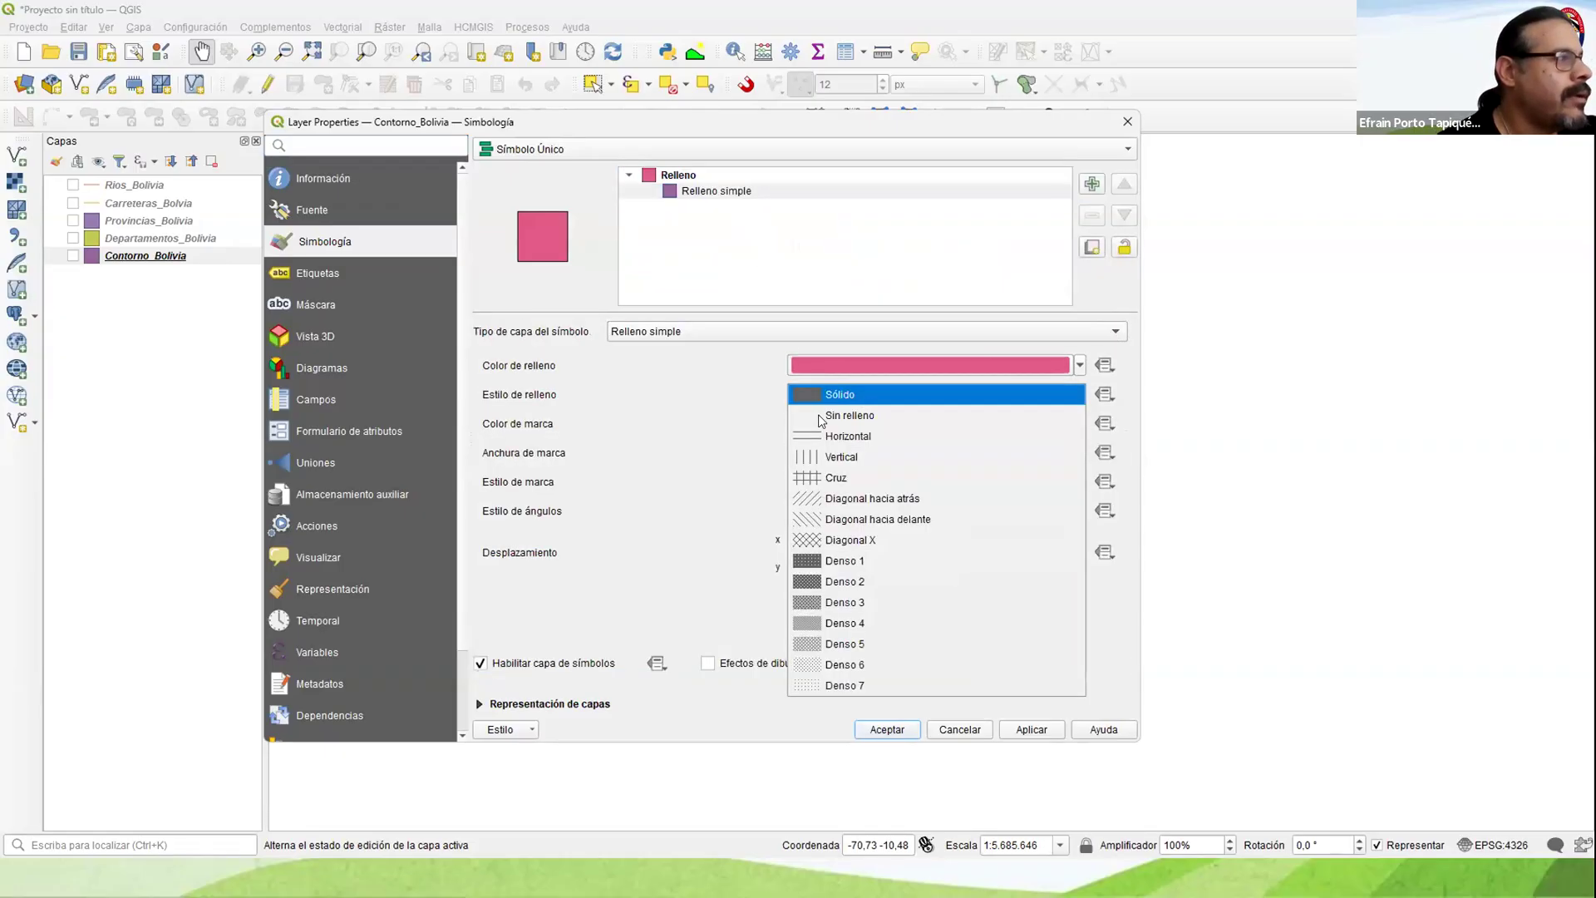
pyautogui.click(818, 414)
# Step: Give Contorno_Bolivia's outline the Línea de guiones y puntos style and a width of 0.66 mm, and accept the symbology
pyautogui.click(904, 480)
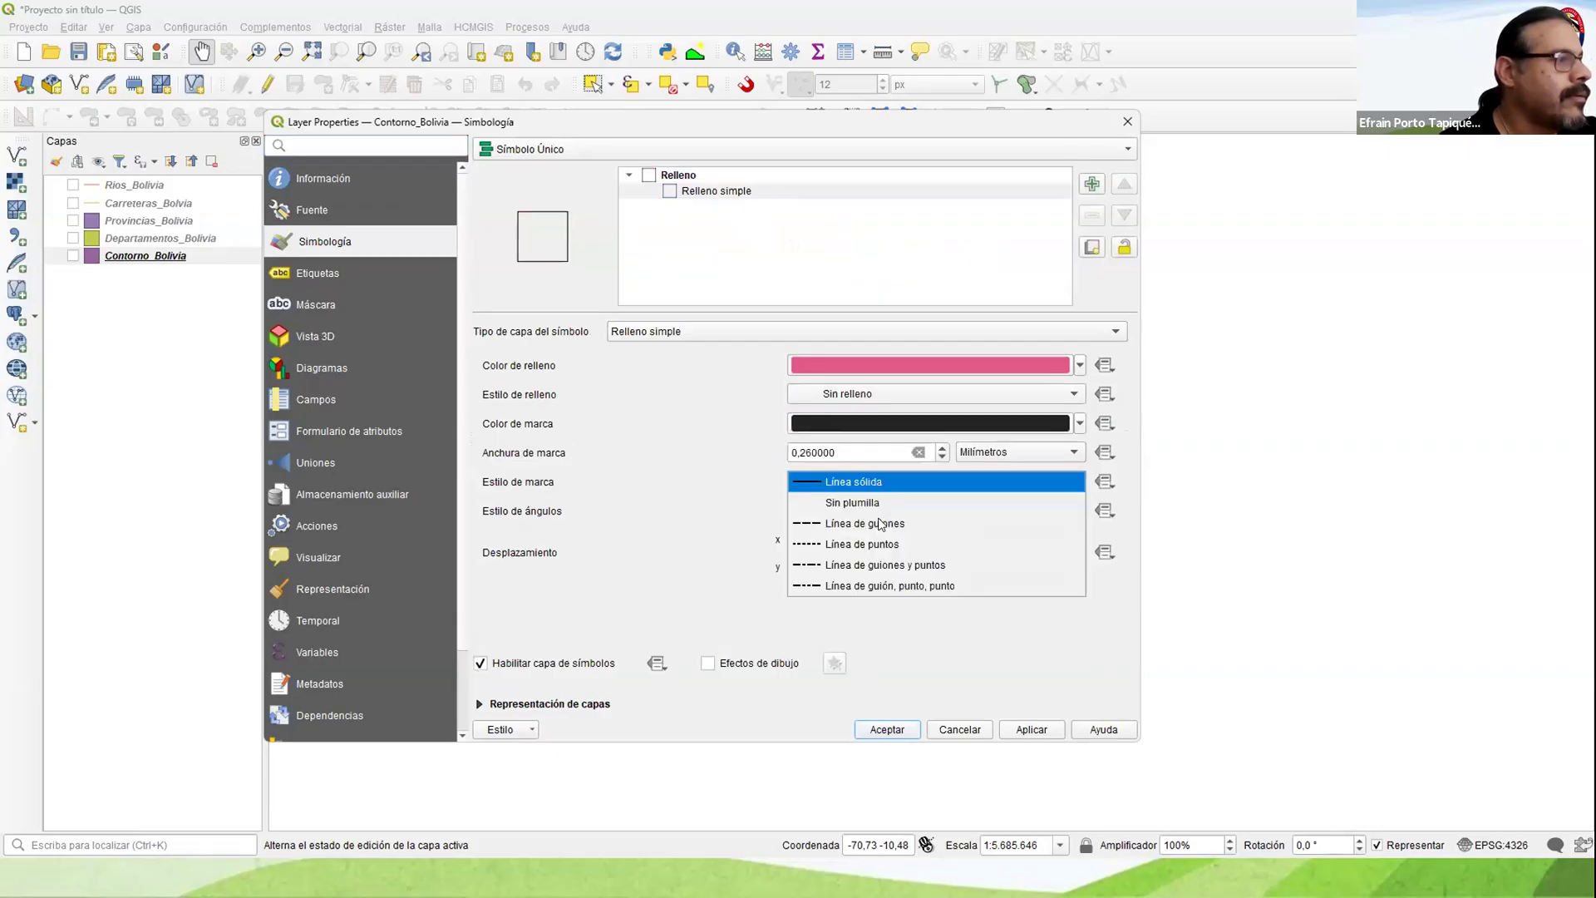
pyautogui.click(865, 565)
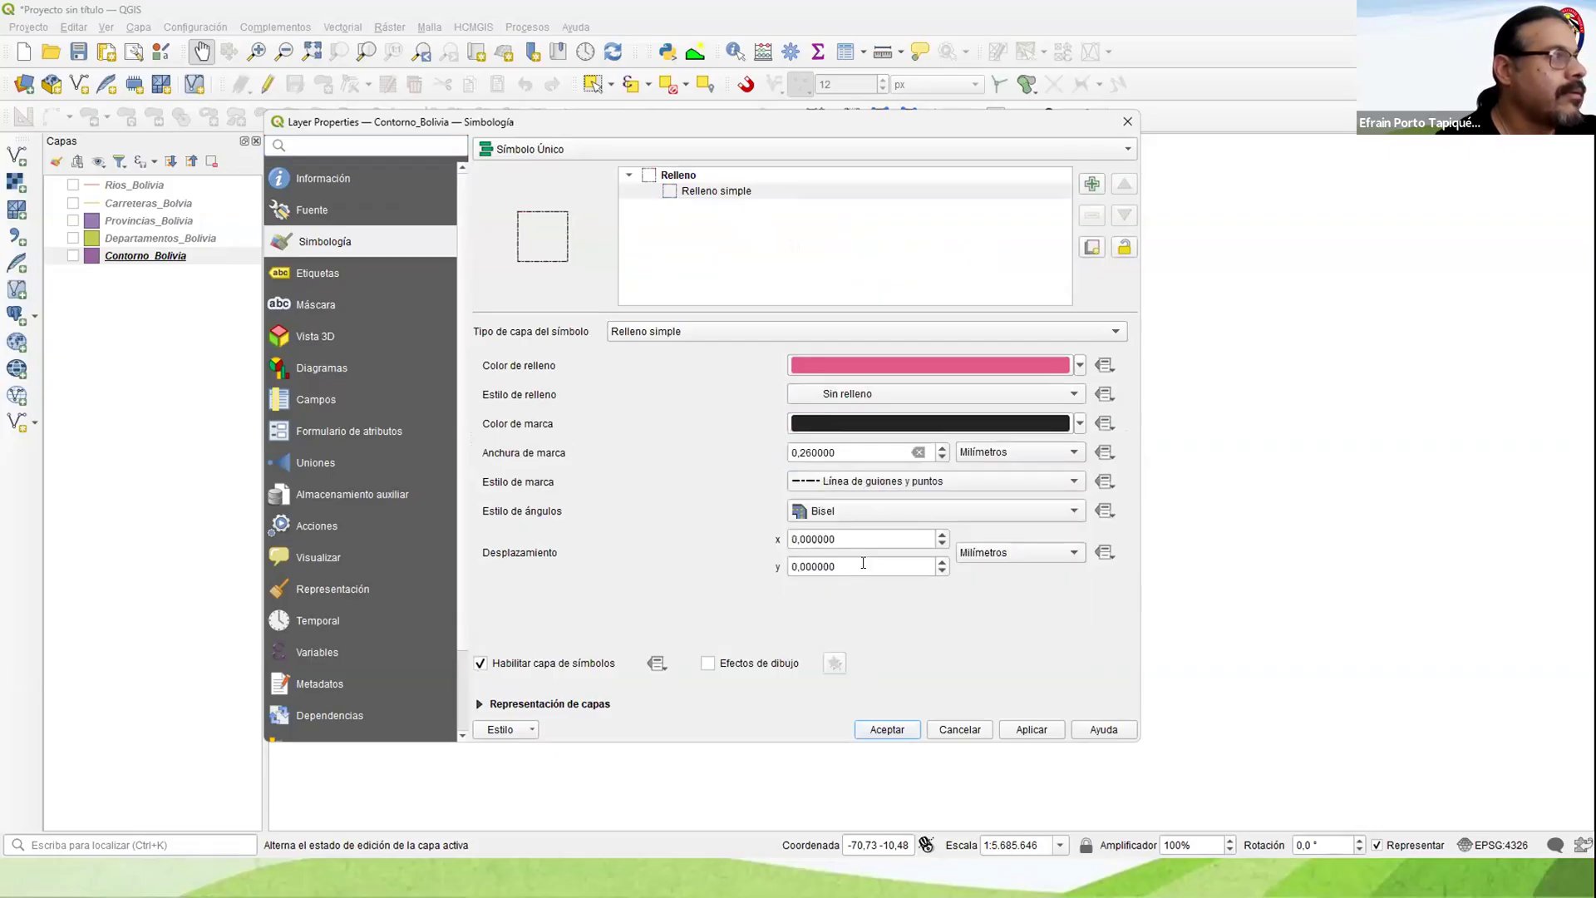
pyautogui.doubleClick(942, 448)
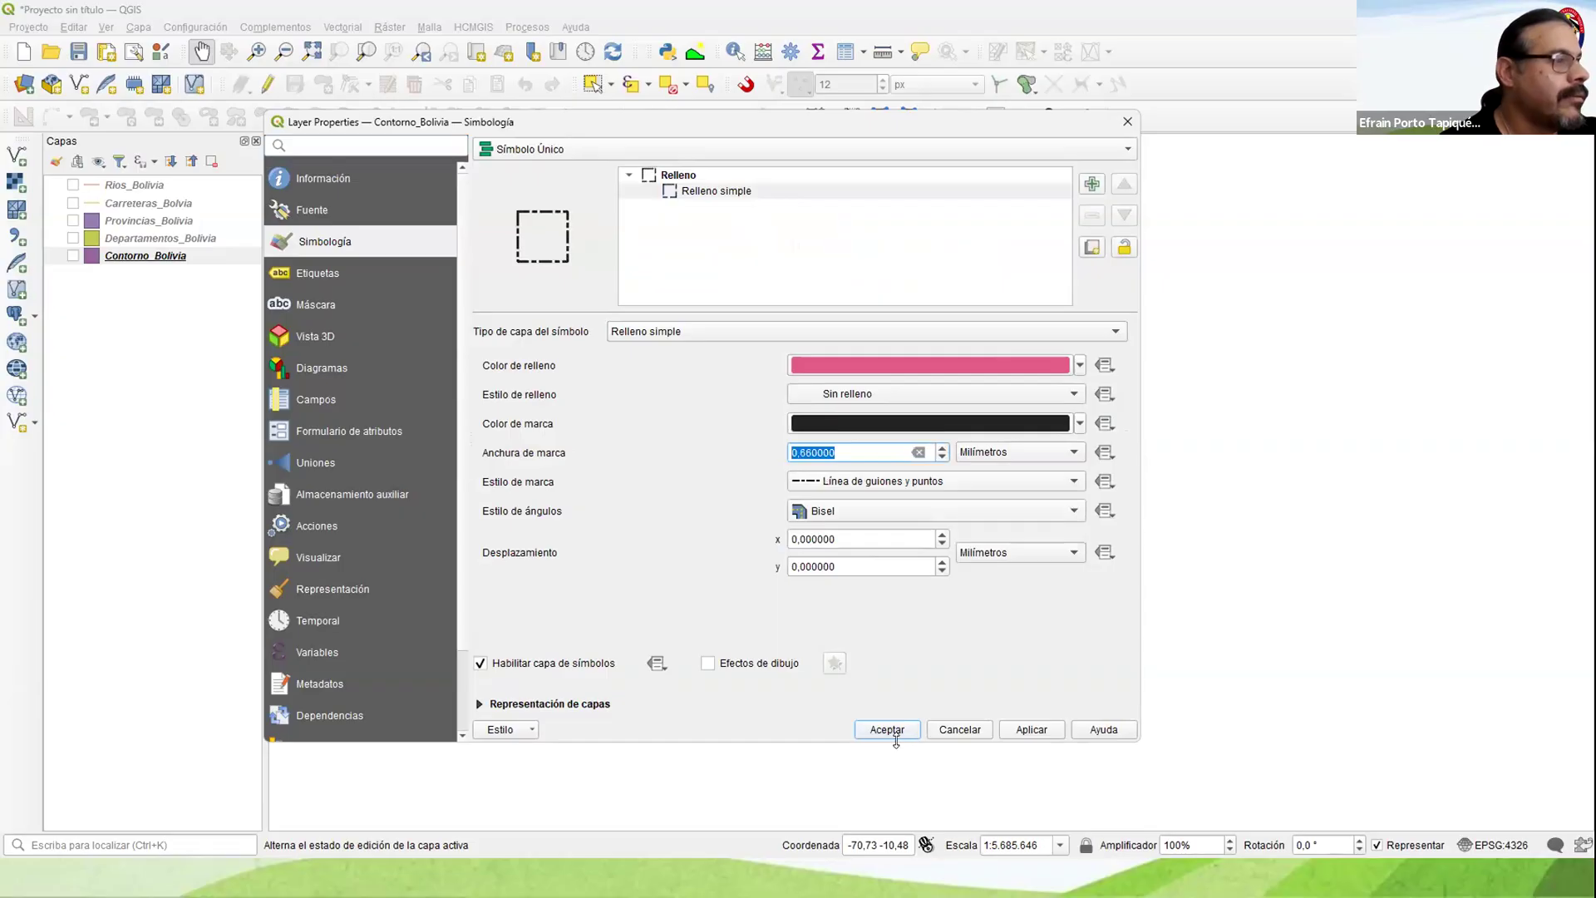
pyautogui.click(885, 729)
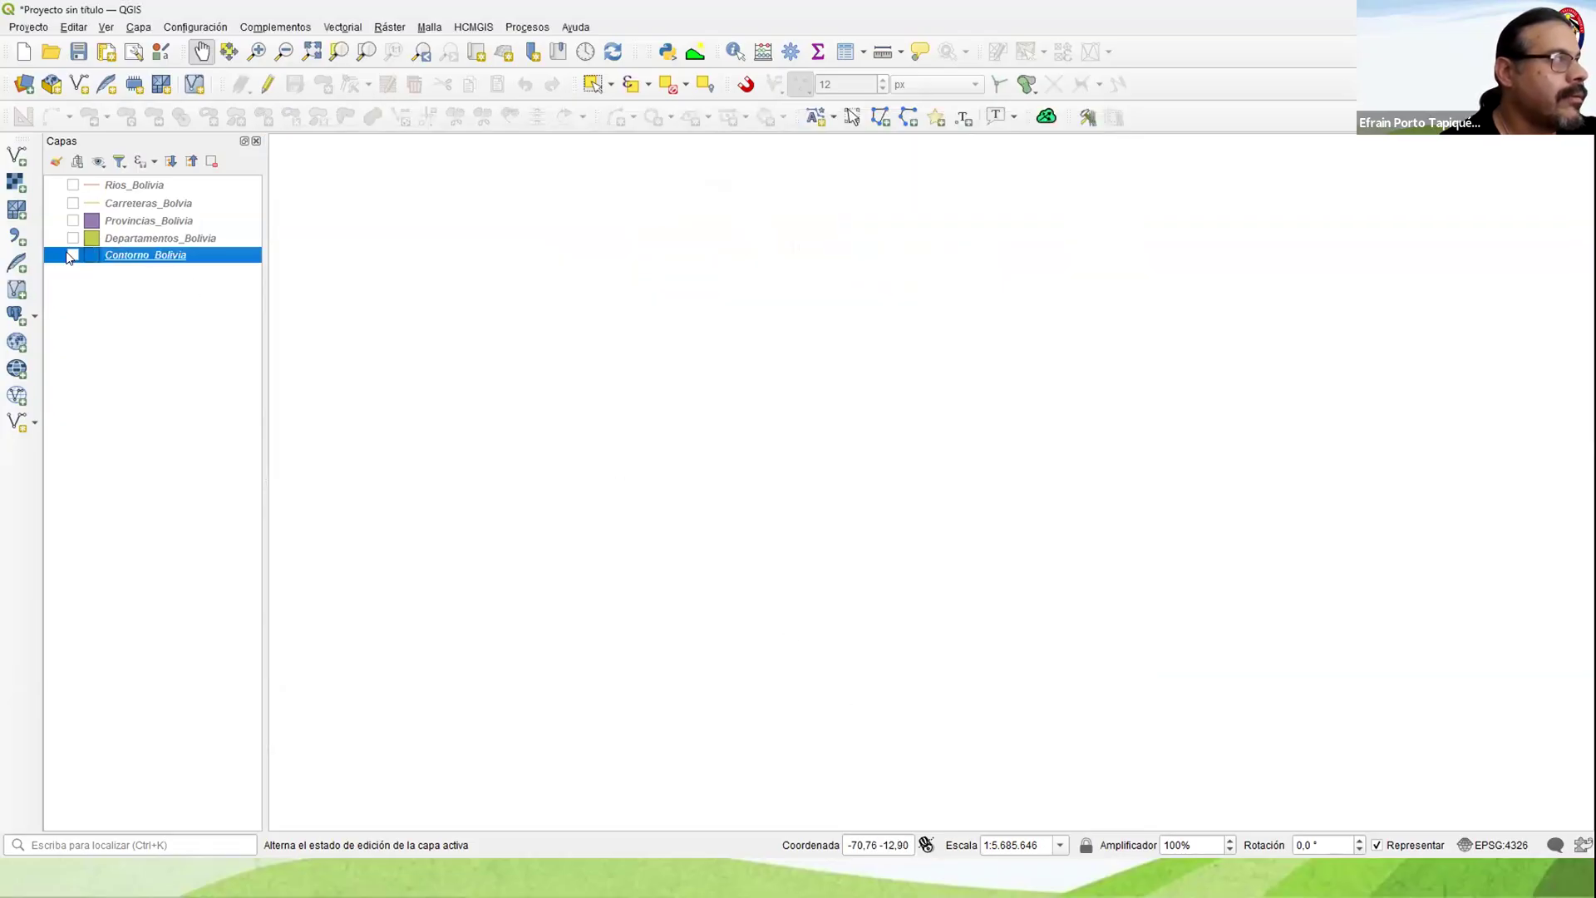
# Step: Display Contorno_Bolivia and zoom the map to its extent
pyautogui.click(72, 254)
pyautogui.rightClick(86, 256)
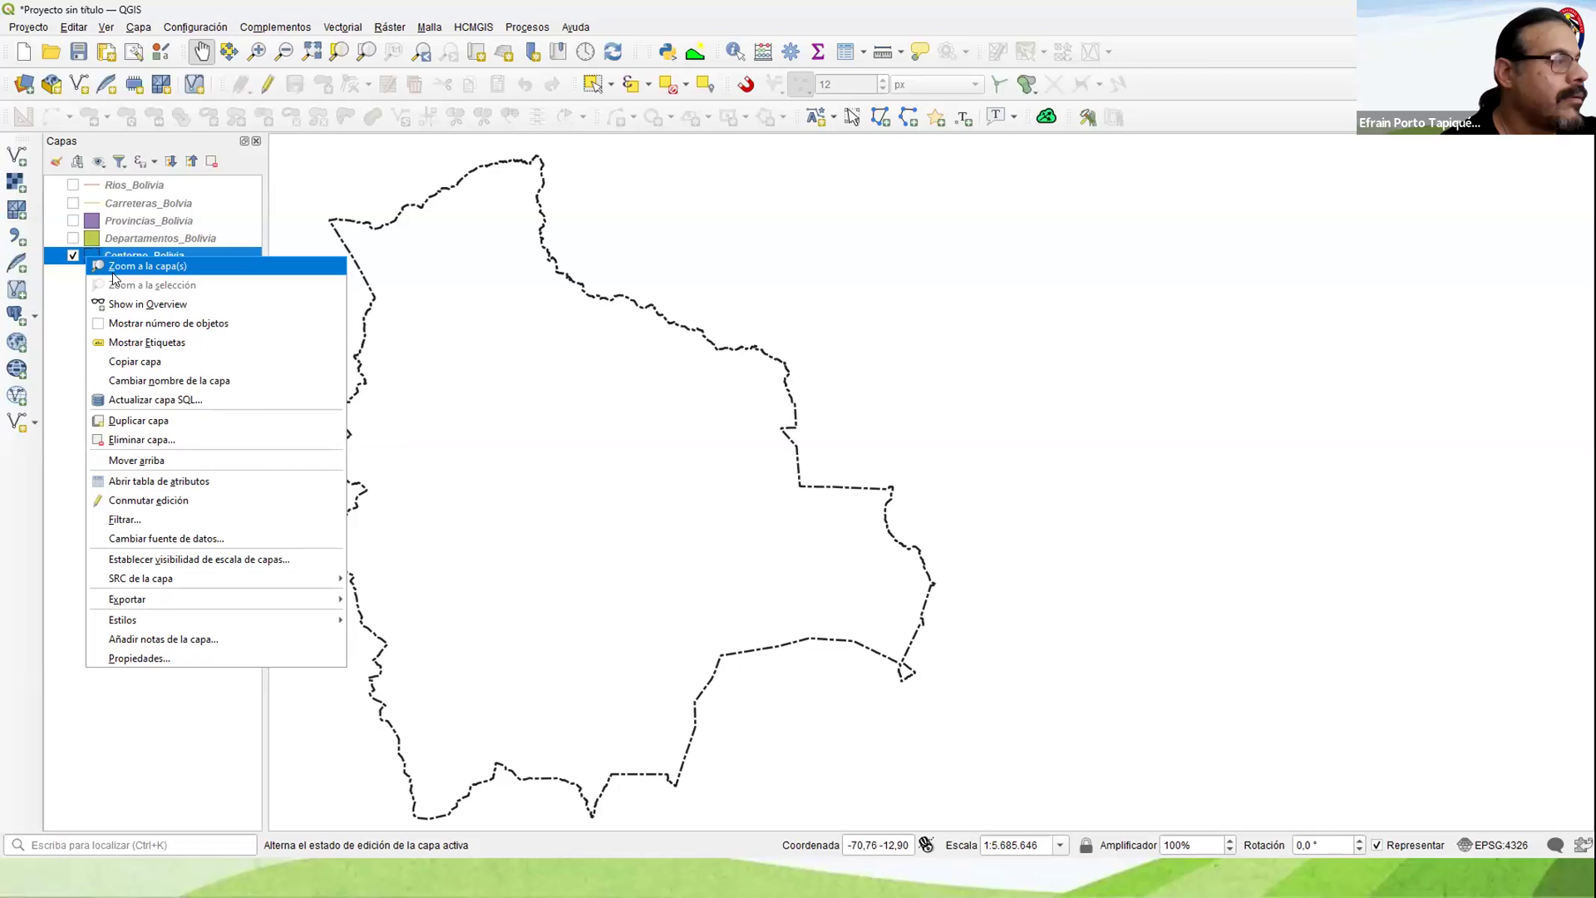
pyautogui.click(116, 266)
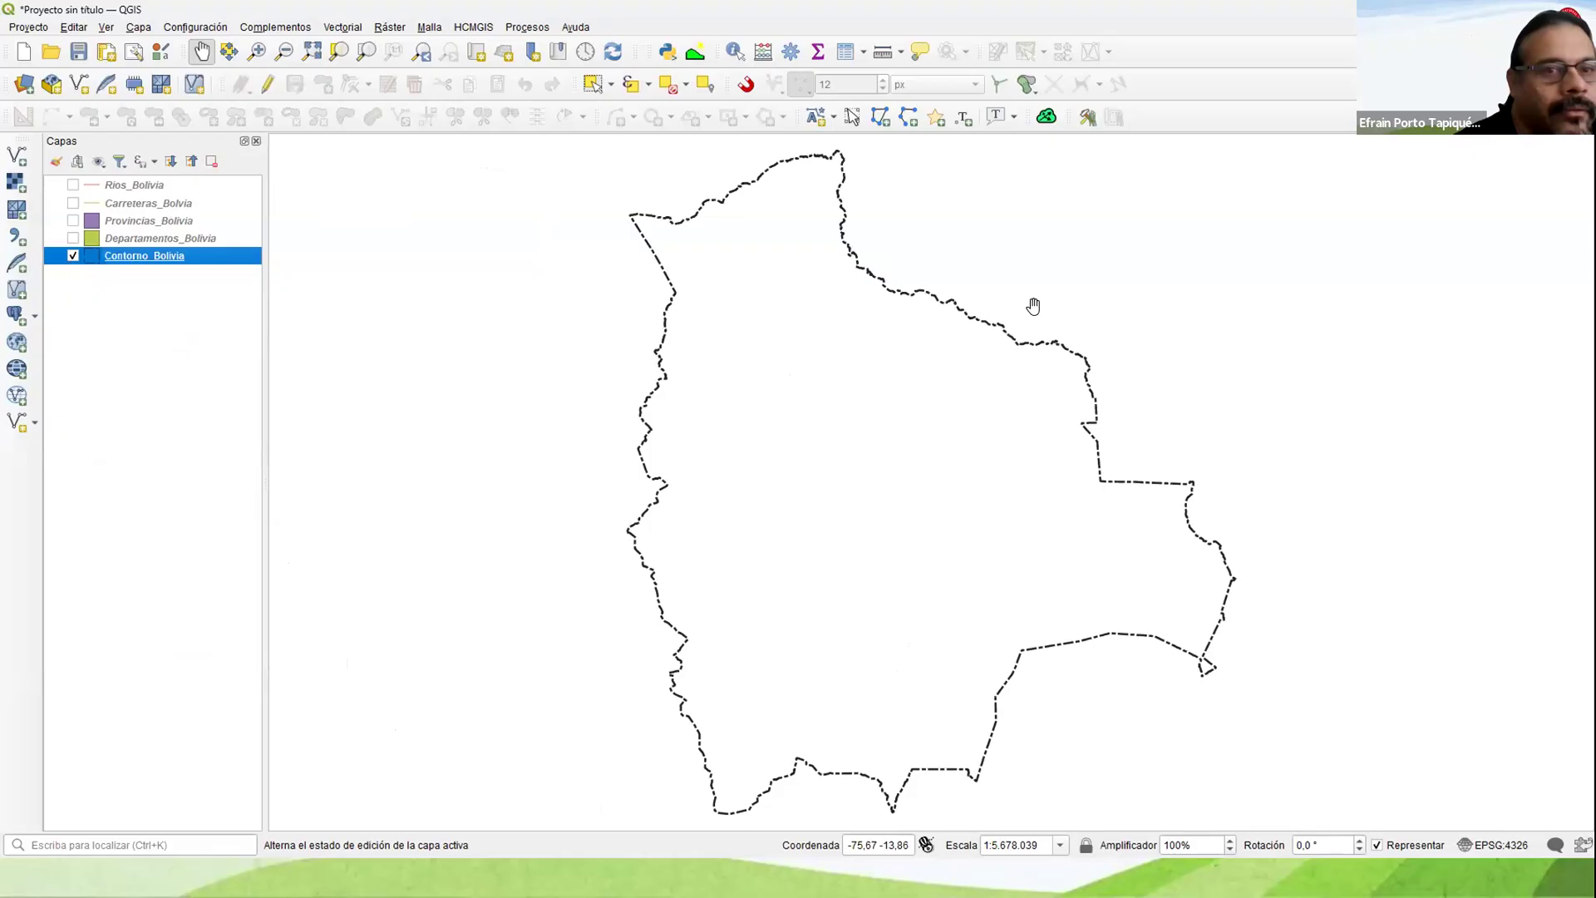
# Step: Display Departamentos_Bolivia and give its simple fill the Sin relleno style with a thicker outline, accepting the symbology
pyautogui.click(72, 239)
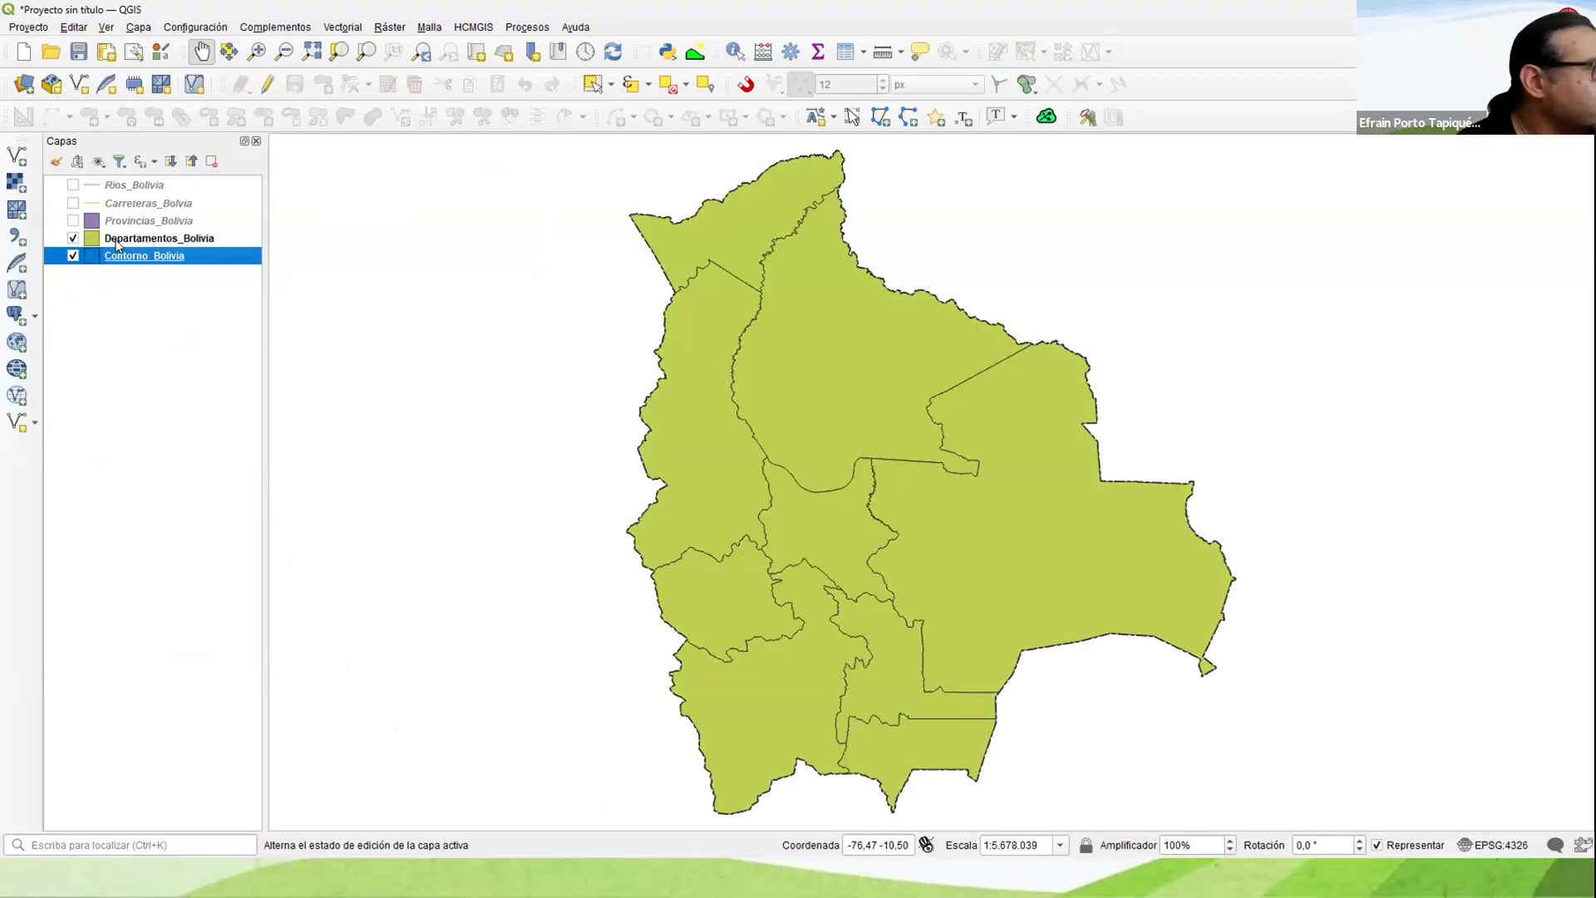
pyautogui.click(117, 241)
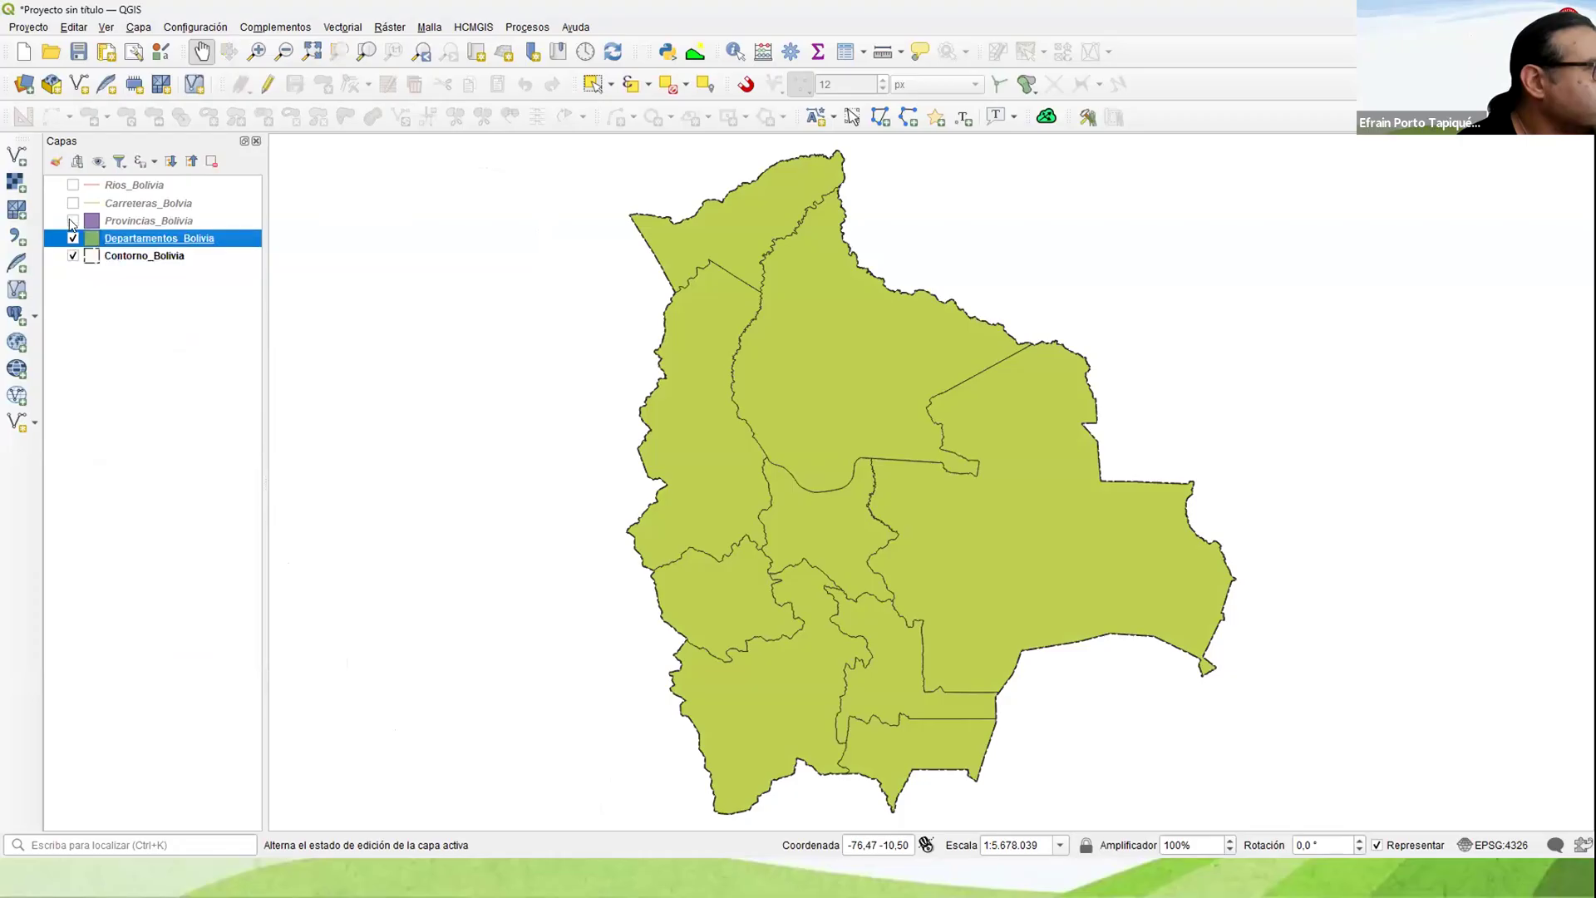
pyautogui.rightClick(113, 236)
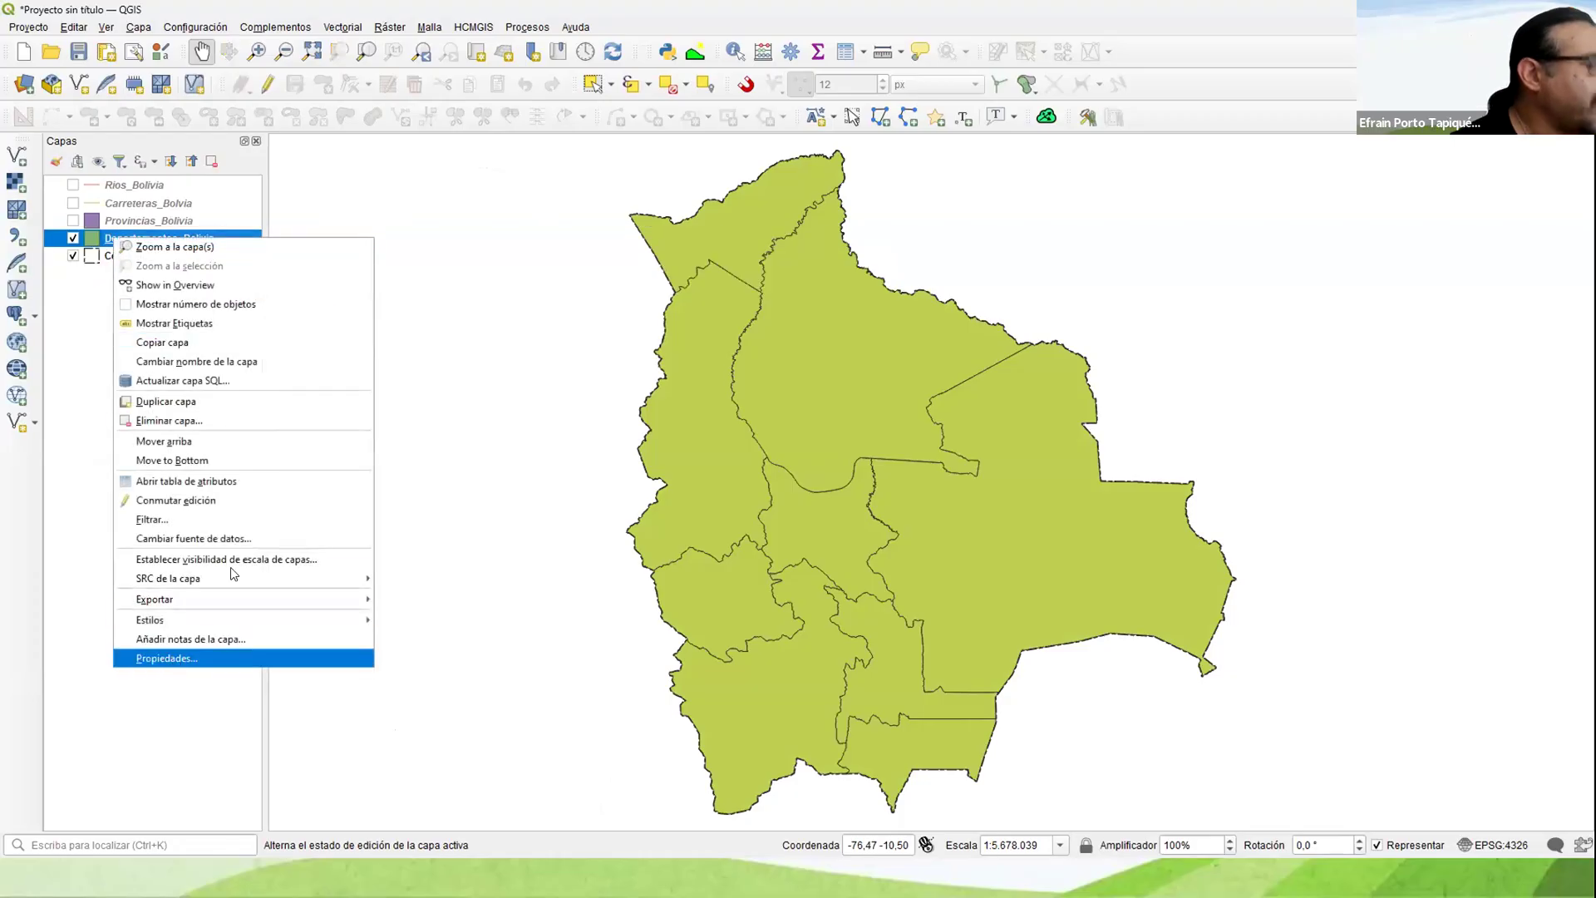
pyautogui.click(173, 658)
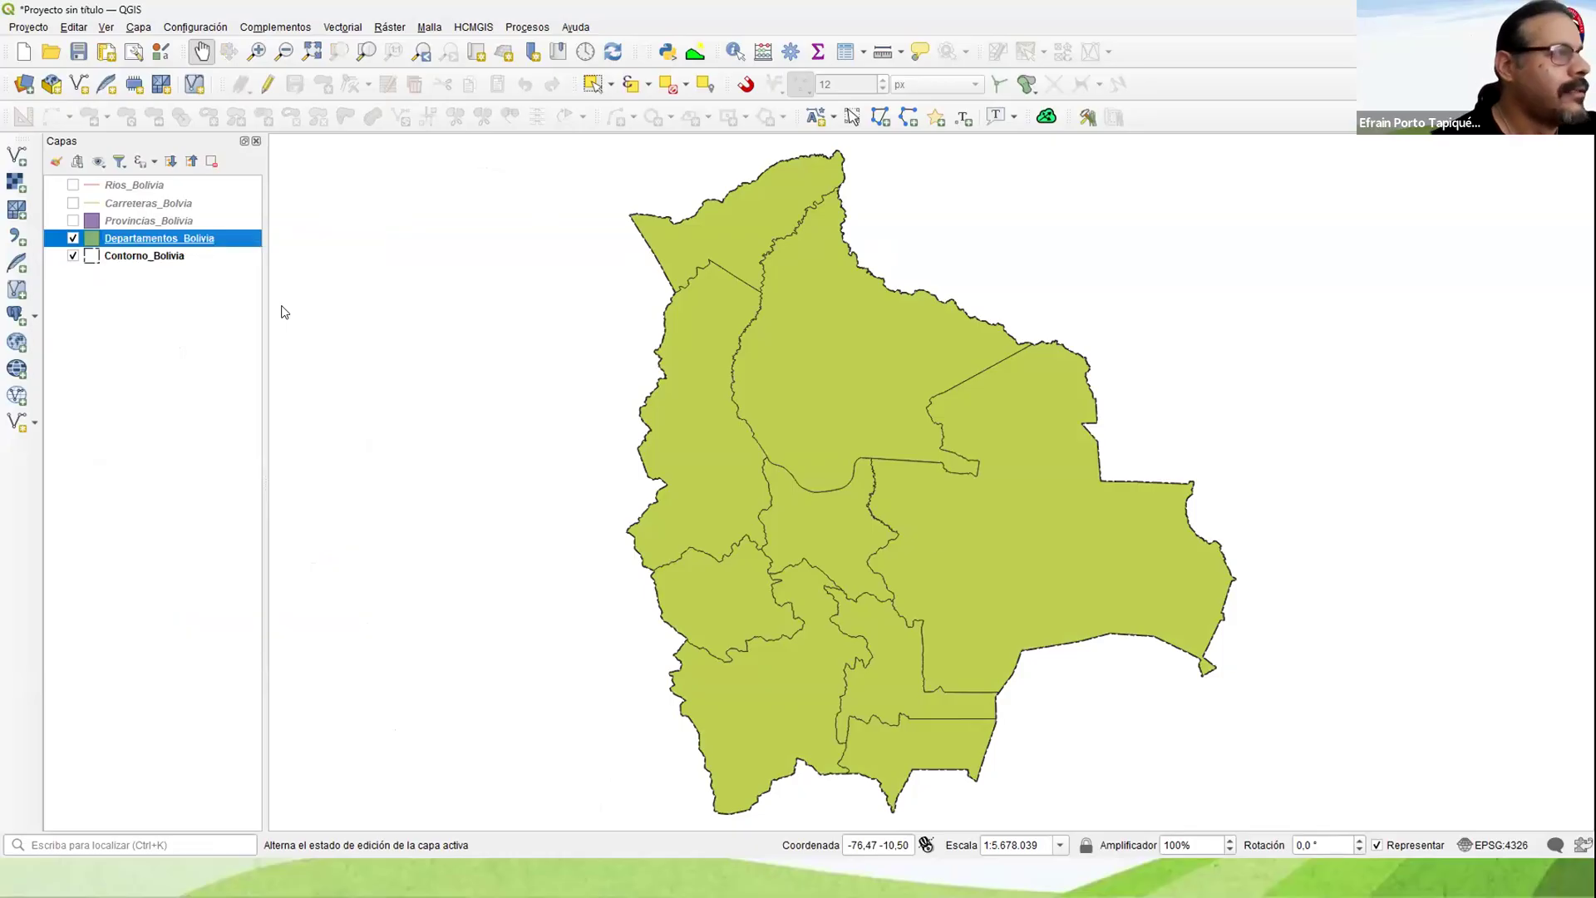
pyautogui.click(721, 191)
pyautogui.click(856, 397)
pyautogui.click(849, 413)
pyautogui.click(943, 447)
pyautogui.click(887, 729)
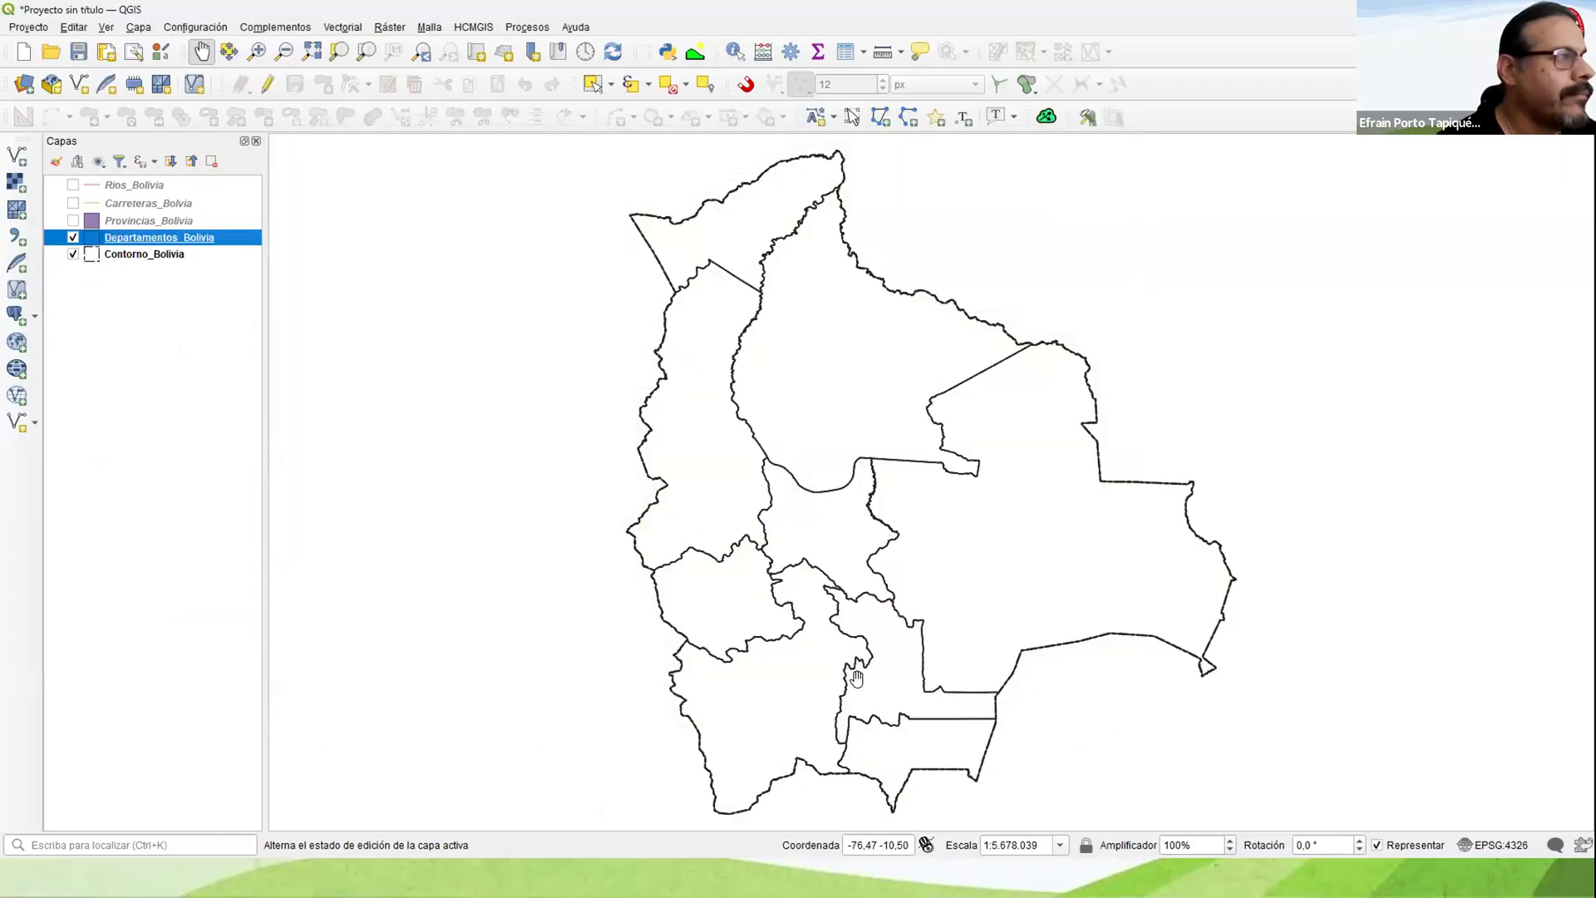
# Step: Set the outline width of Contorno_Bolivia's simple fill to 0.86 mm and accept the symbology
pyautogui.click(96, 252)
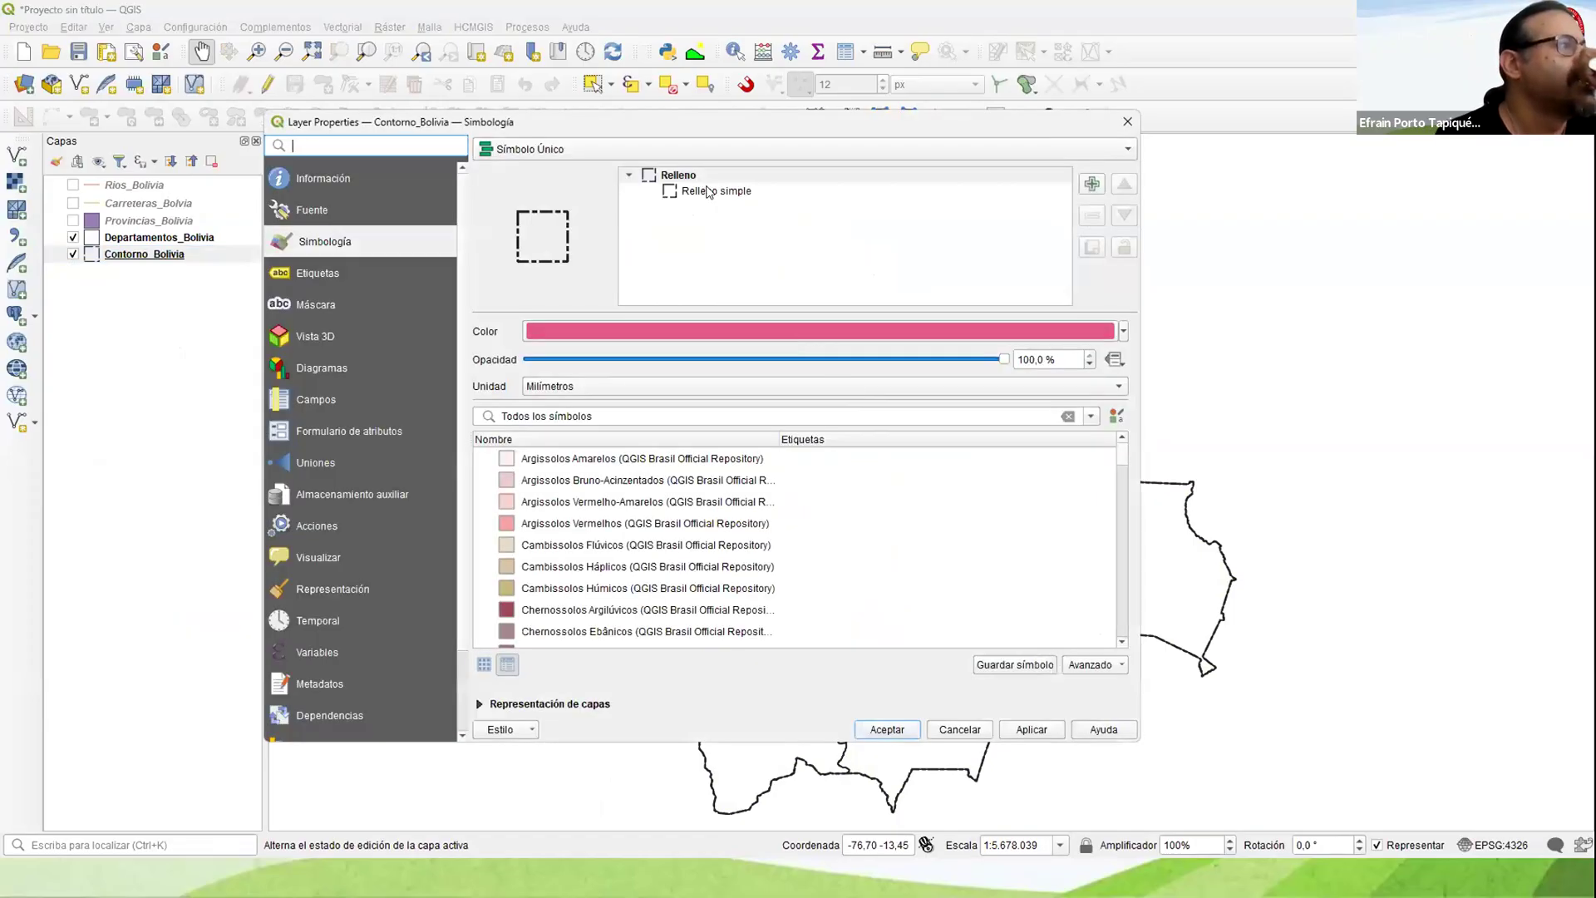
pyautogui.click(723, 191)
pyautogui.click(941, 449)
pyautogui.click(941, 449)
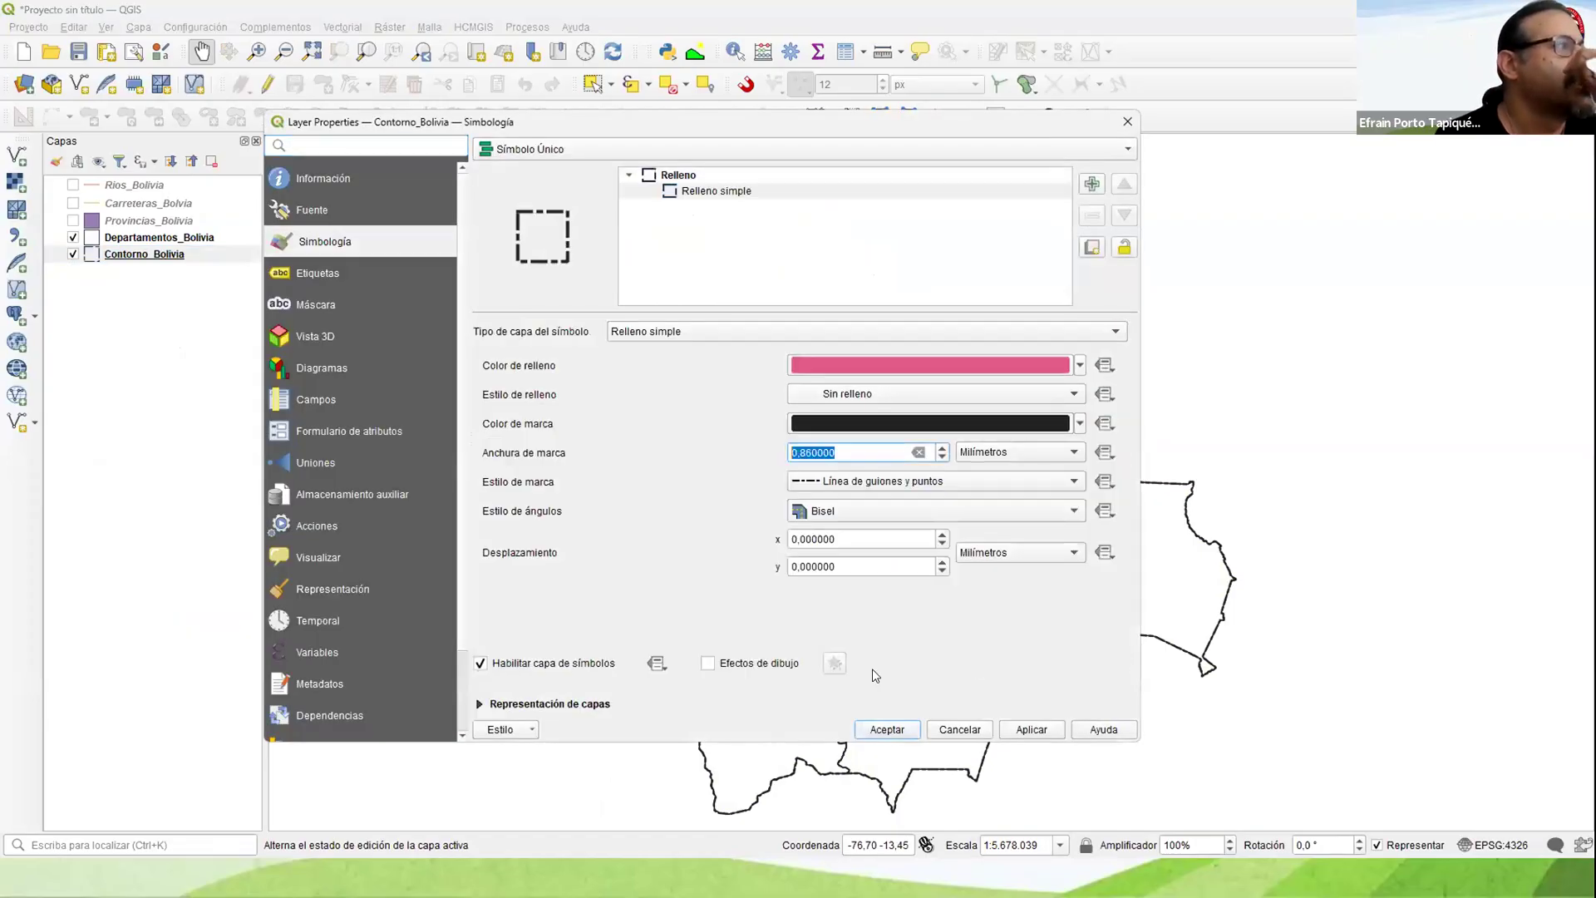
pyautogui.click(873, 728)
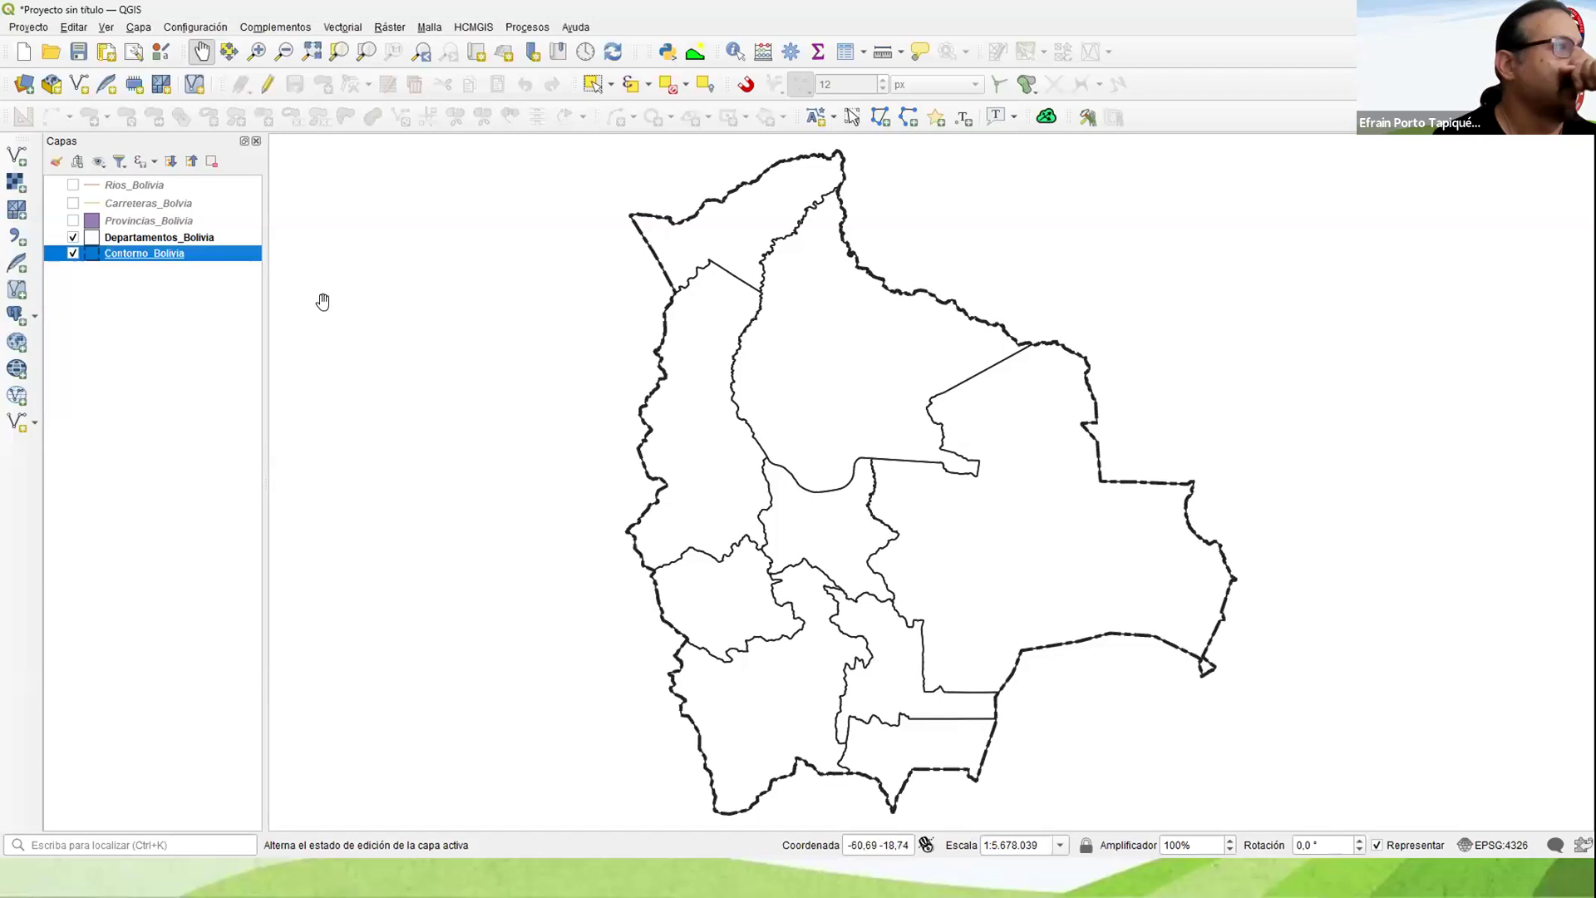
# Step: Display Provincias_Bolivia and examine the name fields in its attribute table
pyautogui.click(73, 221)
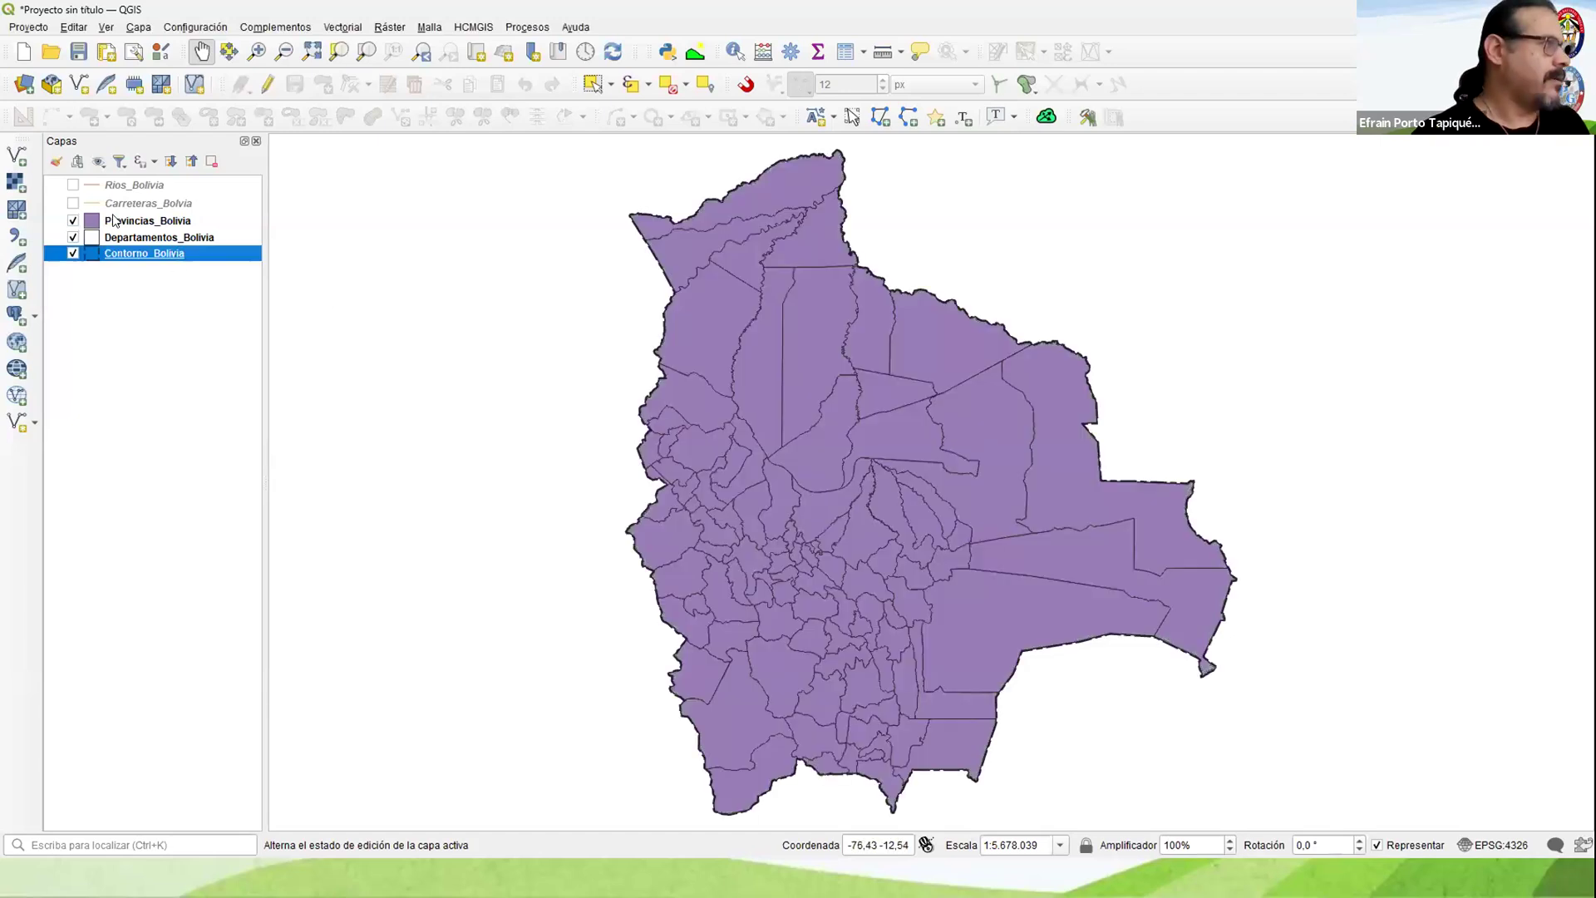
pyautogui.rightClick(111, 220)
pyautogui.click(179, 459)
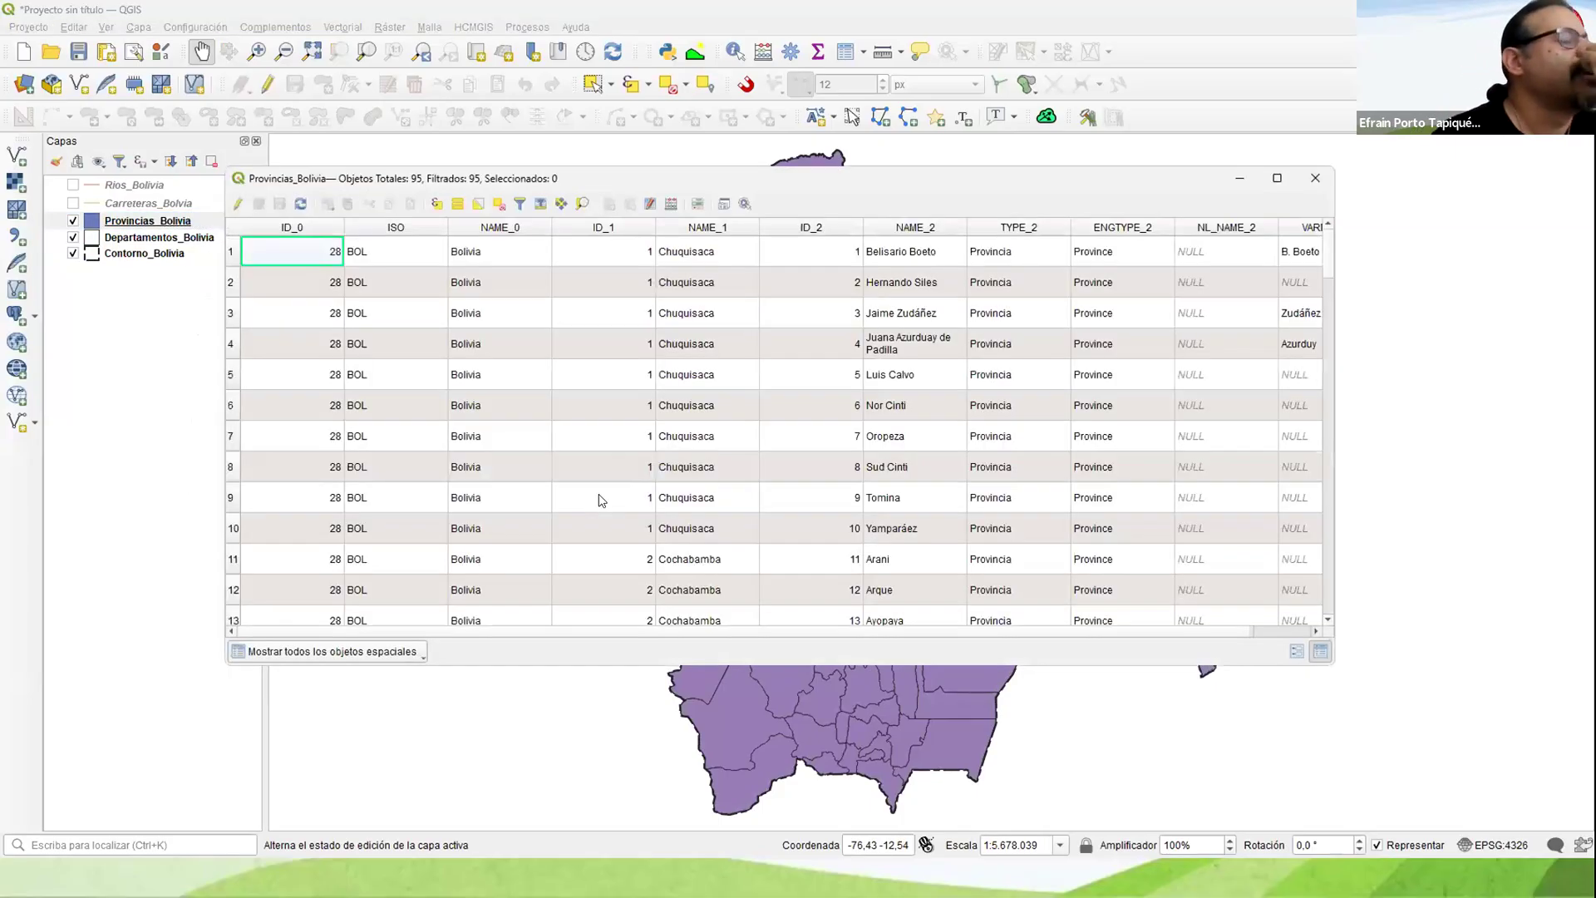
pyautogui.moveTo(1329, 276); pyautogui.dragTo(1280, 254)
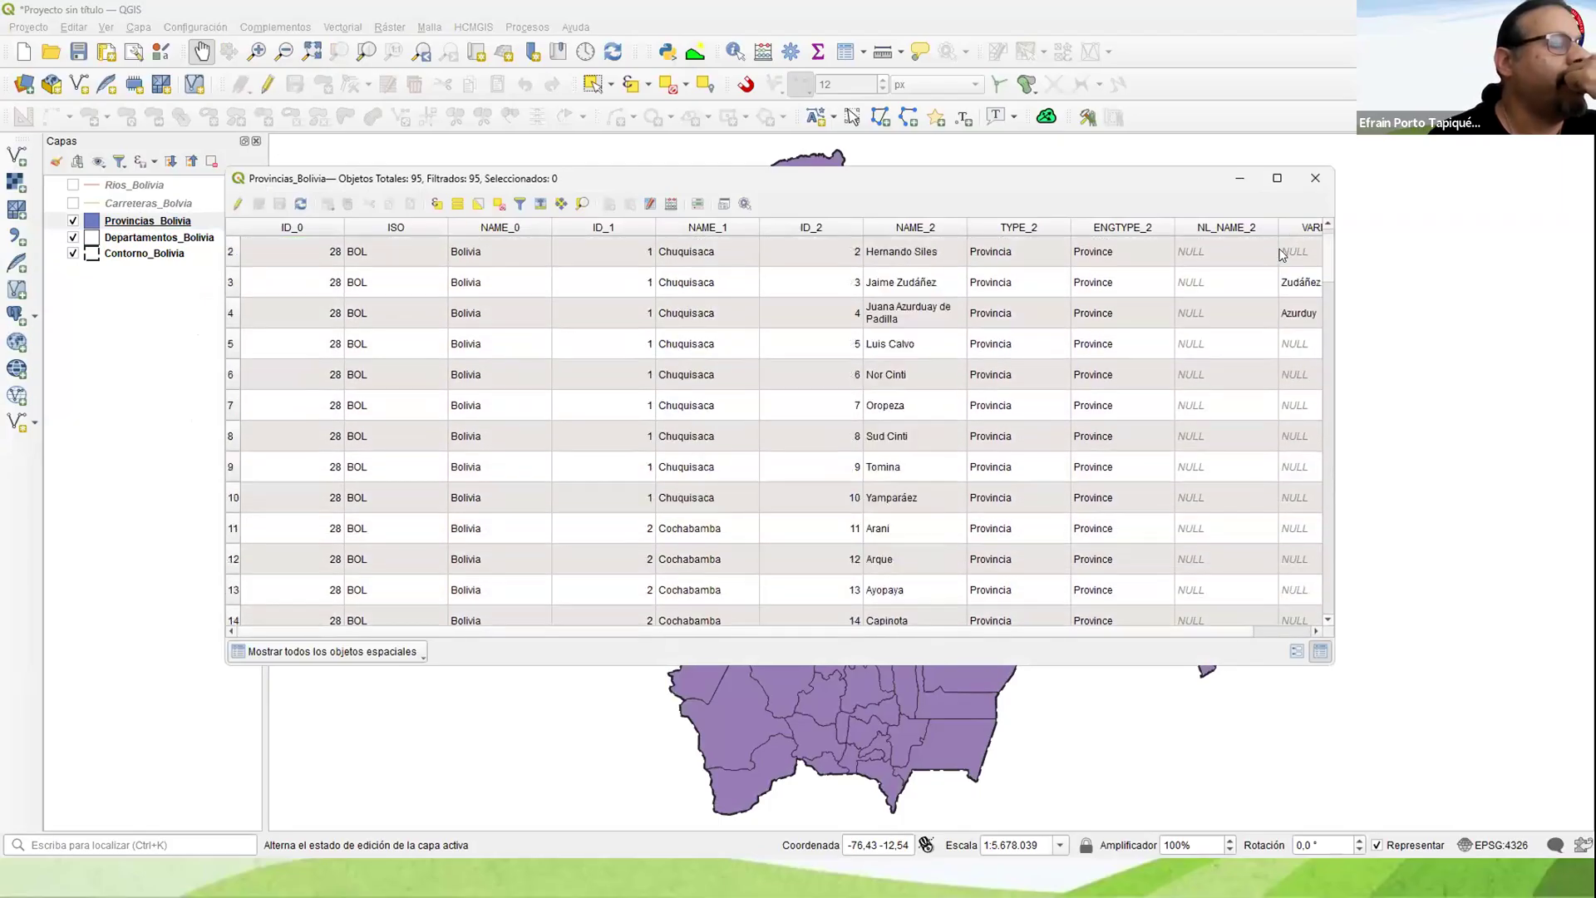
pyautogui.click(1315, 178)
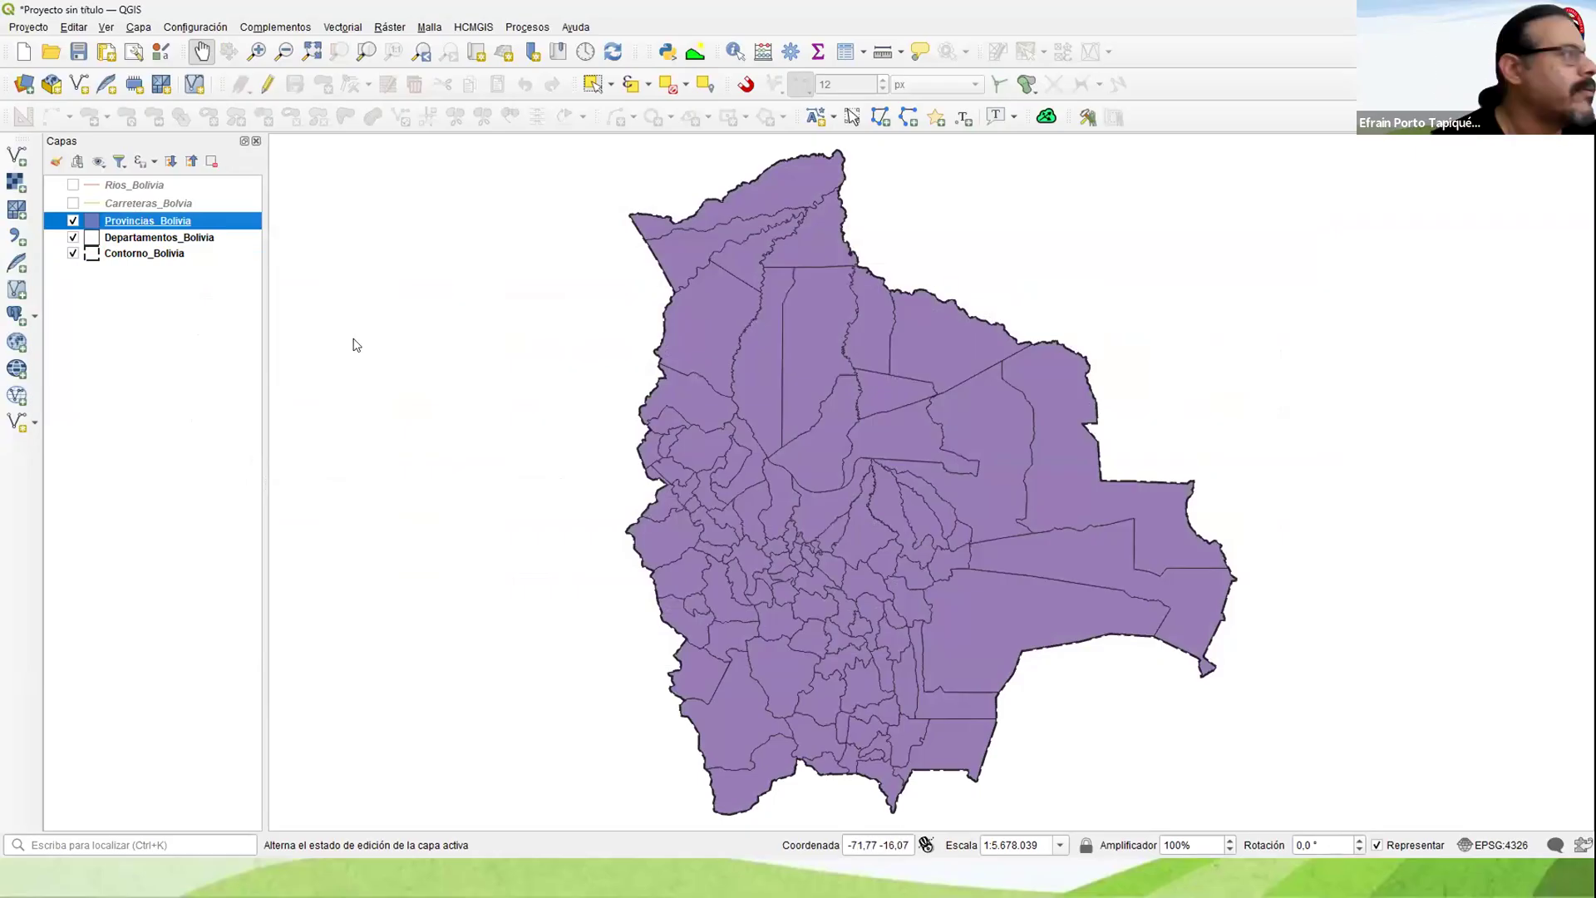
# Step: Classify Provincias_Bolivia with Categorizado symbology on NAME_1 using random colors, and place it below Departamentos_Bolivia in the layer order
pyautogui.rightClick(163, 222)
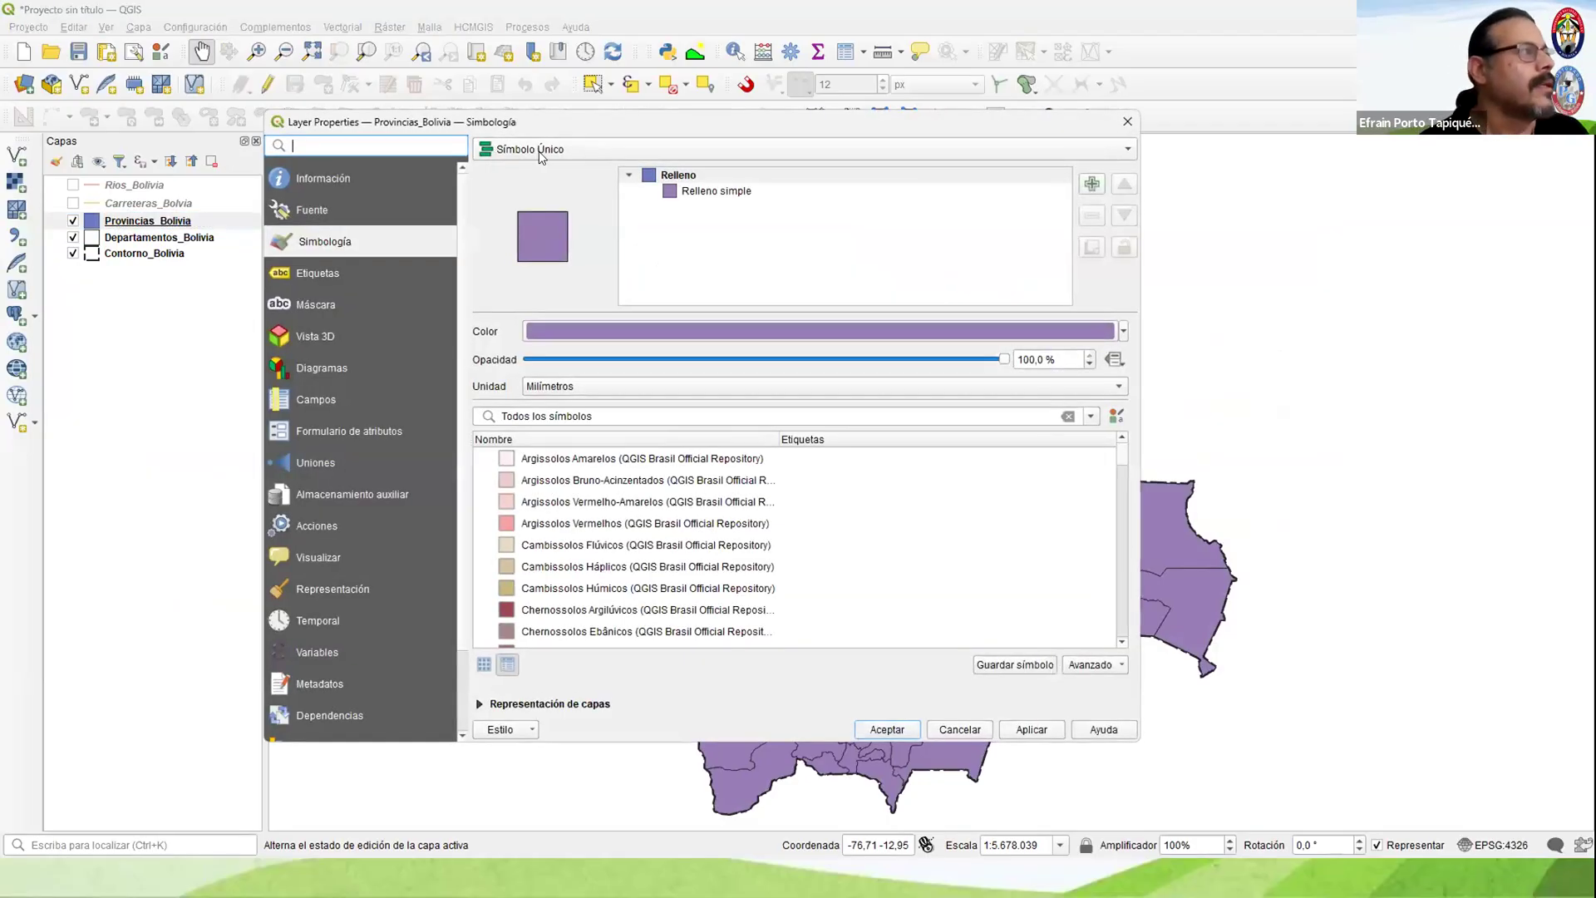
pyautogui.click(541, 163)
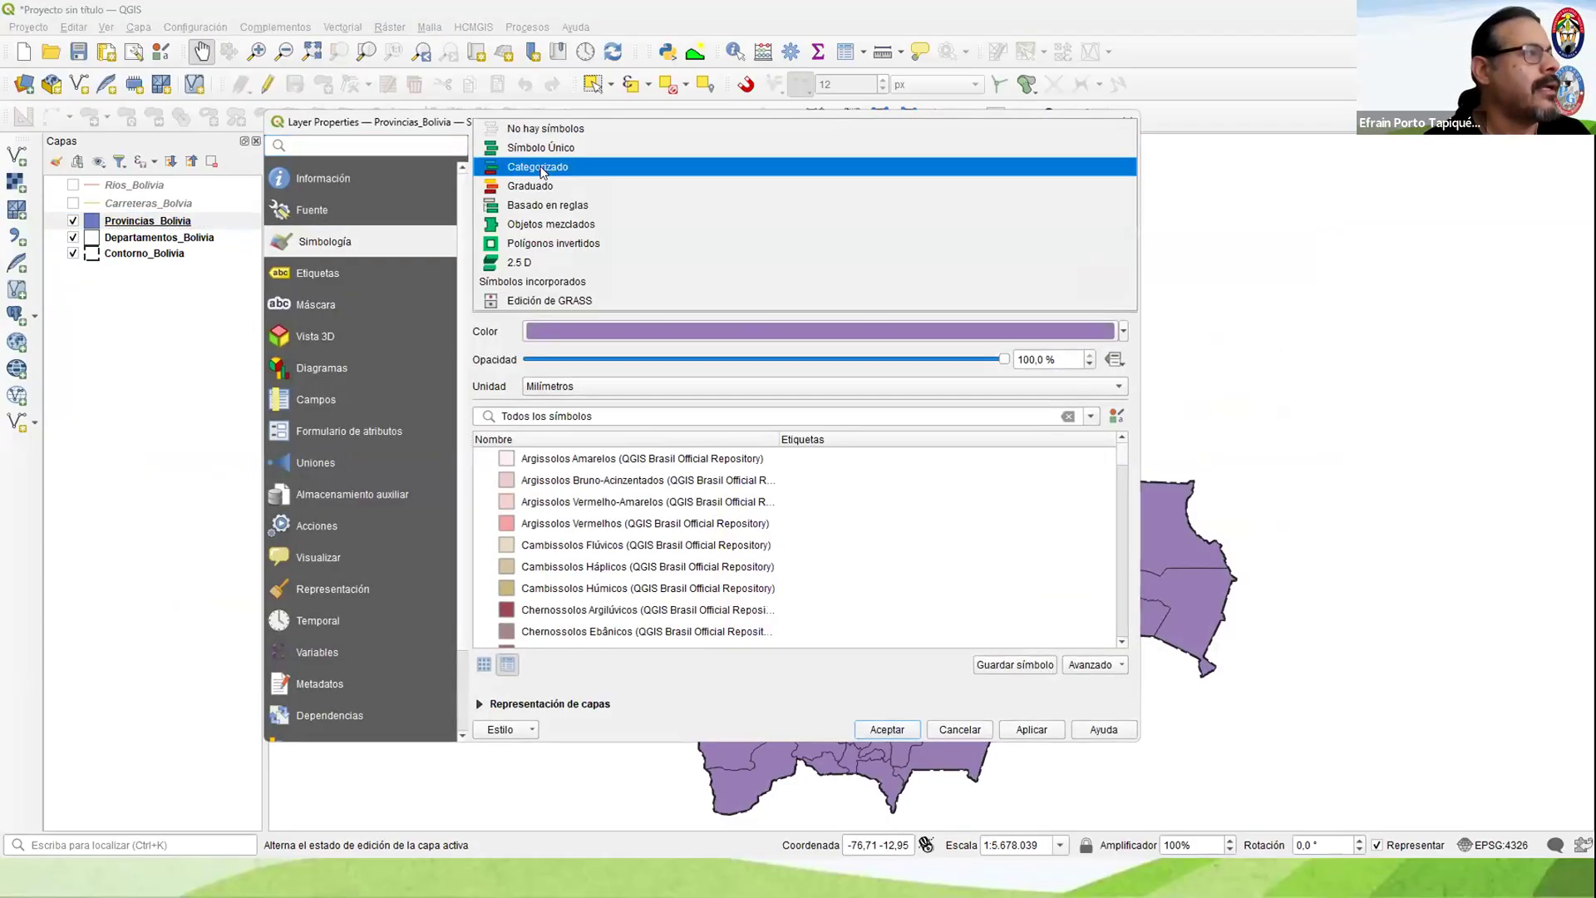
pyautogui.click(541, 169)
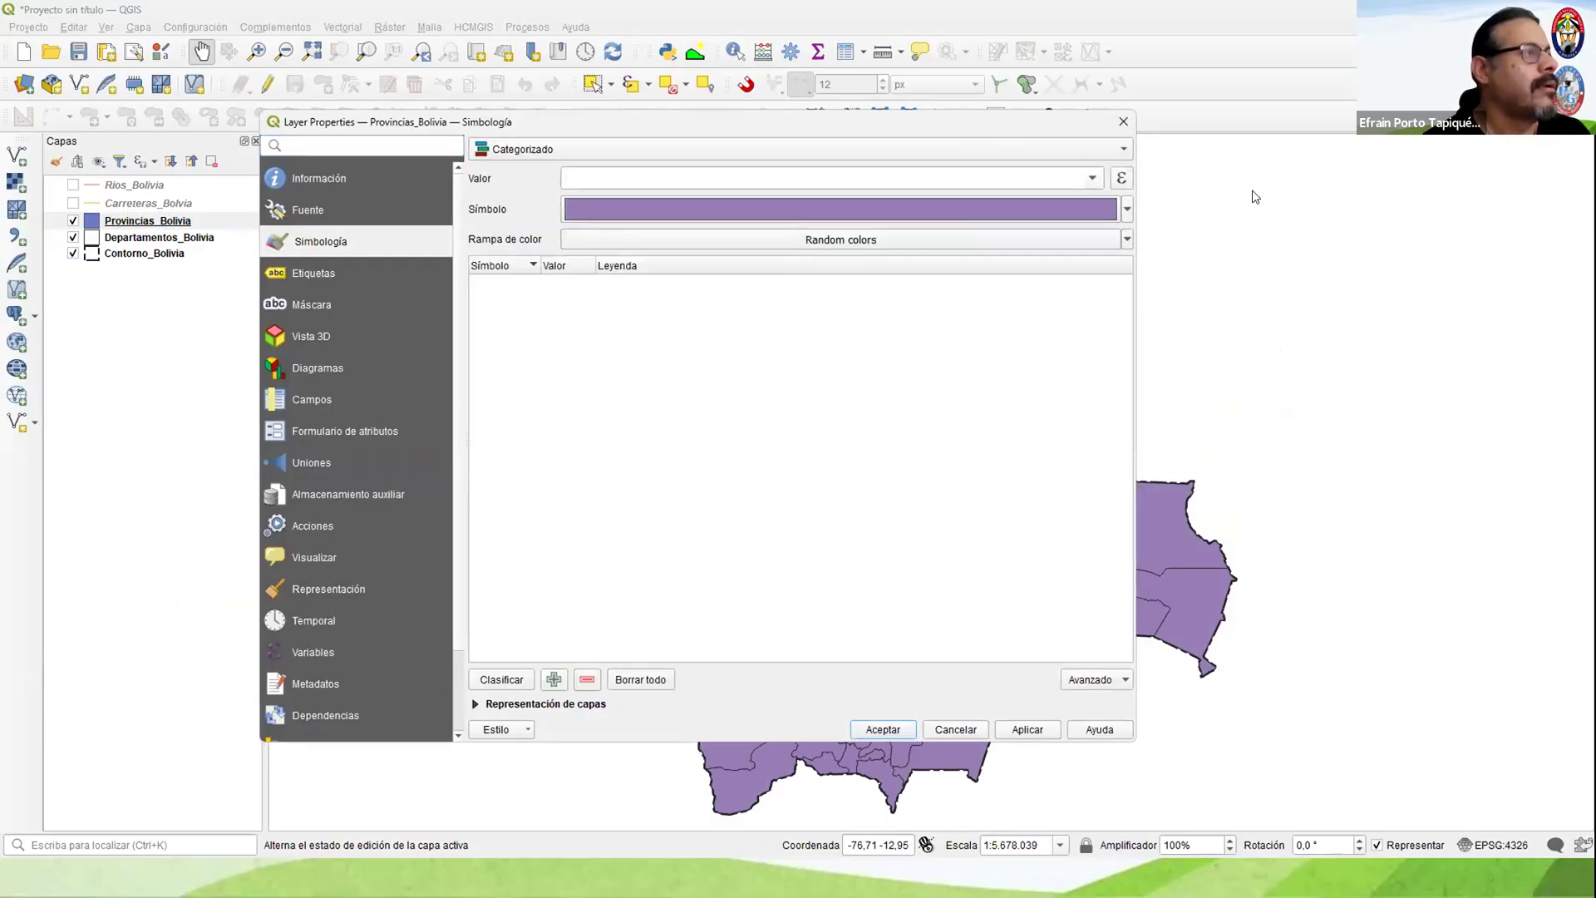
pyautogui.click(1149, 199)
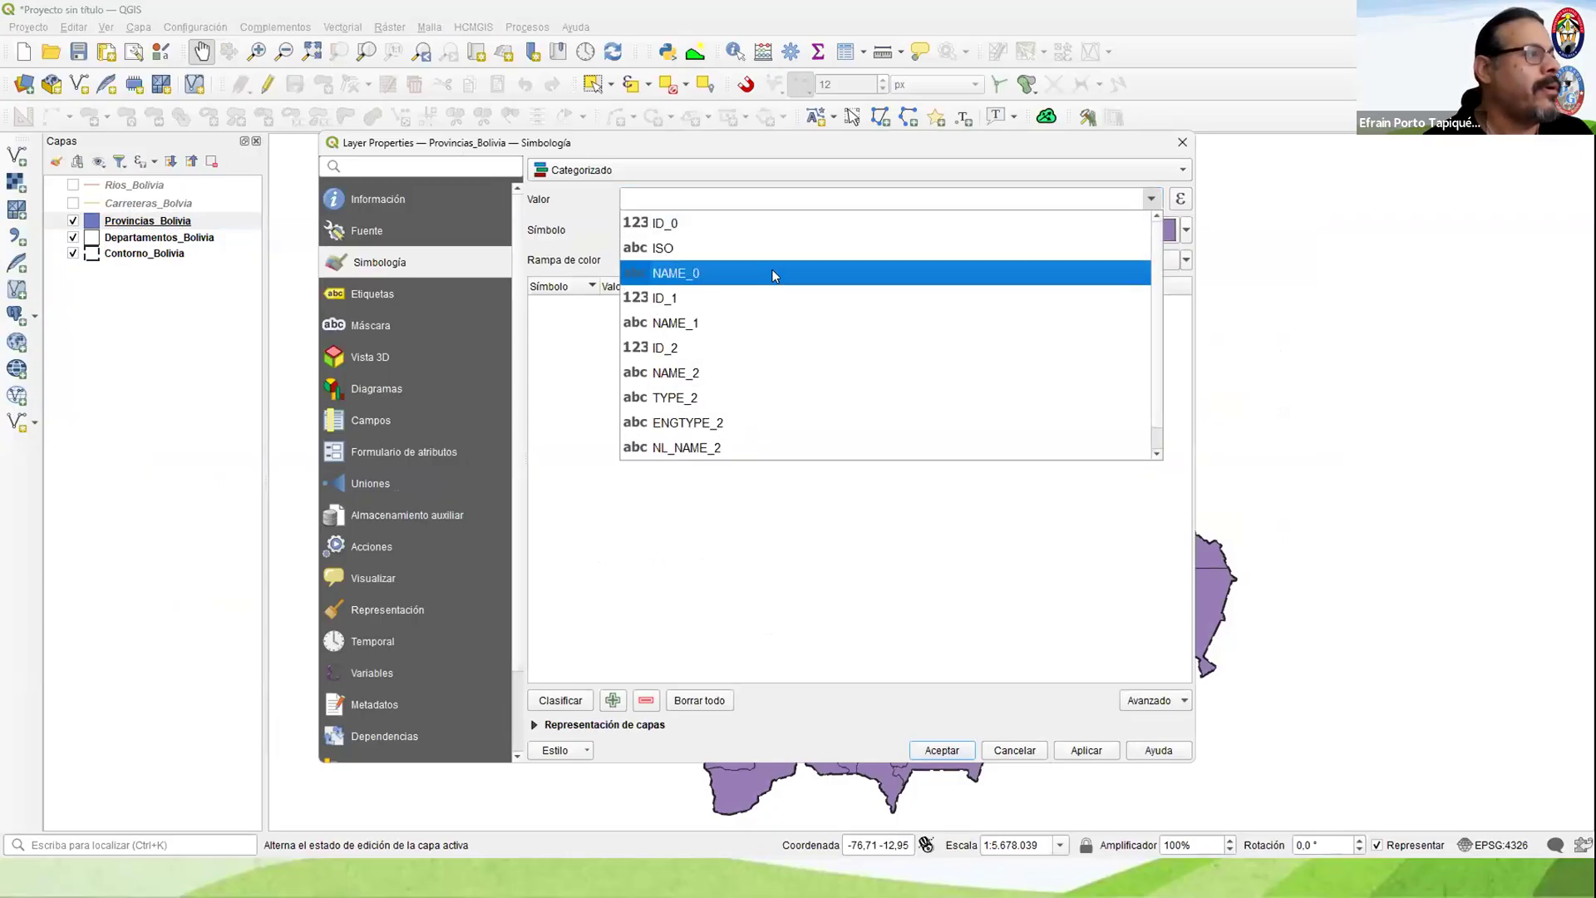
pyautogui.click(683, 324)
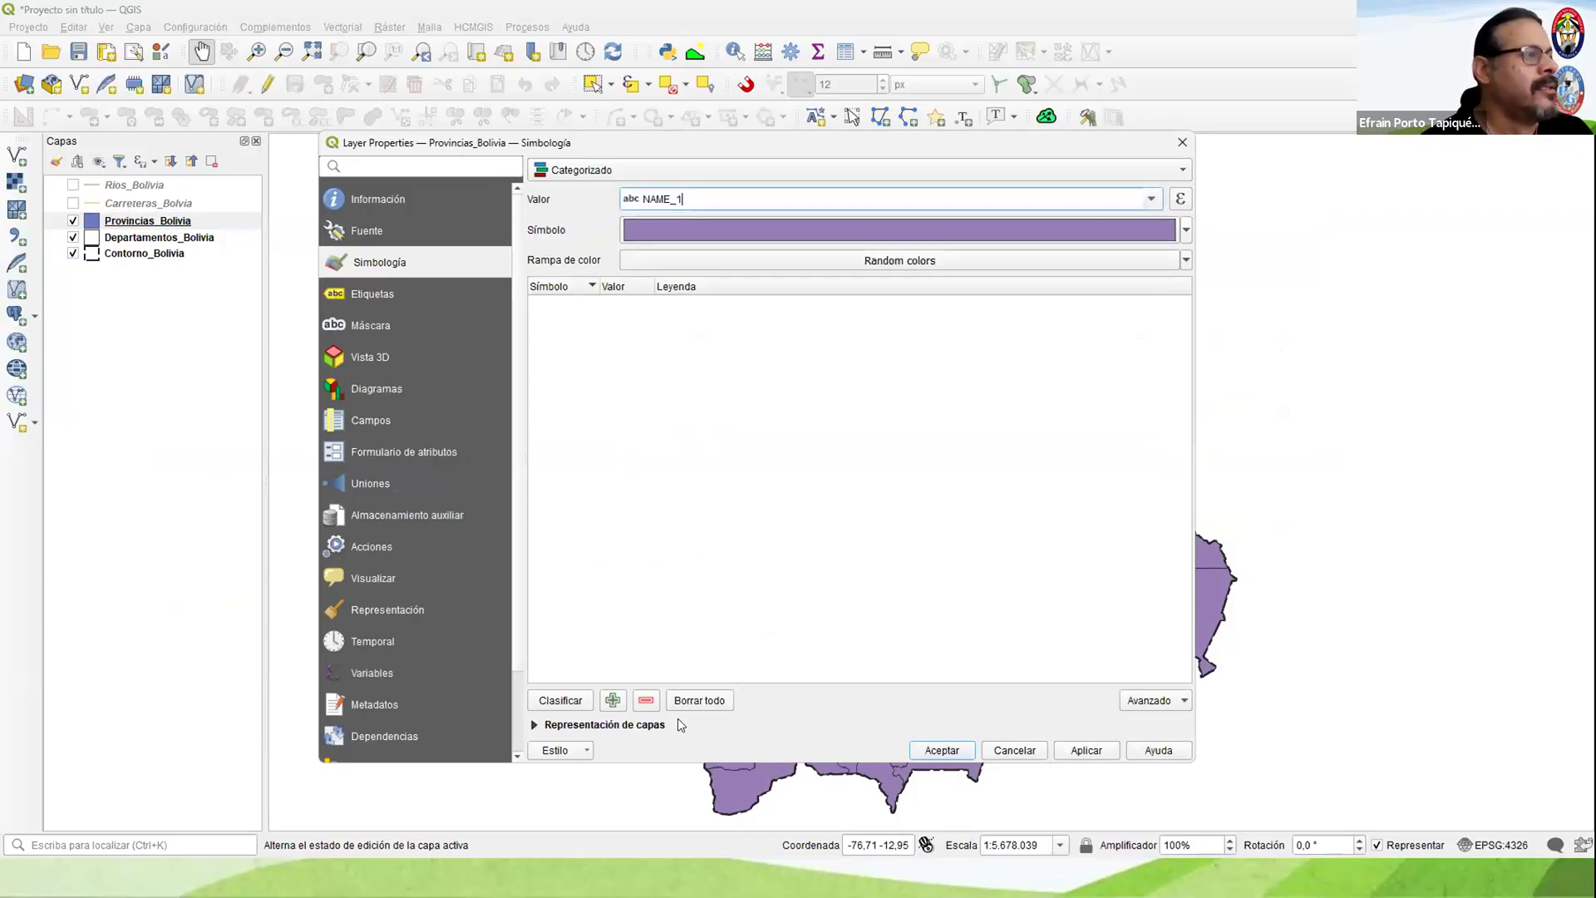
pyautogui.click(561, 704)
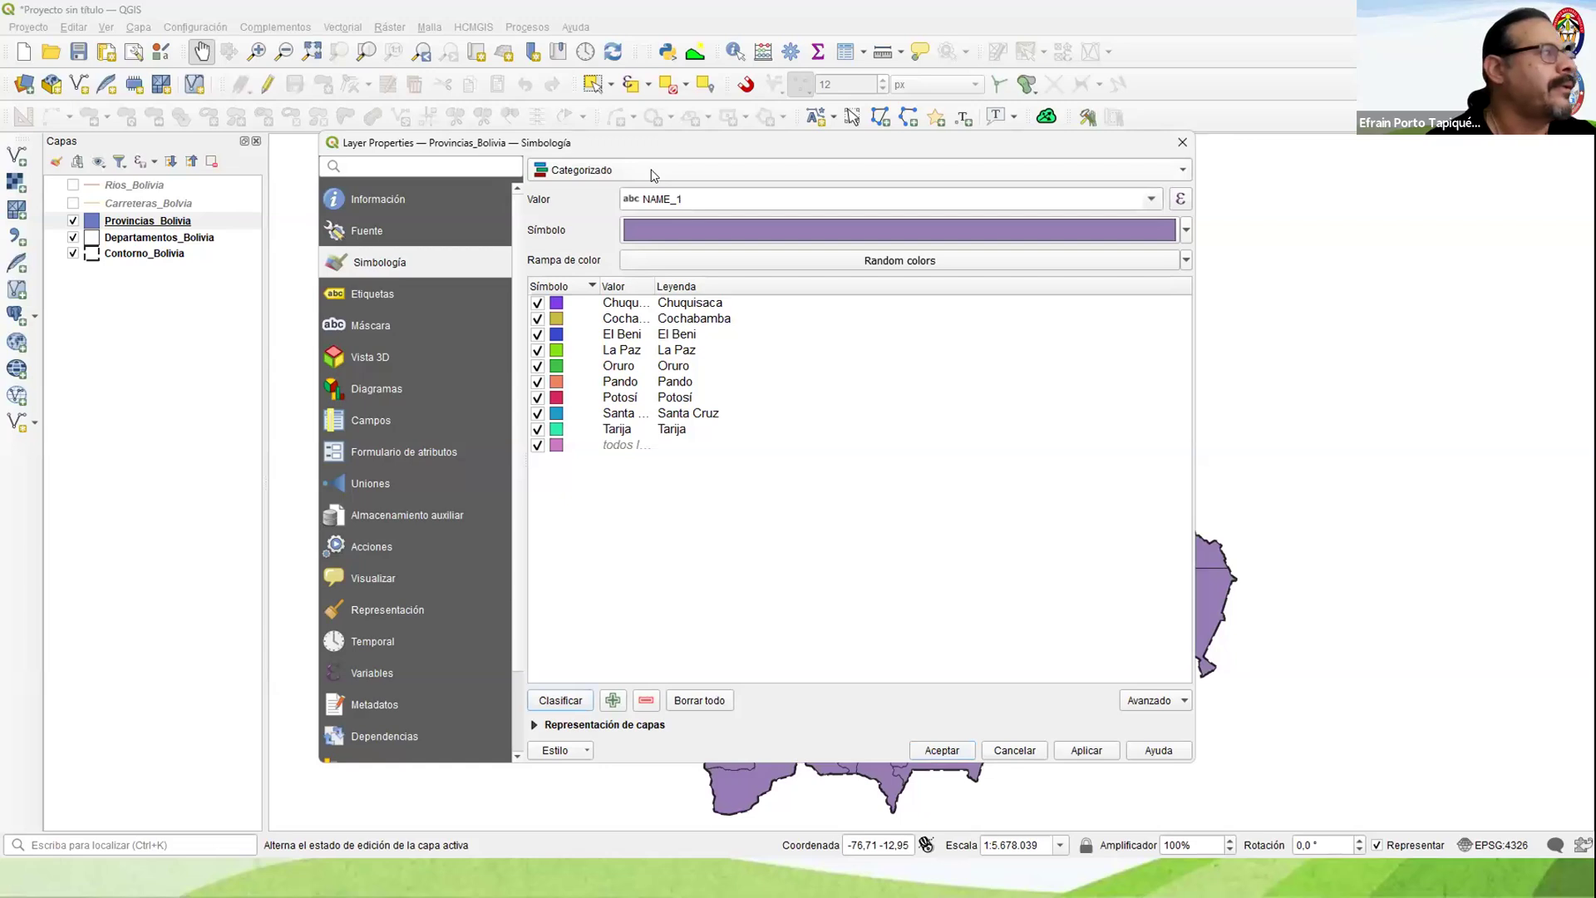
pyautogui.click(934, 751)
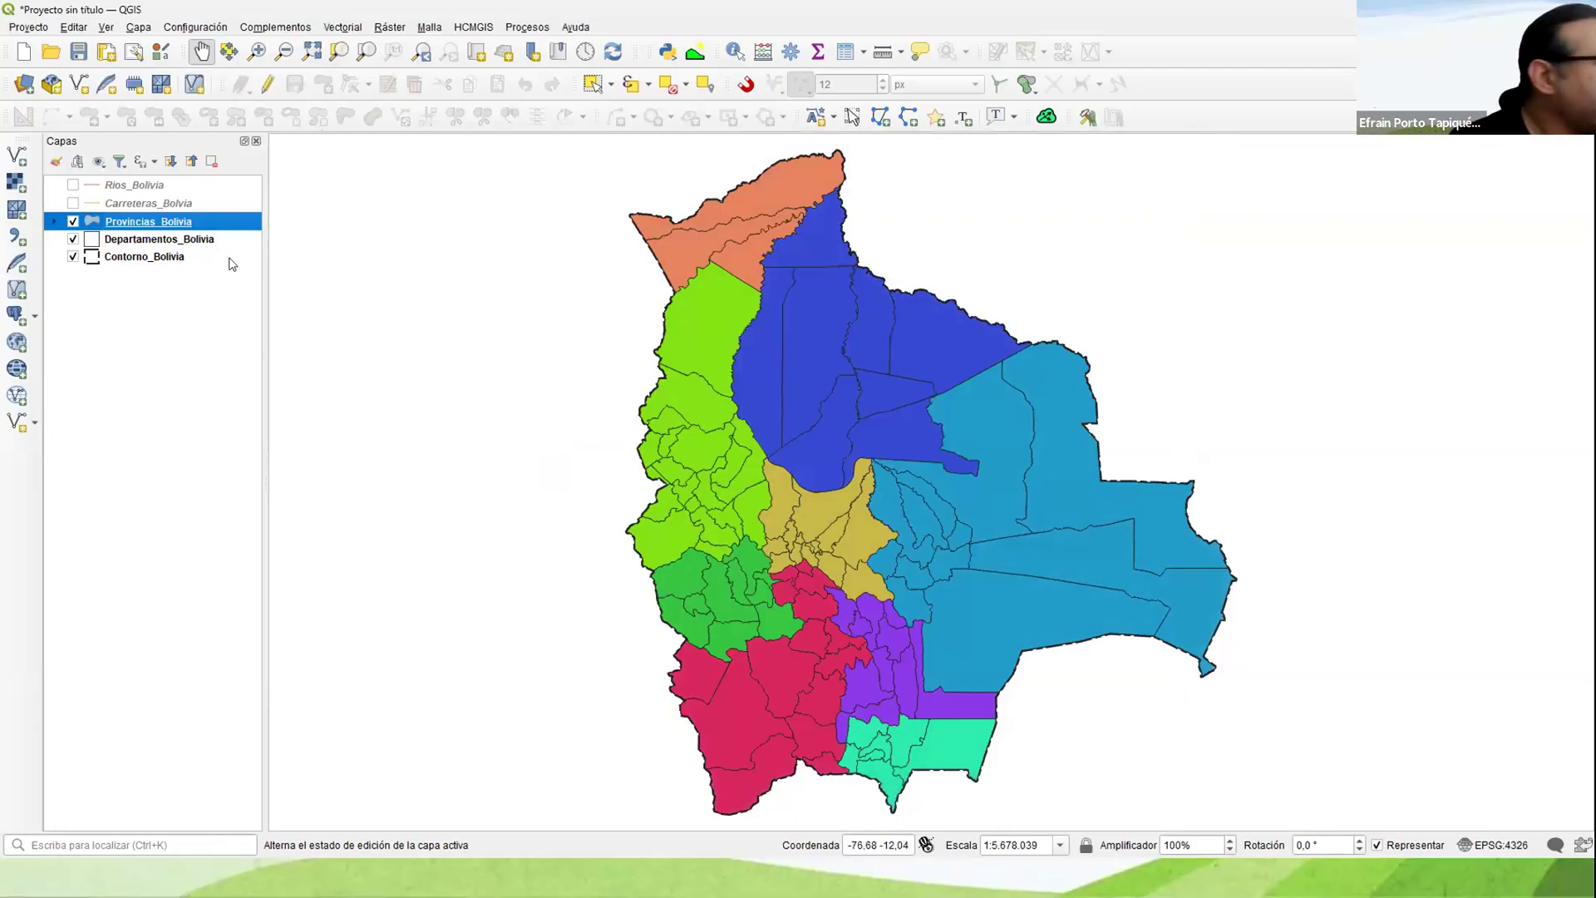
pyautogui.moveTo(139, 240); pyautogui.dragTo(158, 216)
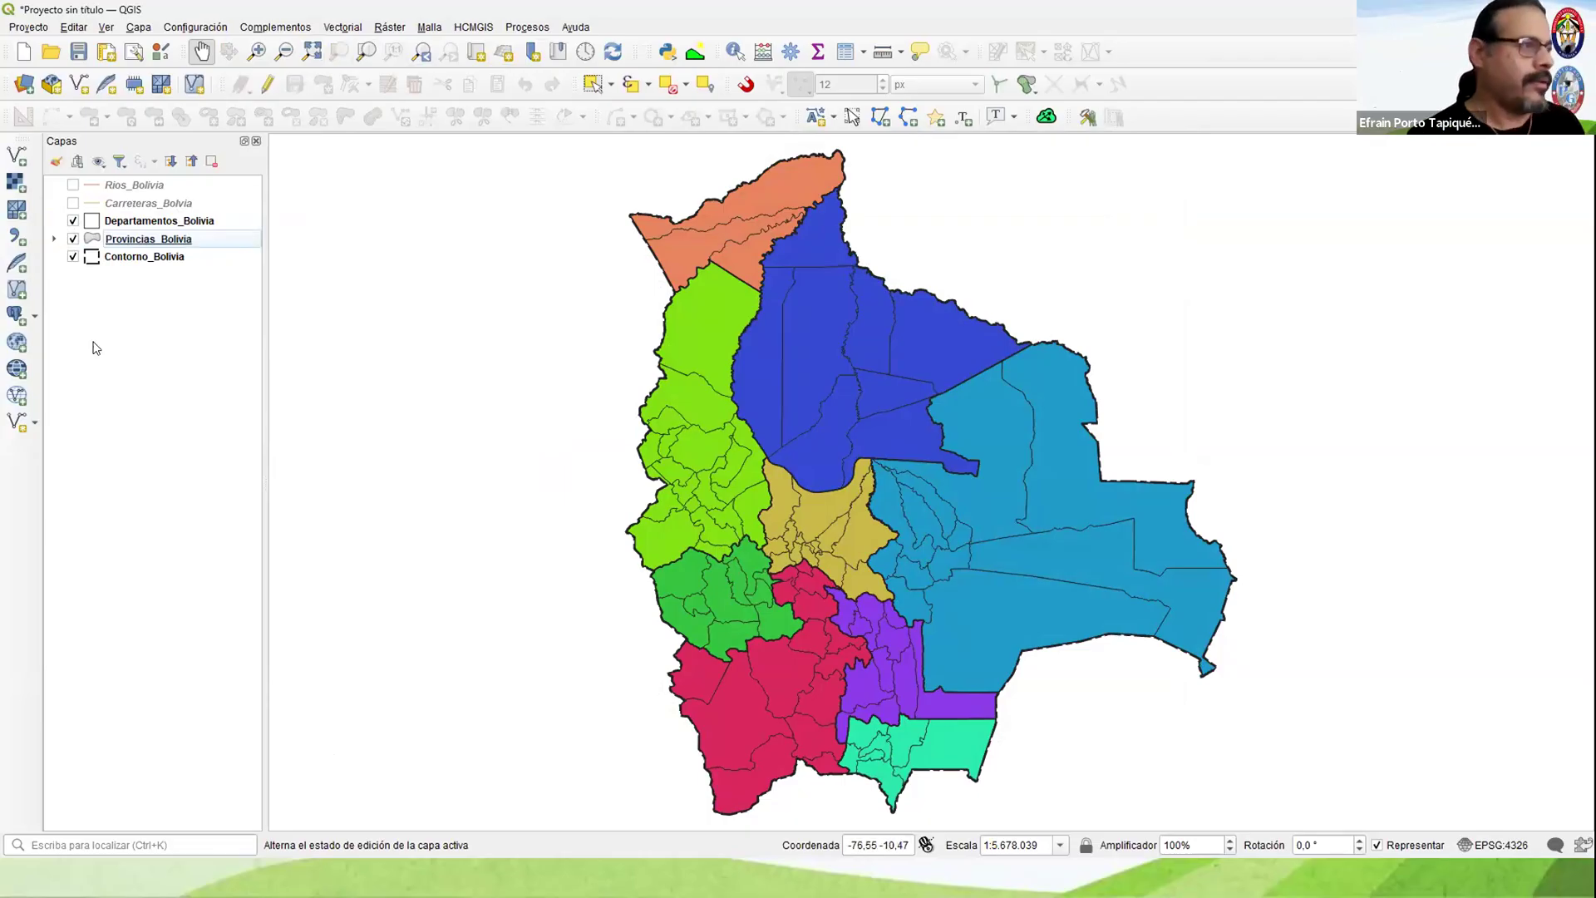
# Step: Display Carreteras_Bolvia and set its line color to red in the layer symbology
pyautogui.click(73, 203)
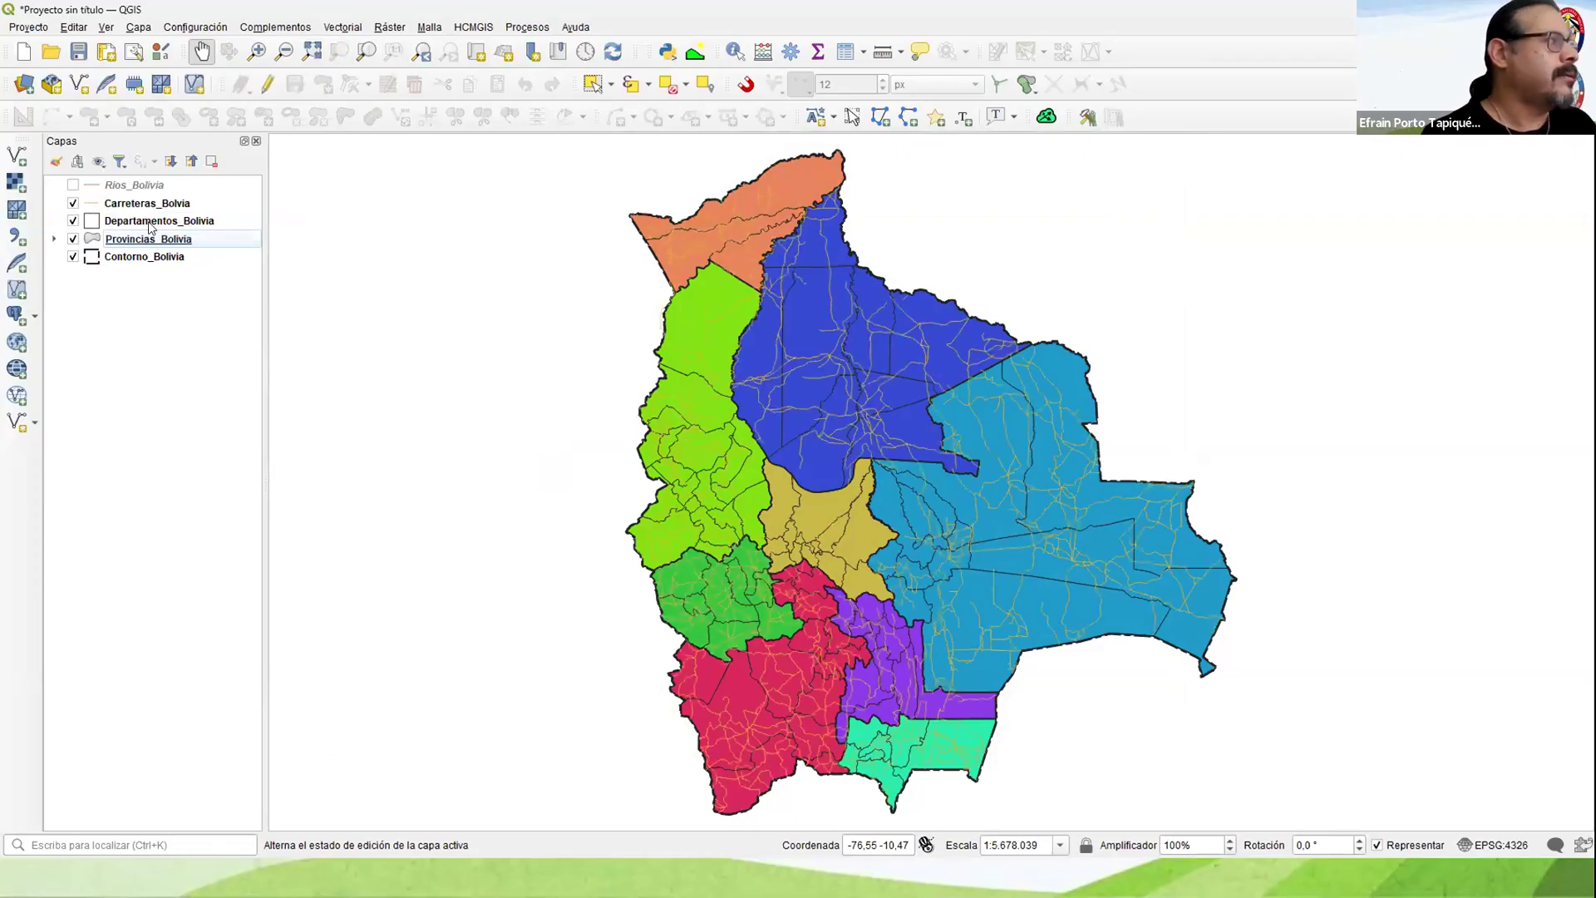
pyautogui.click(150, 204)
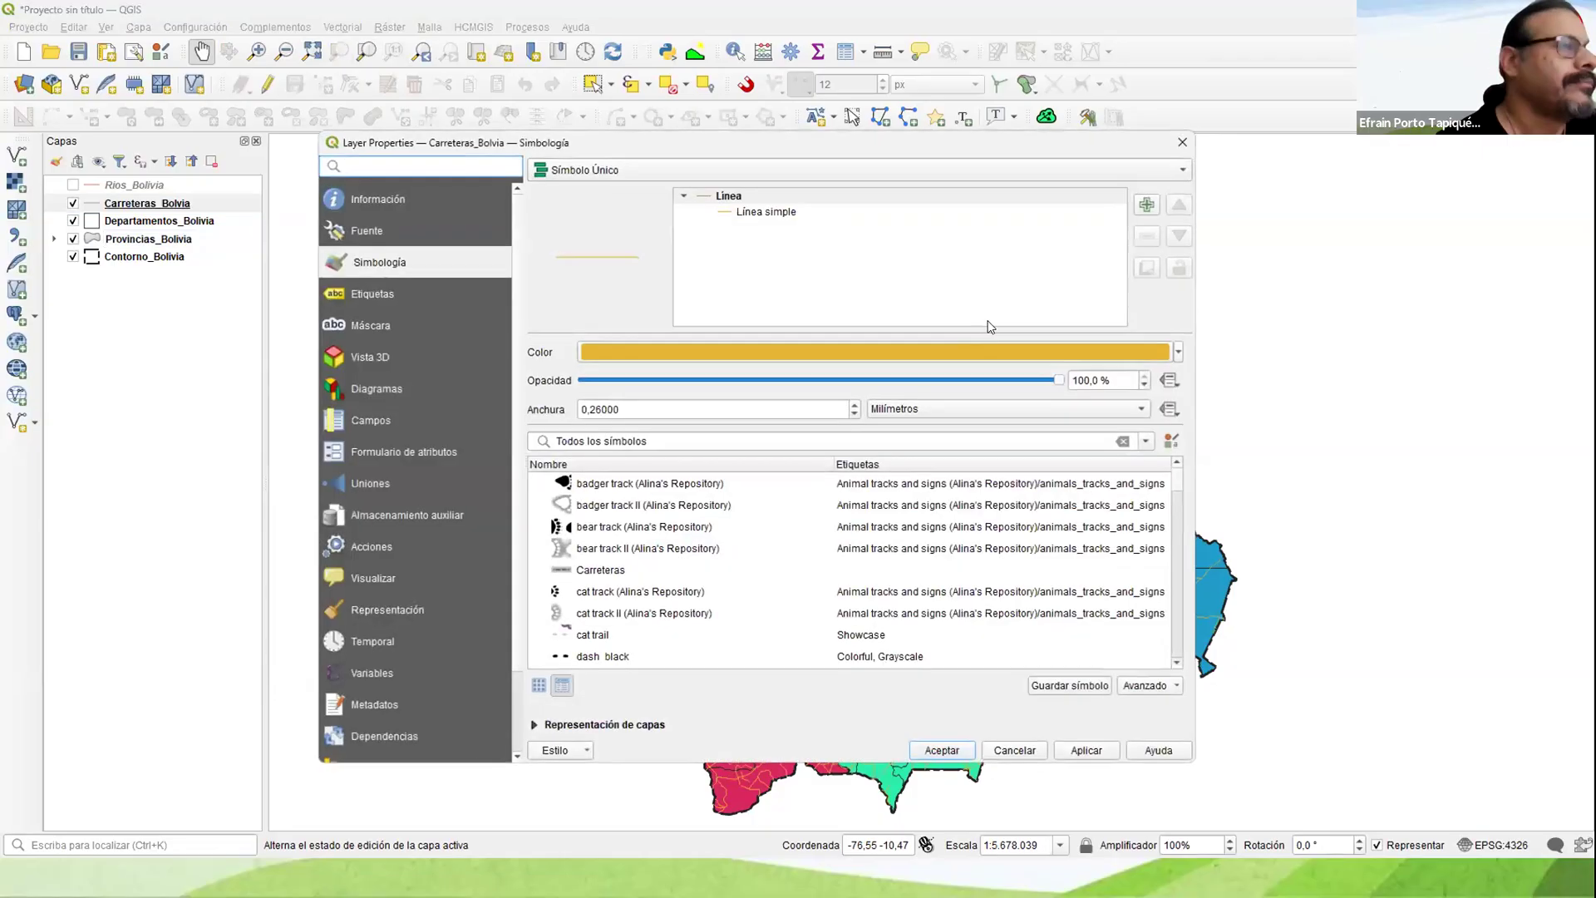
pyautogui.click(1177, 354)
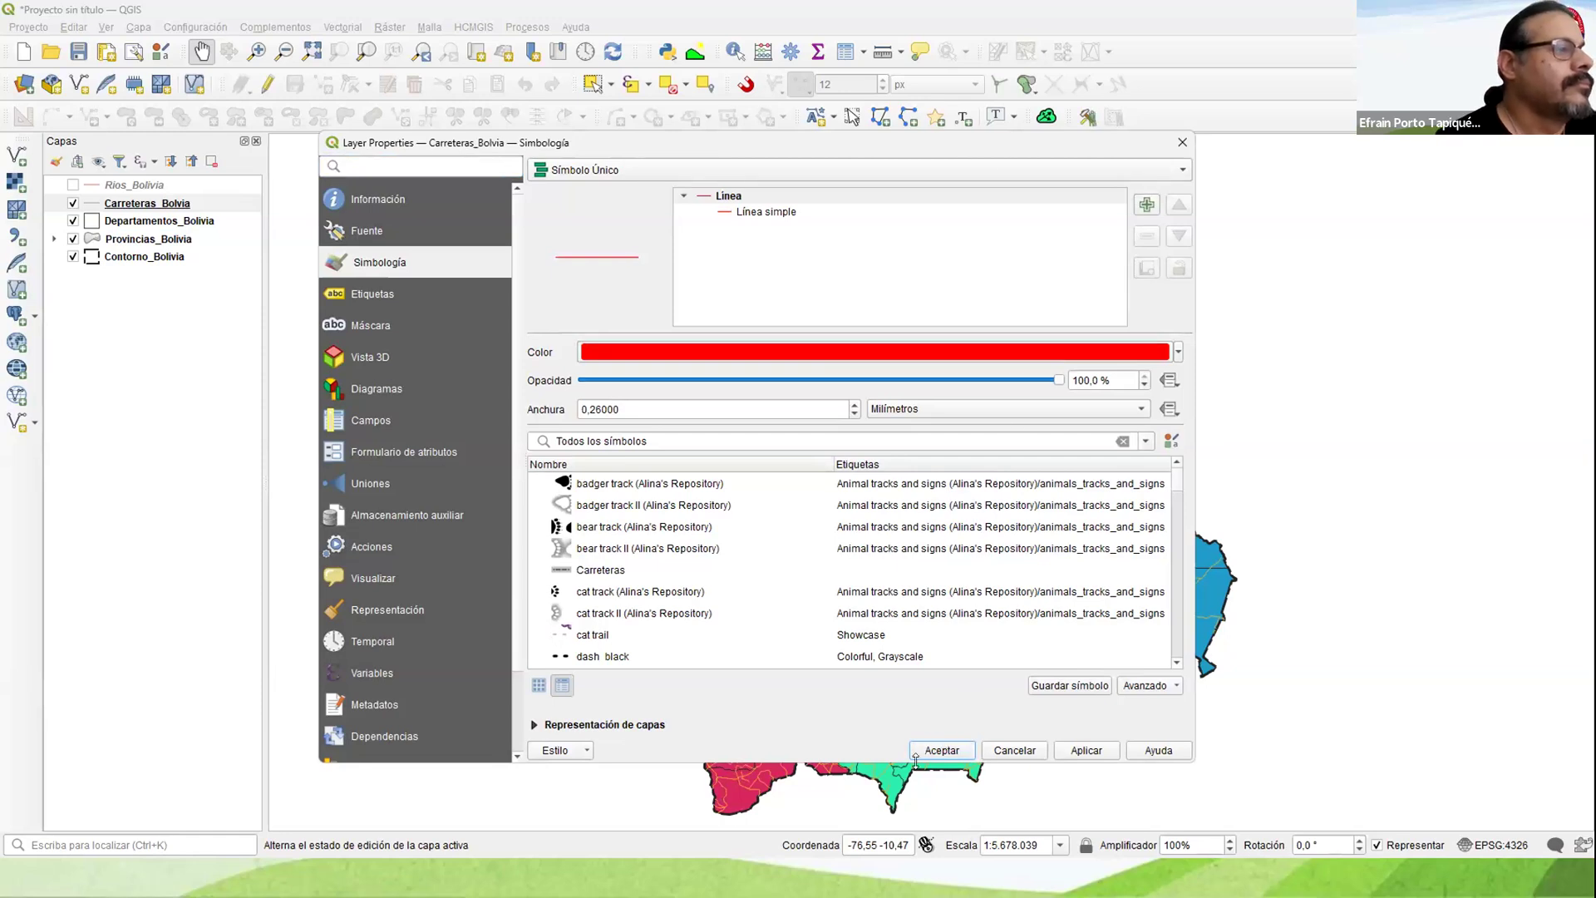
pyautogui.click(943, 751)
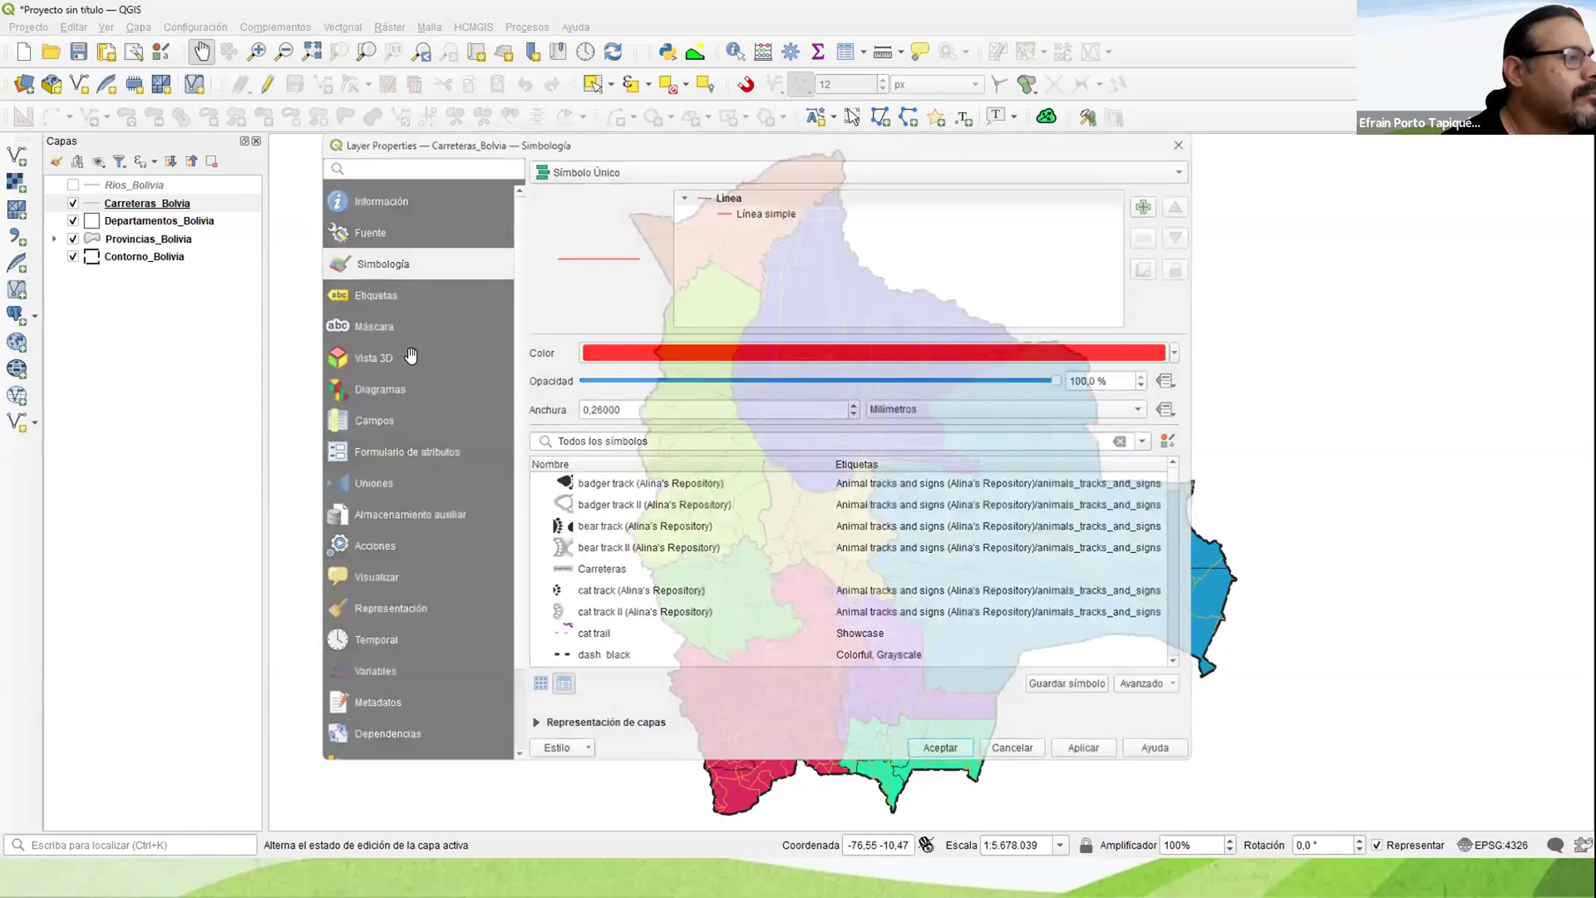
# Step: Display Rios_Bolivia and set its line color to blue in the layer symbology
pyautogui.click(73, 184)
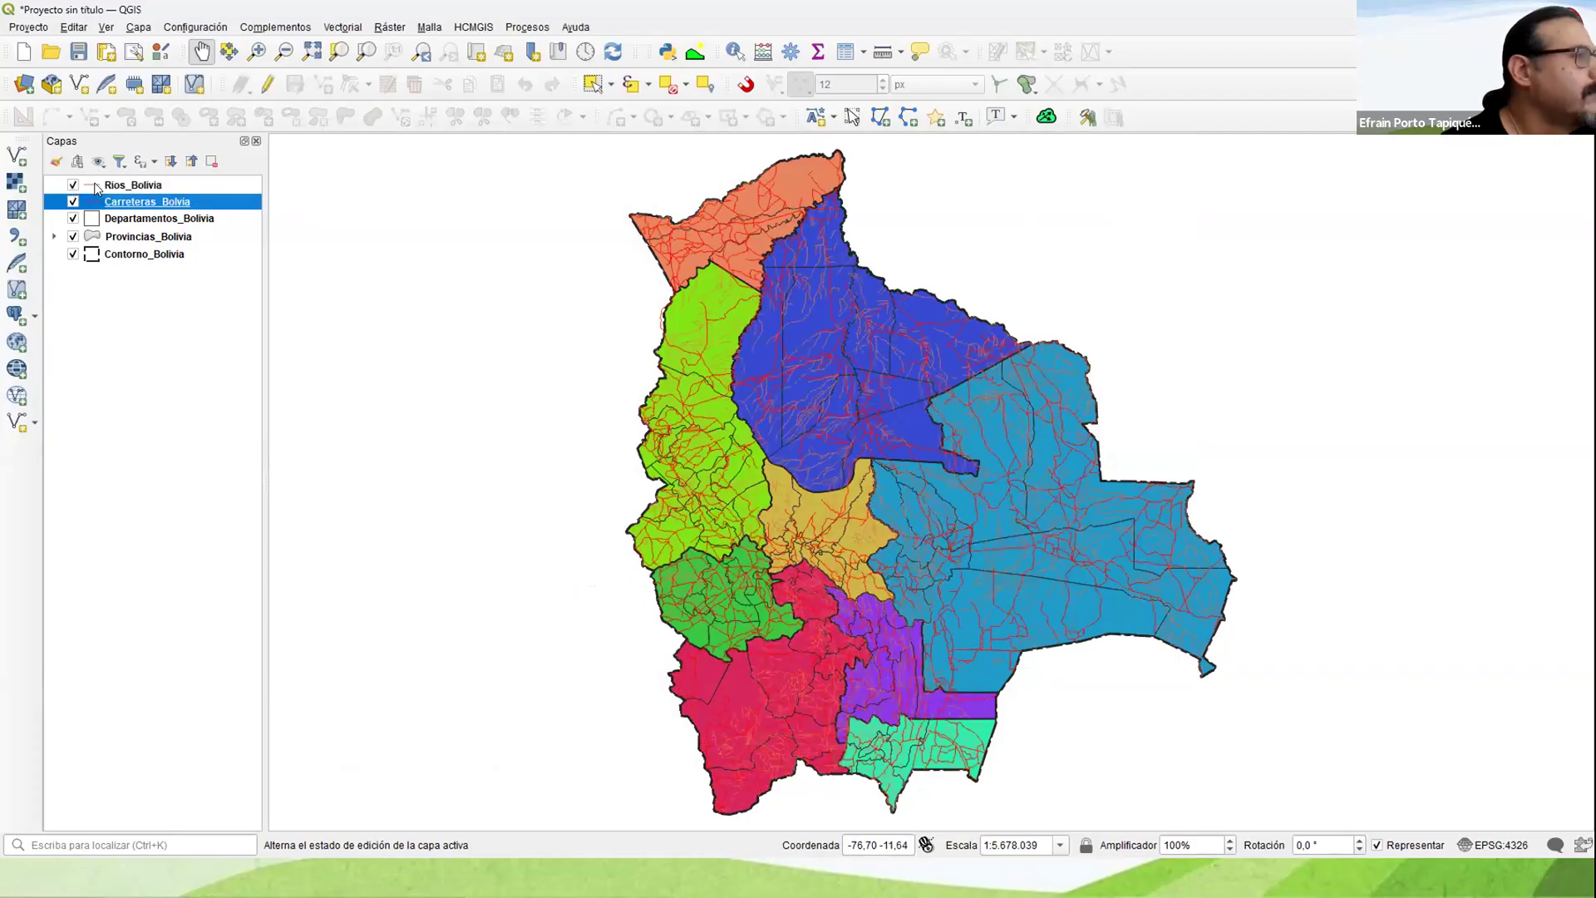
pyautogui.click(133, 185)
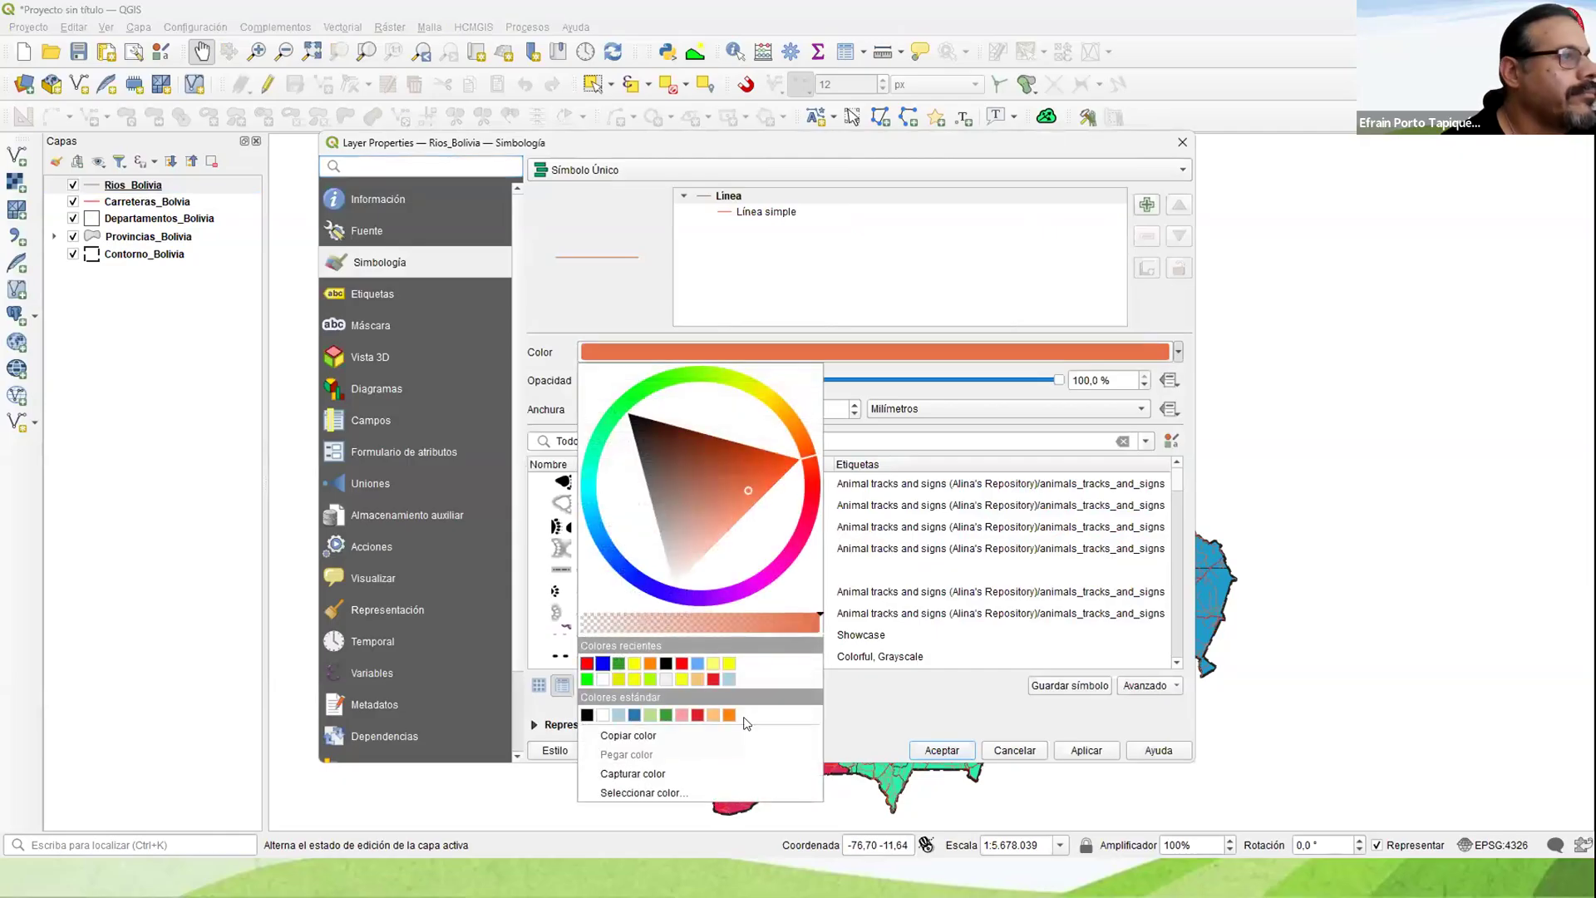
pyautogui.click(748, 720)
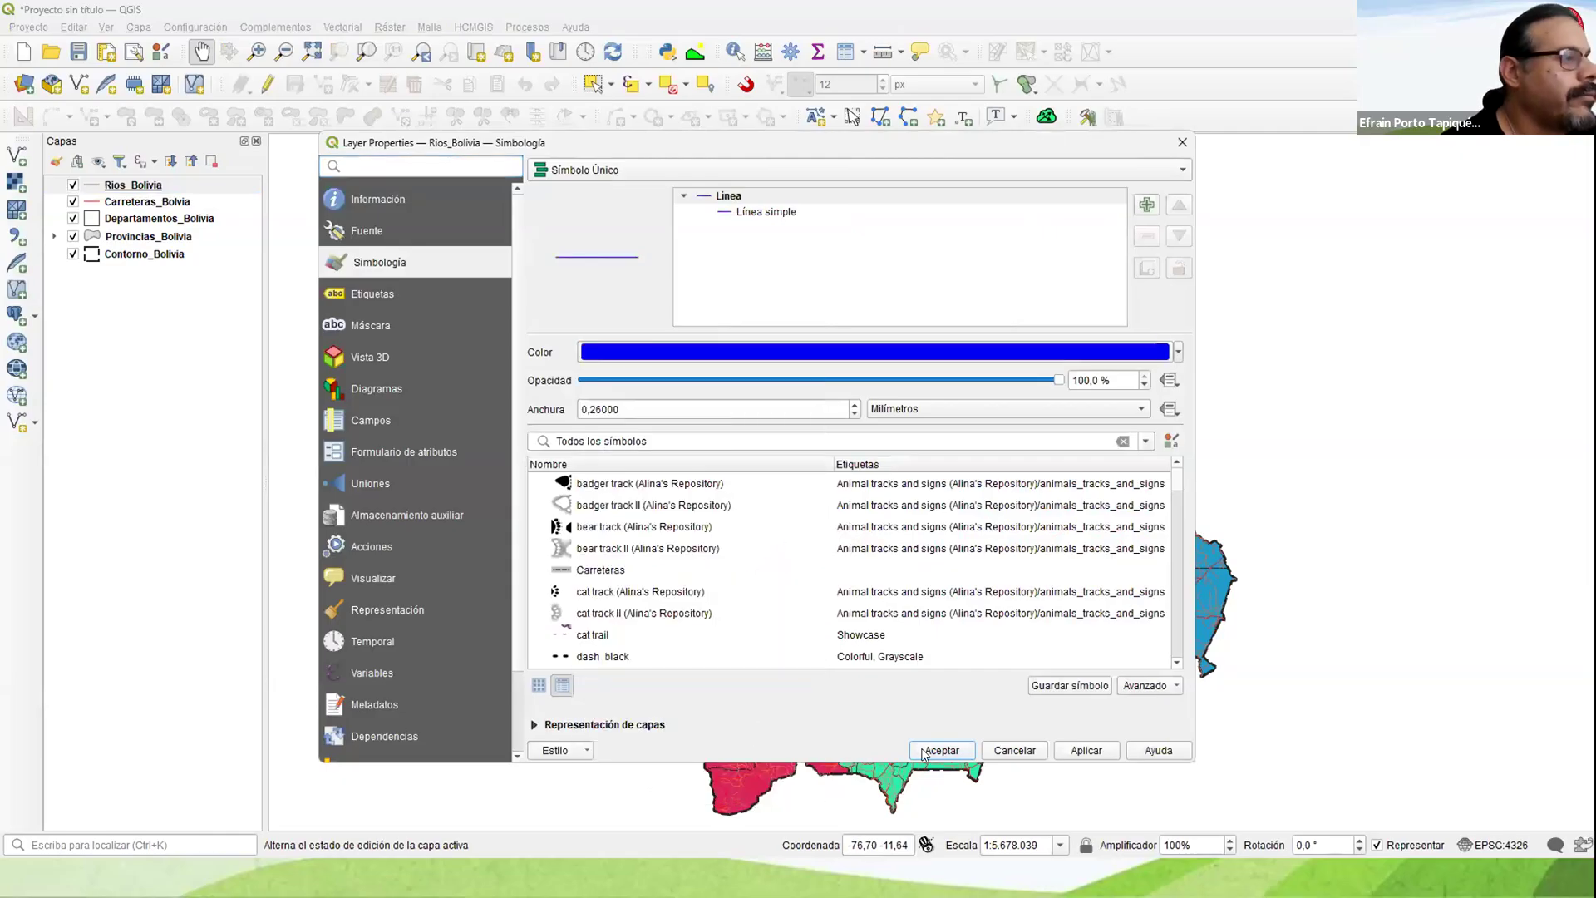
pyautogui.click(941, 750)
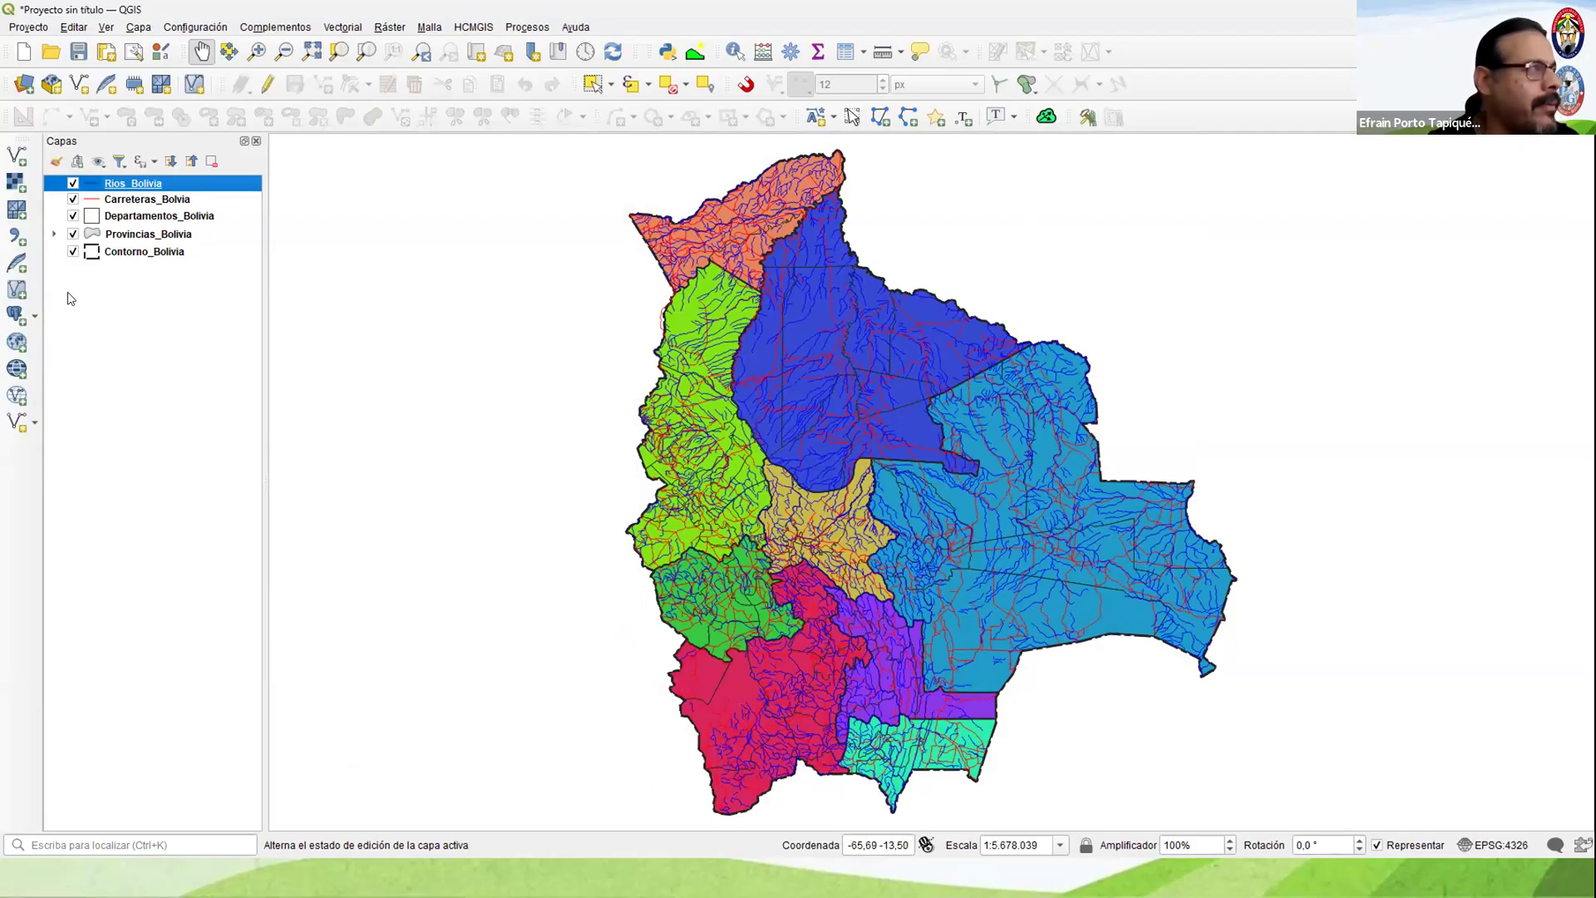
# Step: Expand the categories of Provincias_Bolivia and change the El Beni fill color to light yellow
pyautogui.click(55, 234)
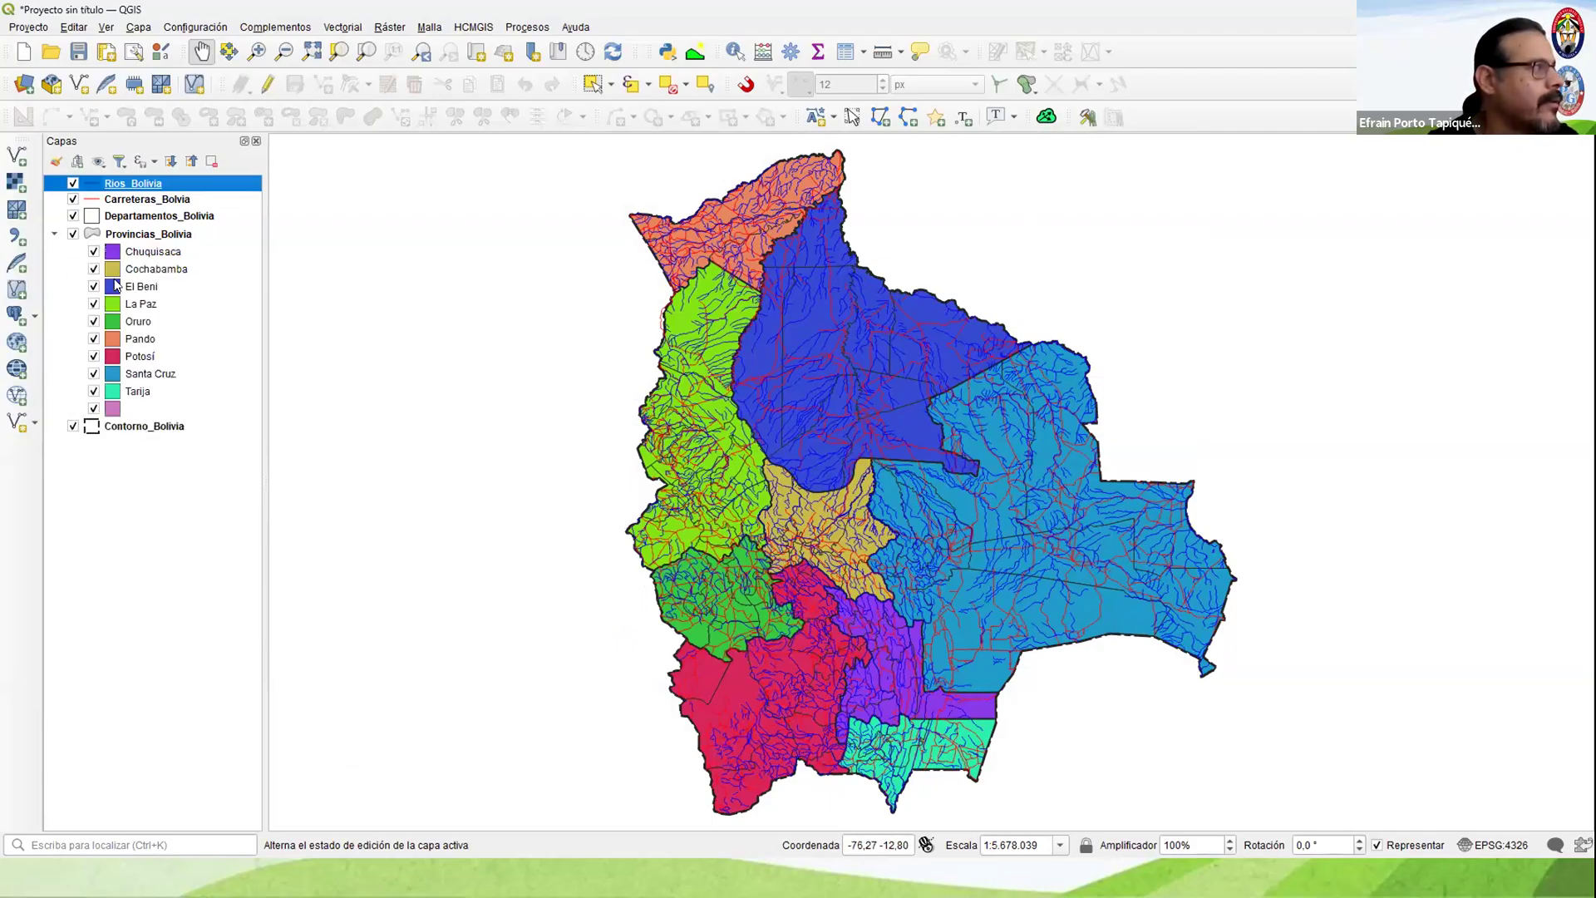
pyautogui.click(116, 287)
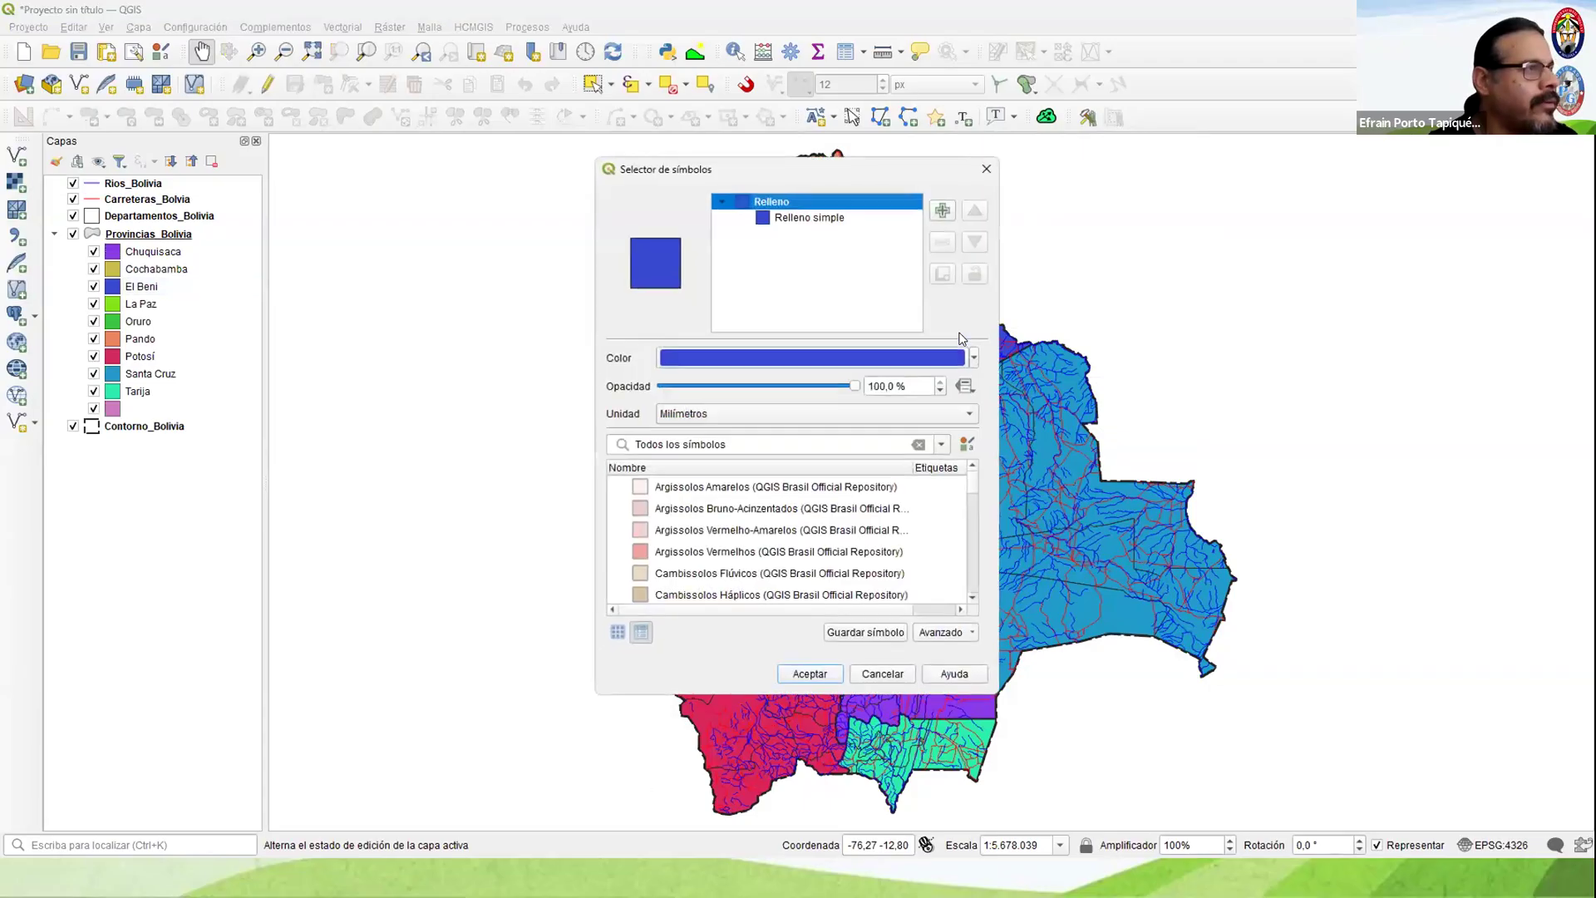
pyautogui.click(974, 358)
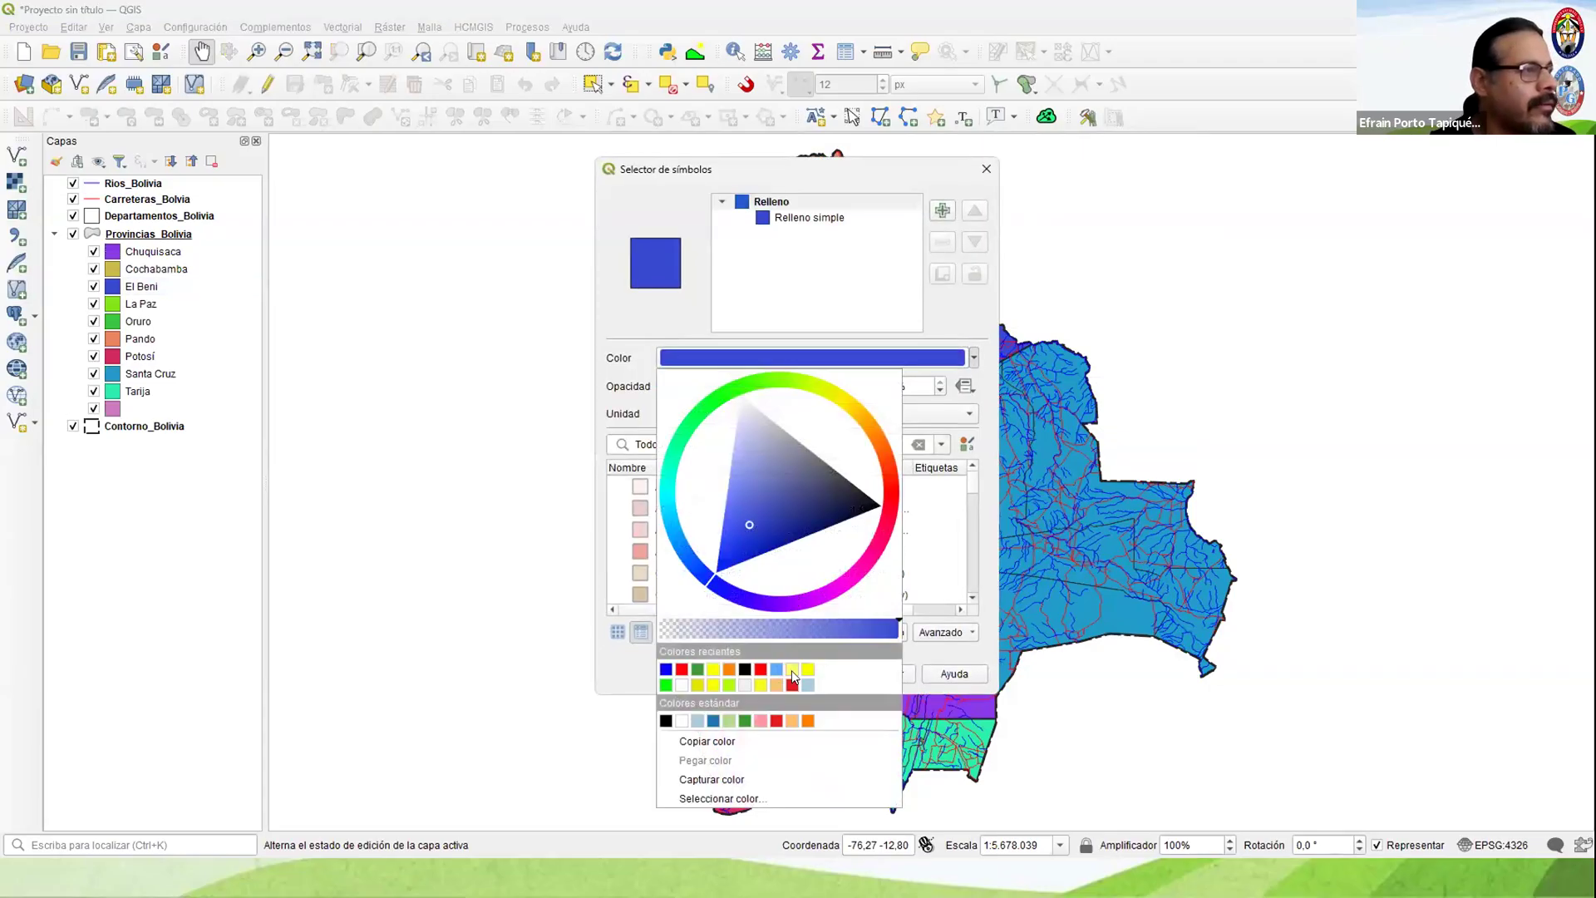
pyautogui.click(792, 670)
pyautogui.click(811, 673)
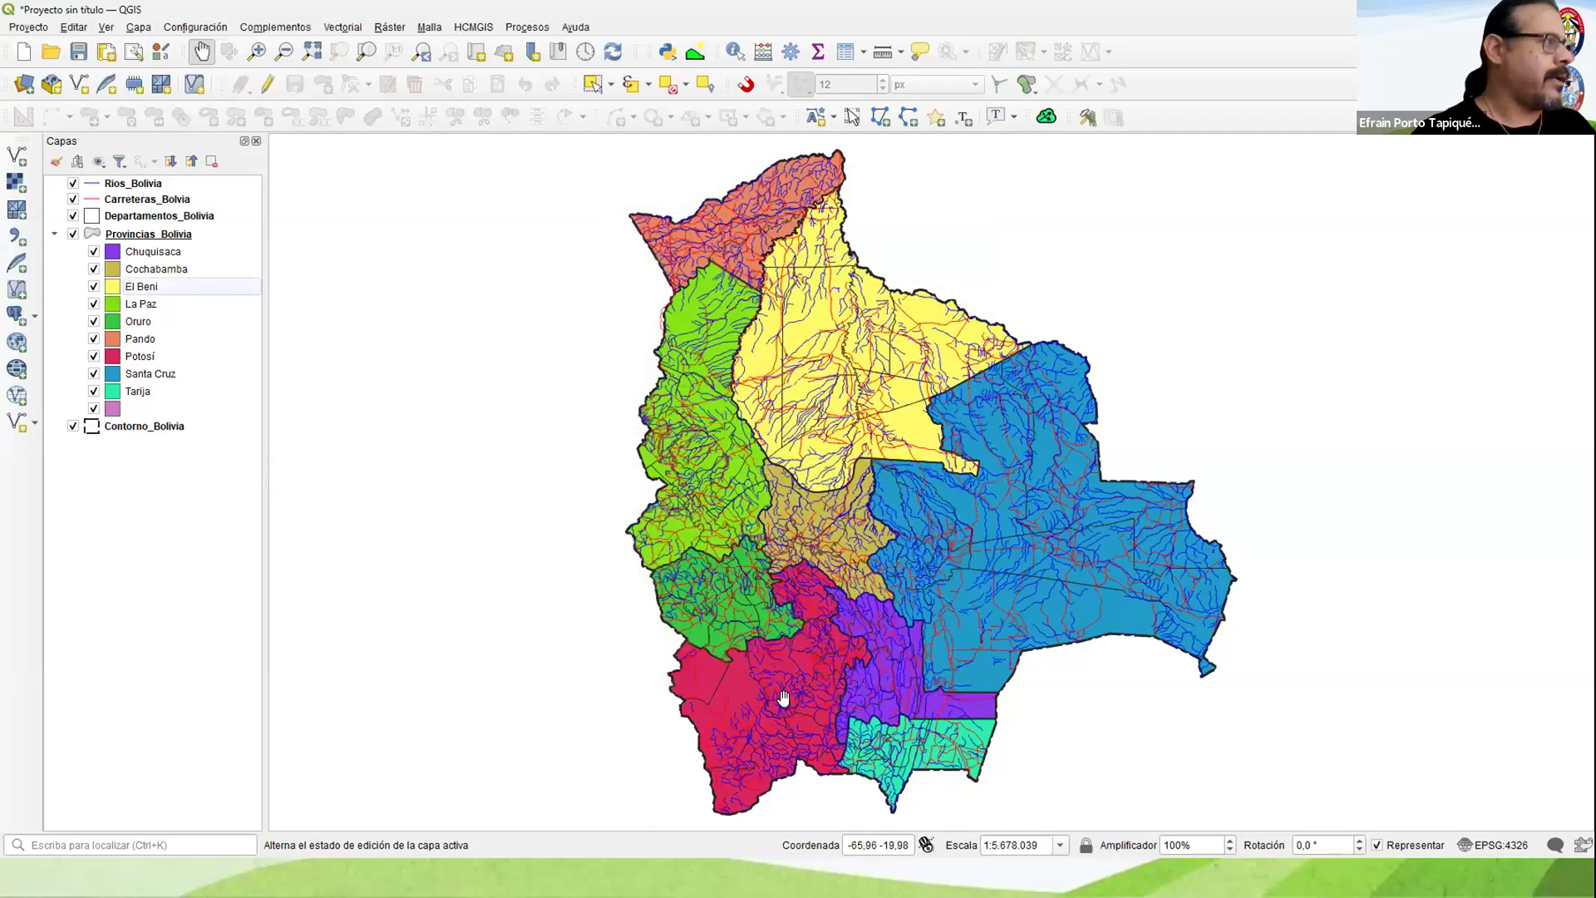
# Step: Change the fill color of the Potosí category in Provincias_Bolivia to bright yellow
pyautogui.doubleClick(113, 357)
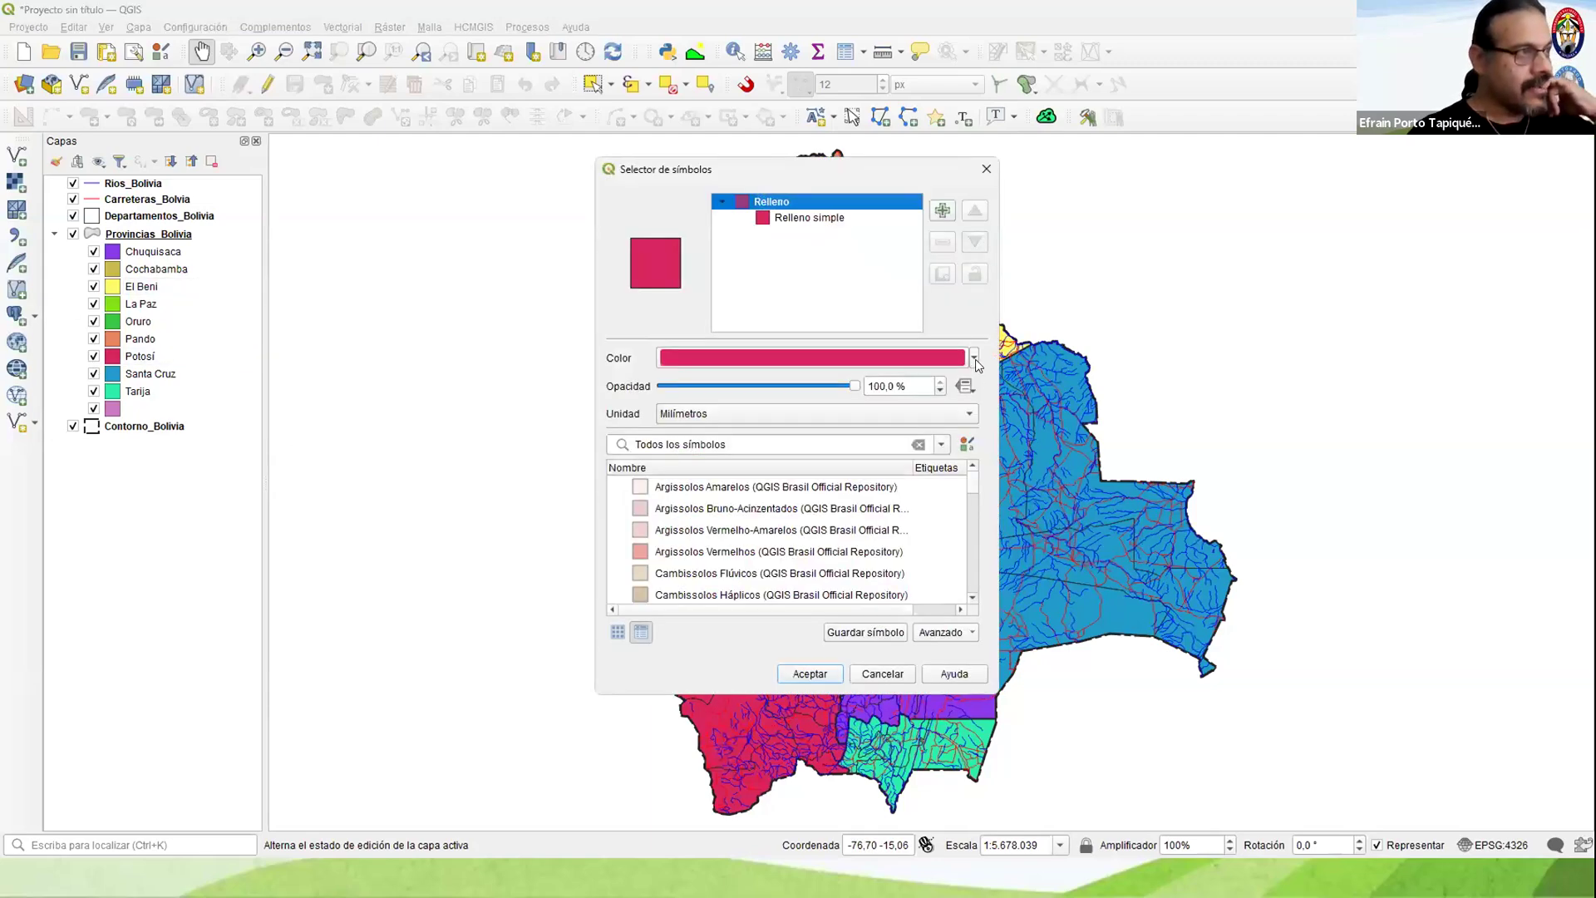
pyautogui.click(974, 358)
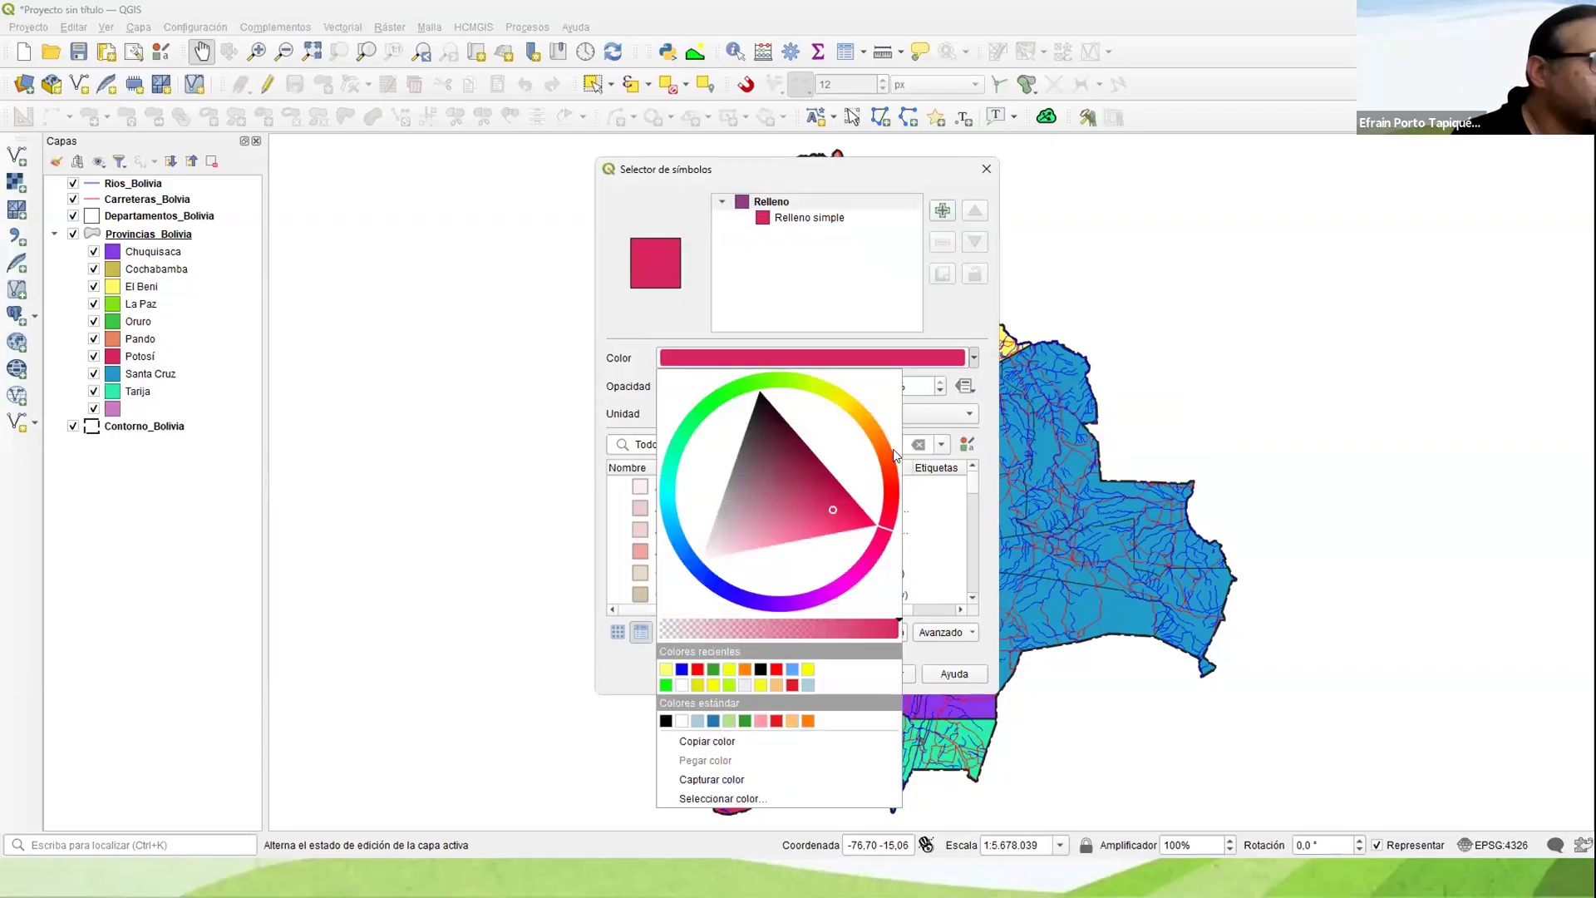
pyautogui.click(844, 405)
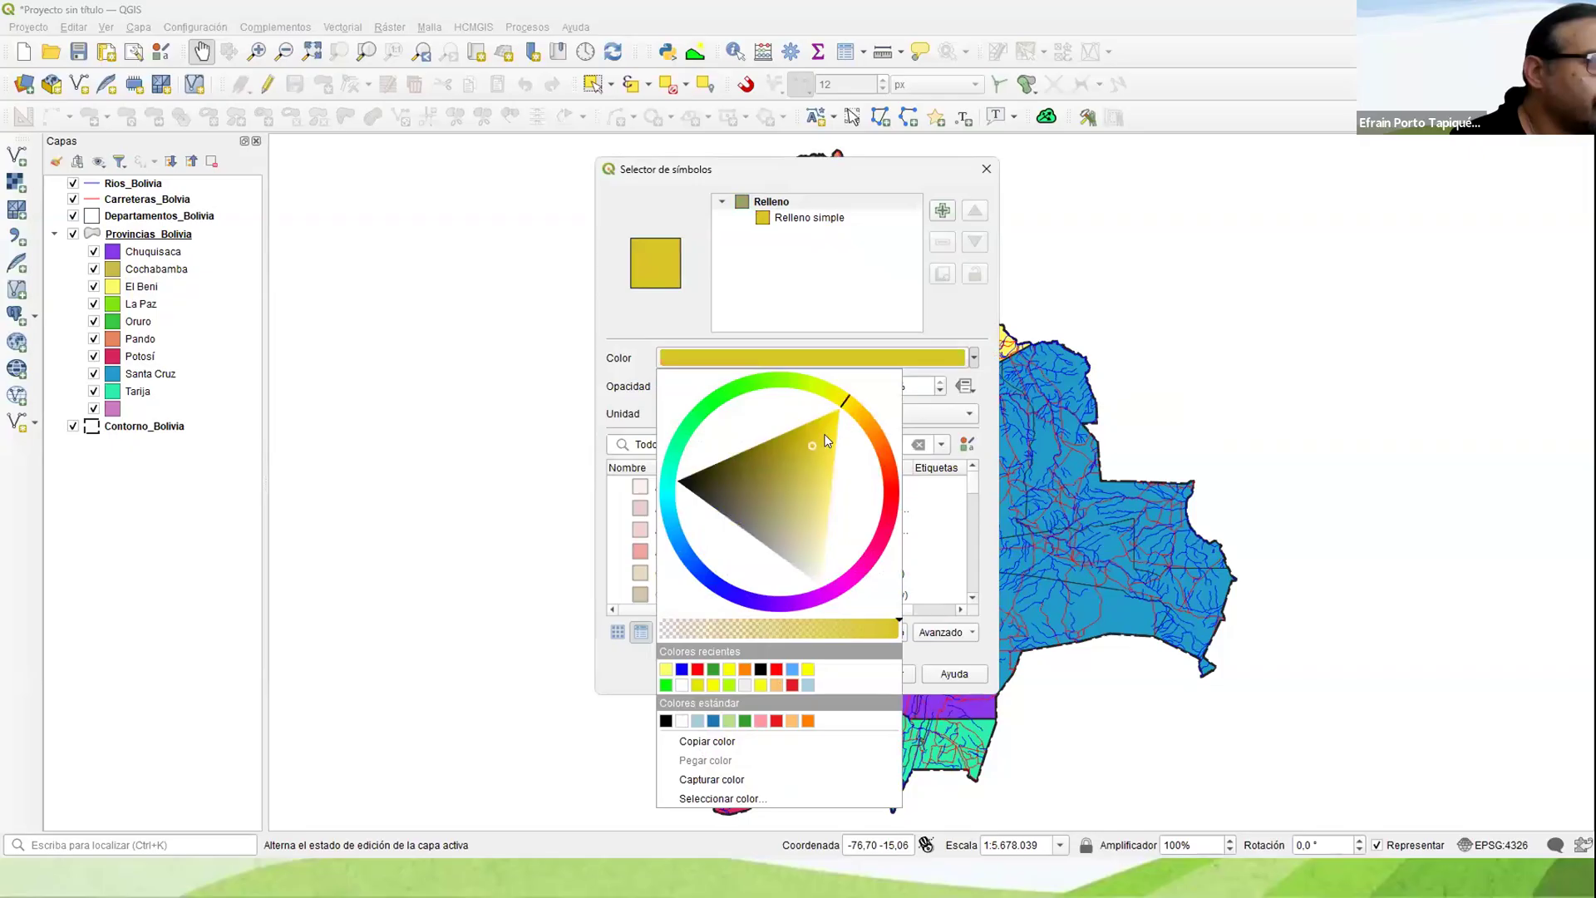
pyautogui.click(842, 440)
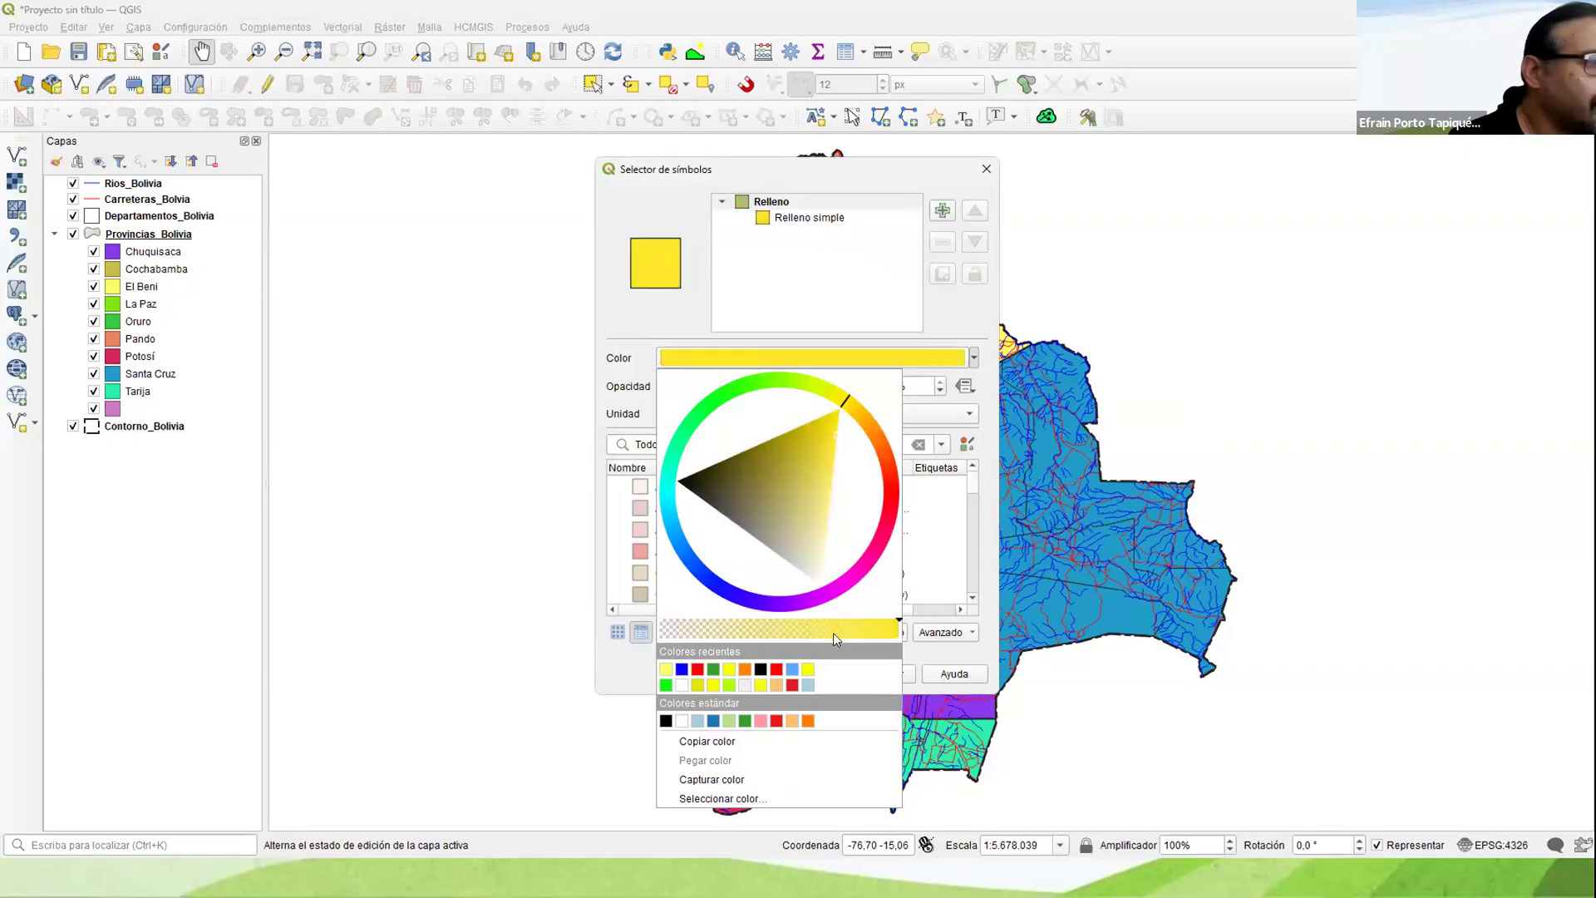
pyautogui.click(798, 663)
pyautogui.click(798, 664)
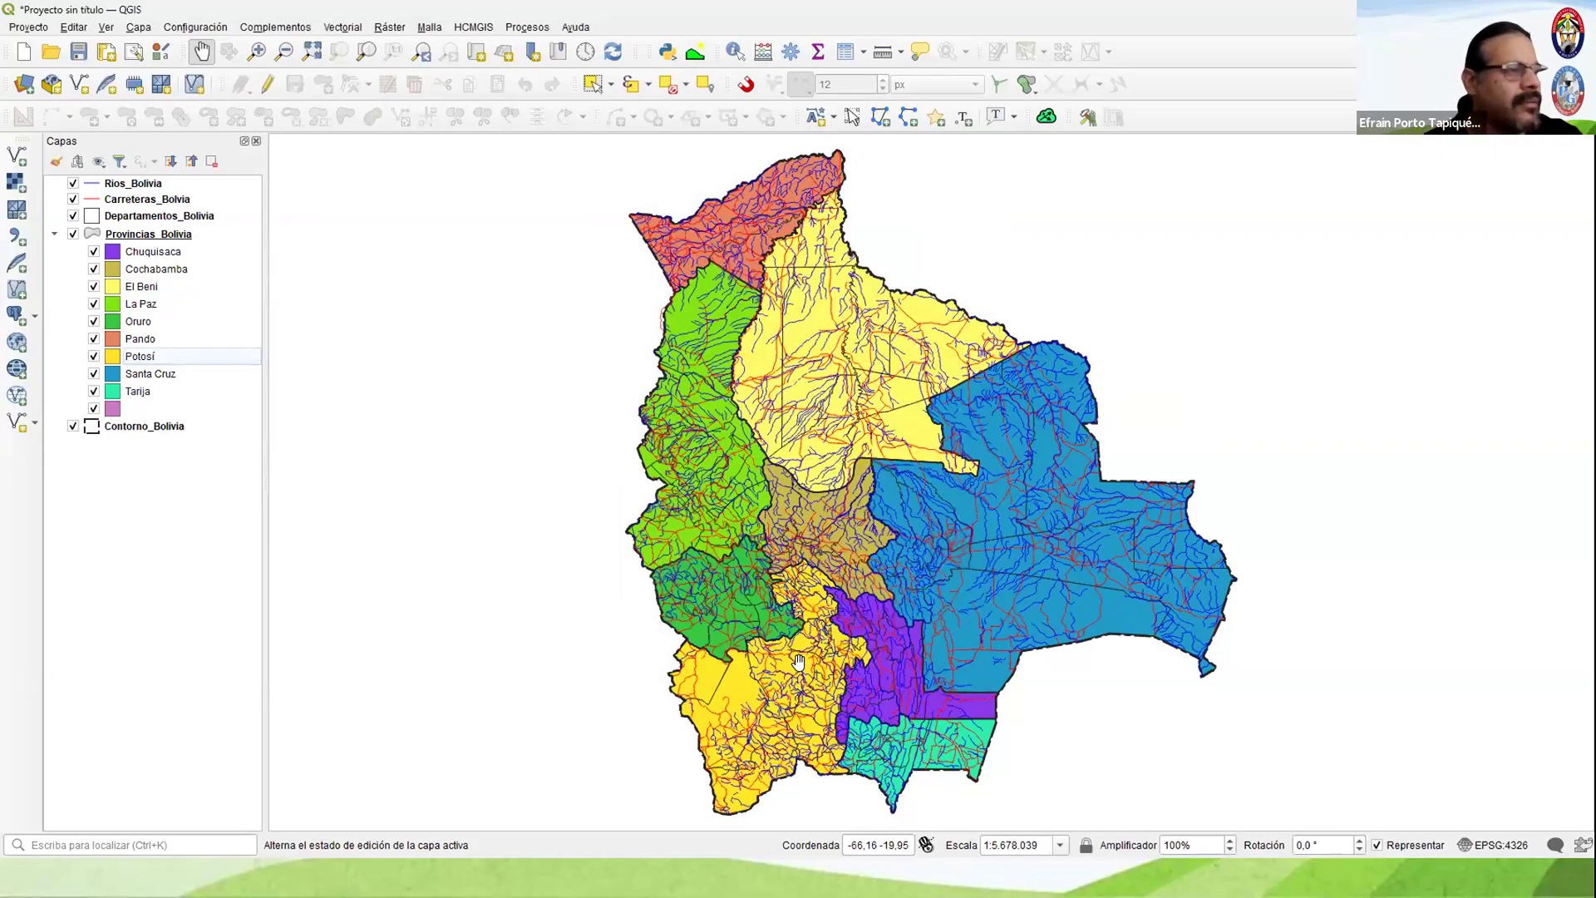
# Step: Change the fill color of the Potosí category in Provincias_Bolivia to light salmon pink
pyautogui.doubleClick(115, 355)
pyautogui.click(973, 357)
pyautogui.moveTo(837, 401)
pyautogui.mouseDown()
pyautogui.moveTo(796, 384)
pyautogui.moveTo(813, 426)
pyautogui.moveTo(860, 439)
pyautogui.moveTo(884, 471)
pyautogui.mouseUp()
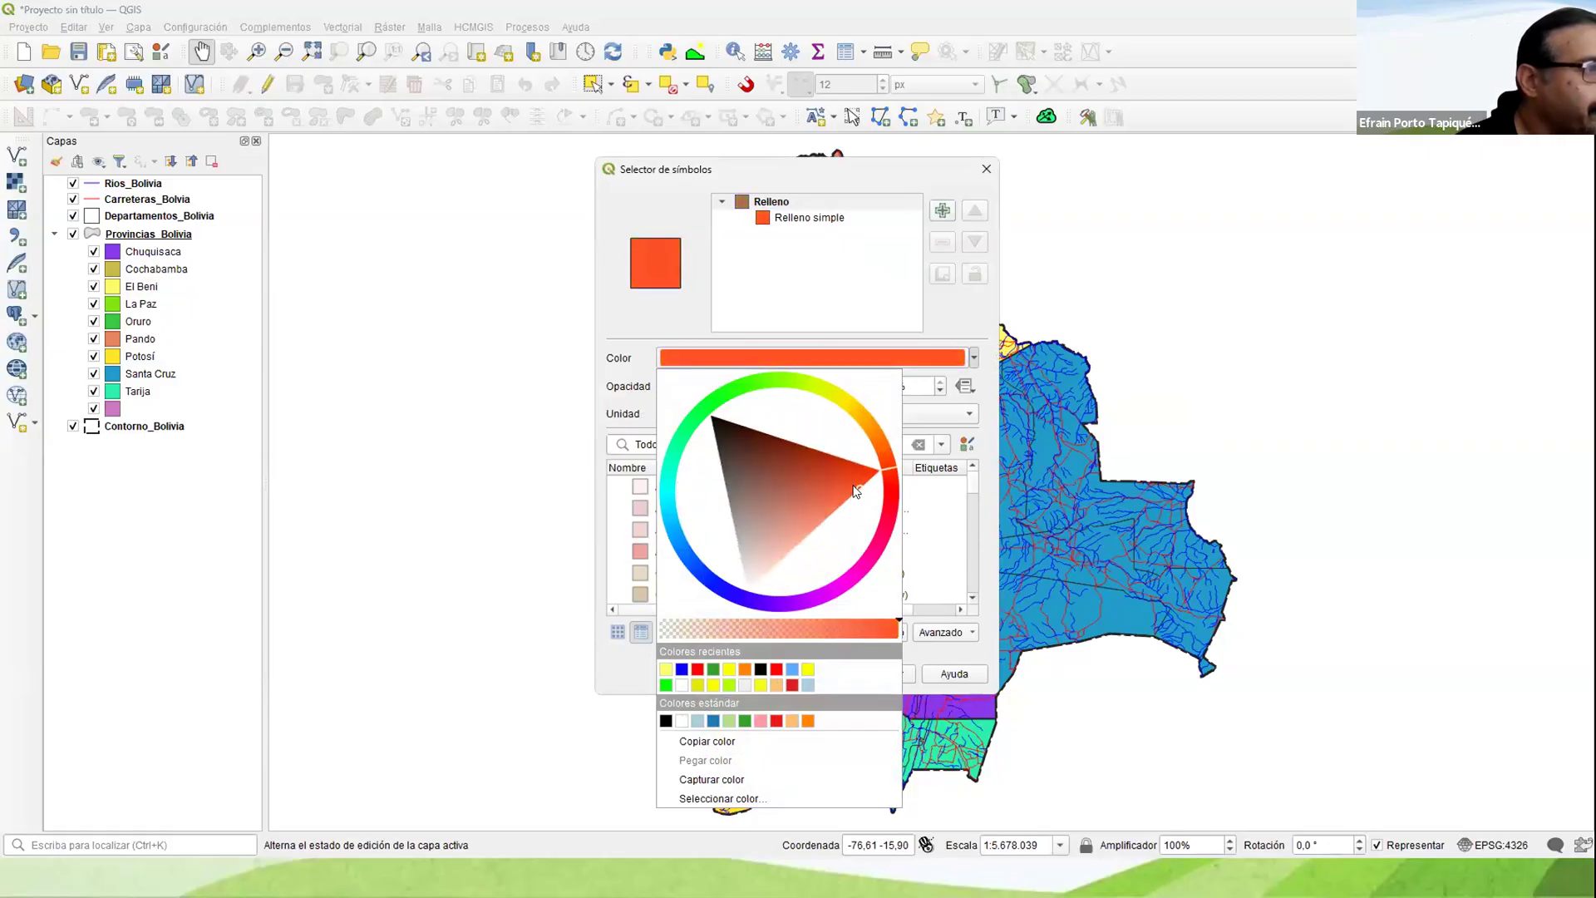
pyautogui.moveTo(792, 524)
pyautogui.mouseDown()
pyautogui.moveTo(725, 477)
pyautogui.moveTo(739, 570)
pyautogui.moveTo(801, 568)
pyautogui.mouseUp()
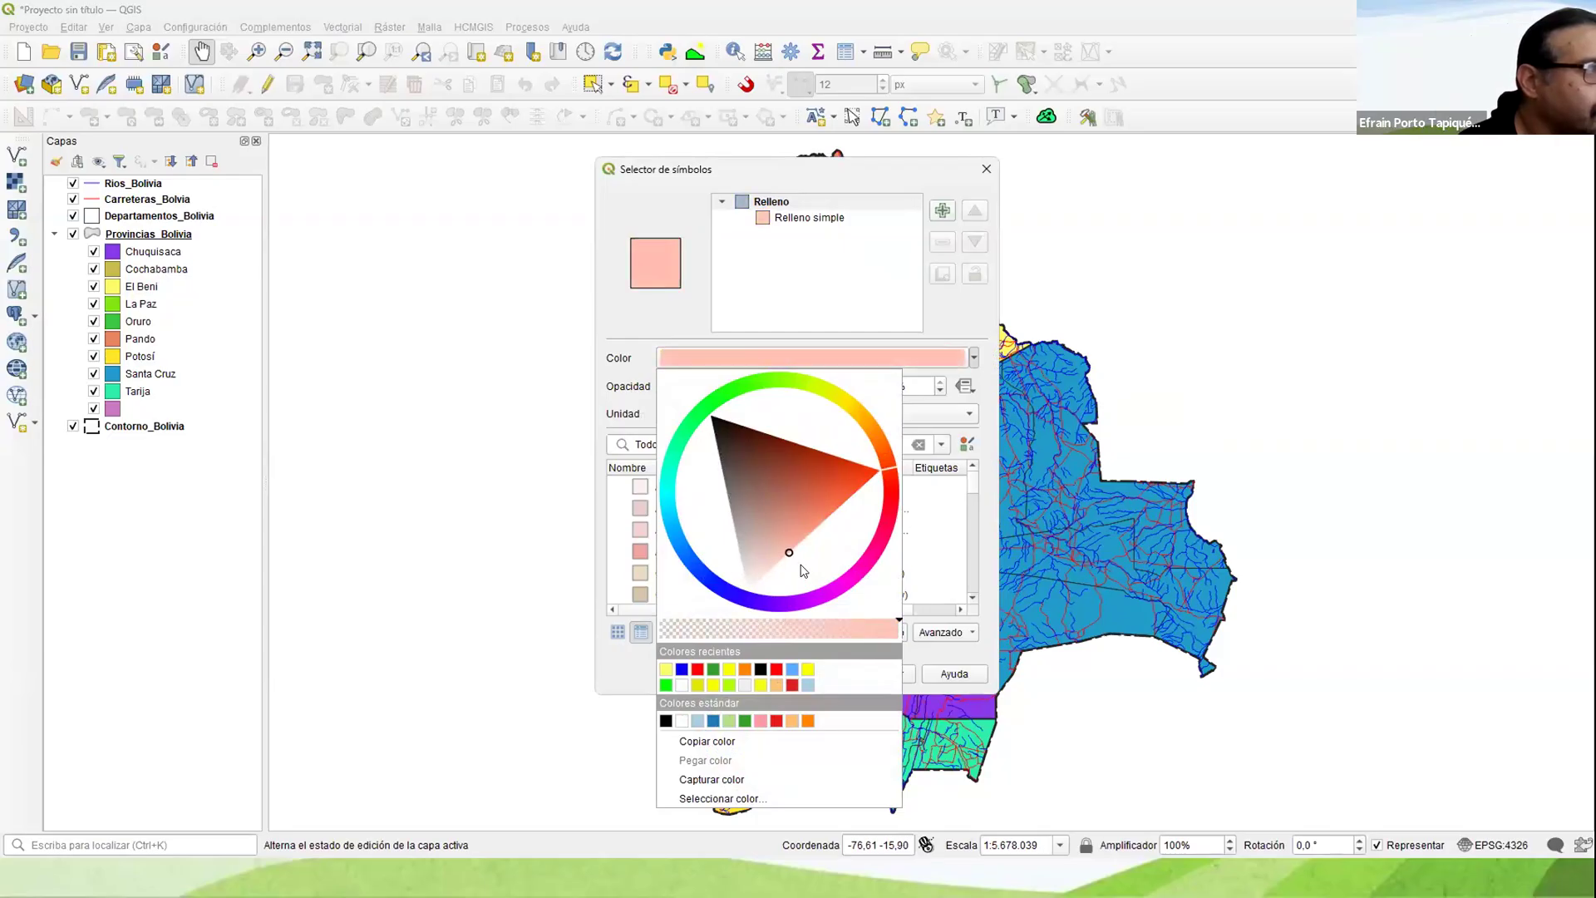
pyautogui.click(905, 646)
pyautogui.click(809, 673)
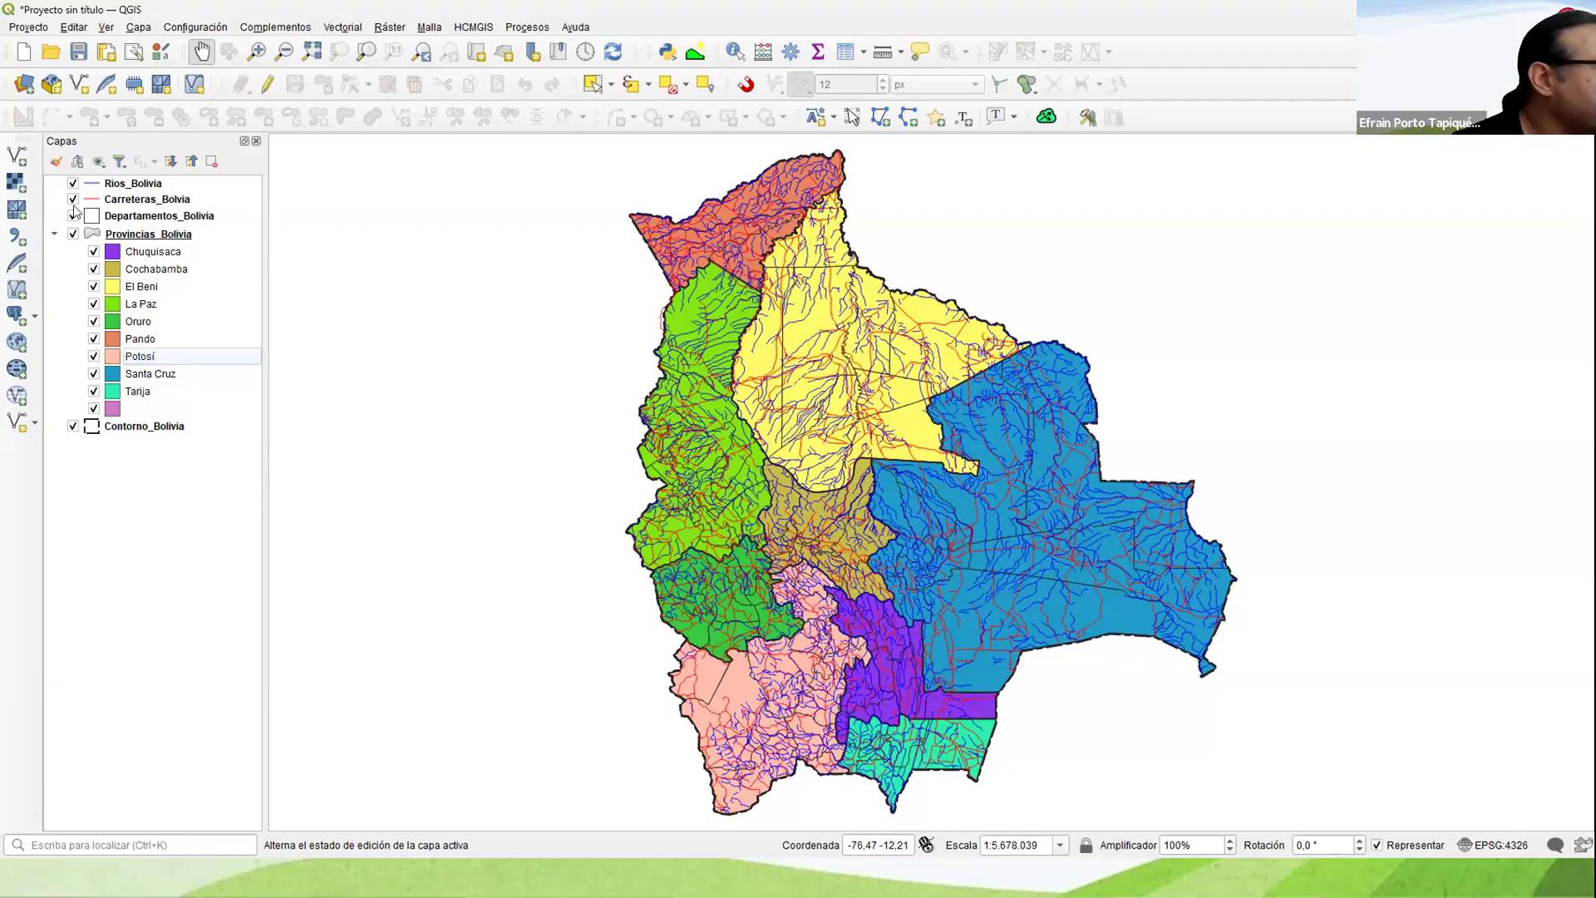
# Step: Collapse the categories of Provincias_Bolivia and turn on Etiquetas sencillas for the layer using the NAME_1 field
pyautogui.doubleClick(129, 239)
pyautogui.click(121, 239)
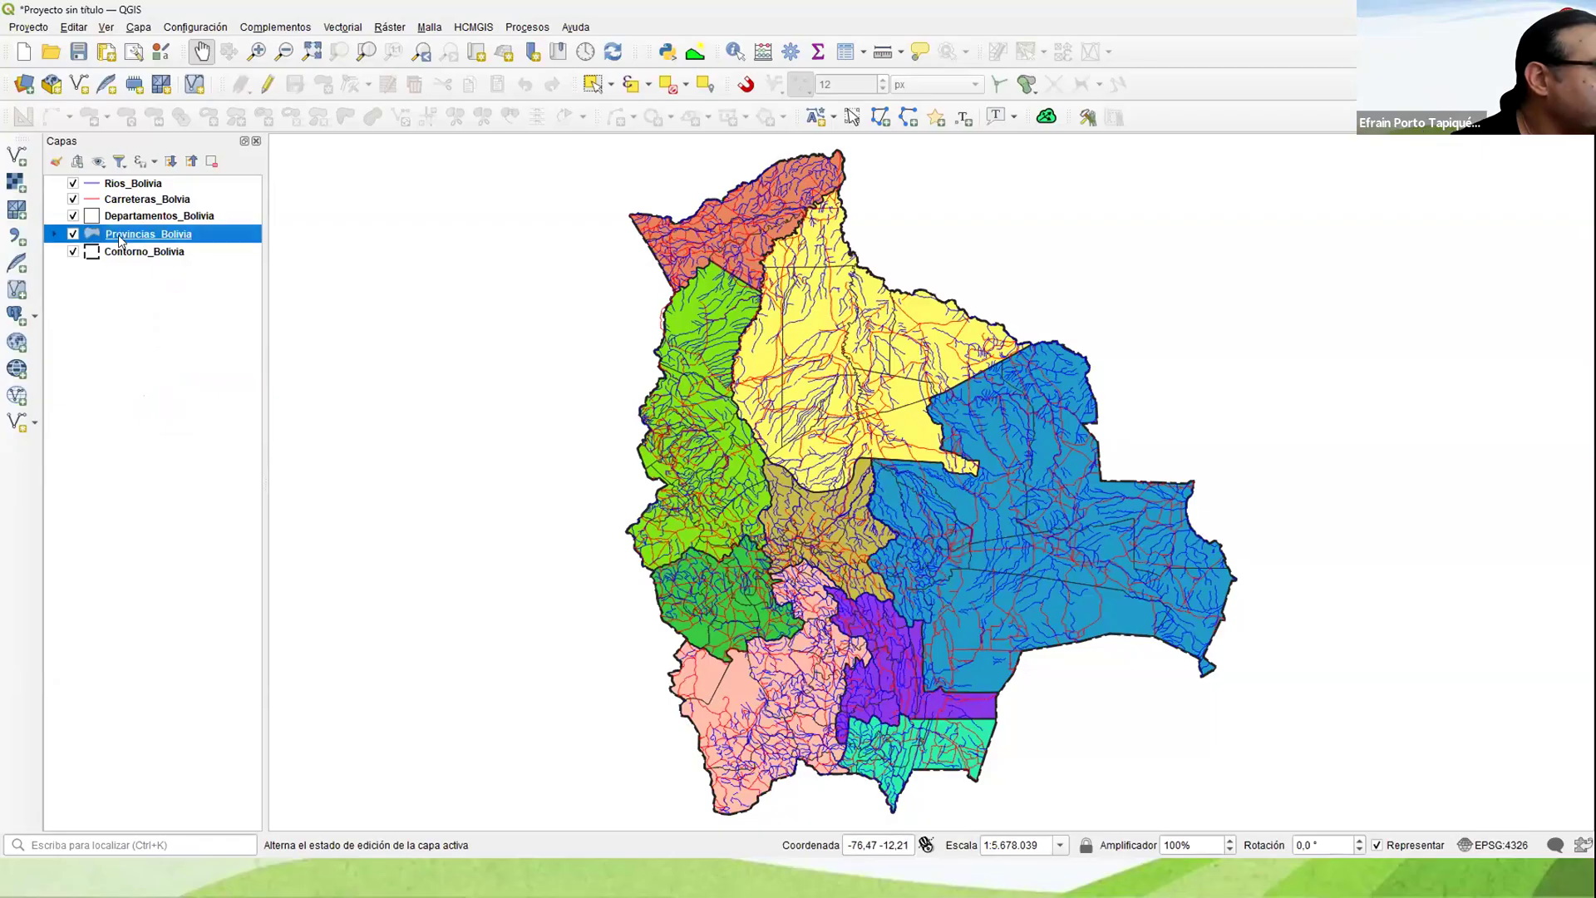
pyautogui.rightClick(121, 240)
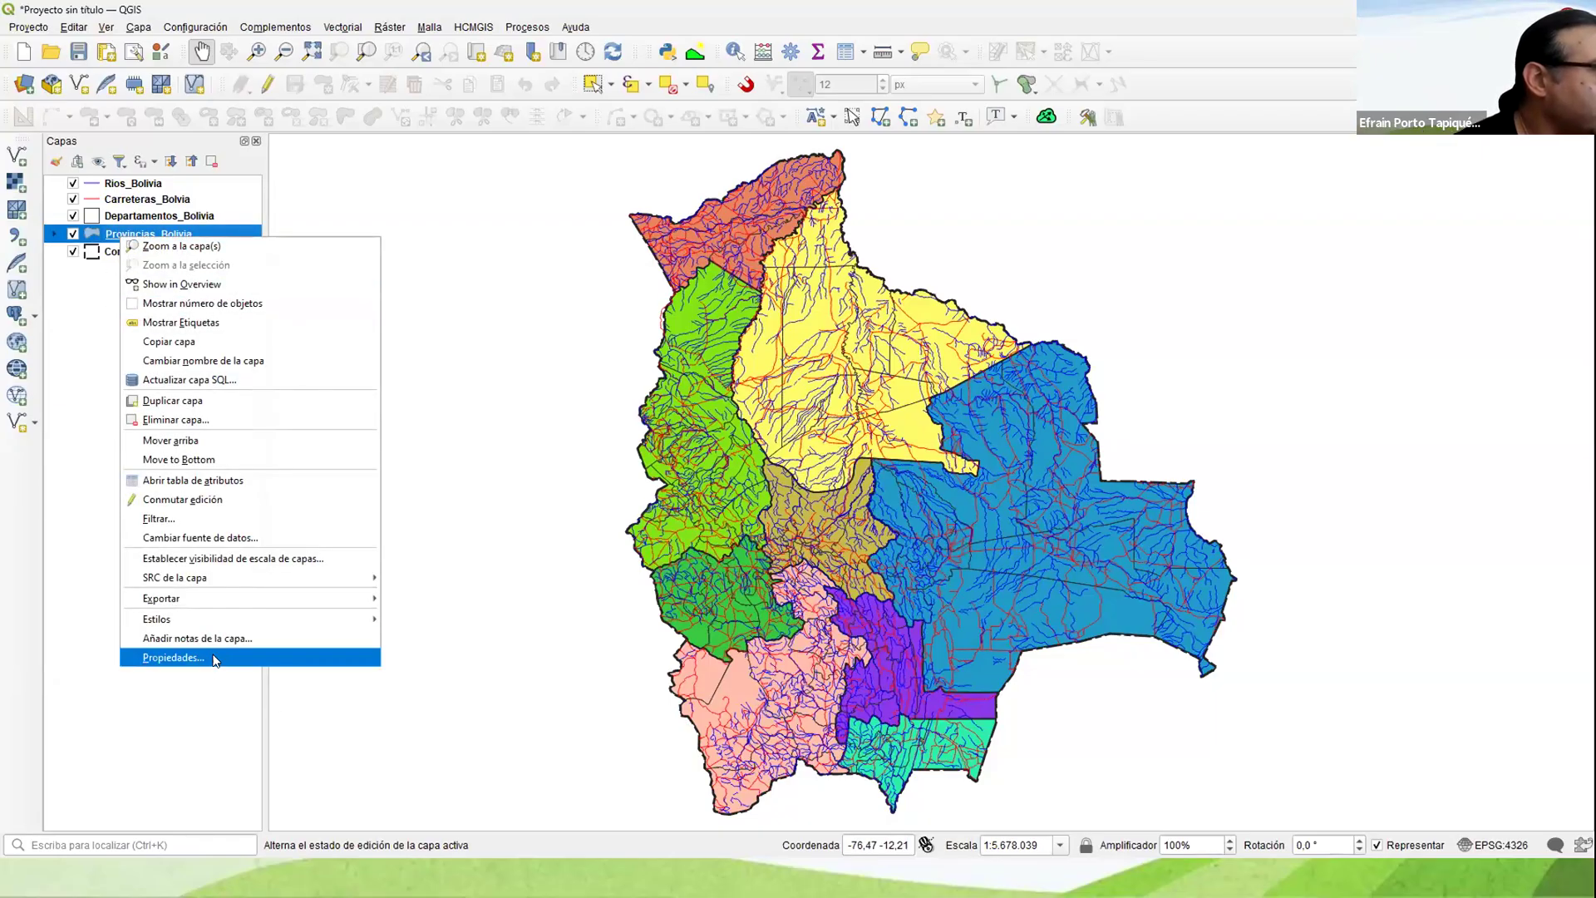
pyautogui.click(478, 433)
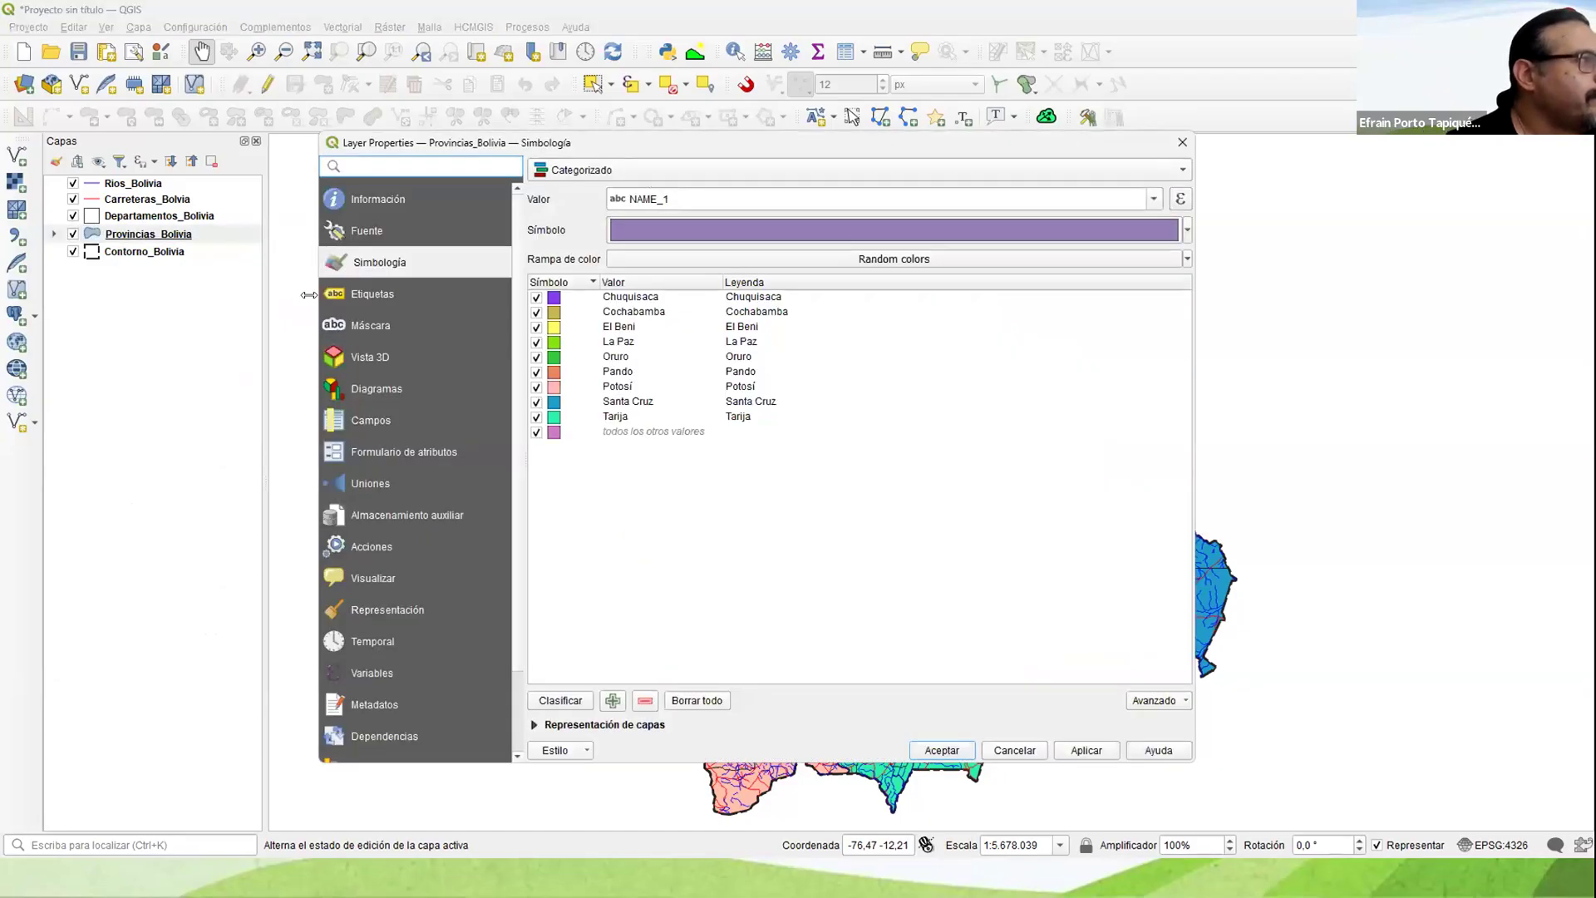
pyautogui.click(371, 301)
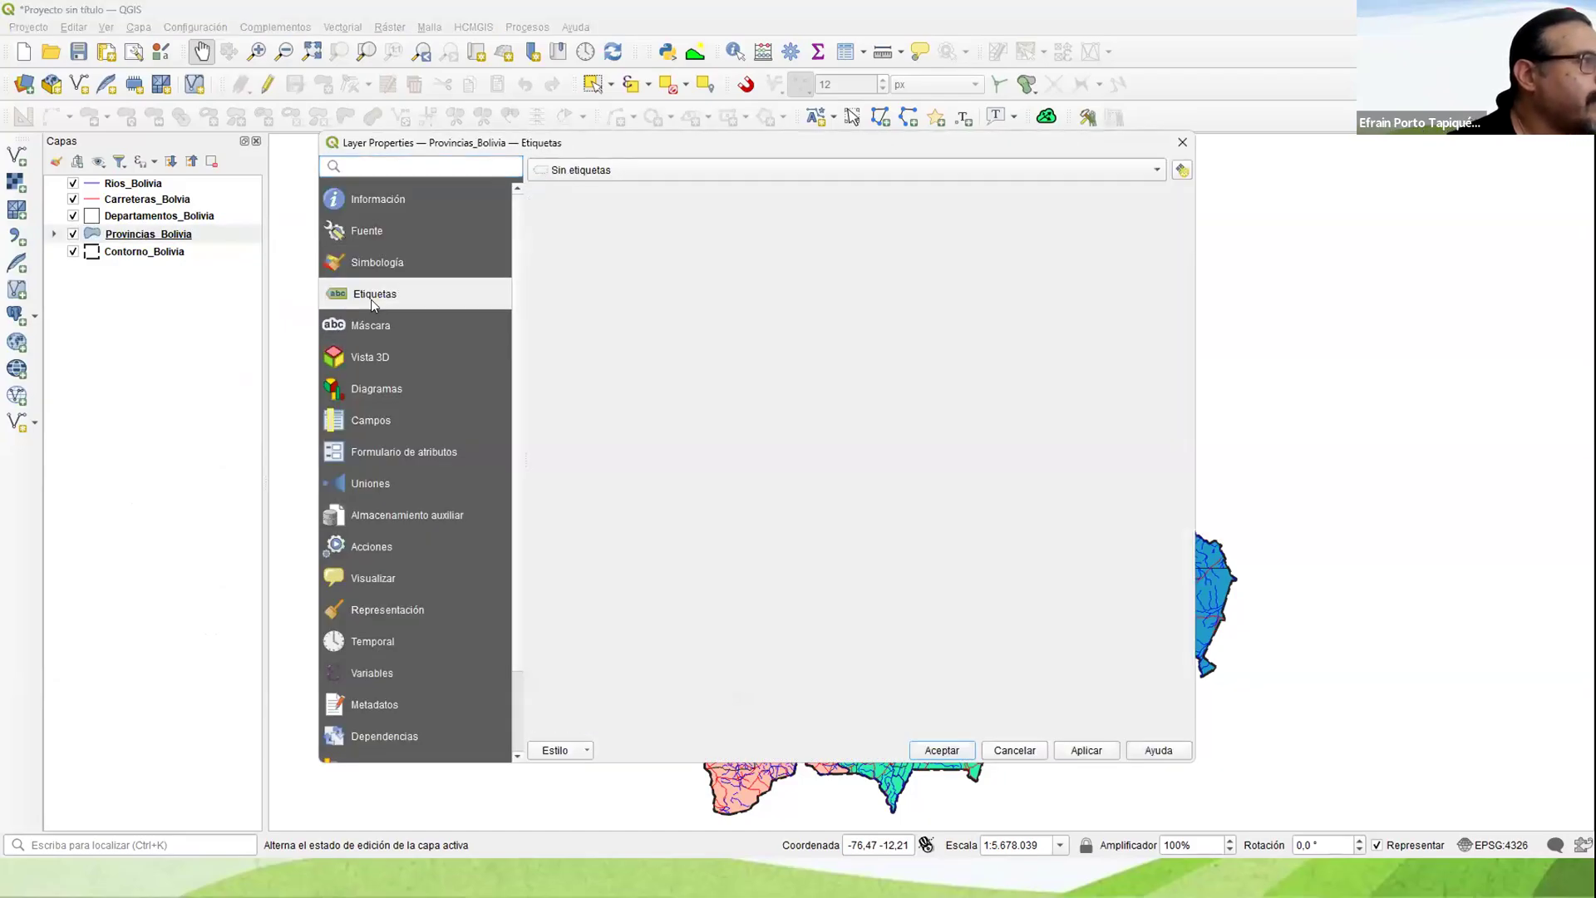
pyautogui.click(621, 172)
pyautogui.click(645, 186)
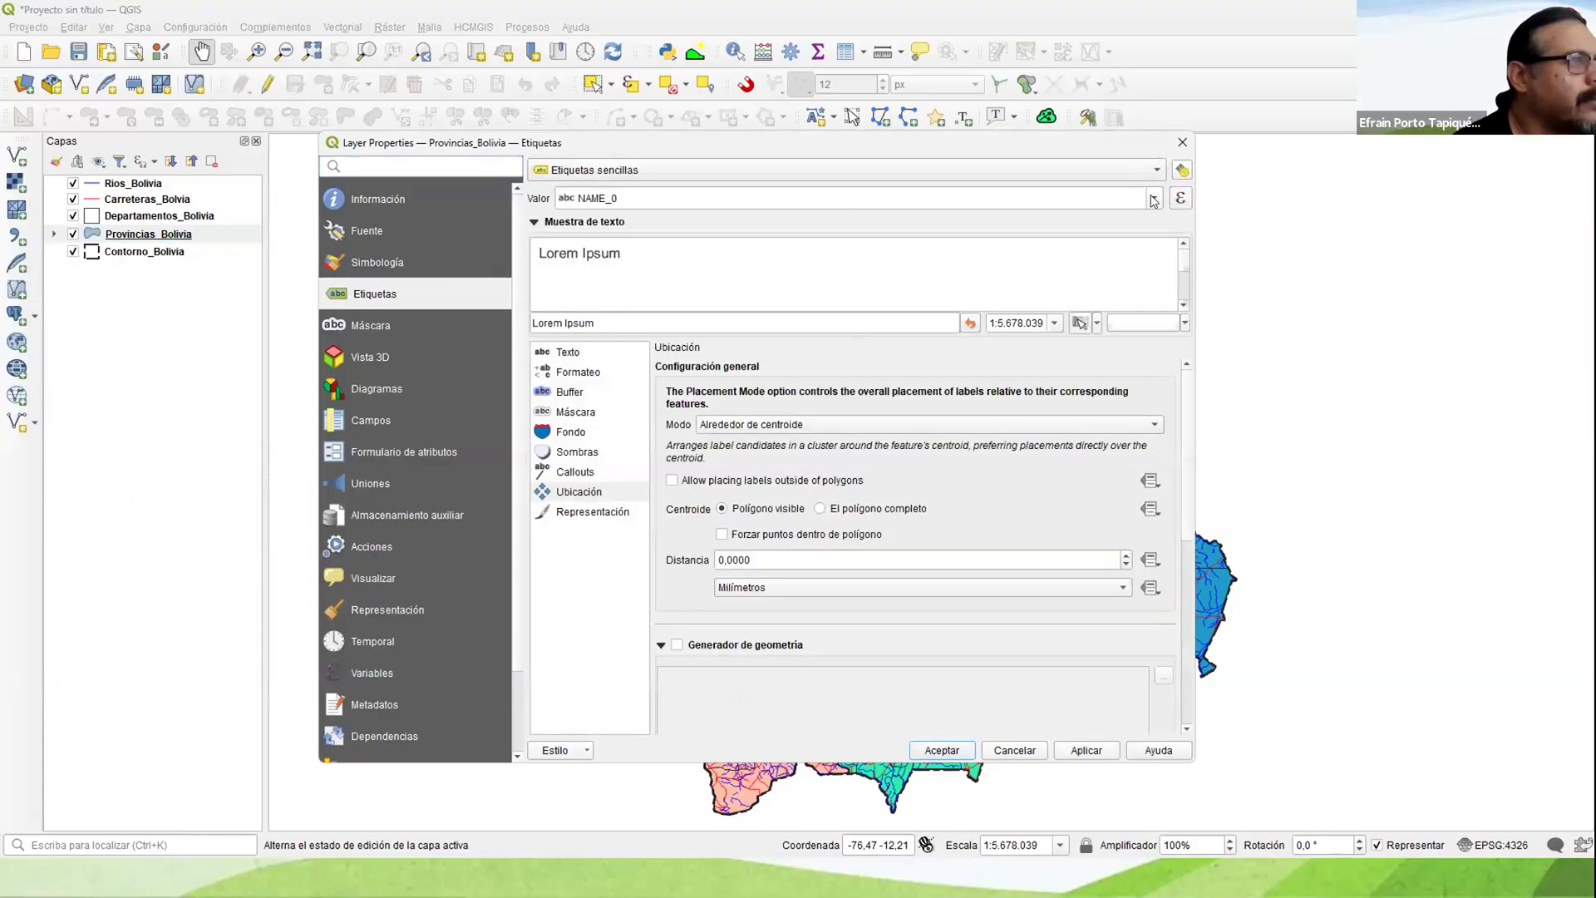
pyautogui.click(1153, 198)
pyautogui.click(598, 296)
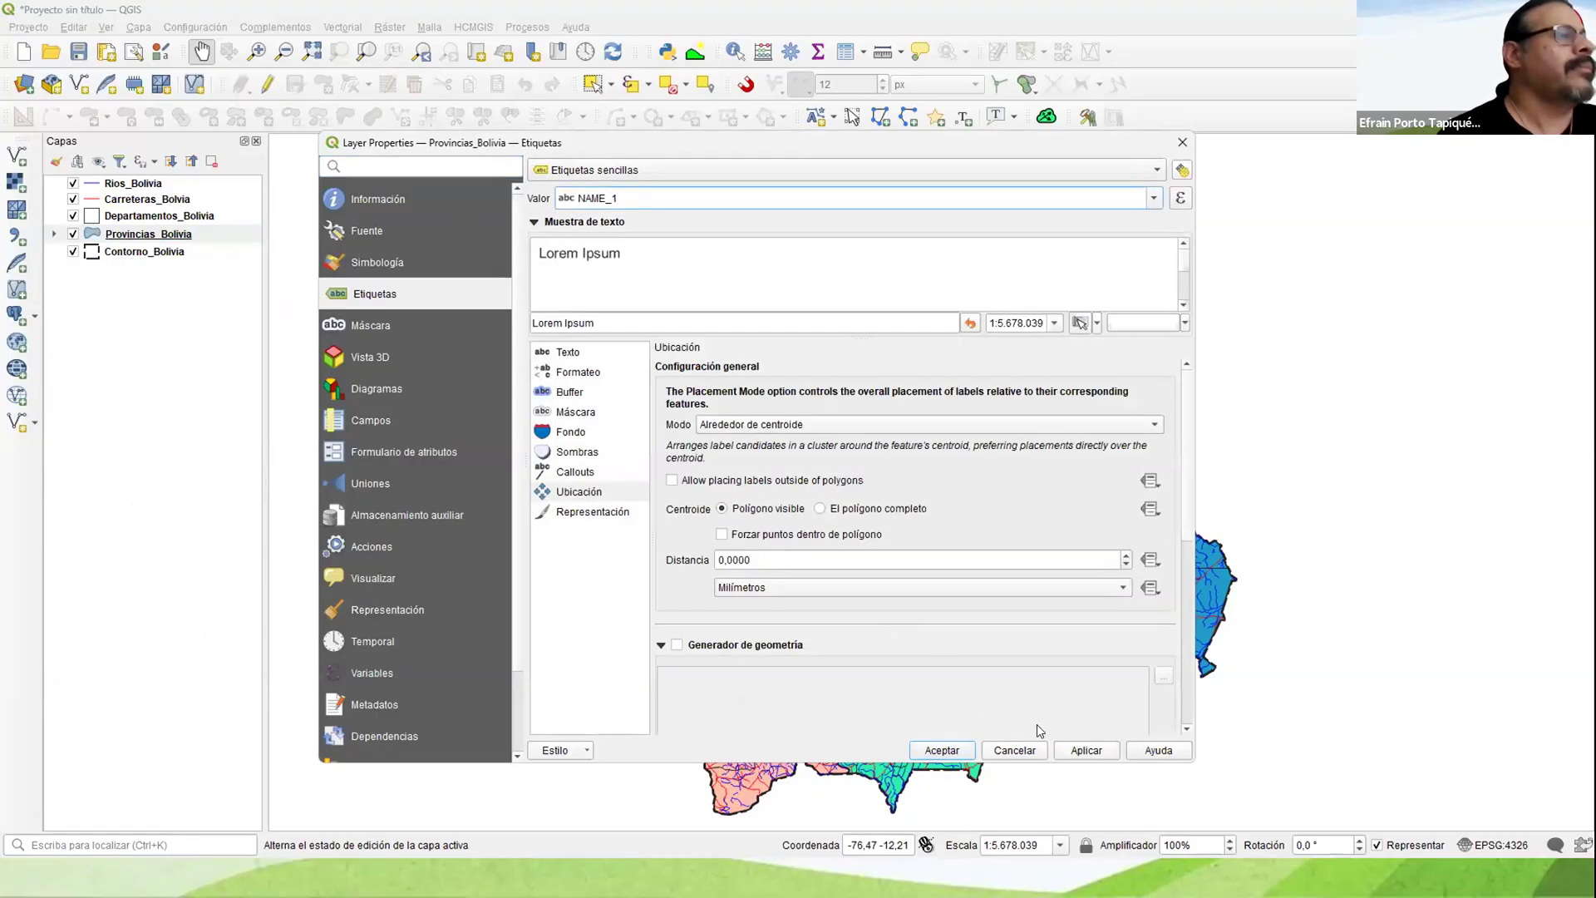
pyautogui.click(946, 746)
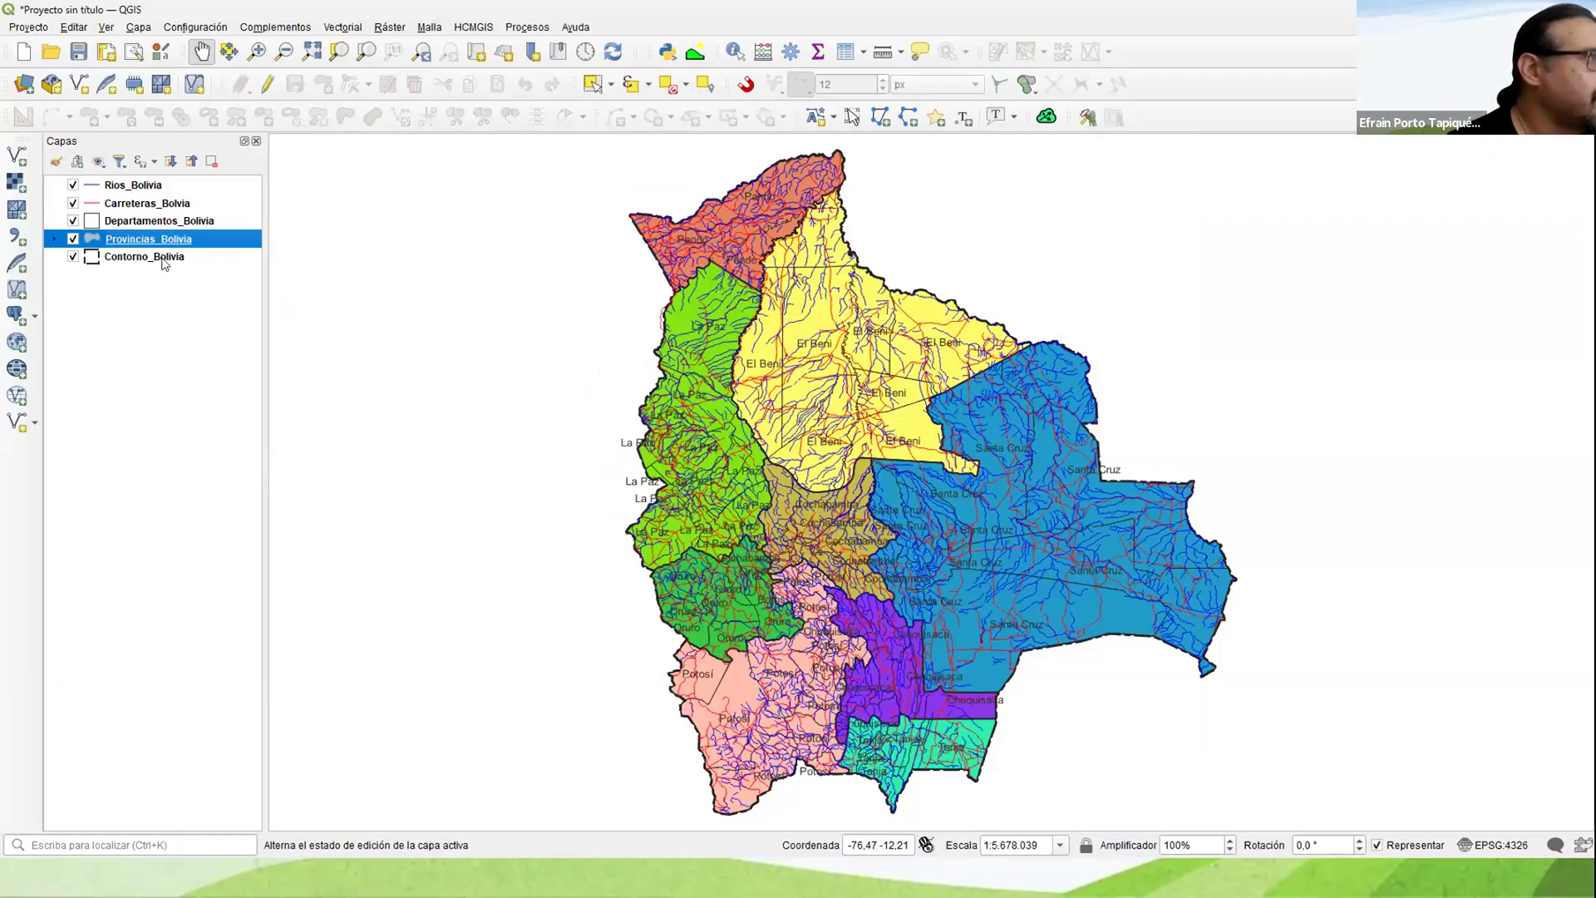
# Step: Set the label field of Provincias_Bolivia to NAME_2 in the layer properties
pyautogui.rightClick(138, 239)
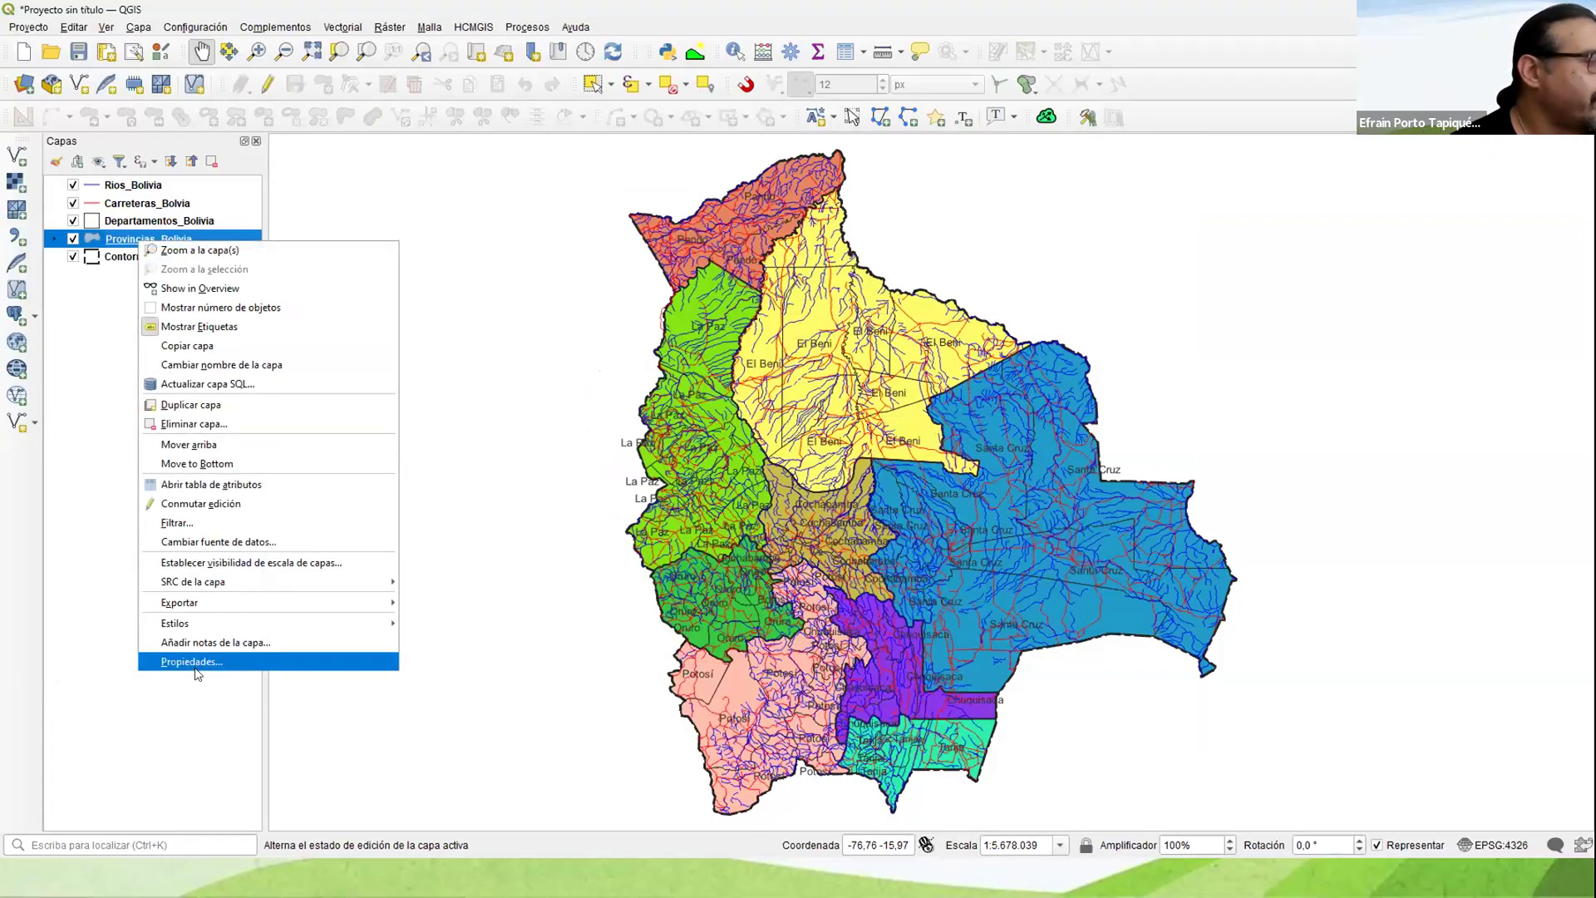
pyautogui.click(197, 665)
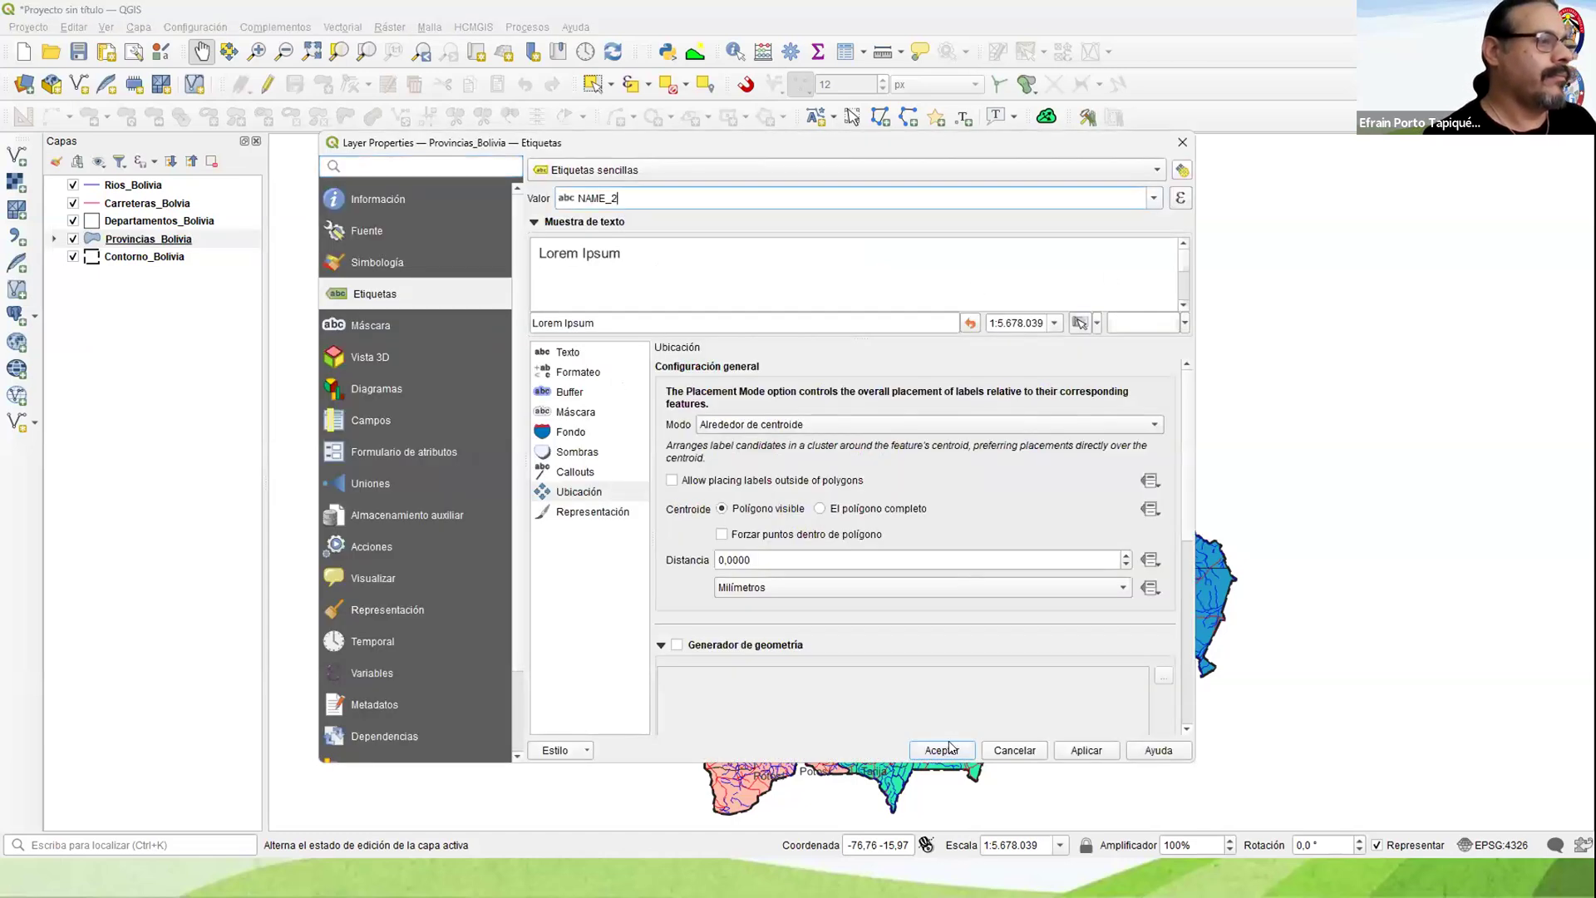
pyautogui.click(949, 748)
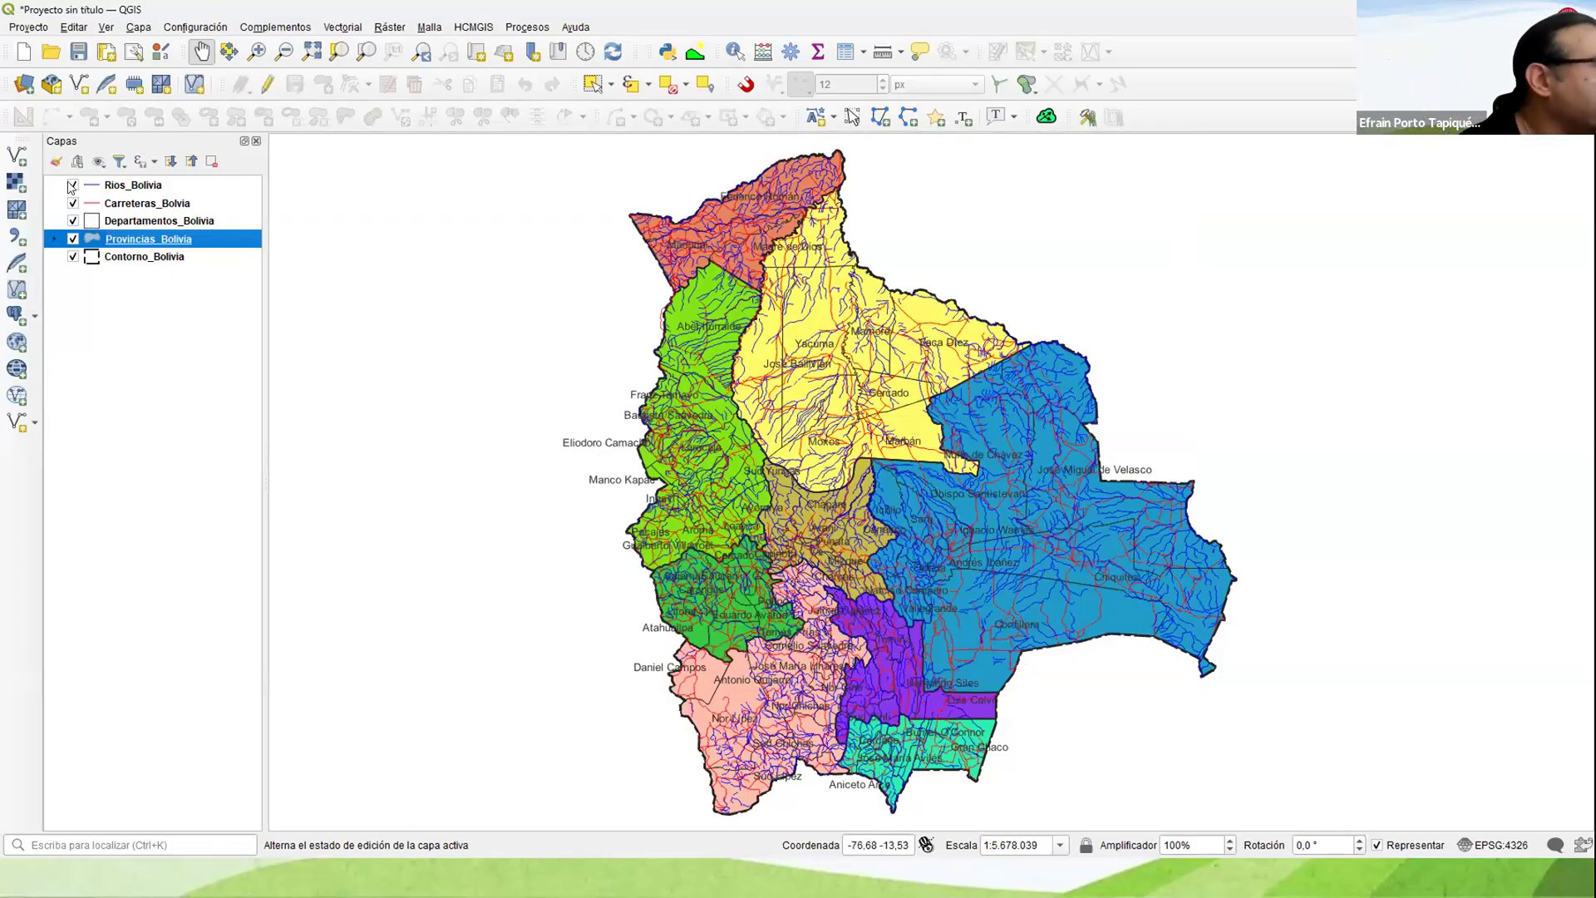
# Step: Hide Rios_Bolivia and Carreteras_Bolvia, and enable a text buffer on the Provincias_Bolivia labels
pyautogui.click(73, 184)
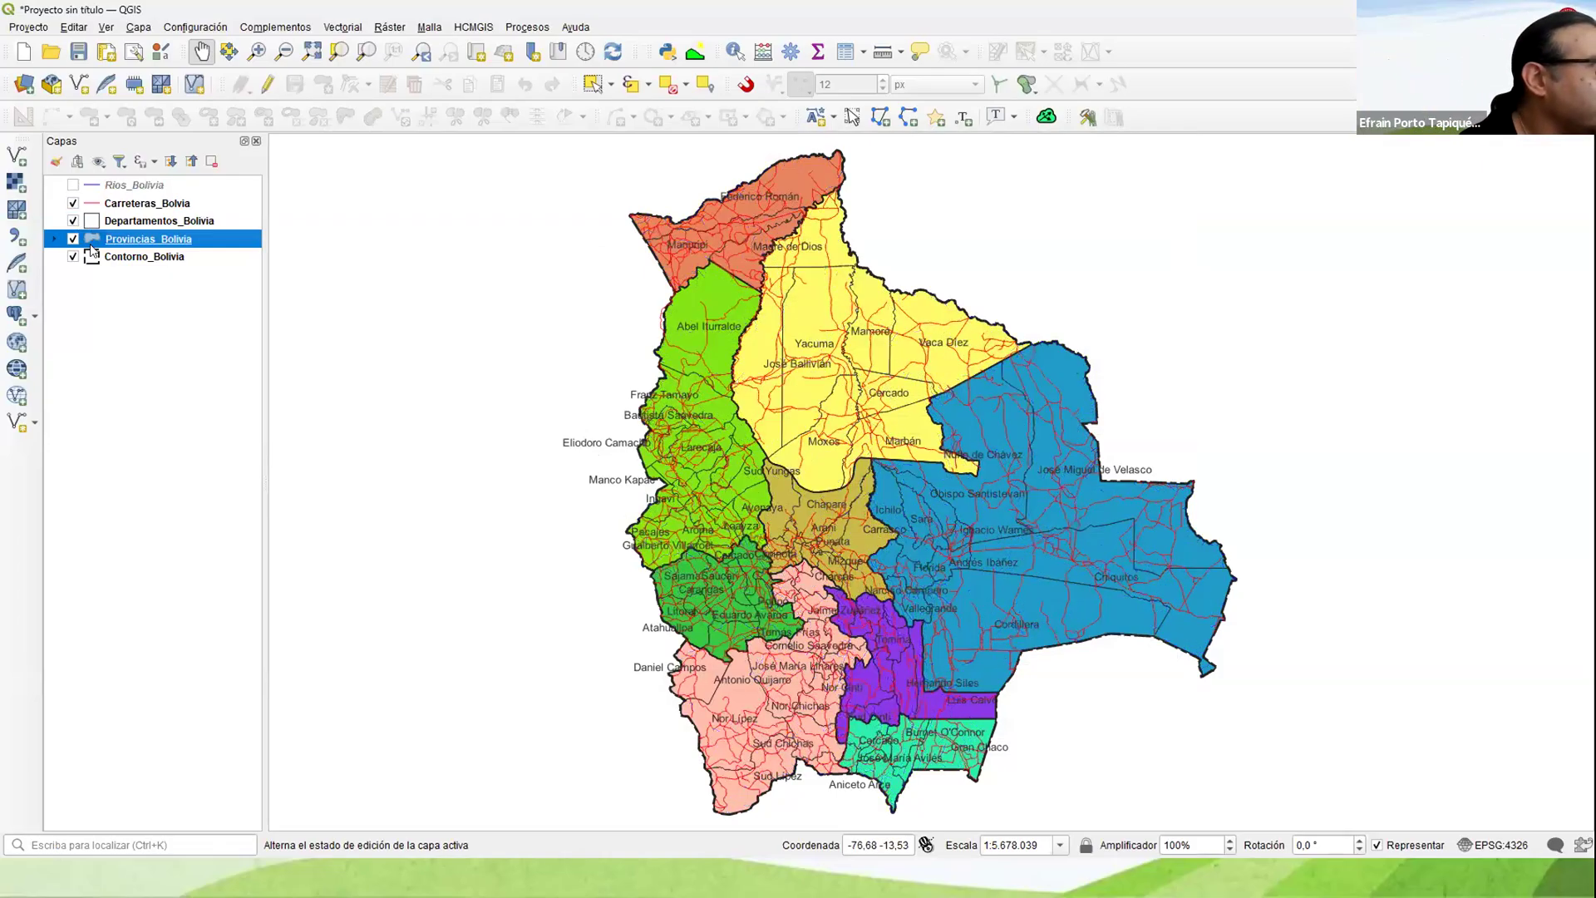
pyautogui.click(73, 203)
pyautogui.rightClick(135, 238)
pyautogui.click(778, 534)
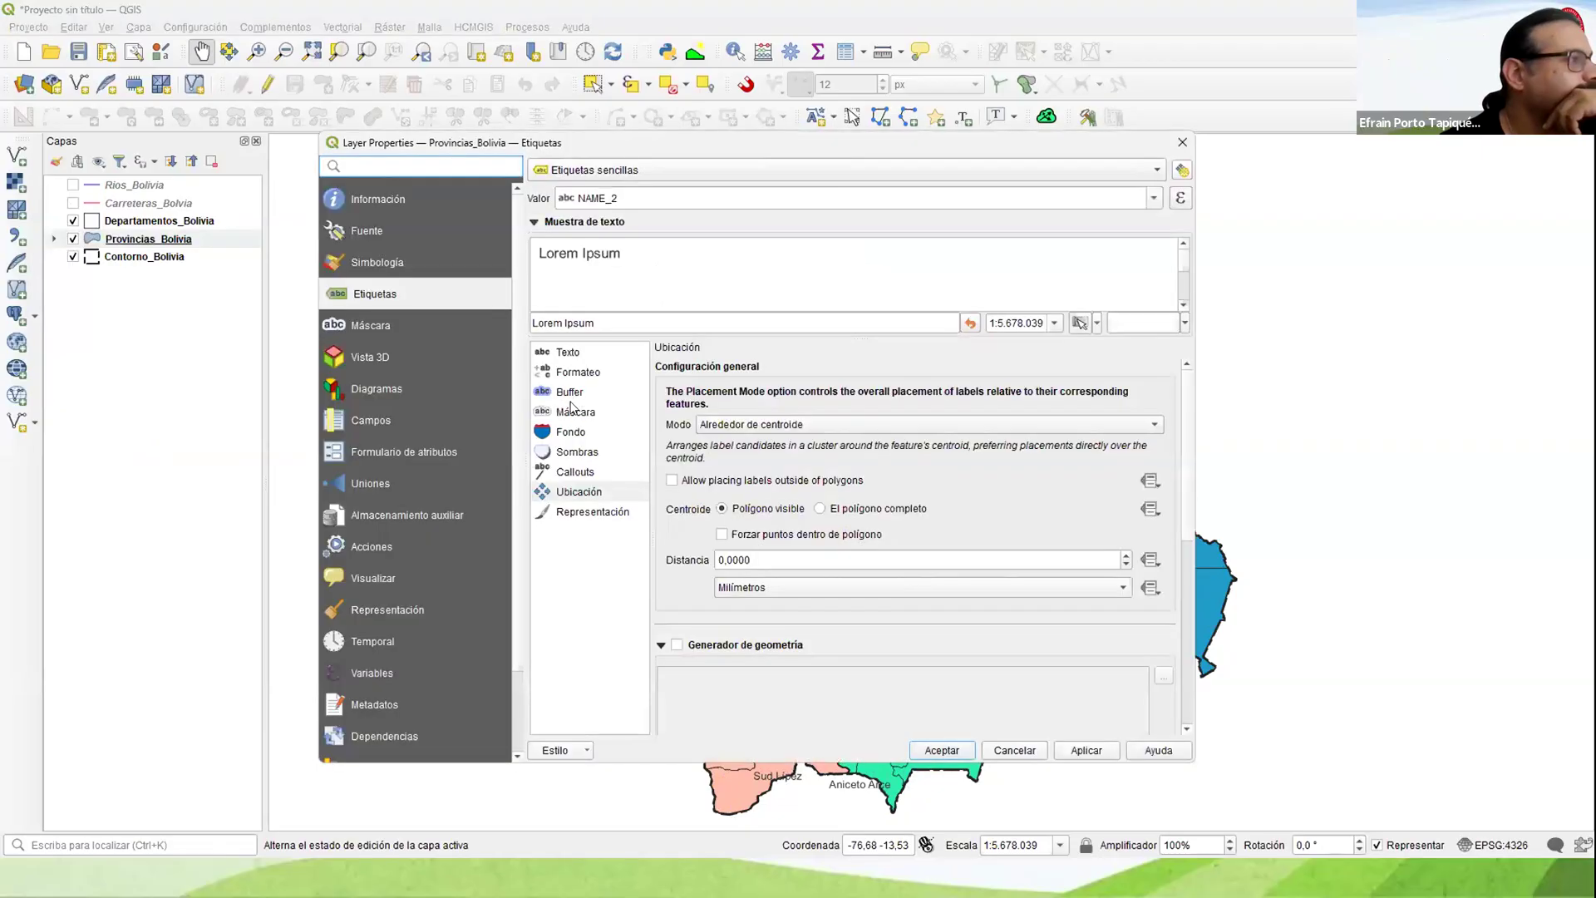
pyautogui.click(569, 391)
pyautogui.click(720, 370)
pyautogui.click(942, 750)
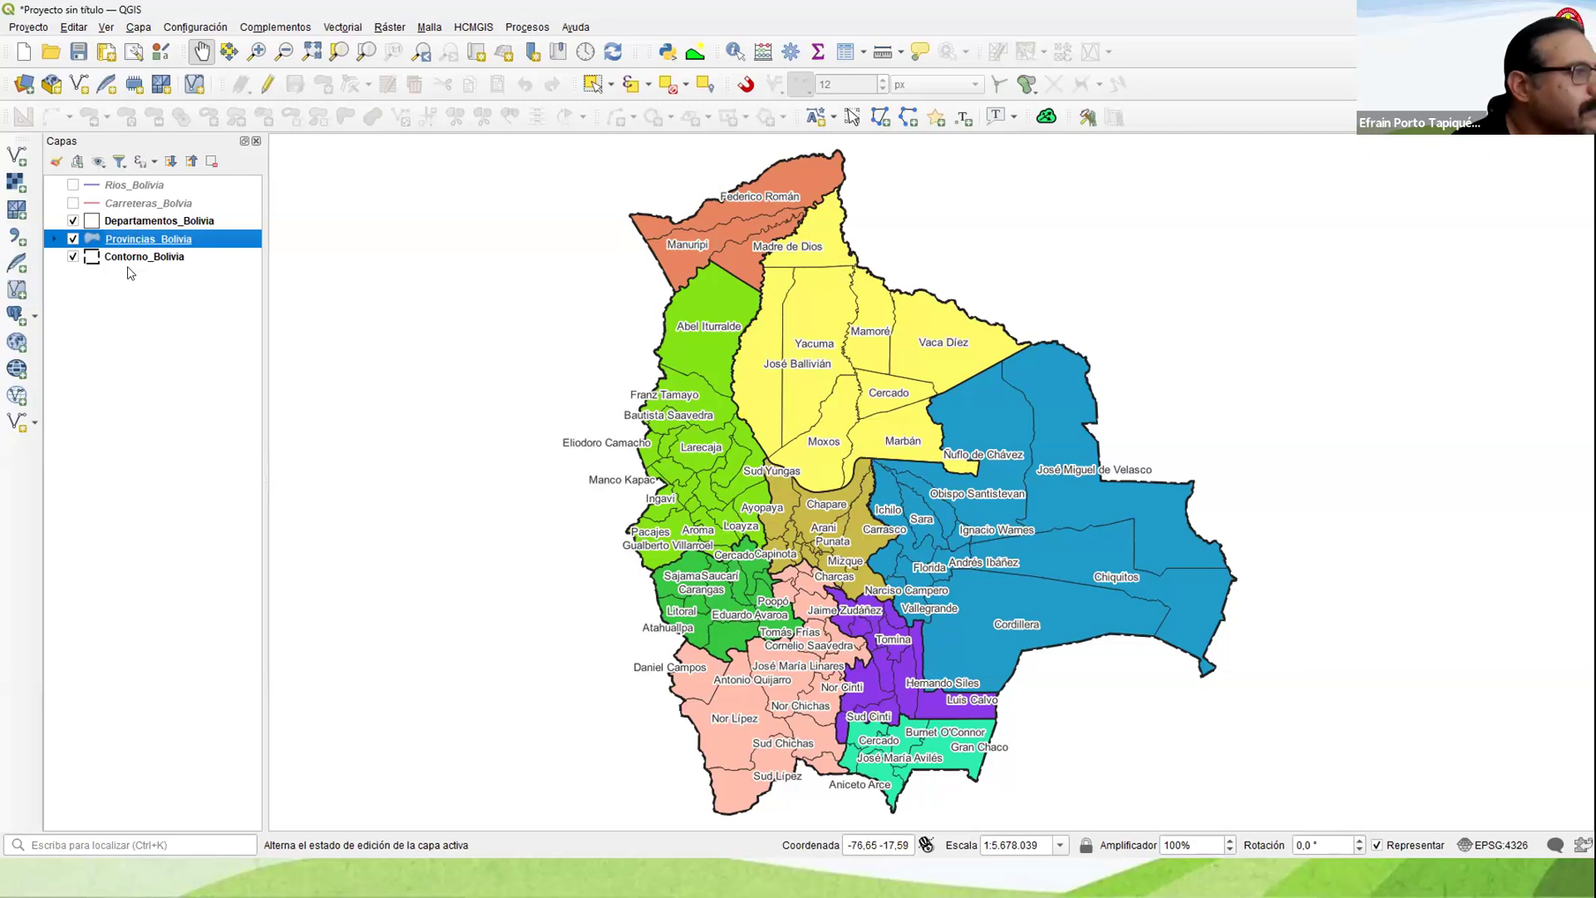
# Step: Turn on Etiquetas sencillas for Departamentos_Bolivia and apply them with a text buffer enabled
pyautogui.rightClick(115, 225)
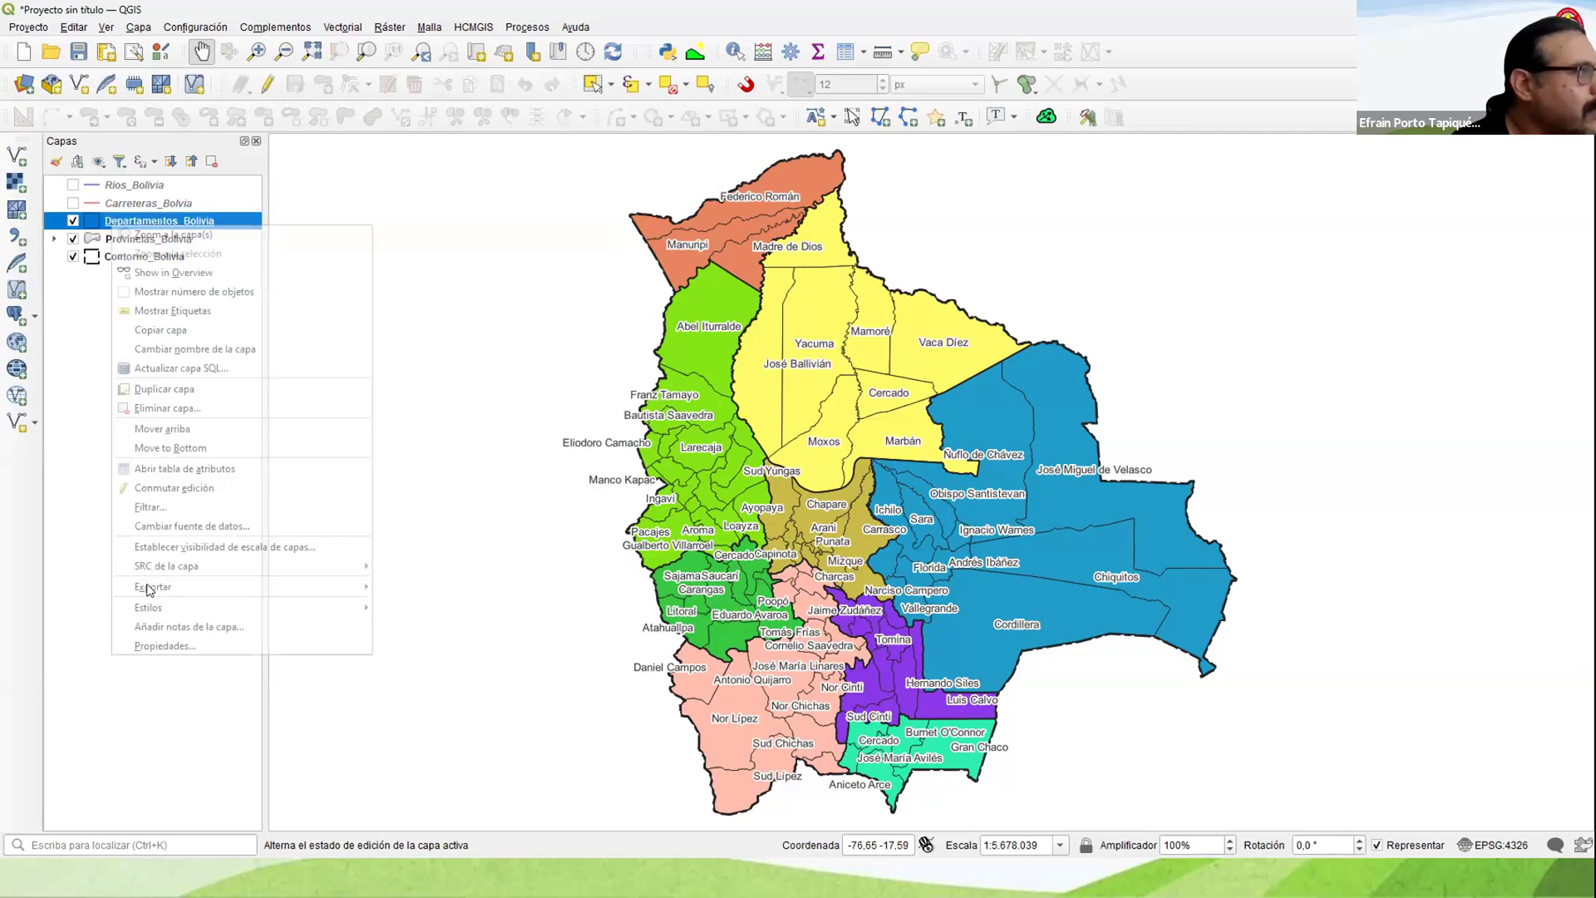
pyautogui.click(247, 645)
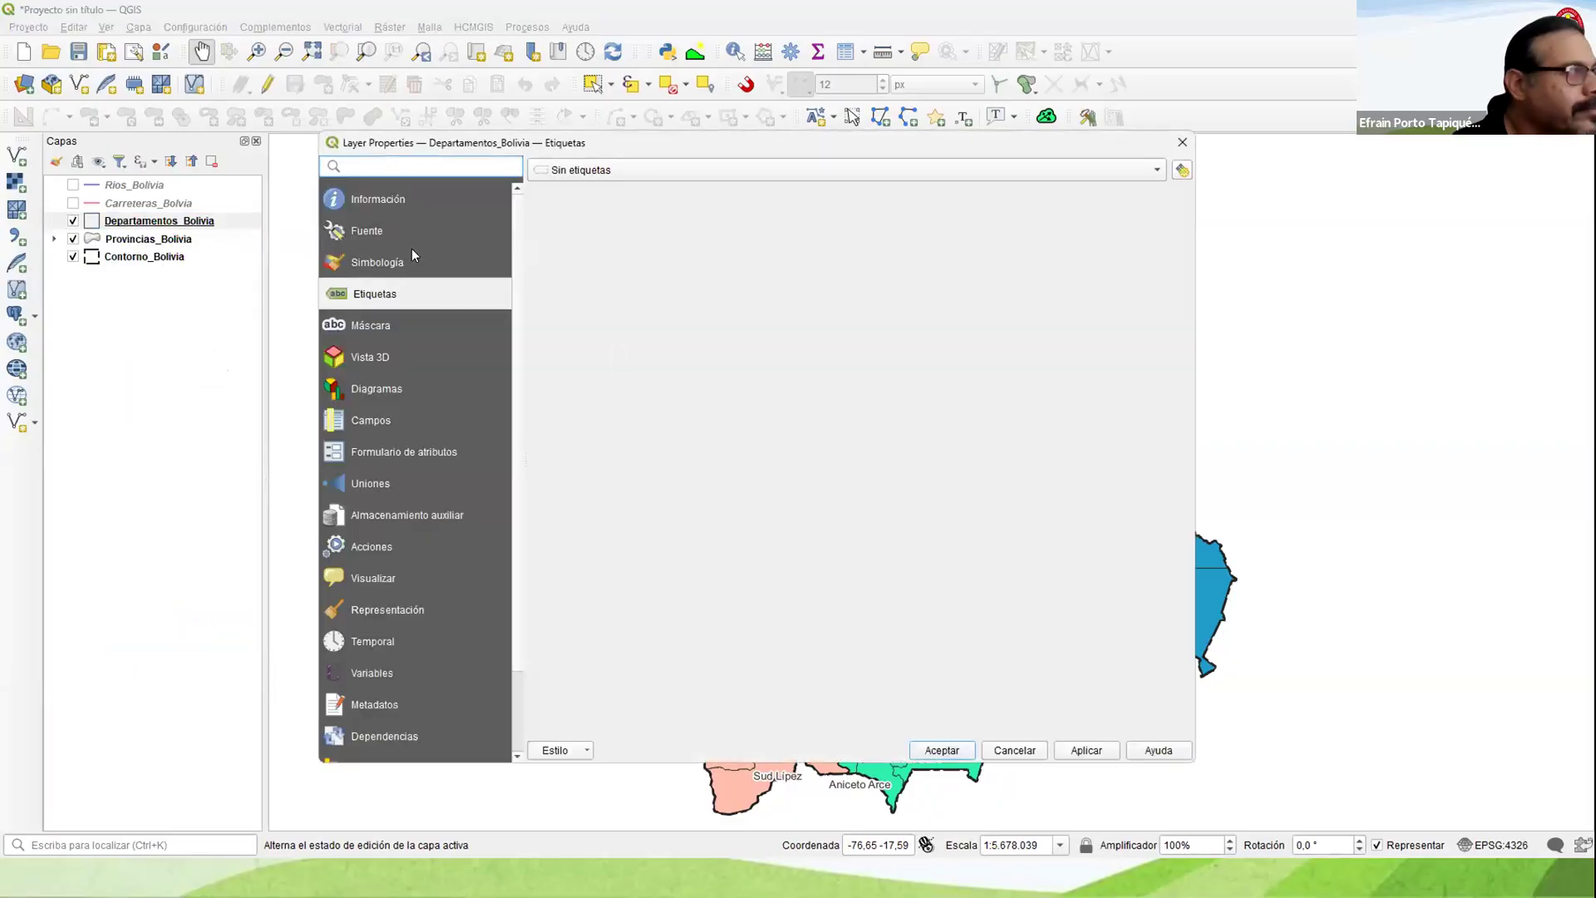
pyautogui.click(407, 256)
pyautogui.click(361, 294)
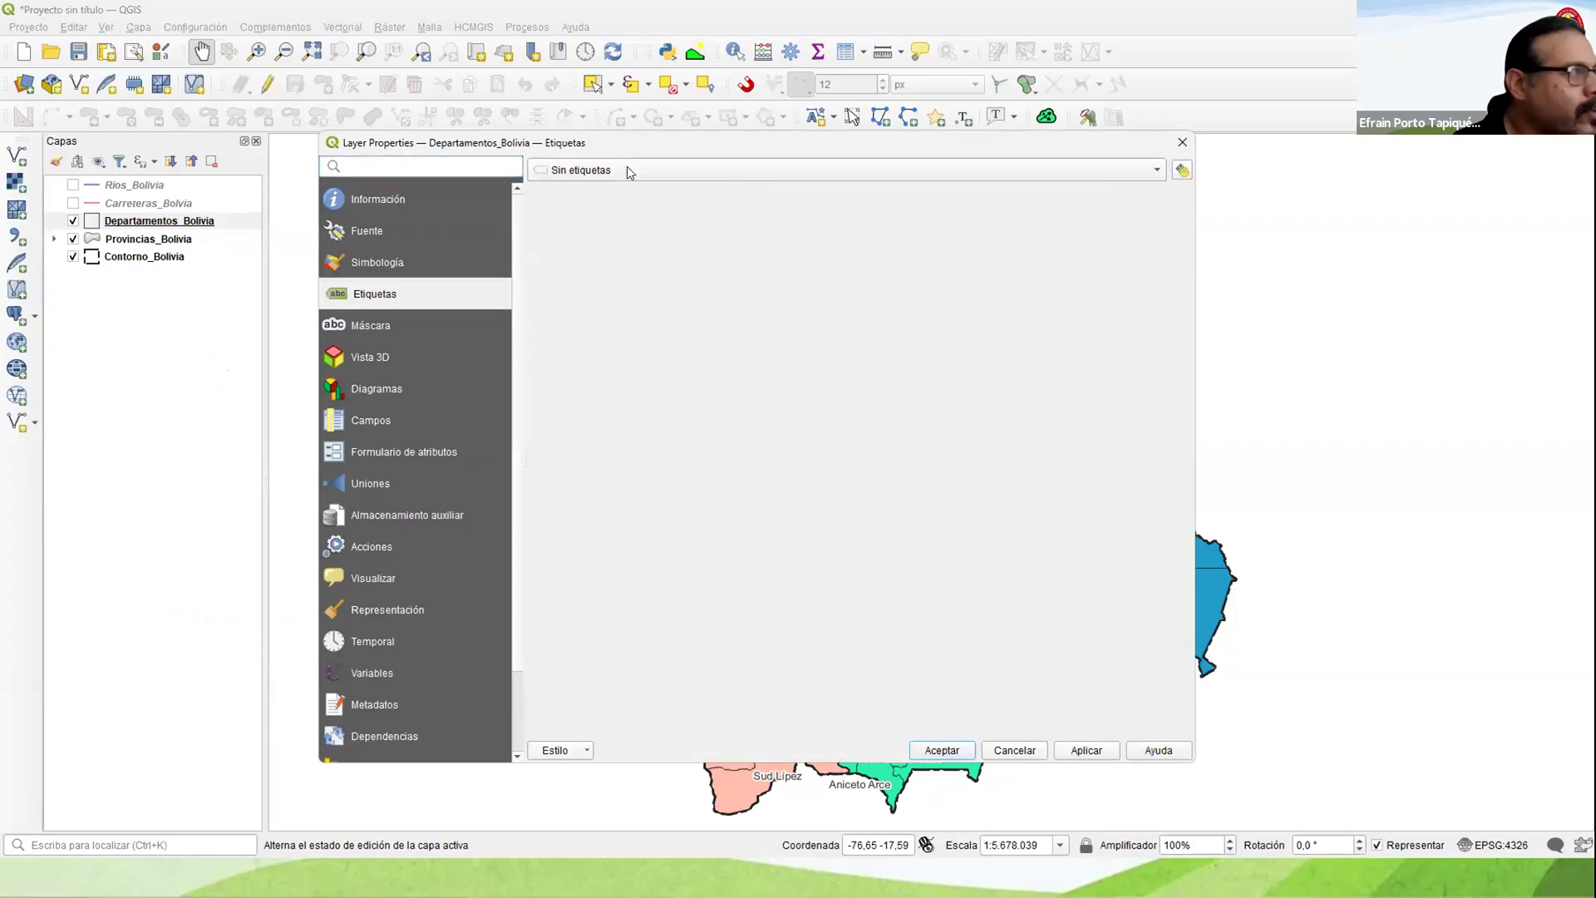
pyautogui.click(628, 168)
pyautogui.click(633, 188)
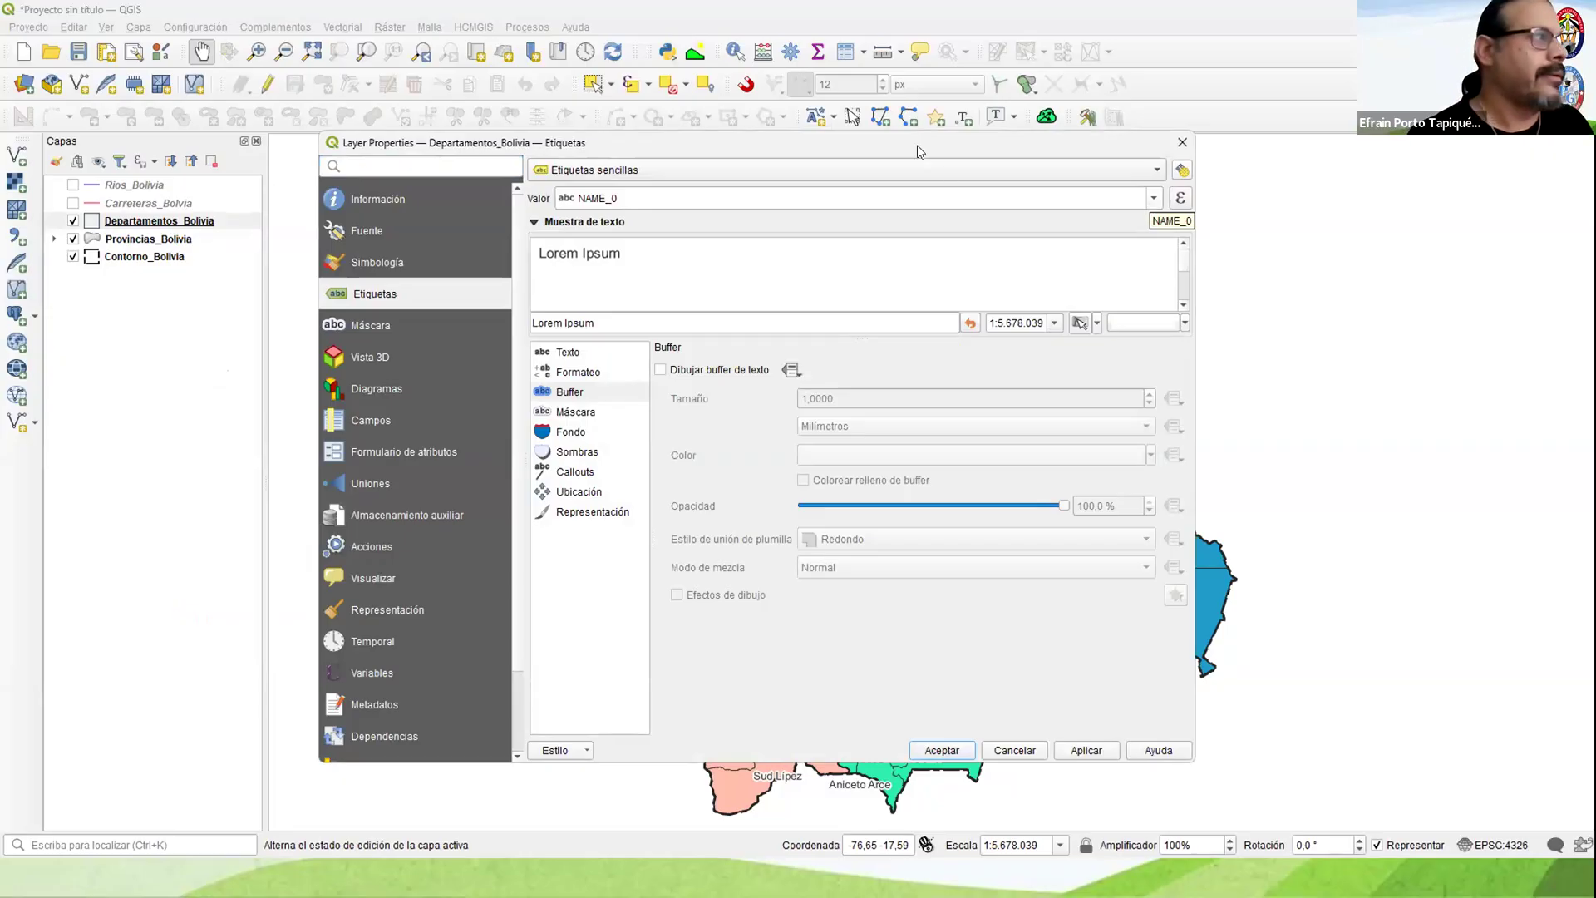
pyautogui.click(673, 374)
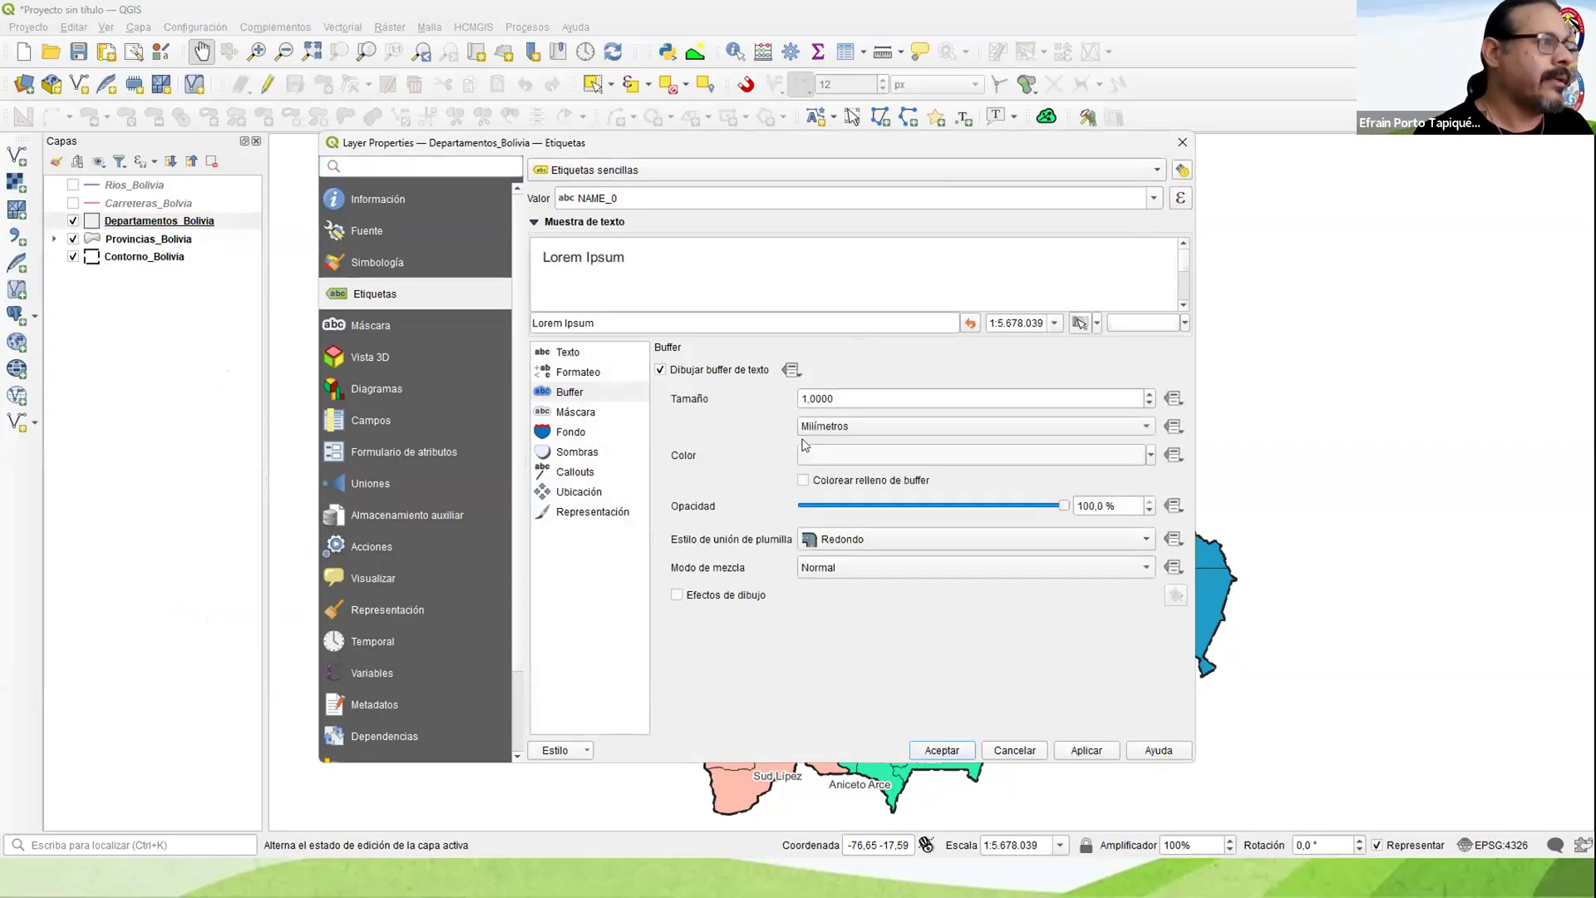
pyautogui.click(1083, 750)
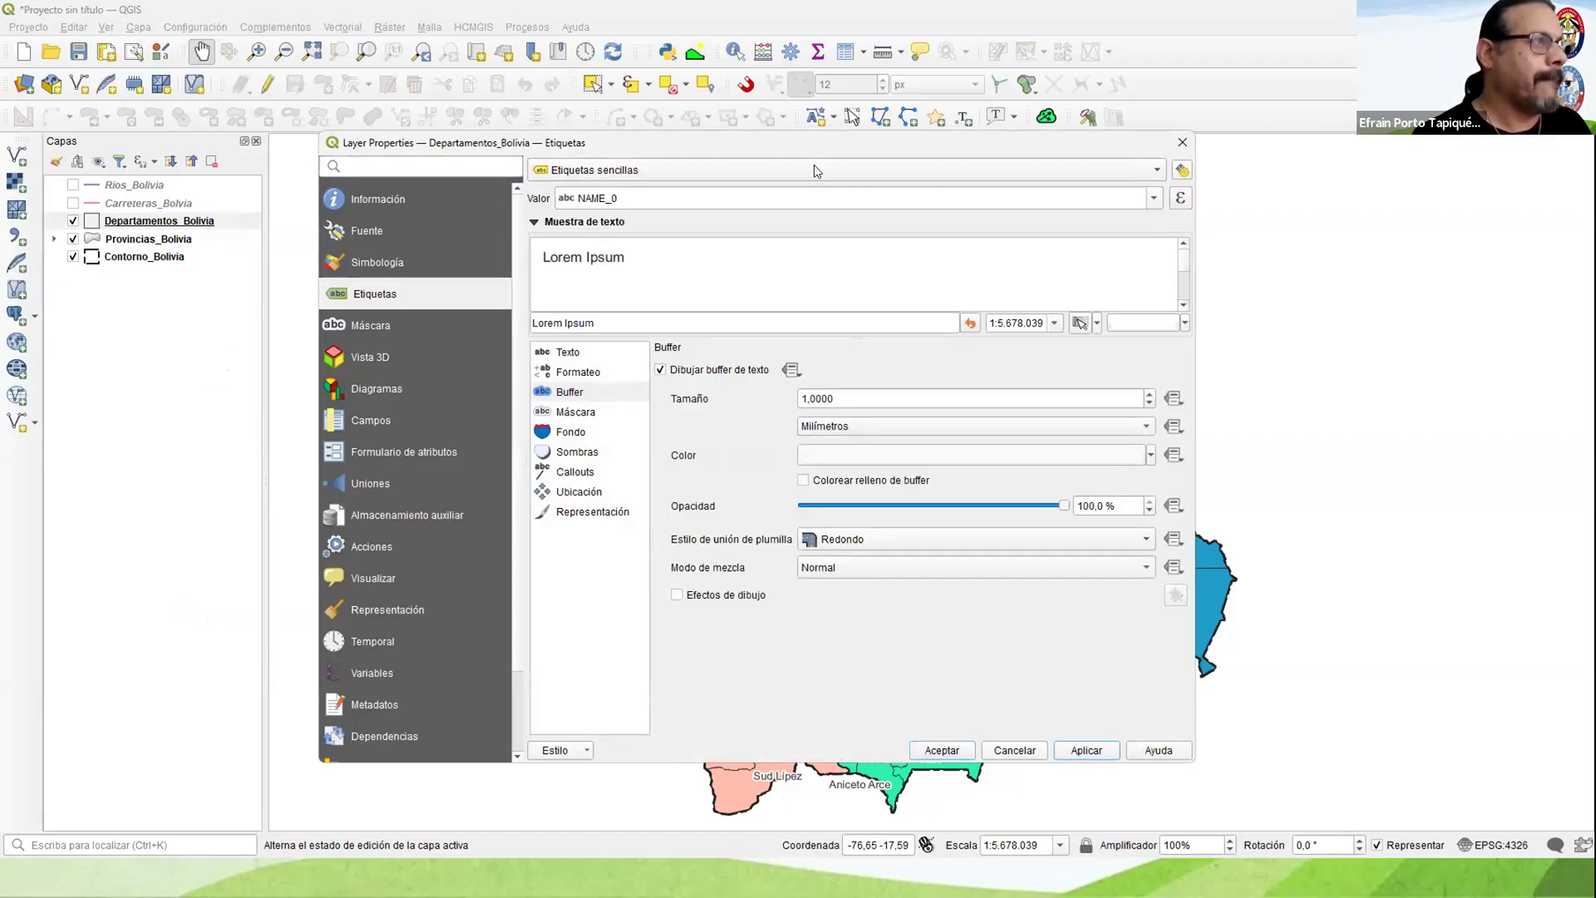
# Step: Set the label field of Departamentos_Bolivia to ID_1 and apply it
pyautogui.click(823, 169)
pyautogui.click(523, 149)
pyautogui.click(632, 171)
pyautogui.click(867, 351)
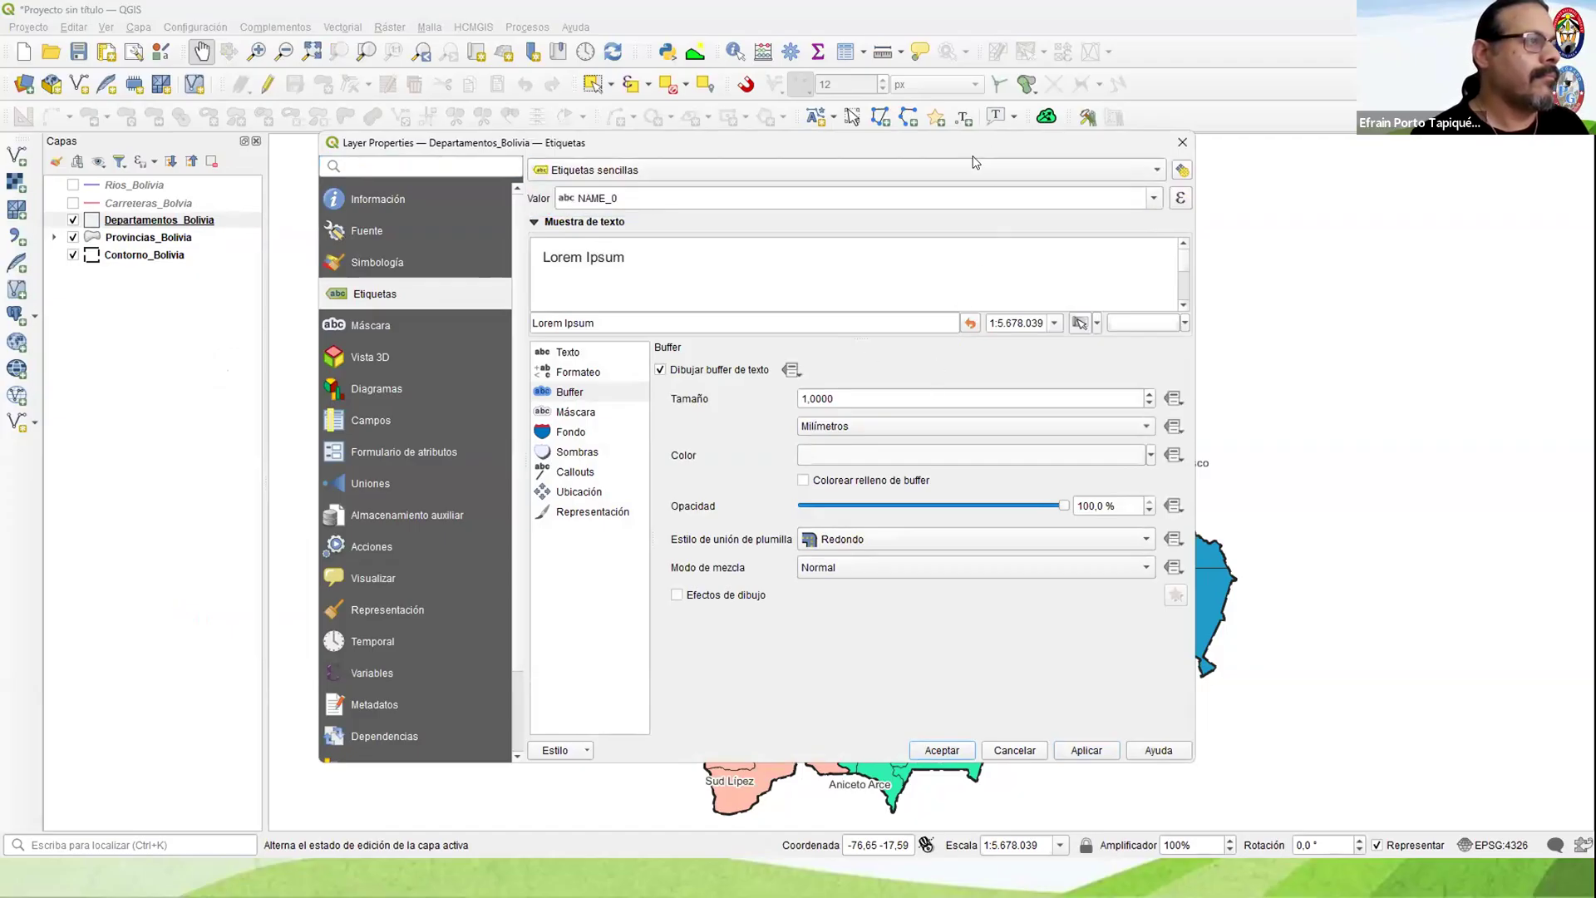
pyautogui.moveTo(948, 143); pyautogui.dragTo(926, 155)
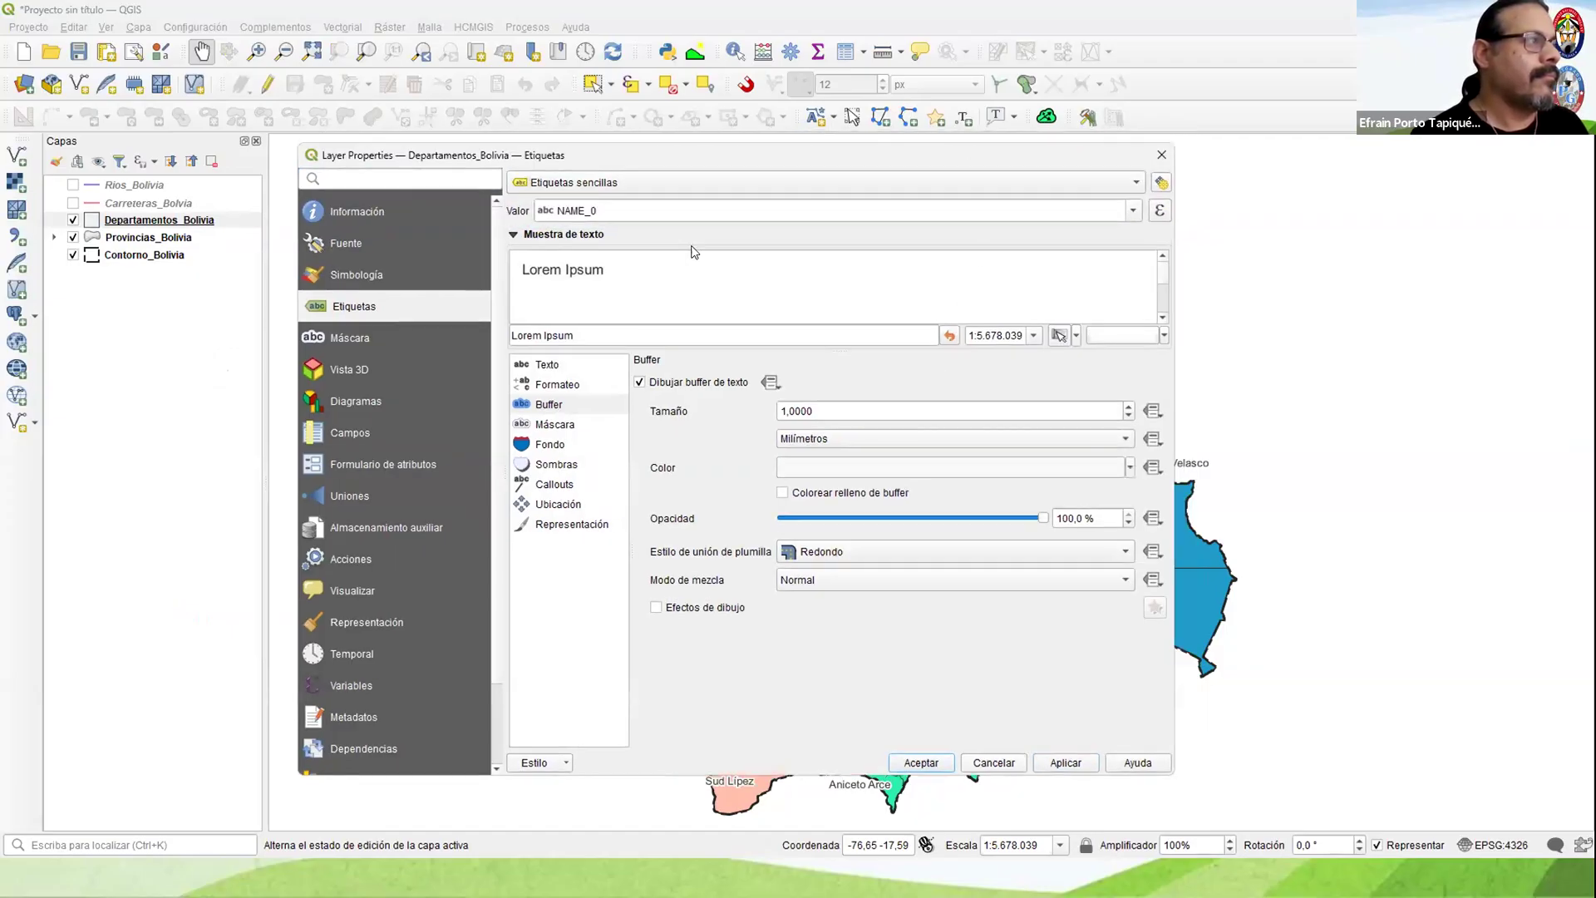
pyautogui.click(1033, 212)
pyautogui.click(574, 315)
pyautogui.click(1068, 763)
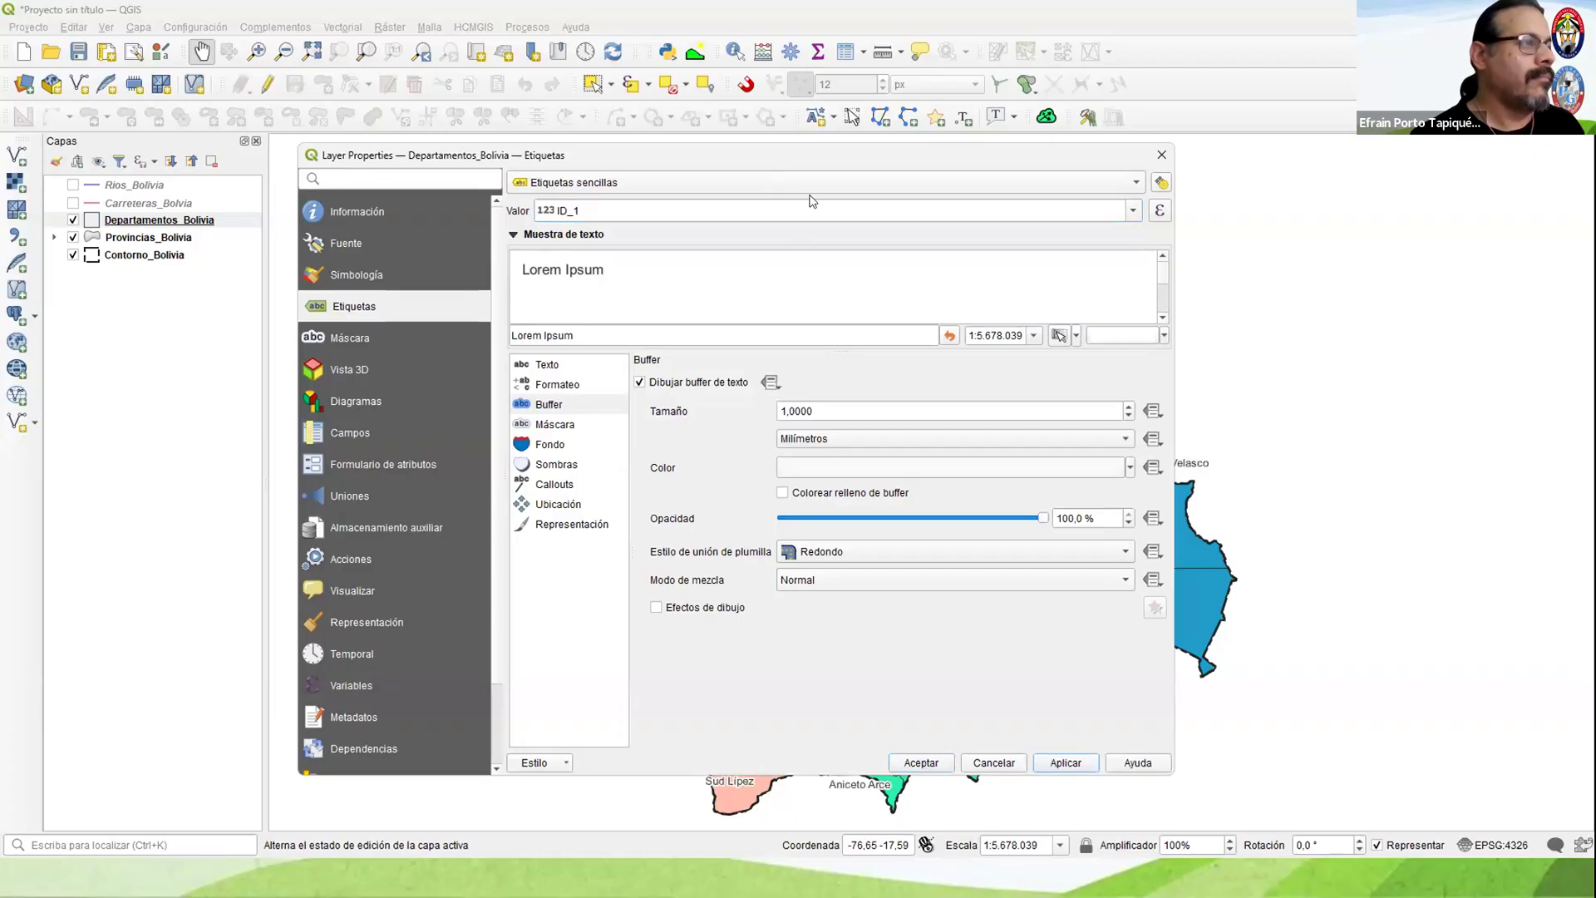
# Step: Set the Departamentos_Bolivia label field to NAME_1, then check the department labels by temporarily hiding Provincias_Bolivia
pyautogui.moveTo(783, 159); pyautogui.dragTo(810, 195)
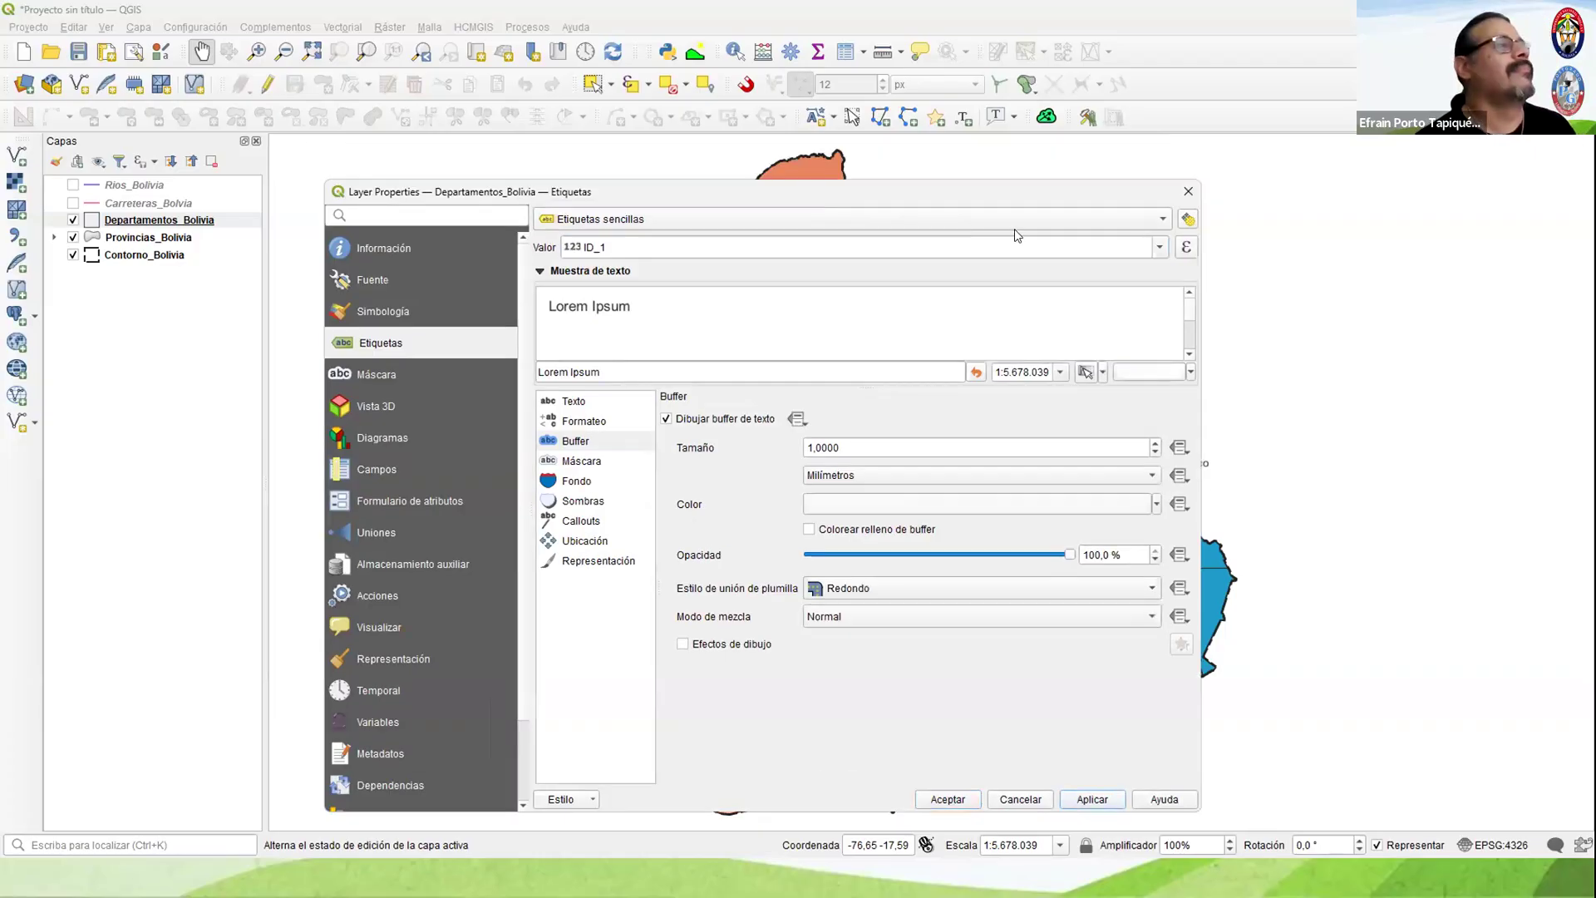
pyautogui.click(1096, 253)
pyautogui.click(632, 369)
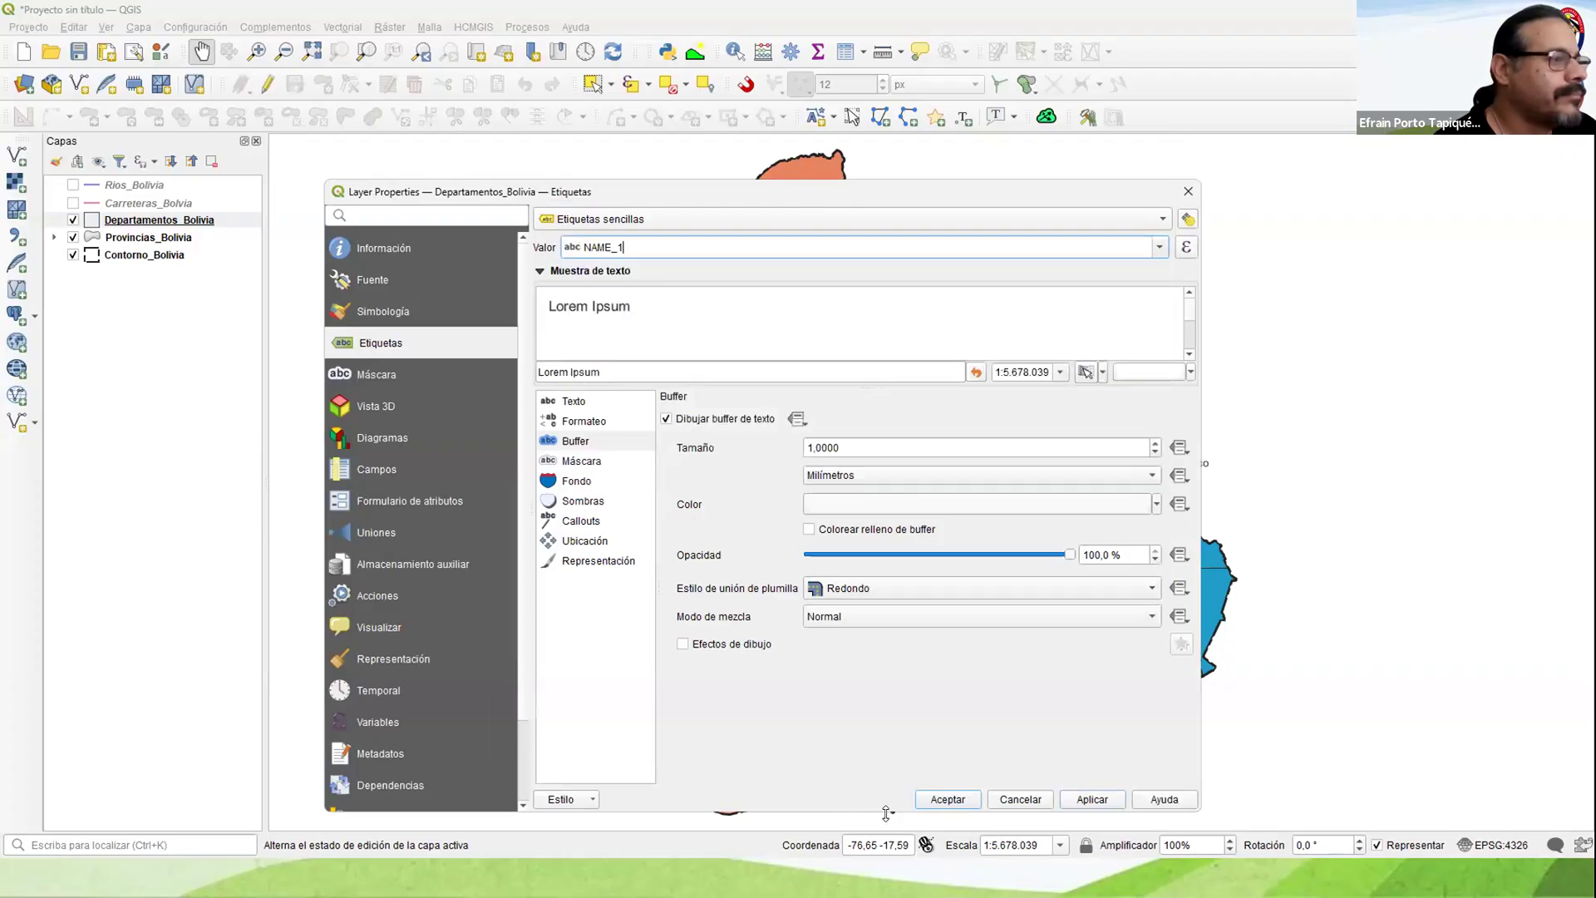
pyautogui.click(947, 799)
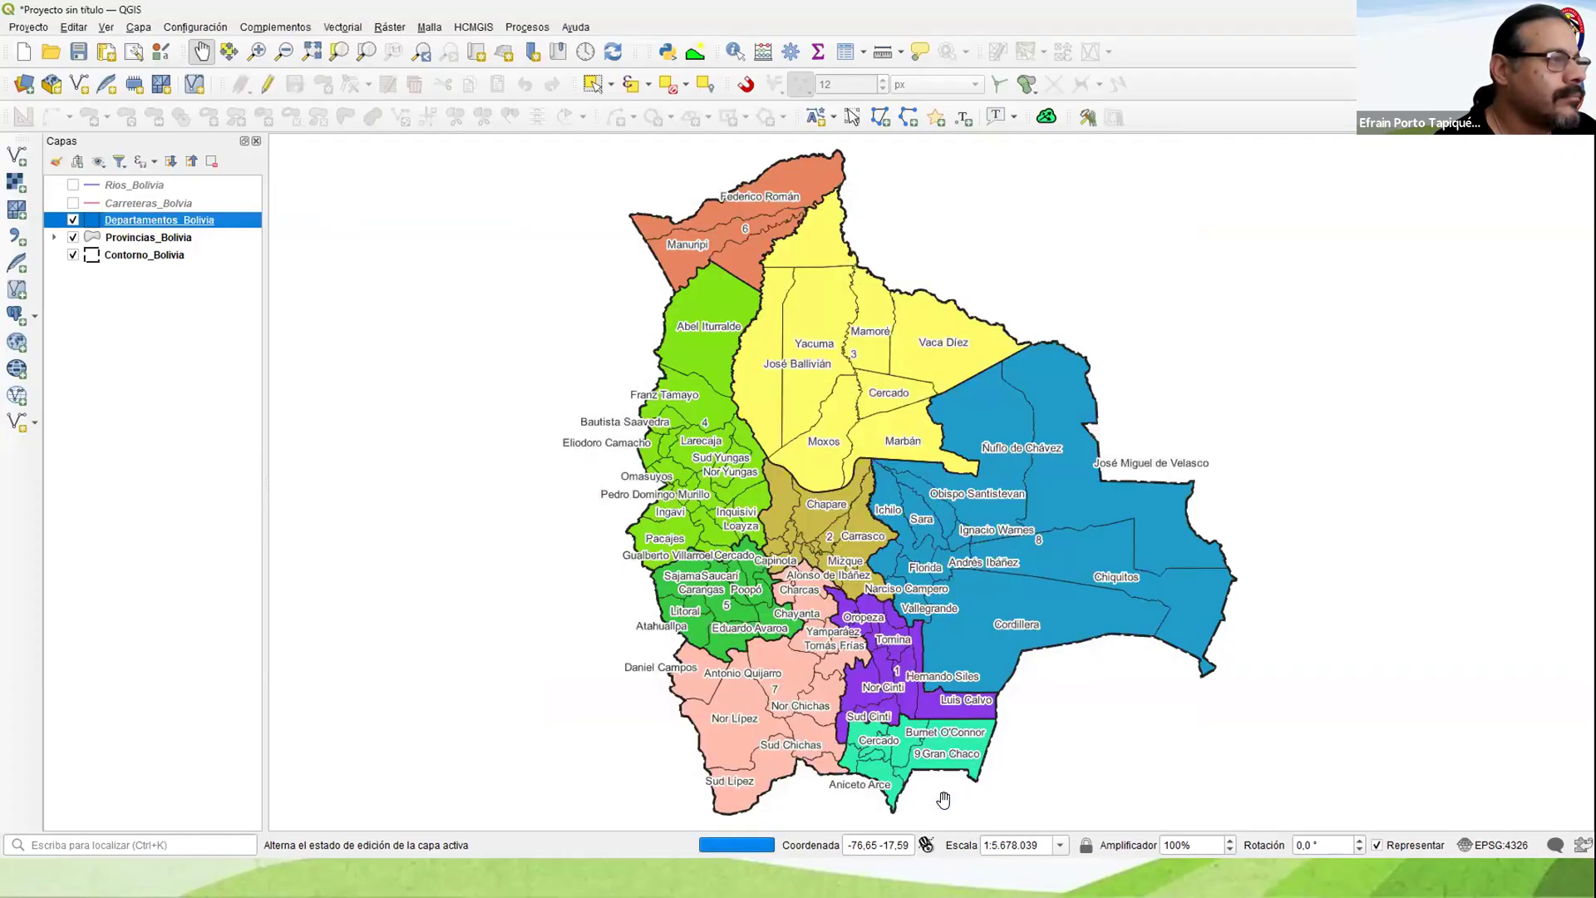
pyautogui.click(73, 238)
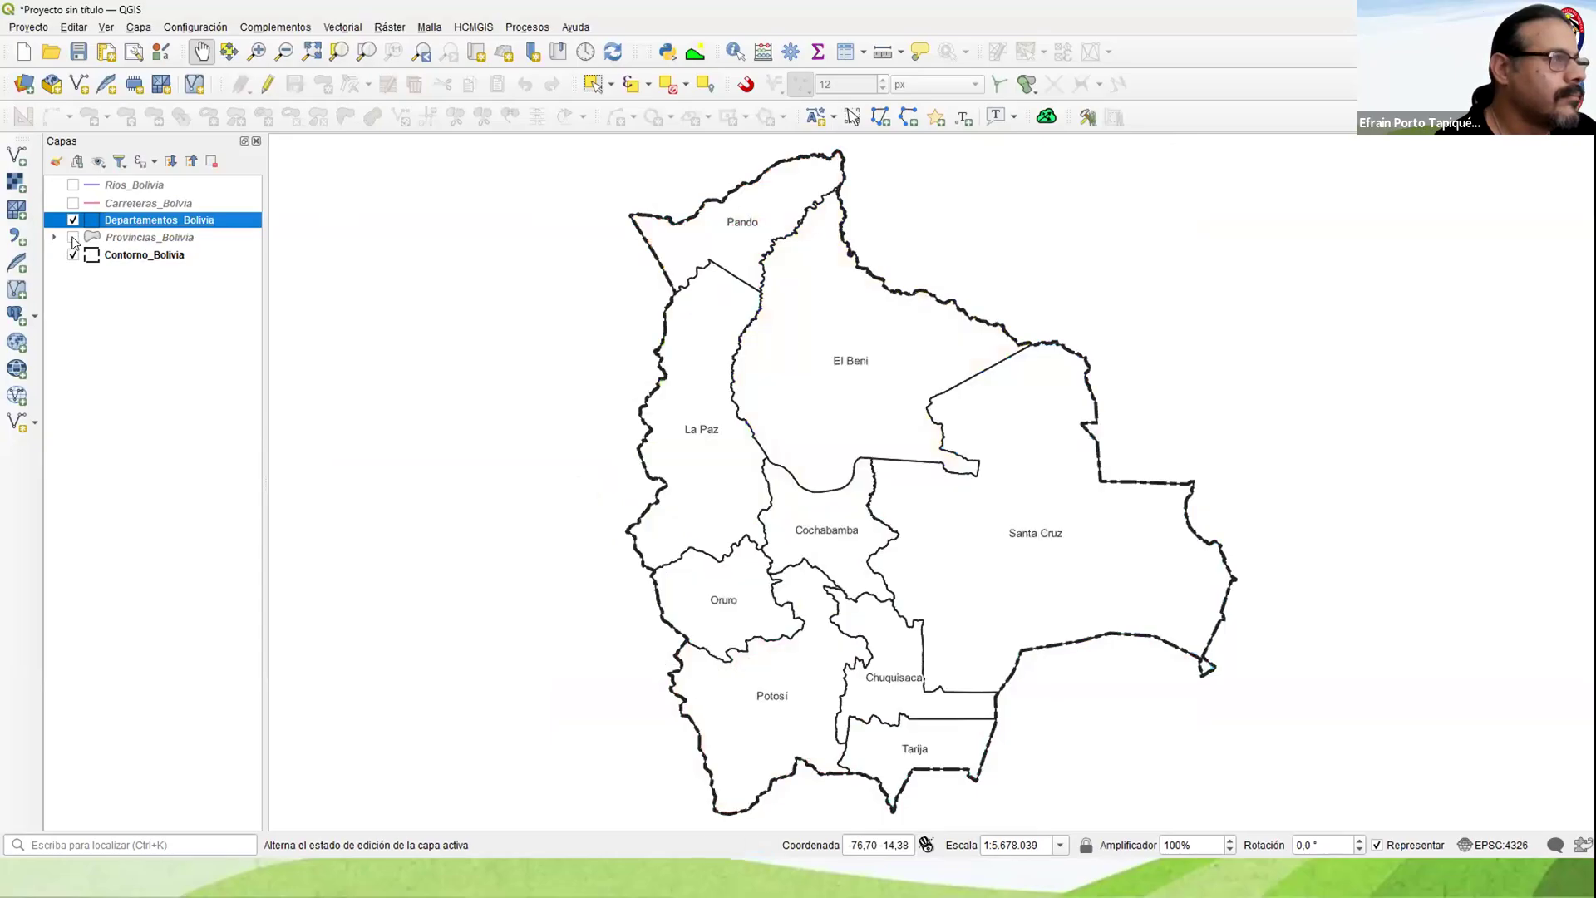
pyautogui.click(73, 238)
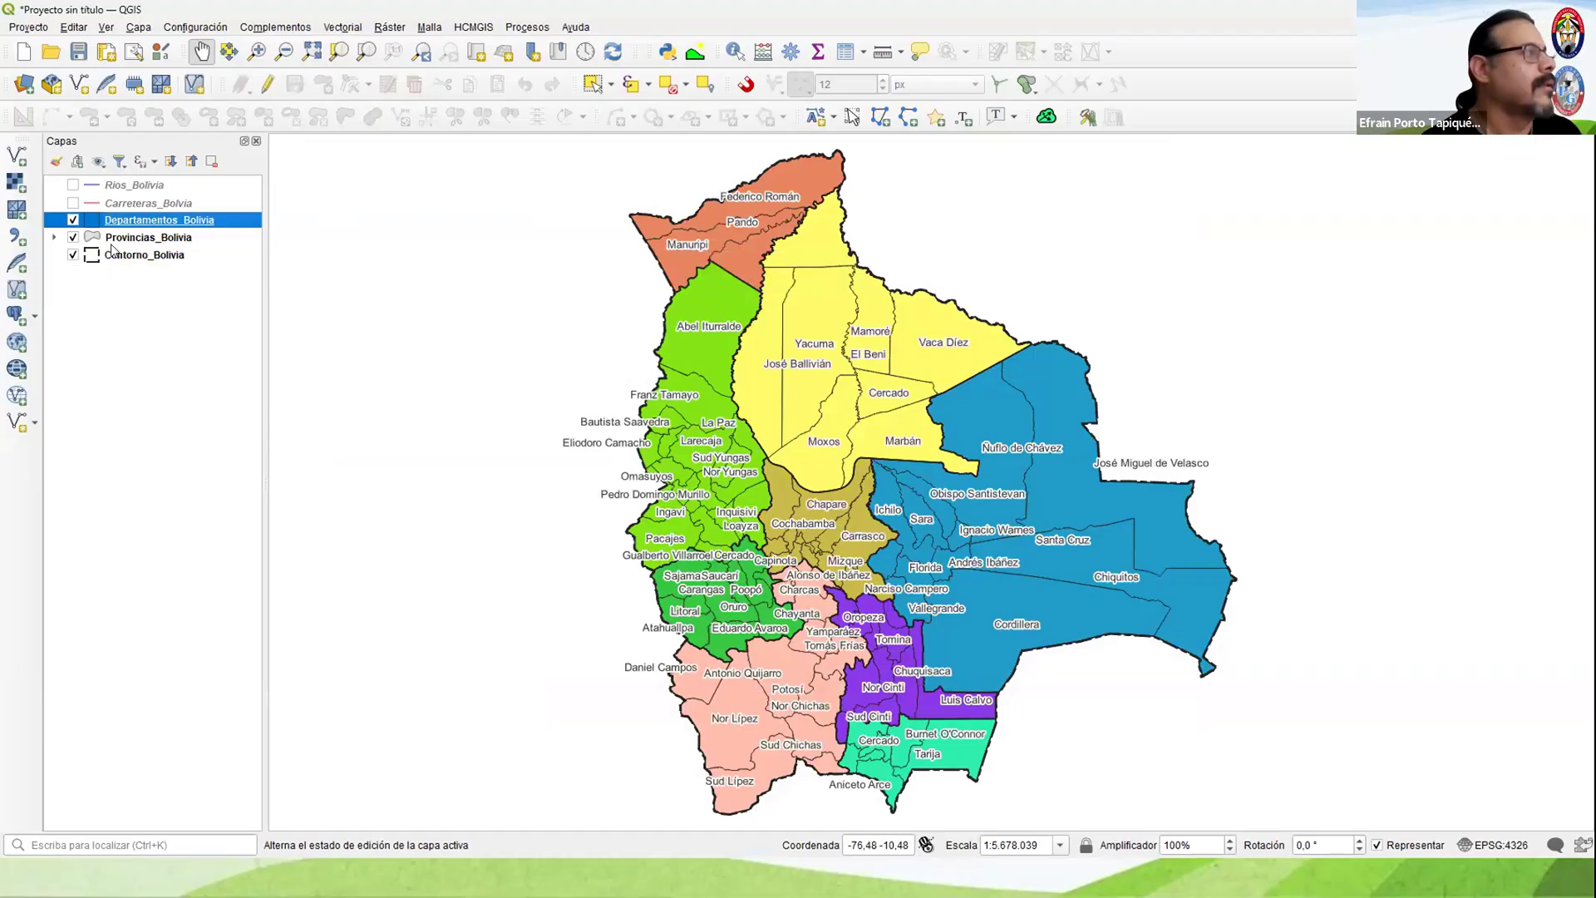
# Step: Set the Departamentos_Bolivia labels to the Negrita style at size 12
pyautogui.rightClick(133, 221)
pyautogui.click(654, 544)
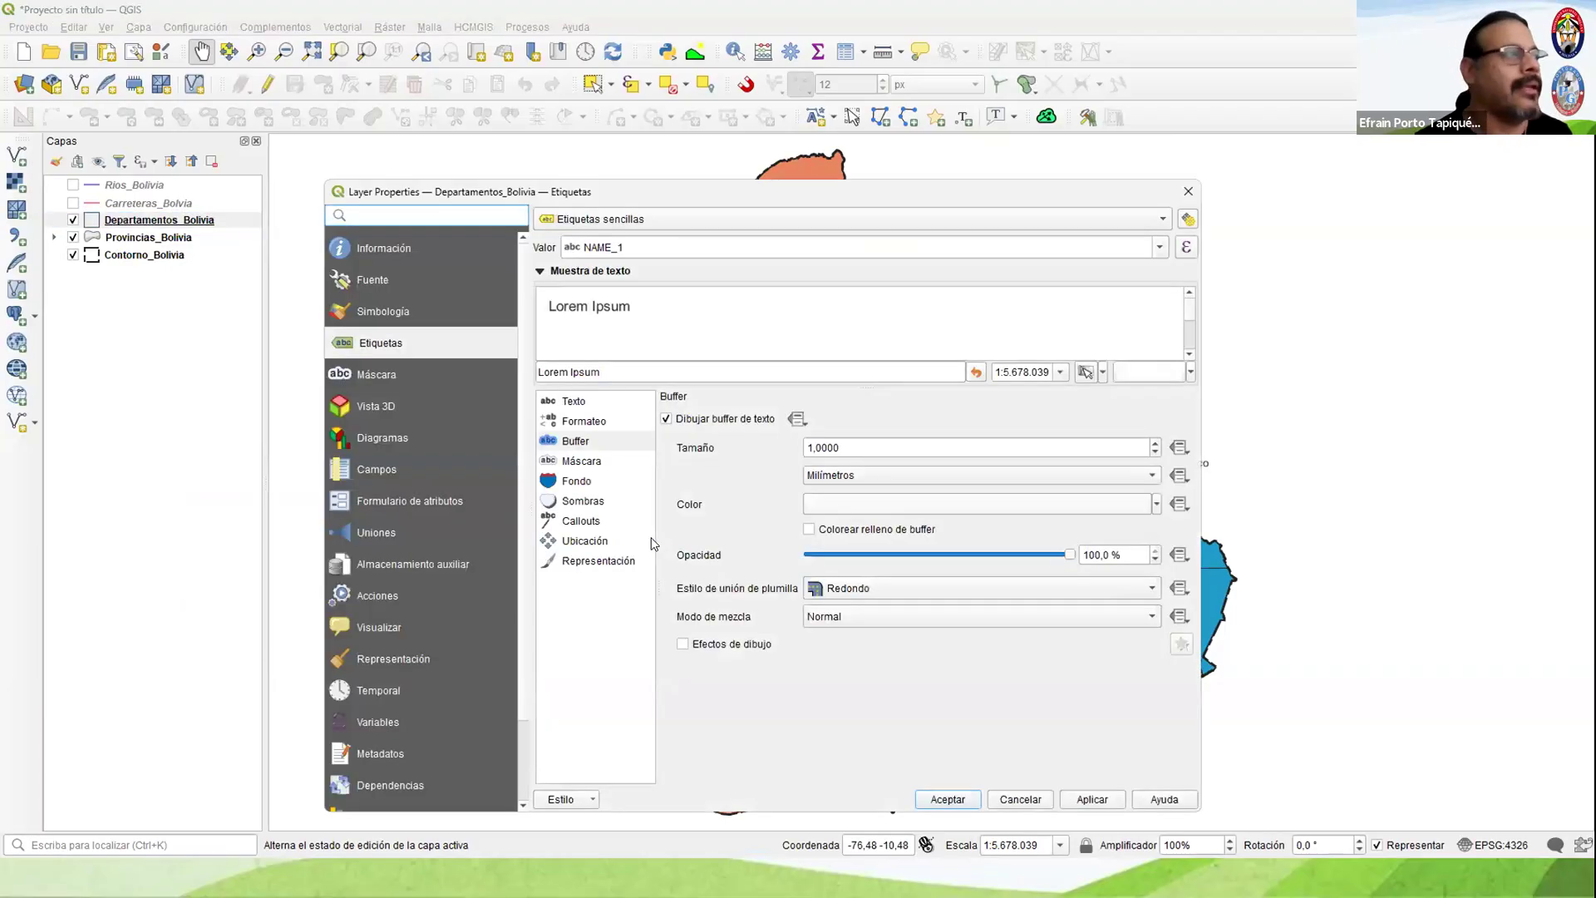
pyautogui.click(619, 402)
pyautogui.click(1139, 452)
pyautogui.click(1097, 490)
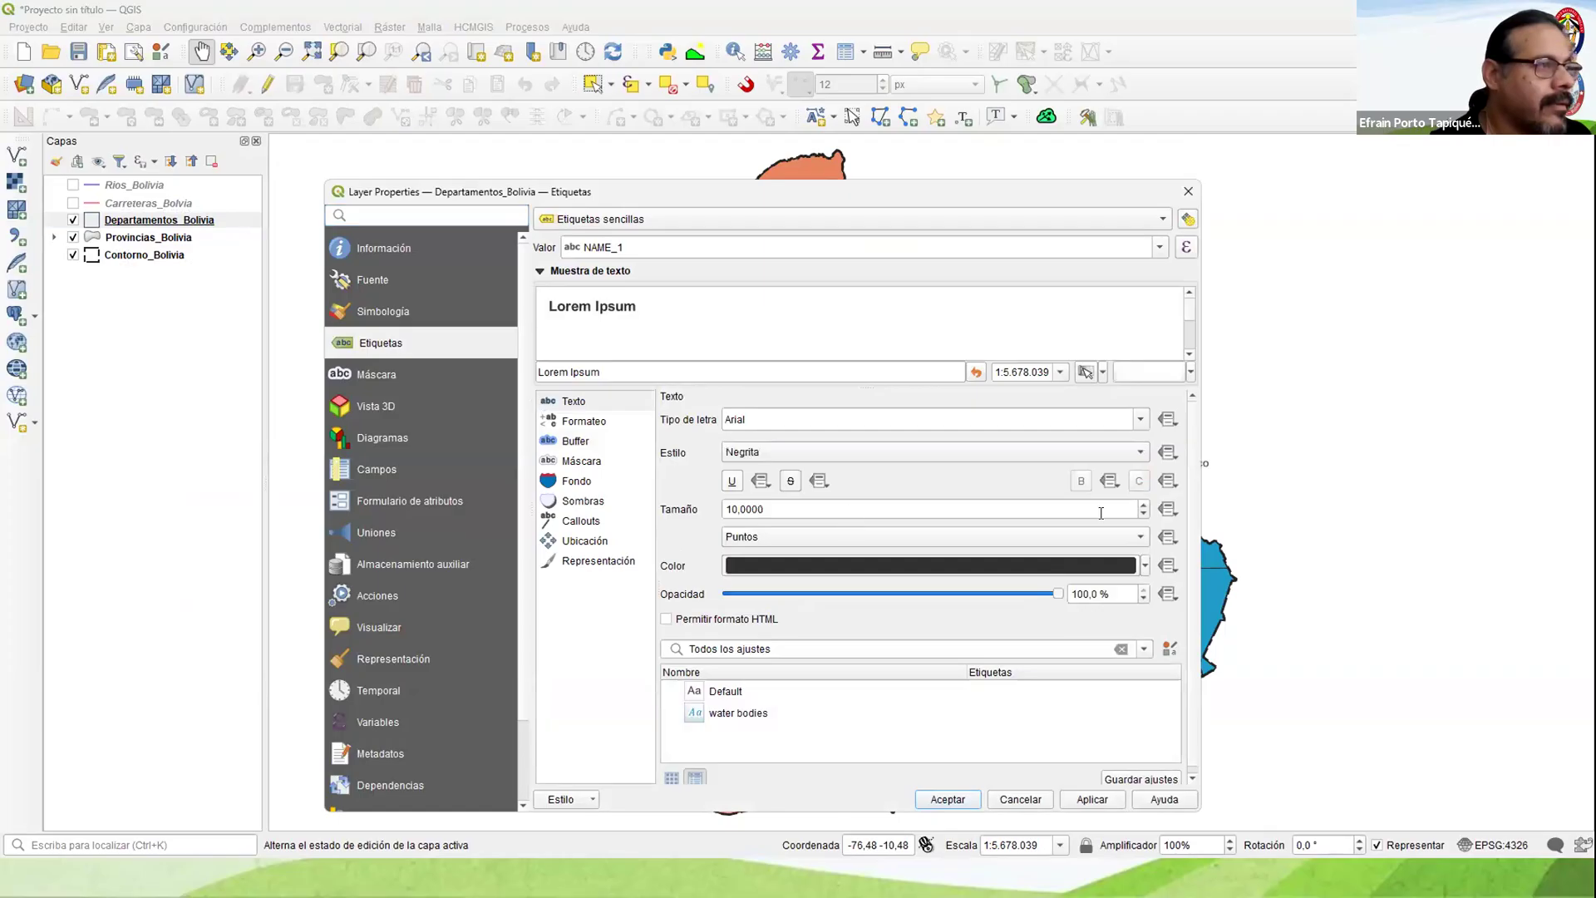
pyautogui.click(1144, 503)
pyautogui.click(1145, 503)
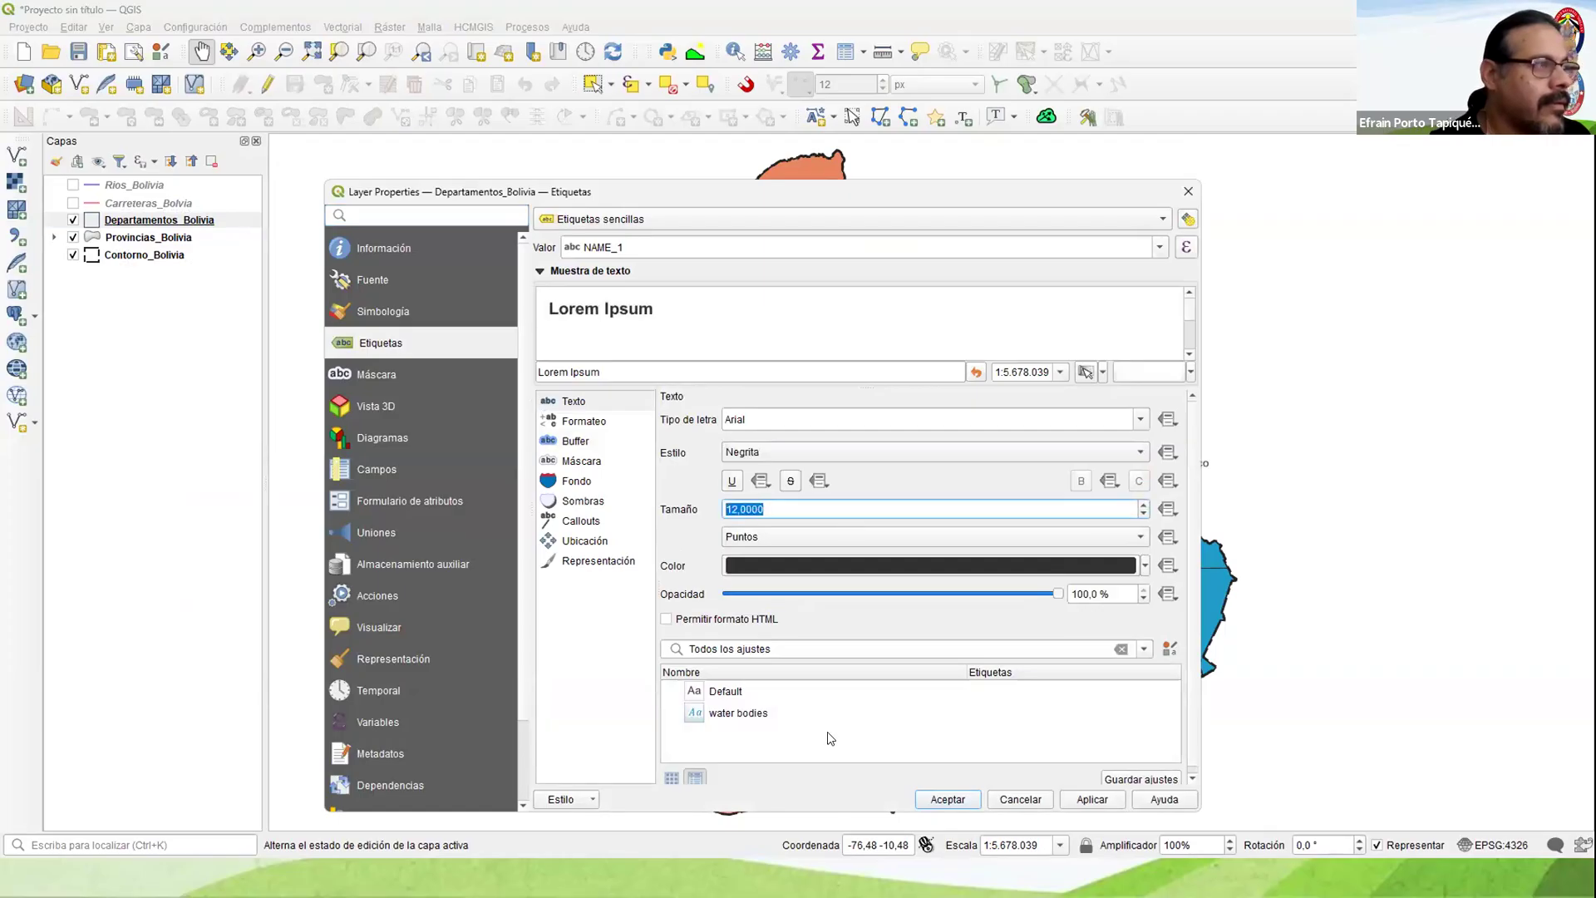
pyautogui.click(931, 800)
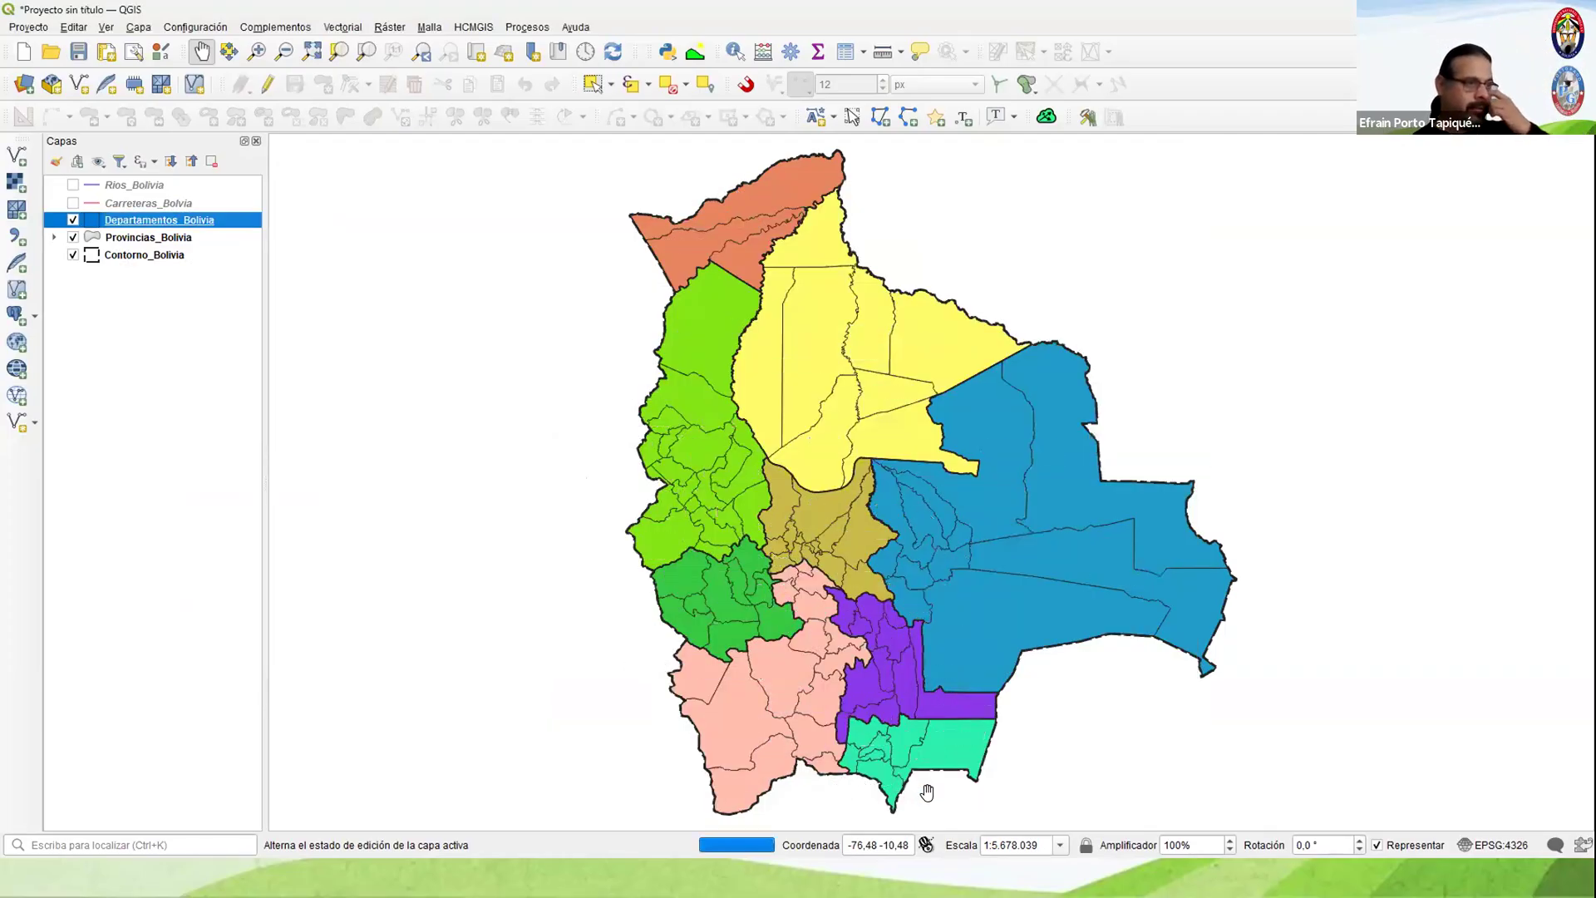
# Step: Show the Carreteras_Bolvia and Rios_Bolivia layers over a close view of the Cochabamba department
pyautogui.click(257, 50)
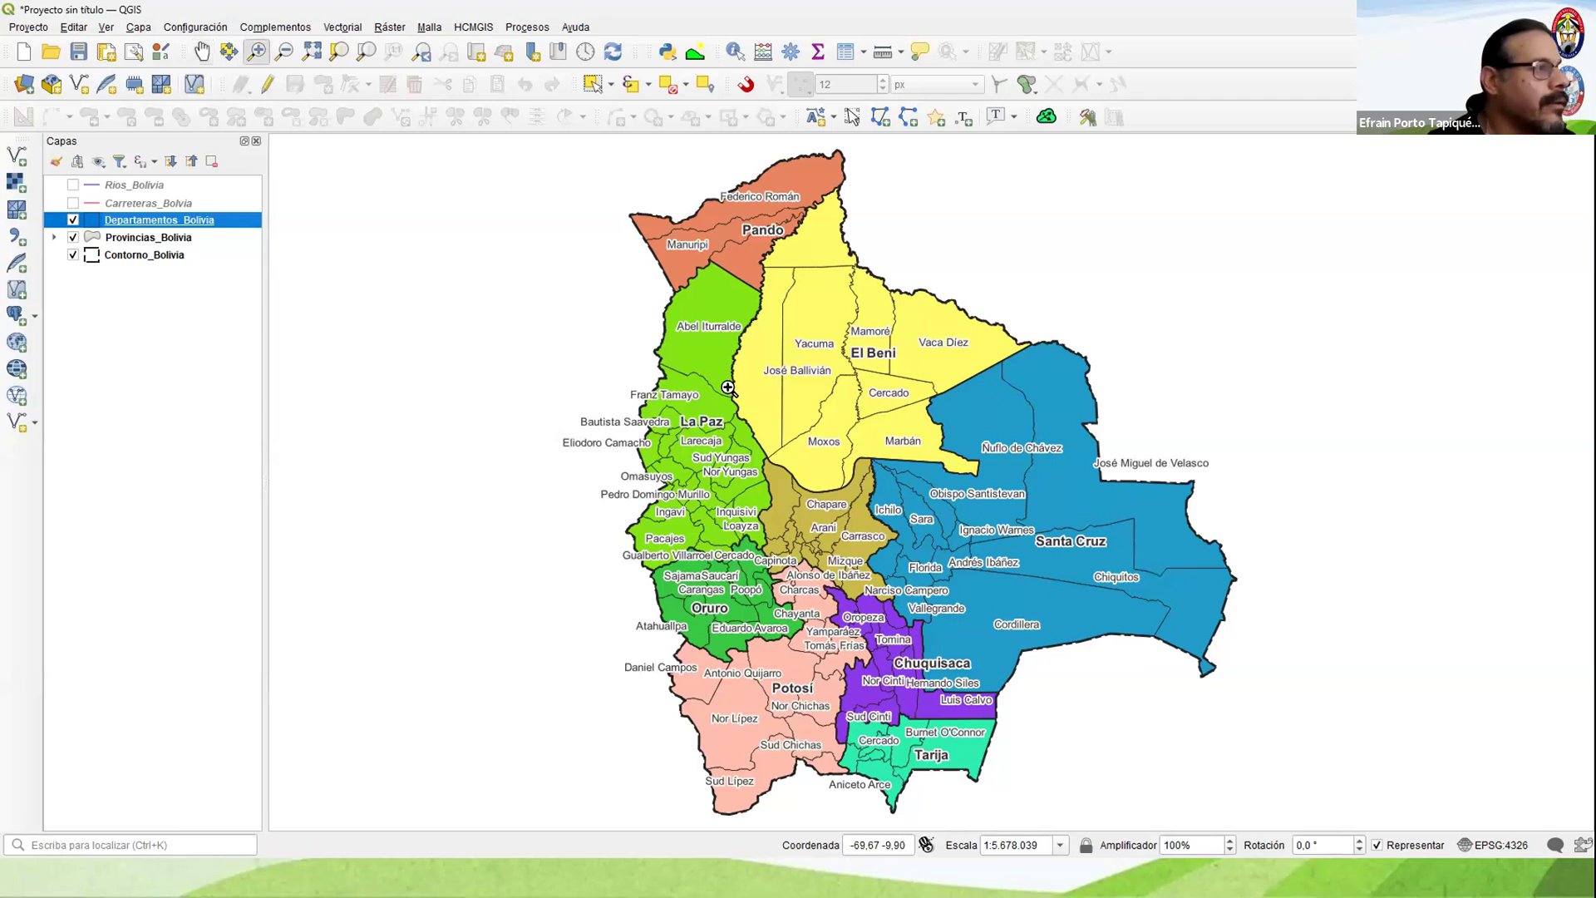
pyautogui.moveTo(749, 452); pyautogui.dragTo(916, 601)
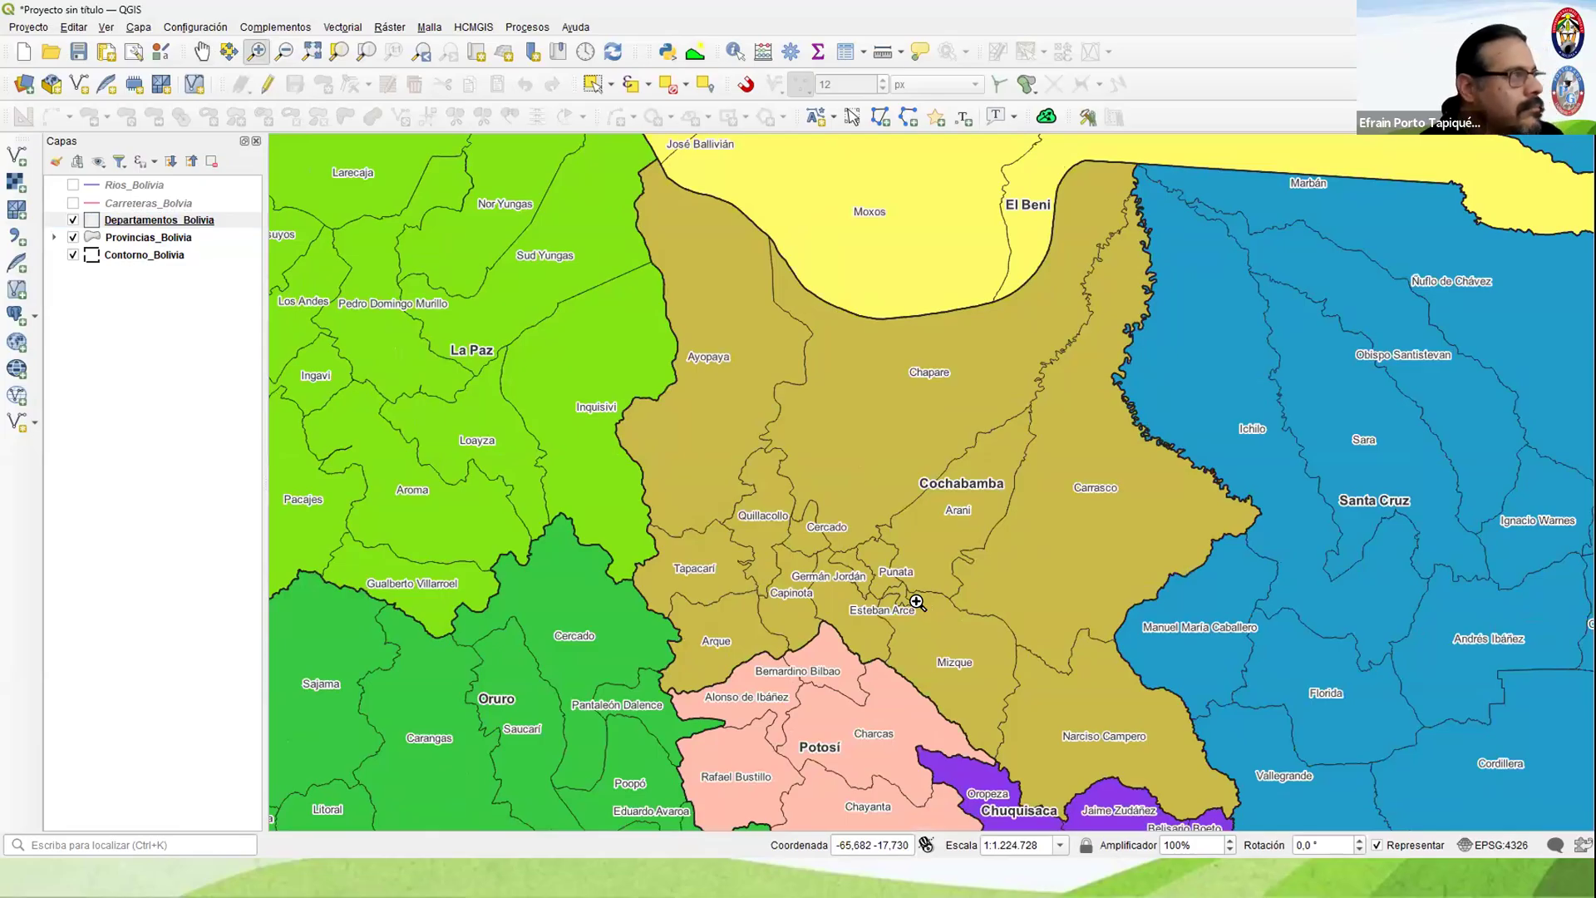
pyautogui.click(73, 205)
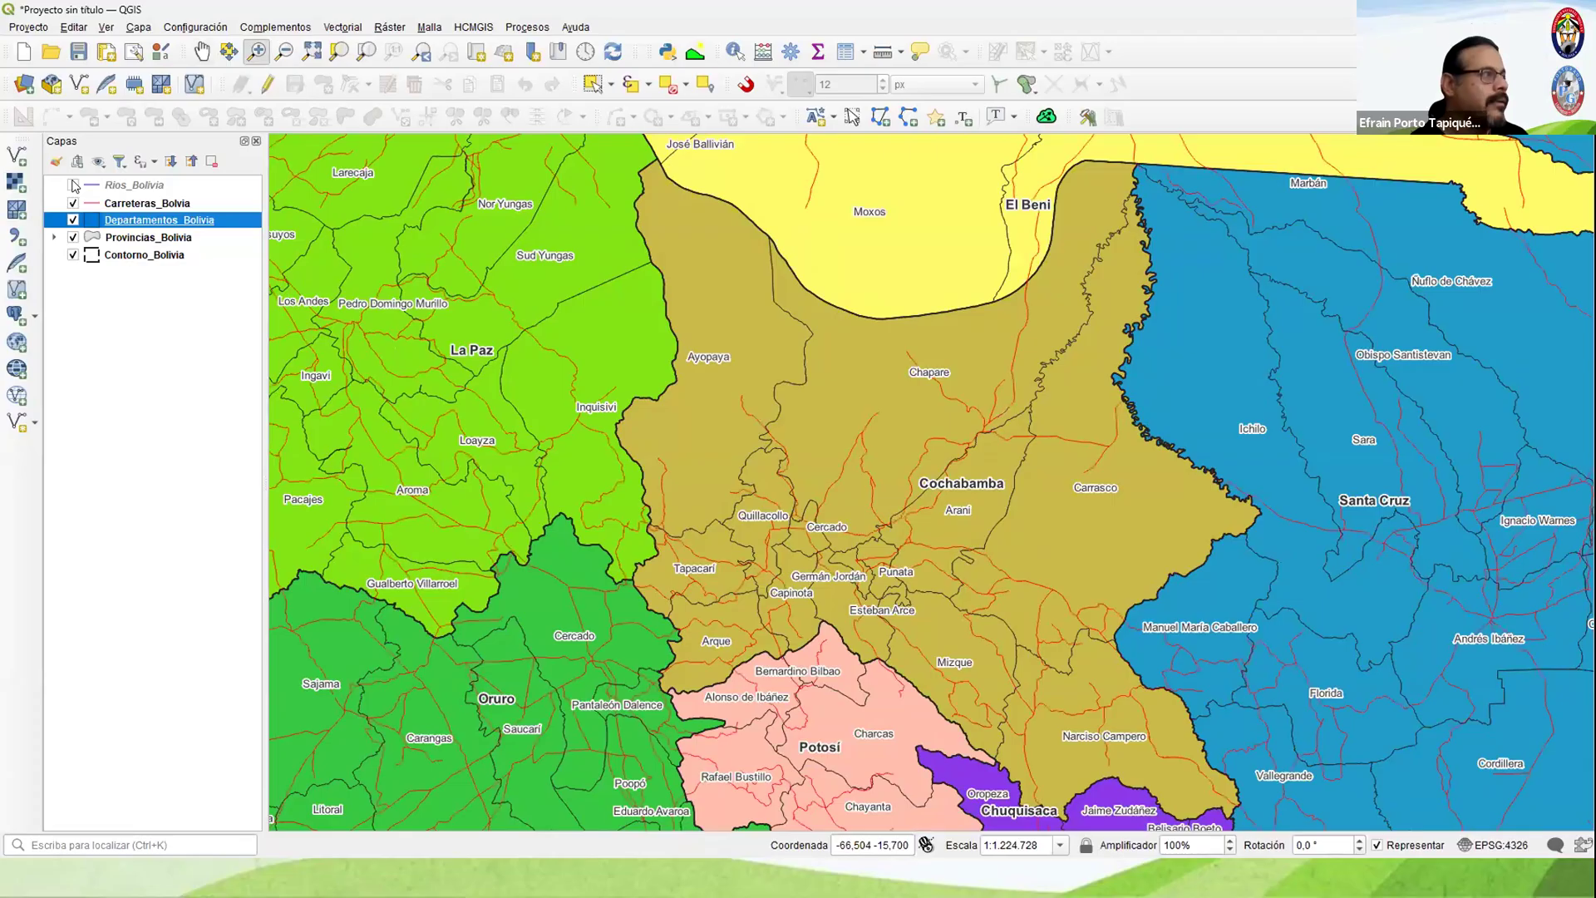
pyautogui.click(73, 185)
# Step: Label Rios_Bolivia with Etiquetas sencillas using the NAM field and apply the labels
pyautogui.rightClick(125, 185)
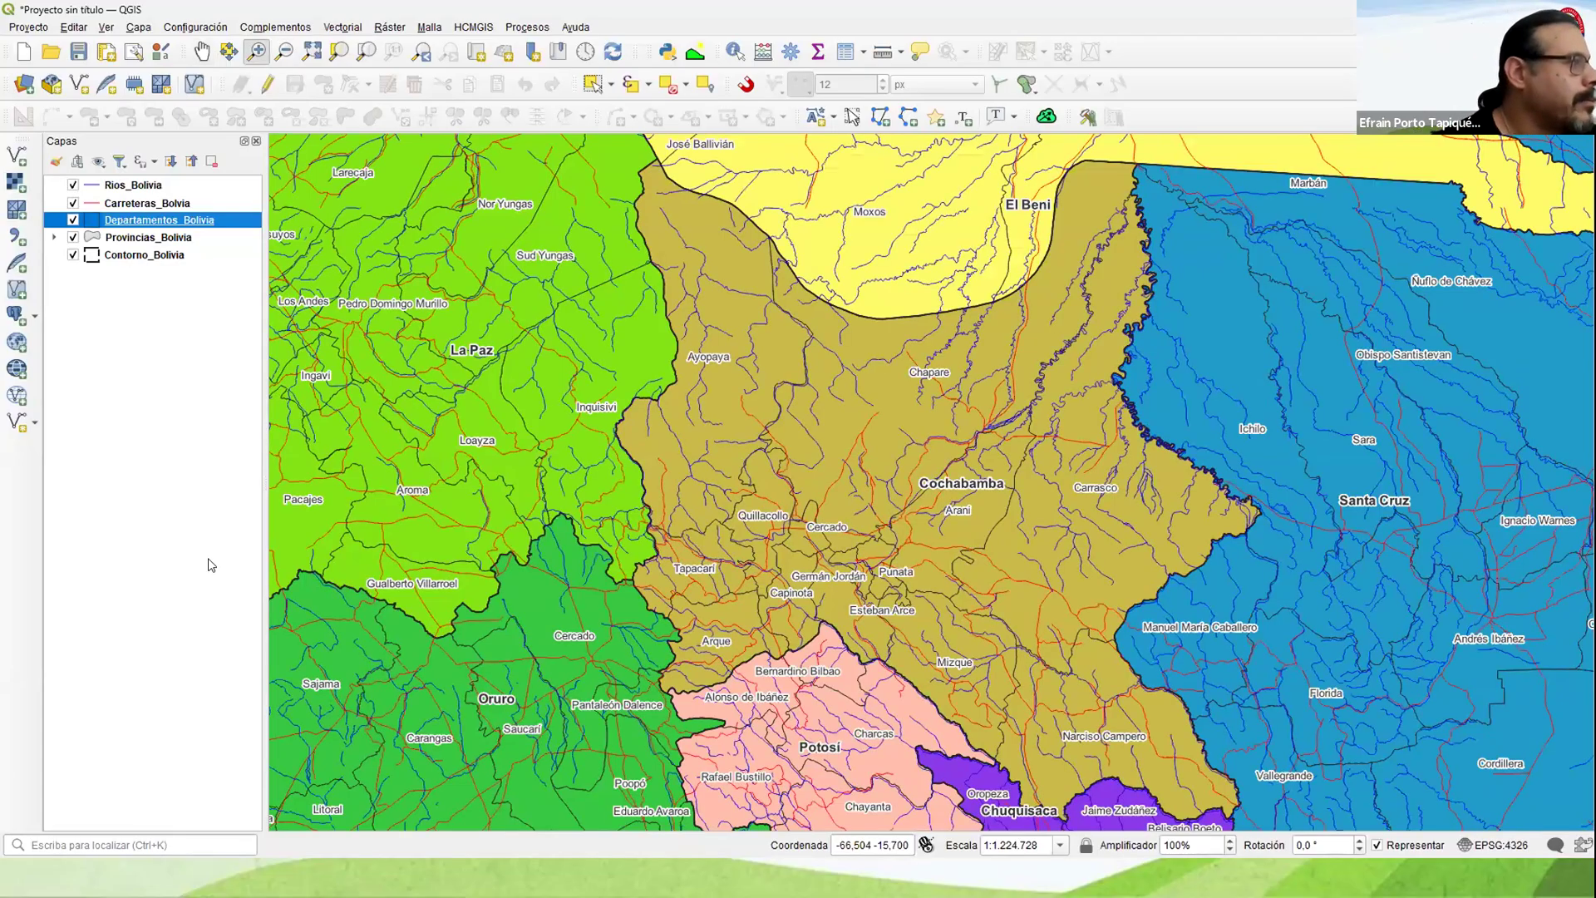
pyautogui.click(209, 578)
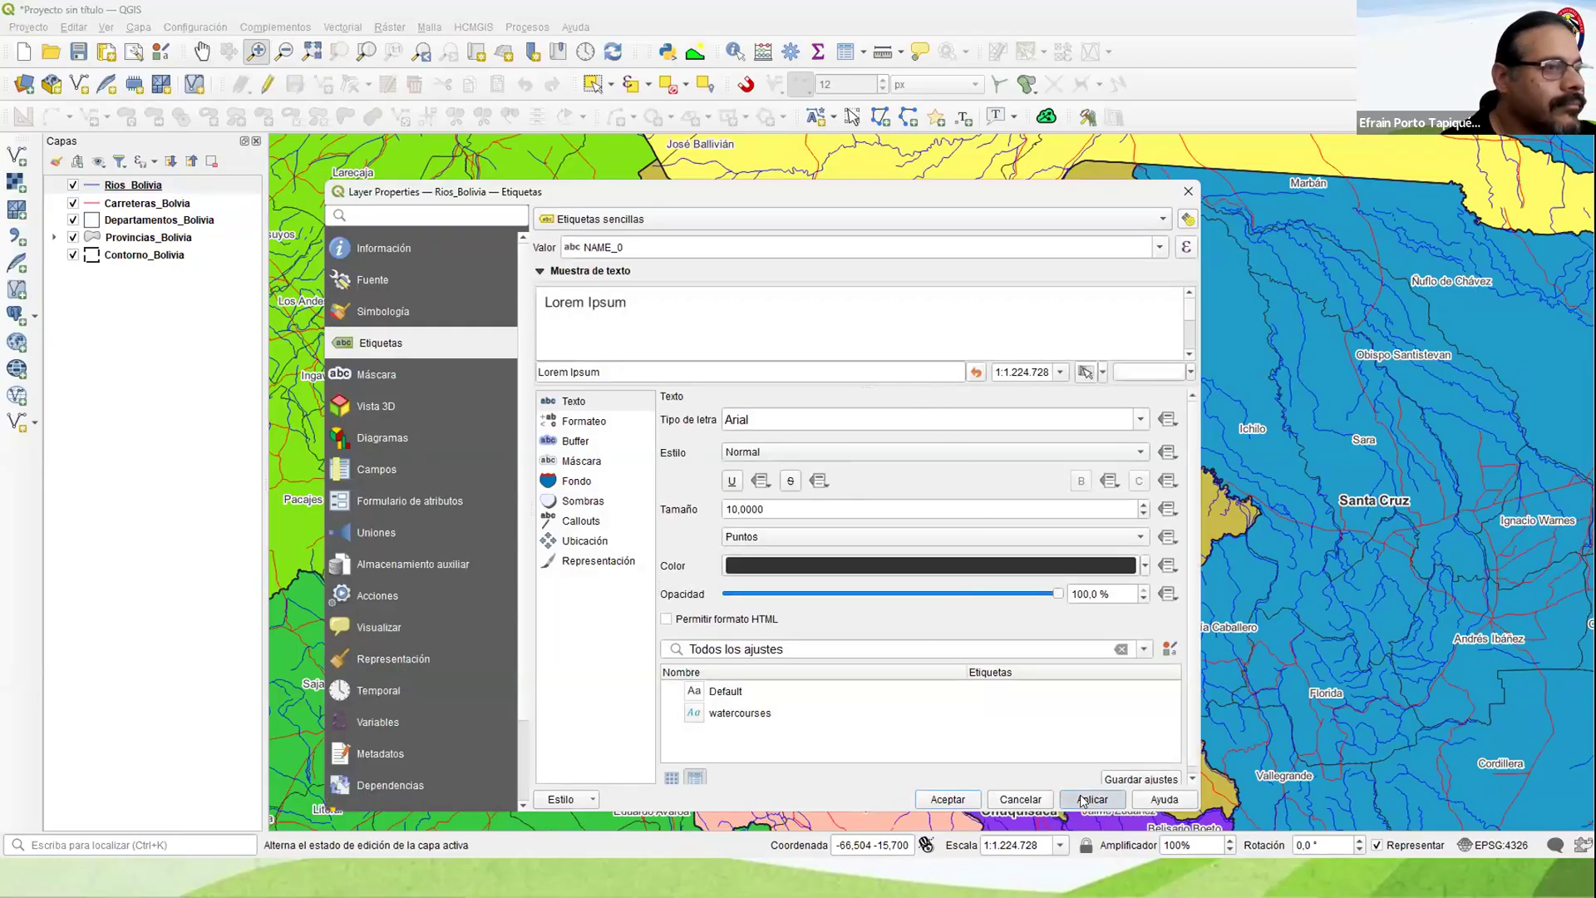
pyautogui.click(1161, 246)
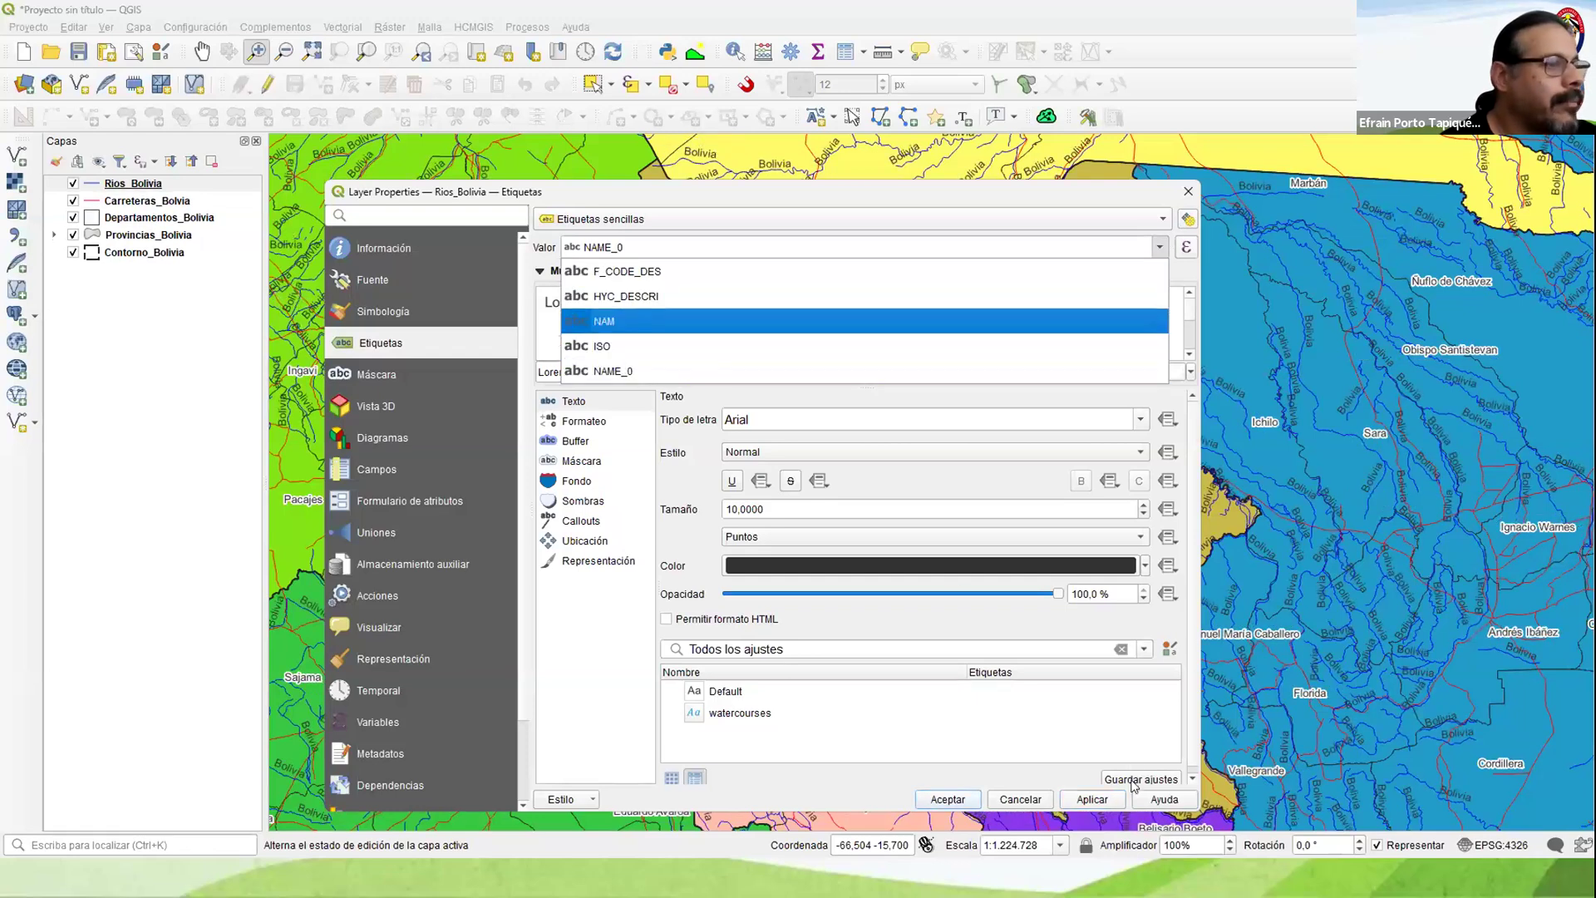
pyautogui.click(604, 321)
pyautogui.click(1095, 799)
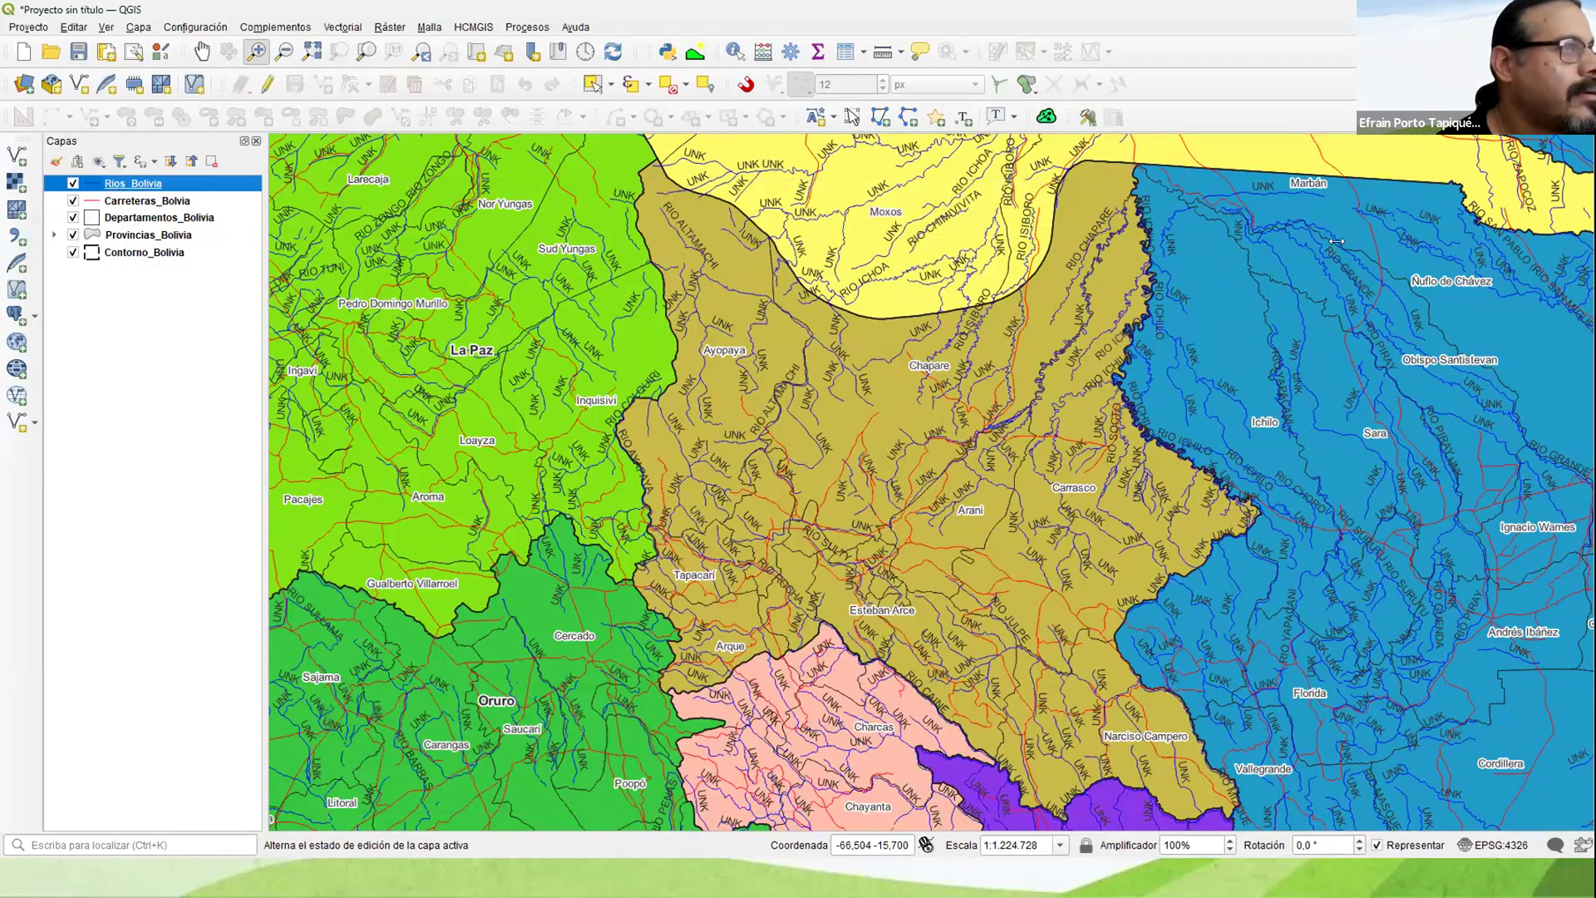
# Step: Open the Rios_Bolivia attribute table and sort its records by the NAM field
pyautogui.rightClick(115, 183)
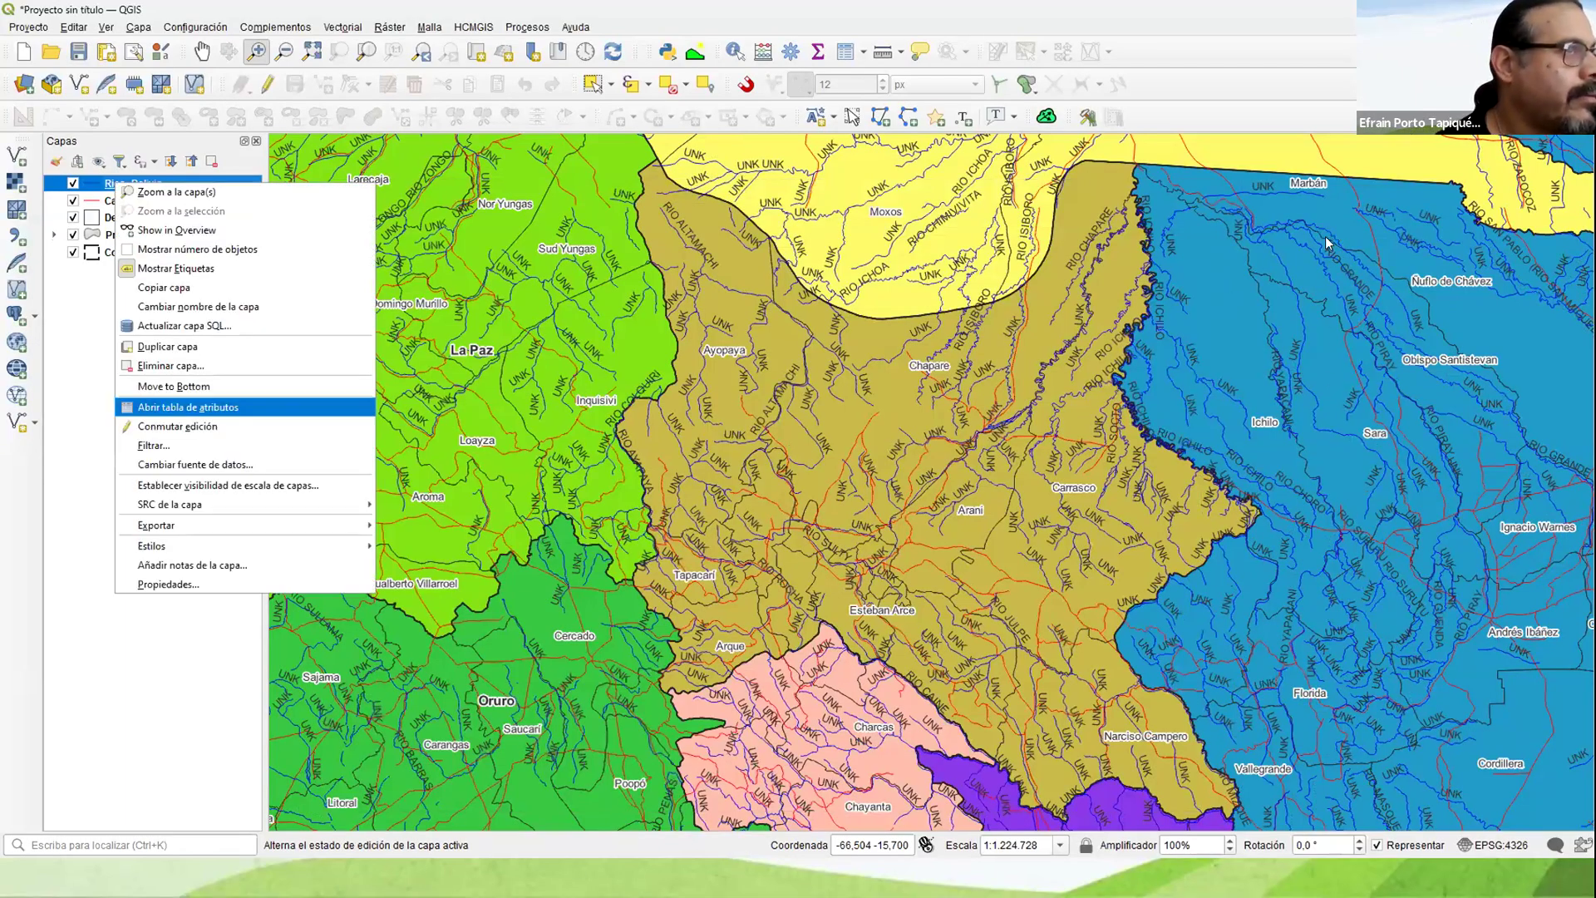
pyautogui.press('Return')
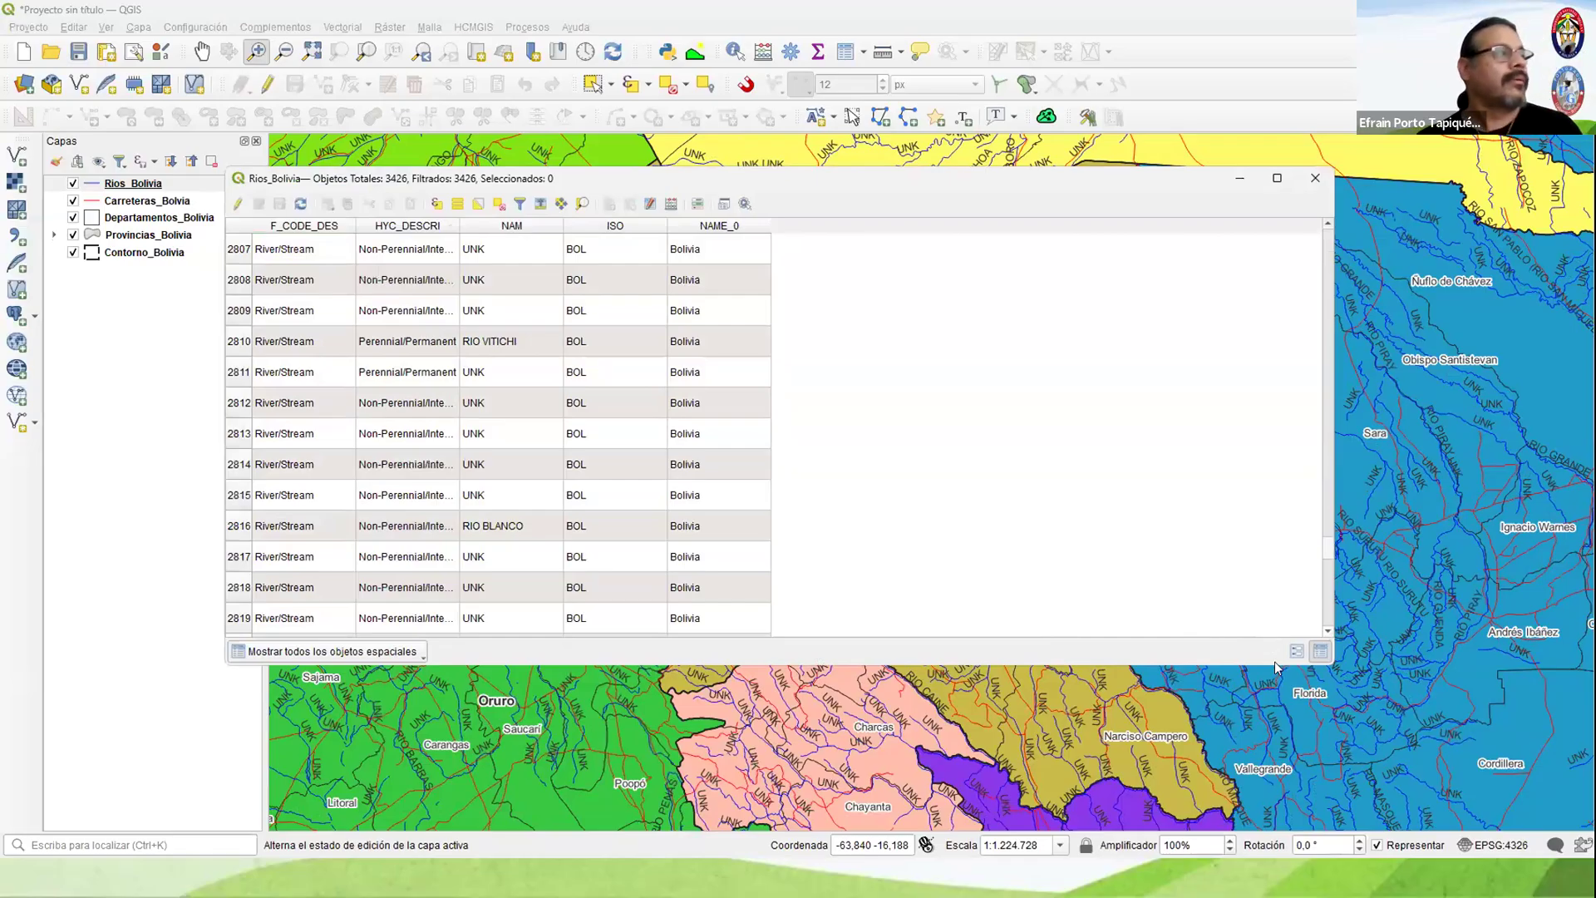
pyautogui.click(497, 230)
# Step: Select all Rios_Bolivia records whose NAM is UNK, from row 636 through row 3426
pyautogui.moveTo(1319, 275); pyautogui.dragTo(1315, 312)
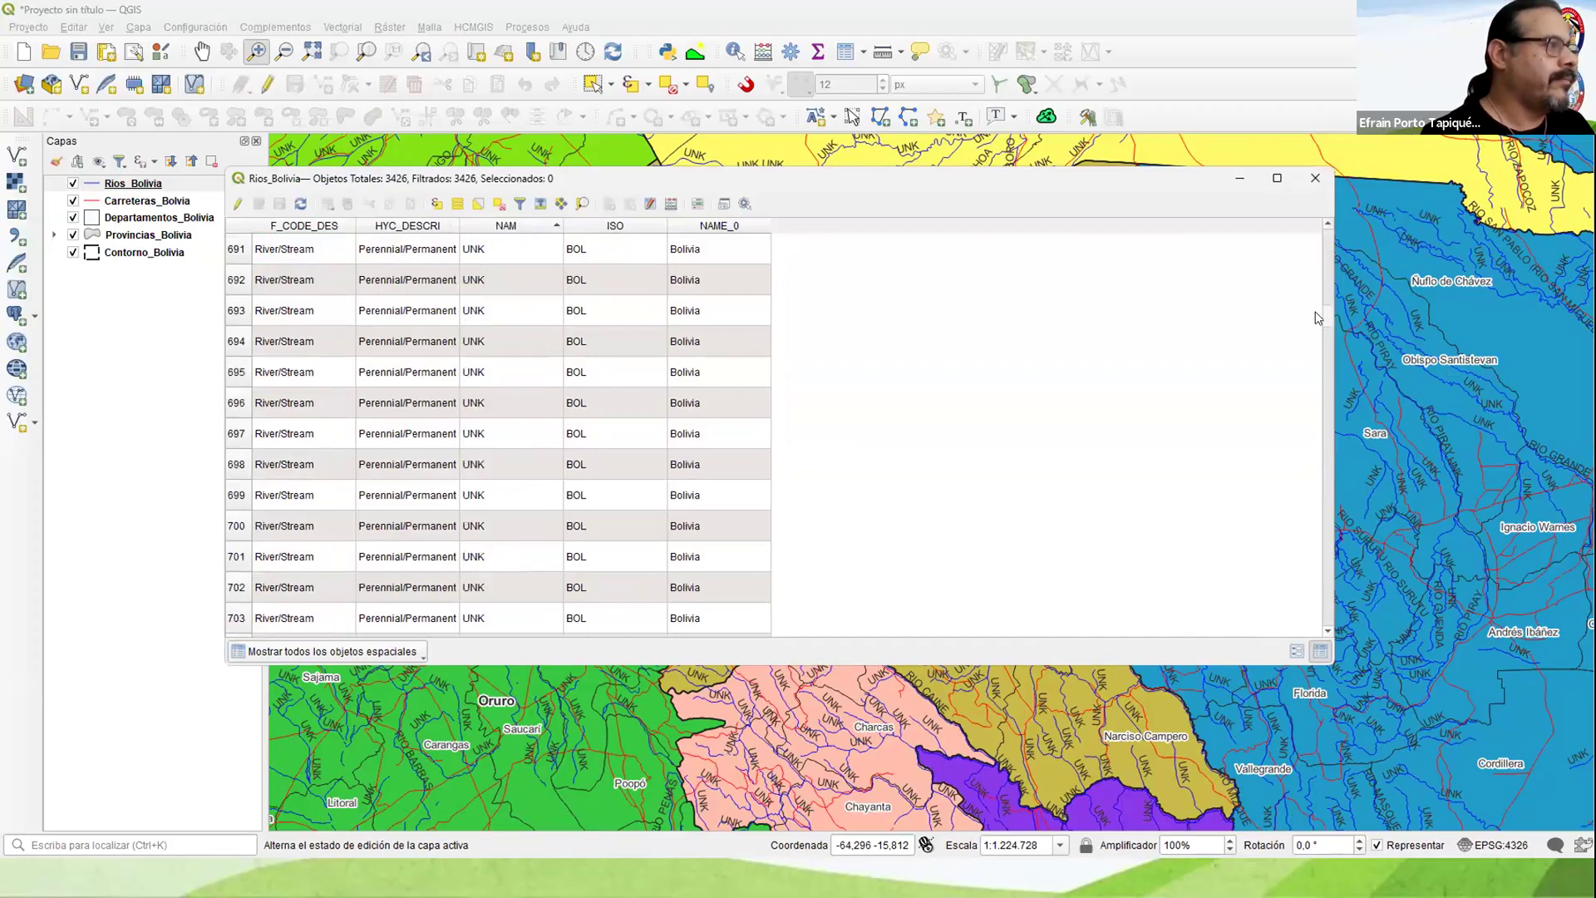
pyautogui.scroll(20, 449, 529)
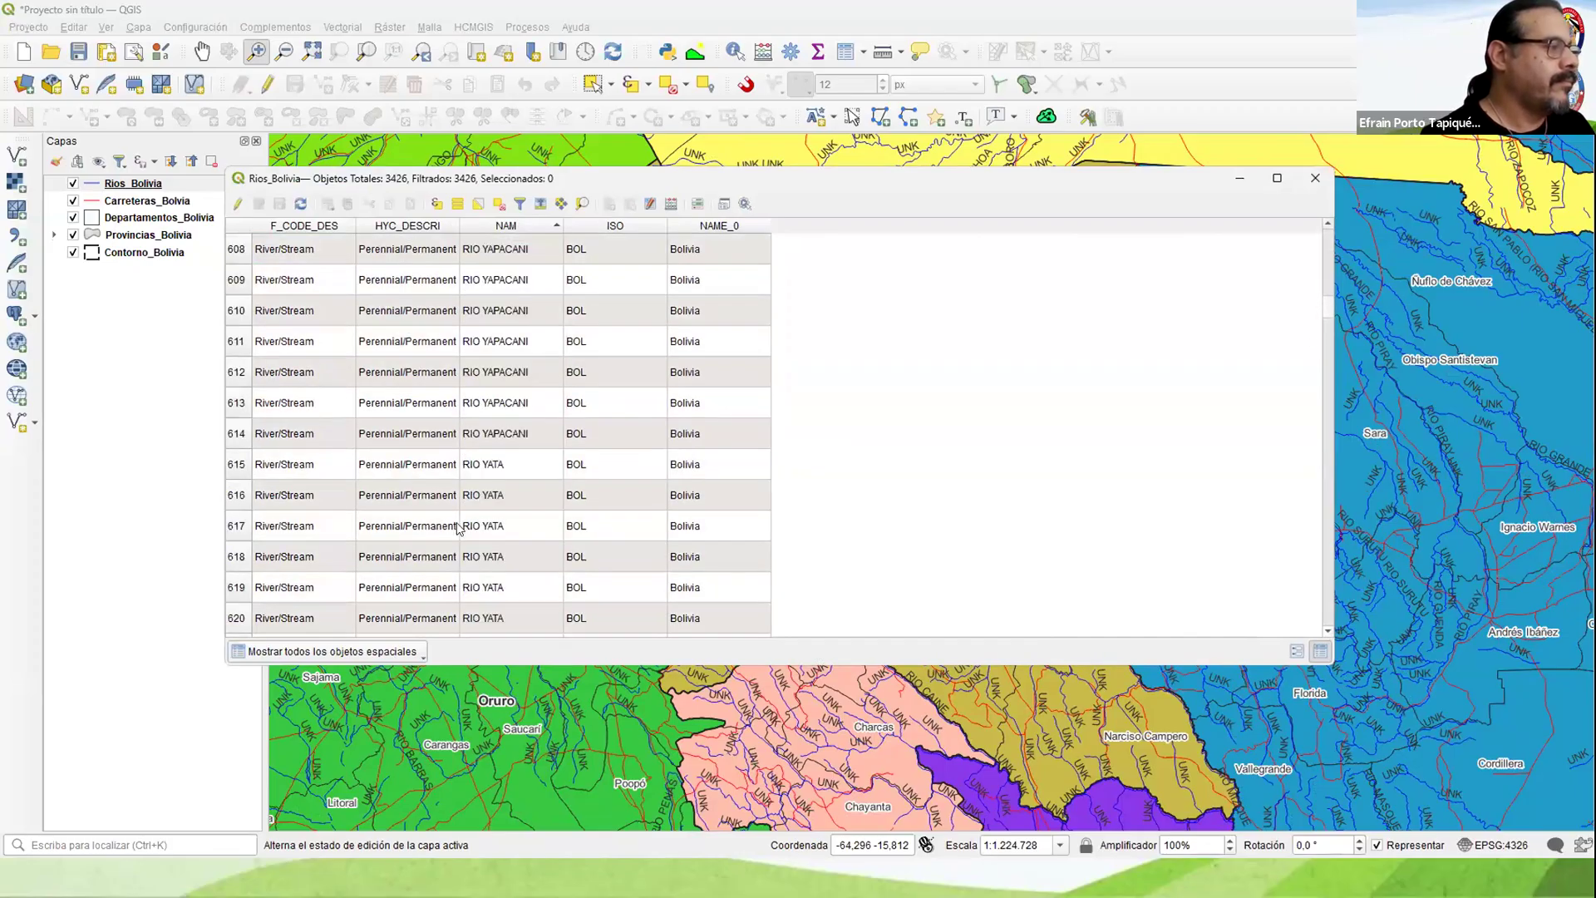
pyautogui.scroll(-8, 524, 449)
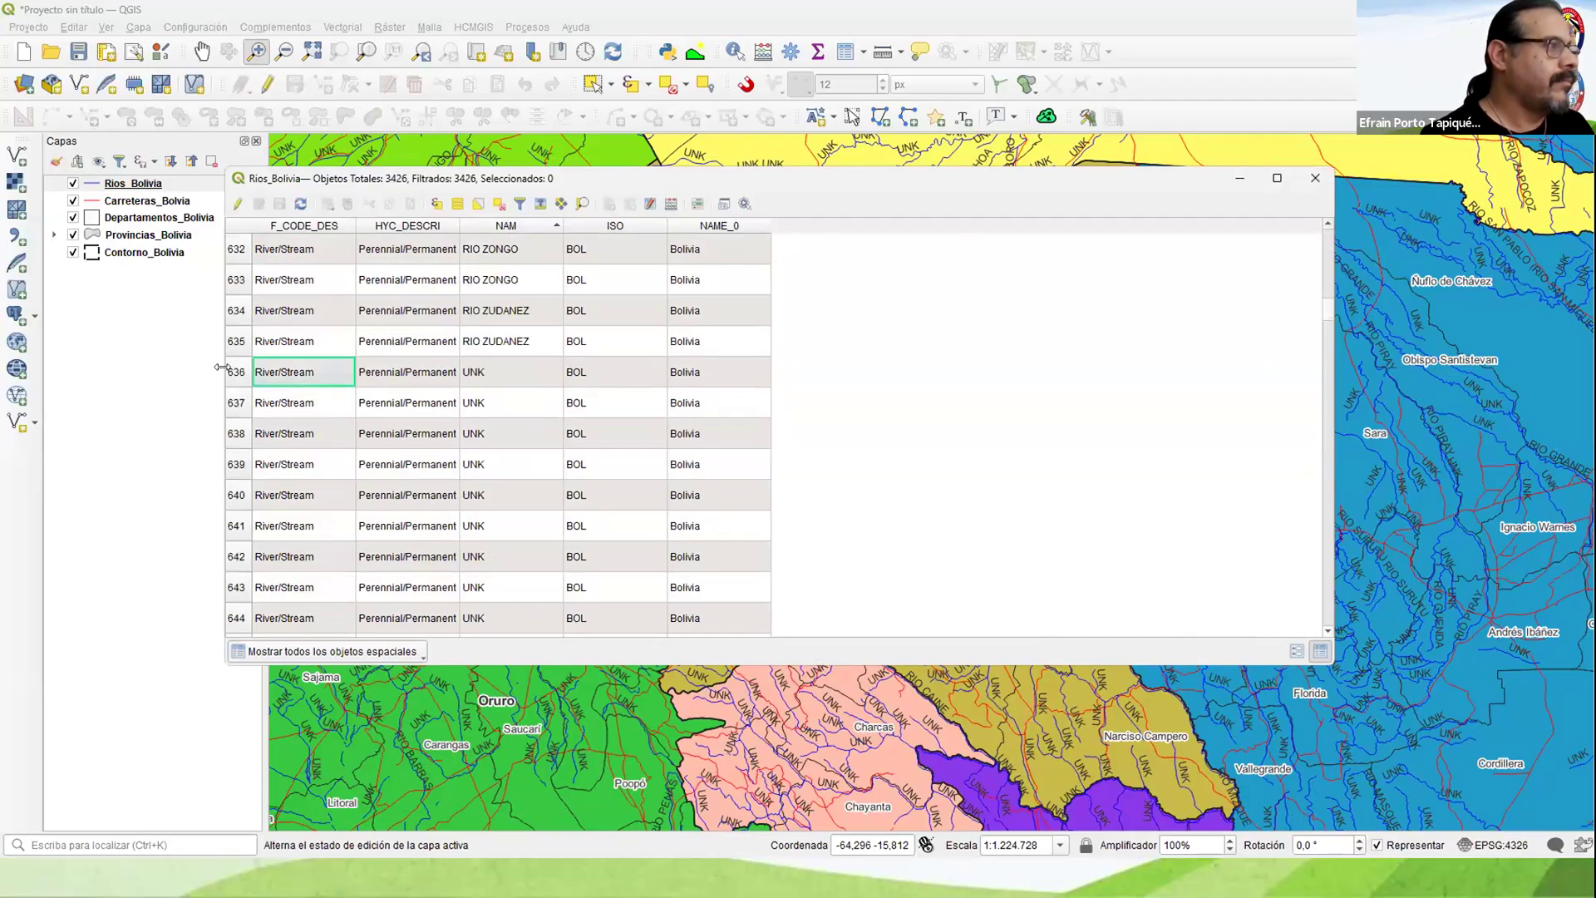
pyautogui.click(236, 373)
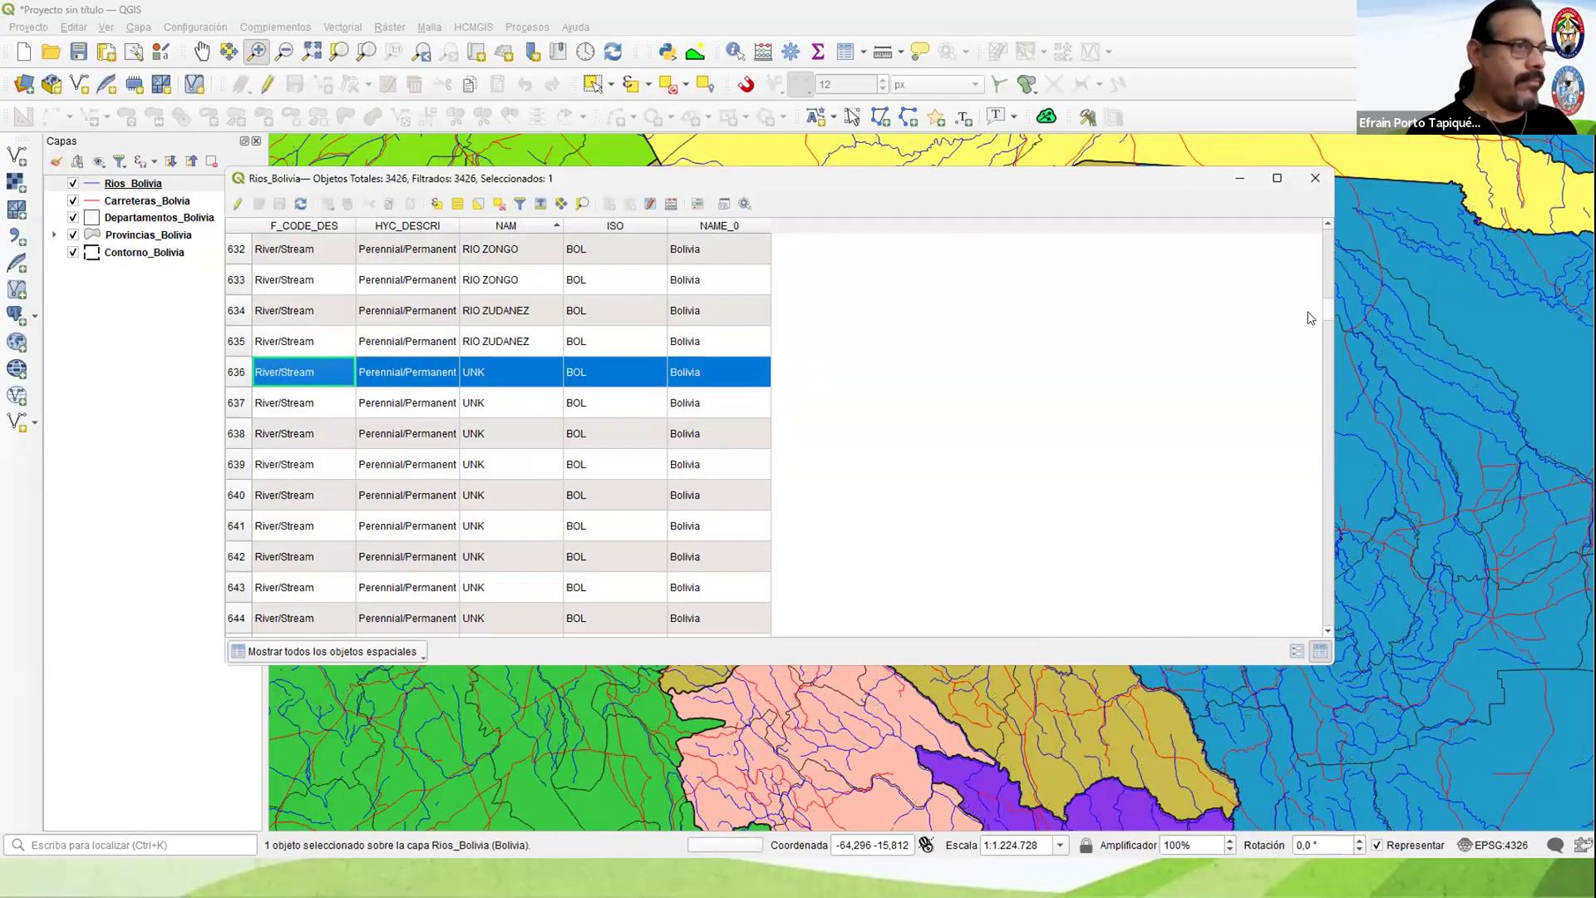
pyautogui.moveTo(1328, 312); pyautogui.dragTo(1315, 655)
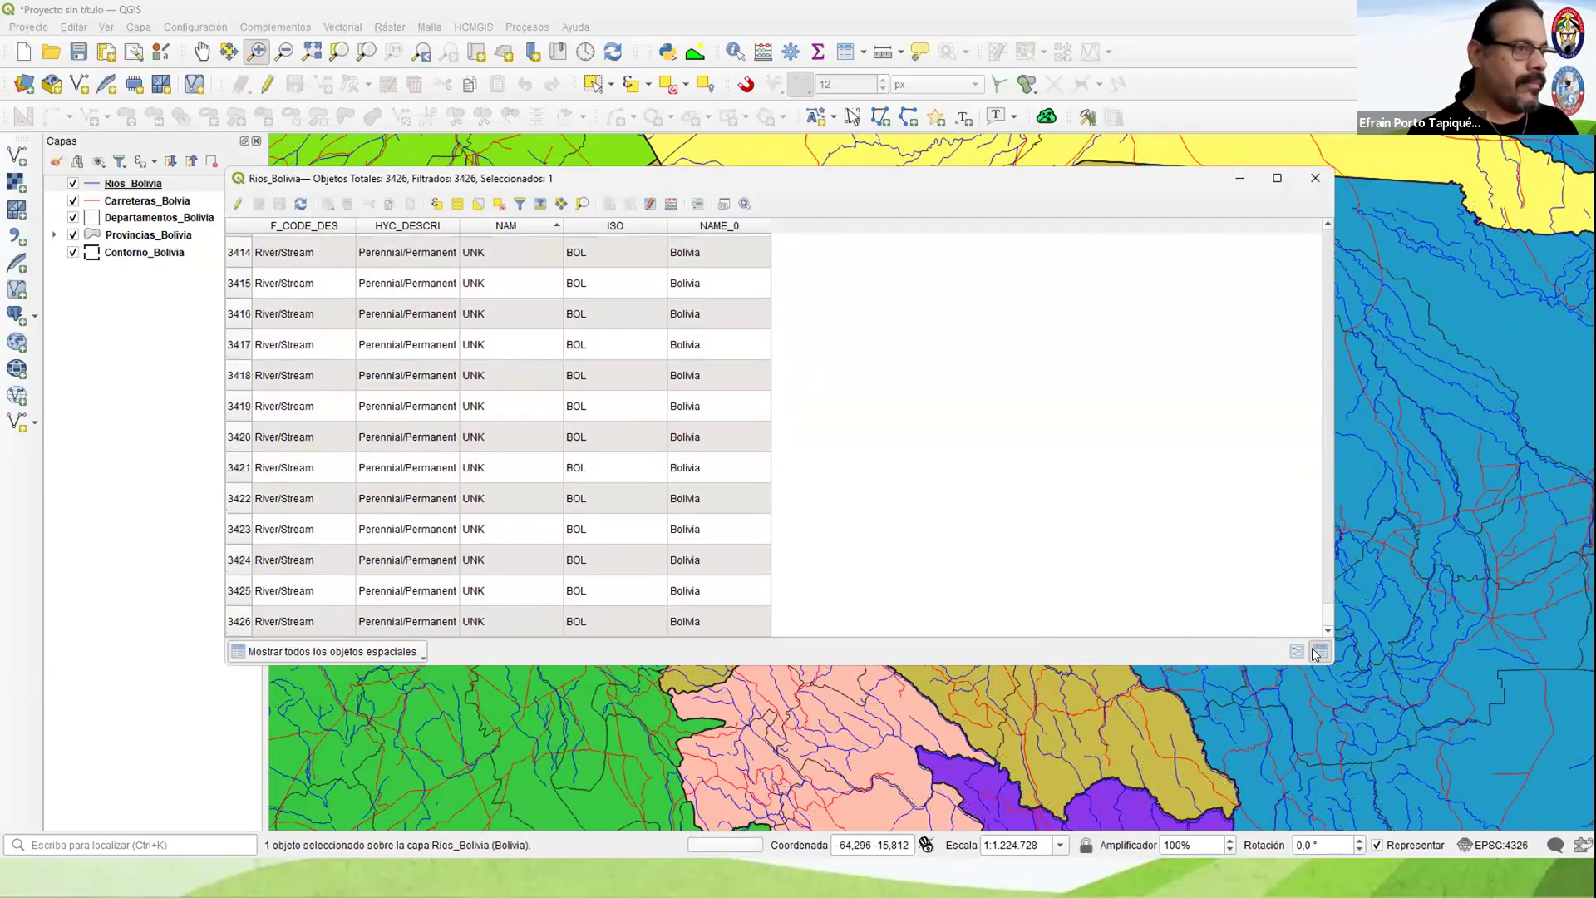
pyautogui.keyDown('shift'); pyautogui.click(237, 622); pyautogui.keyUp('shift')
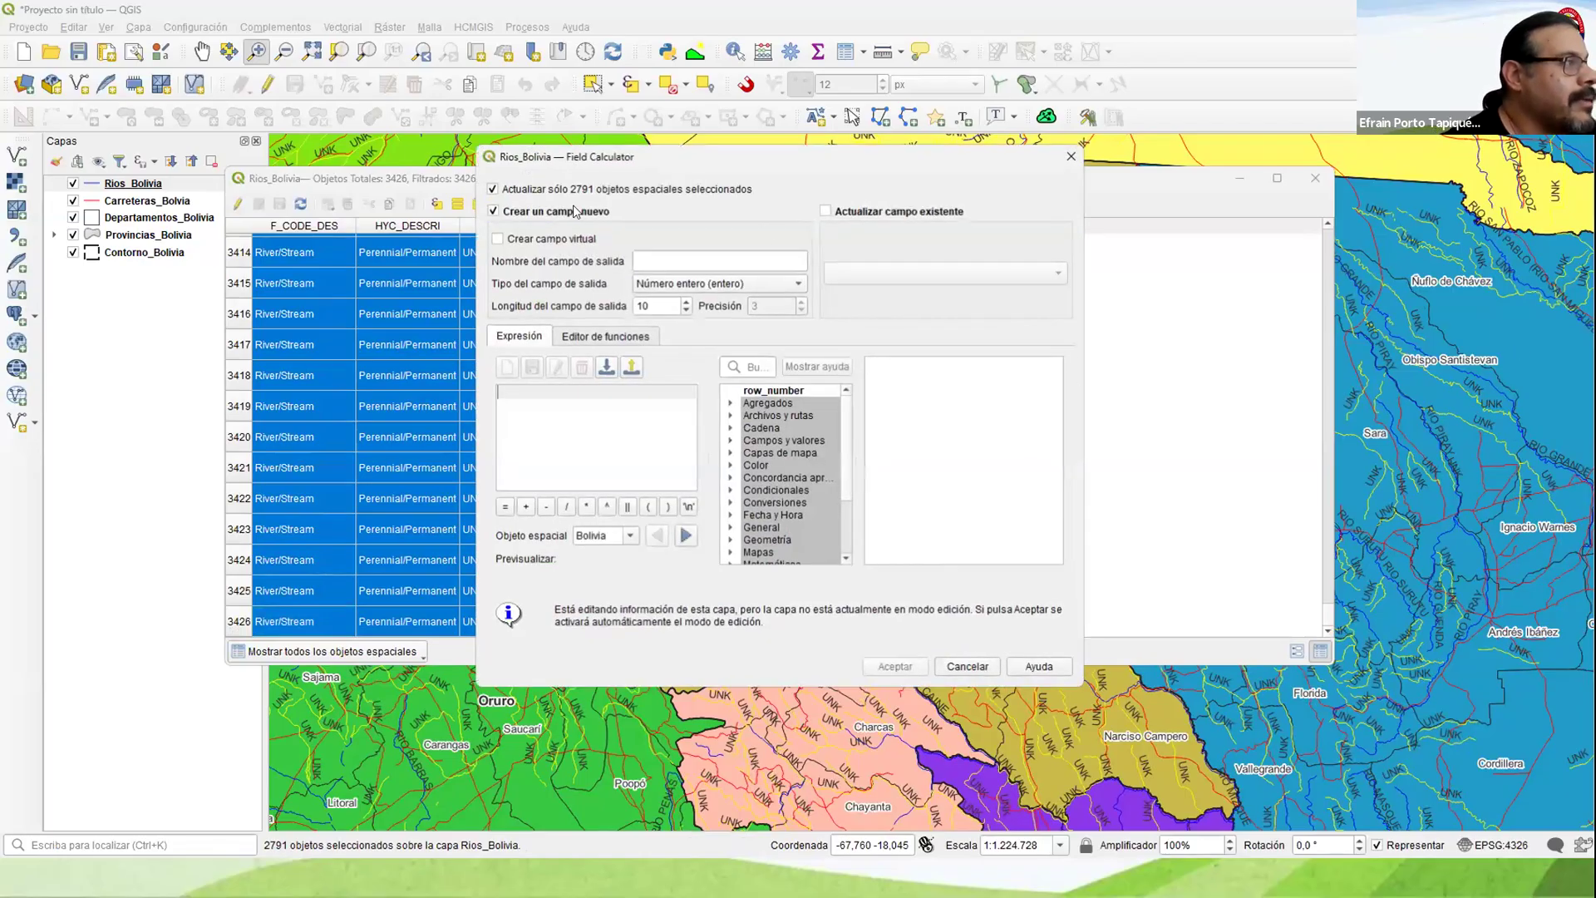
# Step: Set the Field Calculator to update the existing NAM field for the selected river records
pyautogui.click(893, 214)
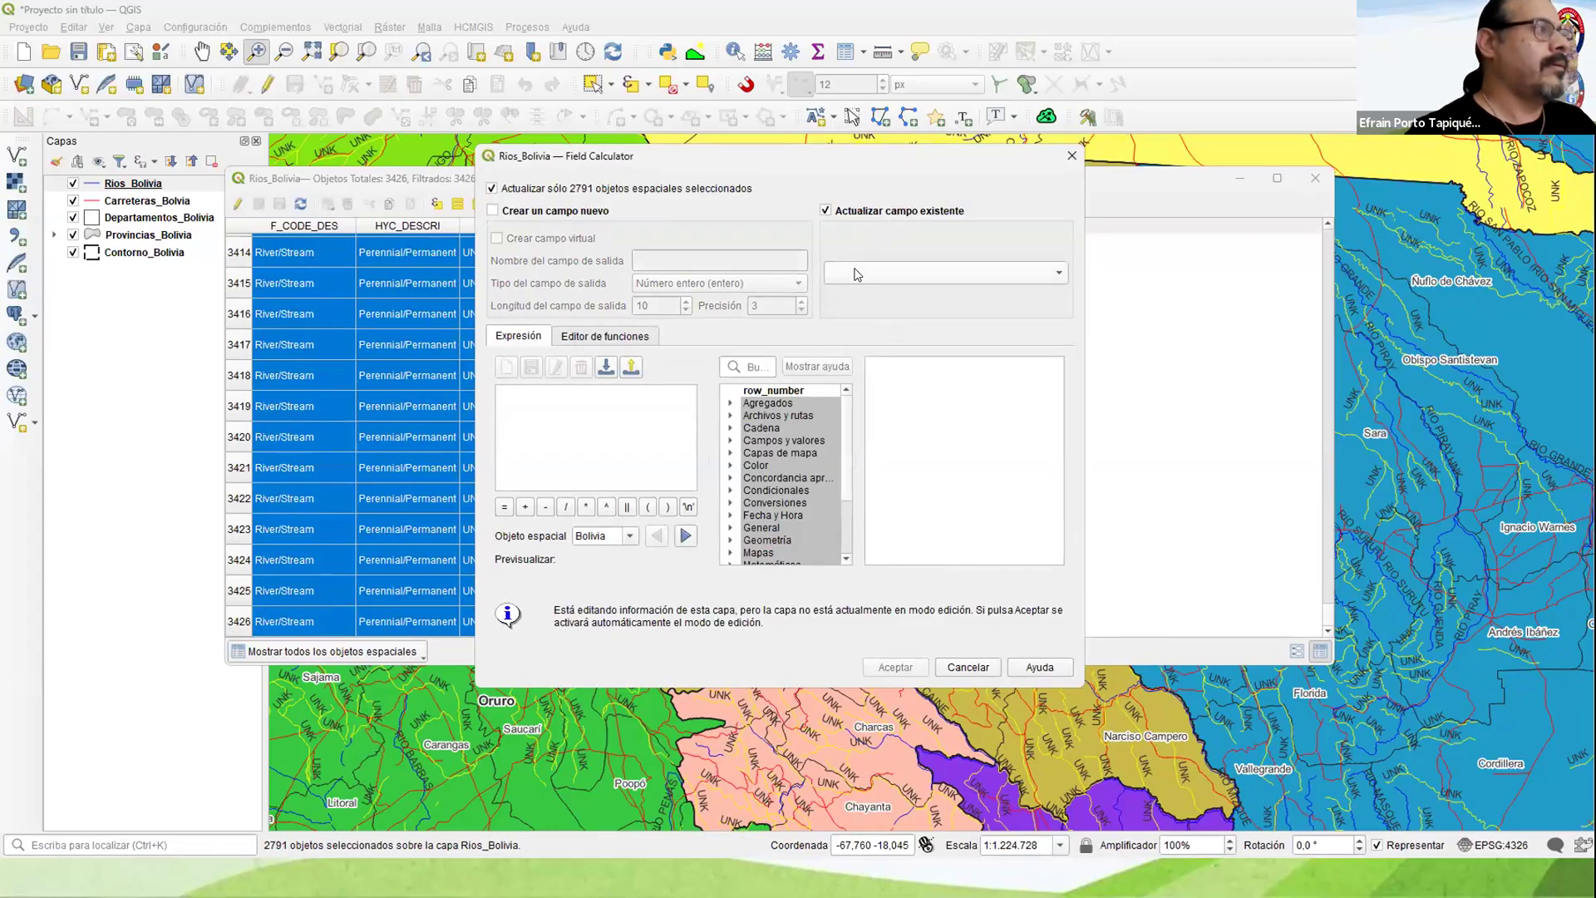
pyautogui.click(857, 274)
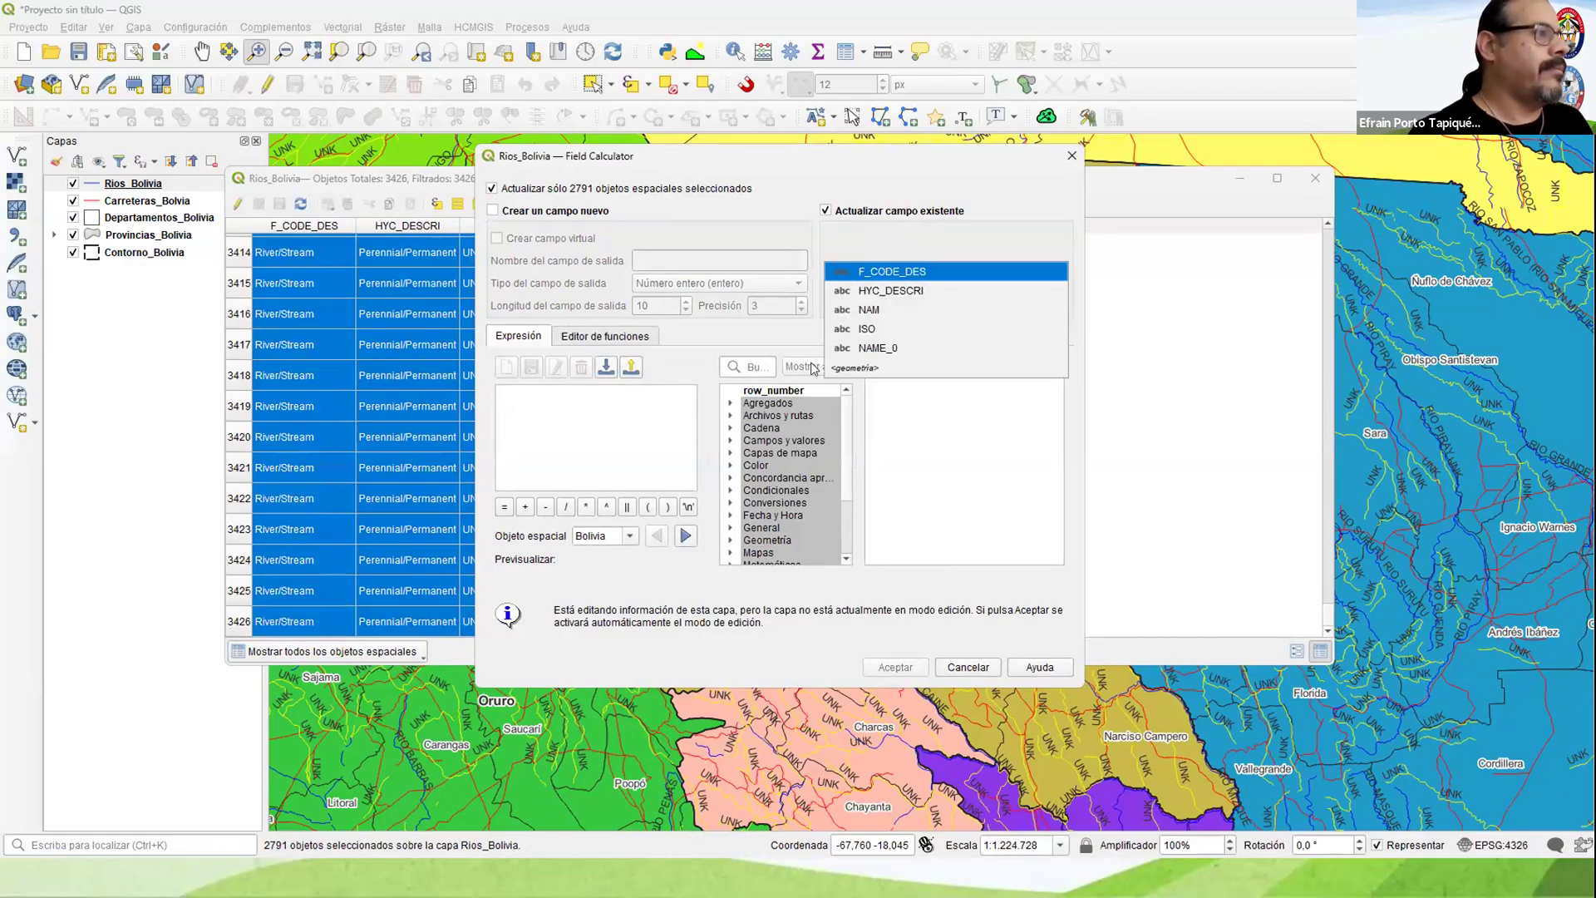
pyautogui.click(525, 406)
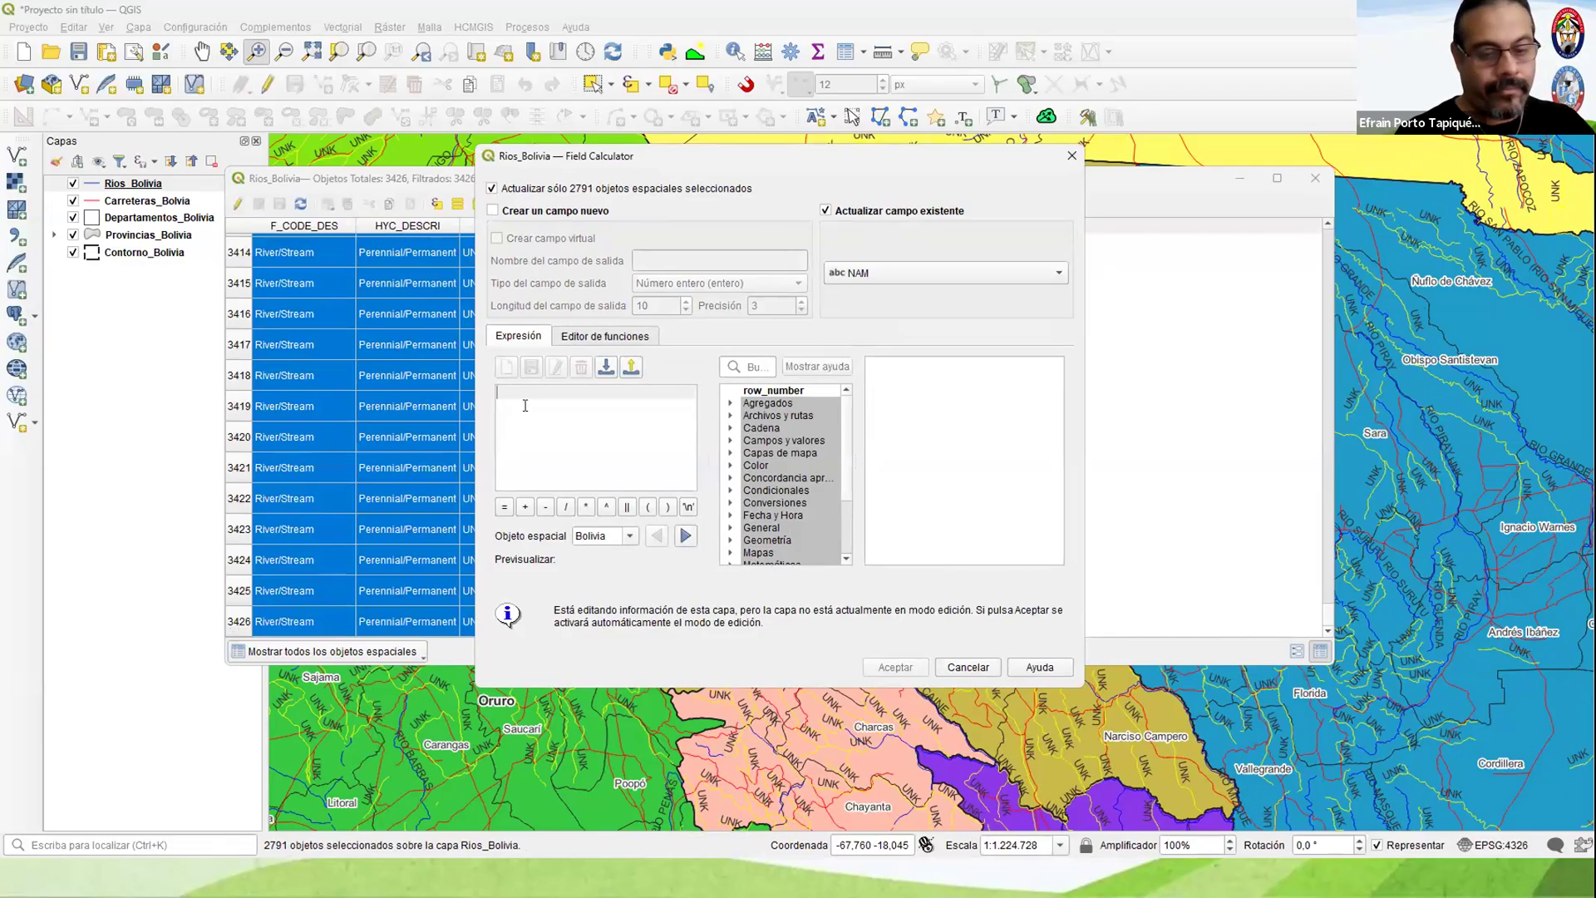
pyautogui.write("'")
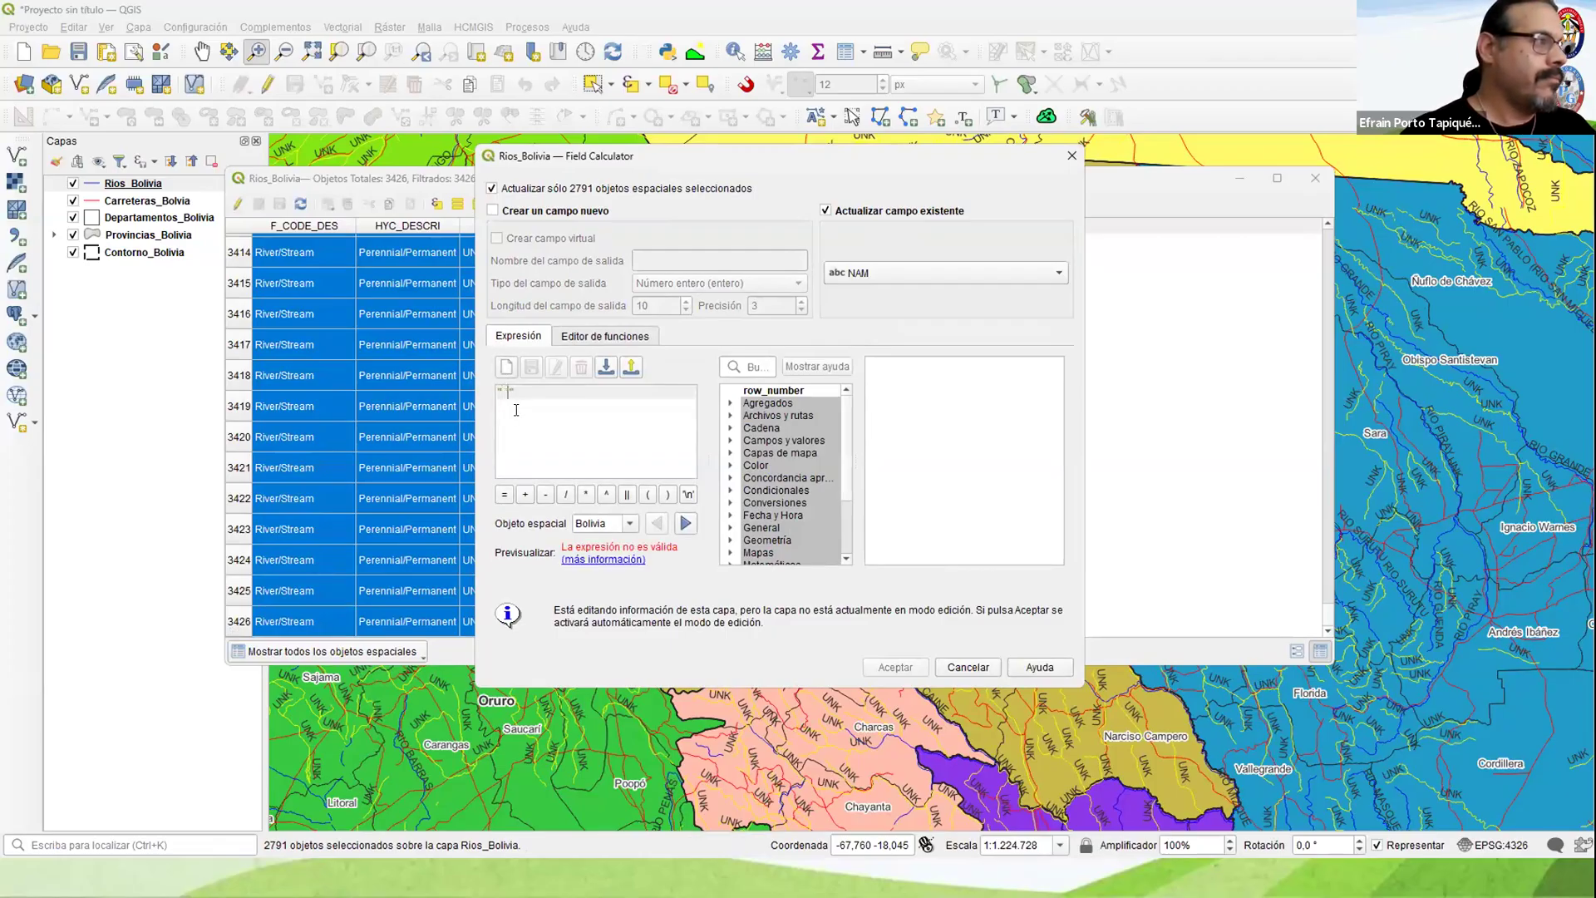
pyautogui.hotkey('ctrl', 'a')
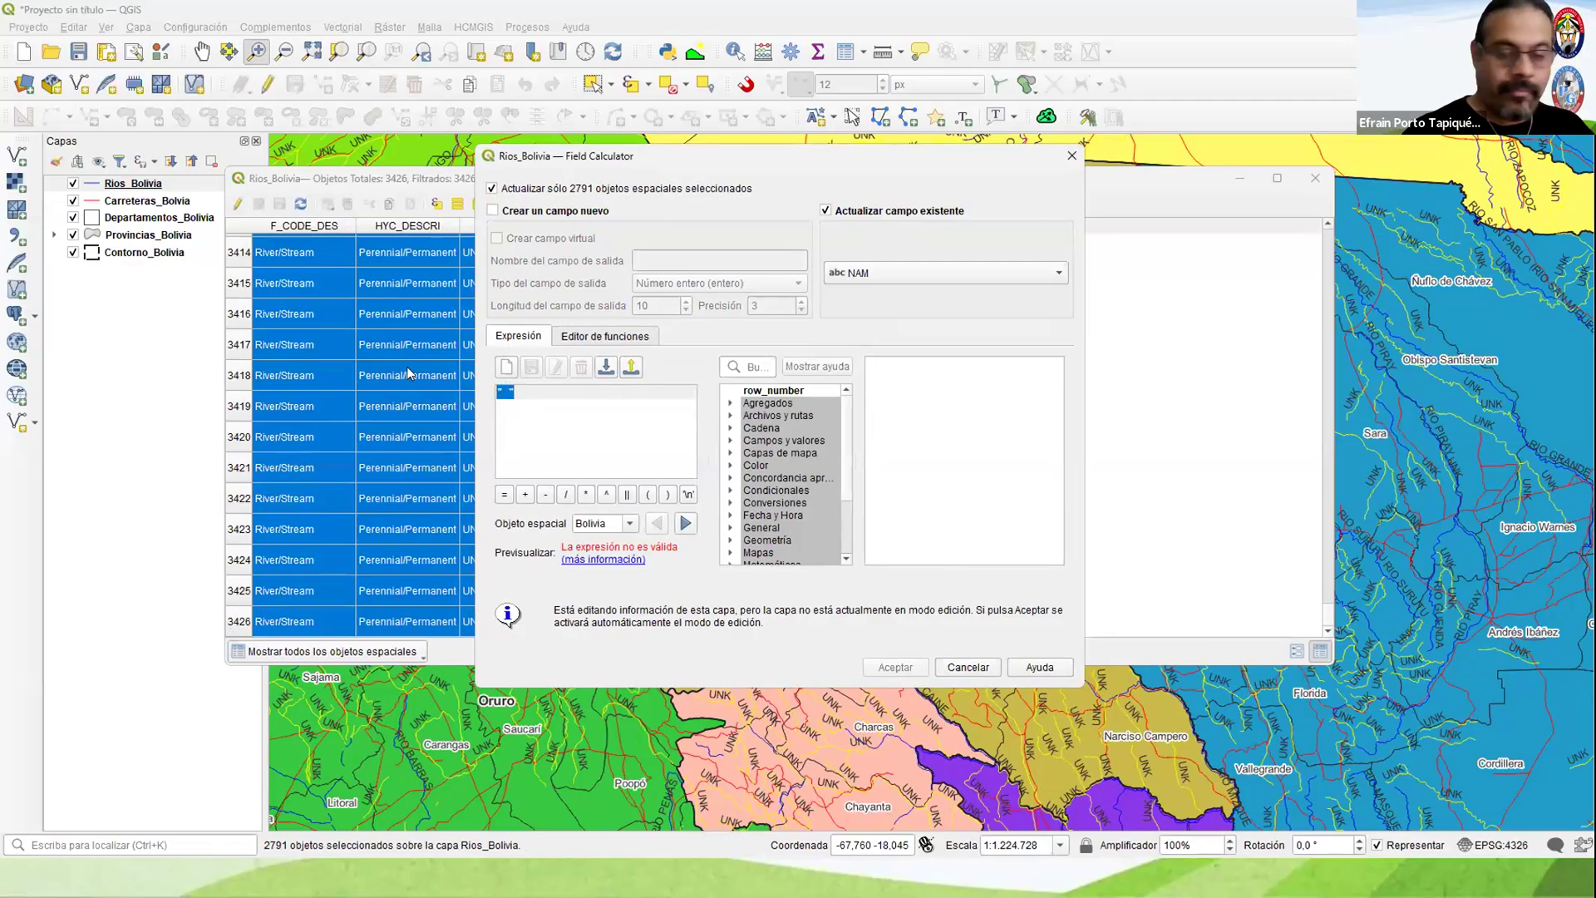
pyautogui.press('BackSpace')
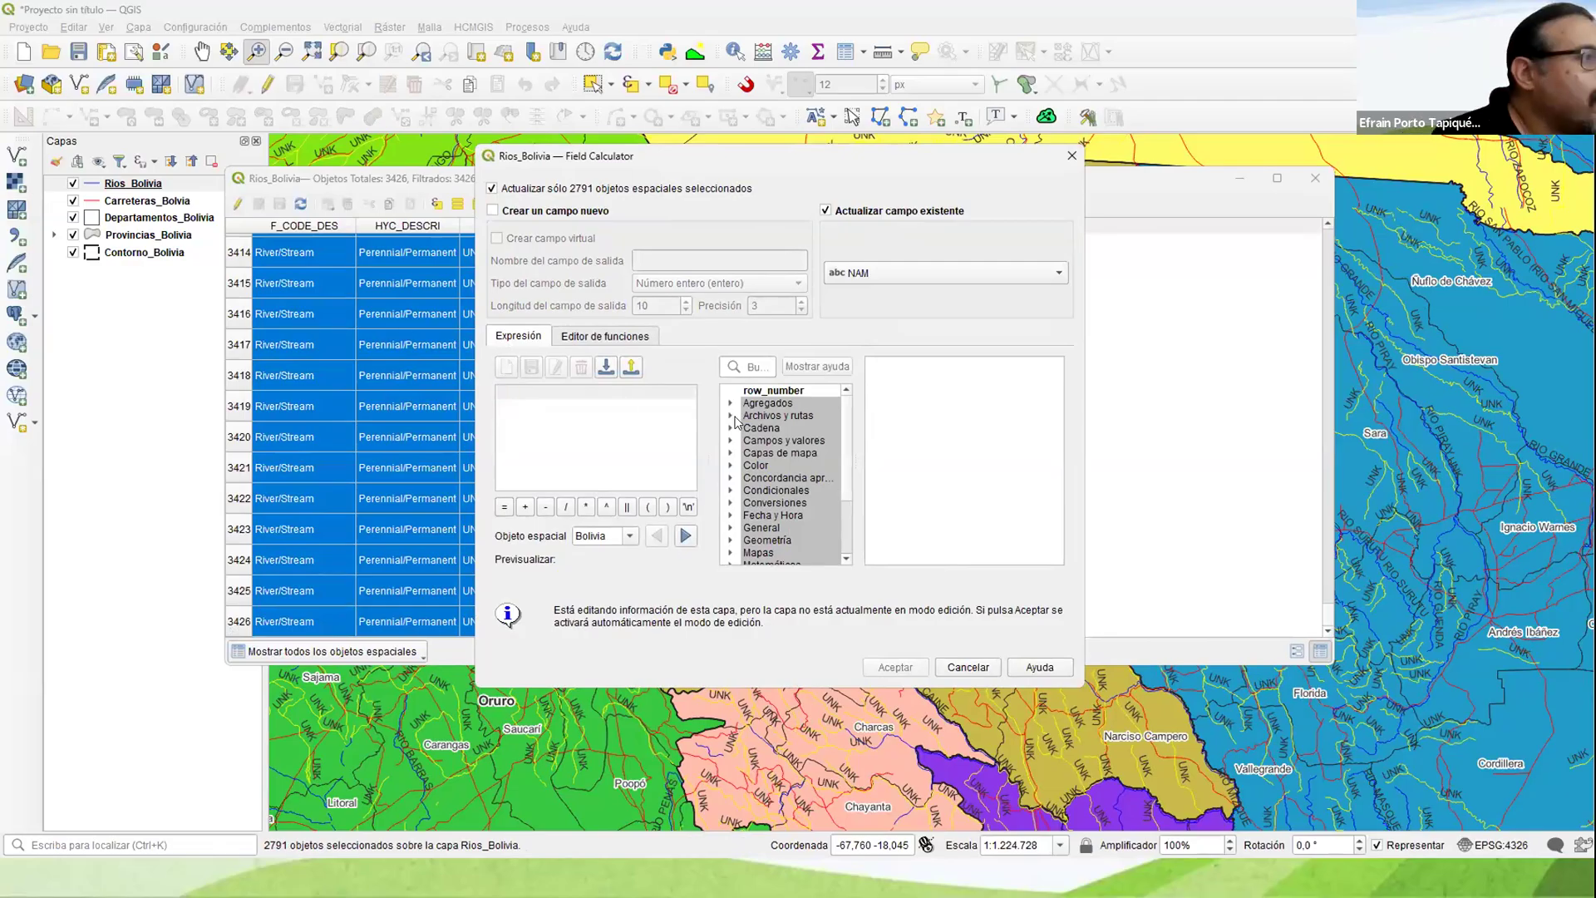
# Step: Update the selected records' NAM field with the expression "NAM" = ' ' and review the NAM column in the table
pyautogui.click(733, 444)
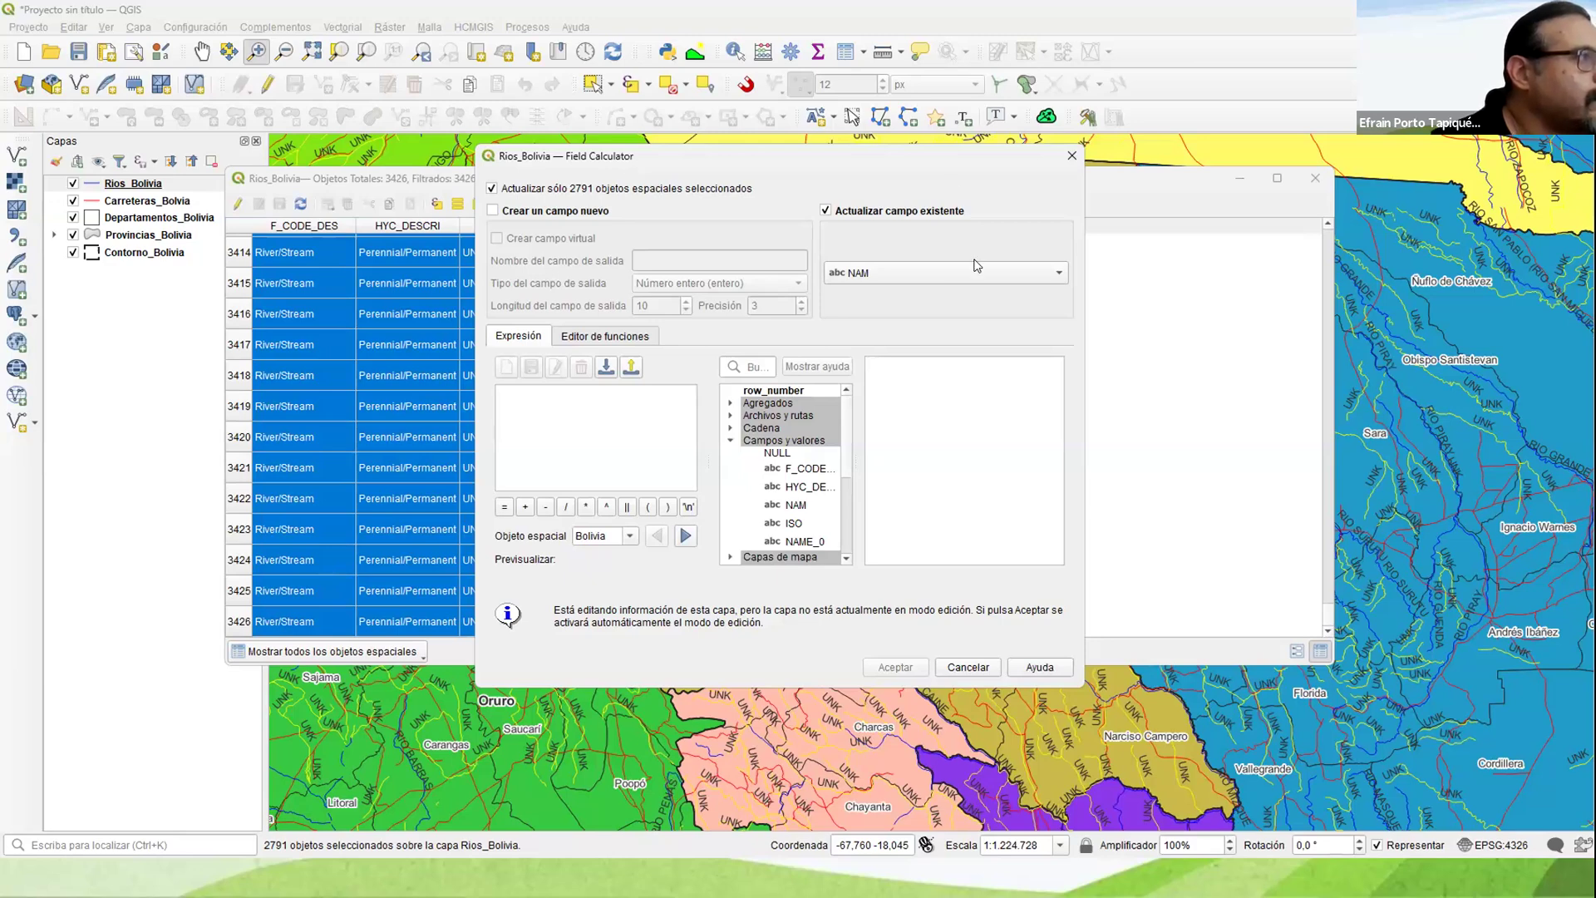
pyautogui.moveTo(769, 156); pyautogui.dragTo(1016, 102)
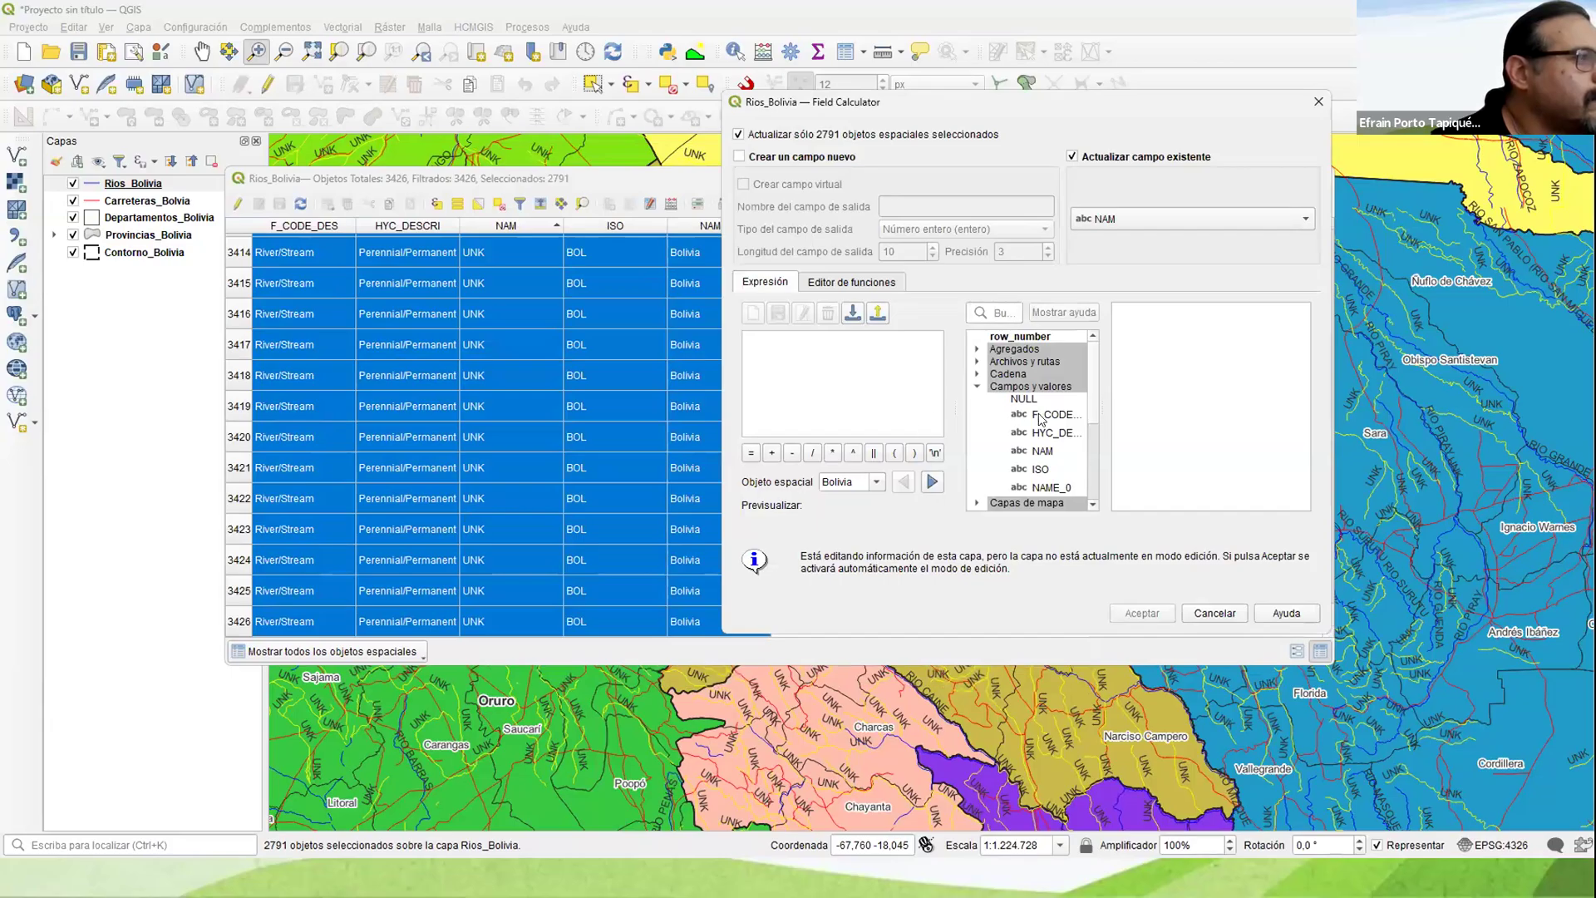
pyautogui.doubleClick(1044, 451)
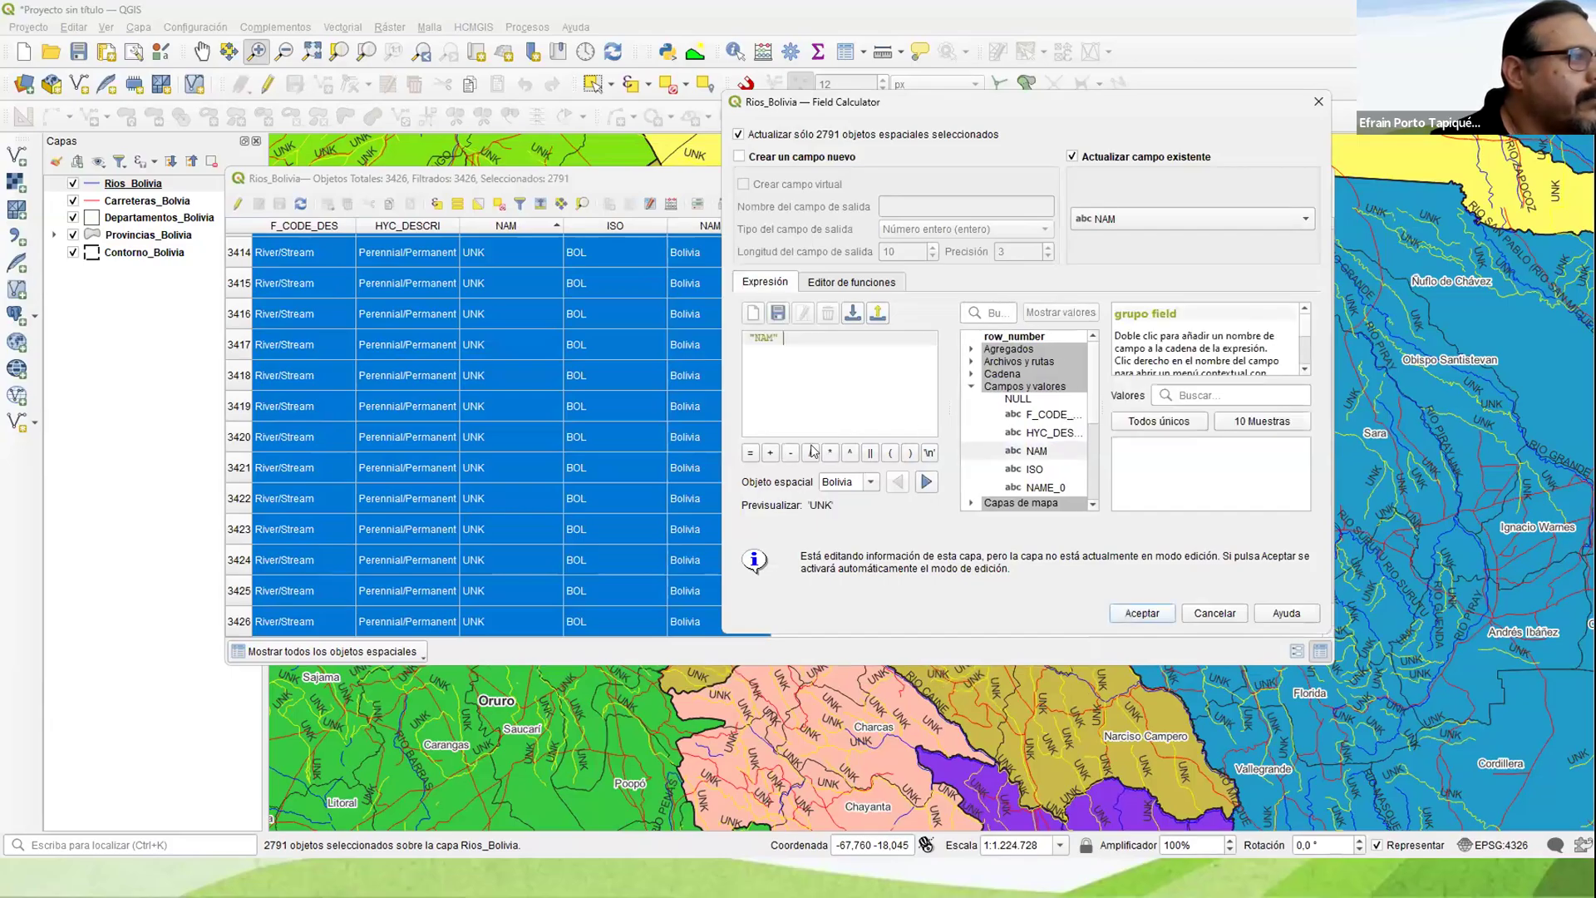
pyautogui.click(750, 453)
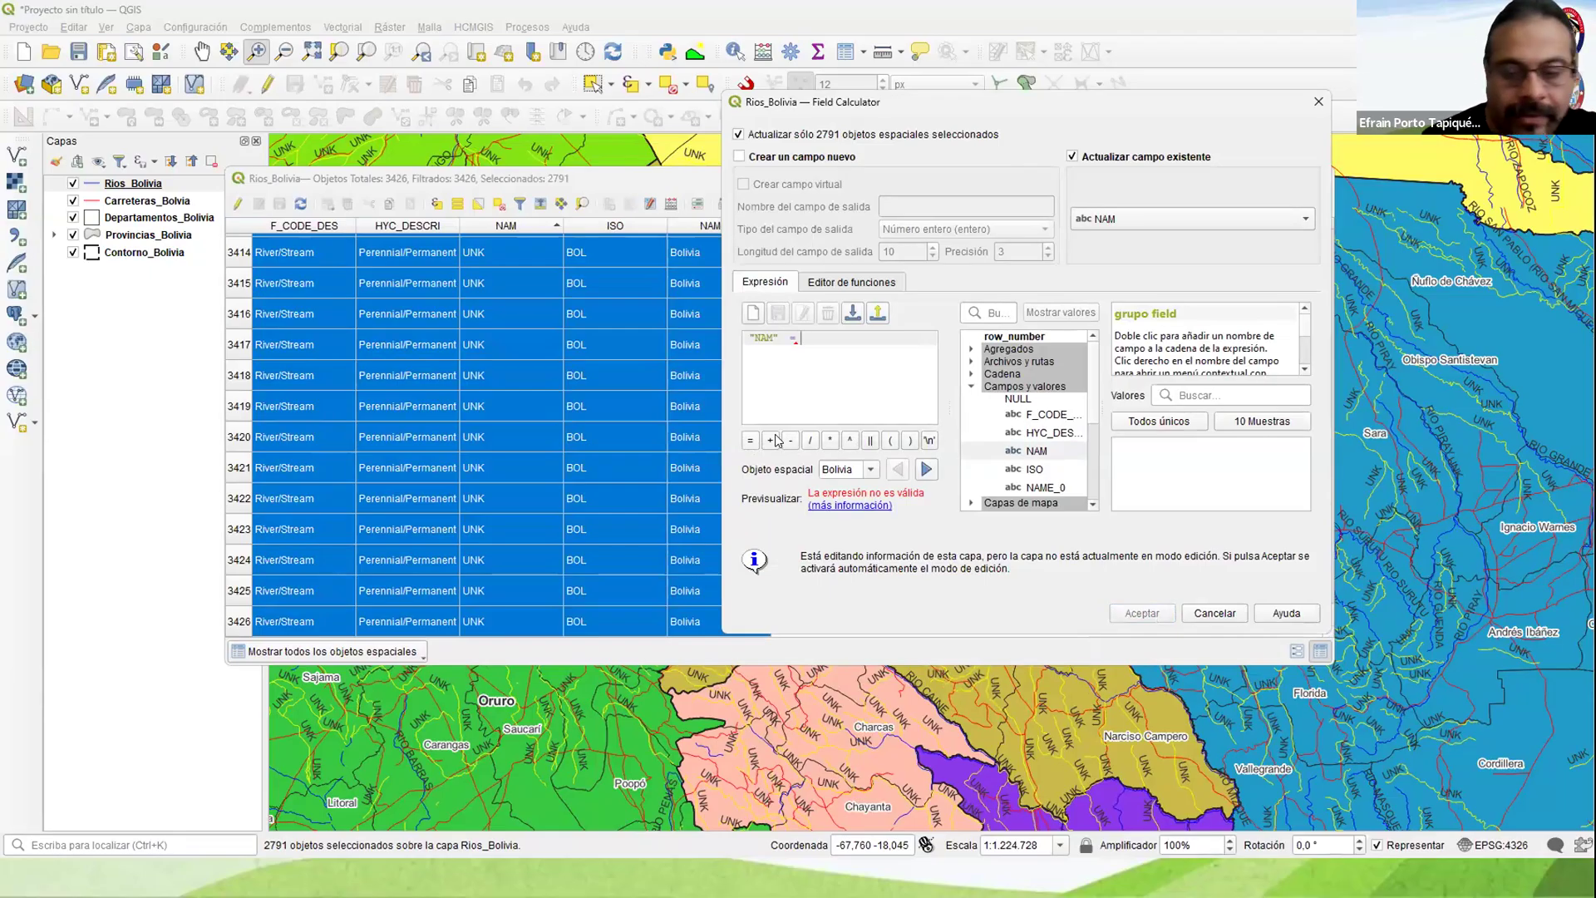
pyautogui.write("' ")
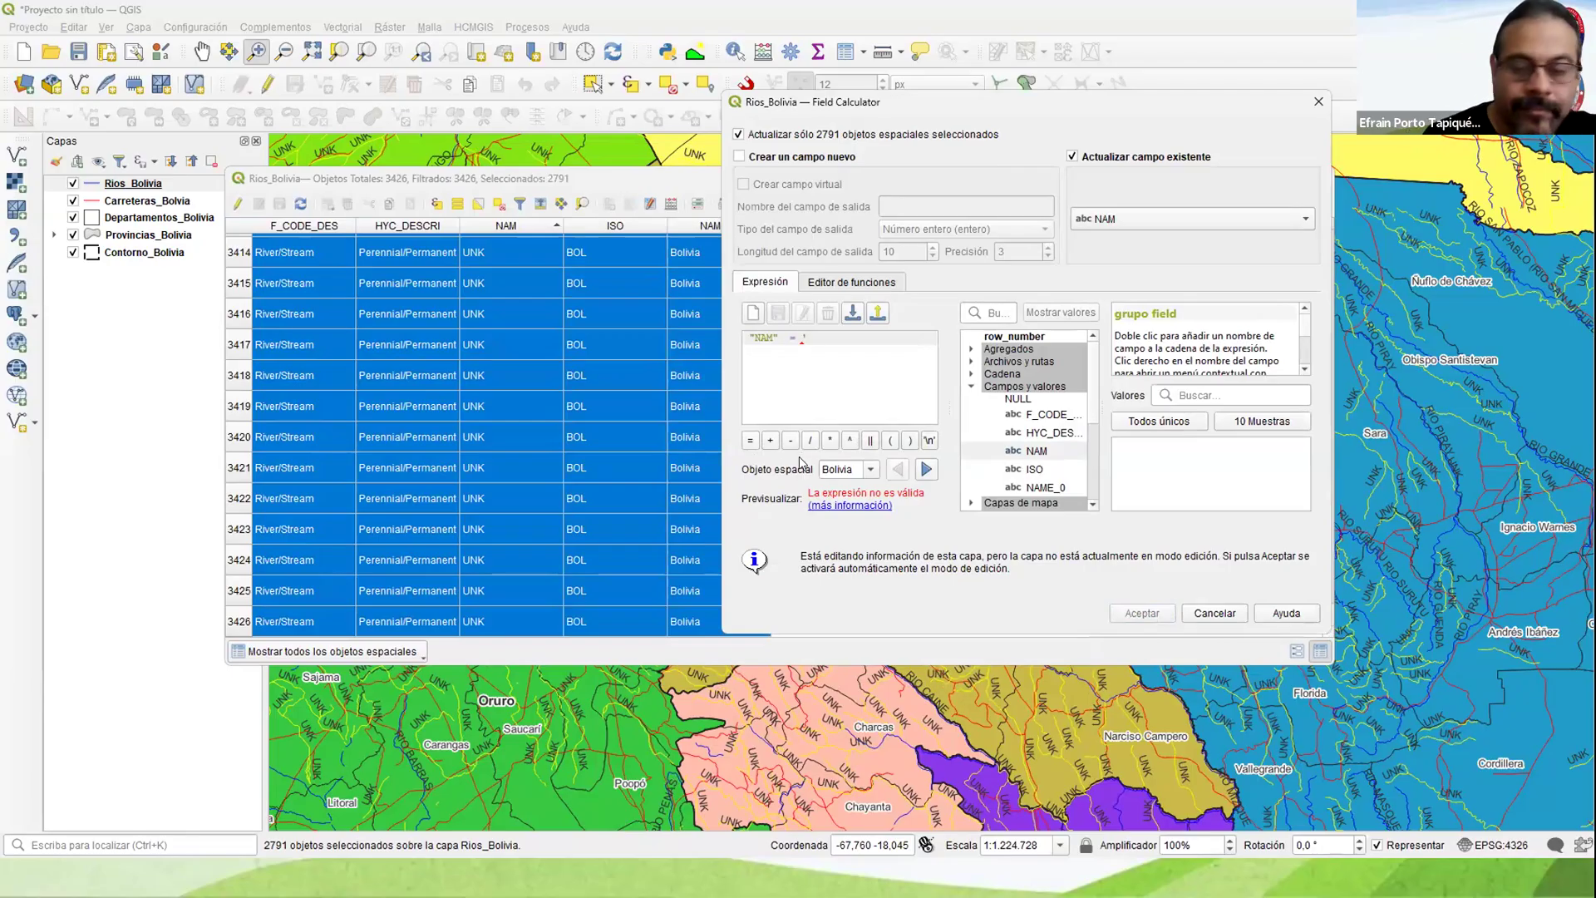
pyautogui.write("'")
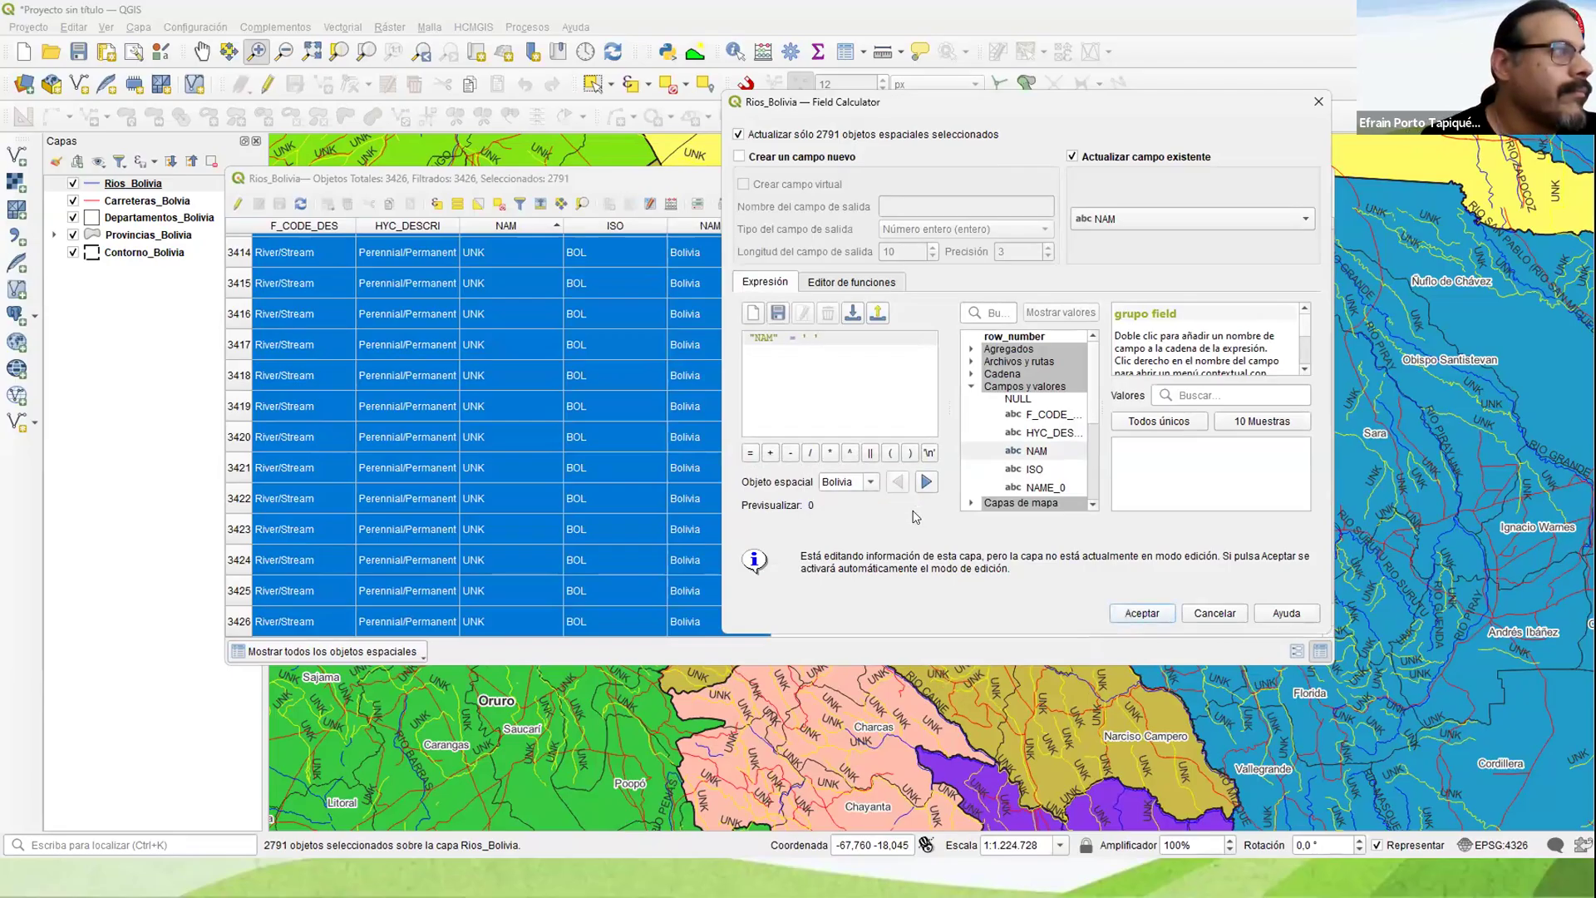
pyautogui.click(1141, 613)
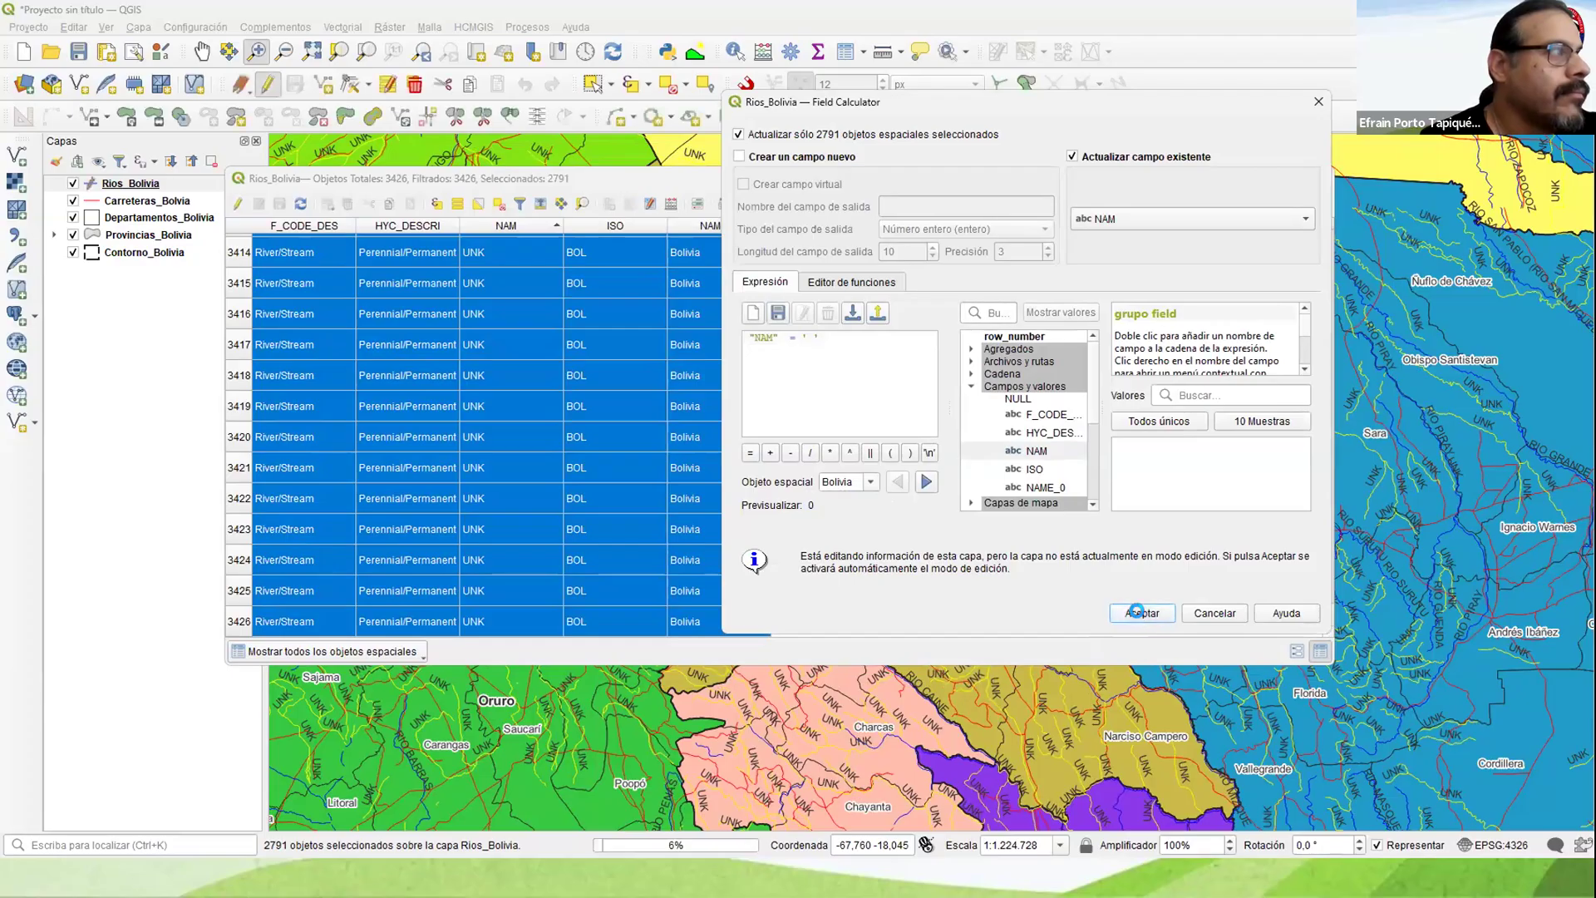
pyautogui.scroll(-1, 761, 447)
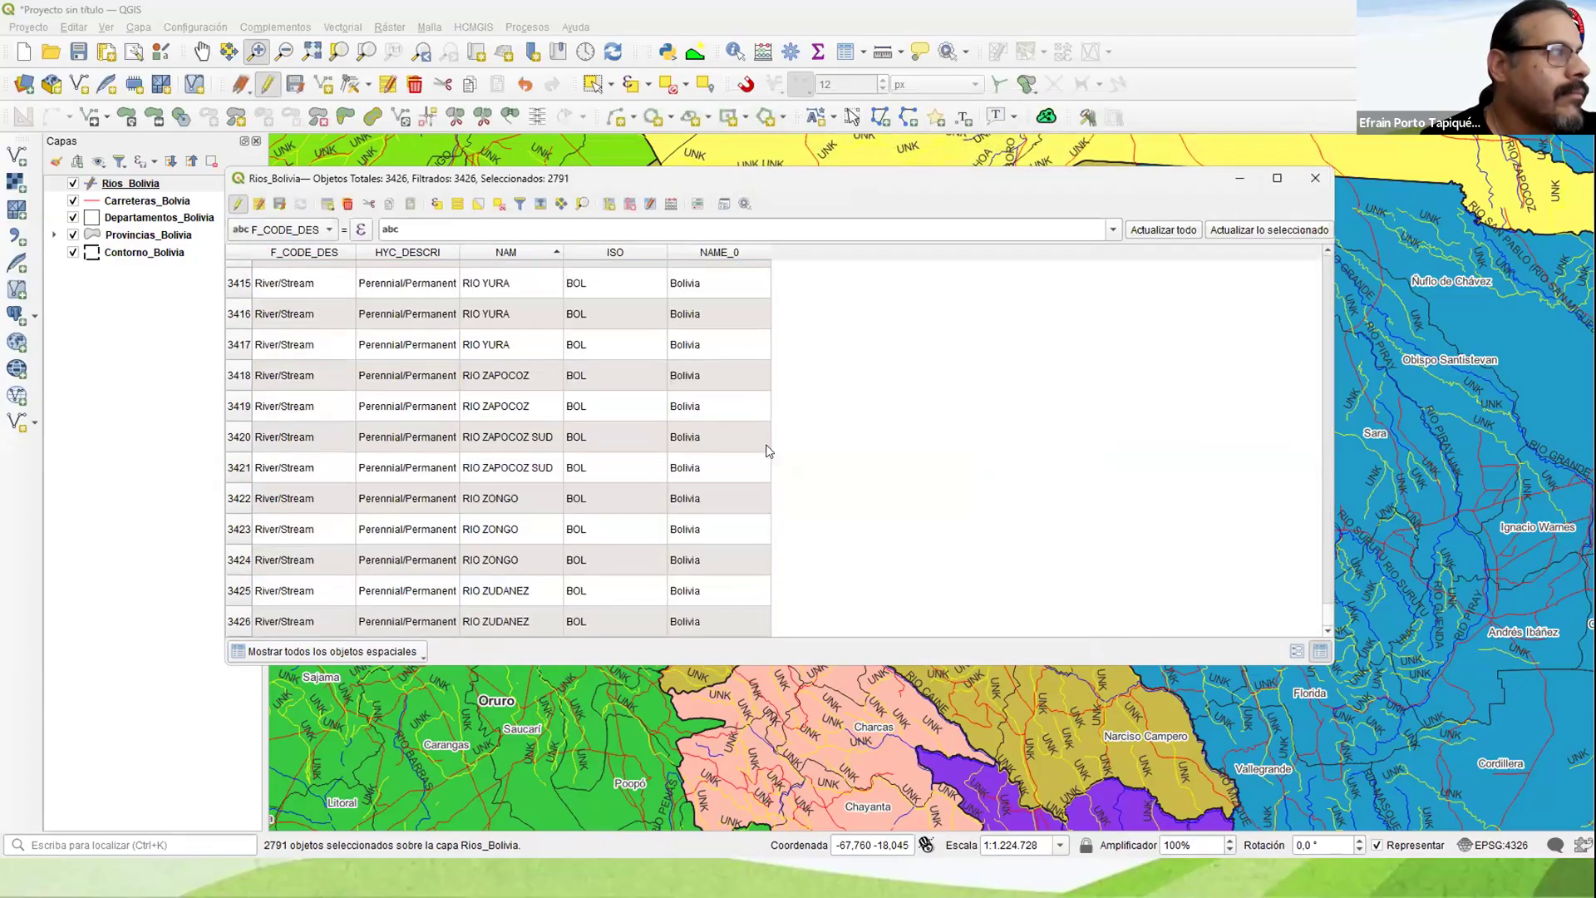
pyautogui.moveTo(1319, 580); pyautogui.dragTo(1318, 479)
pyautogui.scroll(-16, 526, 405)
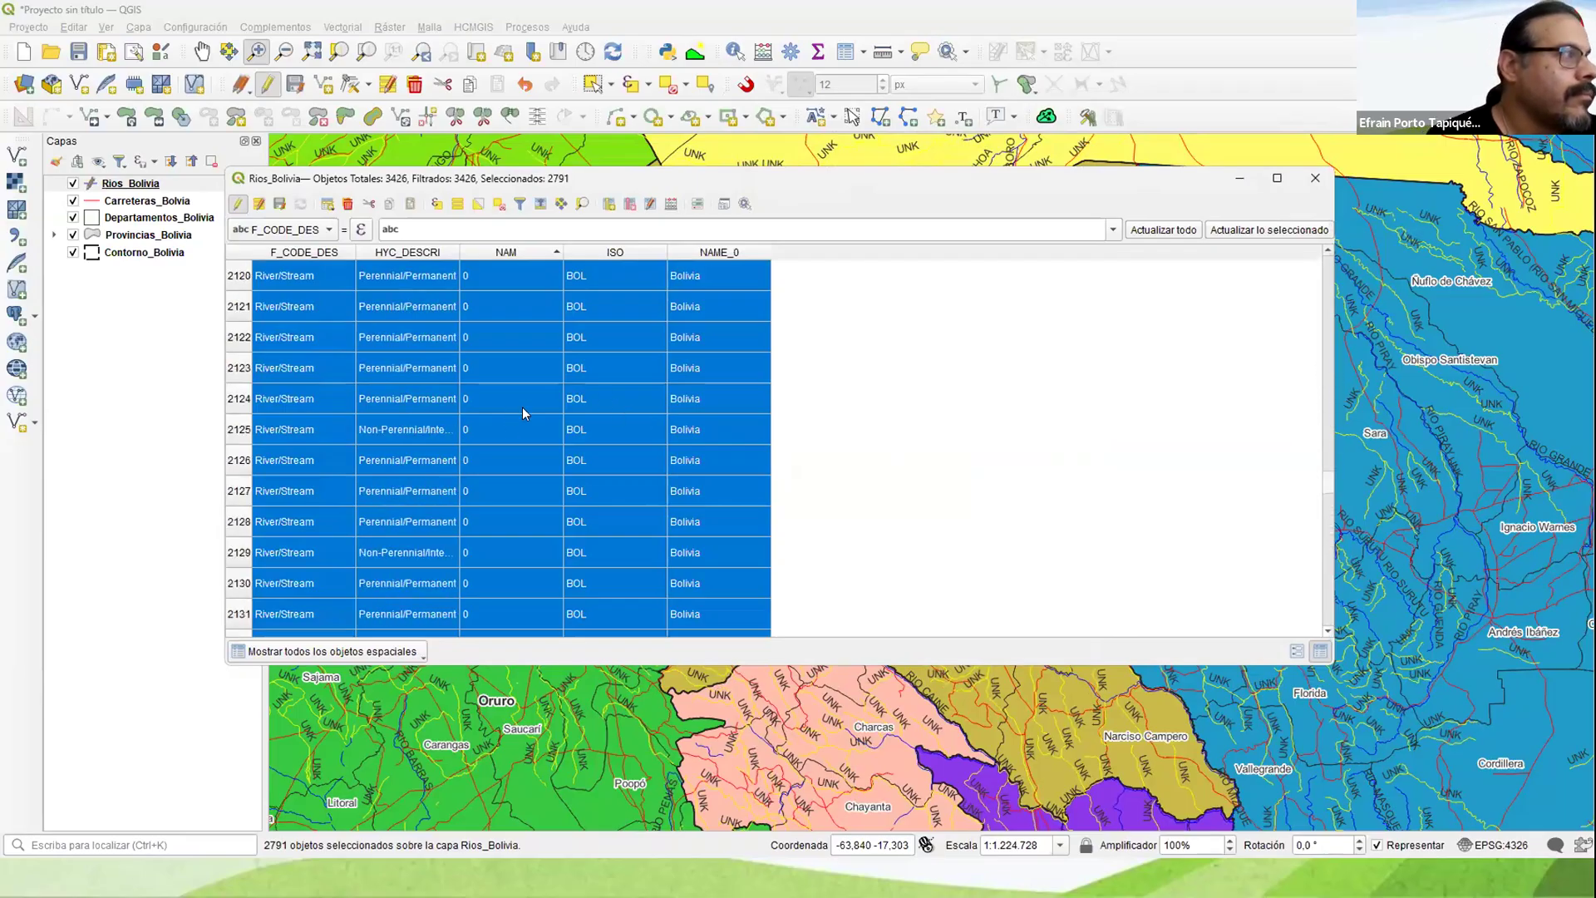
pyautogui.moveTo(1329, 487); pyautogui.dragTo(1328, 215)
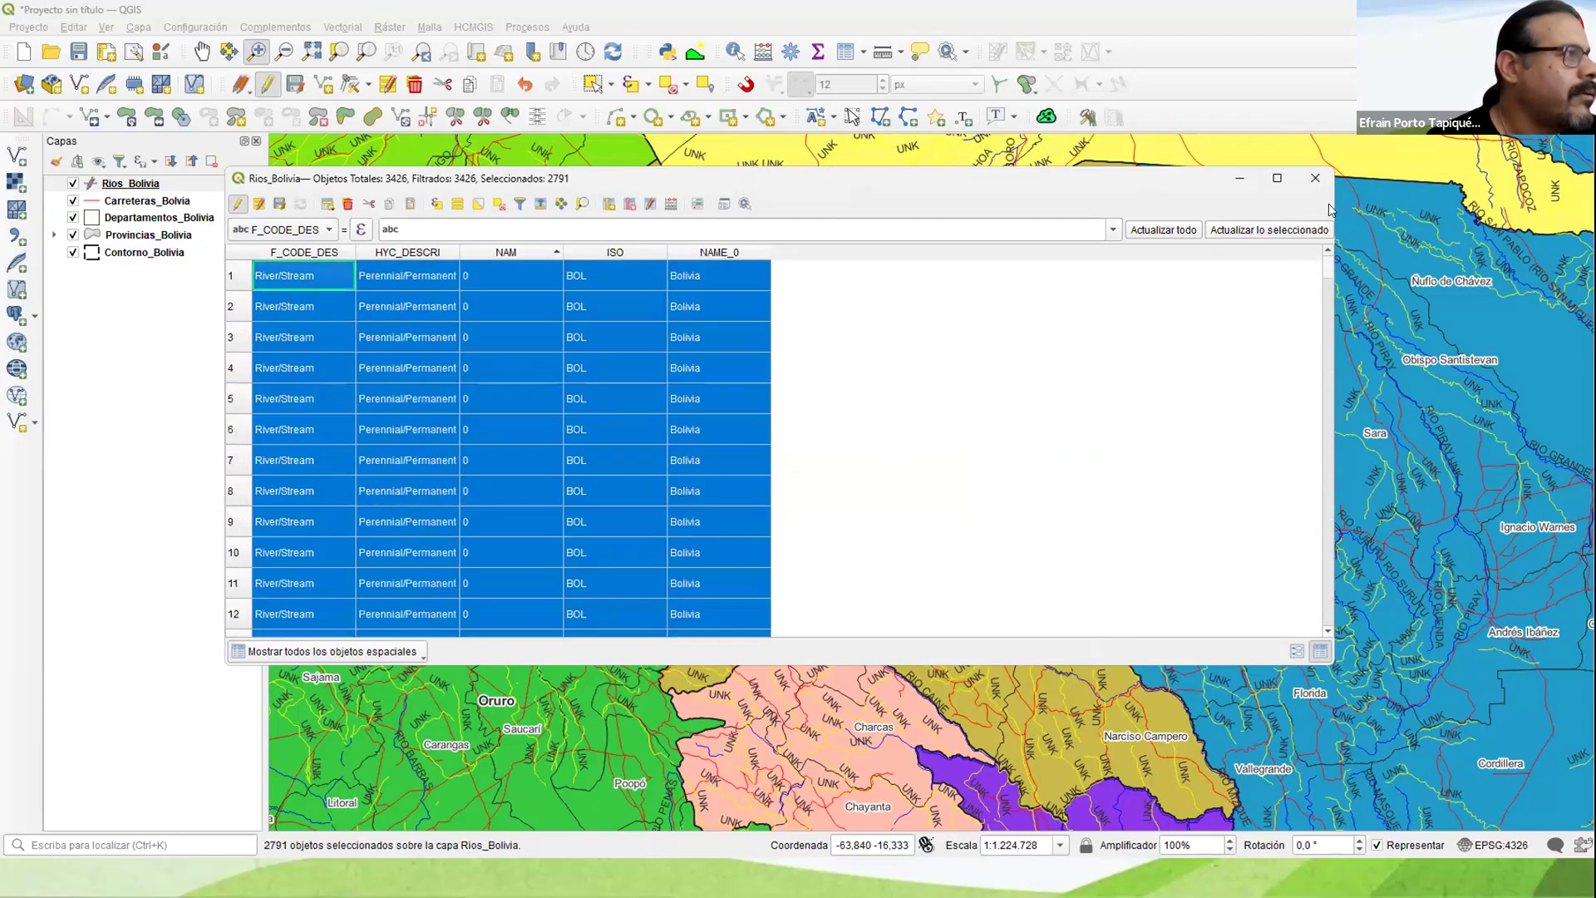
# Step: Save the changes to the Rios_Bolivia layer and end its editing session
pyautogui.click(239, 205)
pyautogui.click(761, 450)
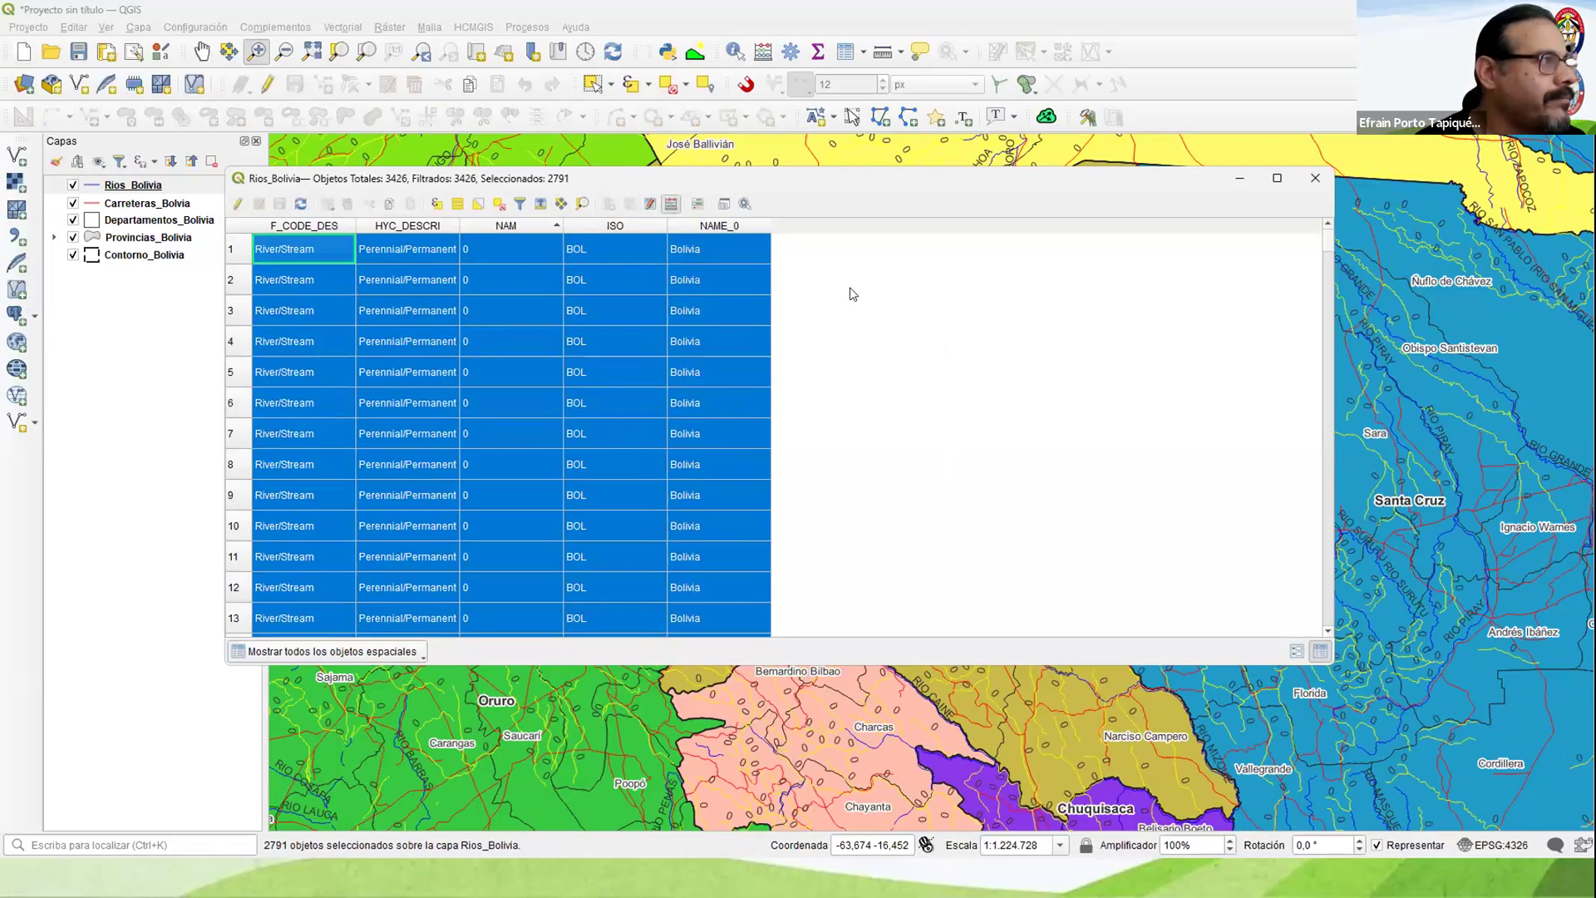
pyautogui.hotkey('ctrl', 'i')
pyautogui.click(1318, 102)
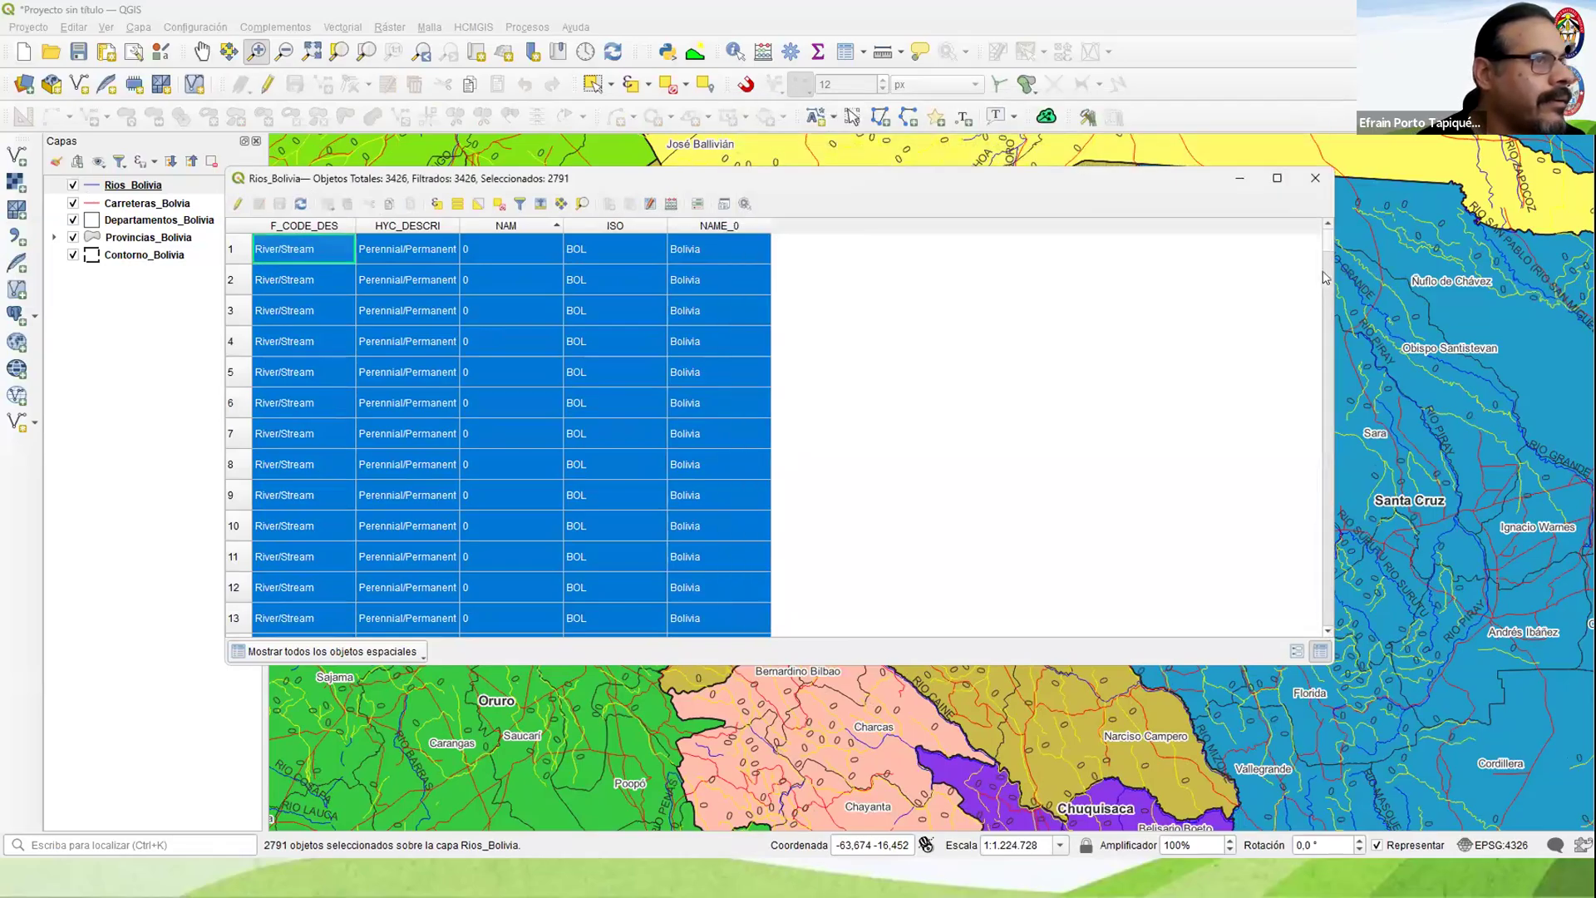
# Step: Check the river names at the end of the table and invert the selection to pick the named river records
pyautogui.moveTo(1328, 241); pyautogui.dragTo(1294, 591)
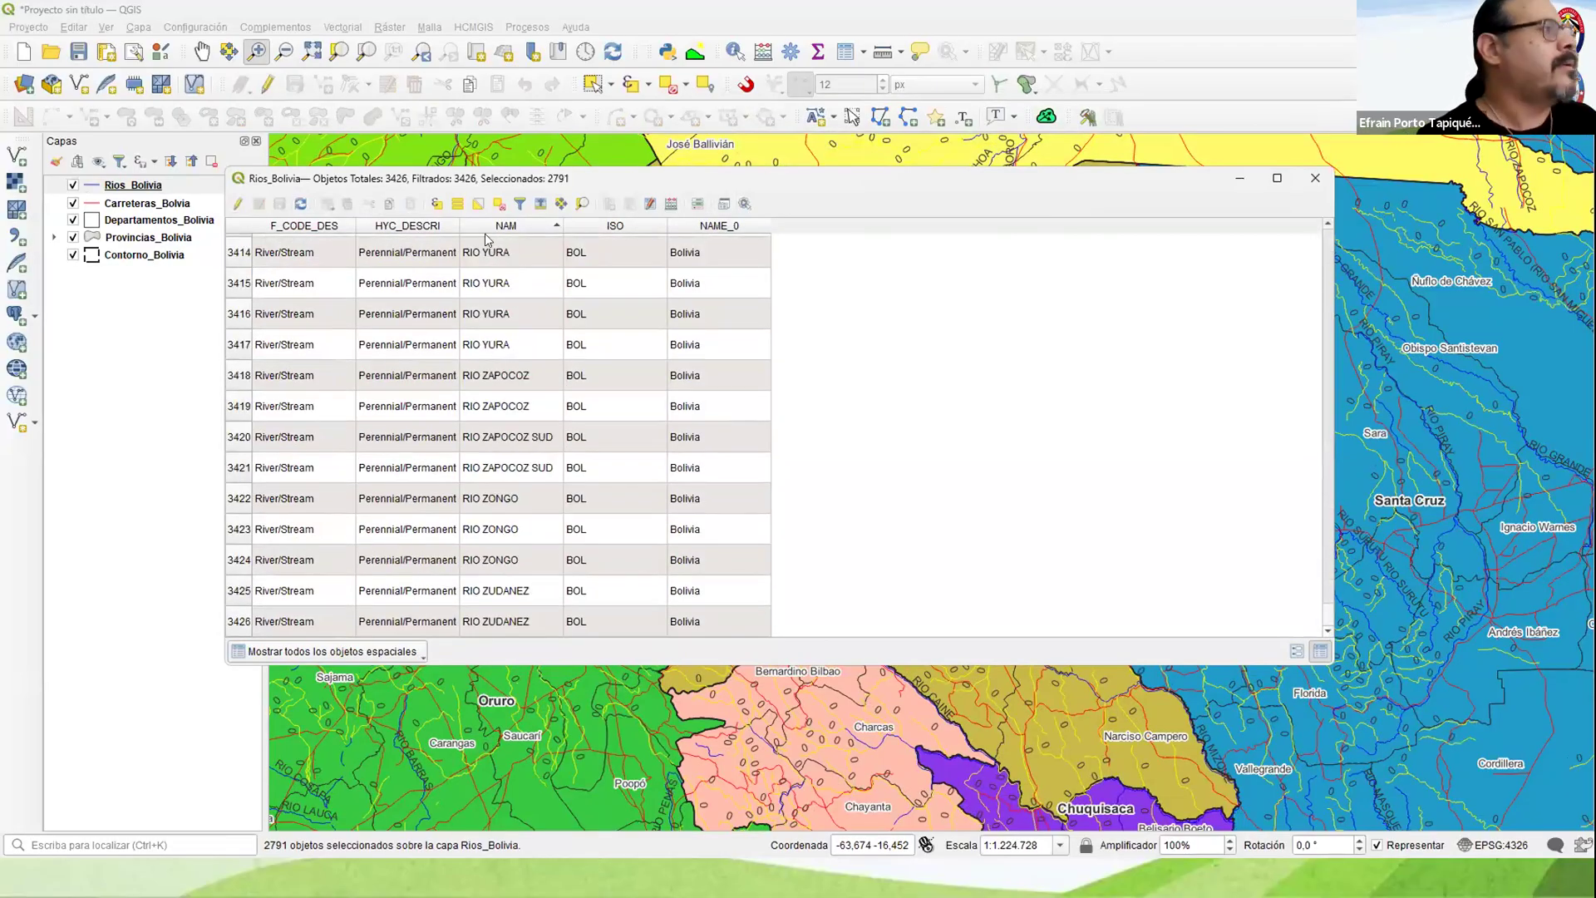
pyautogui.scroll(1, 511, 259)
pyautogui.click(478, 205)
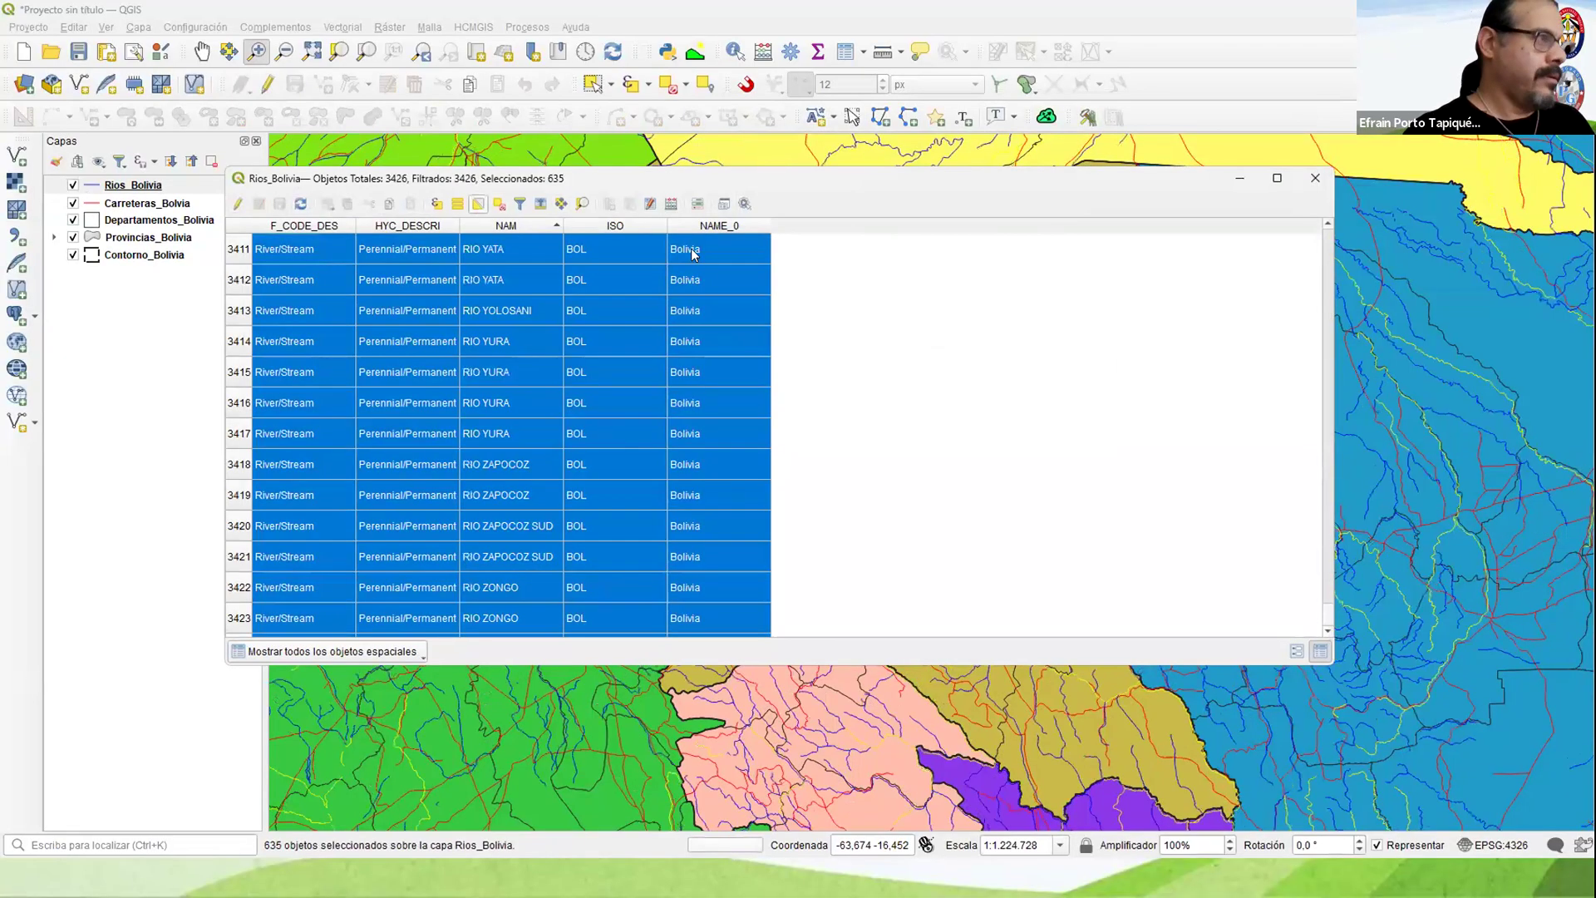
# Step: Set the Field Calculator to create a text field named Nombre with length 12 for the selected river records
pyautogui.hotkey('ctrl', 'i')
pyautogui.click(910, 207)
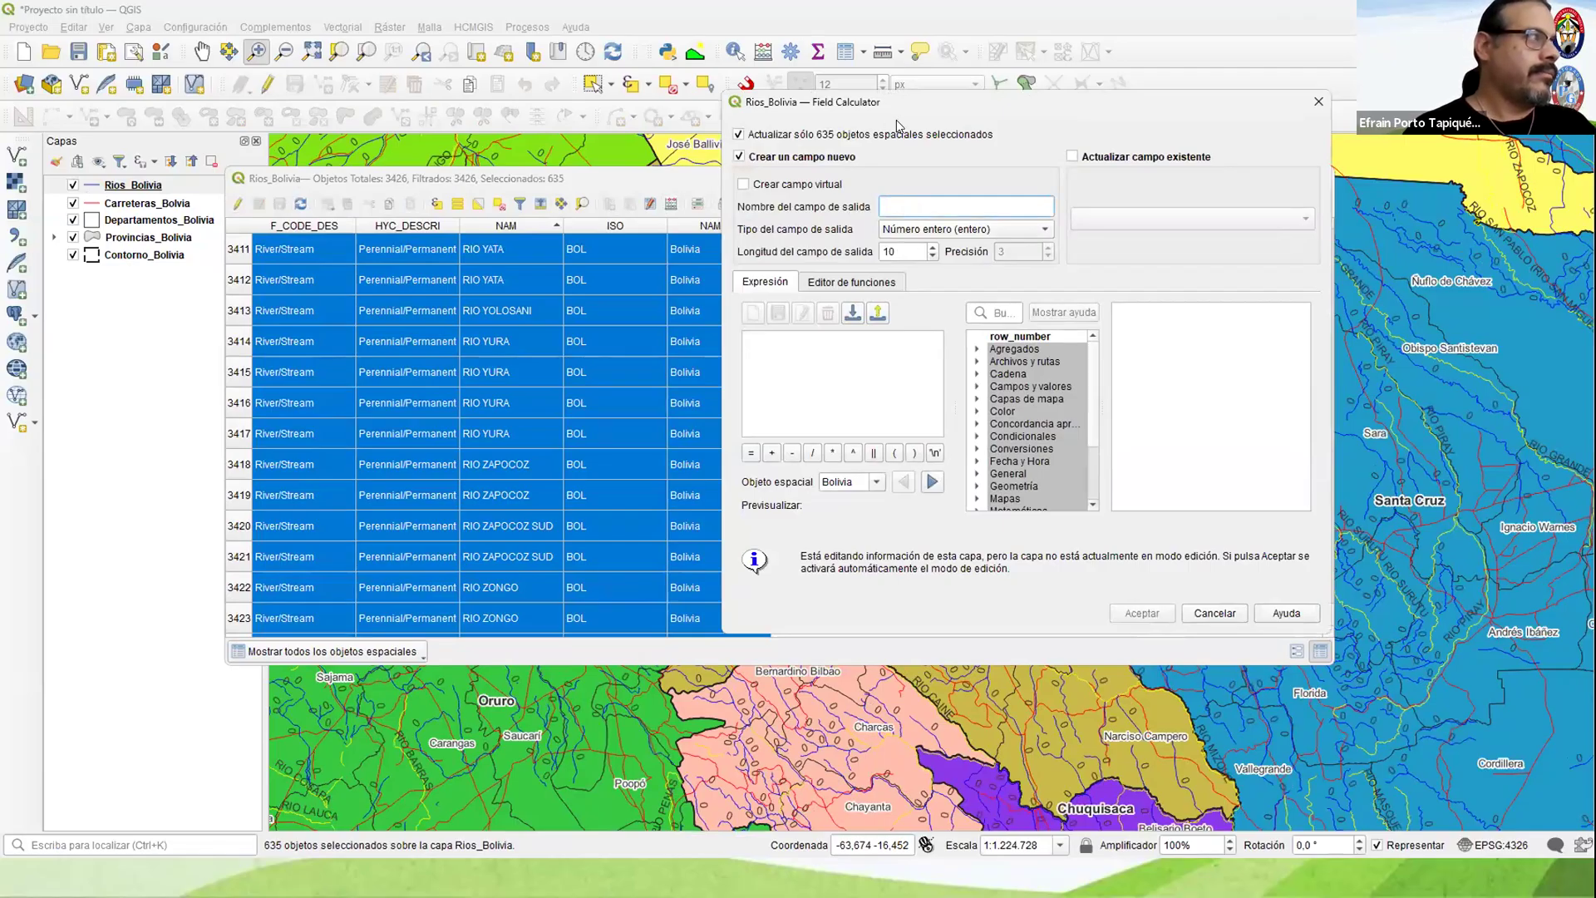
pyautogui.moveTo(1062, 113); pyautogui.dragTo(1132, 129)
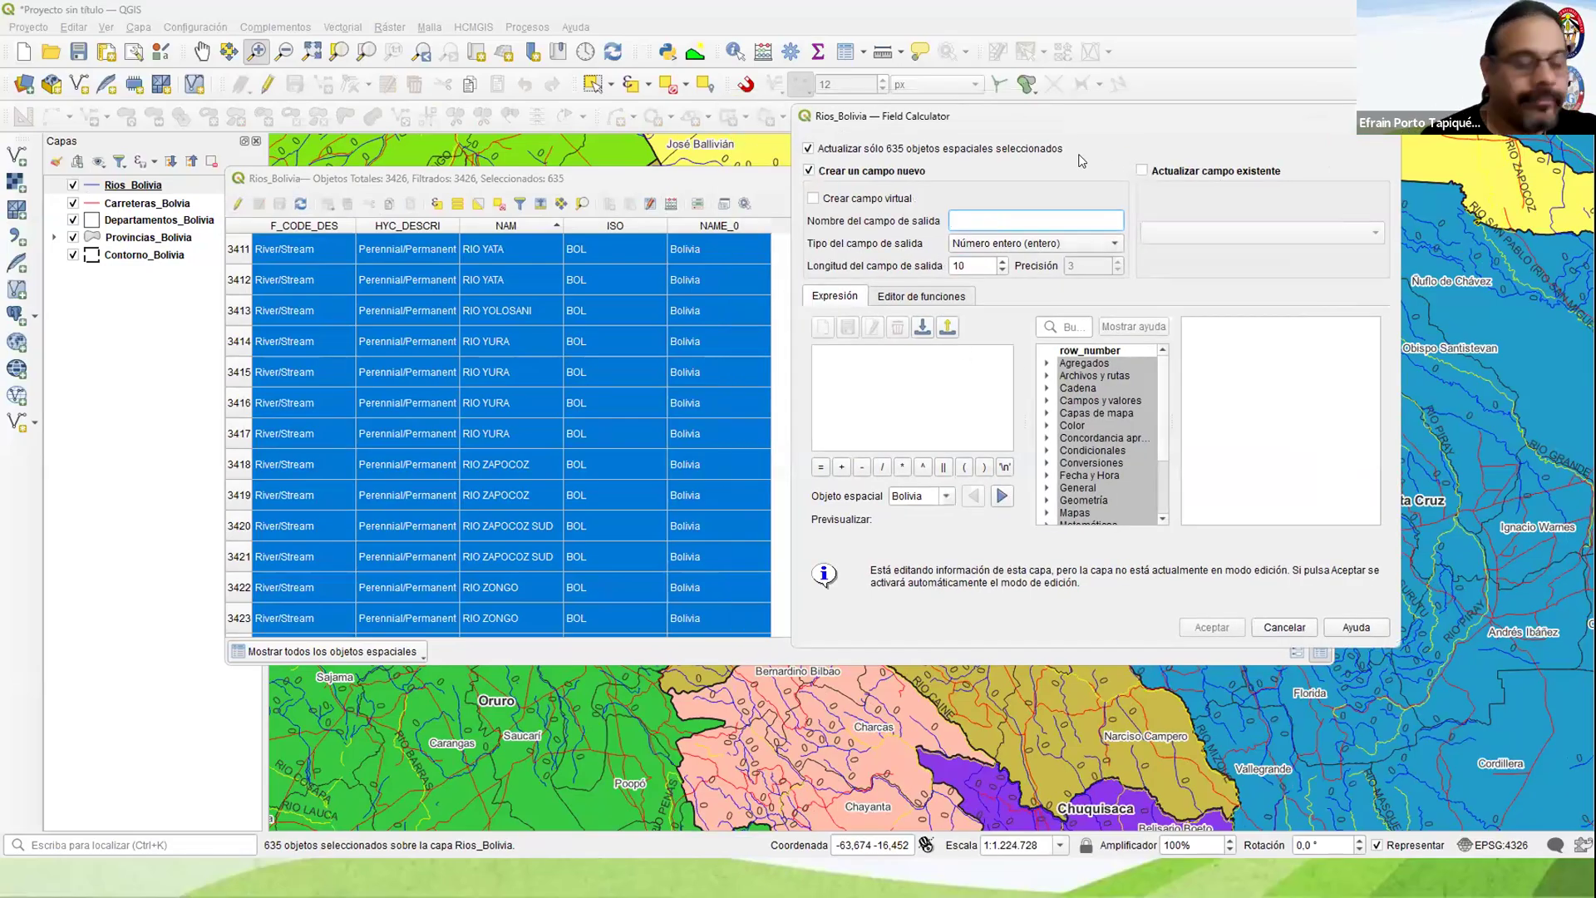
pyautogui.write('Nomber')
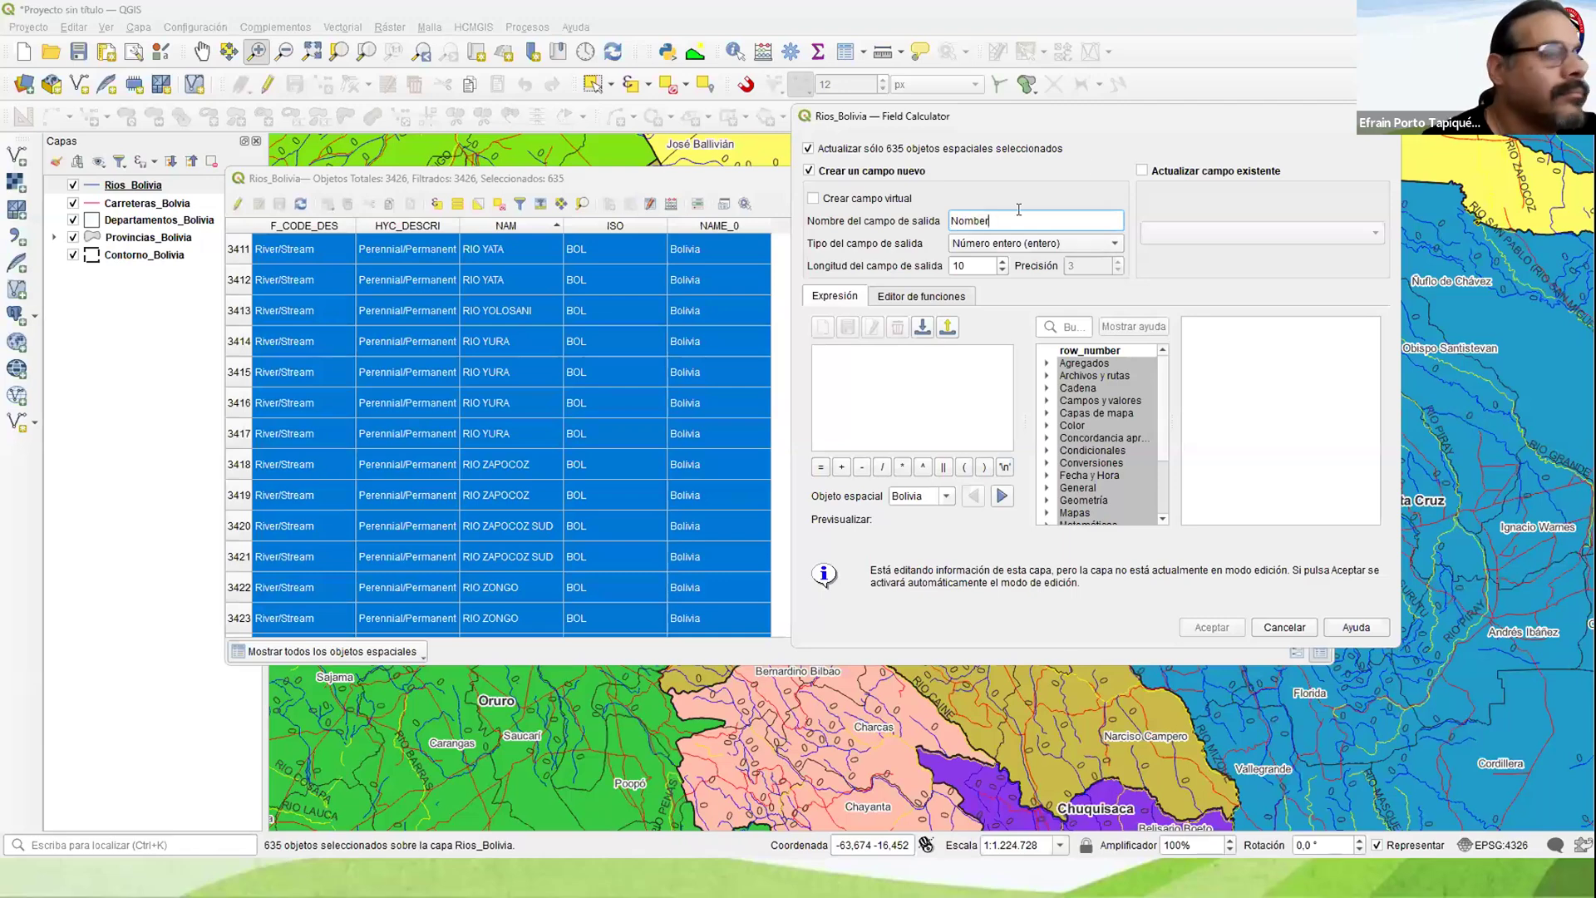
pyautogui.press('BackSpace')
pyautogui.press('BackSpace')
pyautogui.write('re')
pyautogui.click(1018, 243)
pyautogui.click(986, 302)
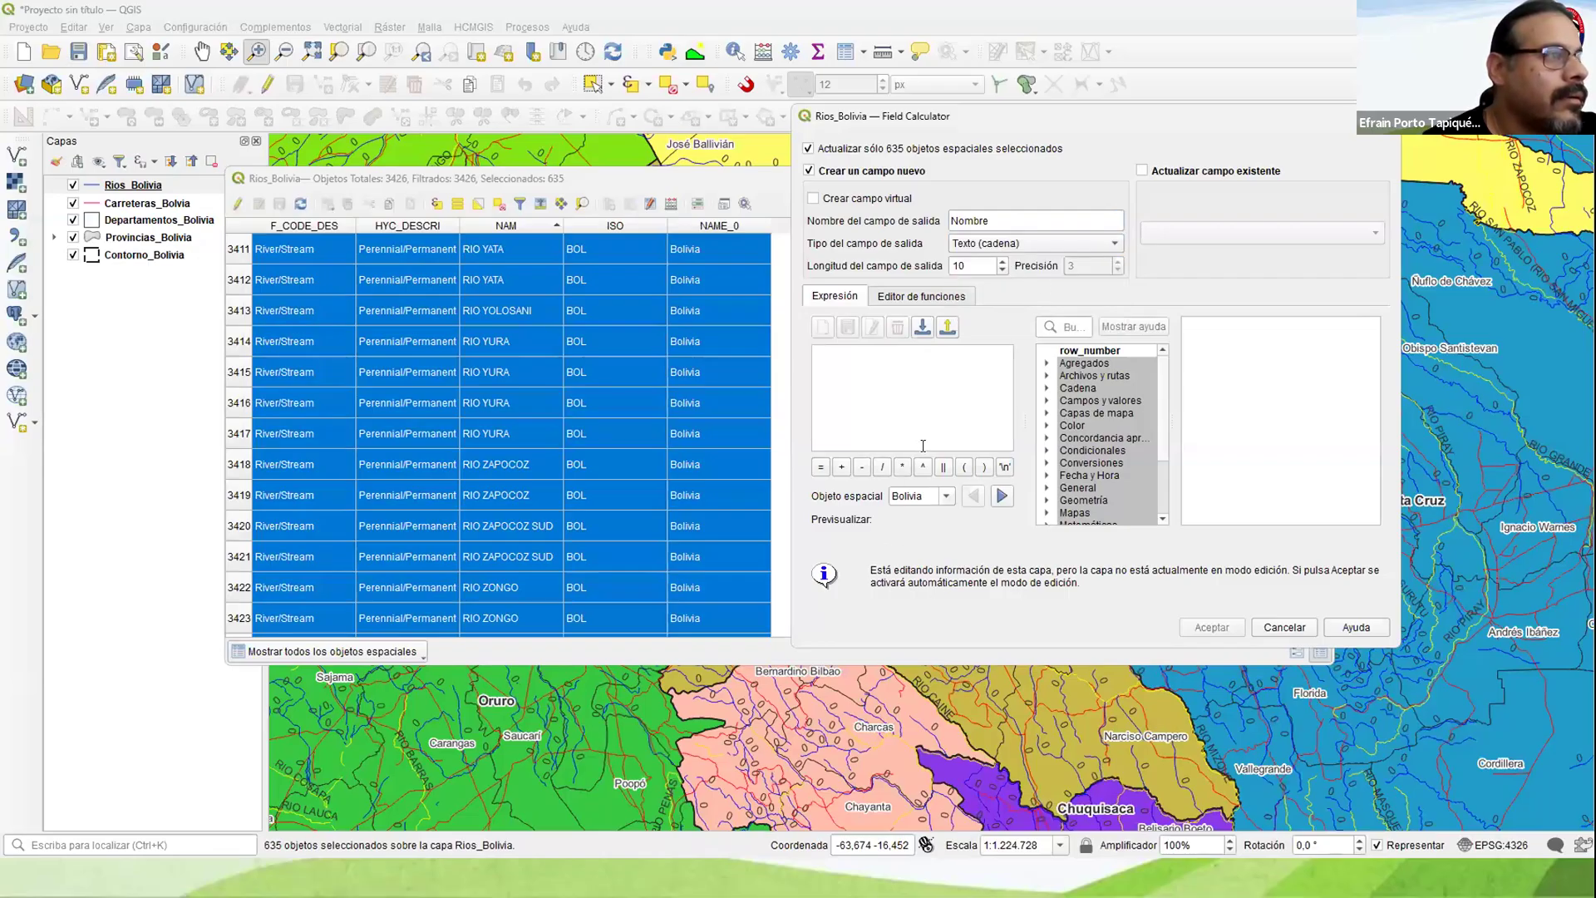
pyautogui.click(1002, 261)
pyautogui.click(1001, 261)
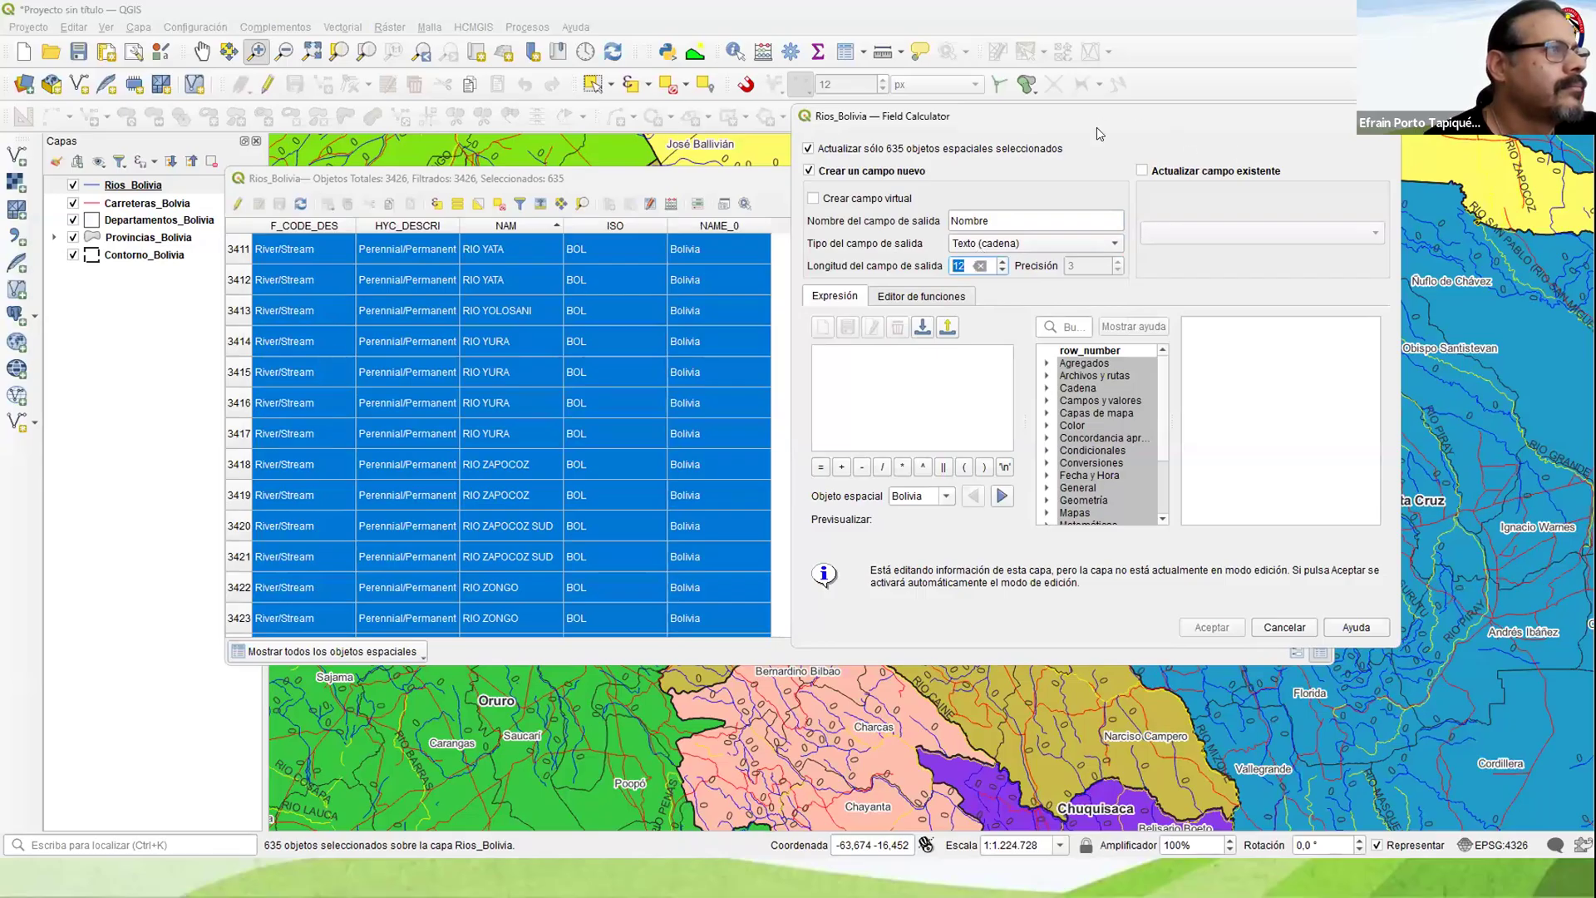
pyautogui.moveTo(1002, 112); pyautogui.dragTo(1095, 149)
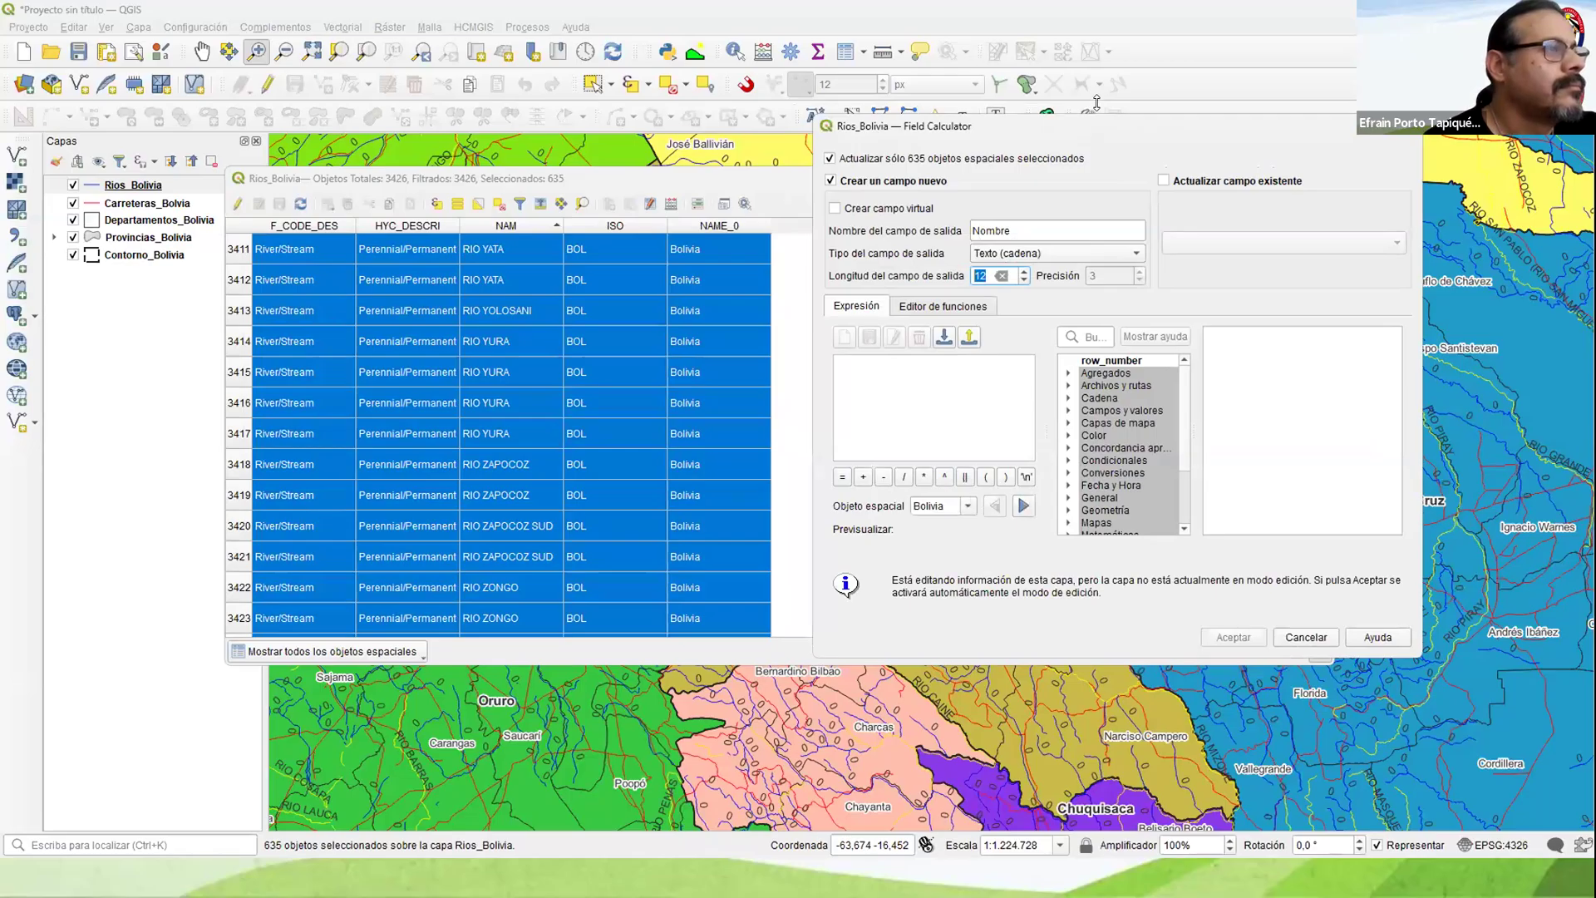
pyautogui.moveTo(1095, 150); pyautogui.dragTo(1096, 84)
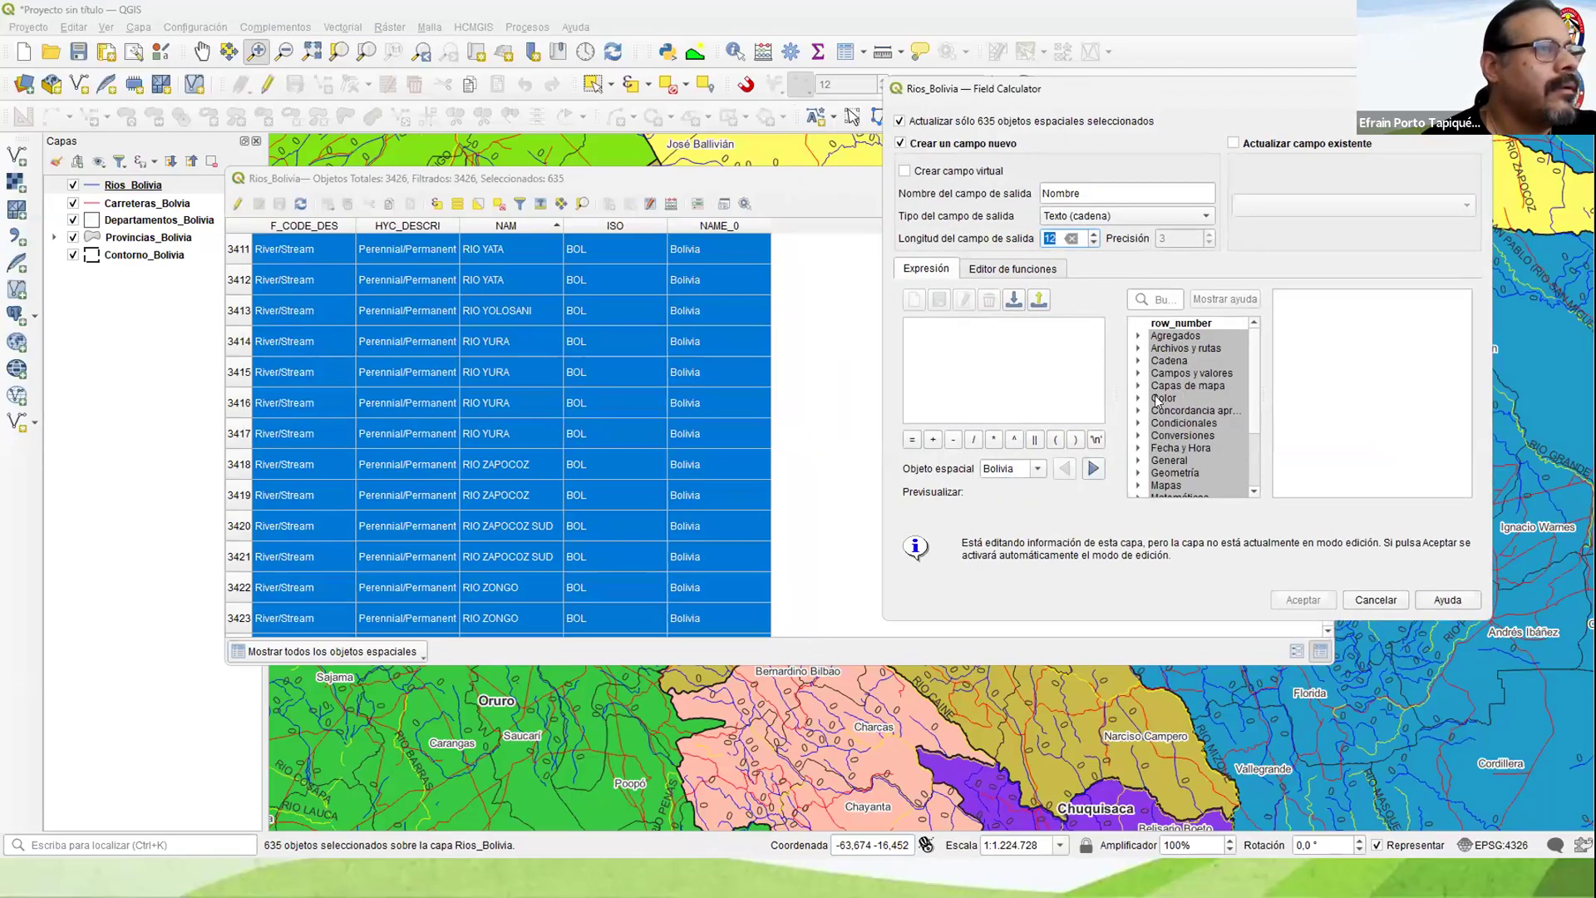
# Step: Fill the new Nombre field with the NAM values, save the layer edits and close the attribute table
pyautogui.click(1139, 373)
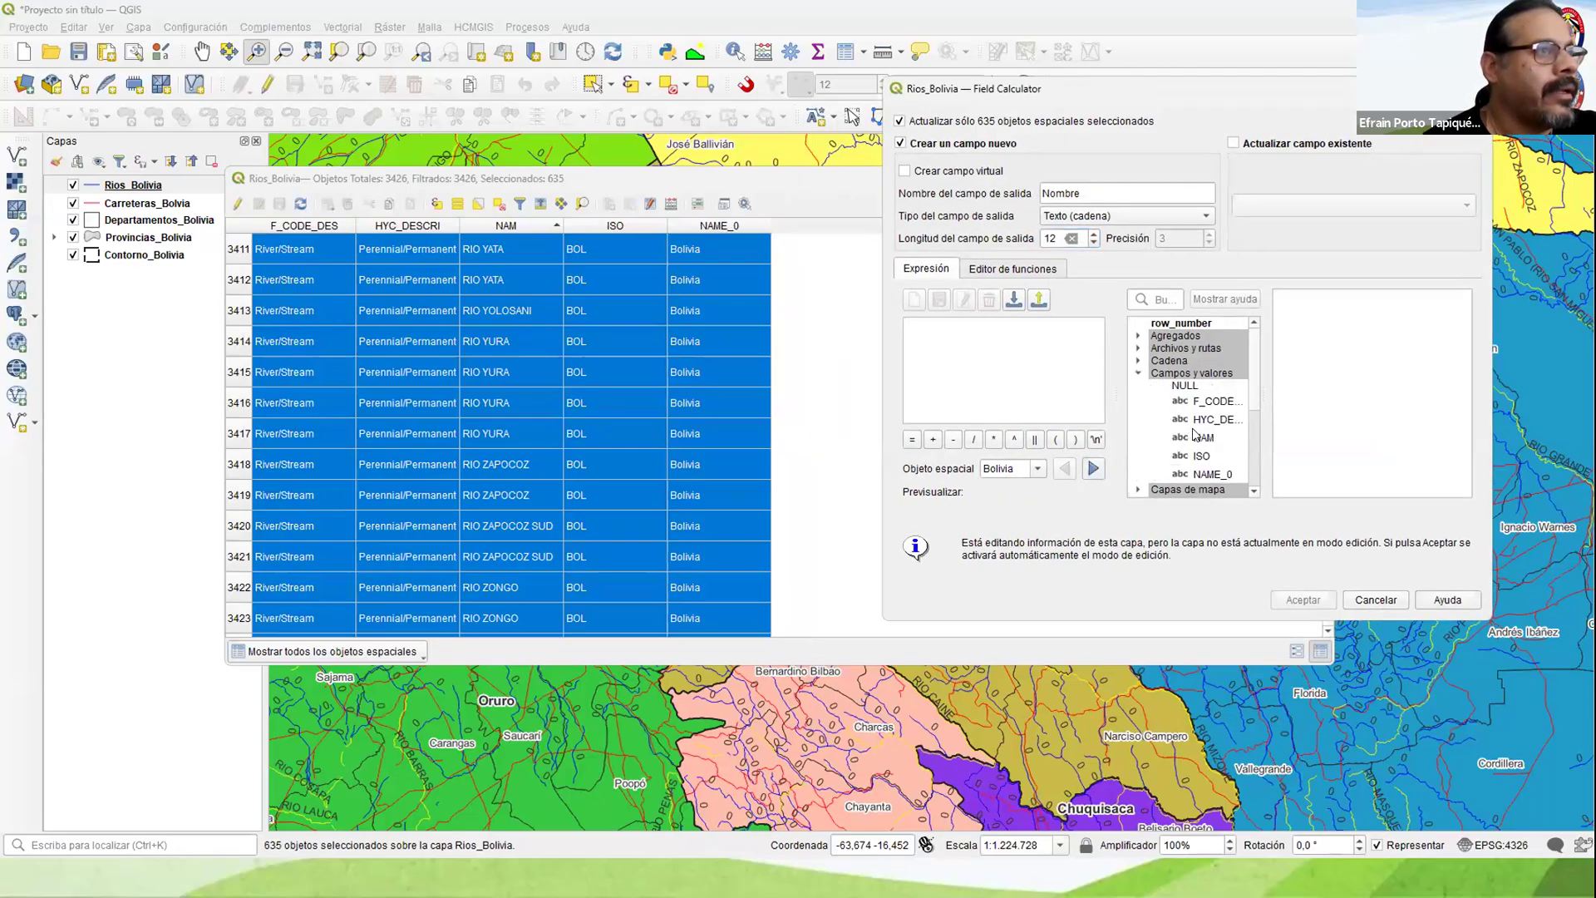
pyautogui.doubleClick(1197, 437)
pyautogui.click(1288, 599)
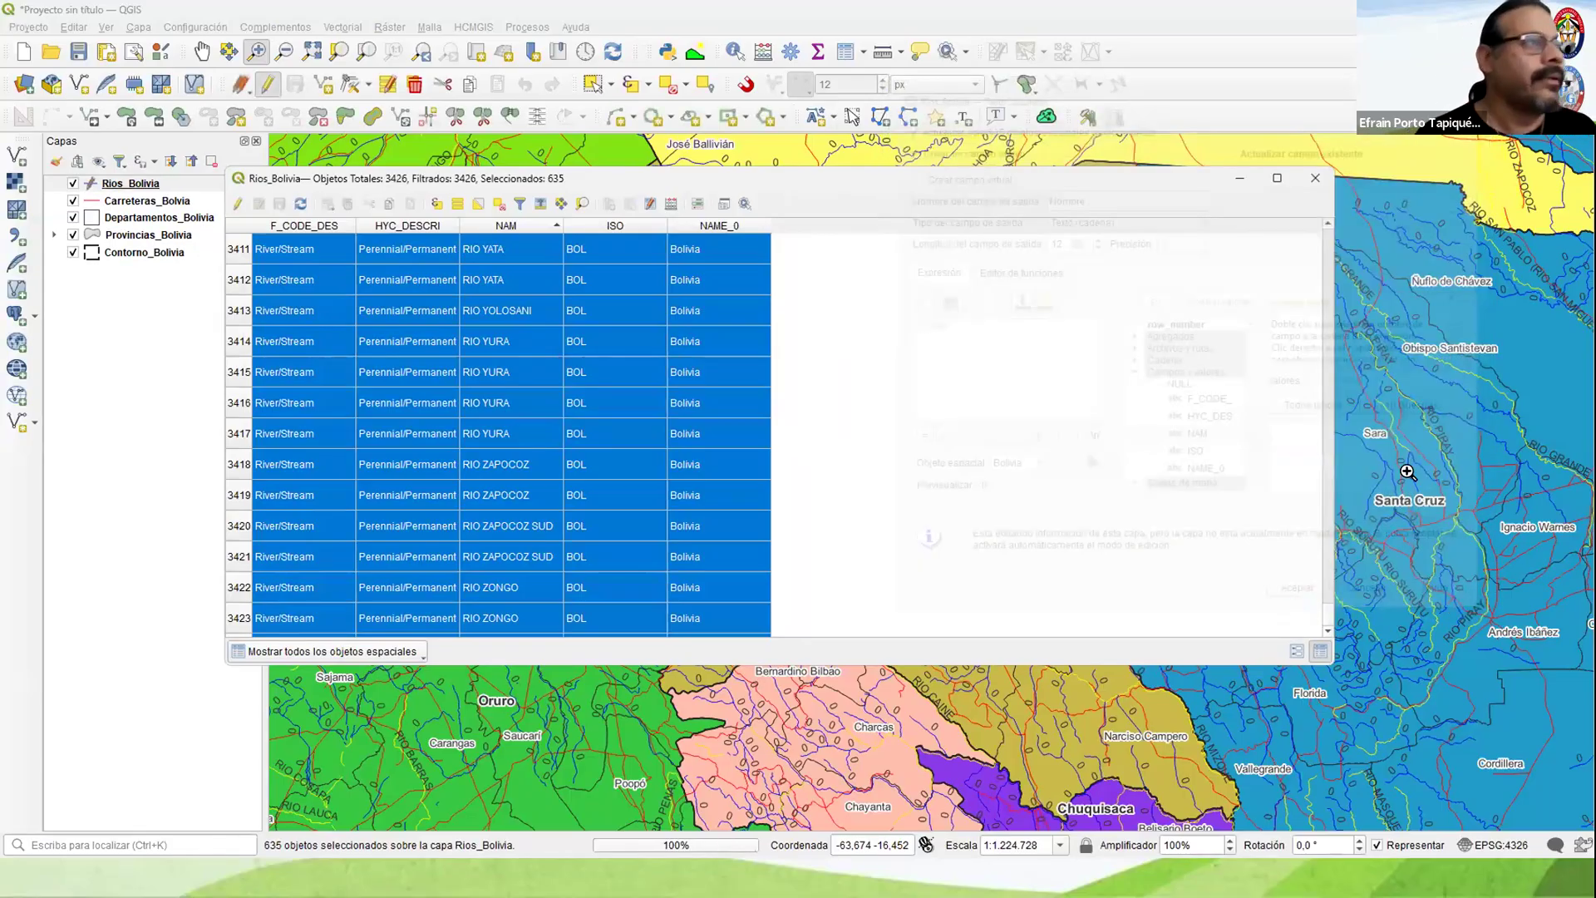
pyautogui.moveTo(1325, 613); pyautogui.dragTo(1305, 301)
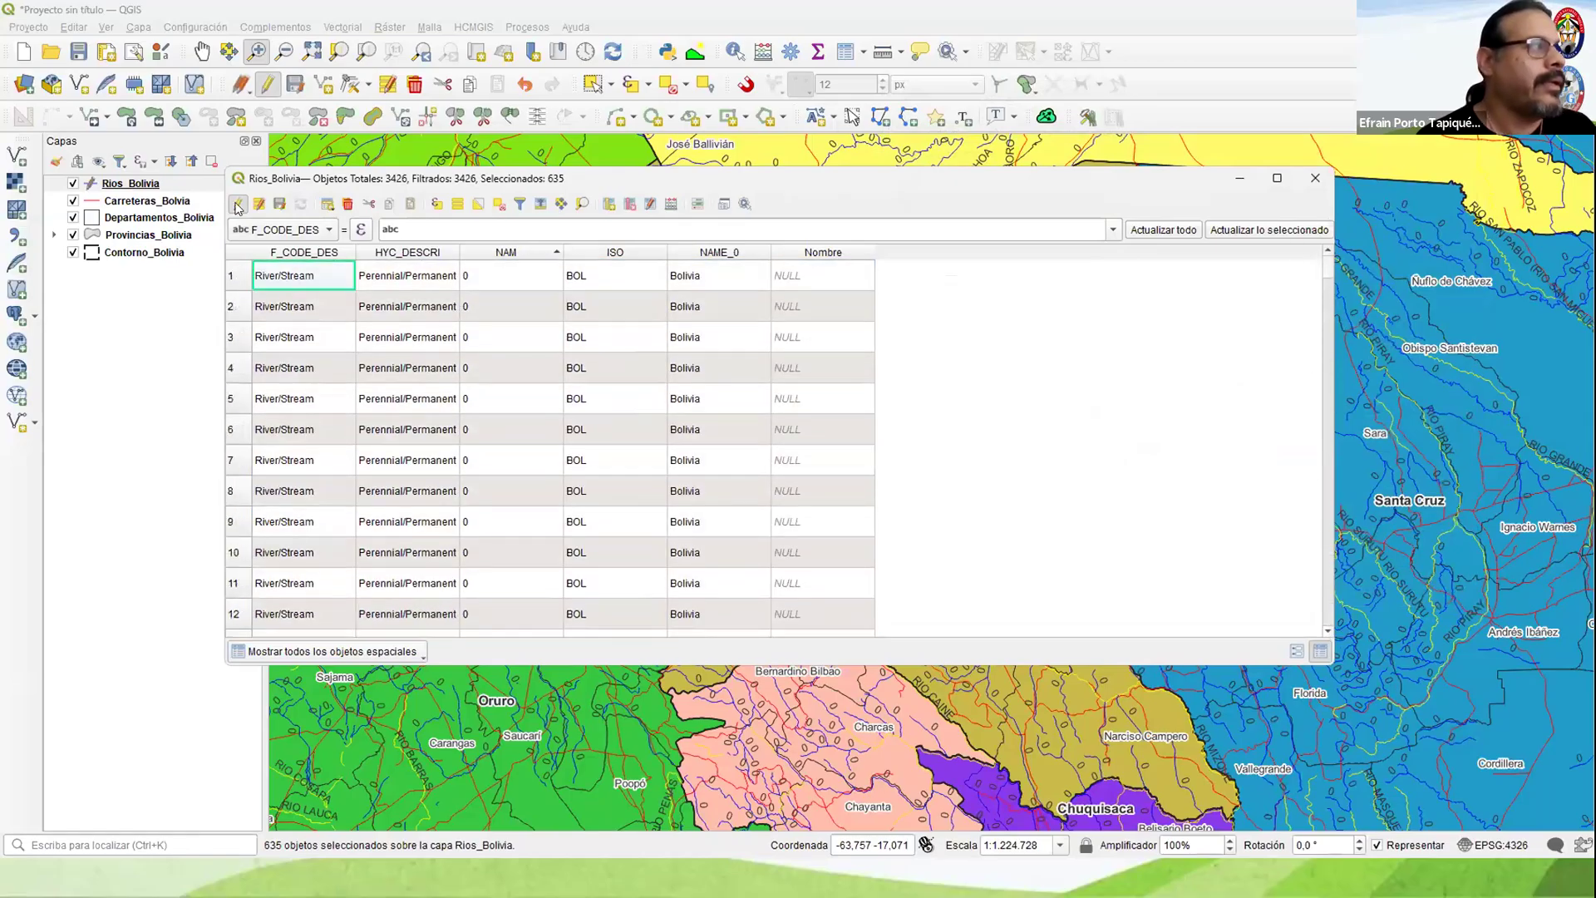
pyautogui.click(237, 203)
pyautogui.click(753, 453)
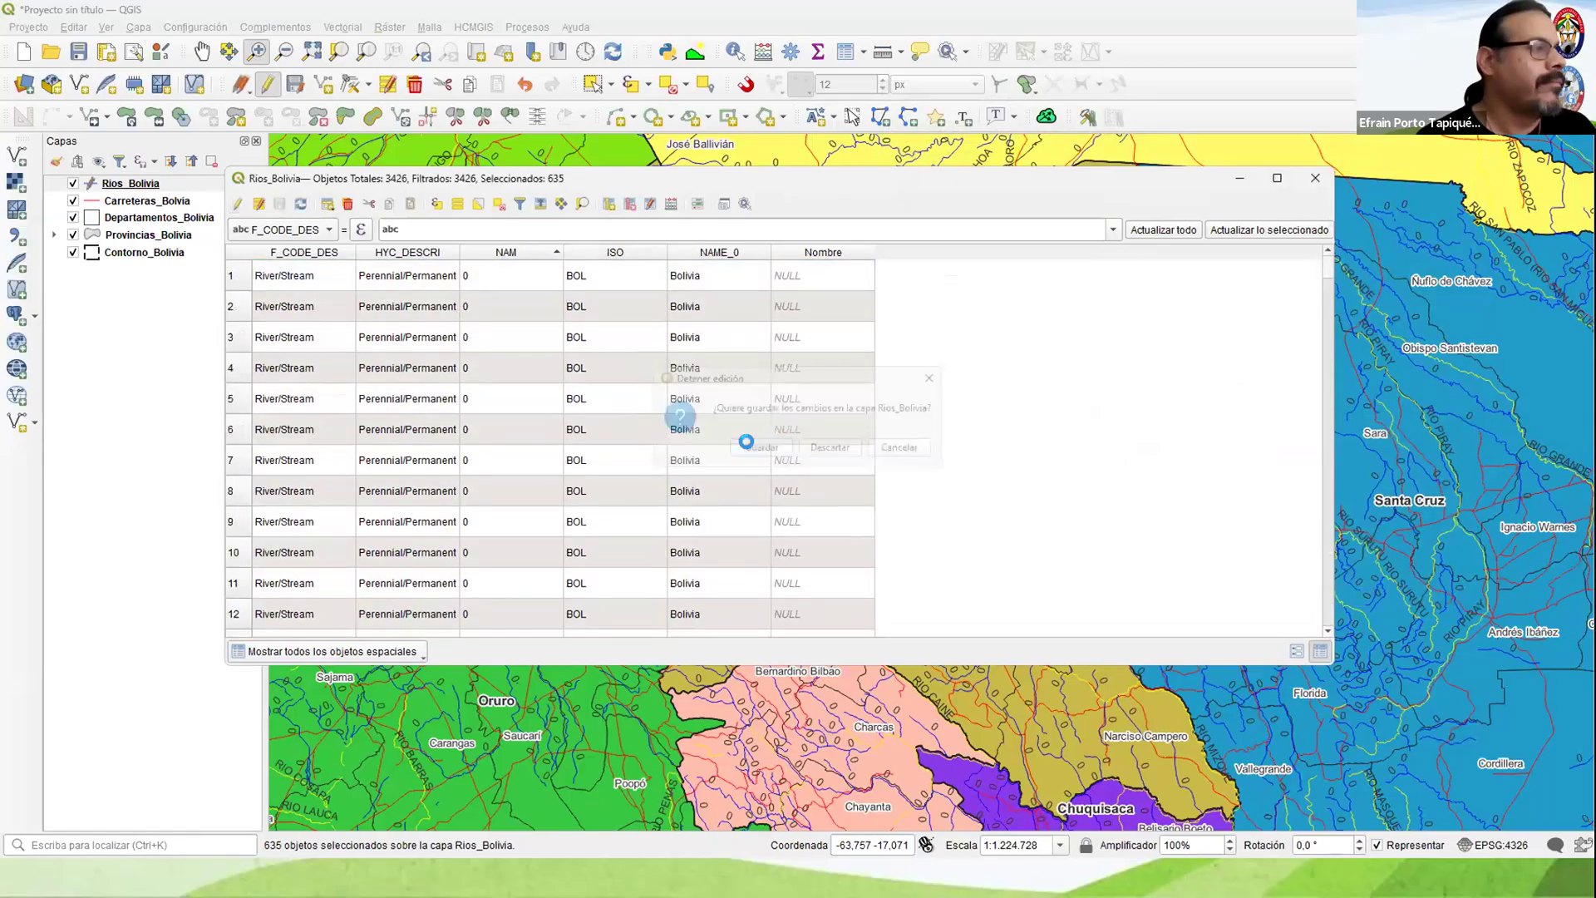
pyautogui.click(1314, 178)
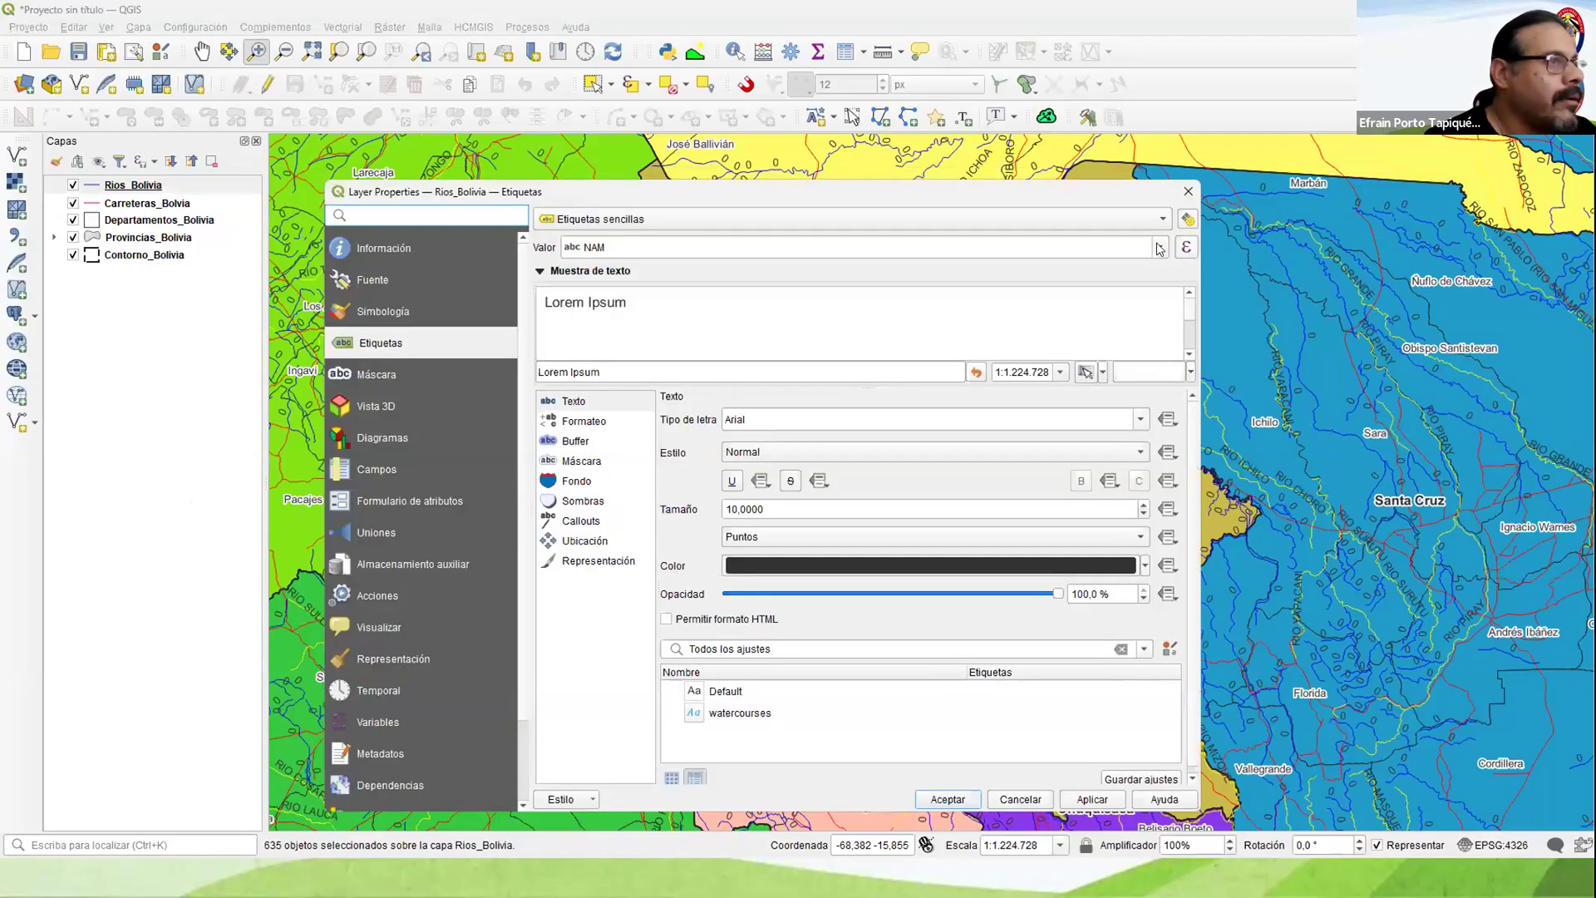
# Step: Label the Rios_Bolivia layer with the Nombre field instead of NAM
pyautogui.click(1160, 247)
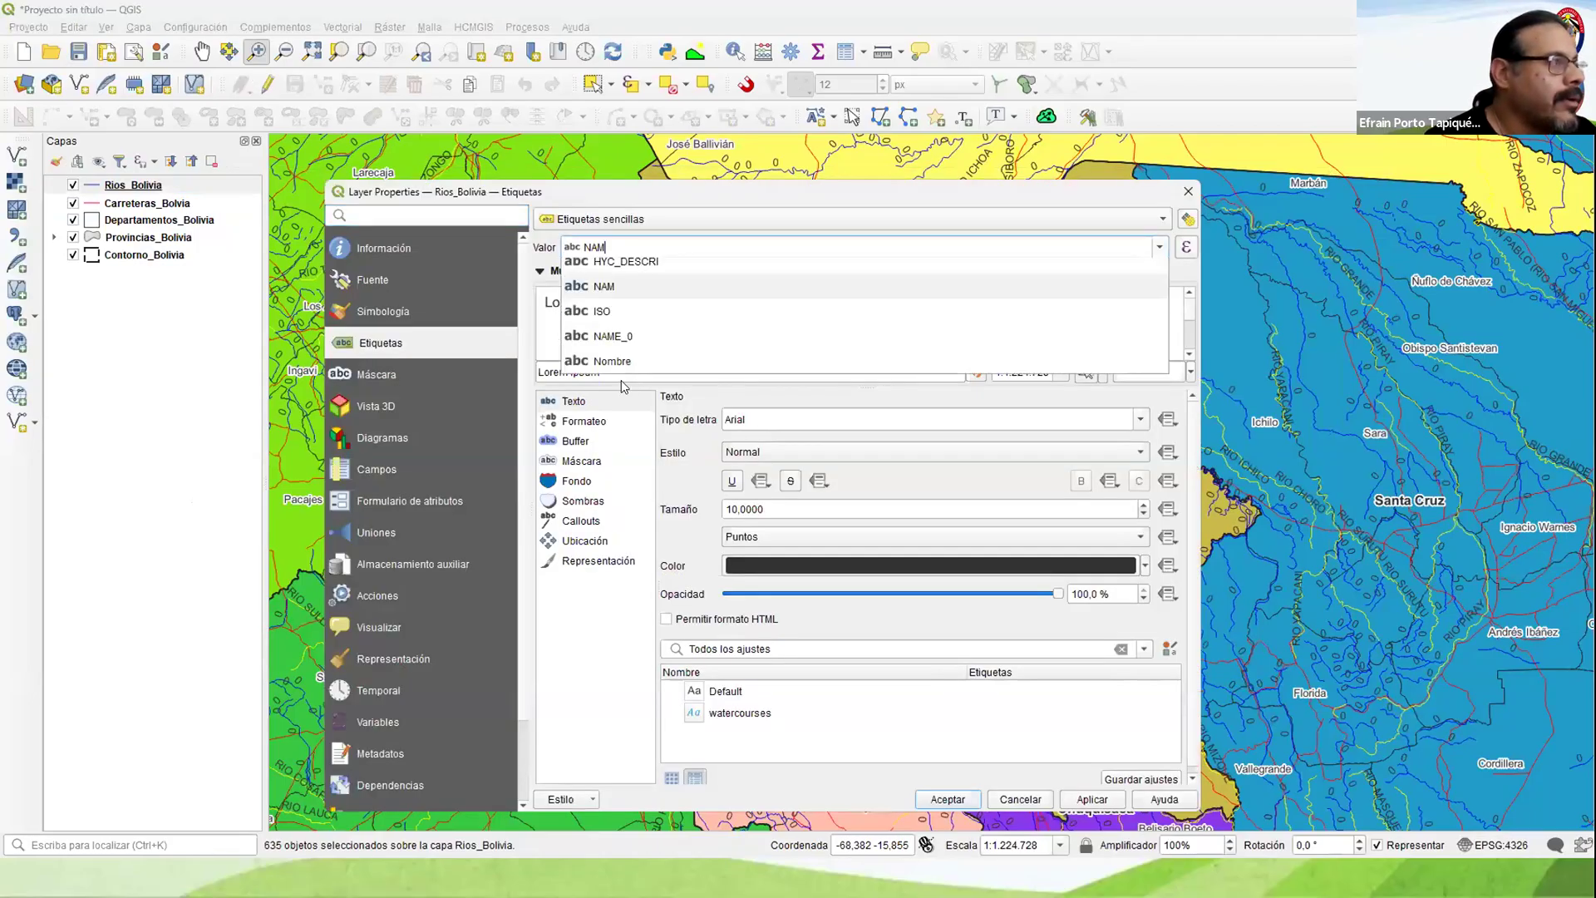
pyautogui.press('Return')
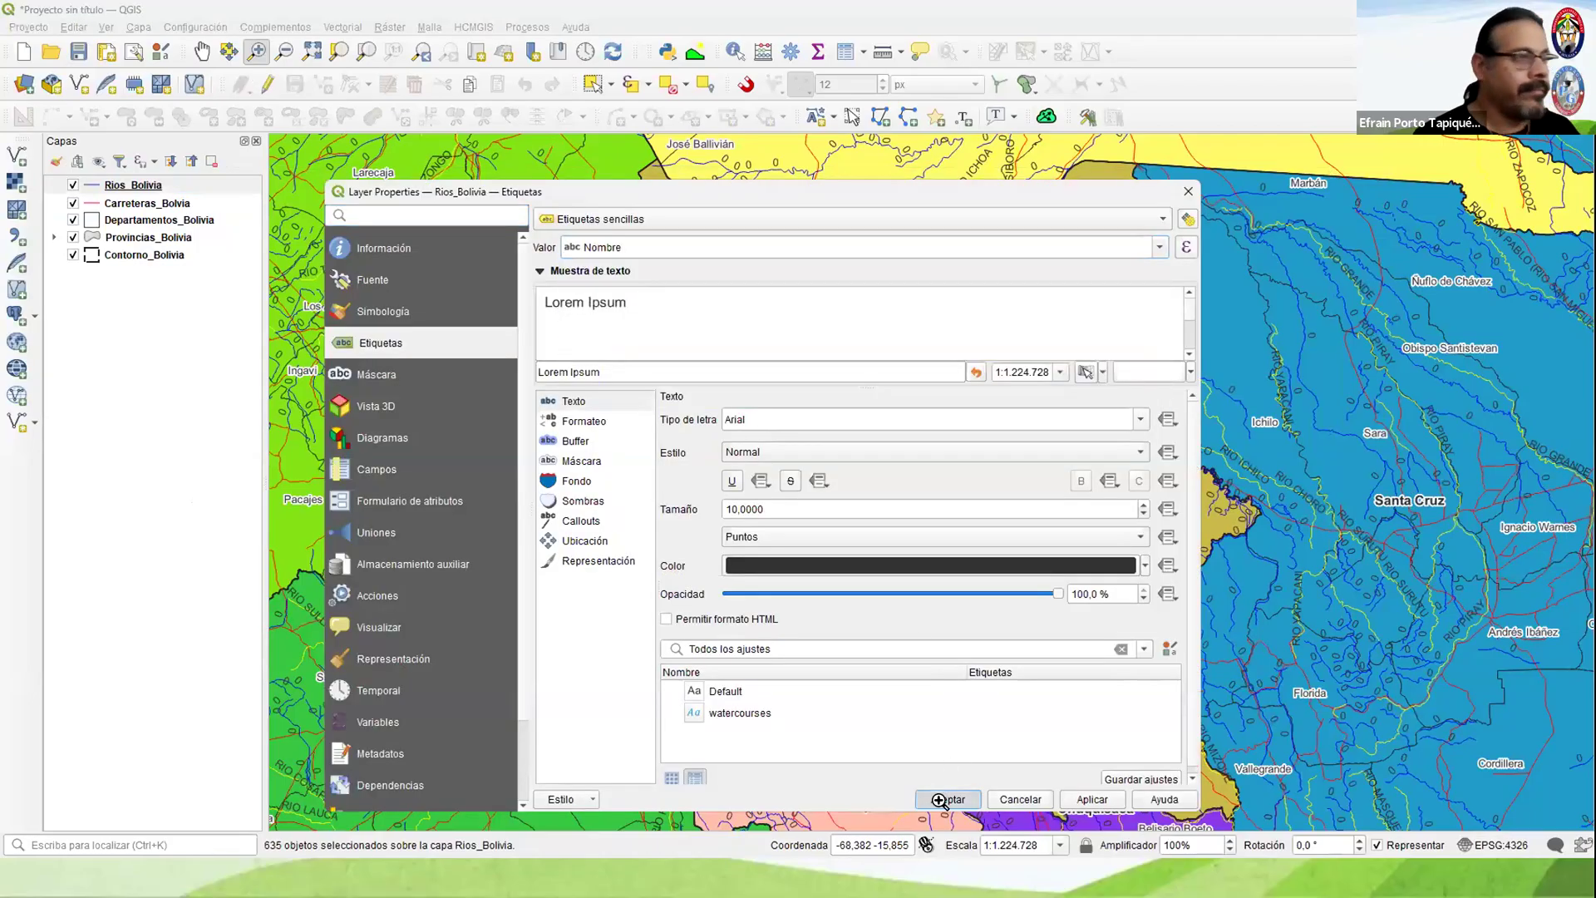
pyautogui.click(940, 800)
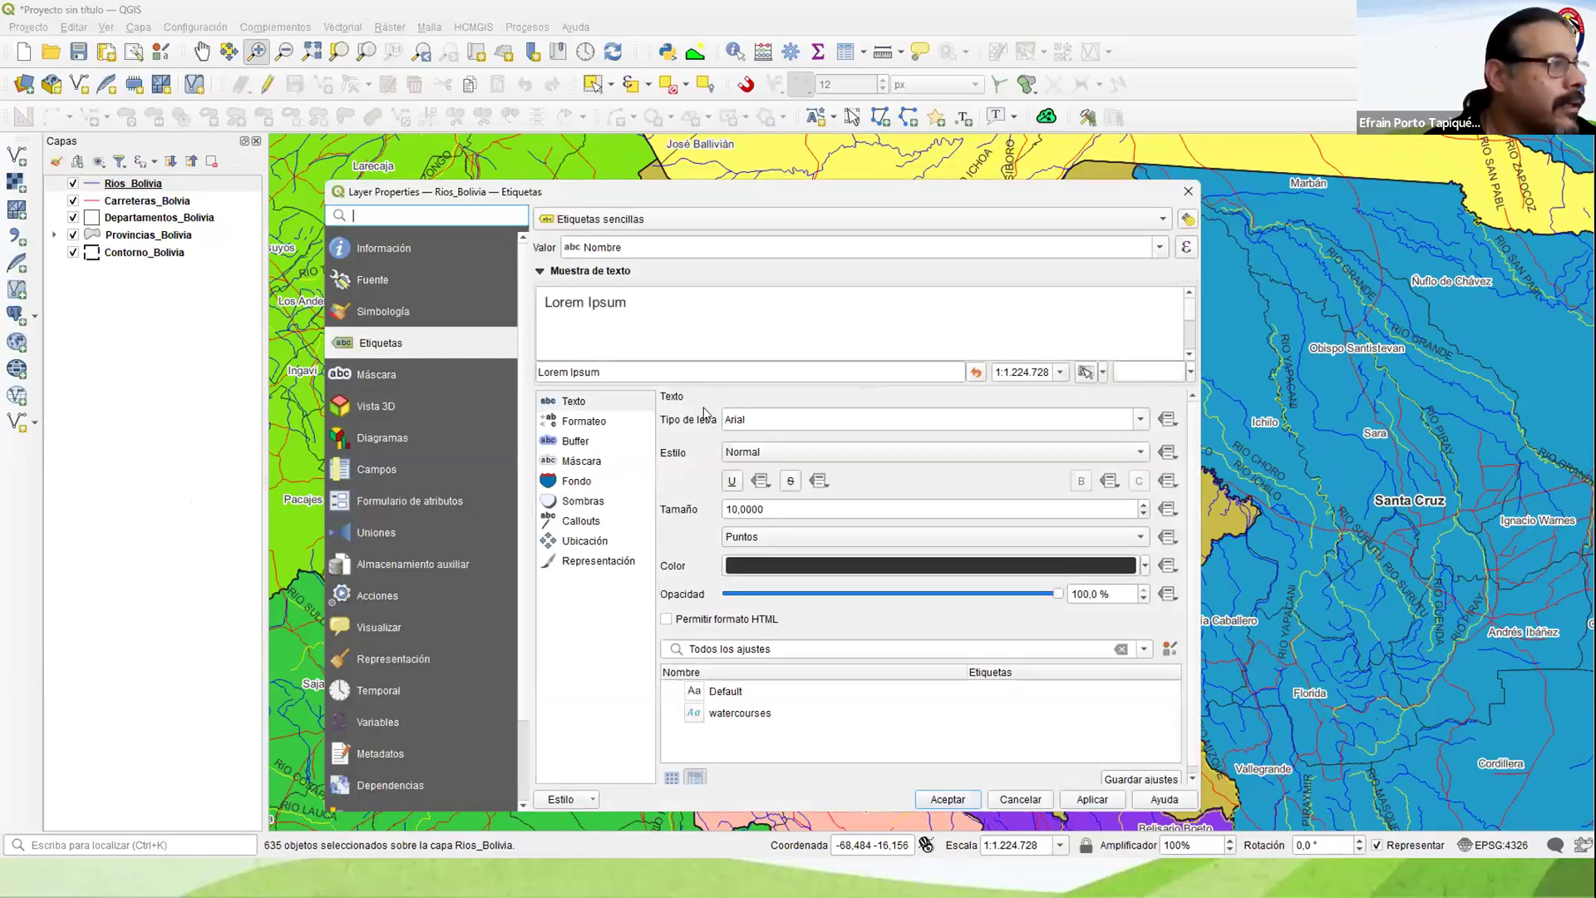
# Step: Format the river labels in blue Times New Roman with the Cursiva style and draw a text buffer around them
pyautogui.click(782, 408)
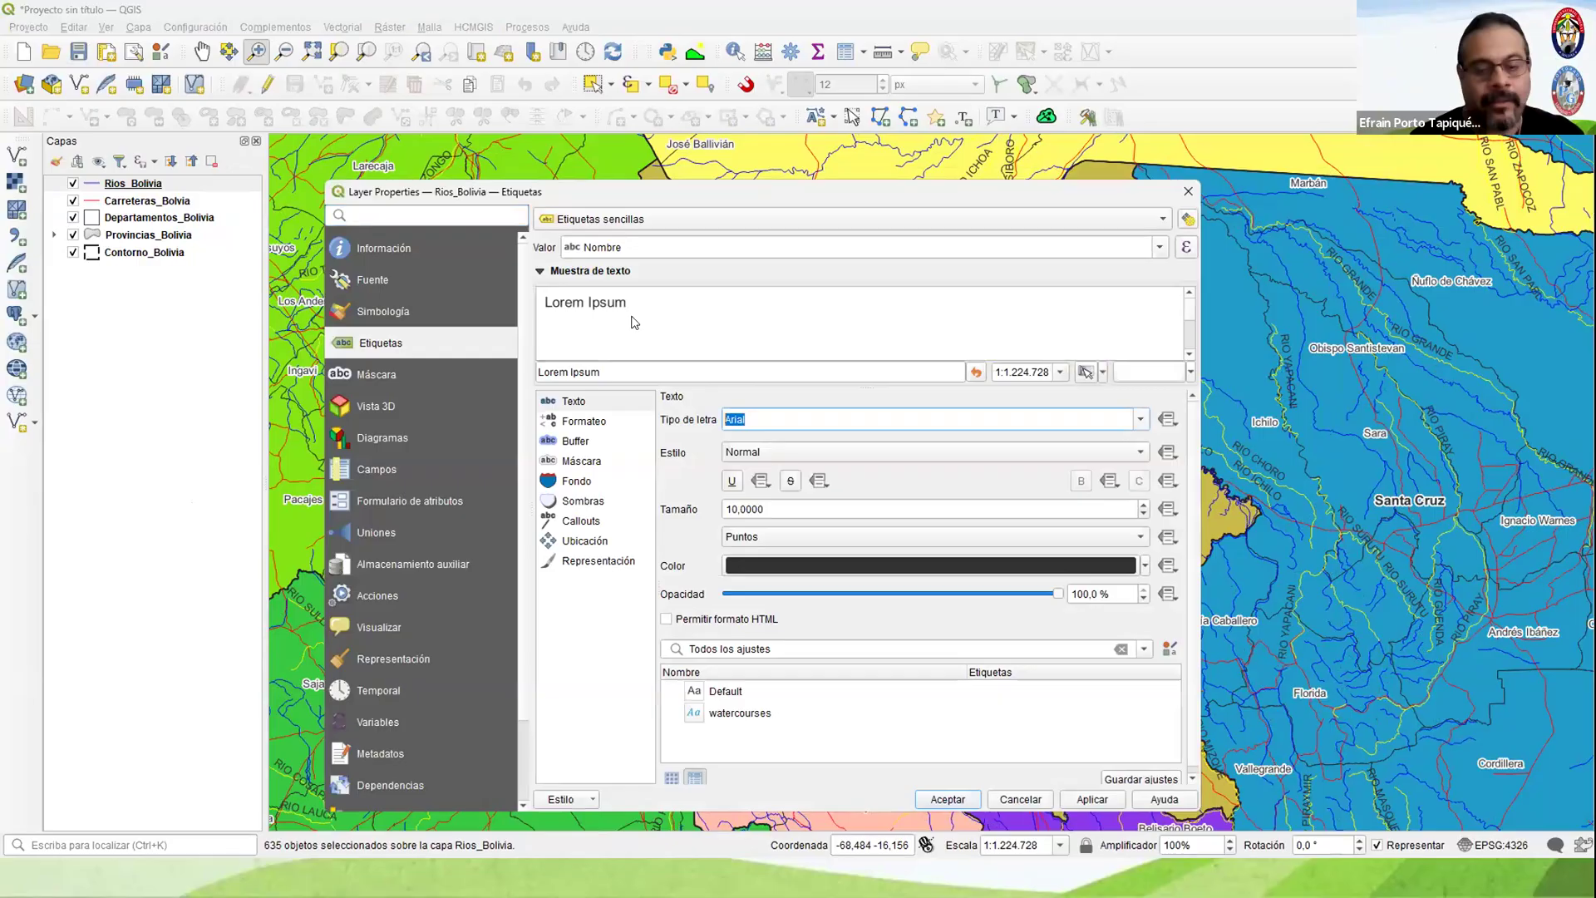
pyautogui.click(737, 458)
pyautogui.click(737, 458)
pyautogui.click(743, 502)
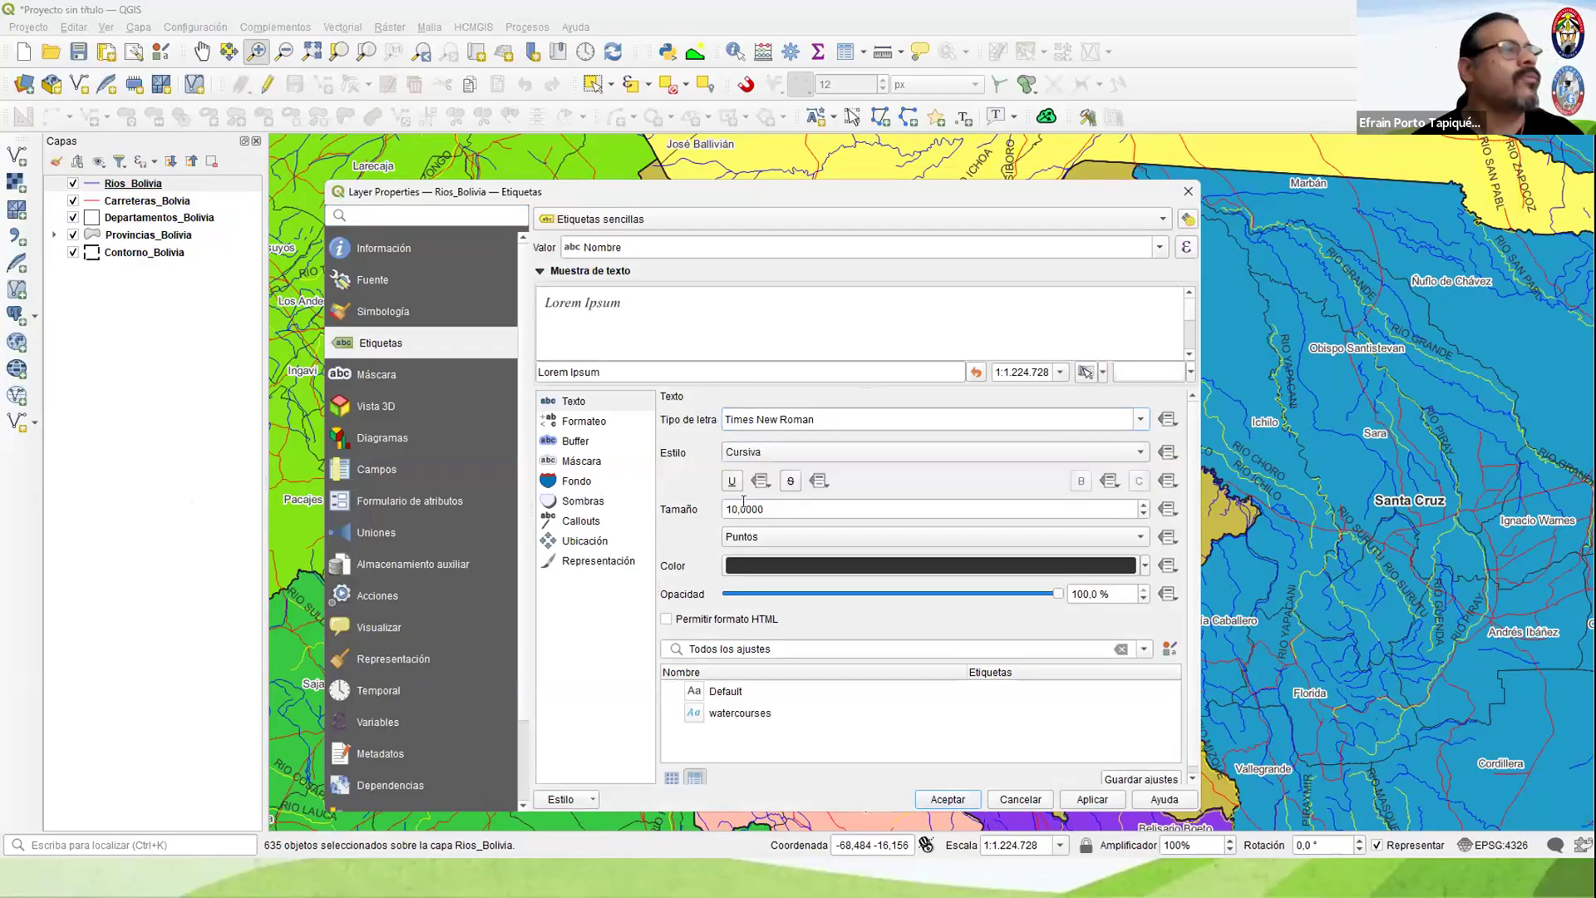
pyautogui.click(1144, 567)
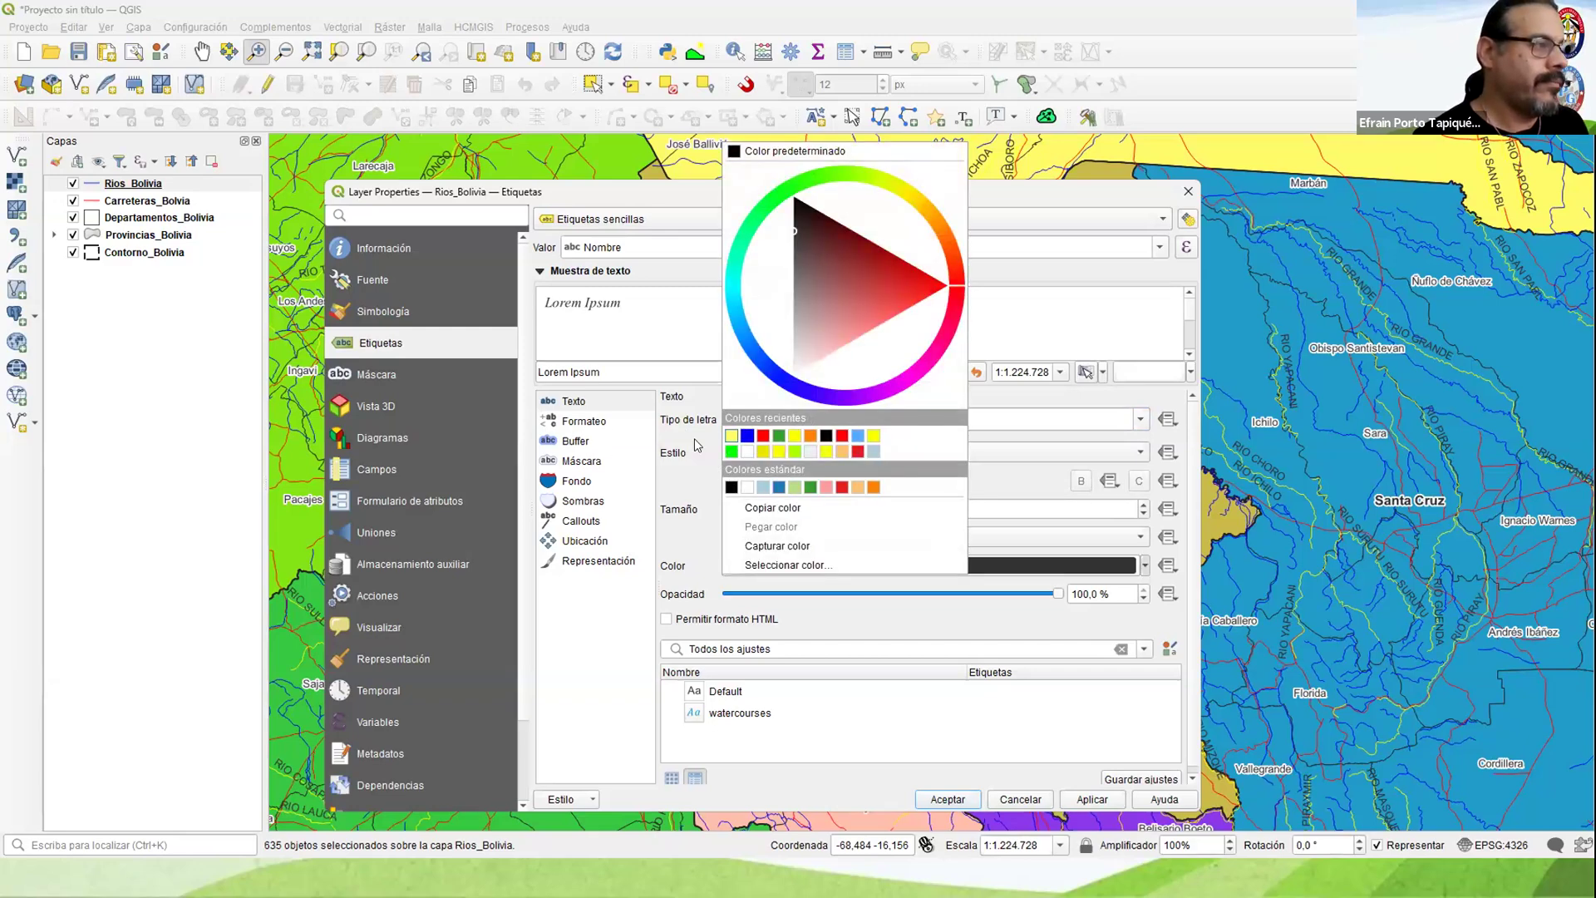
pyautogui.click(575, 441)
pyautogui.click(666, 418)
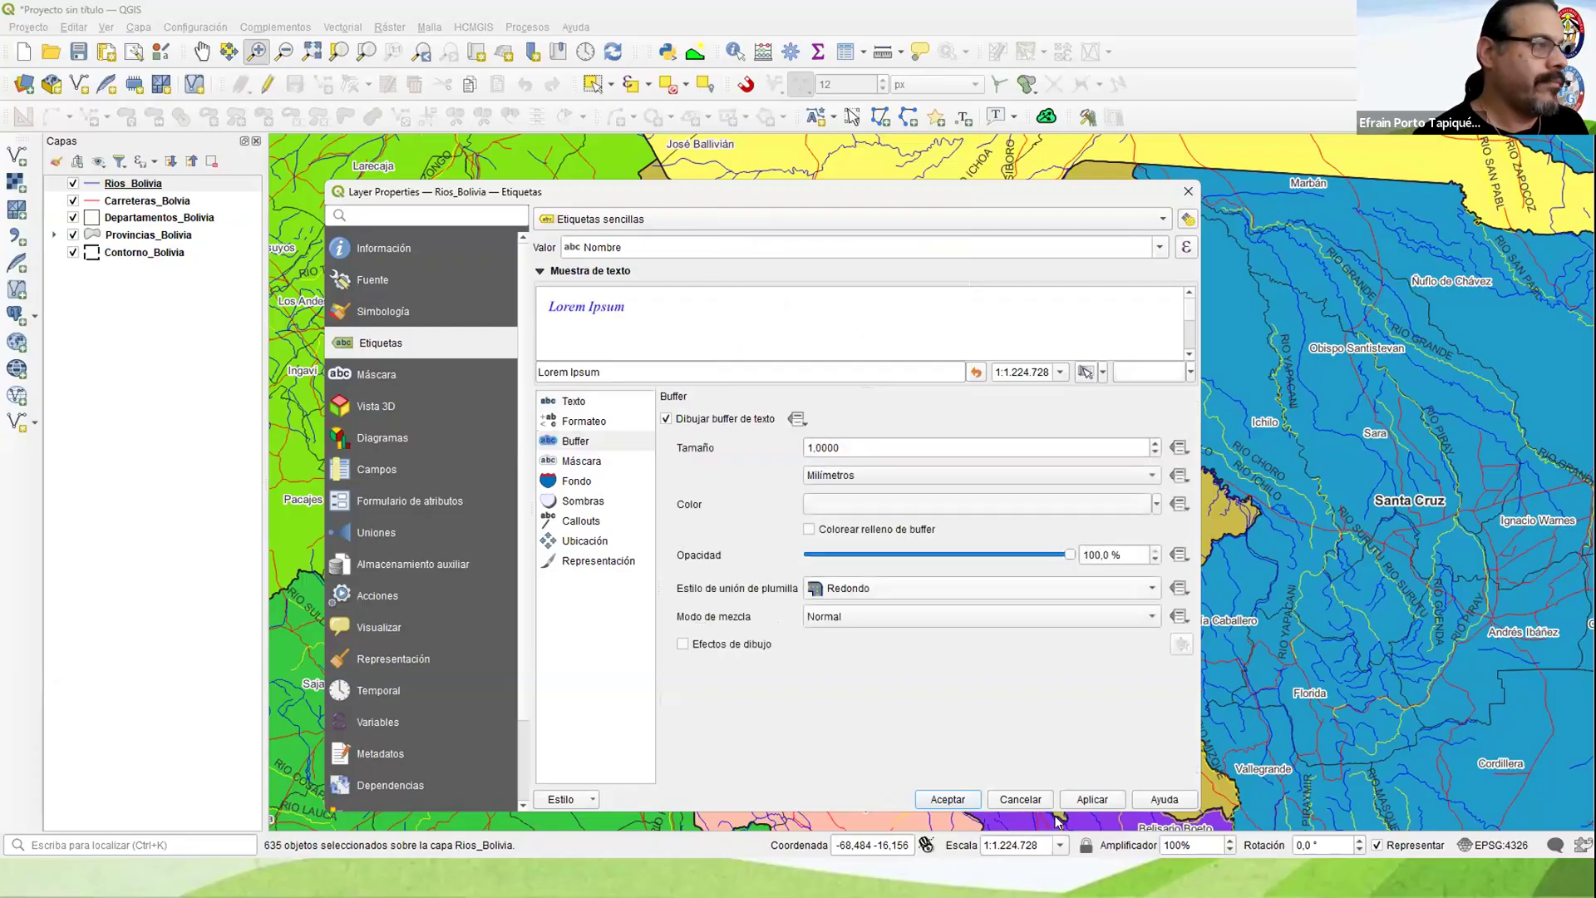
pyautogui.click(964, 798)
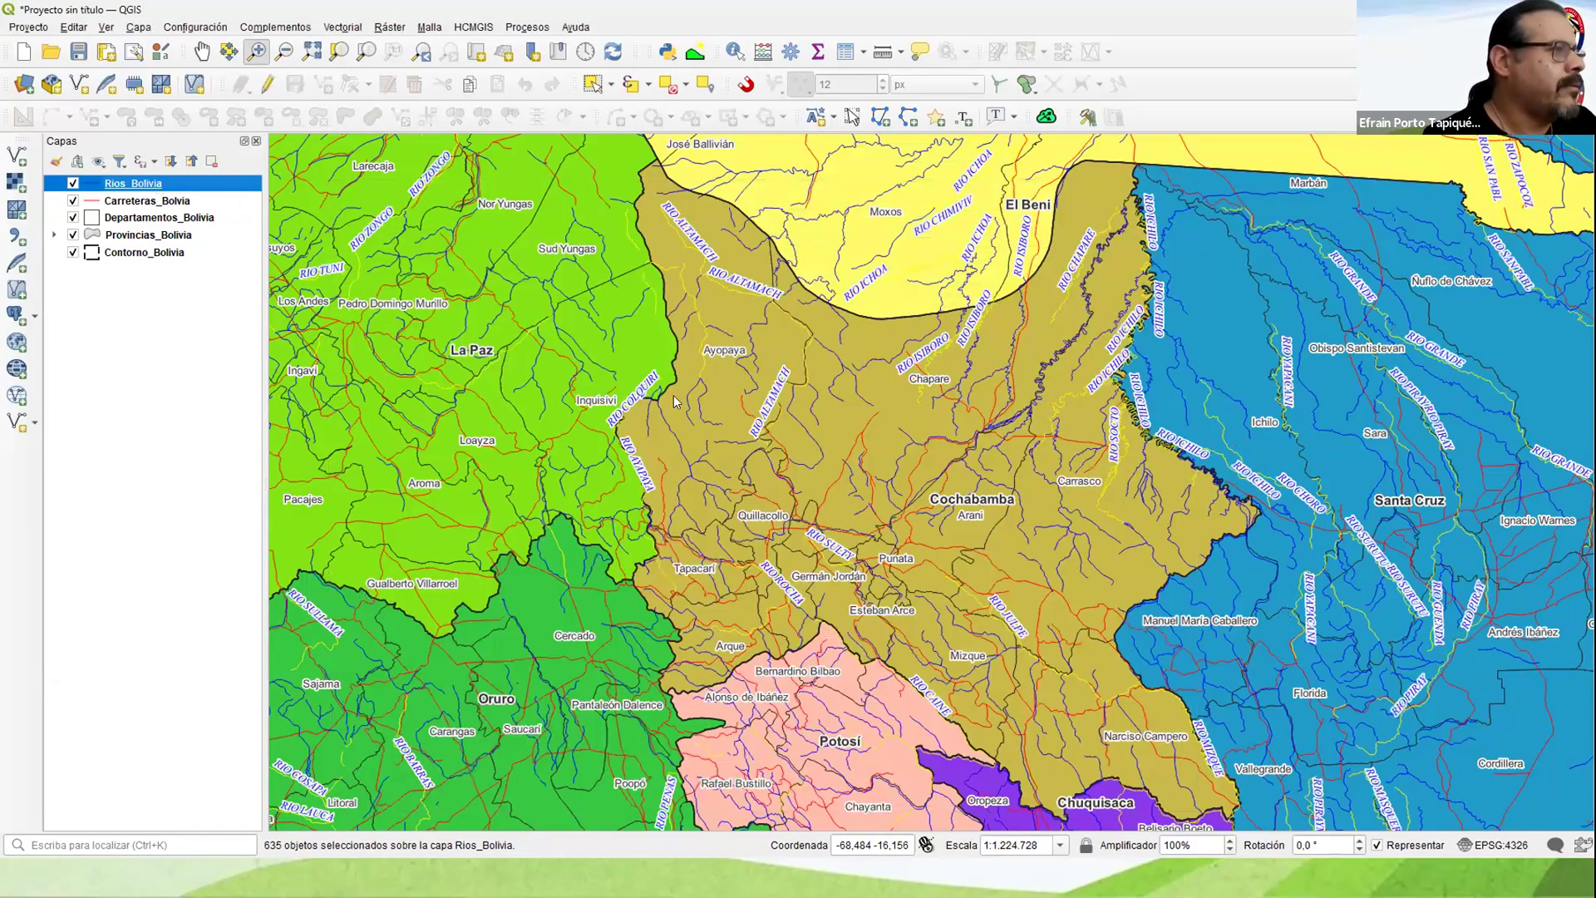
# Step: Set the placement mode of the Rios_Bolivia labels to Curvo
pyautogui.rightClick(153, 183)
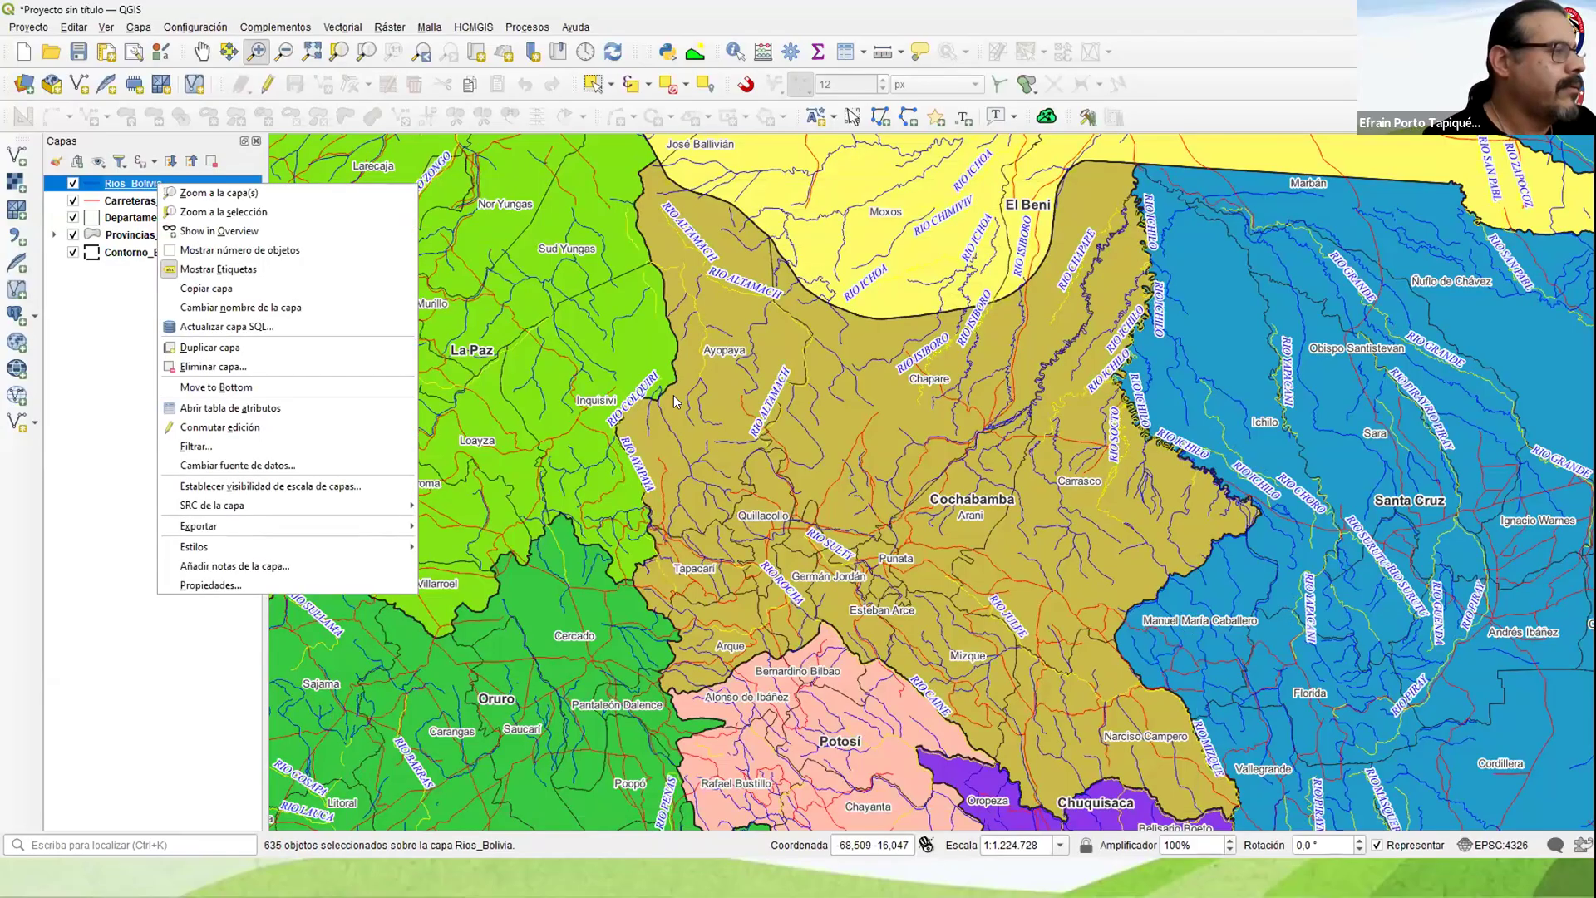
pyautogui.click(209, 583)
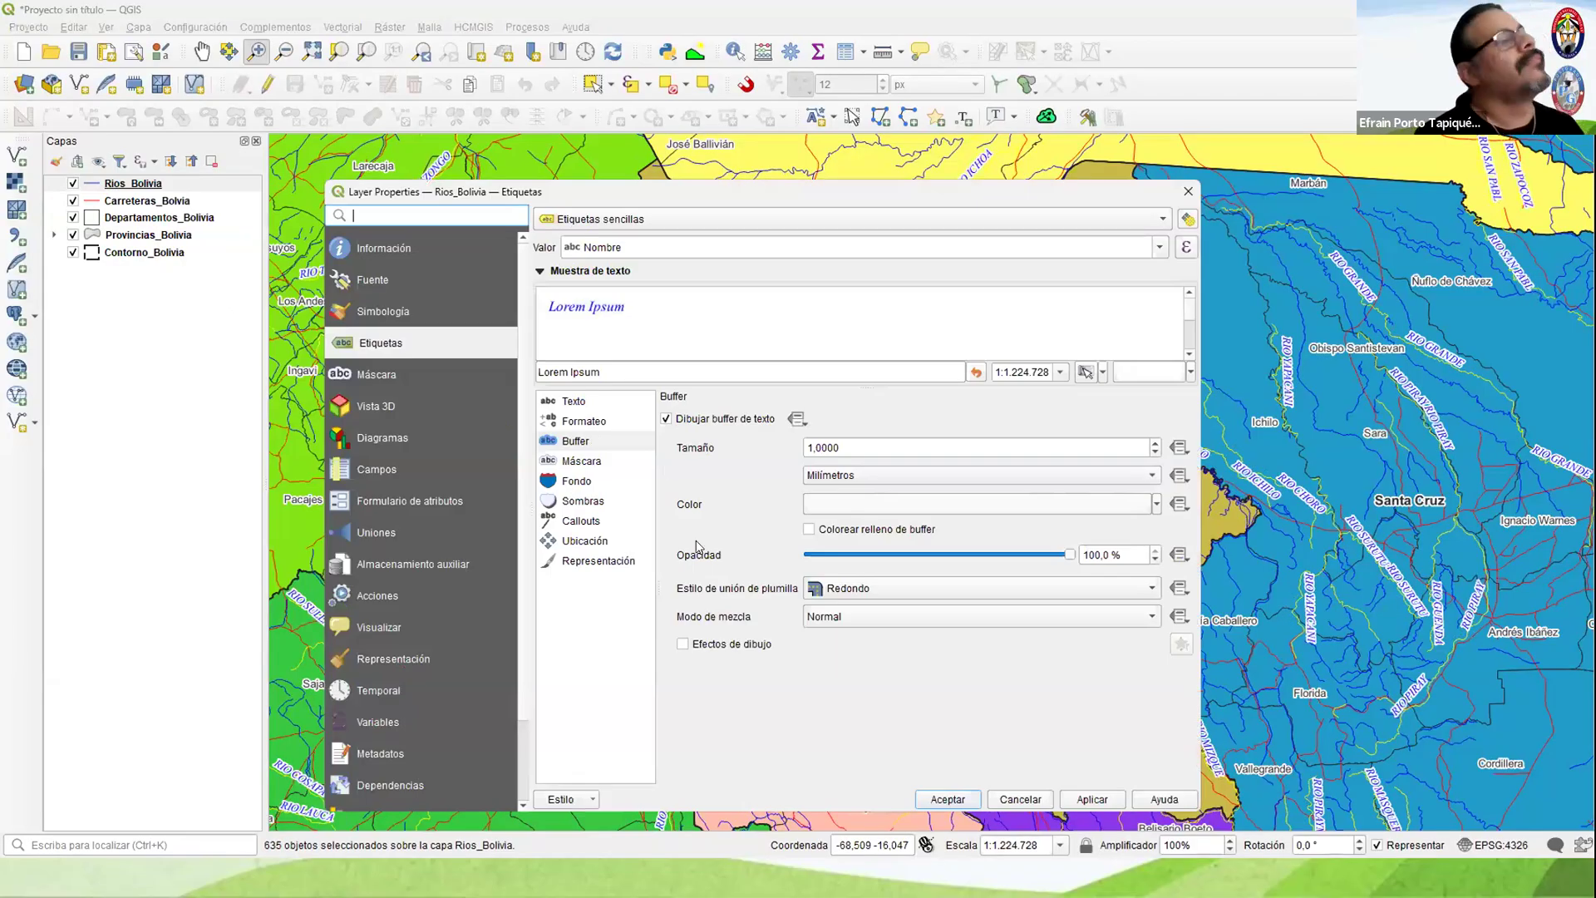
pyautogui.click(584, 540)
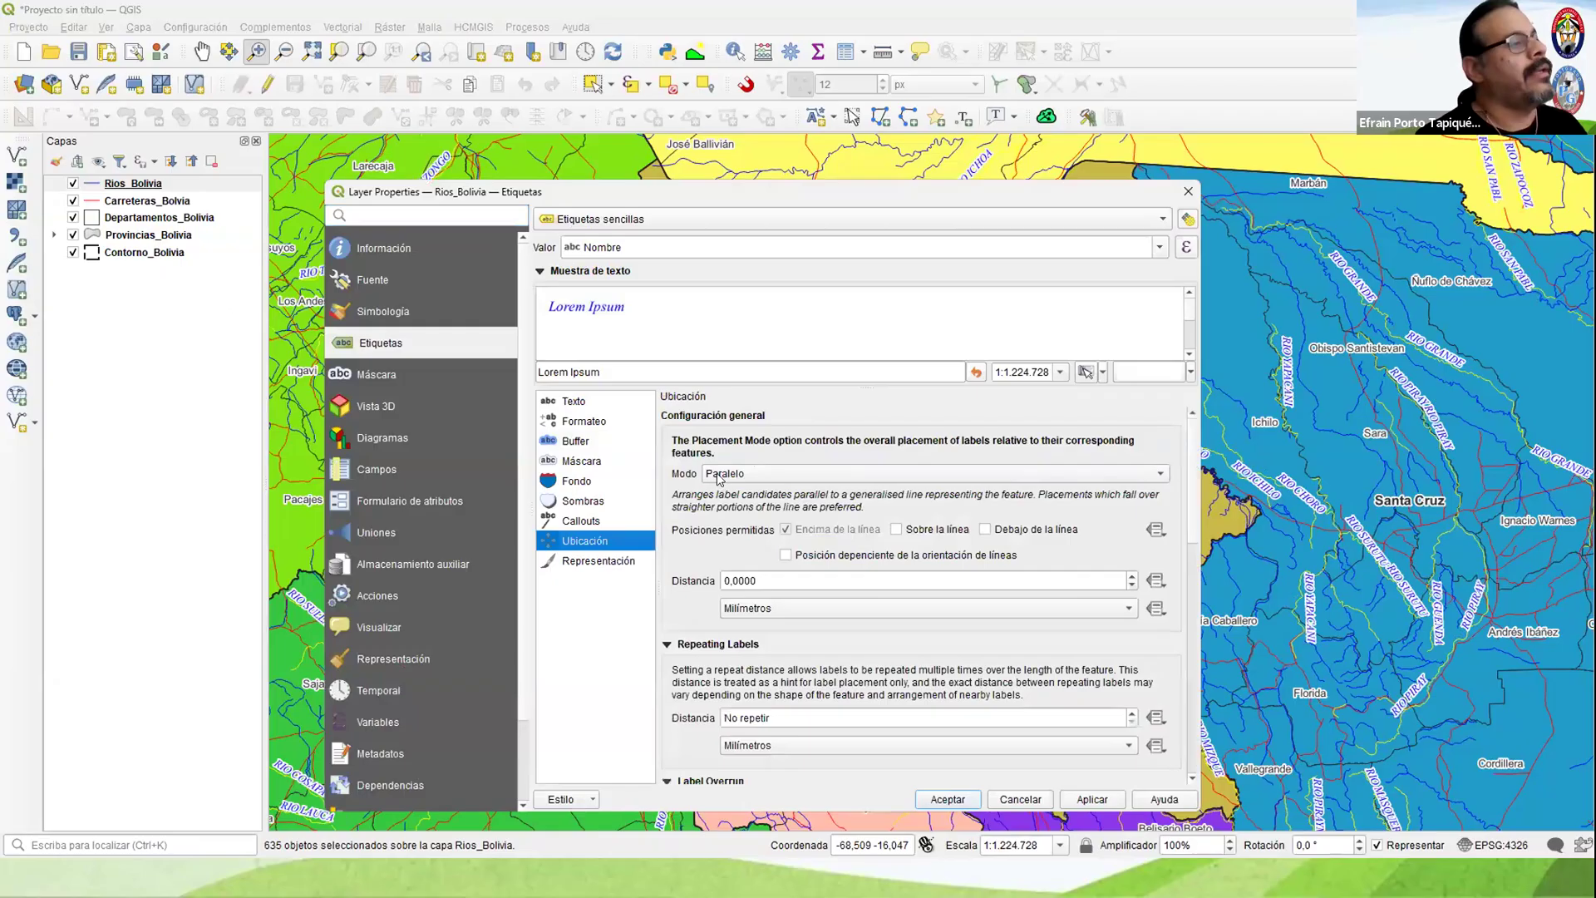
pyautogui.click(721, 476)
pyautogui.click(730, 496)
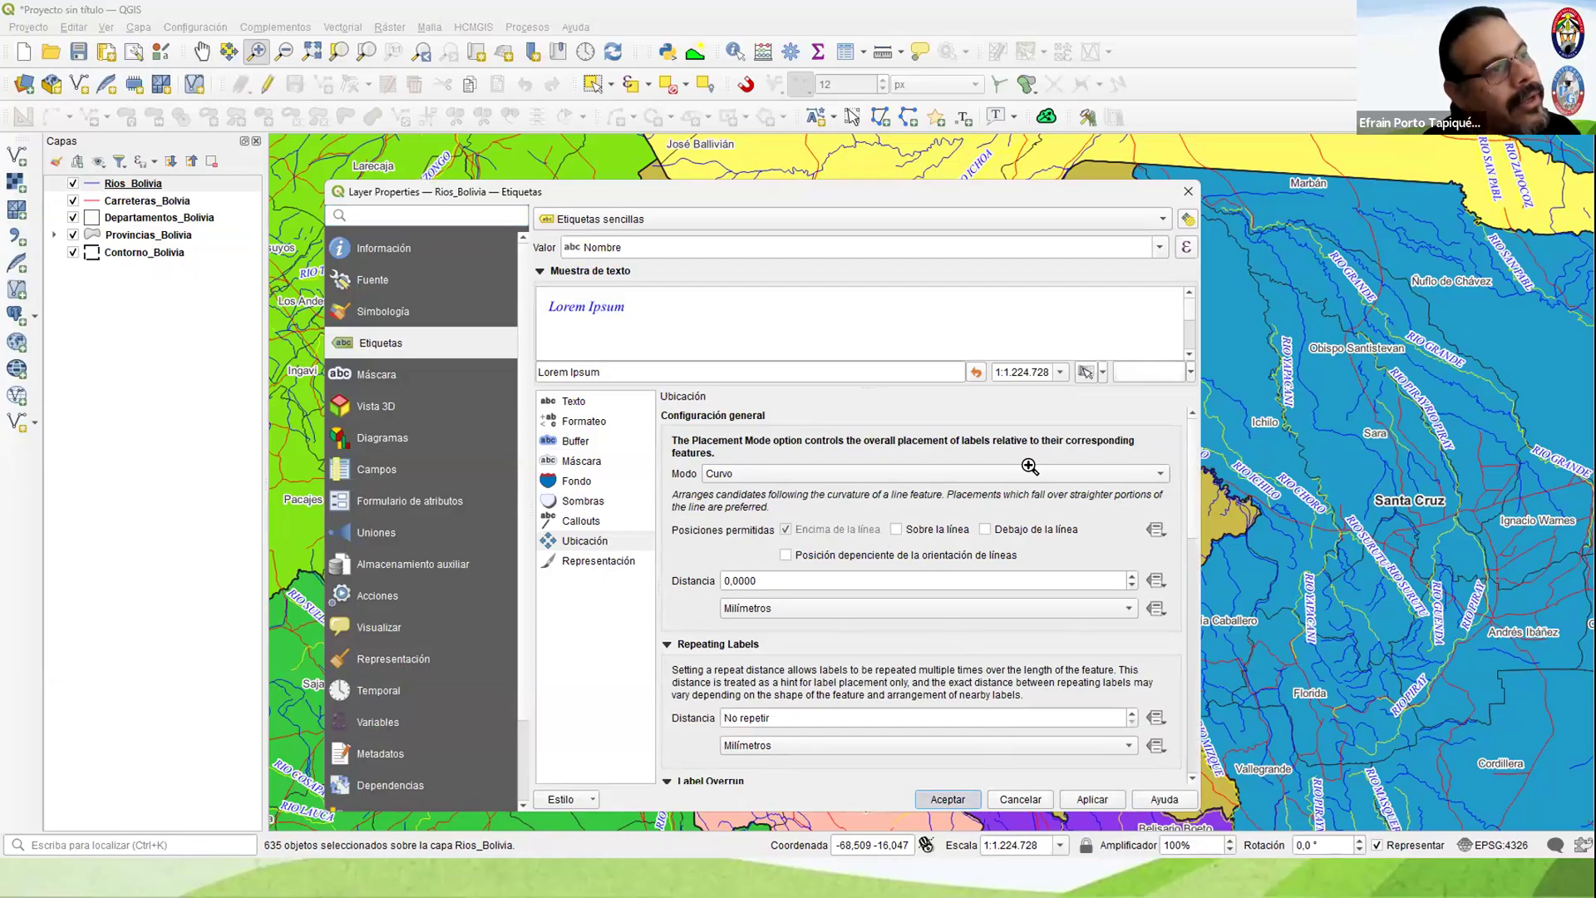
pyautogui.press('Return')
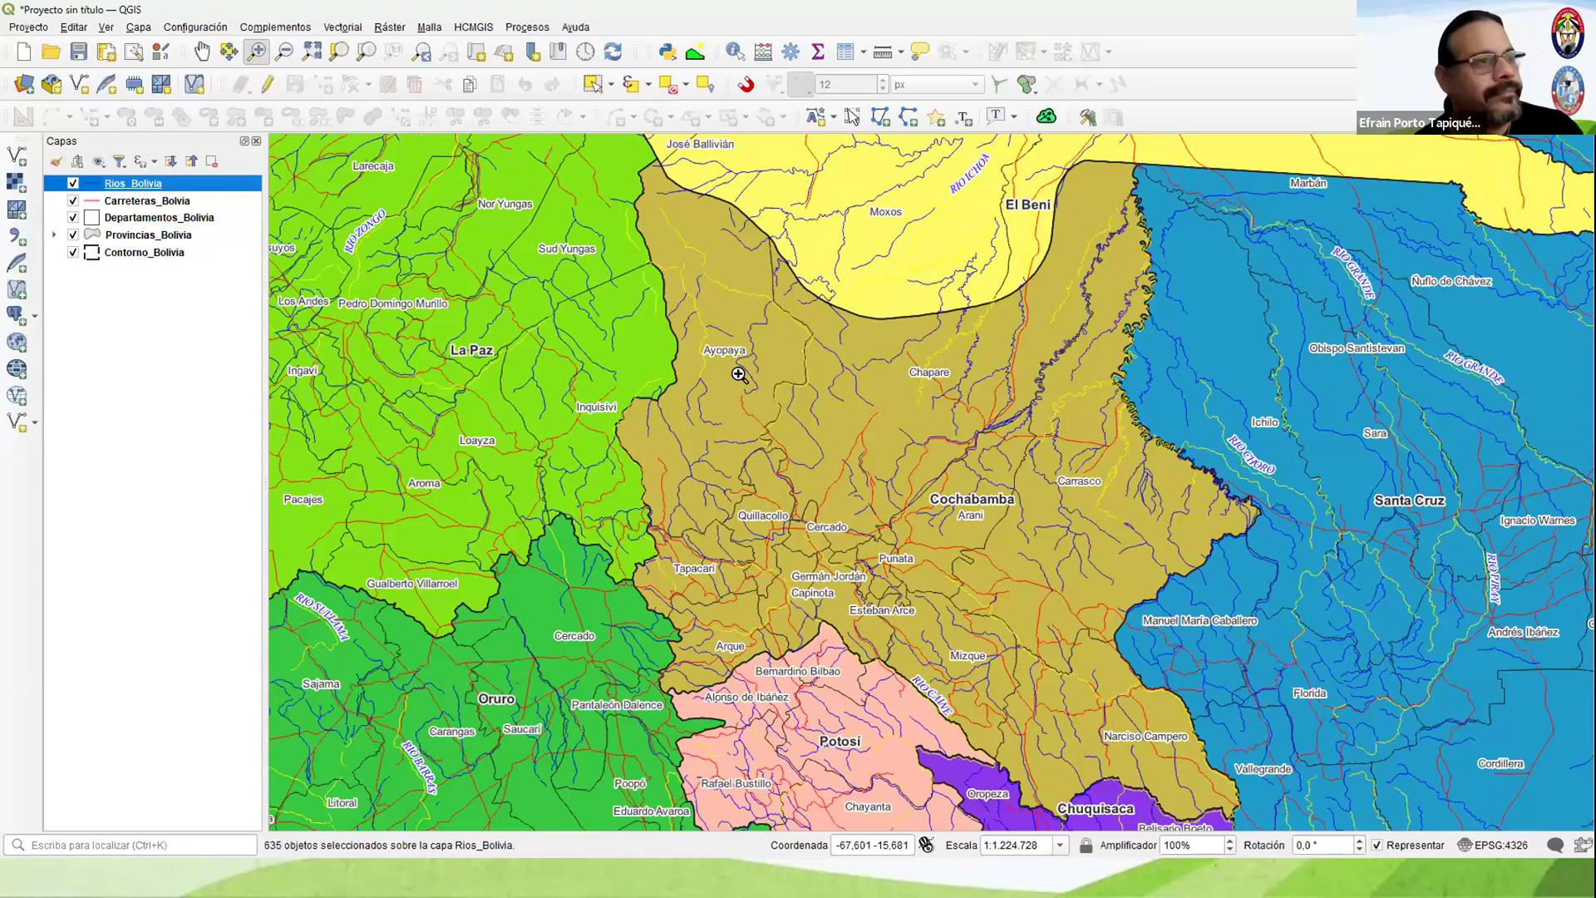
# Step: Open the Carreteras_Bolvia attribute table, look through the road records for a name field and close it
pyautogui.click(136, 202)
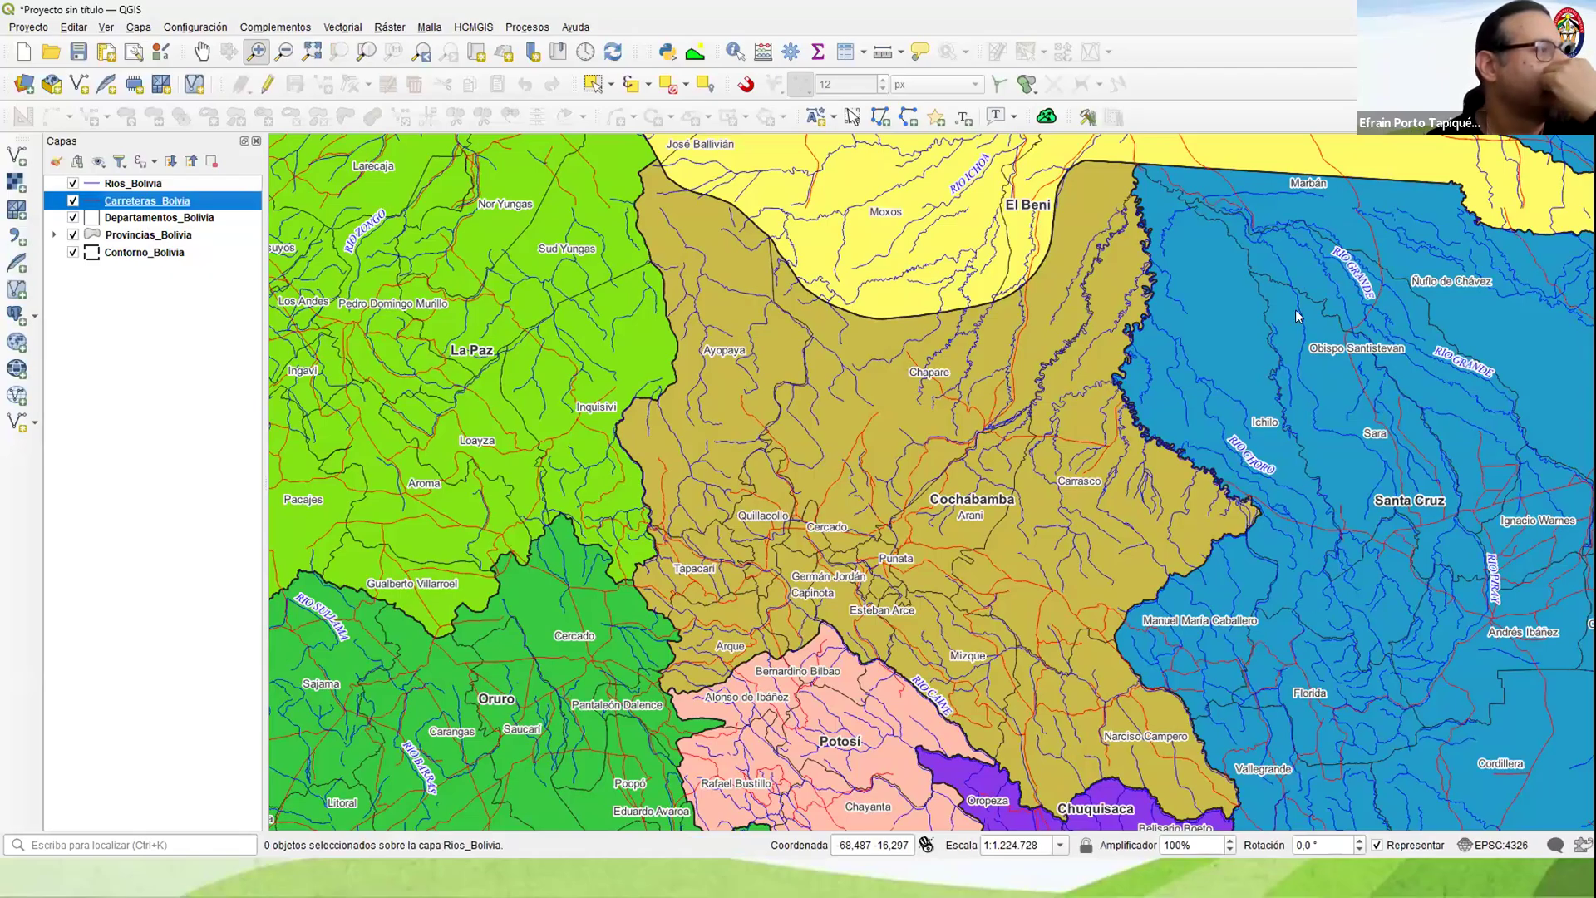
pyautogui.press('F6')
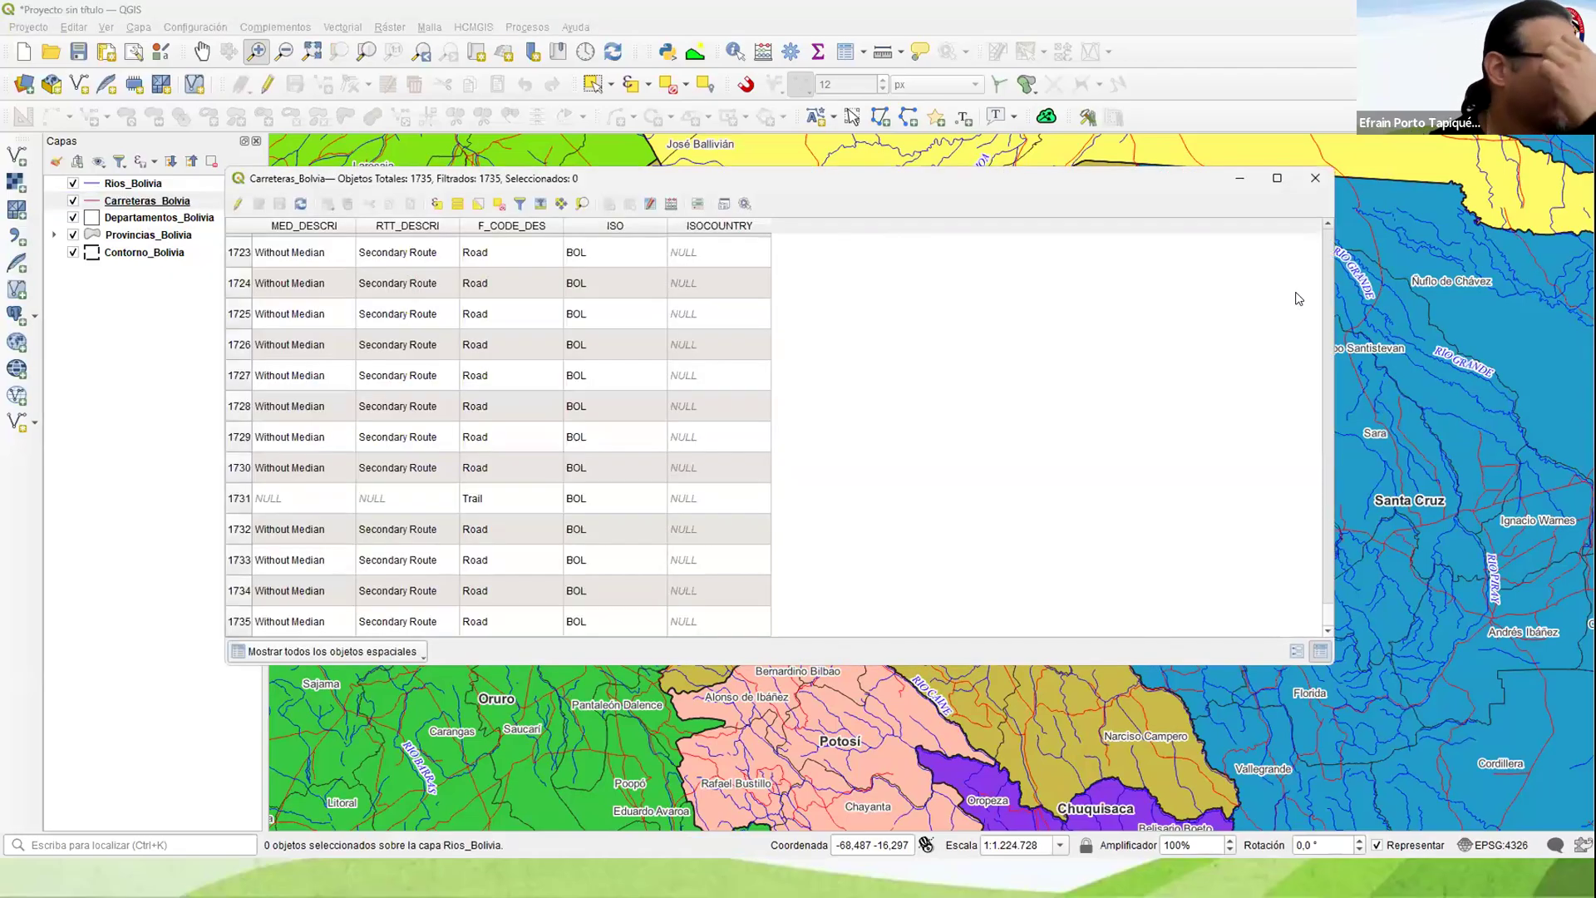
pyautogui.moveTo(1298, 298); pyautogui.dragTo(1298, 292)
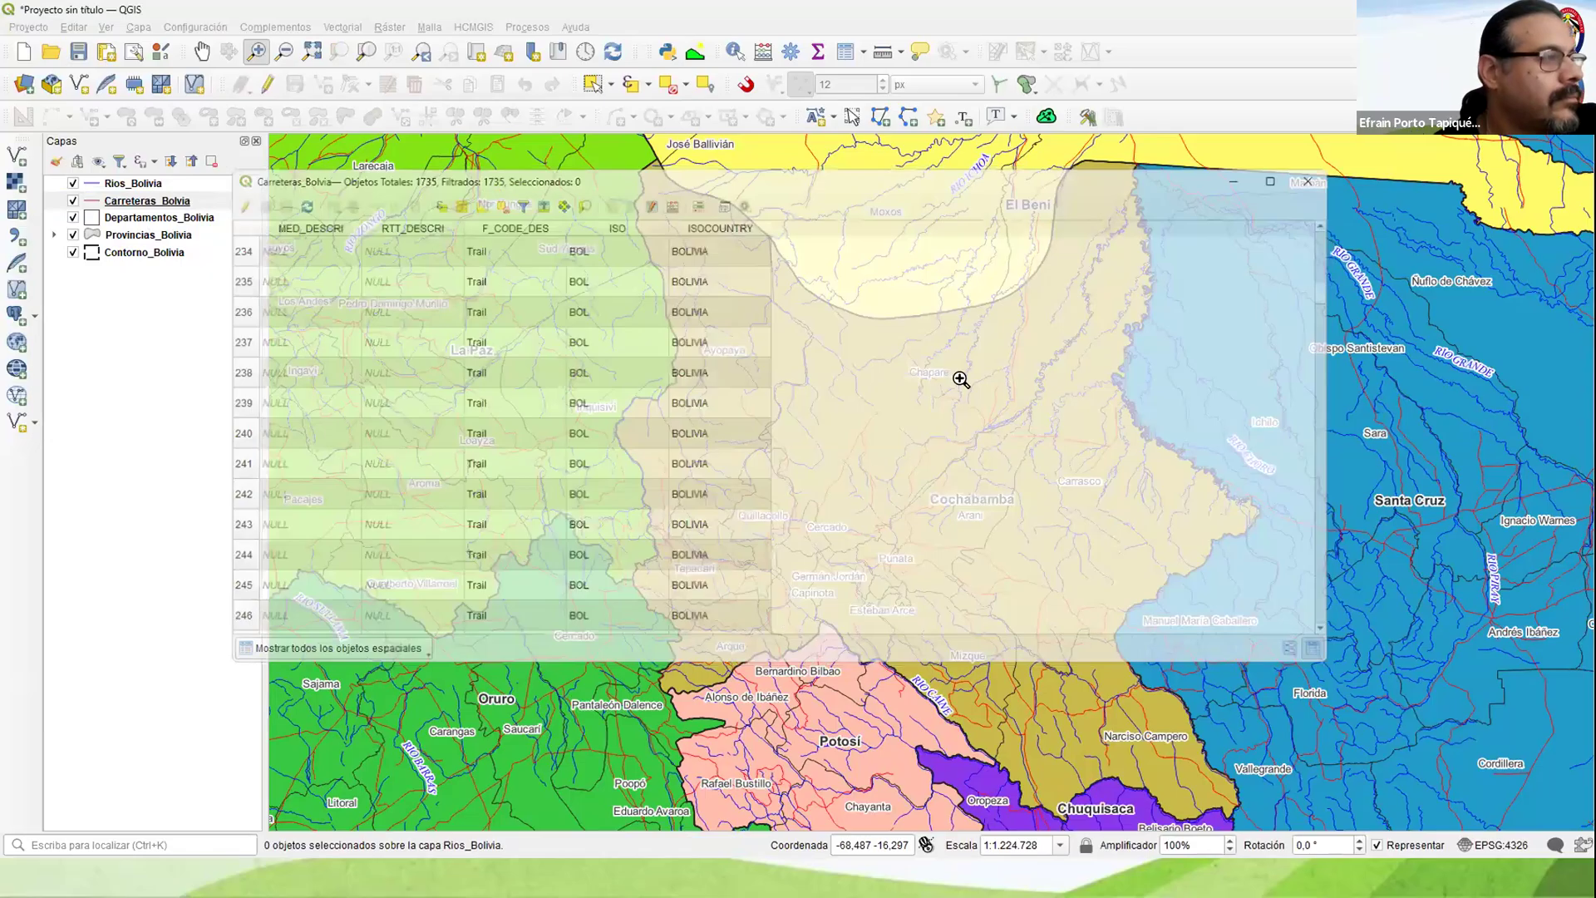
# Step: Display the full extent of the Bolivia map to review the labelled layers
pyautogui.scroll(-1, 917, 475)
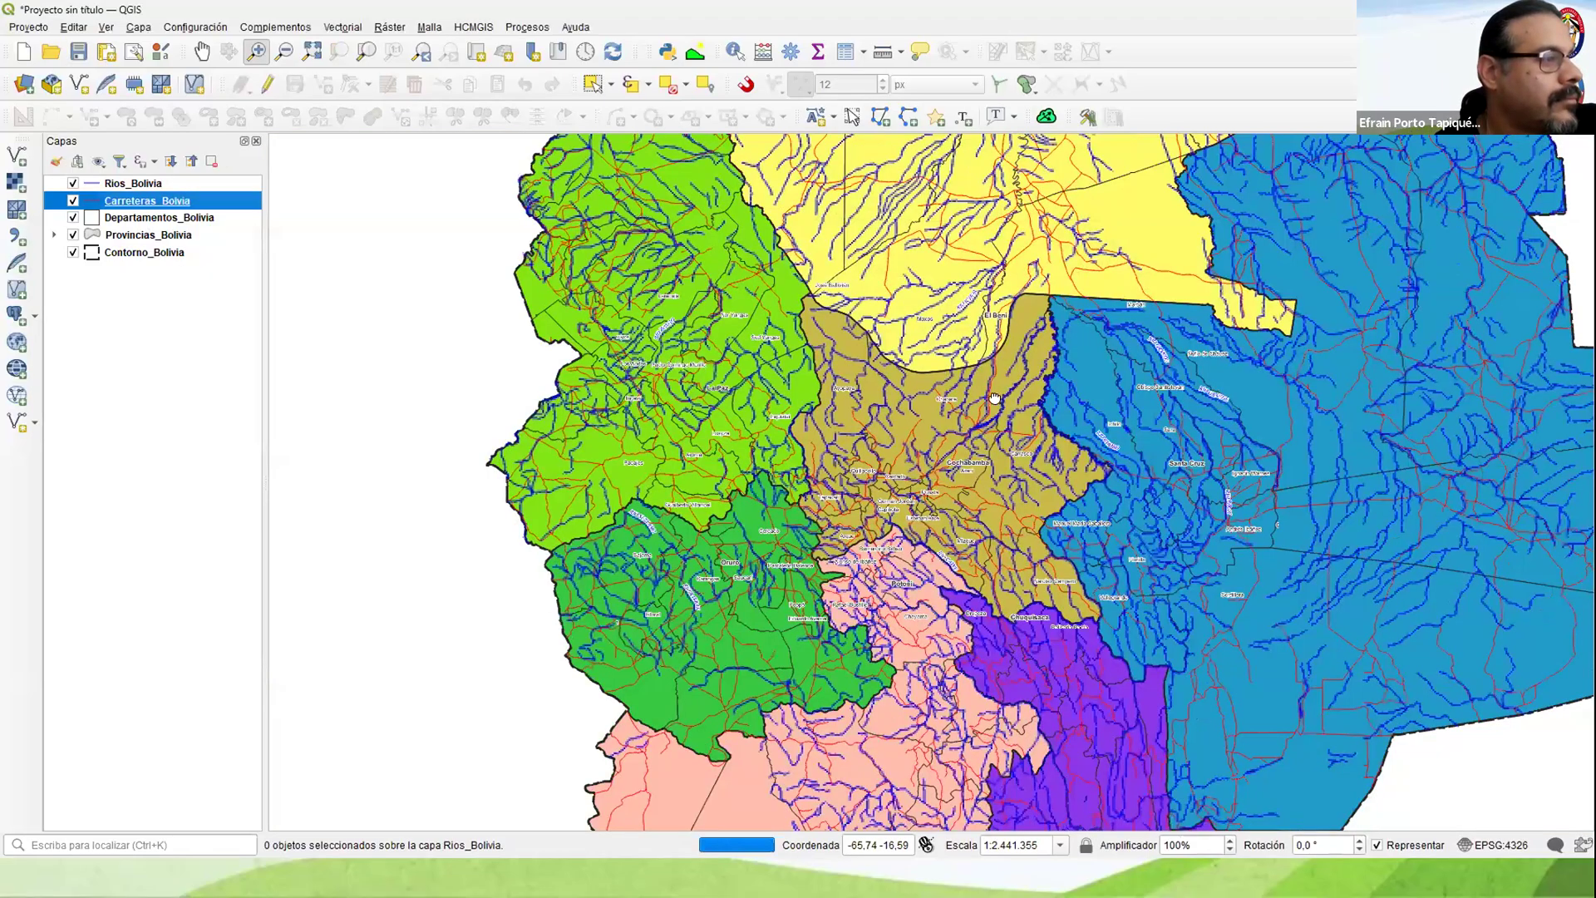
pyautogui.moveTo(918, 557); pyautogui.dragTo(896, 608)
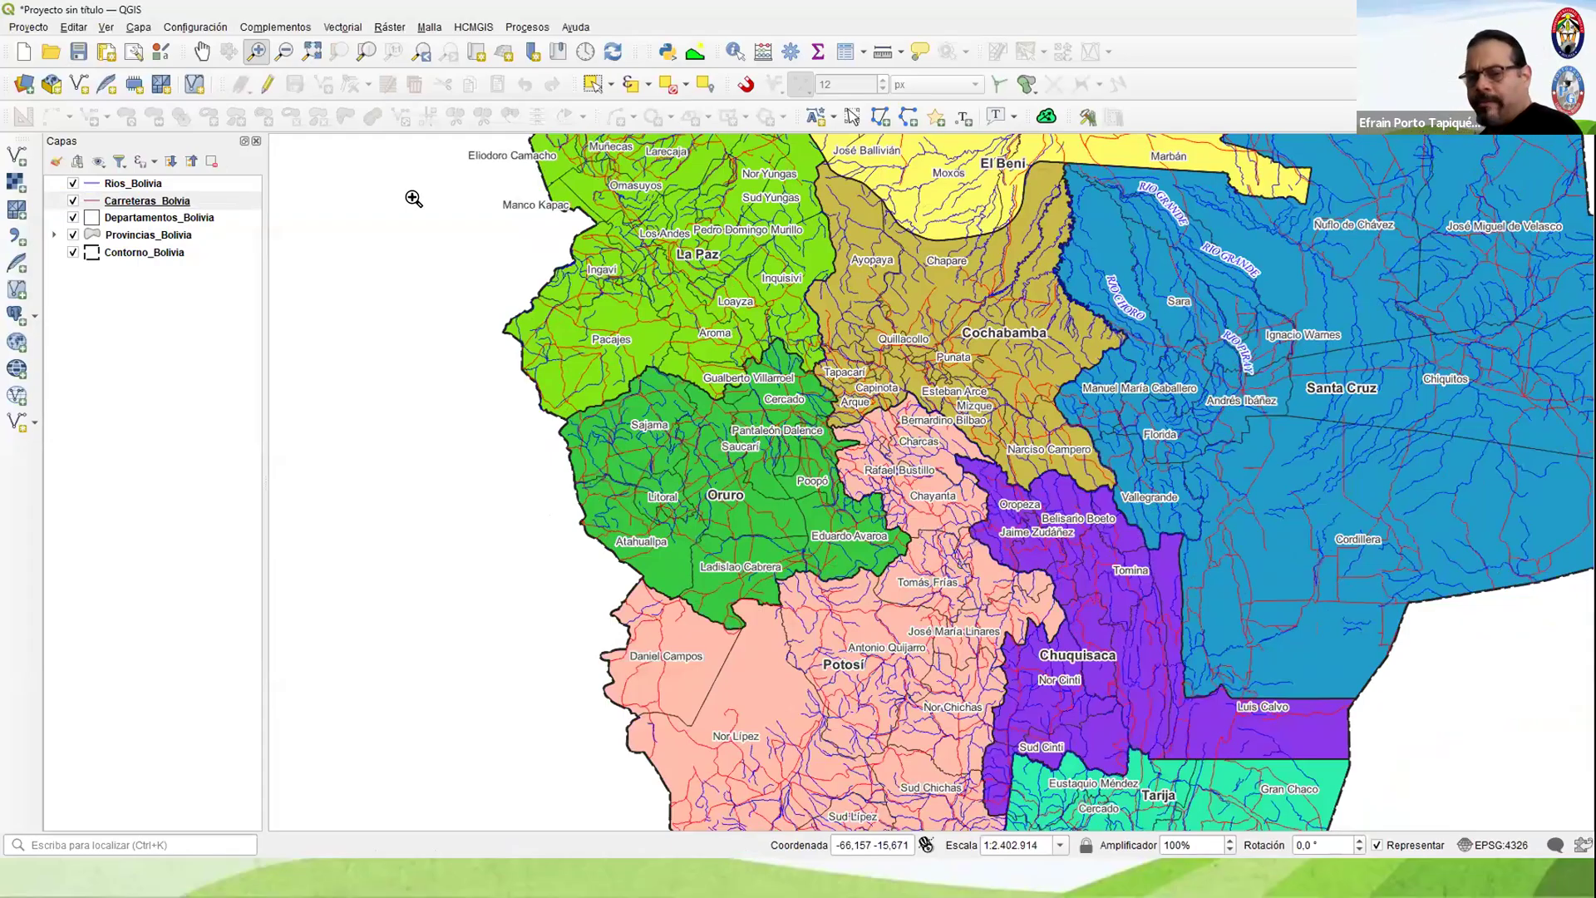
pyautogui.hotkey('ctrl', 'shift', 'f')
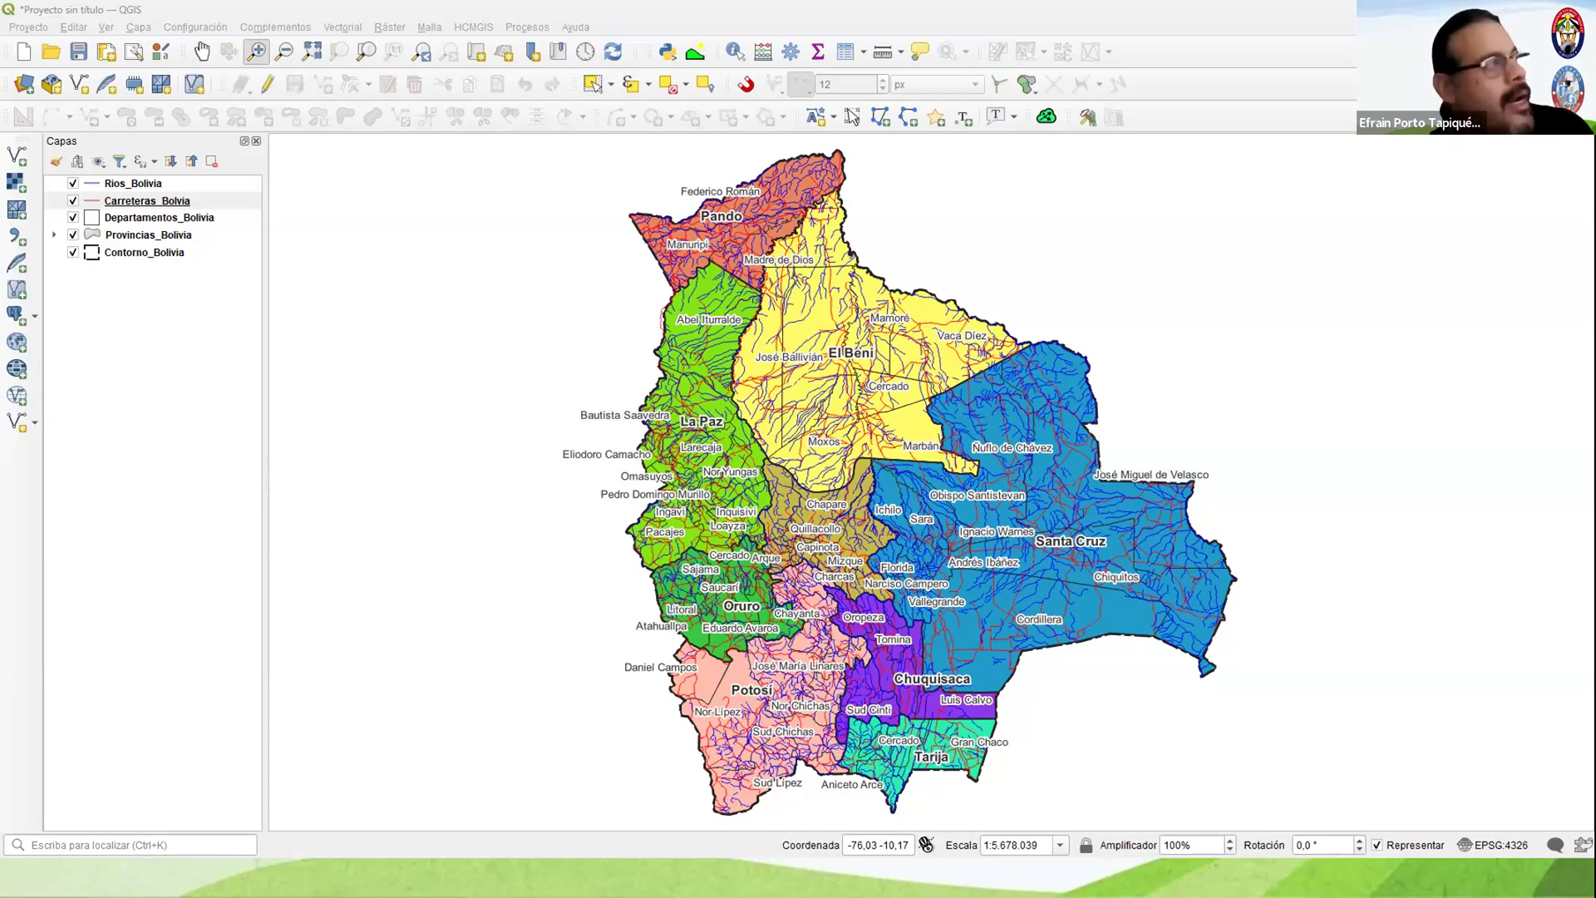
# Step: Start a new empty project and add Municipios_Colombia.shp and Rios_Colombia.shp from the Proyecto_02 folder as vector layers
pyautogui.click(23, 58)
pyautogui.click(801, 456)
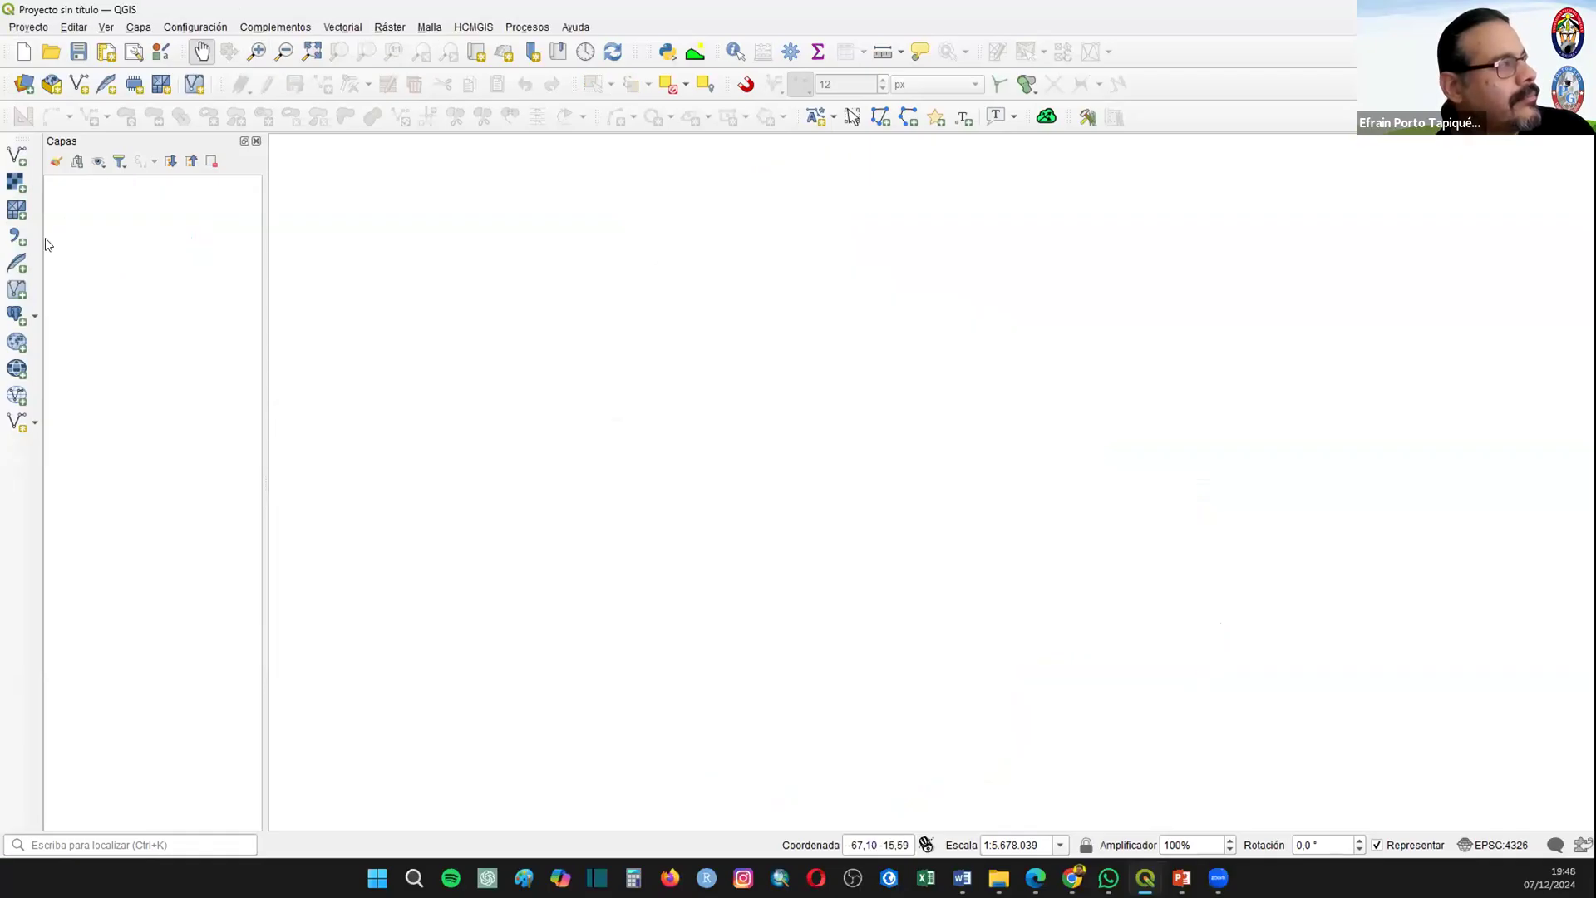
pyautogui.click(17, 156)
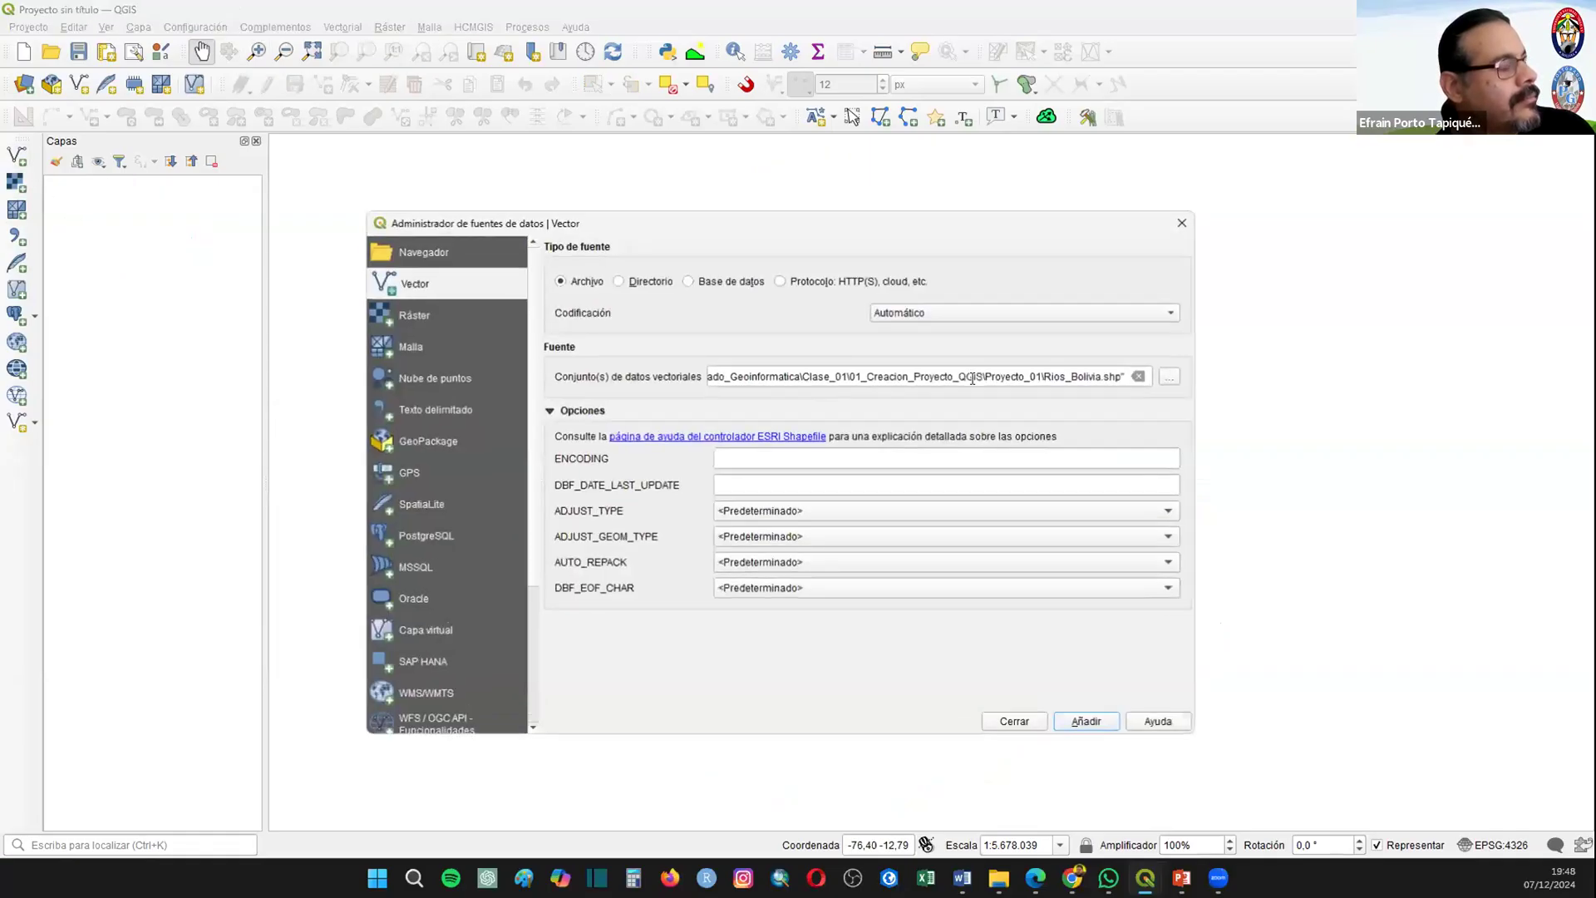
pyautogui.click(1171, 379)
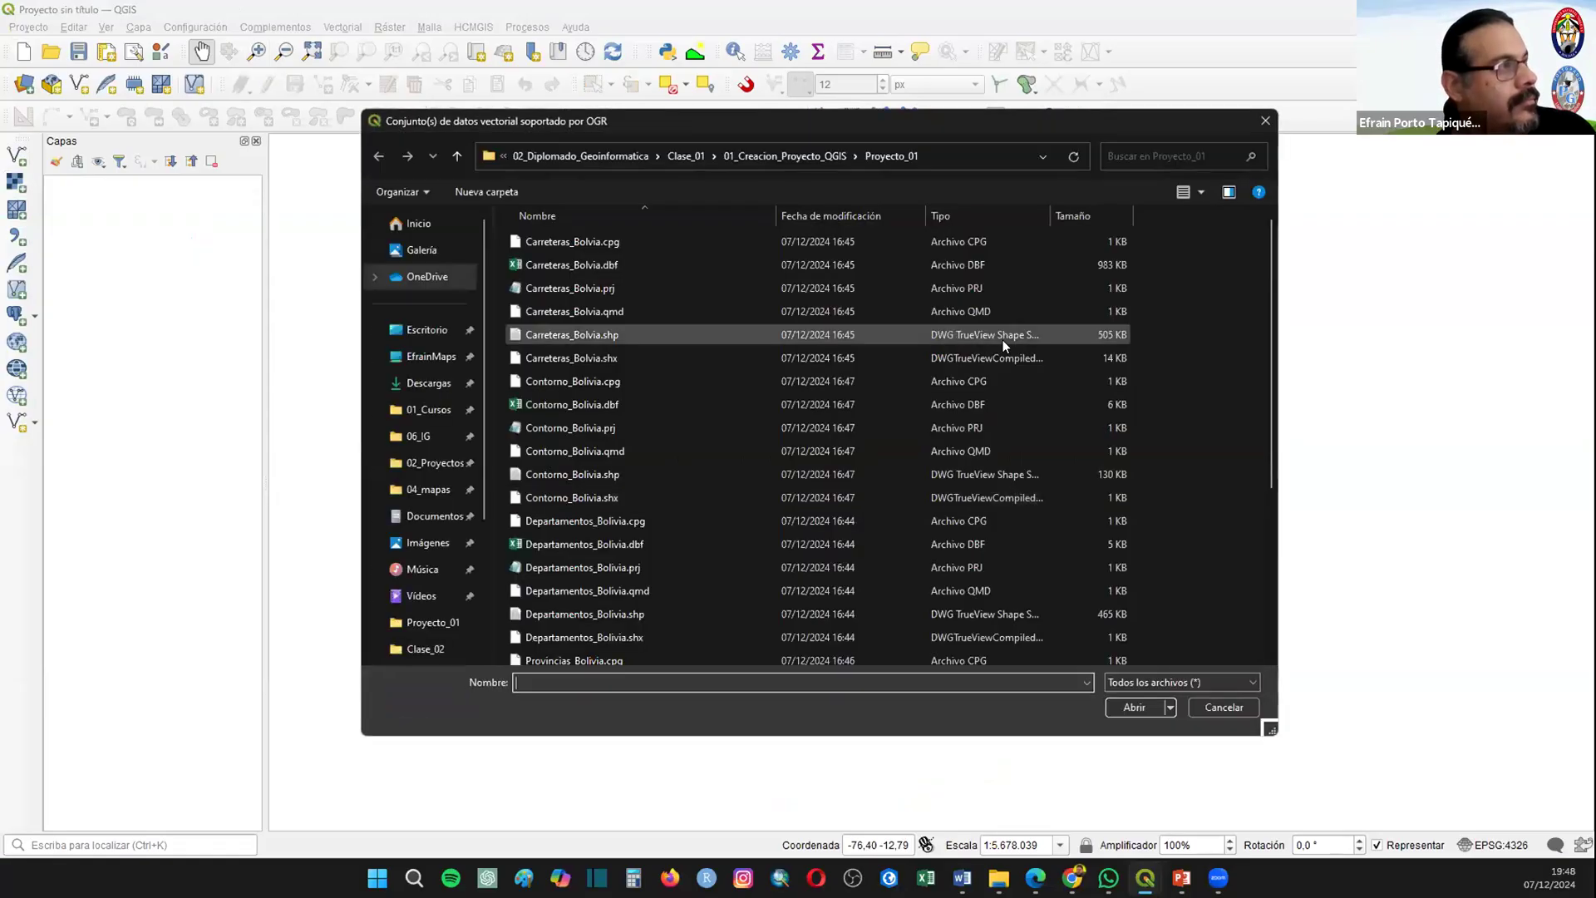
pyautogui.click(745, 155)
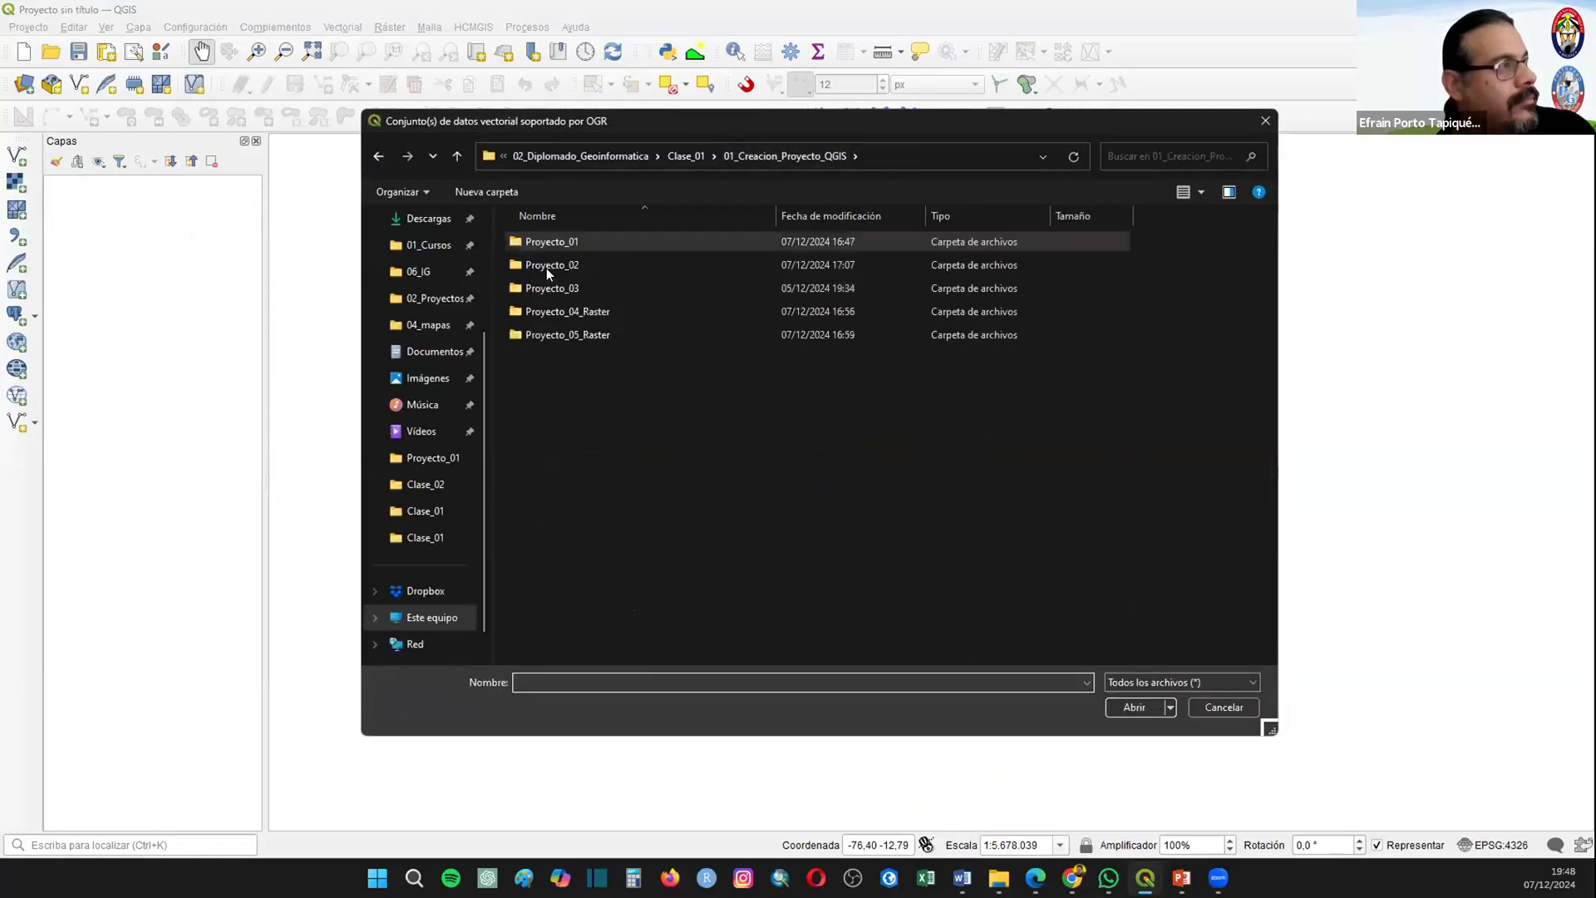
pyautogui.doubleClick(546, 266)
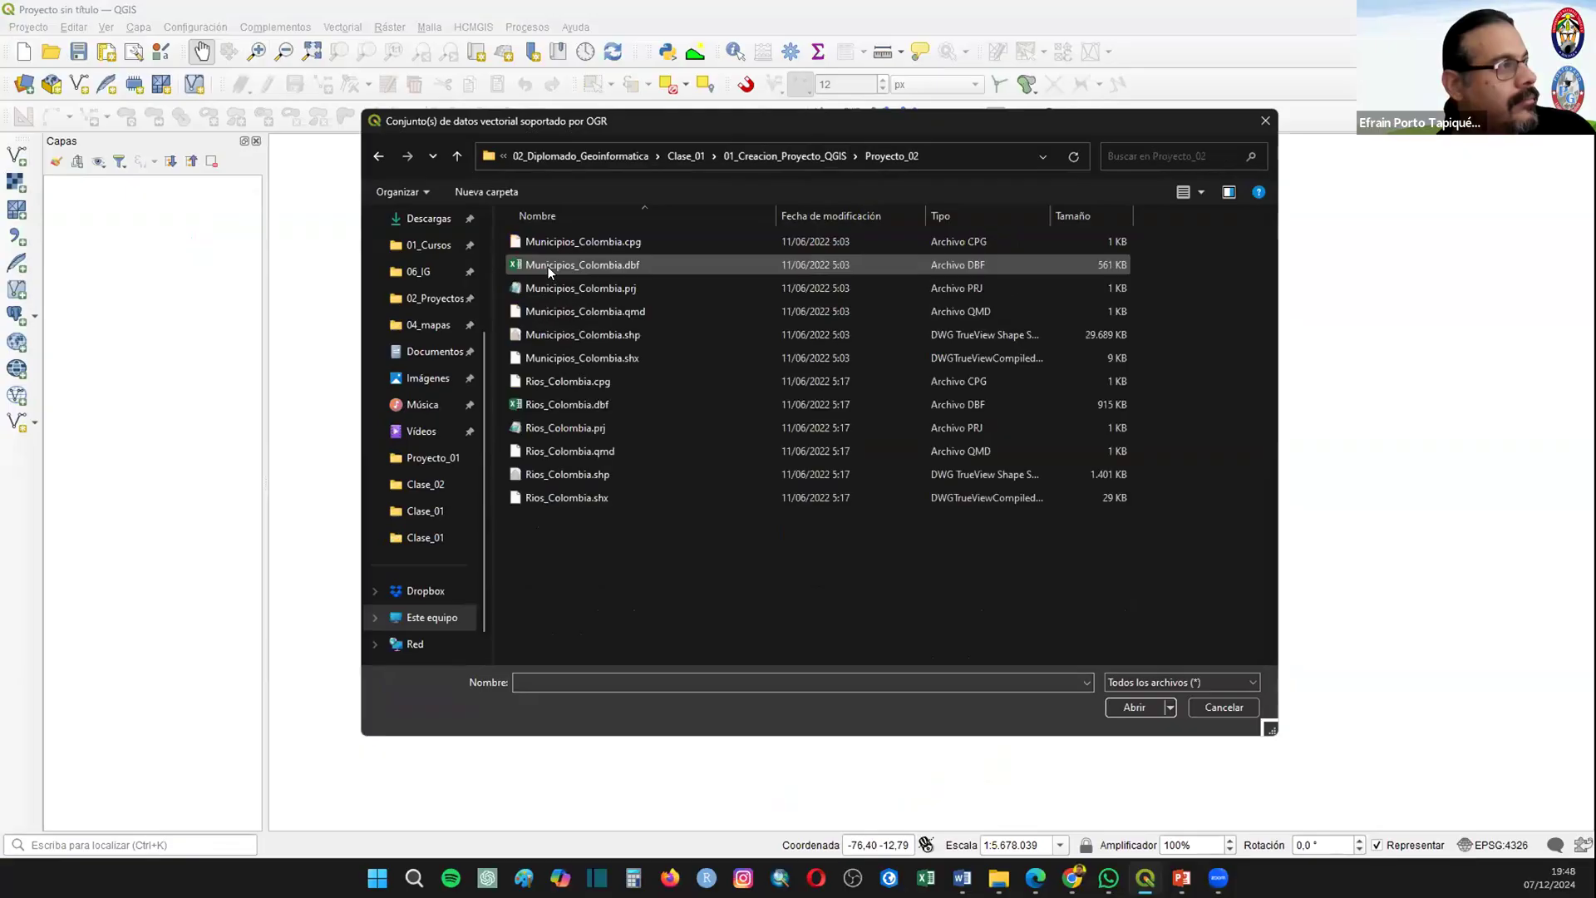
pyautogui.click(621, 334)
pyautogui.keyDown('ctrl'); pyautogui.click(630, 471); pyautogui.keyUp('ctrl')
pyautogui.click(1133, 707)
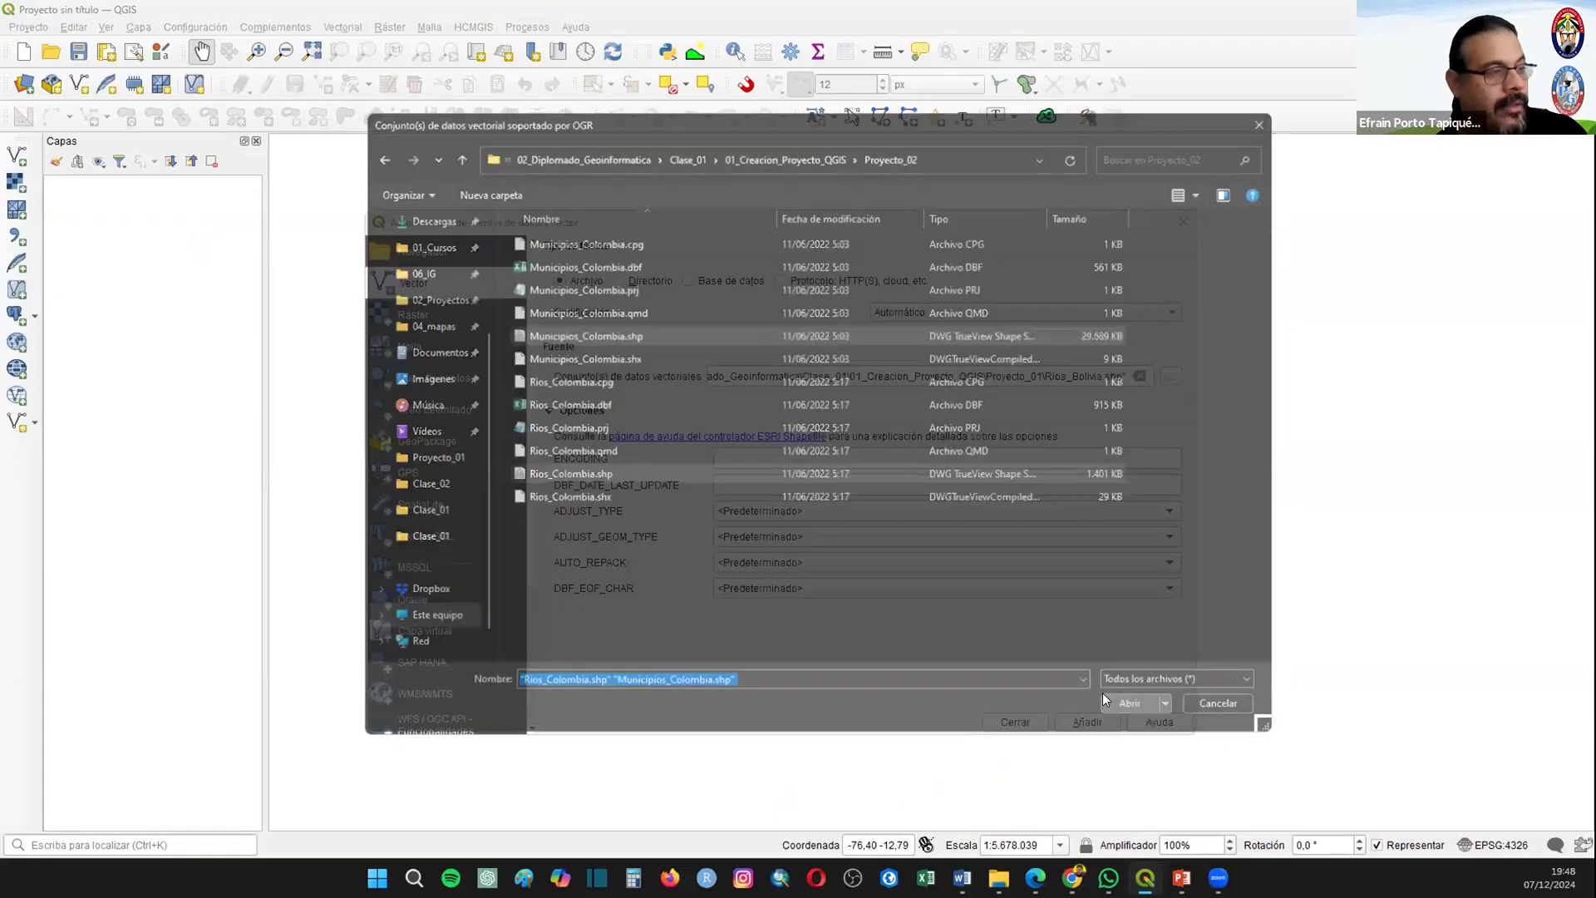
pyautogui.click(1087, 721)
pyautogui.click(1015, 722)
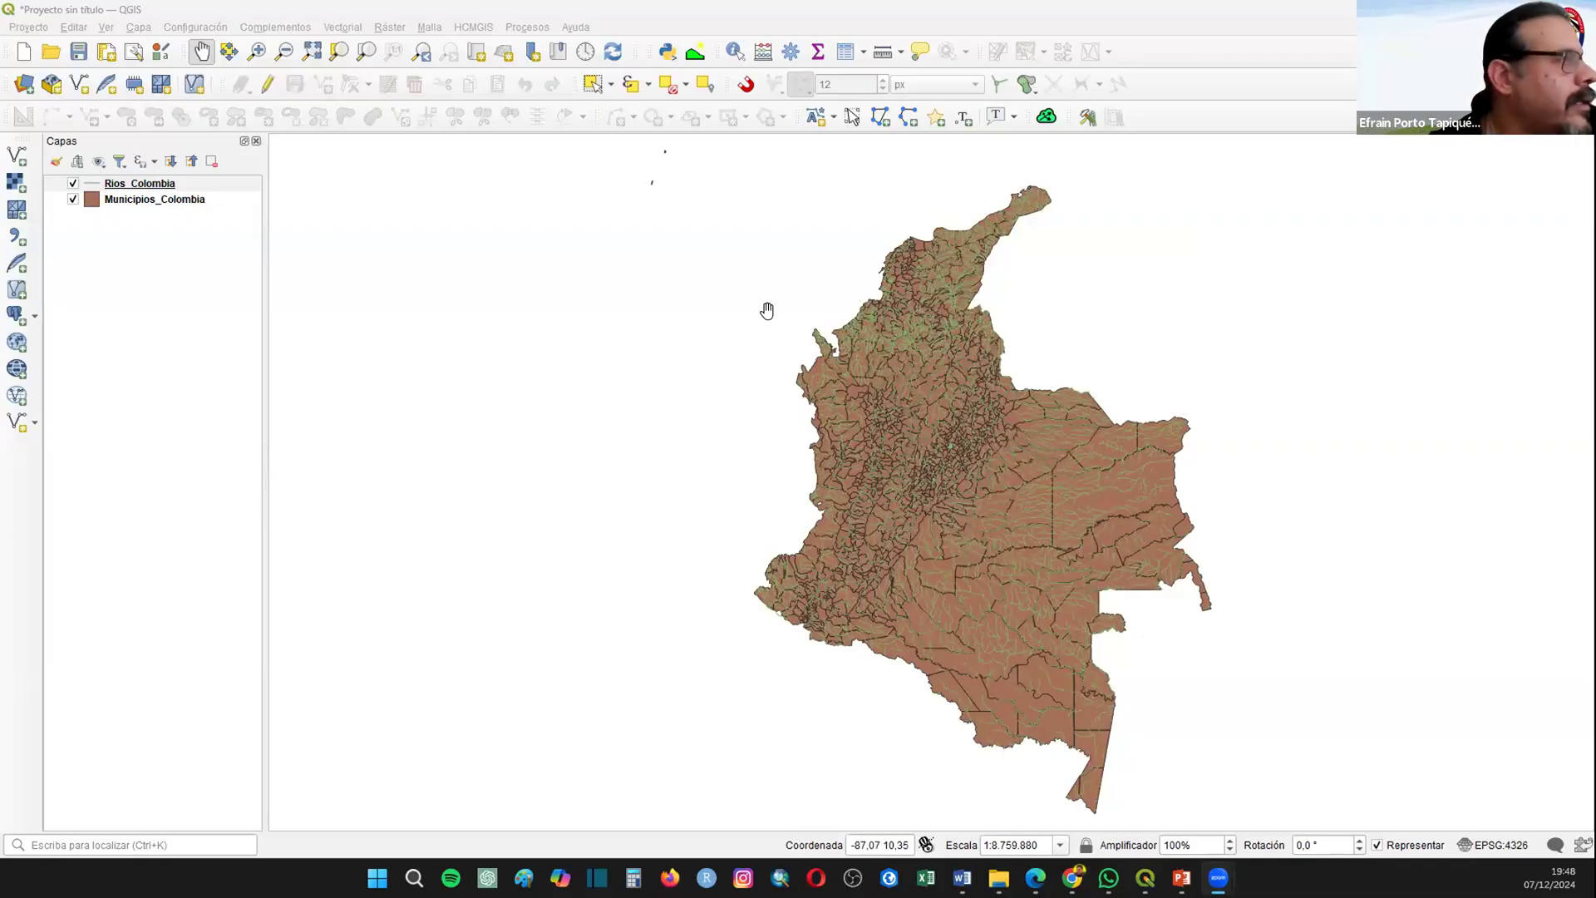
# Step: Hide the Rios_Colombia and Municipios_Colombia layers one after the other to check what each one draws
pyautogui.moveTo(766, 313); pyautogui.dragTo(392, 278)
pyautogui.moveTo(522, 324); pyautogui.dragTo(638, 368)
pyautogui.click(73, 183)
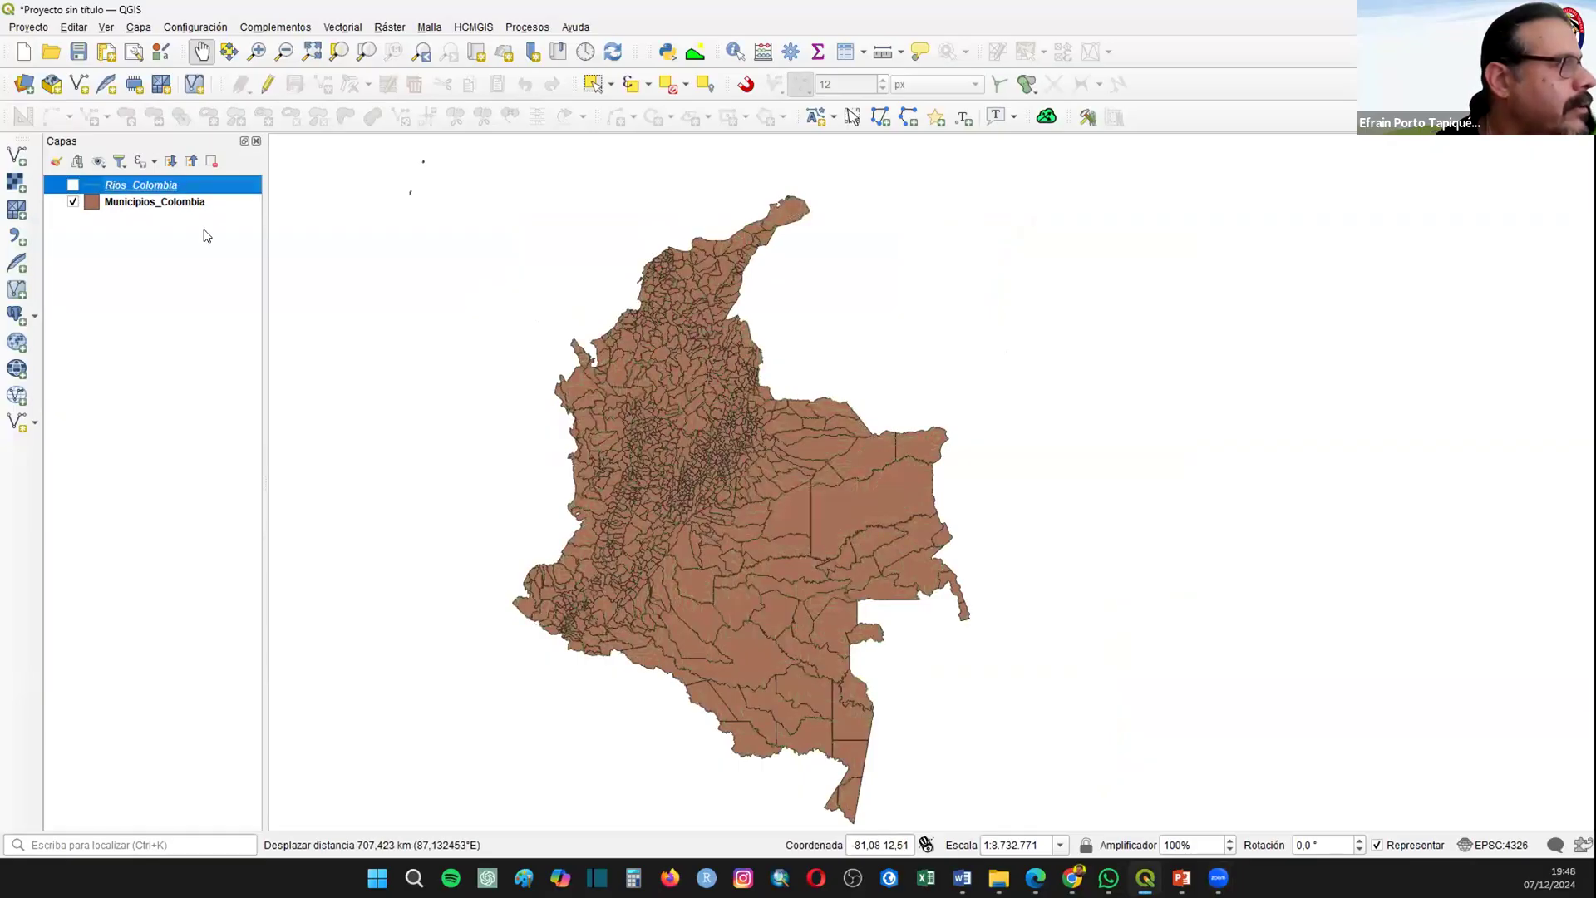
pyautogui.click(73, 202)
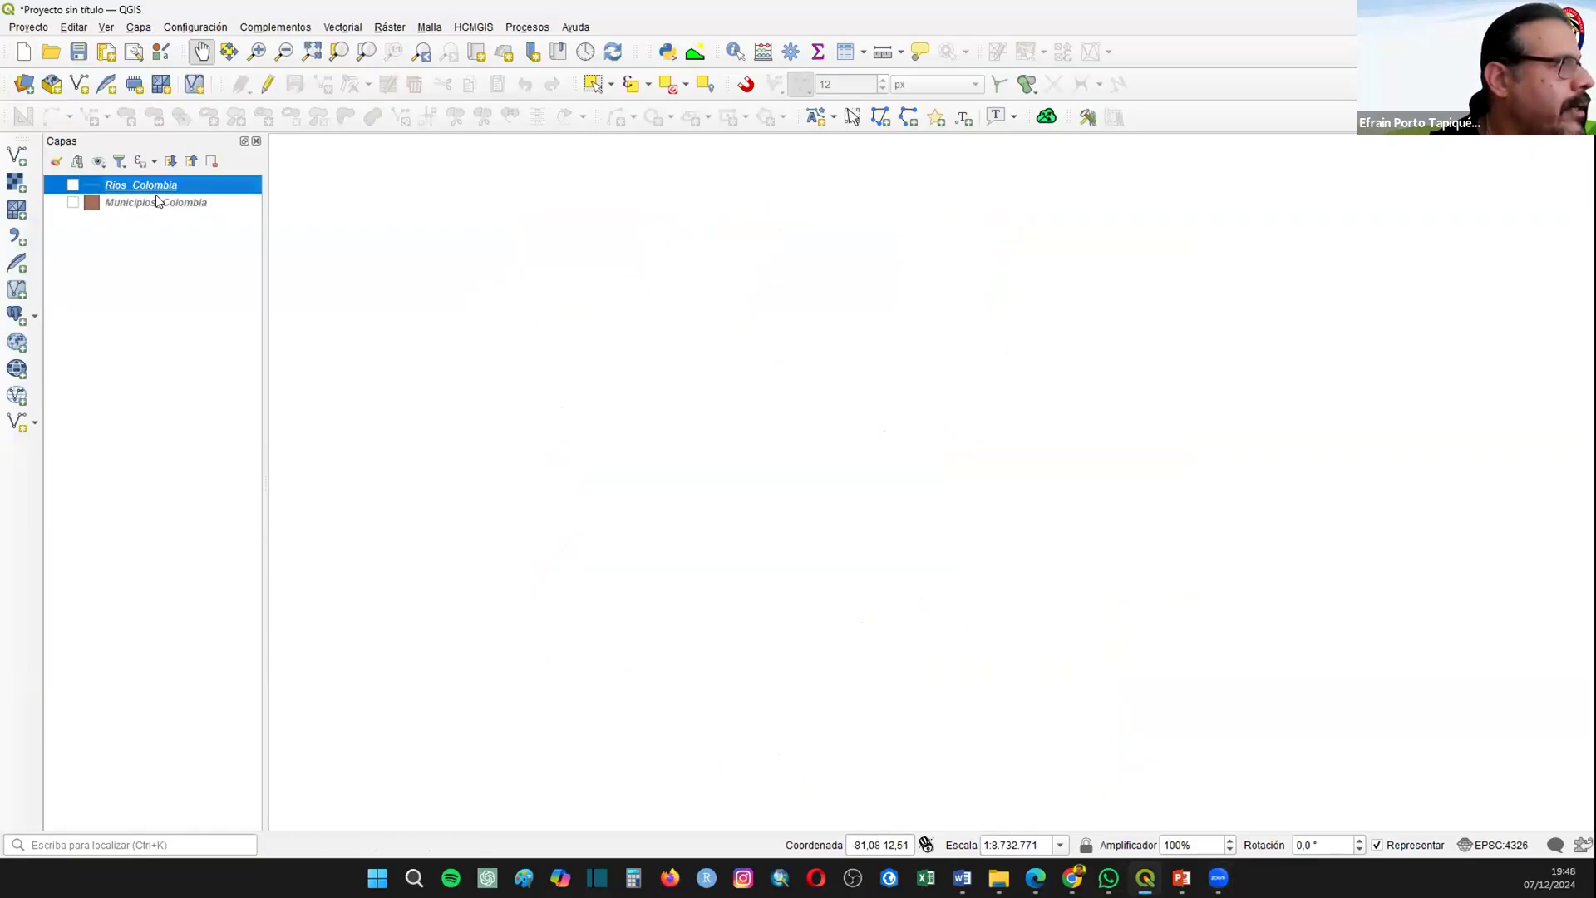
# Step: Open the Municipios_Colombia attribute table, look through its department and municipality records and close it
pyautogui.click(158, 202)
pyautogui.rightClick(157, 201)
pyautogui.click(250, 419)
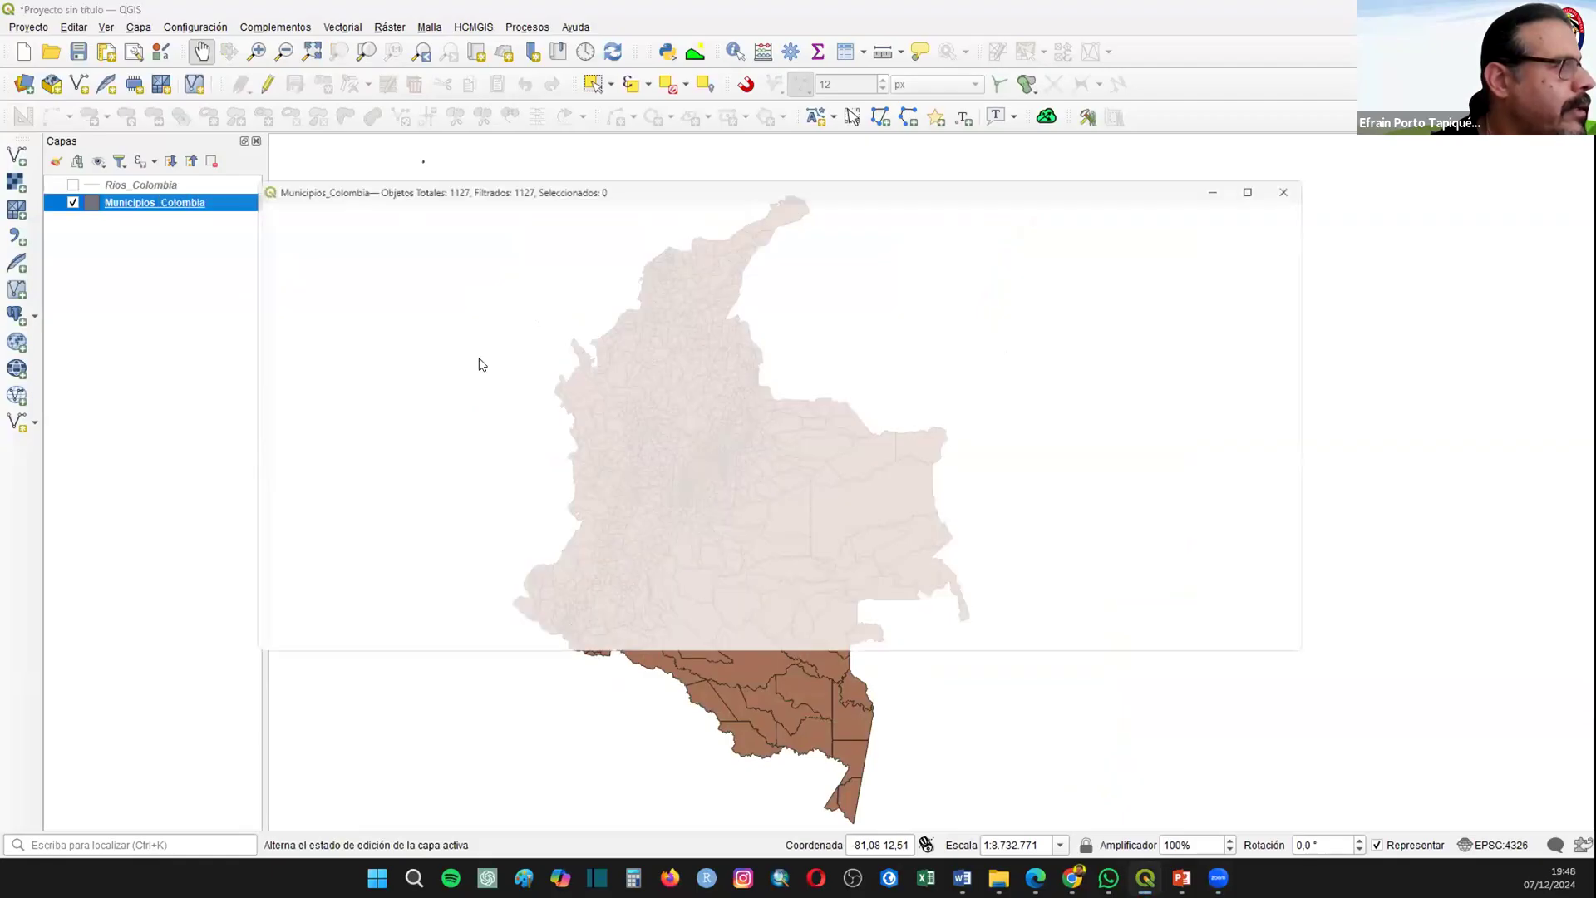
pyautogui.moveTo(351, 226); pyautogui.dragTo(459, 240)
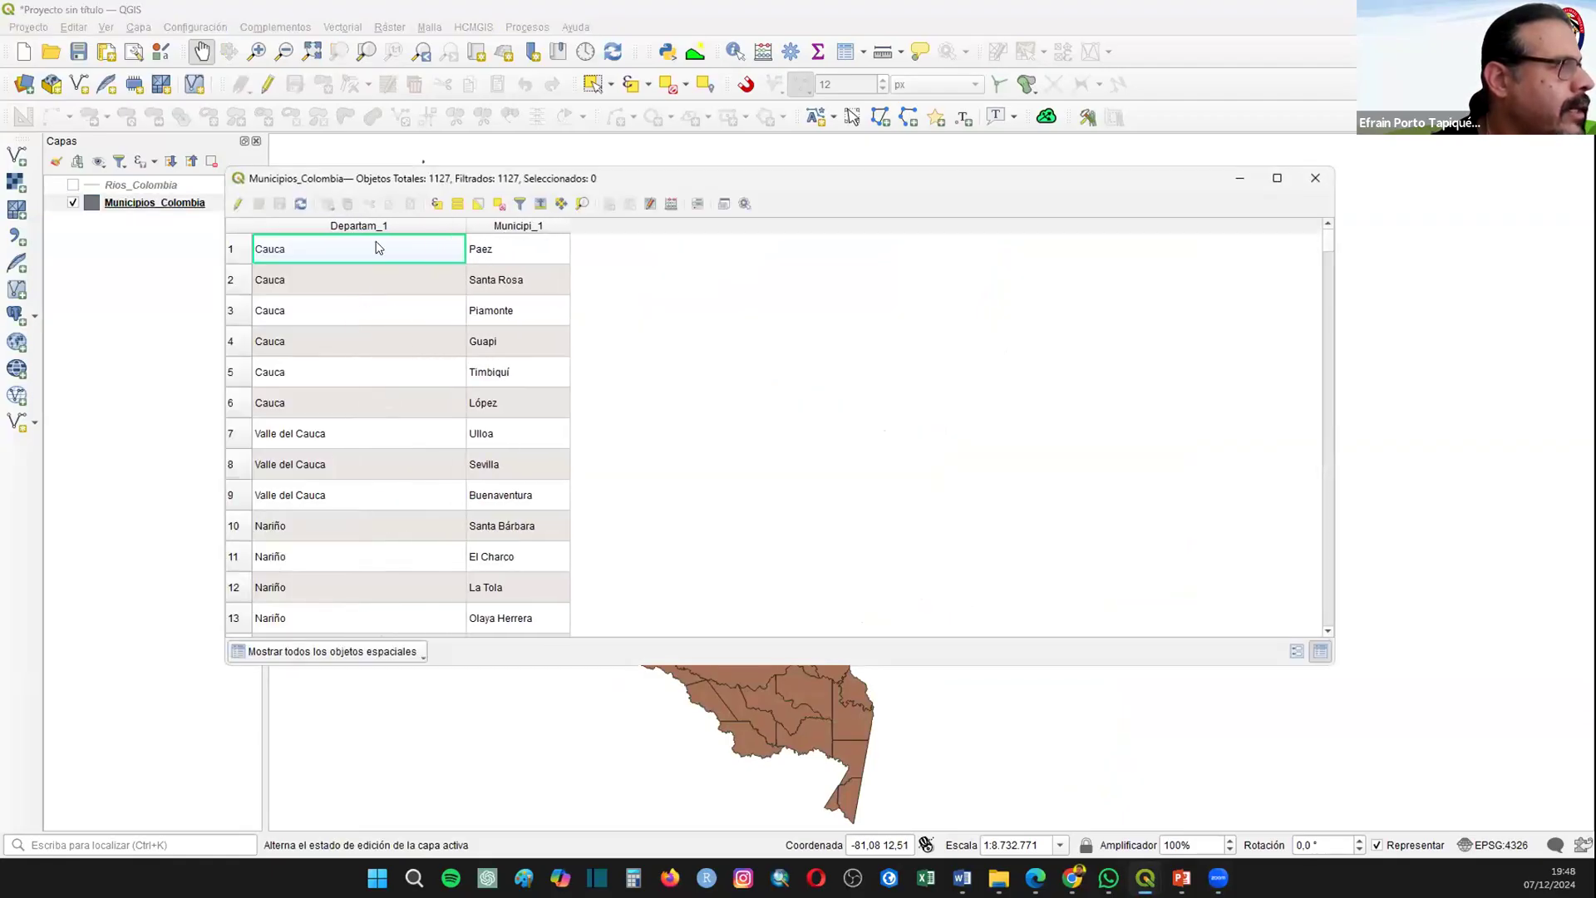
pyautogui.moveTo(1329, 239); pyautogui.dragTo(1298, 528)
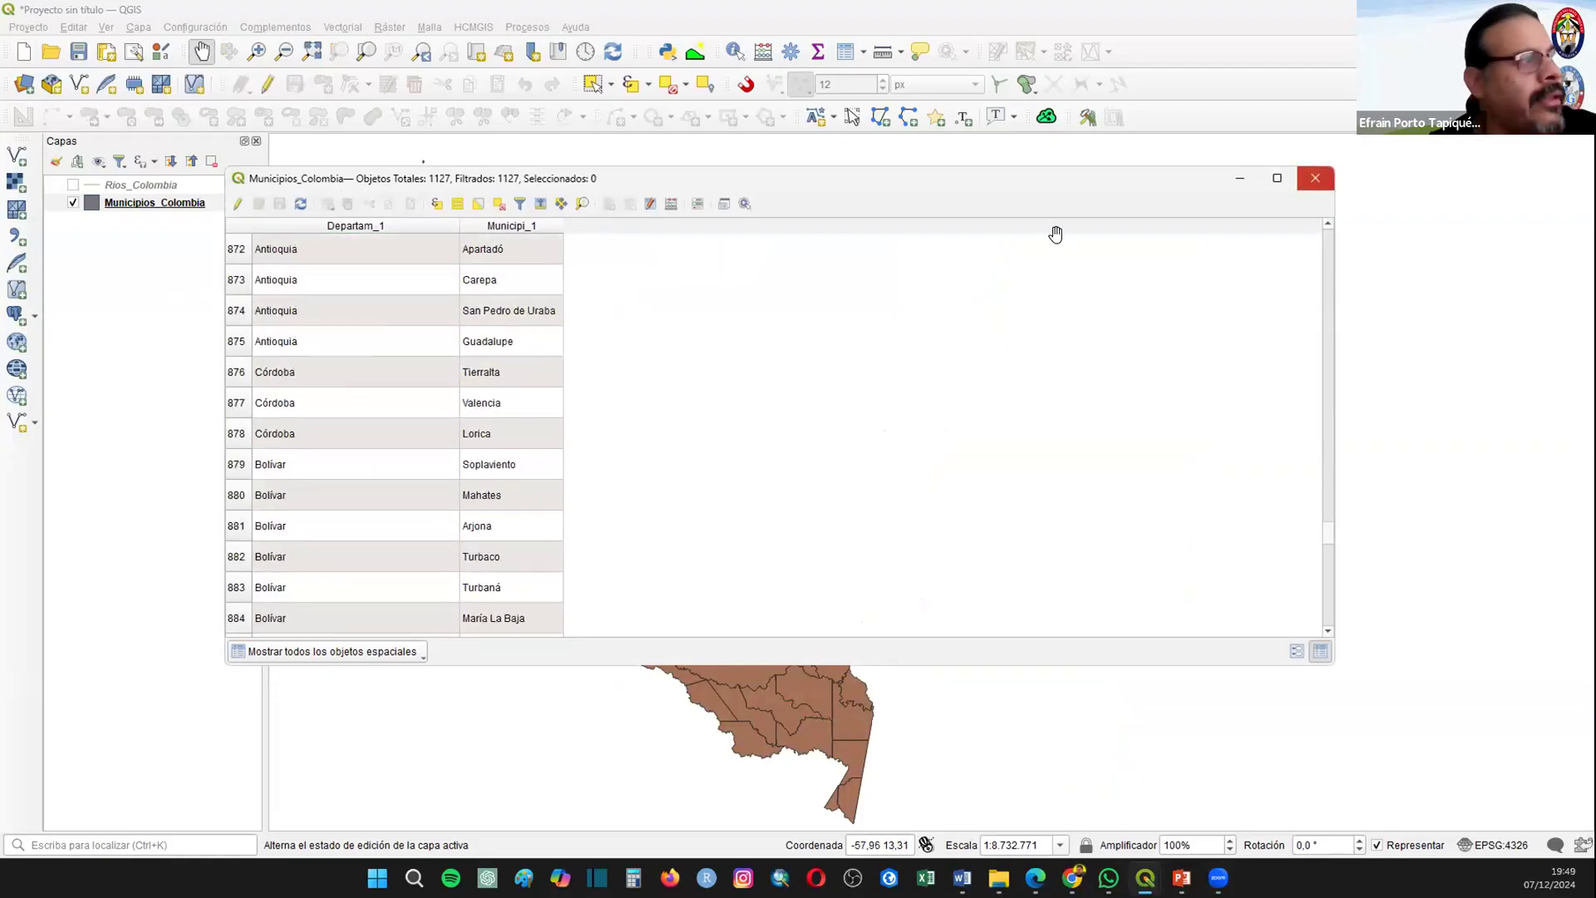
pyautogui.click(1315, 178)
# Step: Make the Rios_Colombia layer visible again, inspect the NAM field in its attribute table and close the table
pyautogui.click(73, 185)
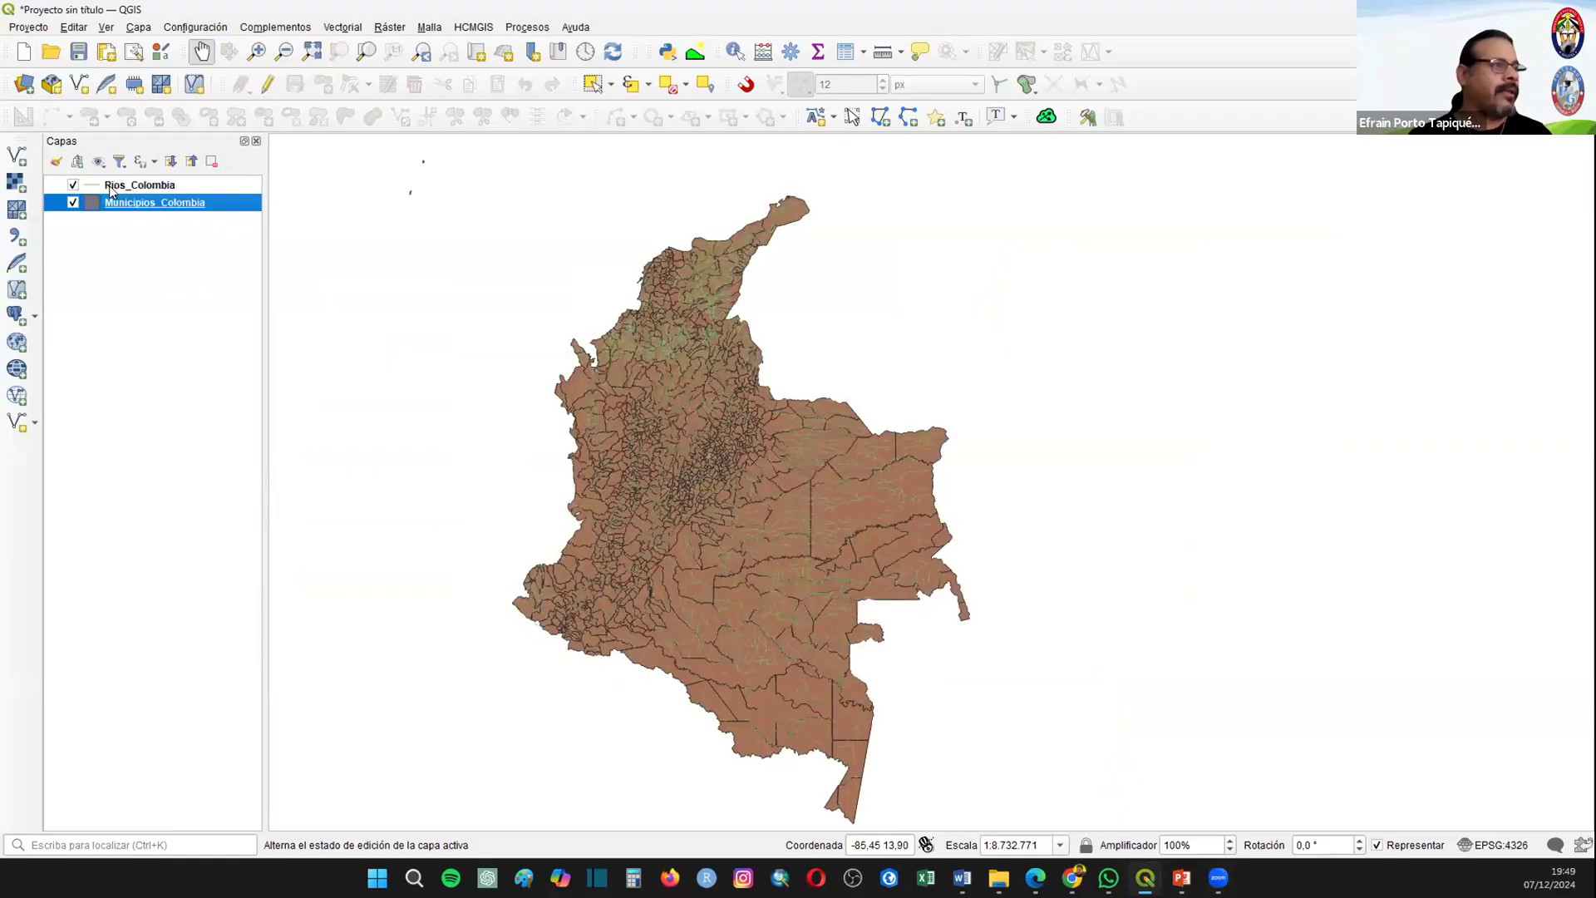
pyautogui.click(111, 185)
pyautogui.rightClick(111, 185)
pyautogui.click(214, 413)
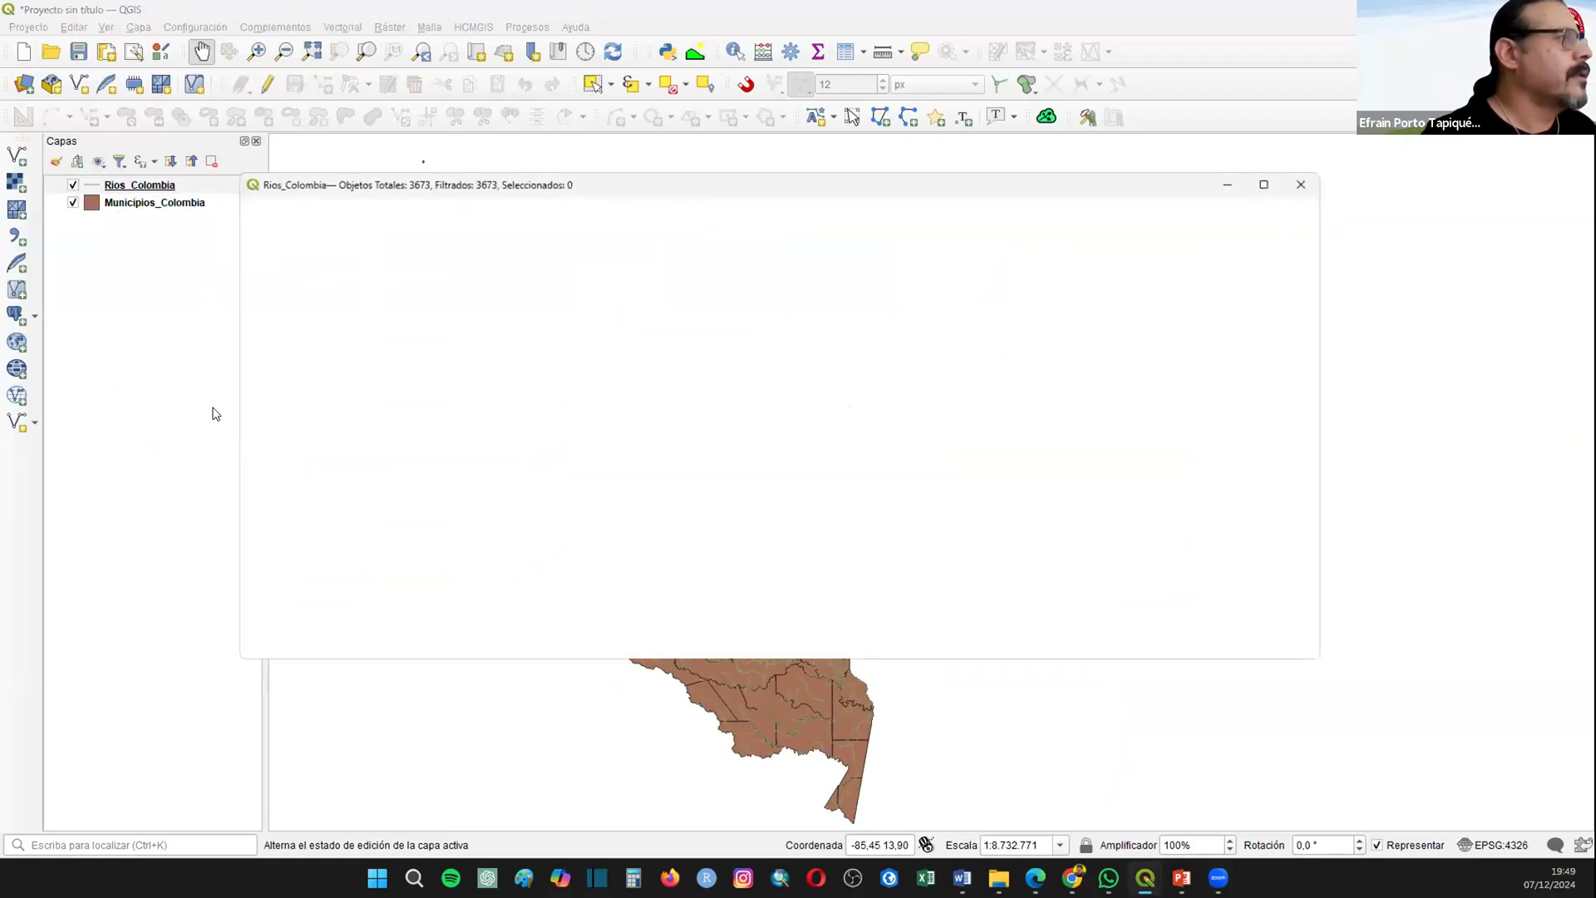
pyautogui.moveTo(1325, 251); pyautogui.dragTo(1327, 375)
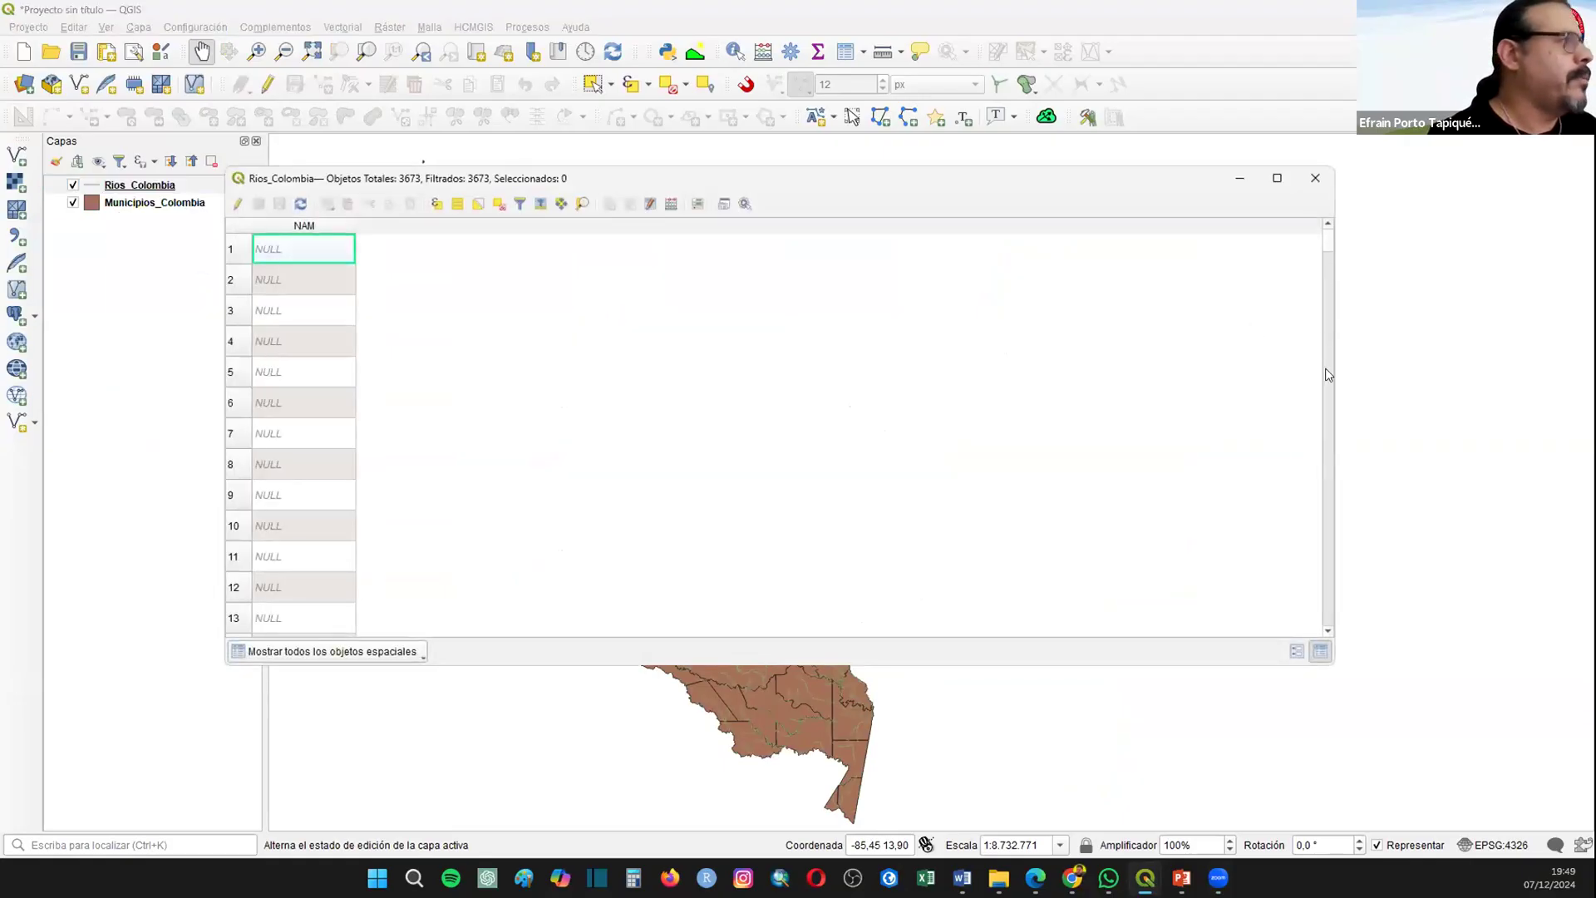
pyautogui.click(1315, 178)
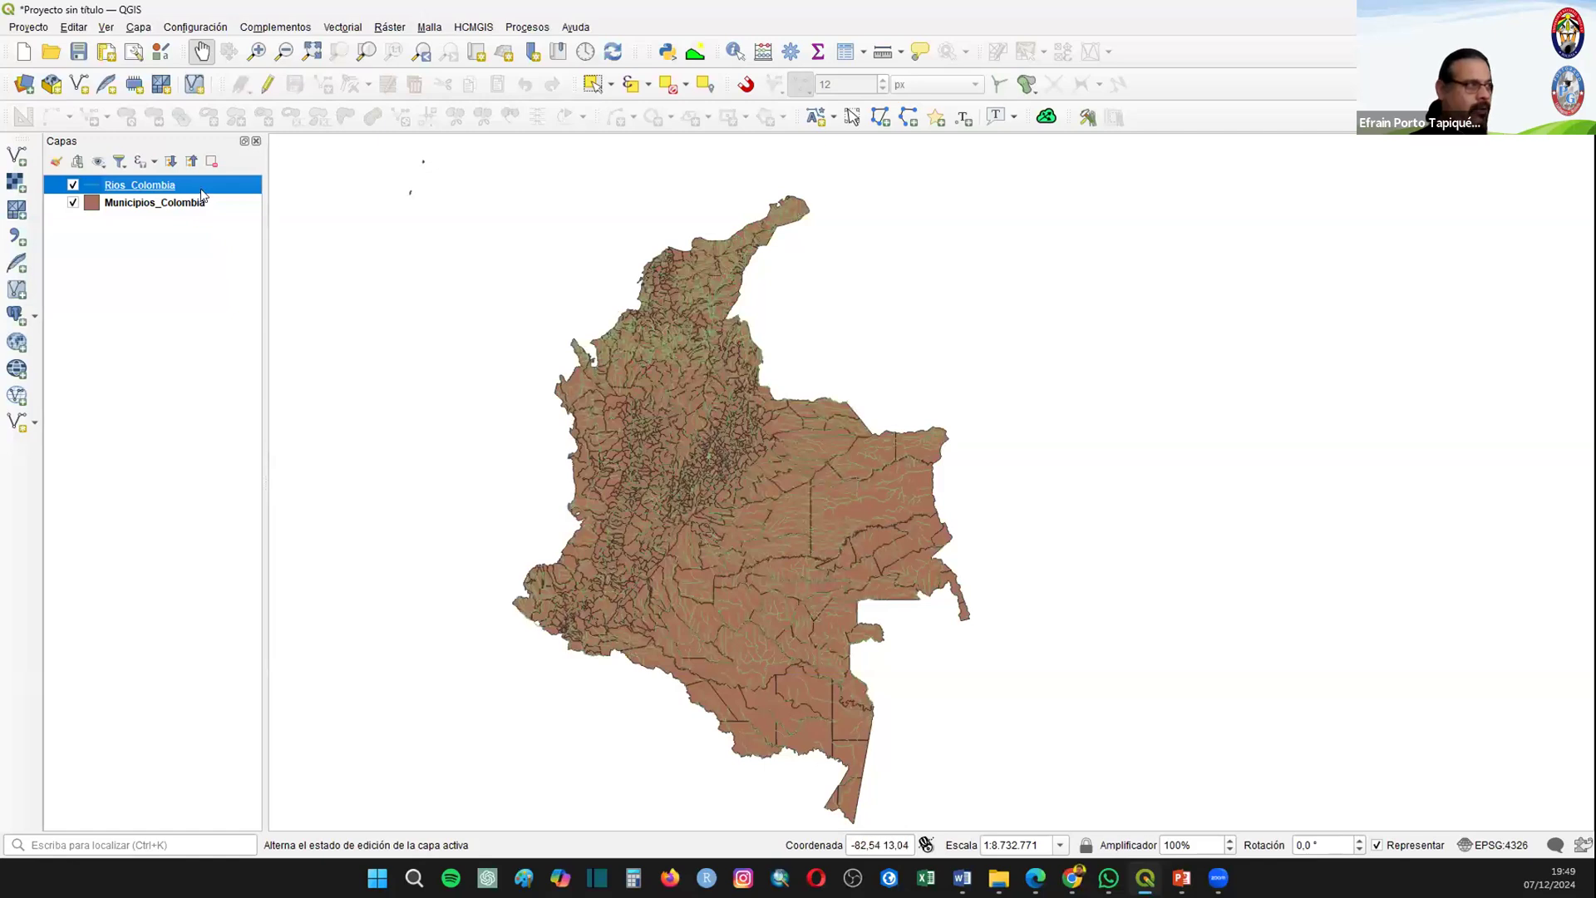
# Step: Open the Rios_Colombia layer properties and examine the general, provider and coordinate reference system information
pyautogui.rightClick(139, 193)
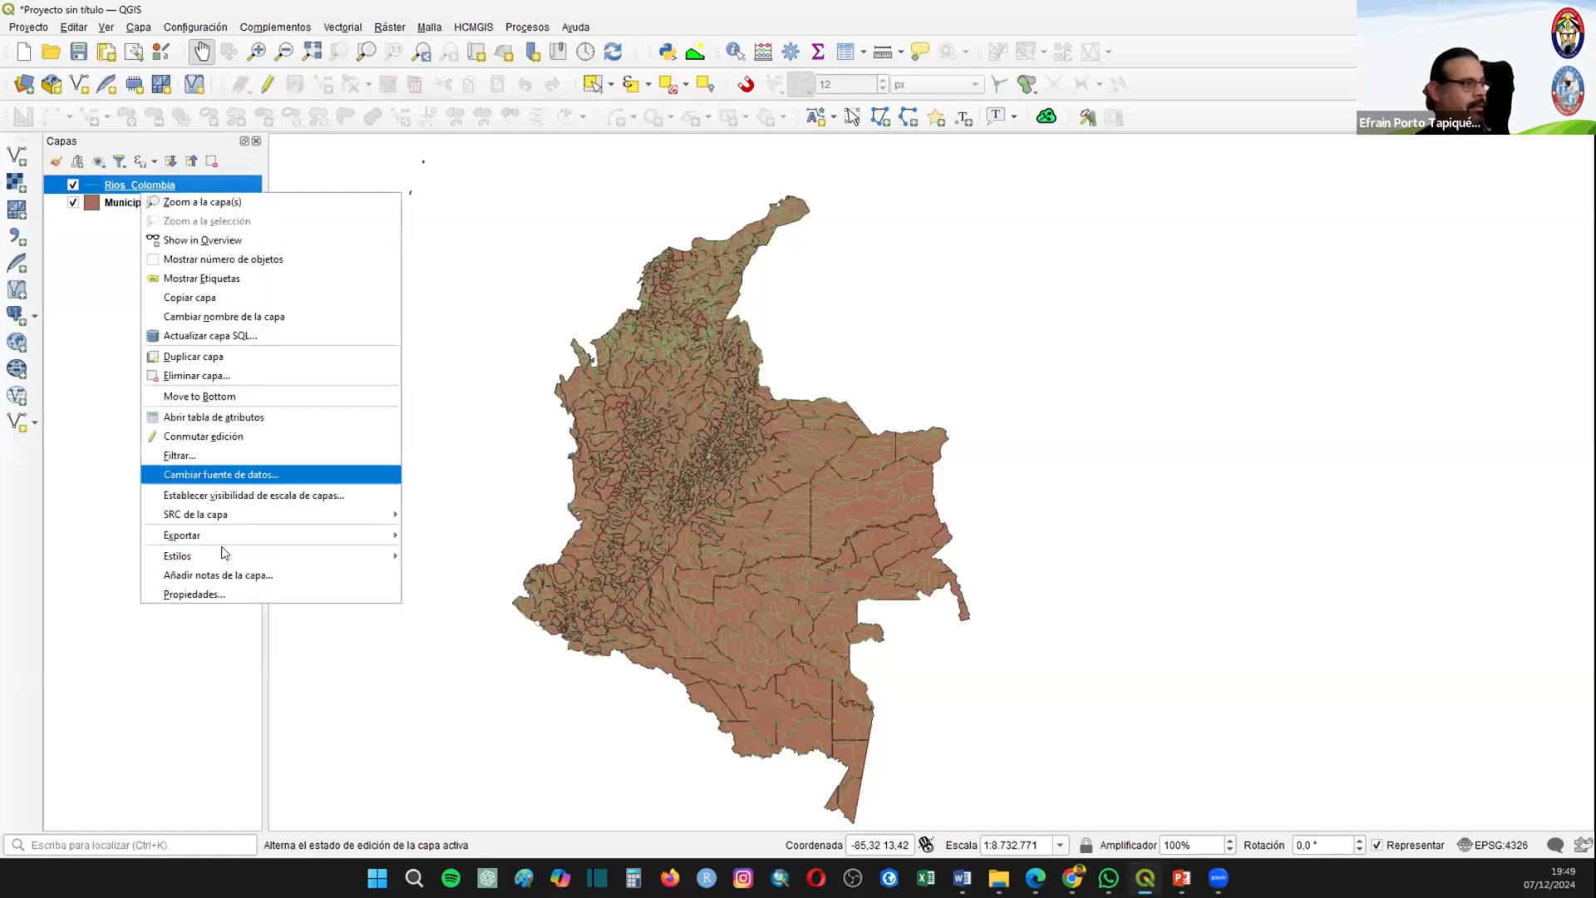
pyautogui.press('Escape')
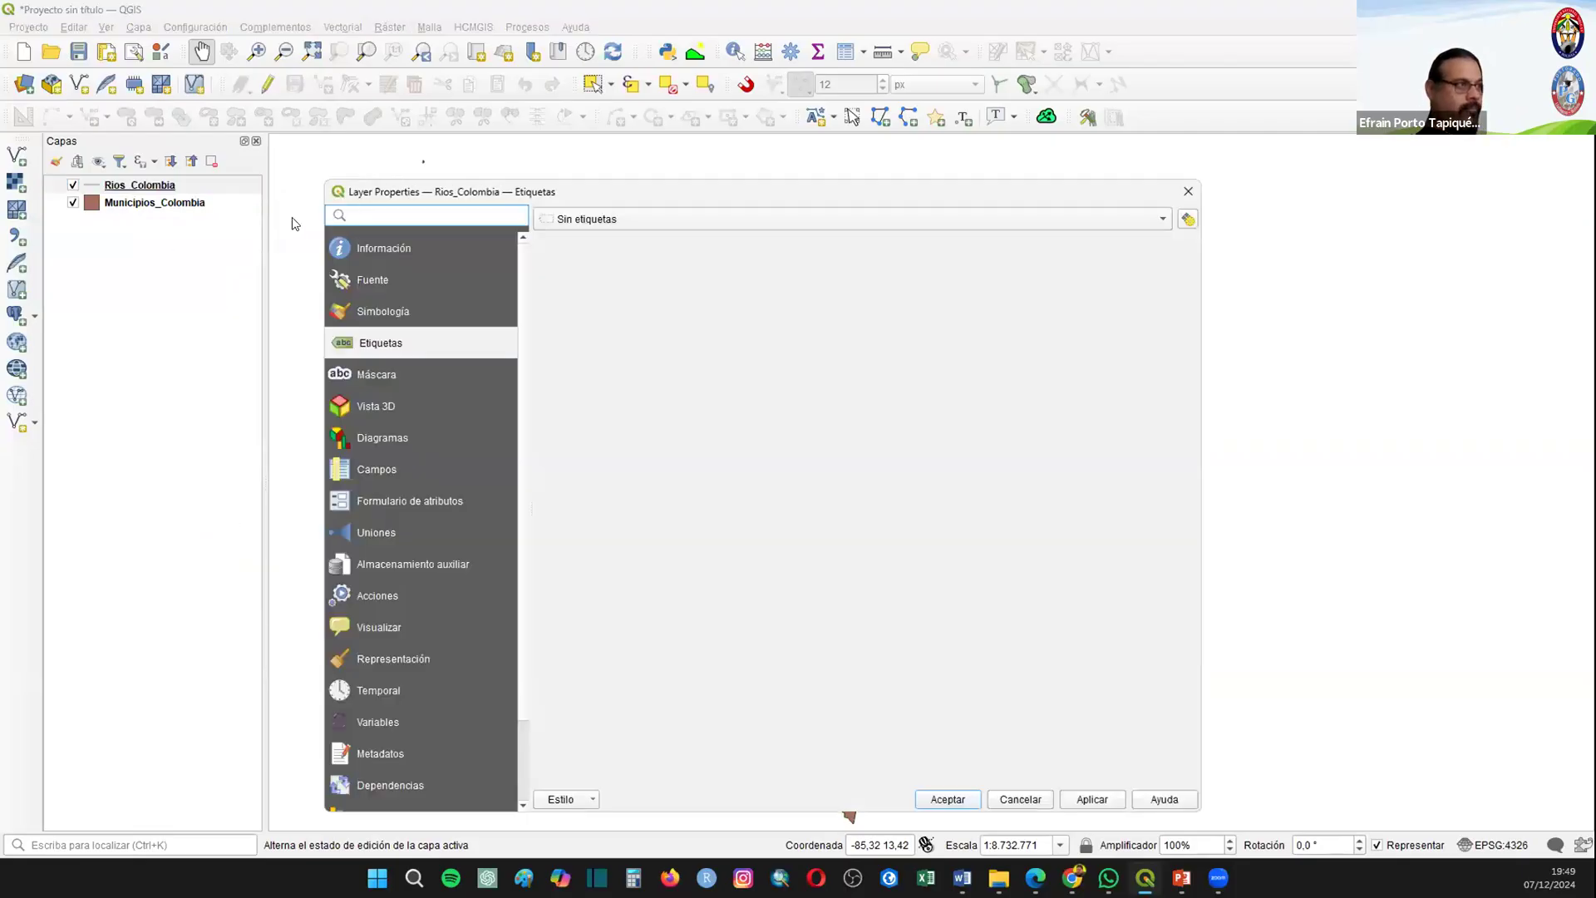
pyautogui.click(385, 248)
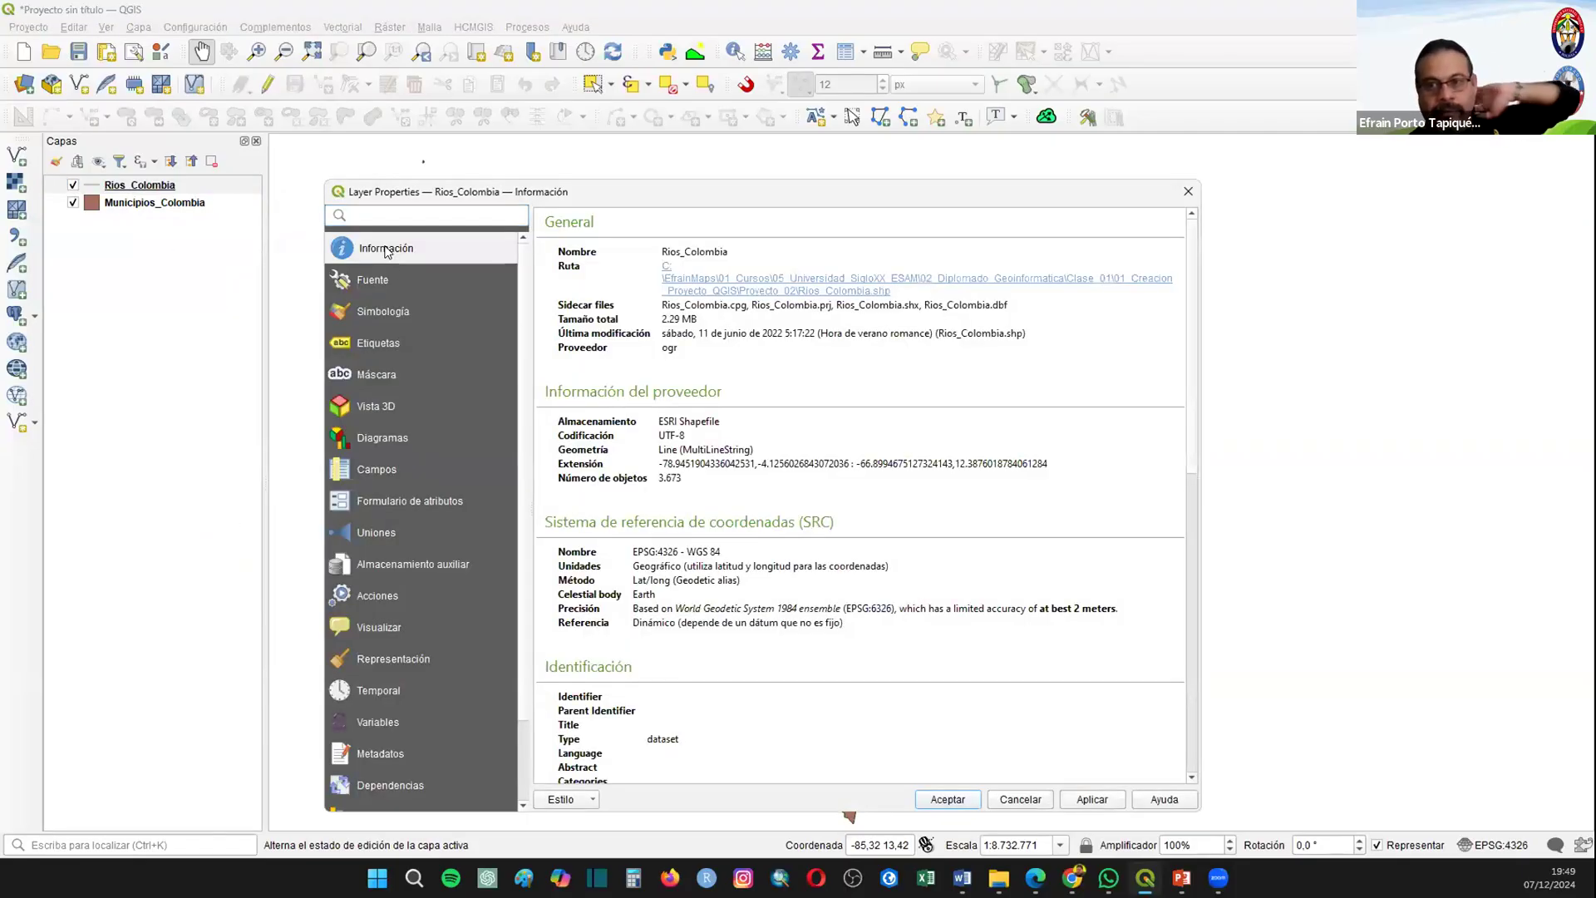
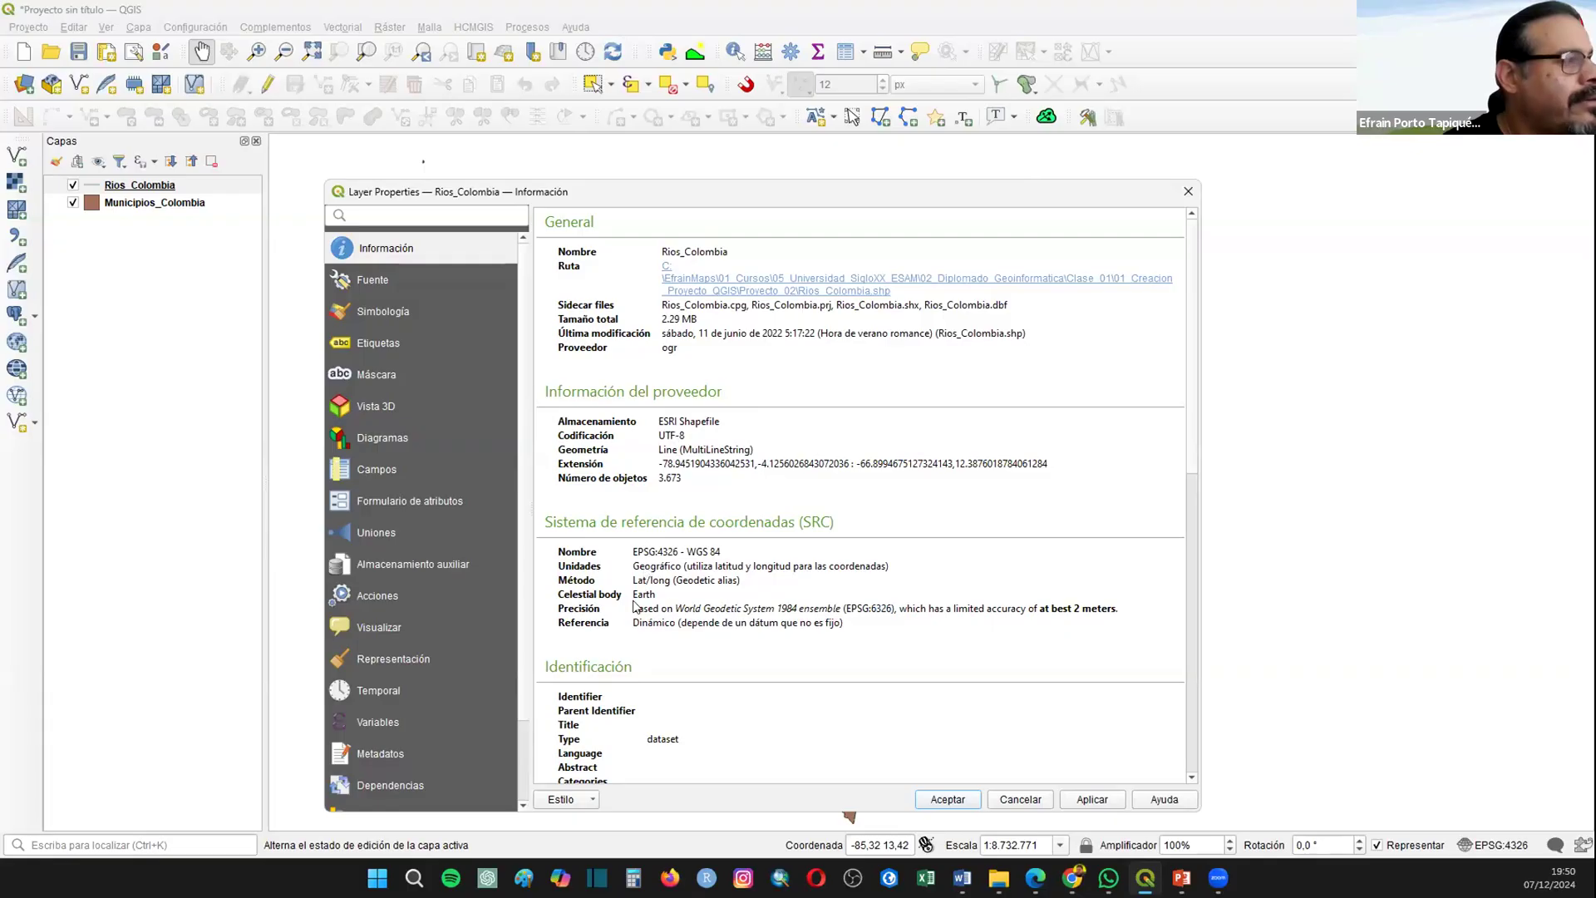
# Step: Close the river layer's properties, hide Rios_Colombia and open the symbology settings of Municipios_Colombia
pyautogui.click(1188, 191)
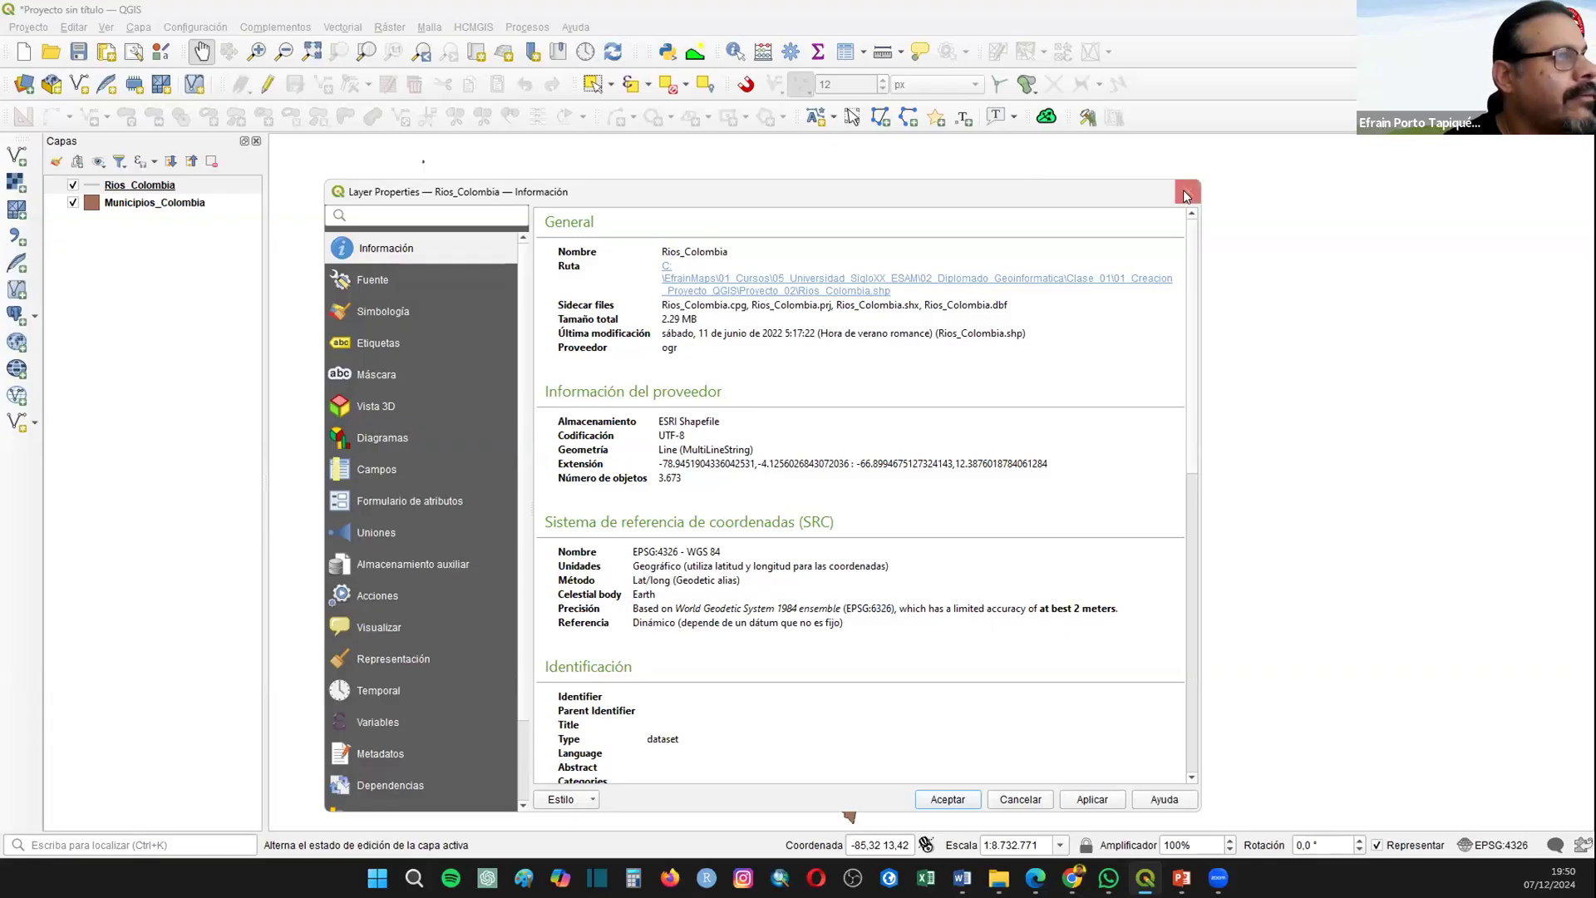
pyautogui.click(73, 184)
pyautogui.rightClick(128, 201)
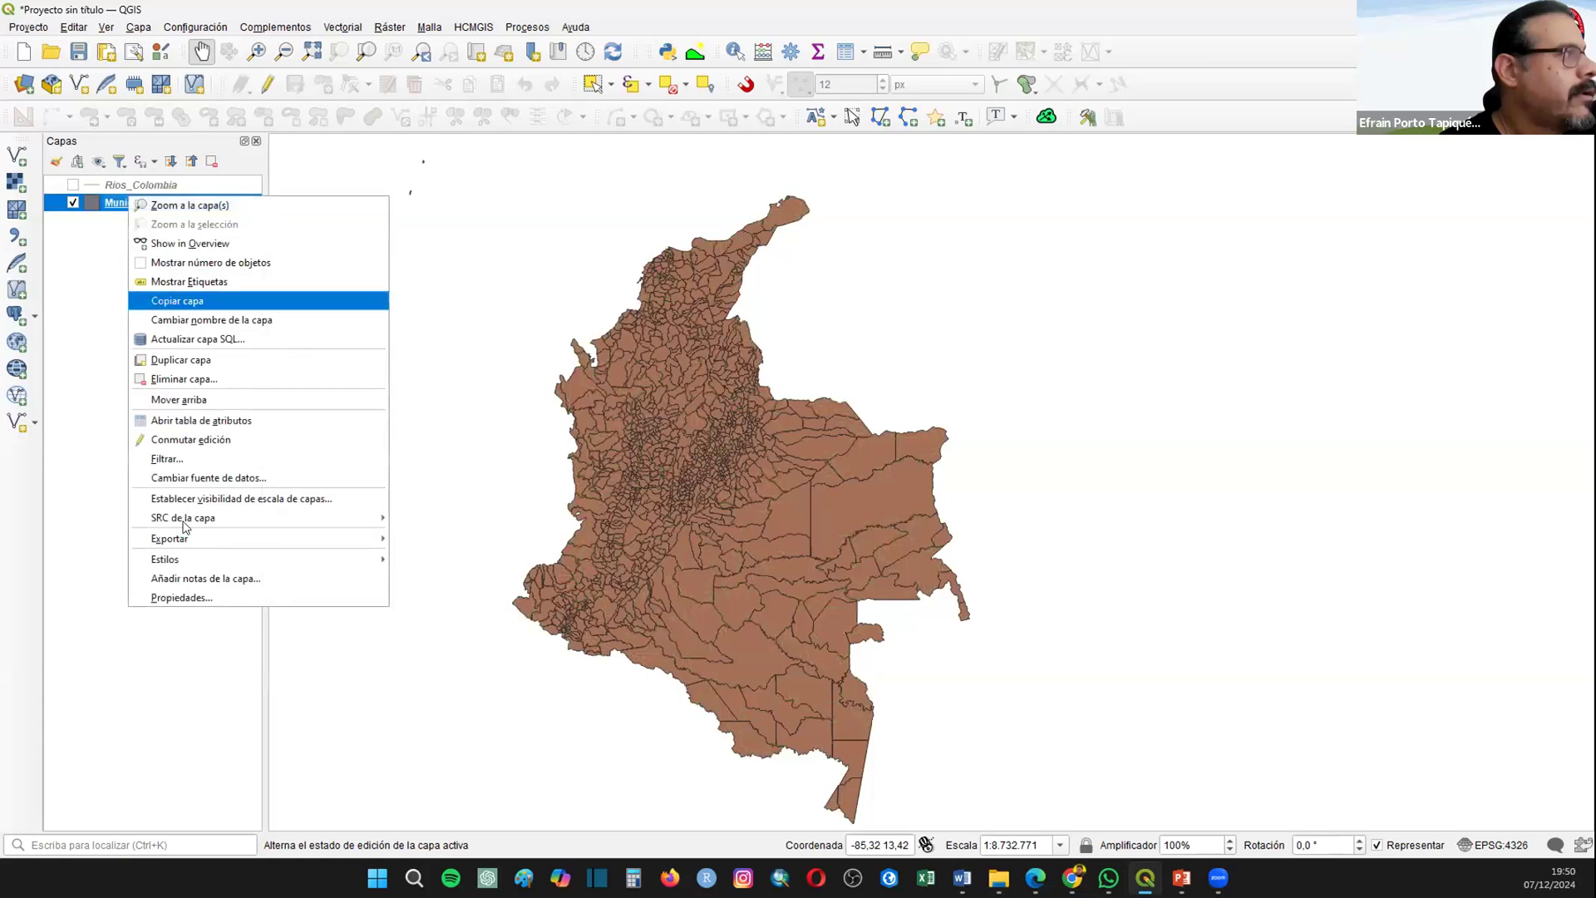
pyautogui.click(192, 602)
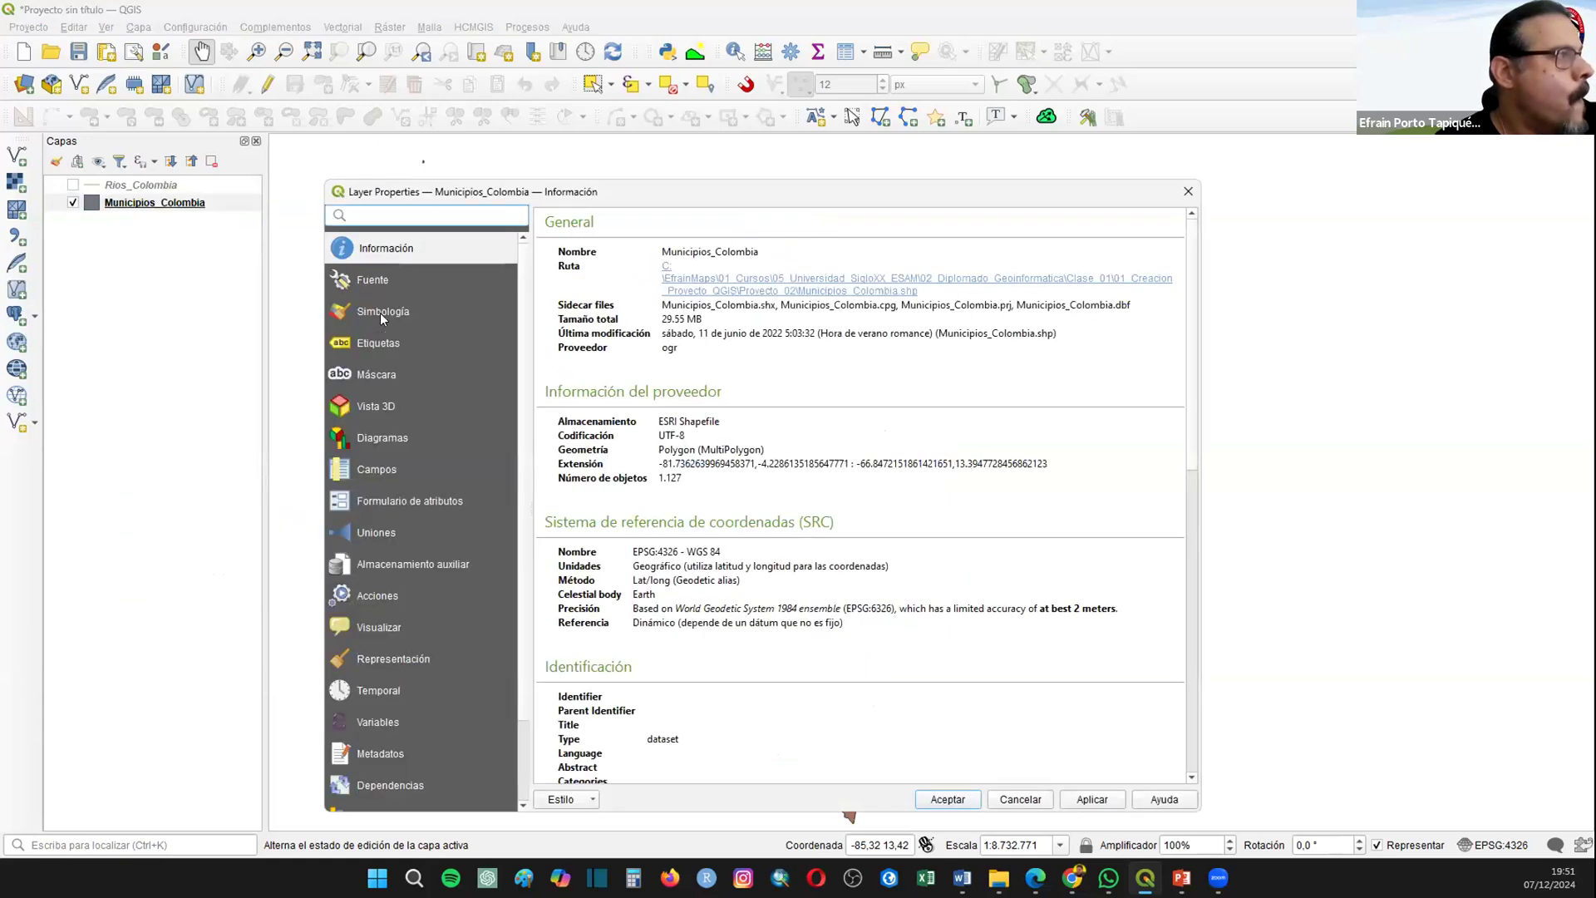
pyautogui.click(382, 319)
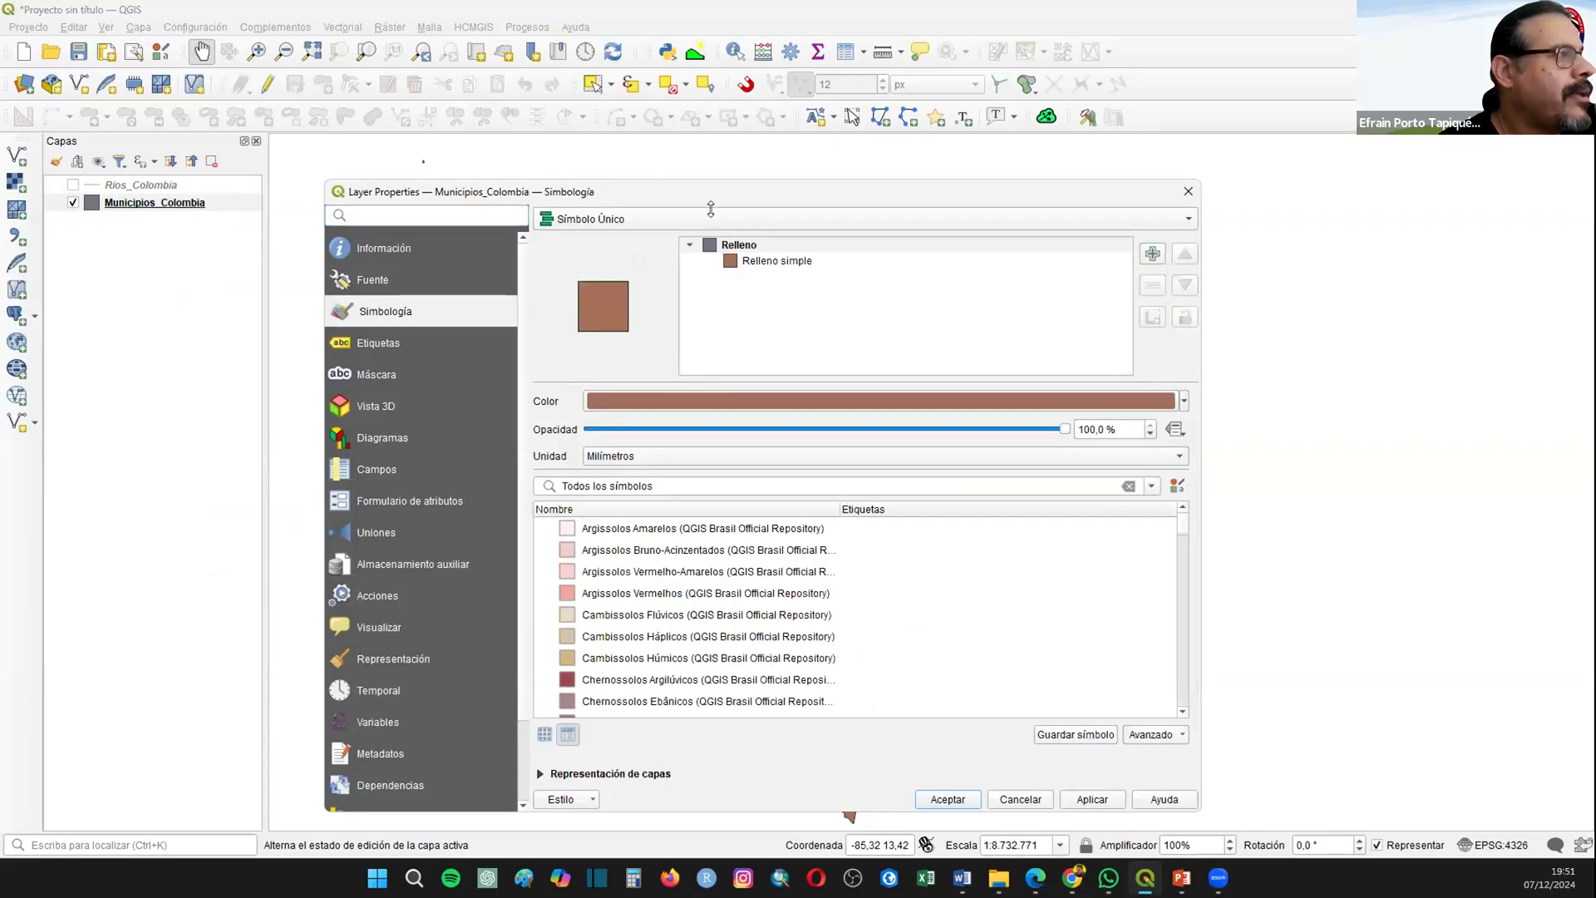
pyautogui.moveTo(618, 192); pyautogui.dragTo(690, 189)
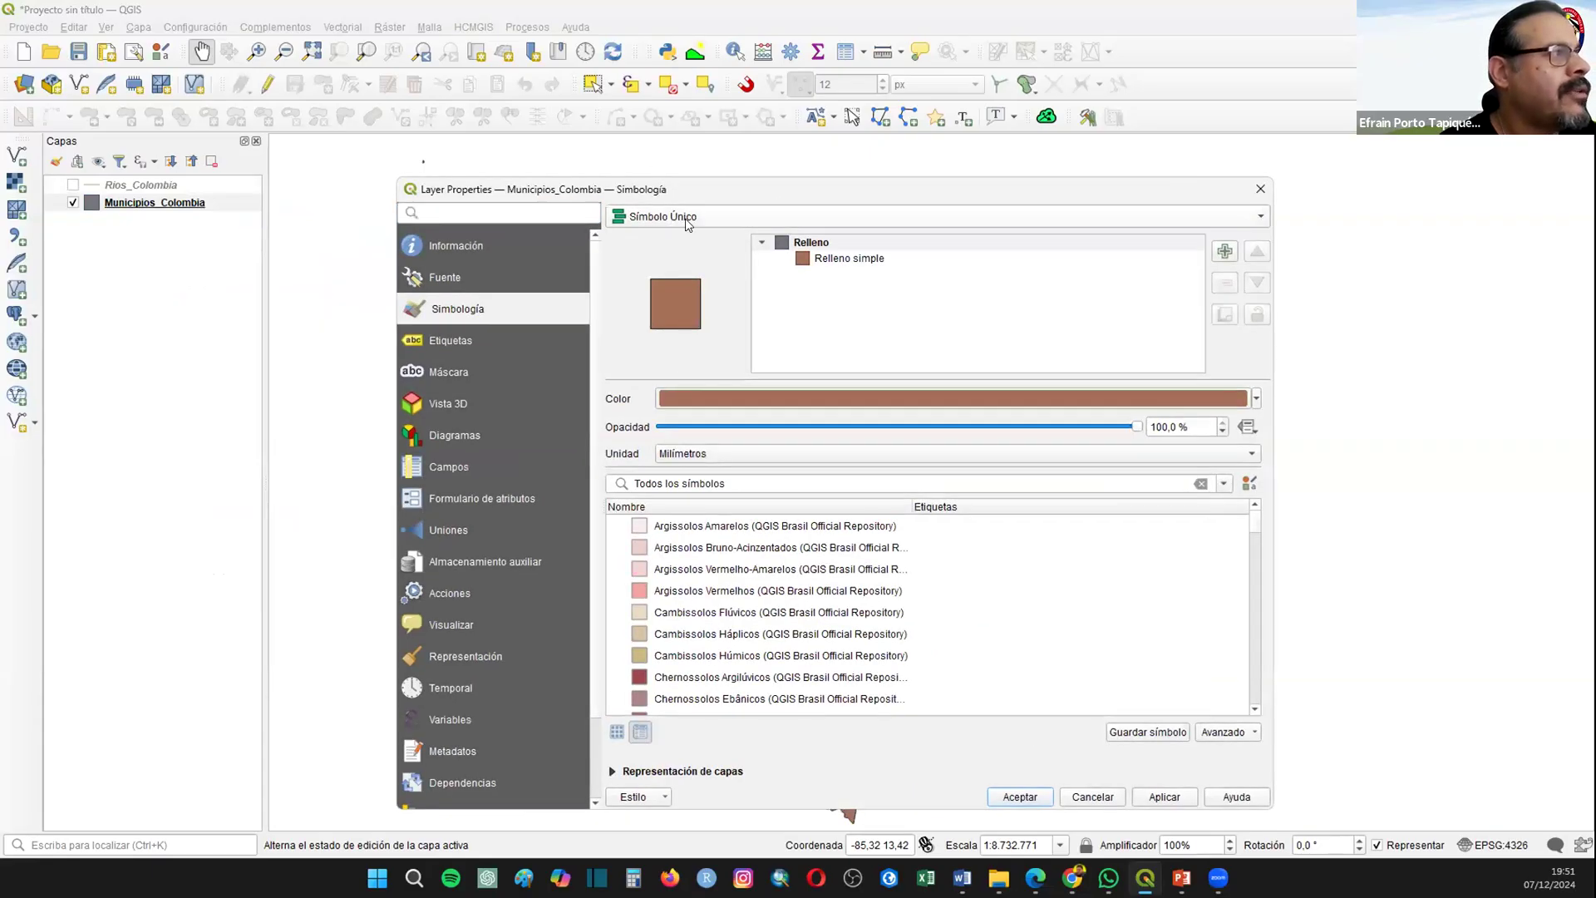
# Step: Categorize the Municipios_Colombia layer by the Municipi_1 field with random colors, apply it and inspect the colored municipalities
pyautogui.click(687, 219)
pyautogui.click(679, 231)
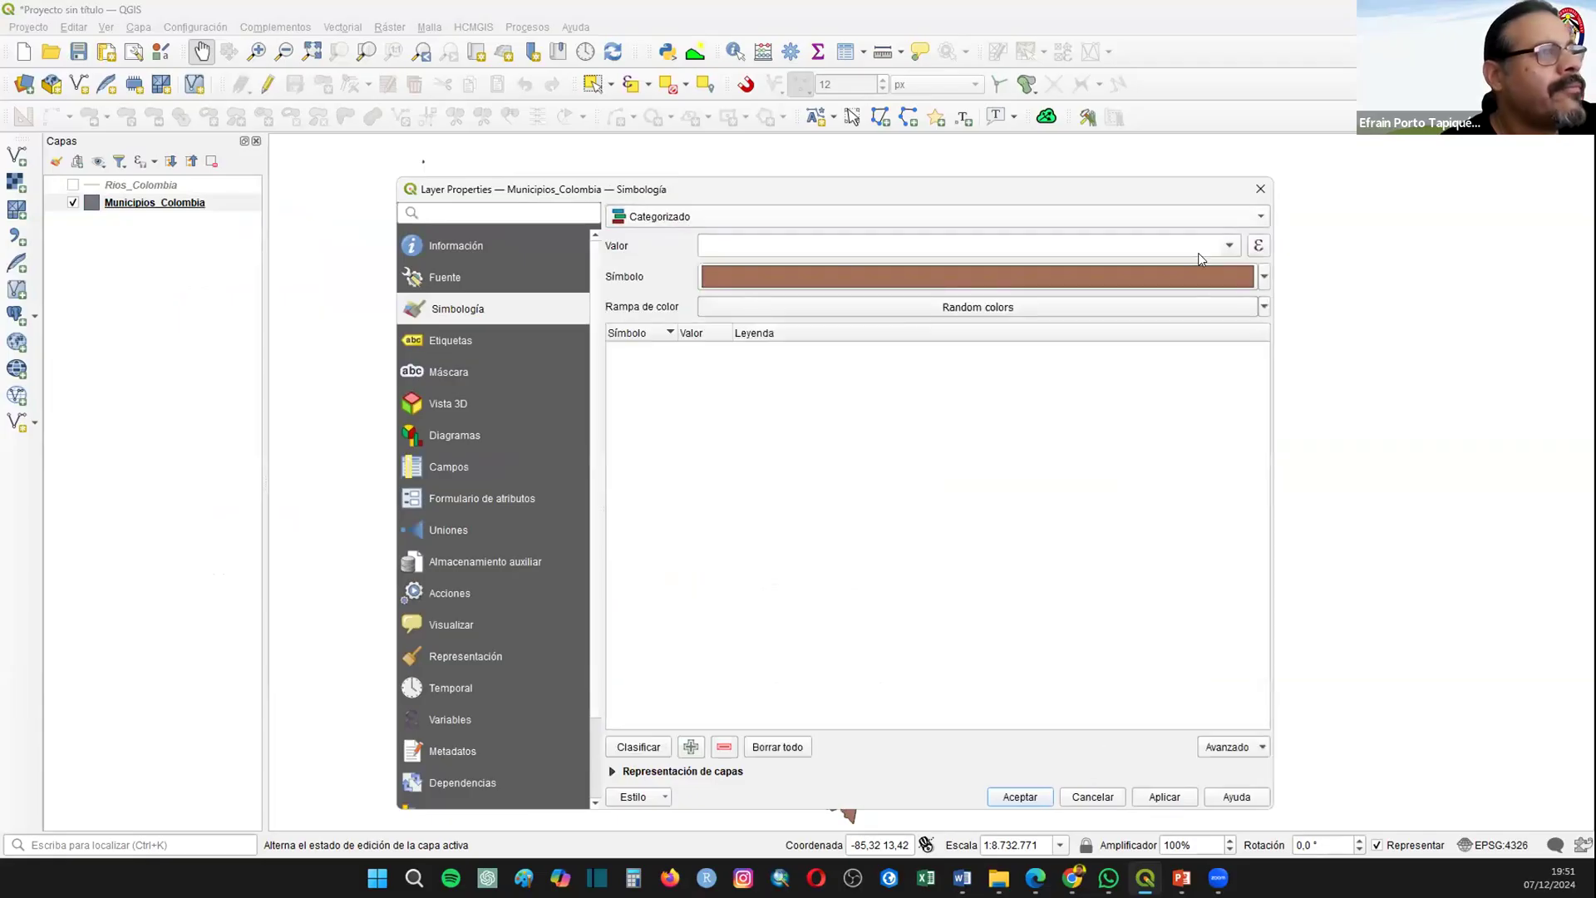
pyautogui.click(1199, 252)
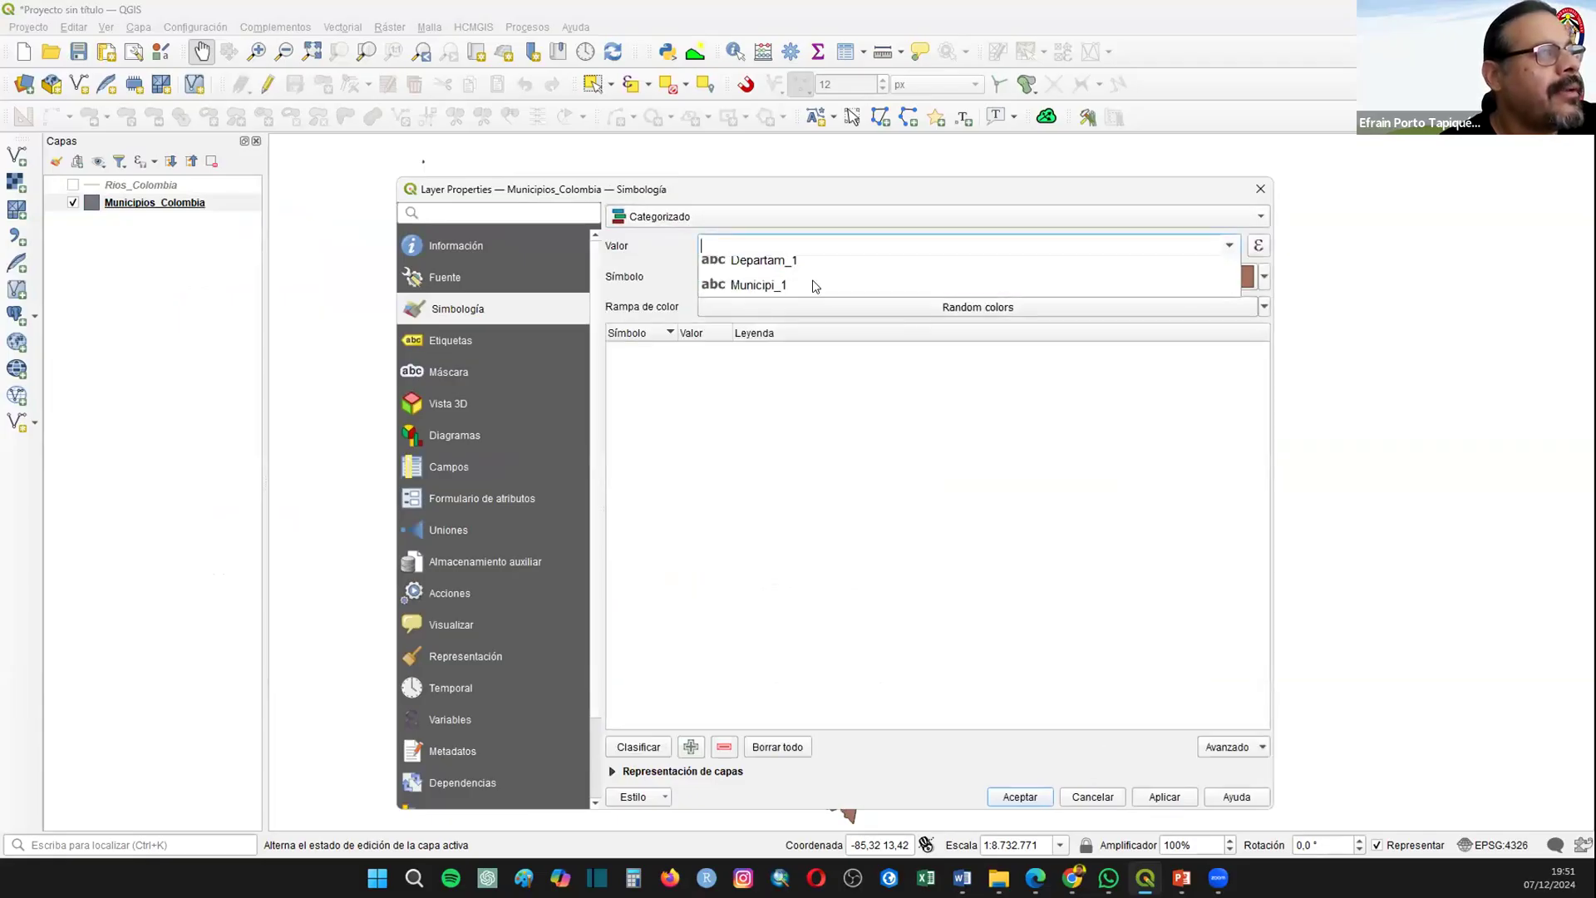
pyautogui.click(759, 295)
pyautogui.click(889, 451)
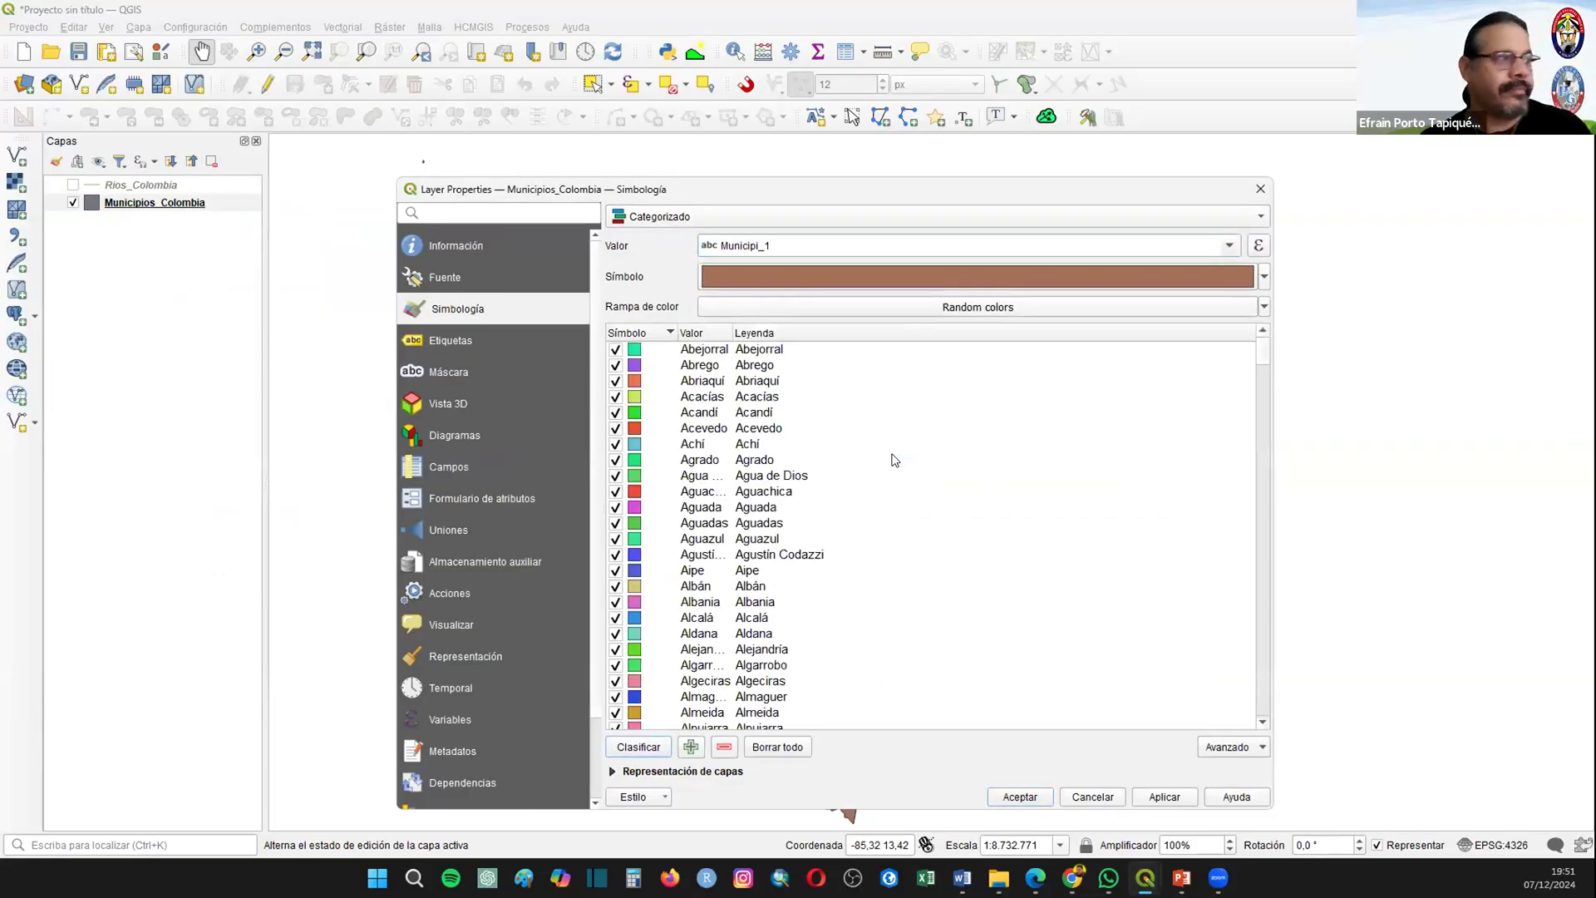
pyautogui.click(996, 796)
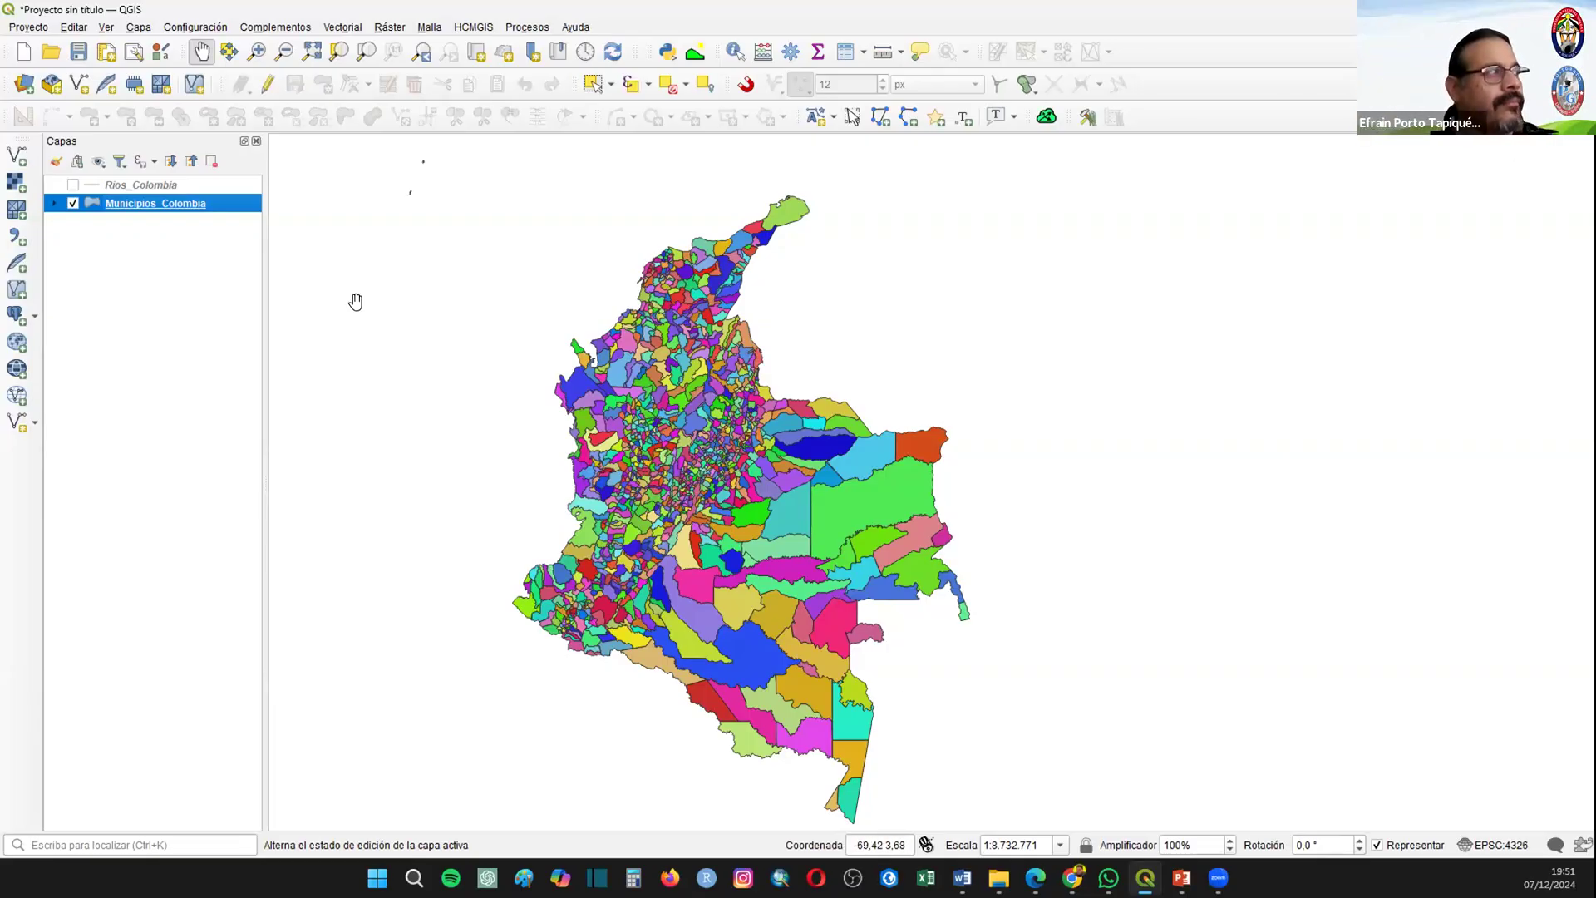
pyautogui.scroll(1, 695, 304)
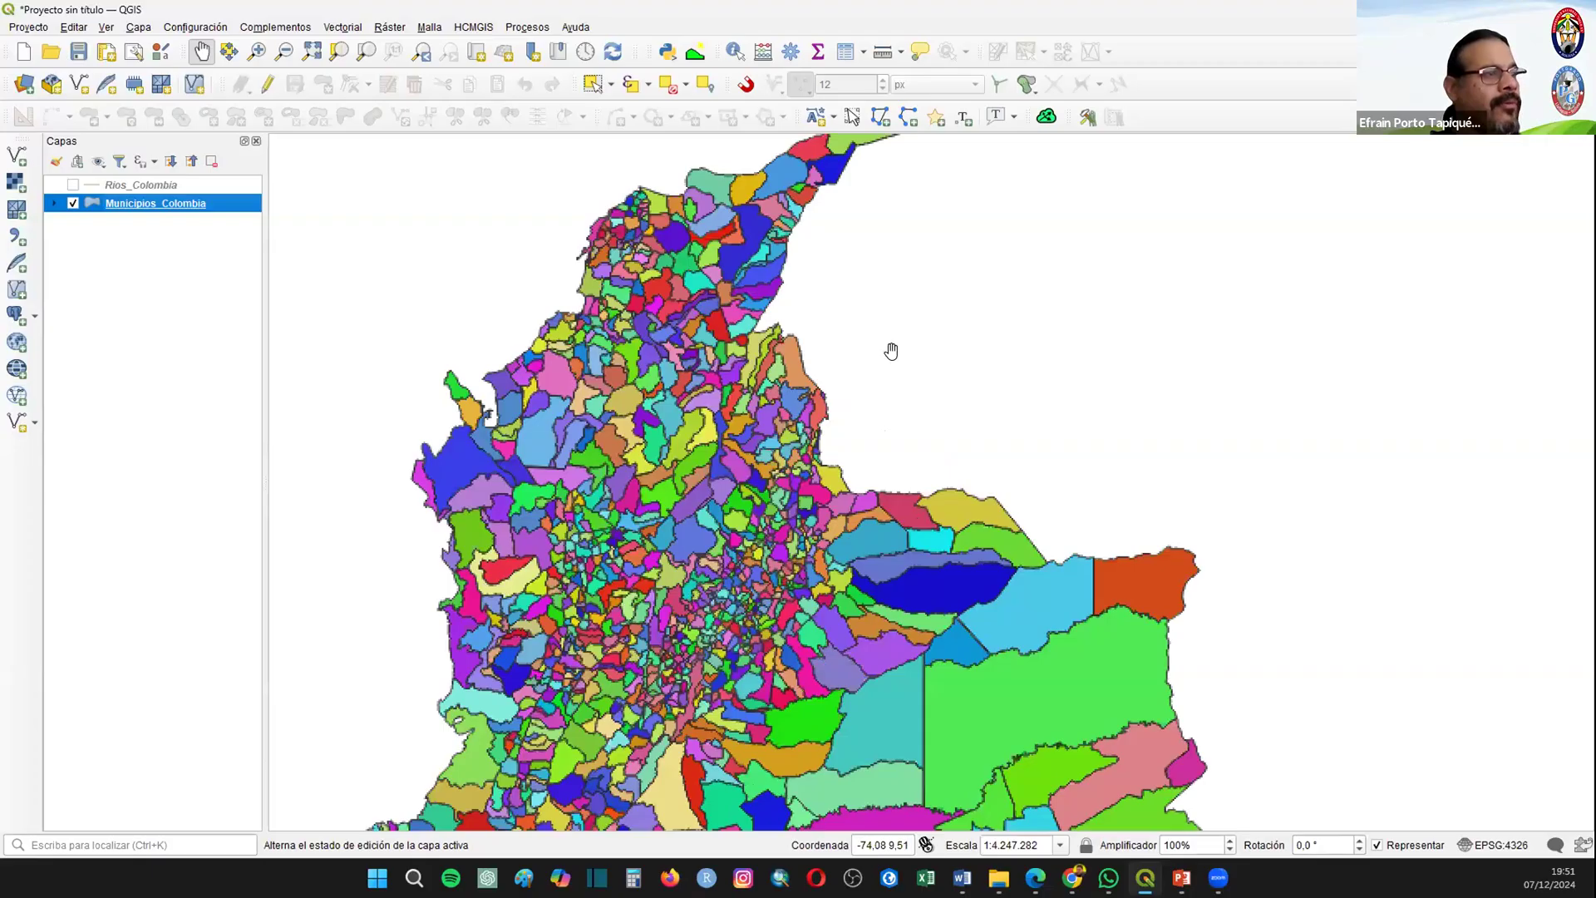
pyautogui.scroll(1, 890, 349)
pyautogui.moveTo(873, 549); pyautogui.dragTo(651, 447)
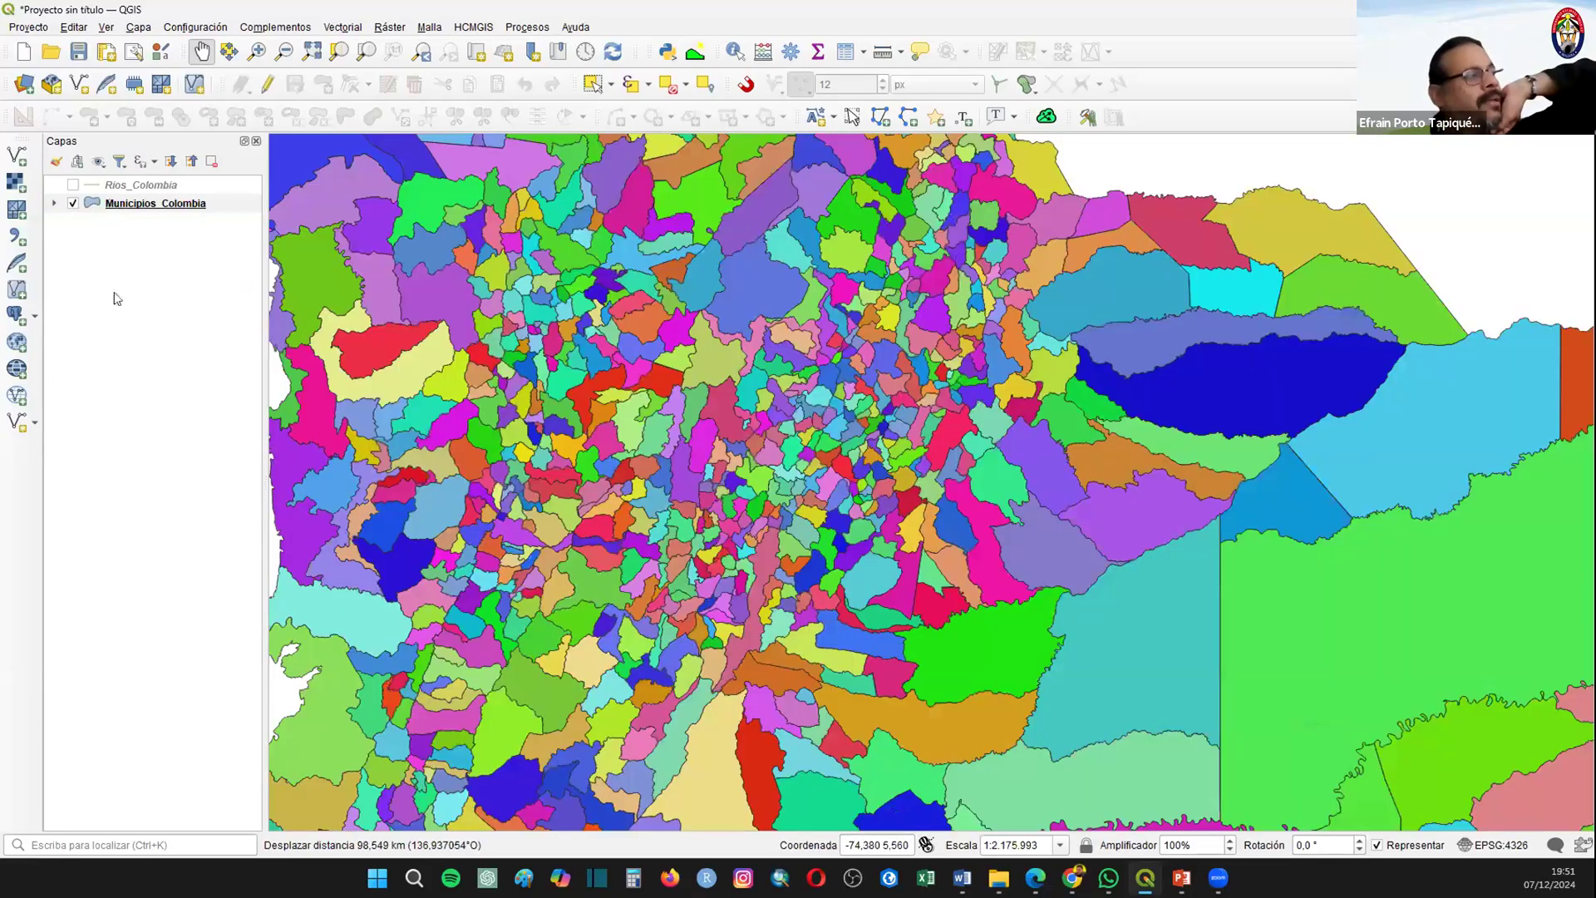
# Step: Clear the municipality classes and classify Municipios_Colombia by the Departam_1 field with random colors instead
pyautogui.rightClick(110, 203)
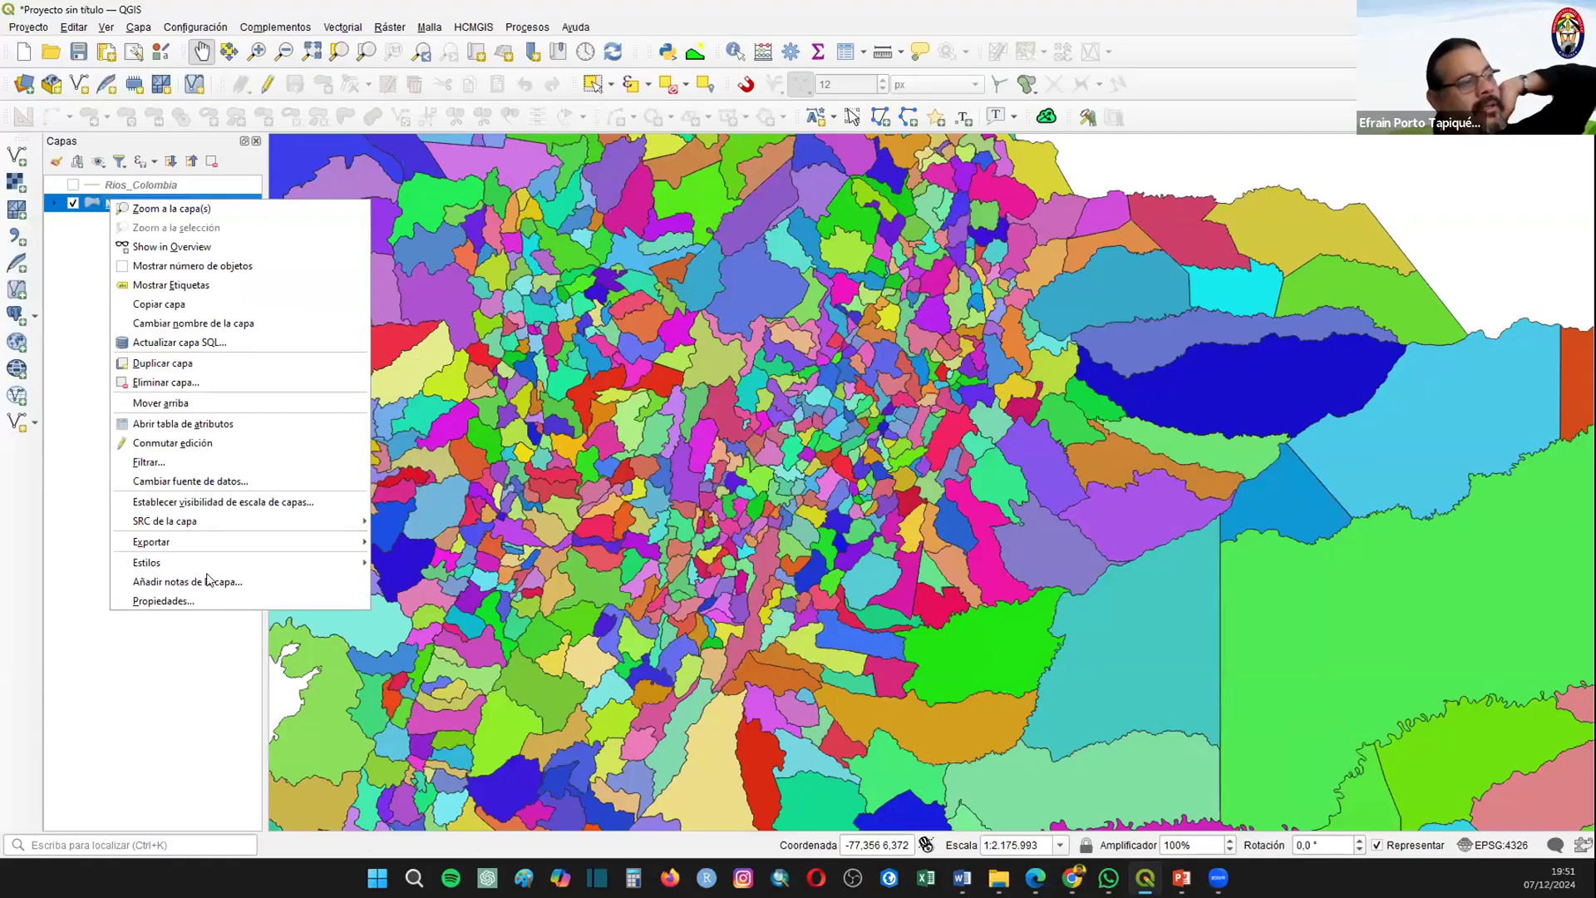
pyautogui.click(209, 581)
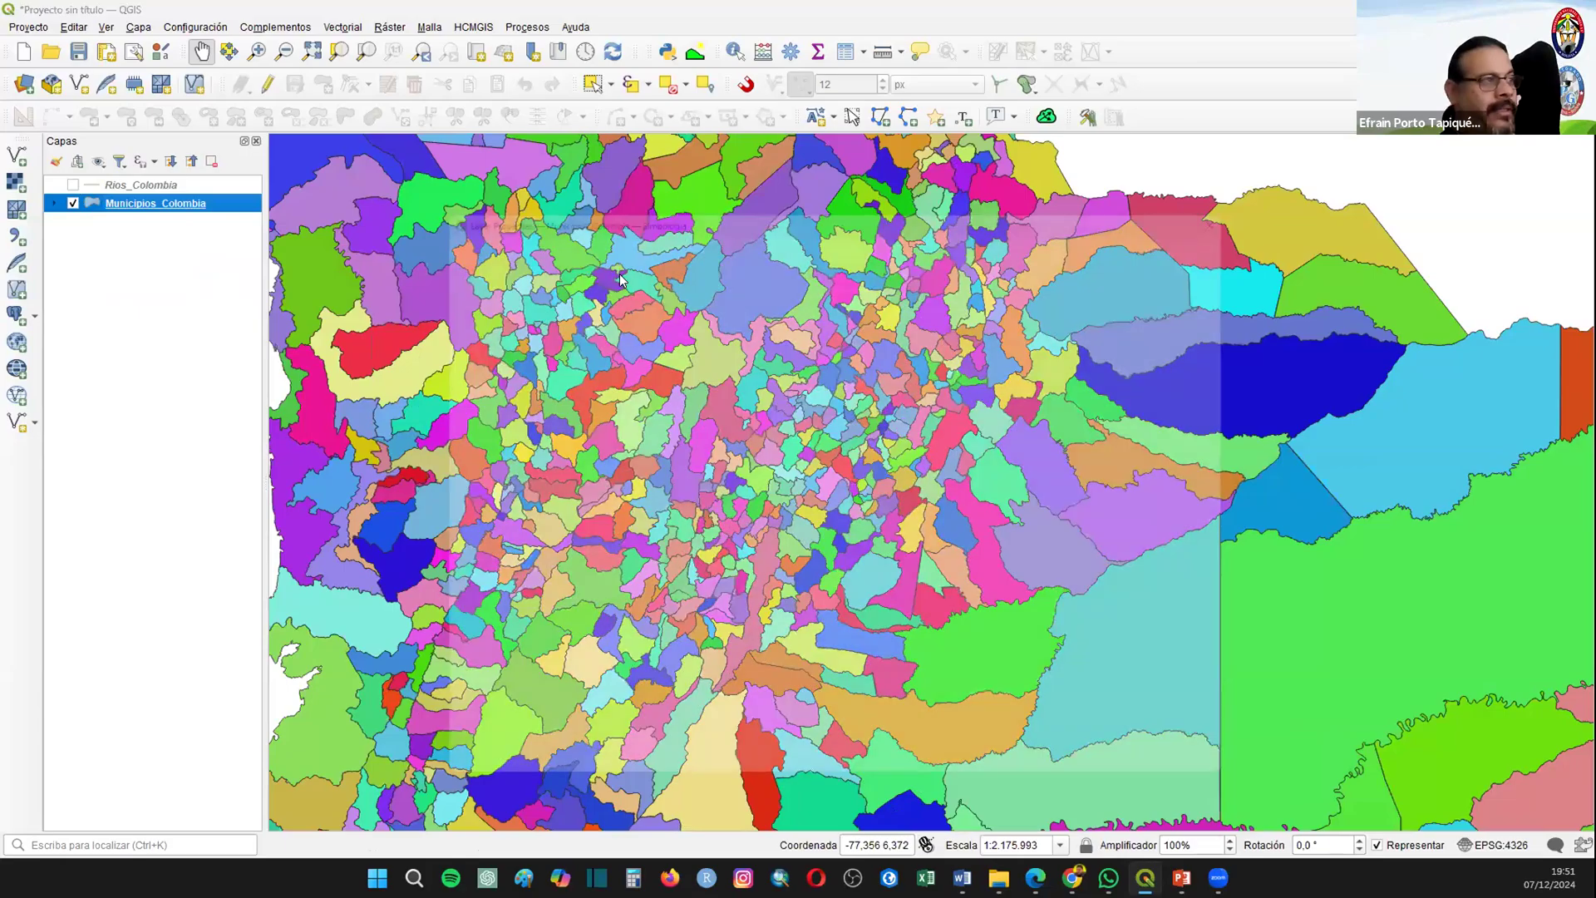
pyautogui.click(680, 215)
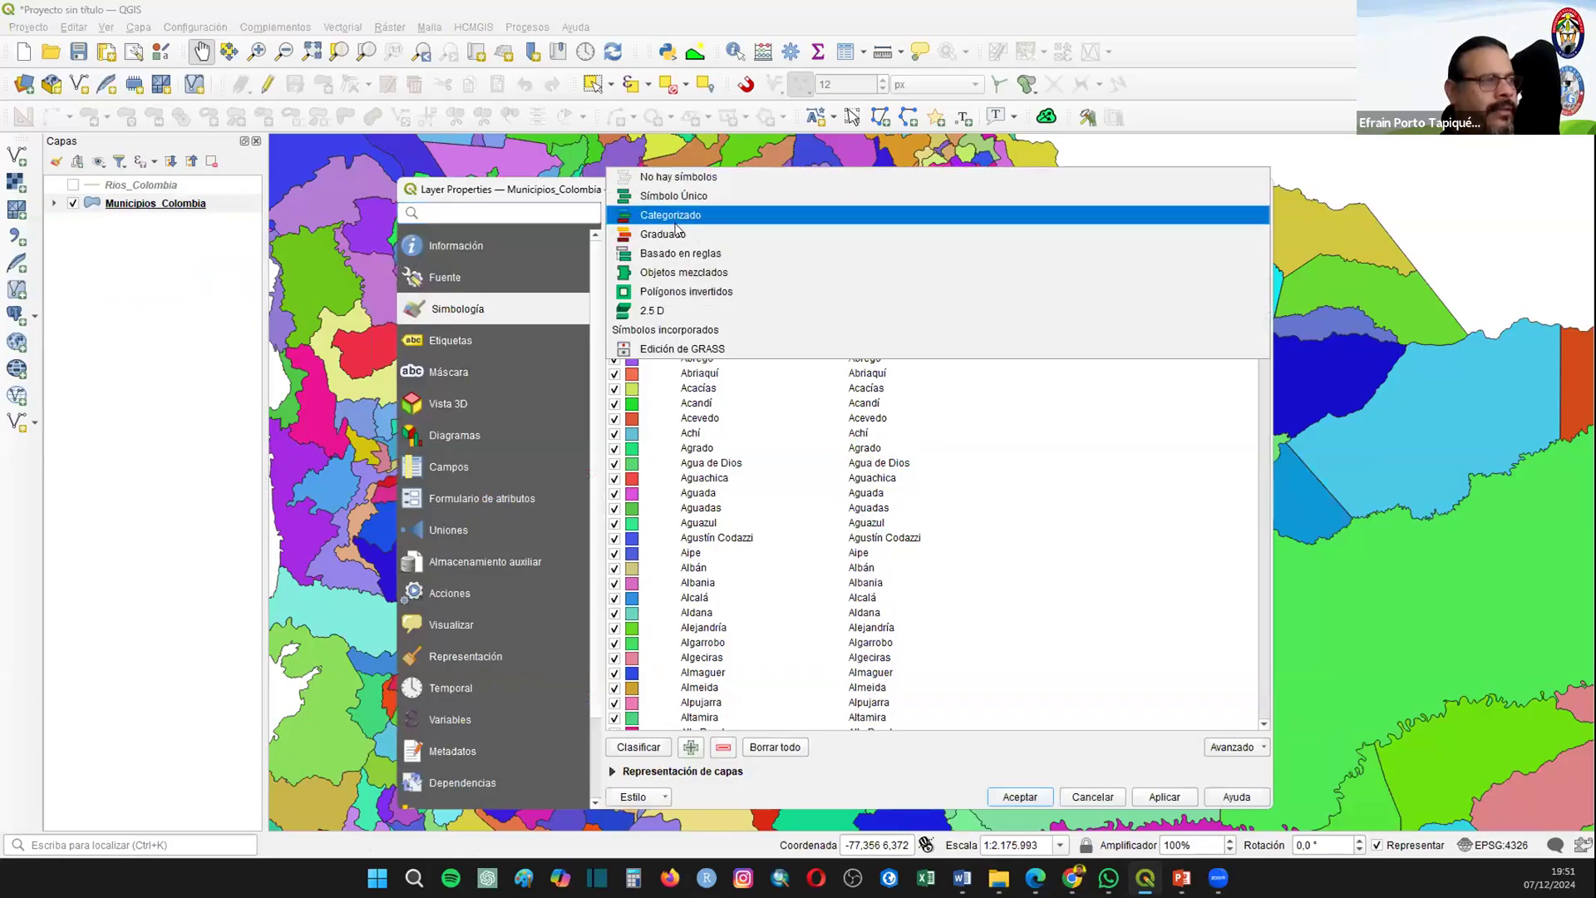
pyautogui.click(675, 215)
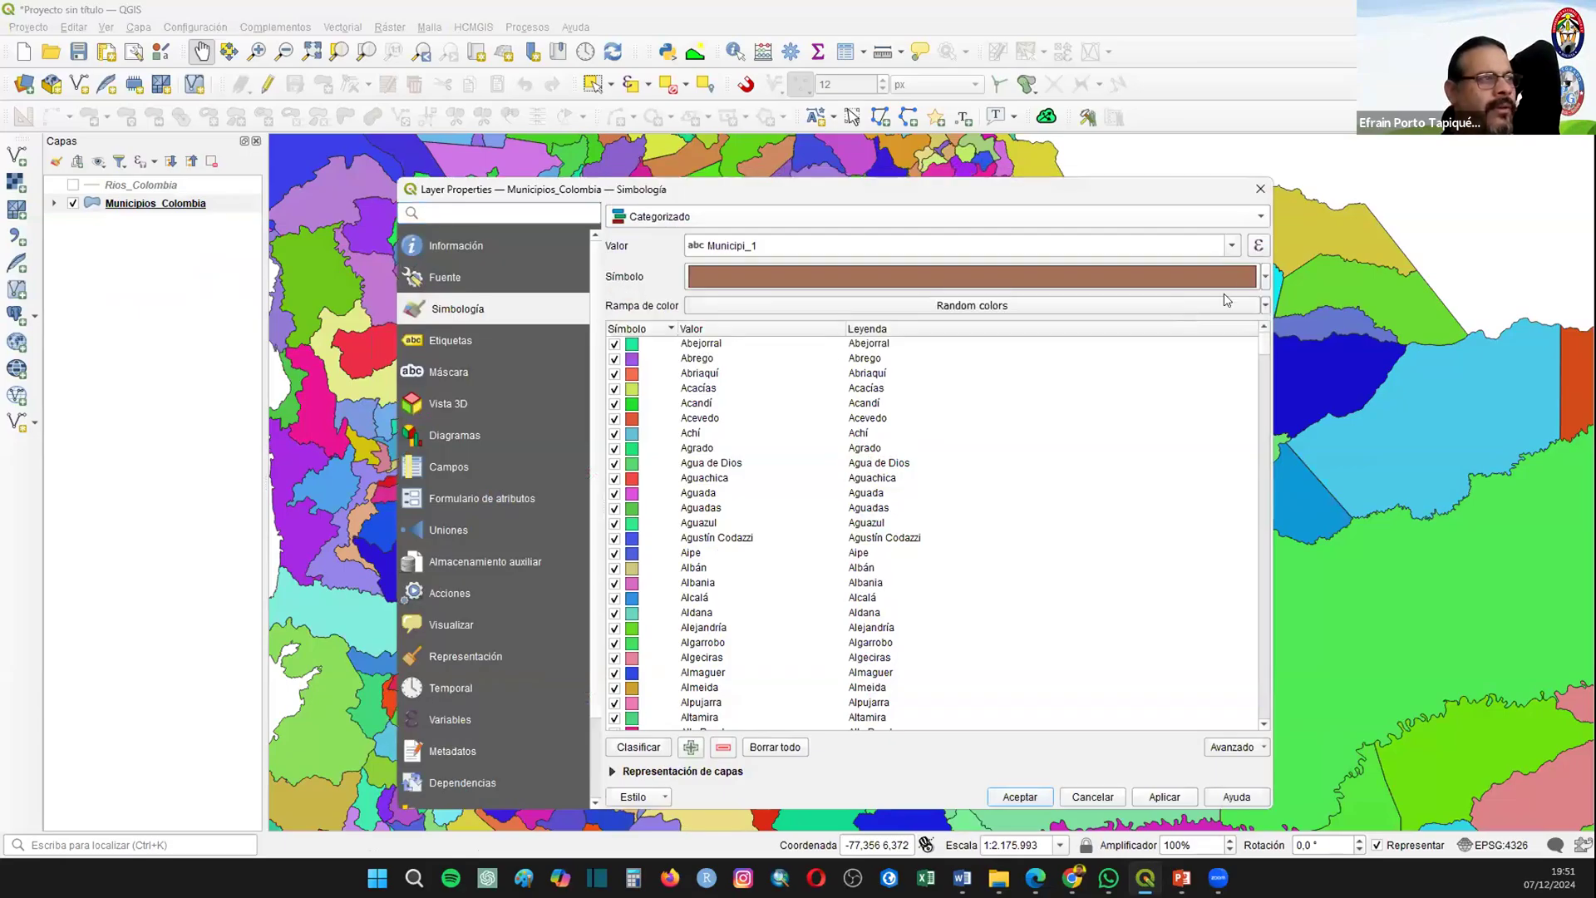
pyautogui.click(779, 745)
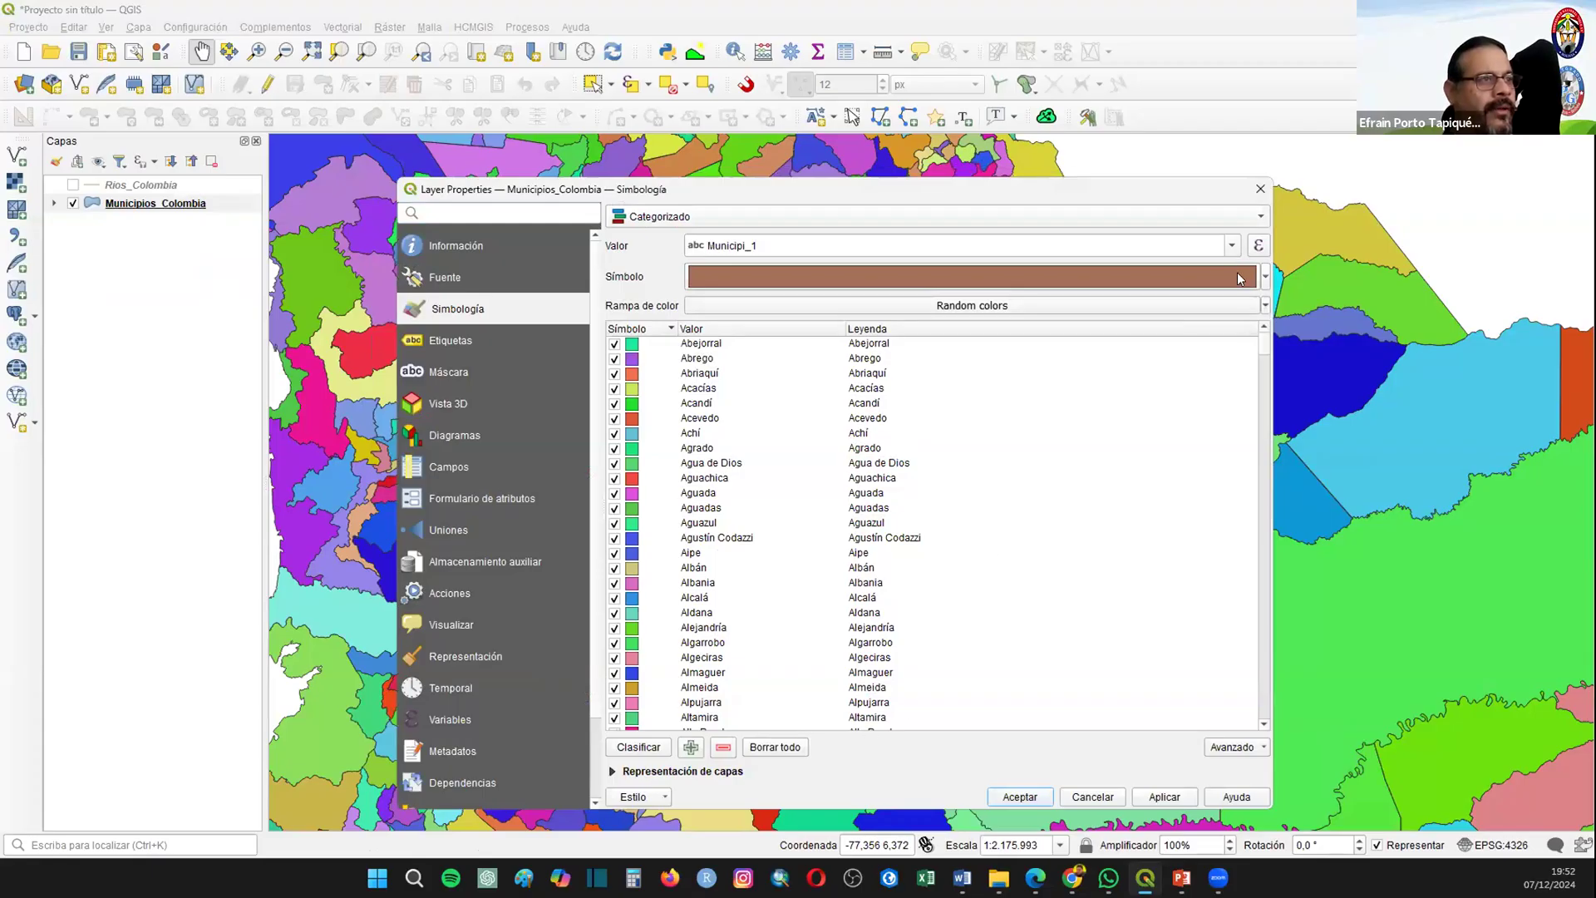
pyautogui.click(1232, 247)
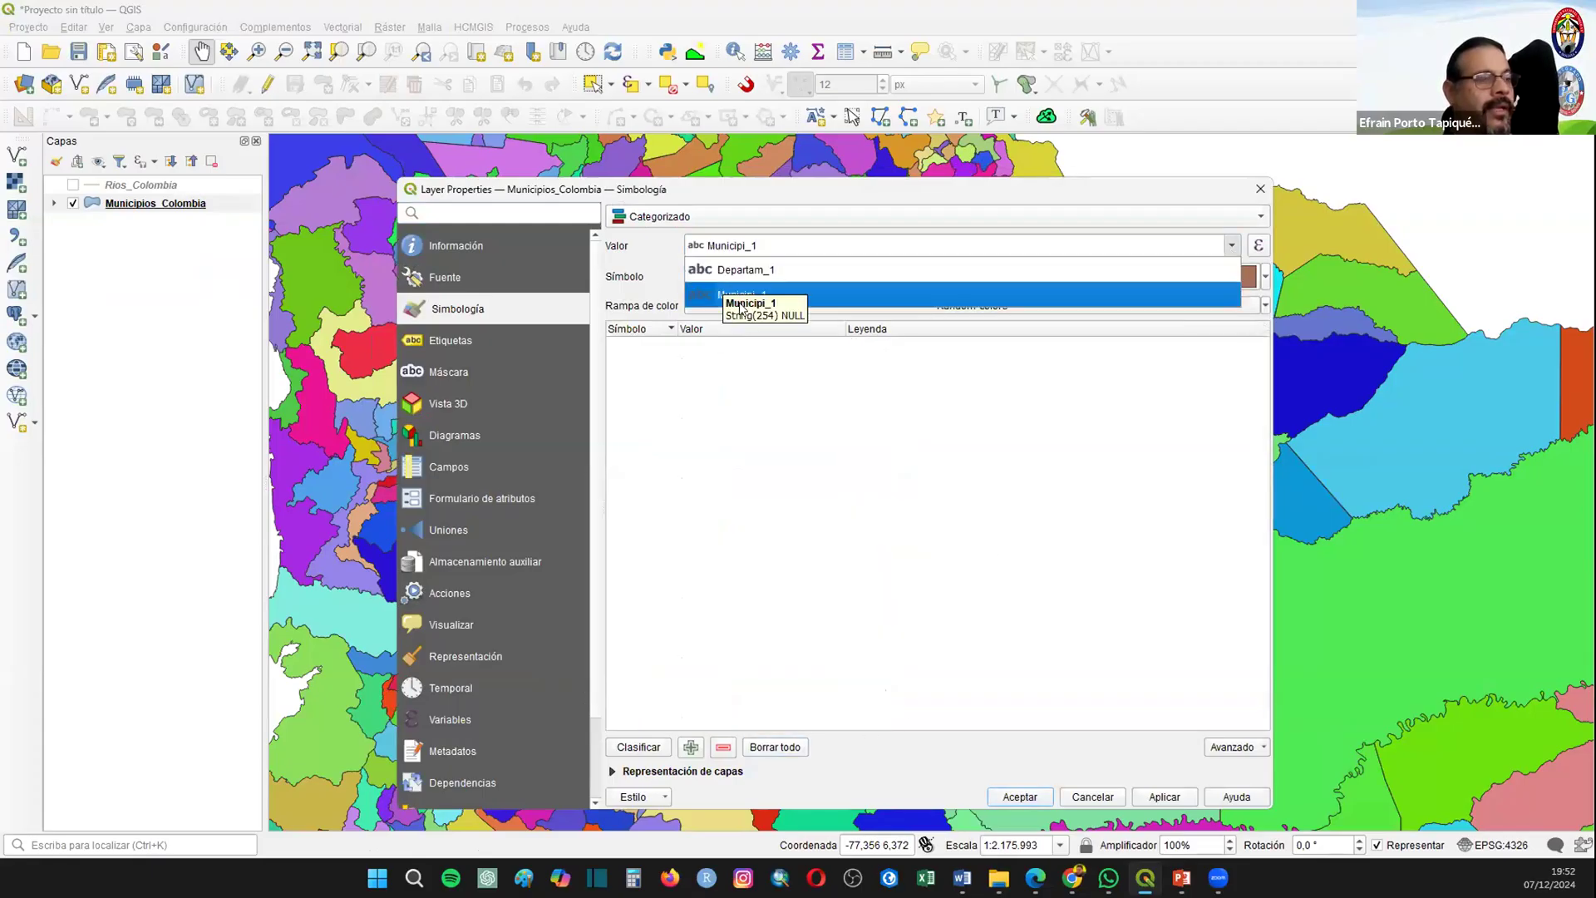
pyautogui.click(742, 270)
pyautogui.click(638, 746)
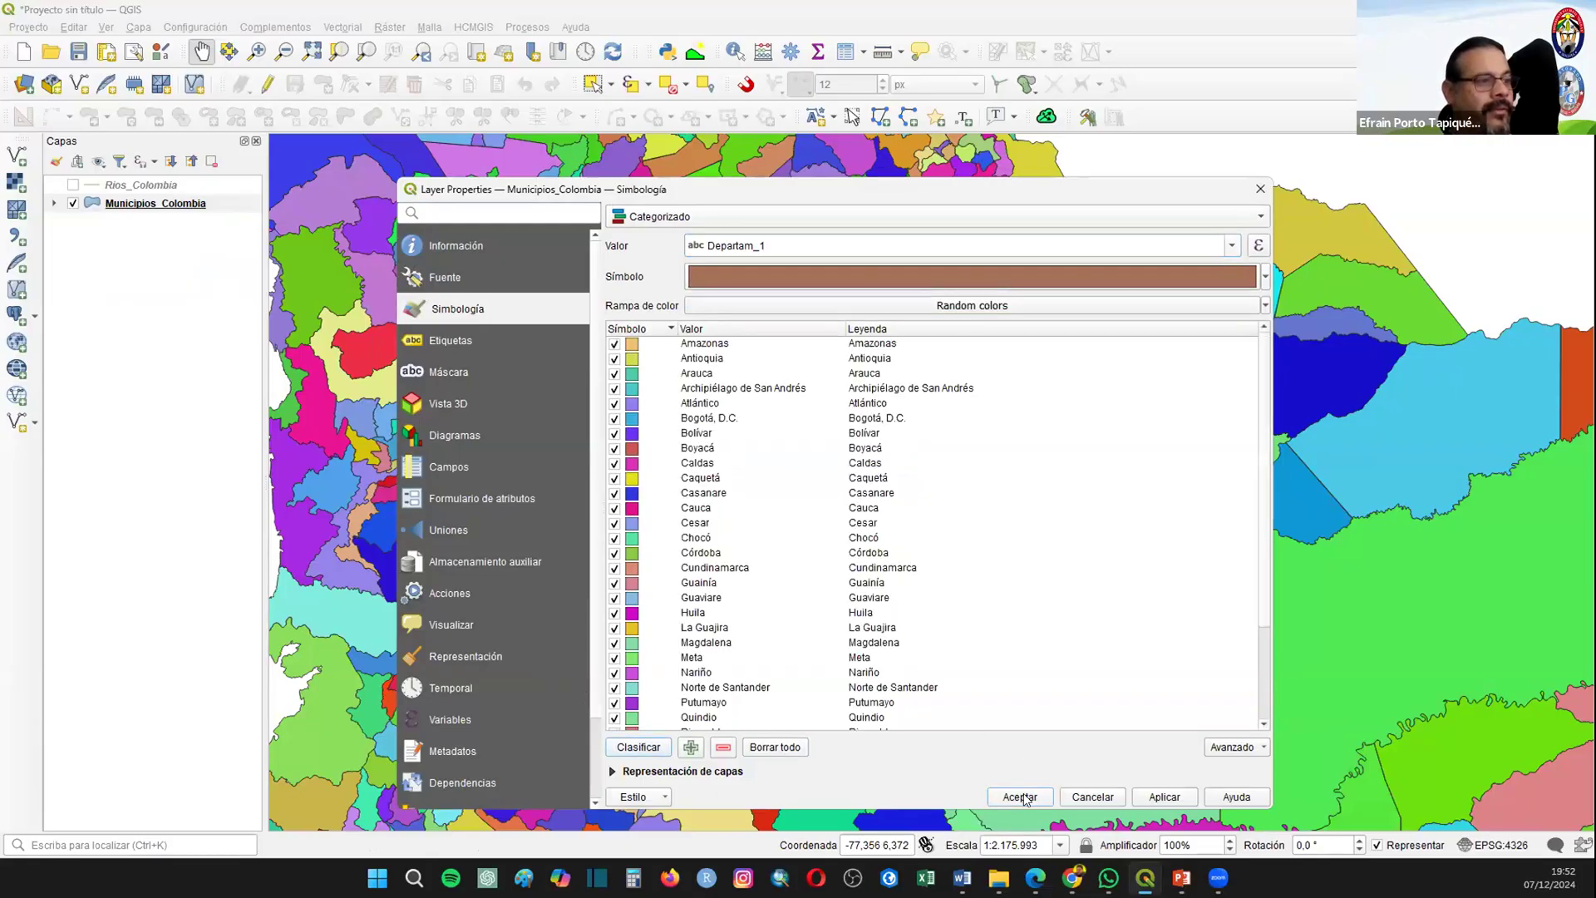
pyautogui.click(1013, 791)
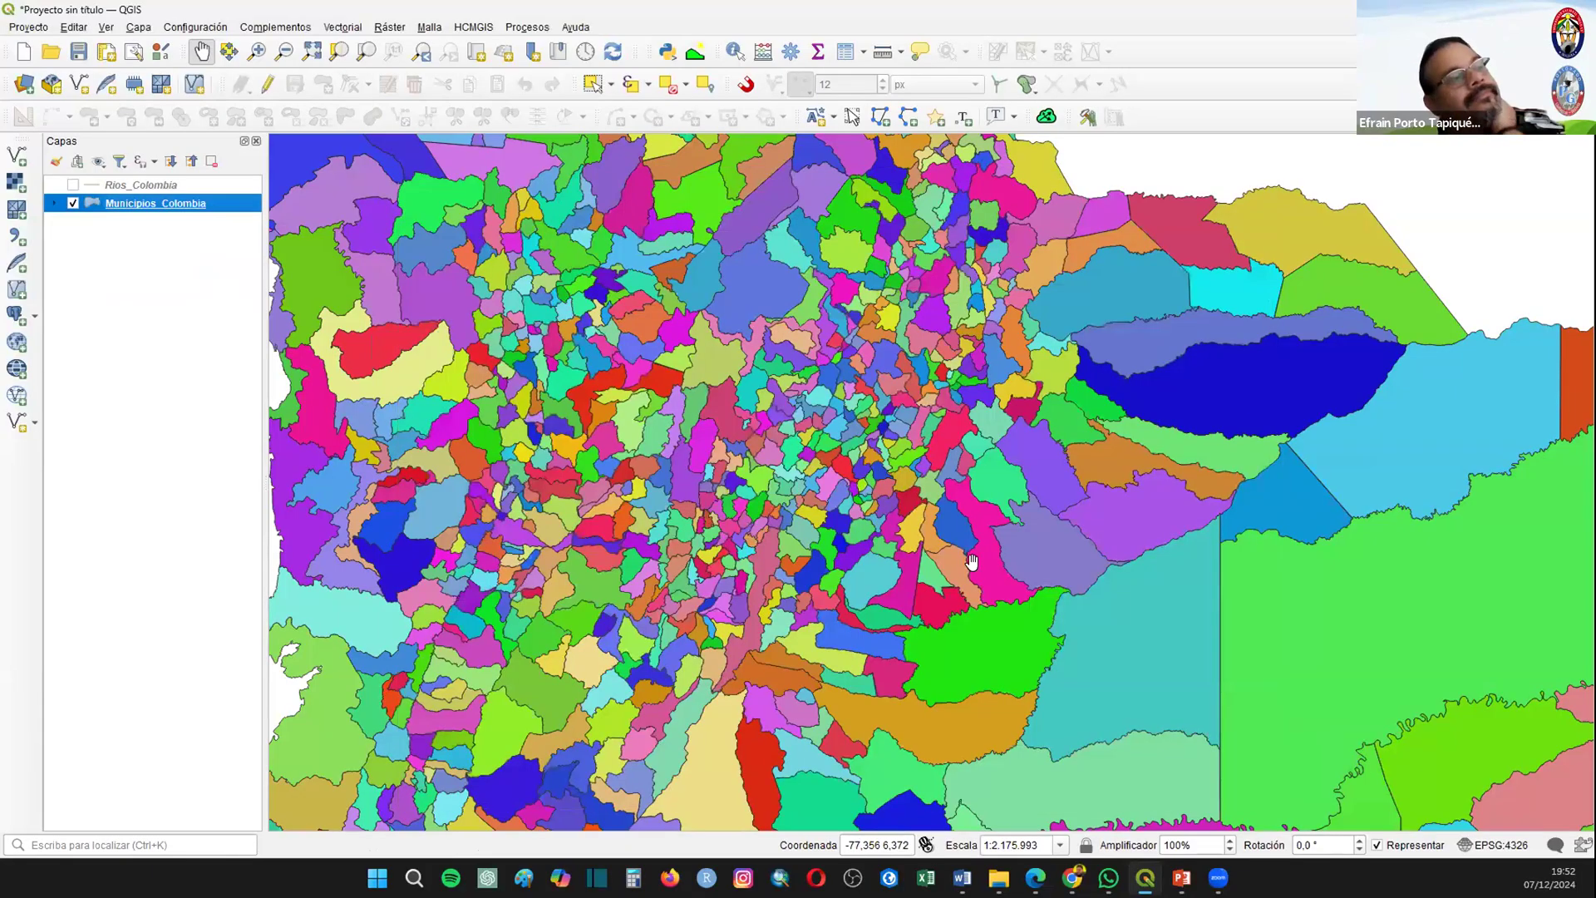
pyautogui.scroll(-2, 972, 563)
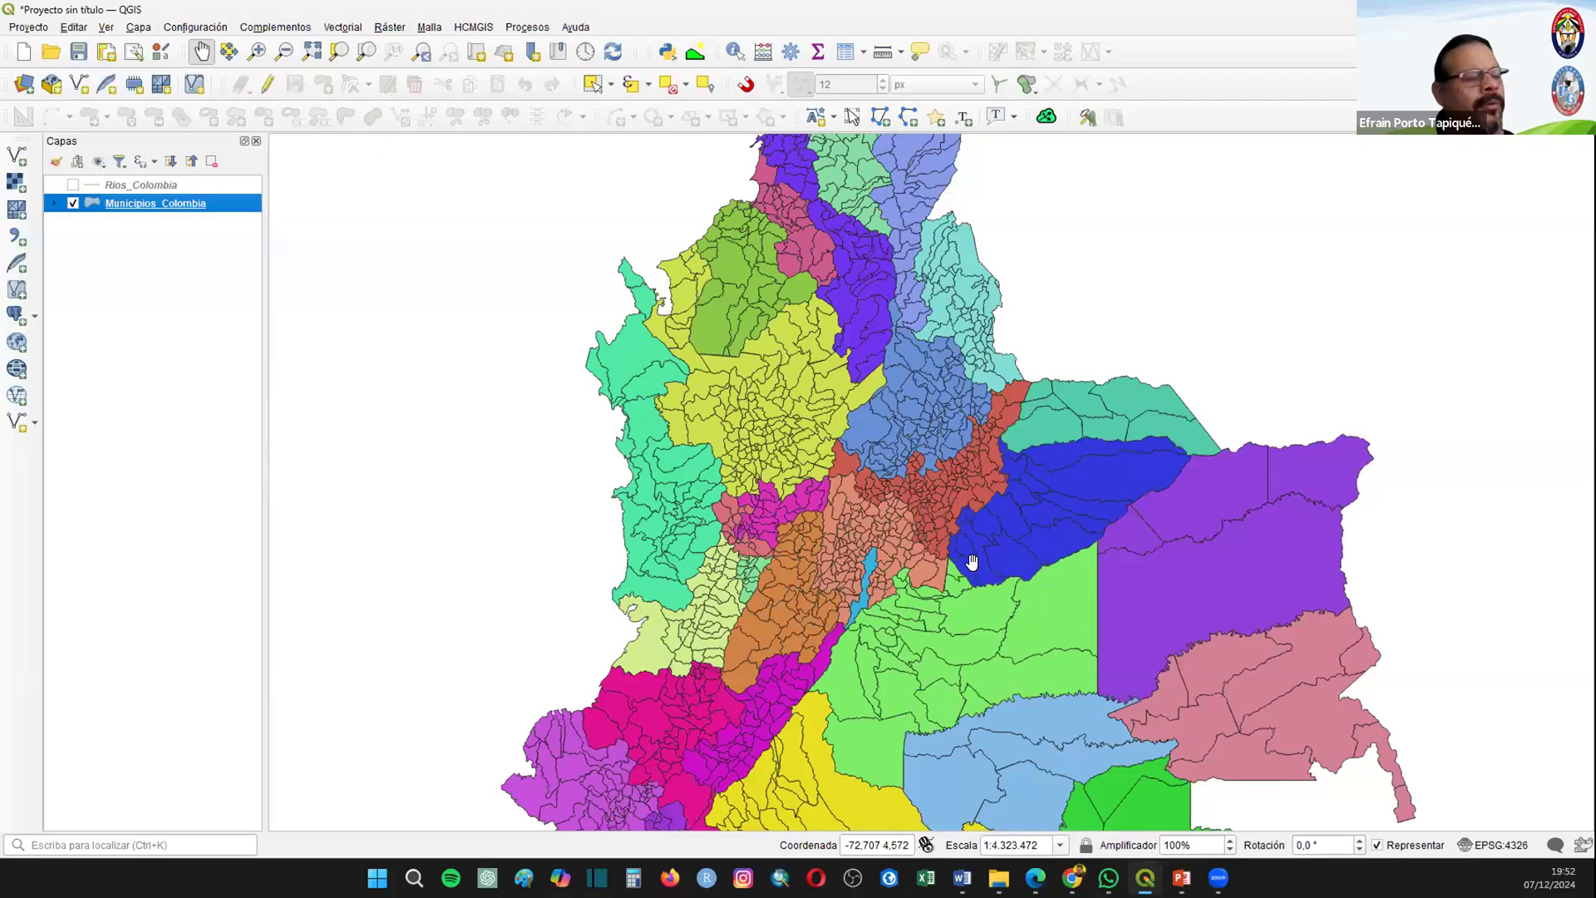
pyautogui.moveTo(898, 794); pyautogui.dragTo(764, 580)
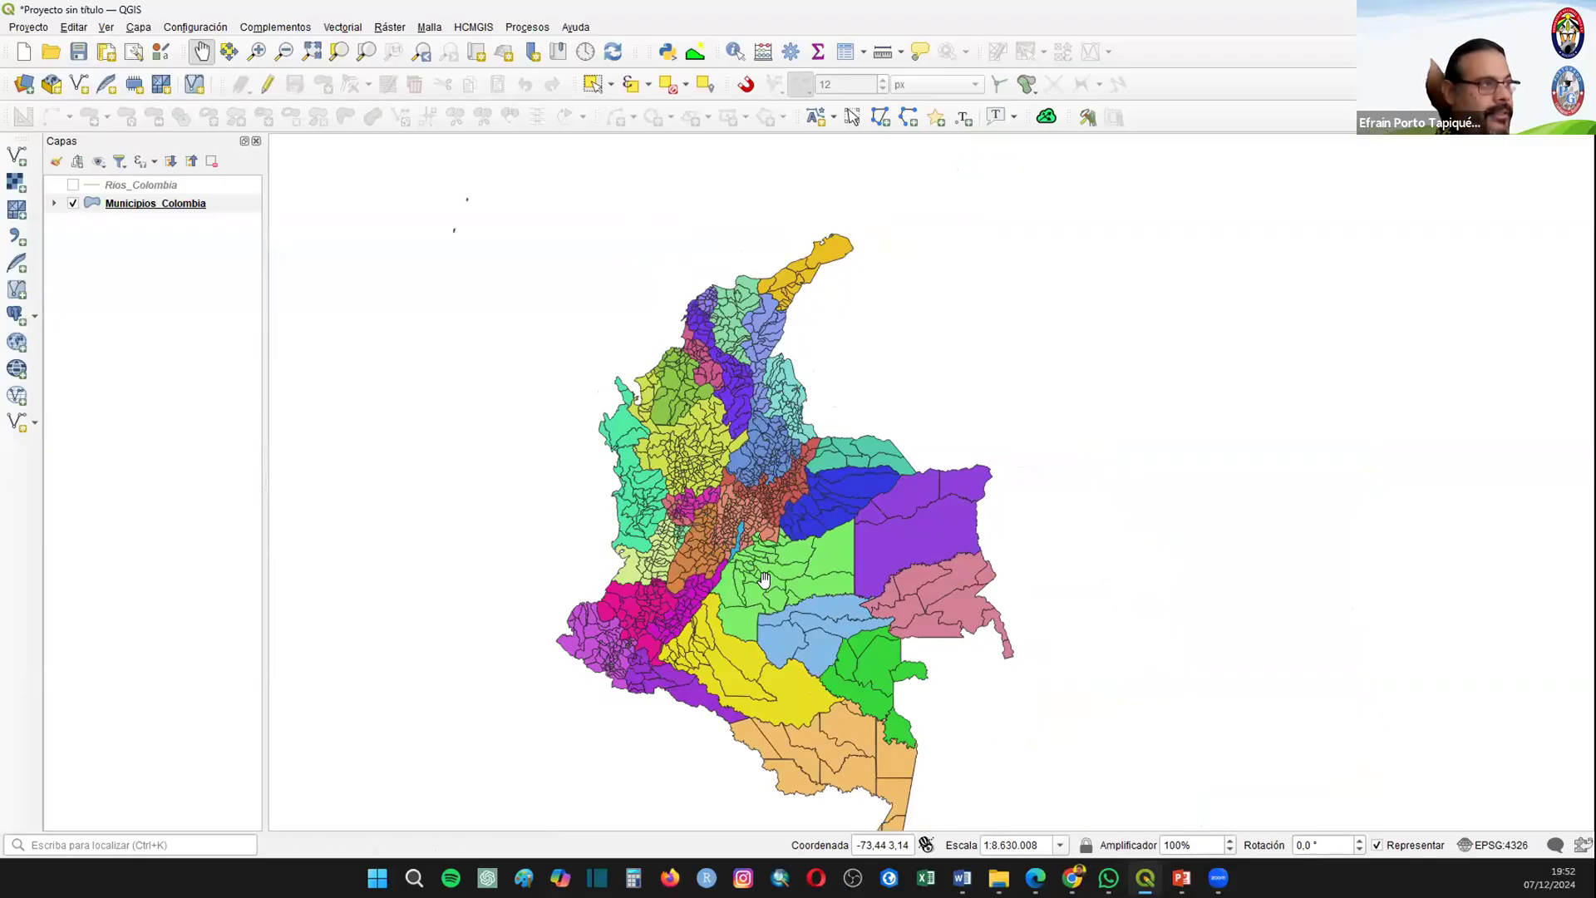
# Step: Make the Rios_Colombia layer visible again and set its line color to blue
pyautogui.click(73, 185)
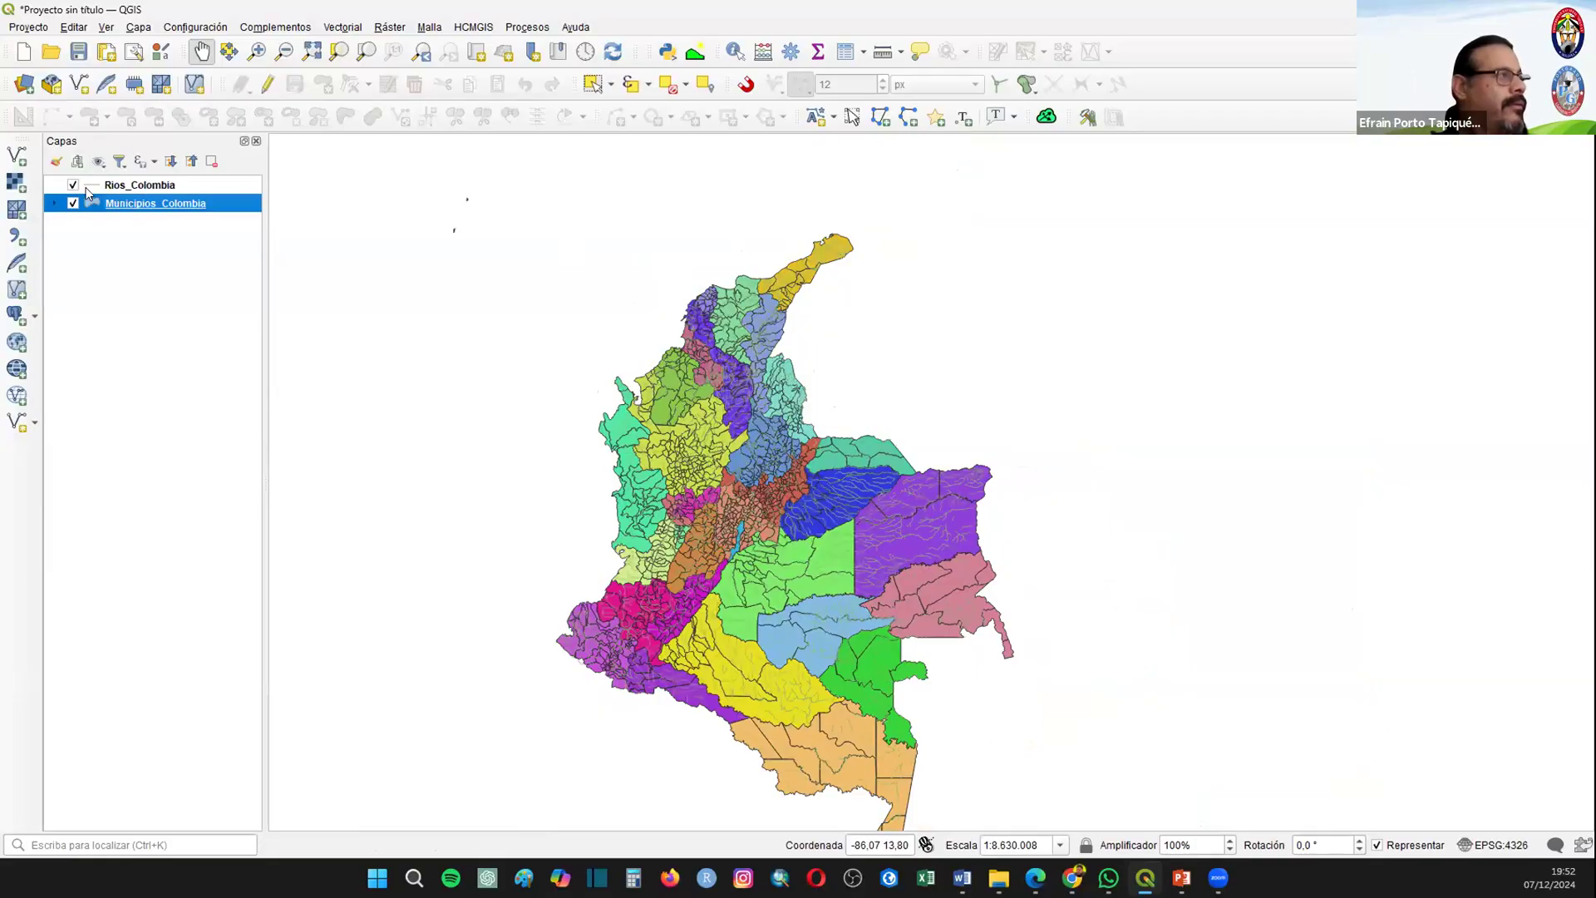
pyautogui.click(92, 186)
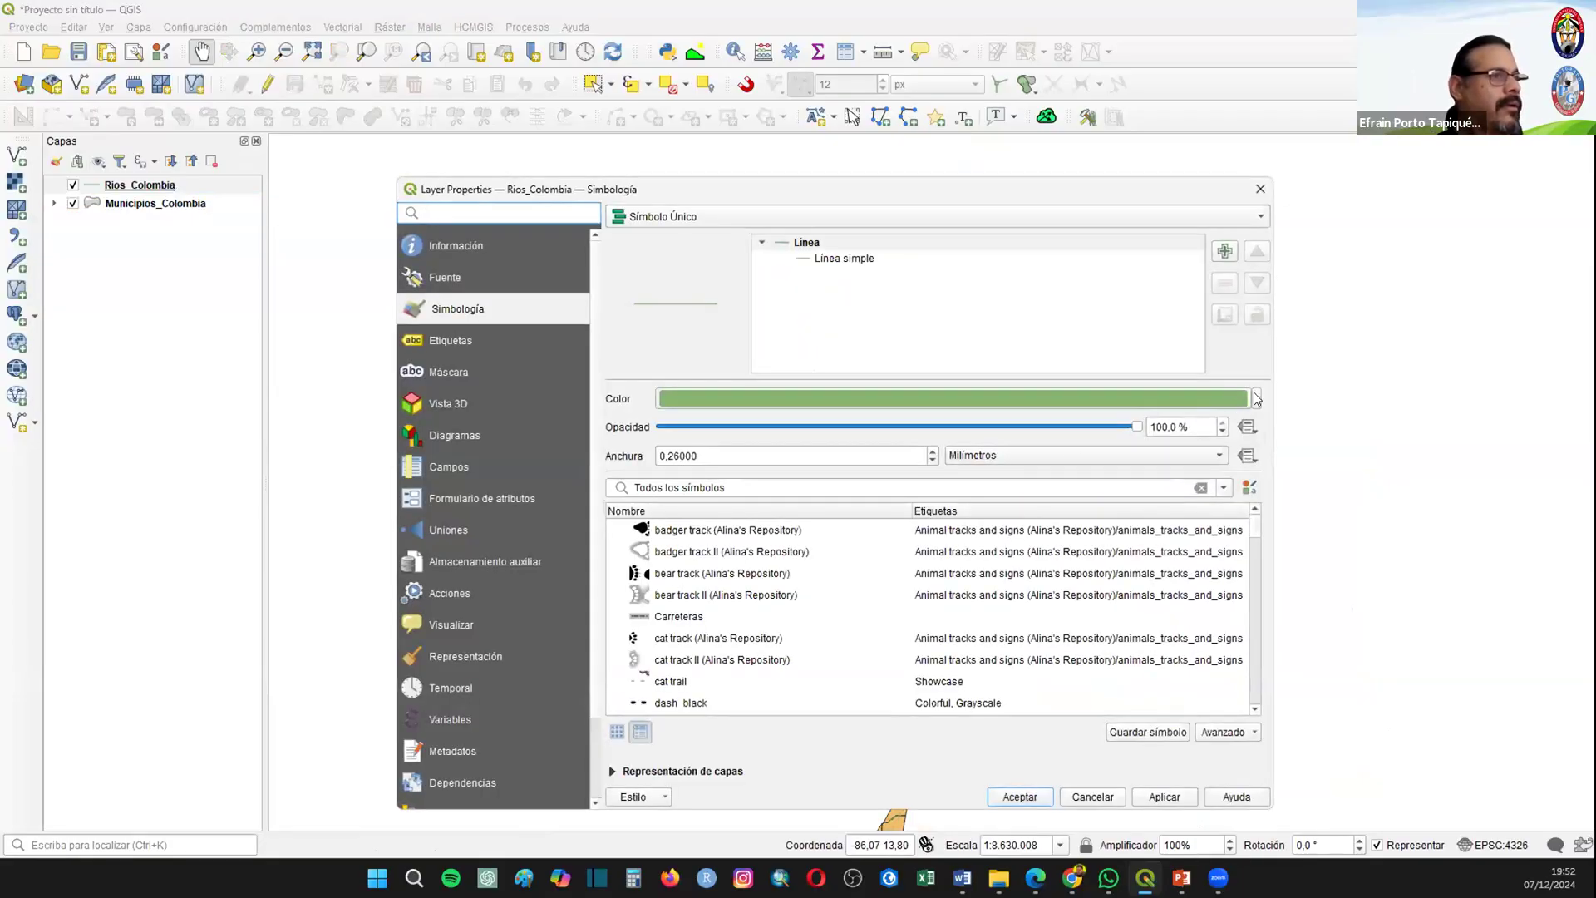
pyautogui.click(1256, 398)
pyautogui.click(665, 709)
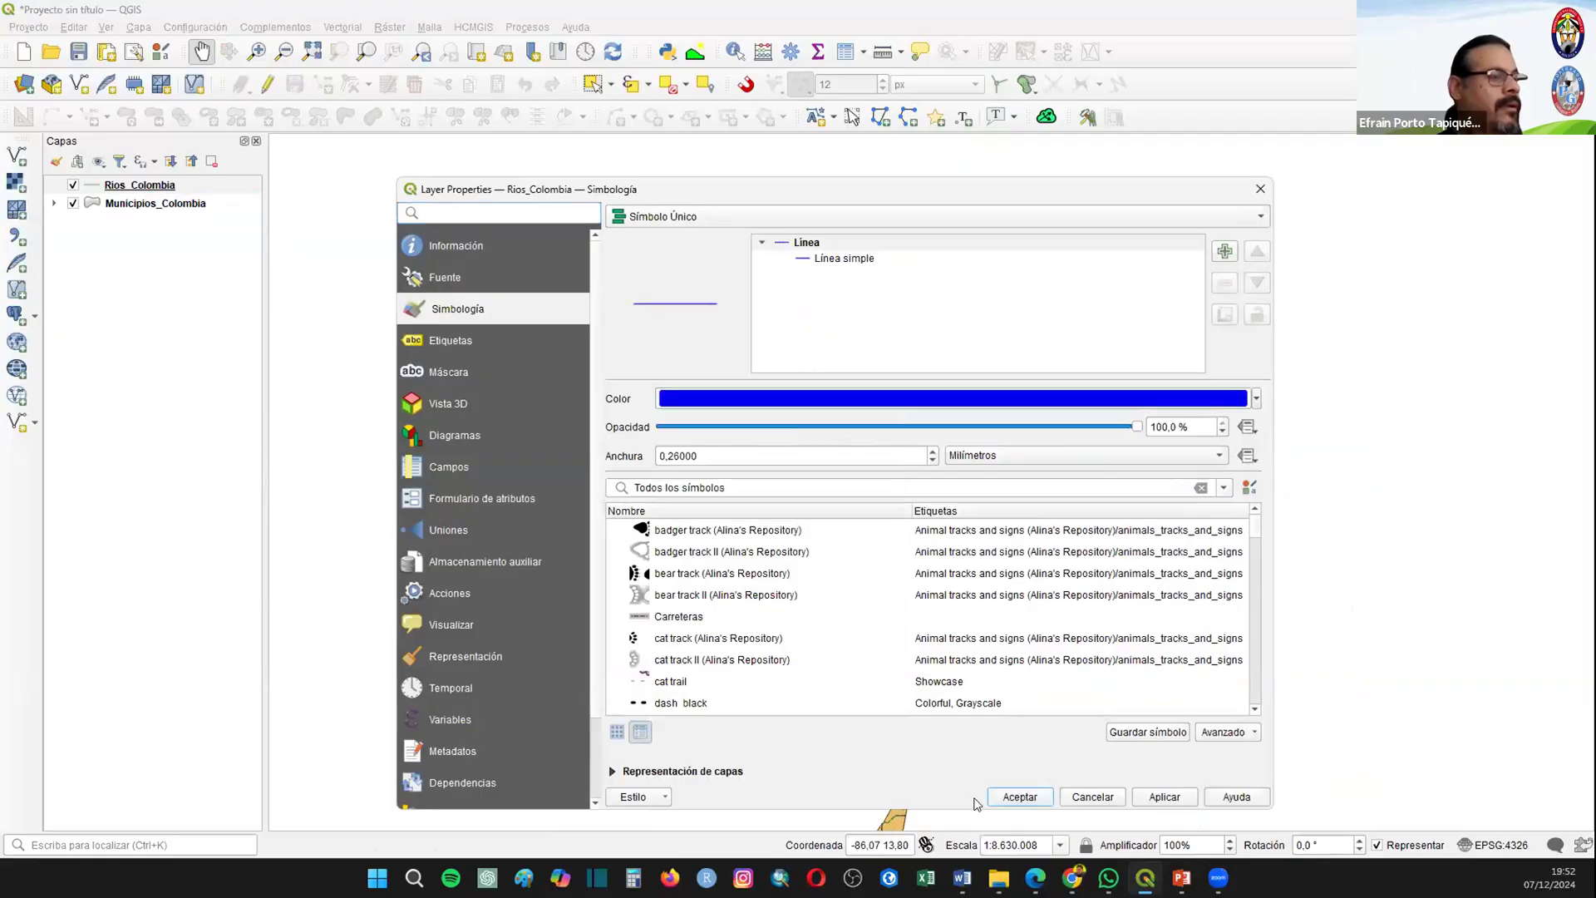
pyautogui.click(1020, 796)
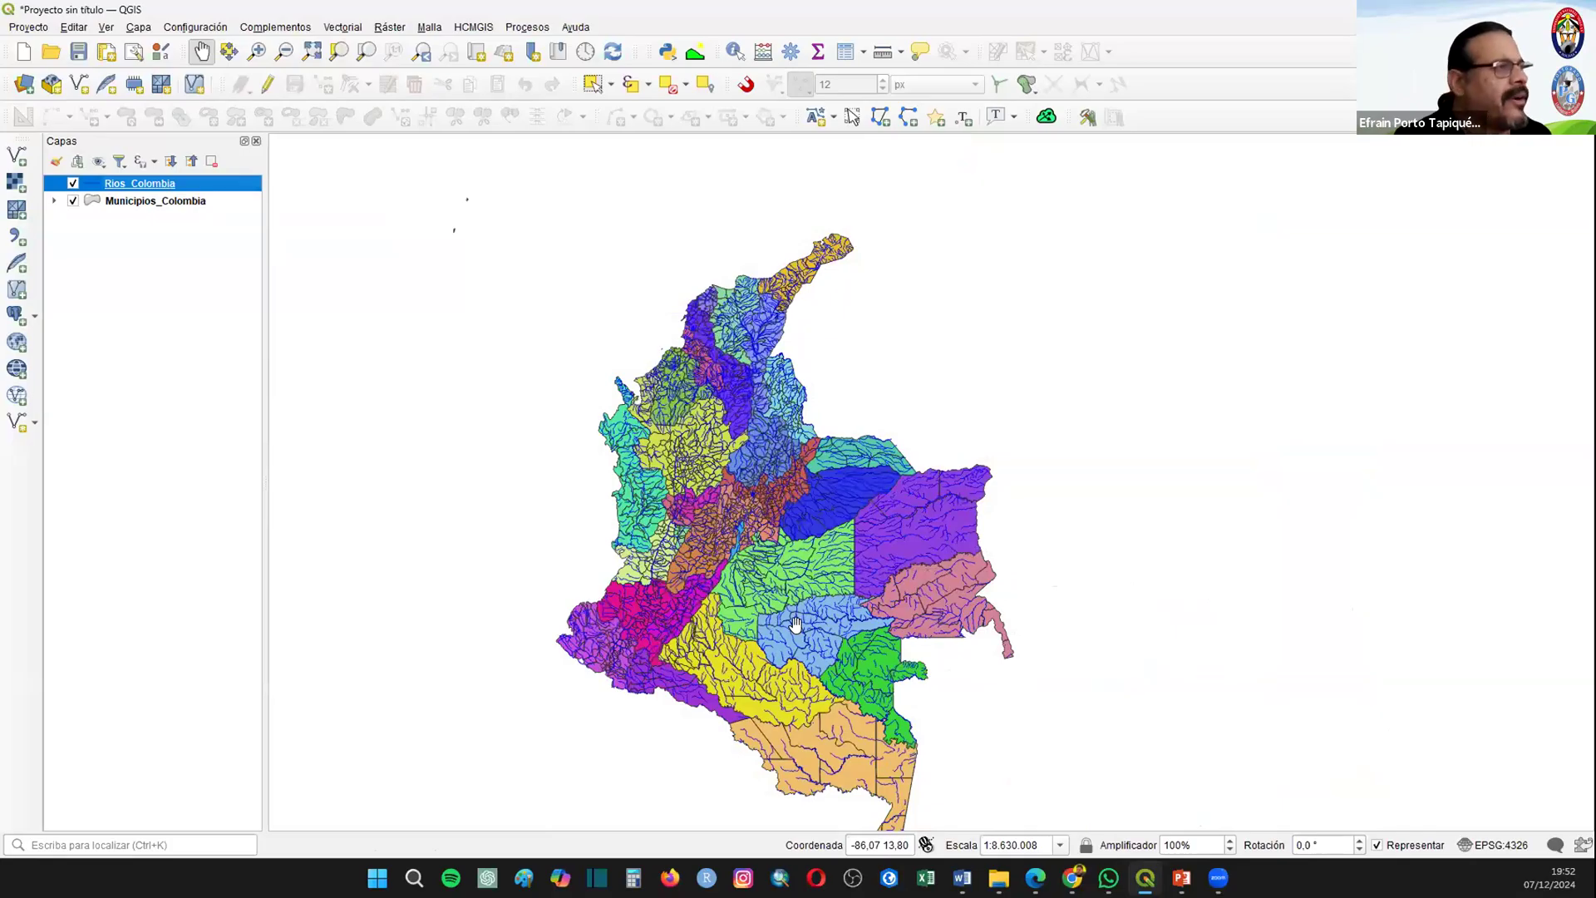
pyautogui.moveTo(631, 409); pyautogui.dragTo(531, 381)
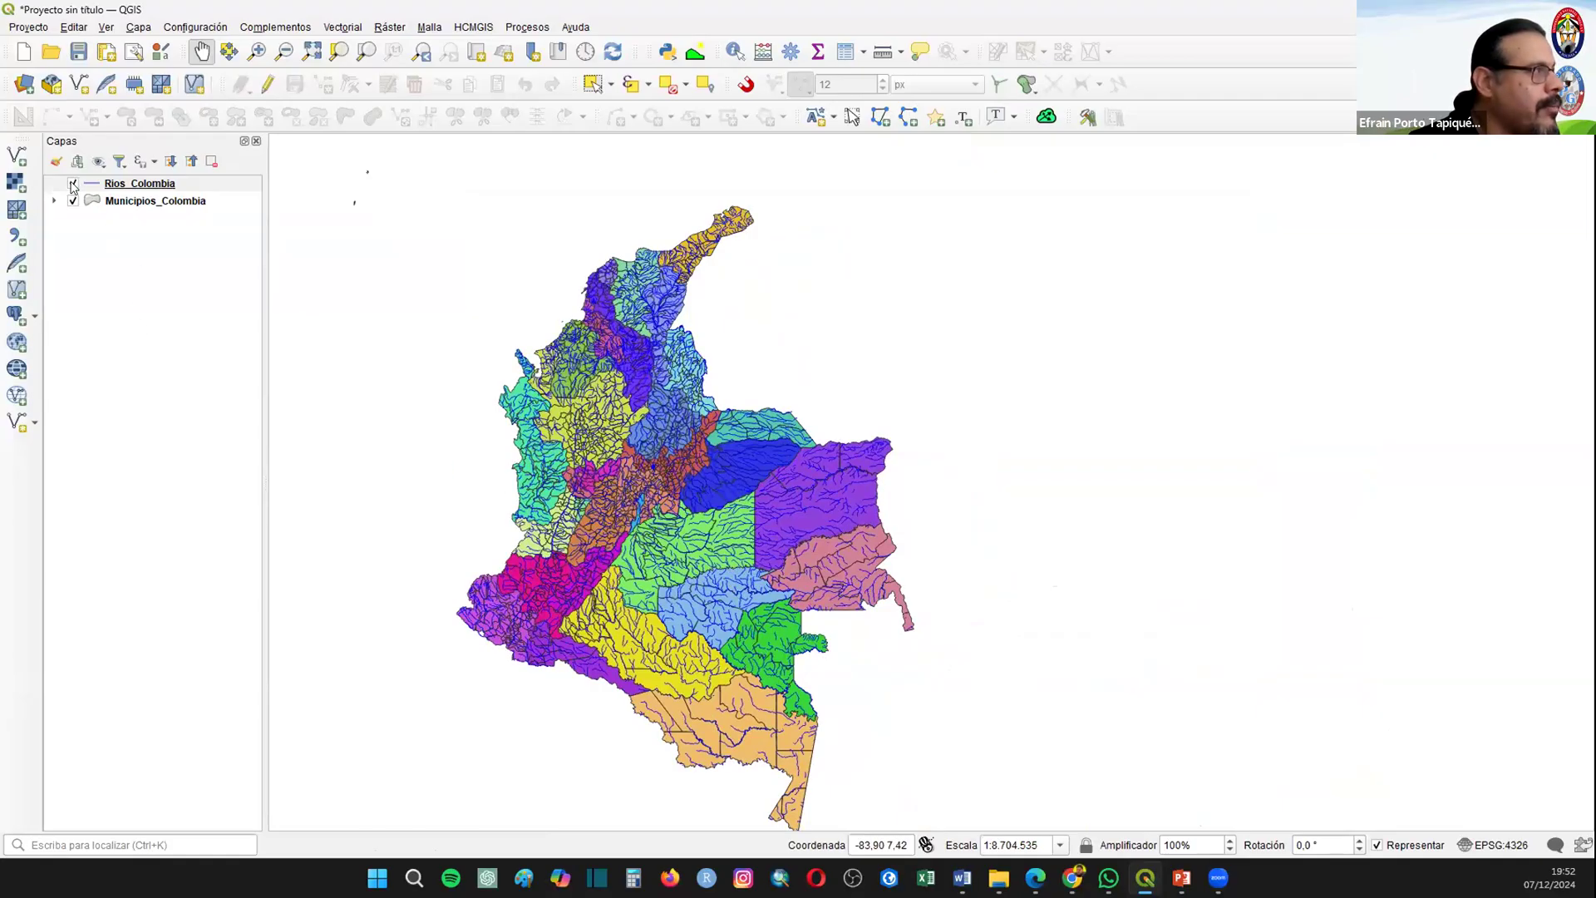
# Step: Hide the Rios_Colombia layer and turn on labels for the Municipios_Colombia layer
pyautogui.click(73, 183)
pyautogui.click(125, 202)
pyautogui.rightClick(124, 202)
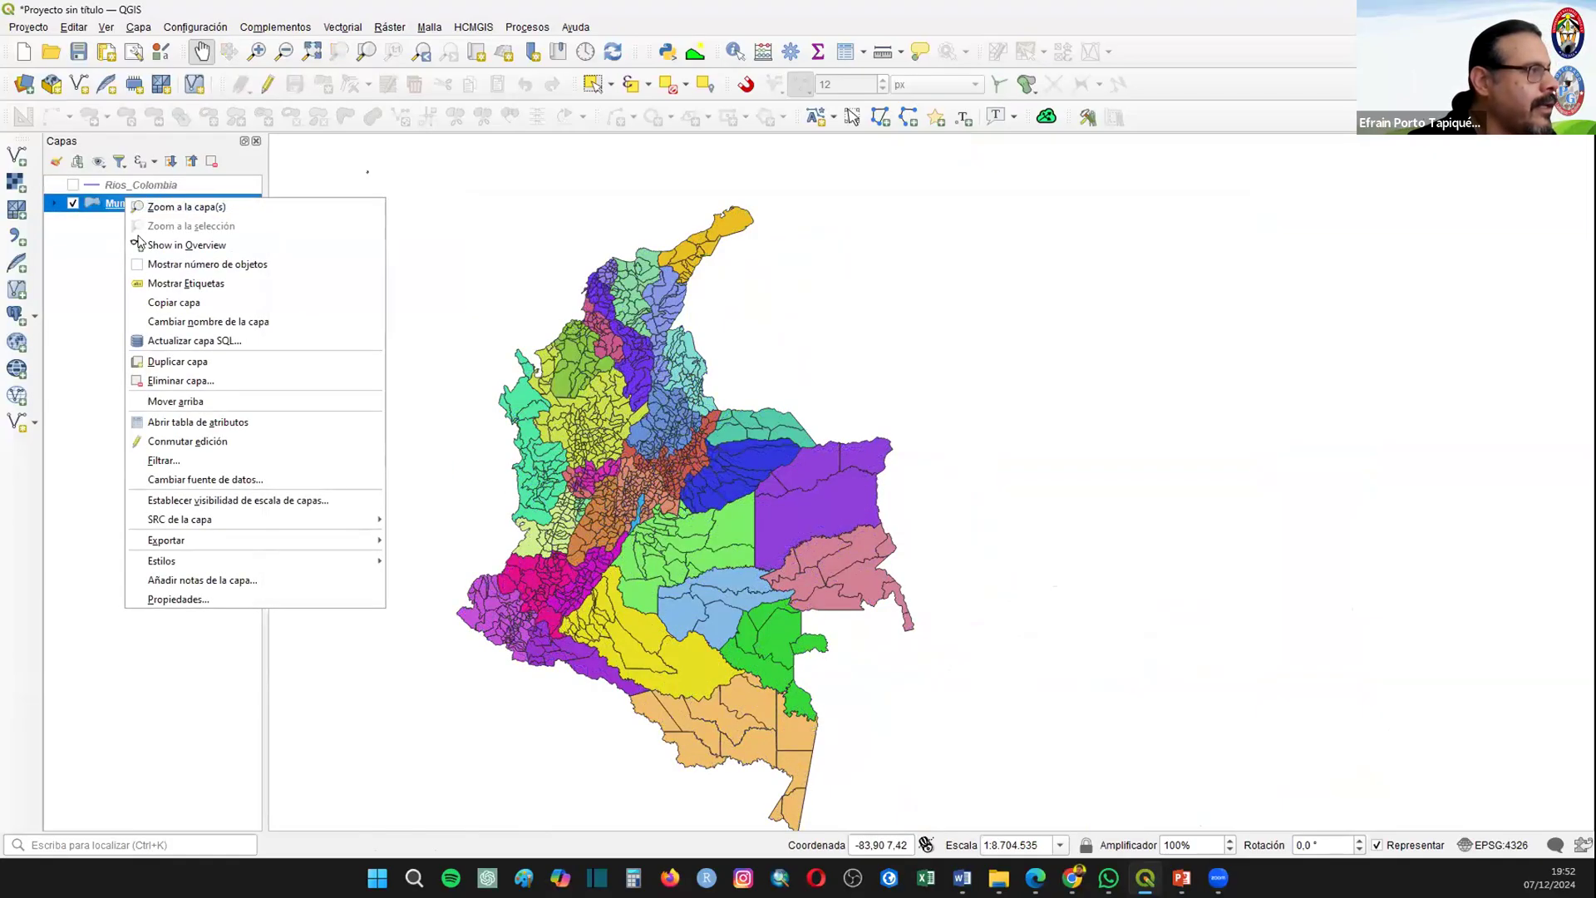
pyautogui.click(176, 287)
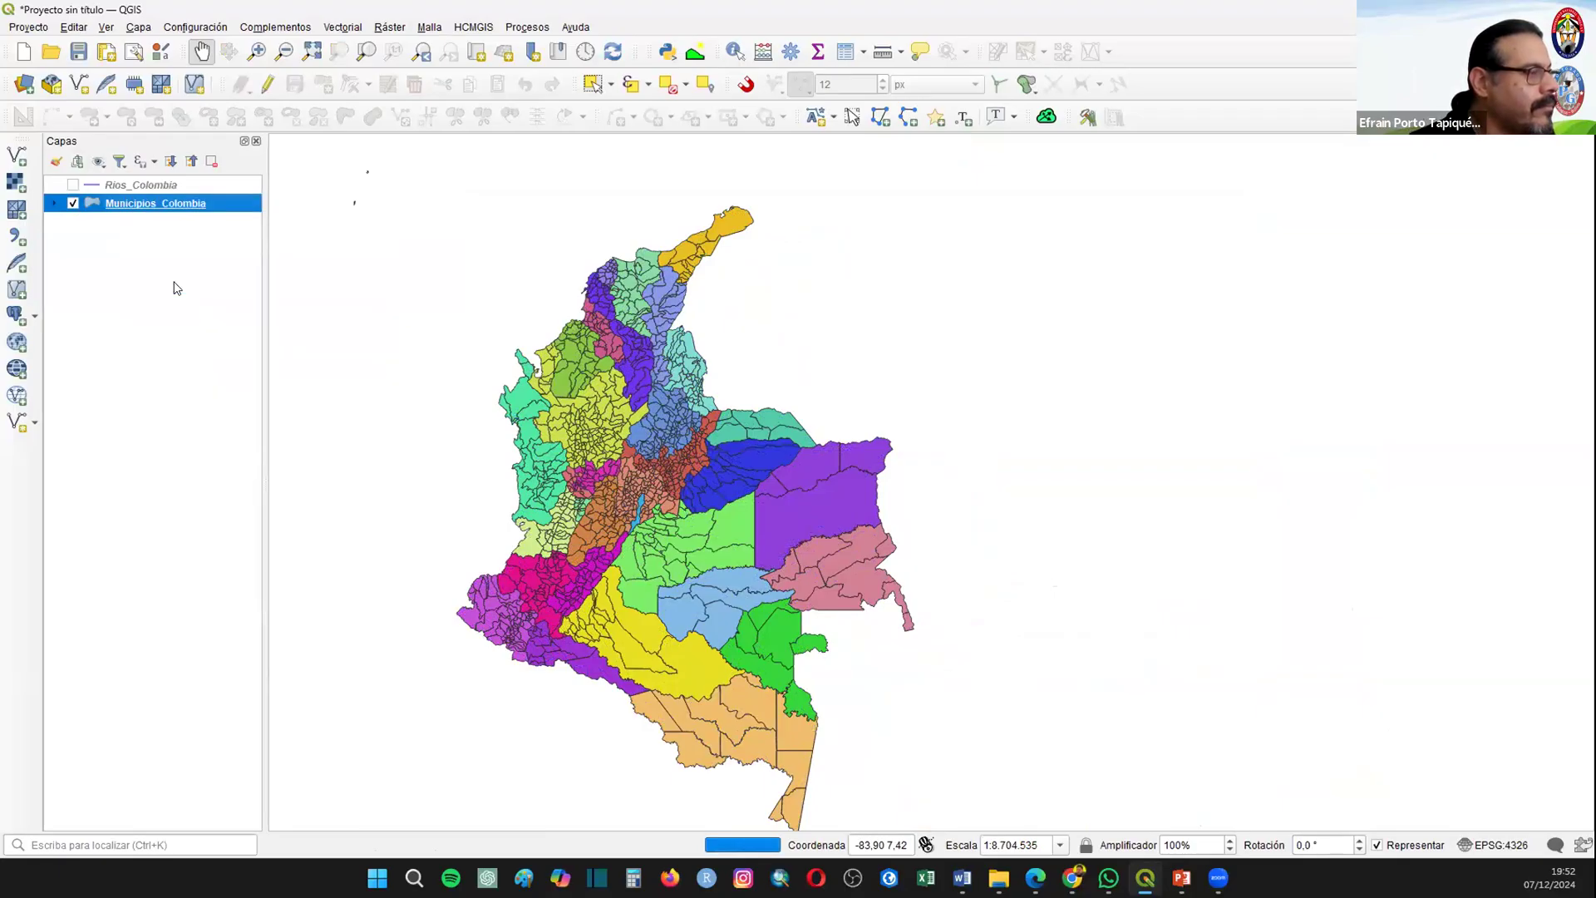
# Step: Label the Municipios_Colombia layer by the Municipi_1 field using the Default text format
pyautogui.rightClick(138, 210)
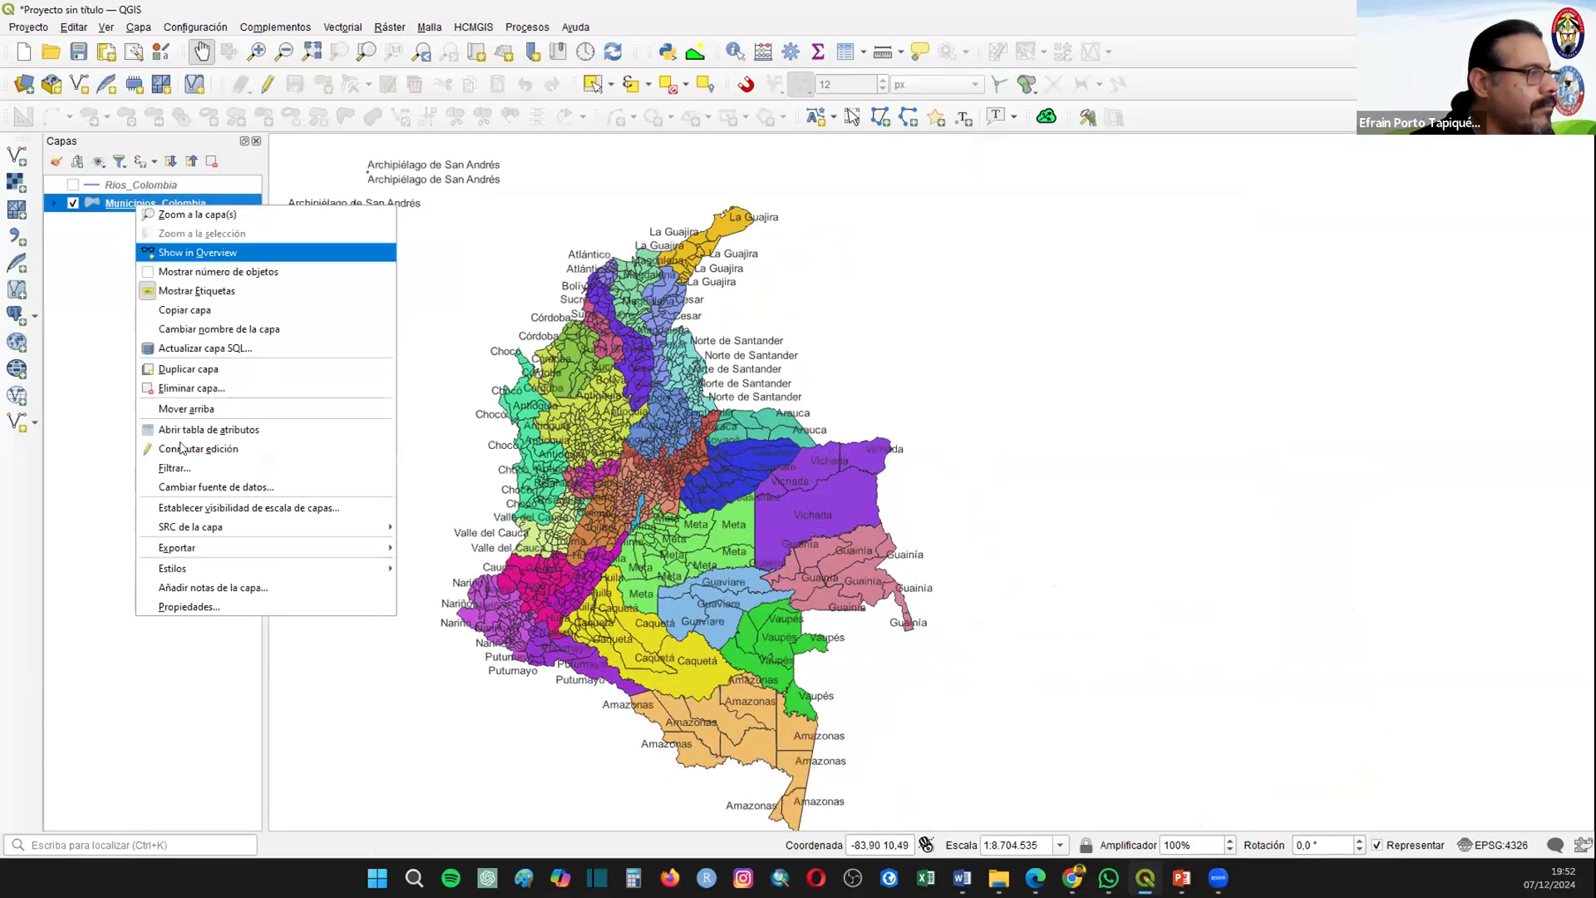
pyautogui.click(207, 611)
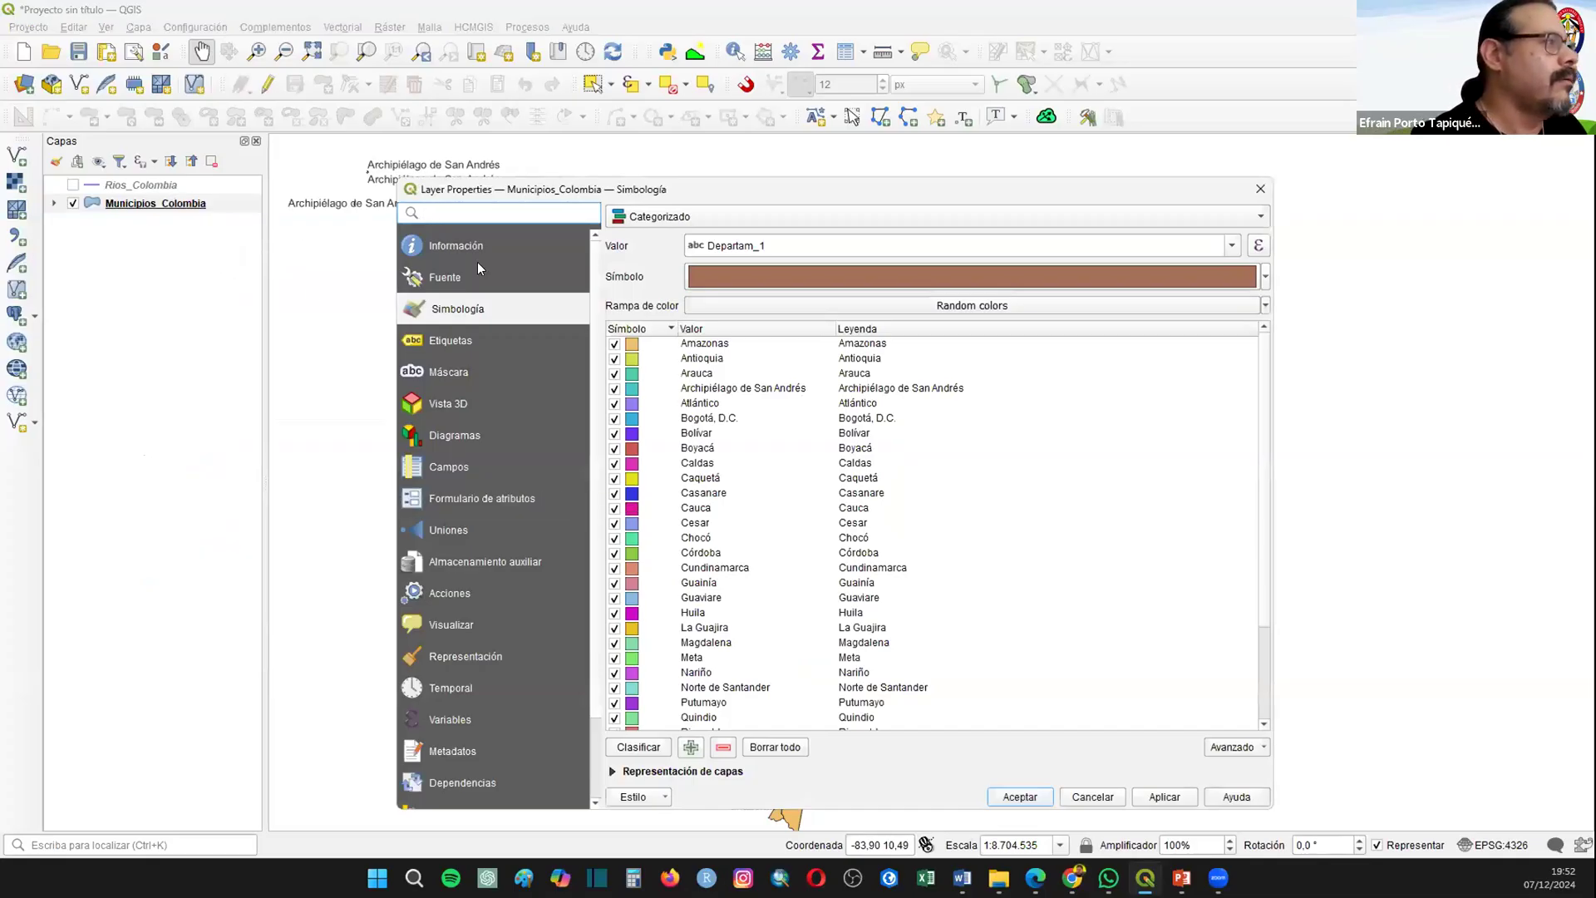
pyautogui.click(452, 332)
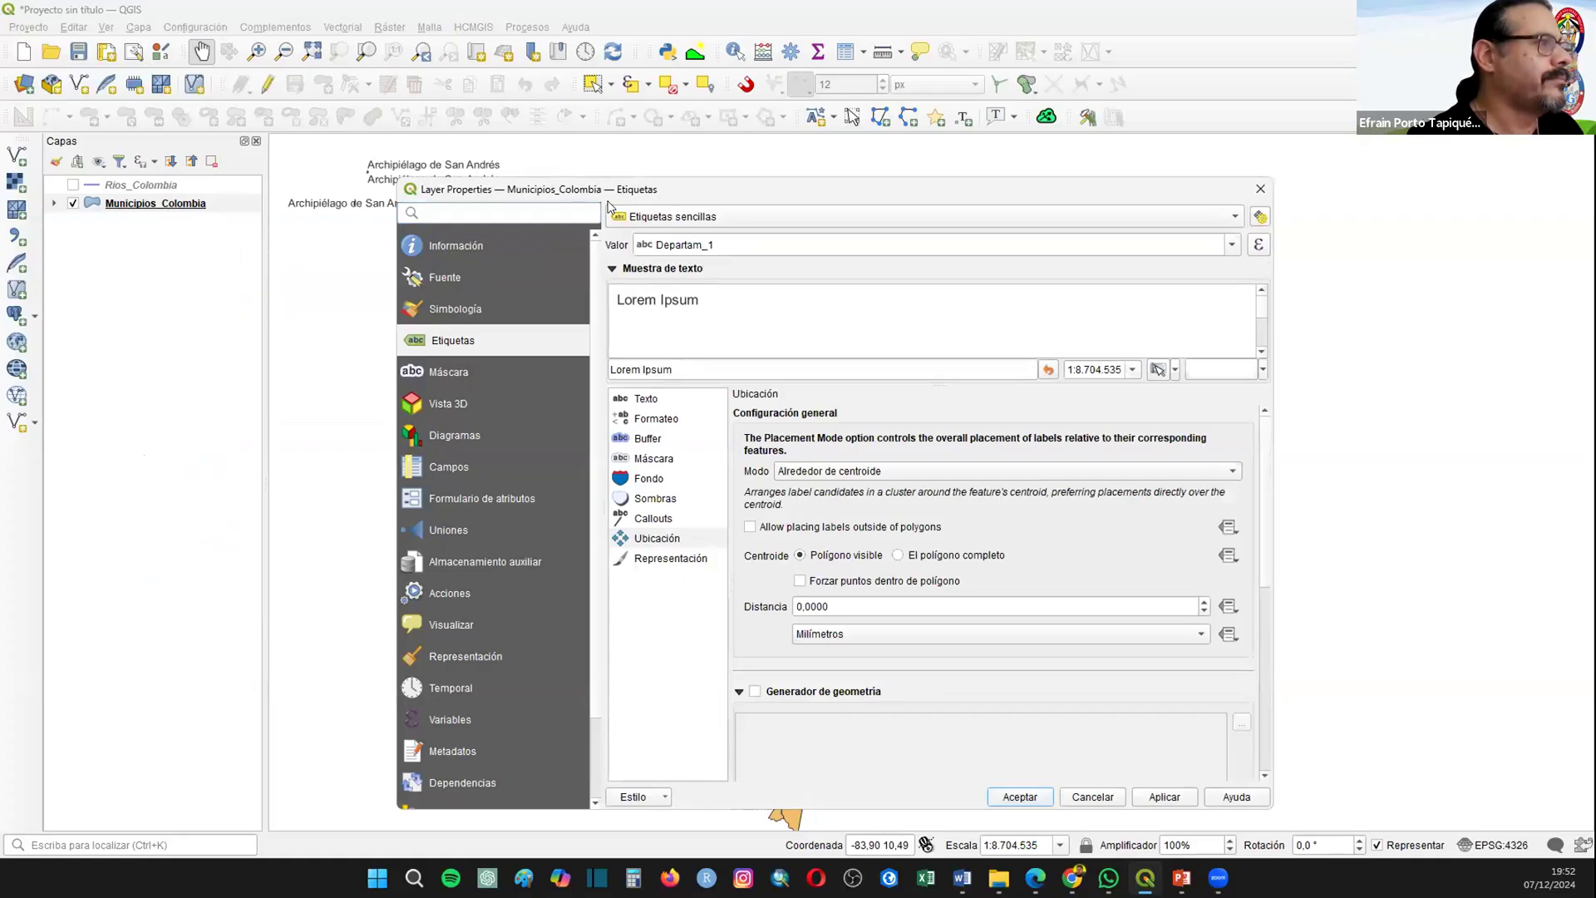
pyautogui.moveTo(608, 199); pyautogui.dragTo(653, 213)
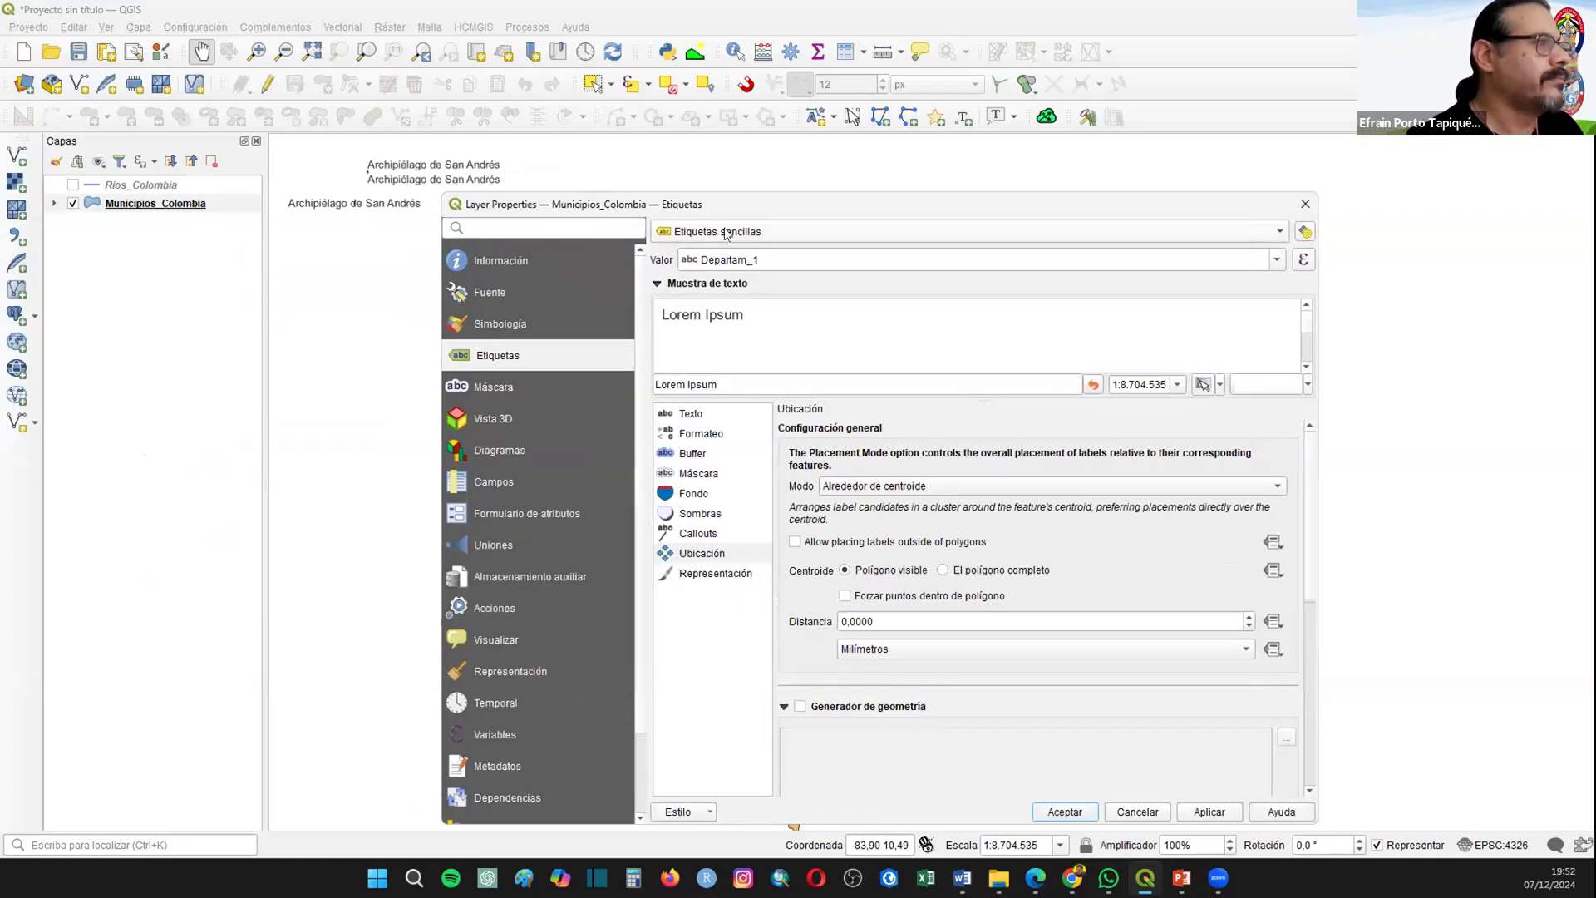
pyautogui.click(1269, 261)
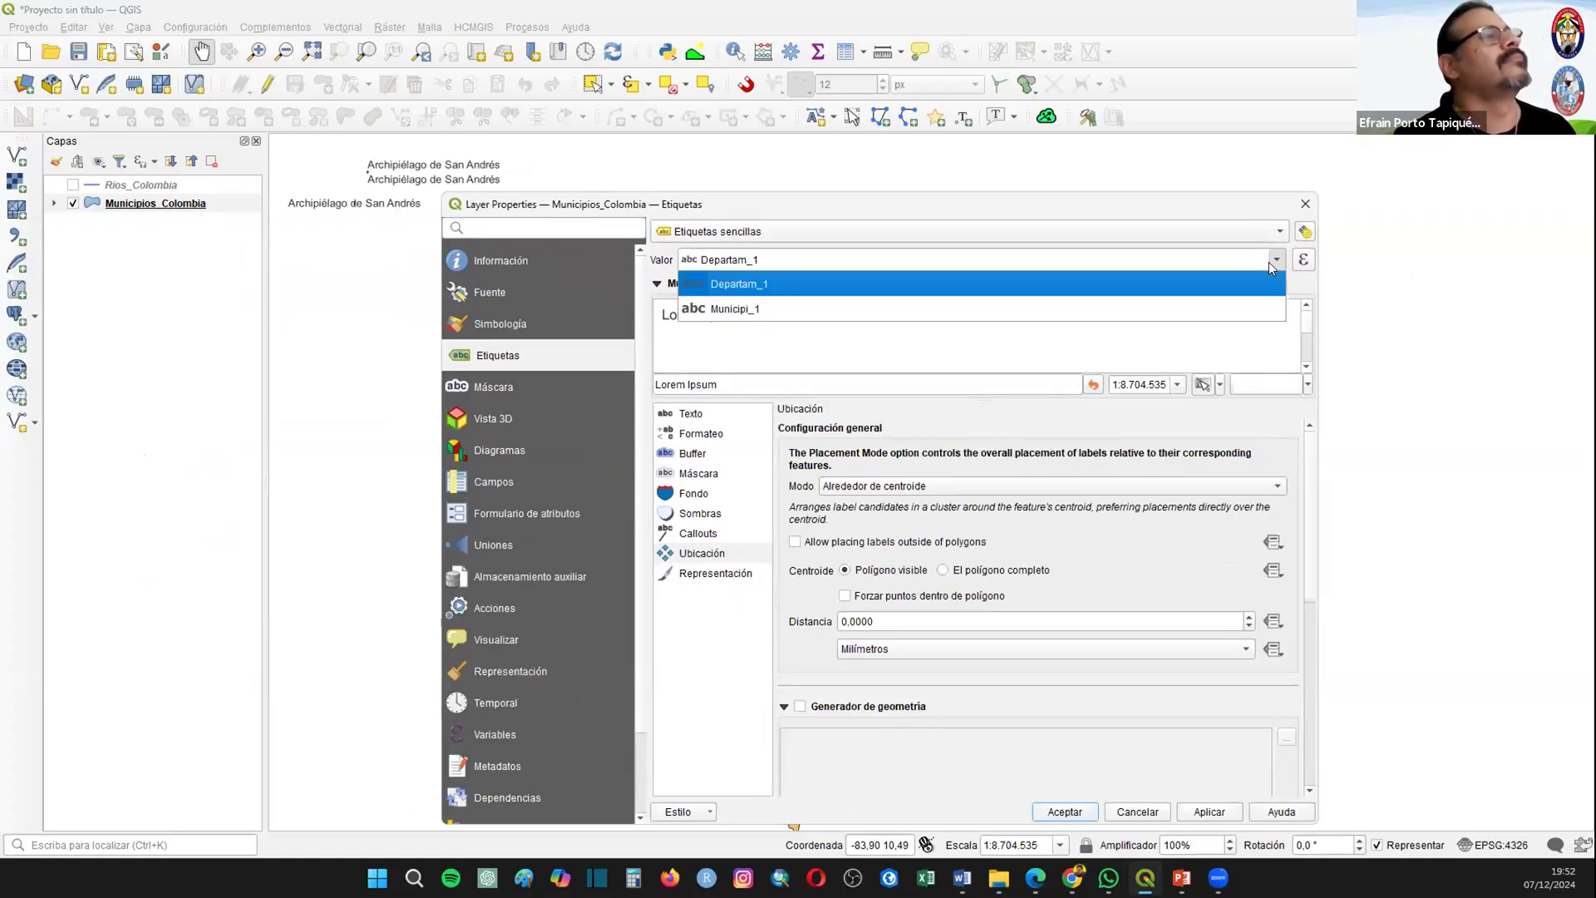
pyautogui.click(752, 308)
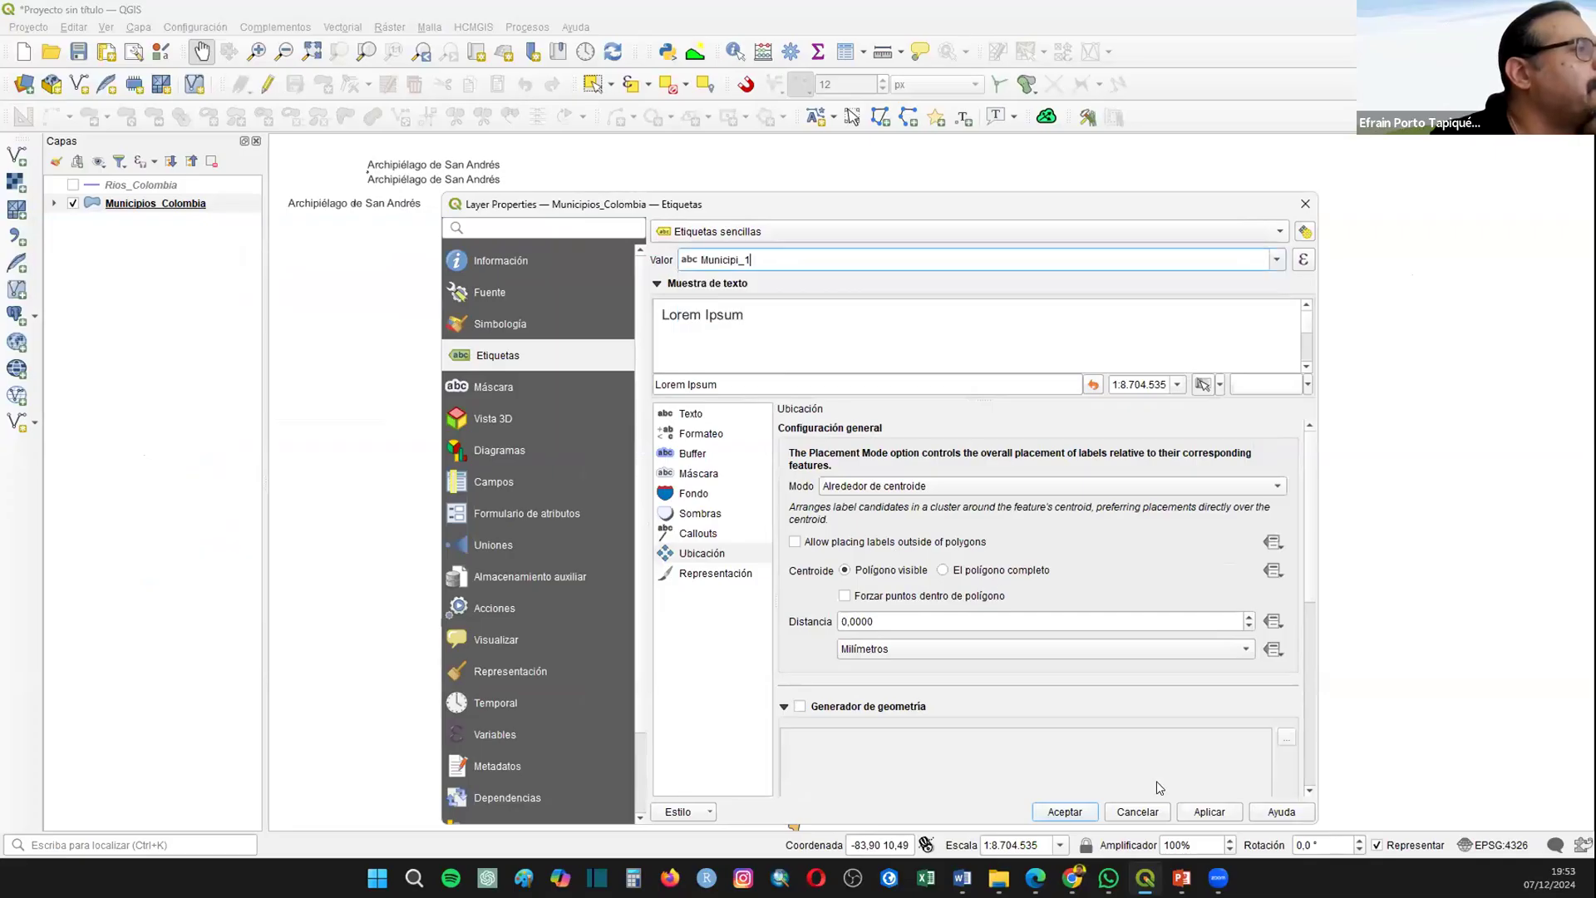
pyautogui.click(731, 419)
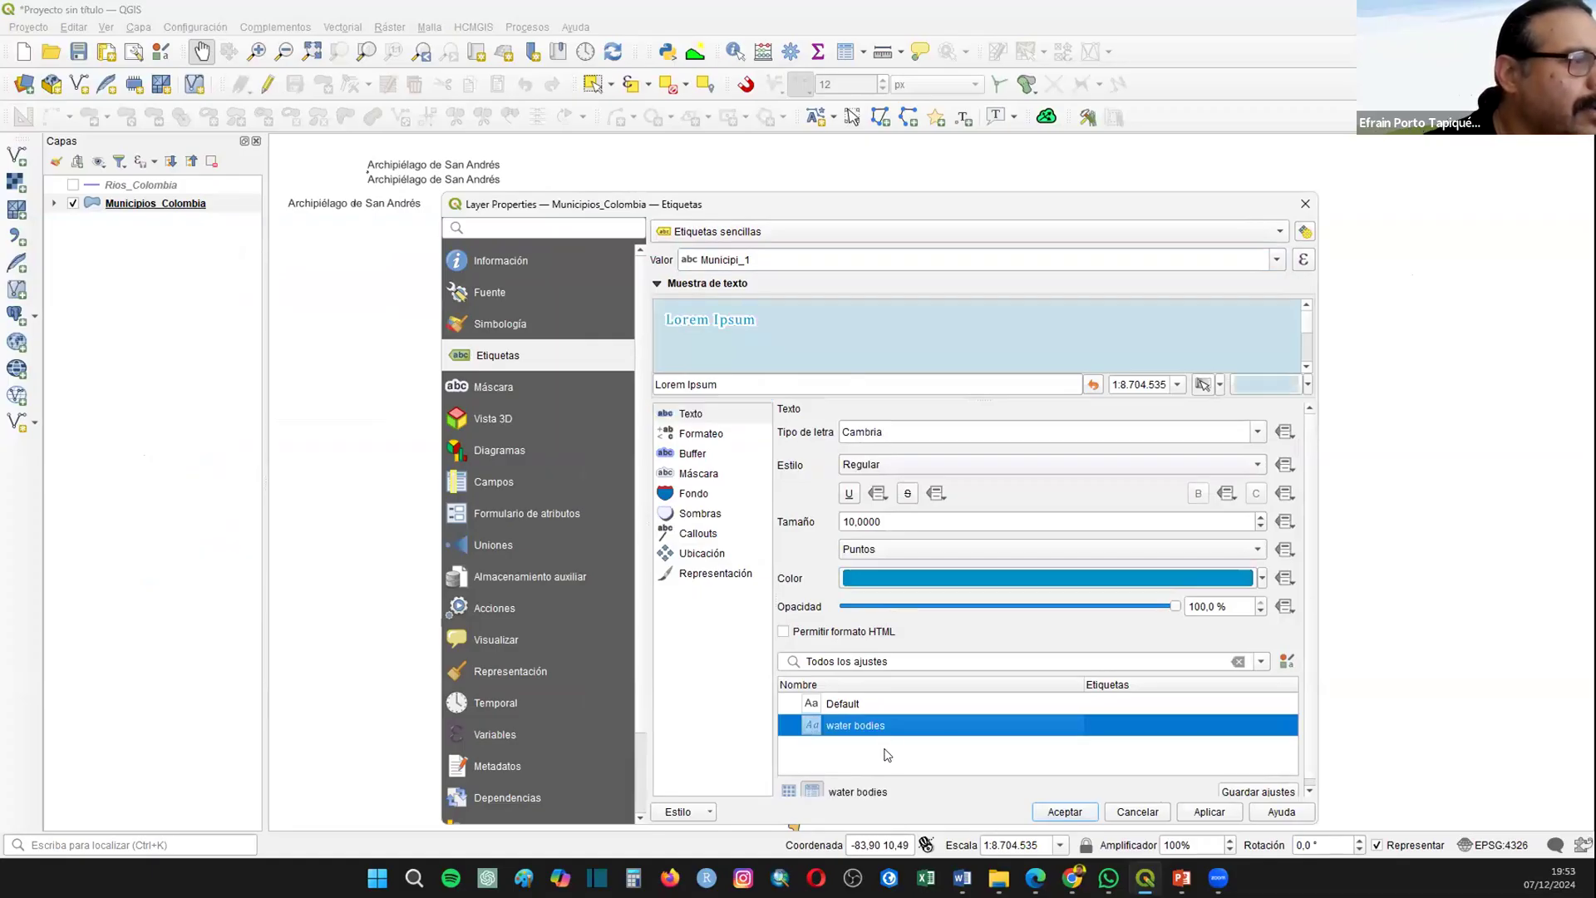
pyautogui.click(851, 703)
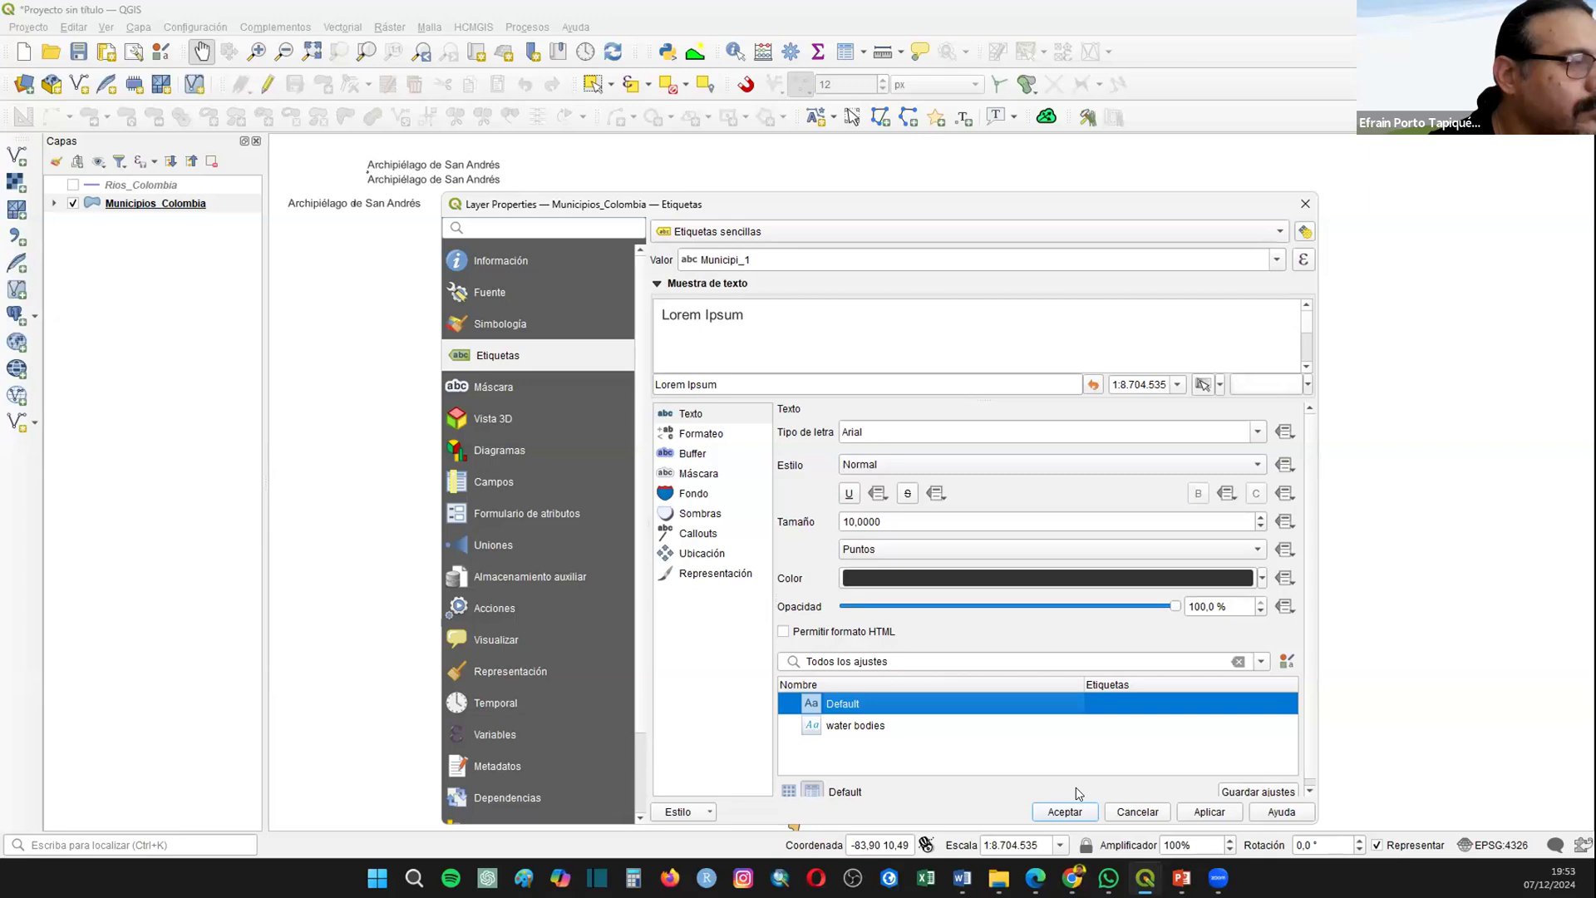
pyautogui.click(1065, 811)
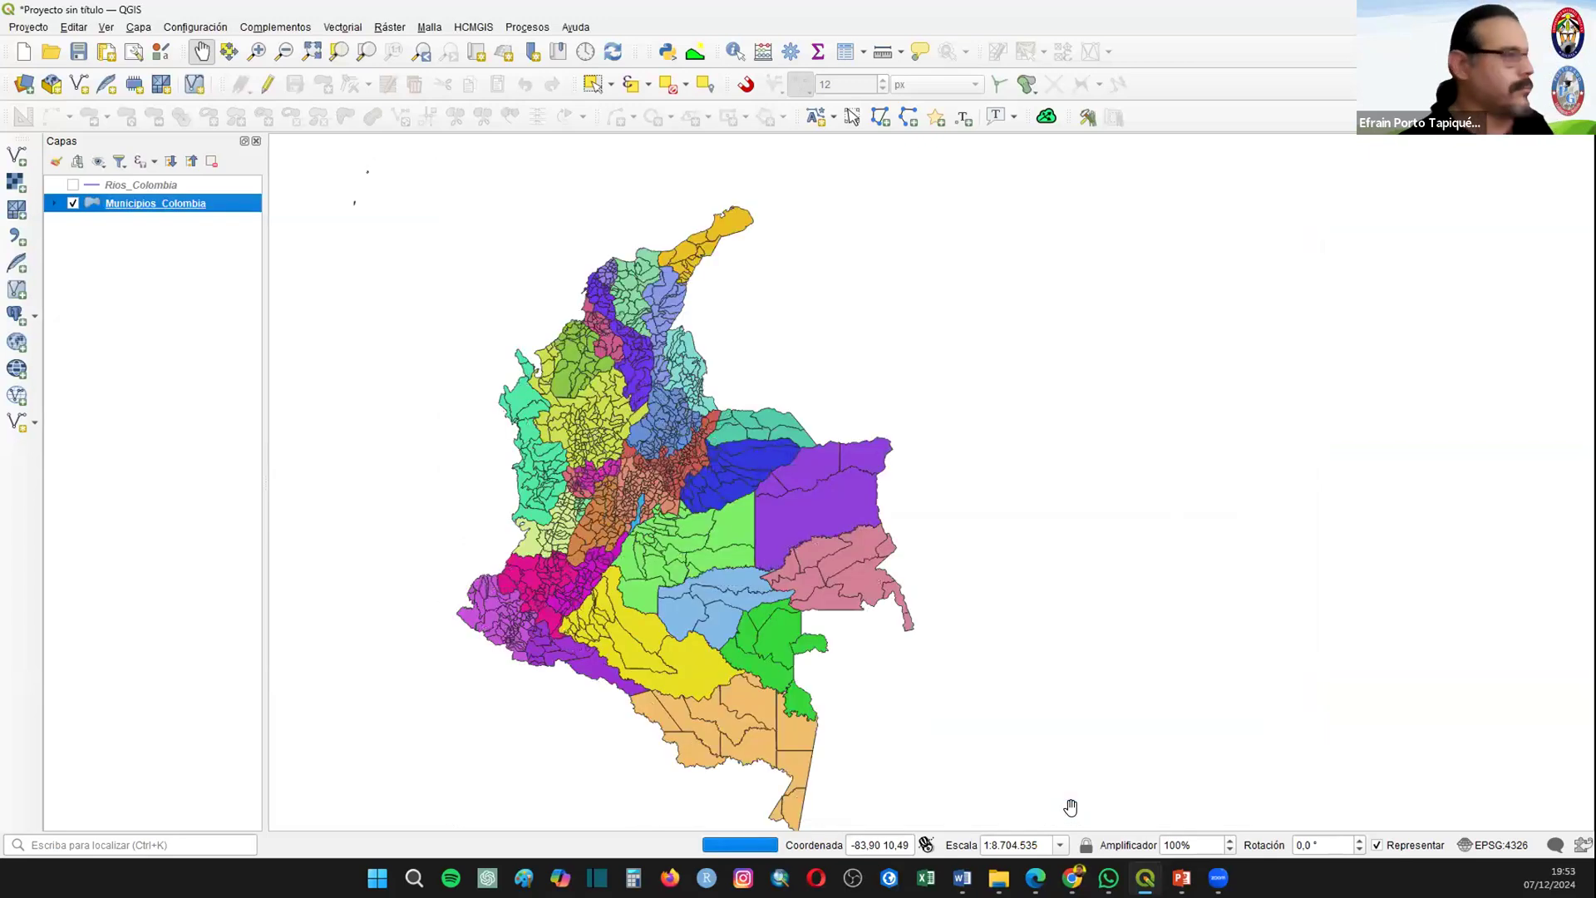
pyautogui.rightClick(135, 202)
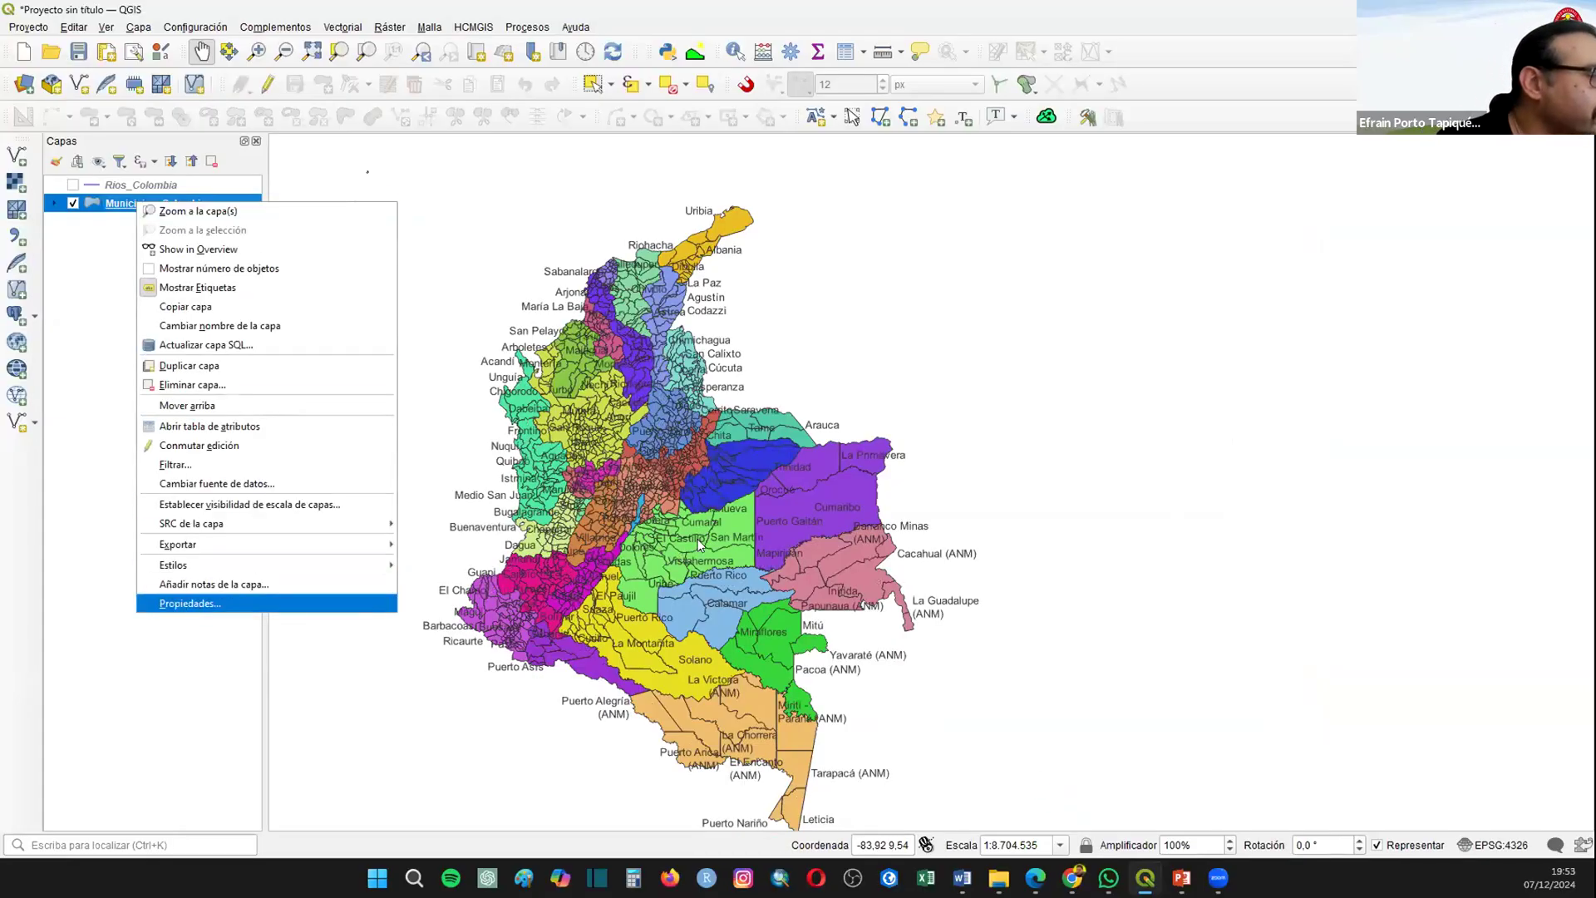
pyautogui.click(194, 603)
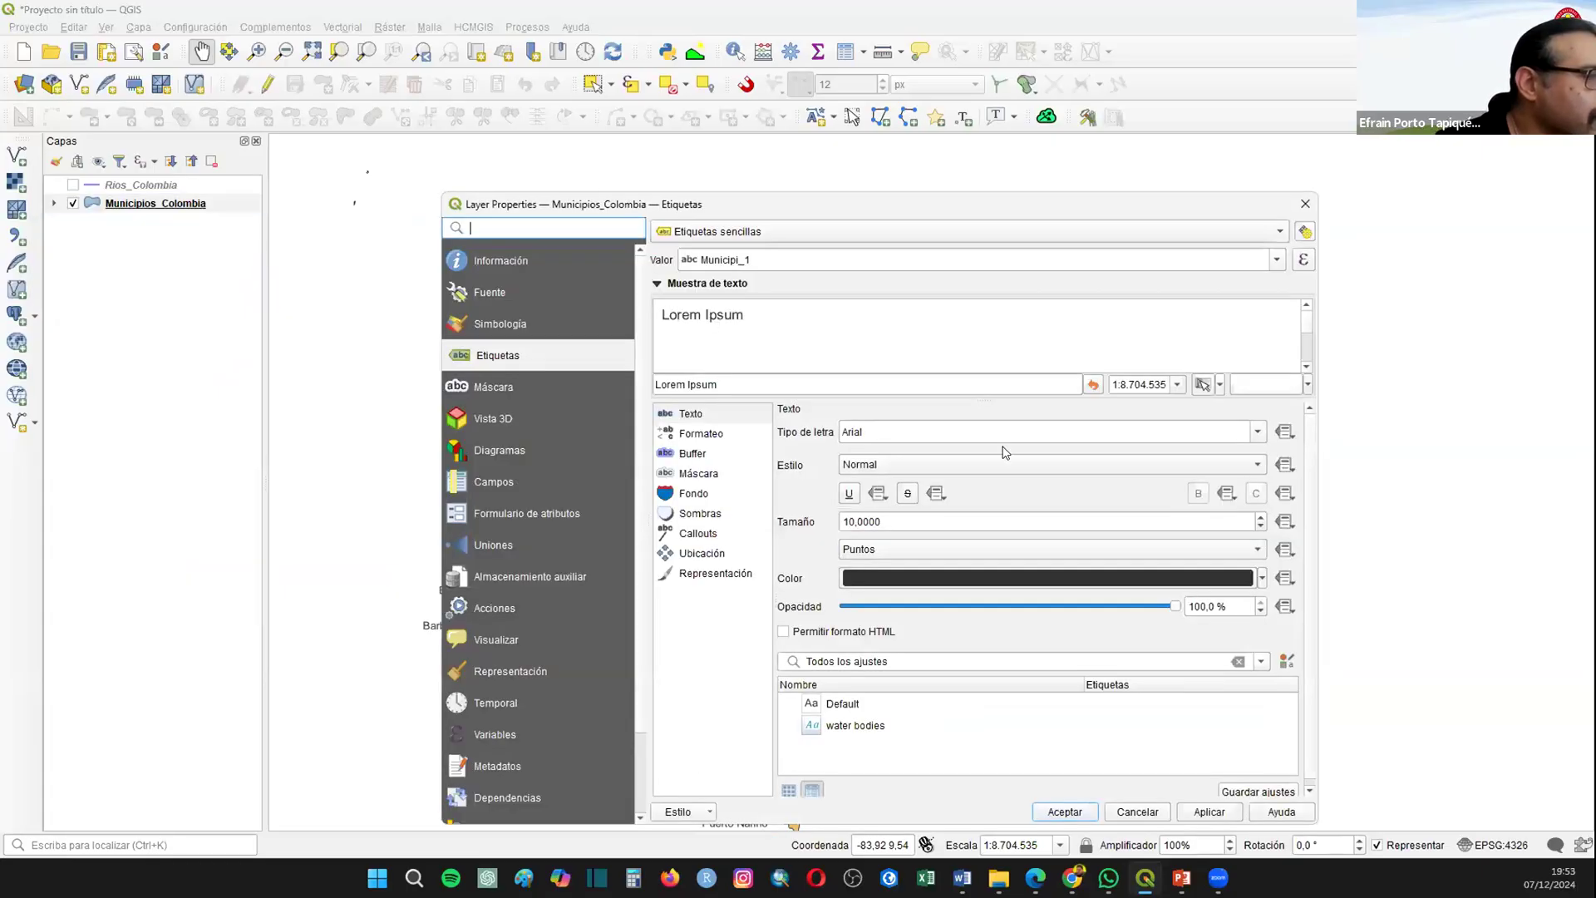
pyautogui.click(693, 453)
pyautogui.click(699, 473)
pyautogui.click(1070, 810)
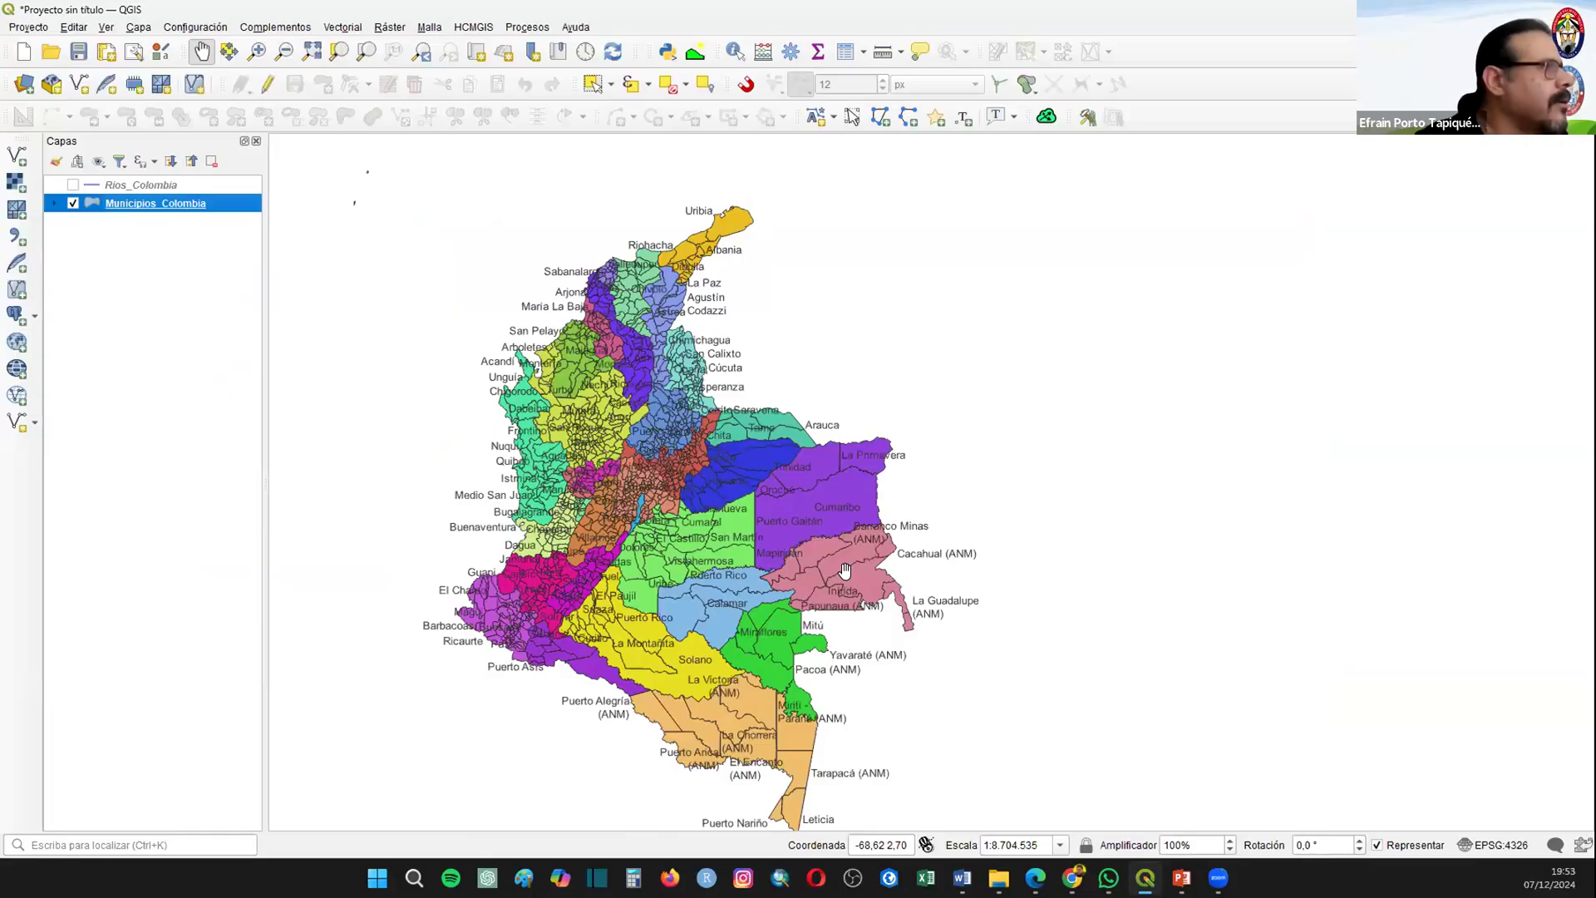
# Step: Turn on the text buffer for the Municipios_Colombia labels and inspect the labelled municipalities in central Colombia
pyautogui.rightClick(139, 211)
pyautogui.click(212, 604)
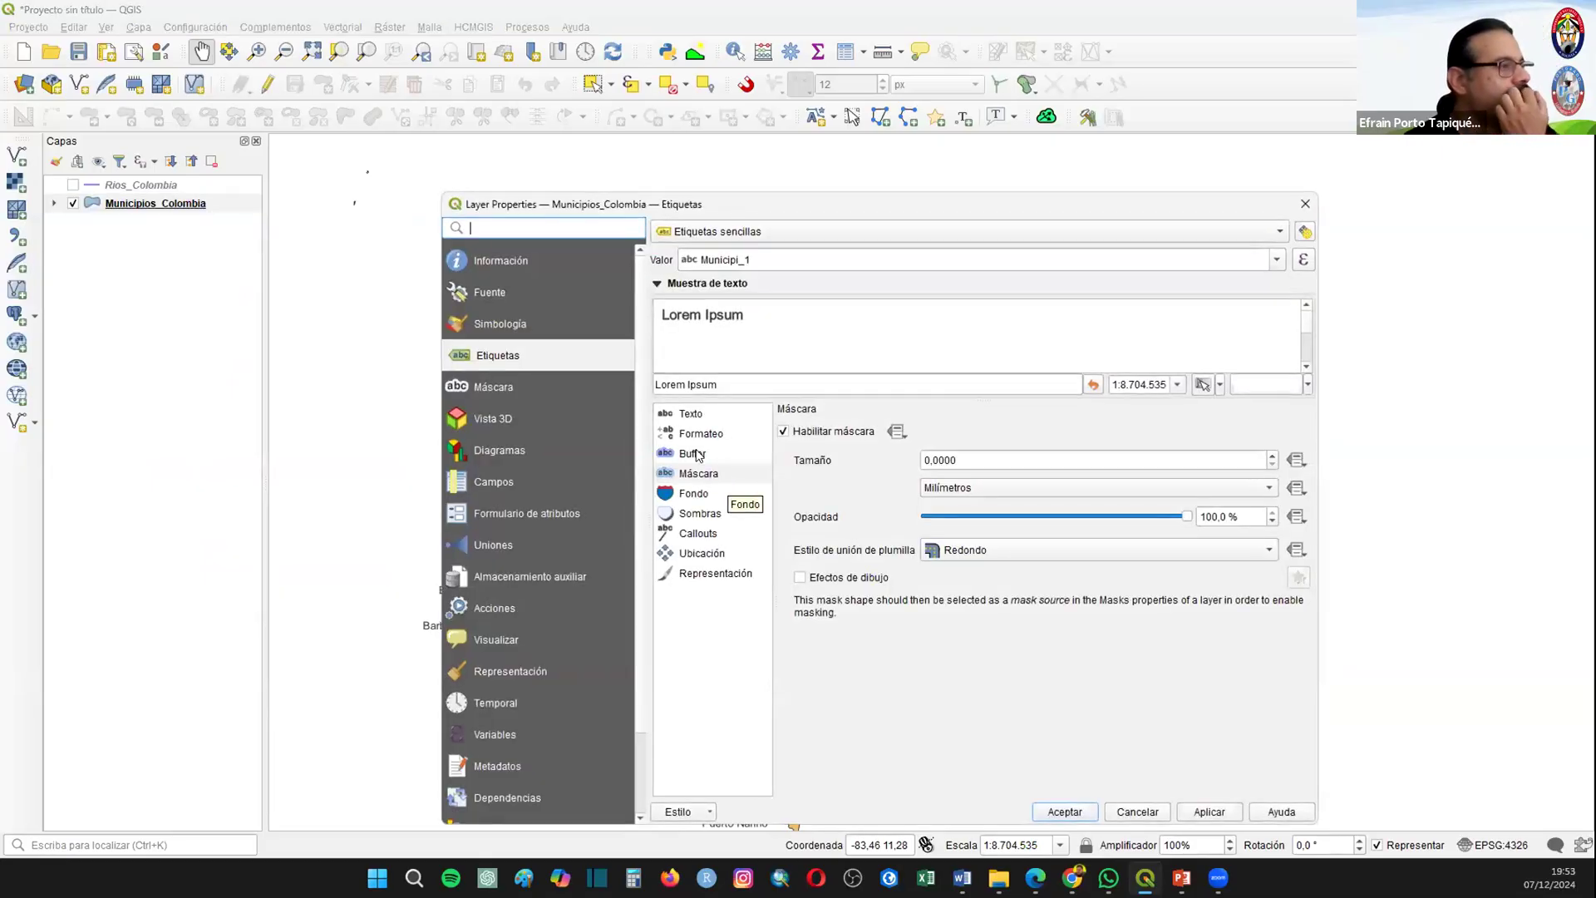
pyautogui.click(694, 454)
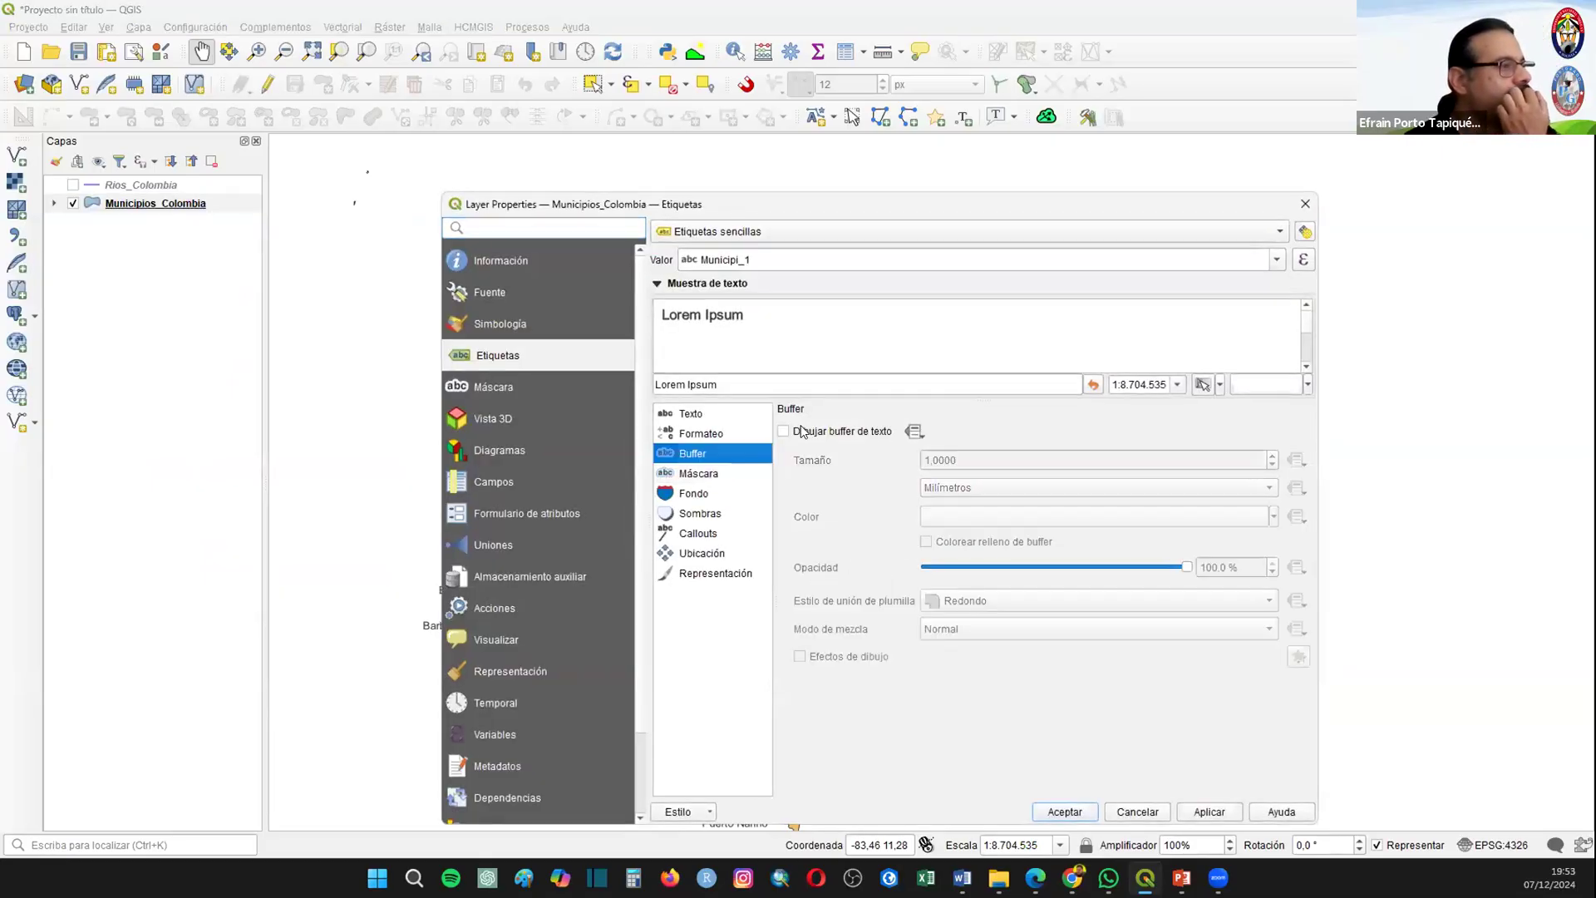
pyautogui.click(798, 432)
pyautogui.click(1064, 812)
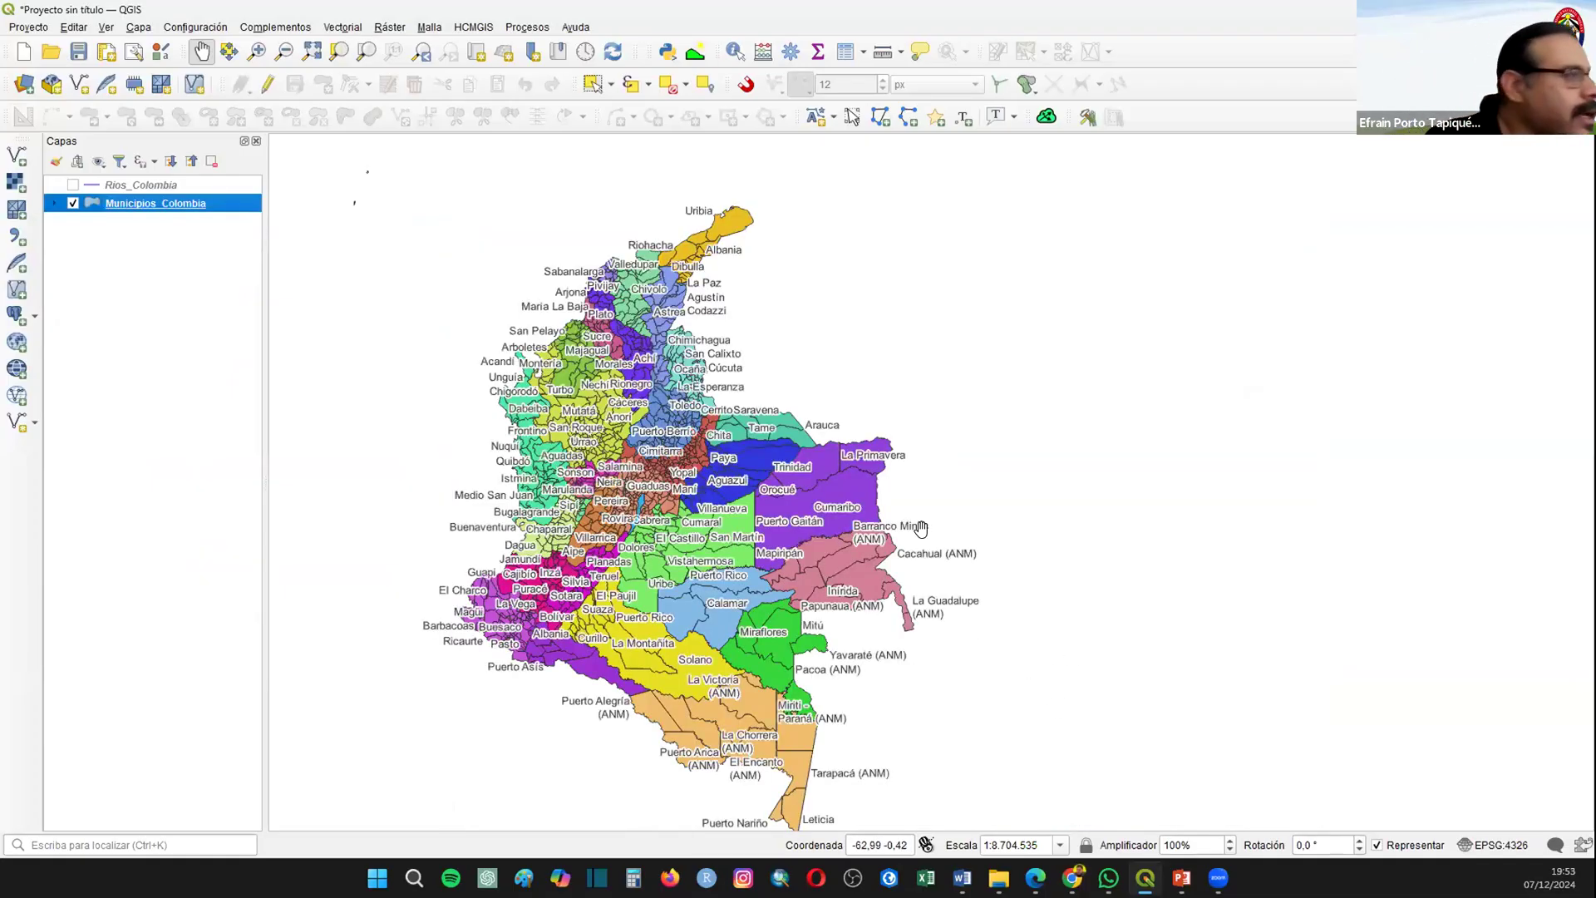
pyautogui.click(256, 52)
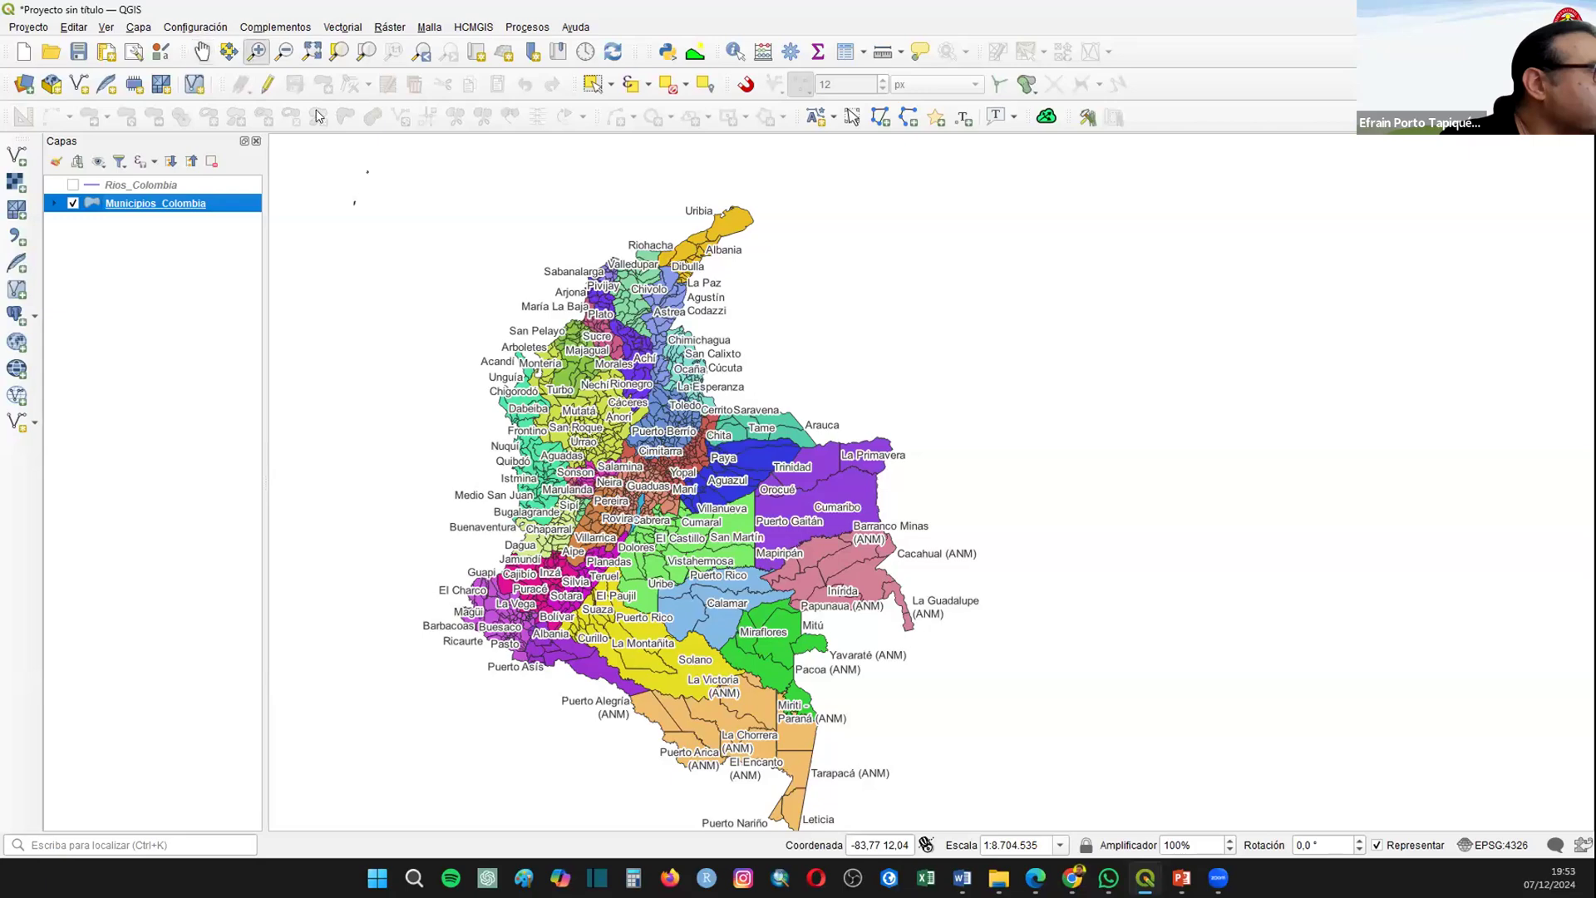
pyautogui.moveTo(621, 431); pyautogui.dragTo(708, 501)
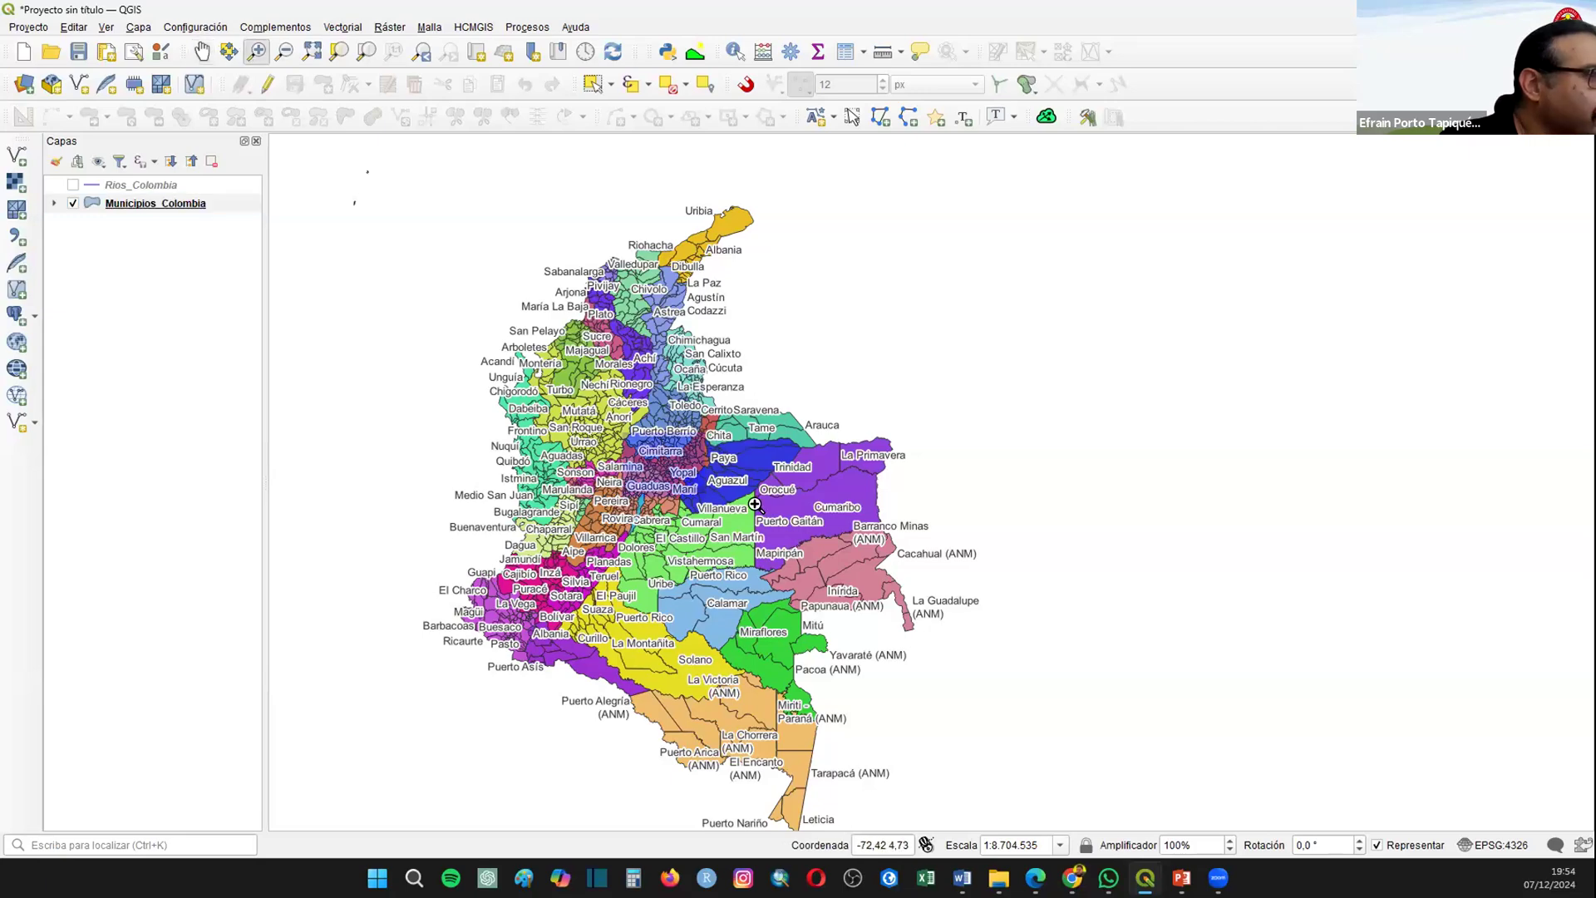
pyautogui.scroll(2, 898, 581)
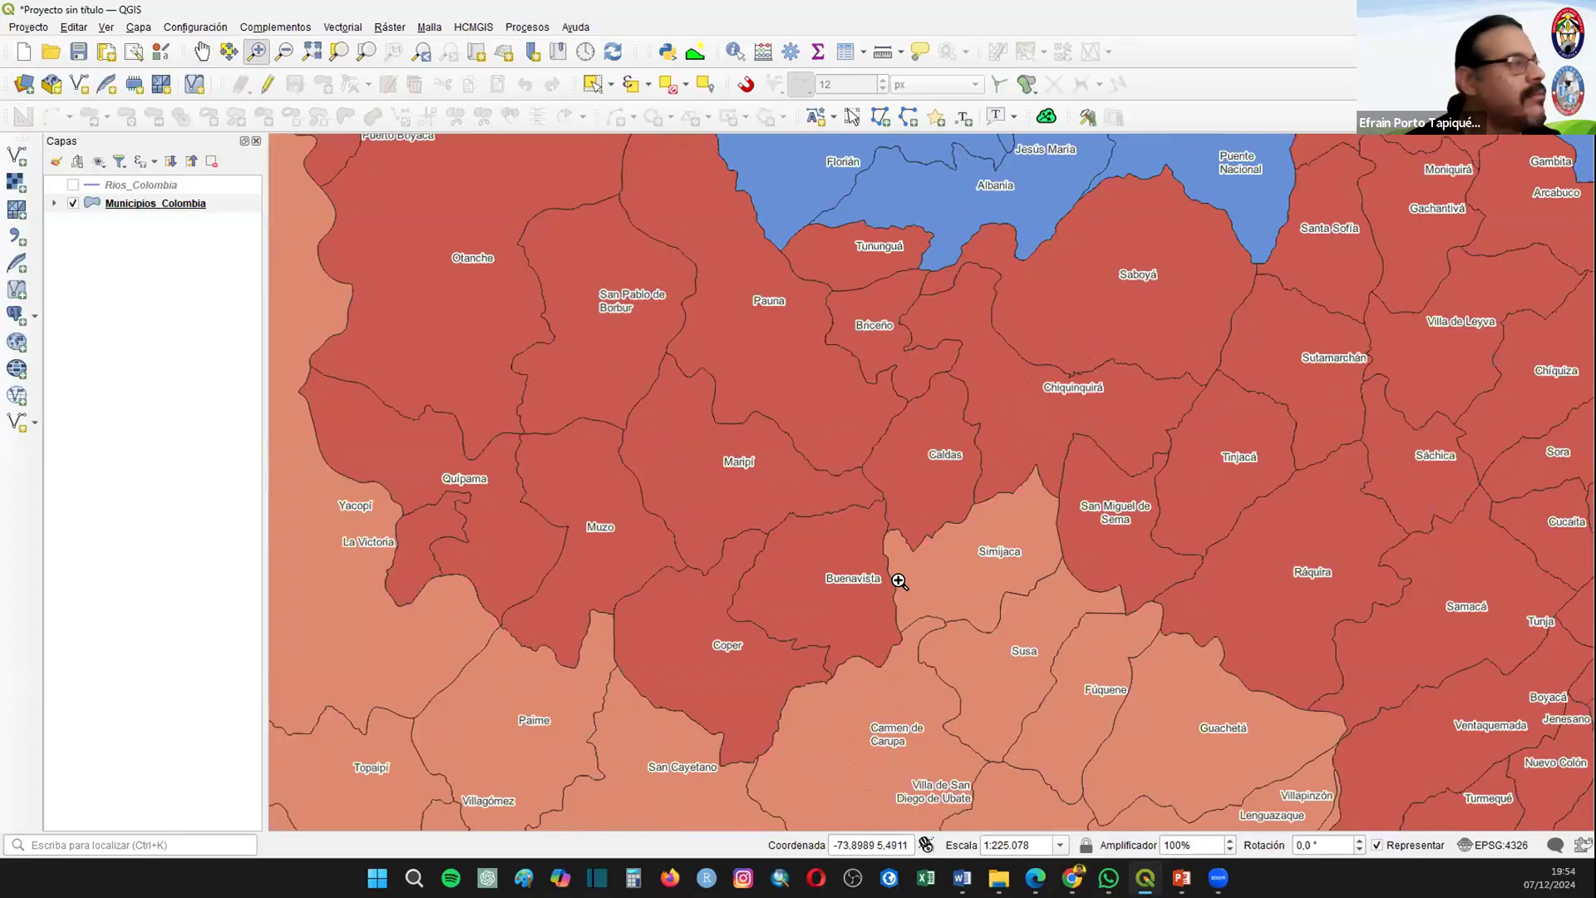
pyautogui.scroll(-2, 898, 581)
pyautogui.scroll(-3, 870, 653)
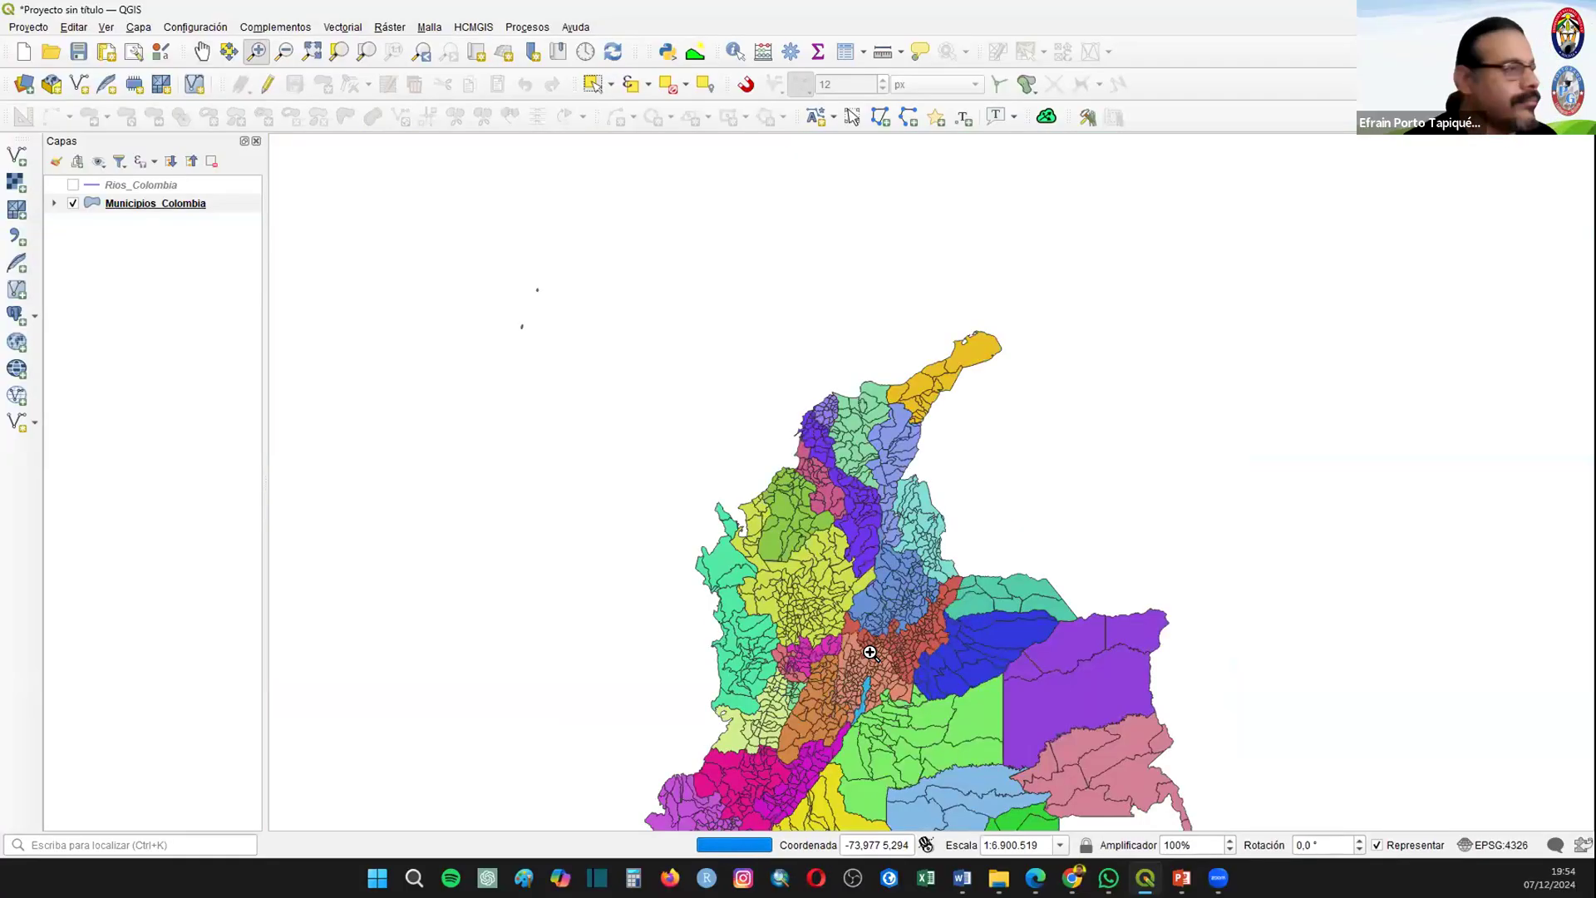
# Step: Make the Rios_Colombia layer visible and turn on single labels for it using the NAM field
pyautogui.click(77, 199)
pyautogui.click(73, 185)
pyautogui.click(97, 187)
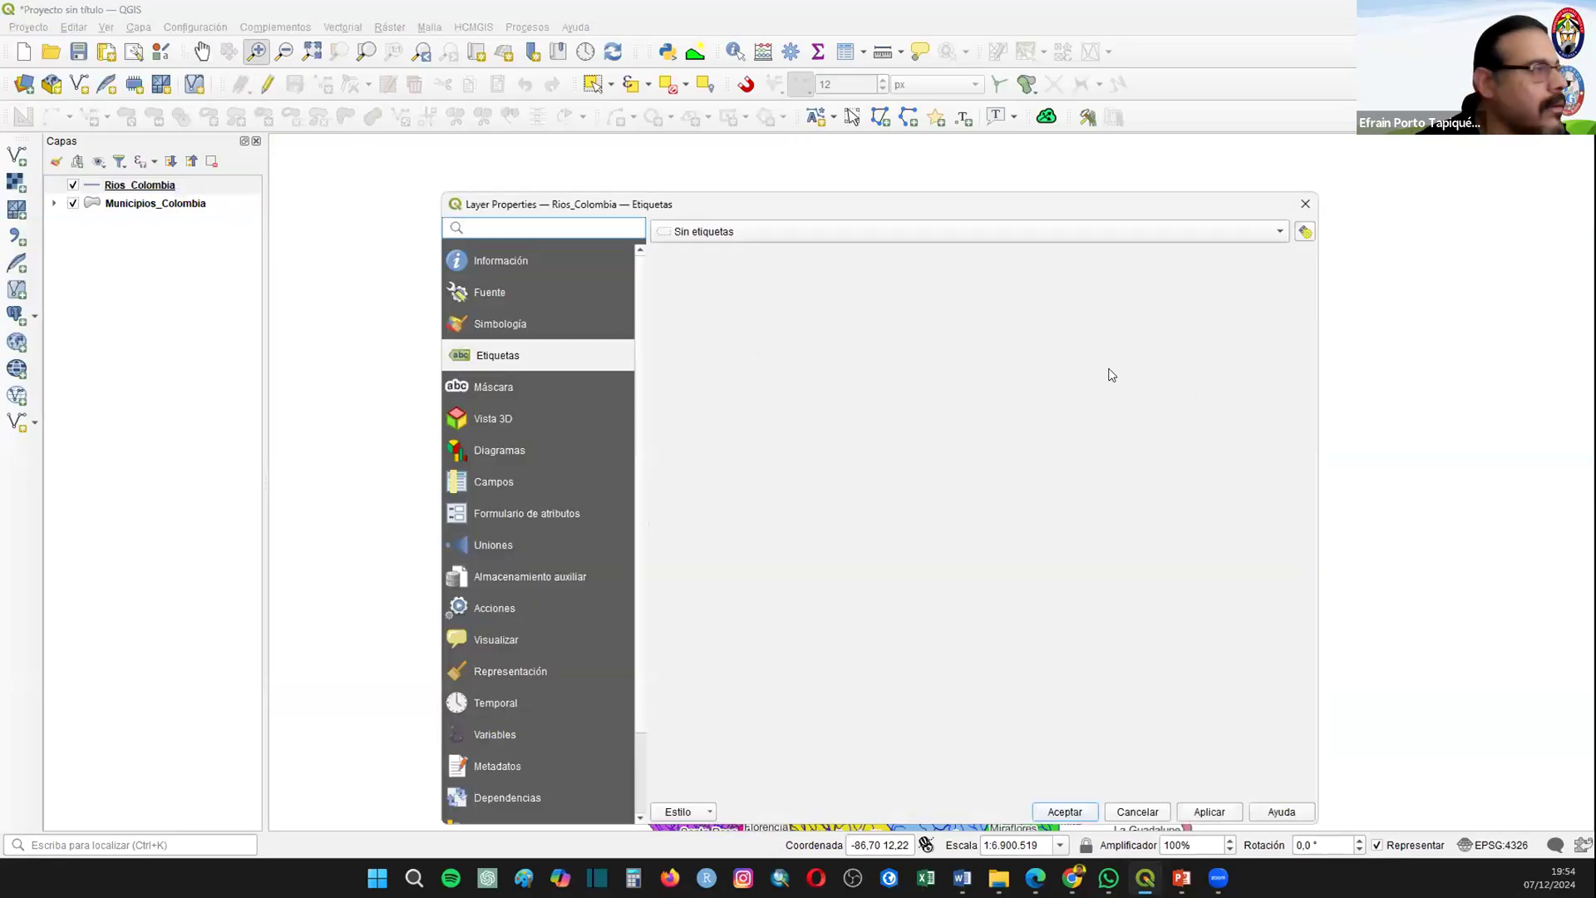
pyautogui.click(486, 321)
pyautogui.click(1220, 811)
pyautogui.click(487, 359)
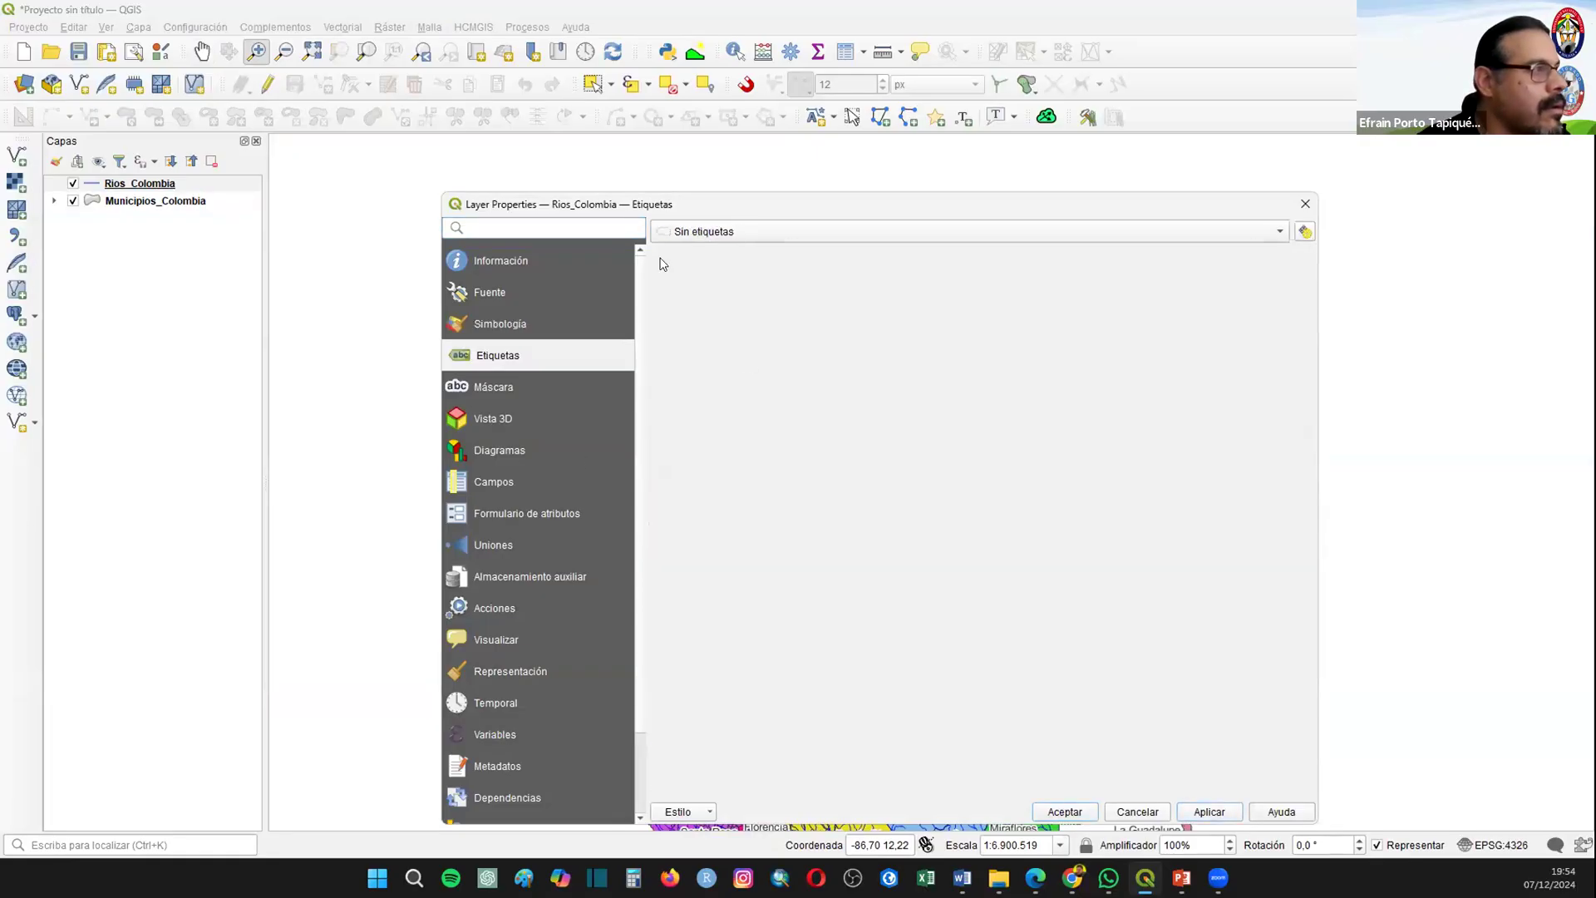
pyautogui.click(711, 233)
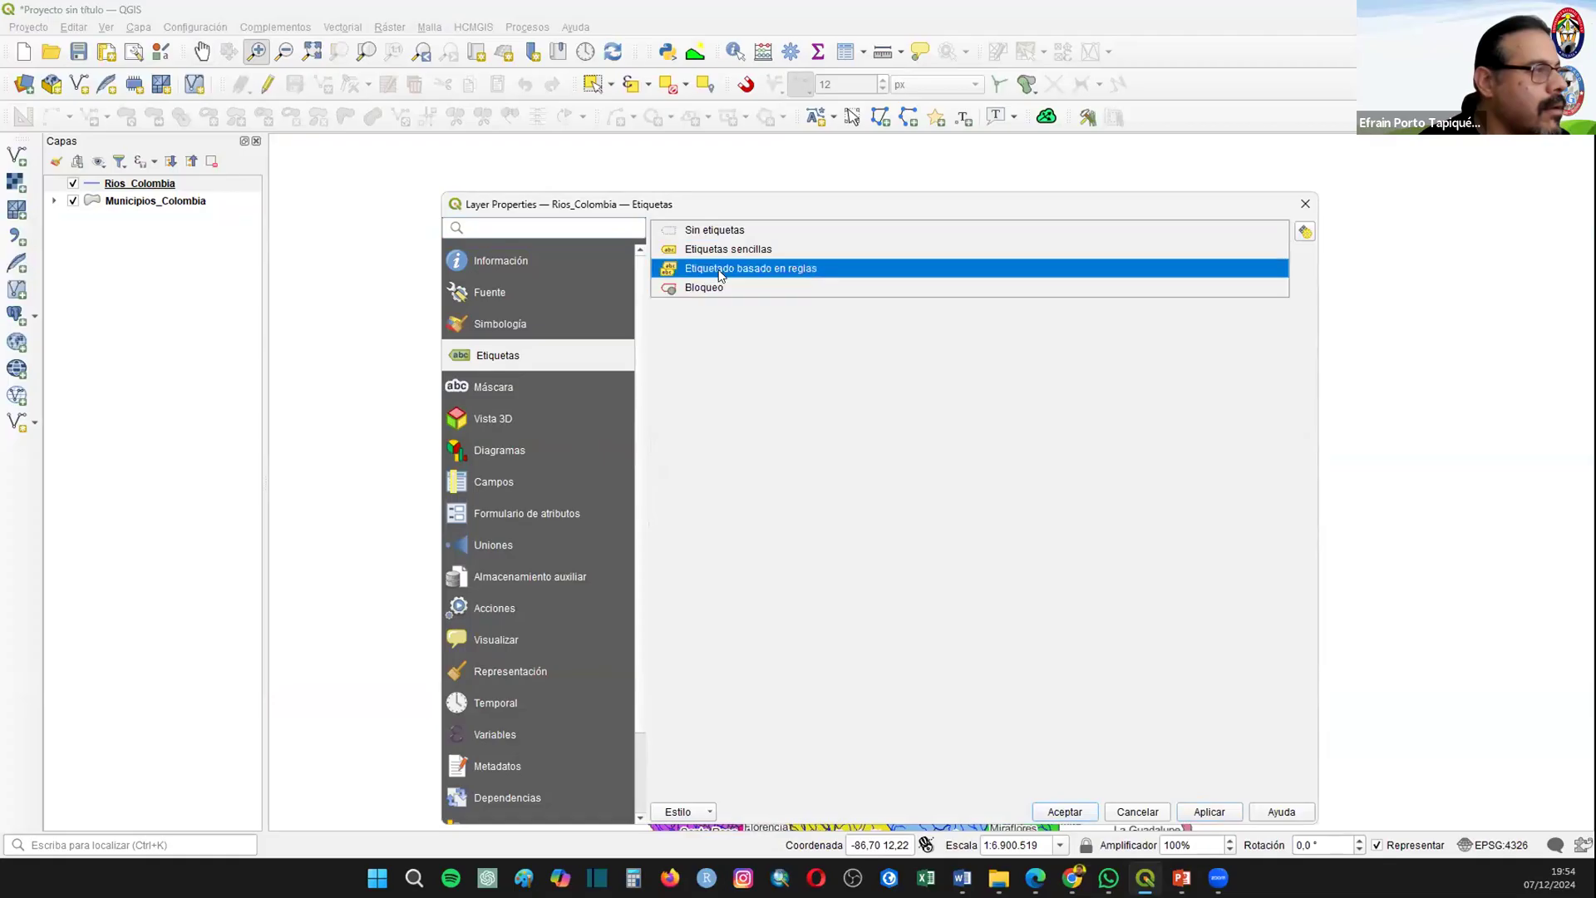
pyautogui.click(715, 268)
pyautogui.click(722, 230)
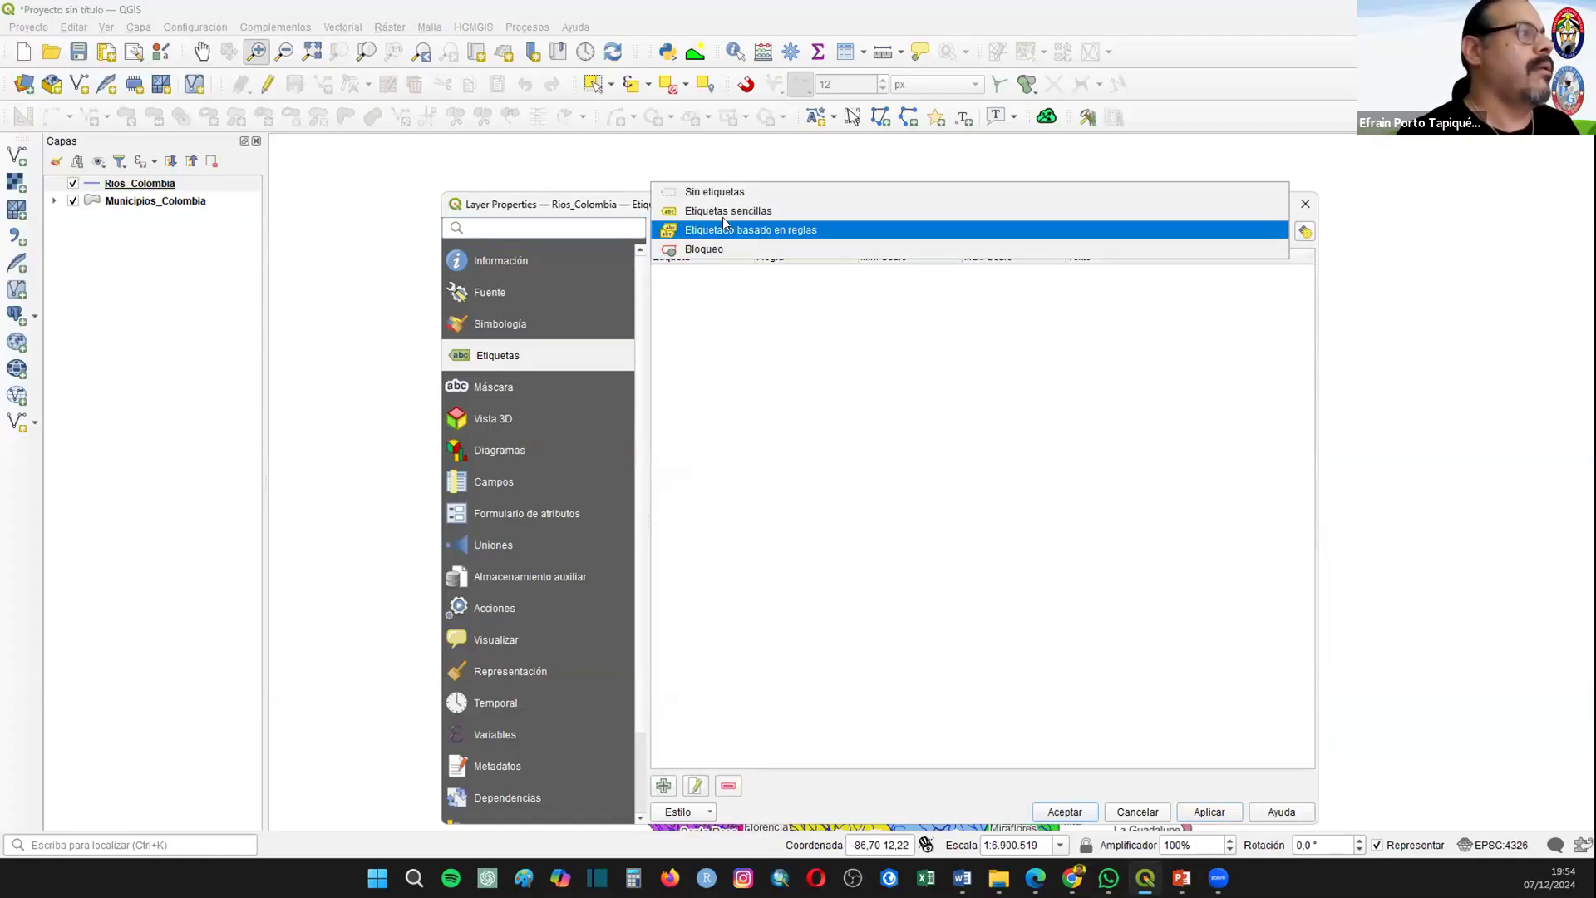
pyautogui.click(728, 214)
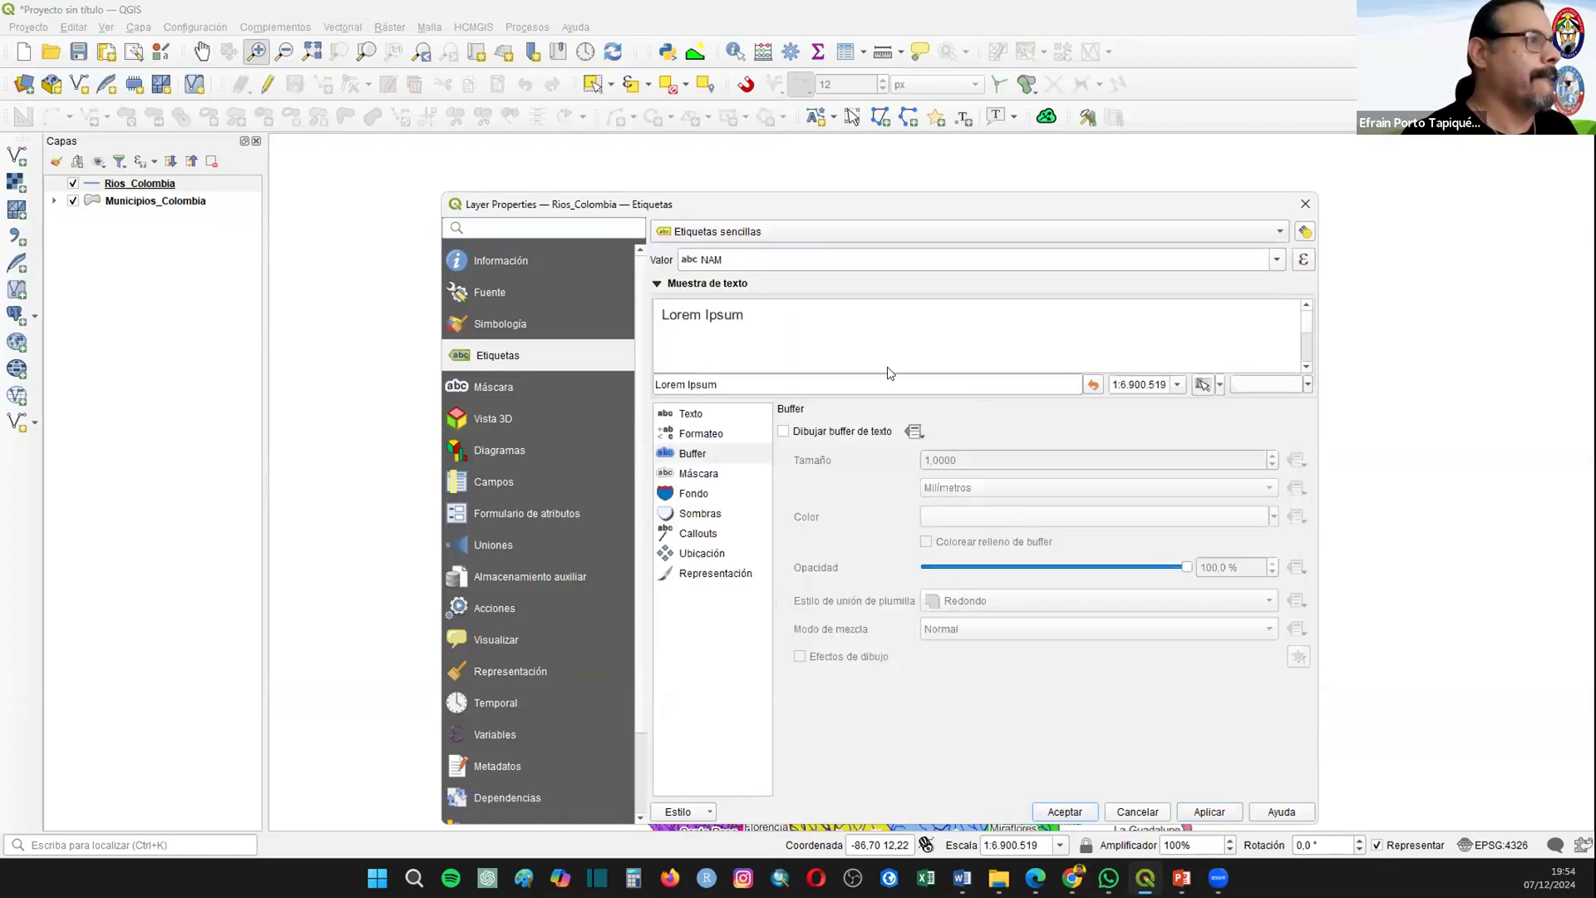
# Step: Draw a text buffer around the river labels, set their font to Times New Roman with the Cursiva style, and apply it
pyautogui.click(839, 438)
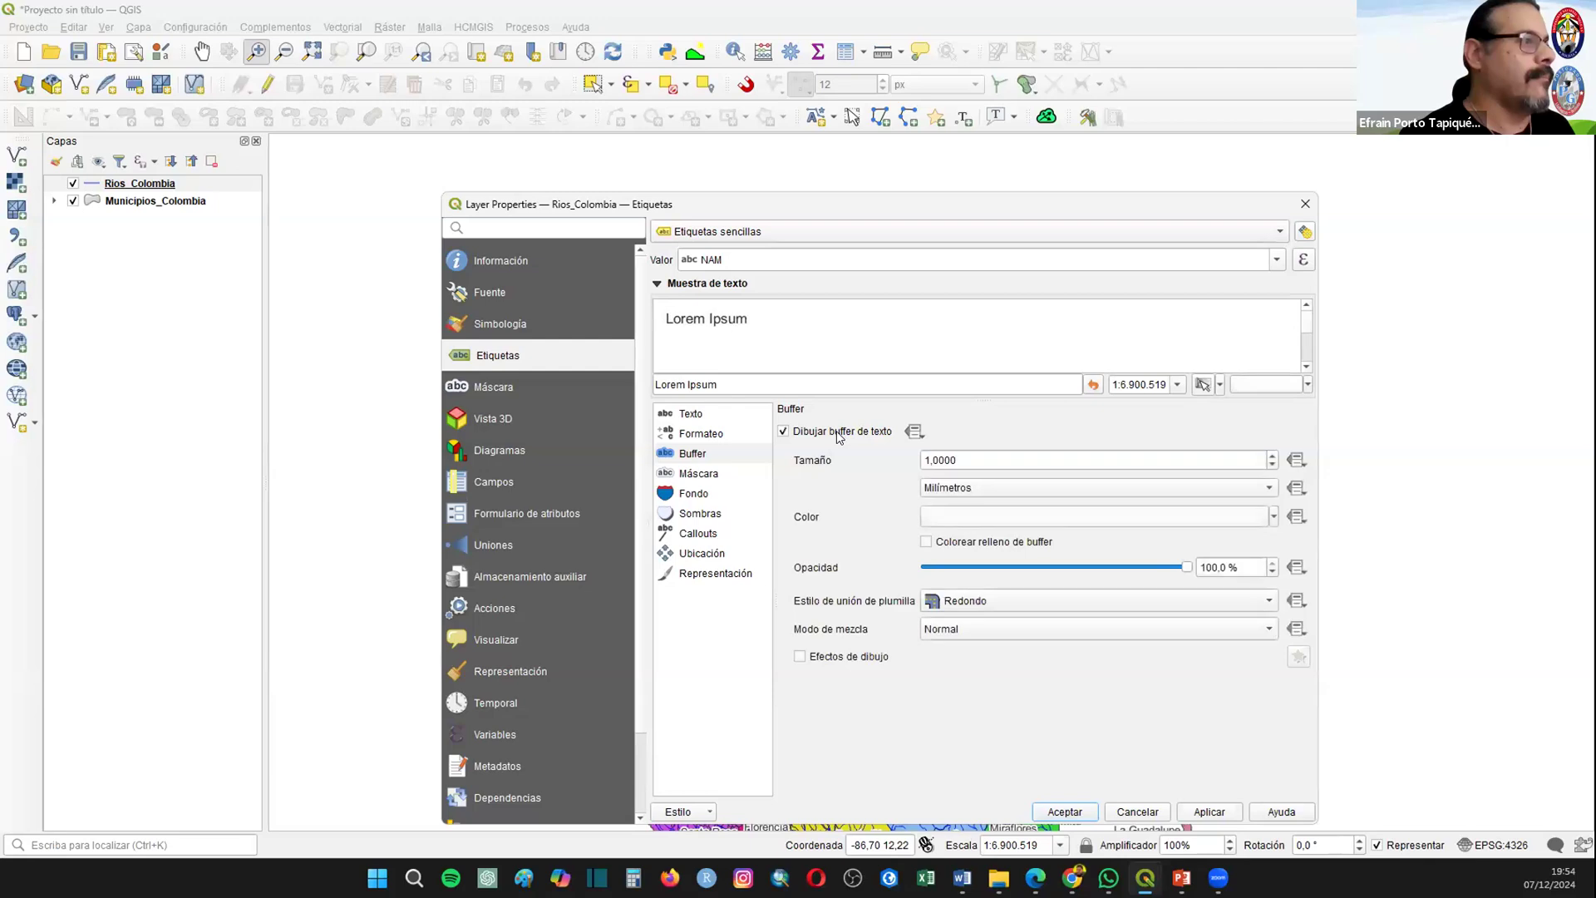
pyautogui.click(685, 412)
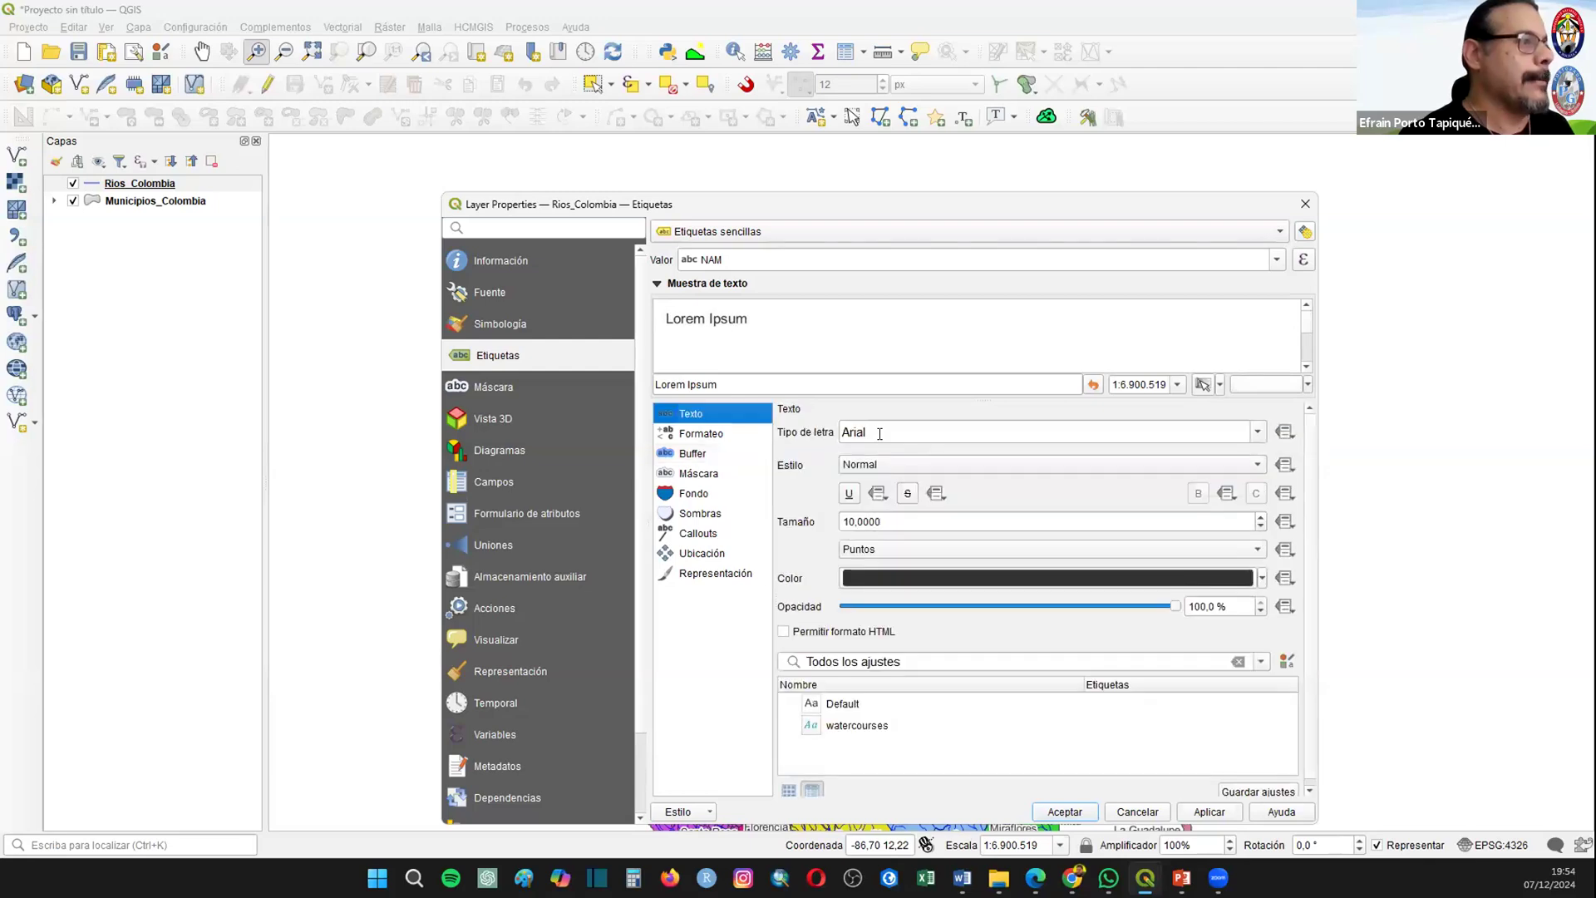
pyautogui.press('Tab')
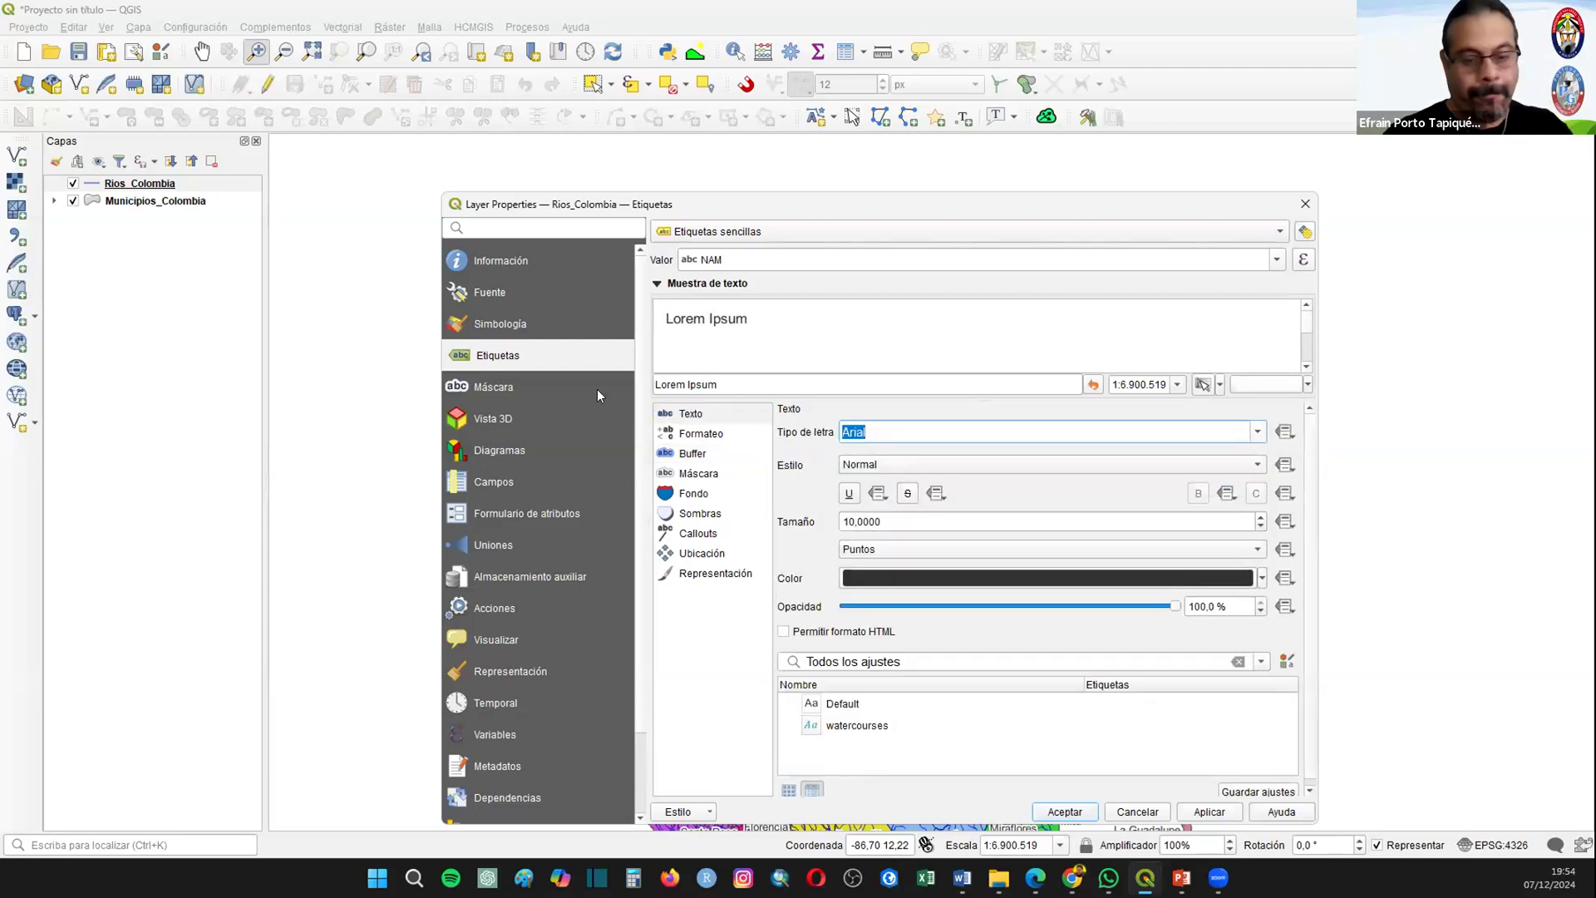
pyautogui.click(939, 464)
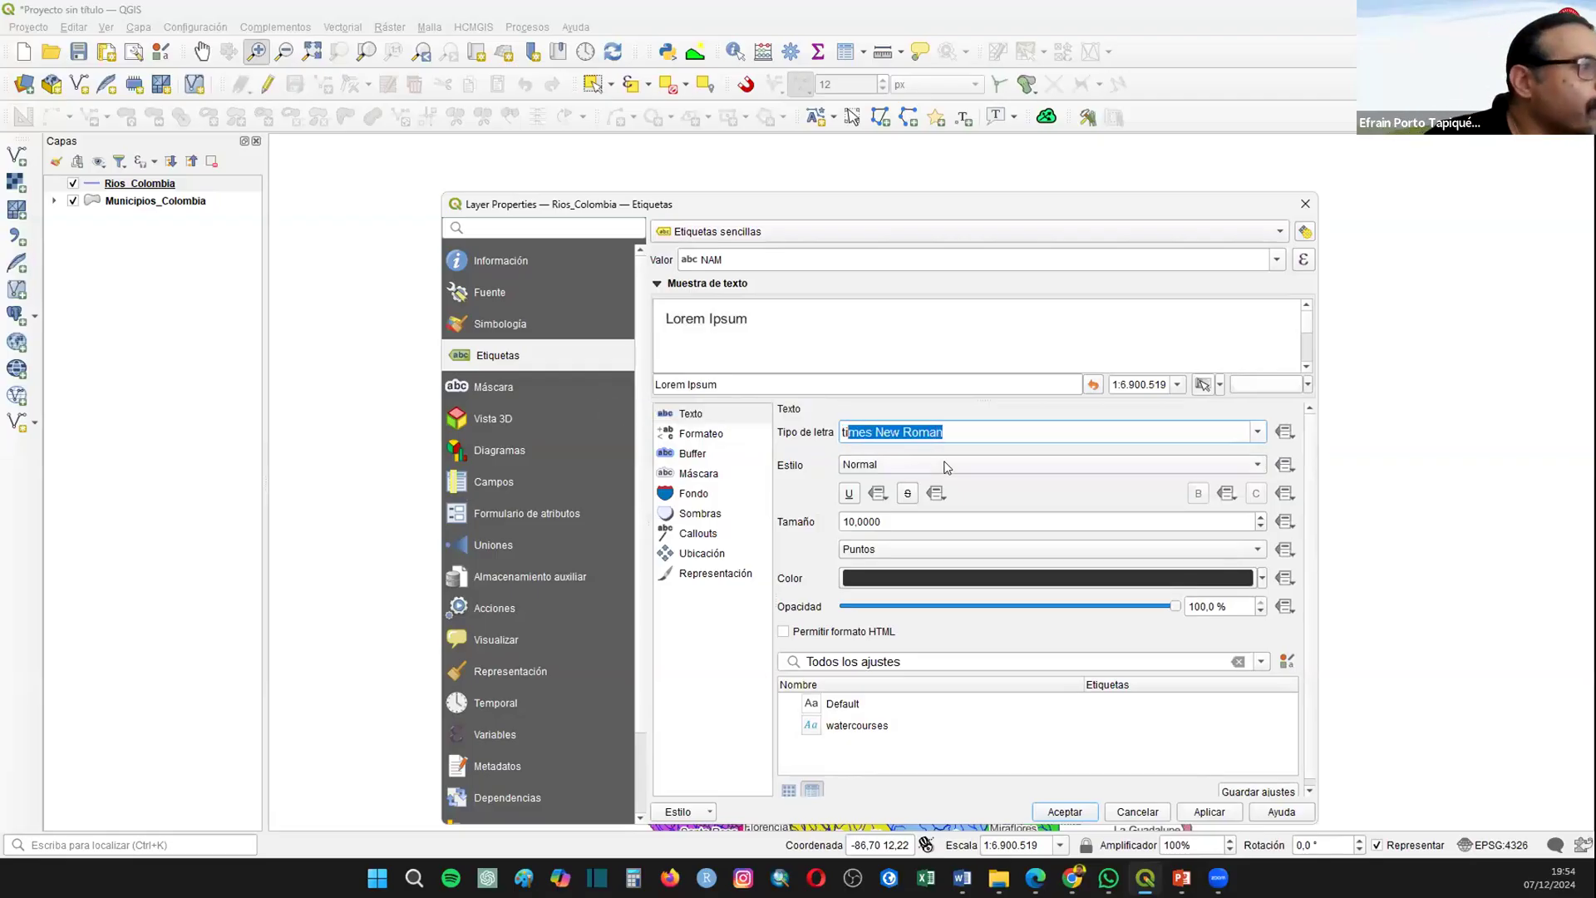
pyautogui.click(944, 465)
pyautogui.click(906, 522)
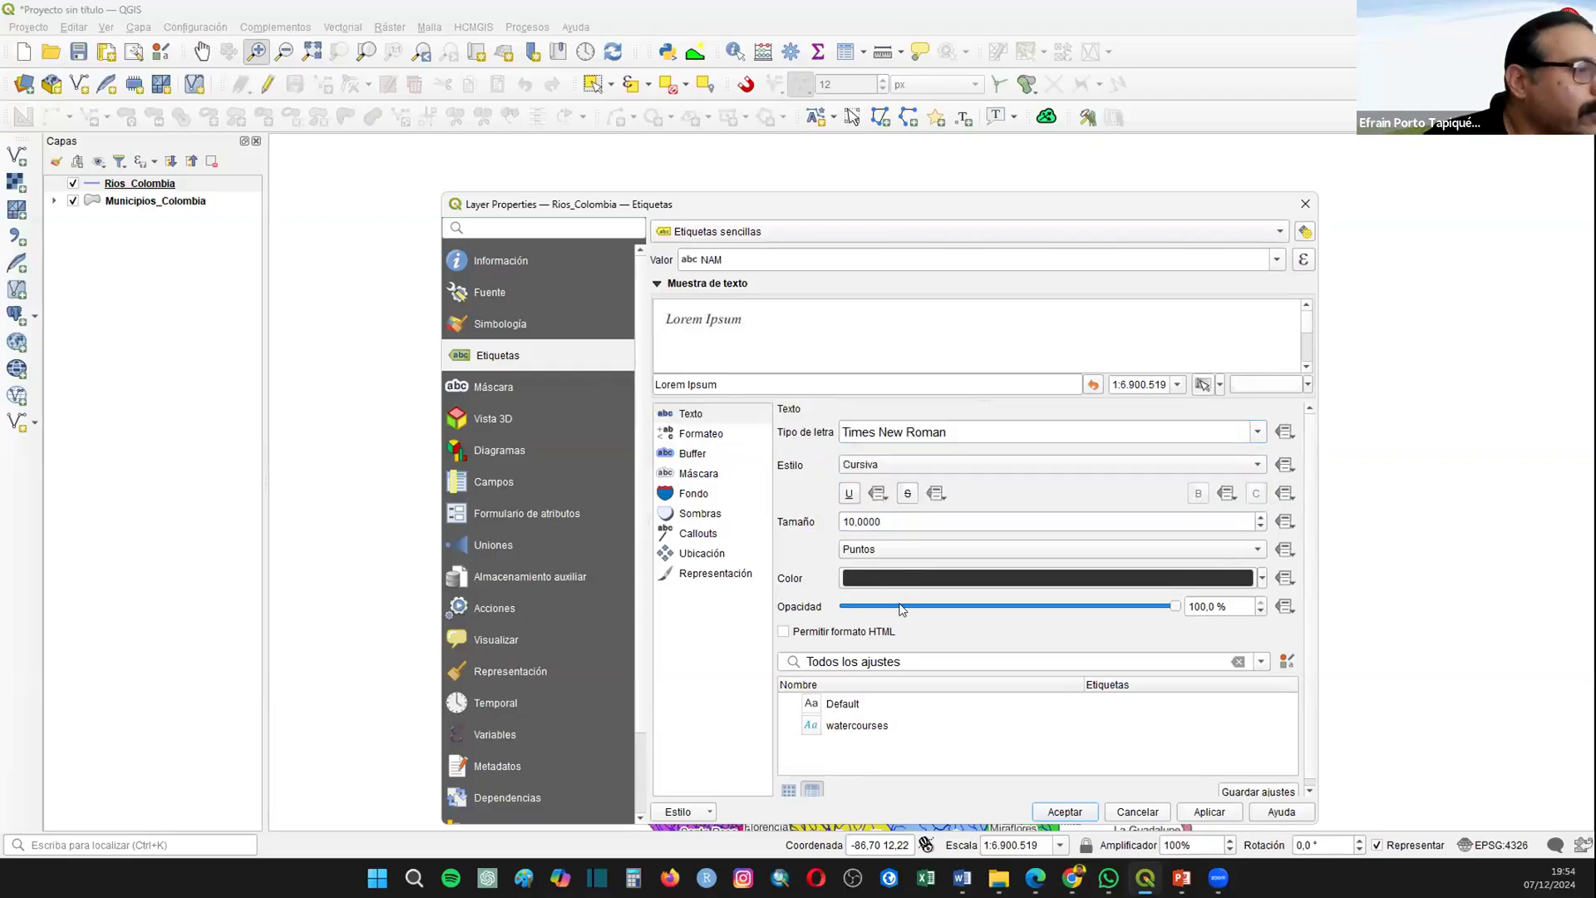
pyautogui.click(1210, 811)
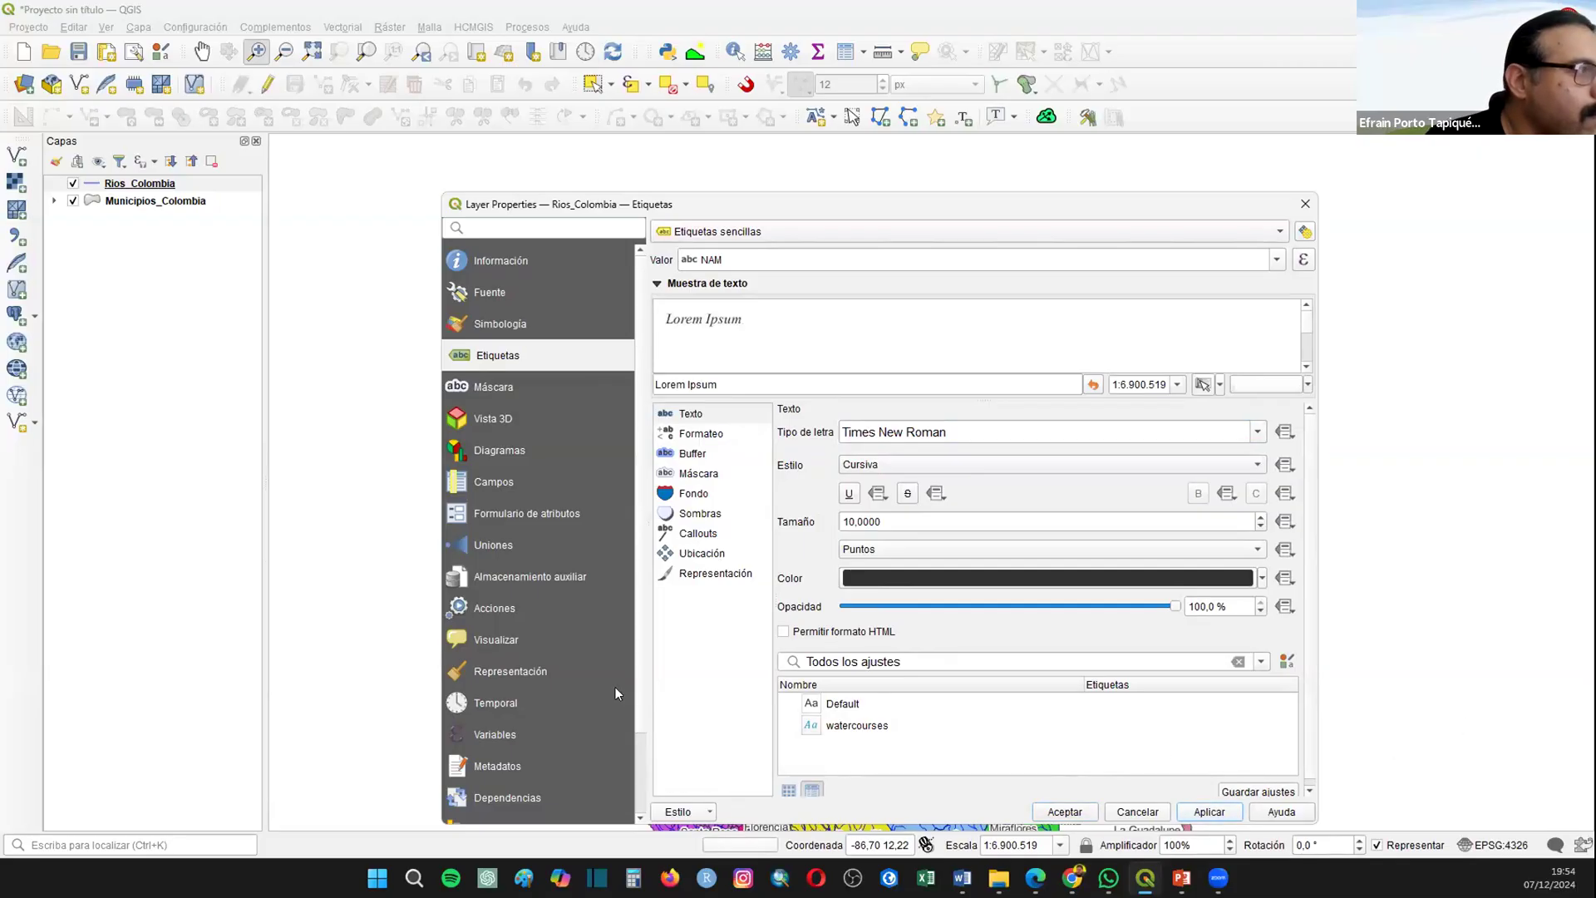
# Step: Set the river labels' text color to blue with the text buffer kept on, and inspect the labelled rivers on the map
pyautogui.click(1262, 578)
pyautogui.click(848, 448)
pyautogui.click(689, 453)
pyautogui.click(783, 432)
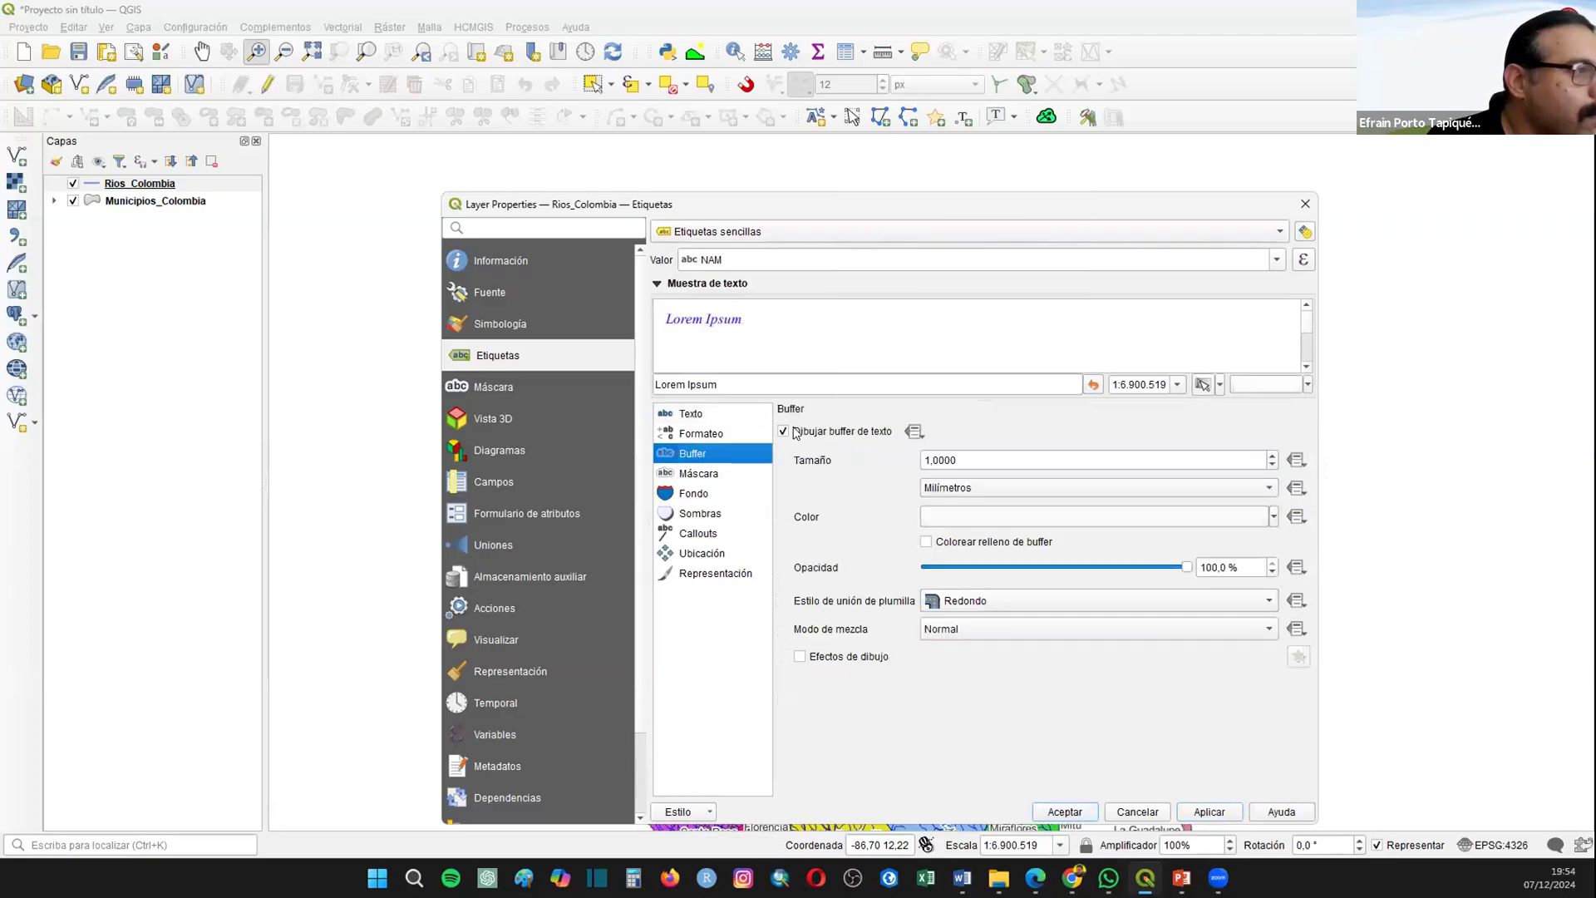
pyautogui.click(1045, 806)
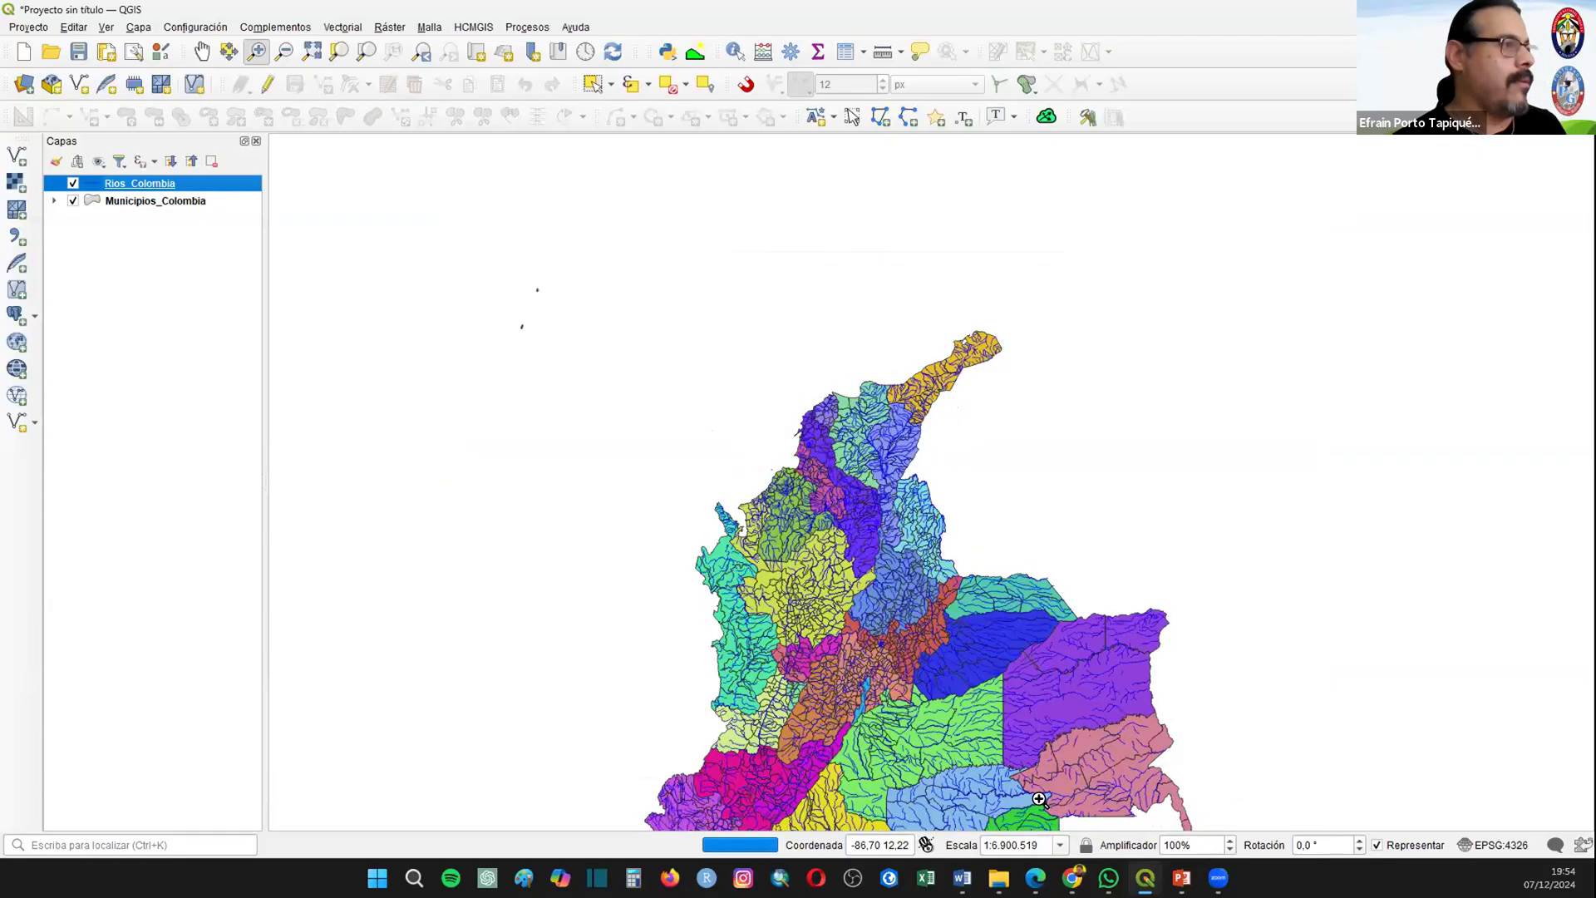
pyautogui.scroll(-3, 841, 495)
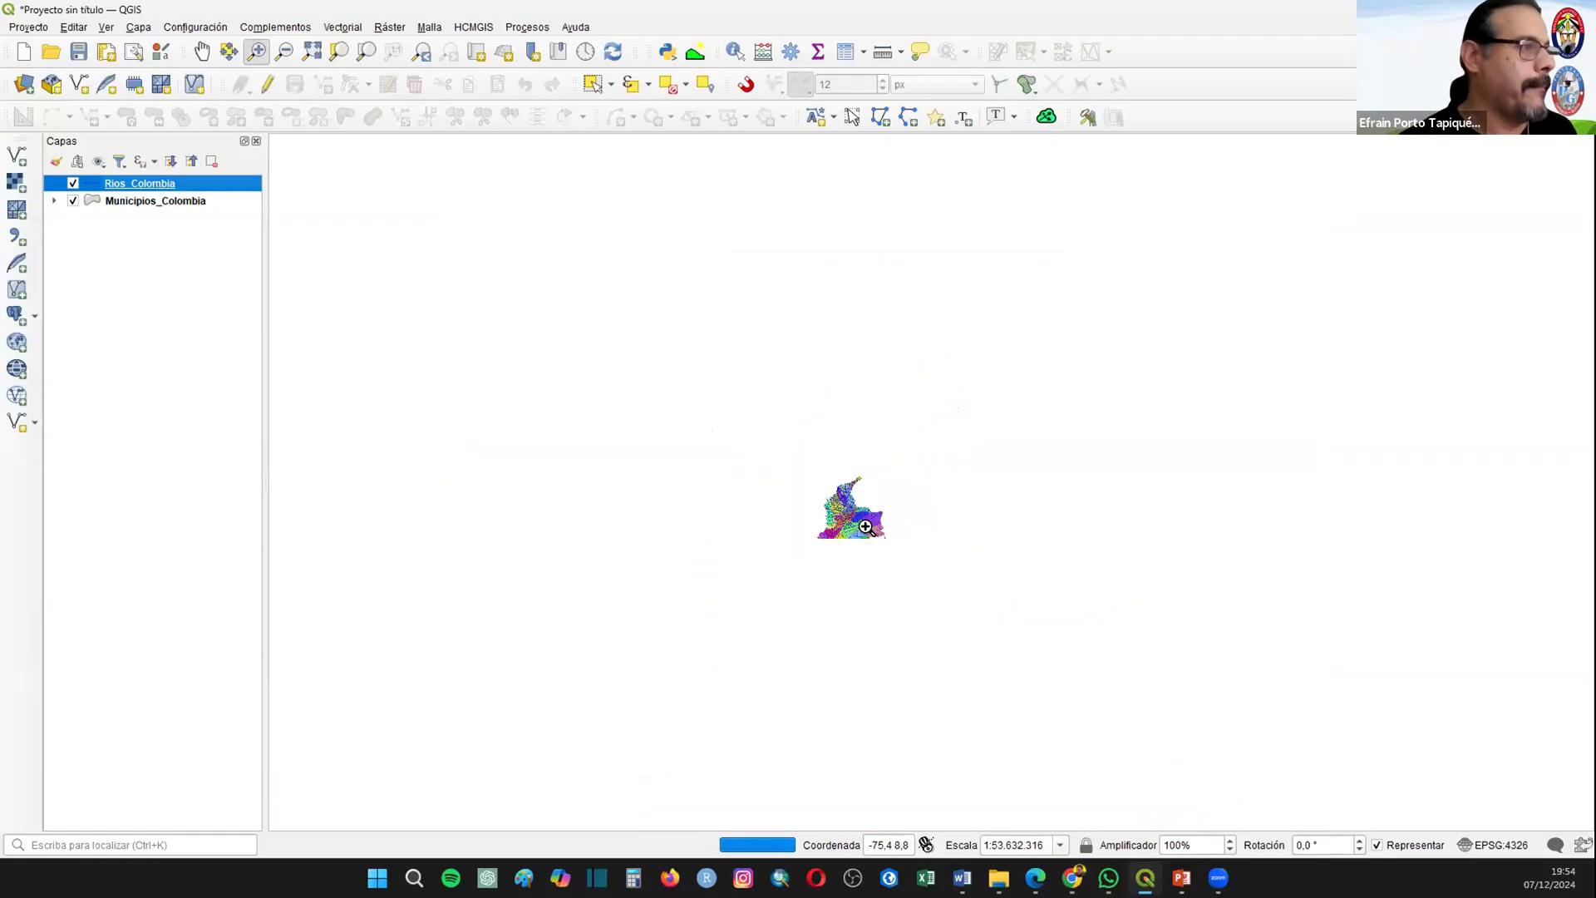
pyautogui.scroll(6, 865, 526)
pyautogui.moveTo(539, 276); pyautogui.dragTo(905, 731)
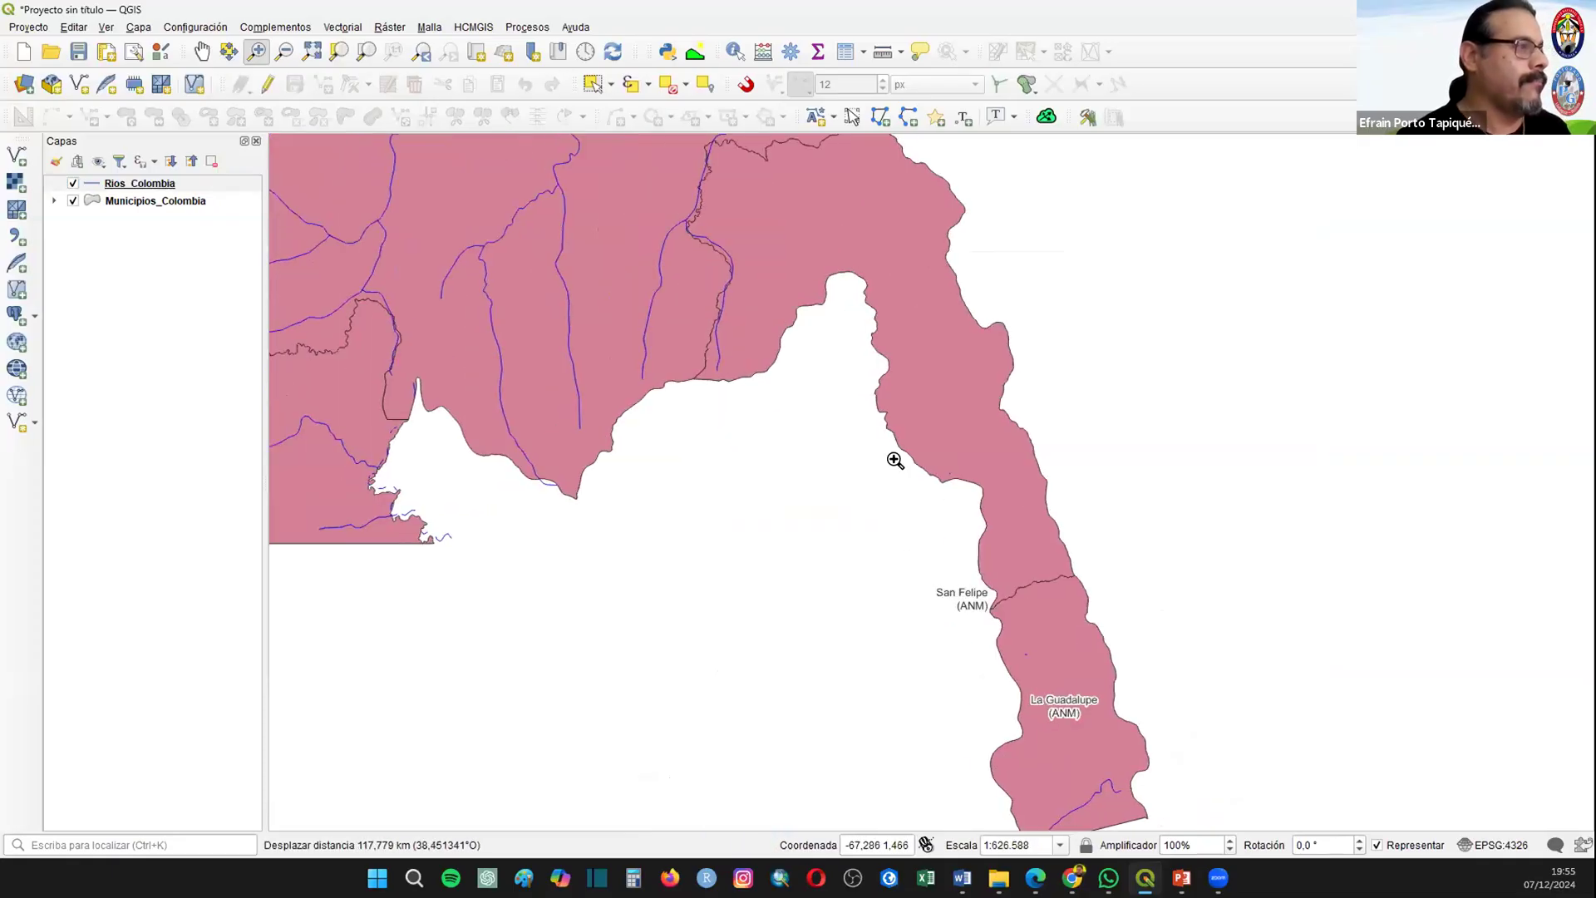
pyautogui.scroll(-2, 895, 460)
pyautogui.scroll(2, 731, 328)
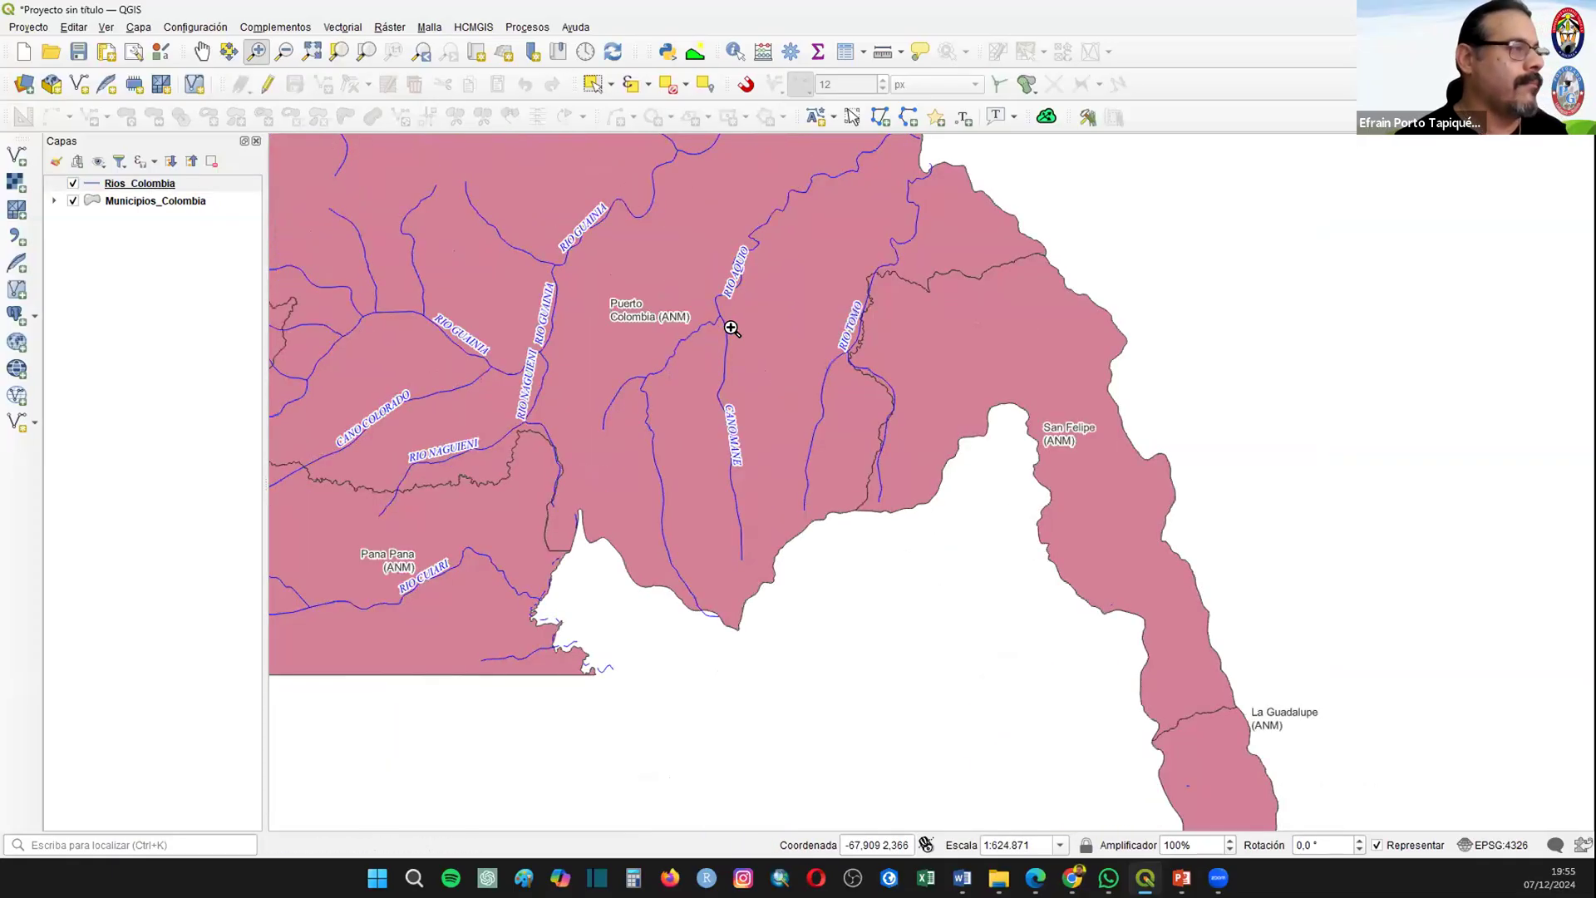
# Step: Set the Rios_Colombia label placement to curved along the rivers, apply it, and inspect the labelled map around central Colombia
pyautogui.rightClick(106, 182)
pyautogui.click(158, 580)
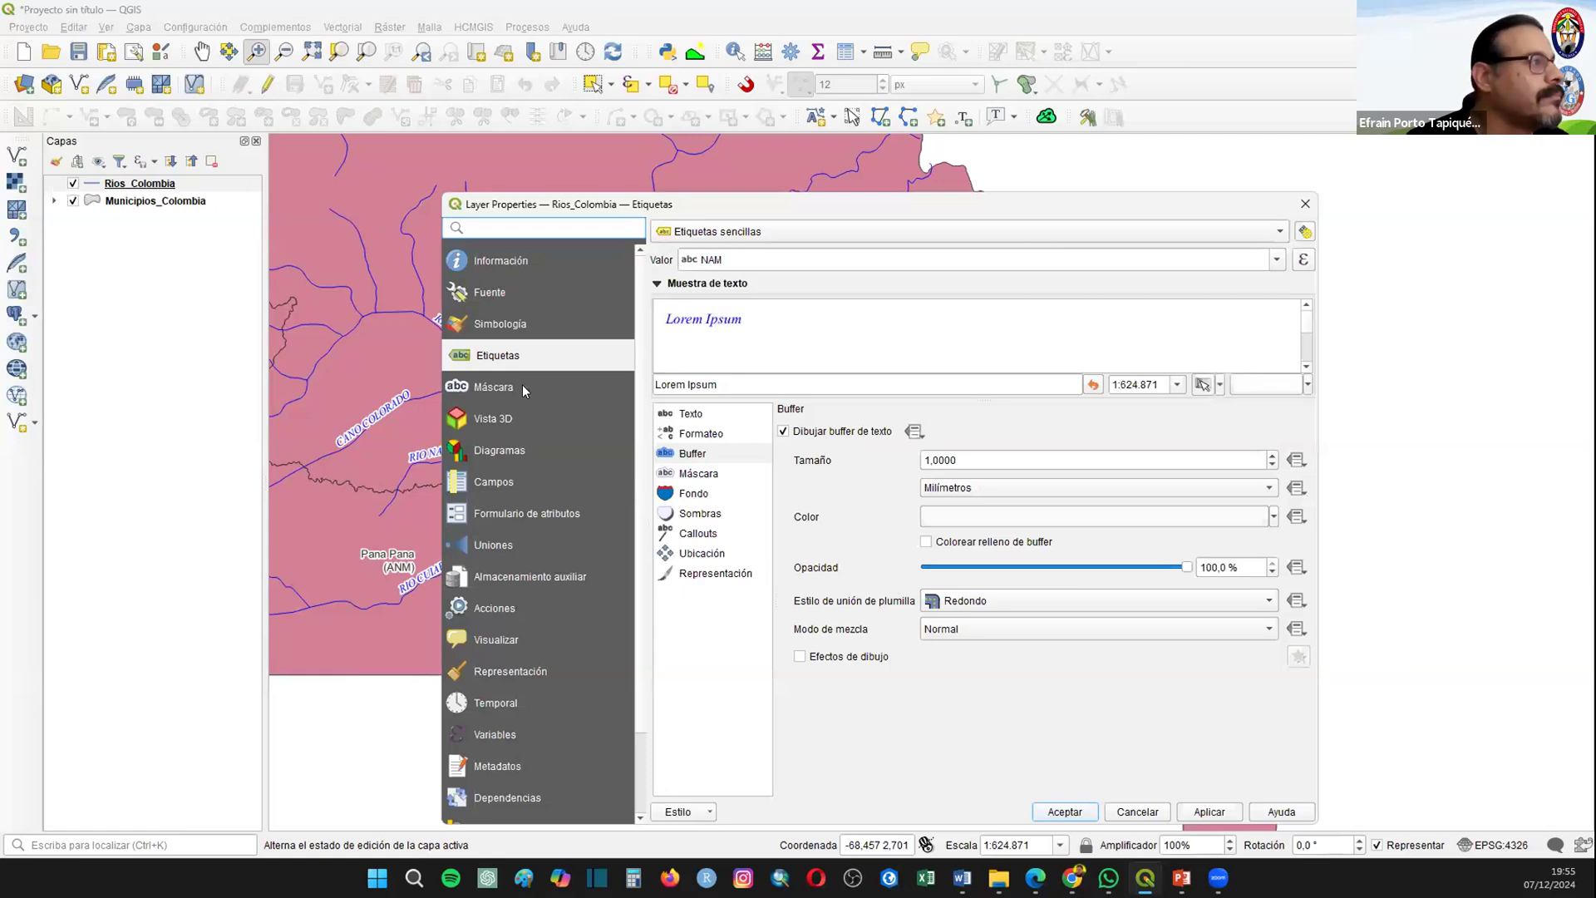
pyautogui.click(701, 552)
pyautogui.click(1022, 485)
pyautogui.click(1023, 506)
pyautogui.click(1080, 811)
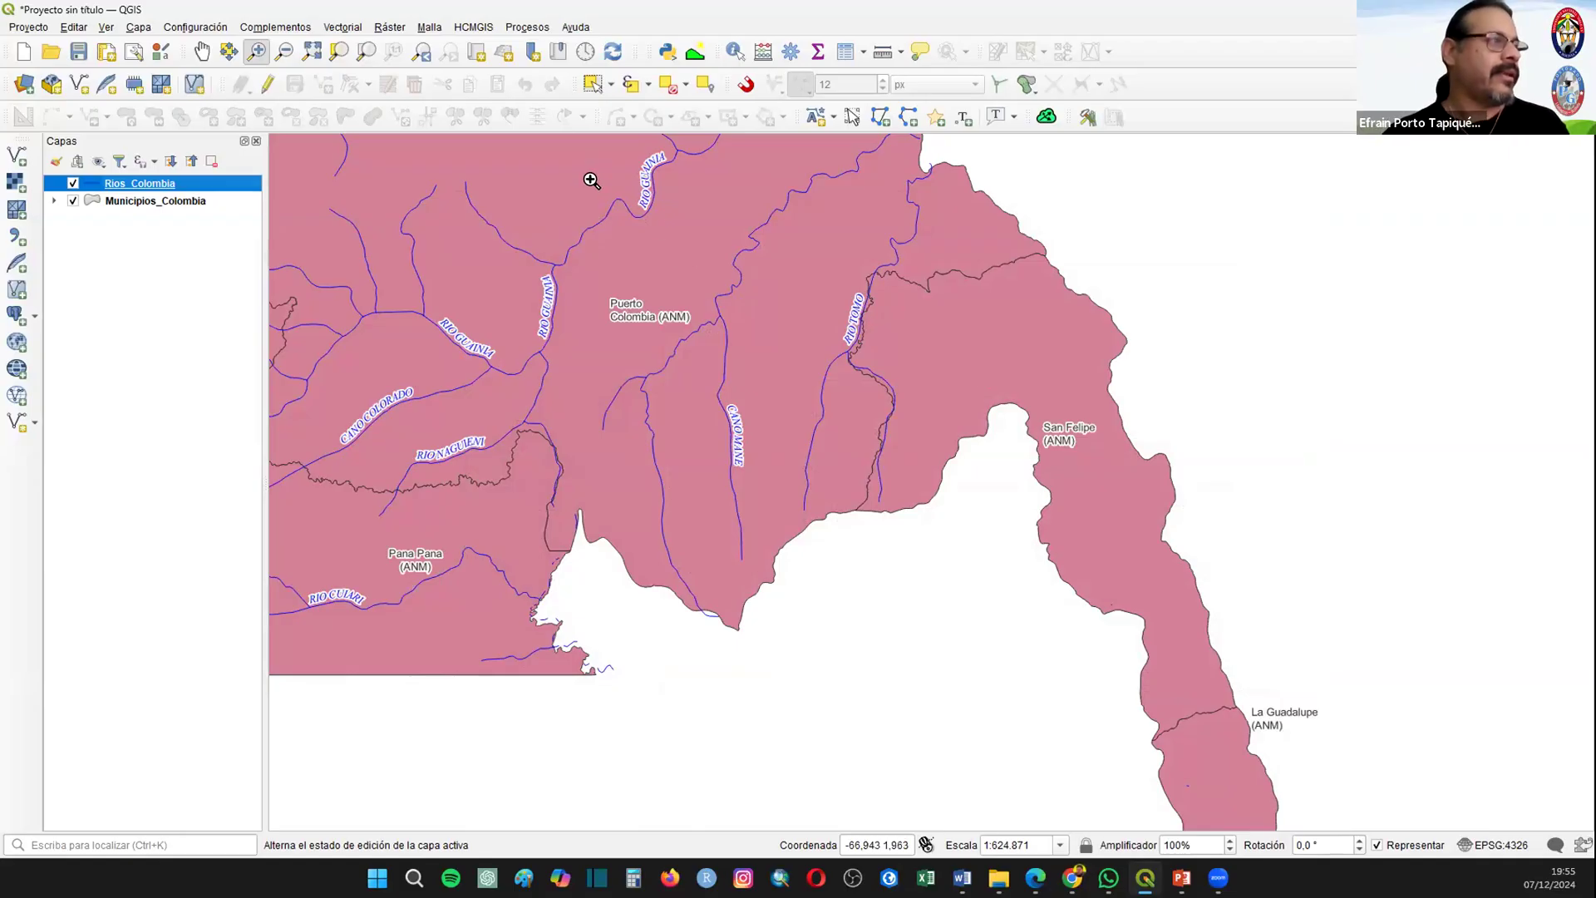
pyautogui.click(314, 53)
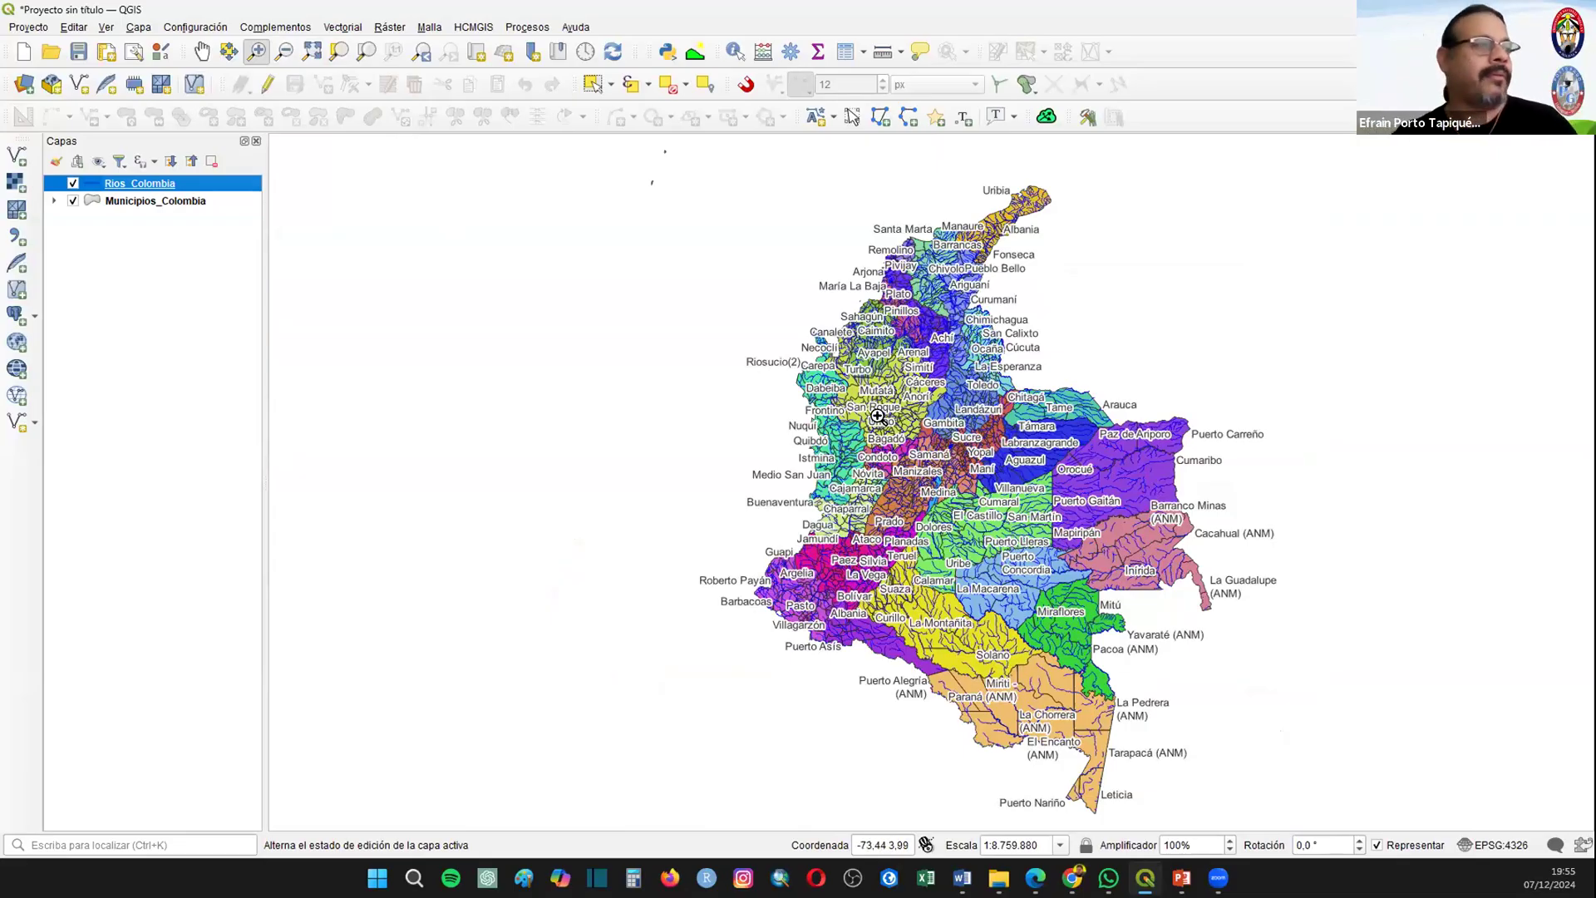
pyautogui.scroll(3, 1030, 526)
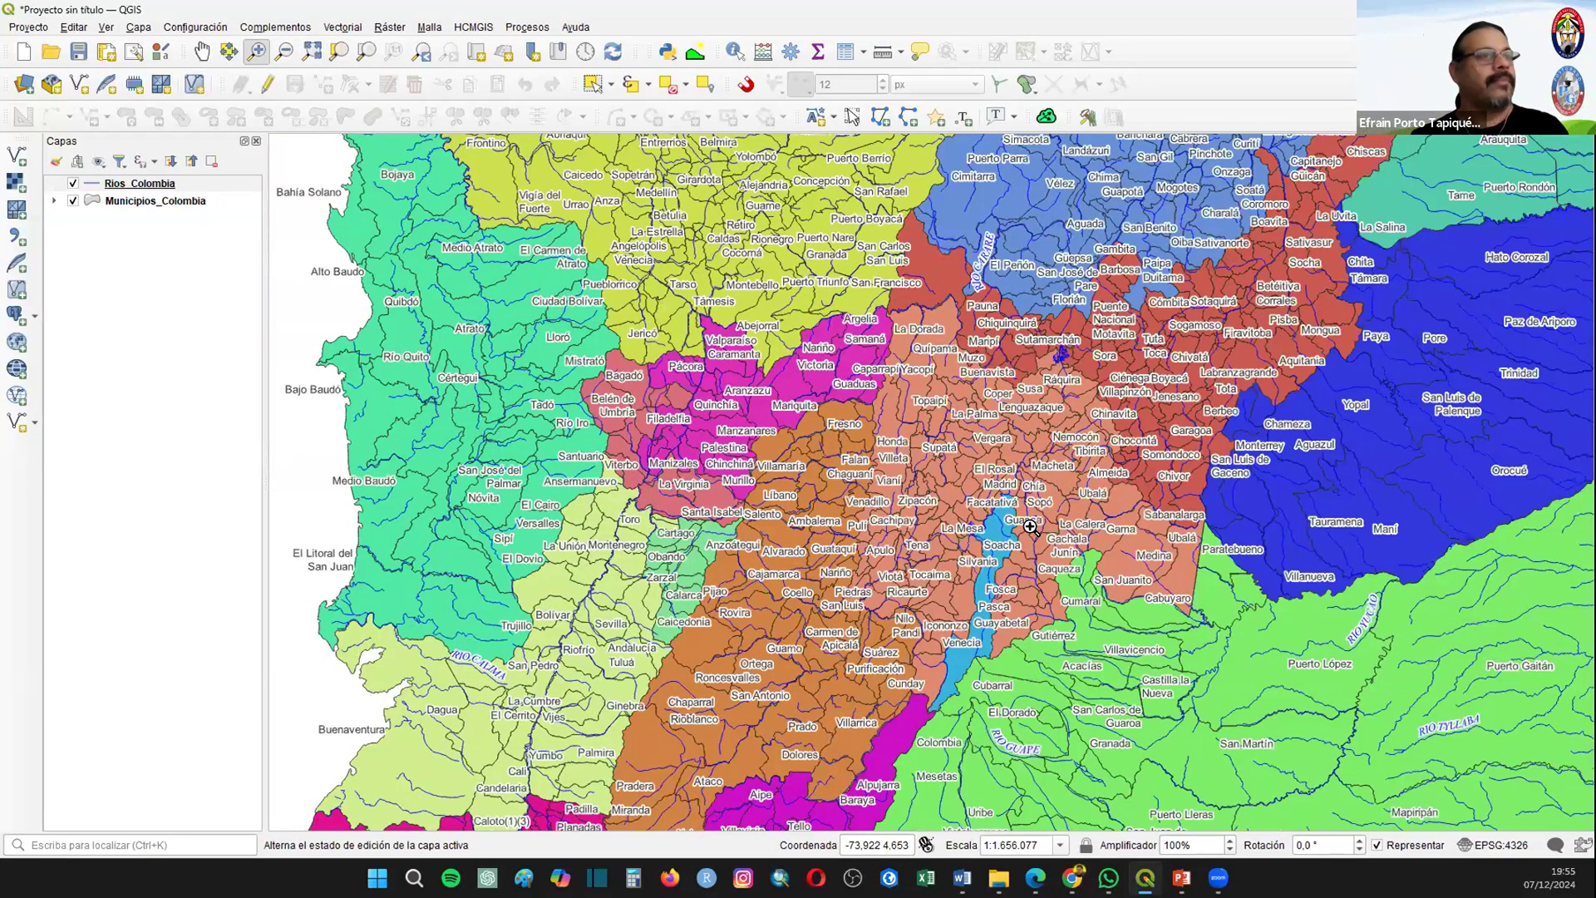
pyautogui.click(202, 51)
pyautogui.moveTo(589, 252); pyautogui.dragTo(523, 233)
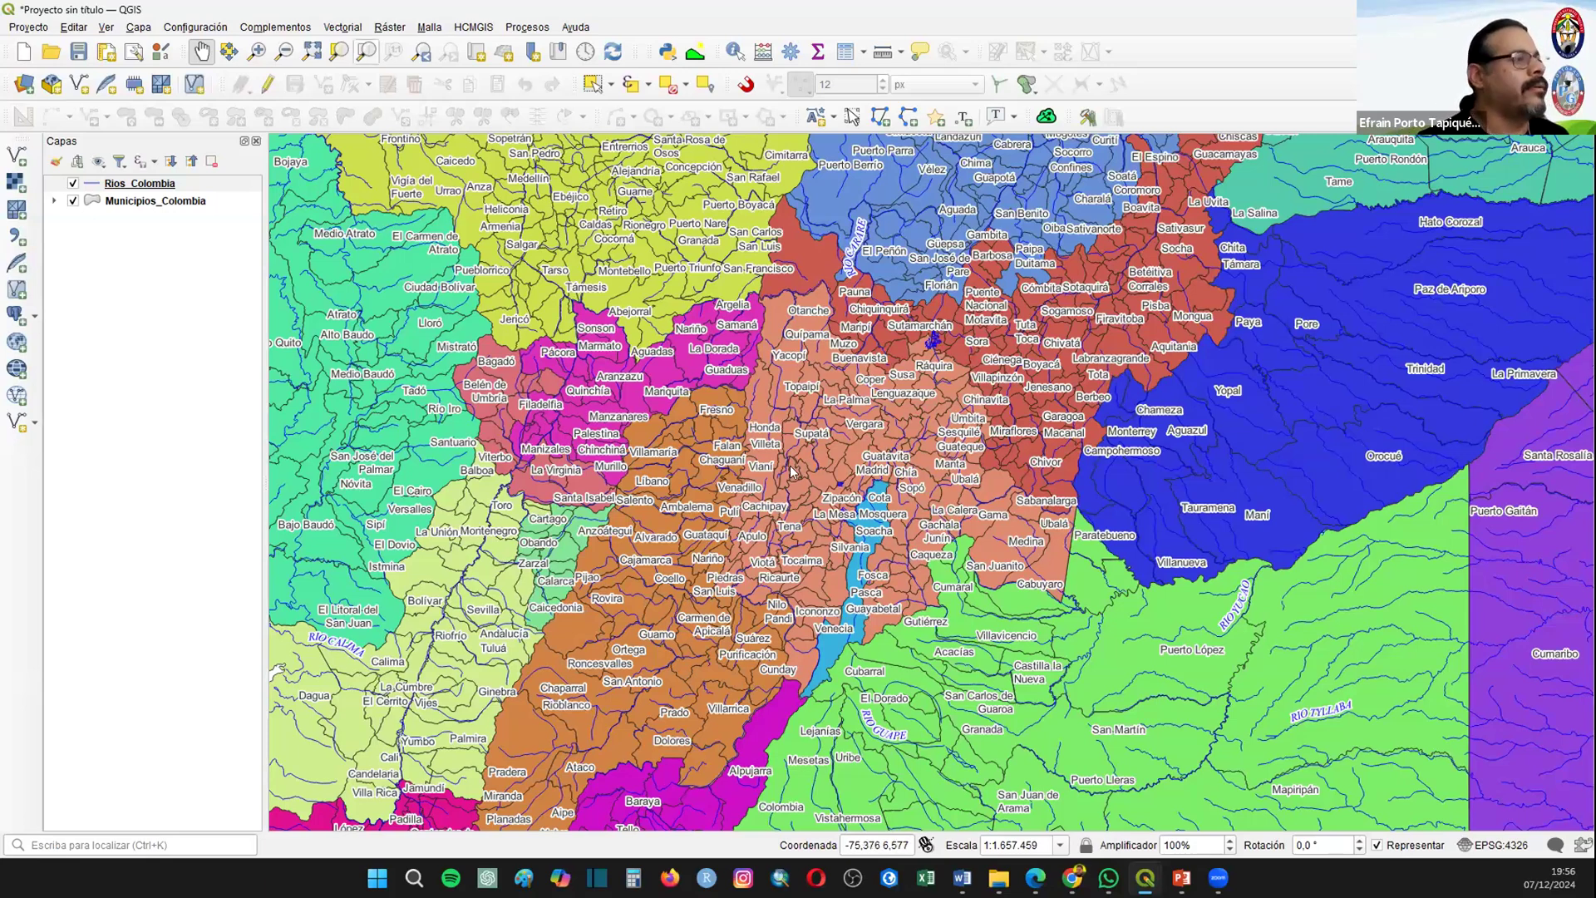
# Step: Start a new project and browse to the Proyecto_03 folder as the source for new vector layers
pyautogui.hotkey('ctrl', 'n')
pyautogui.click(16, 156)
pyautogui.click(1168, 376)
pyautogui.click(786, 160)
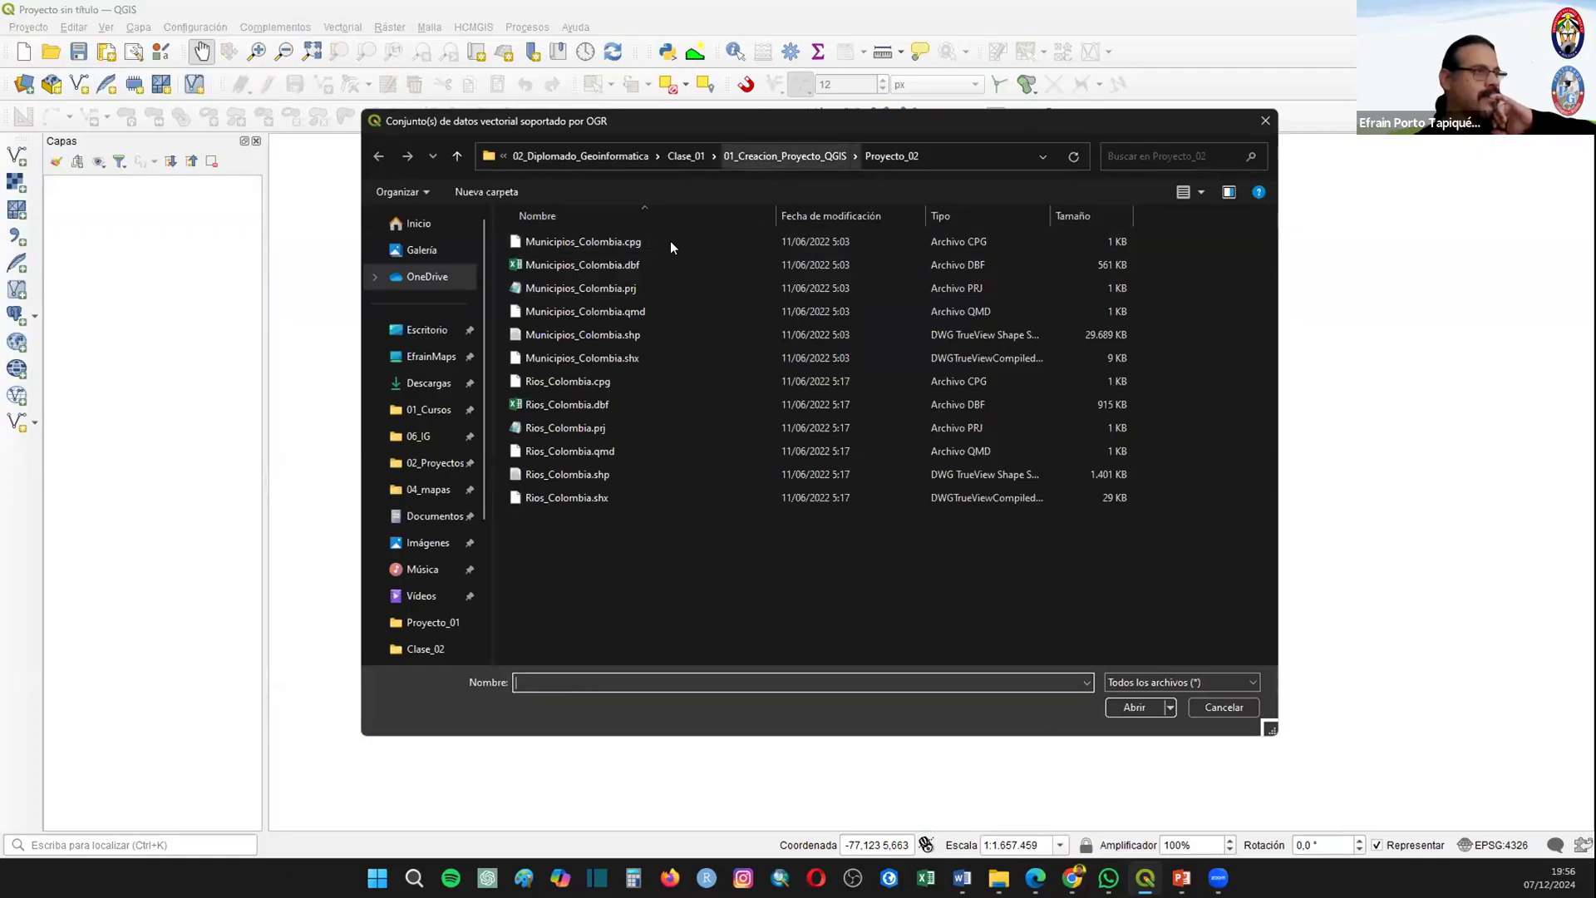
pyautogui.click(547, 286)
pyautogui.doubleClick(546, 286)
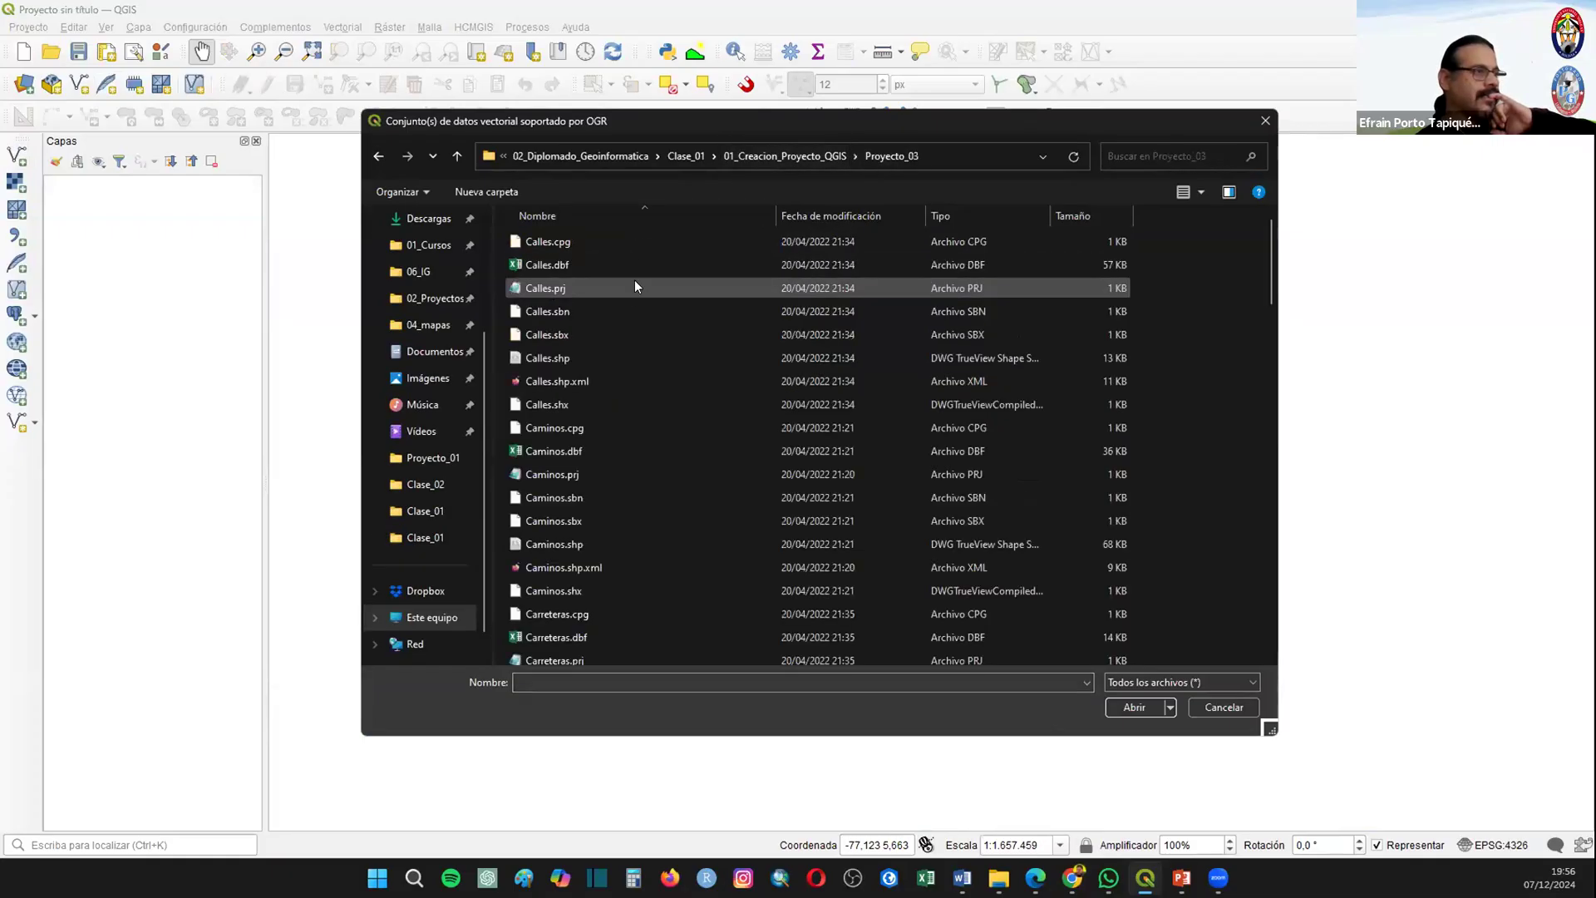
# Step: Filter the files to Archivos shape de ESRI and add all the shapefiles from Calles to Zona_Protegida to the project
pyautogui.scroll(-15, 681, 509)
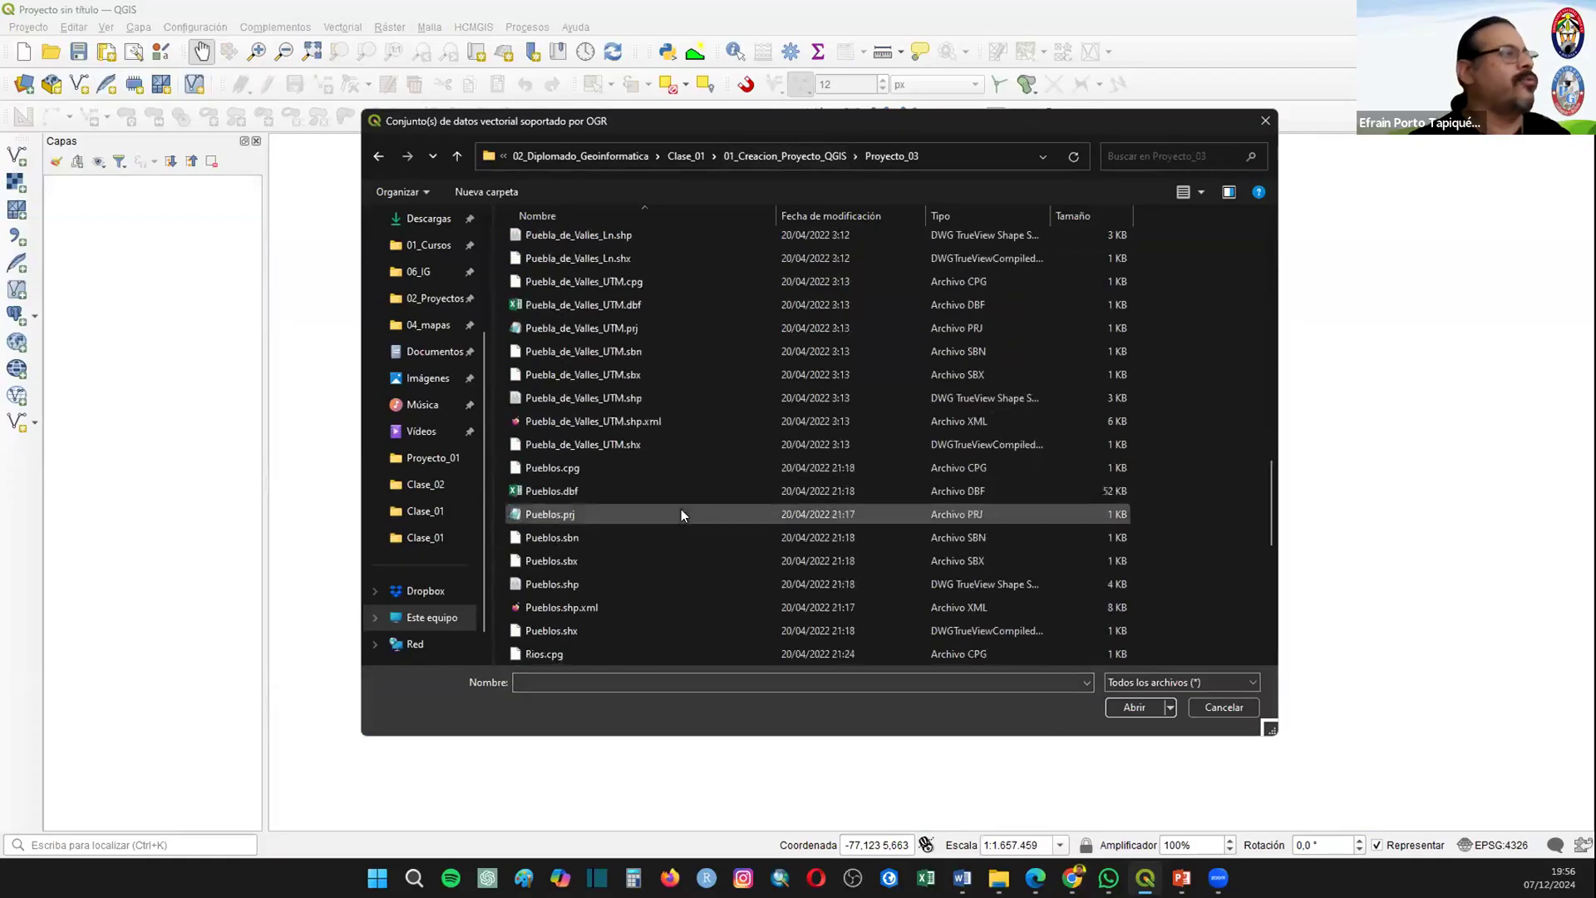
pyautogui.click(1145, 675)
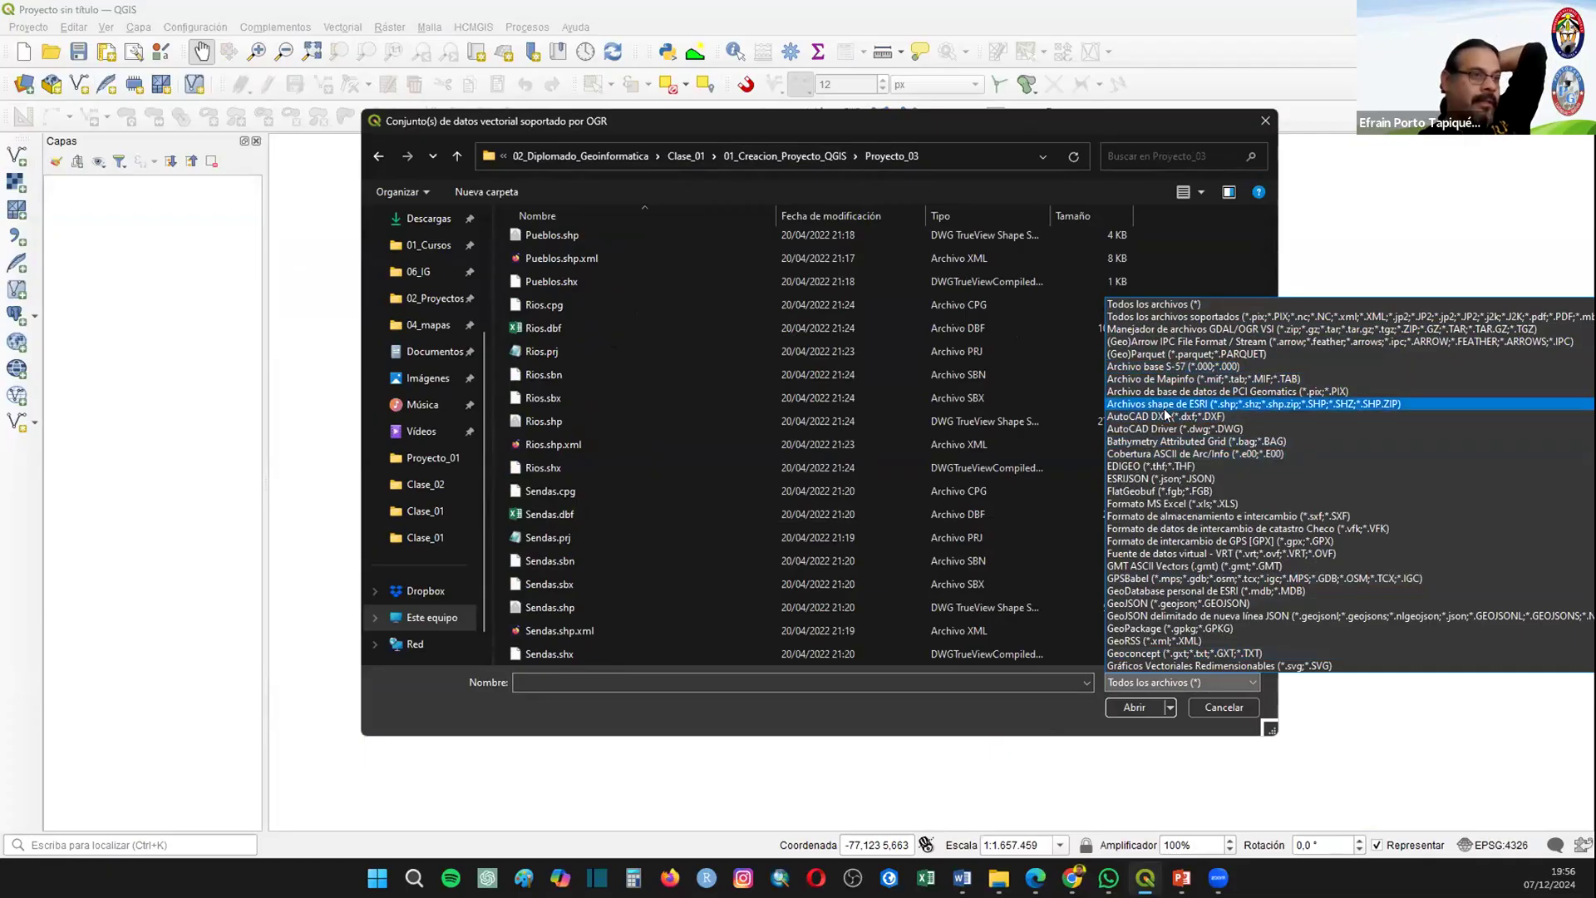
pyautogui.click(1192, 404)
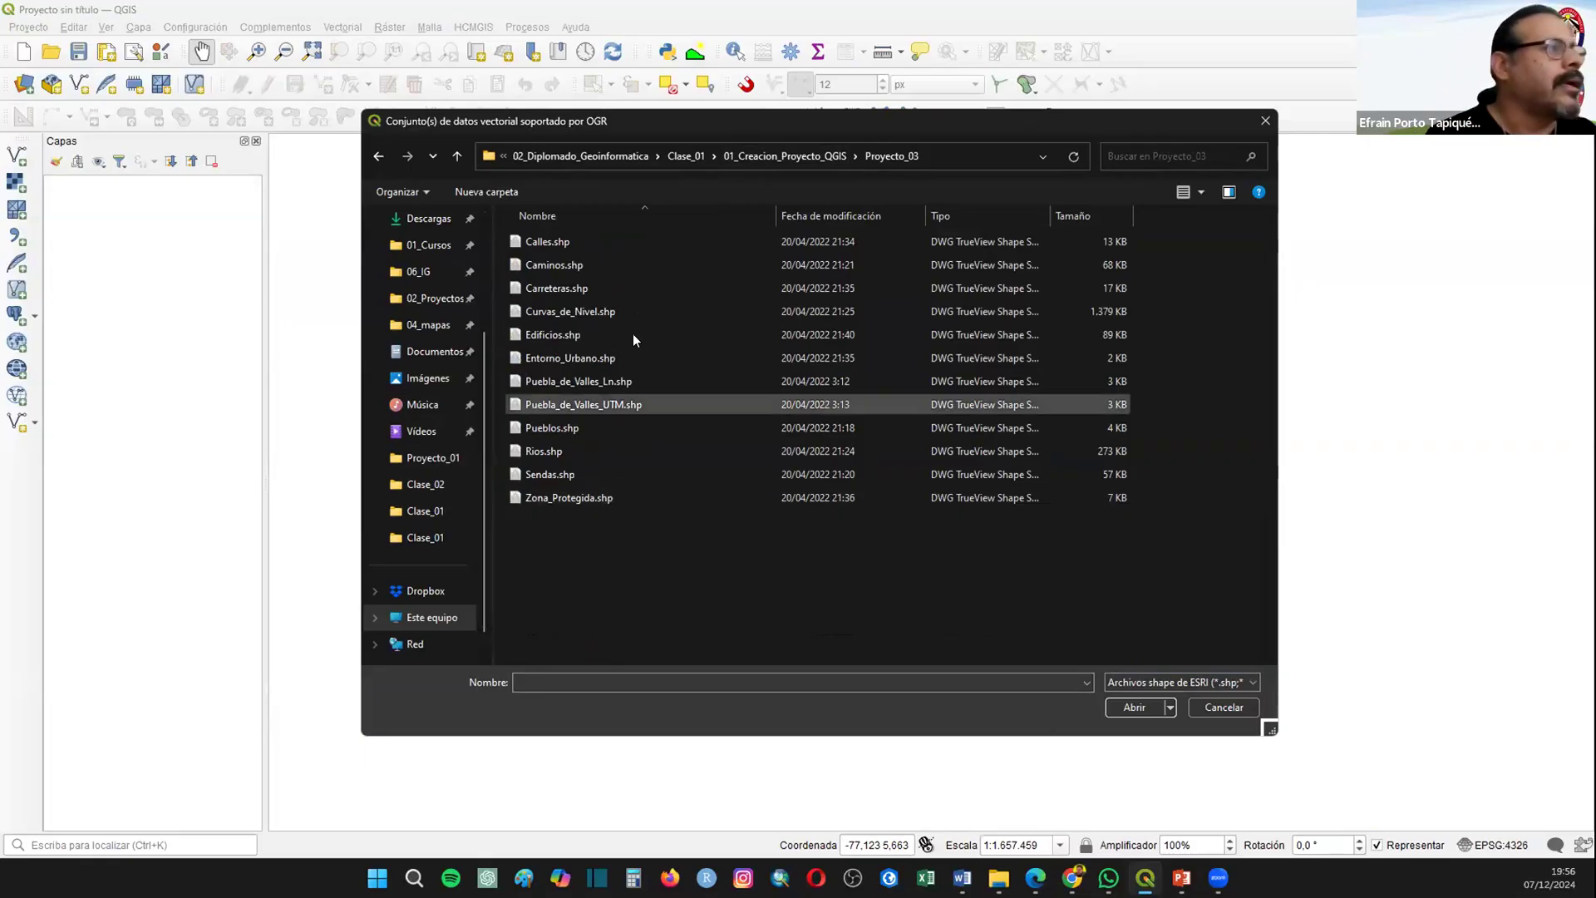
pyautogui.moveTo(737, 630); pyautogui.dragTo(488, 230)
pyautogui.click(1134, 707)
pyautogui.click(1071, 720)
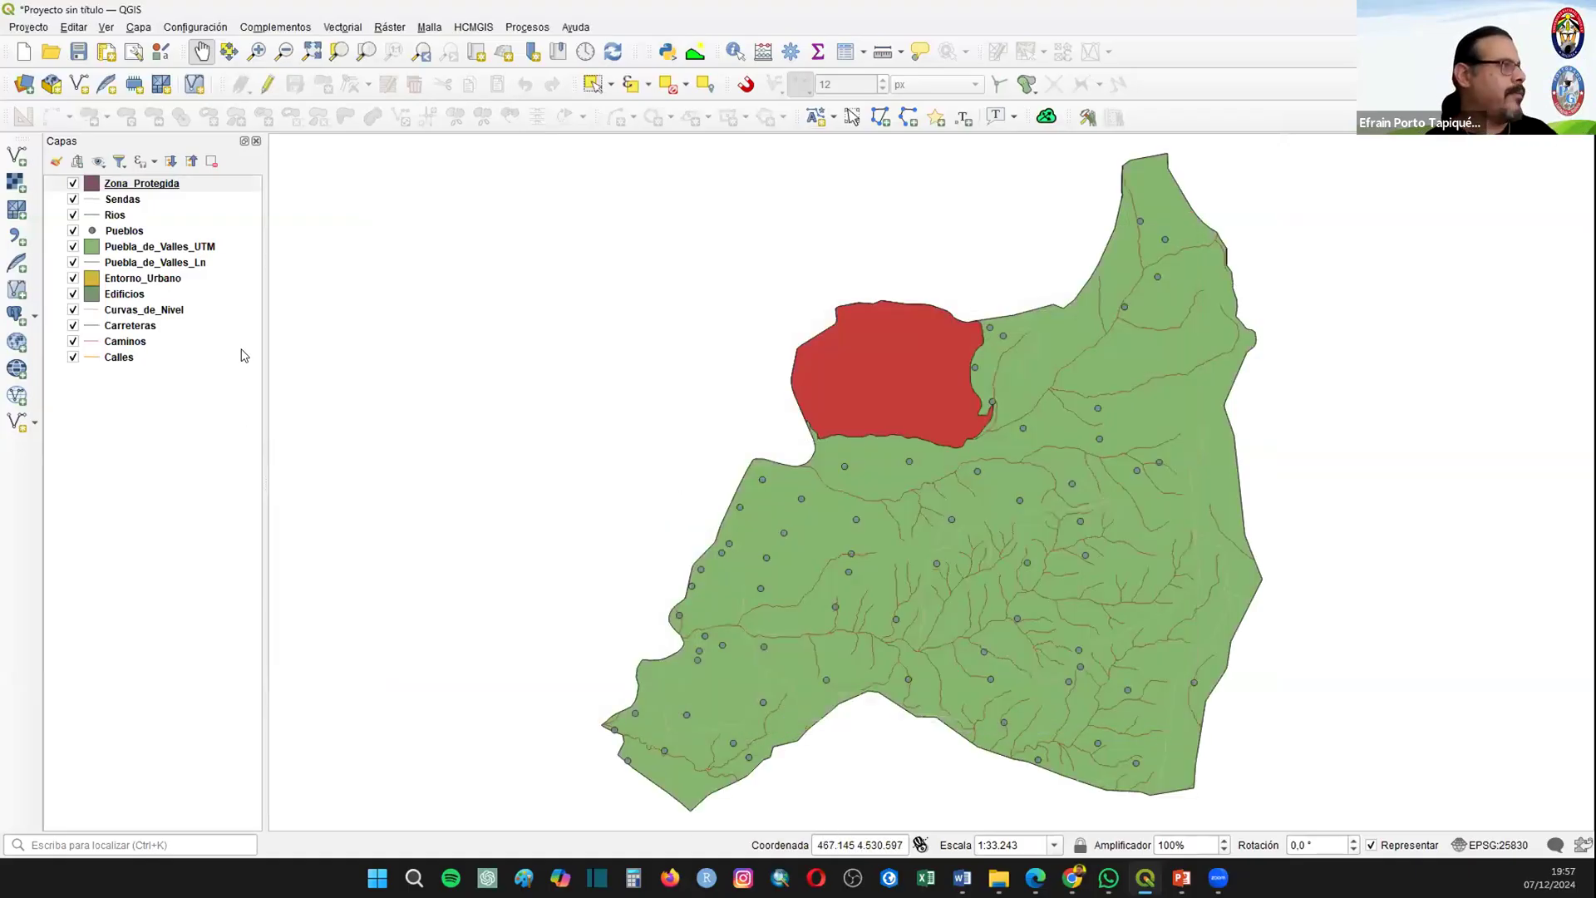
# Step: Reorder the layers with Pueblos at the top, Zona_Protegida at the bottom and Puebla_de_Valles_UTM just below Caminos
pyautogui.click(115, 233)
pyautogui.moveTo(119, 202); pyautogui.dragTo(121, 433)
pyautogui.moveTo(126, 235); pyautogui.dragTo(130, 352)
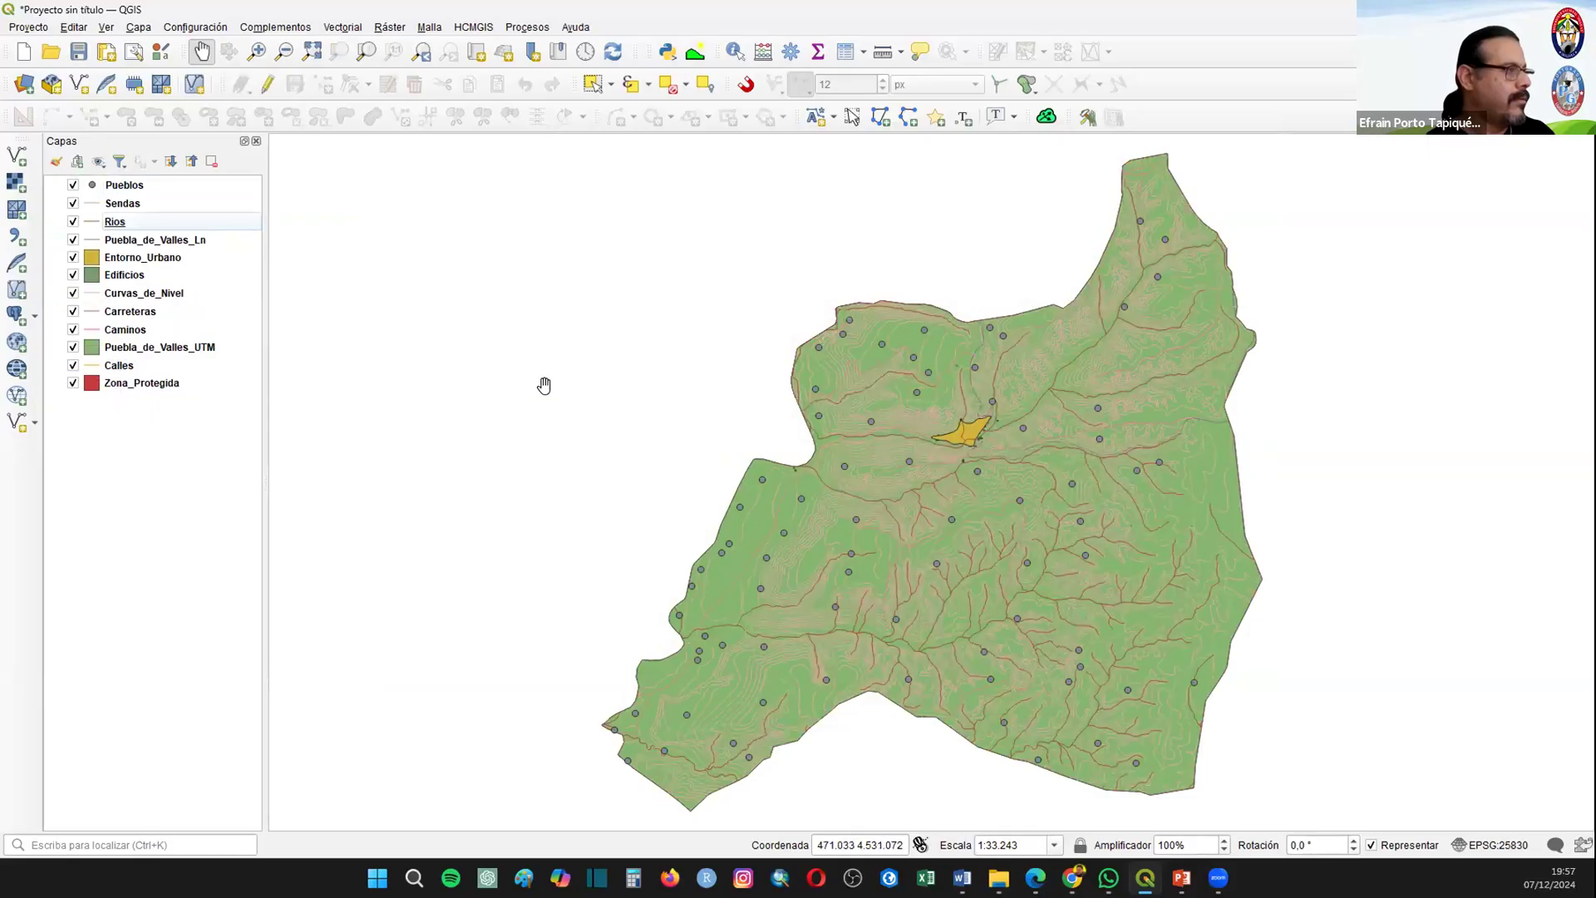
# Step: Arrange the Curvas_de_Nivel, Carreteras, Caminos and Calles line layers above the Entorno_Urbano, Edificios and Puebla_de_Valles_UTM polygons
pyautogui.moveTo(354, 379); pyautogui.dragTo(274, 386)
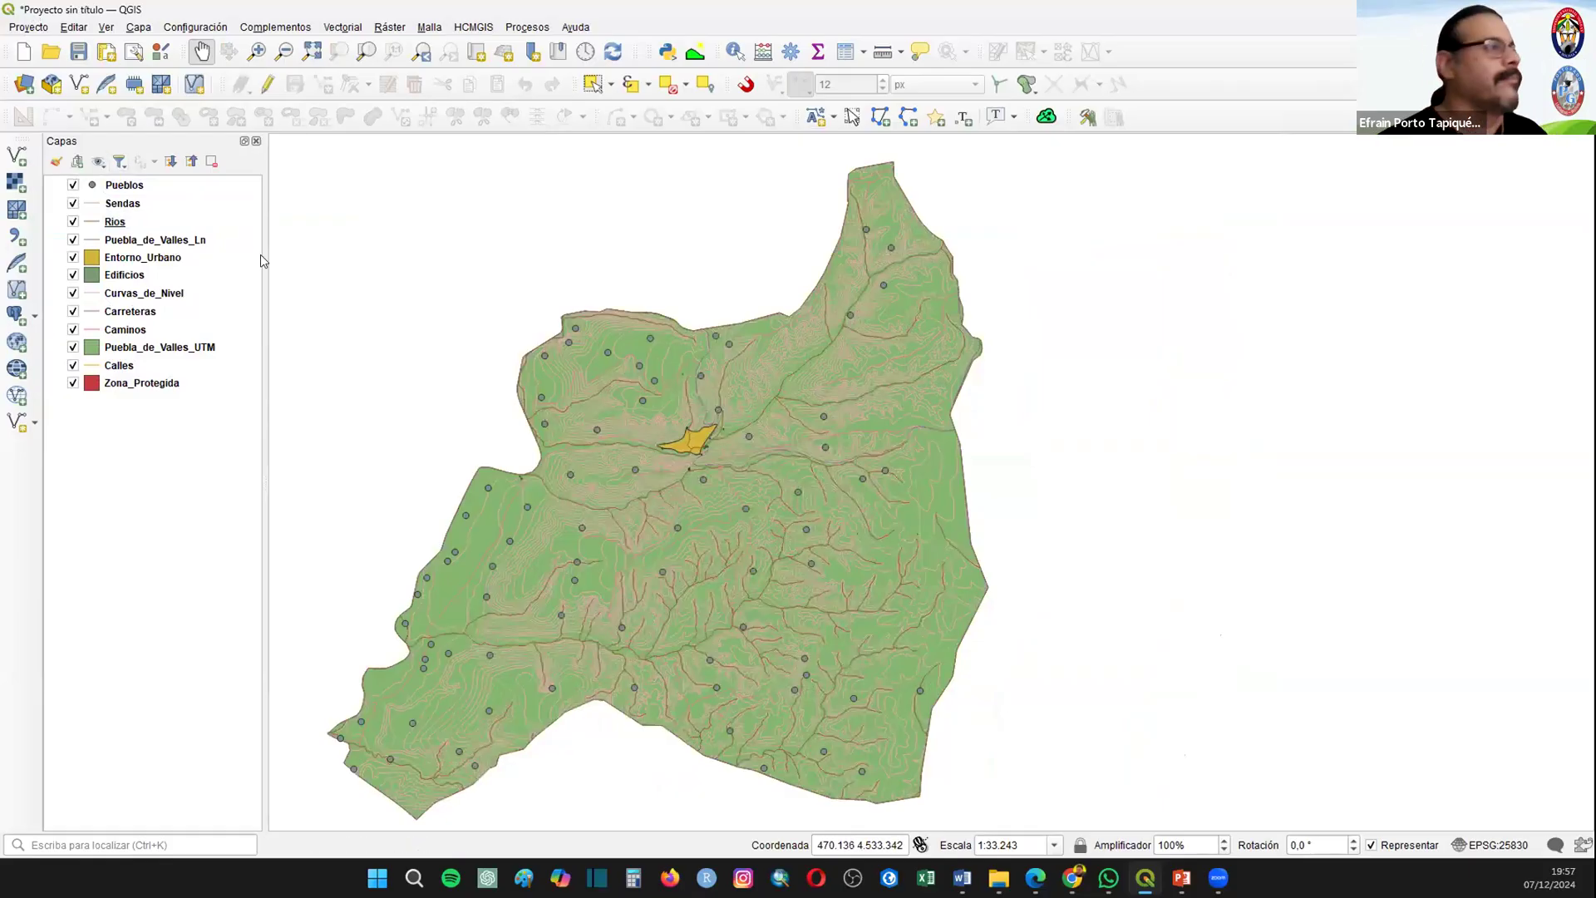
pyautogui.moveTo(111, 291); pyautogui.dragTo(136, 271)
pyautogui.moveTo(123, 331); pyautogui.dragTo(170, 305)
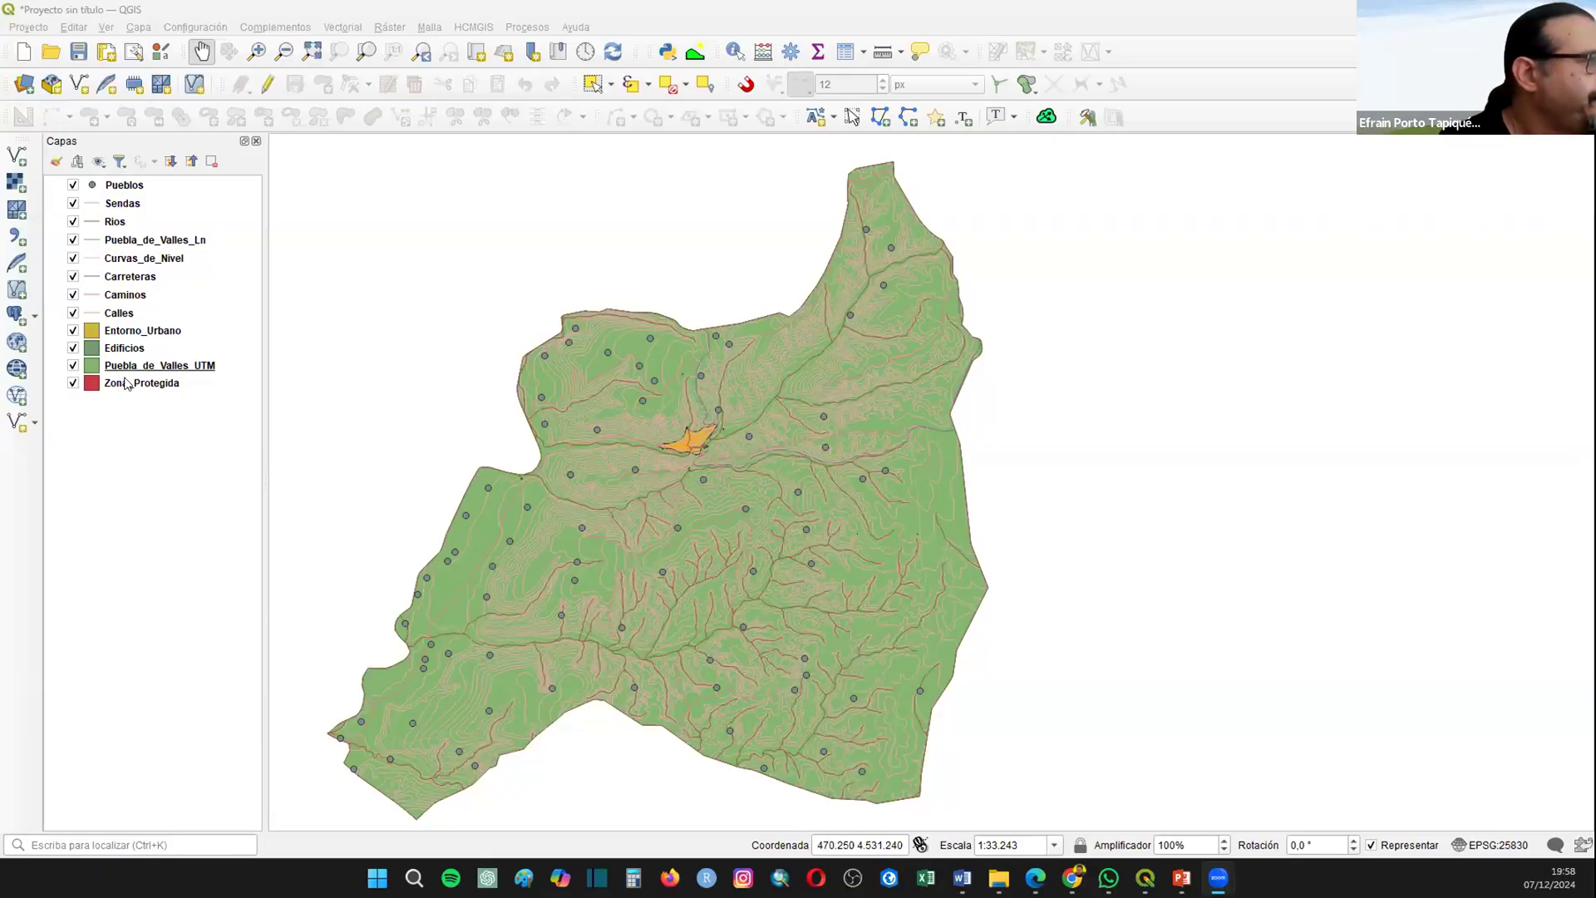
# Step: Place Zona_Protegida directly above Puebla_de_Valles_UTM, with Entorno_Urbano and Edificios above both
pyautogui.moveTo(127, 387); pyautogui.dragTo(129, 326)
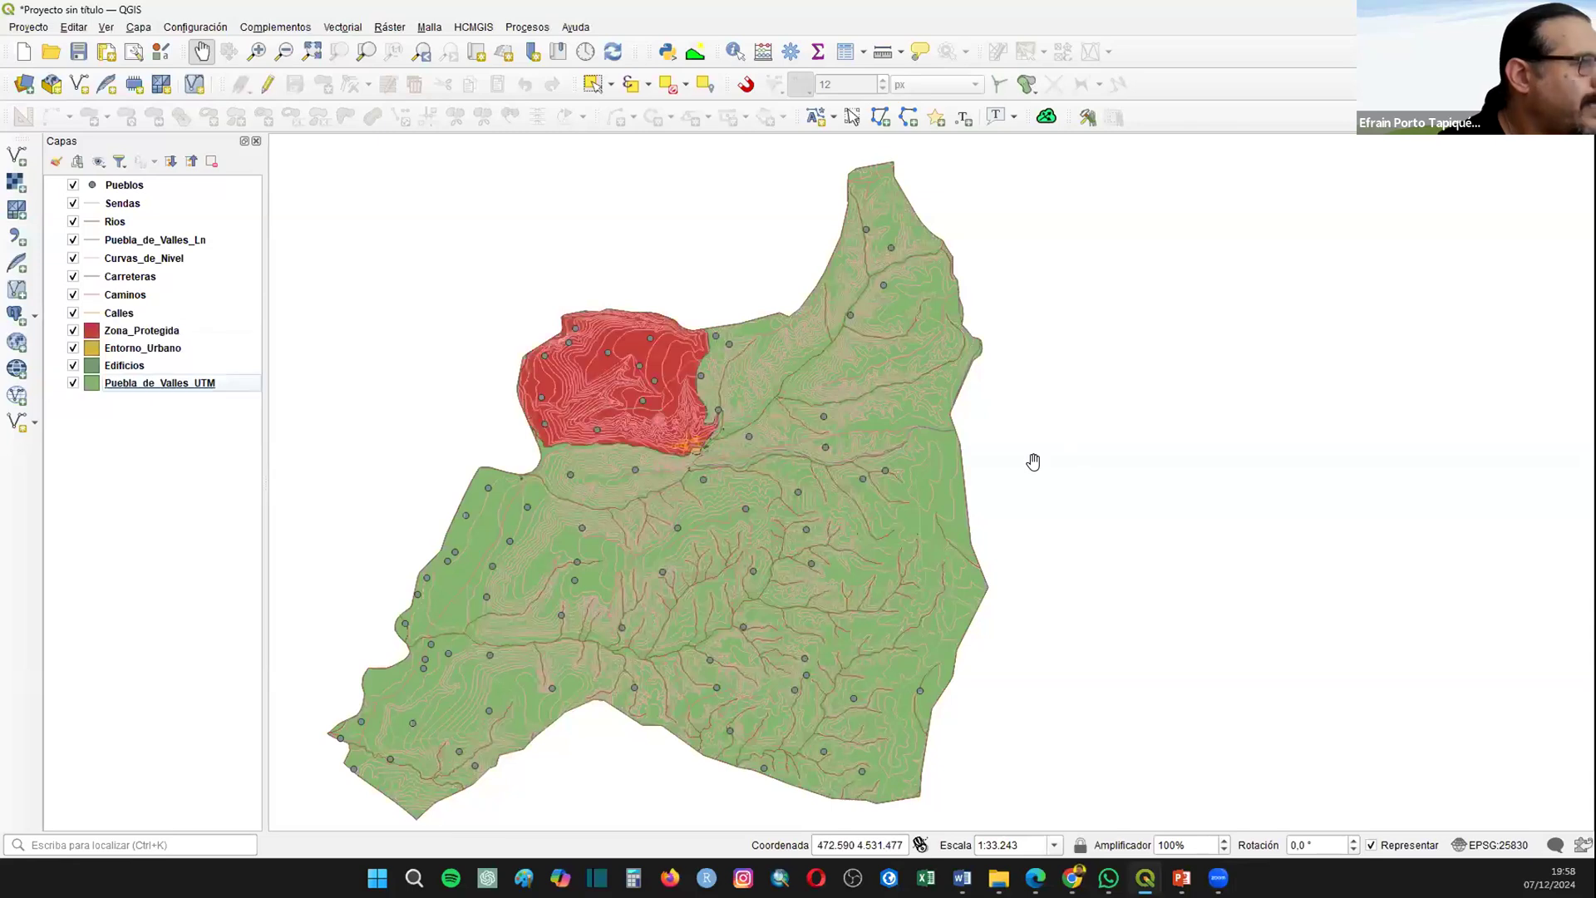
pyautogui.click(138, 349)
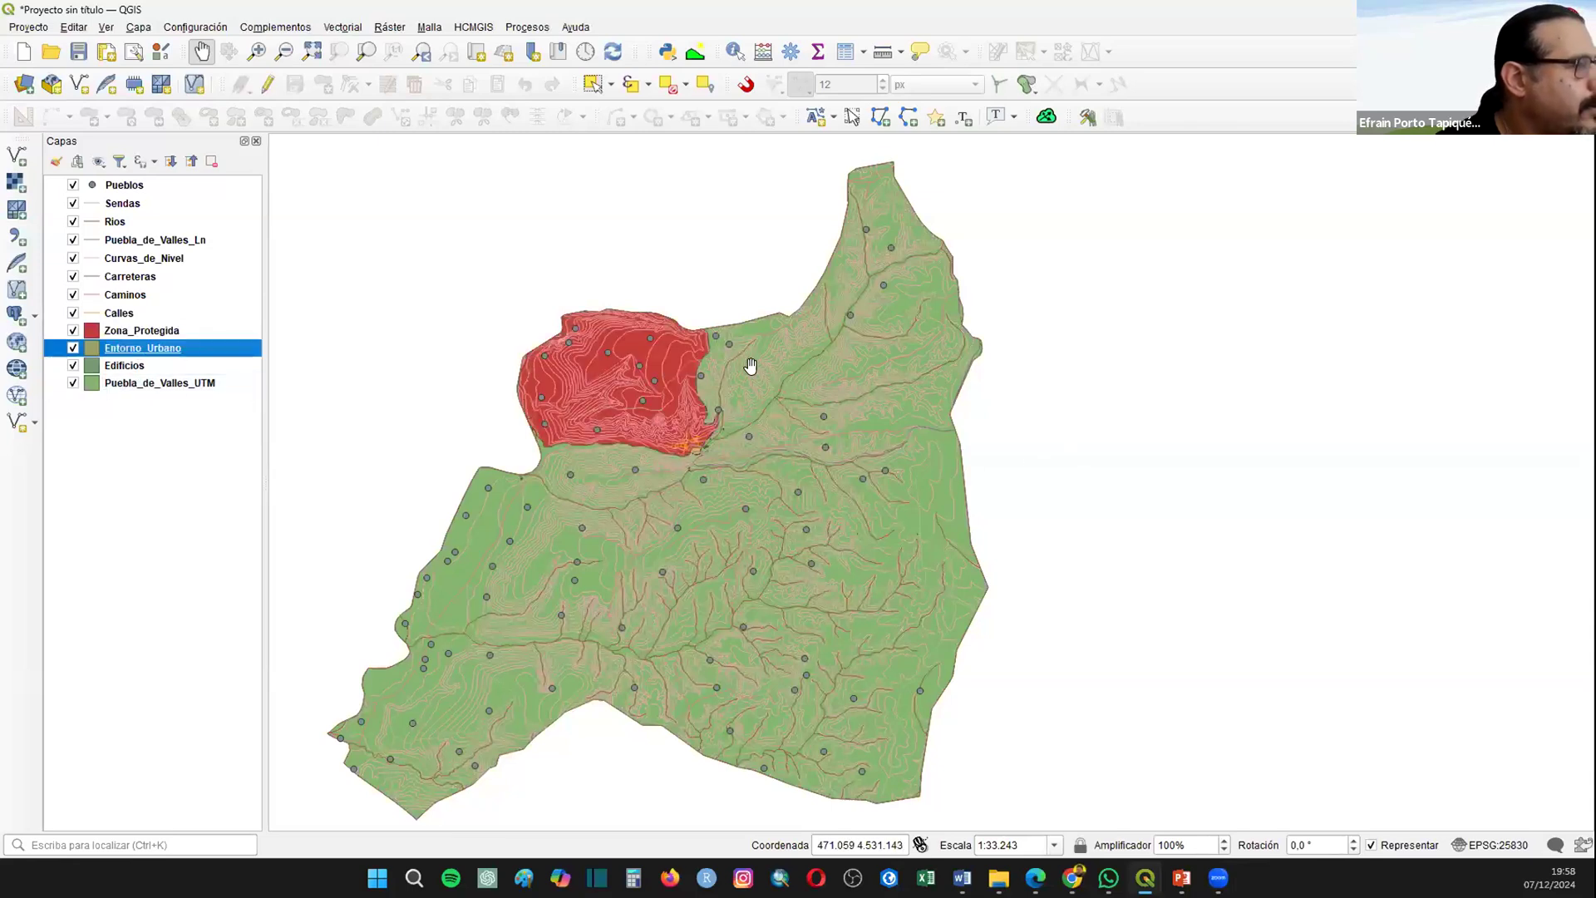
pyautogui.moveTo(133, 349)
pyautogui.mouseDown()
pyautogui.moveTo(170, 327)
pyautogui.moveTo(124, 343)
pyautogui.mouseUp()
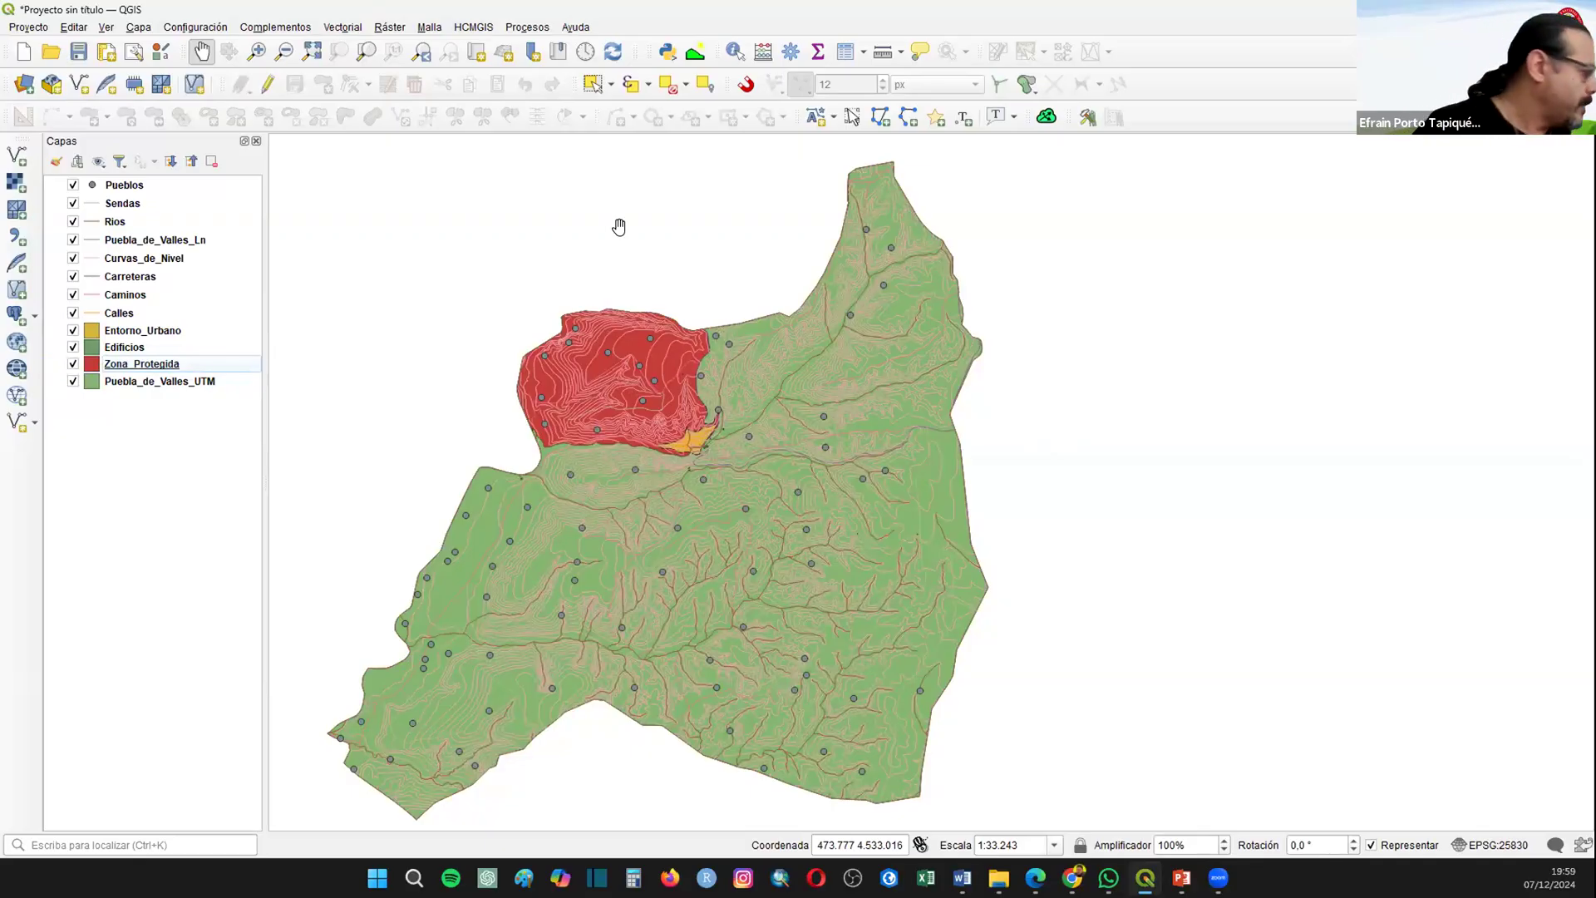
# Step: Hide every layer except Puebla_de_Valles_UTM
pyautogui.click(73, 186)
pyautogui.click(73, 205)
pyautogui.click(73, 221)
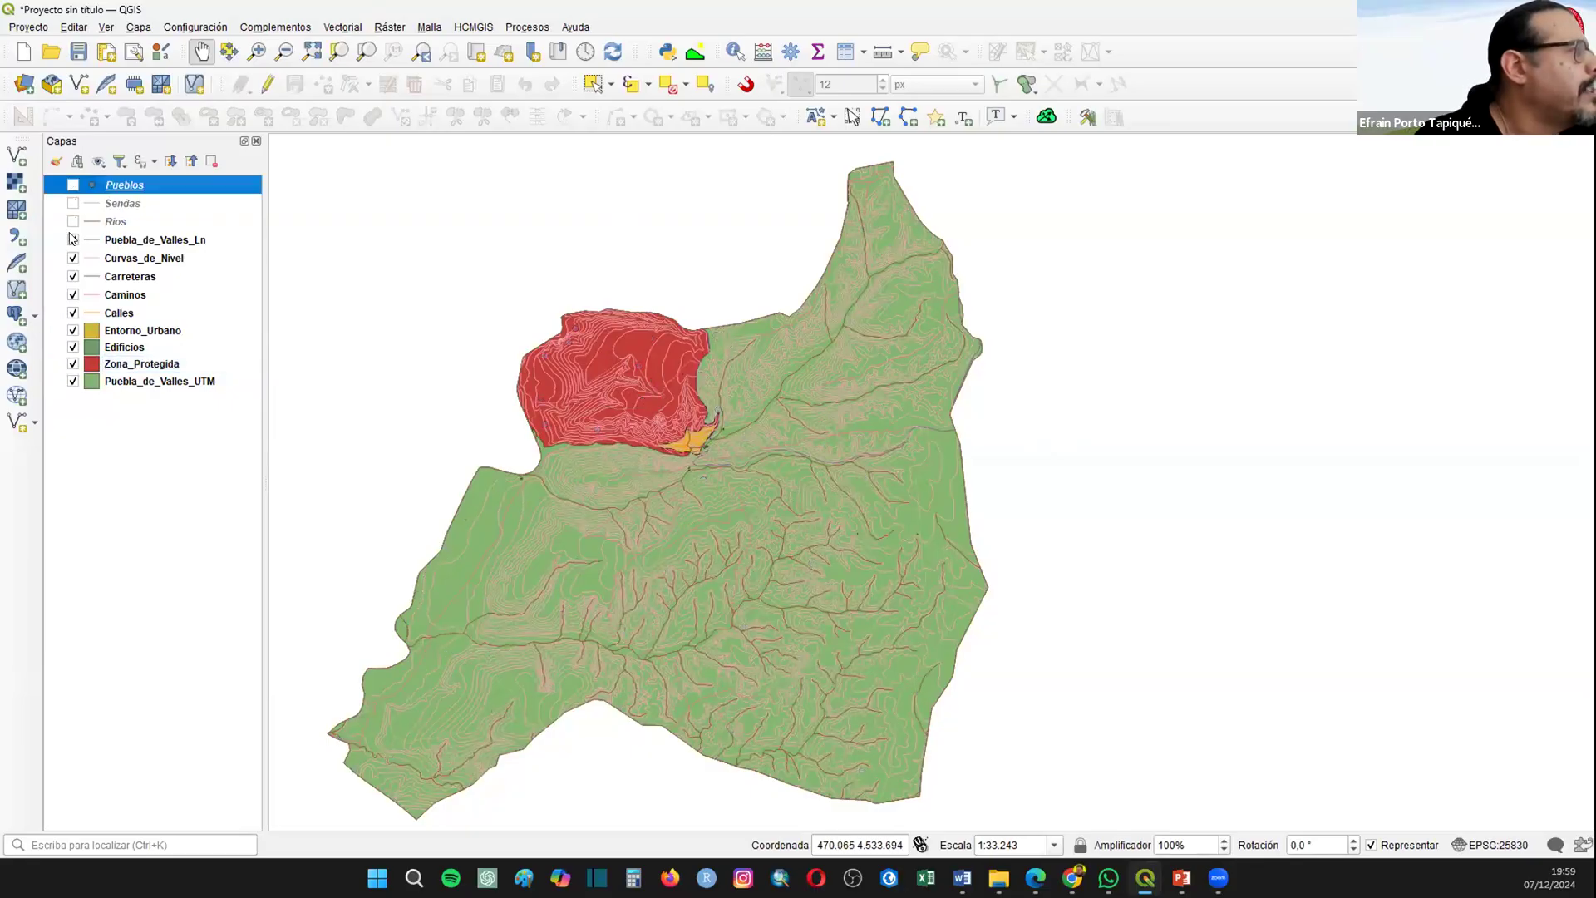
pyautogui.click(73, 239)
pyautogui.click(73, 260)
pyautogui.click(73, 277)
pyautogui.click(73, 295)
pyautogui.click(73, 313)
pyautogui.click(73, 330)
pyautogui.click(74, 348)
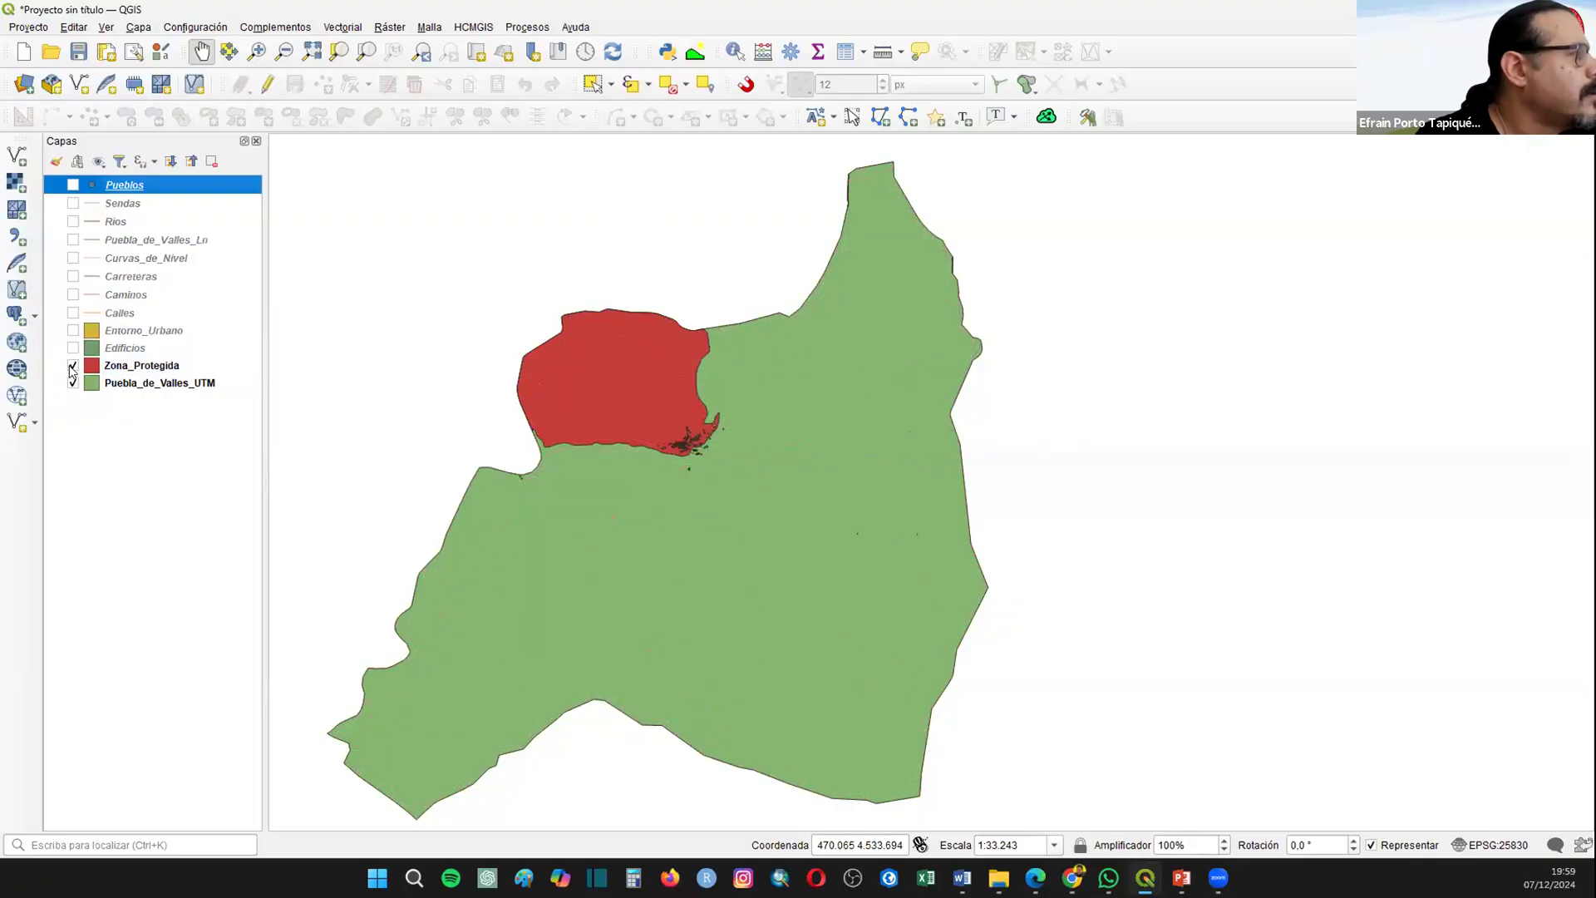
pyautogui.click(73, 366)
# Step: Change the fill color of the Puebla_de_Valles_UTM layer to a pale yellow and apply it
pyautogui.click(210, 384)
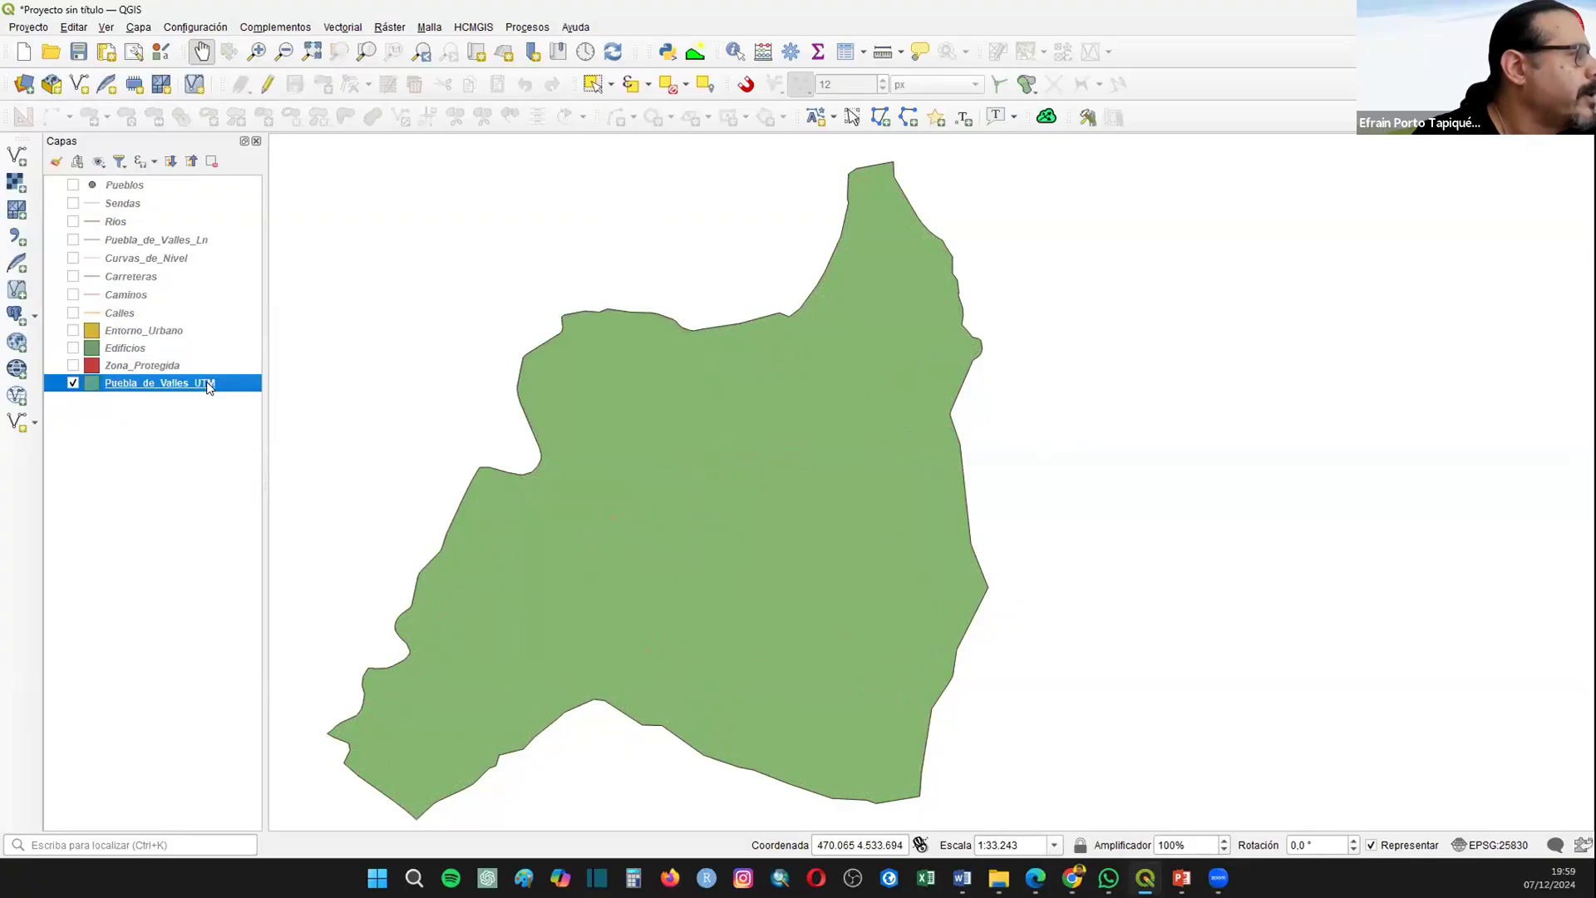
pyautogui.rightClick(208, 386)
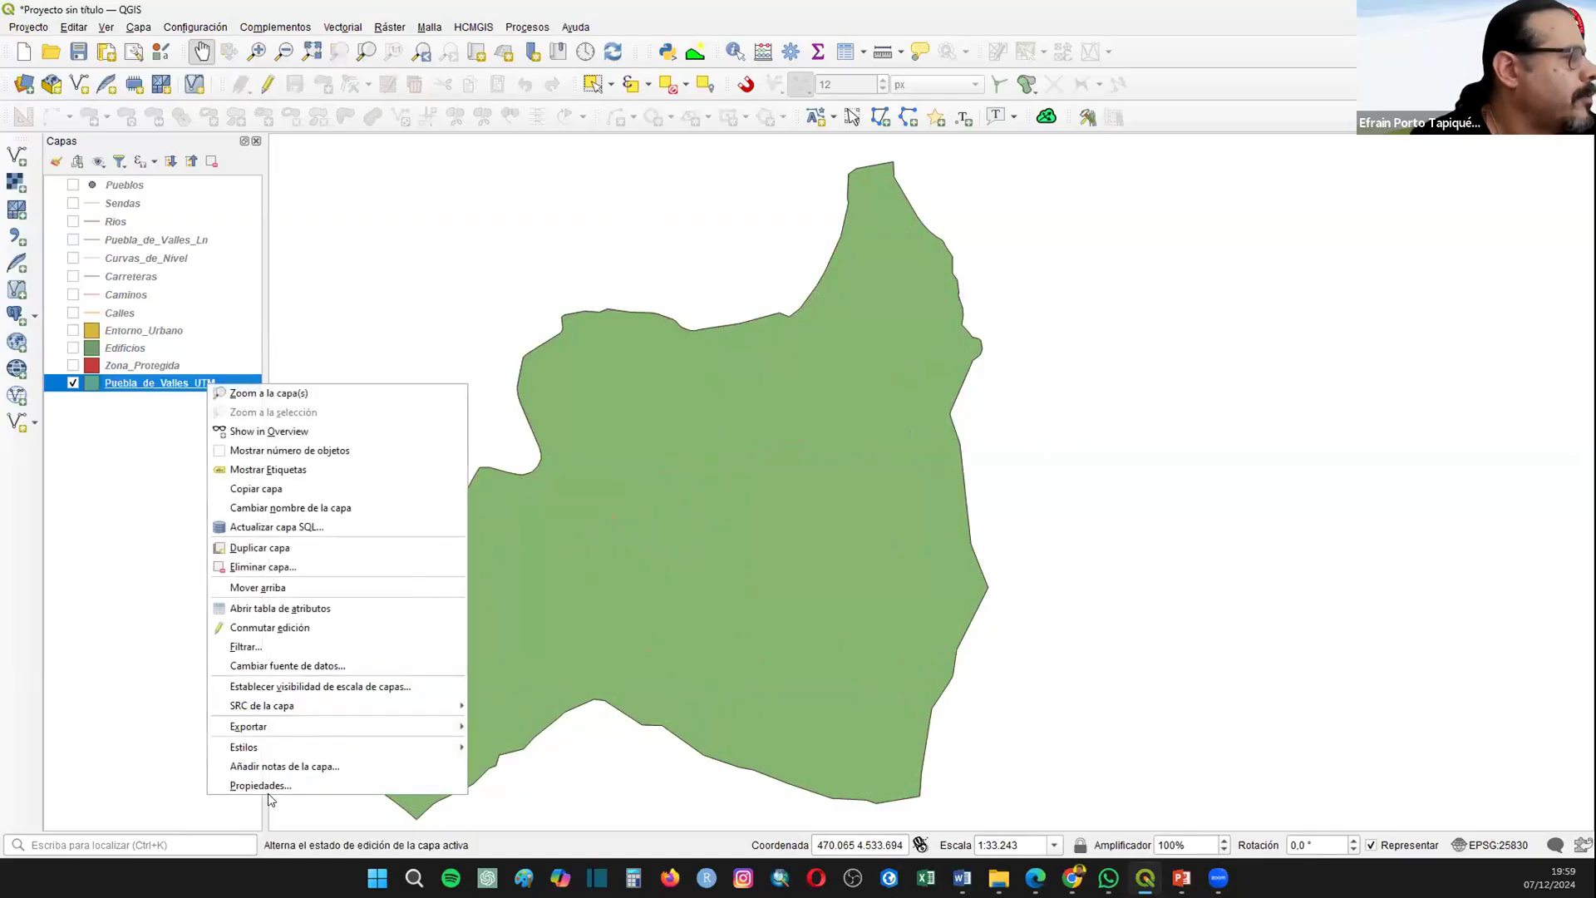
pyautogui.click(846, 533)
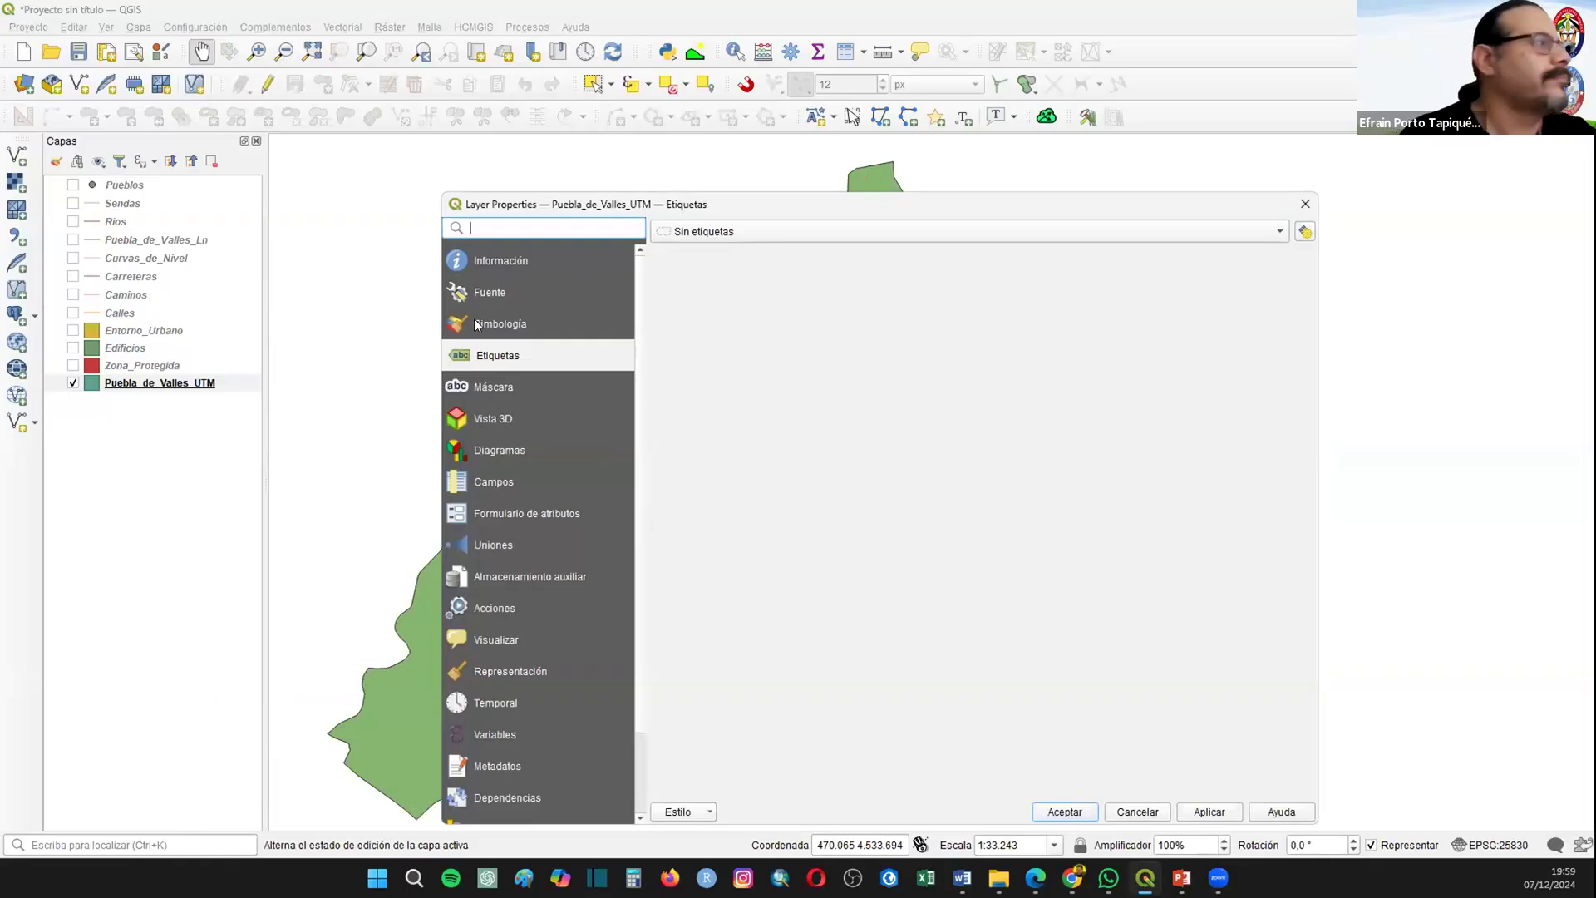
pyautogui.click(482, 323)
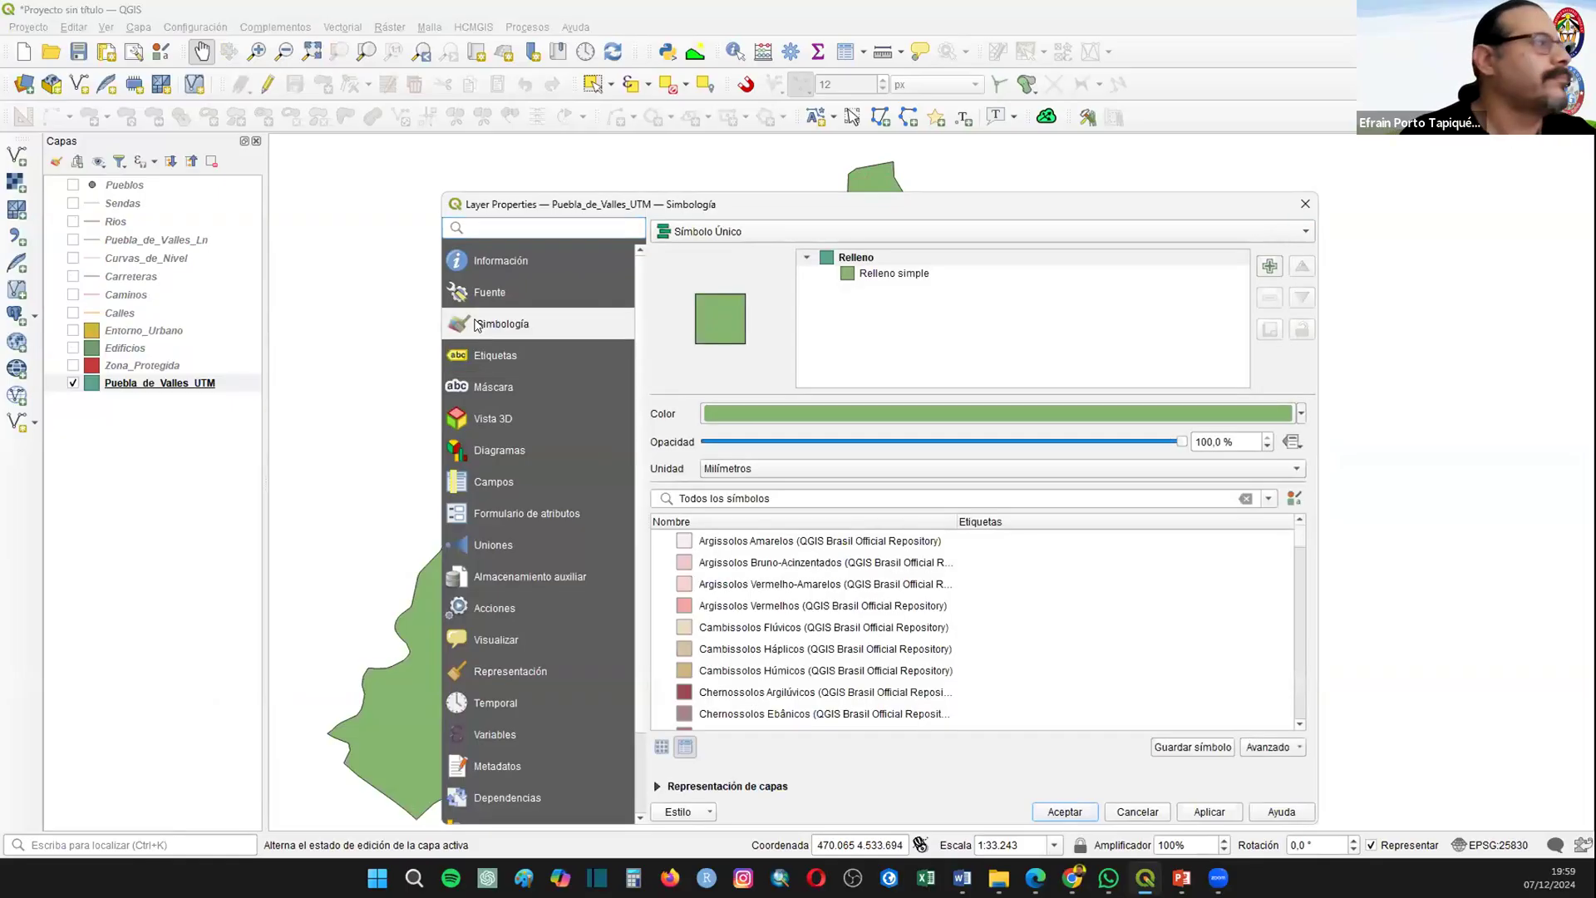
pyautogui.click(1299, 413)
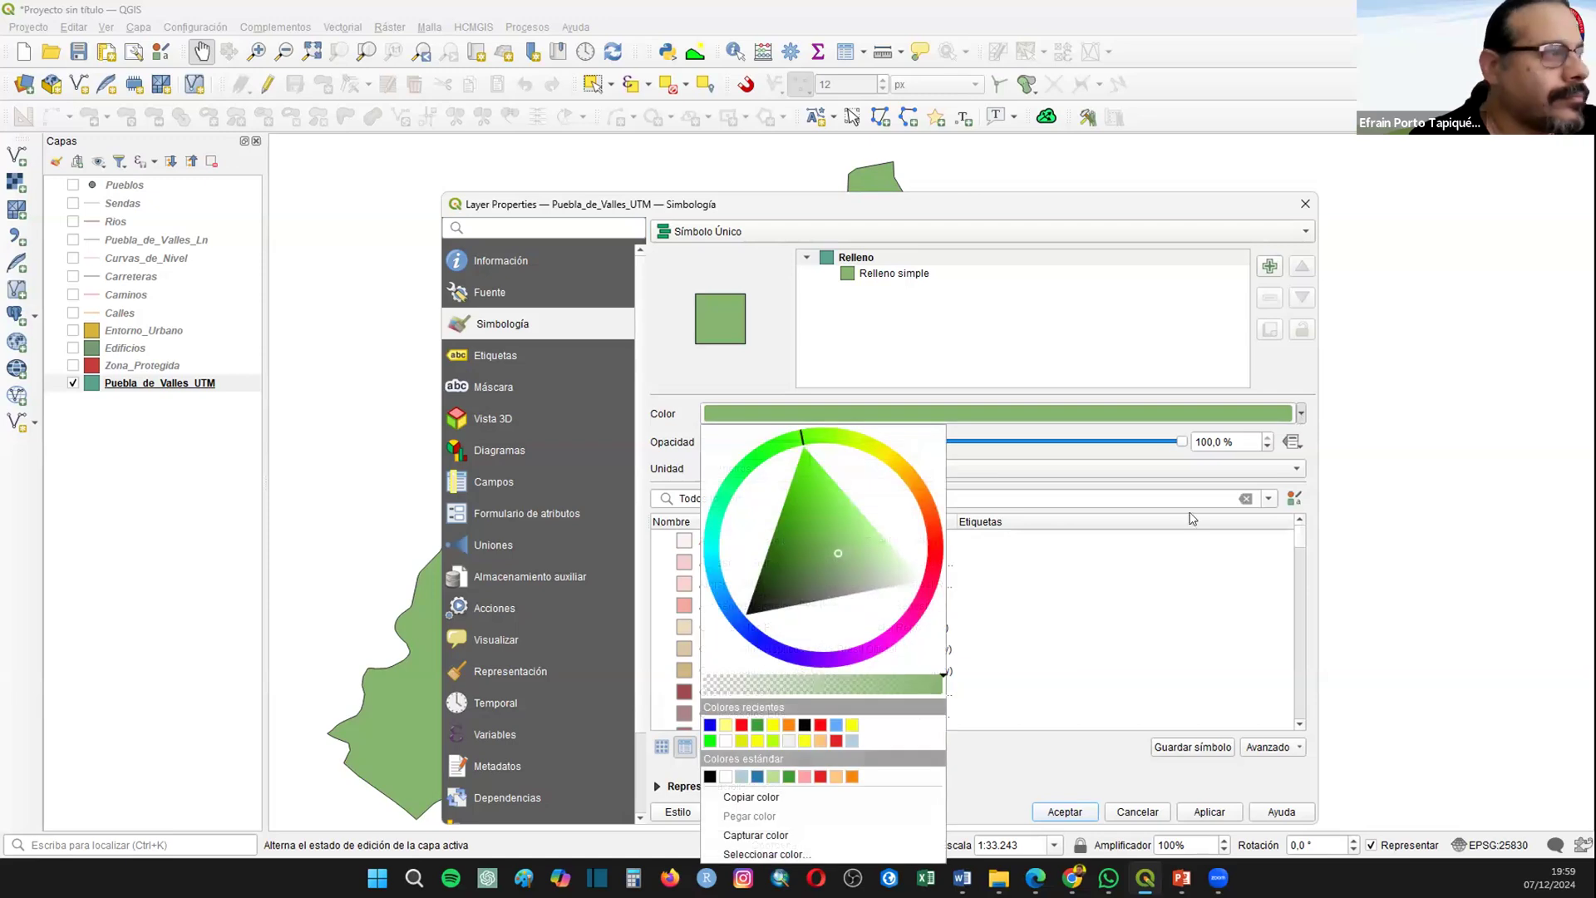
pyautogui.click(884, 454)
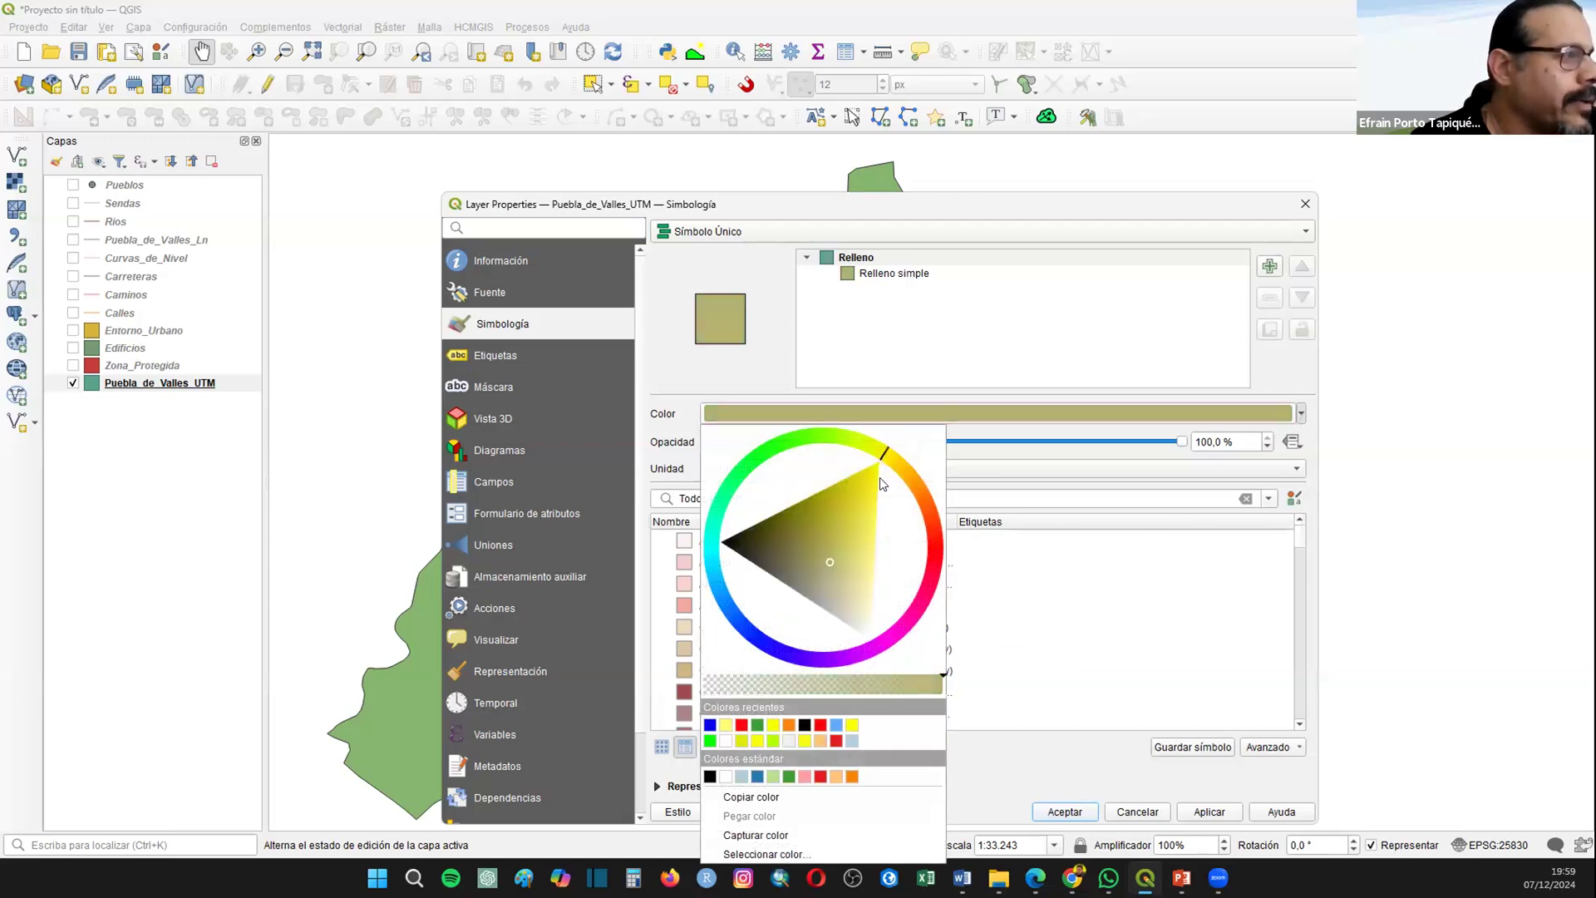
pyautogui.moveTo(871, 497)
pyautogui.mouseDown()
pyautogui.moveTo(853, 629)
pyautogui.moveTo(869, 582)
pyautogui.moveTo(872, 610)
pyautogui.mouseUp()
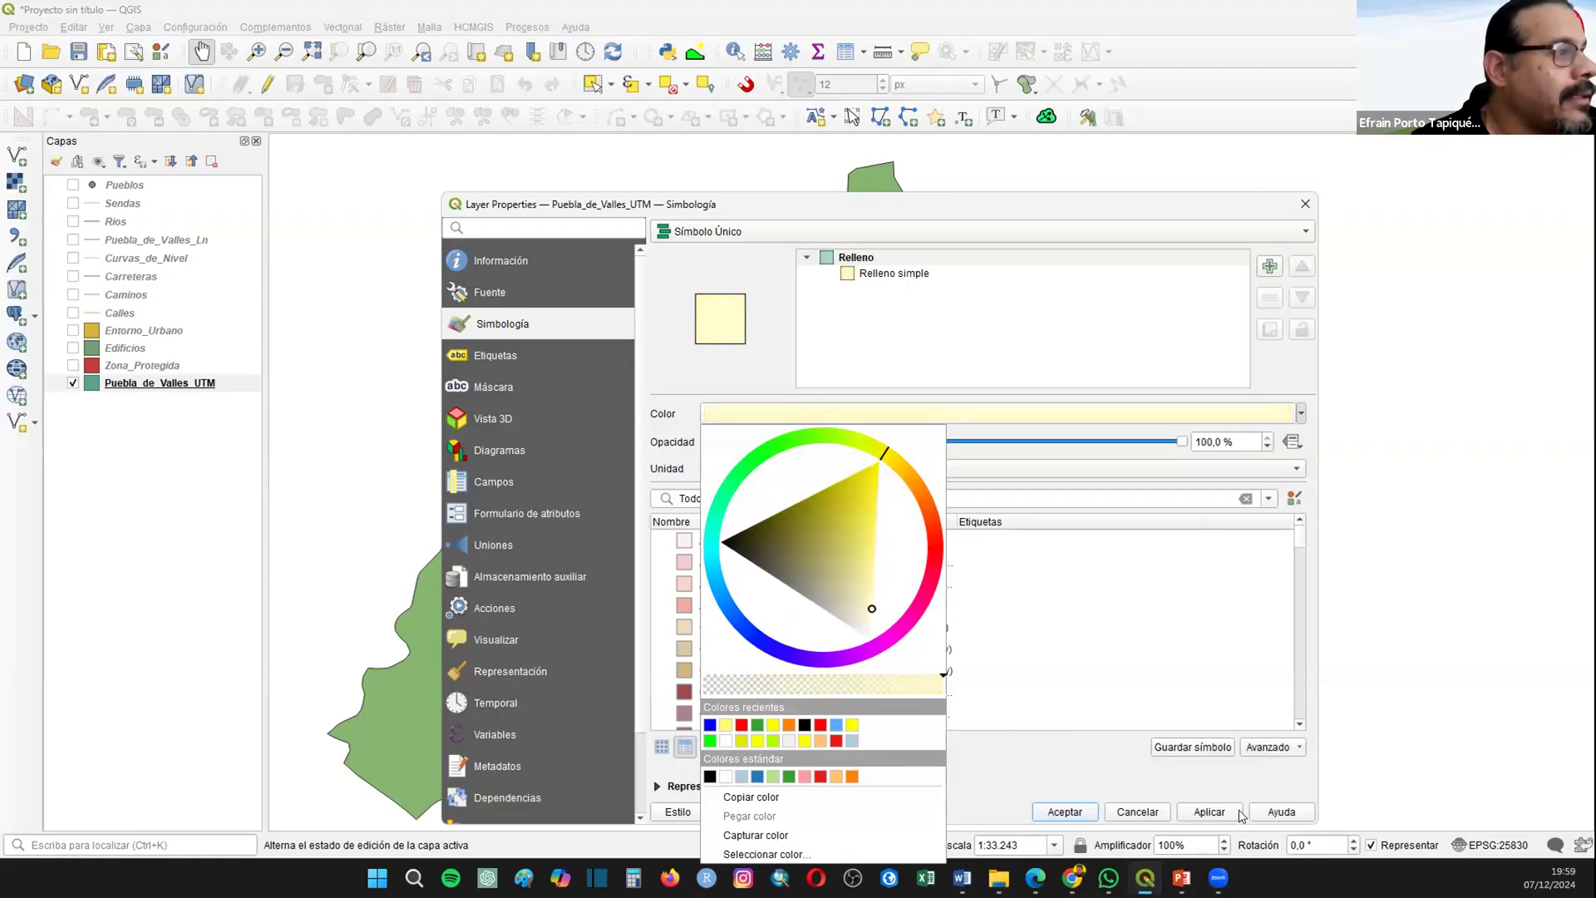
pyautogui.click(1239, 813)
pyautogui.click(1064, 811)
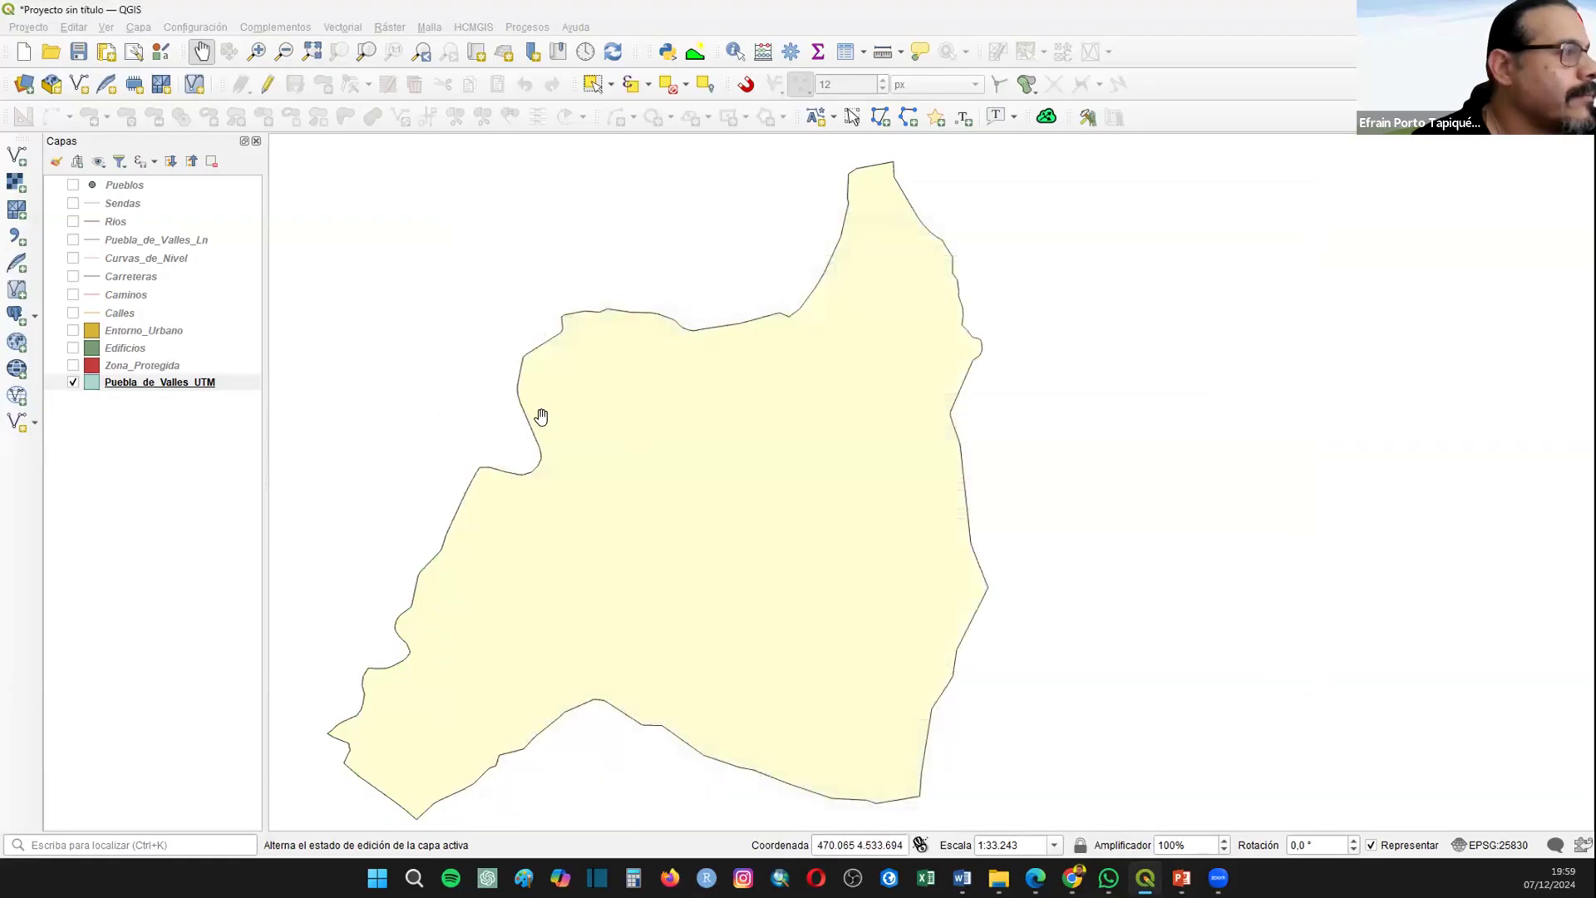
# Step: Make the Puebla_de_Valles_Ln layer visible and check its boundary by briefly hiding Puebla_de_Valles_UTM
pyautogui.click(149, 239)
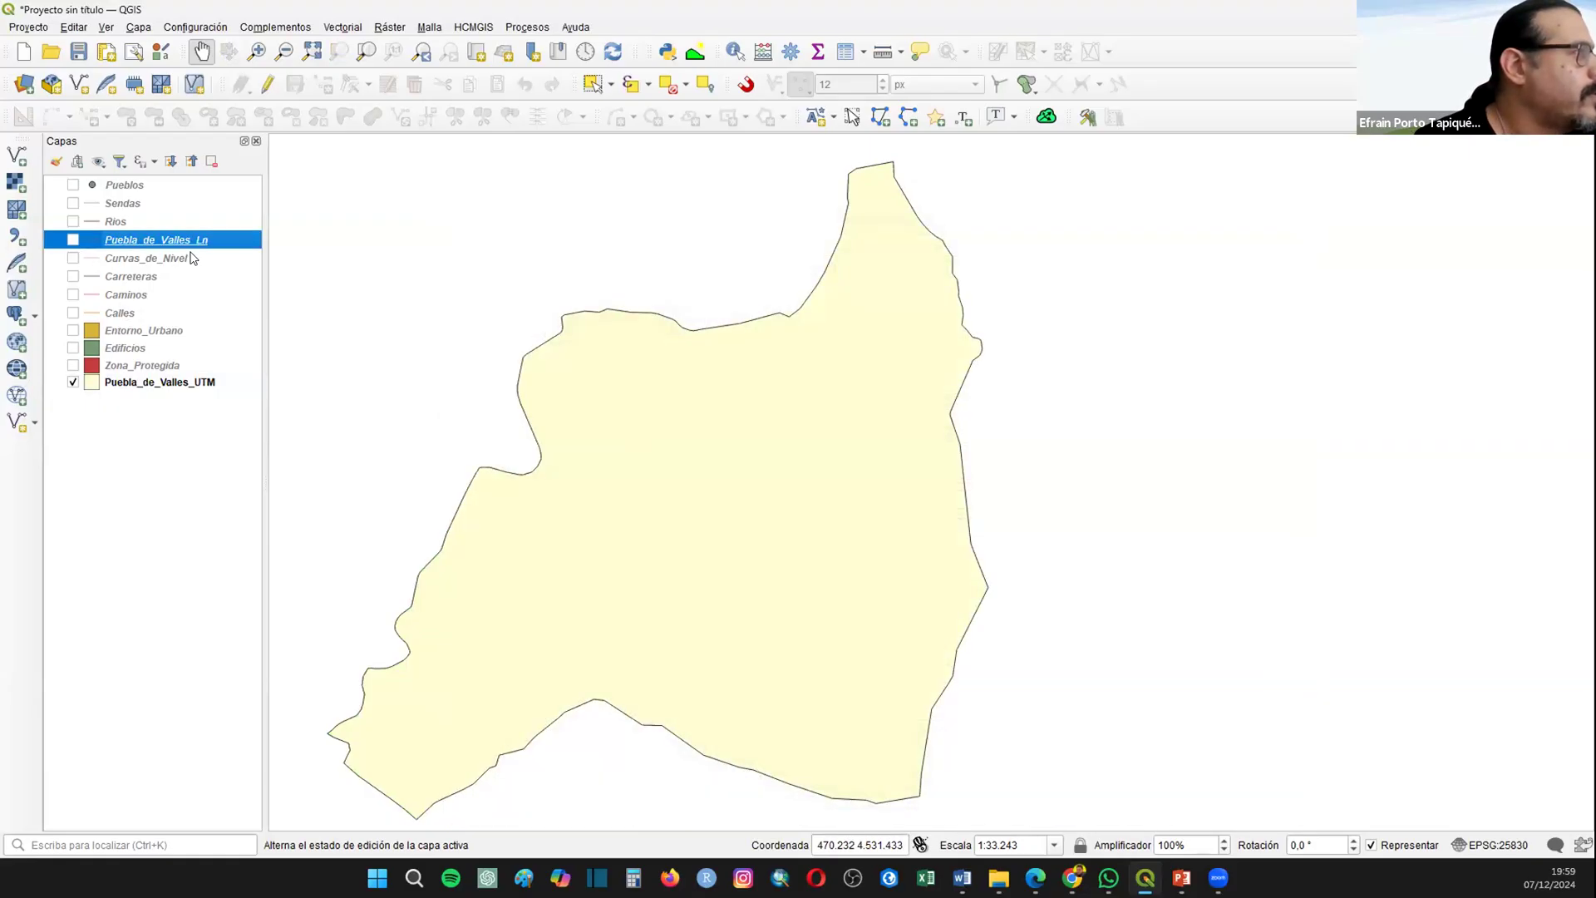
pyautogui.click(72, 240)
pyautogui.click(74, 383)
pyautogui.click(73, 383)
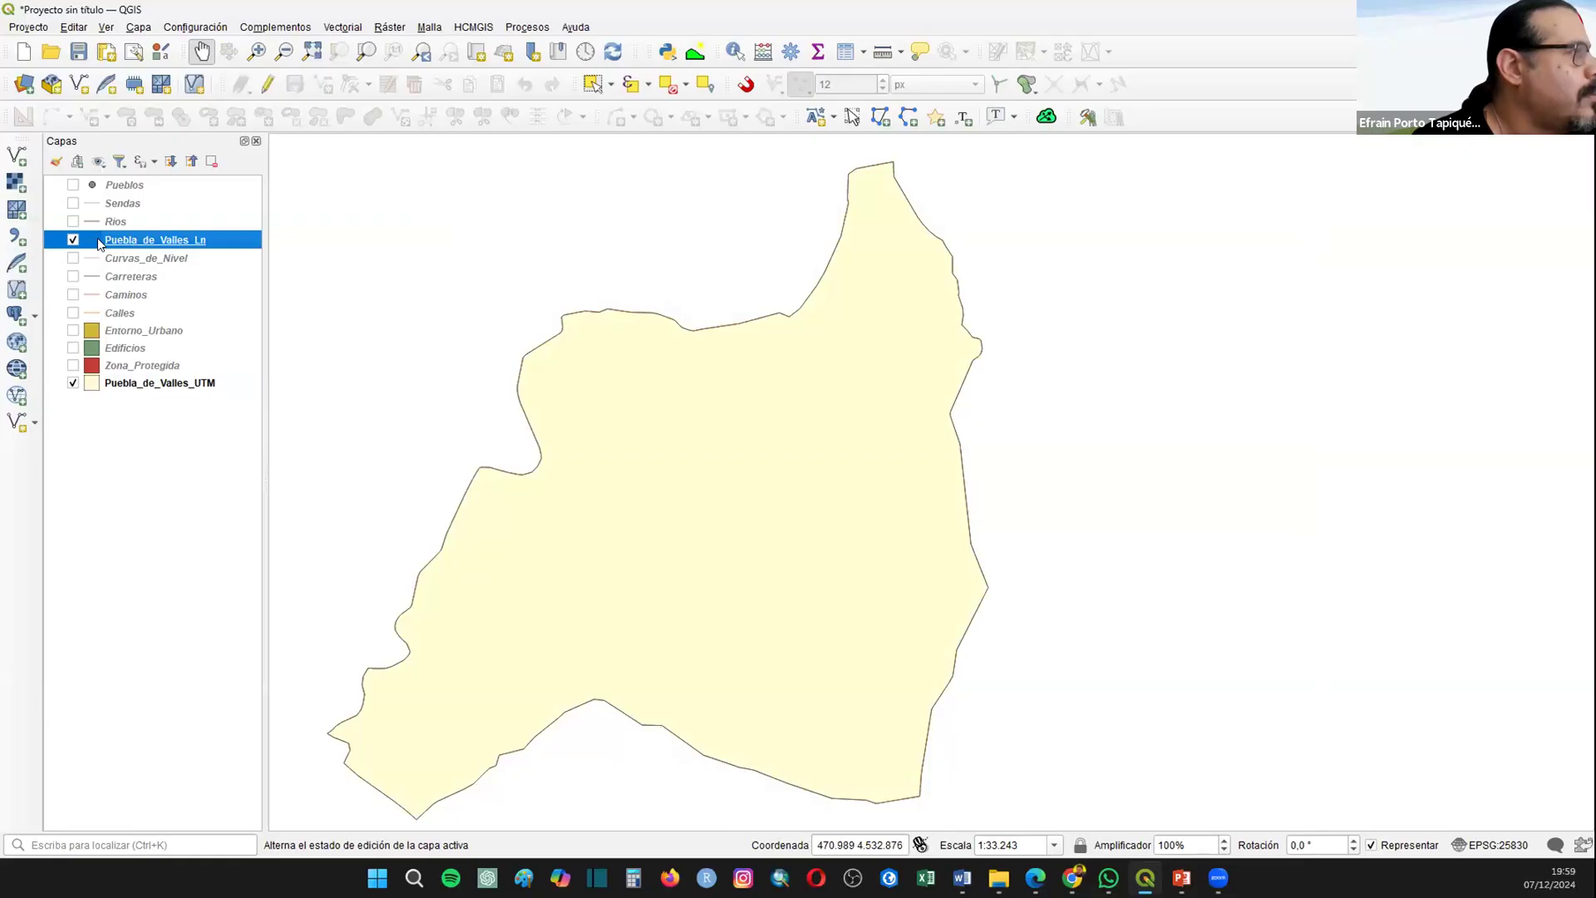
# Step: Set the stroke style of the Puebla_de_Valles_Ln simple line symbol to Línea de guiones y puntos
pyautogui.rightClick(97, 238)
pyautogui.click(914, 463)
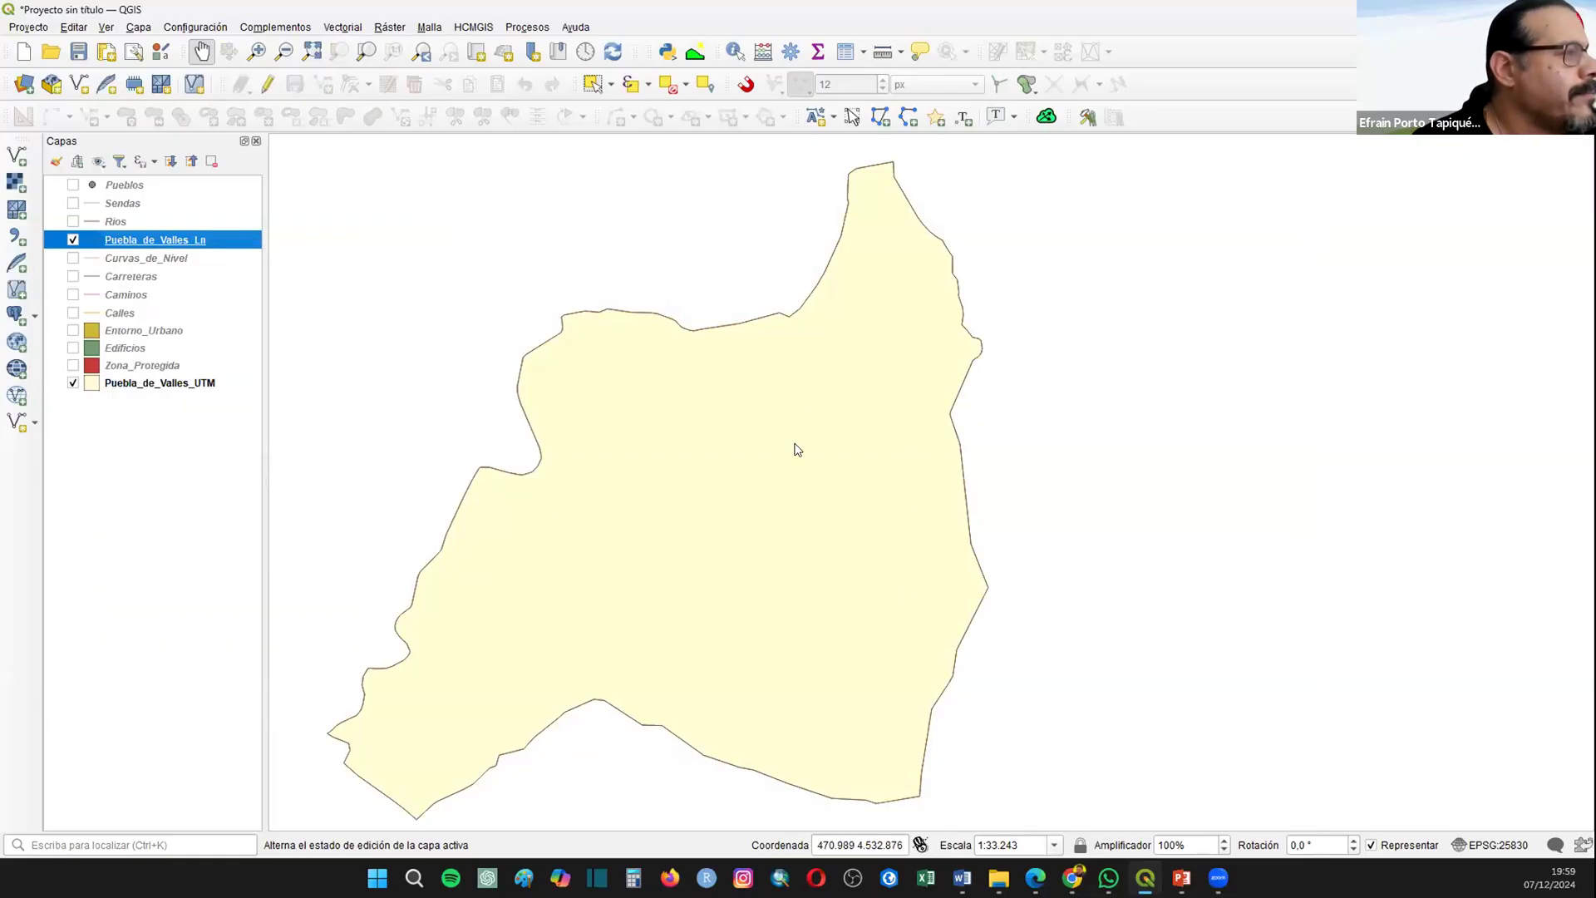
pyautogui.doubleClick(156, 240)
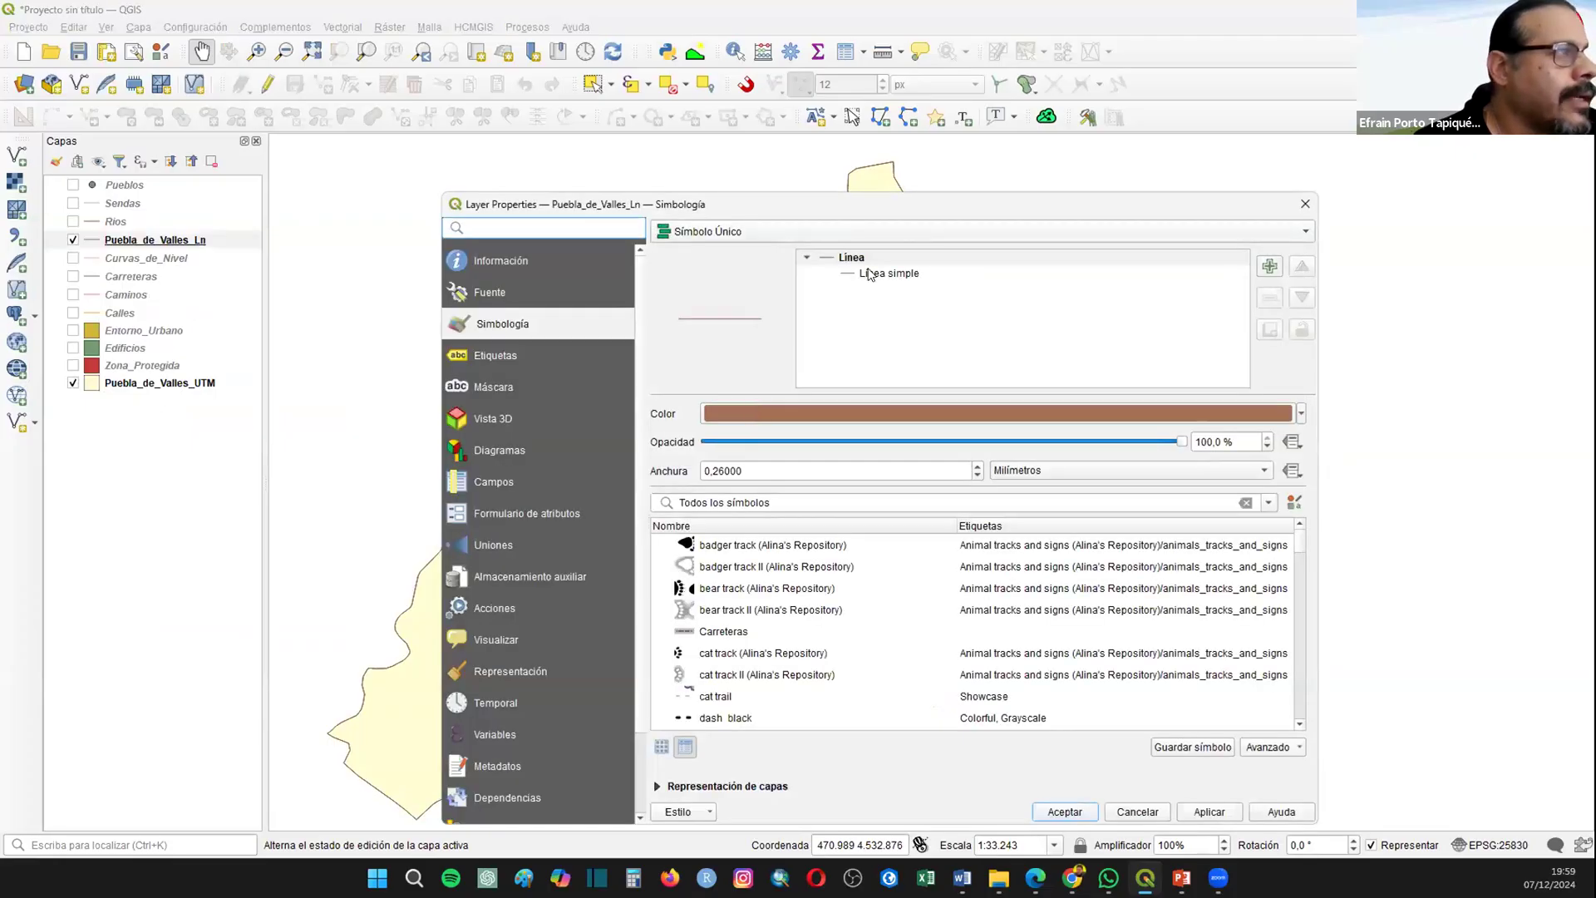
pyautogui.click(897, 273)
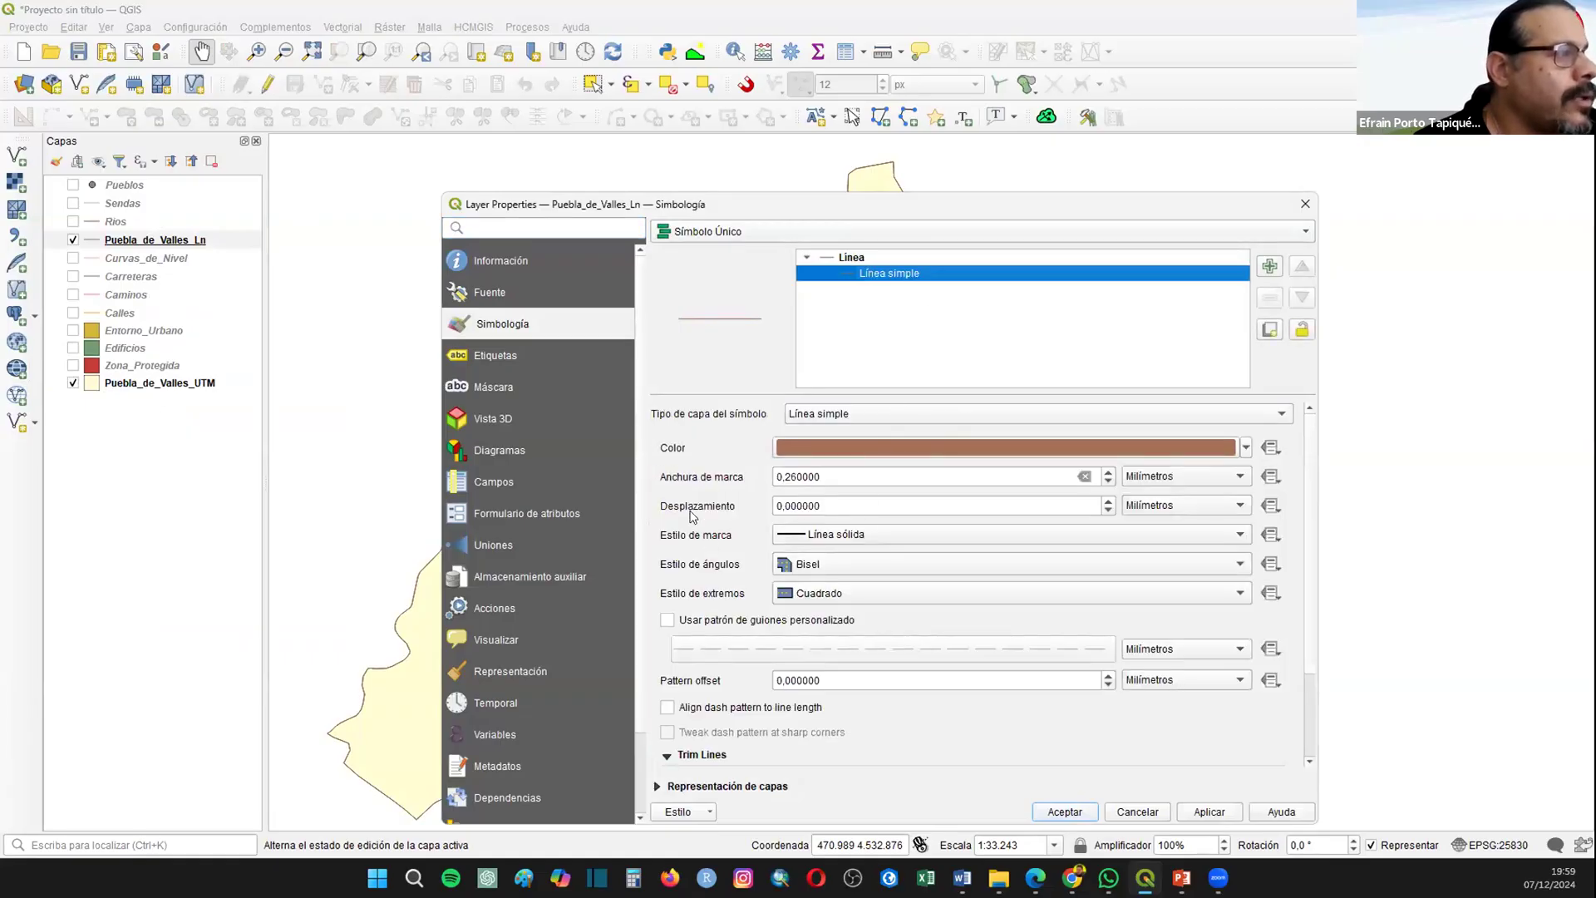
pyautogui.click(839, 536)
pyautogui.click(869, 638)
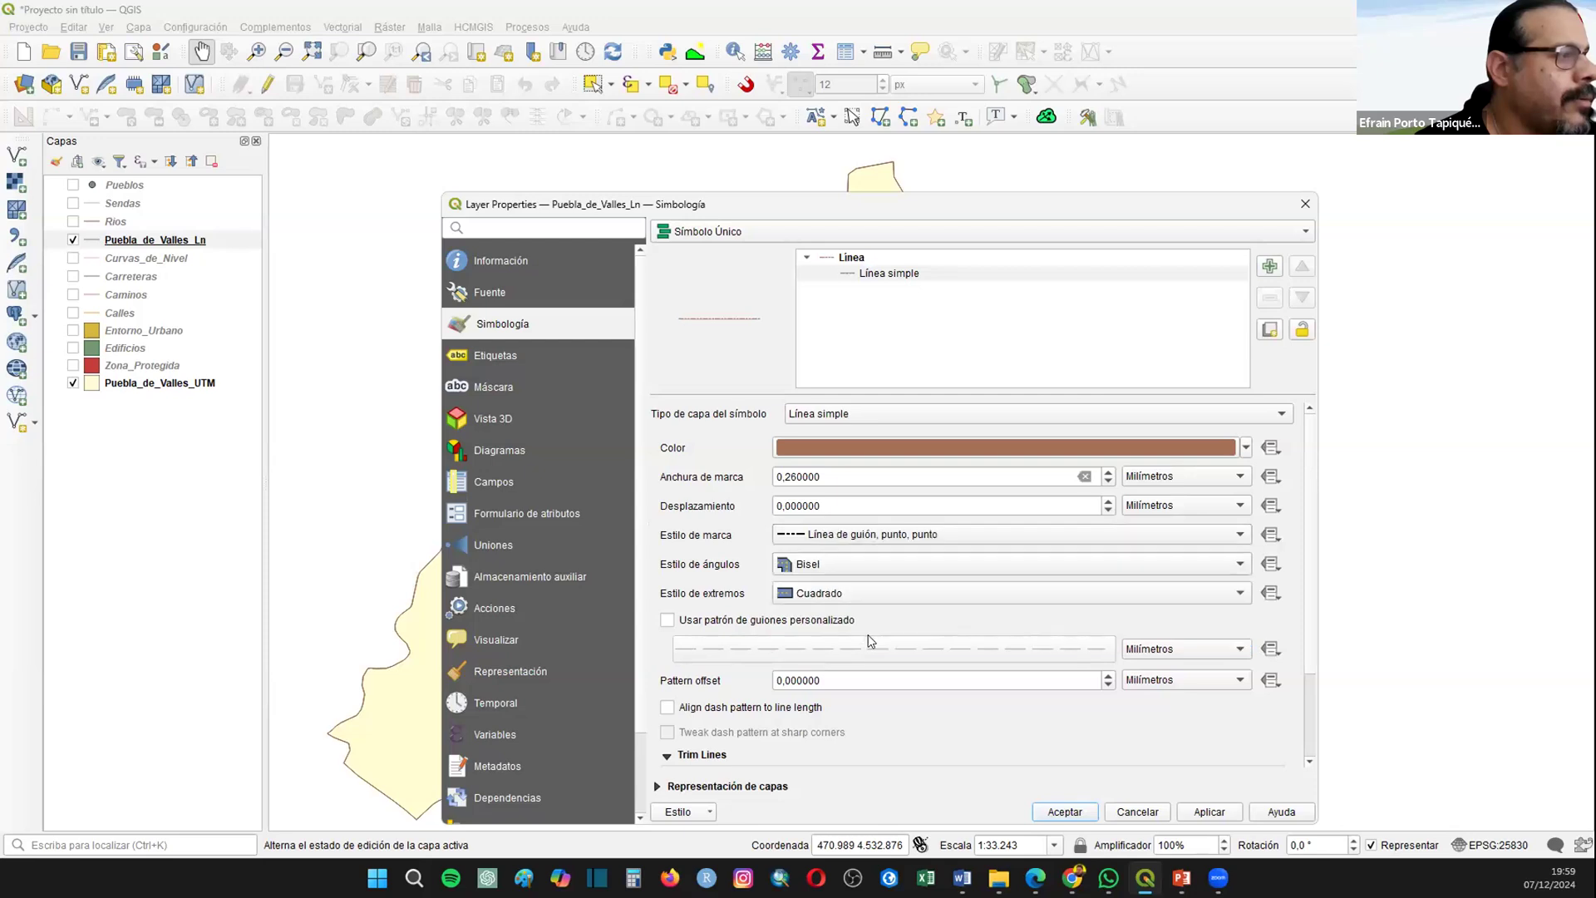
pyautogui.click(818, 538)
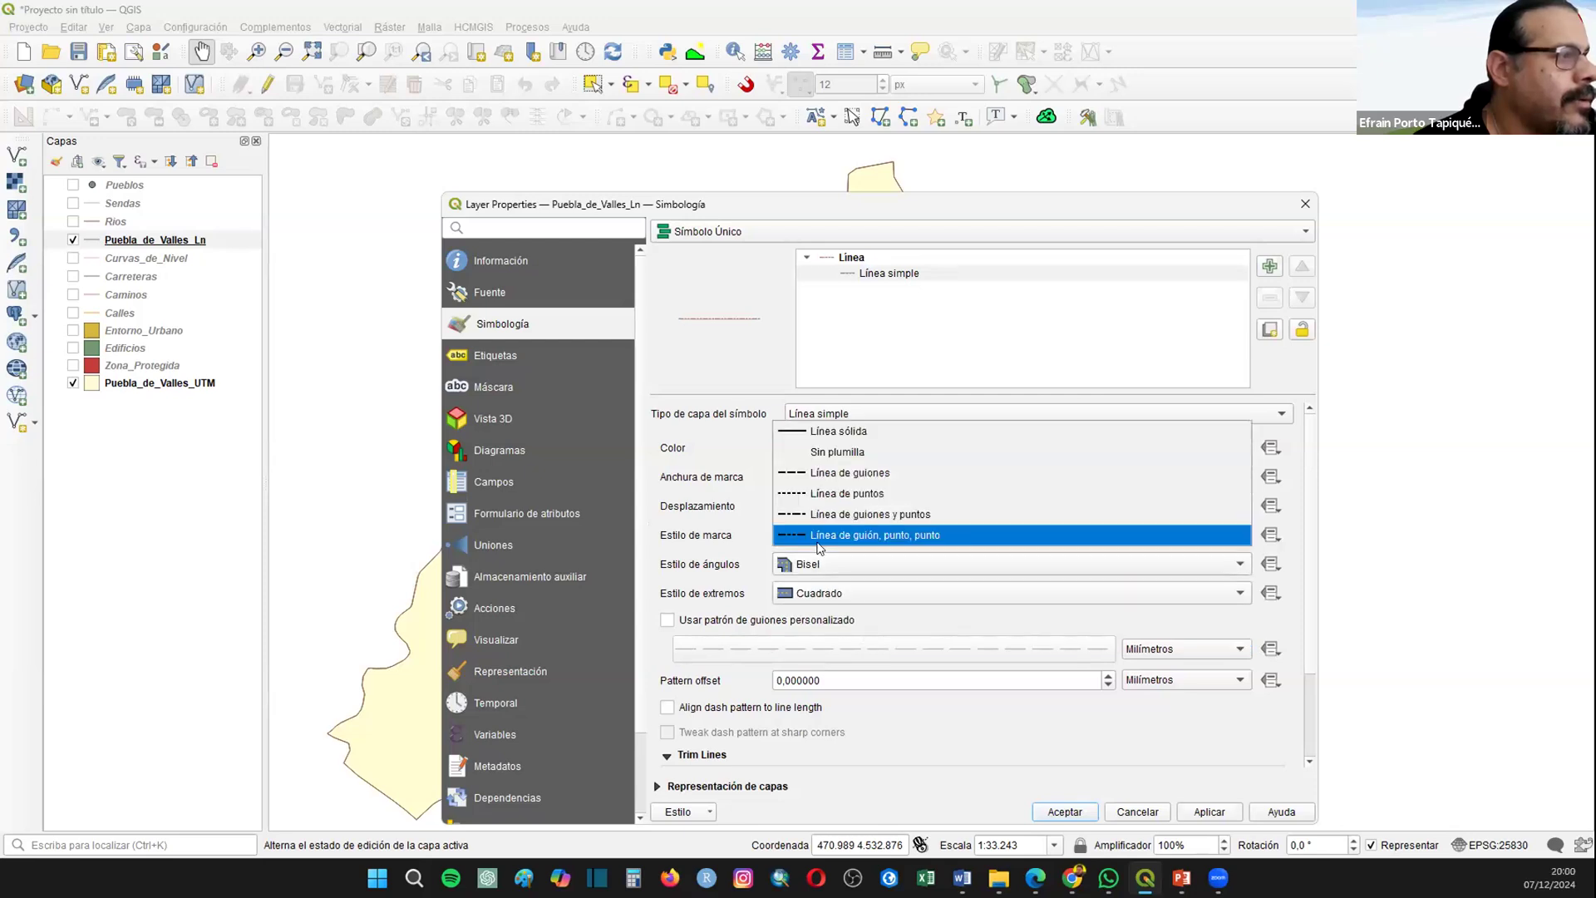
pyautogui.click(852, 513)
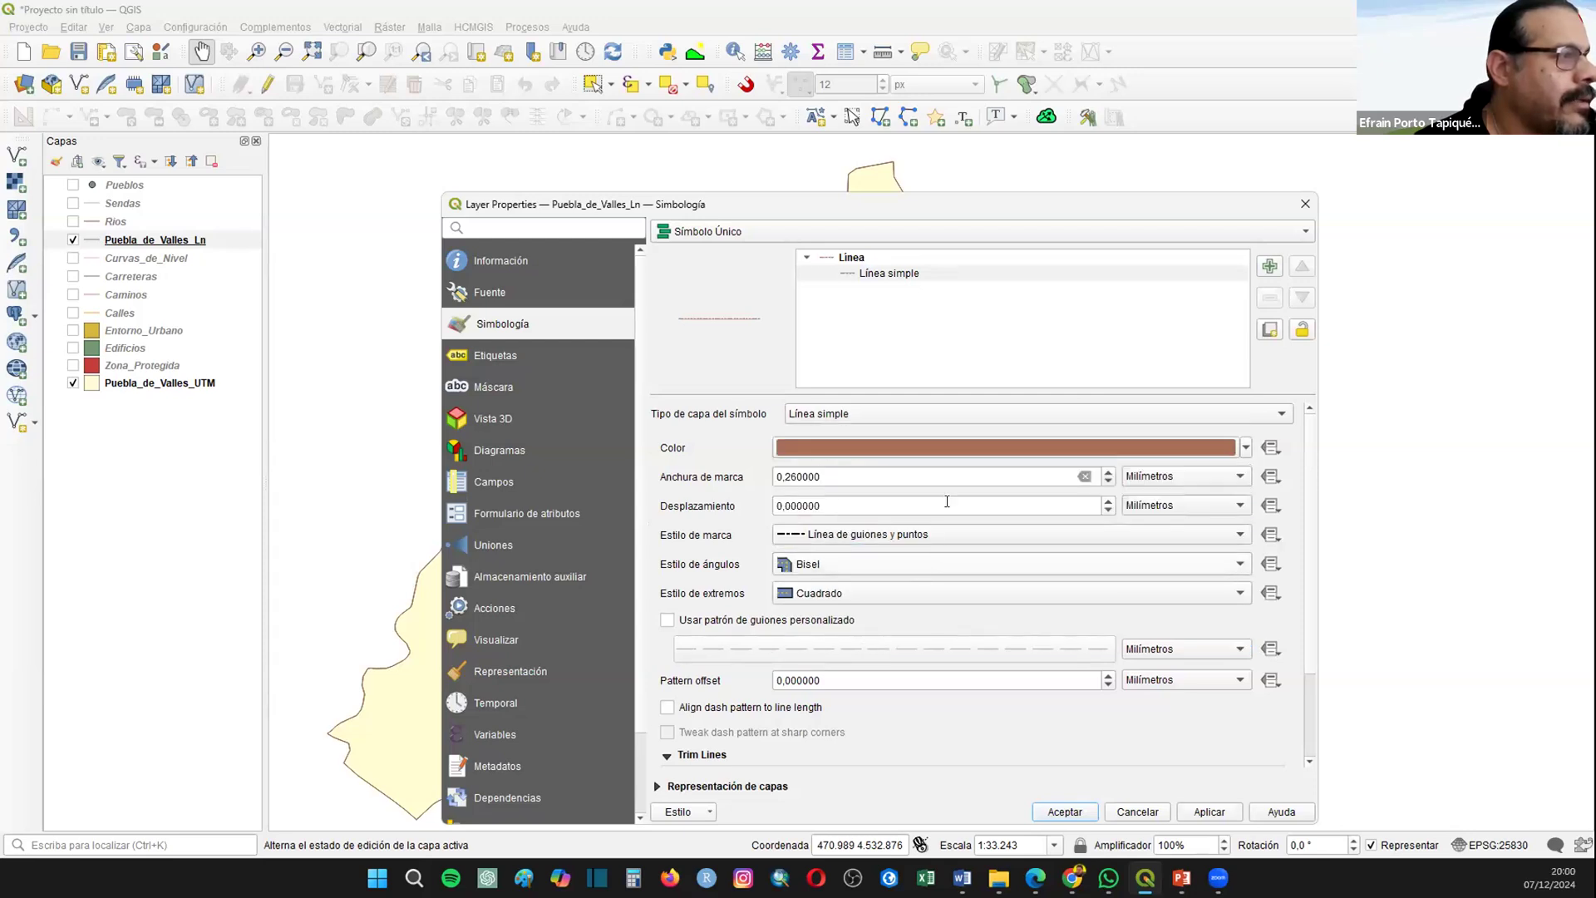
# Step: Set the Puebla_de_Valles_Ln line width to 0.46 mm and its color to black, and accept the symbology
pyautogui.click(1108, 472)
pyautogui.click(1248, 448)
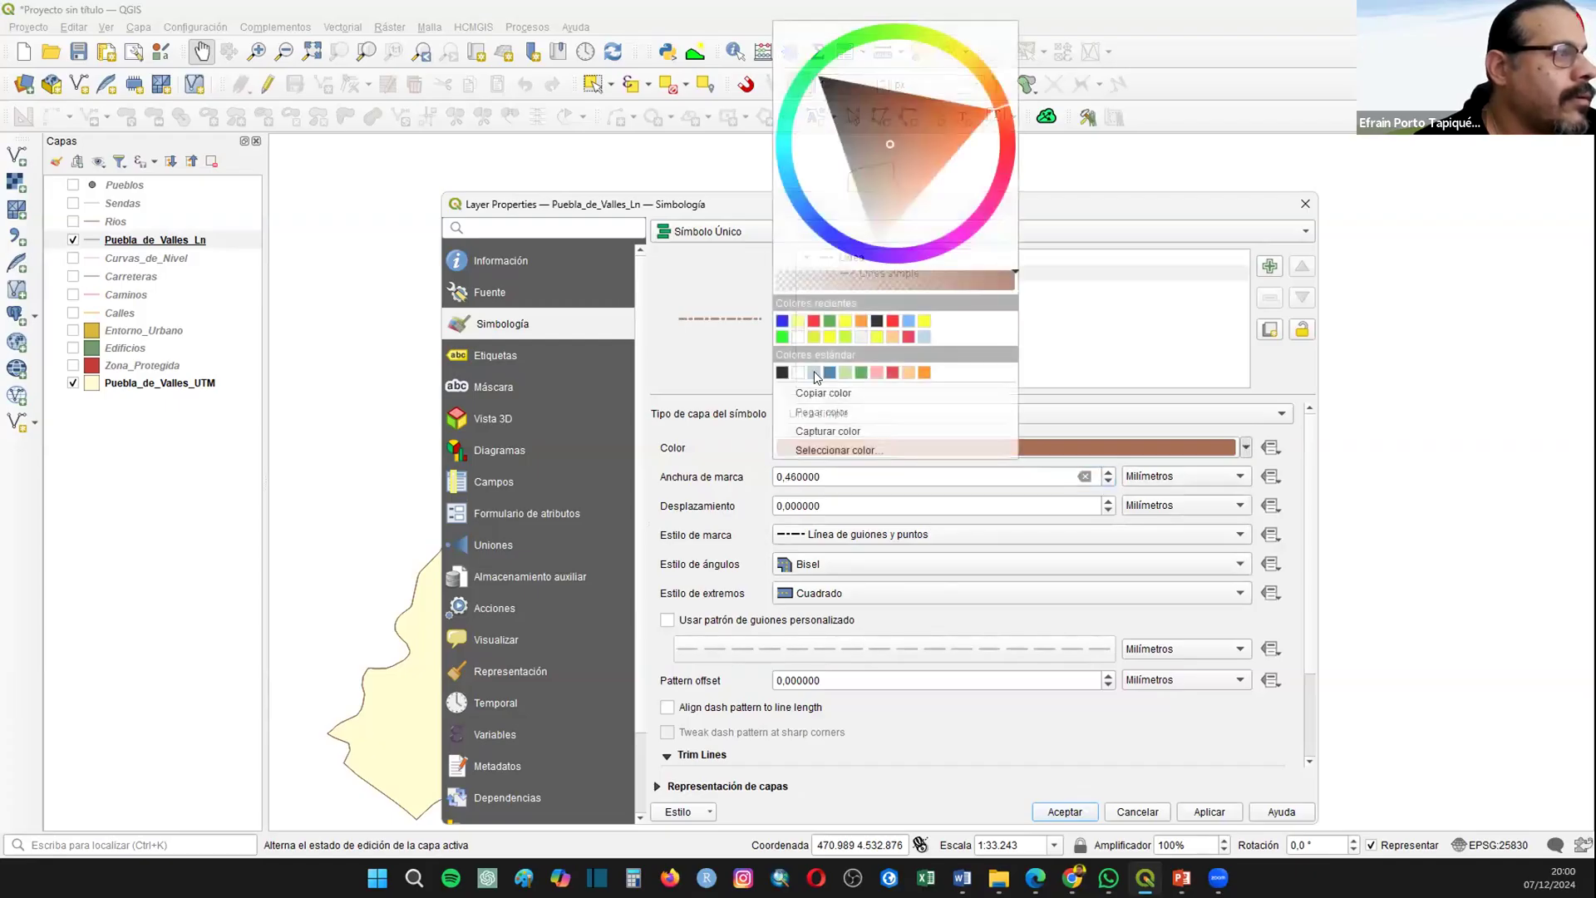
pyautogui.click(782, 371)
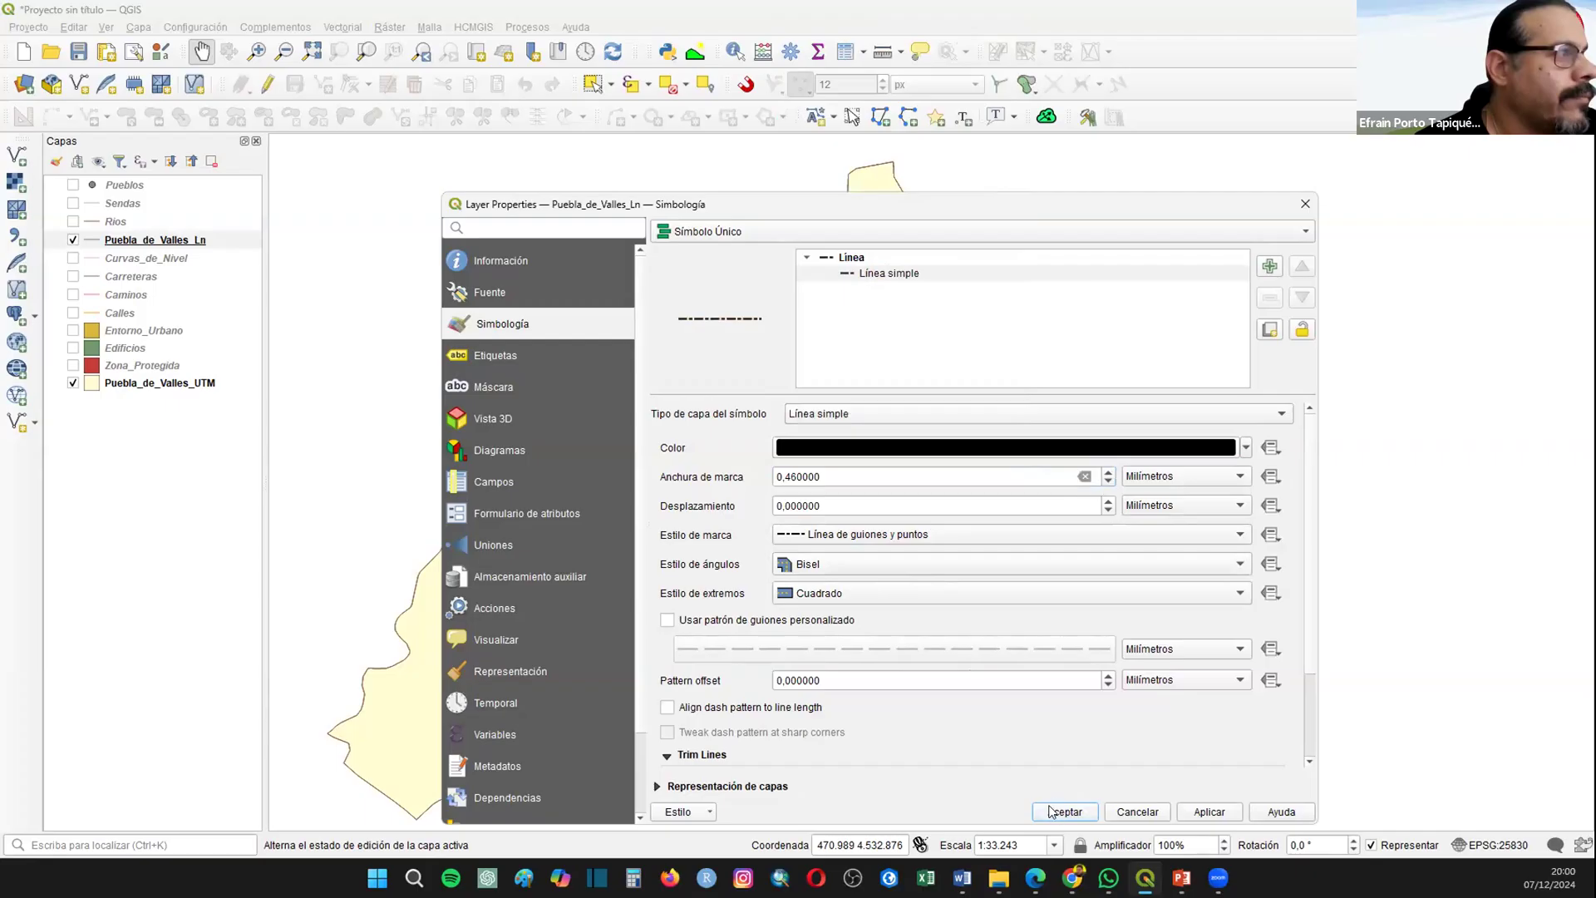
pyautogui.click(1050, 811)
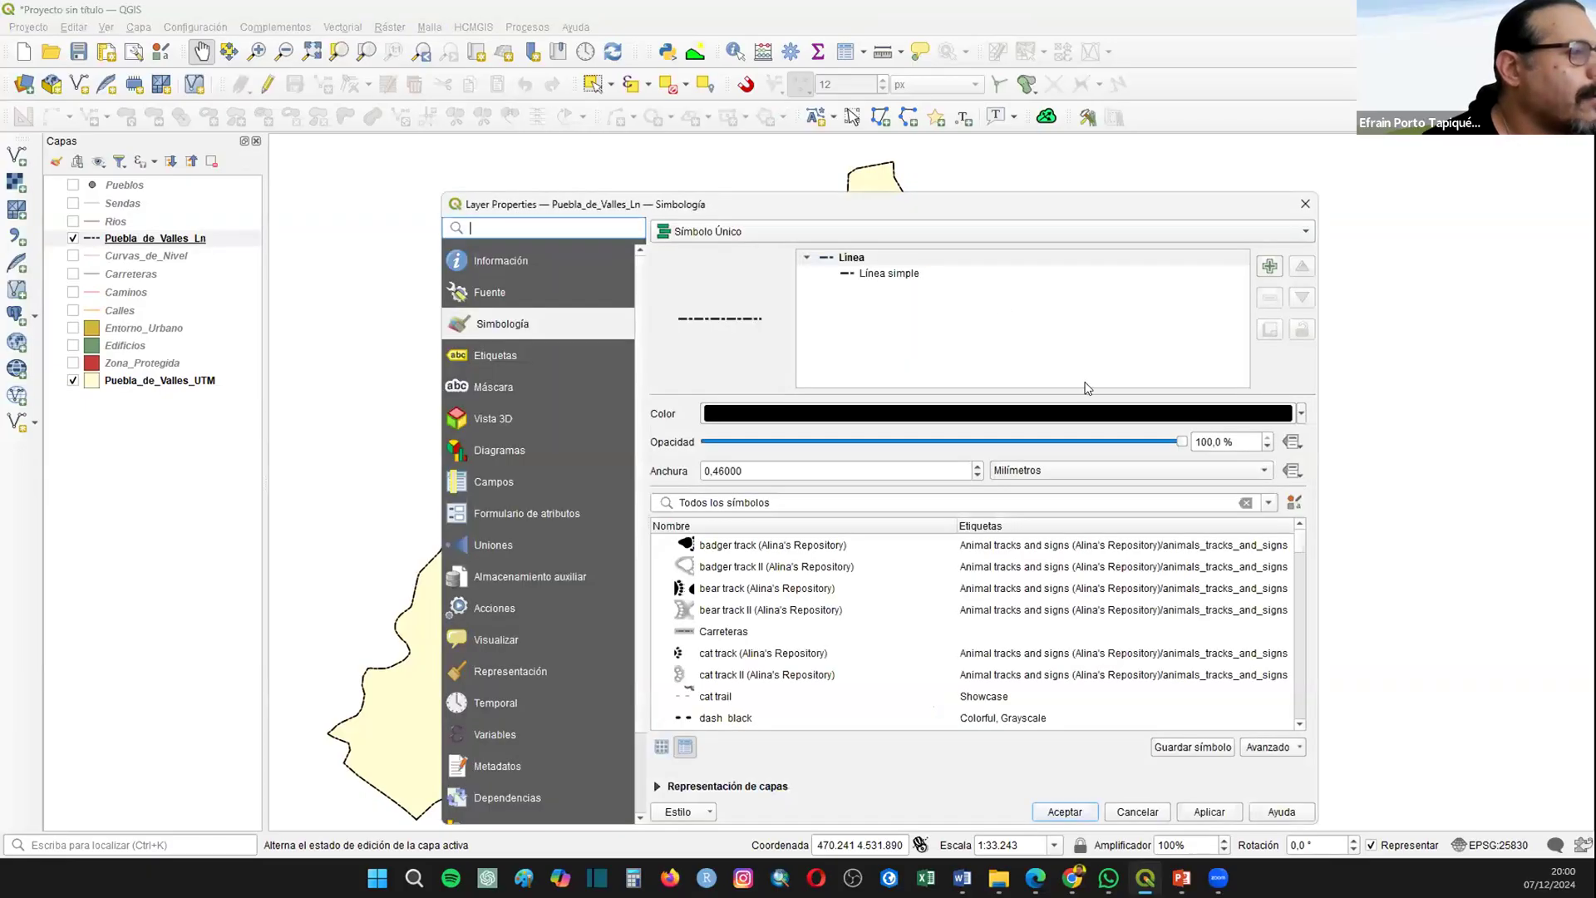
# Step: Try a custom dash pattern on the Puebla_de_Valles_Ln simple line and open its dash and space lengths for editing
pyautogui.click(906, 273)
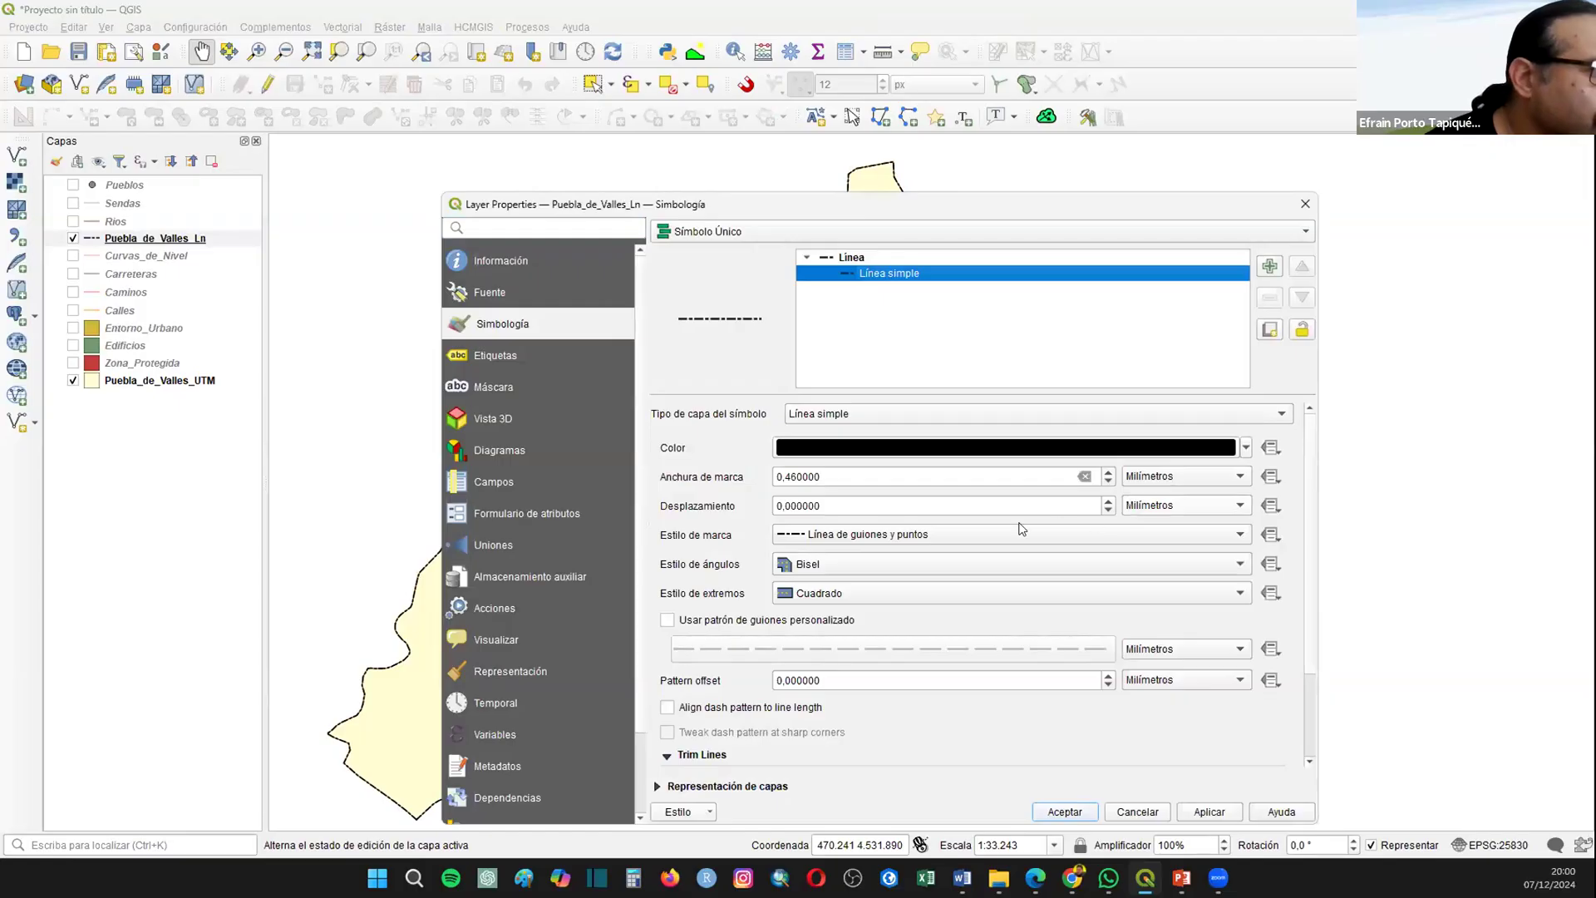
pyautogui.click(666, 620)
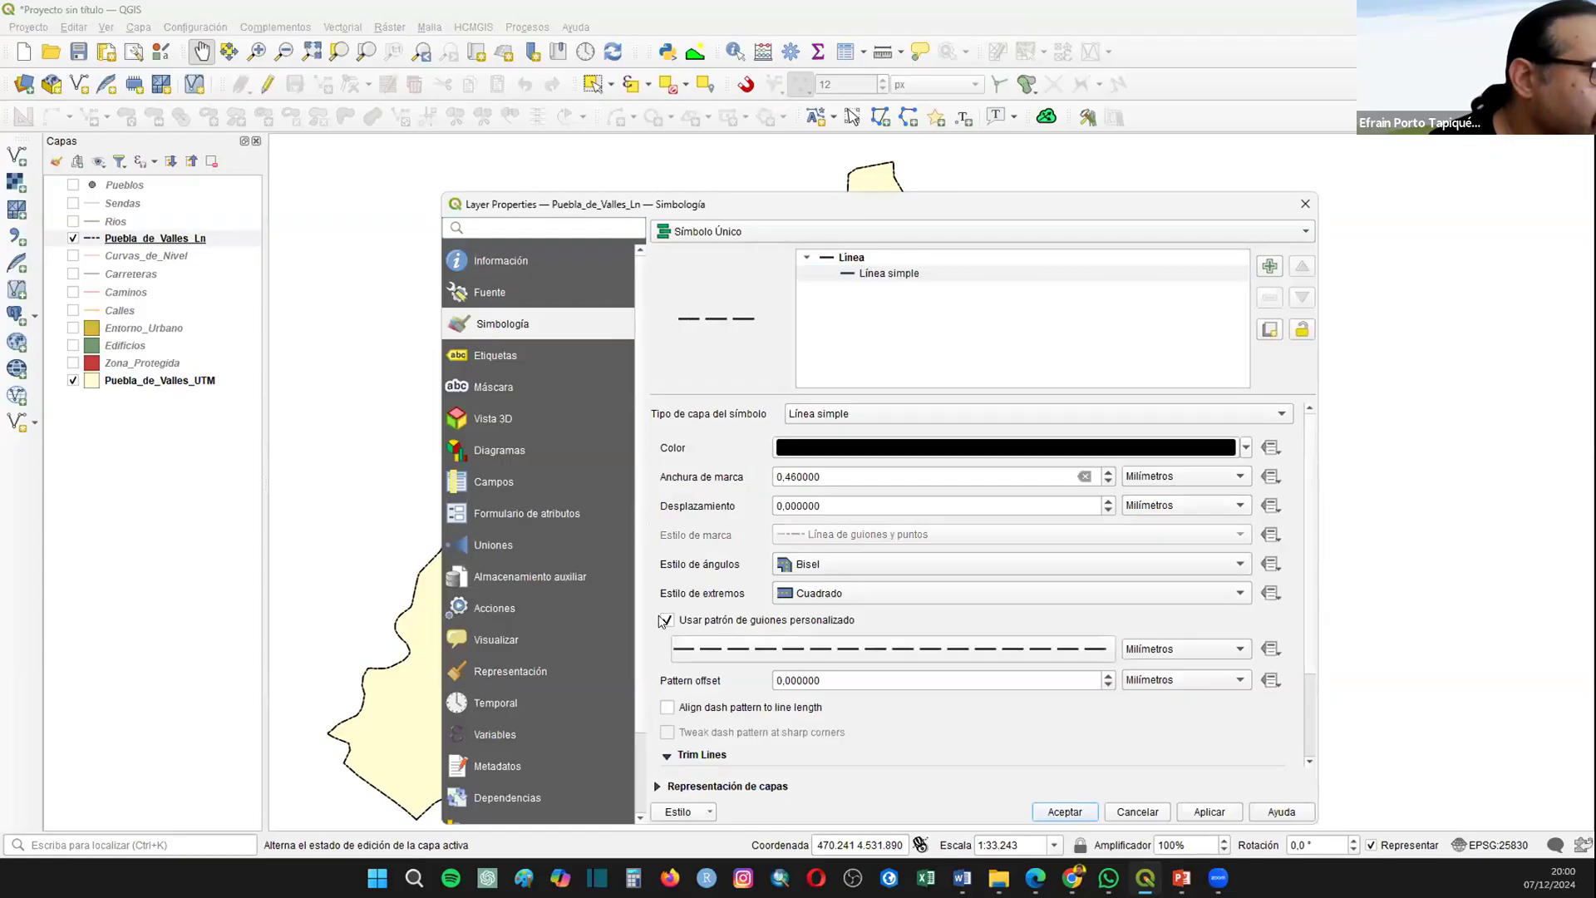
pyautogui.click(1008, 649)
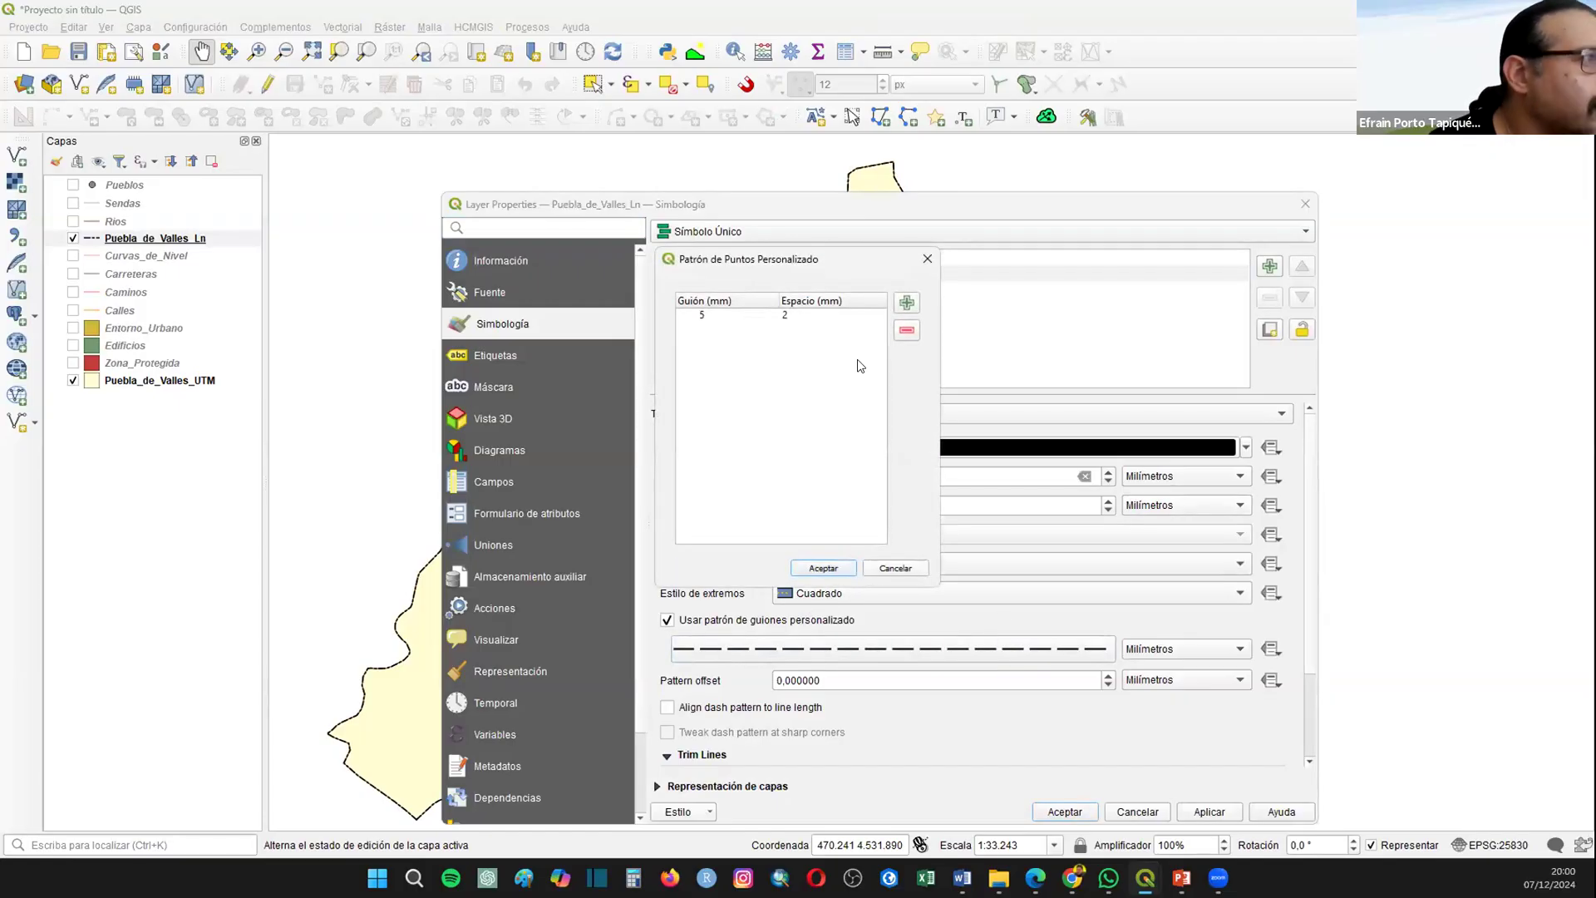
pyautogui.click(704, 314)
pyautogui.doubleClick(796, 316)
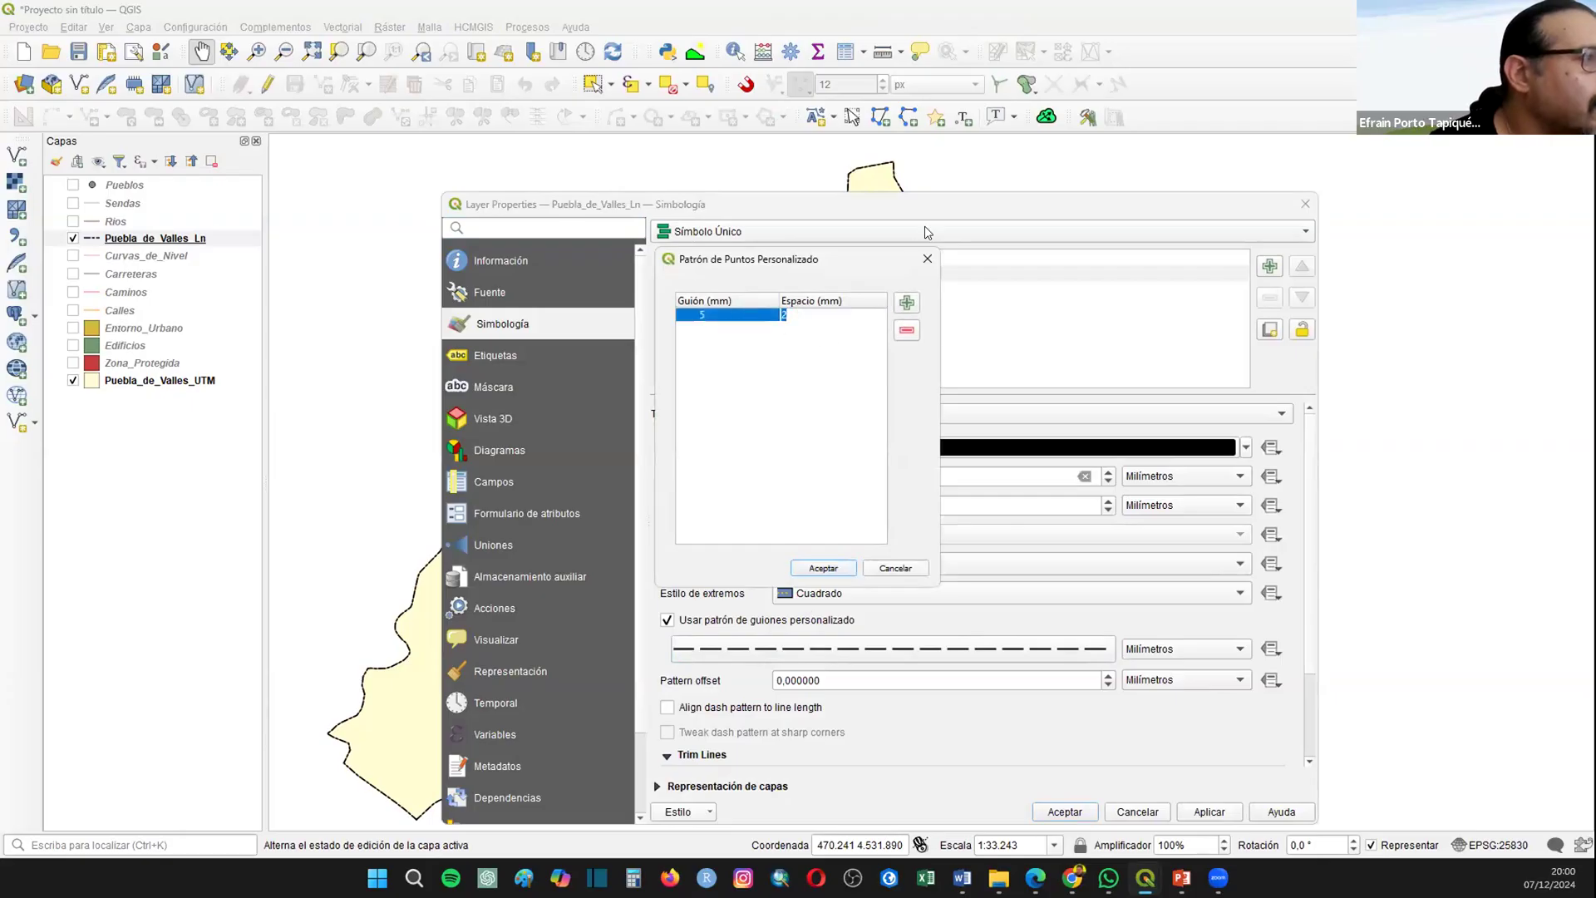
pyautogui.click(928, 261)
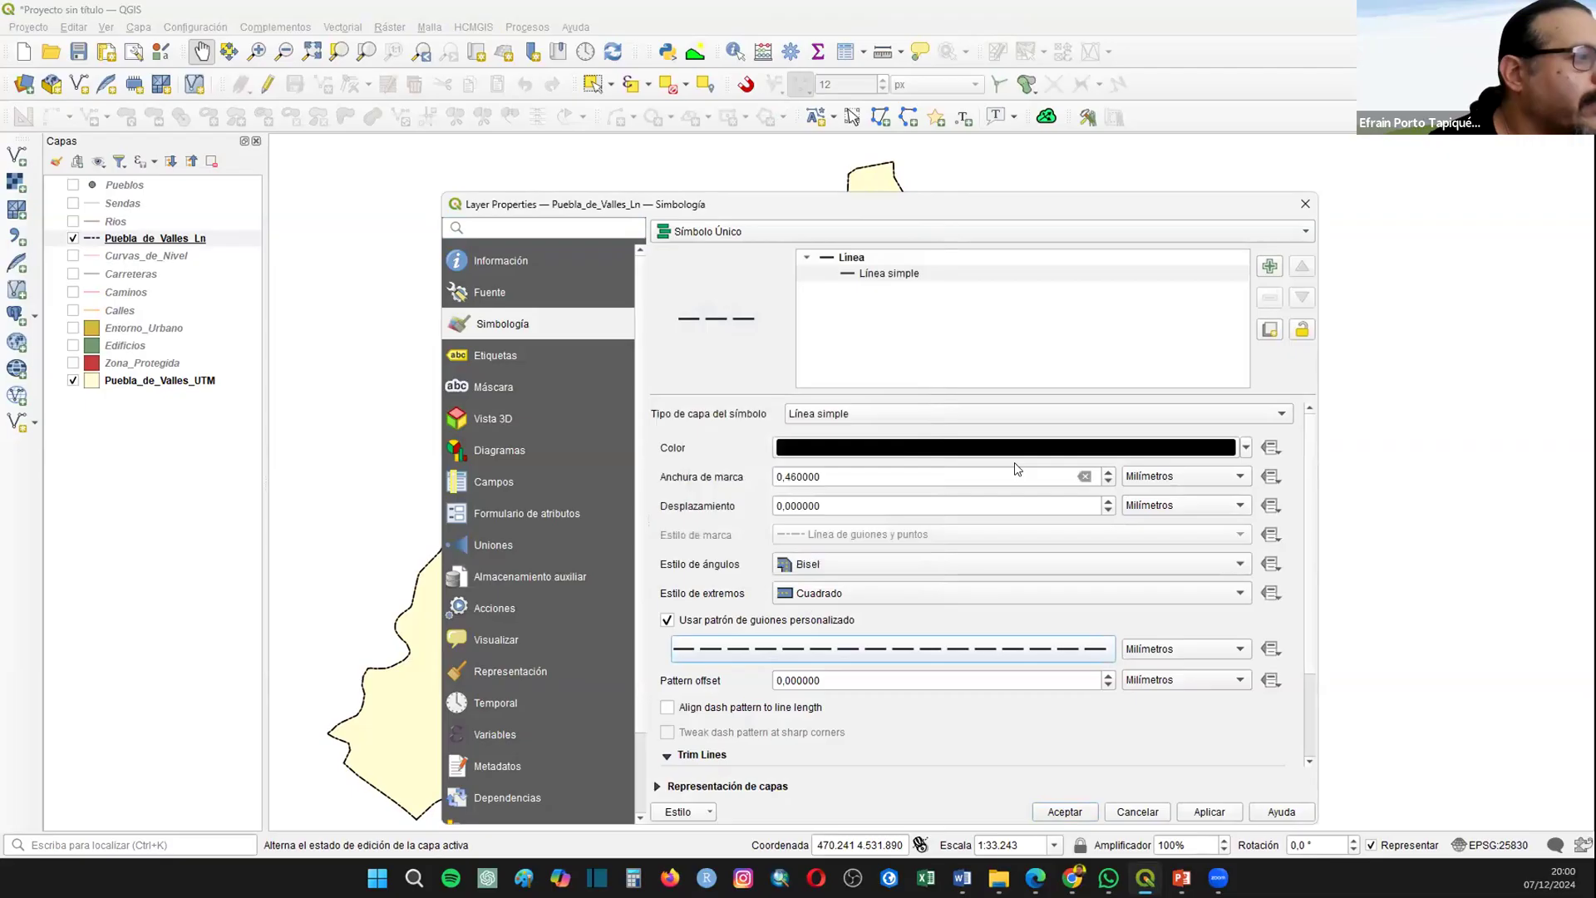
pyautogui.click(667, 620)
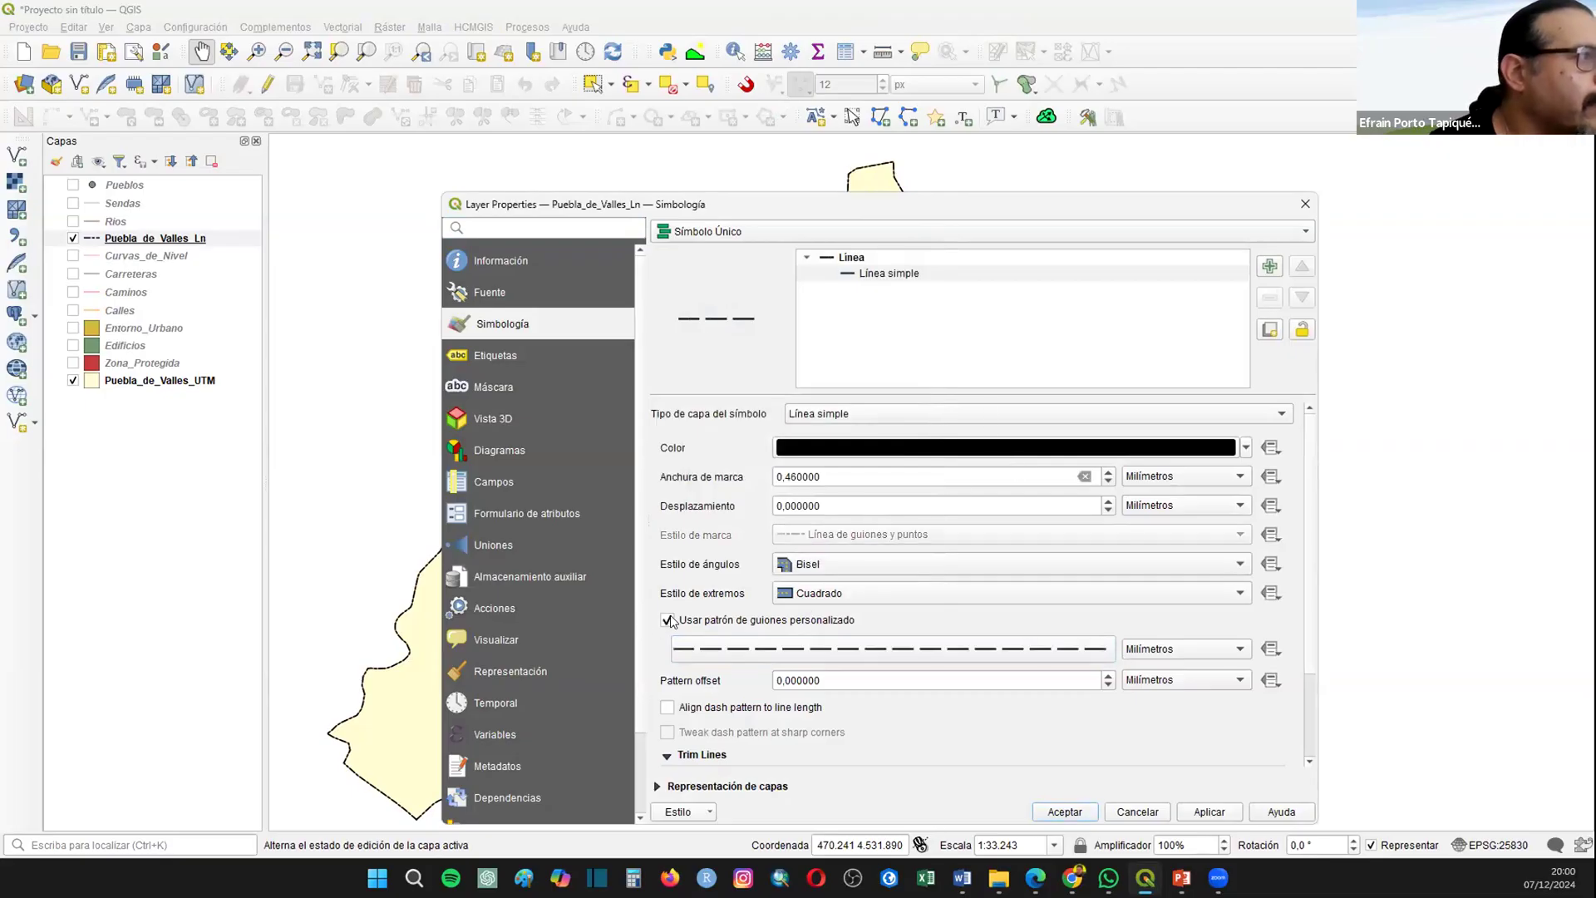
pyautogui.click(668, 620)
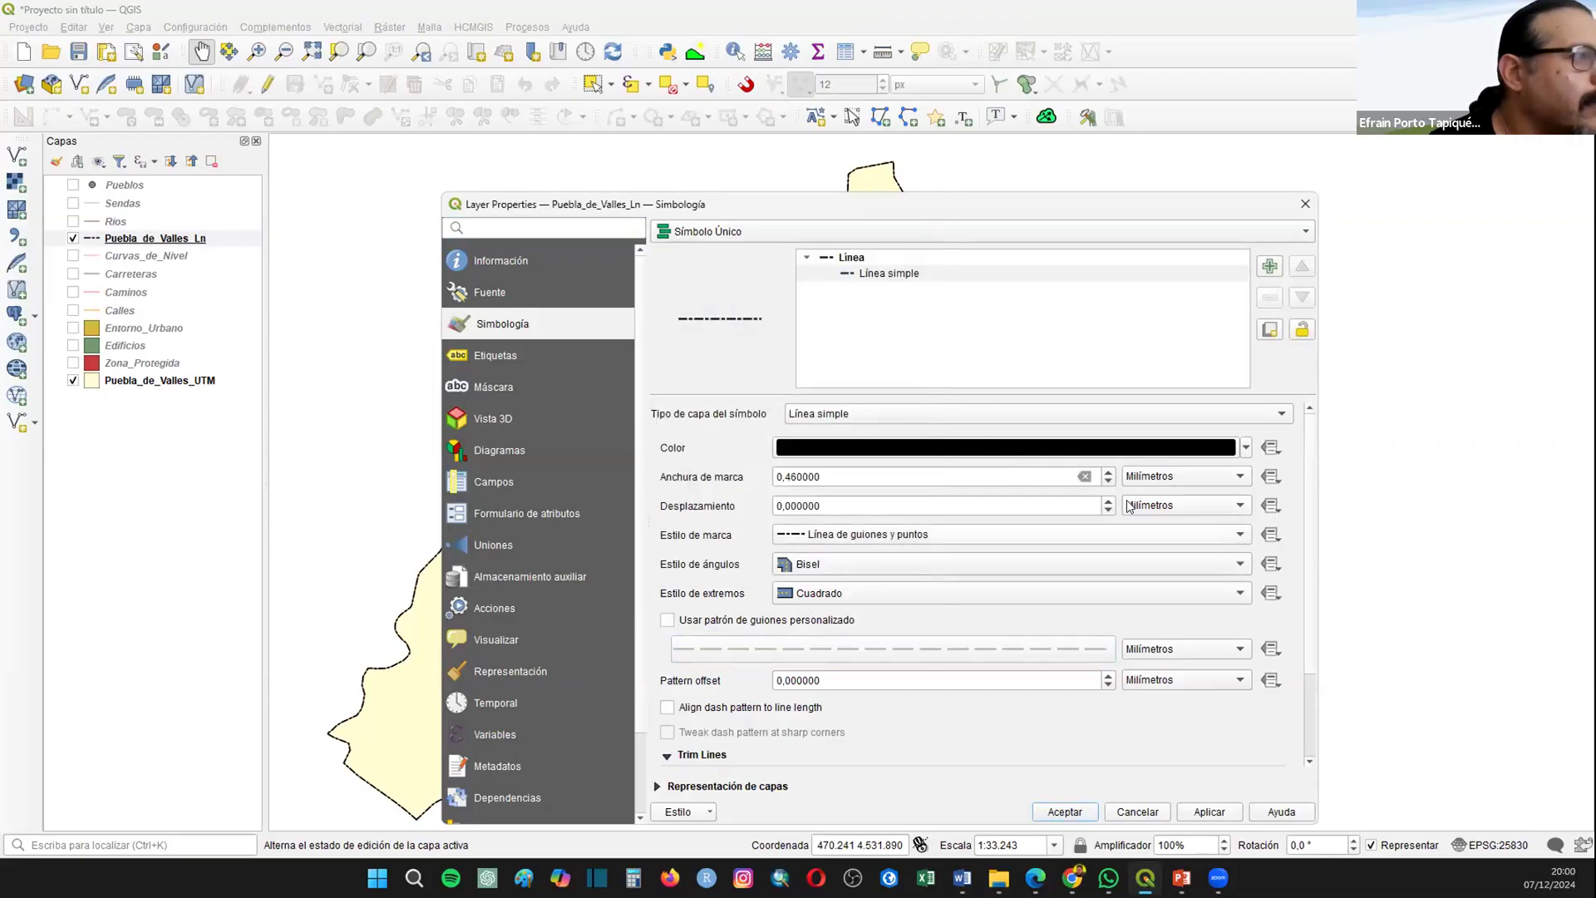
# Step: Set the stroke width of the Puebla_de_Valles_Ln line to 0.66 mm and apply it to the map
pyautogui.click(1108, 471)
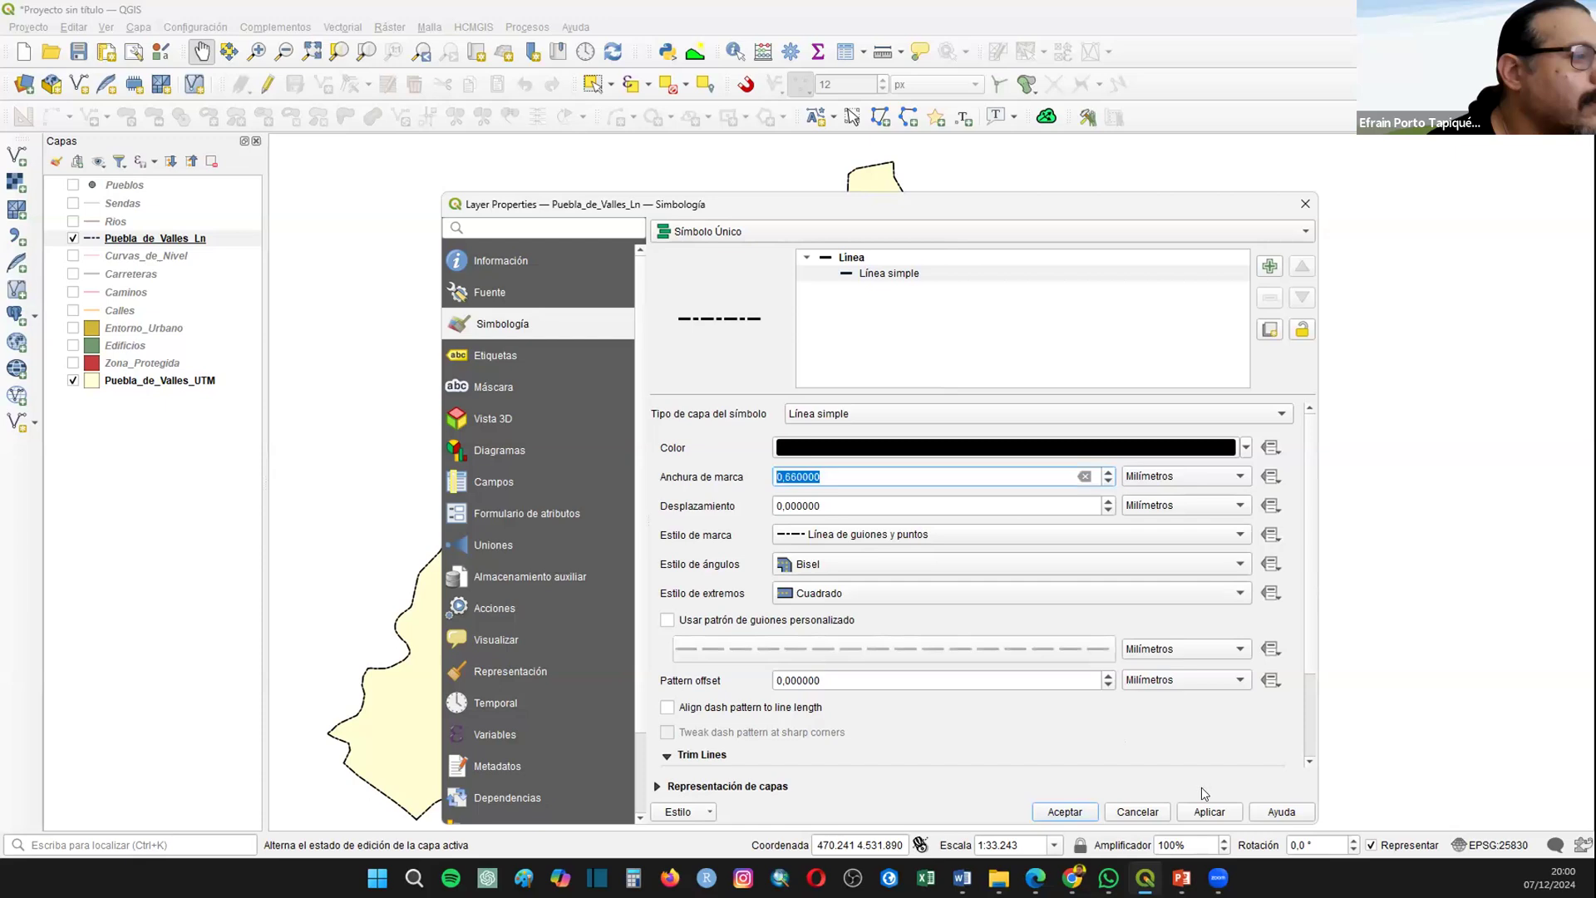
pyautogui.click(1209, 815)
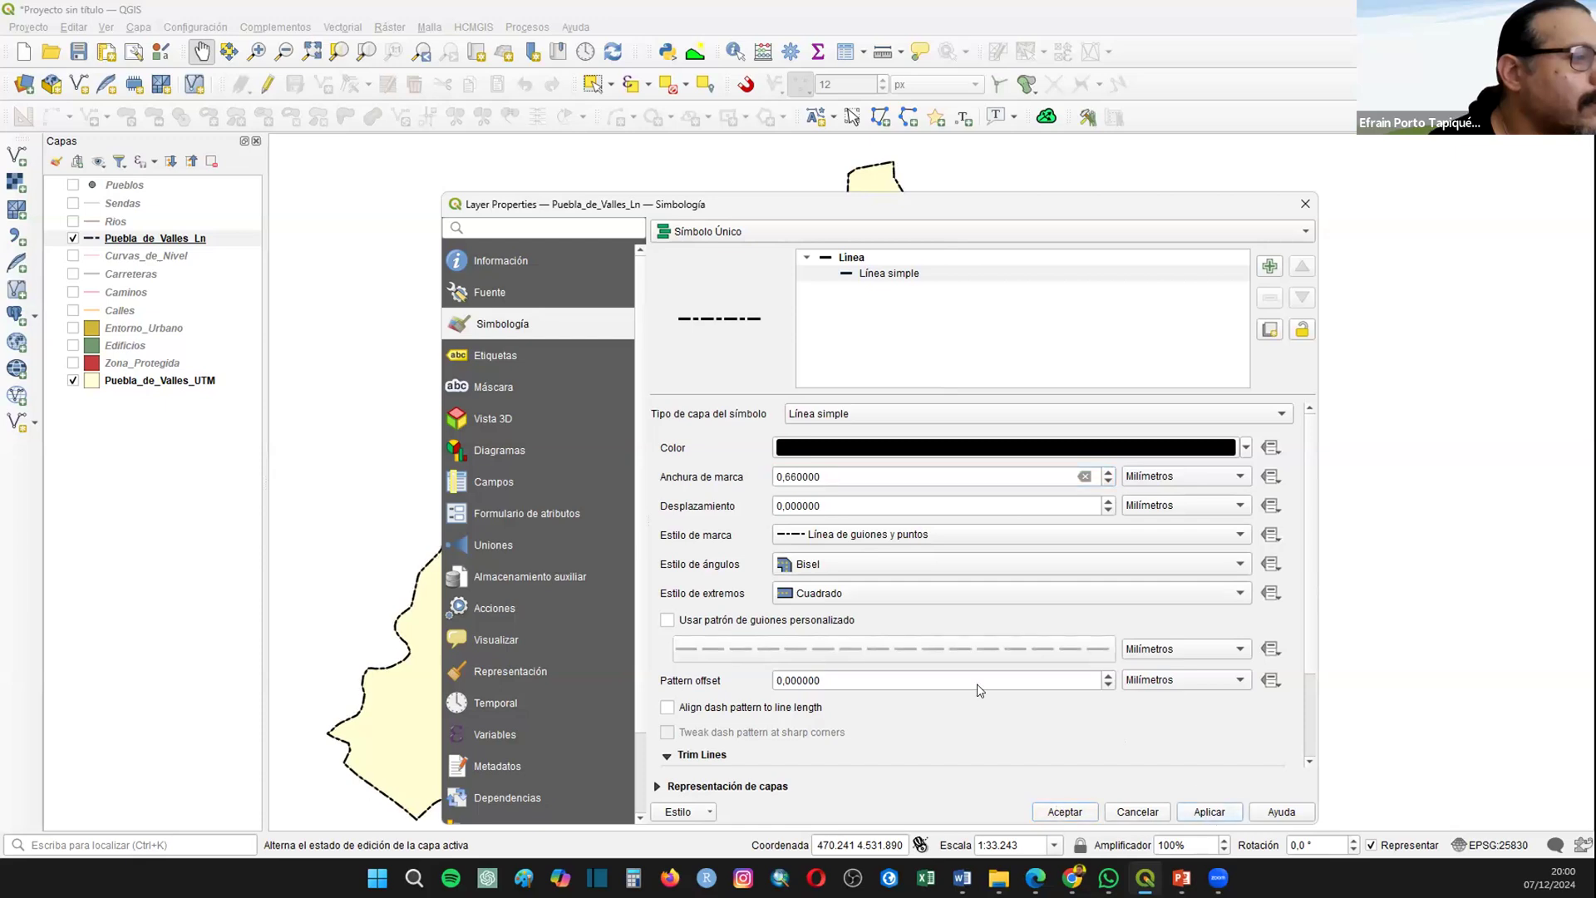
pyautogui.press('Return')
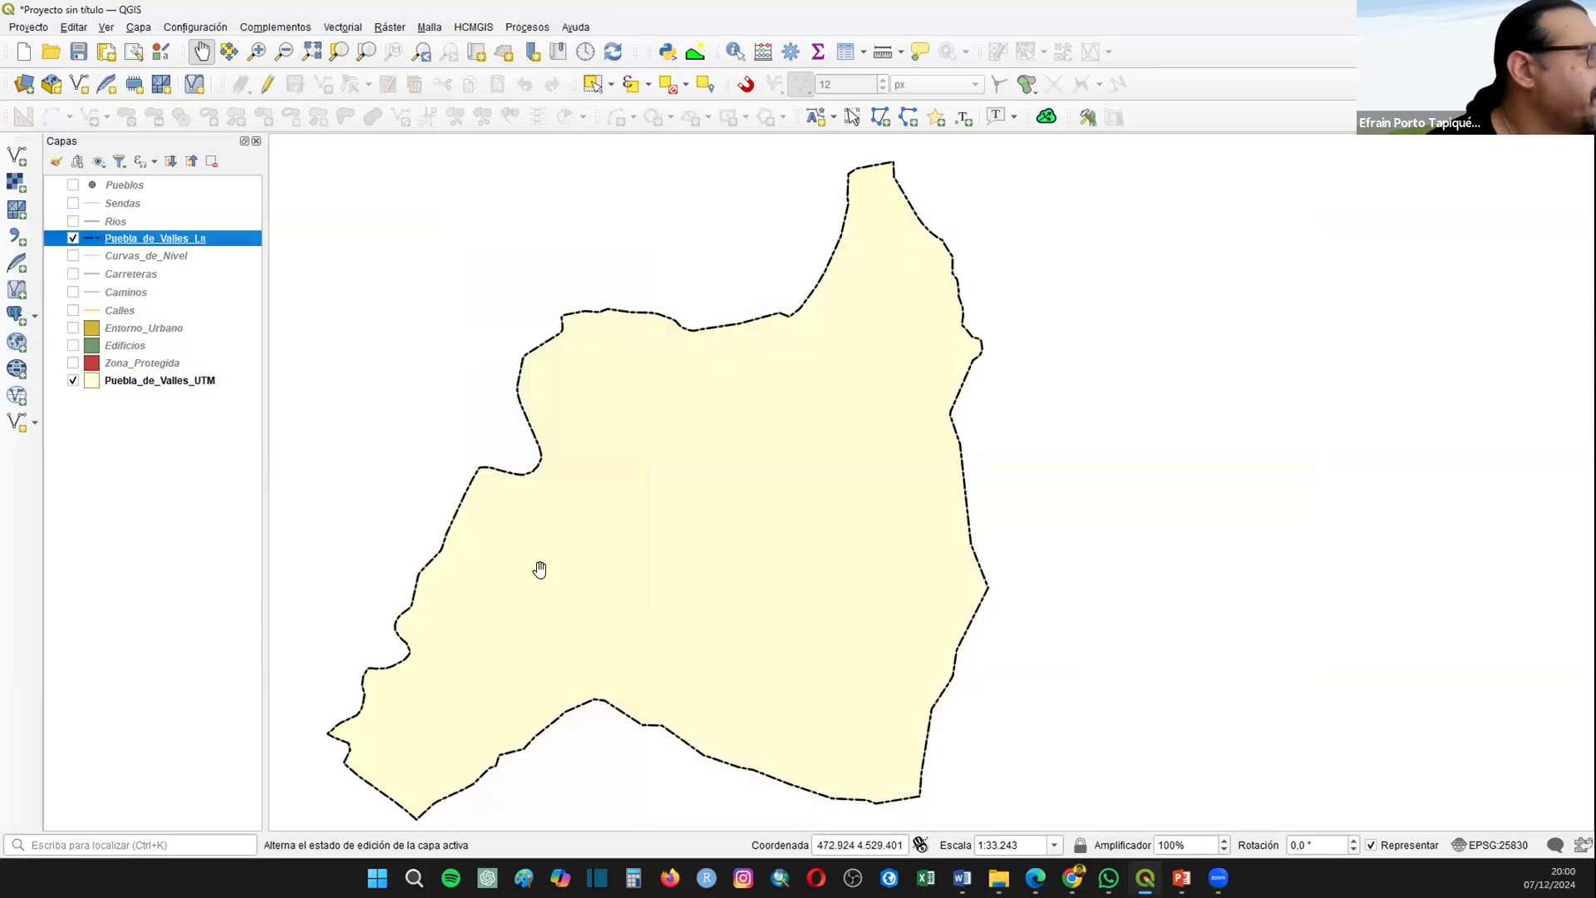
# Step: Make the Zona_Protegida layer visible and set its simple fill style to Diagonal hacia delante
pyautogui.click(74, 364)
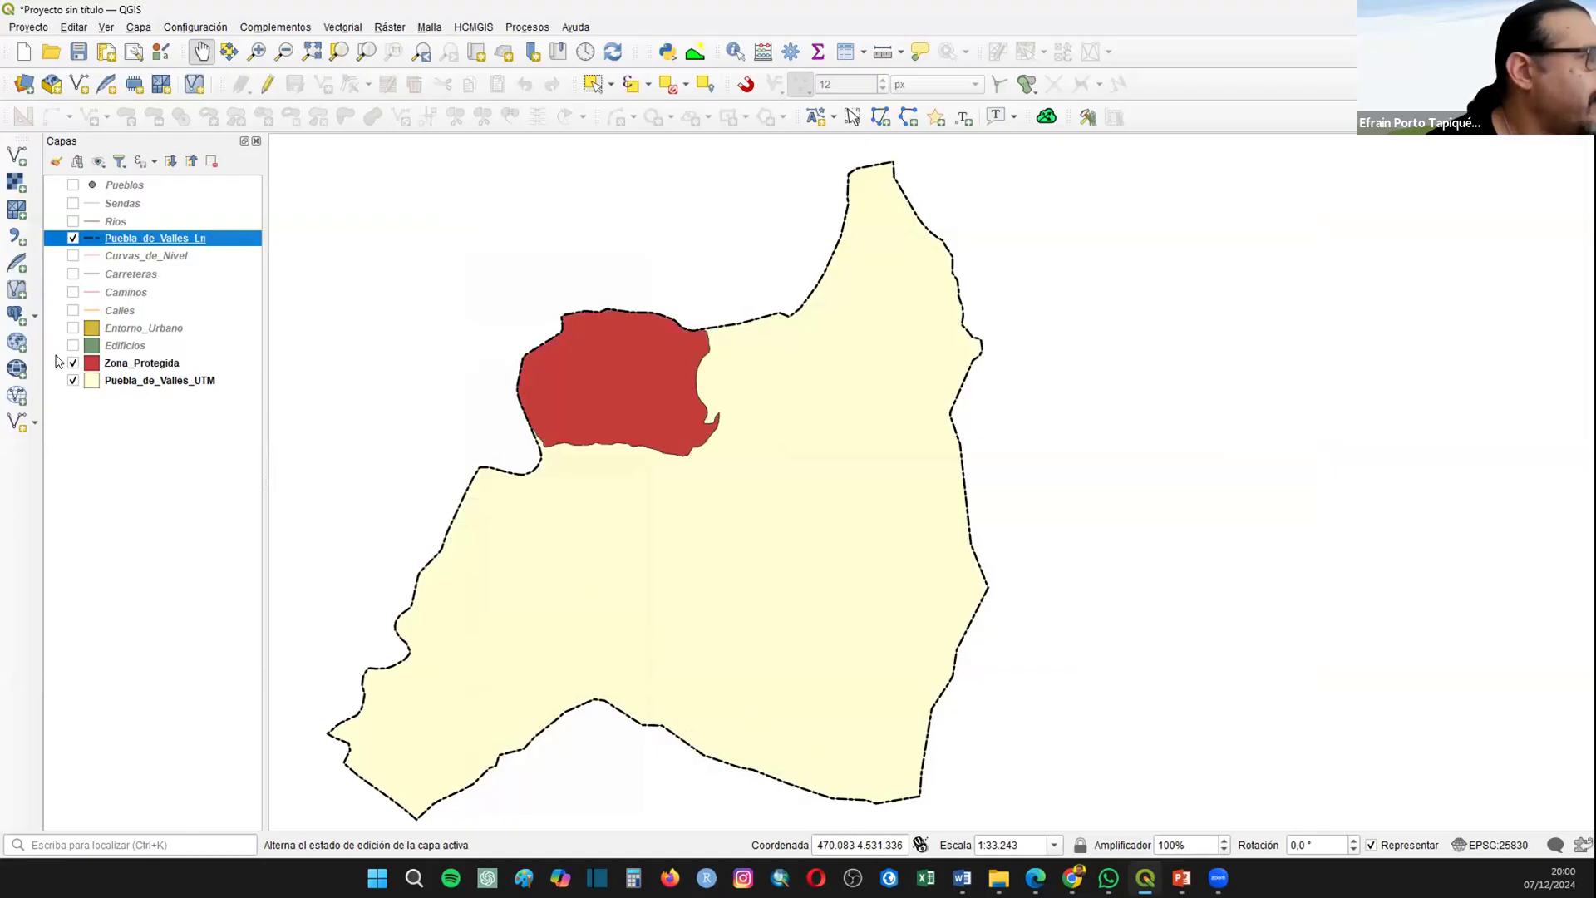
pyautogui.click(139, 365)
pyautogui.rightClick(139, 366)
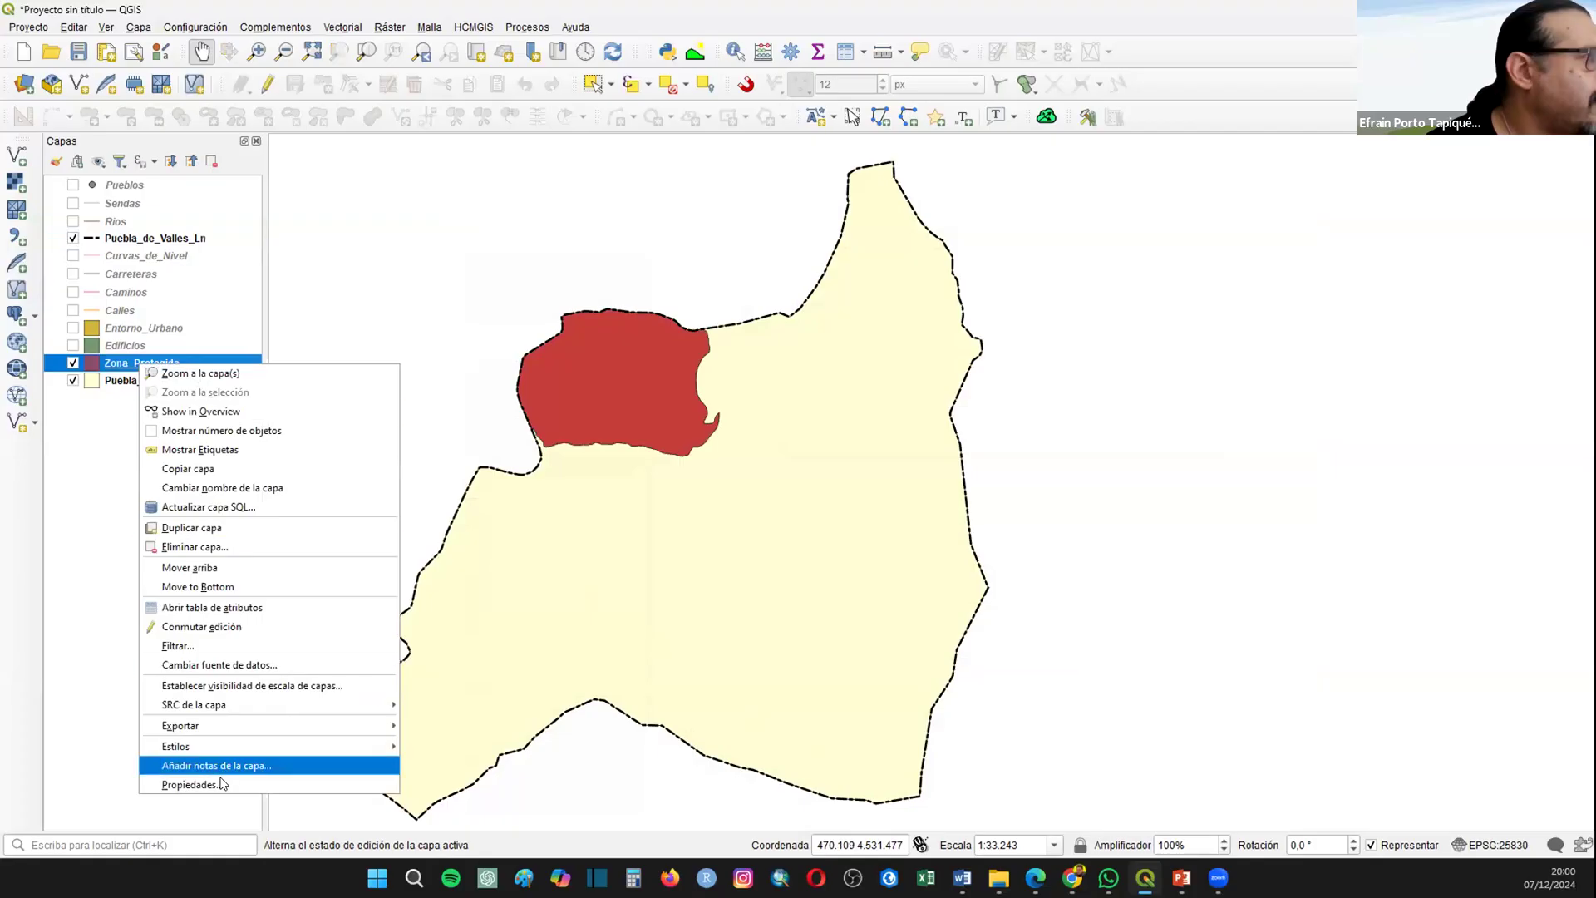
pyautogui.click(222, 785)
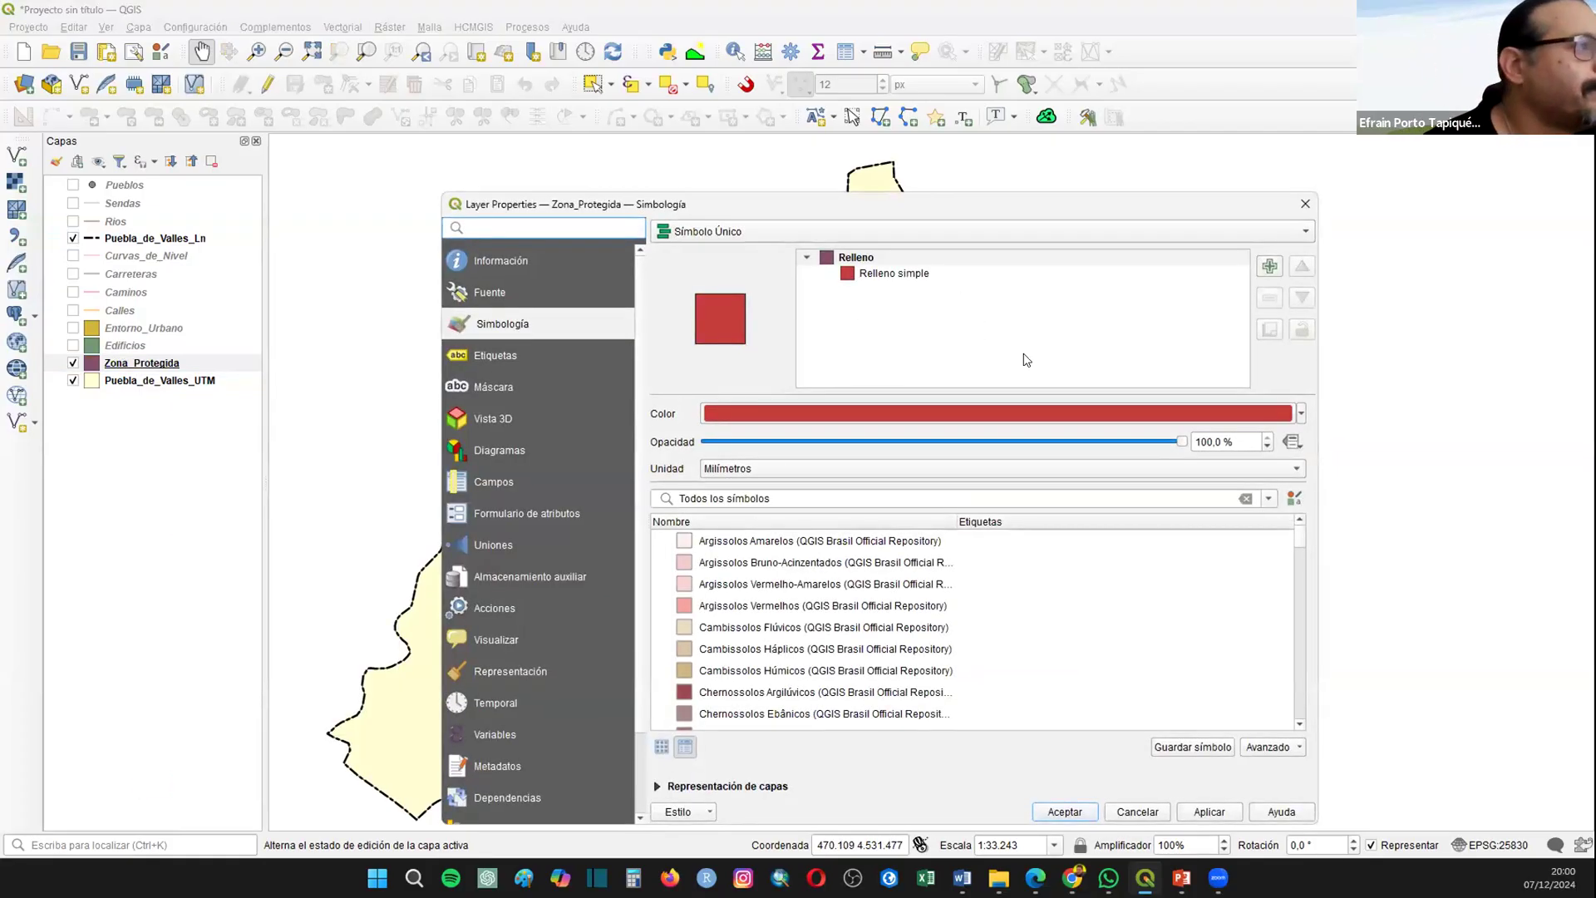
pyautogui.click(875, 274)
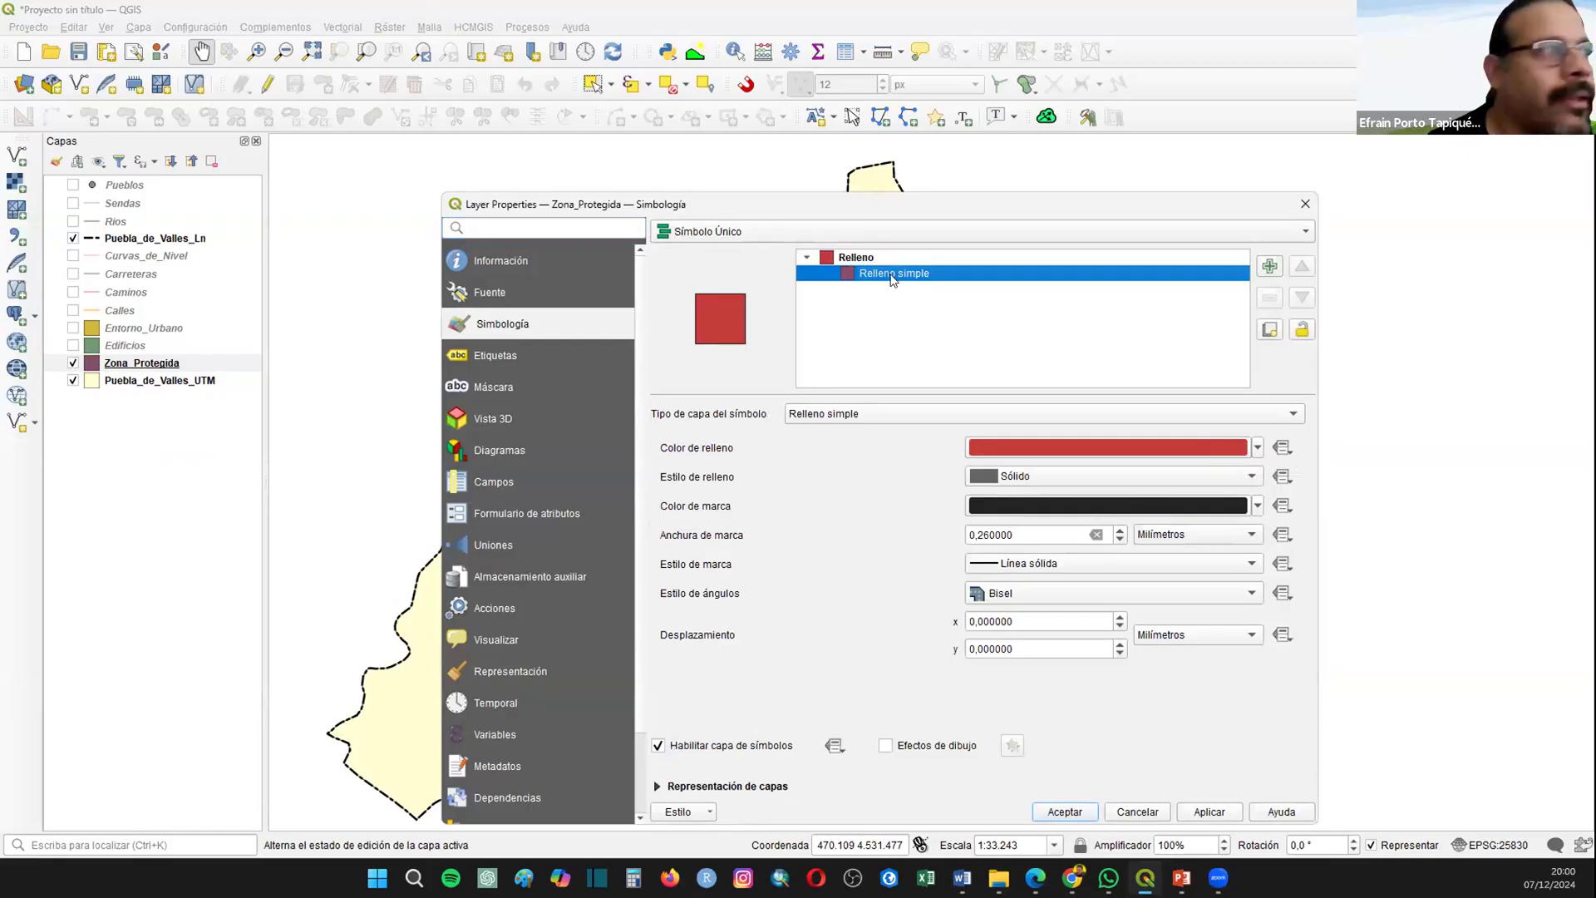
pyautogui.click(1013, 484)
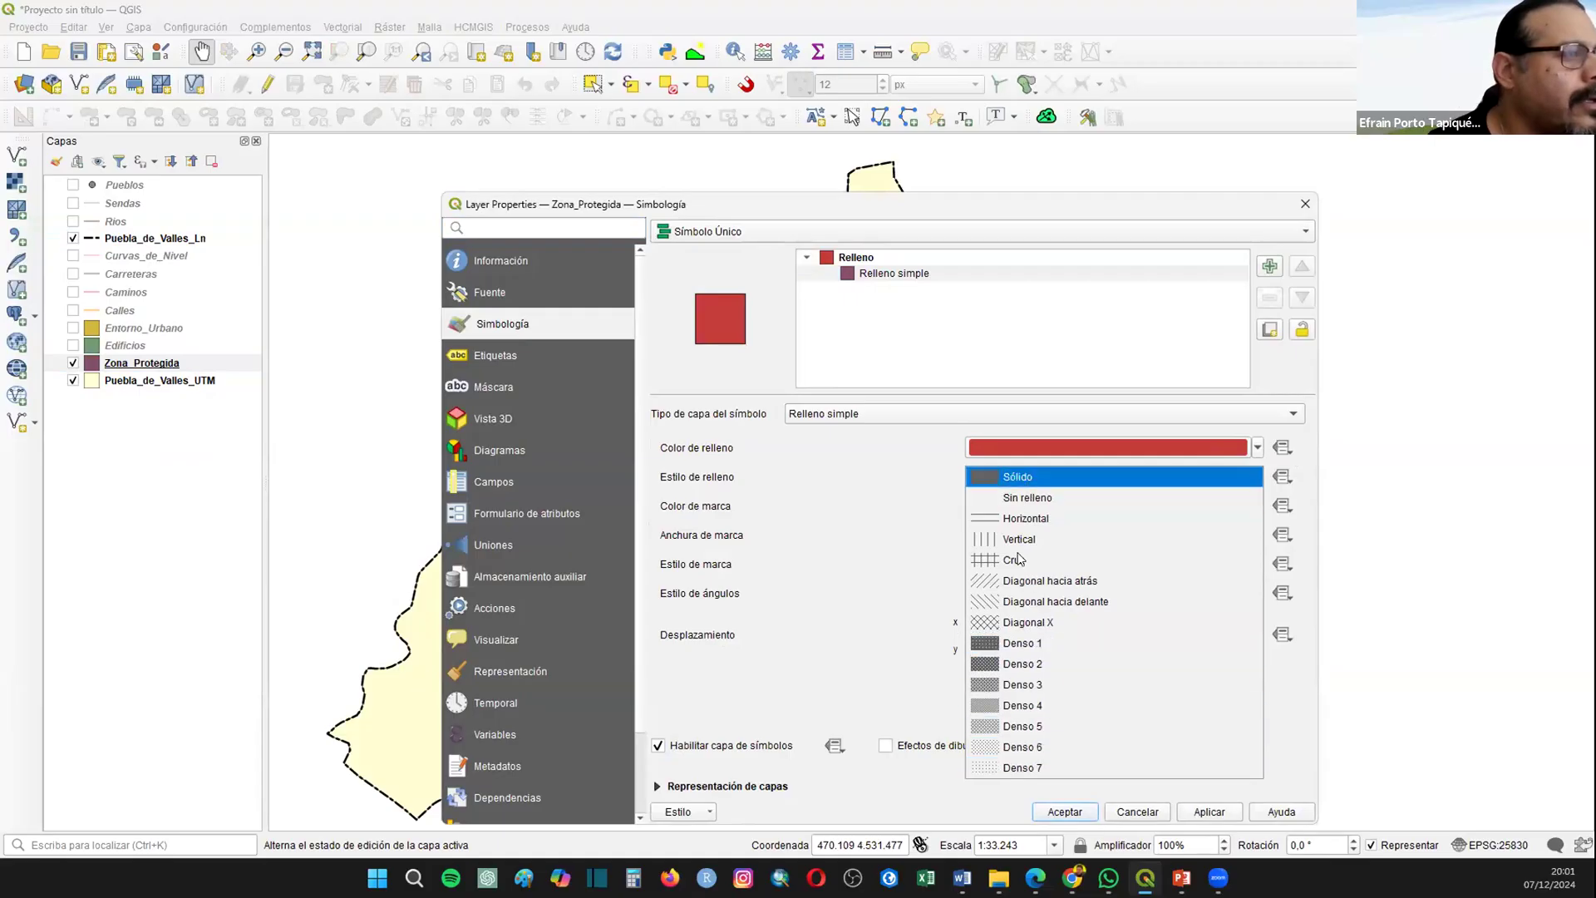
pyautogui.click(1021, 601)
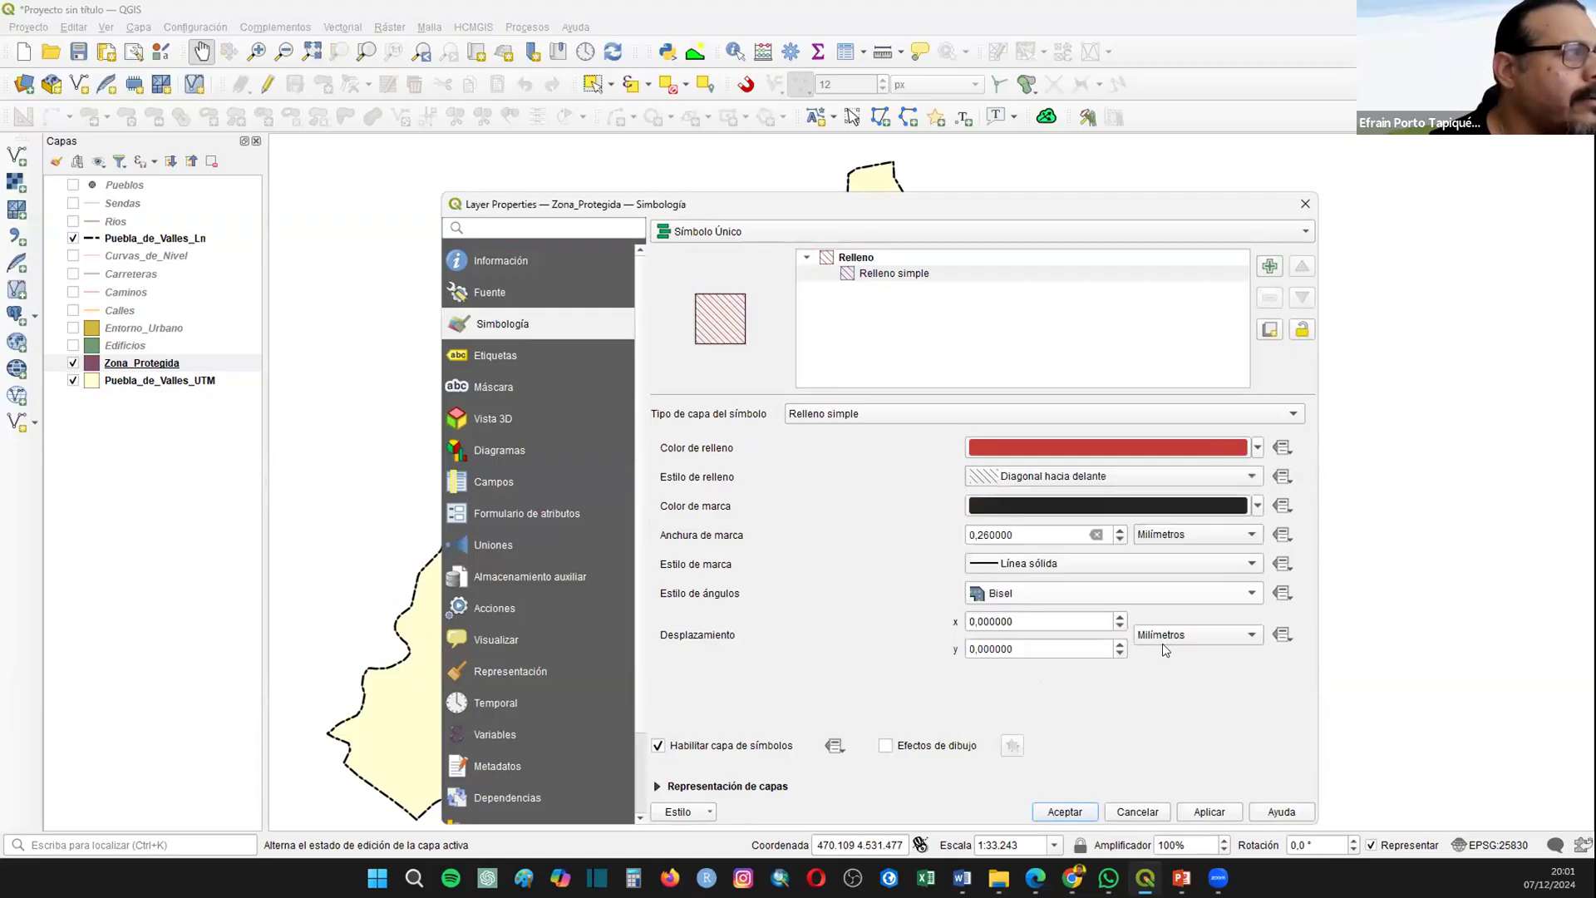
# Step: Color the Zona_Protegida hatch fill and outline green, increase the outline width by one increment, and accept the symbology
pyautogui.click(1259, 449)
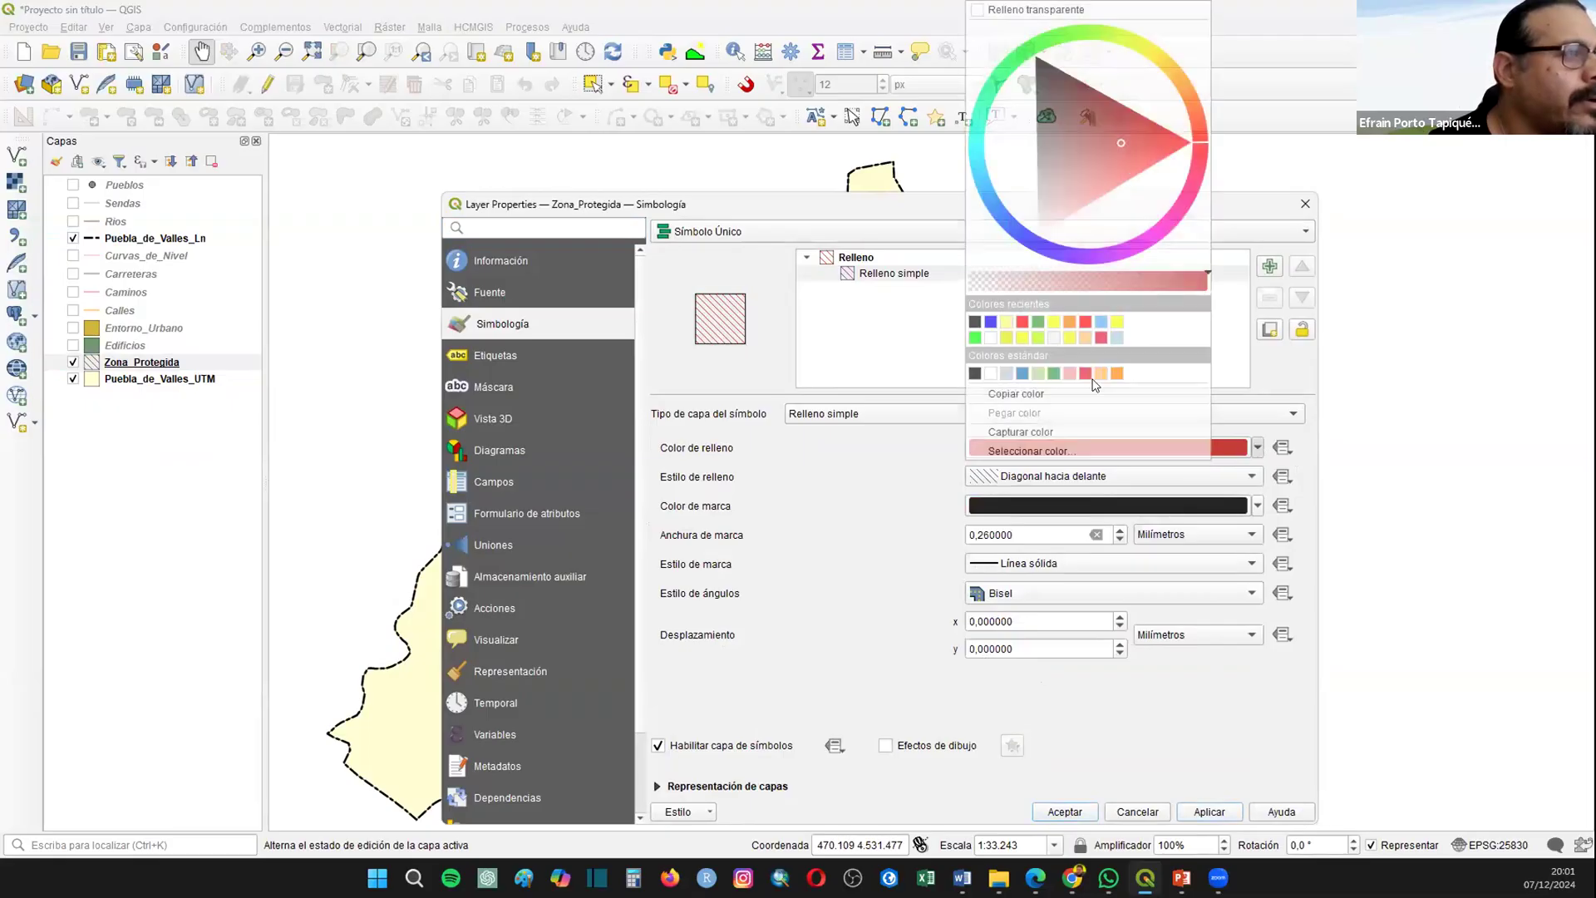
pyautogui.click(1038, 322)
pyautogui.click(1258, 505)
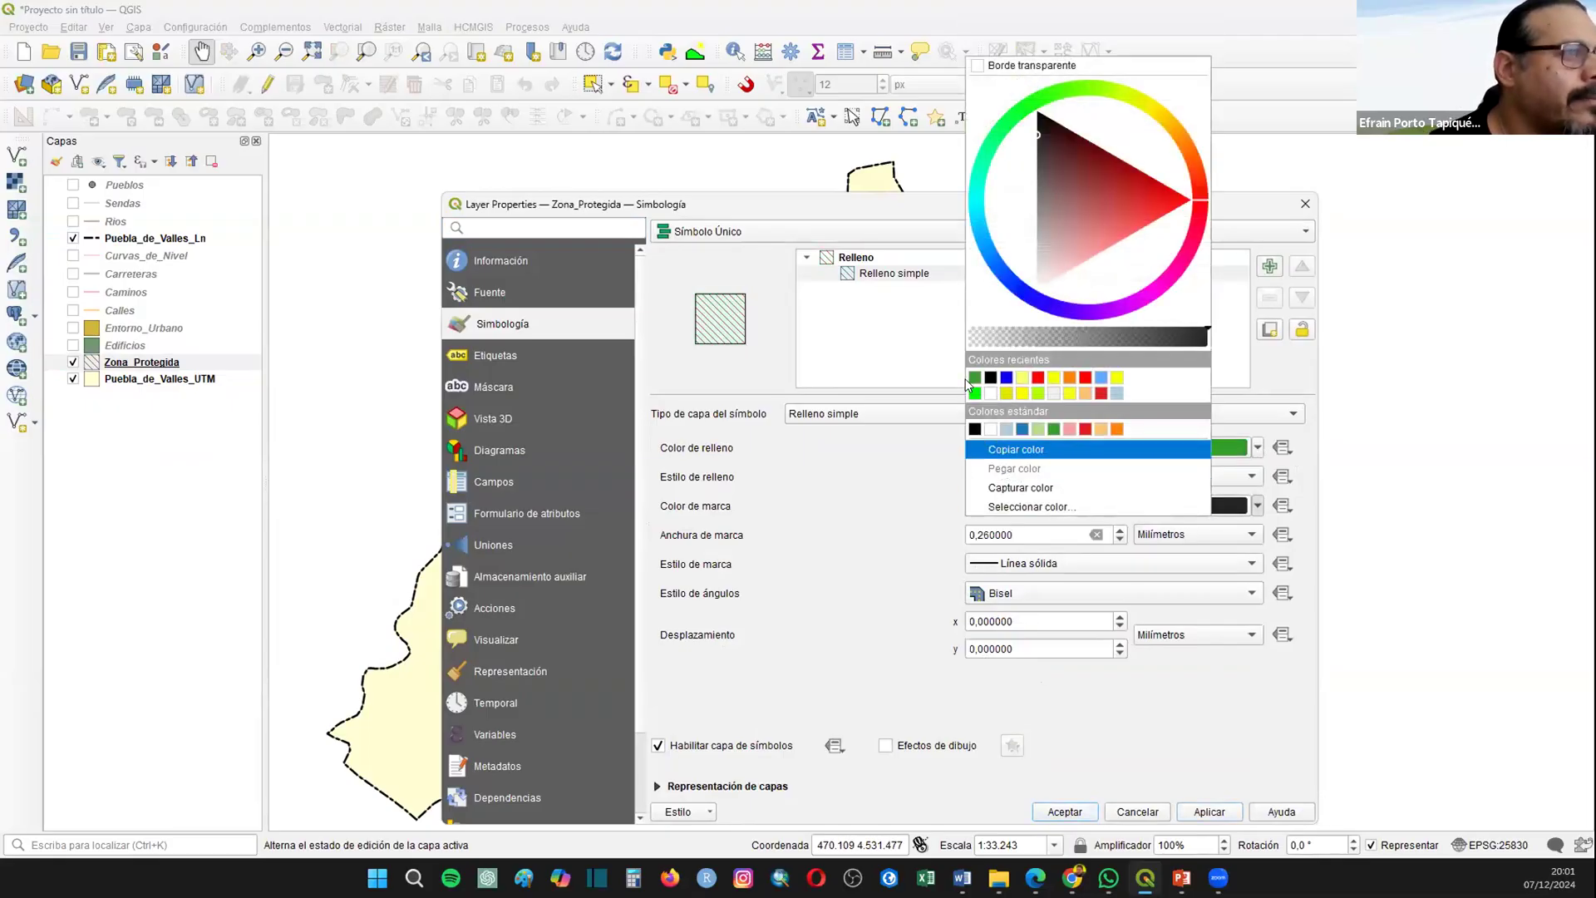
pyautogui.click(974, 378)
pyautogui.click(1121, 530)
pyautogui.click(1064, 812)
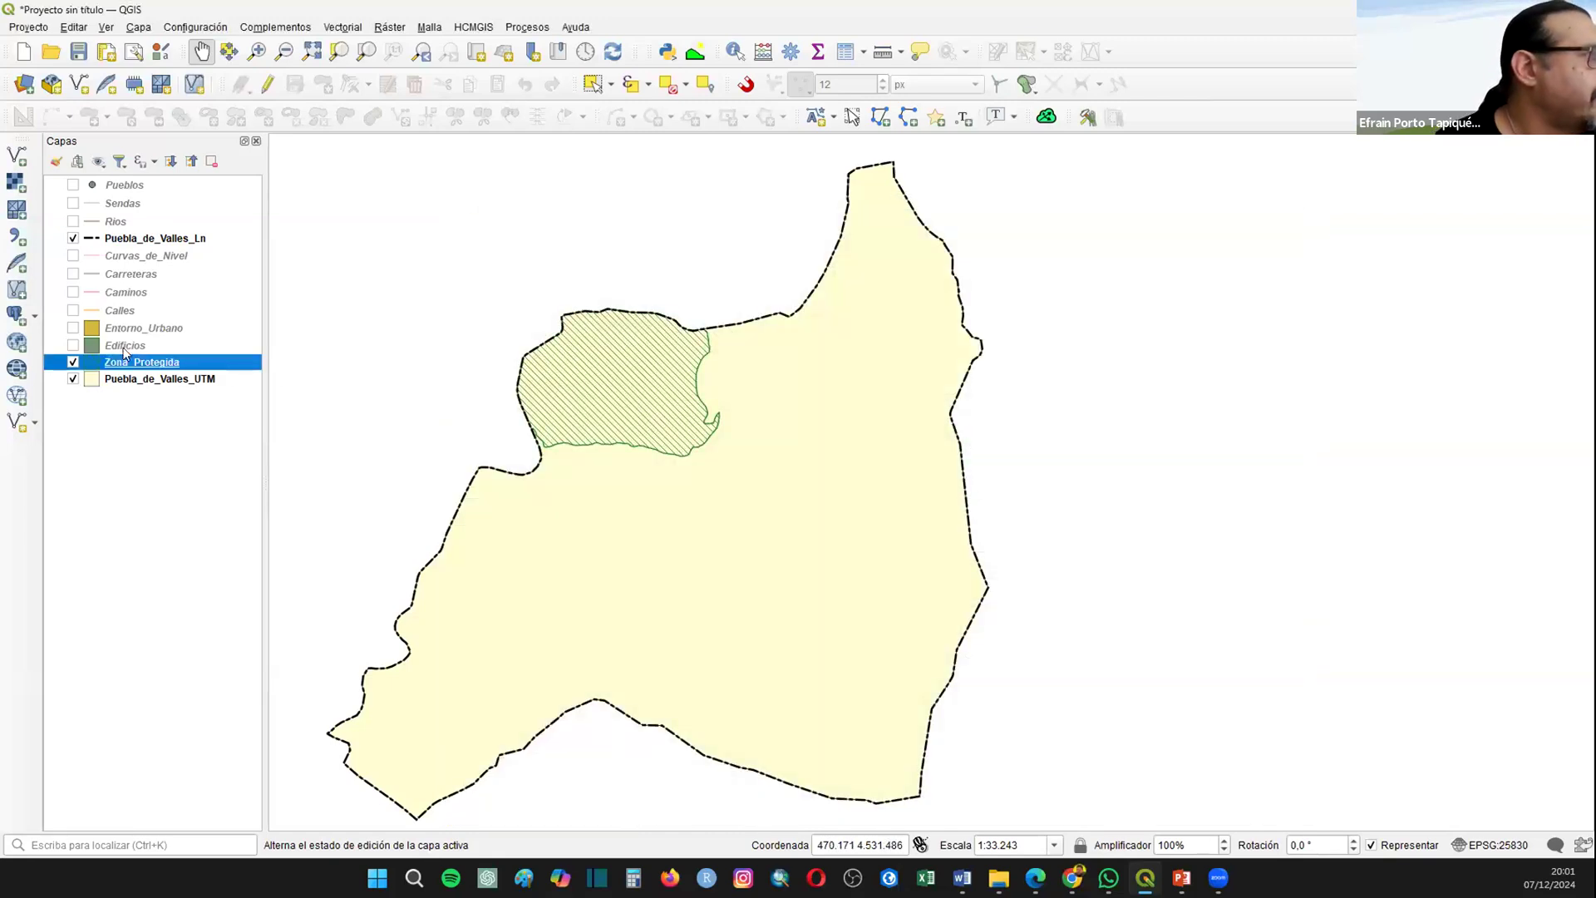
# Step: Reorder the layers so Puebla_de_Valles_Ln sits directly above Zona_Protegida and Entorno_Urbano directly below Edificios
pyautogui.moveTo(133, 237); pyautogui.dragTo(120, 349)
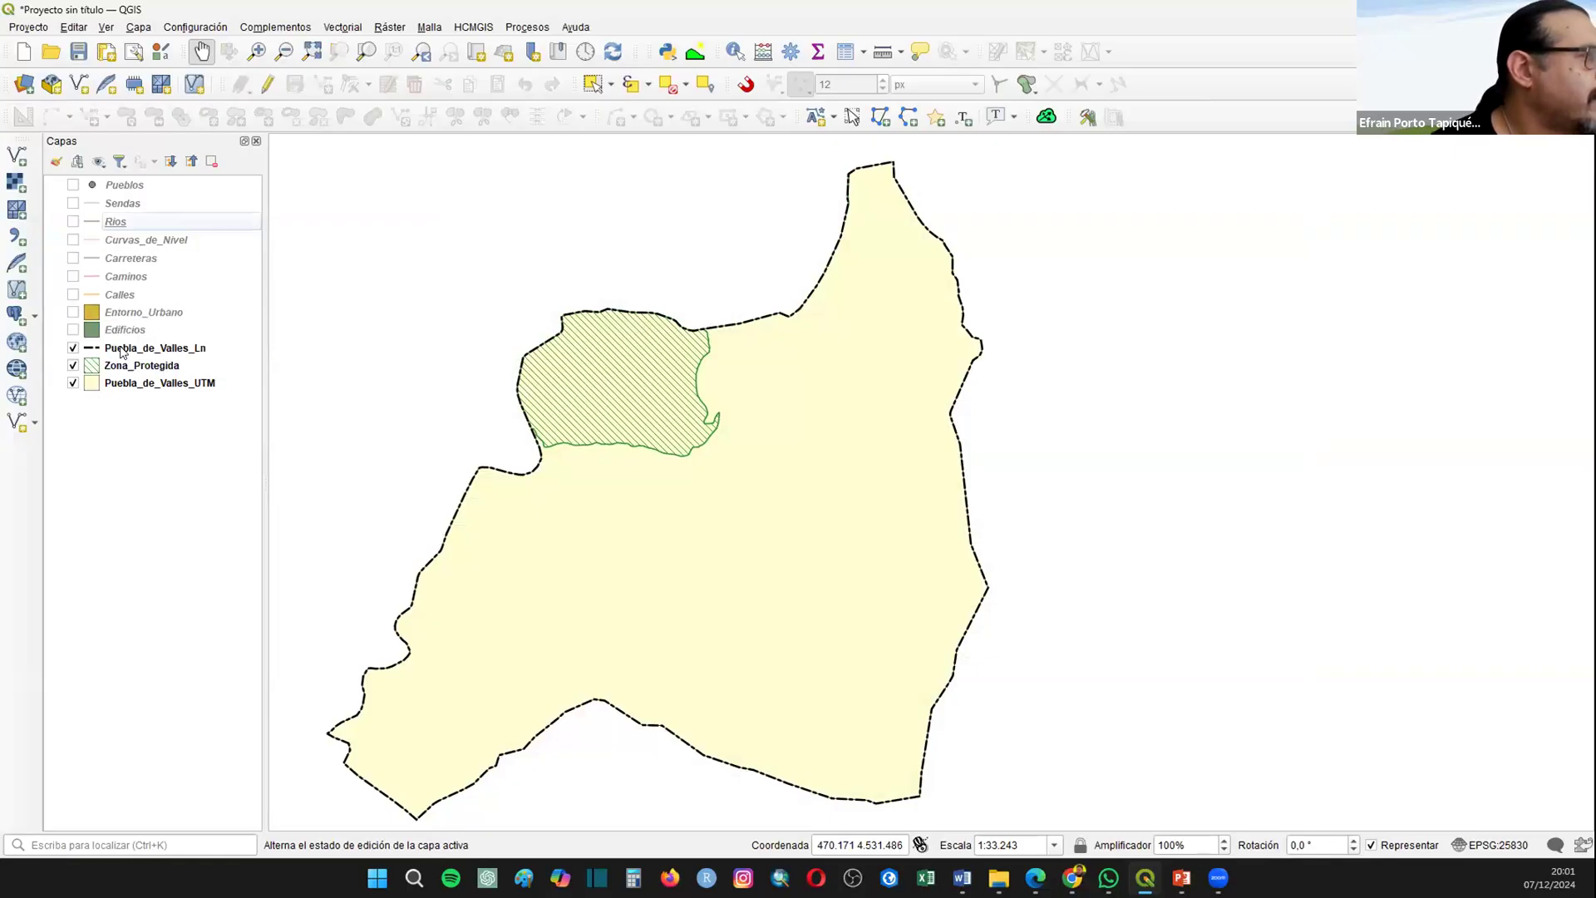
pyautogui.click(122, 352)
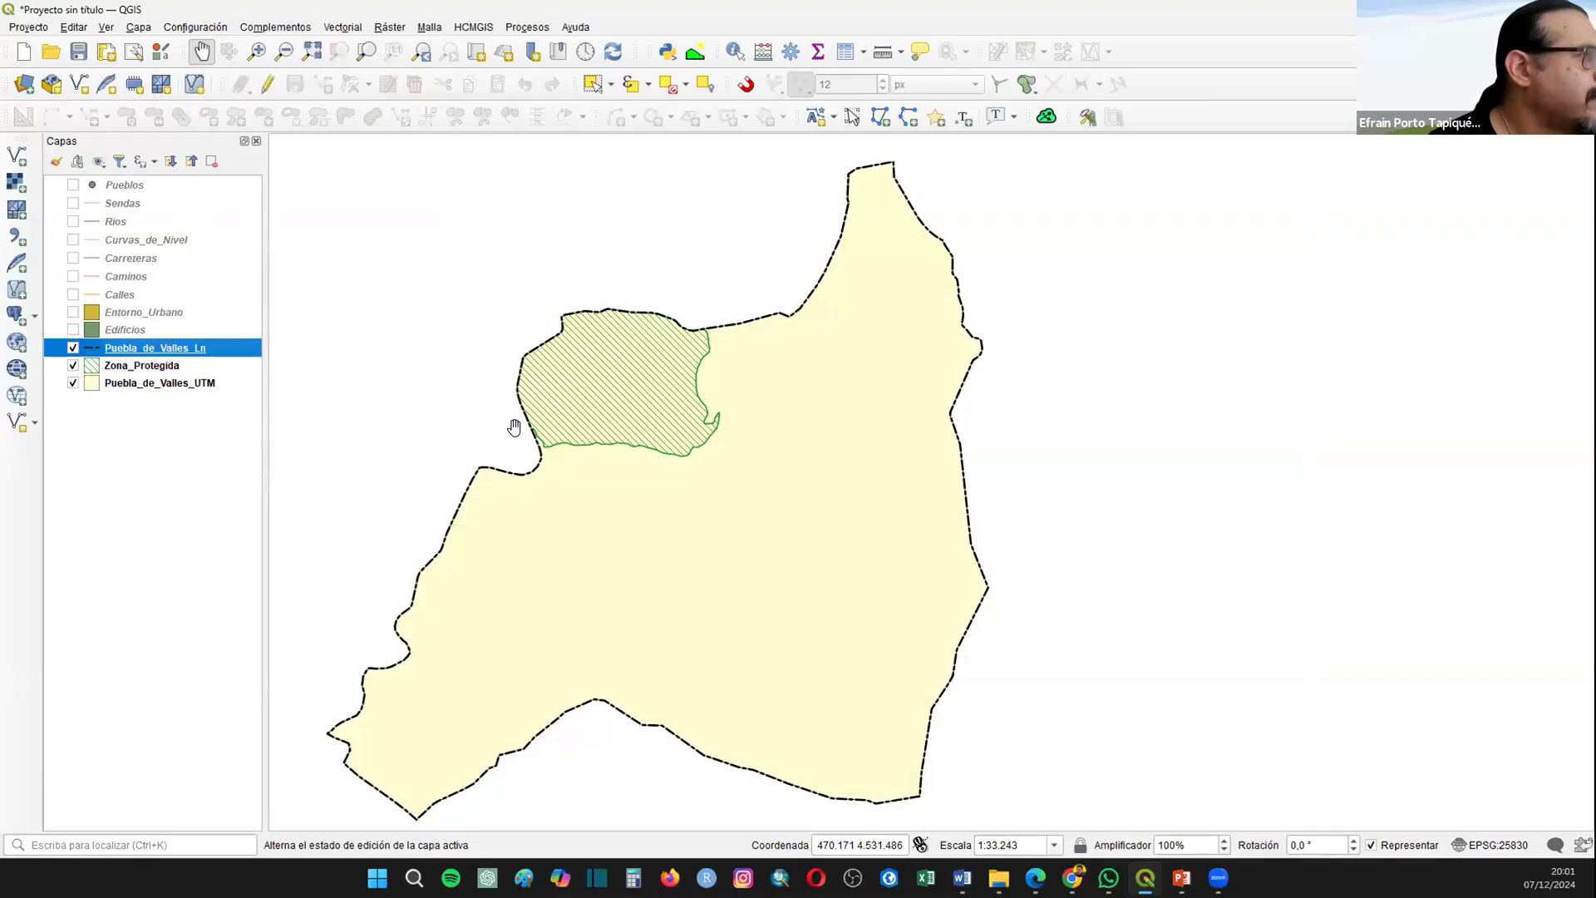
pyautogui.moveTo(143, 311); pyautogui.dragTo(144, 338)
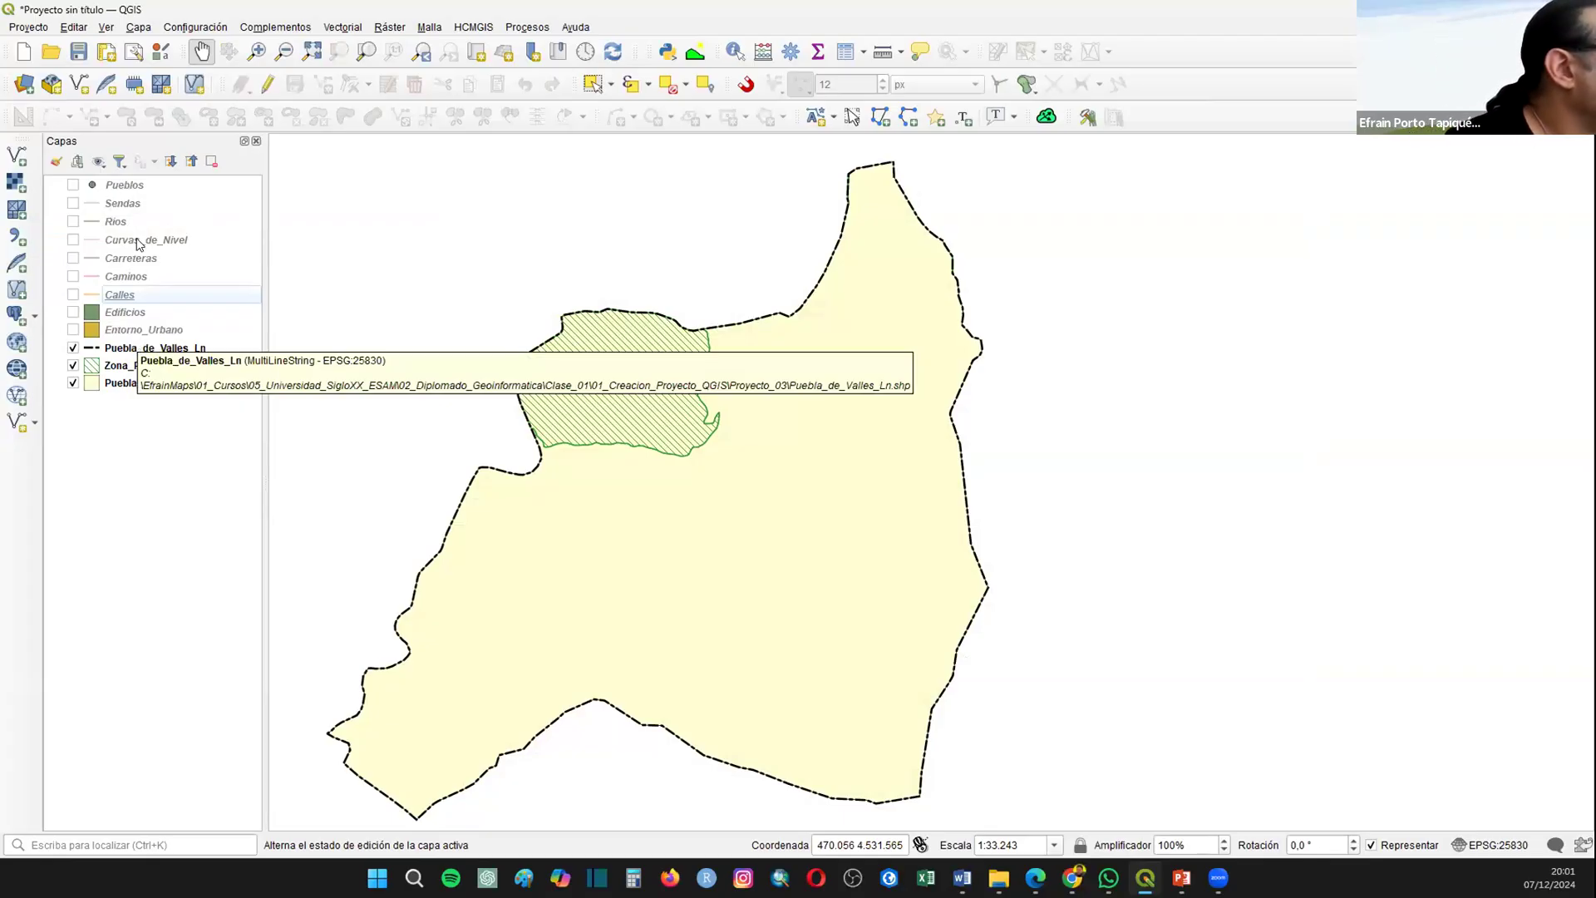
# Step: Move the Carreteras, Calles and Caminos layers, in that order, directly below Pueblos
pyautogui.moveTo(135, 261); pyautogui.dragTo(111, 208)
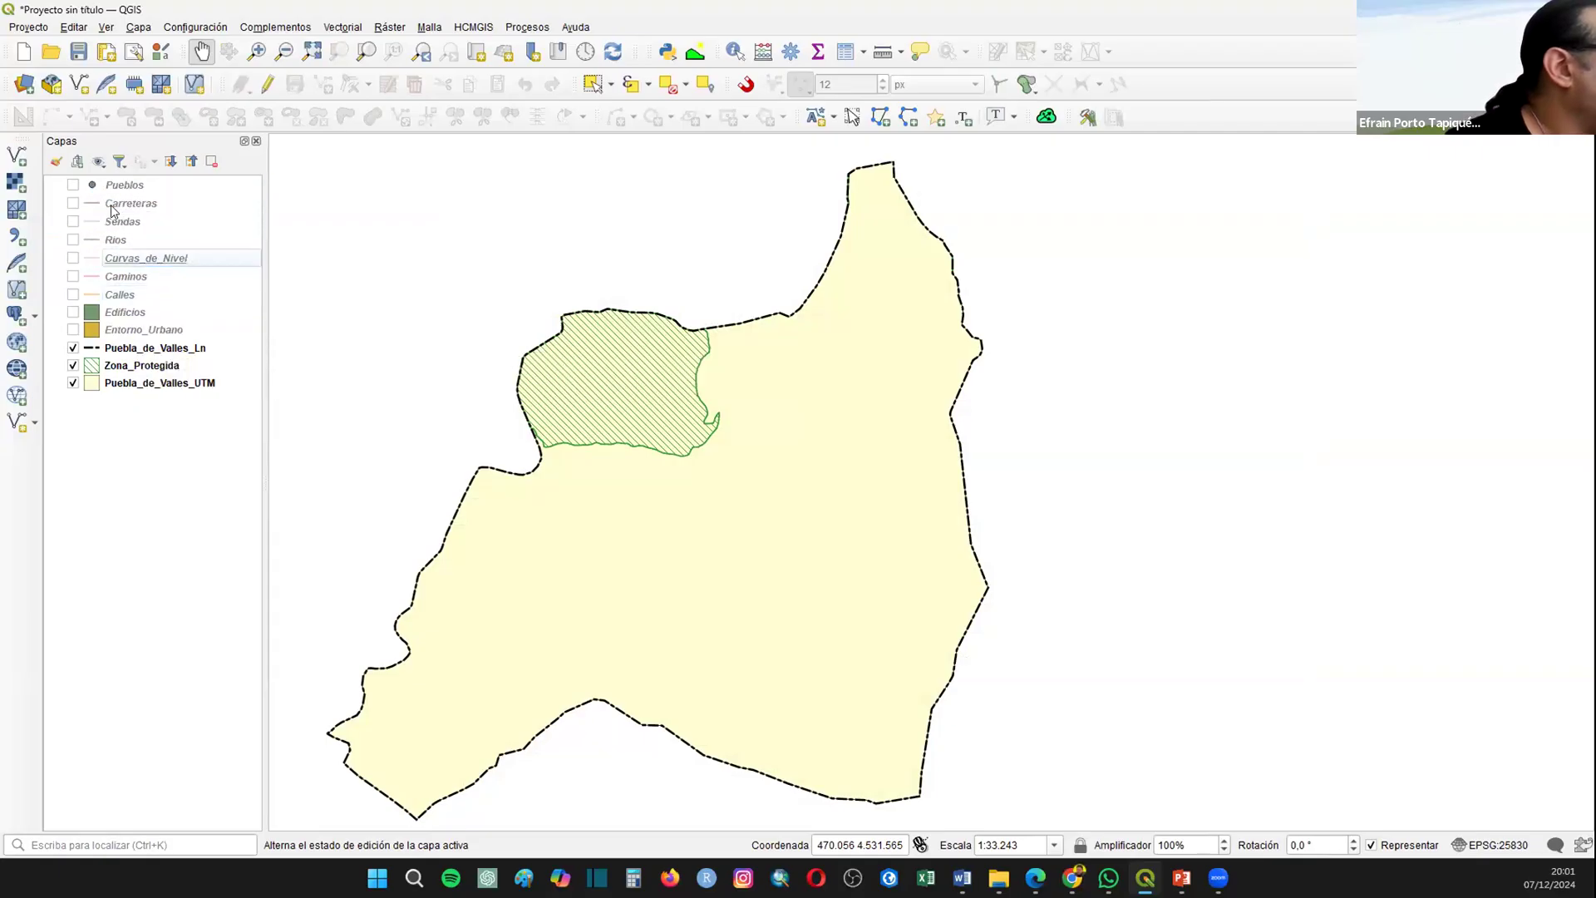
pyautogui.moveTo(125, 279); pyautogui.dragTo(133, 220)
pyautogui.moveTo(120, 290); pyautogui.dragTo(129, 226)
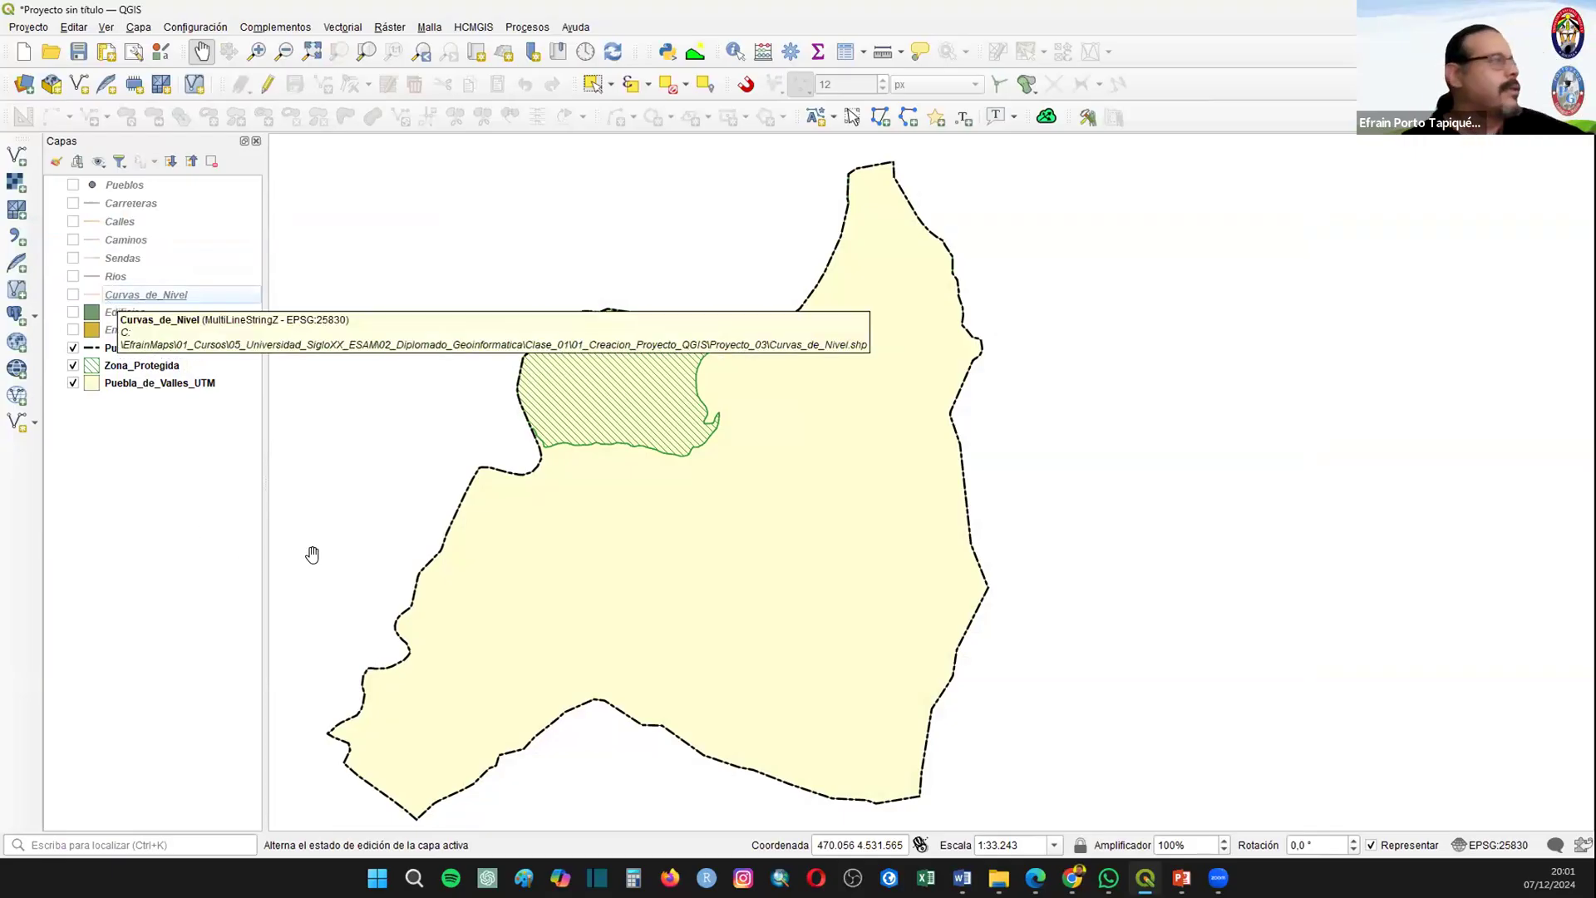
# Step: Make the Carreteras layer visible and style its line in red with a width of 0.46 mm
pyautogui.click(73, 203)
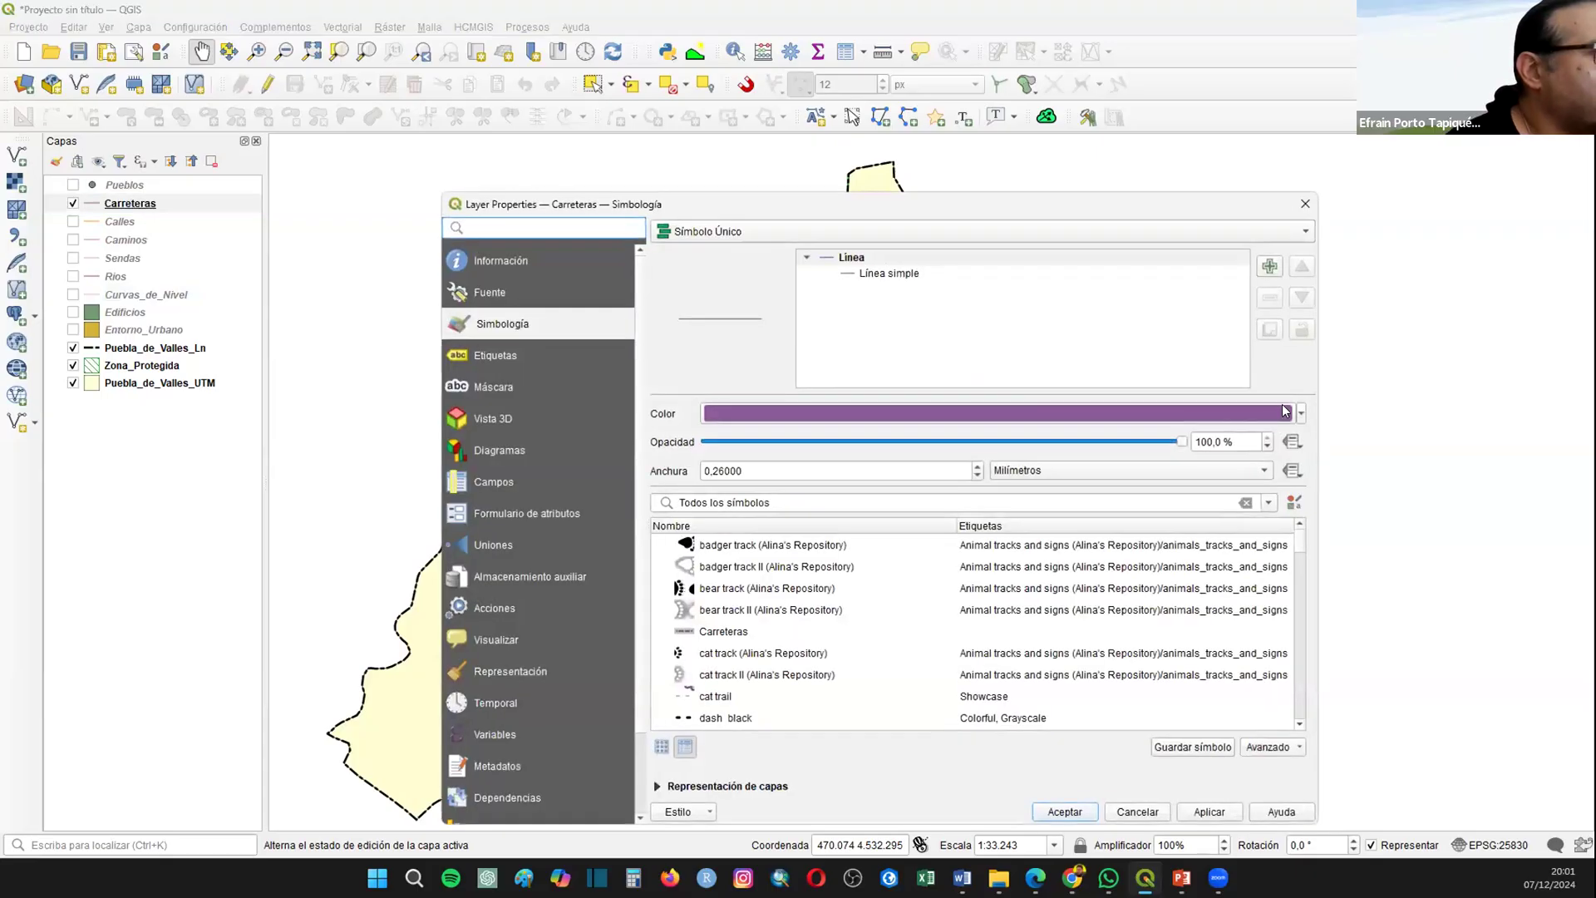
pyautogui.click(1301, 413)
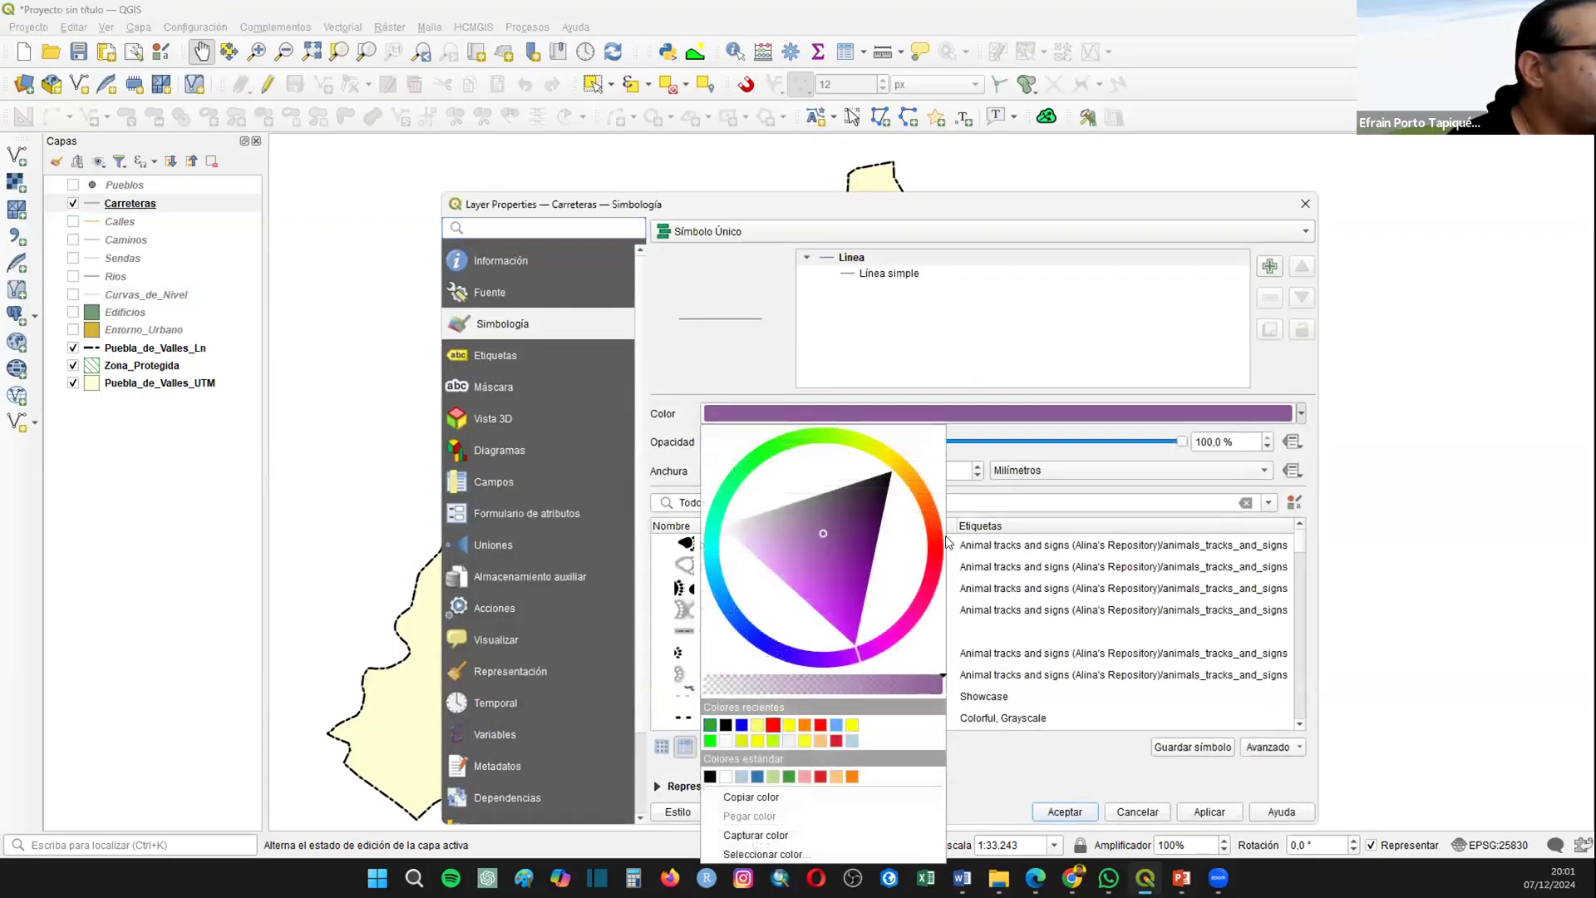
pyautogui.click(773, 725)
pyautogui.click(978, 467)
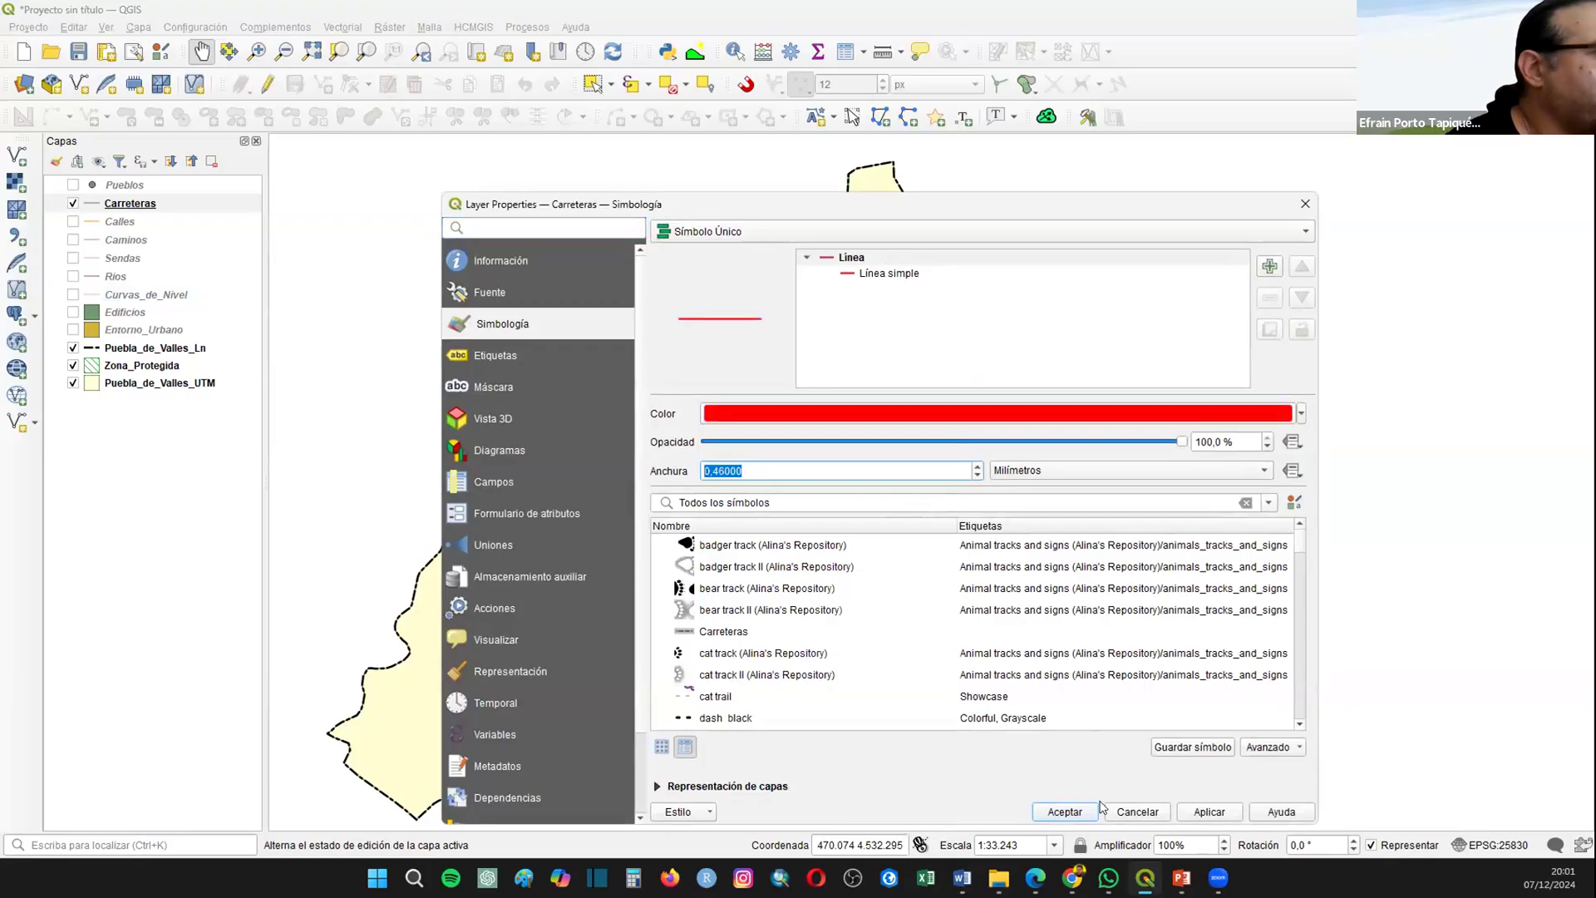
pyautogui.click(1064, 812)
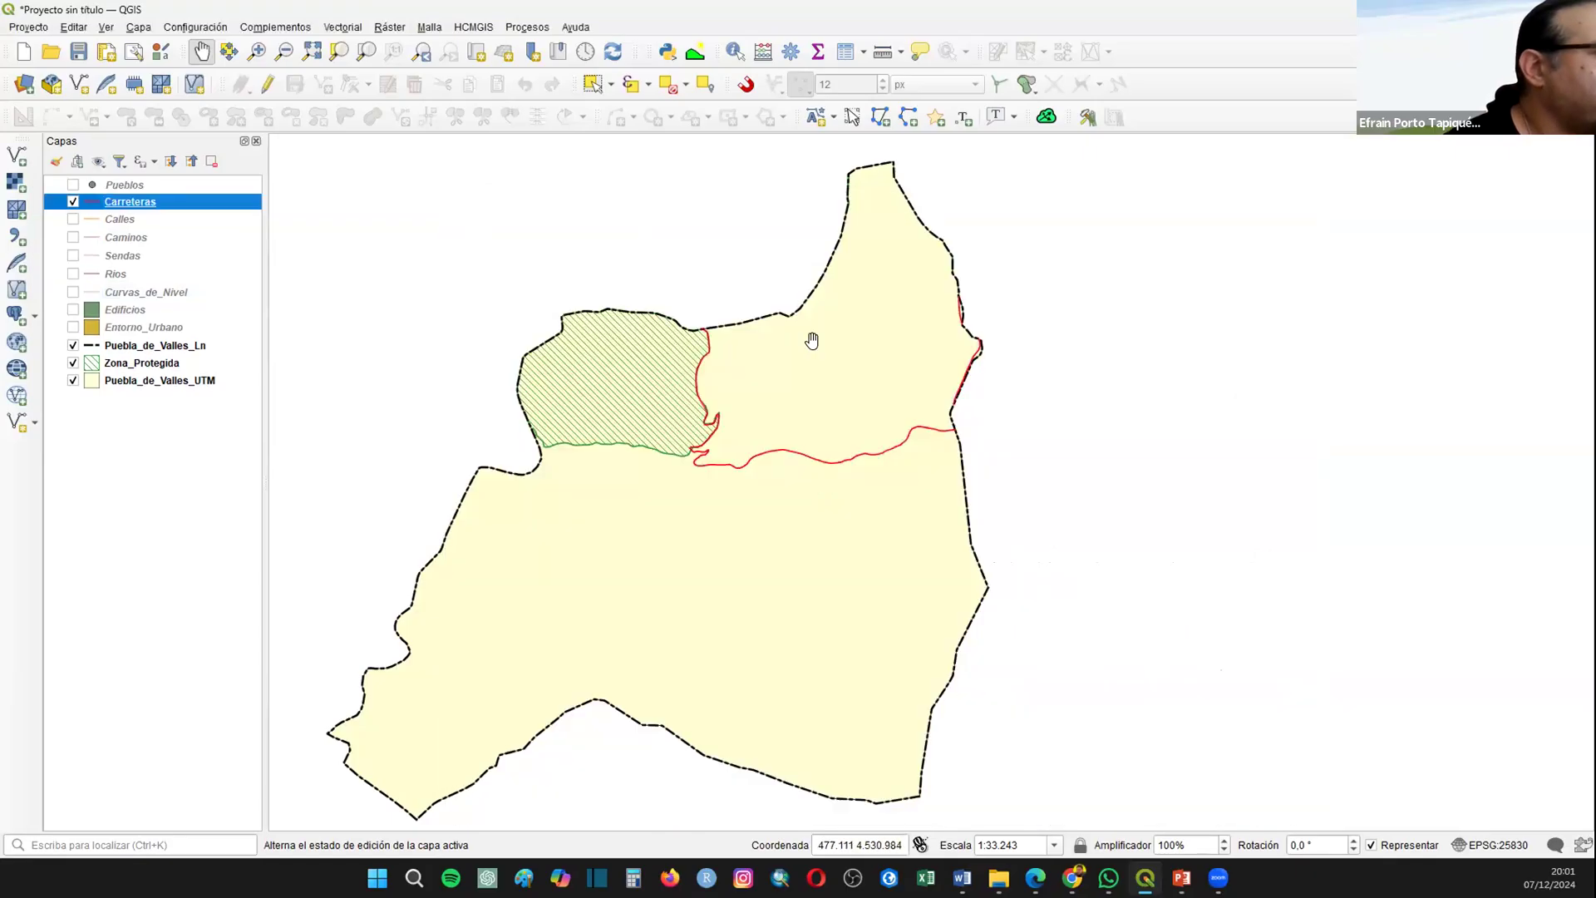
# Step: Make the Calles layer visible and color its line red
pyautogui.click(74, 219)
pyautogui.scroll(2, 688, 448)
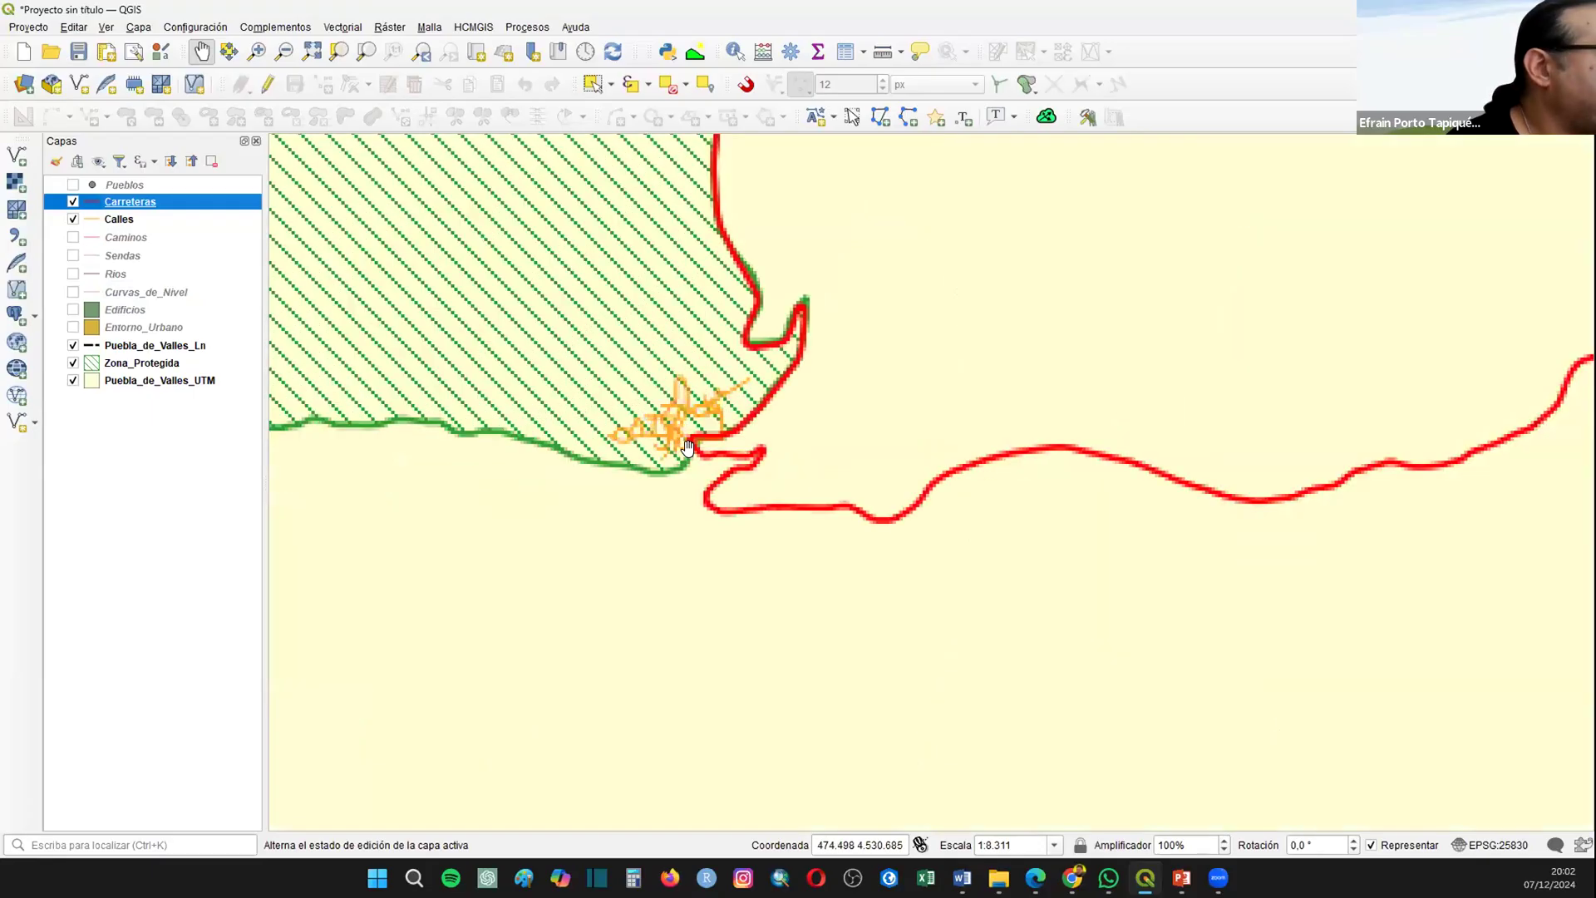
pyautogui.click(88, 220)
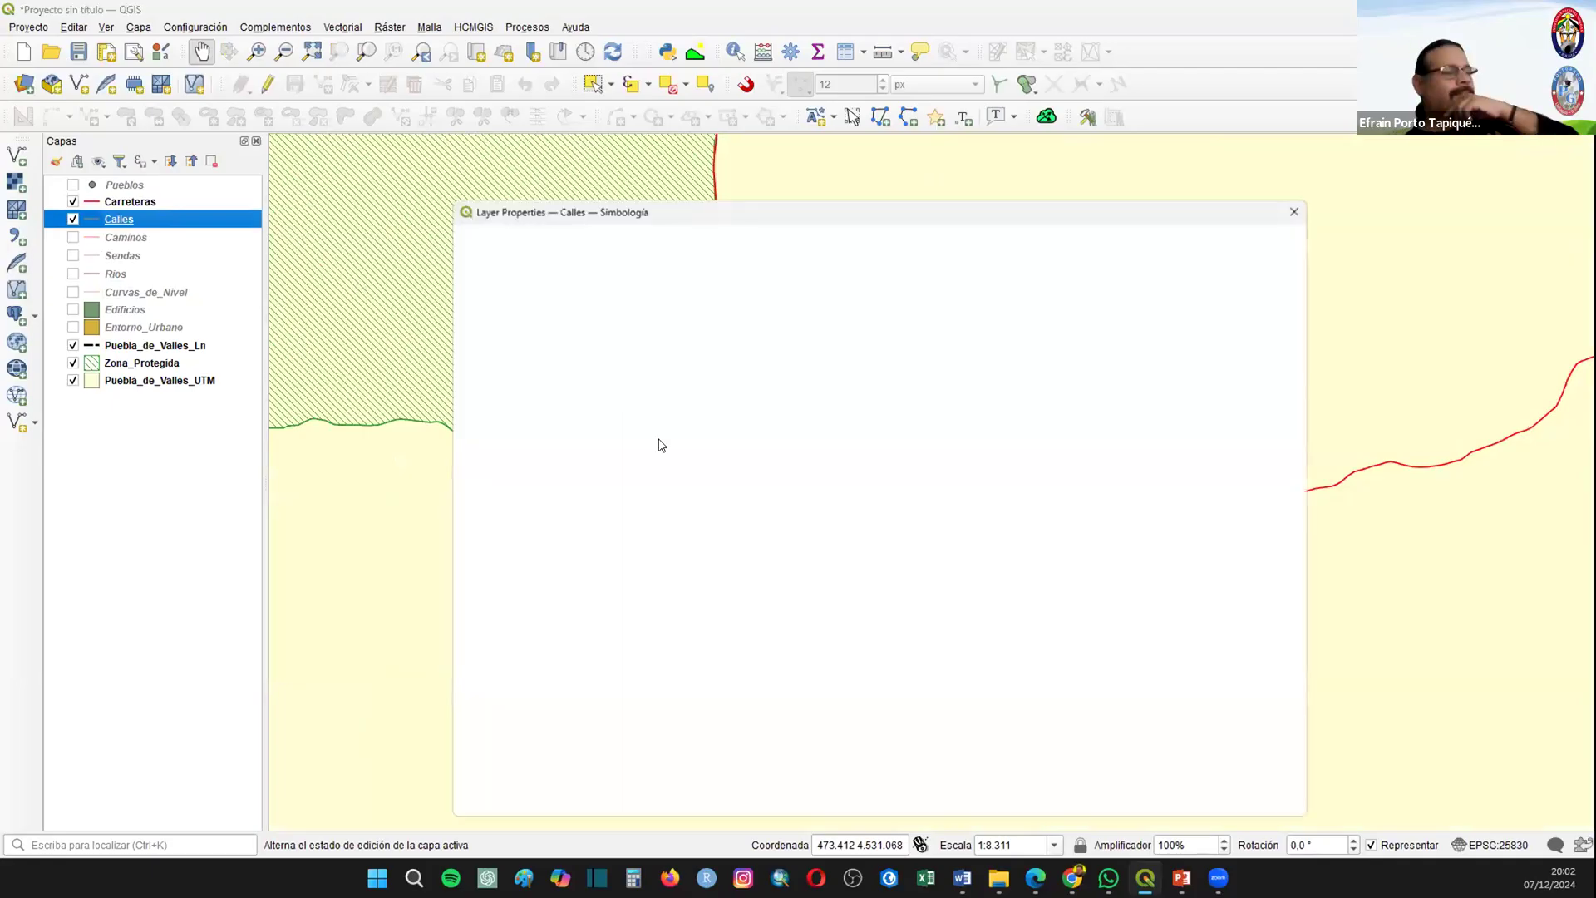
pyautogui.click(1299, 415)
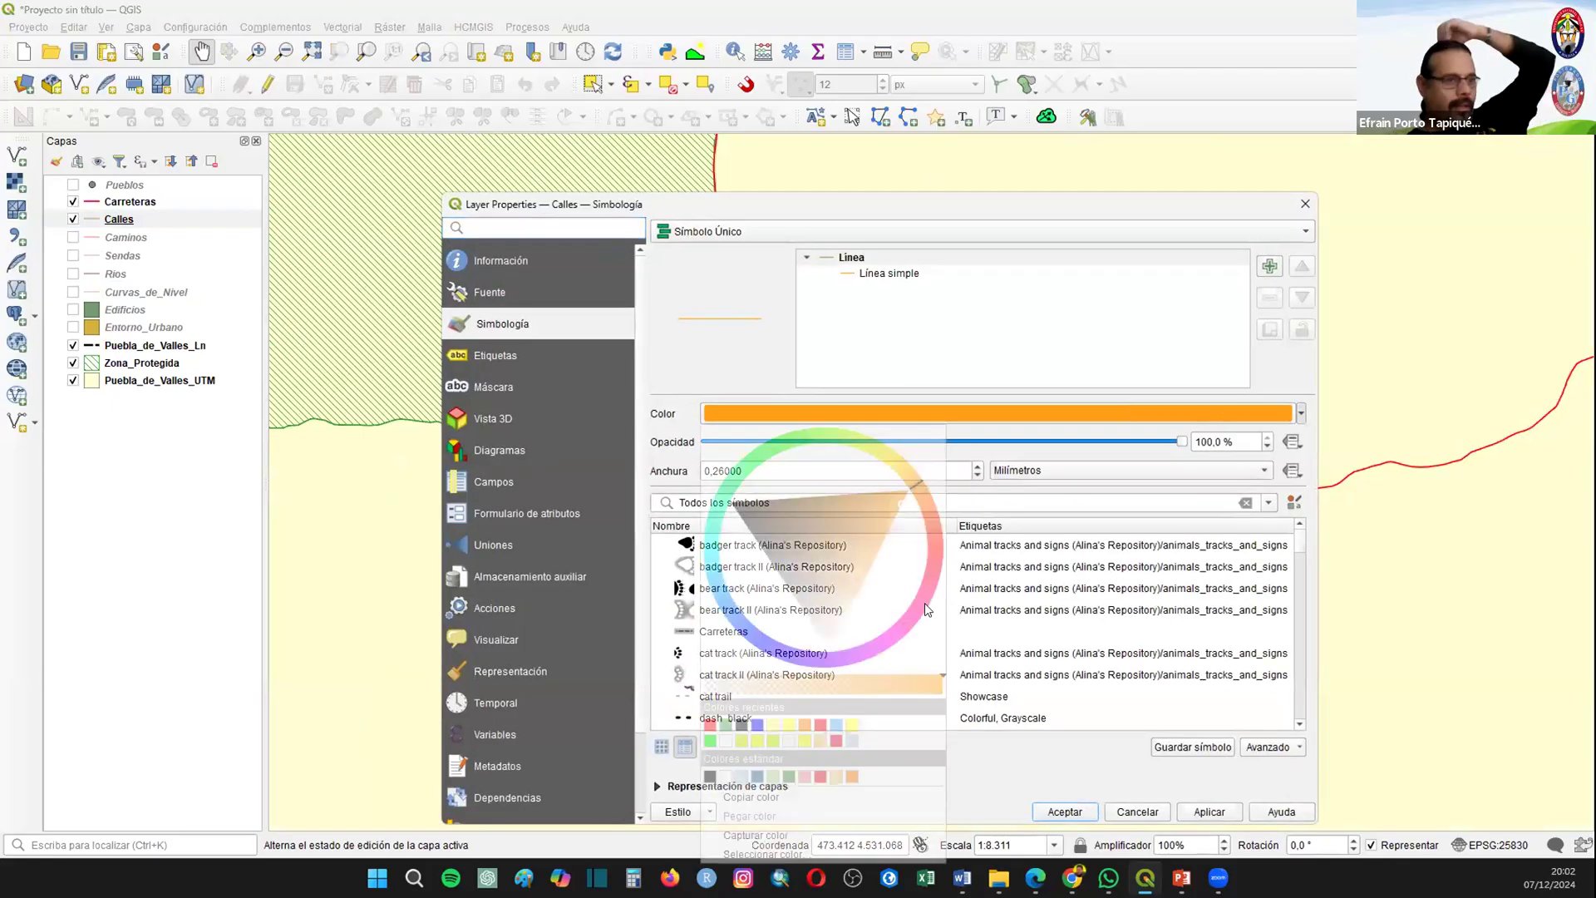
pyautogui.click(711, 725)
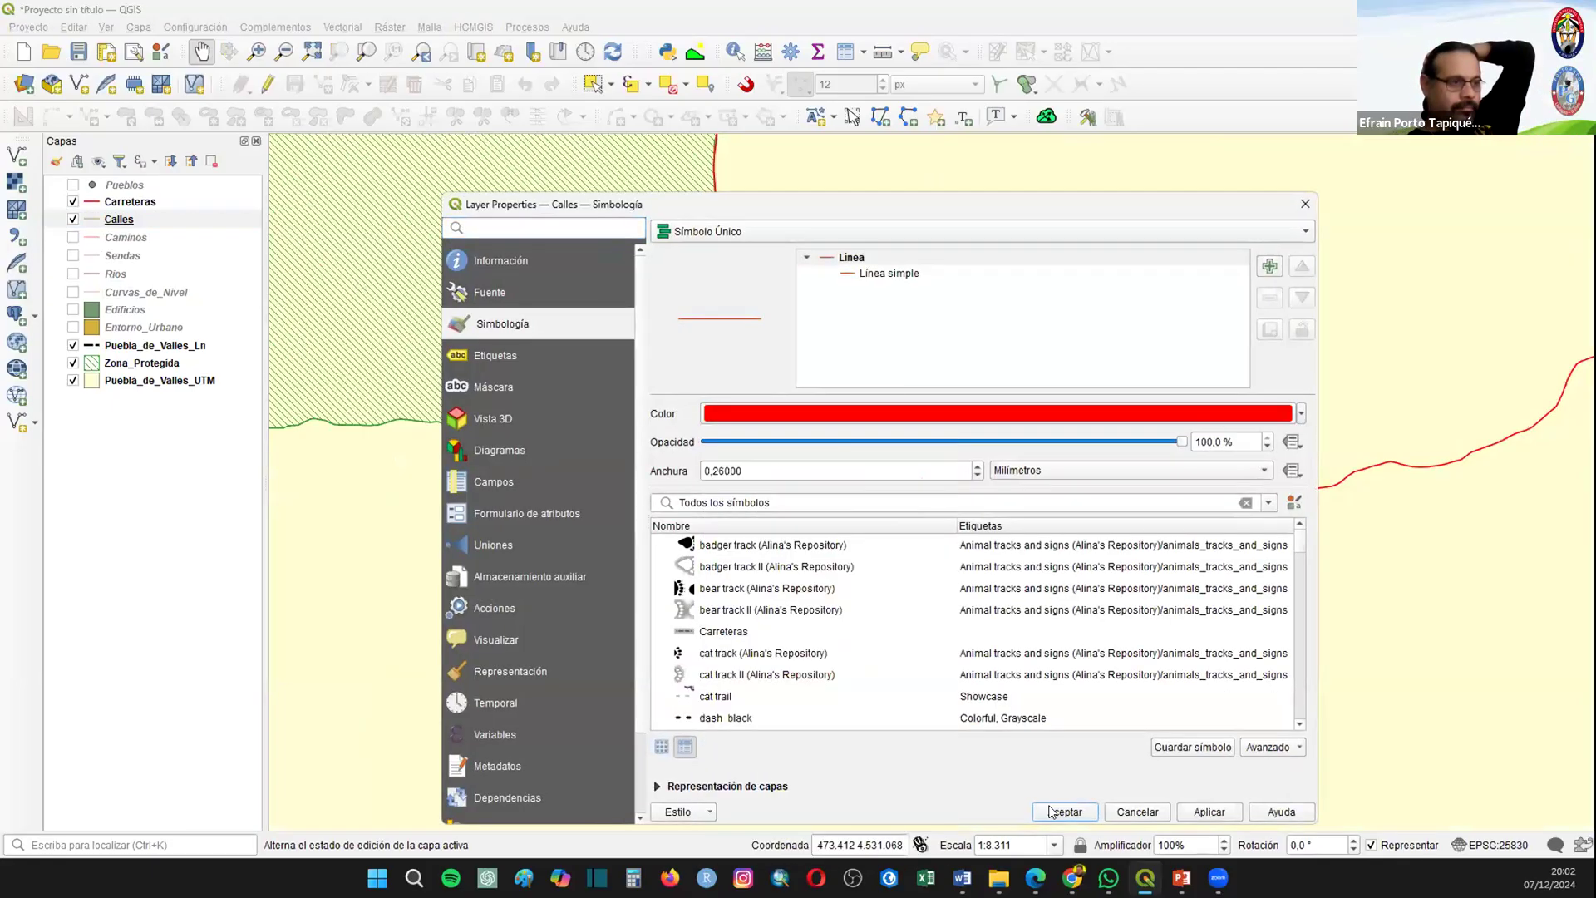
pyautogui.click(1065, 812)
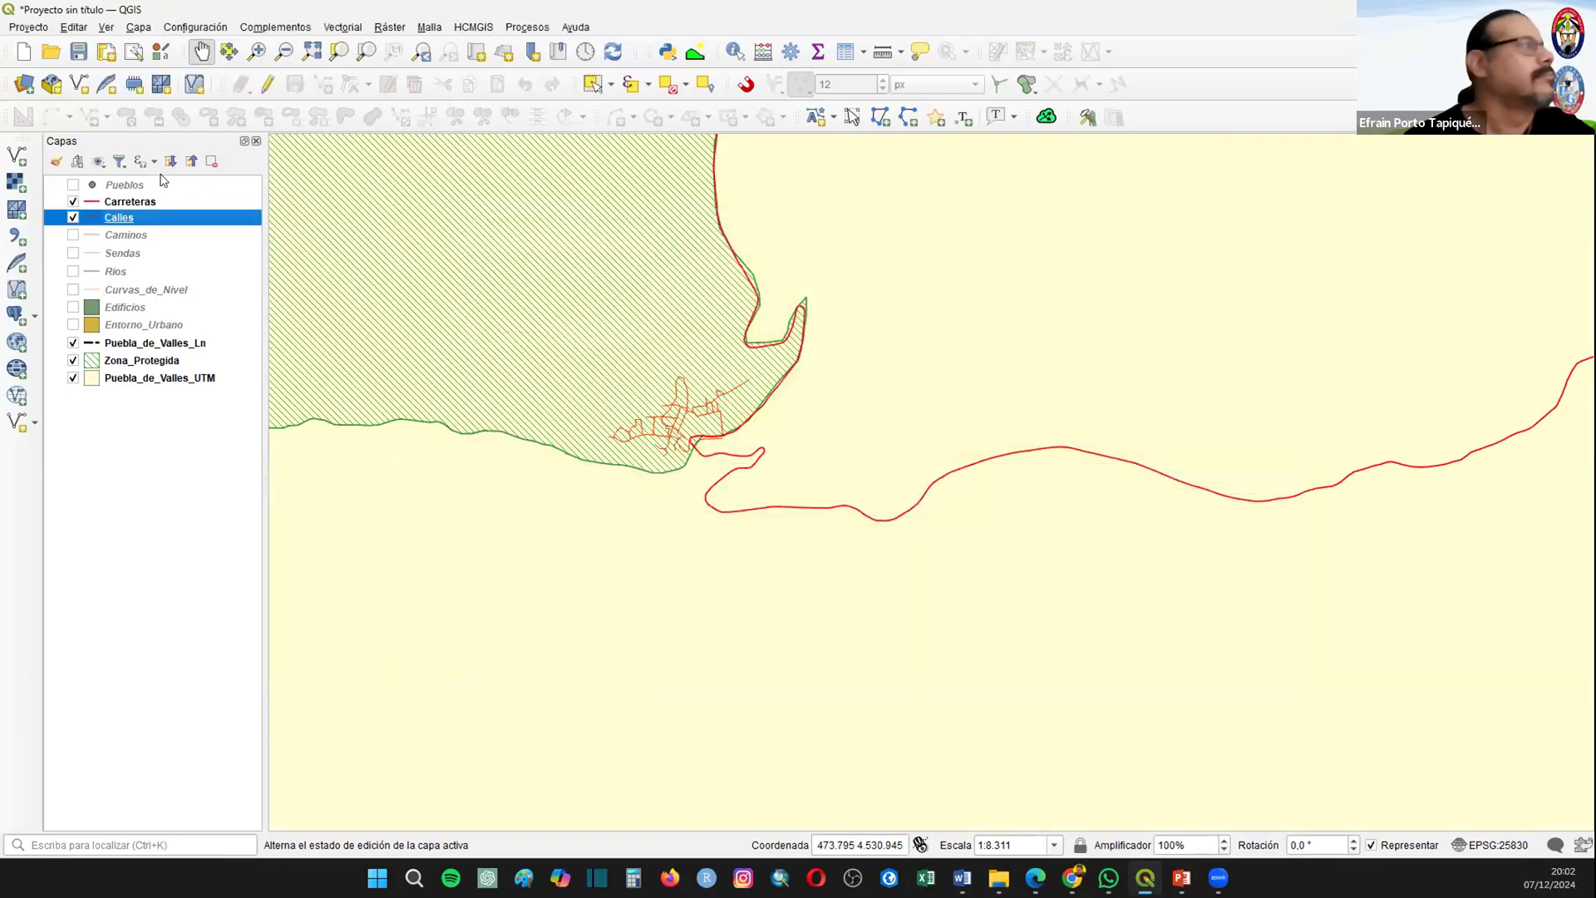
# Step: Make the Caminos layer visible and style it as a red dashed line (Línea de guiones)
pyautogui.click(72, 236)
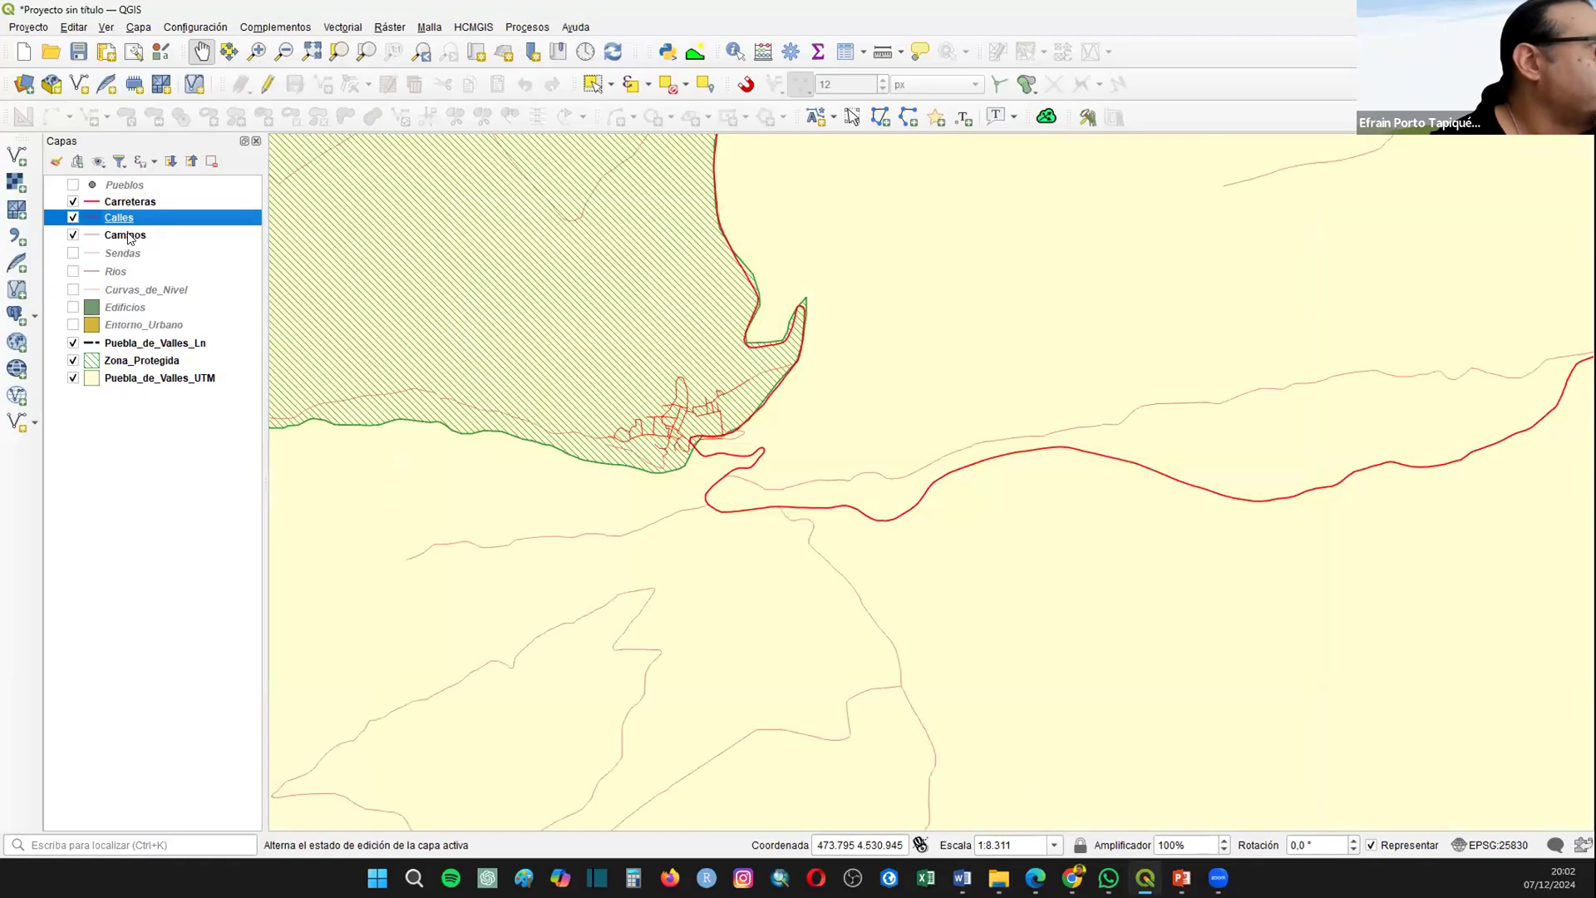
pyautogui.rightClick(129, 238)
pyautogui.click(166, 247)
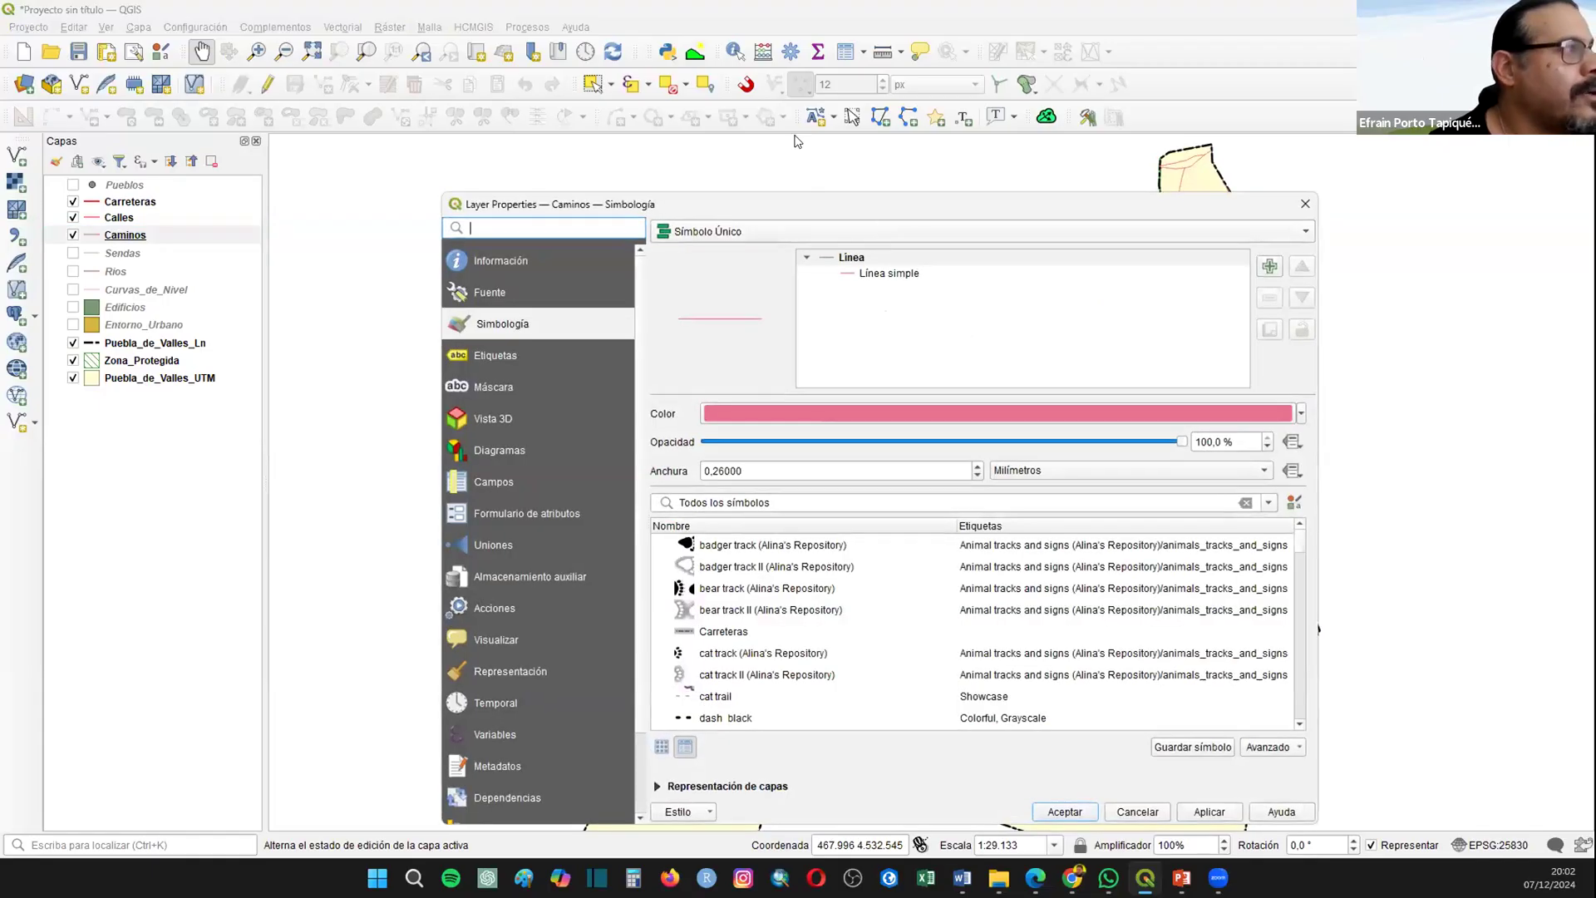
pyautogui.click(1245, 347)
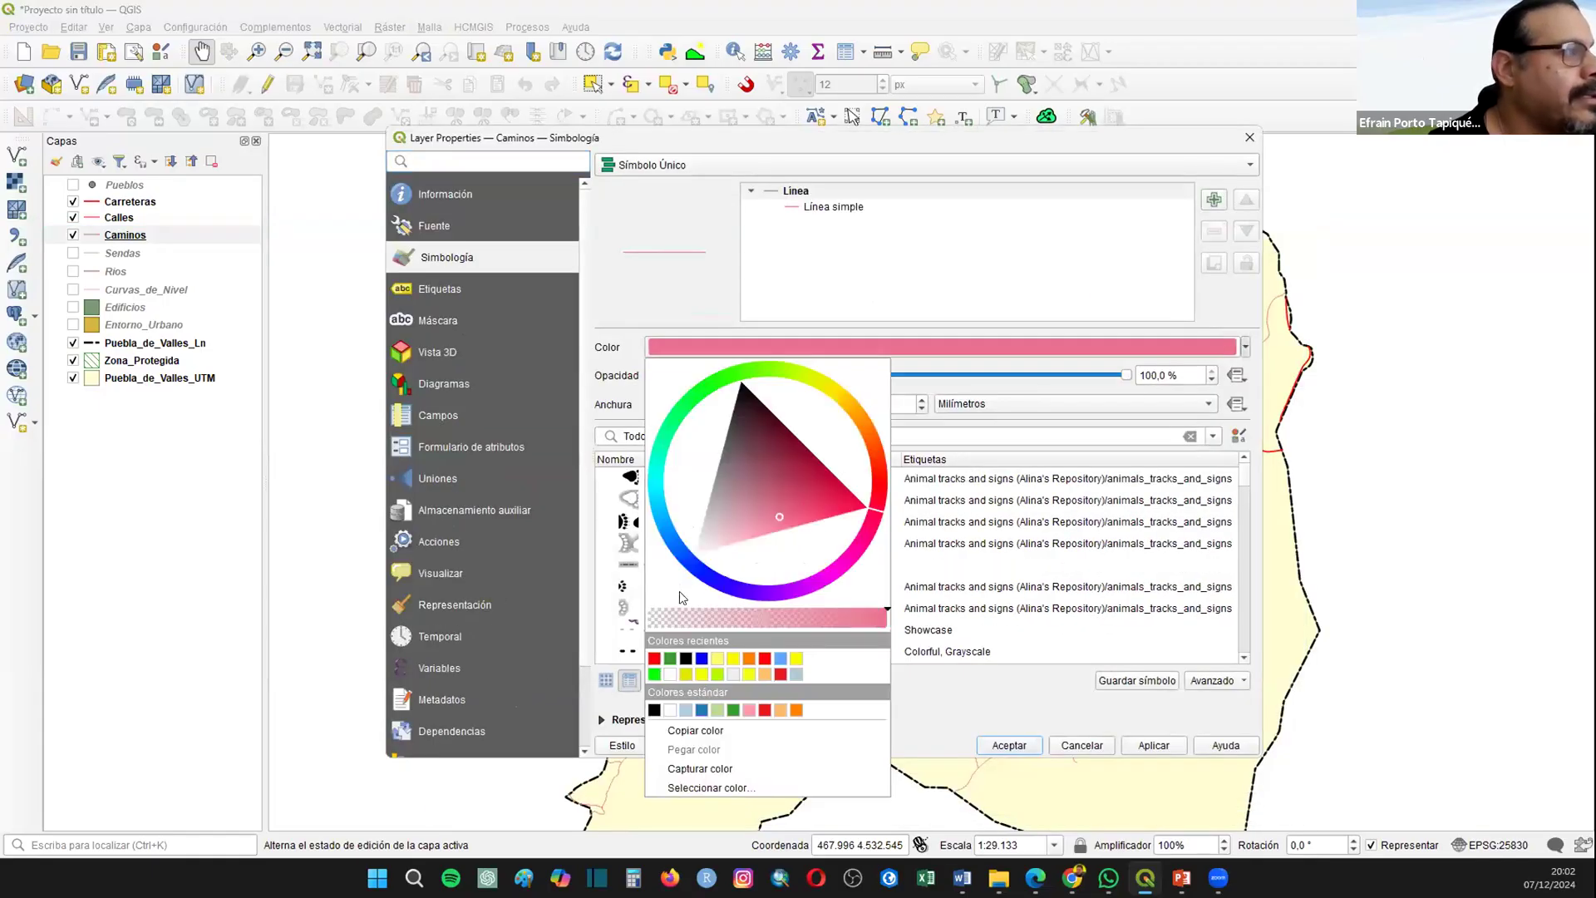
pyautogui.click(654, 660)
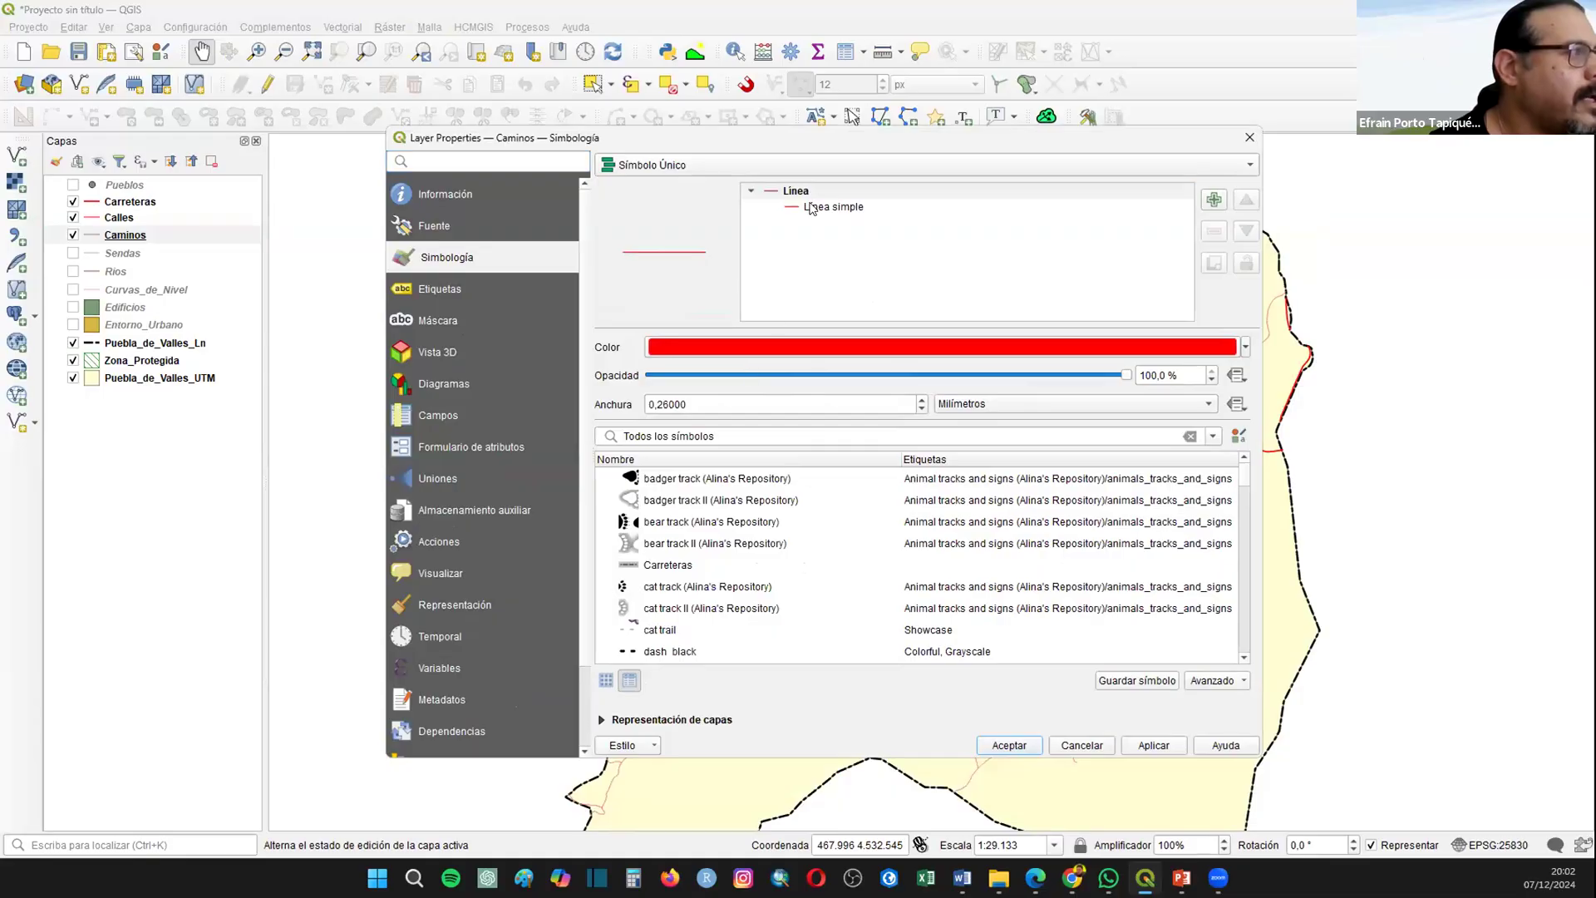
pyautogui.click(817, 207)
pyautogui.click(771, 478)
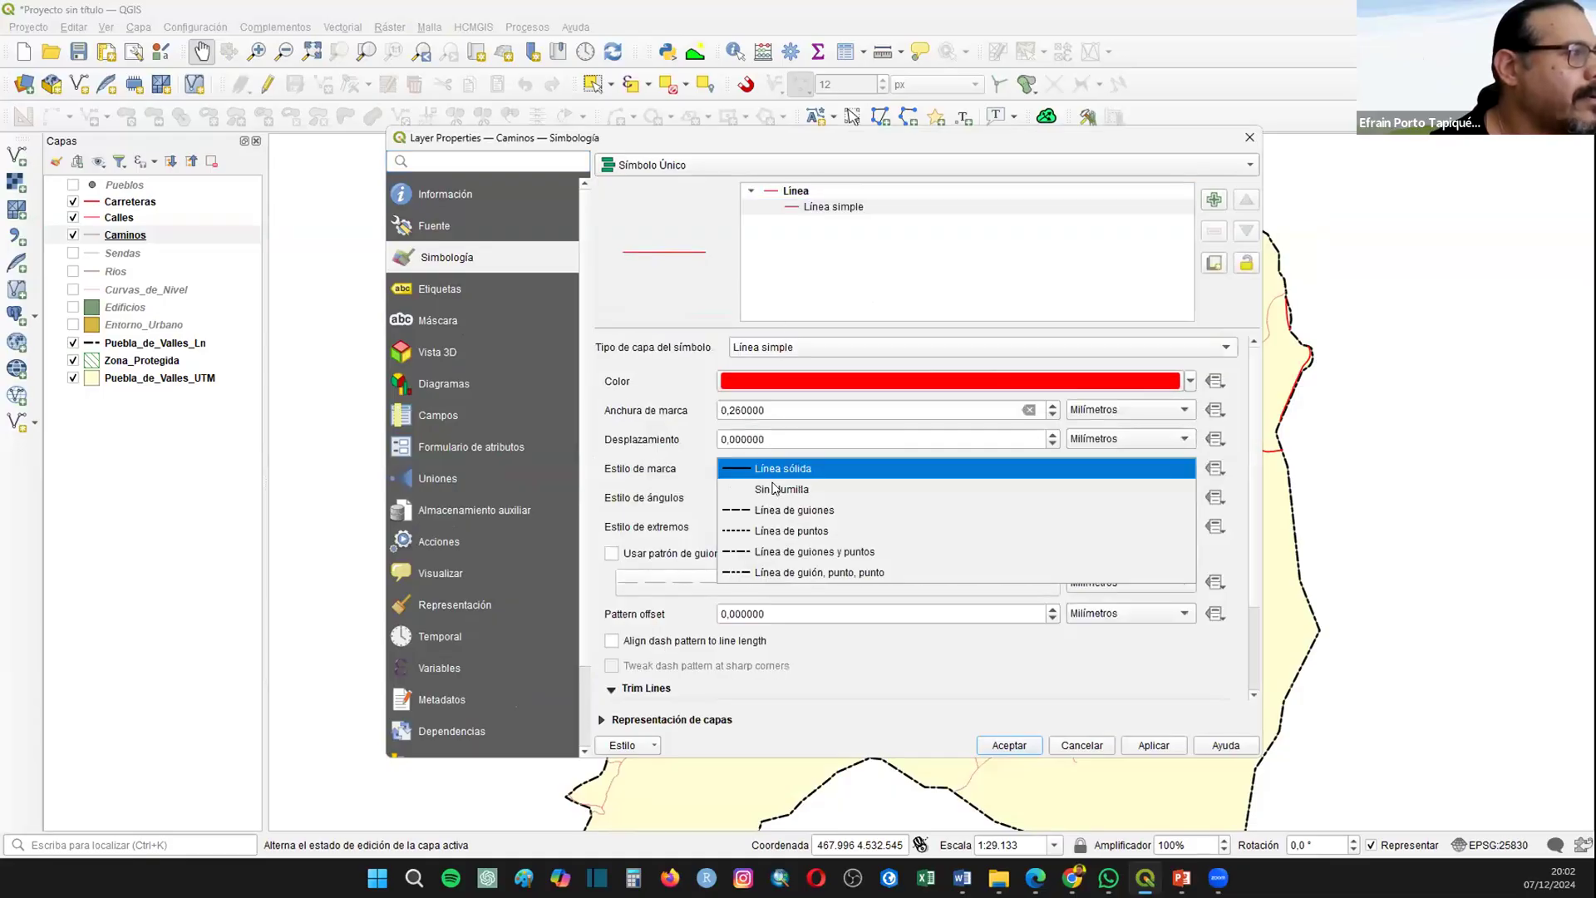
pyautogui.click(811, 512)
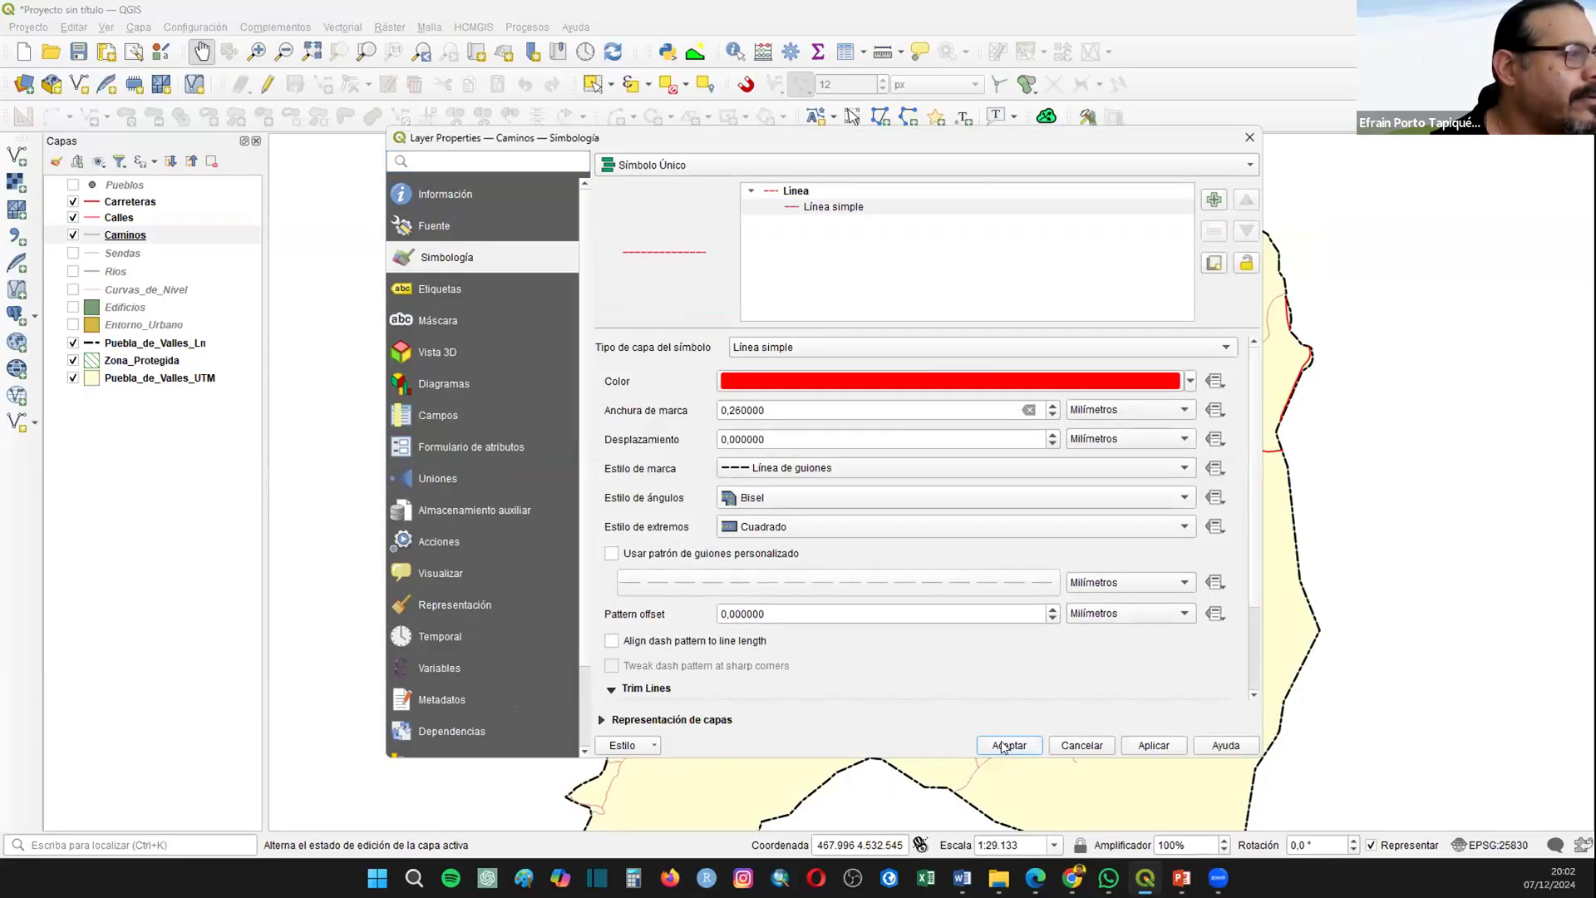
pyautogui.click(1003, 746)
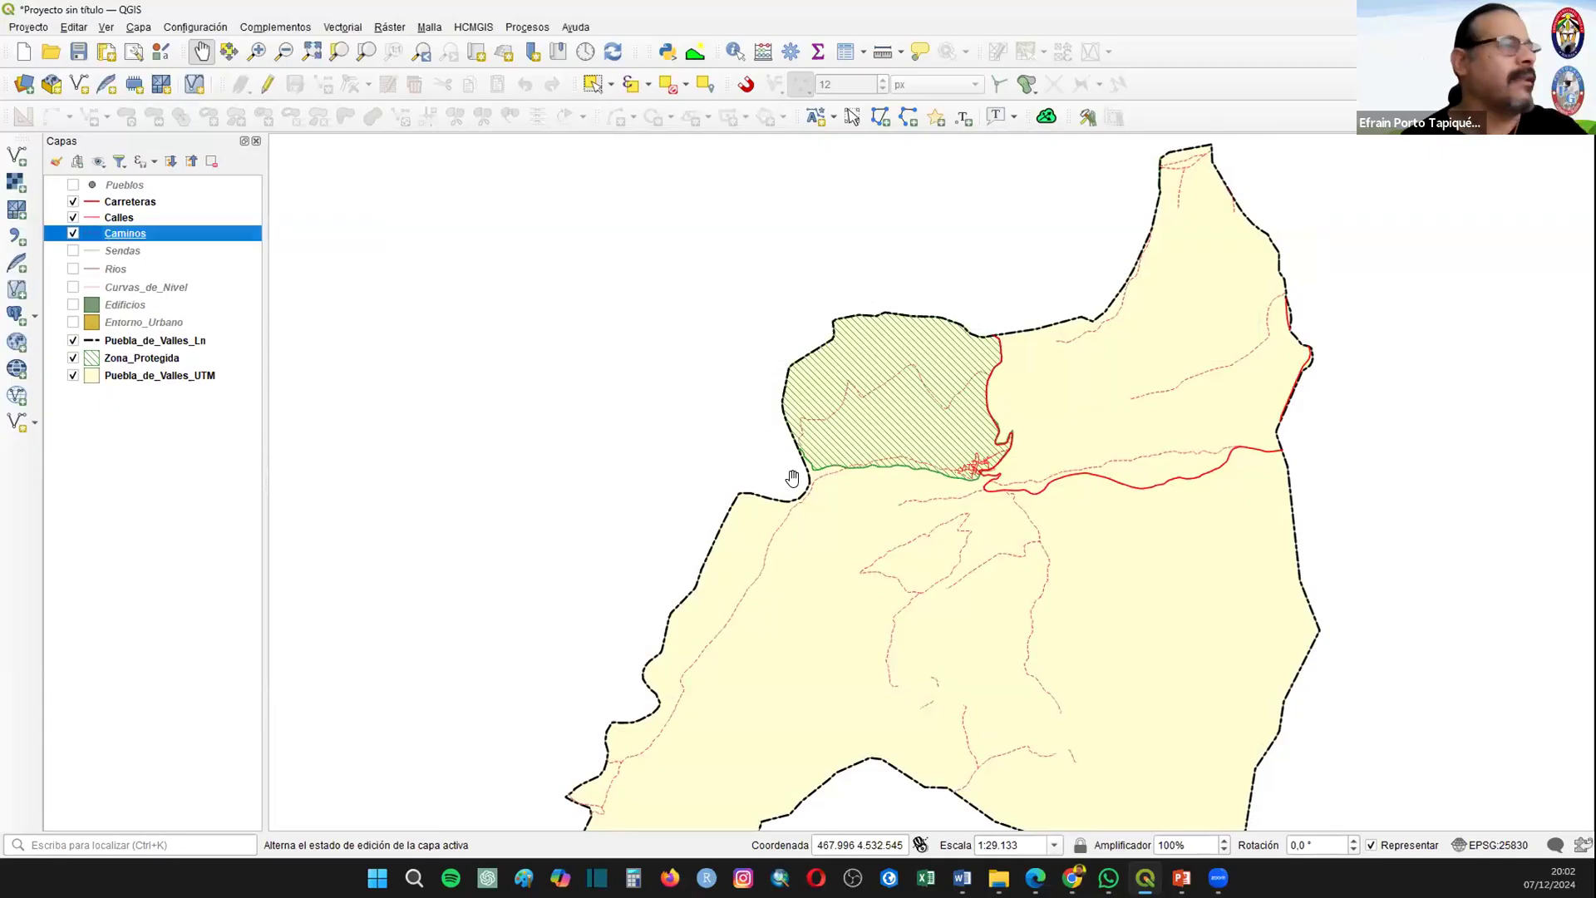
# Step: Make the Sendas layer visible and style it as a red dotted line (Línea de puntos)
pyautogui.click(73, 250)
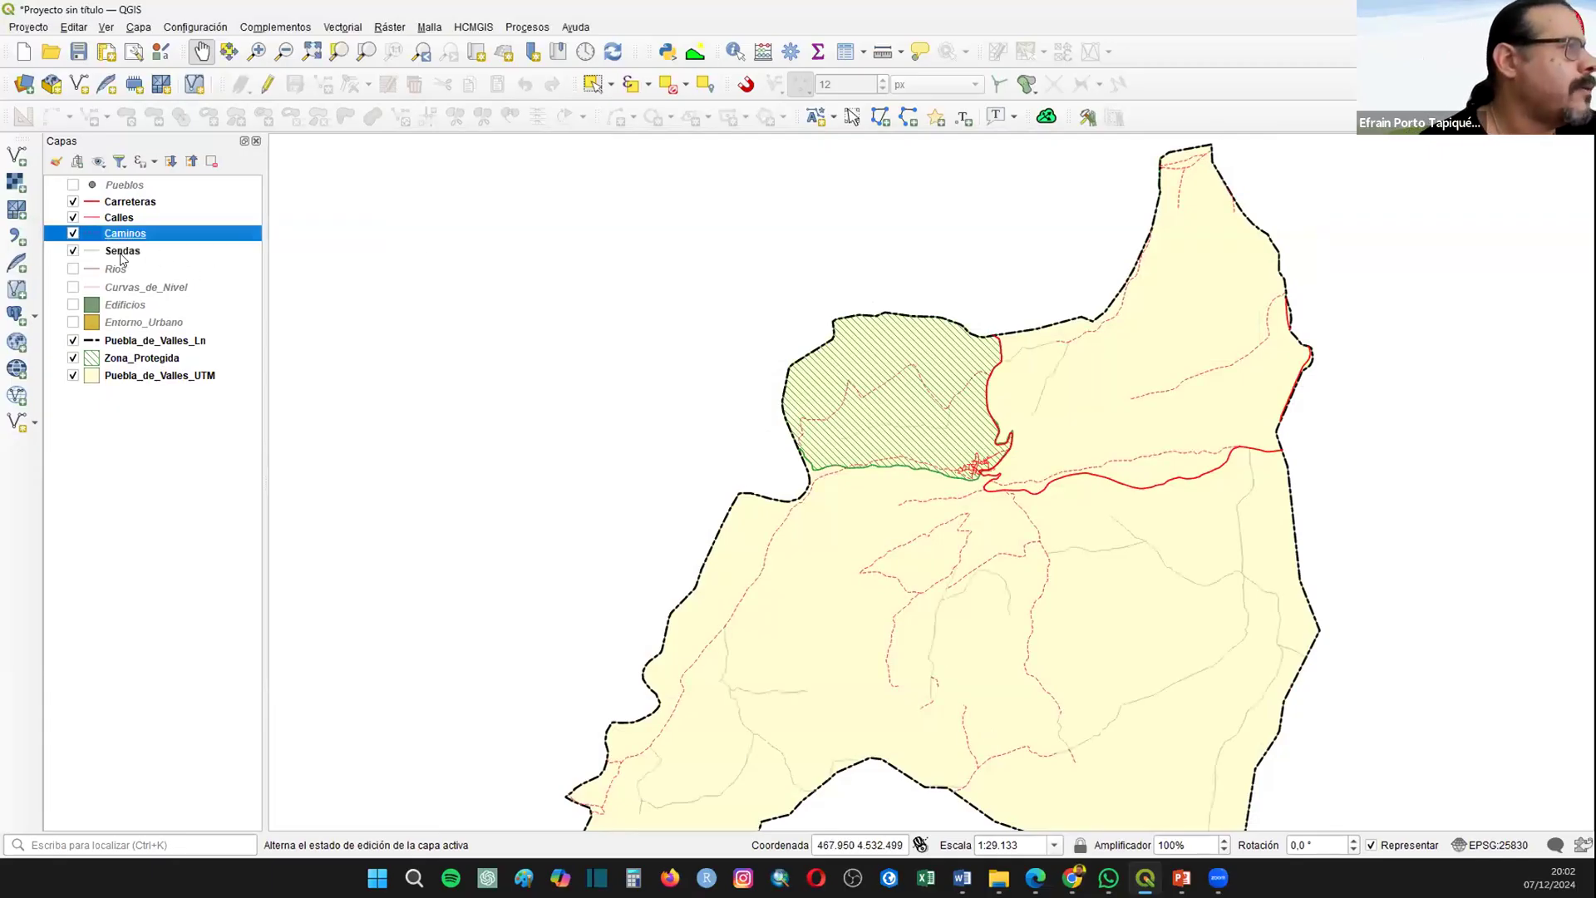
pyautogui.rightClick(121, 252)
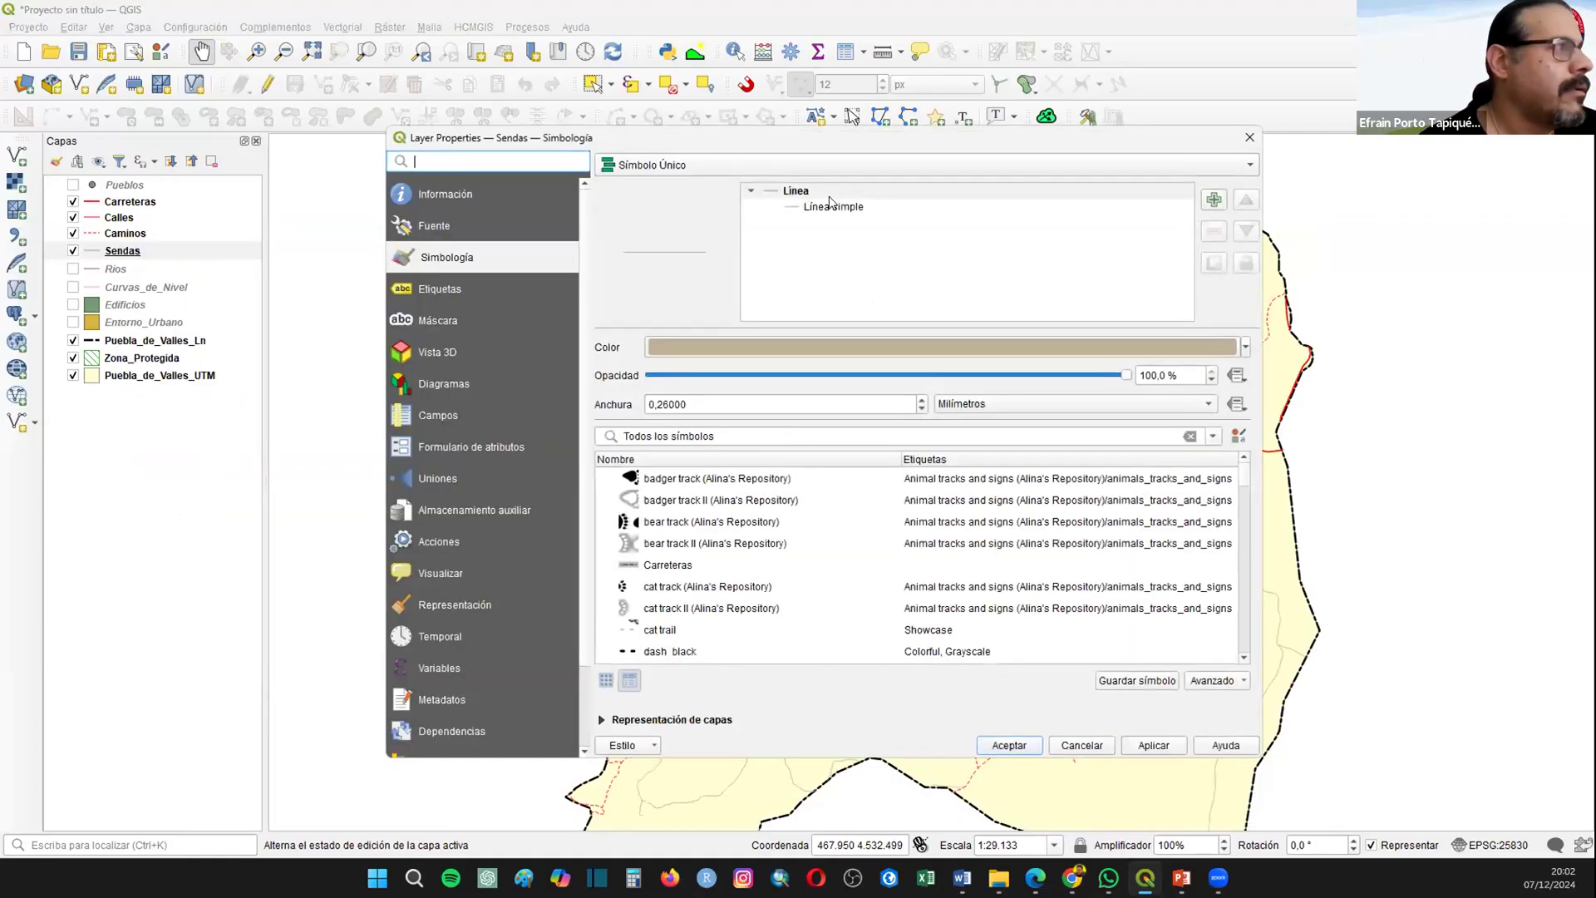
pyautogui.click(832, 207)
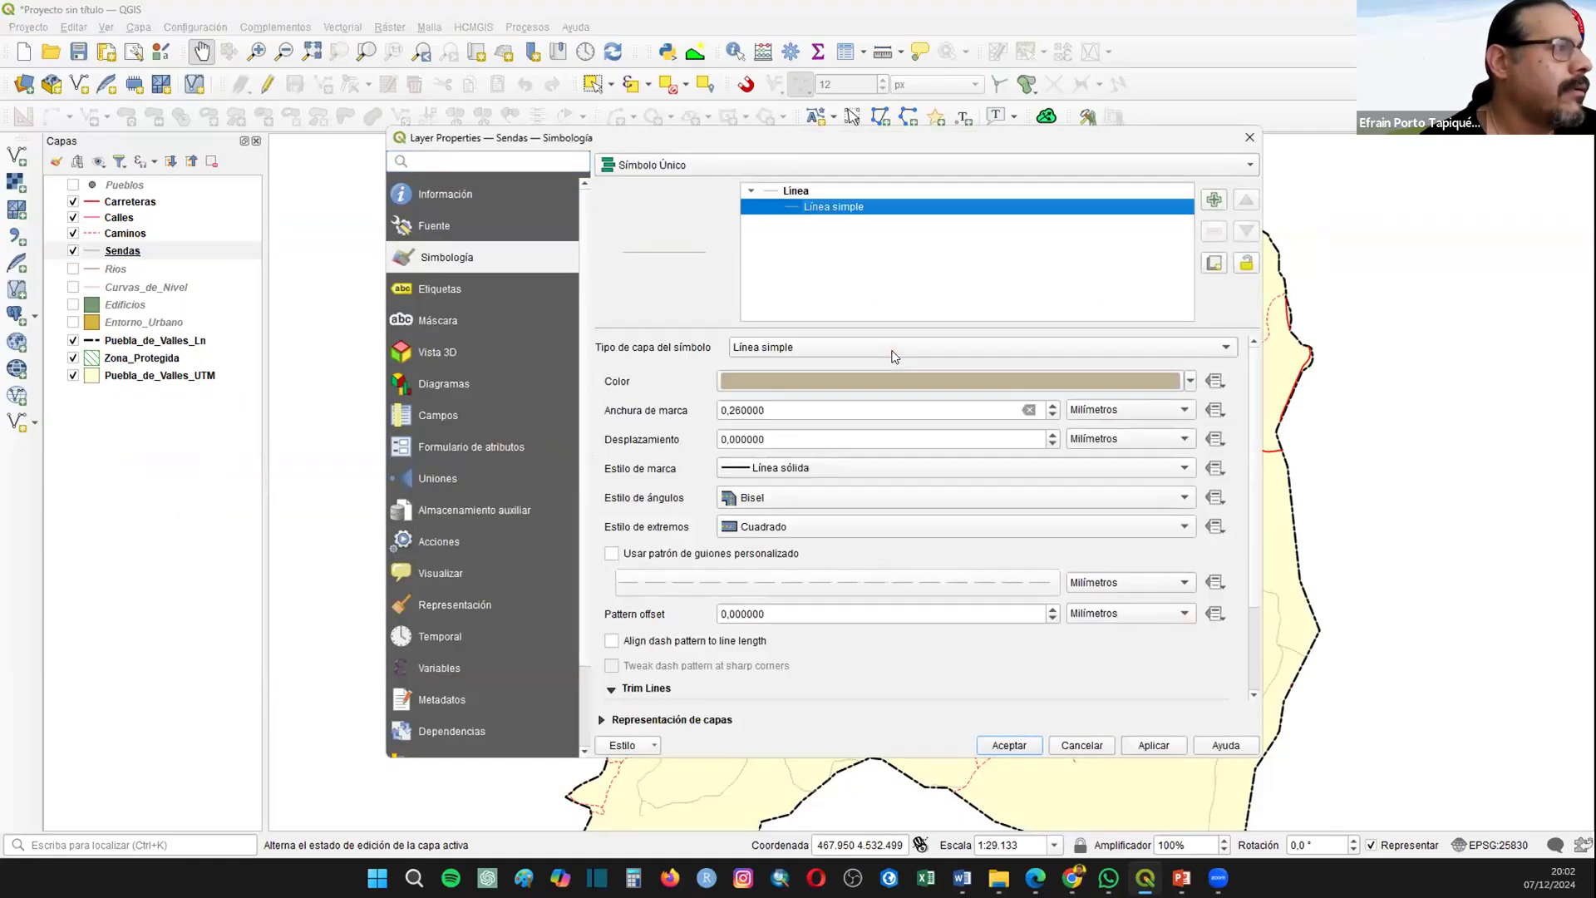
pyautogui.click(766, 471)
pyautogui.click(791, 530)
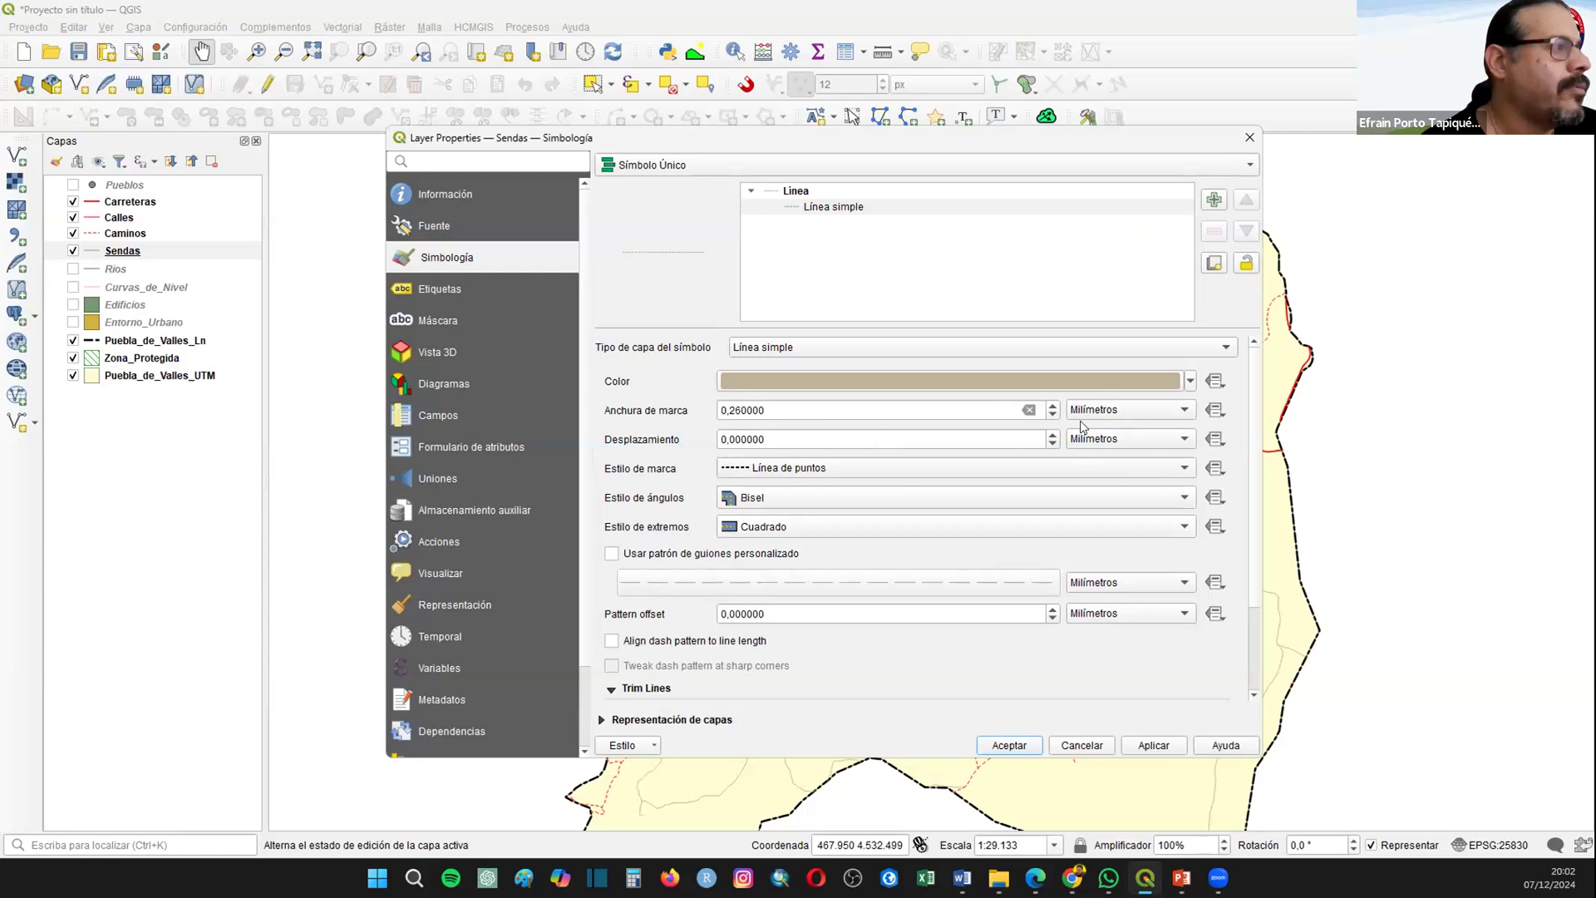
pyautogui.click(1189, 379)
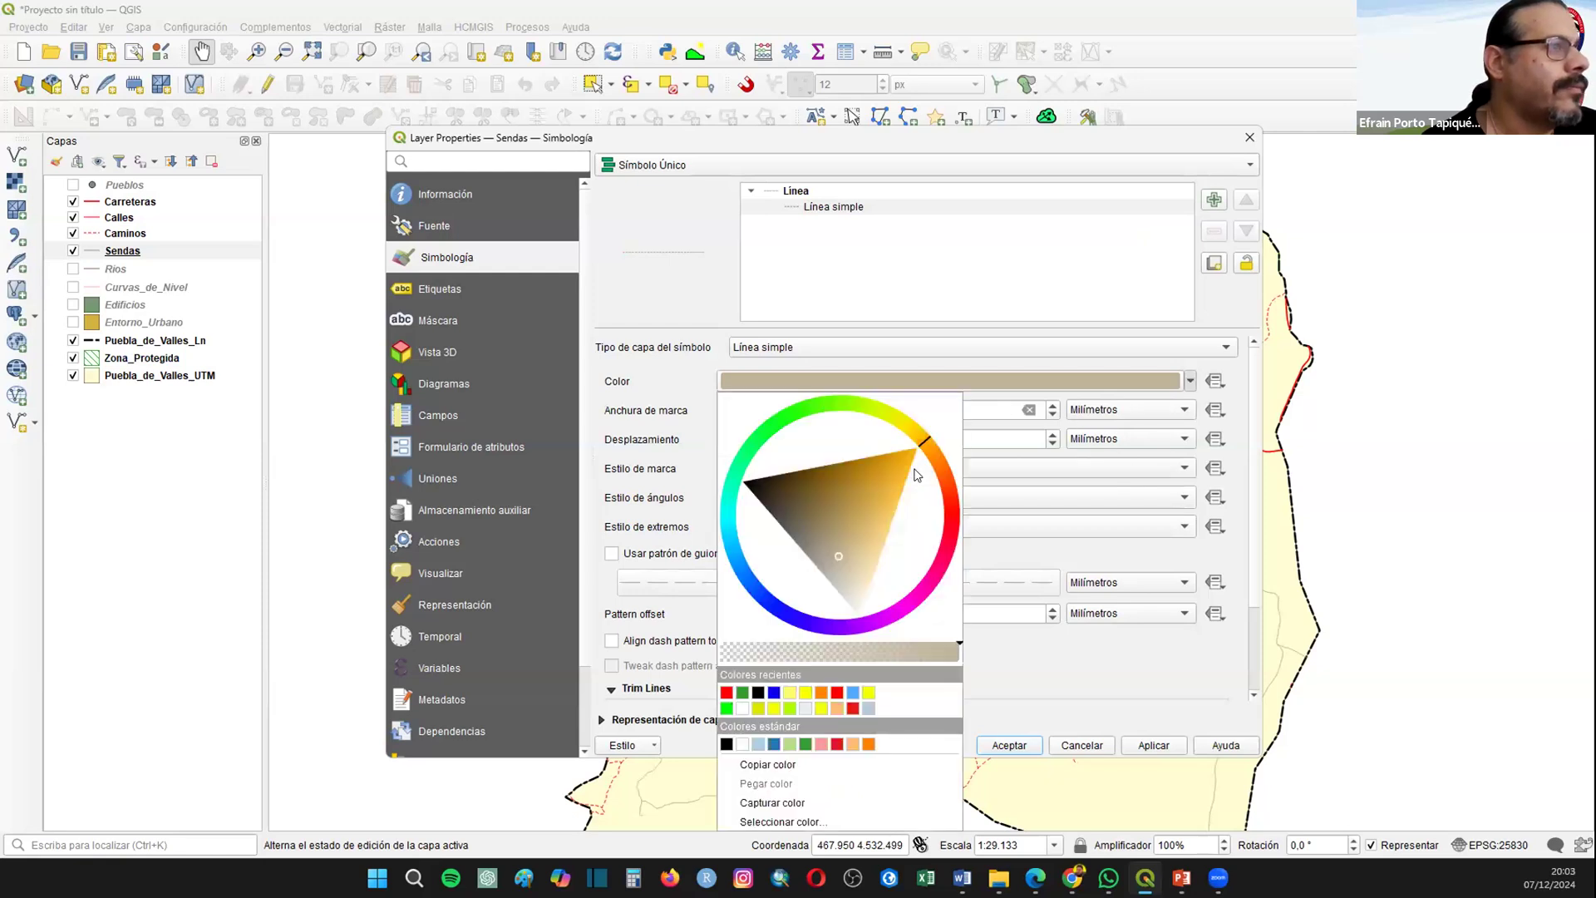
pyautogui.click(726, 693)
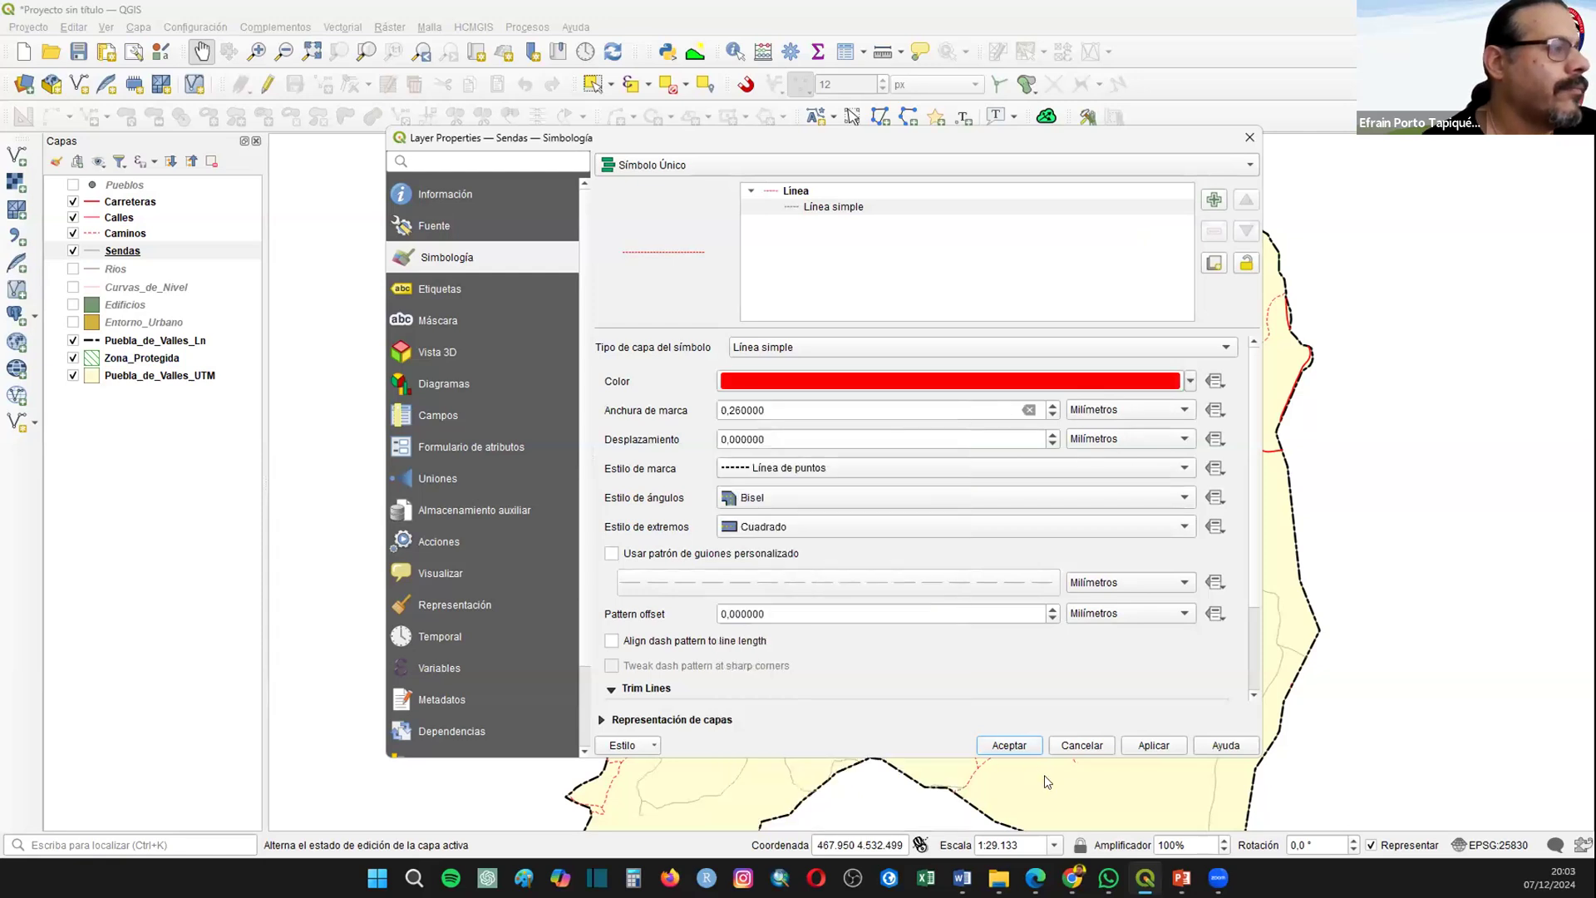
pyautogui.click(1006, 744)
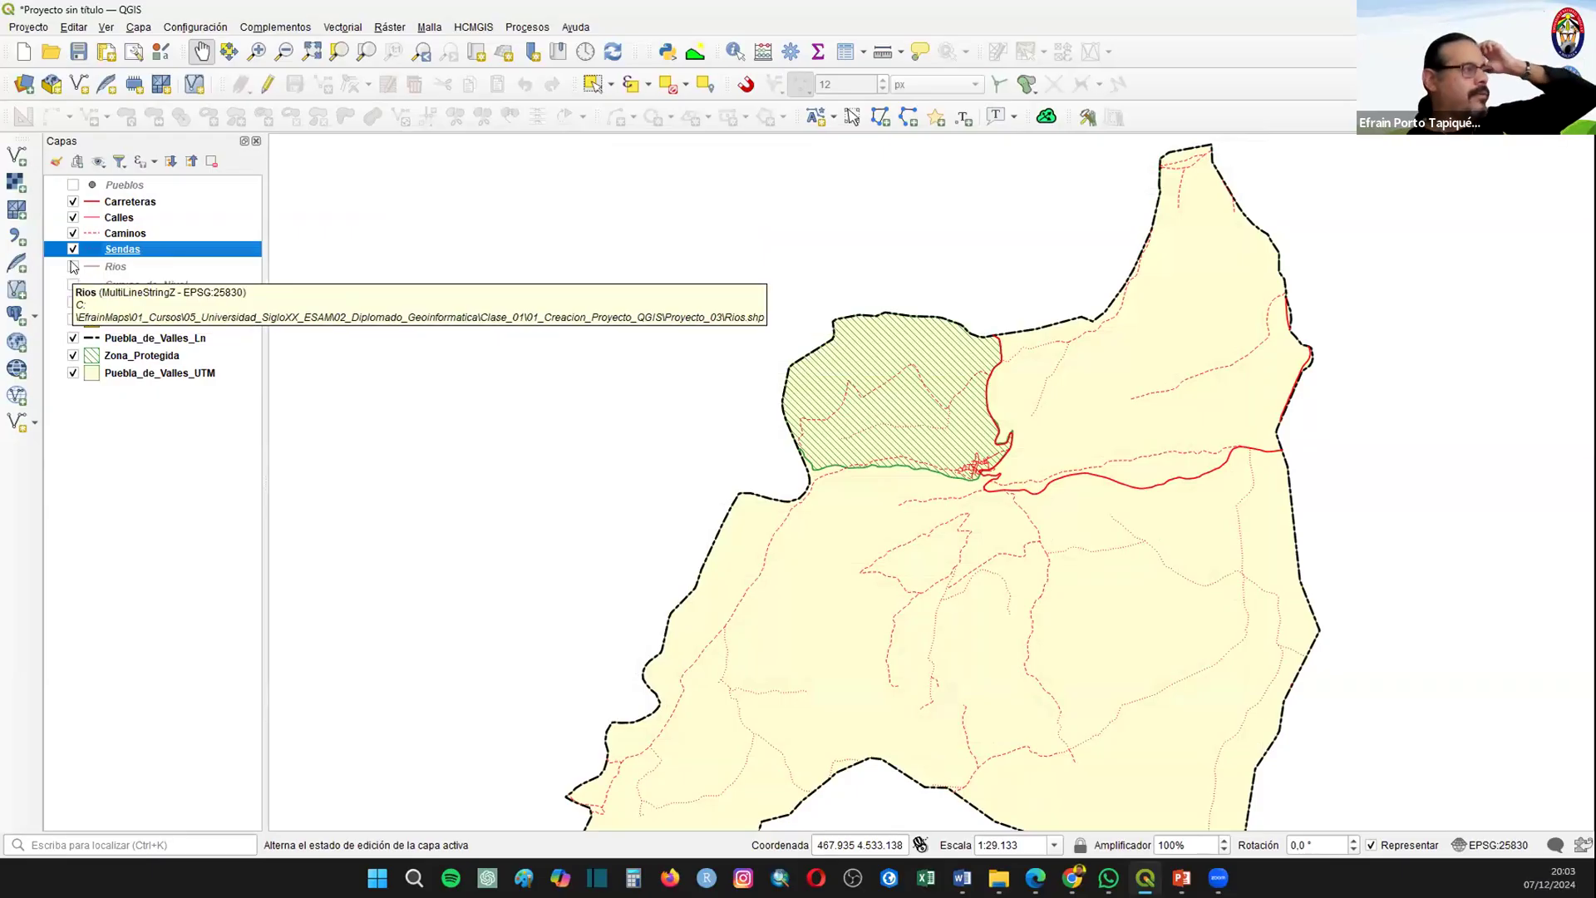
# Step: Make the Rios layer visible and color its line blue
pyautogui.click(73, 266)
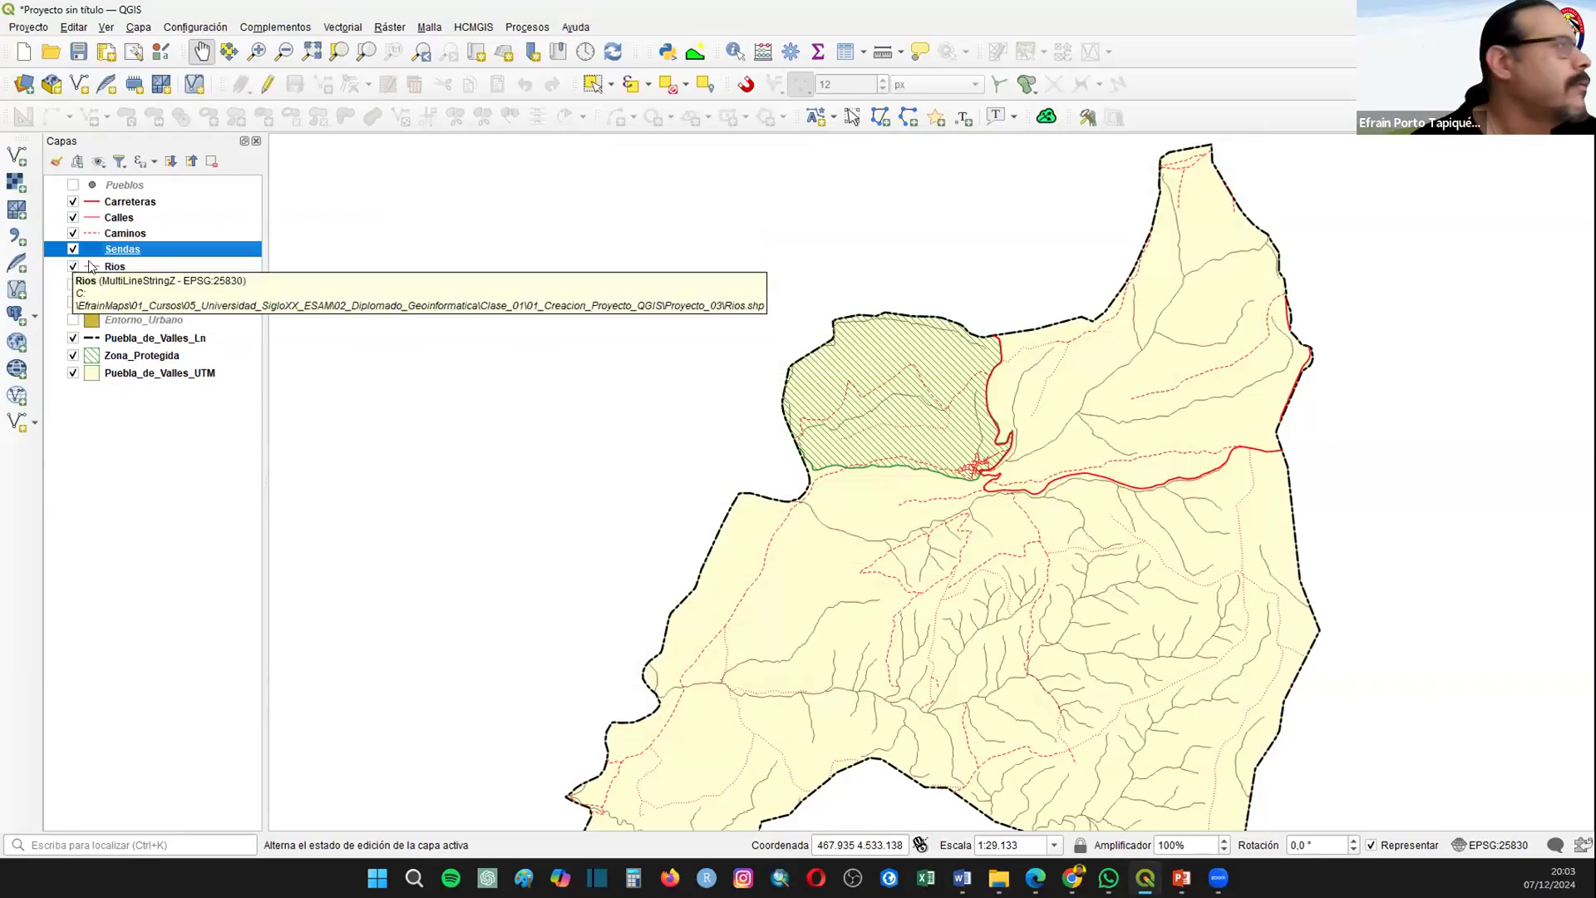
pyautogui.click(91, 266)
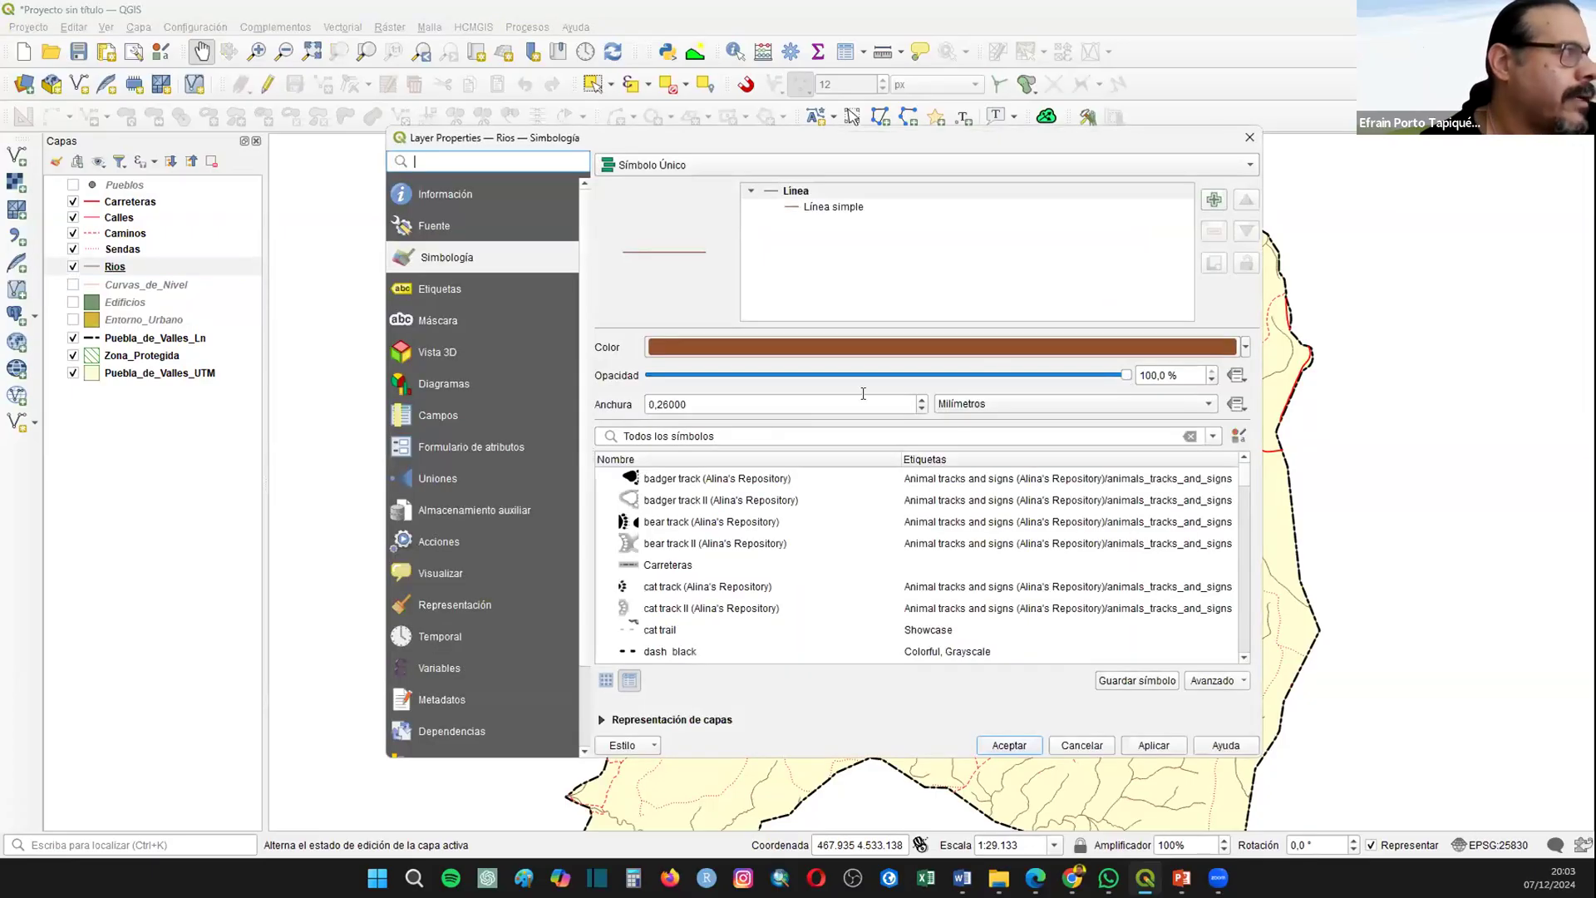
pyautogui.click(1245, 346)
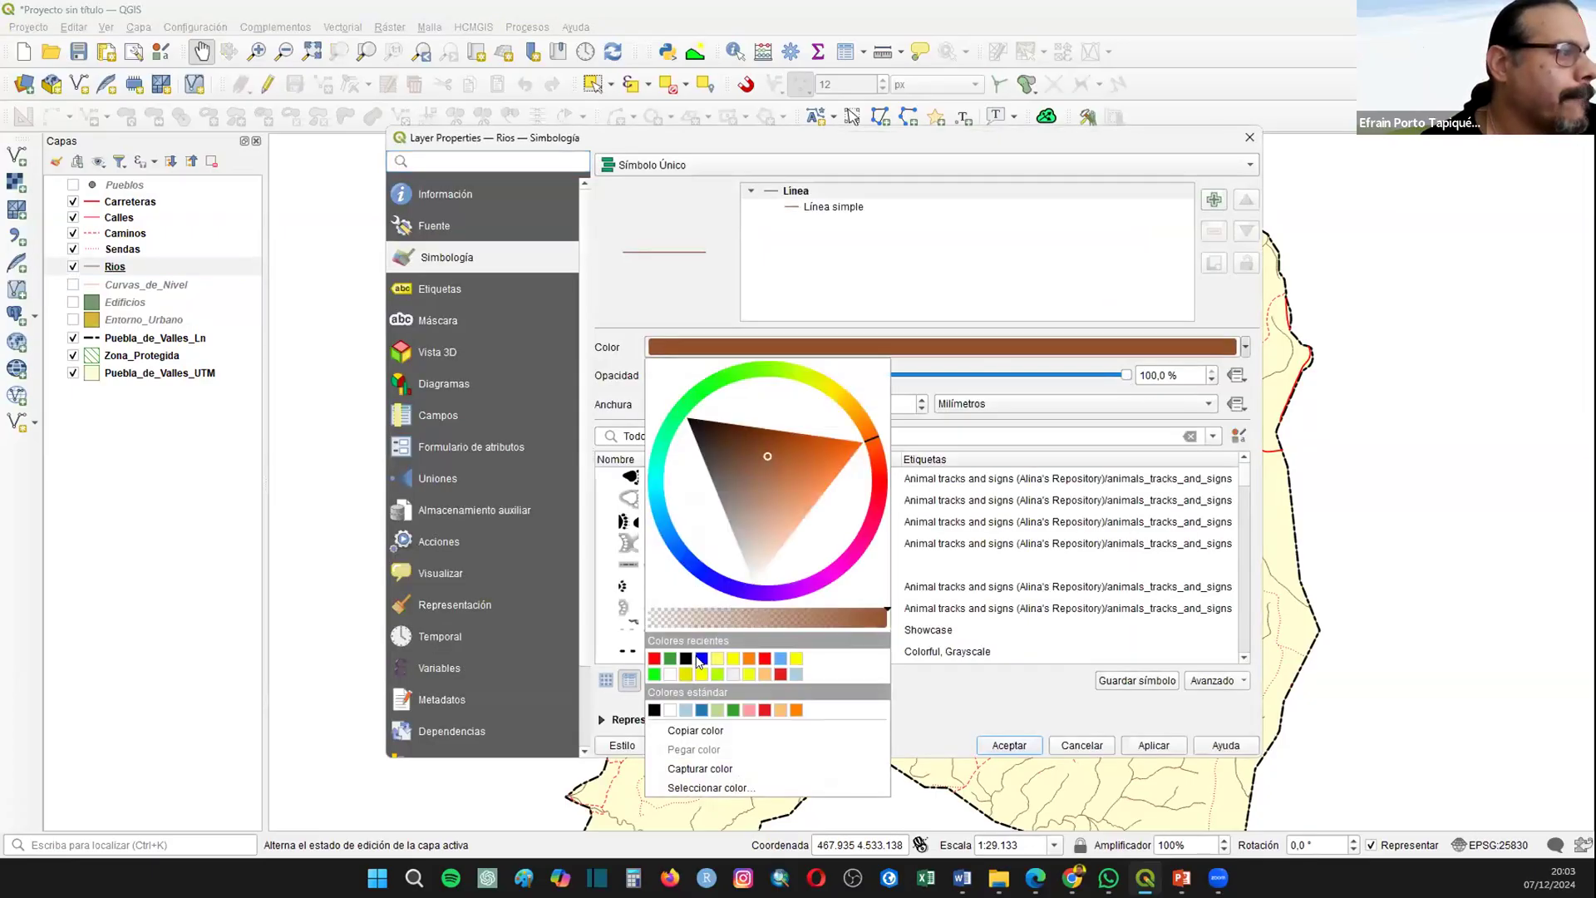
pyautogui.click(655, 658)
pyautogui.click(1007, 745)
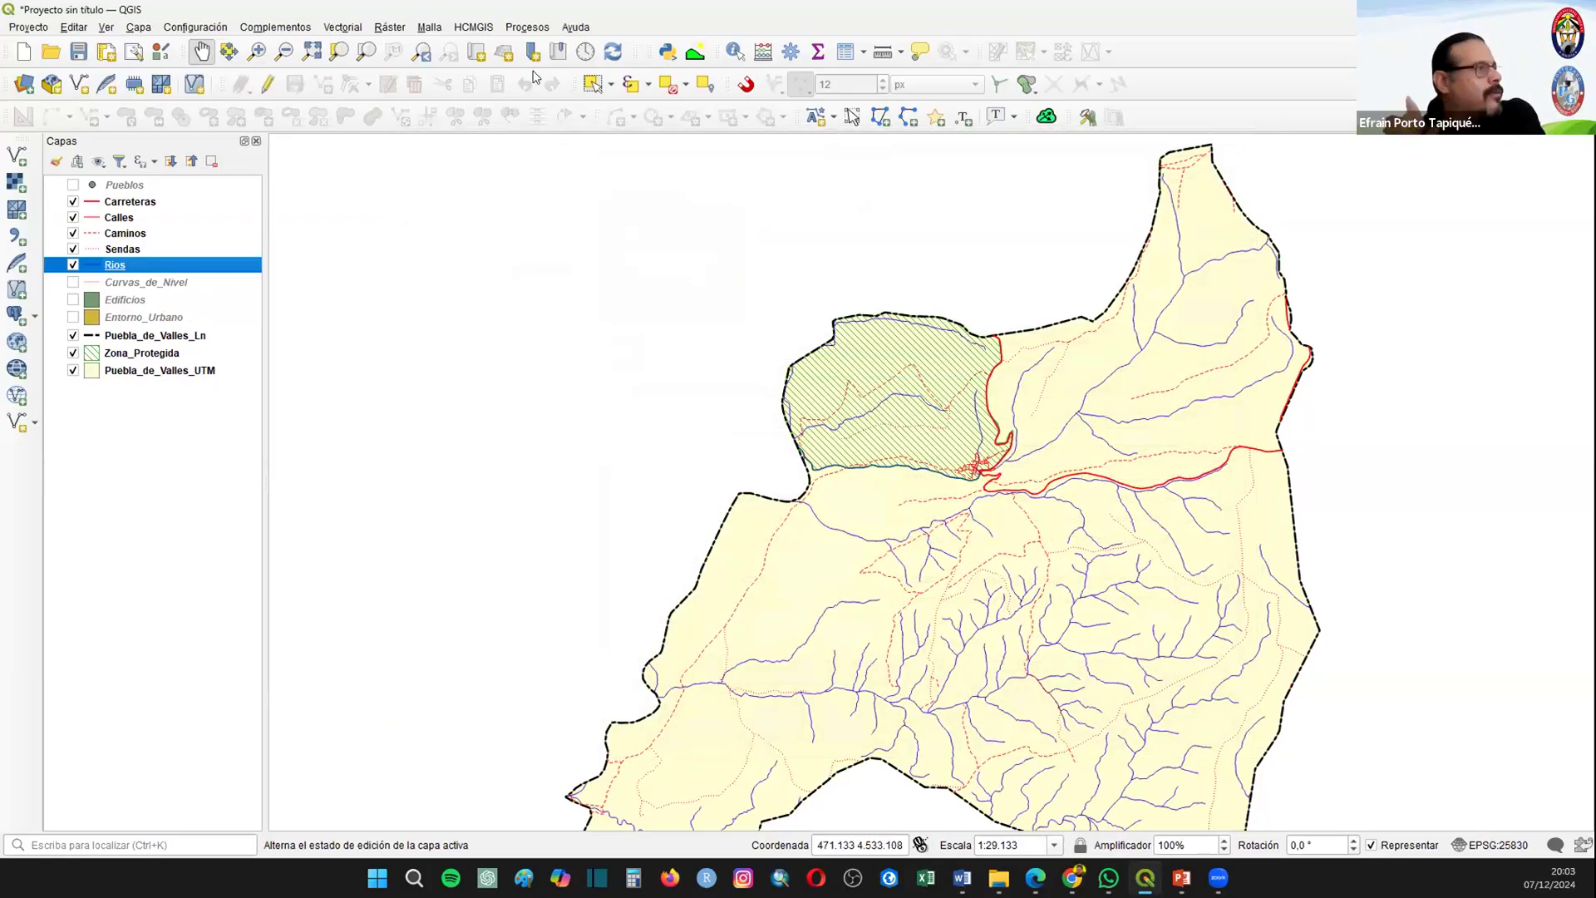
# Step: Make the Pueblos layer visible and review the records in its attribute table
pyautogui.click(311, 53)
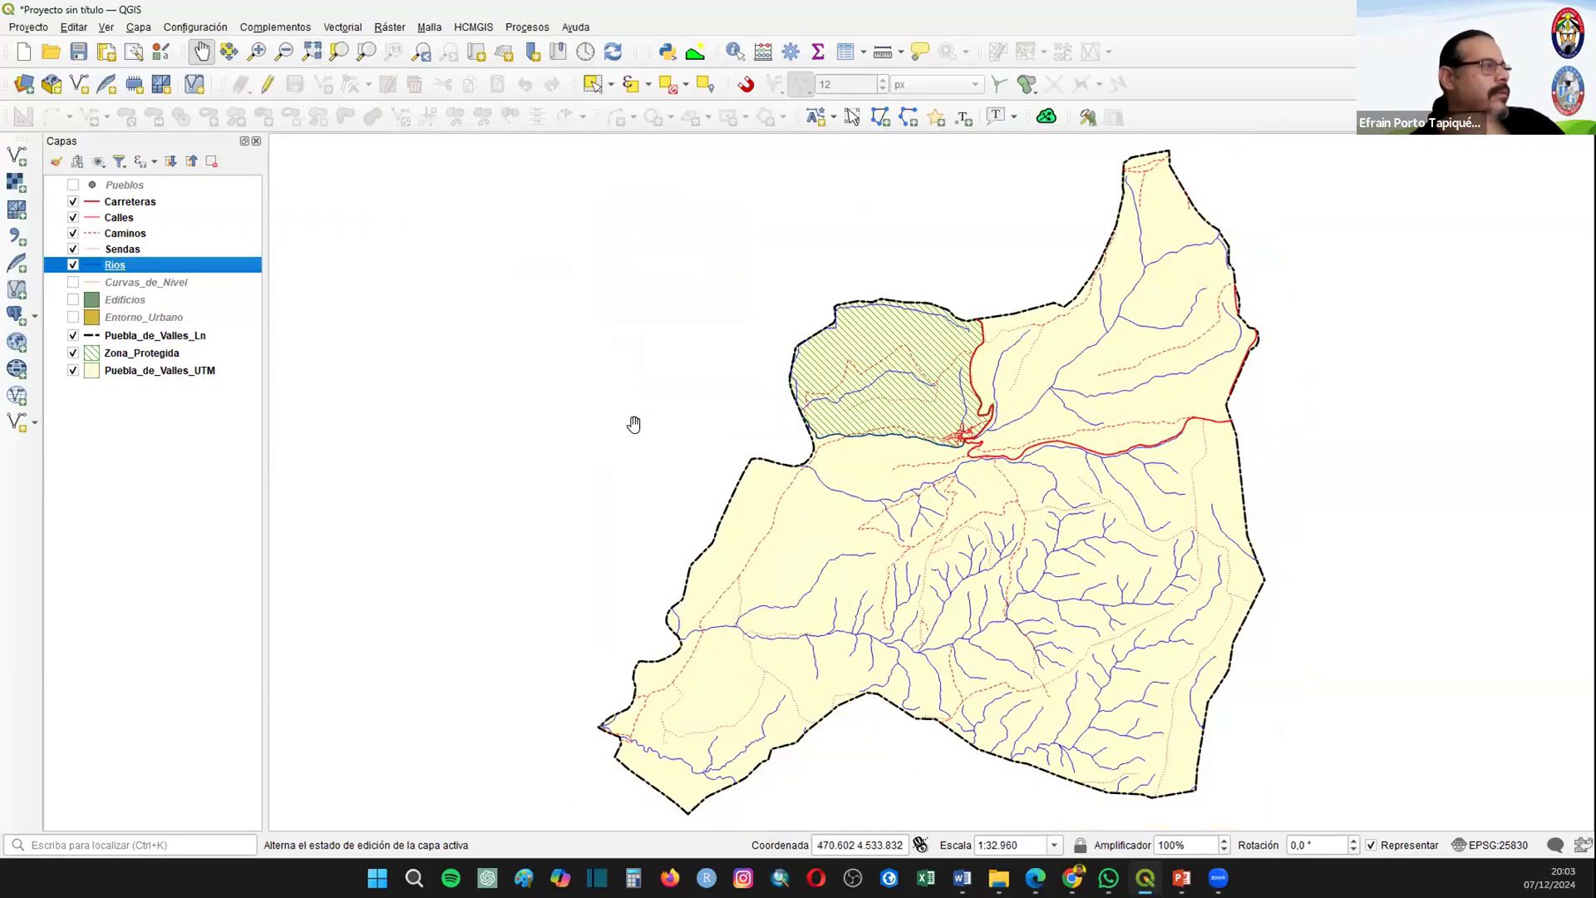
pyautogui.click(72, 186)
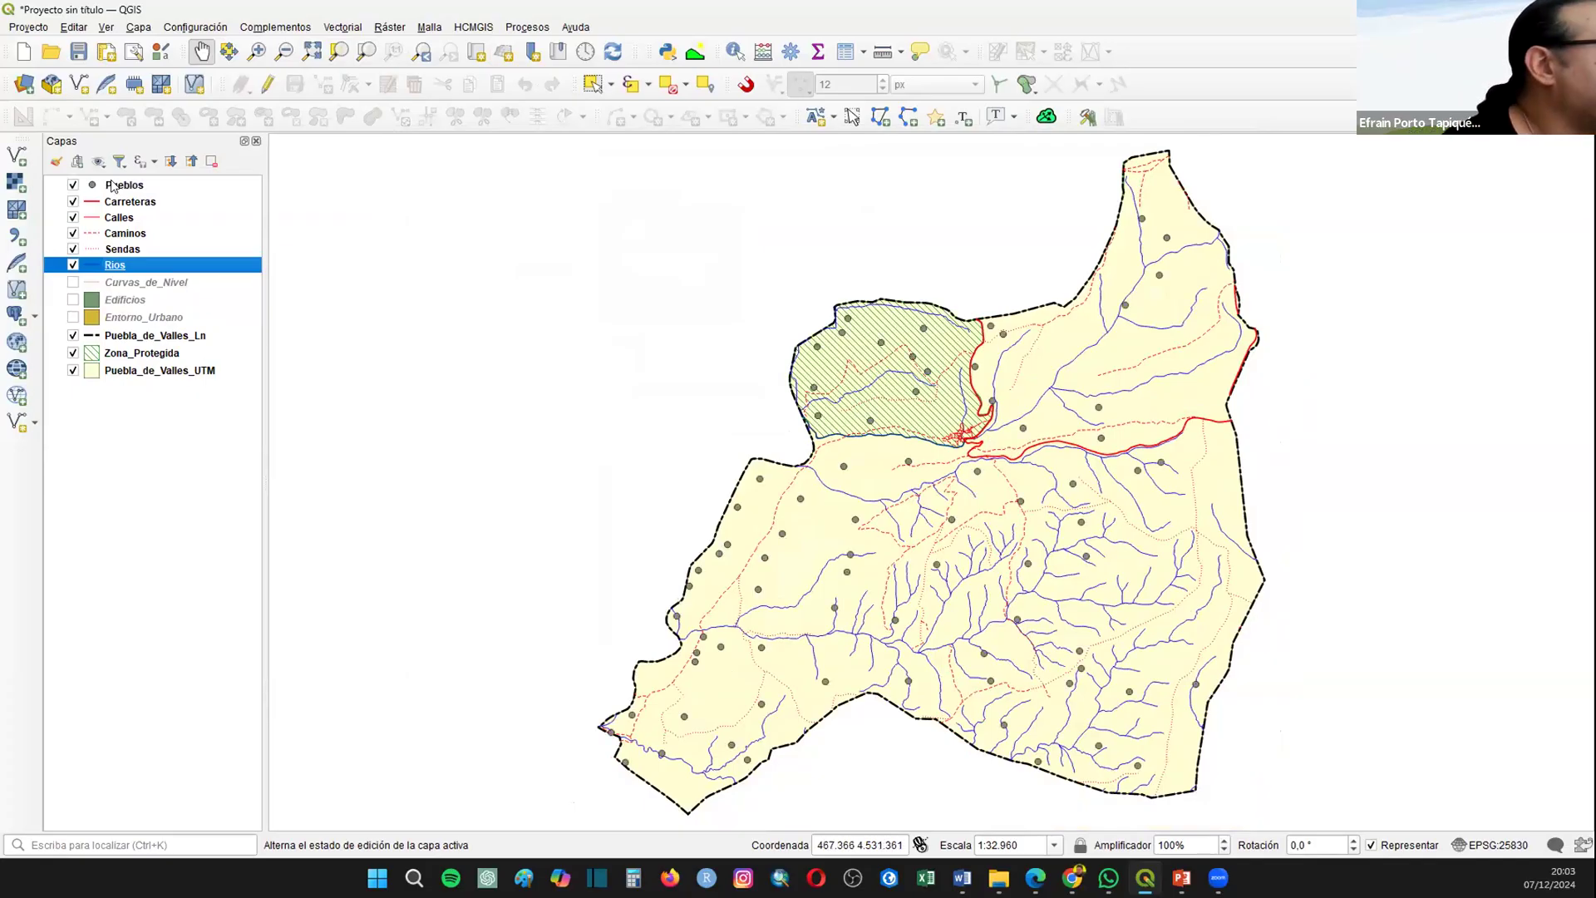
pyautogui.rightClick(112, 182)
pyautogui.click(160, 407)
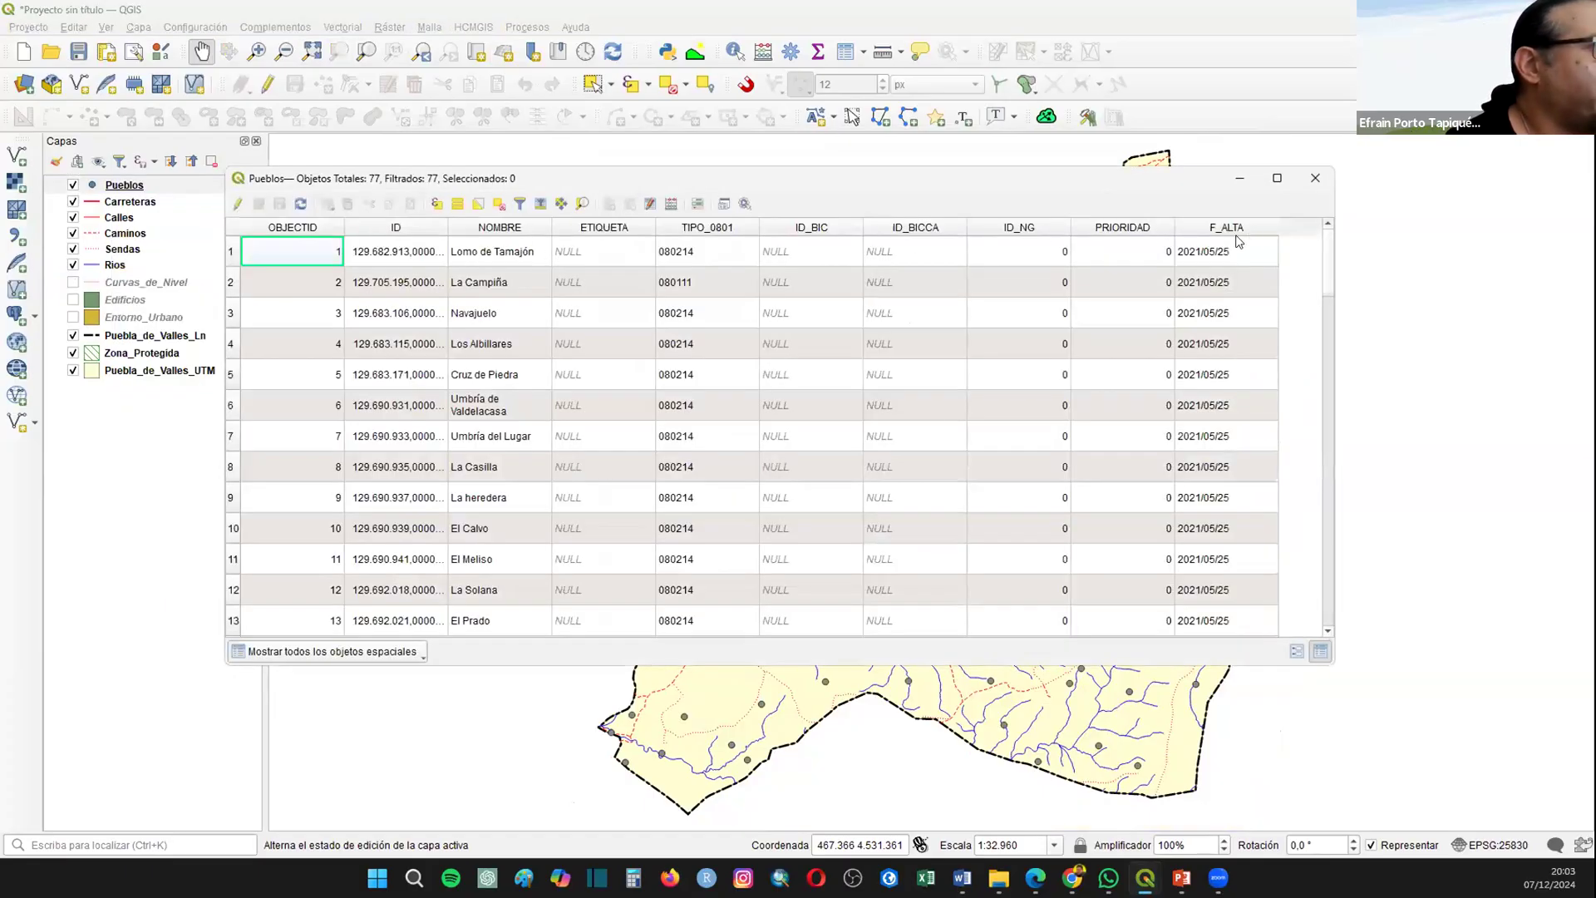
pyautogui.scroll(-6, 1301, 520)
pyautogui.scroll(-15, 1301, 519)
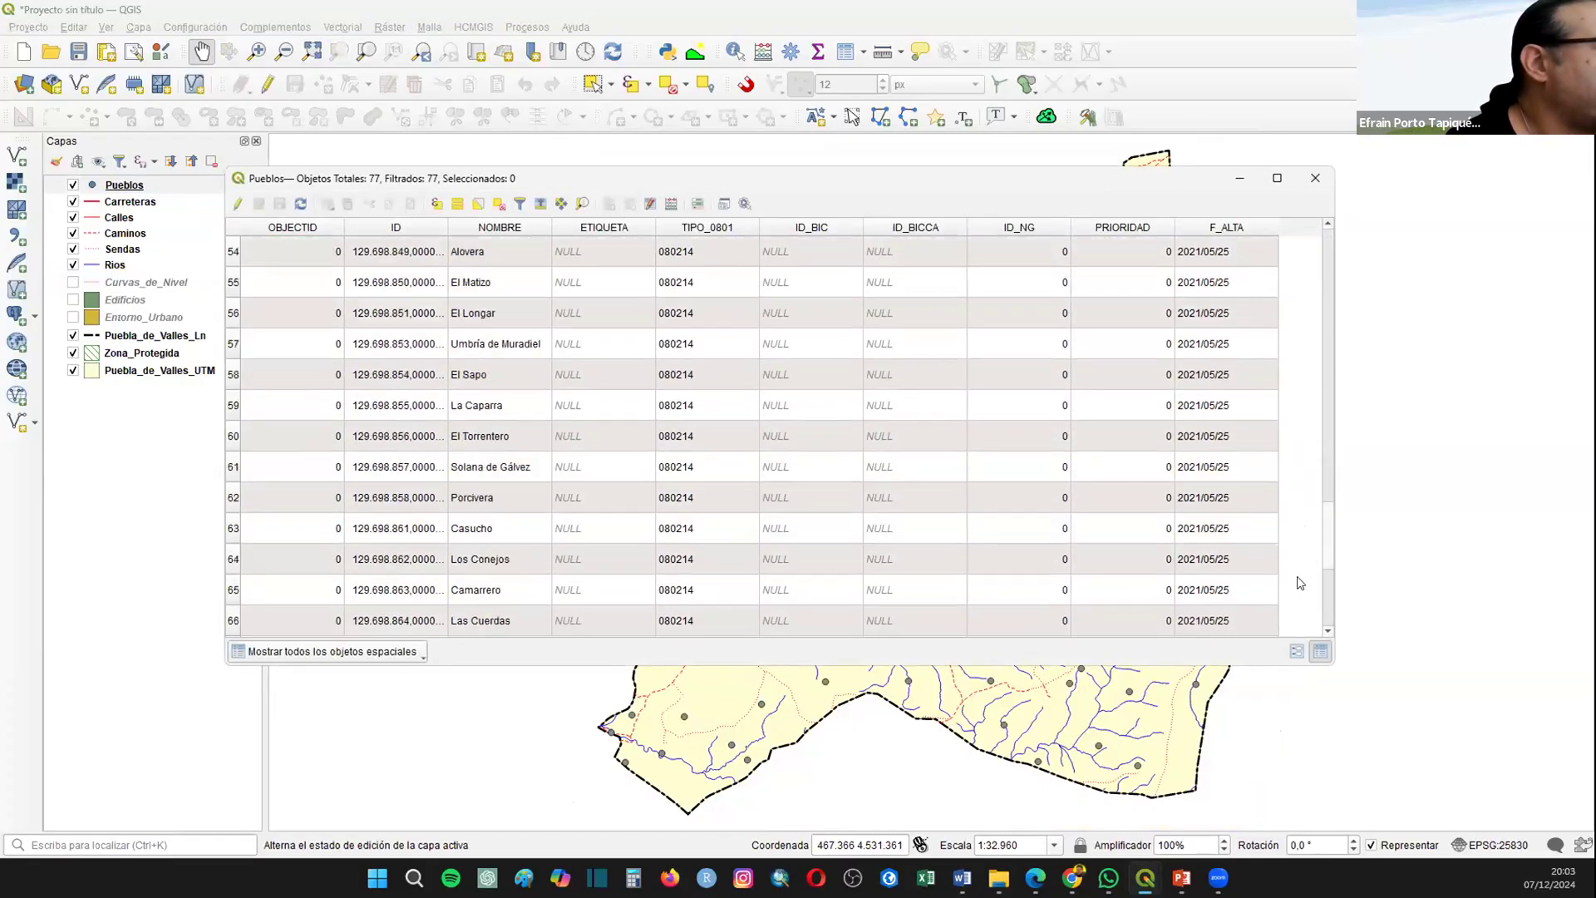
pyautogui.click(1315, 178)
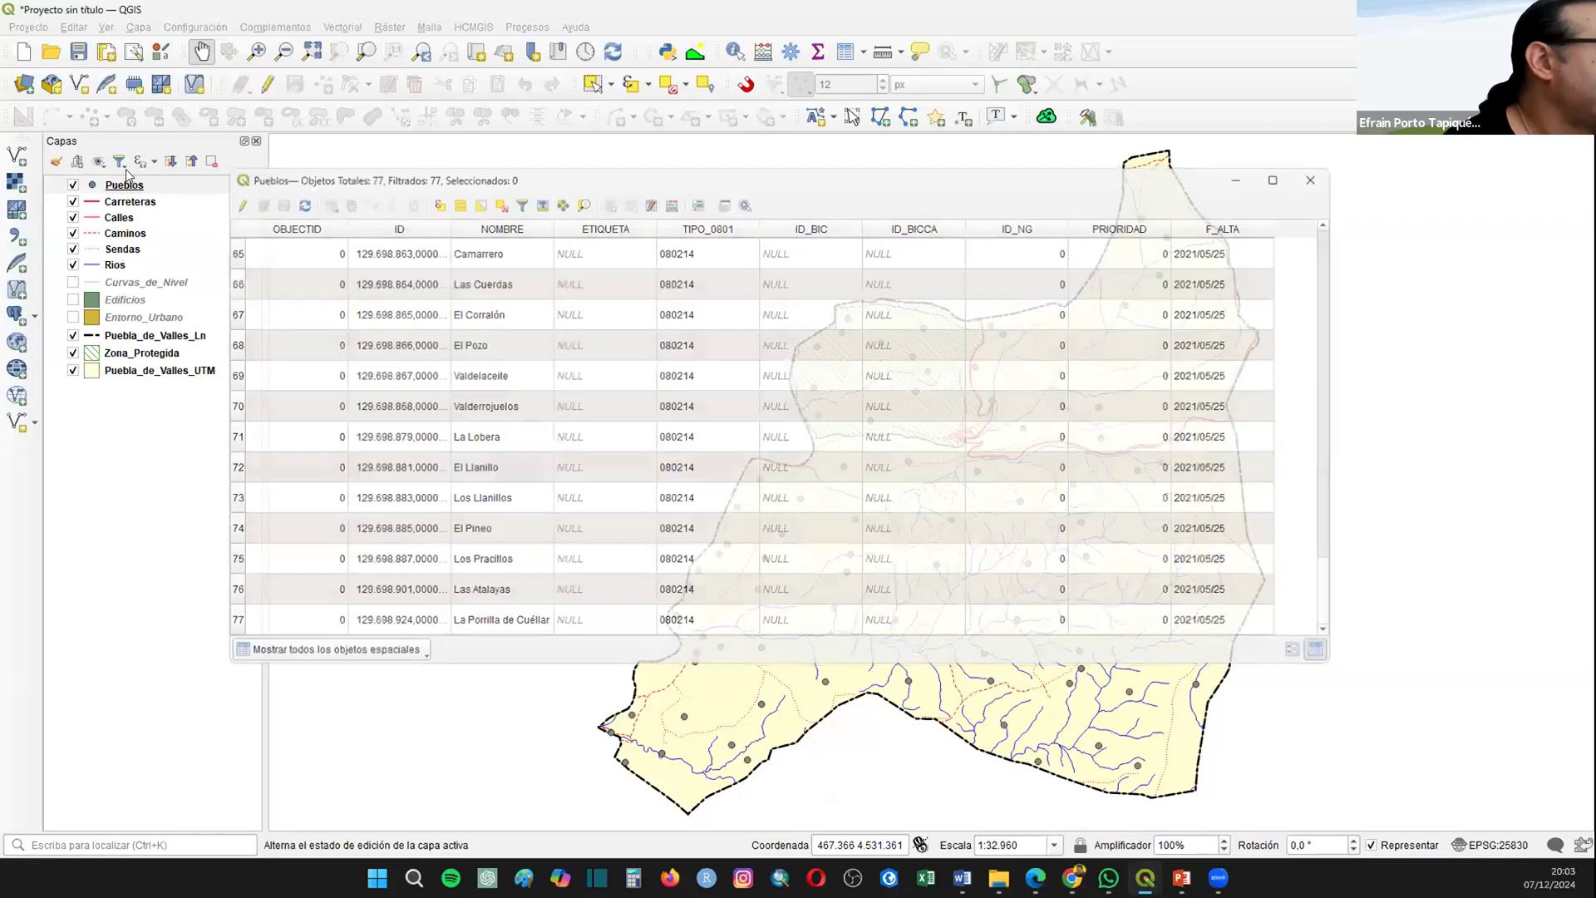
# Step: Style the Pueblos layer with the topo pop capital marker at a size of 1.6 mm
pyautogui.rightClick(124, 185)
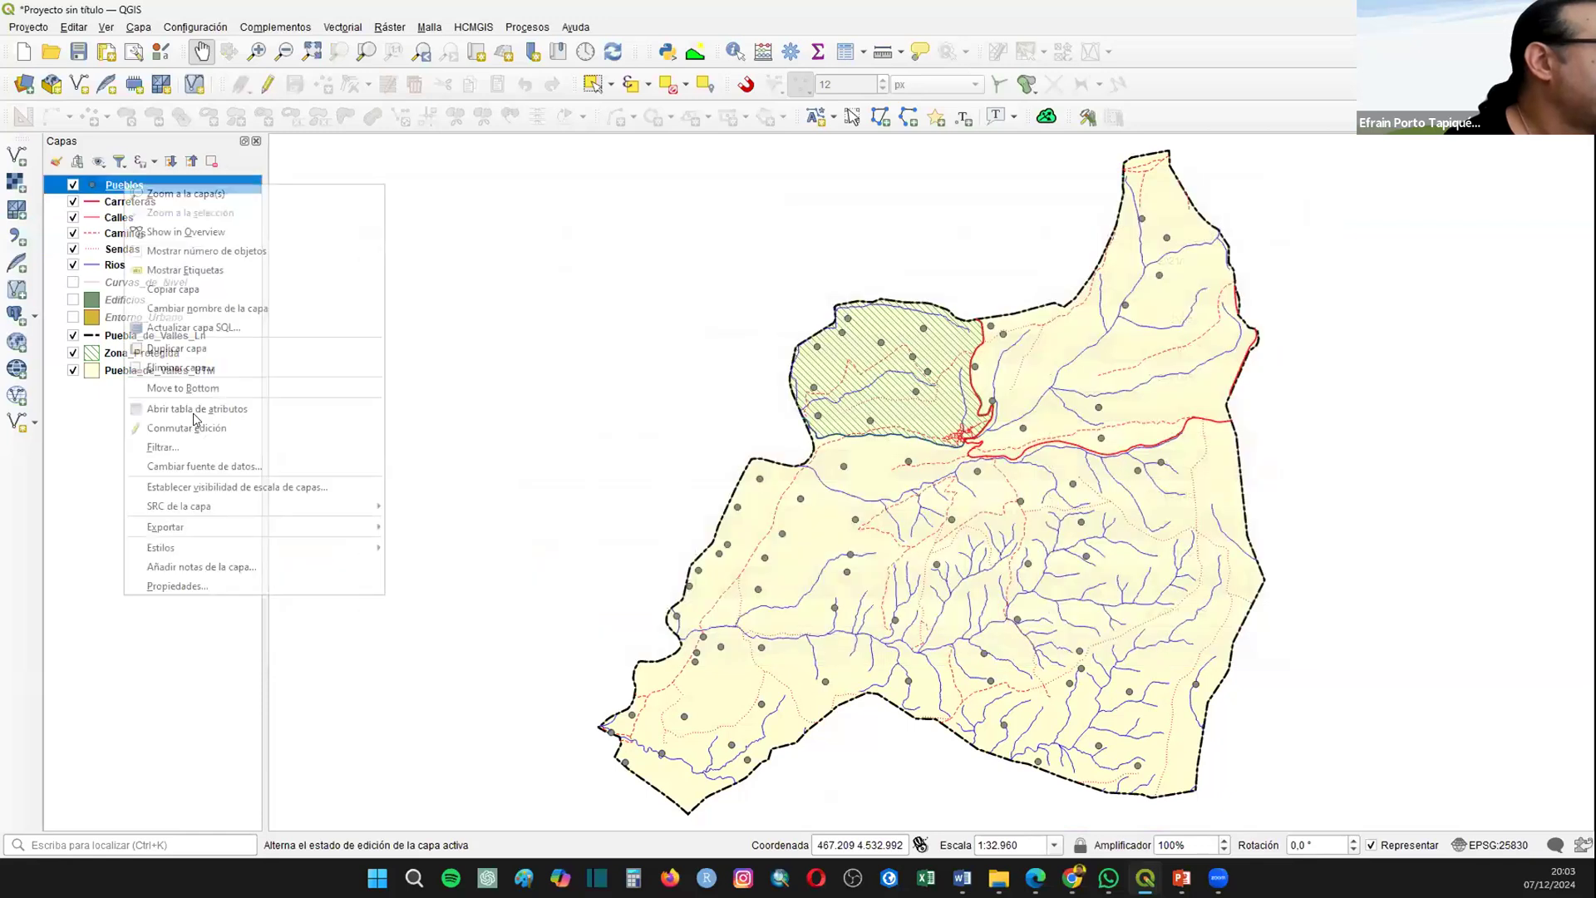
pyautogui.click(239, 585)
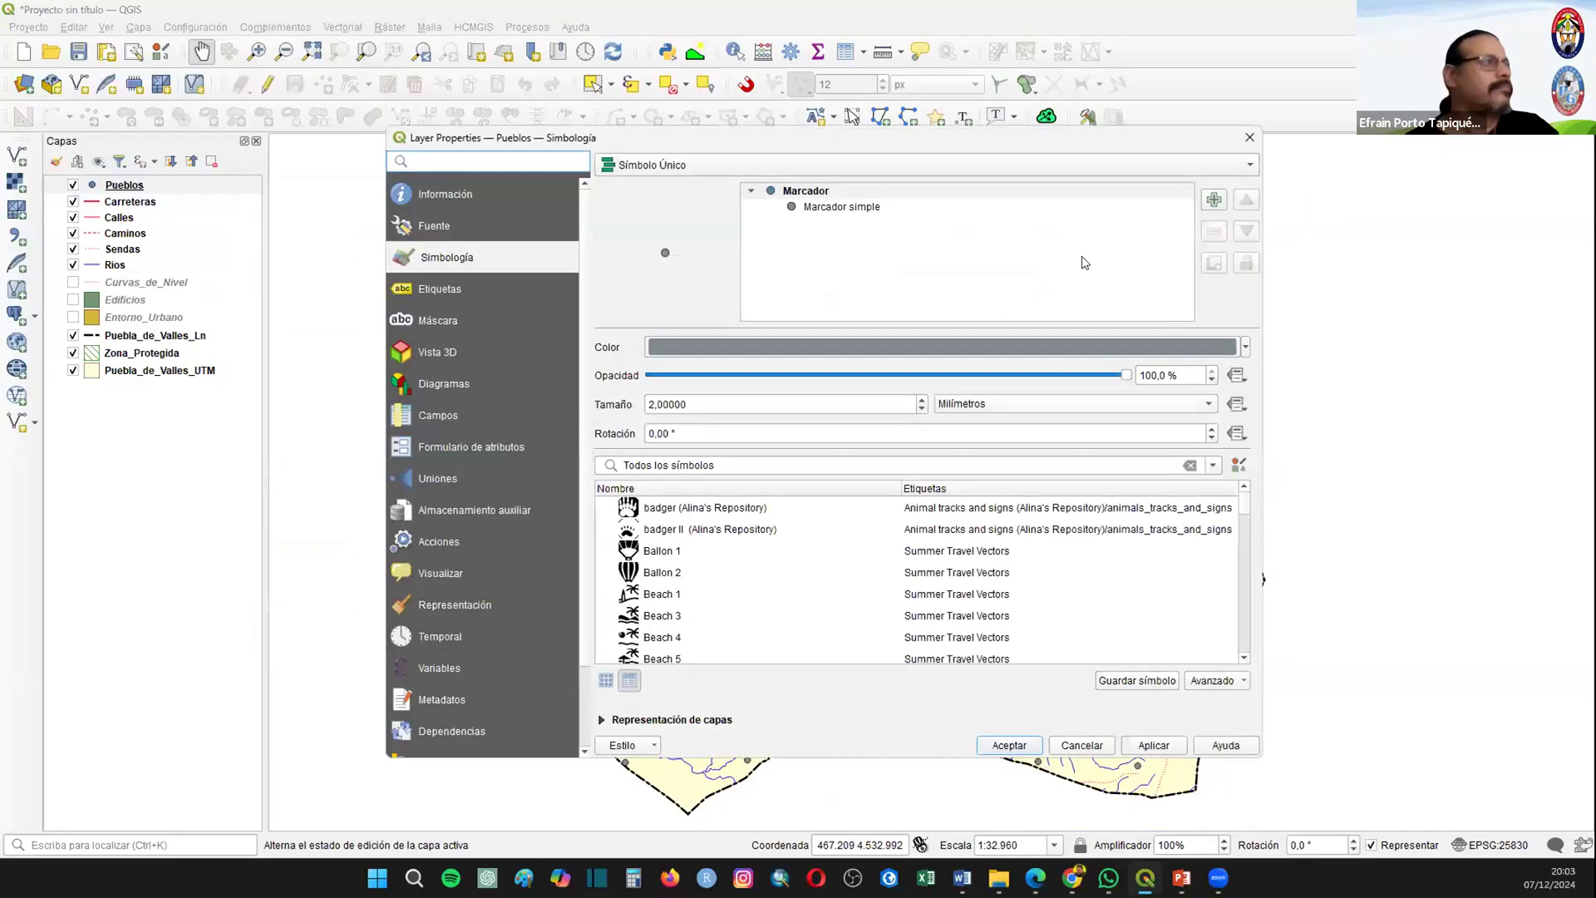
pyautogui.moveTo(1244, 503); pyautogui.dragTo(1190, 642)
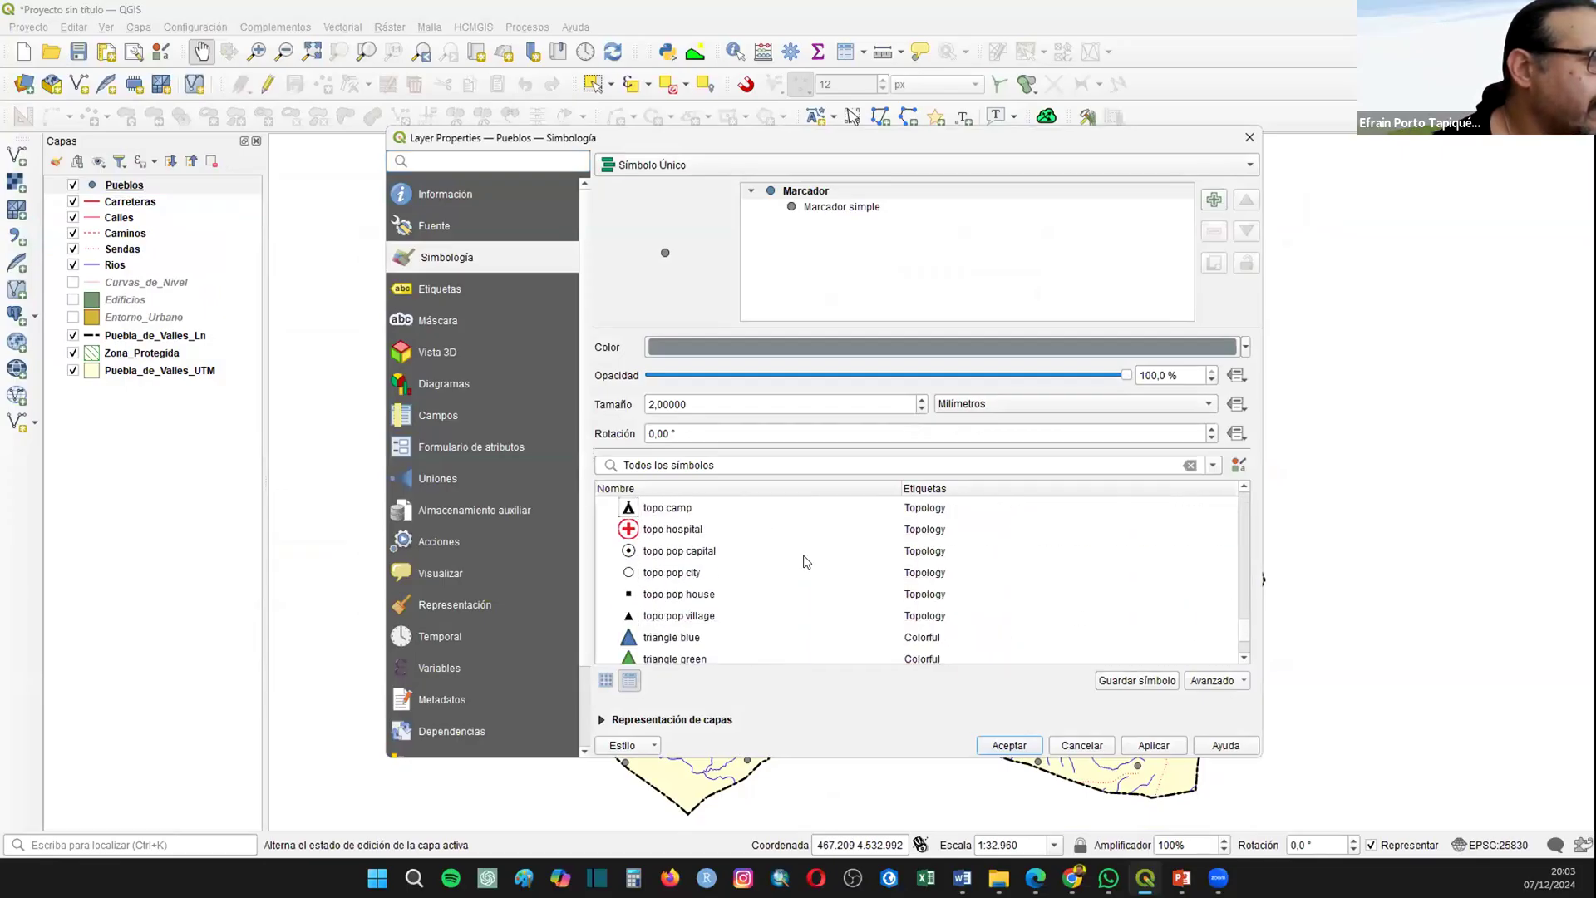
pyautogui.click(665, 552)
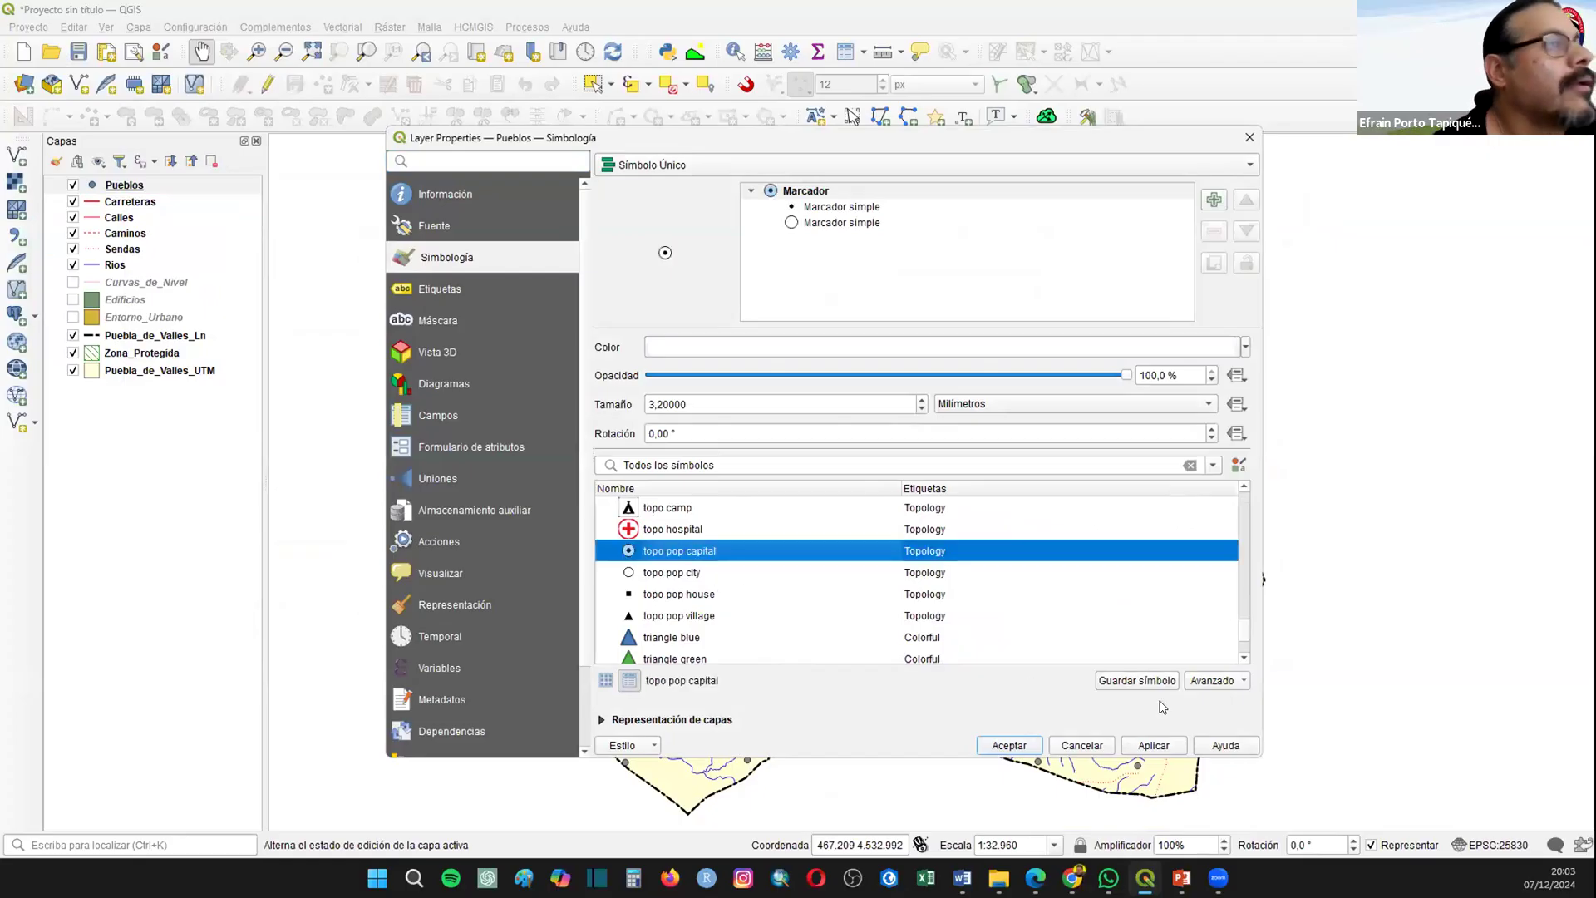
pyautogui.click(1154, 745)
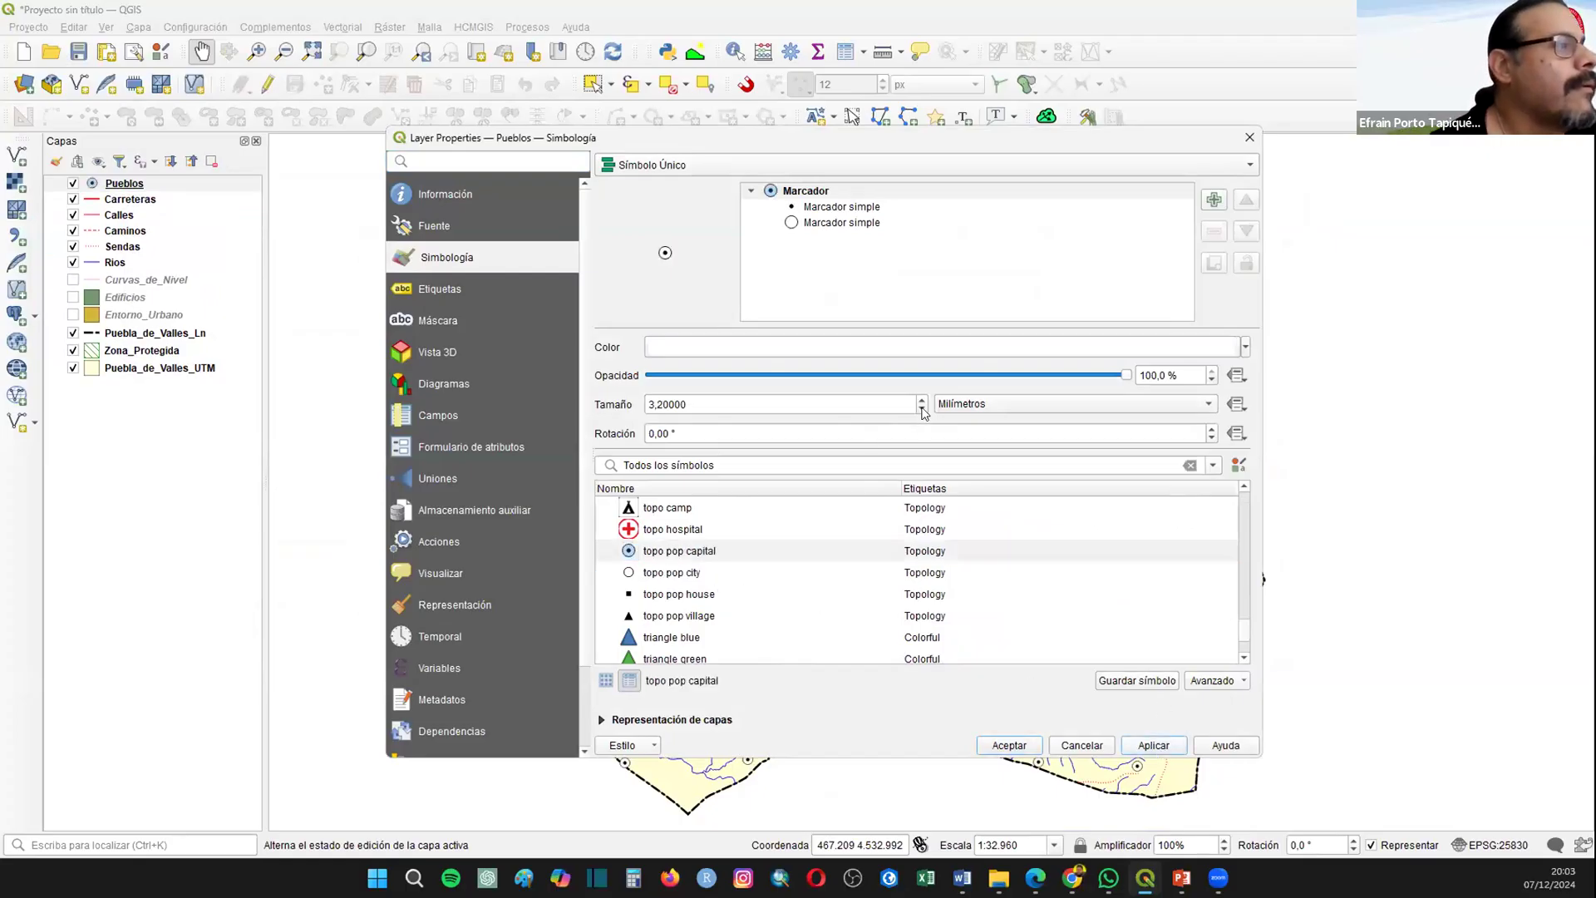
pyautogui.scroll(-4, 924, 413)
pyautogui.scroll(-1, 924, 413)
pyautogui.scroll(-1, 925, 413)
pyautogui.click(997, 738)
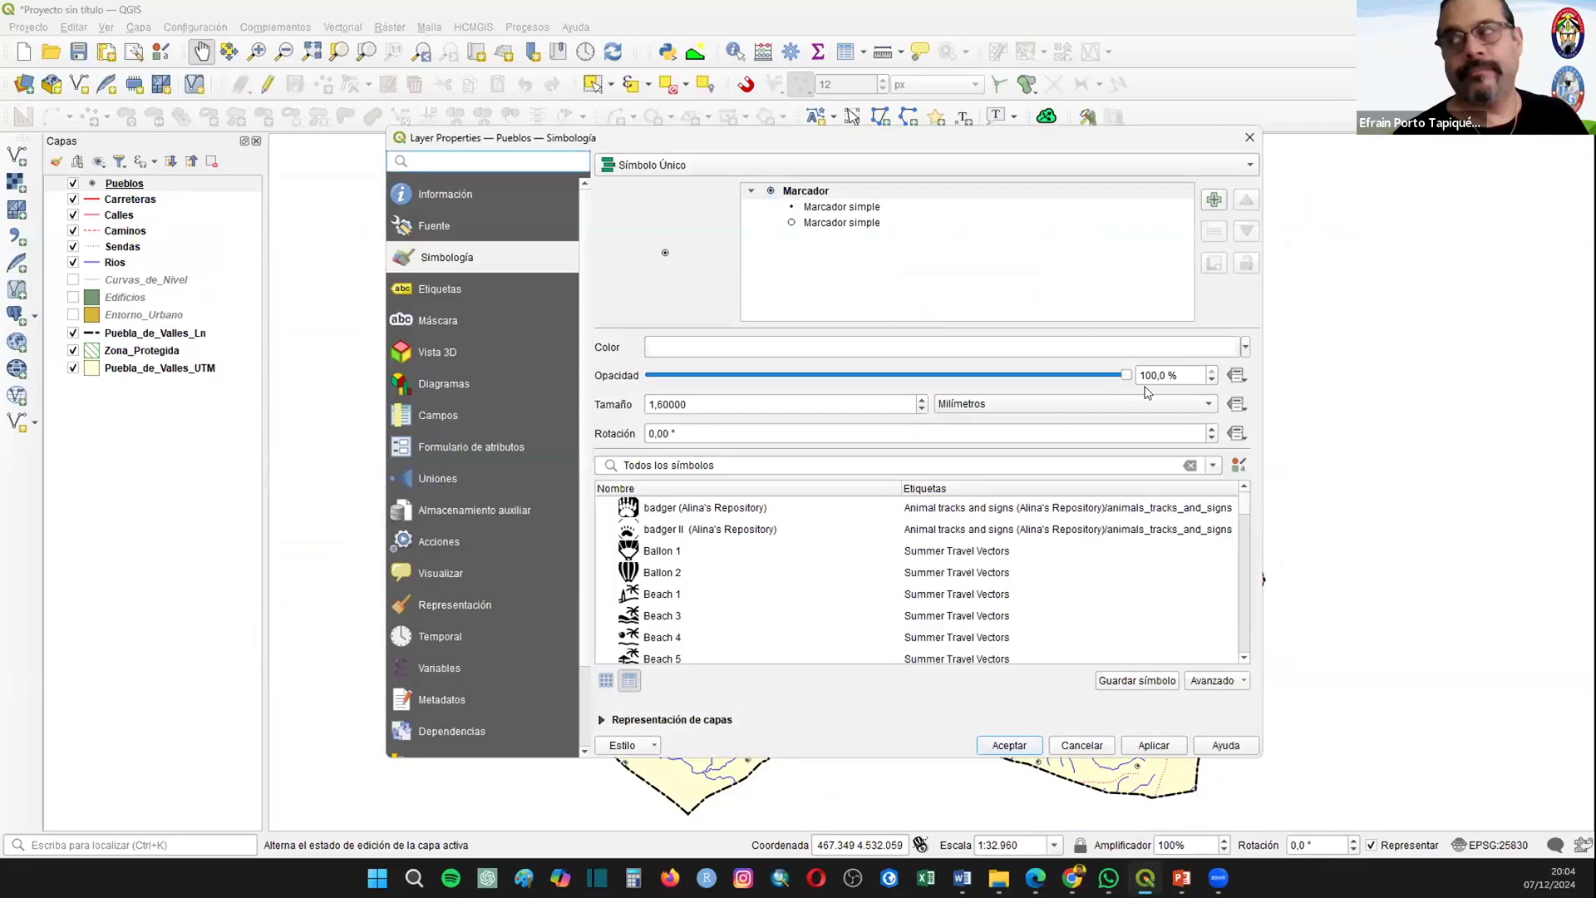
# Step: Increase the Pueblos marker size by three increments and accept the symbology
pyautogui.click(921, 400)
pyautogui.click(921, 400)
pyautogui.click(921, 400)
pyautogui.click(1003, 748)
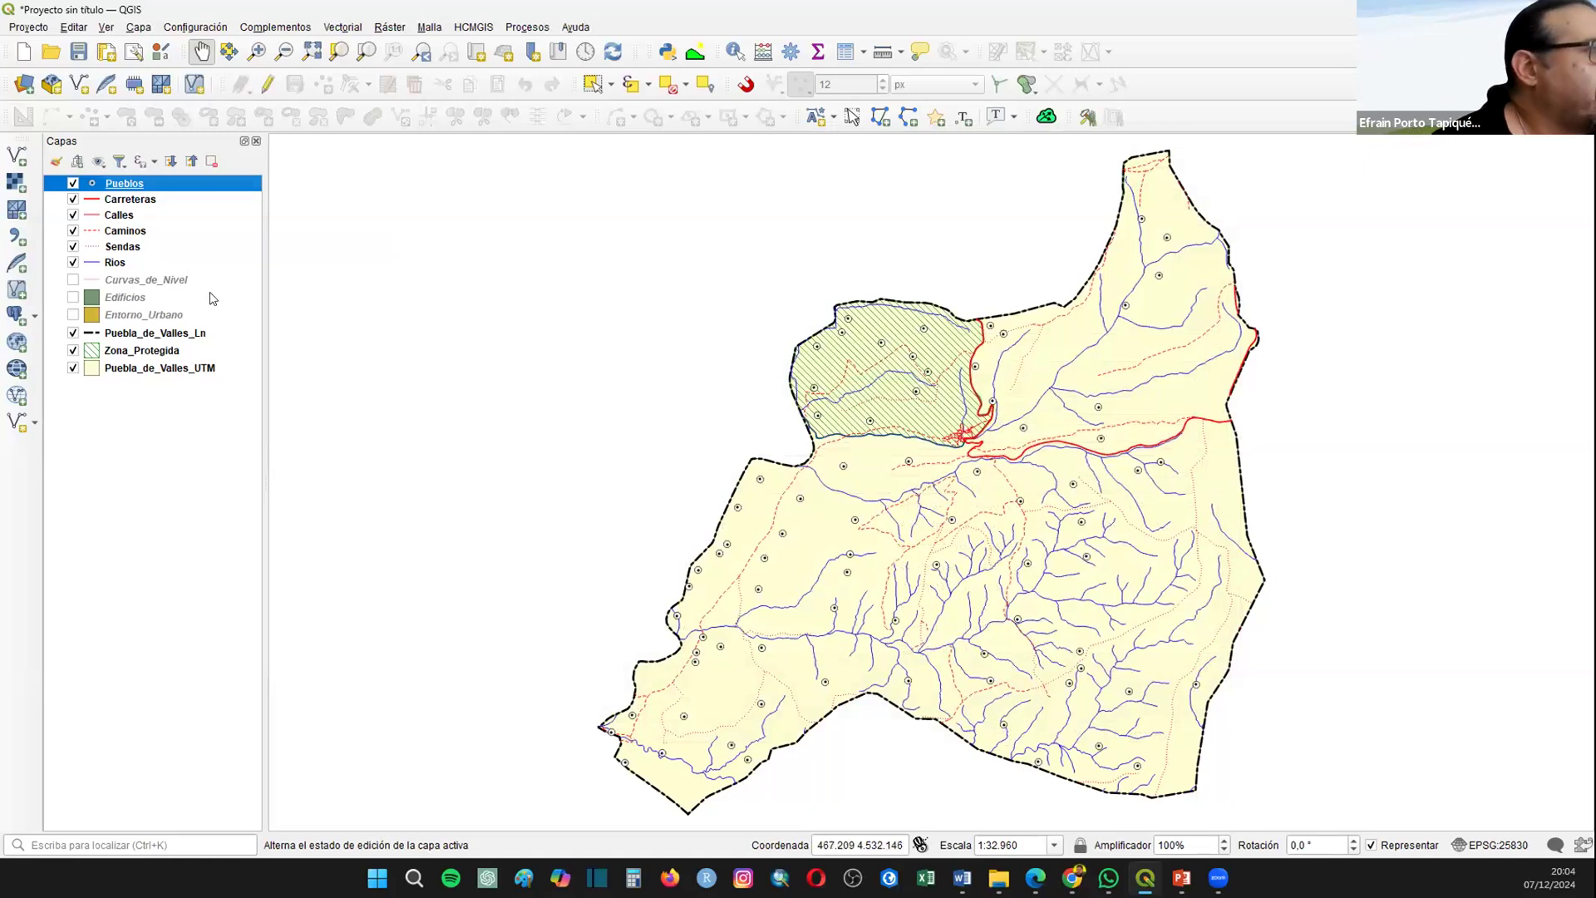
# Step: Make the Curvas_de_Nivel layer visible and color its contour lines gray
pyautogui.click(73, 280)
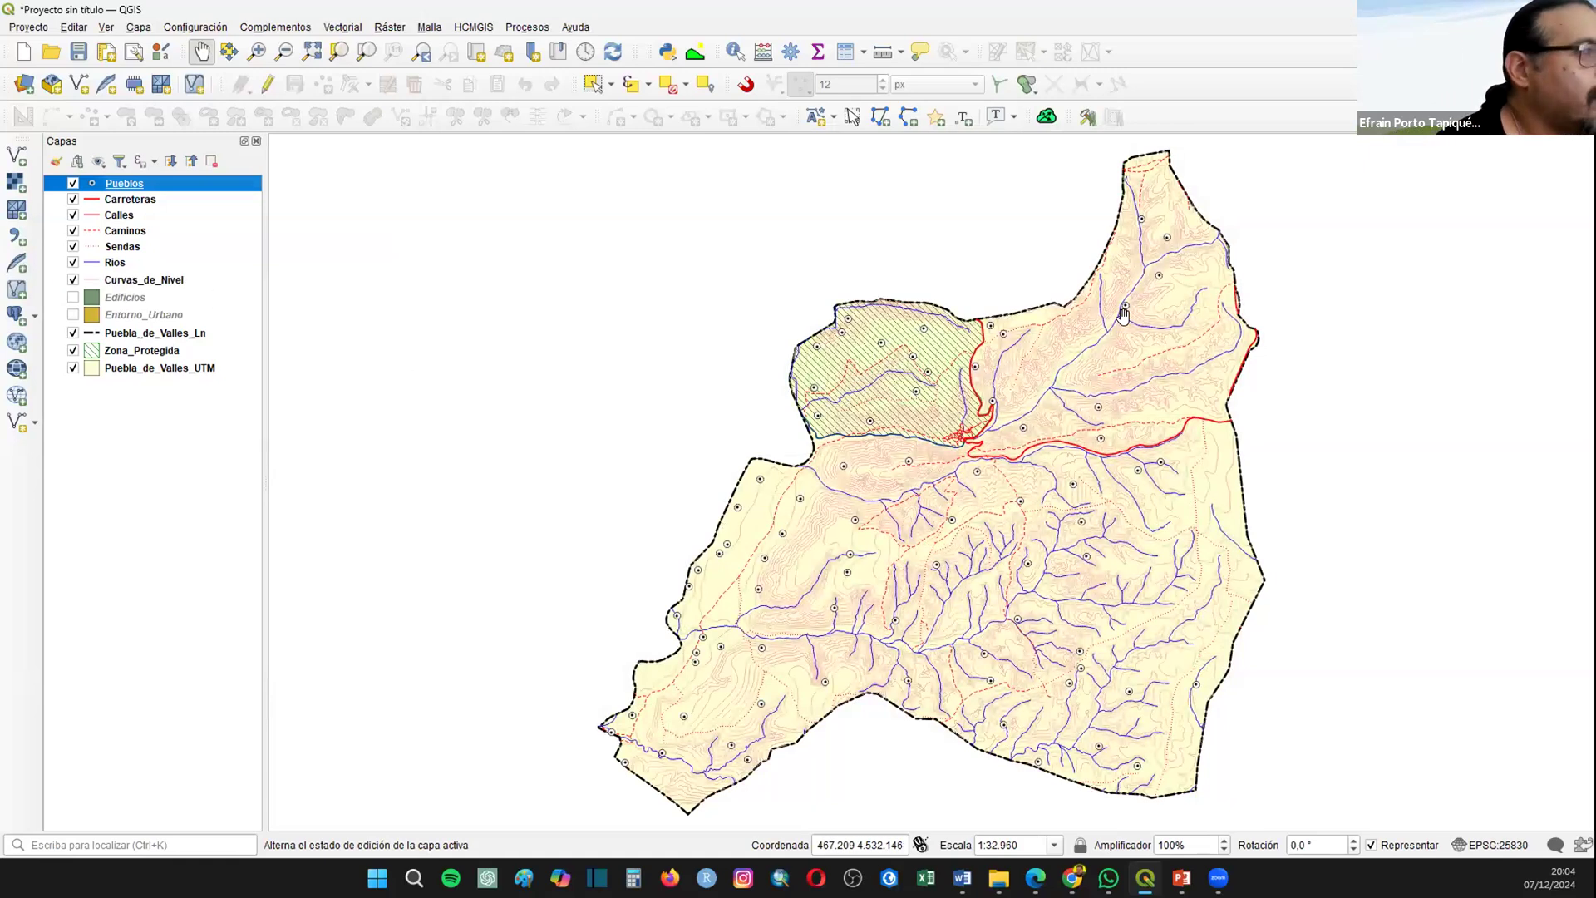
pyautogui.click(91, 280)
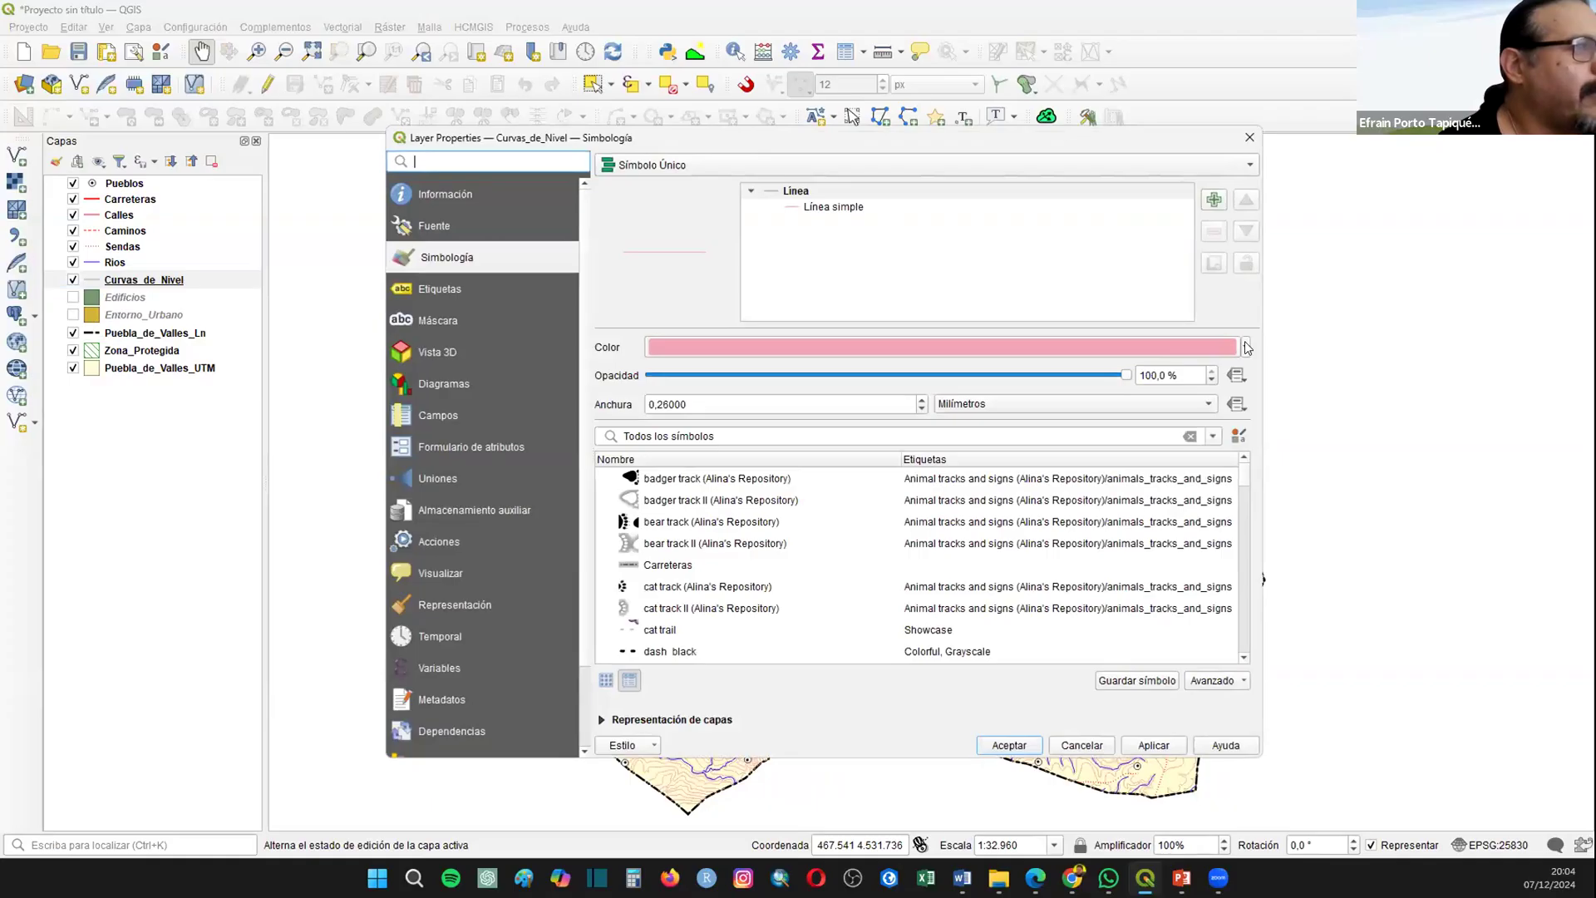
pyautogui.click(1246, 347)
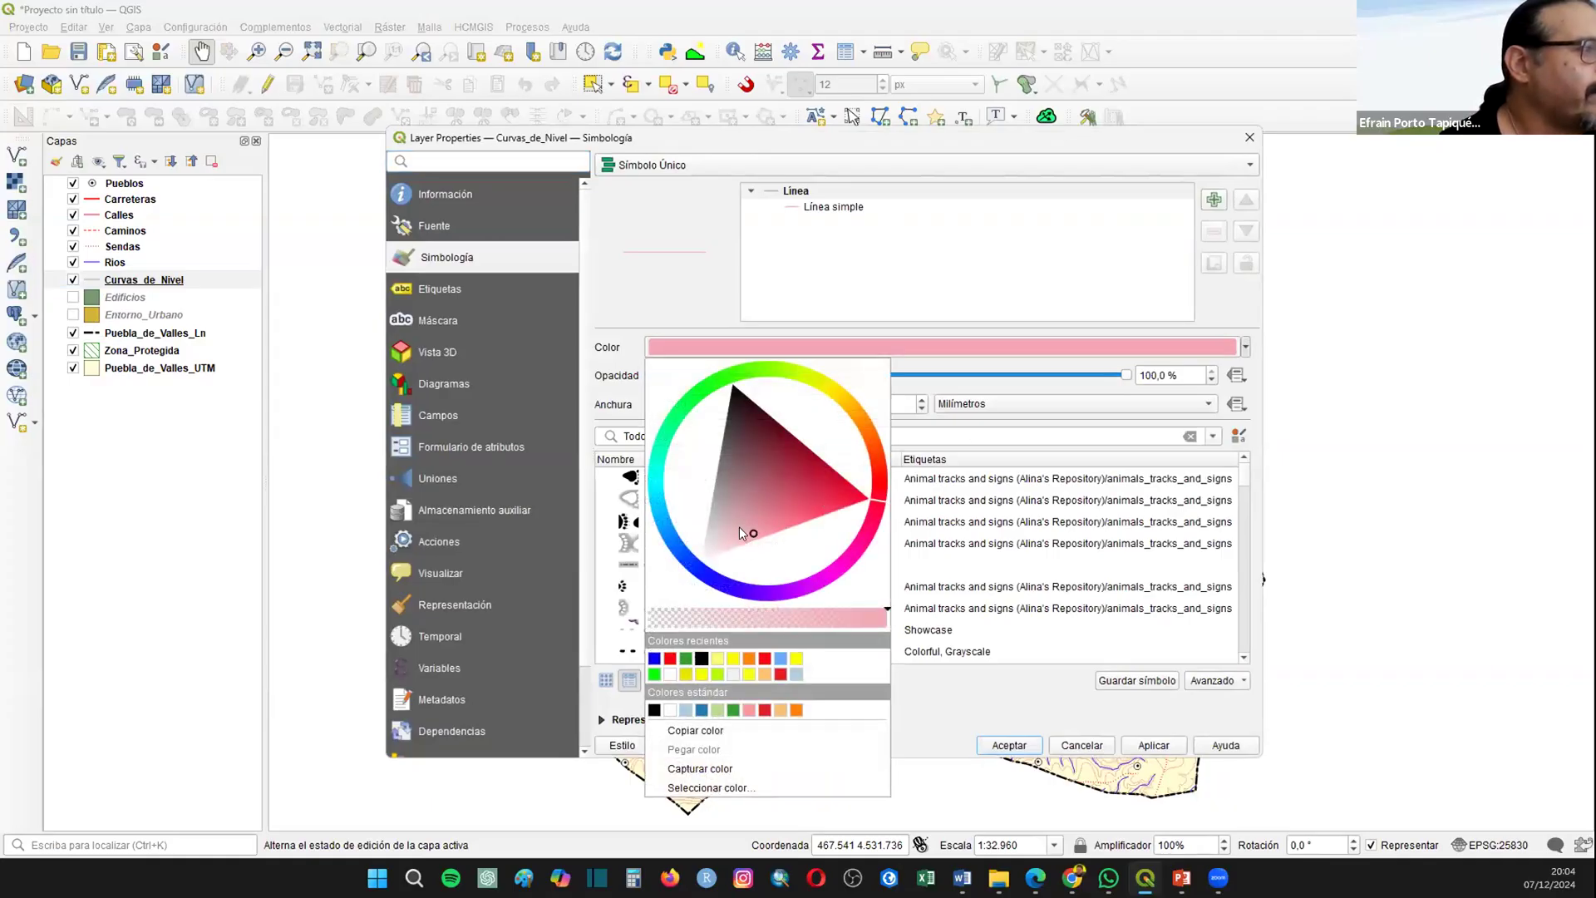
pyautogui.moveTo(757, 536)
pyautogui.mouseDown()
pyautogui.moveTo(733, 401)
pyautogui.moveTo(700, 534)
pyautogui.moveTo(713, 505)
pyautogui.mouseUp()
pyautogui.click(1025, 752)
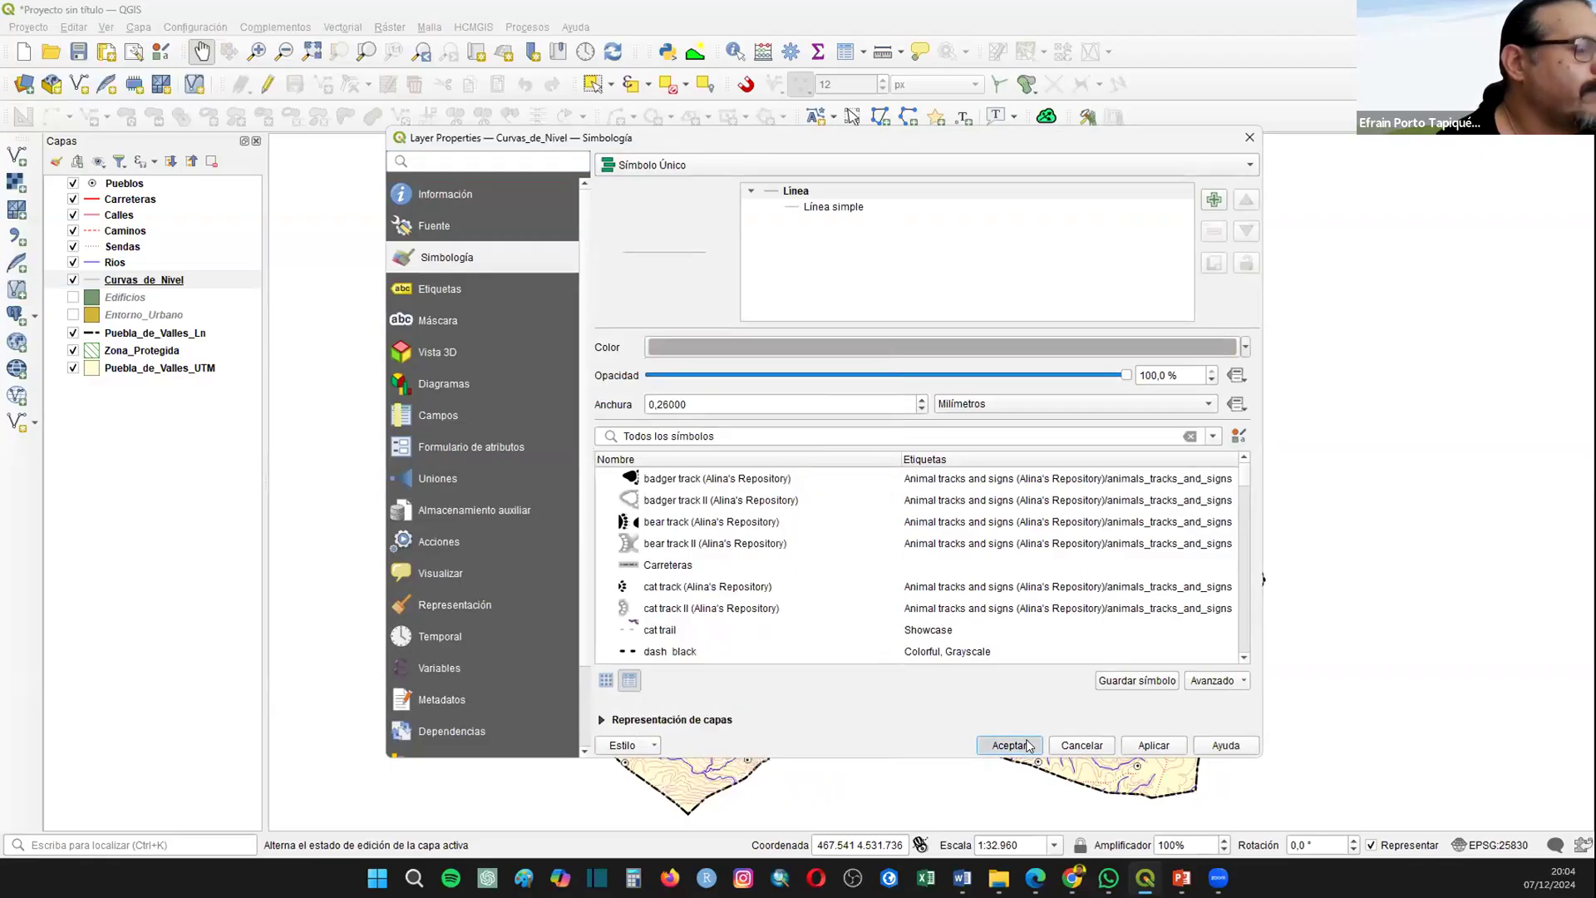
pyautogui.click(1009, 744)
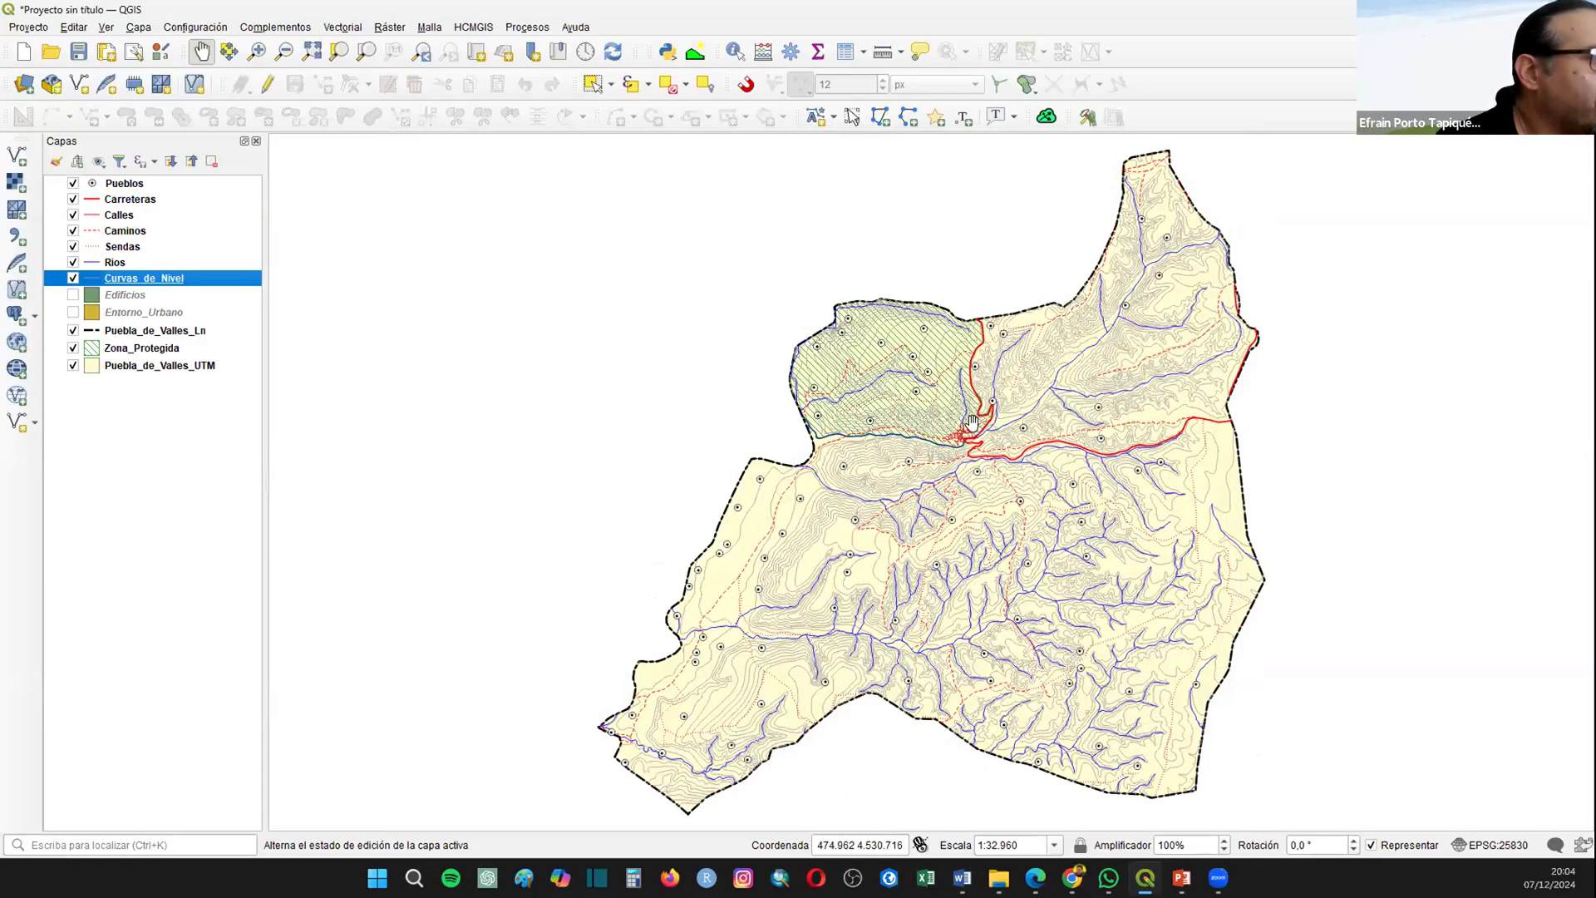
# Step: Make the Entorno_Urbano and Edificios layers visible around the town center
pyautogui.scroll(2, 998, 435)
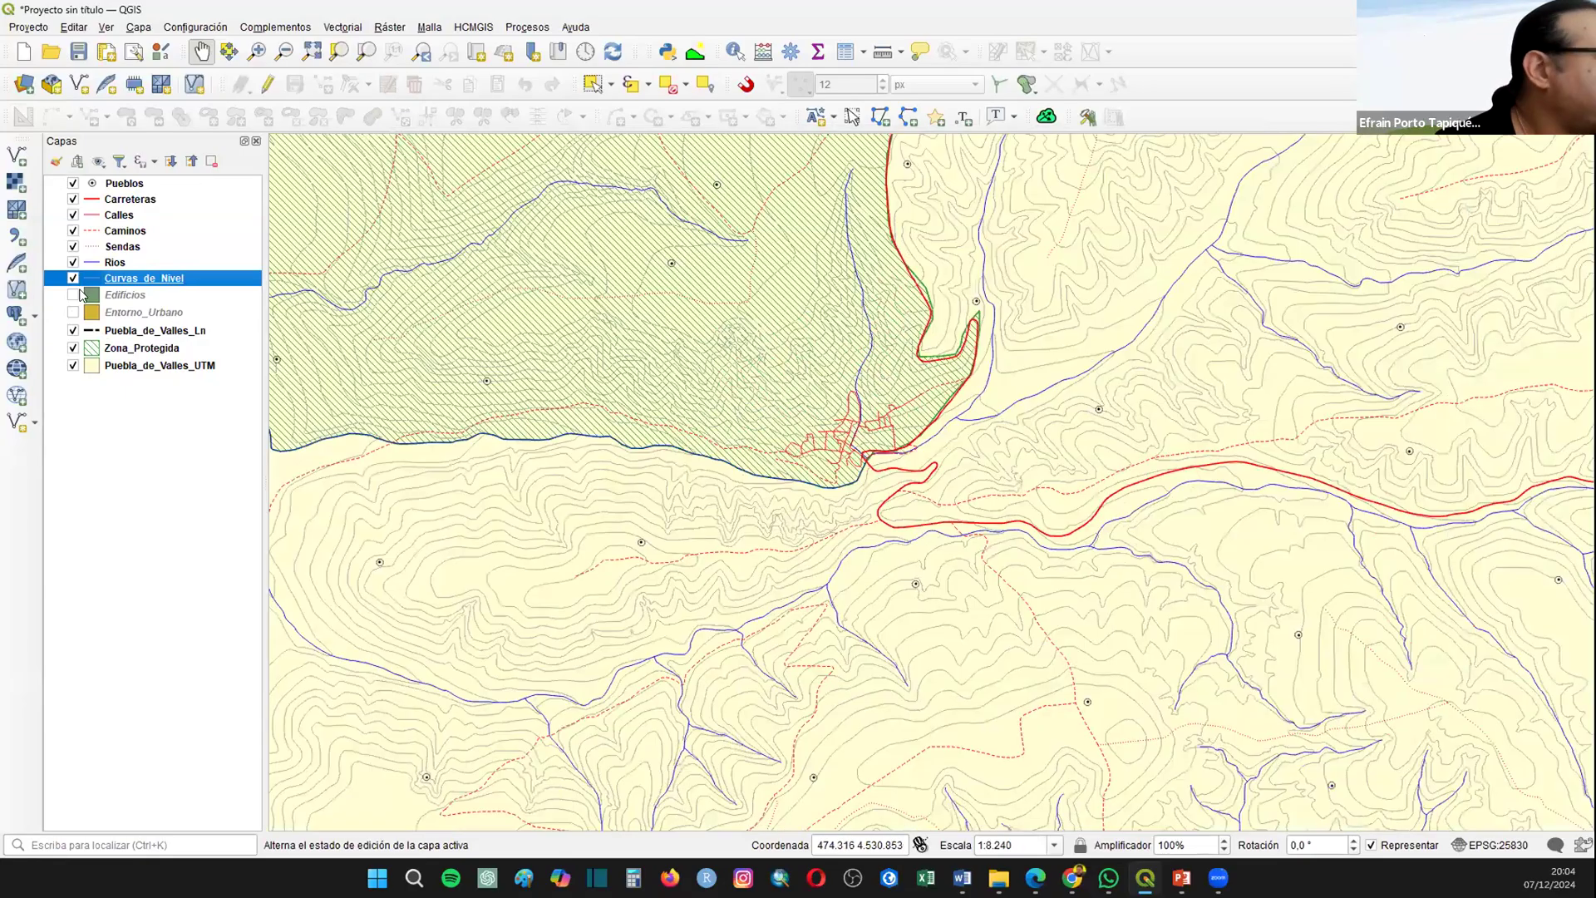
pyautogui.click(73, 312)
pyautogui.click(74, 294)
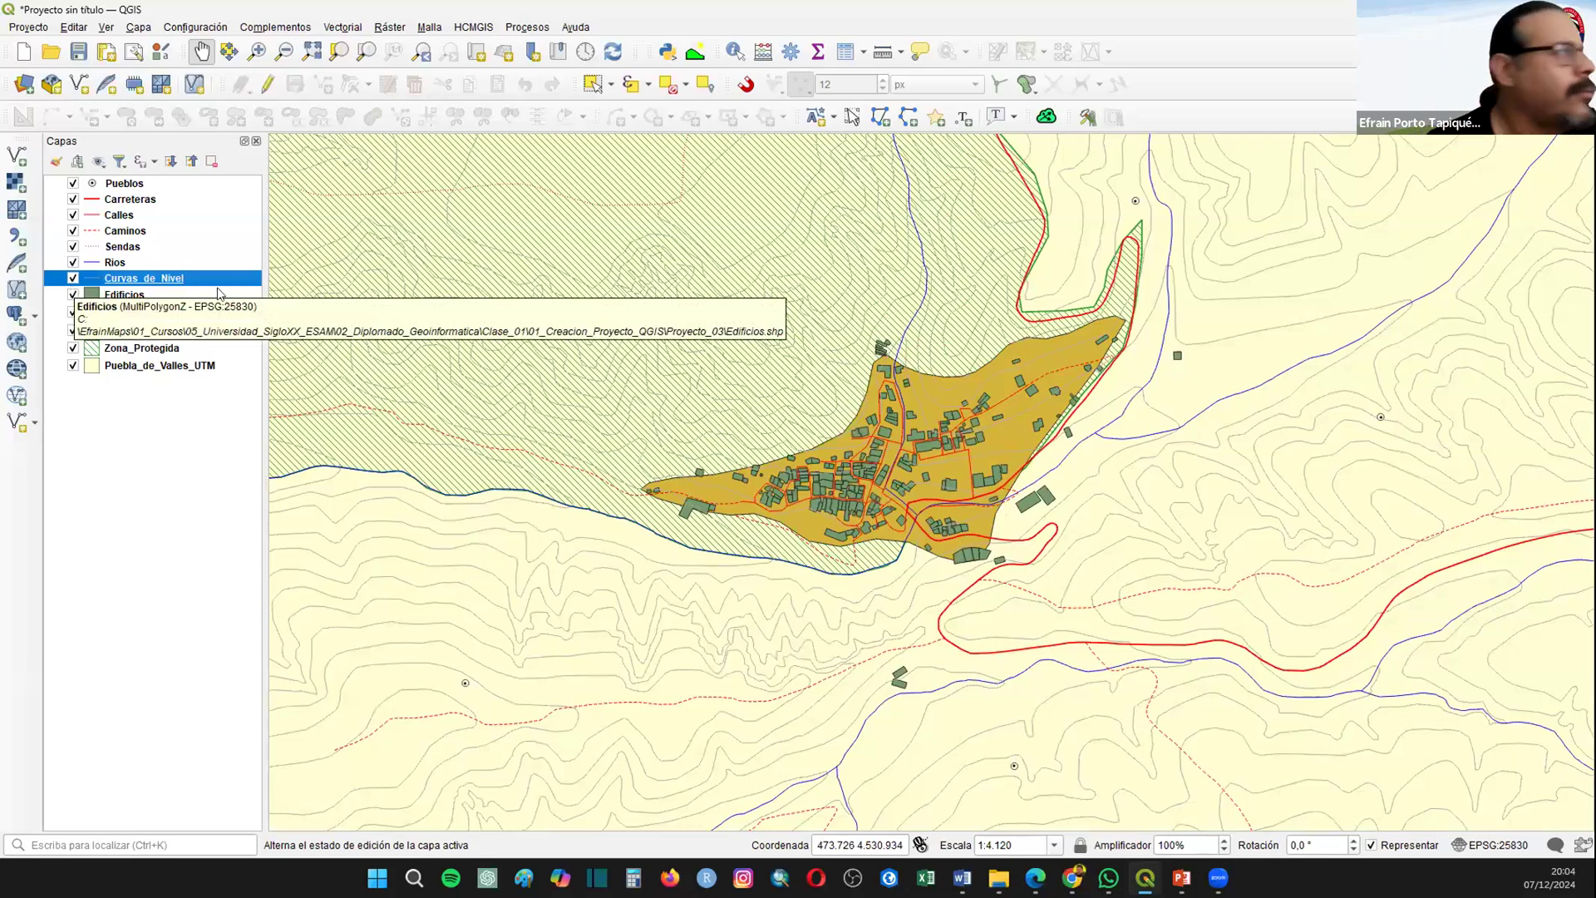
# Step: Give the Entorno_Urbano simple fill the Diagonal hacia atrás style in black and apply it
pyautogui.click(159, 311)
pyautogui.rightClick(138, 309)
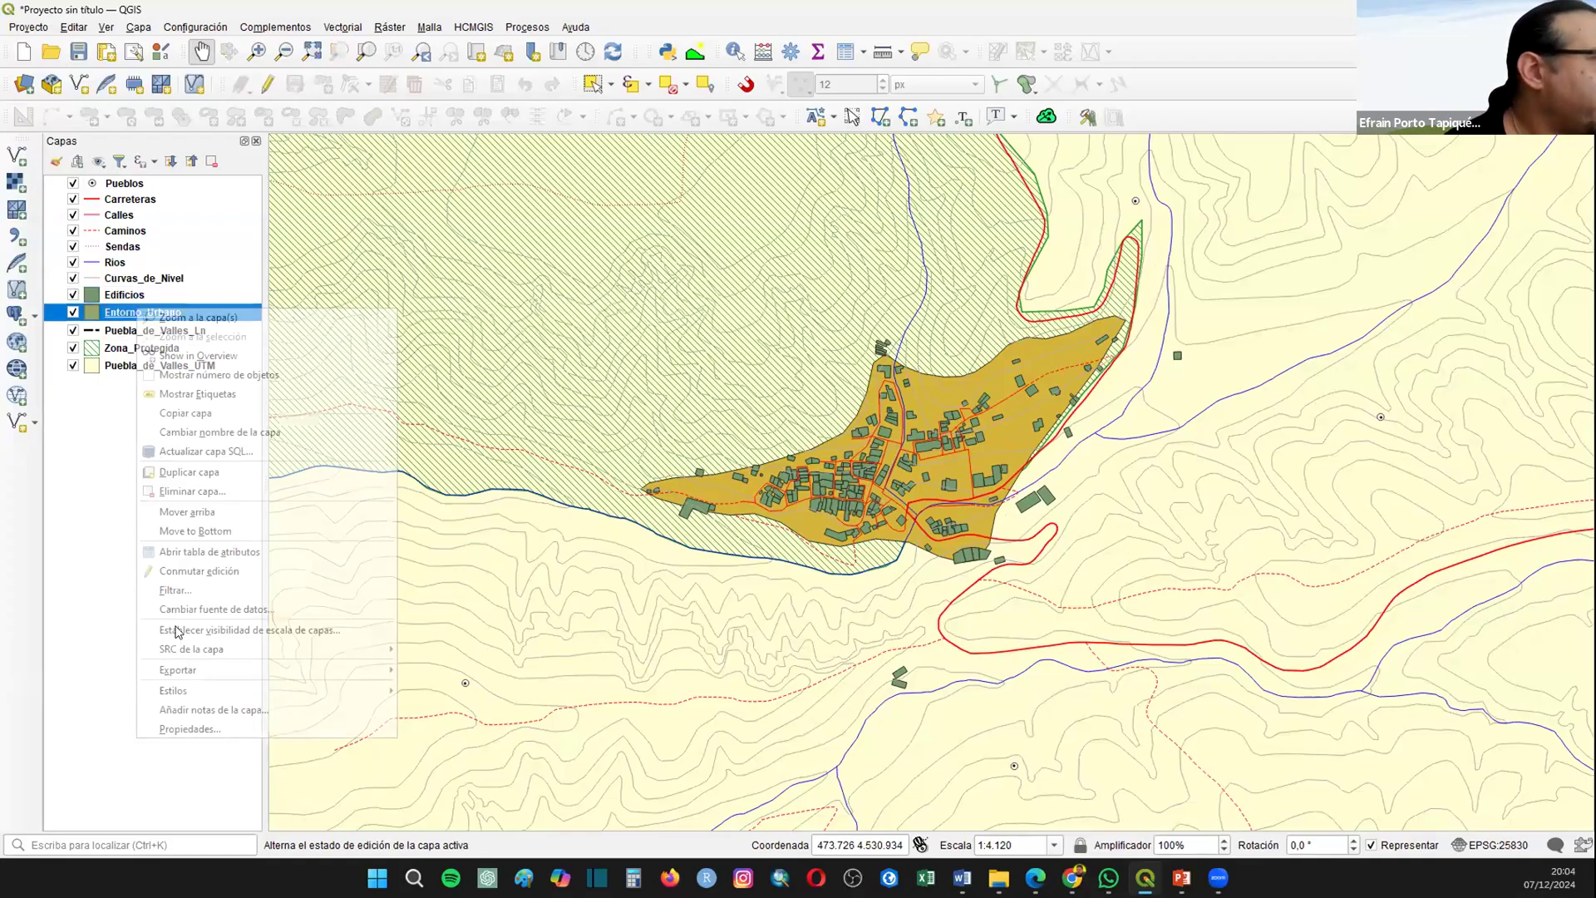
pyautogui.click(182, 728)
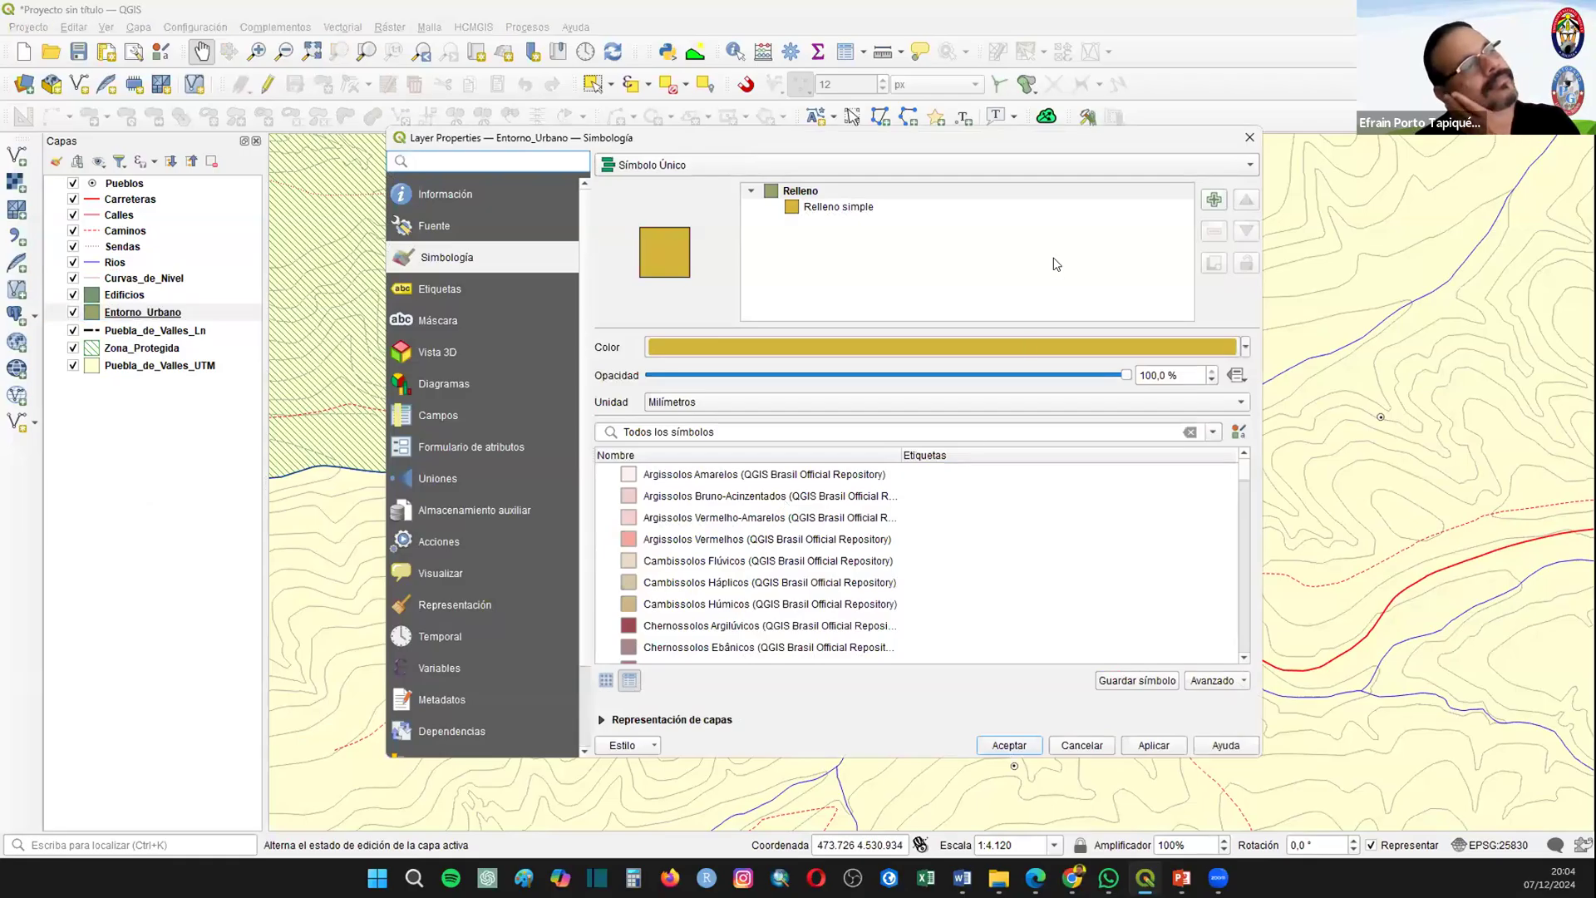
pyautogui.click(810, 208)
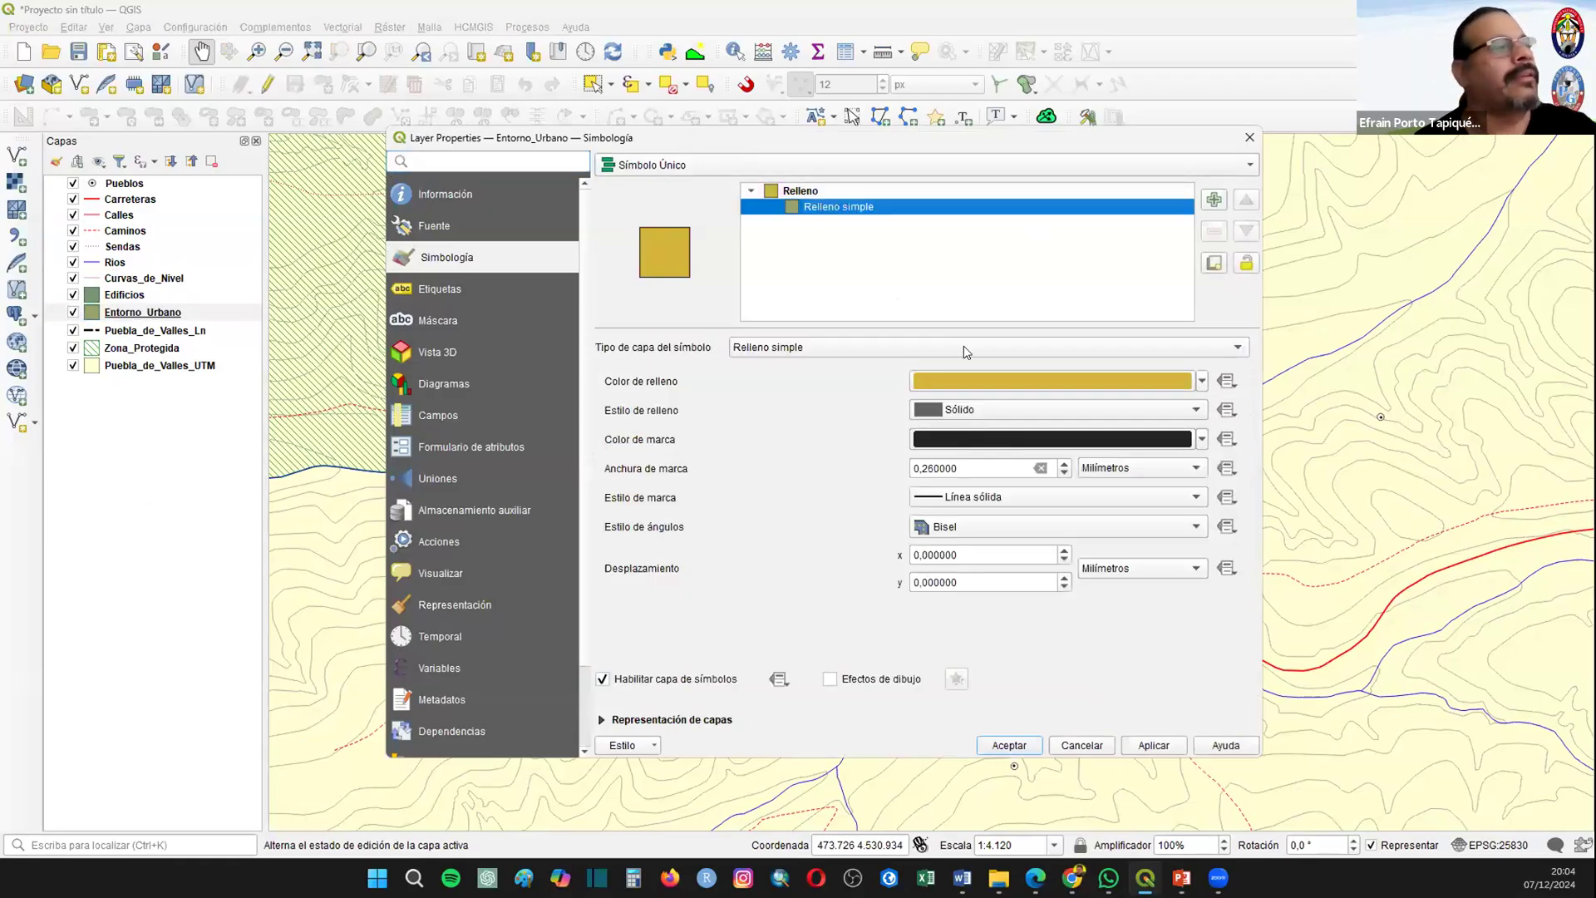
pyautogui.click(925, 407)
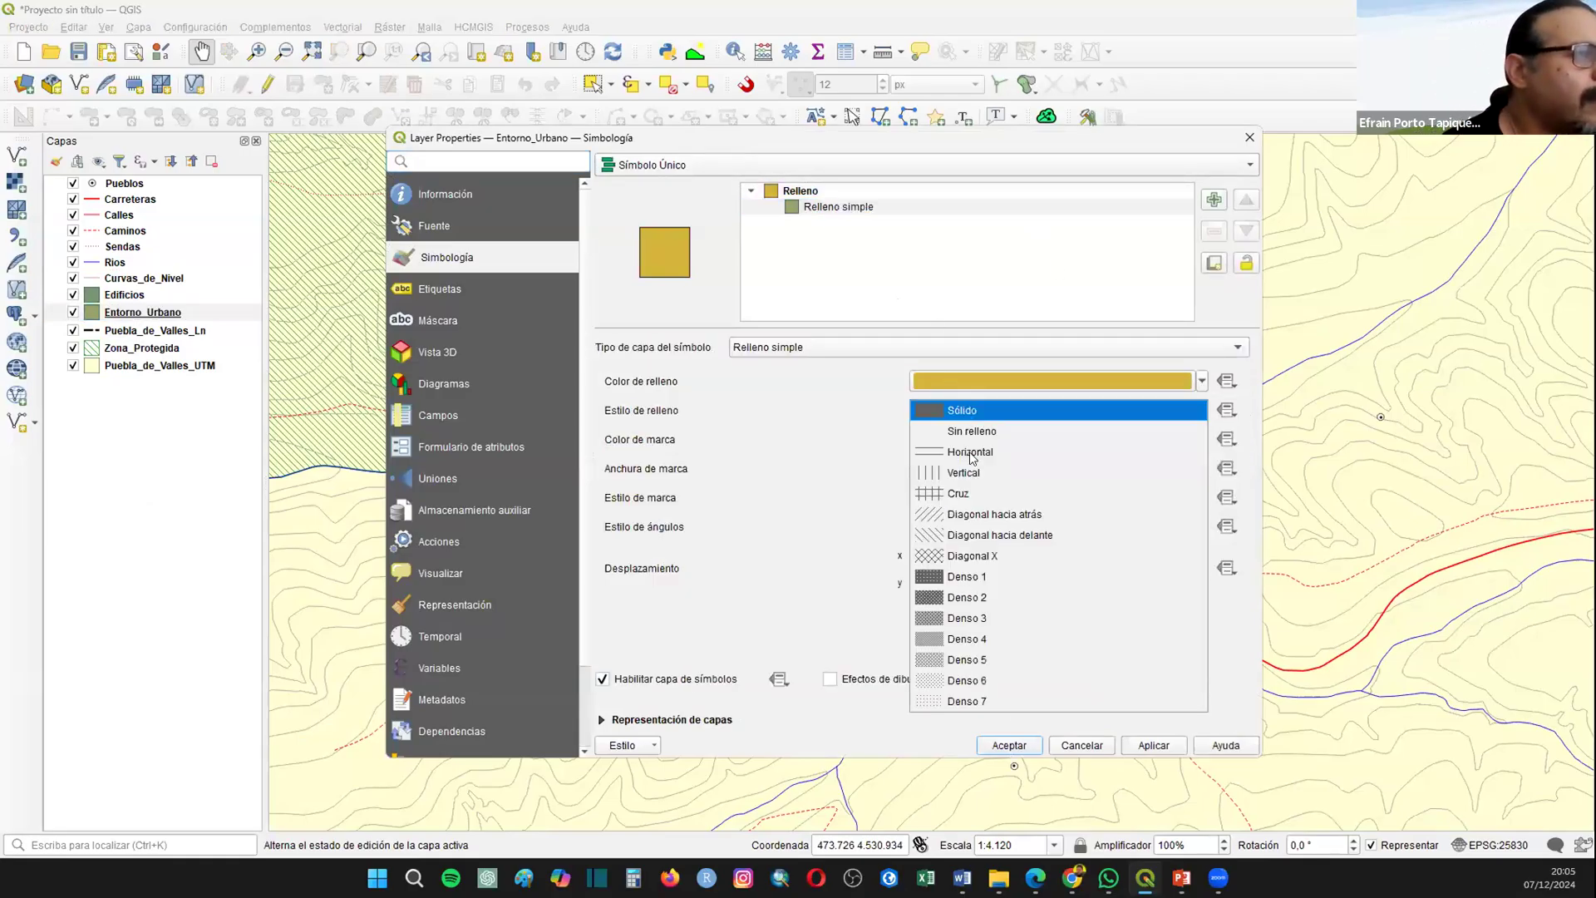
pyautogui.click(974, 517)
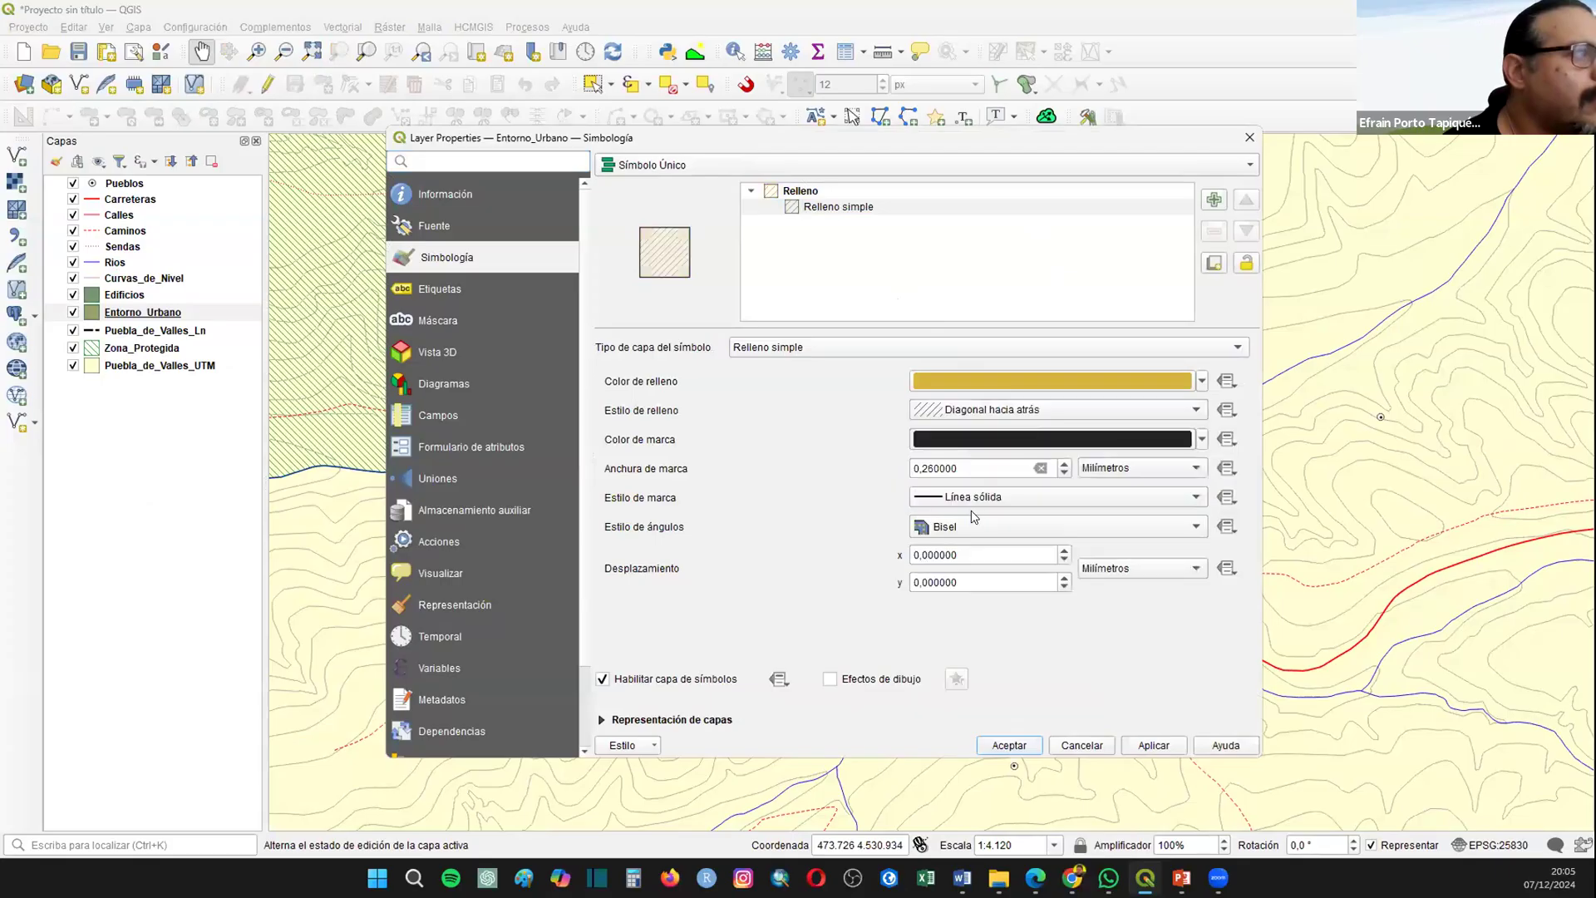
pyautogui.click(1203, 382)
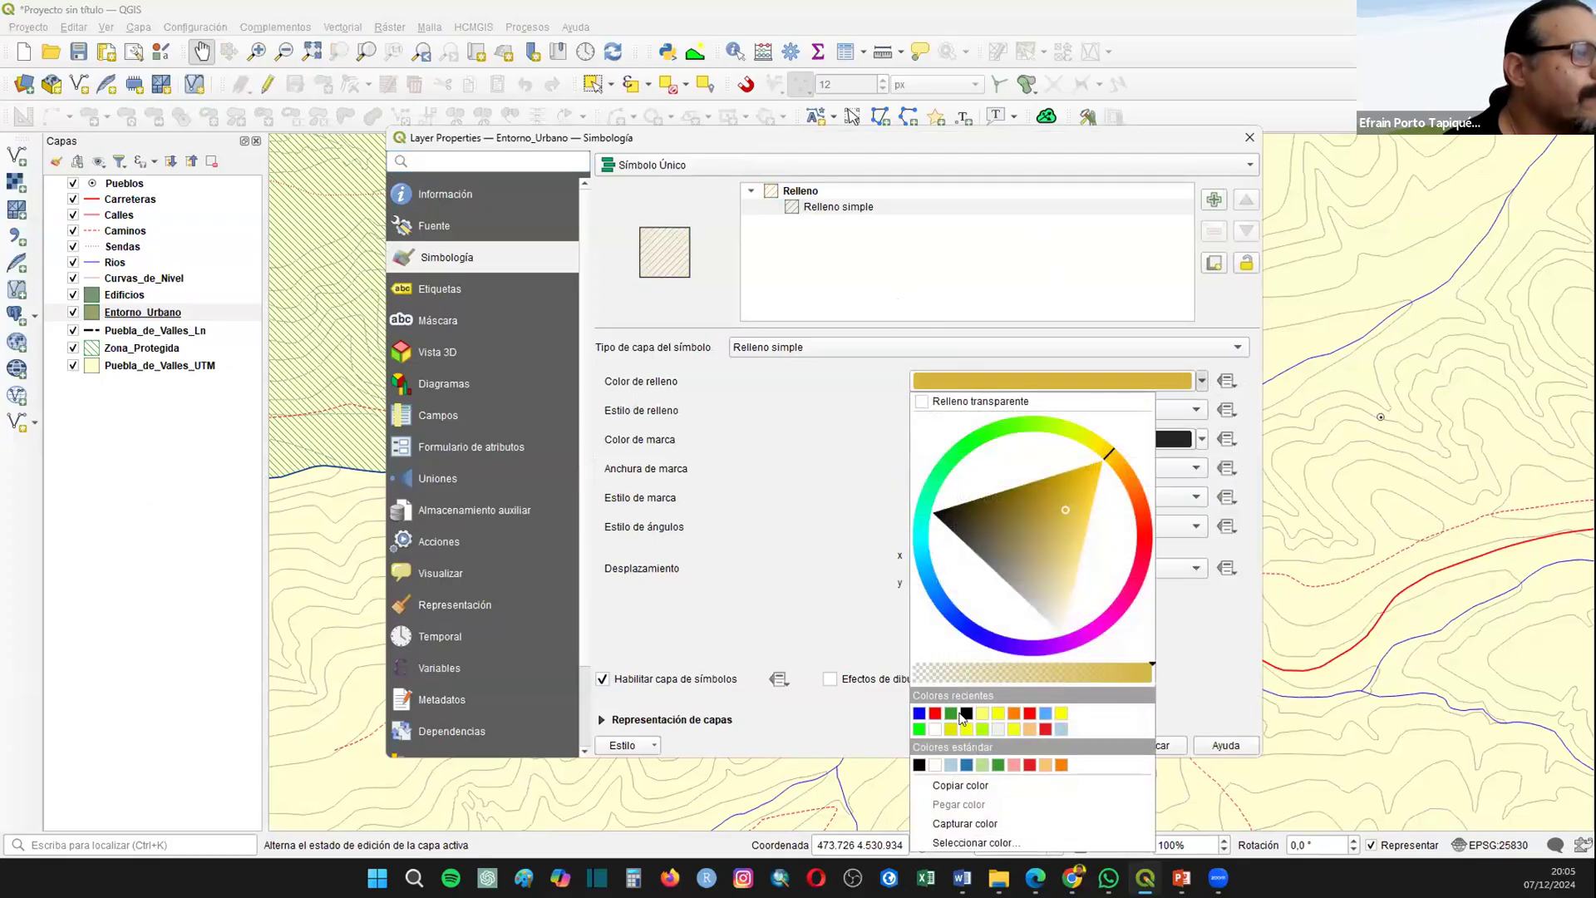
pyautogui.click(919, 713)
pyautogui.click(1157, 745)
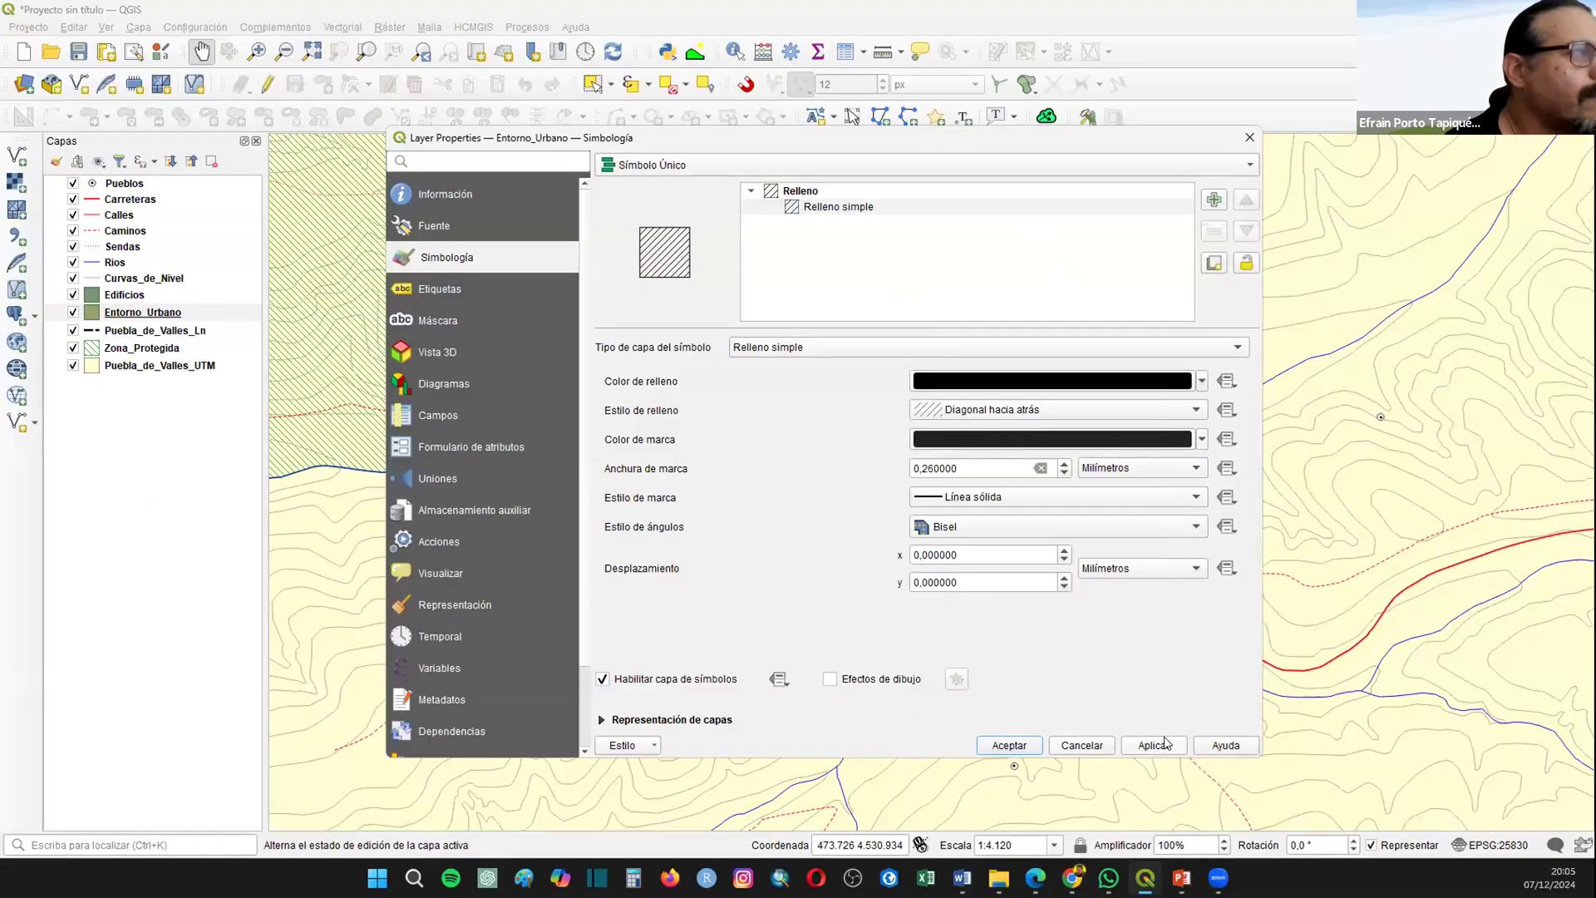
# Step: Add a second, solid simple fill beneath the Entorno_Urbano hatch, color it yellow, and accept the symbology
pyautogui.click(1215, 200)
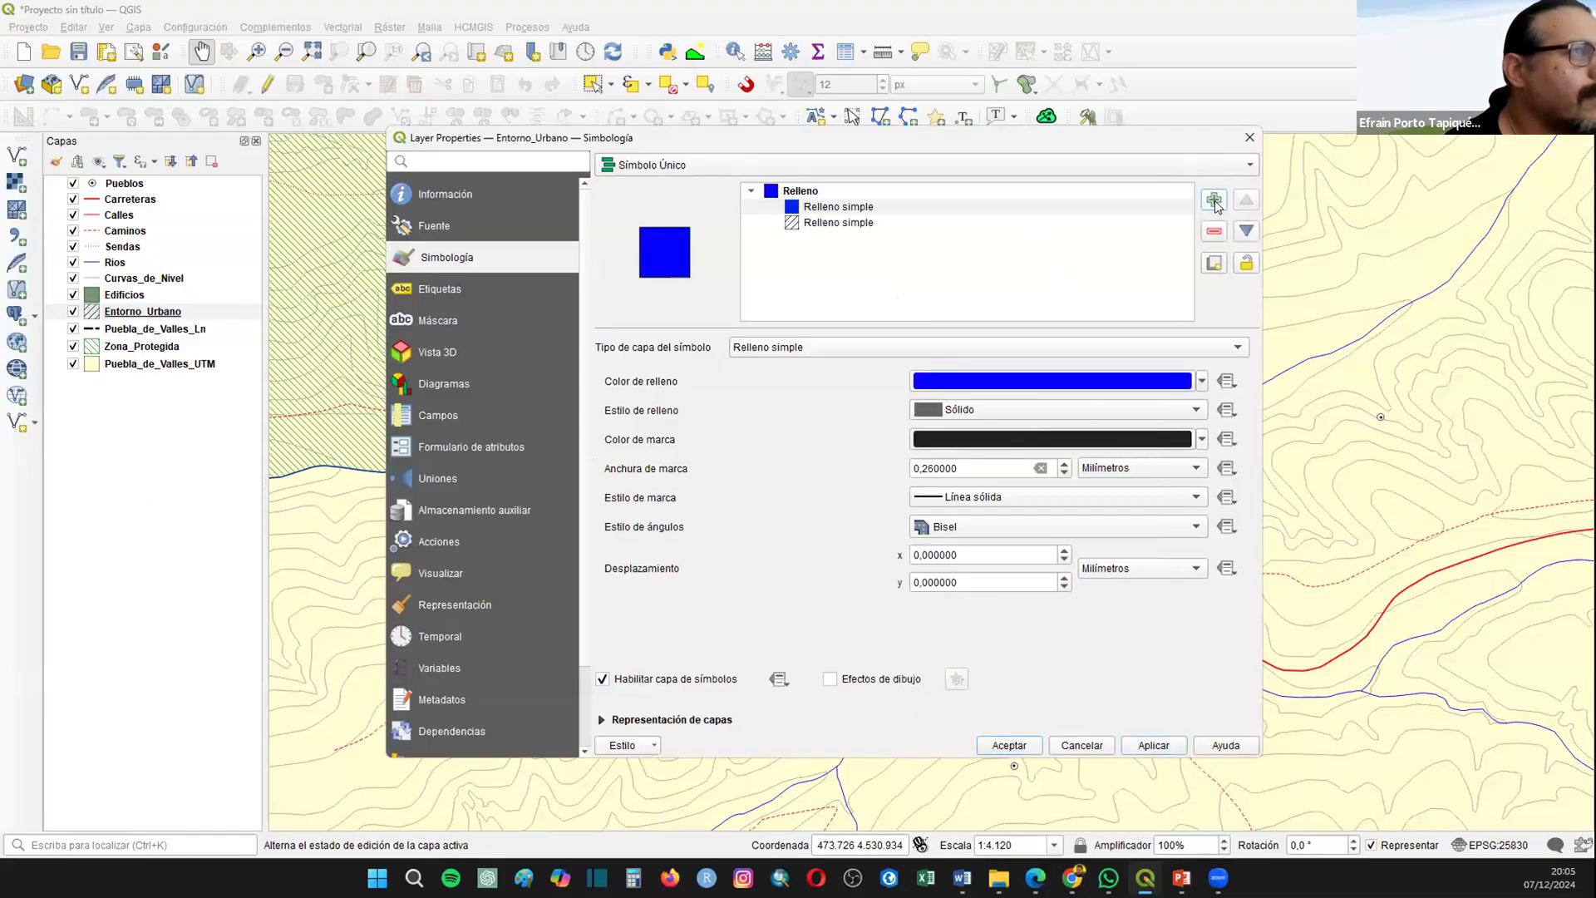
pyautogui.click(1247, 233)
pyautogui.click(1202, 381)
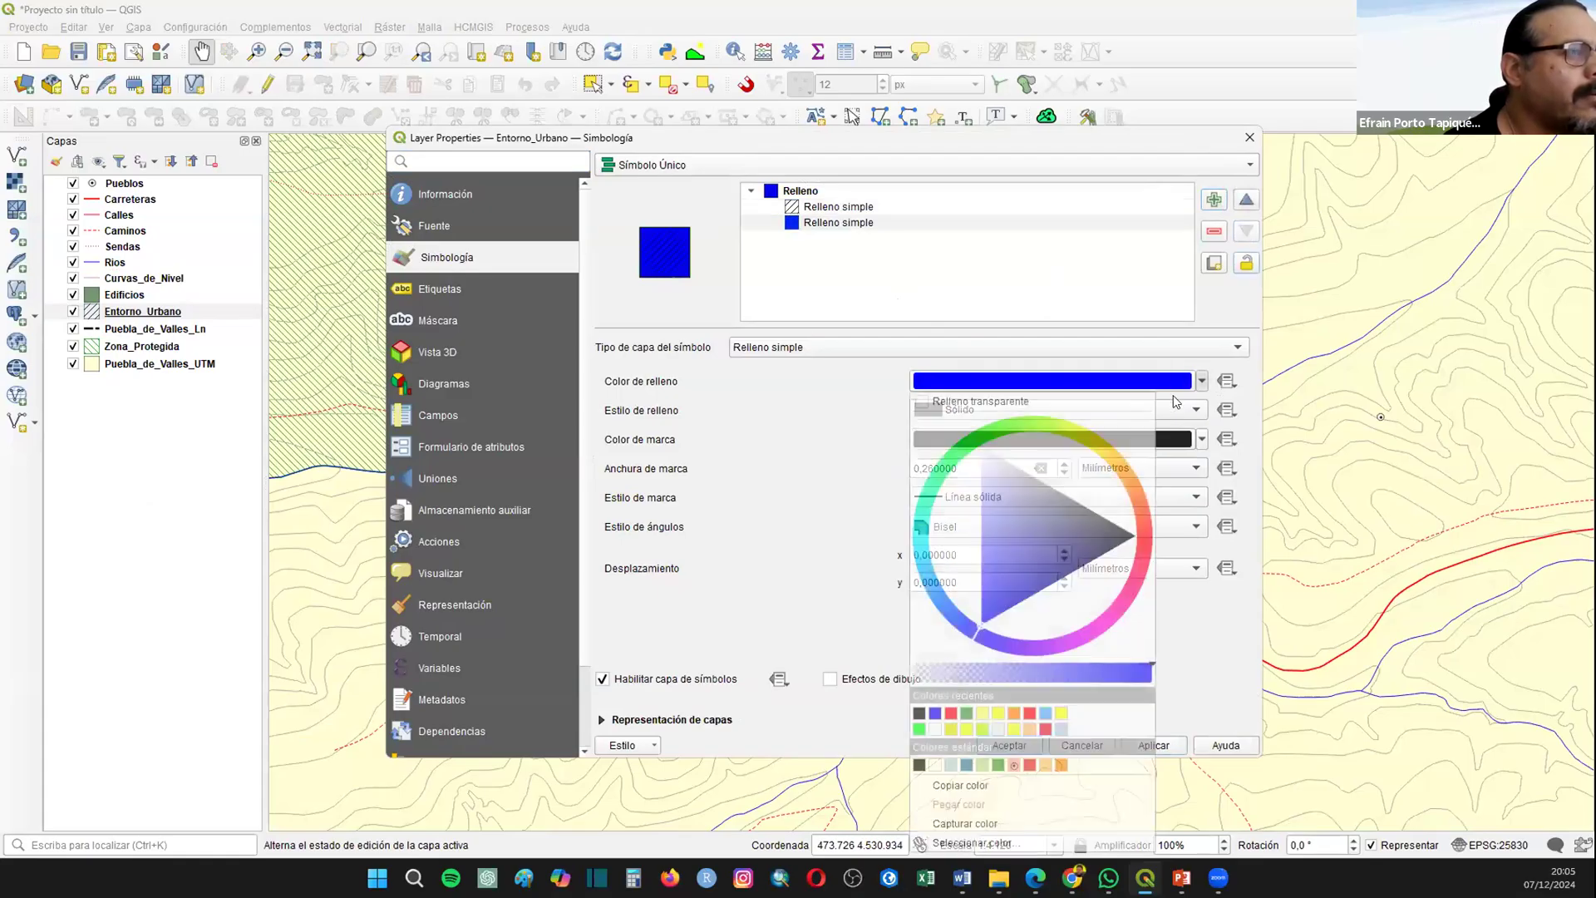
pyautogui.click(983, 712)
pyautogui.click(1014, 746)
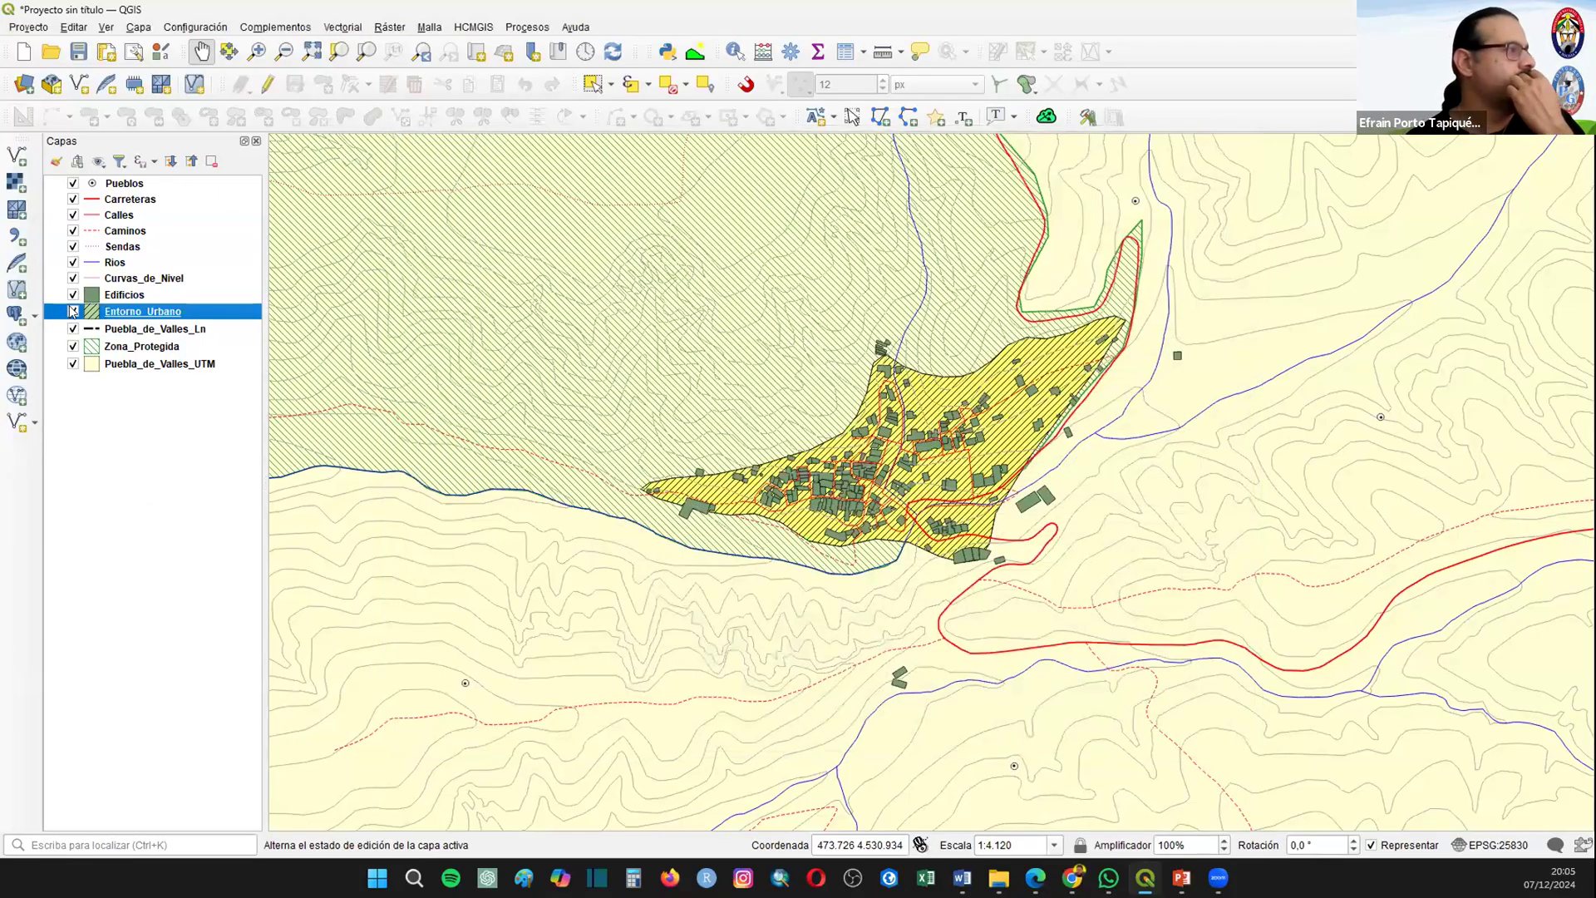
# Step: Change the Edificios layer's fill color to light gray
pyautogui.rightClick(119, 293)
pyautogui.click(207, 708)
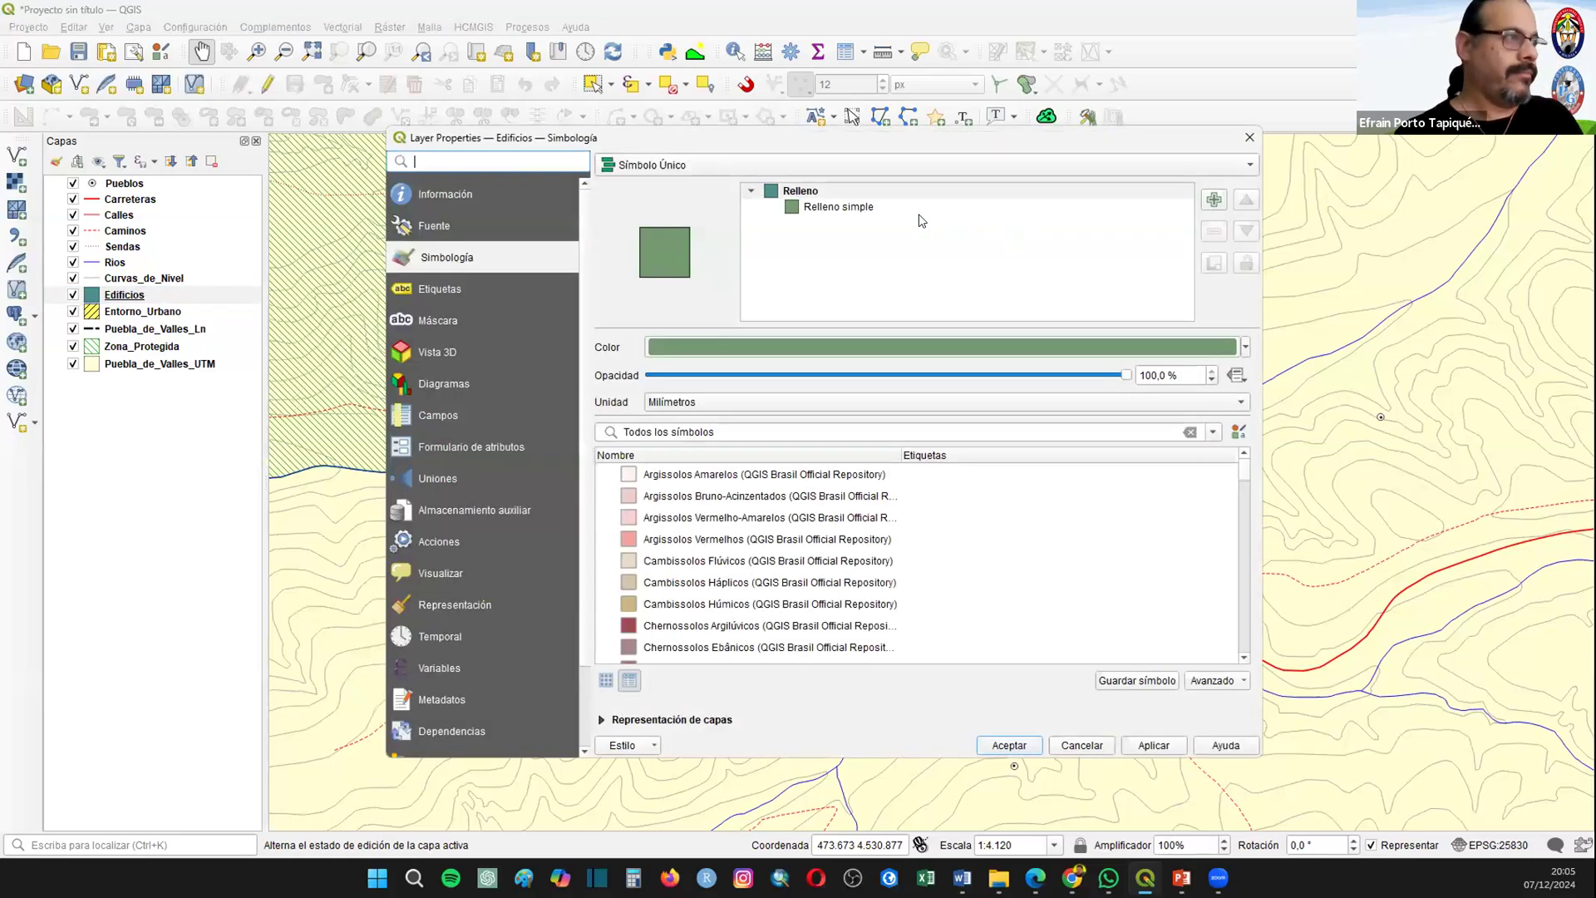
pyautogui.click(1246, 349)
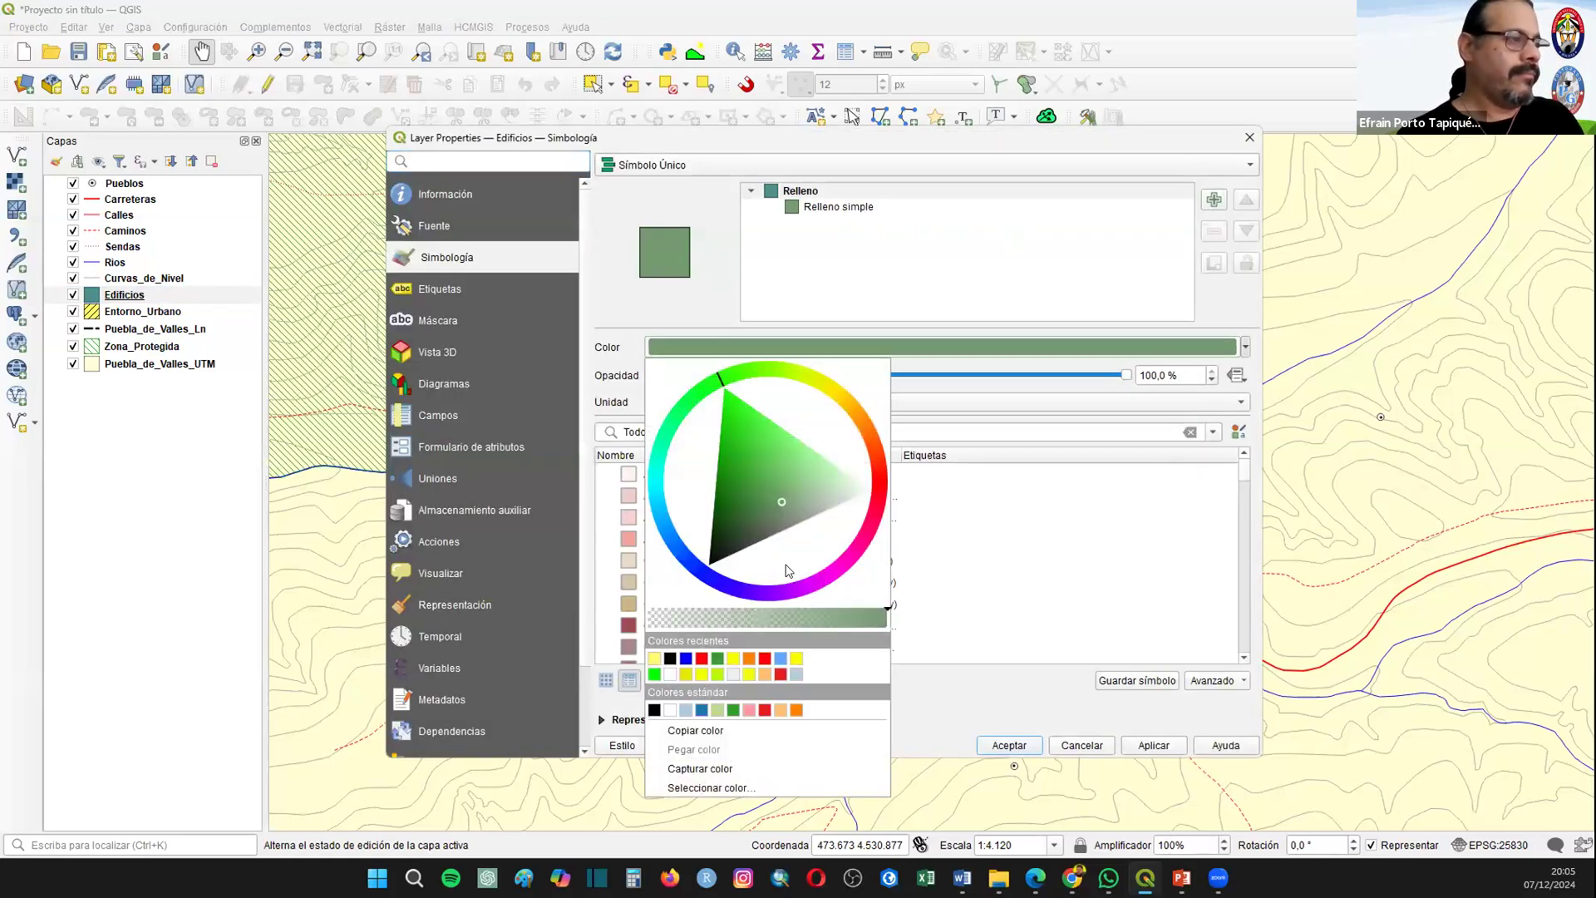
pyautogui.moveTo(841, 503); pyautogui.dragTo(844, 498)
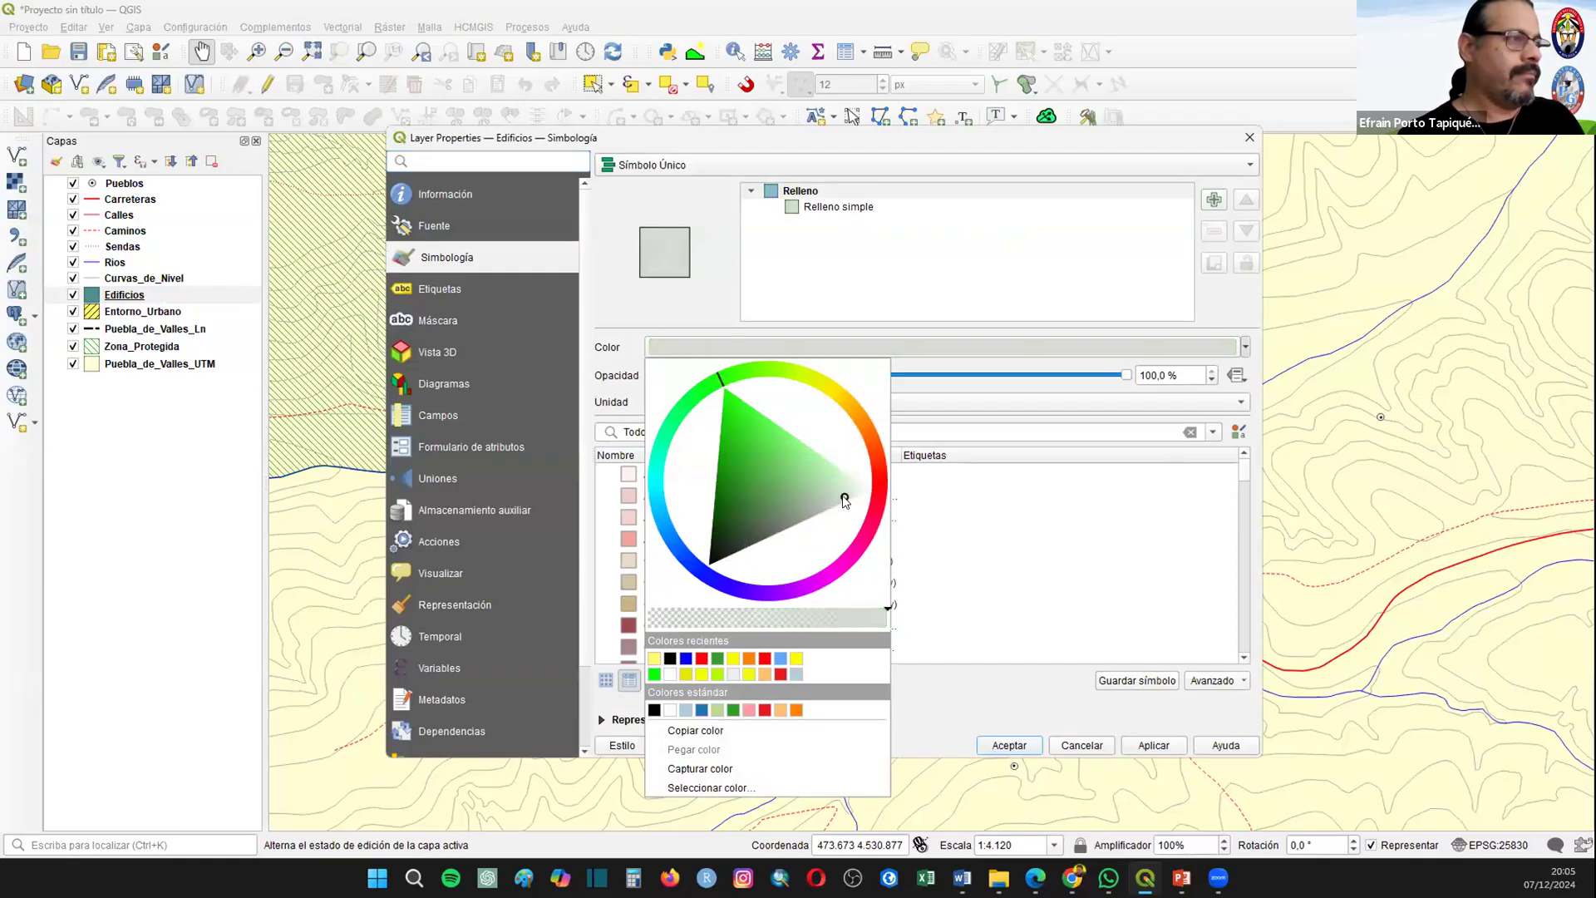
pyautogui.click(1007, 742)
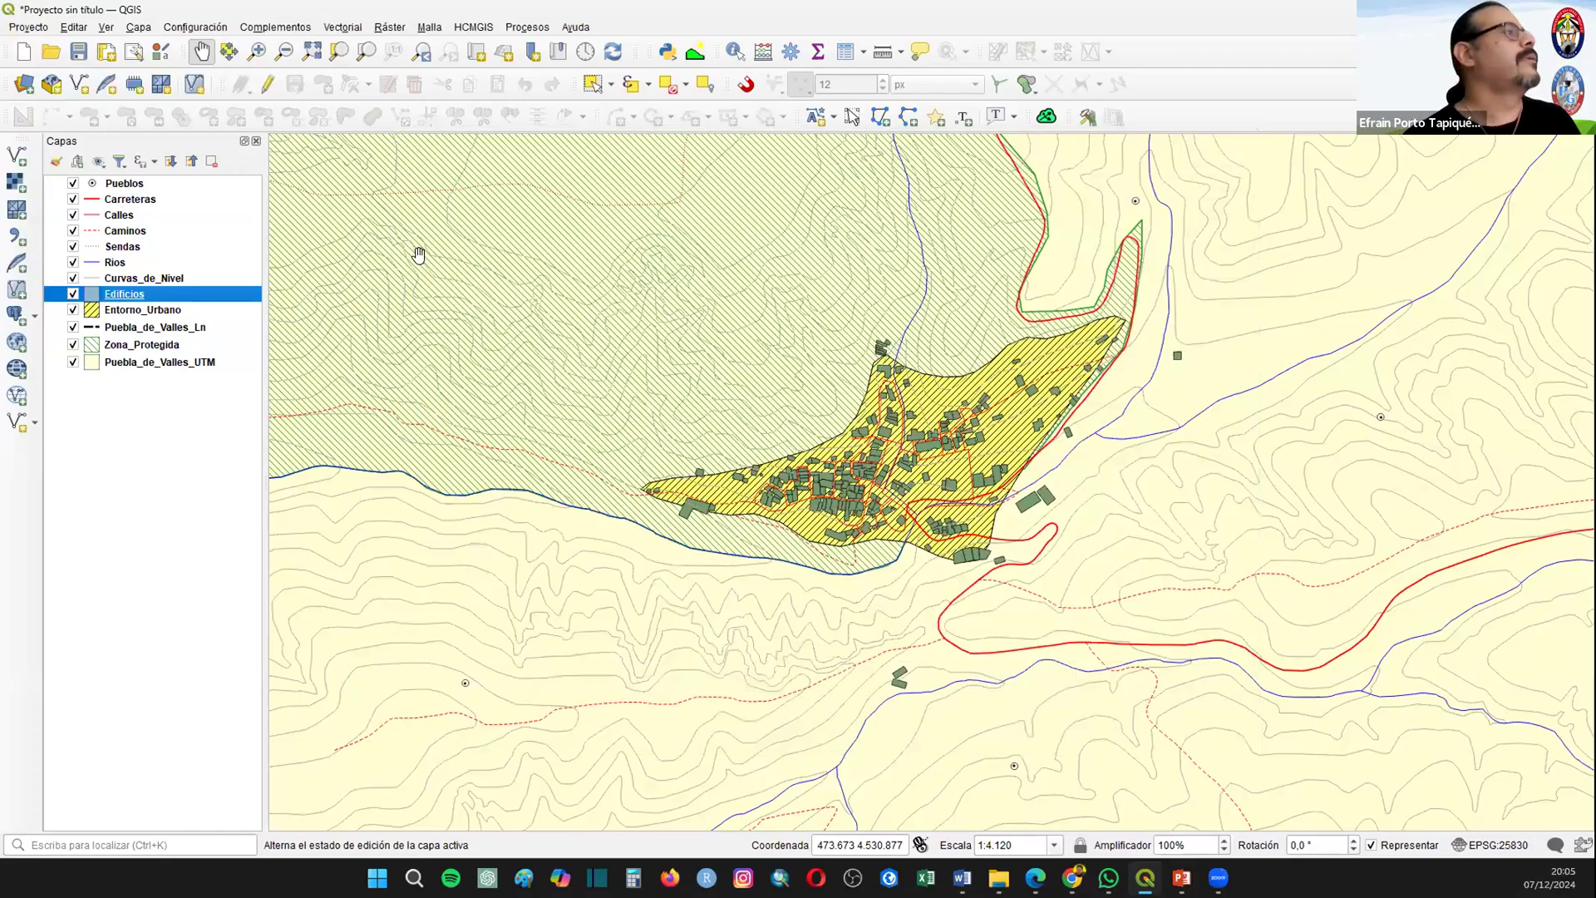
# Step: Review the record in the Puebla_de_Valles_UTM layer's attribute table
pyautogui.click(307, 52)
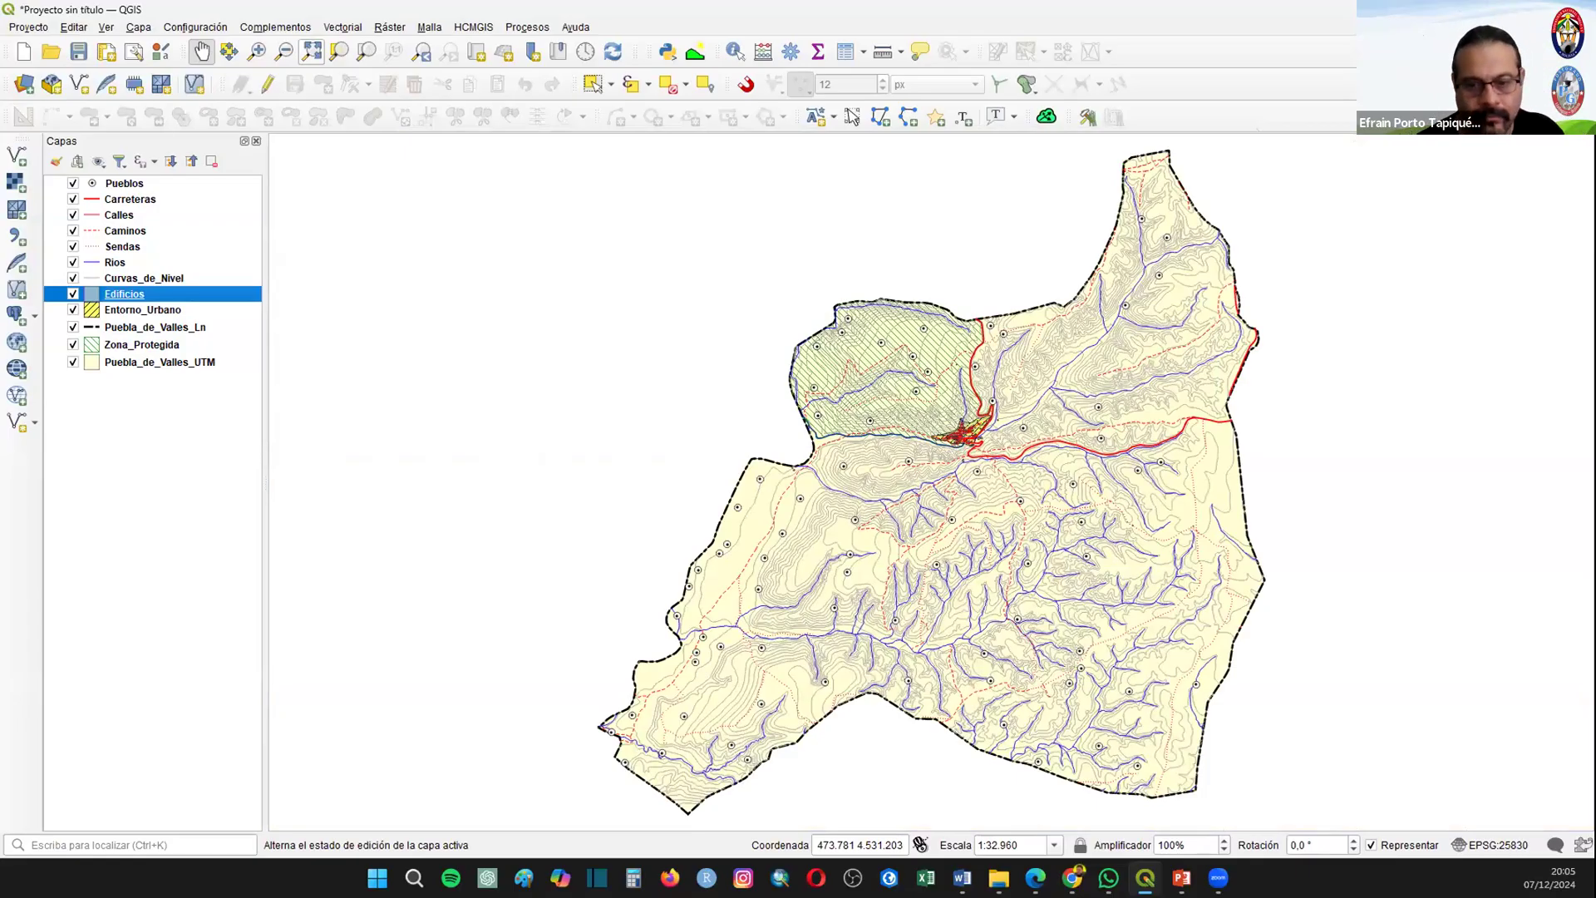
pyautogui.hotkey('alt', 'Tab')
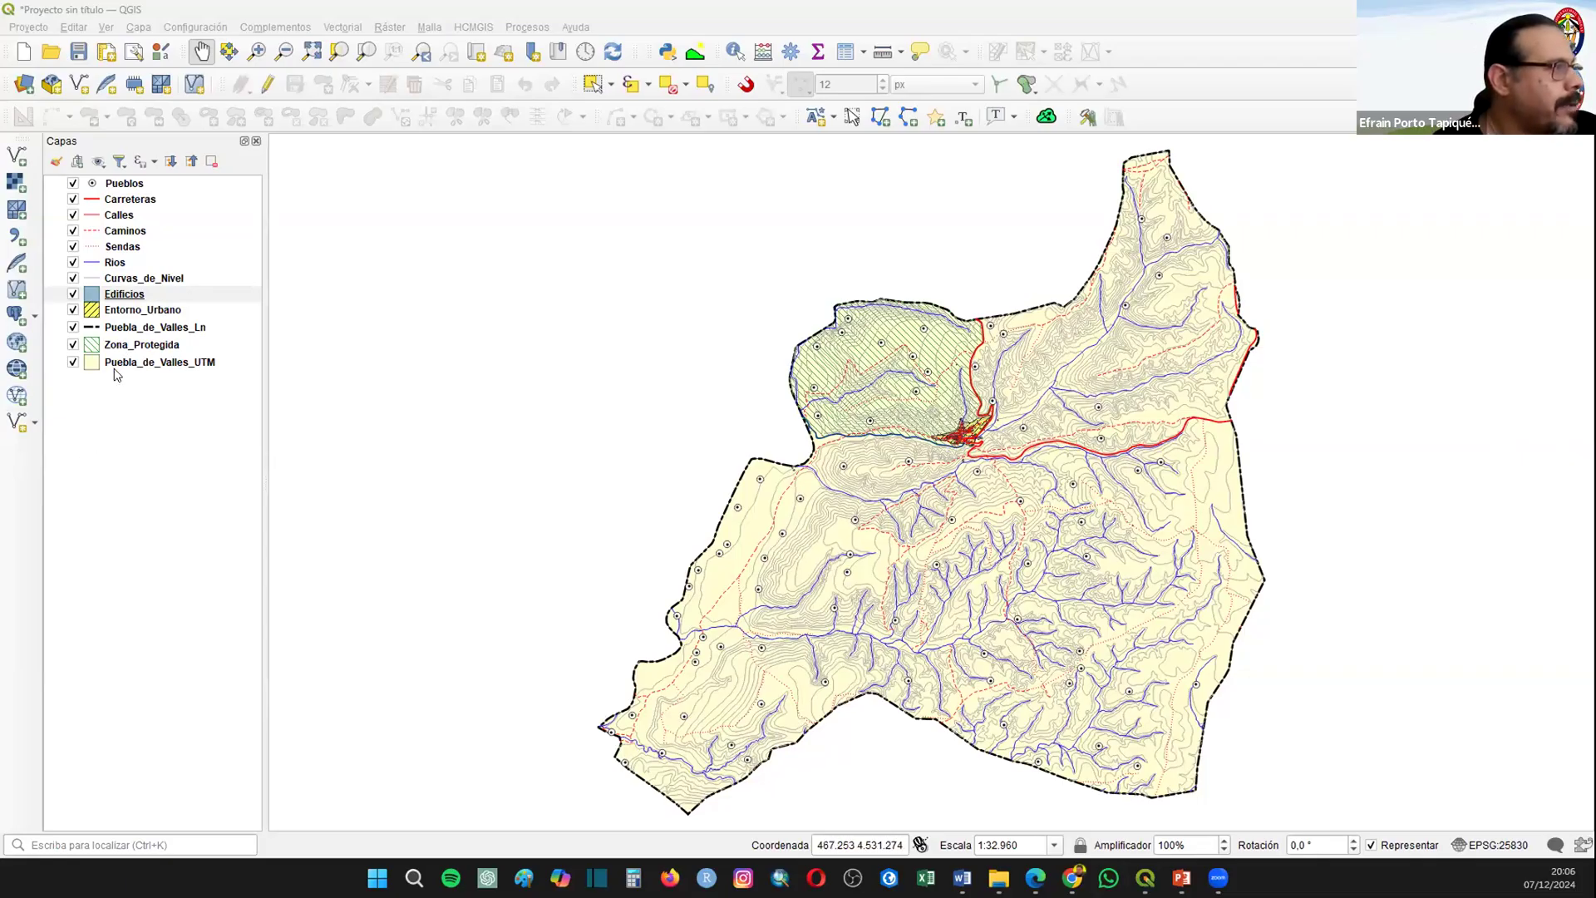
pyautogui.rightClick(155, 363)
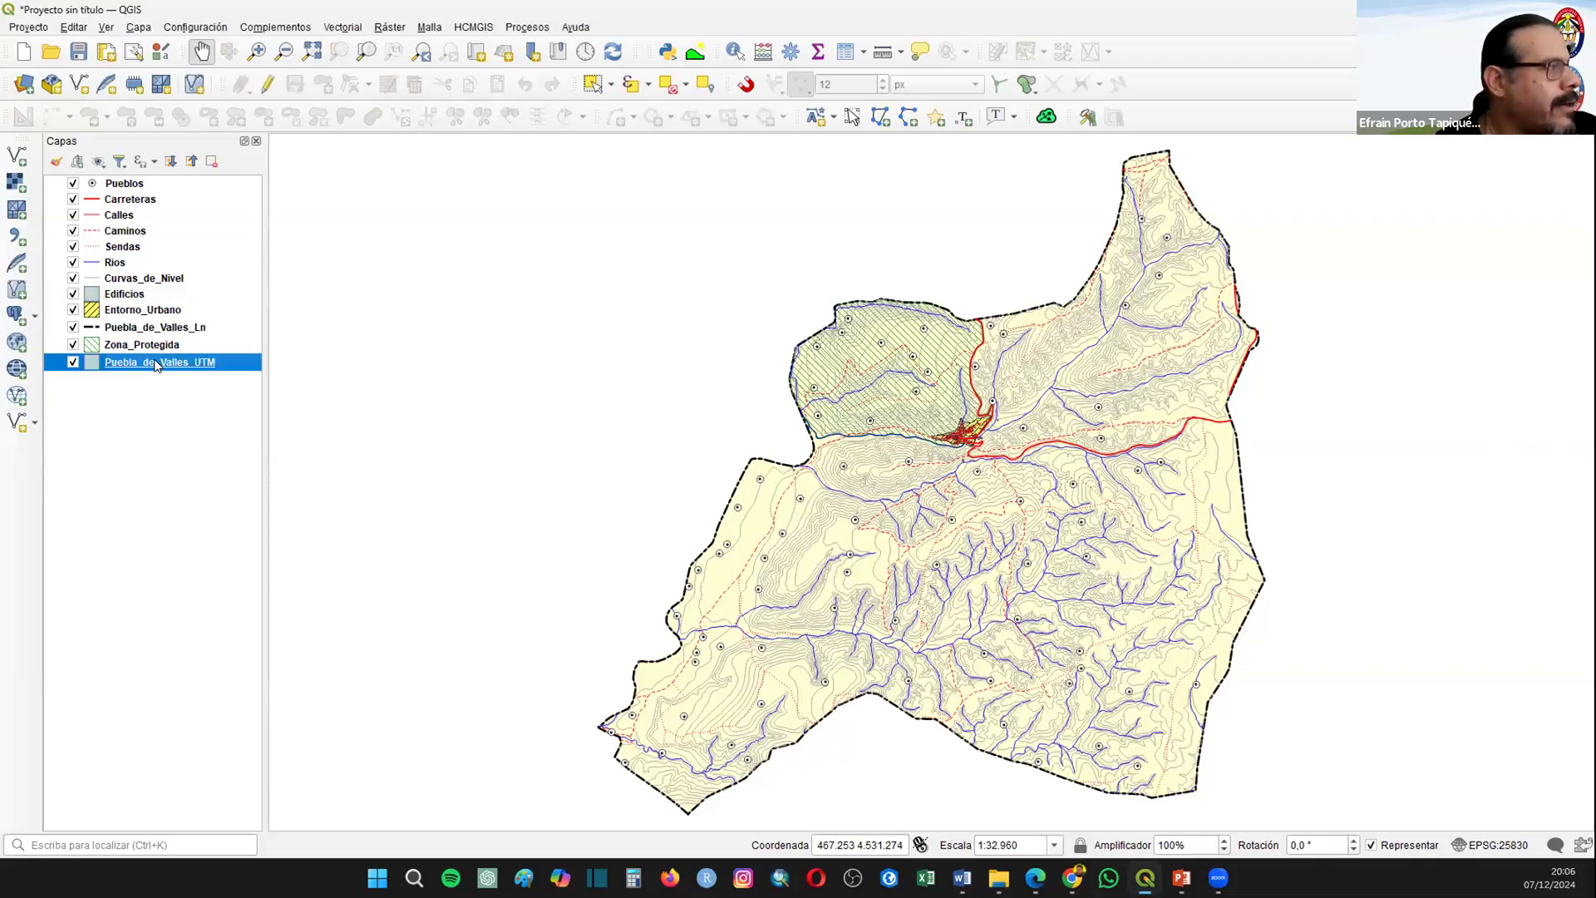
pyautogui.click(215, 592)
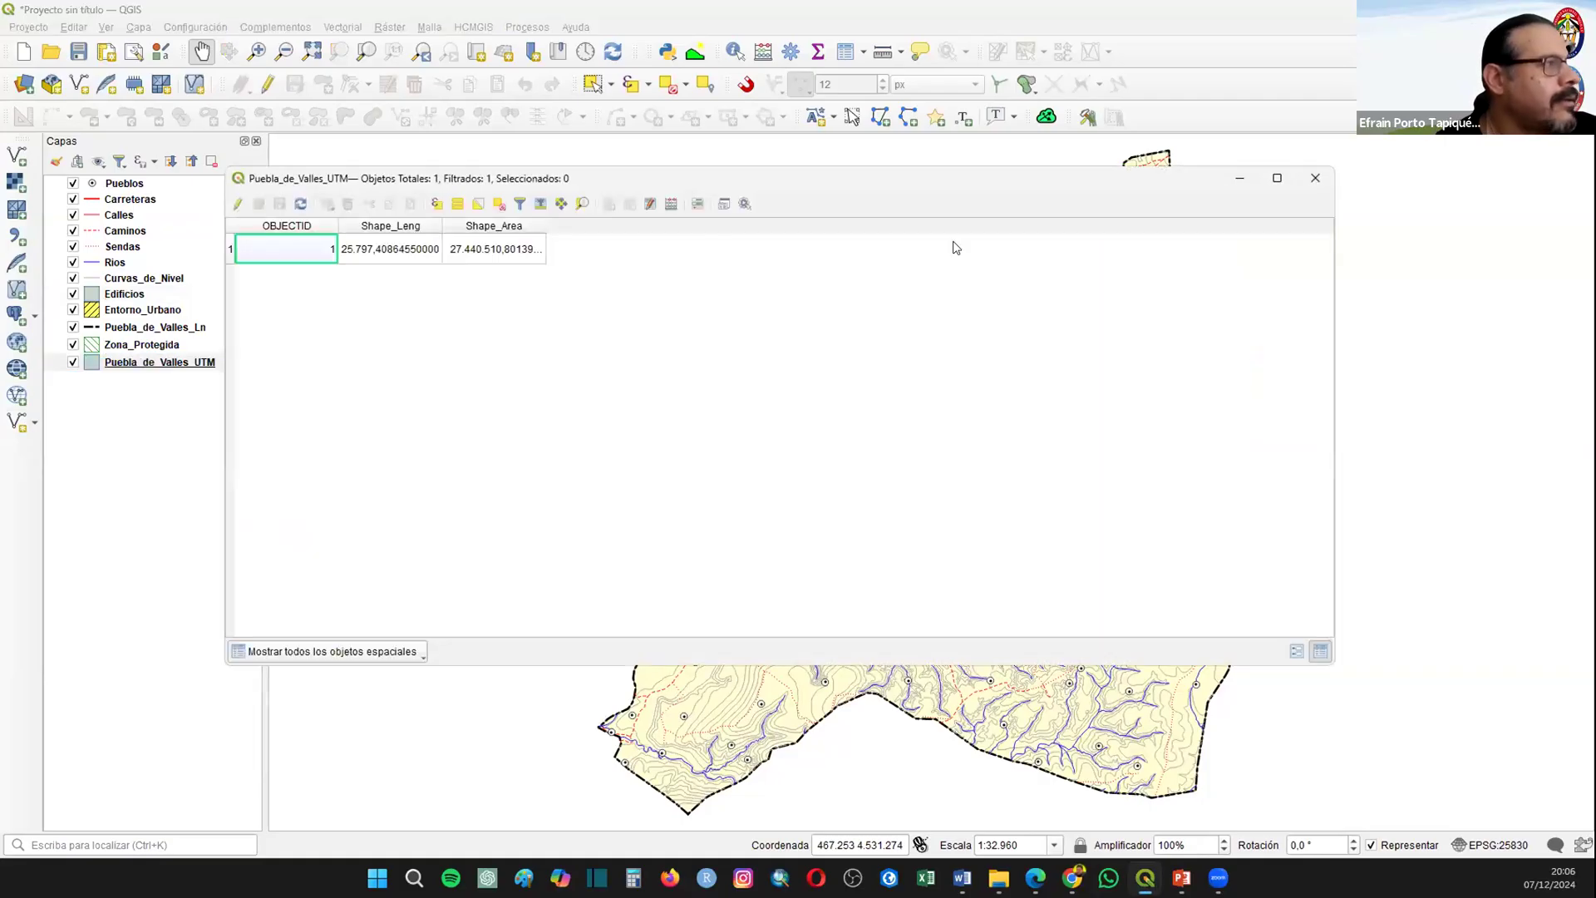
pyautogui.click(1315, 178)
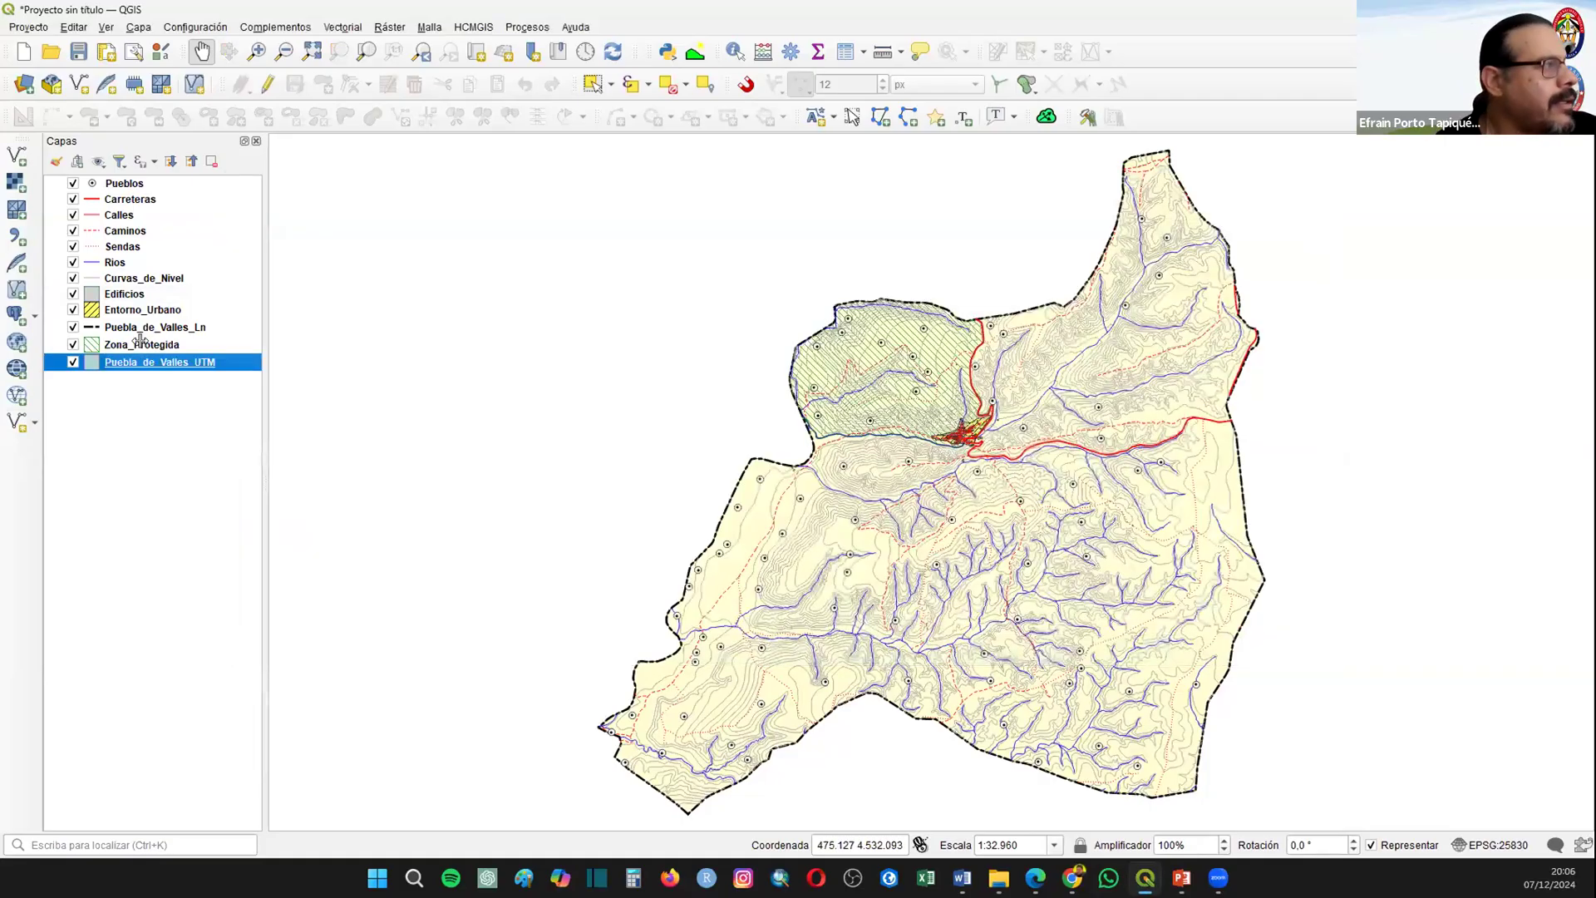
# Step: Examine the protected area's name in the Zona_Protegida attribute table
pyautogui.rightClick(143, 344)
pyautogui.click(201, 585)
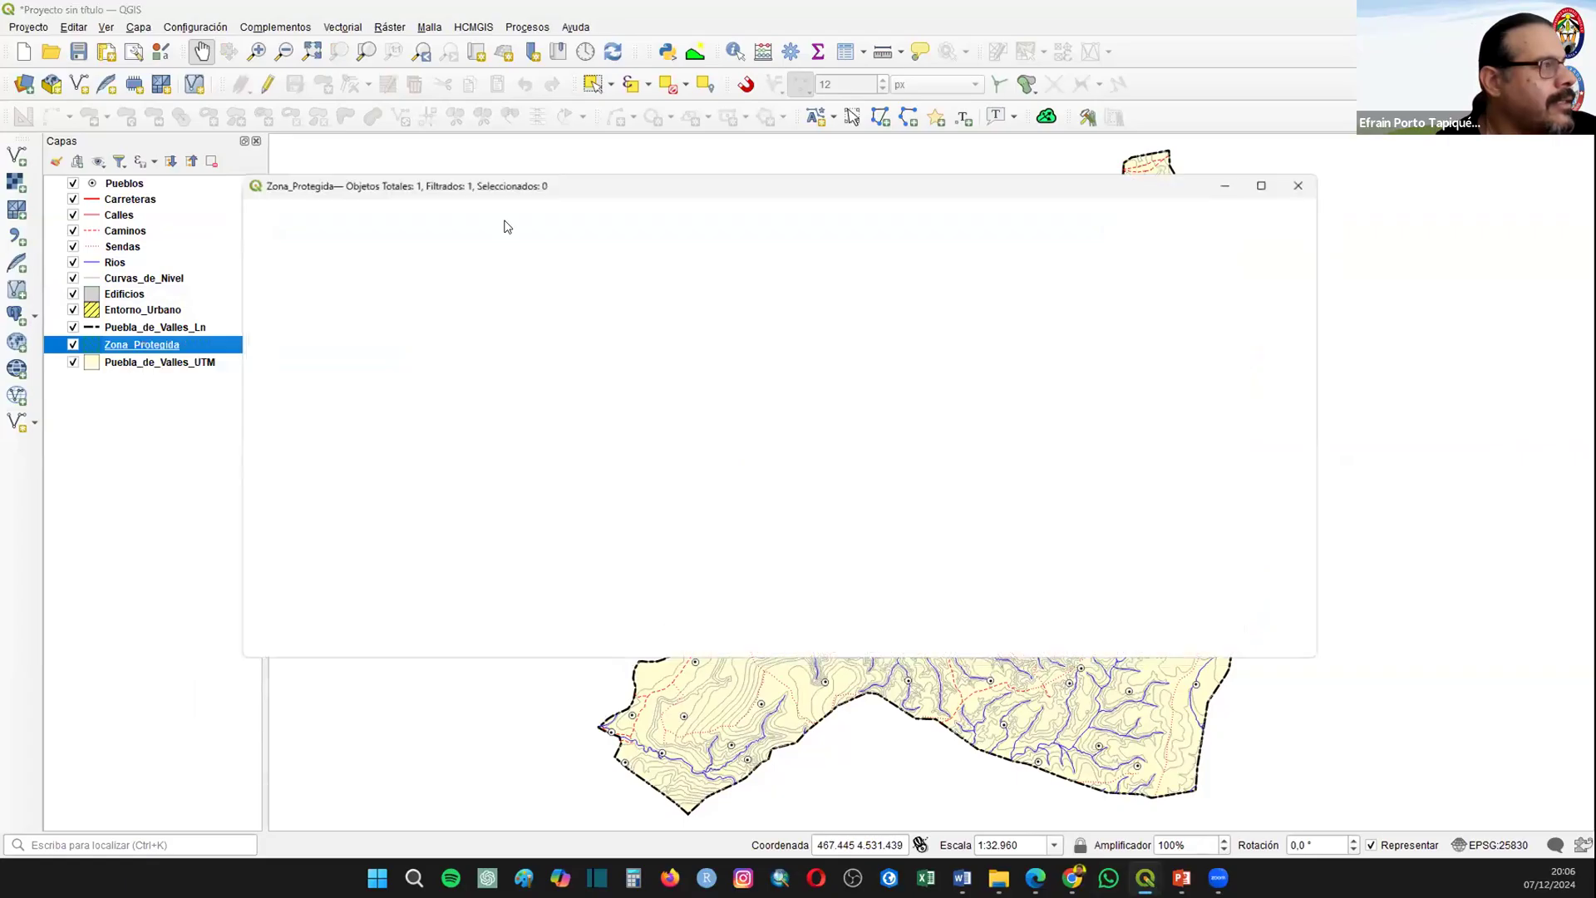
pyautogui.doubleClick(545, 224)
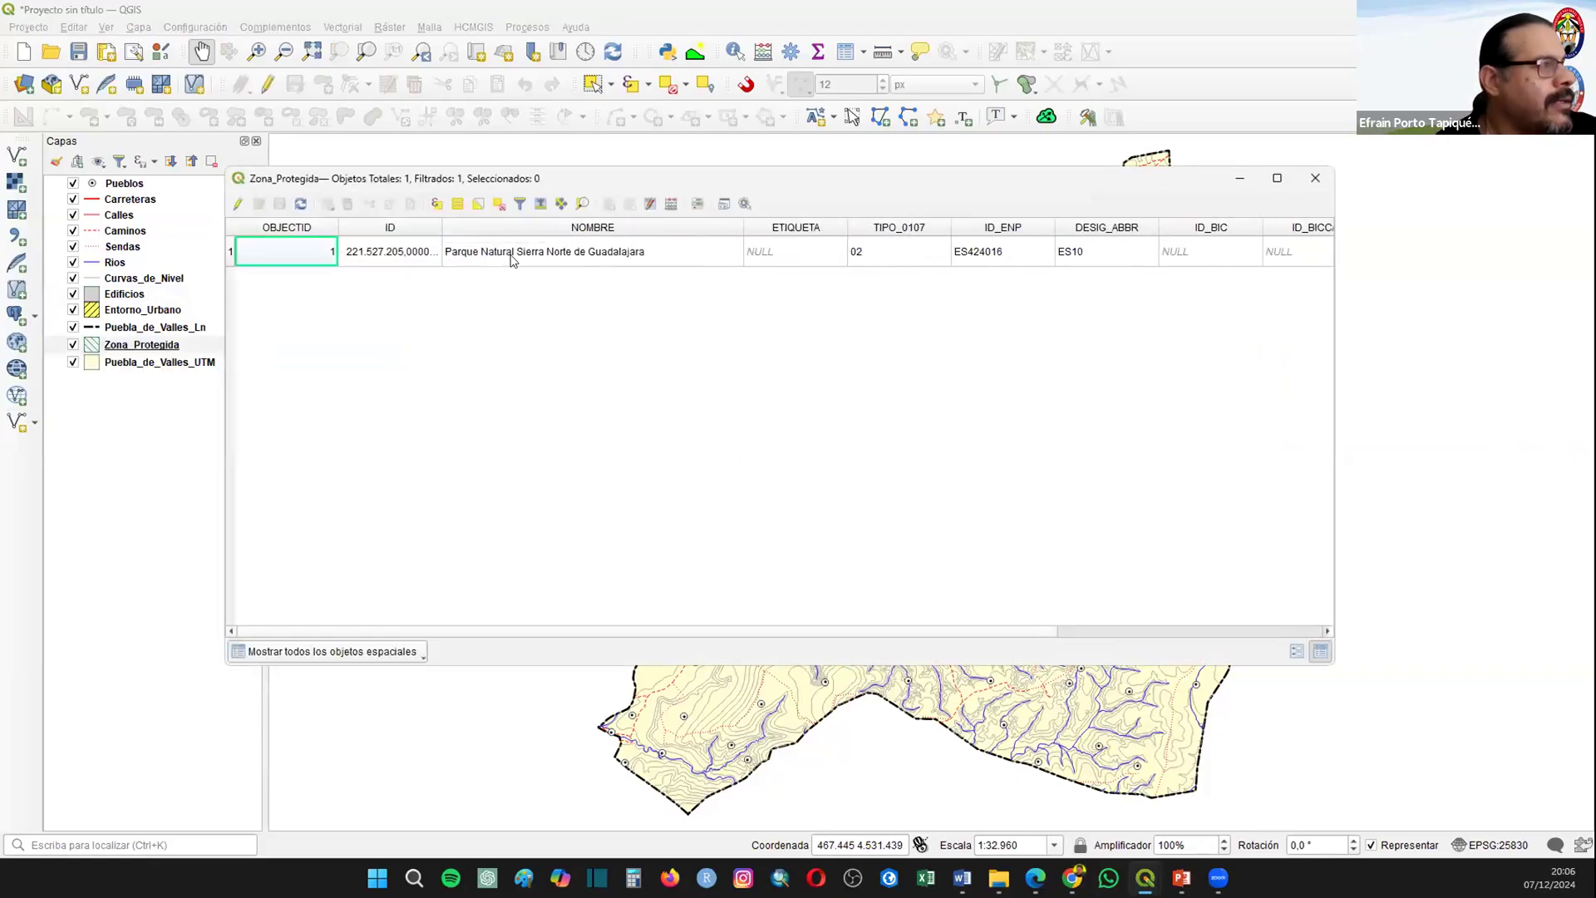
pyautogui.click(1316, 180)
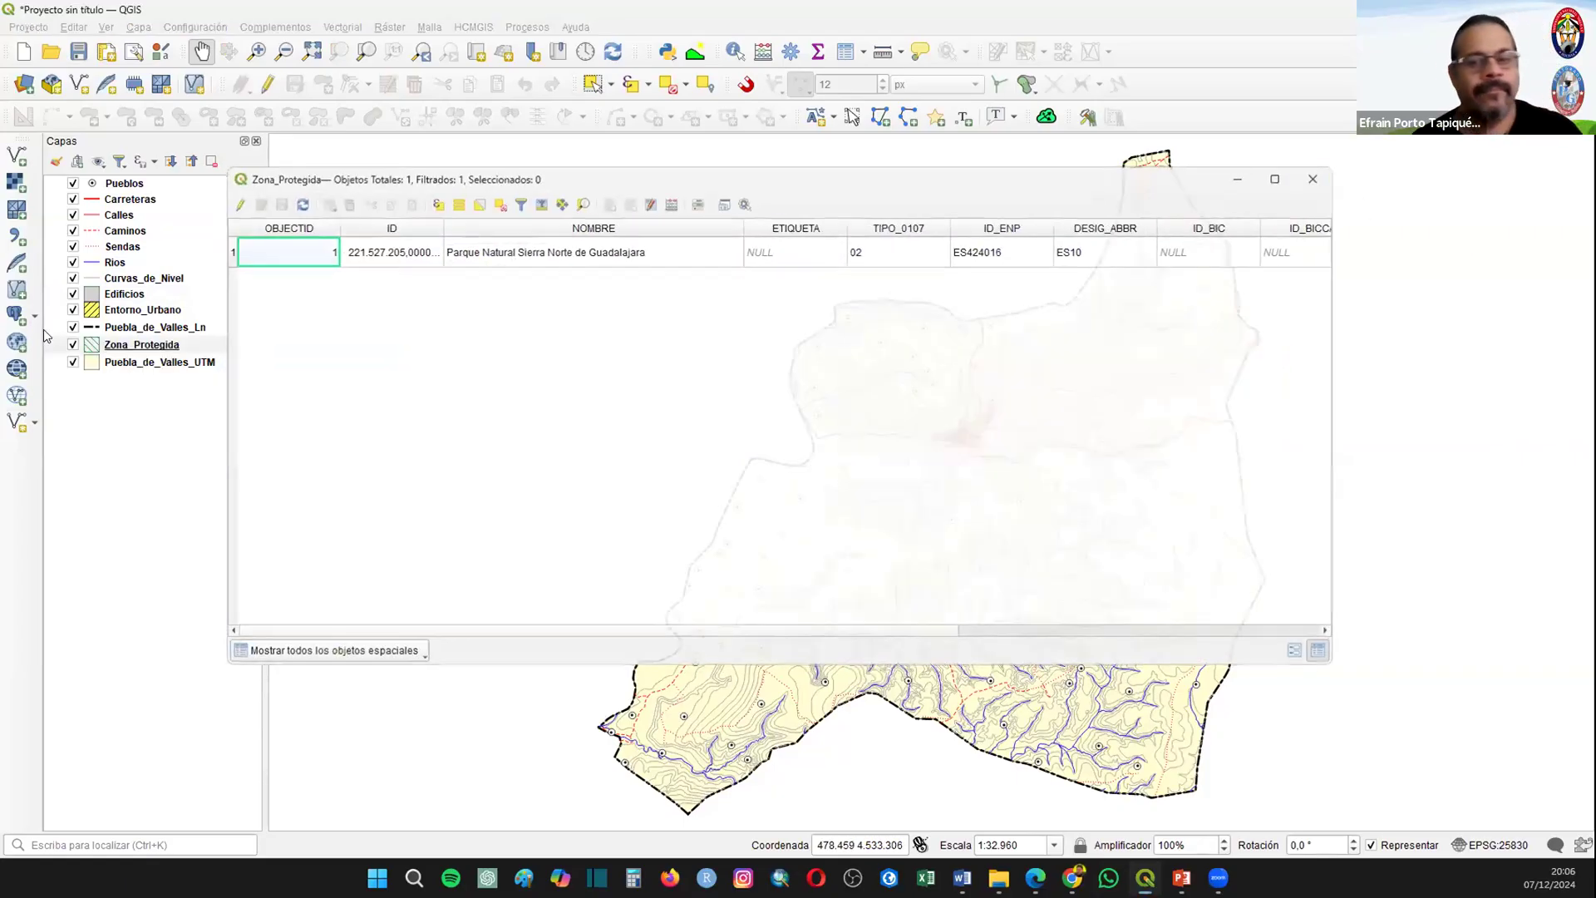
# Step: Set the Zona_Protegida simple fill's outline width to 0.86 mm, keeping the Diagonal hacia delante fill style
pyautogui.rightClick(151, 339)
pyautogui.click(209, 755)
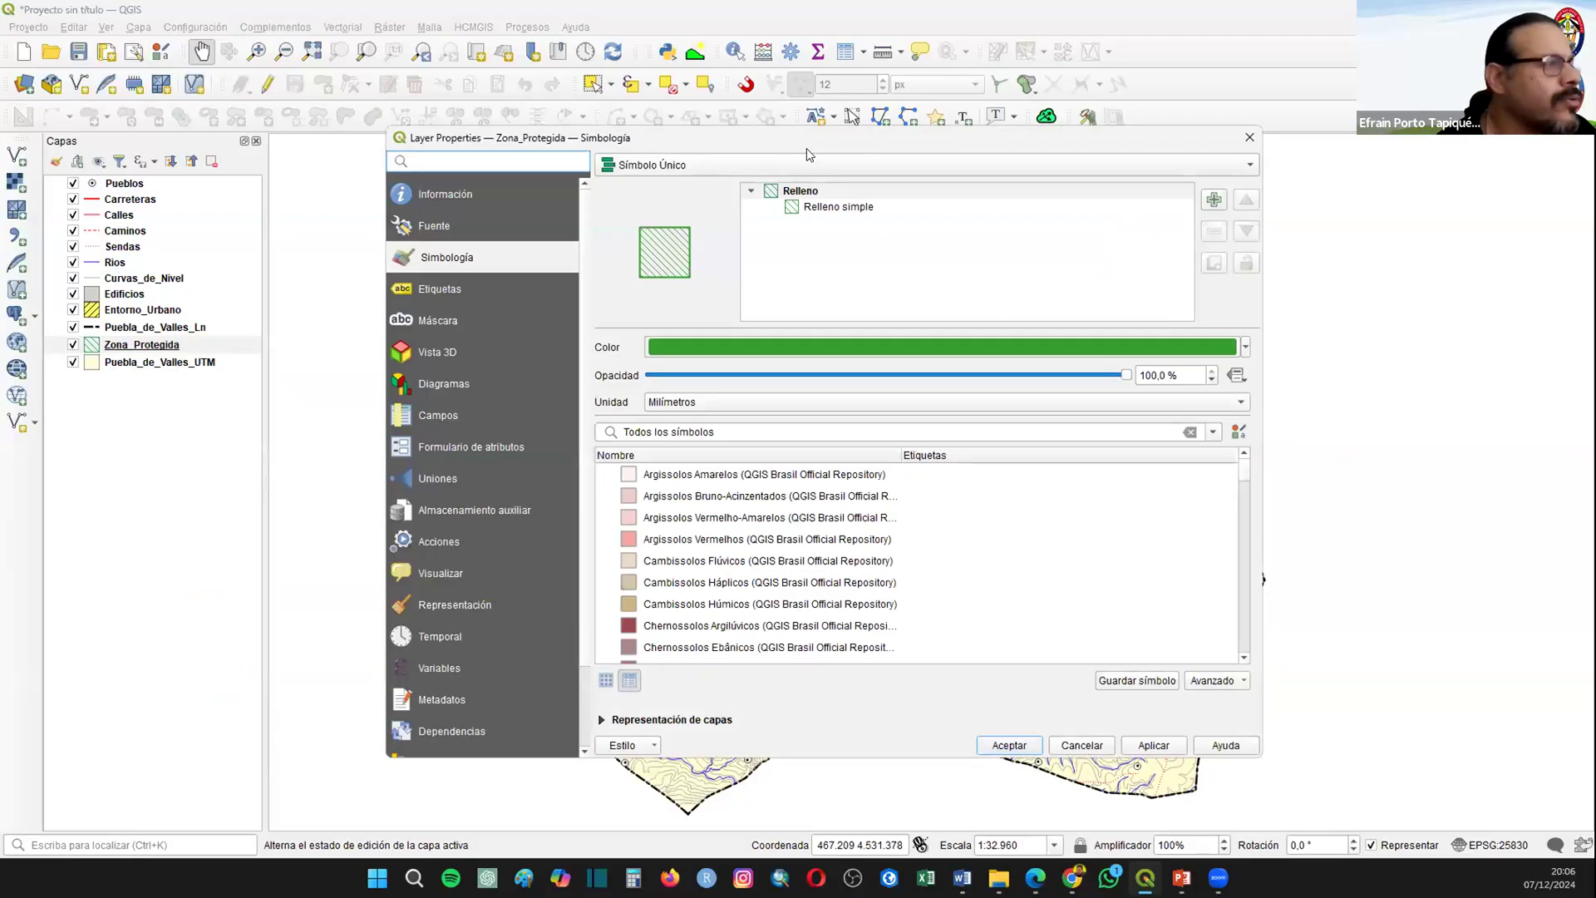
pyautogui.moveTo(806, 148); pyautogui.dragTo(702, 161)
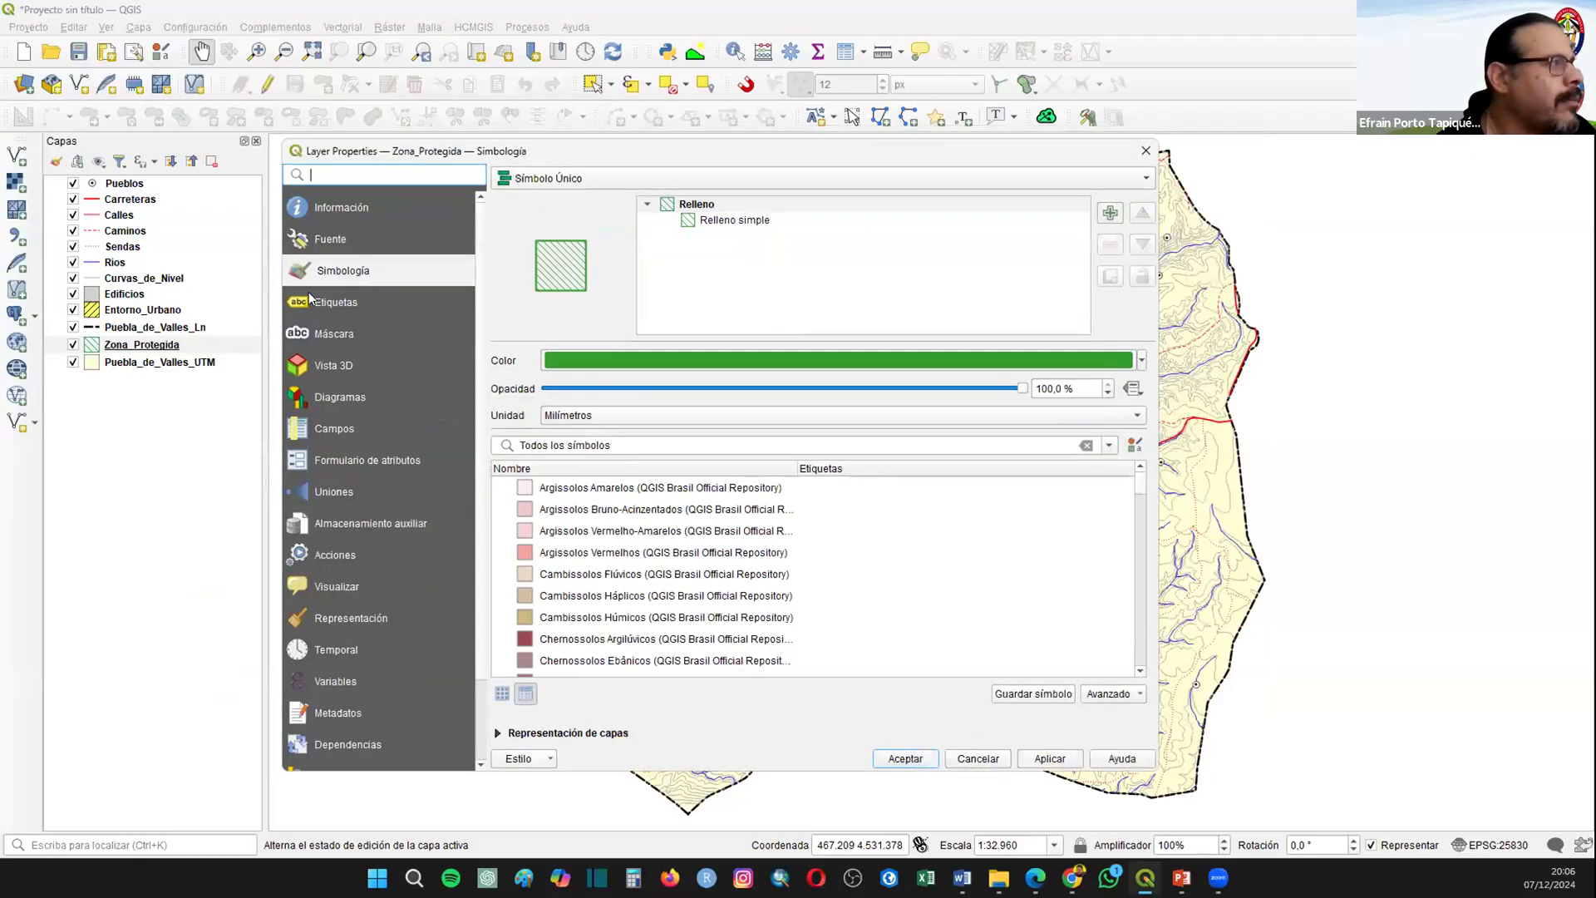
pyautogui.click(735, 221)
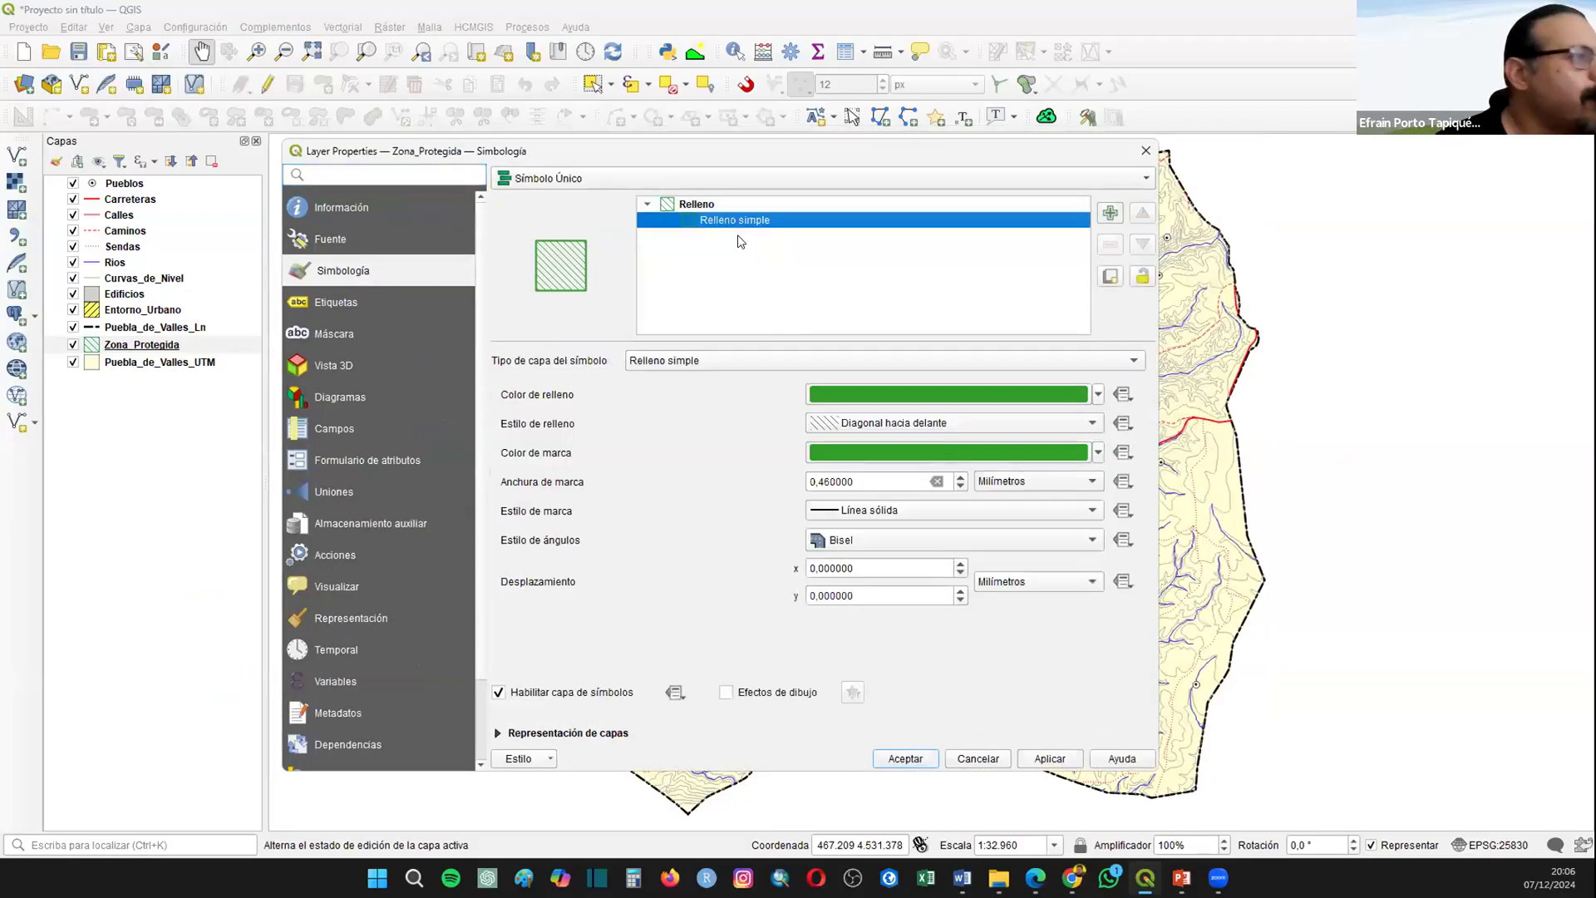
pyautogui.click(961, 477)
pyautogui.click(961, 477)
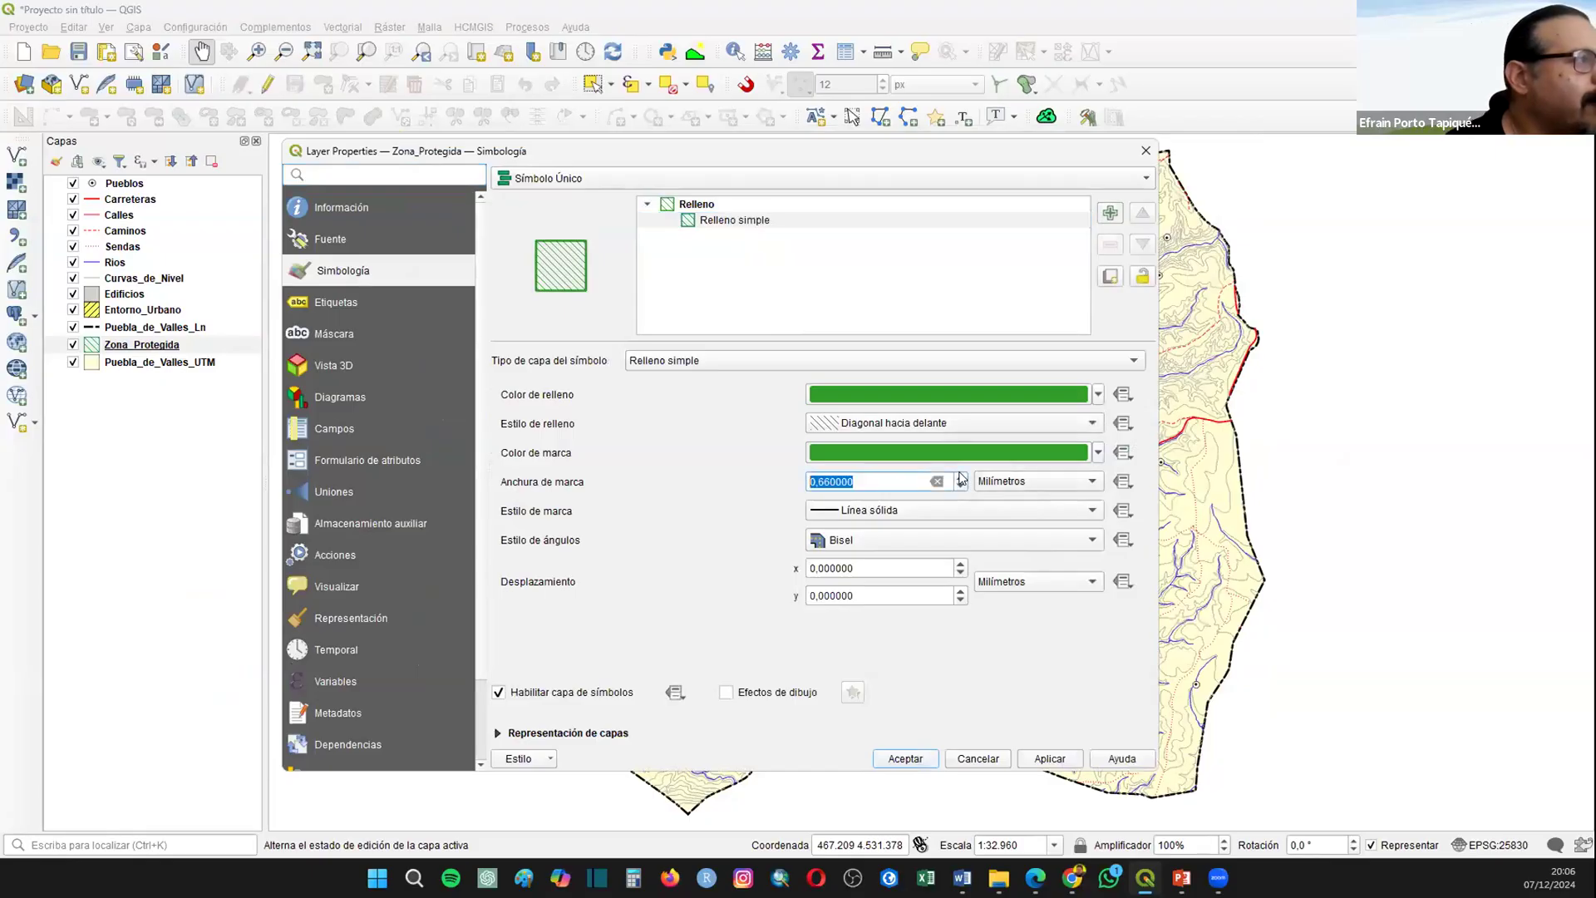
pyautogui.click(880, 426)
pyautogui.click(879, 425)
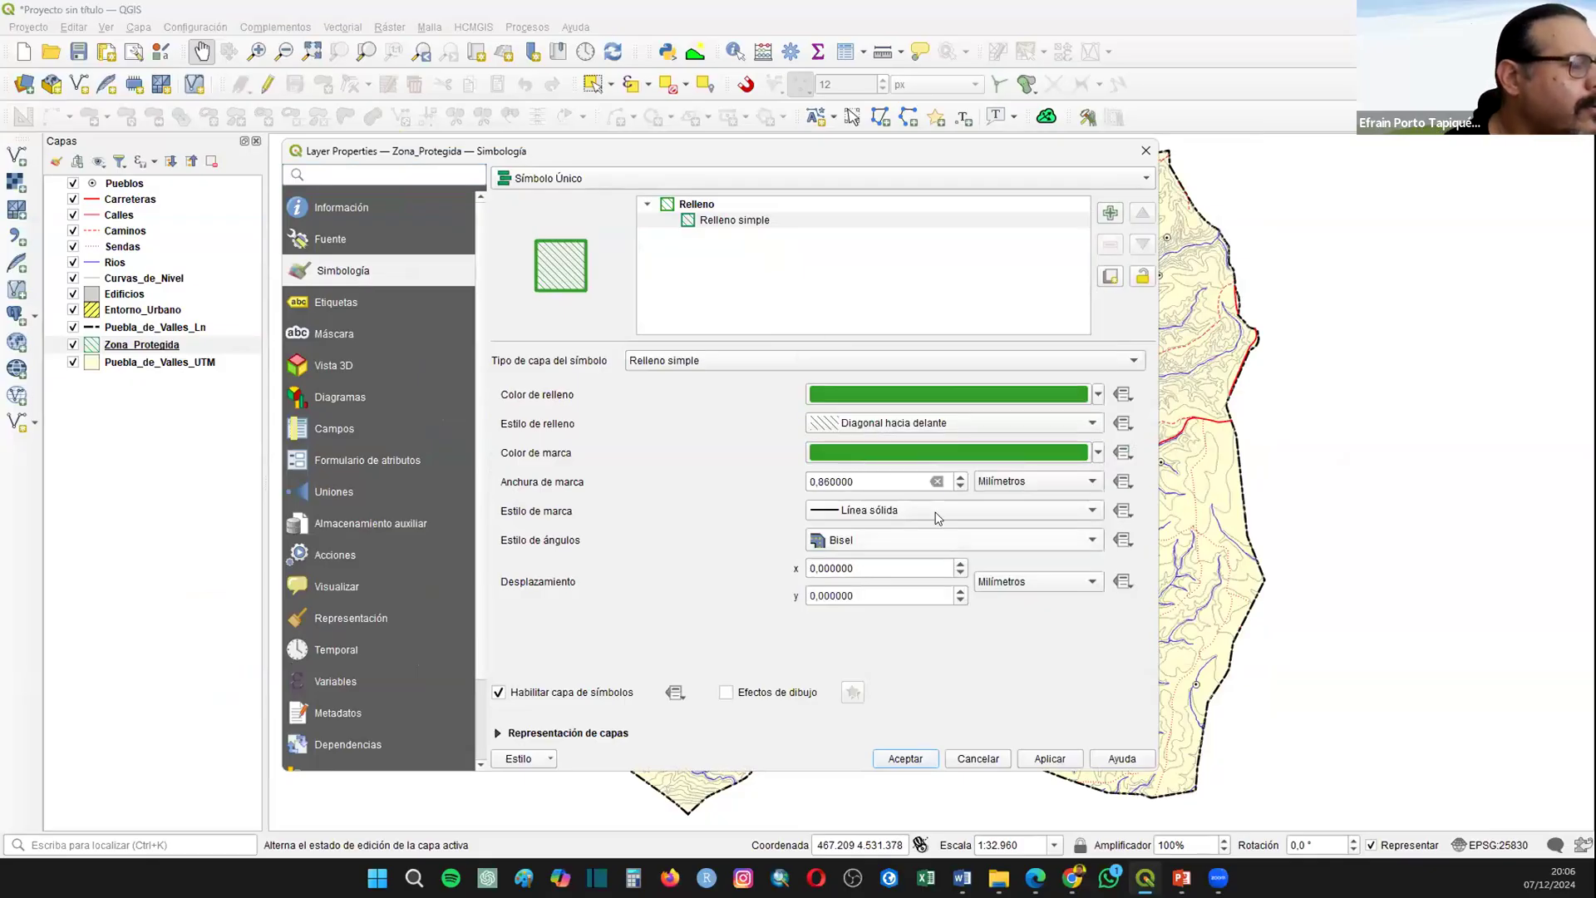
pyautogui.click(902, 763)
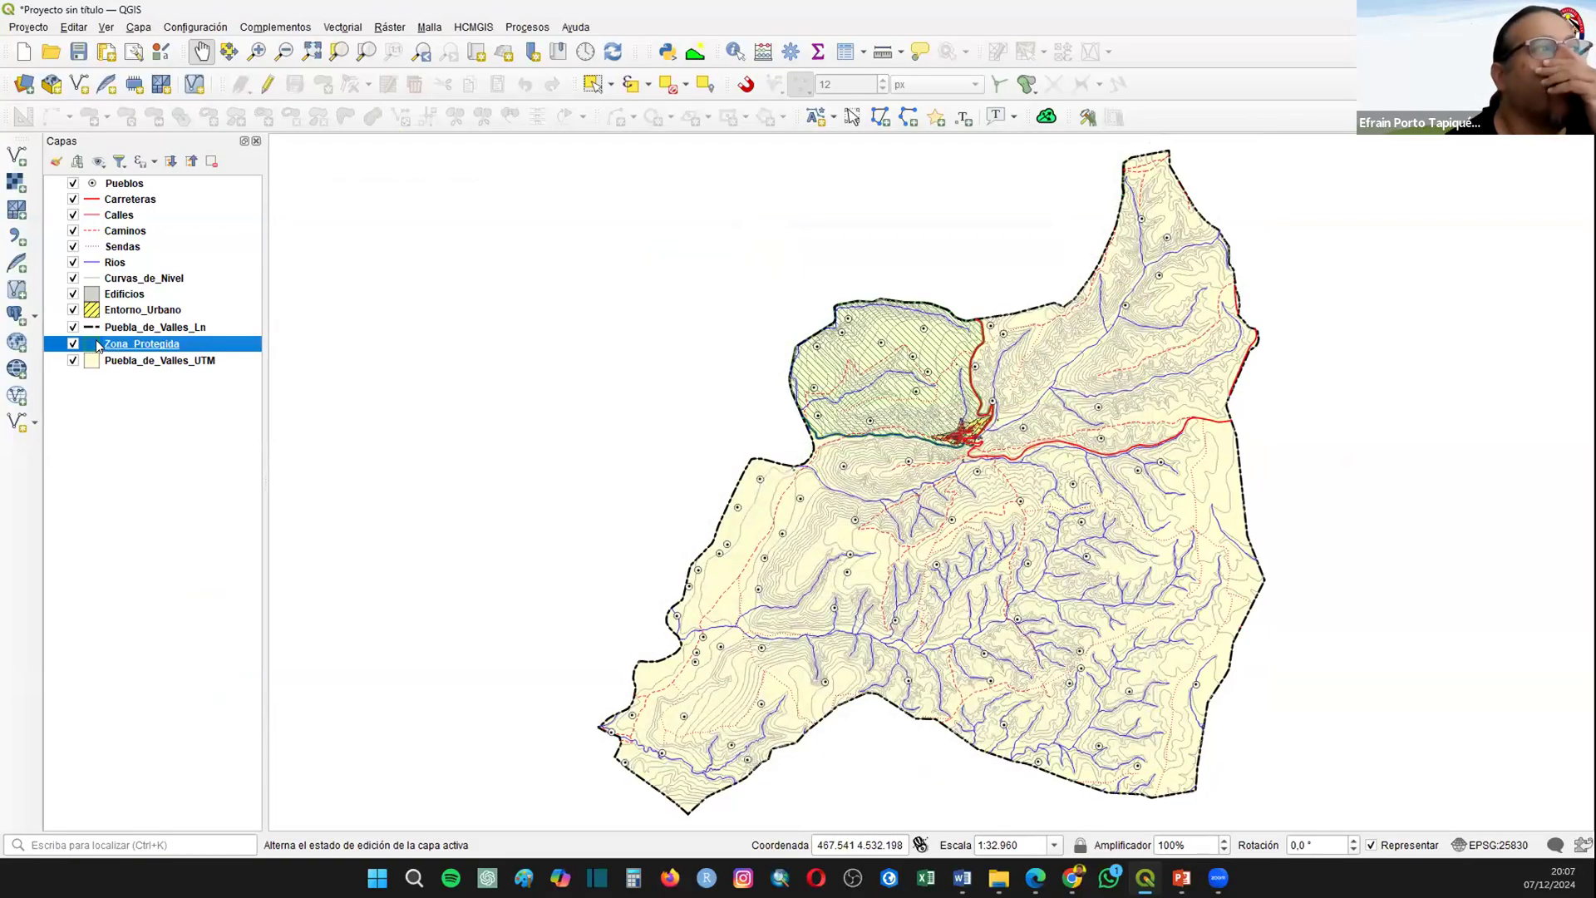
# Step: Change the Zona_Protegida simple fill's fill style to Sólido
pyautogui.doubleClick(97, 339)
pyautogui.click(731, 221)
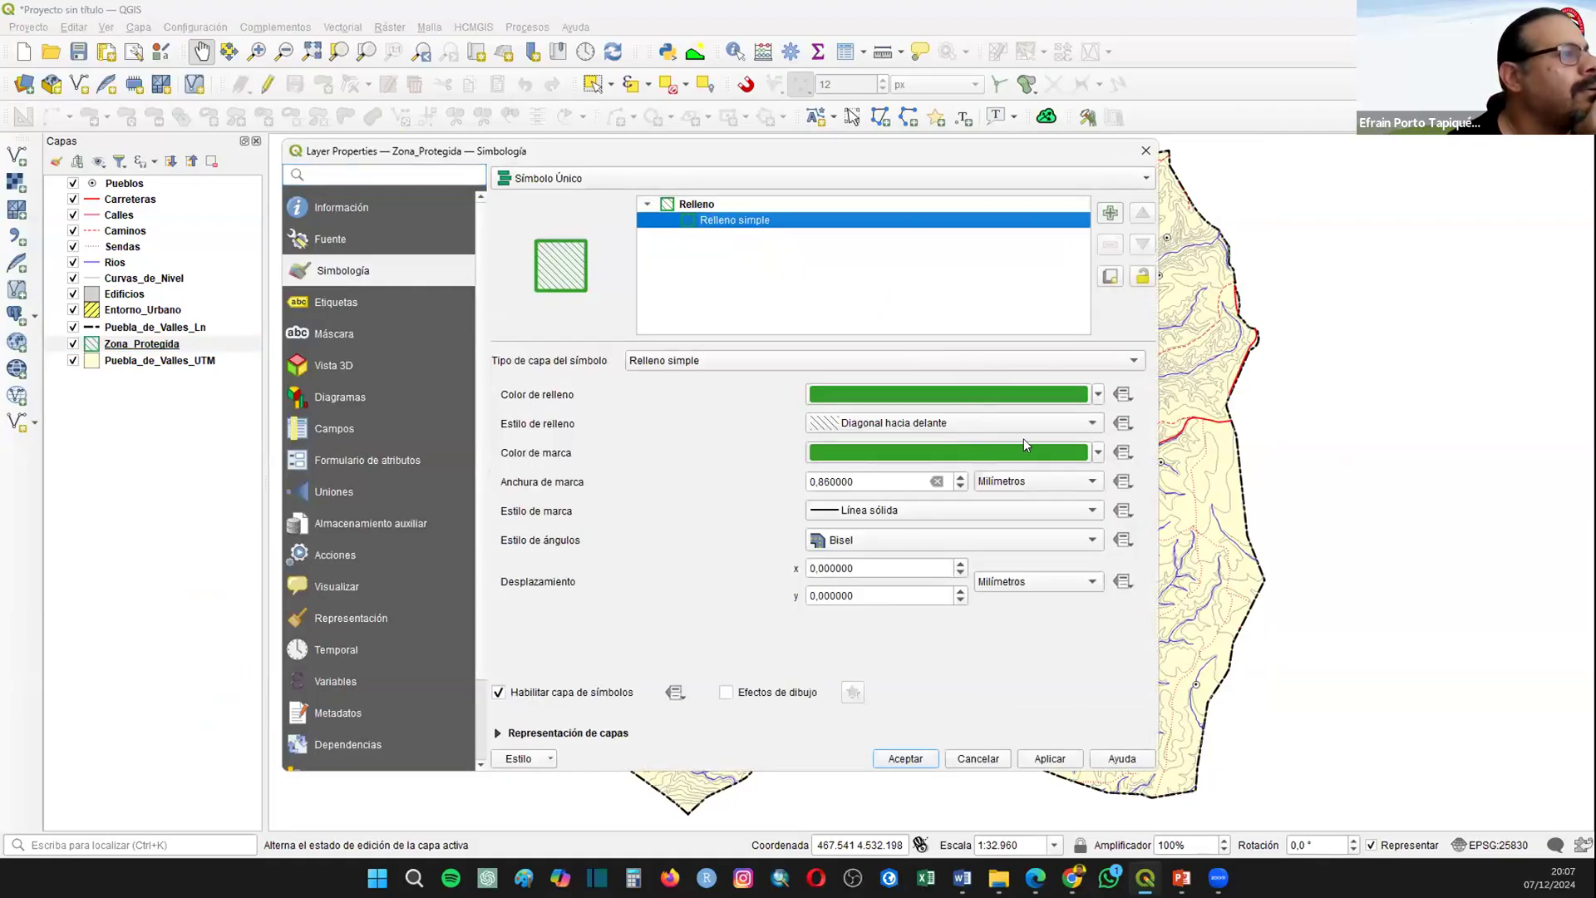
pyautogui.click(861, 422)
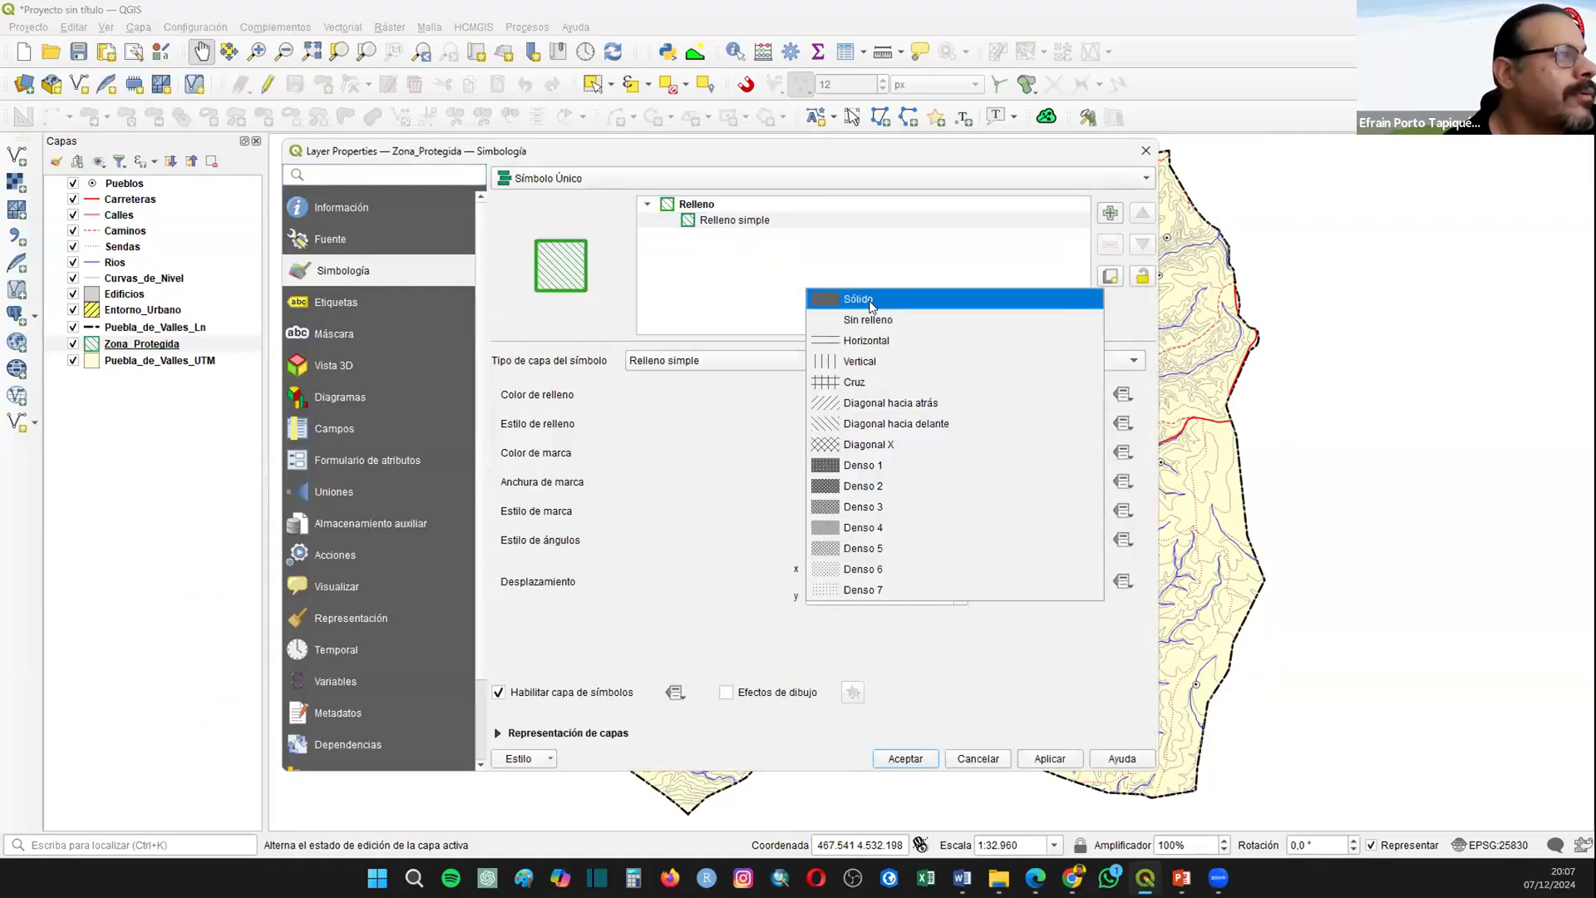
pyautogui.click(872, 306)
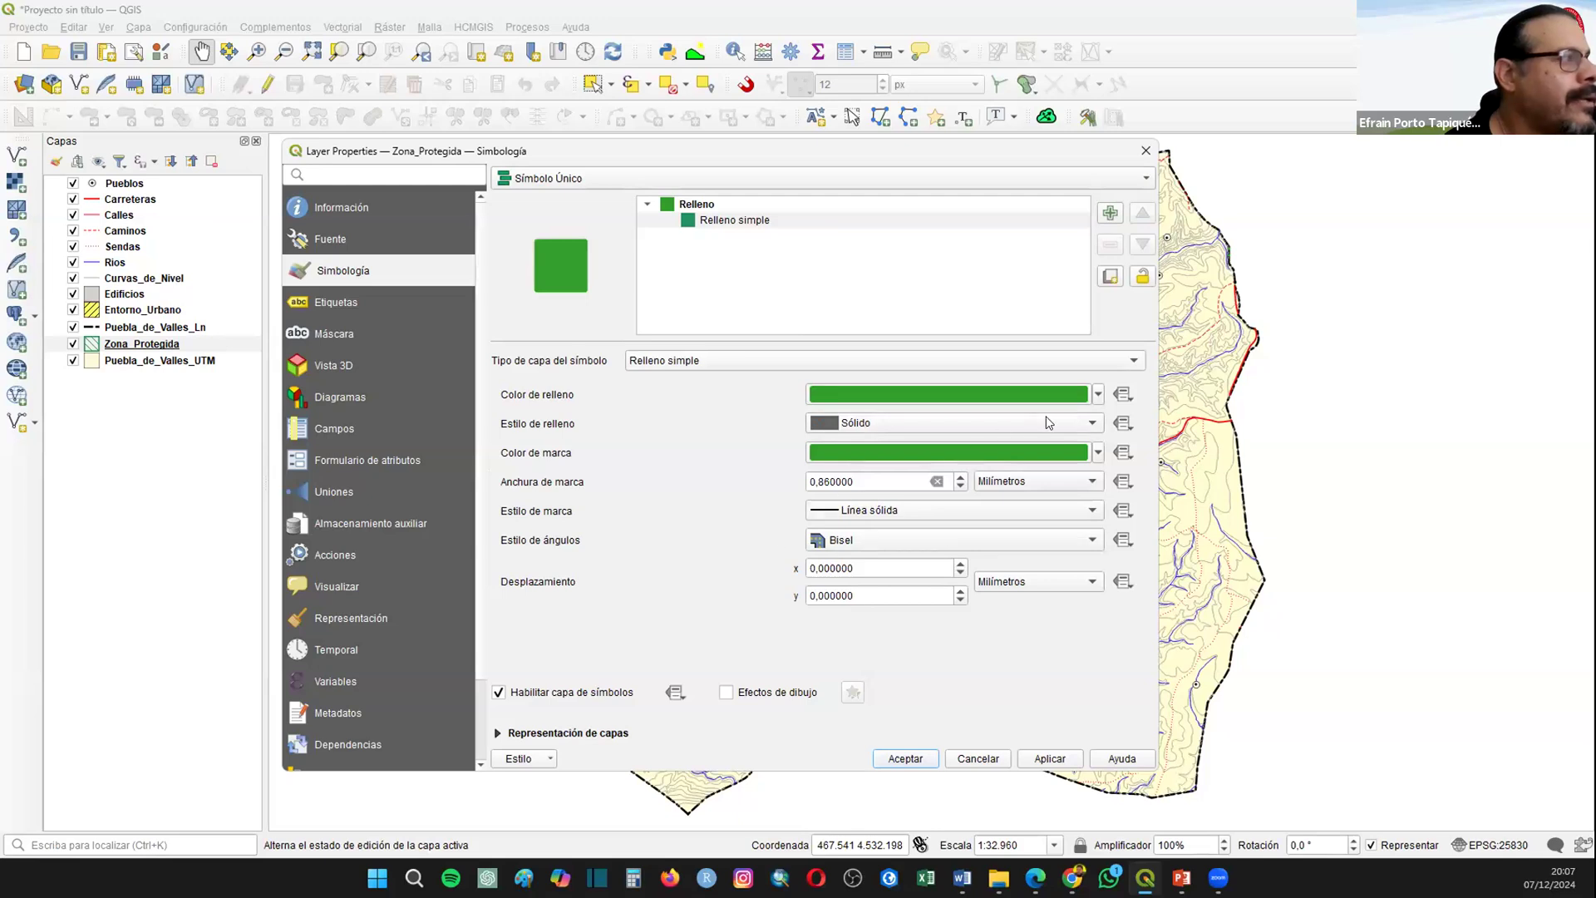
# Step: Set the Zona_Protegida fill color to light green and apply the symbology to the layer
pyautogui.click(1097, 396)
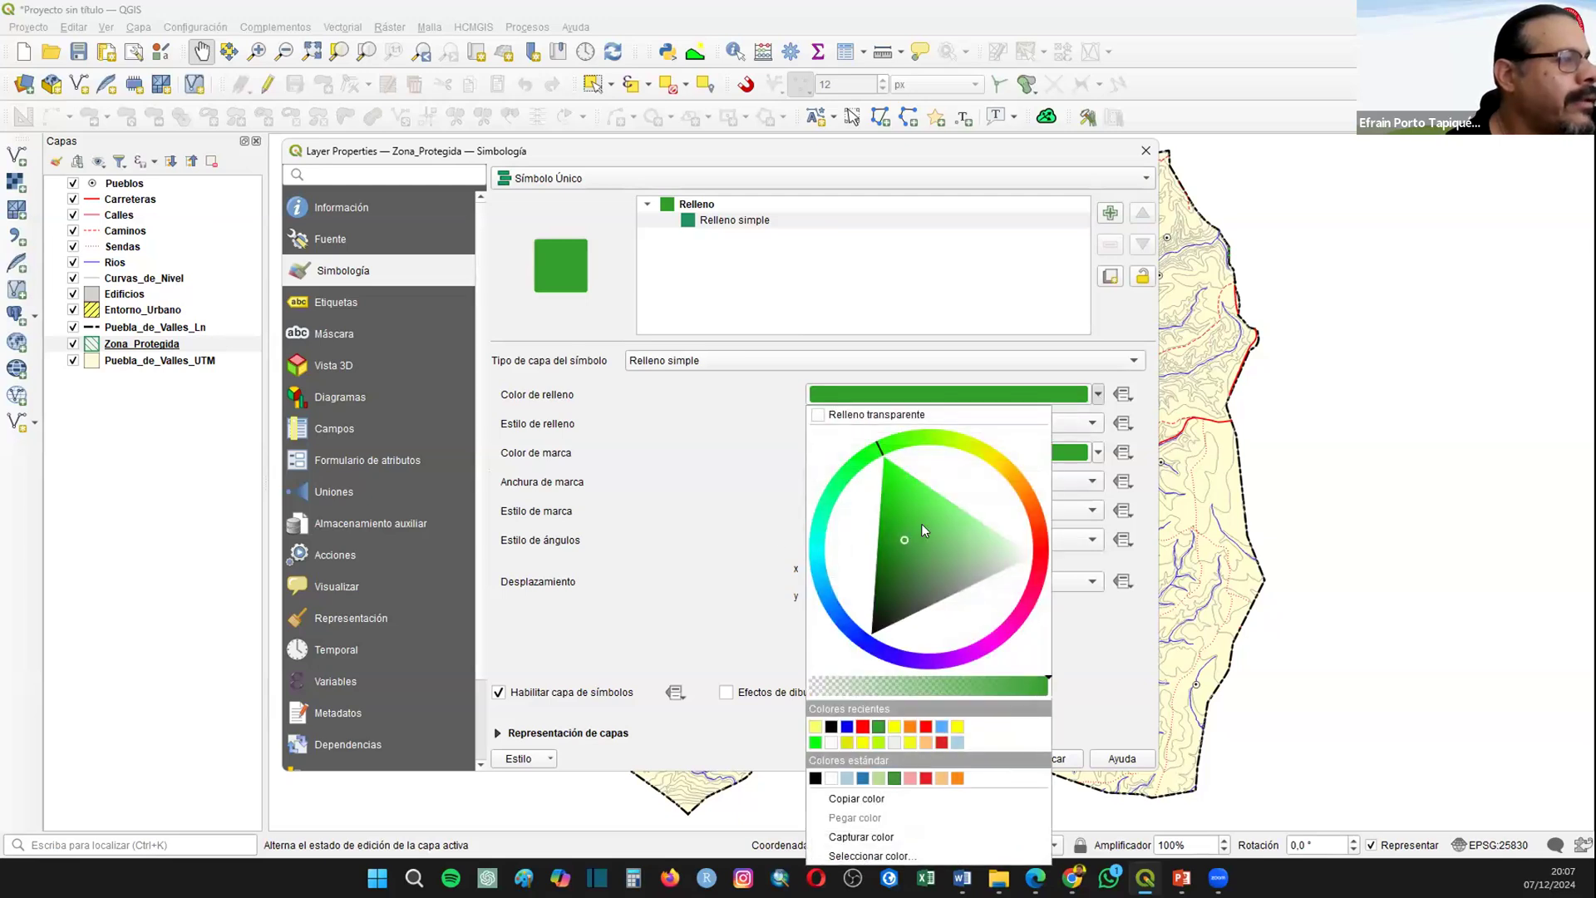
pyautogui.click(937, 489)
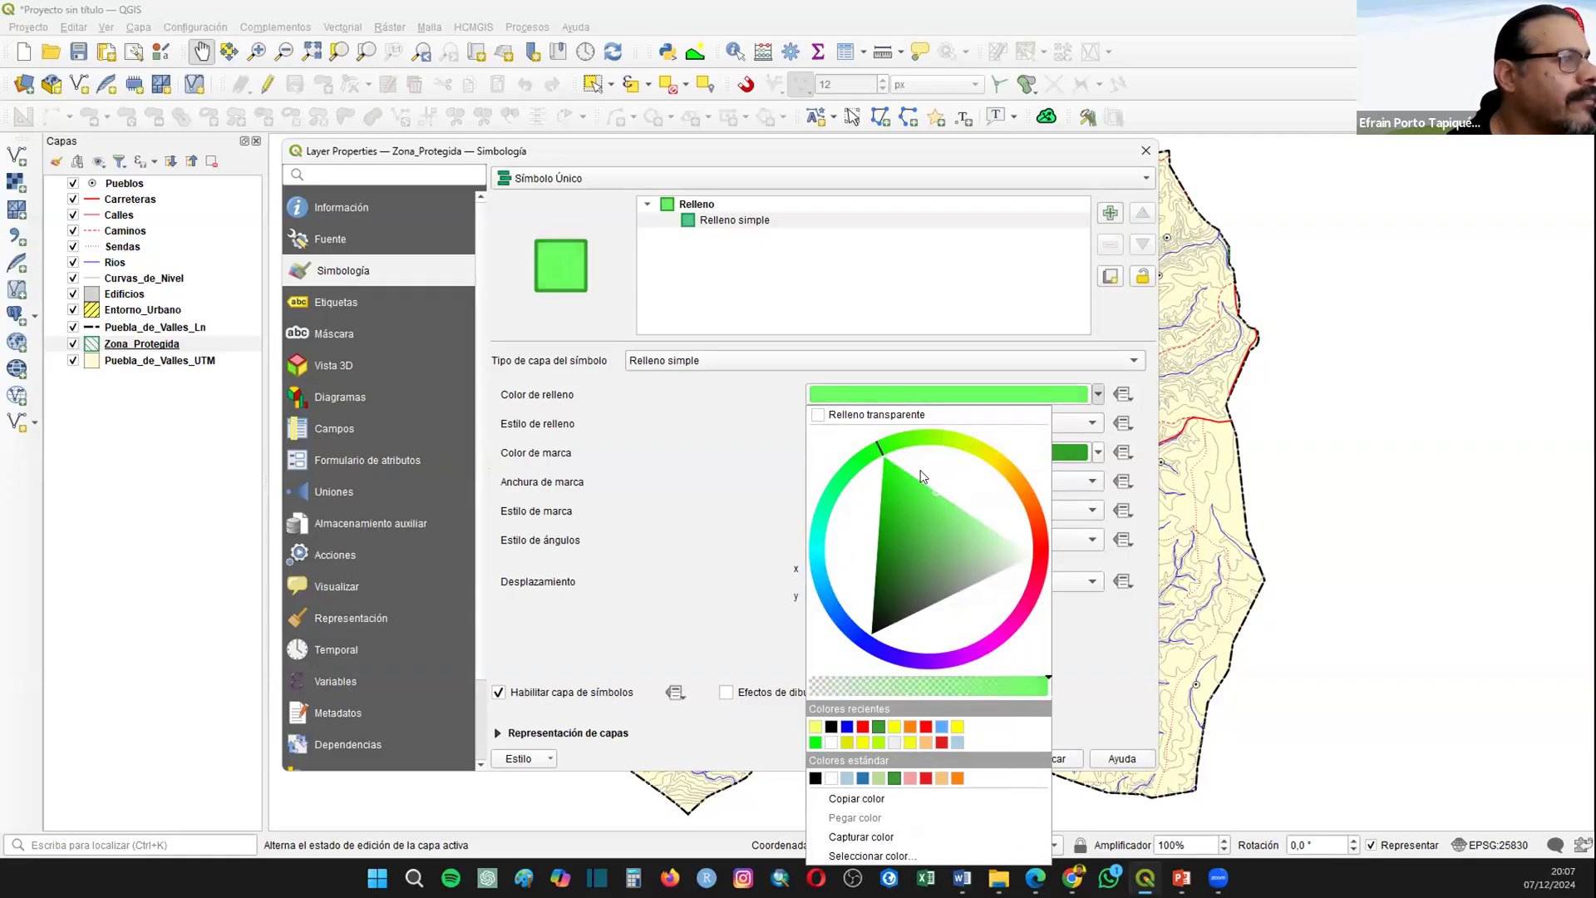
pyautogui.moveTo(920, 471); pyautogui.dragTo(965, 510)
pyautogui.click(1053, 732)
pyautogui.click(1050, 758)
pyautogui.moveTo(820, 159); pyautogui.dragTo(748, 207)
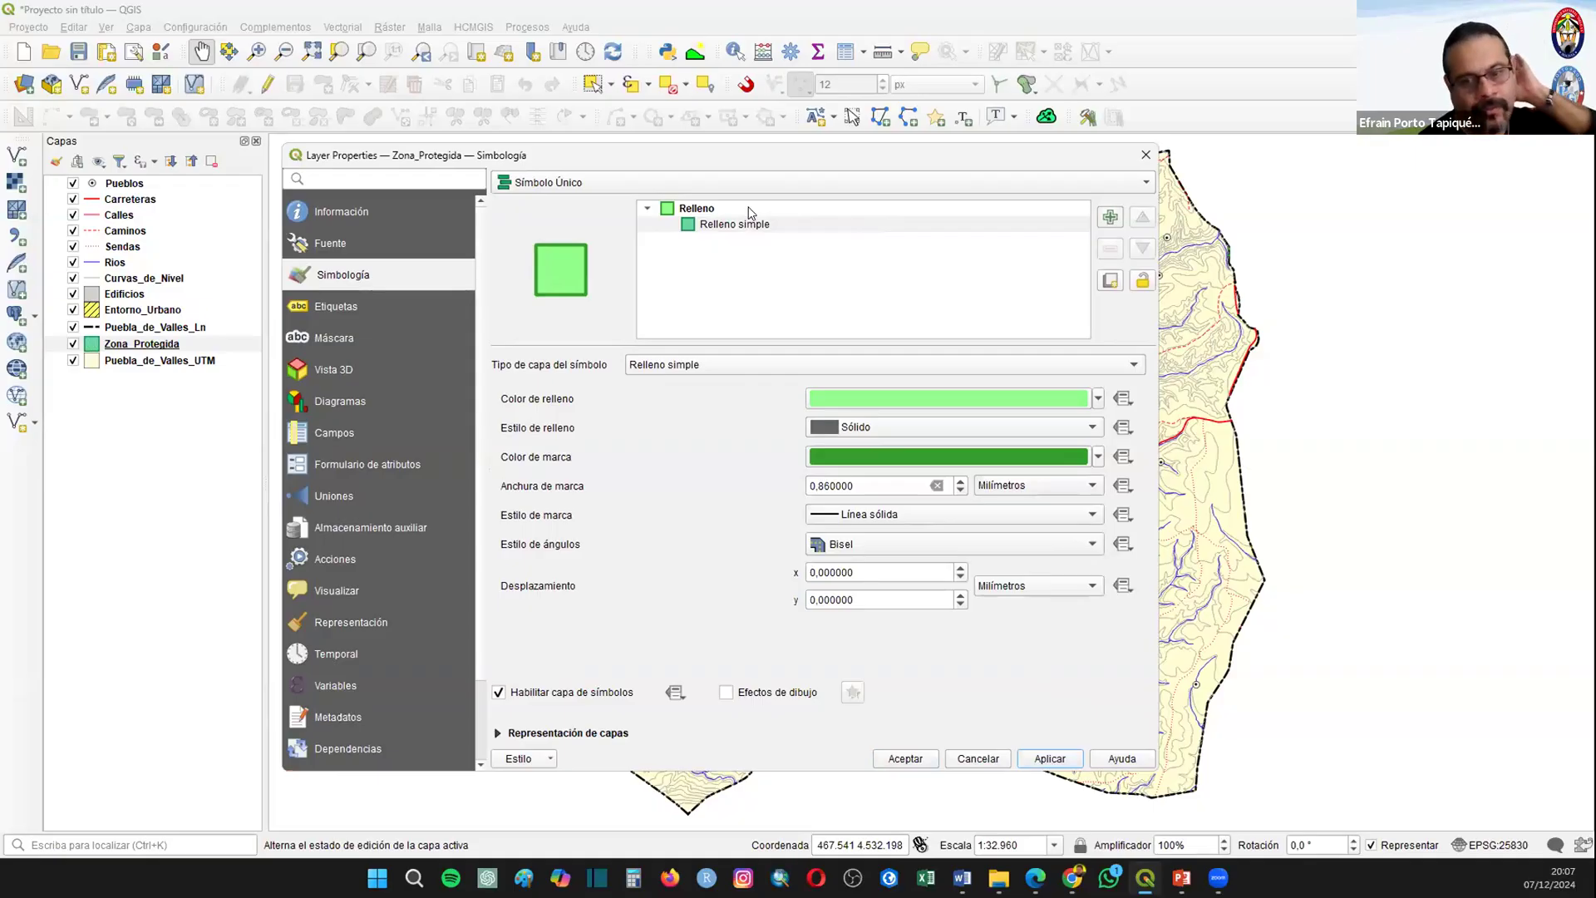
pyautogui.click(1022, 749)
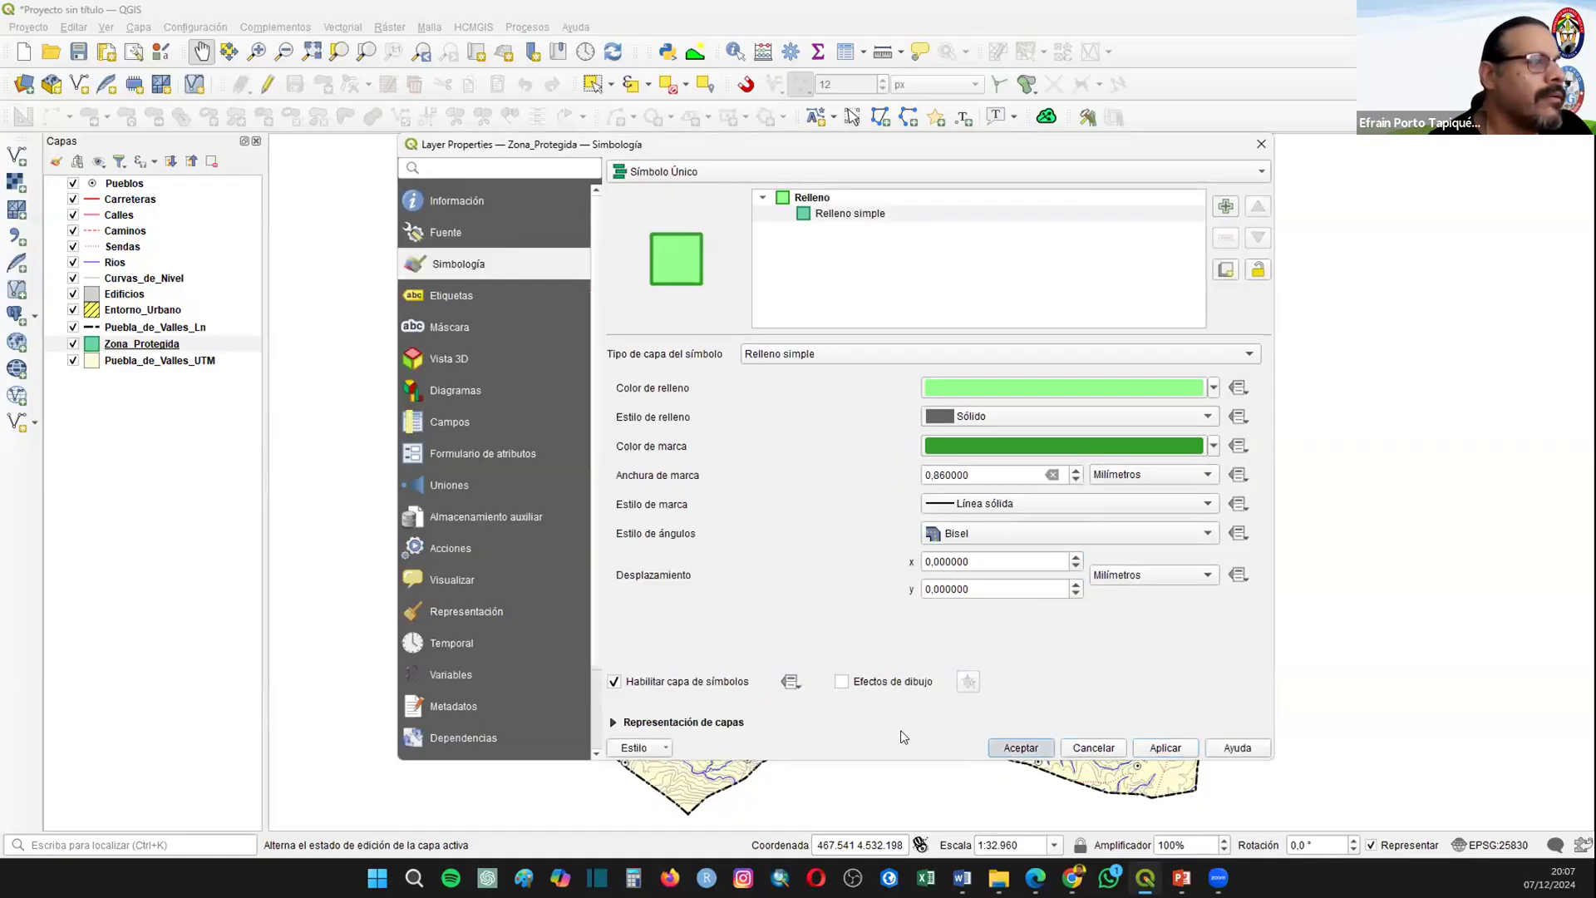
# Step: Enable simple labels (Etiquetas sencillas) on the Zona_Protegida layer, using the NOMBRE field as value
pyautogui.click(138, 345)
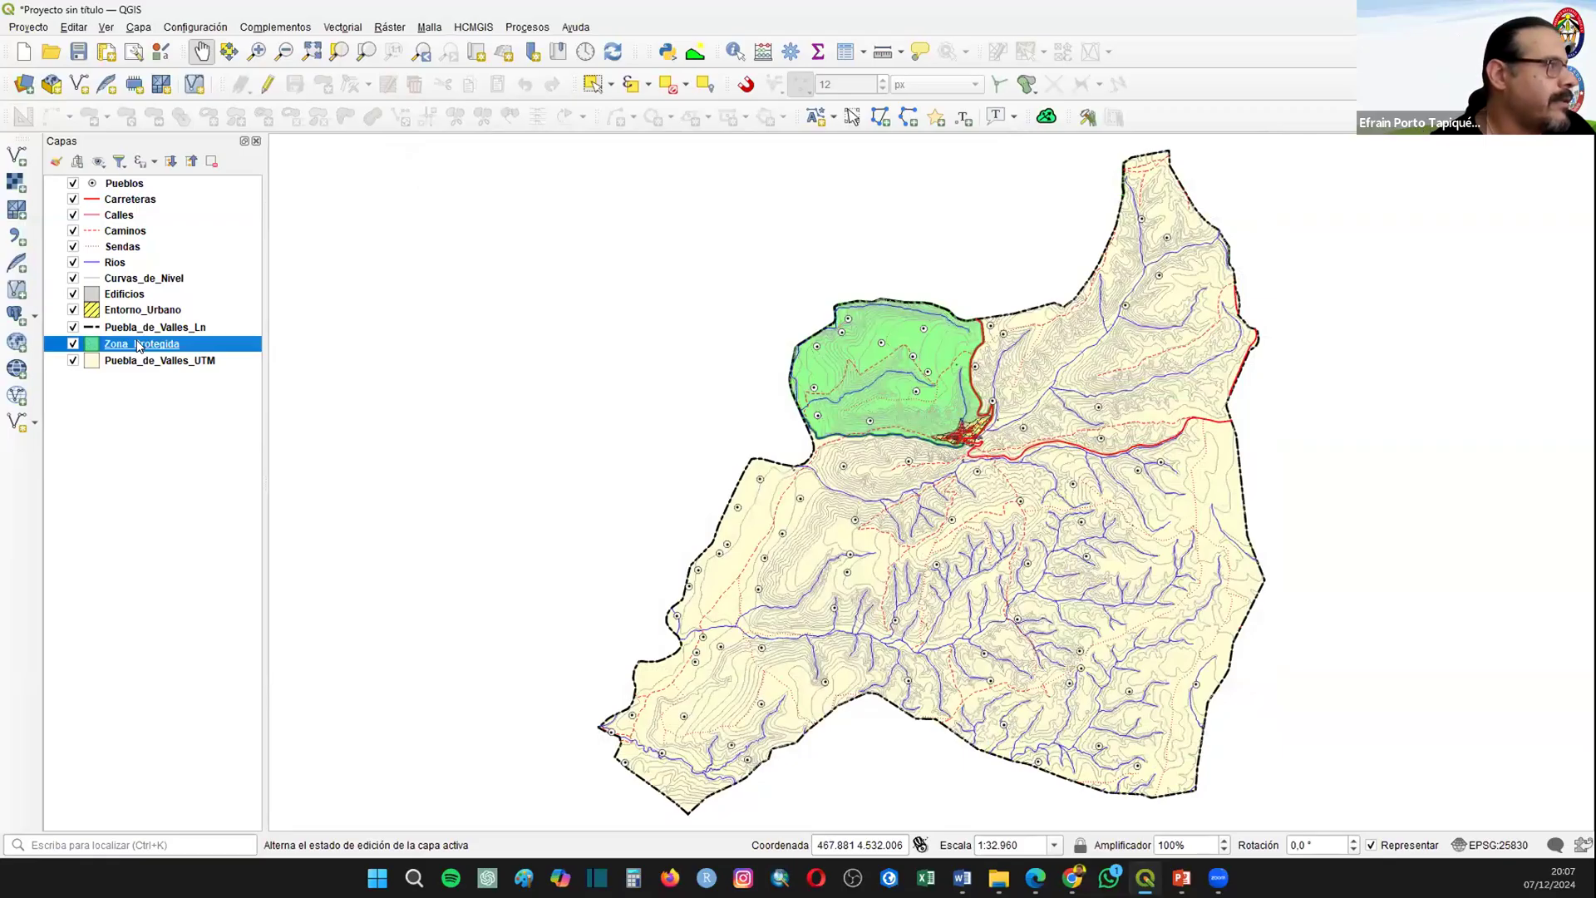
pyautogui.rightClick(138, 346)
pyautogui.click(218, 760)
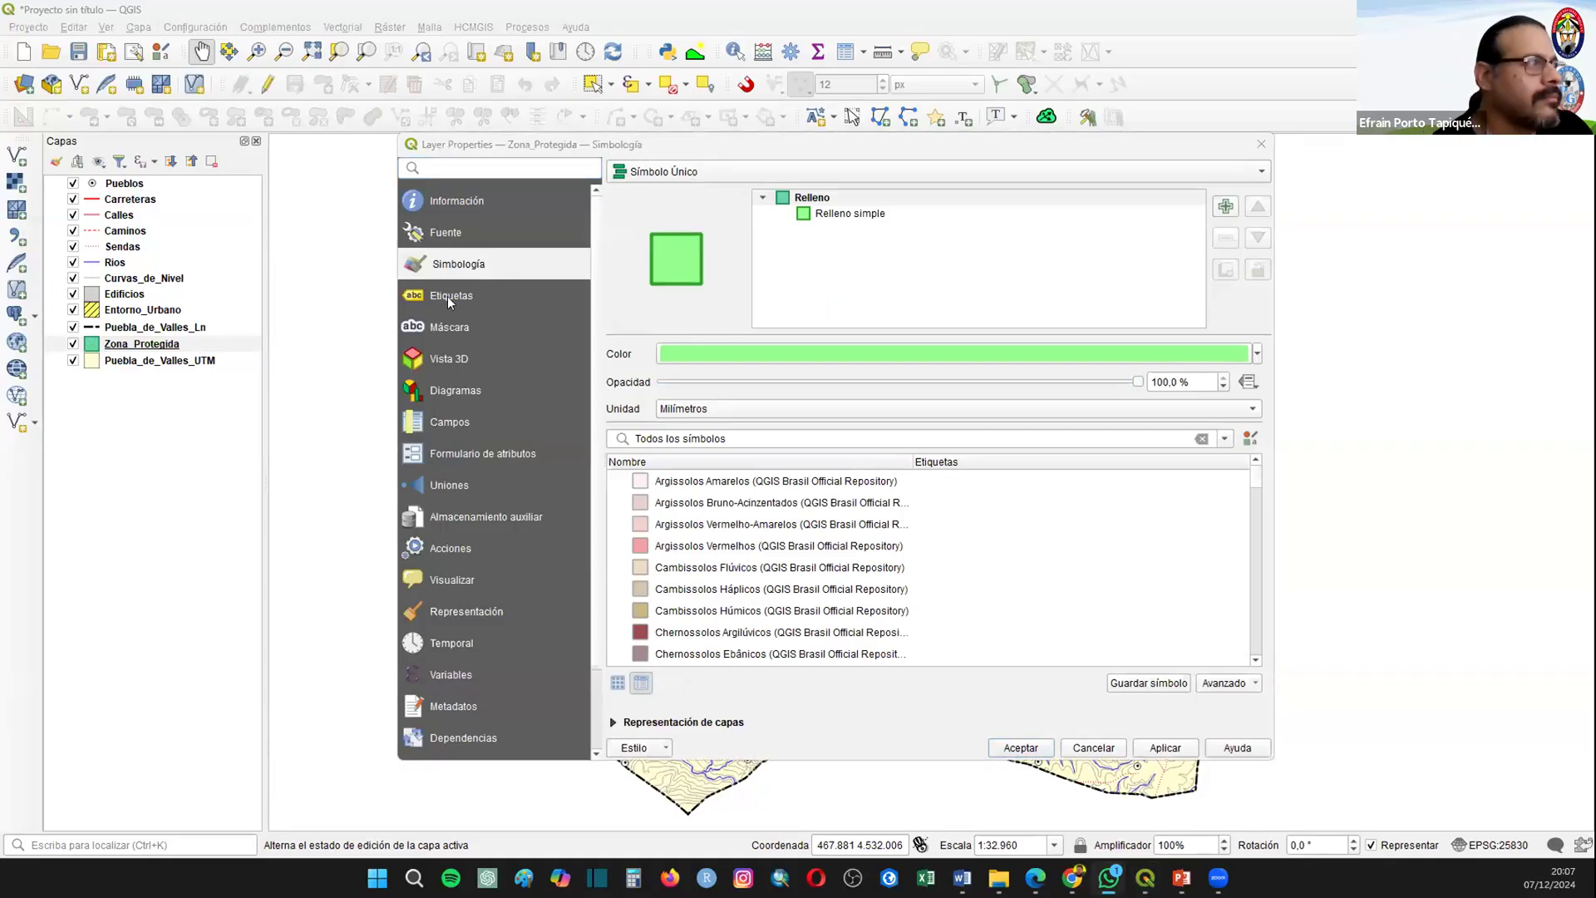
pyautogui.click(443, 287)
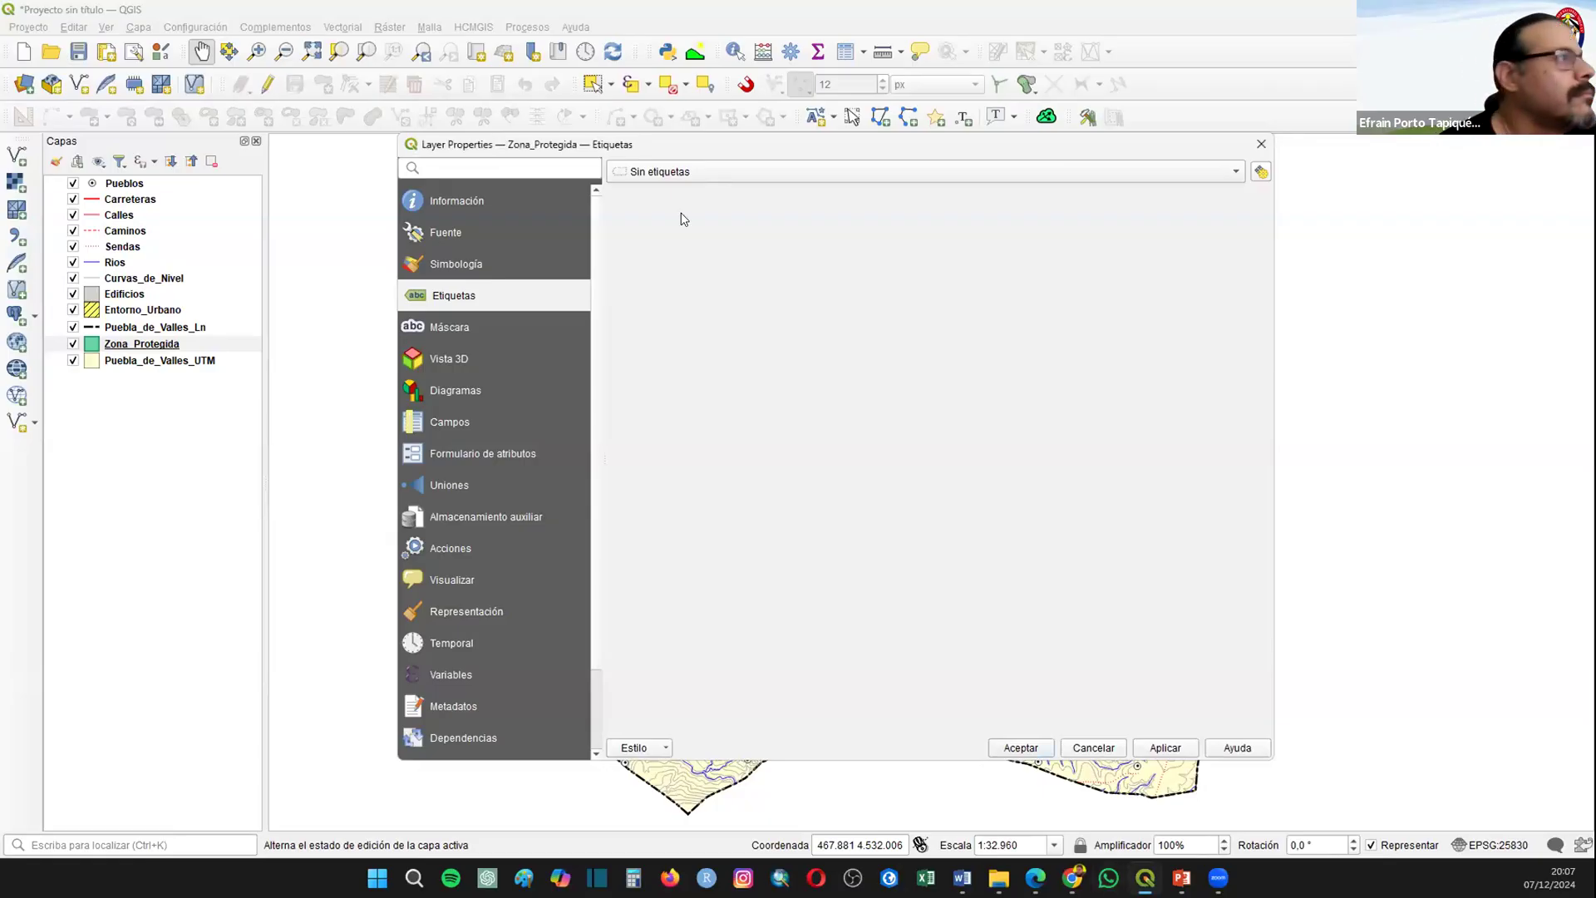
pyautogui.click(675, 173)
pyautogui.click(941, 291)
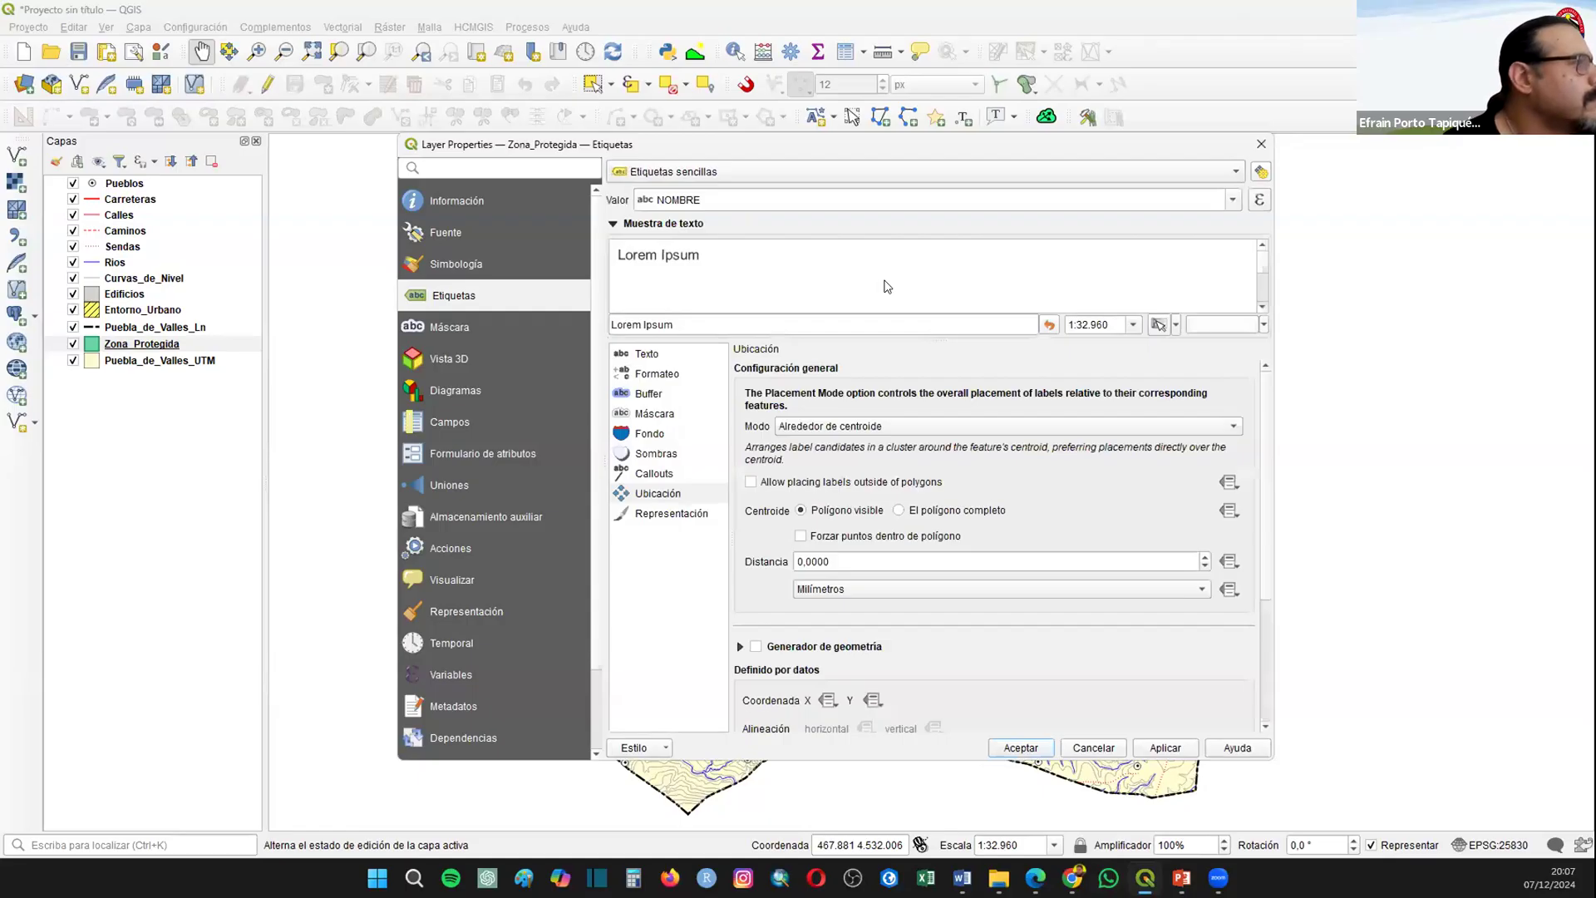
# Step: Set the Zona_Protegida label text to the Negrita style and color it green
pyautogui.click(648, 355)
pyautogui.click(810, 405)
pyautogui.click(814, 425)
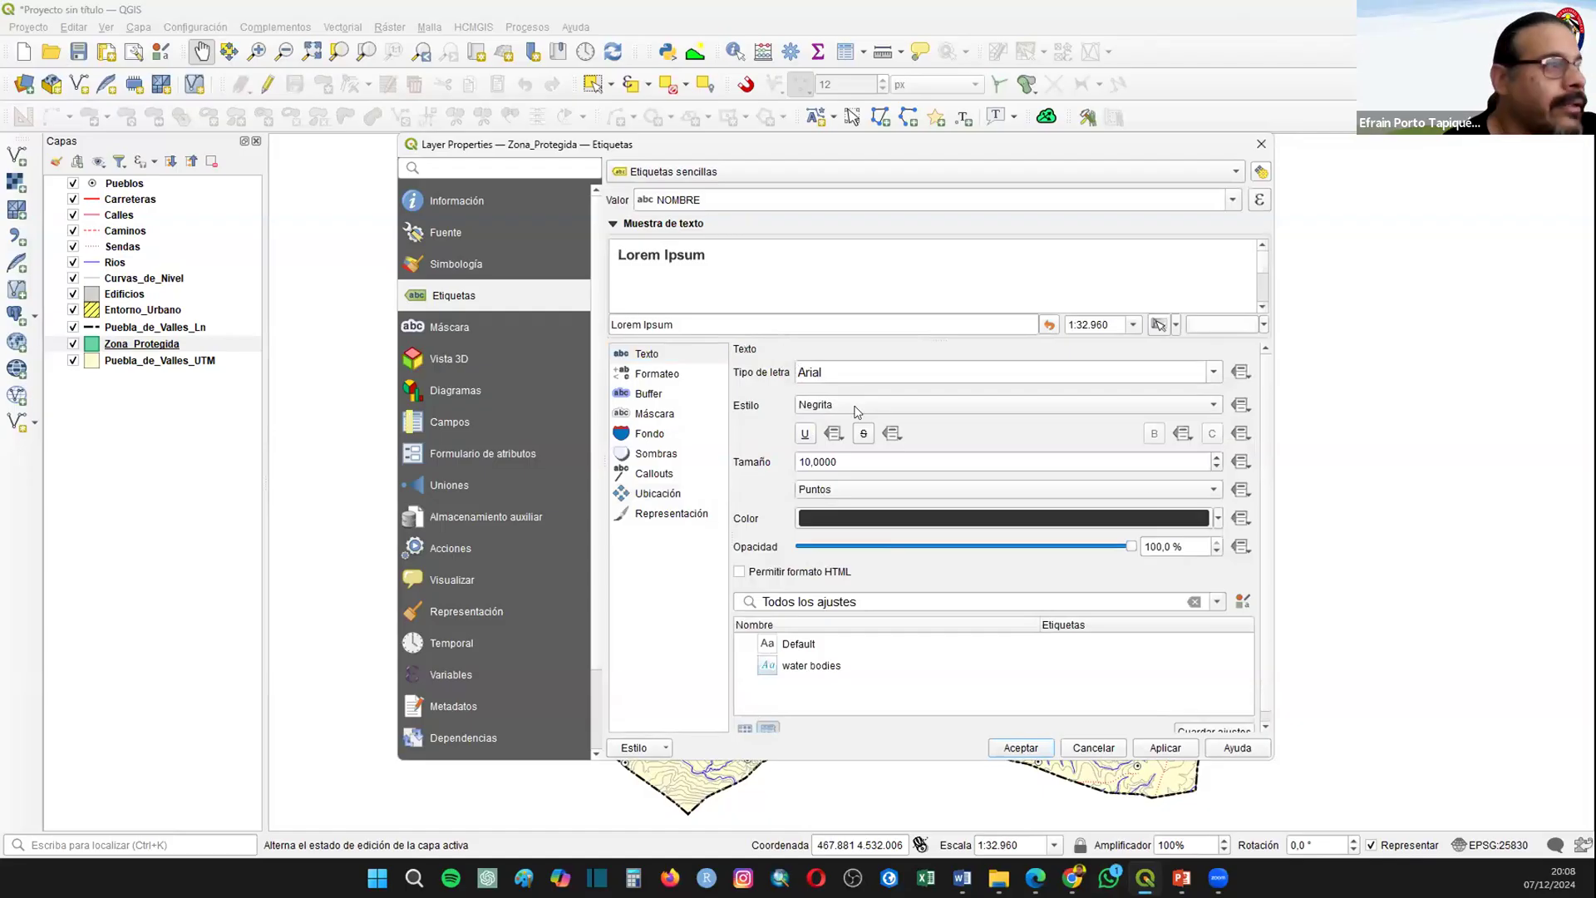
pyautogui.click(1219, 520)
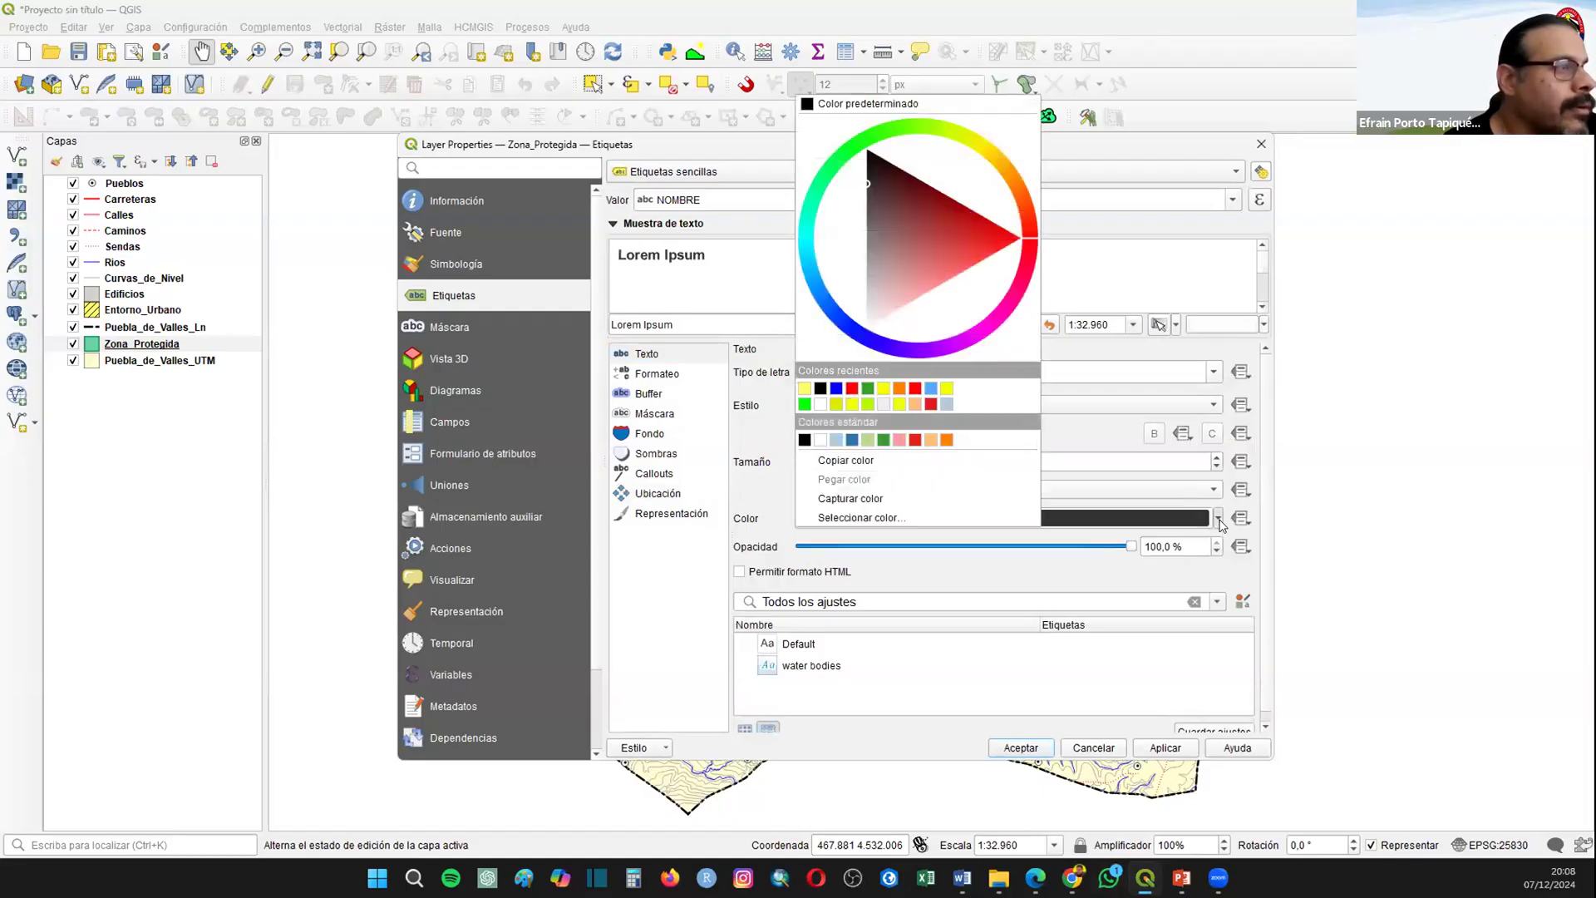
pyautogui.click(868, 388)
# Step: Draw a text buffer around the Zona_Protegida labels and accept the label settings
pyautogui.click(644, 395)
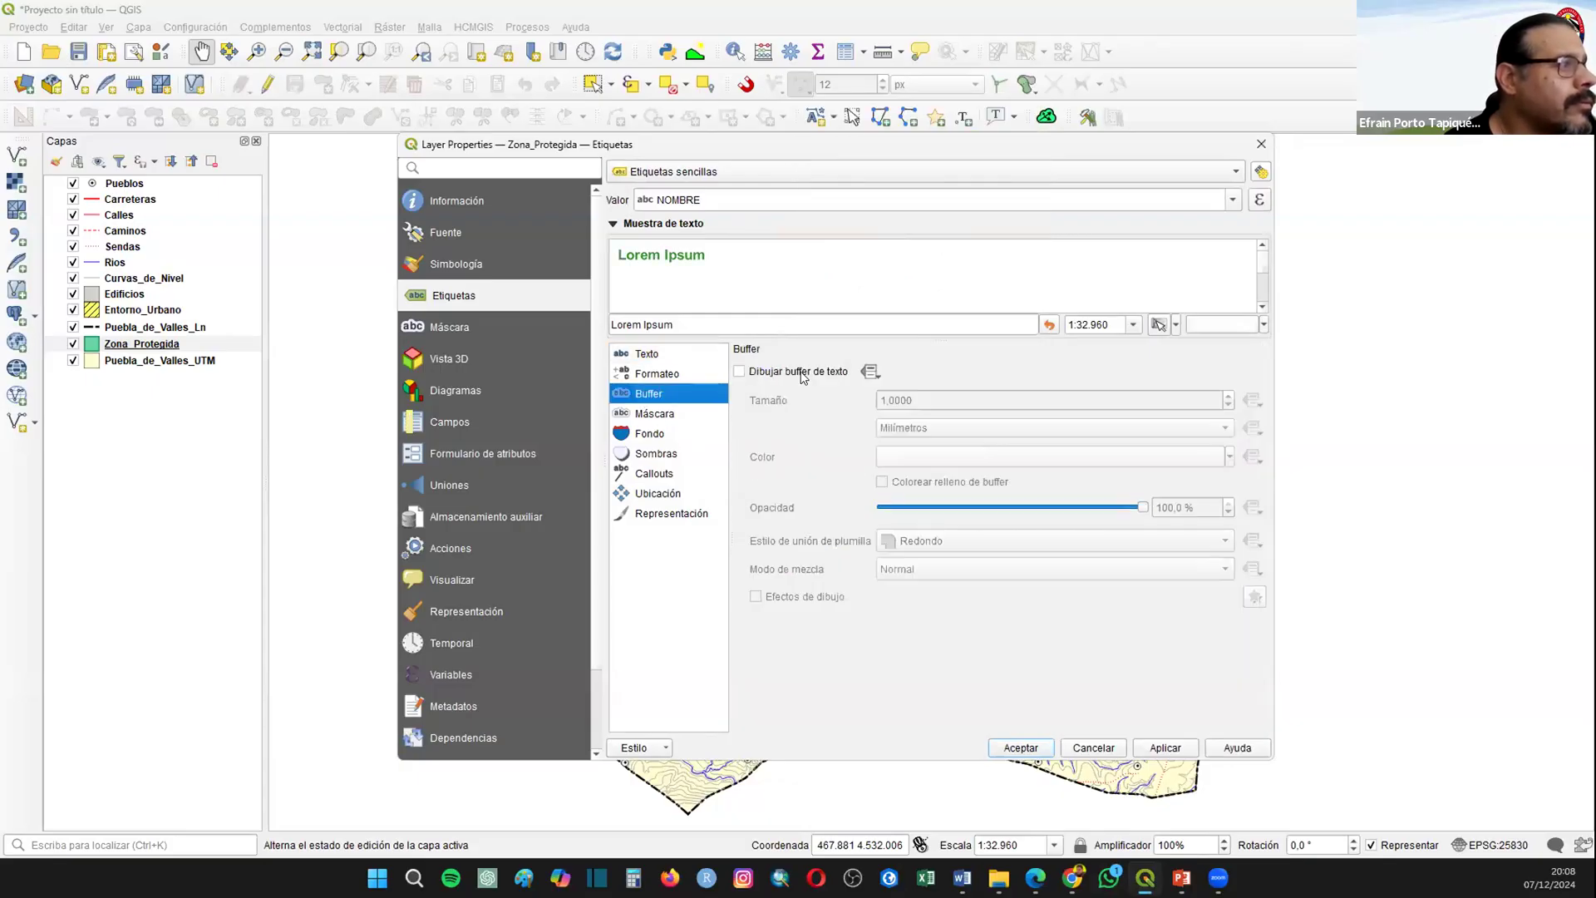
pyautogui.click(739, 372)
pyautogui.click(1014, 749)
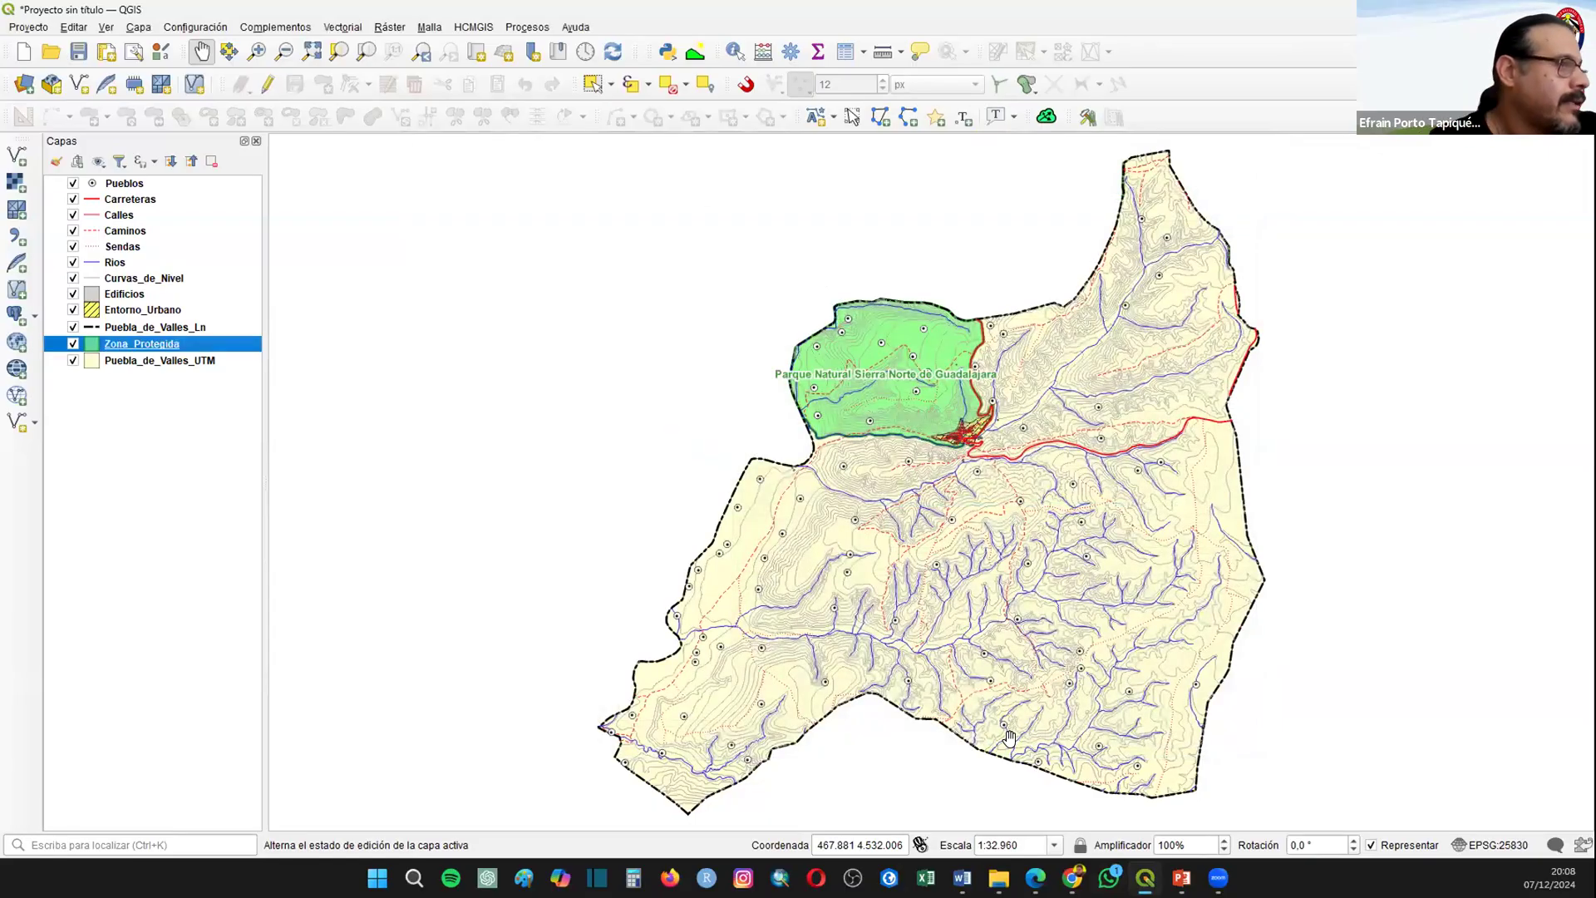
# Step: Darken the Zona_Protegida label text color to a very dark green
pyautogui.rightClick(109, 345)
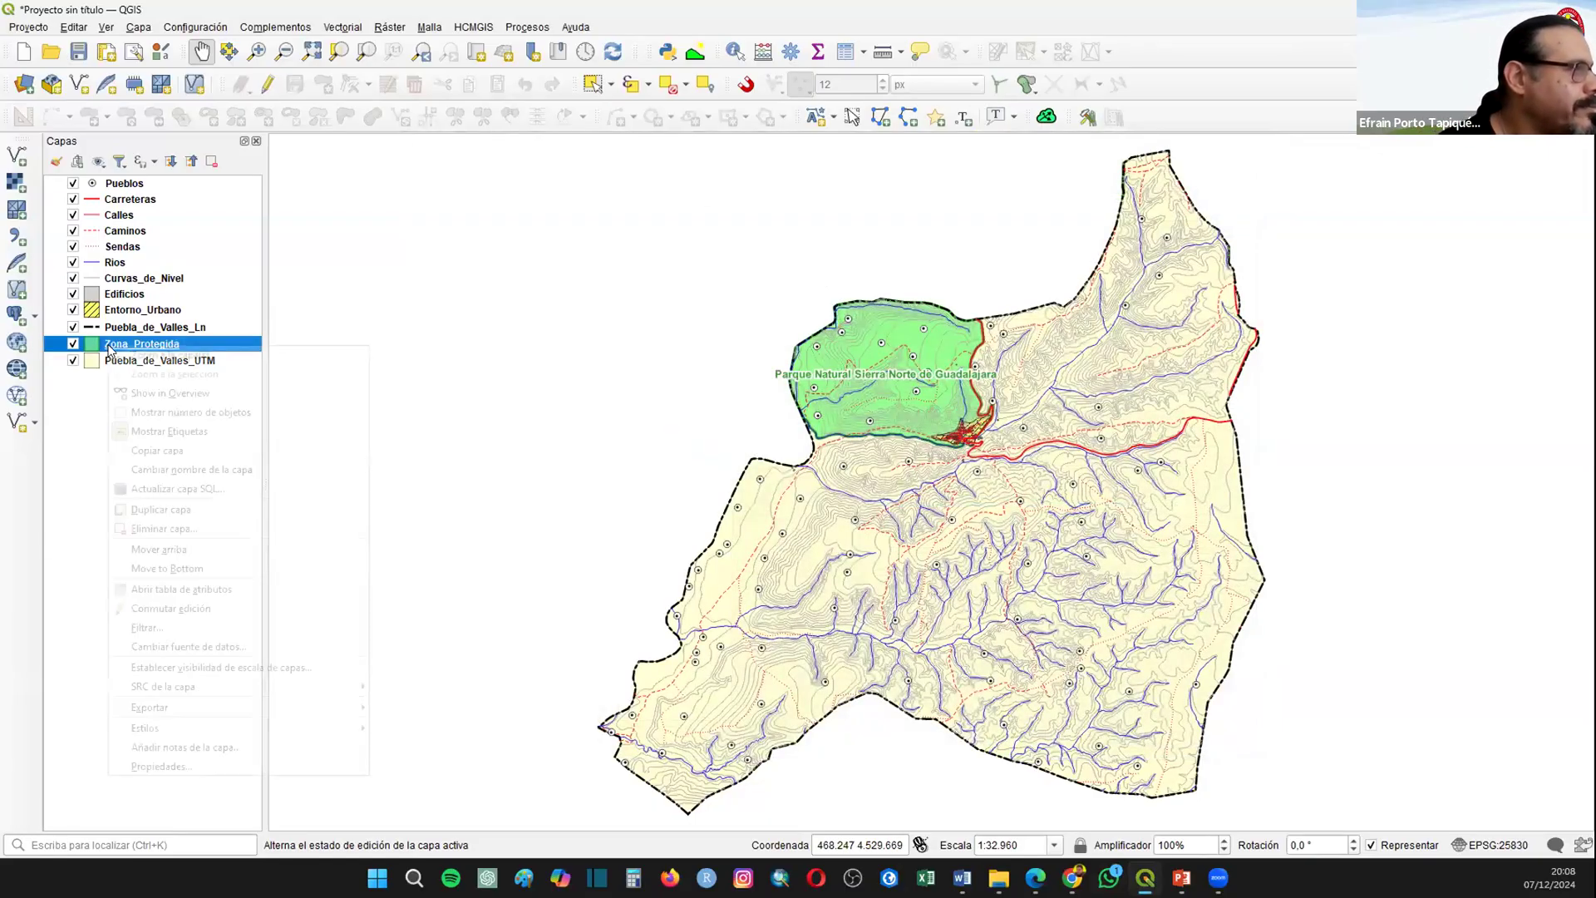
pyautogui.click(661, 380)
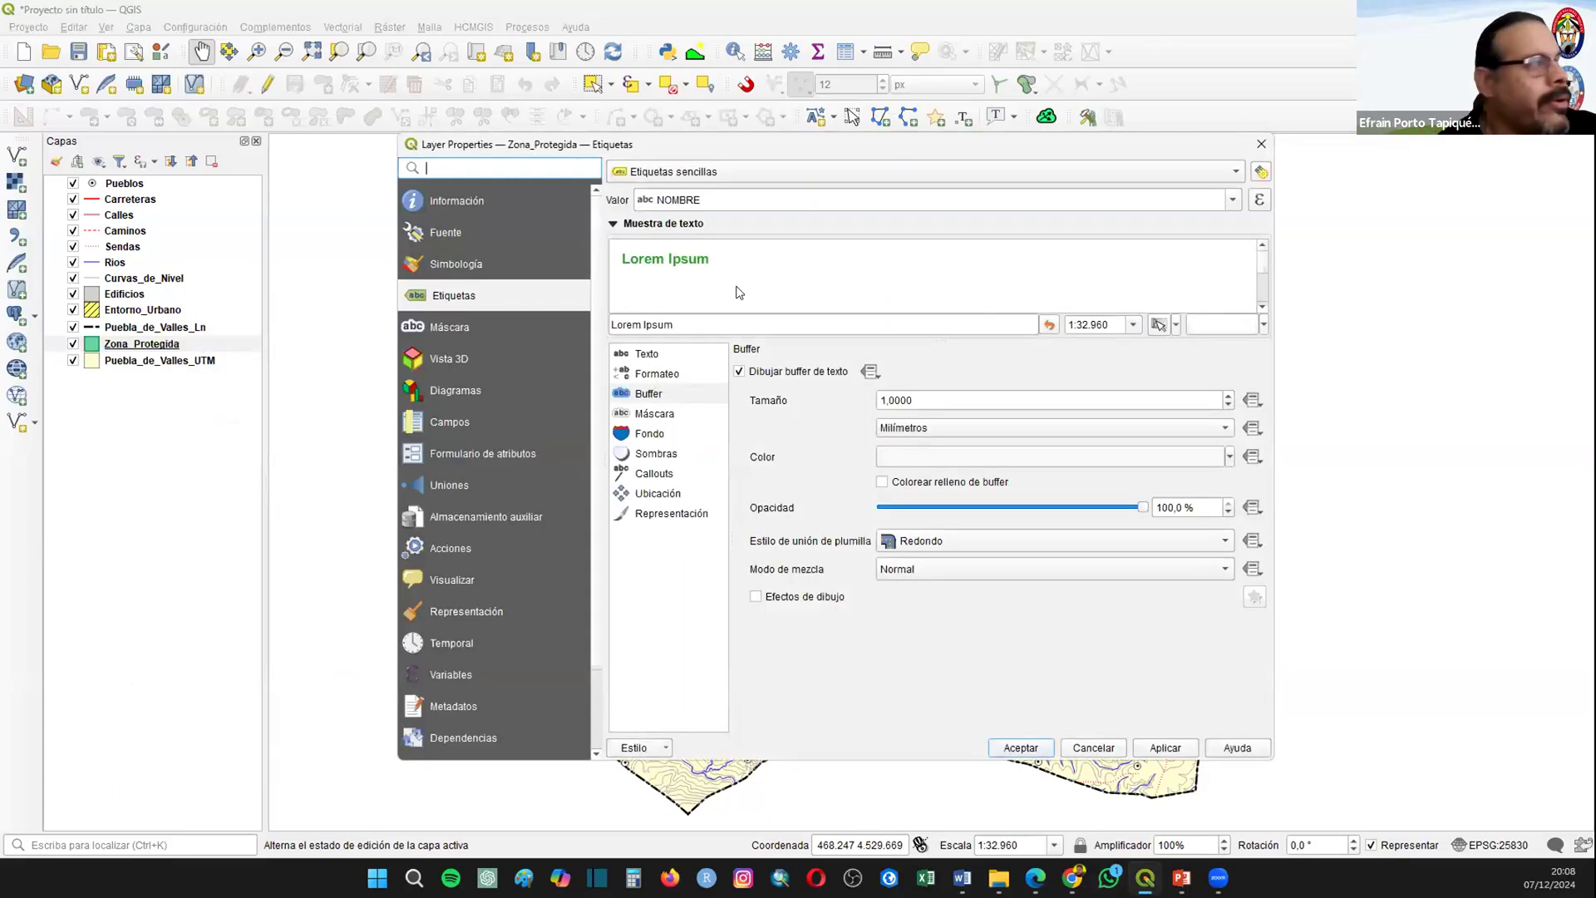
pyautogui.click(641, 358)
pyautogui.click(1218, 519)
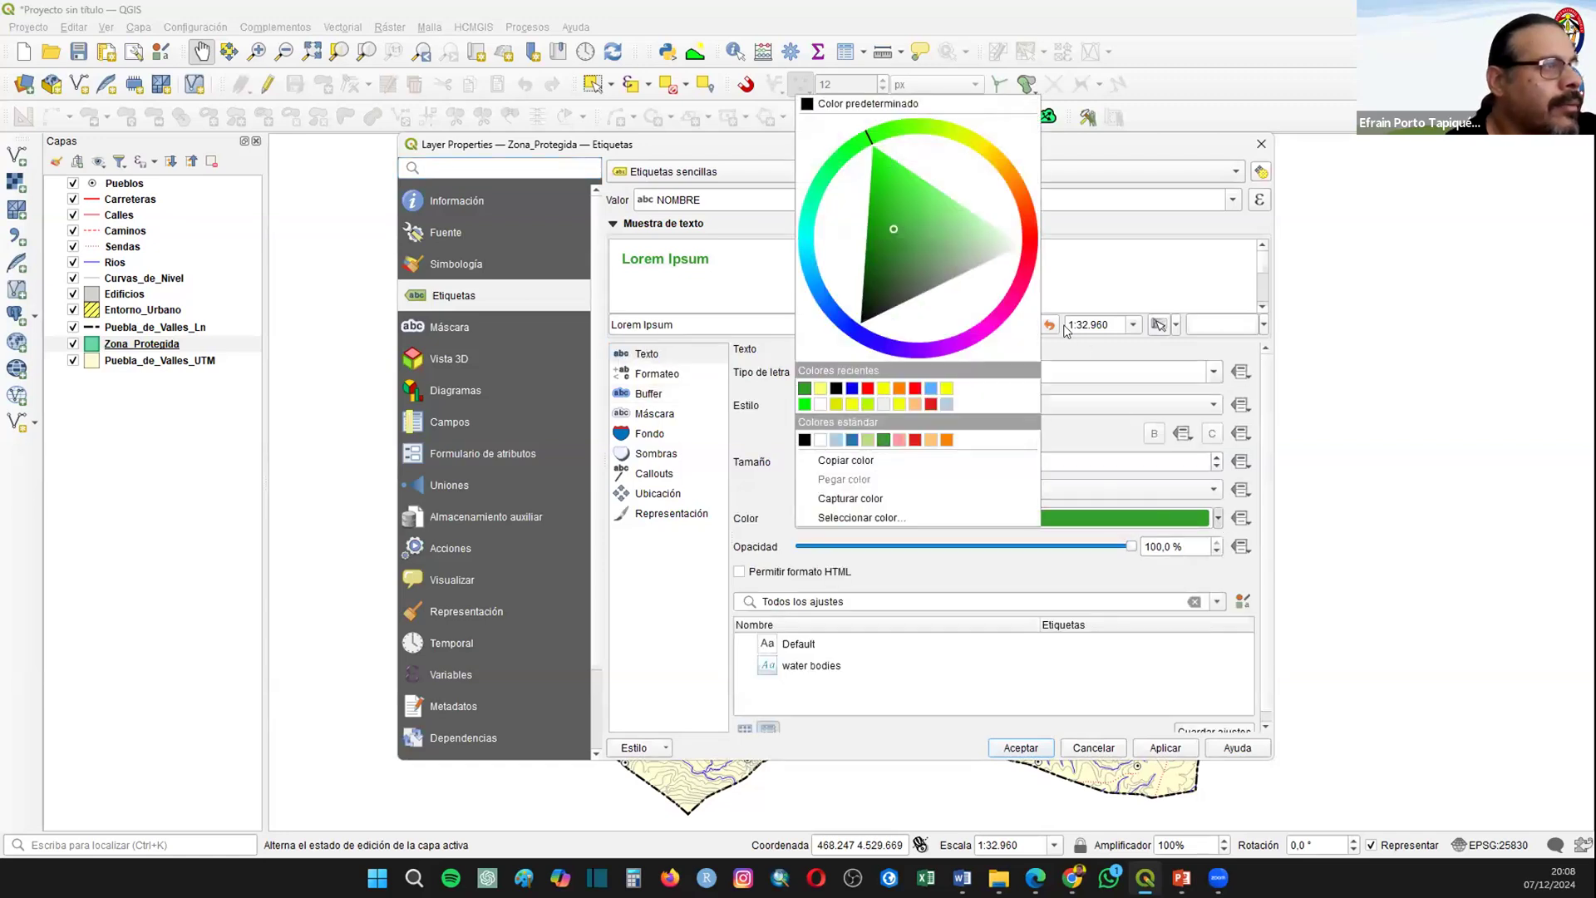
pyautogui.moveTo(890, 231); pyautogui.dragTo(863, 276)
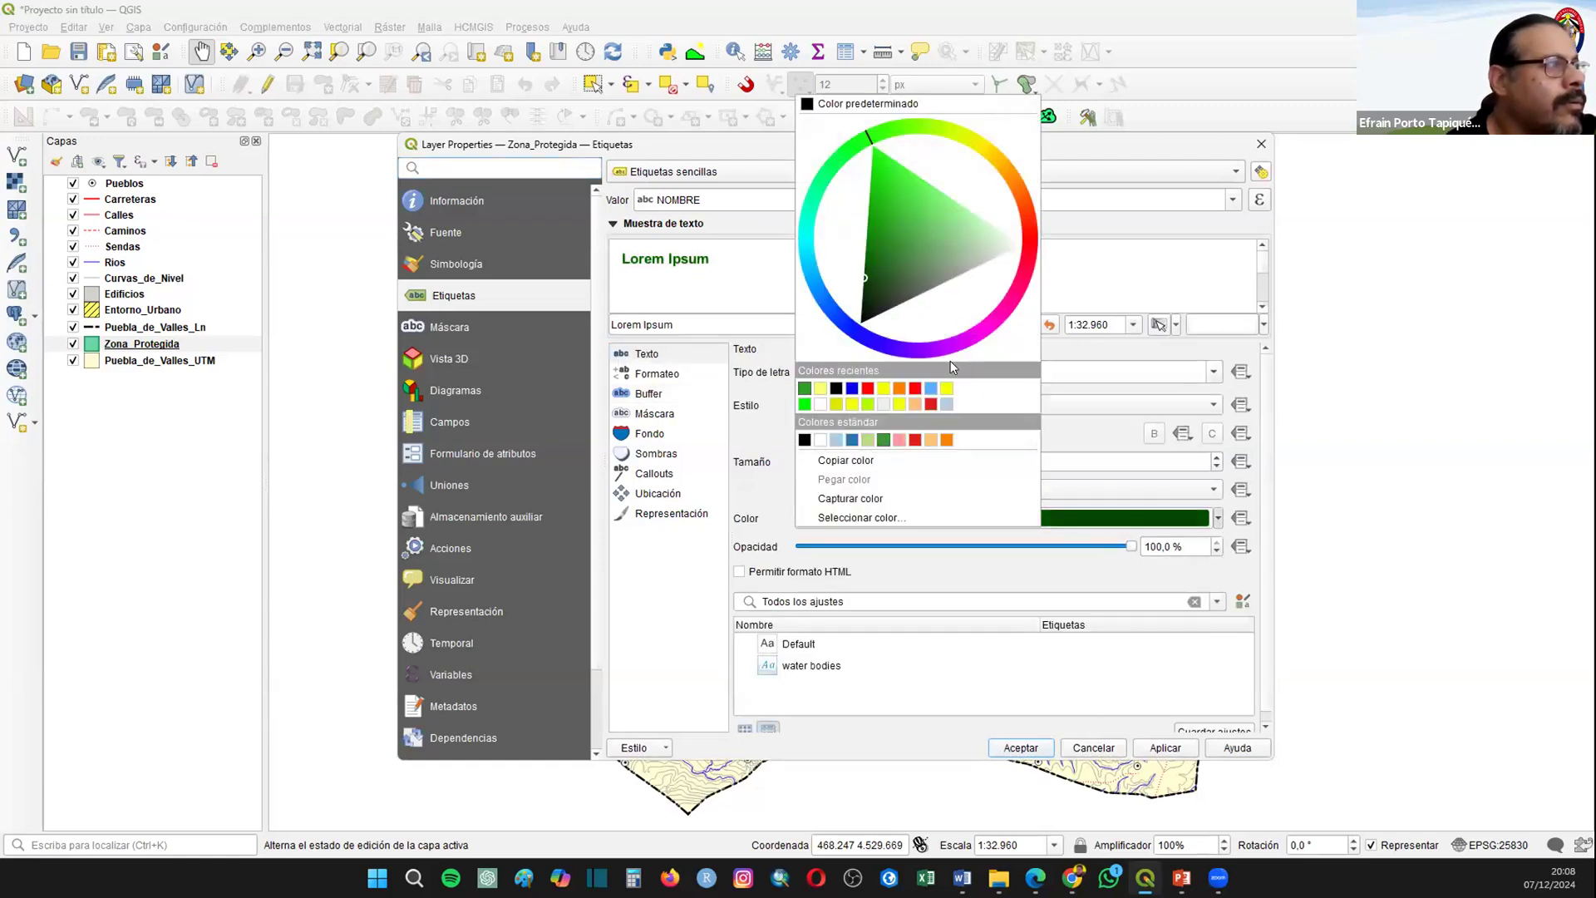
pyautogui.click(1021, 747)
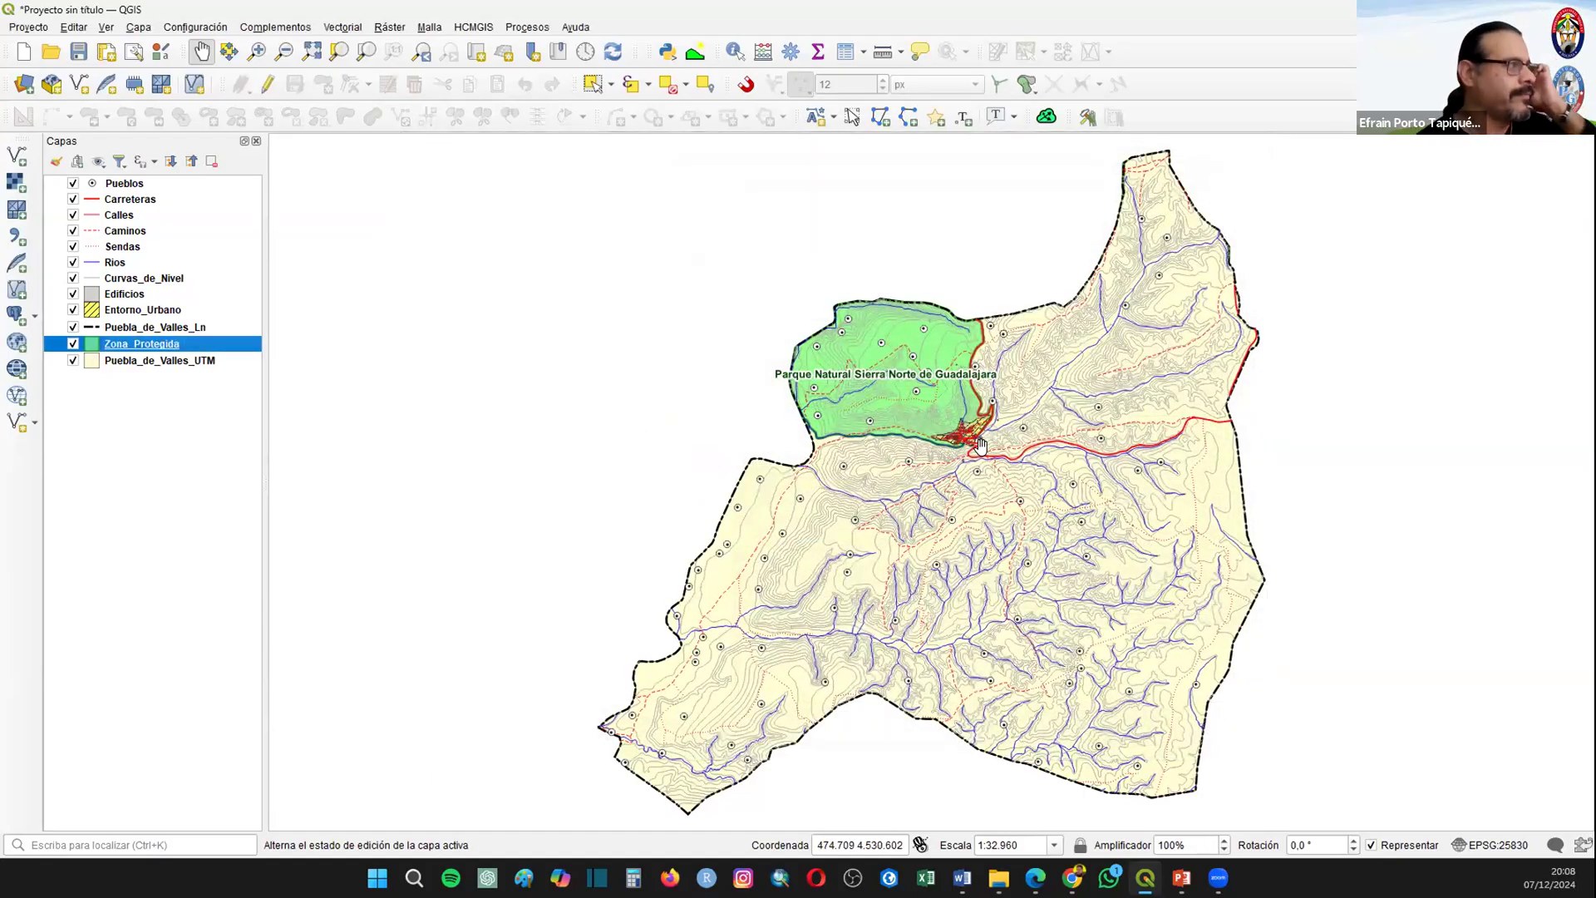
# Step: Review the attribute tables of the Puebla_de_Valles_Ln and Entorno_Urbano layers, widening the NAME_BOUND column to read its full value
pyautogui.rightClick(163, 329)
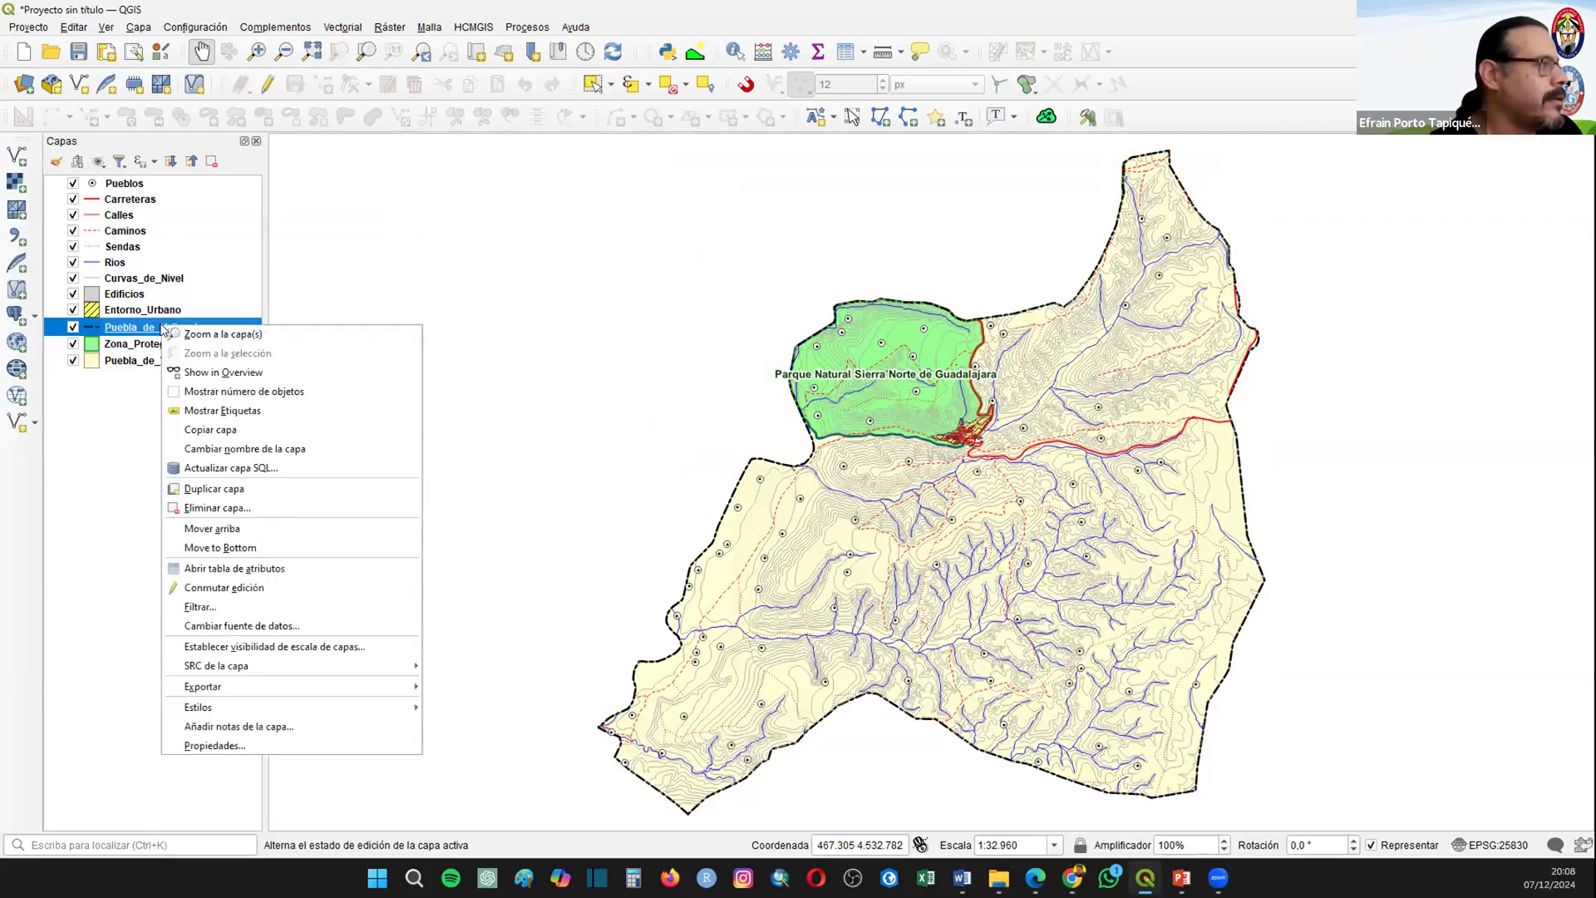
pyautogui.press('Escape')
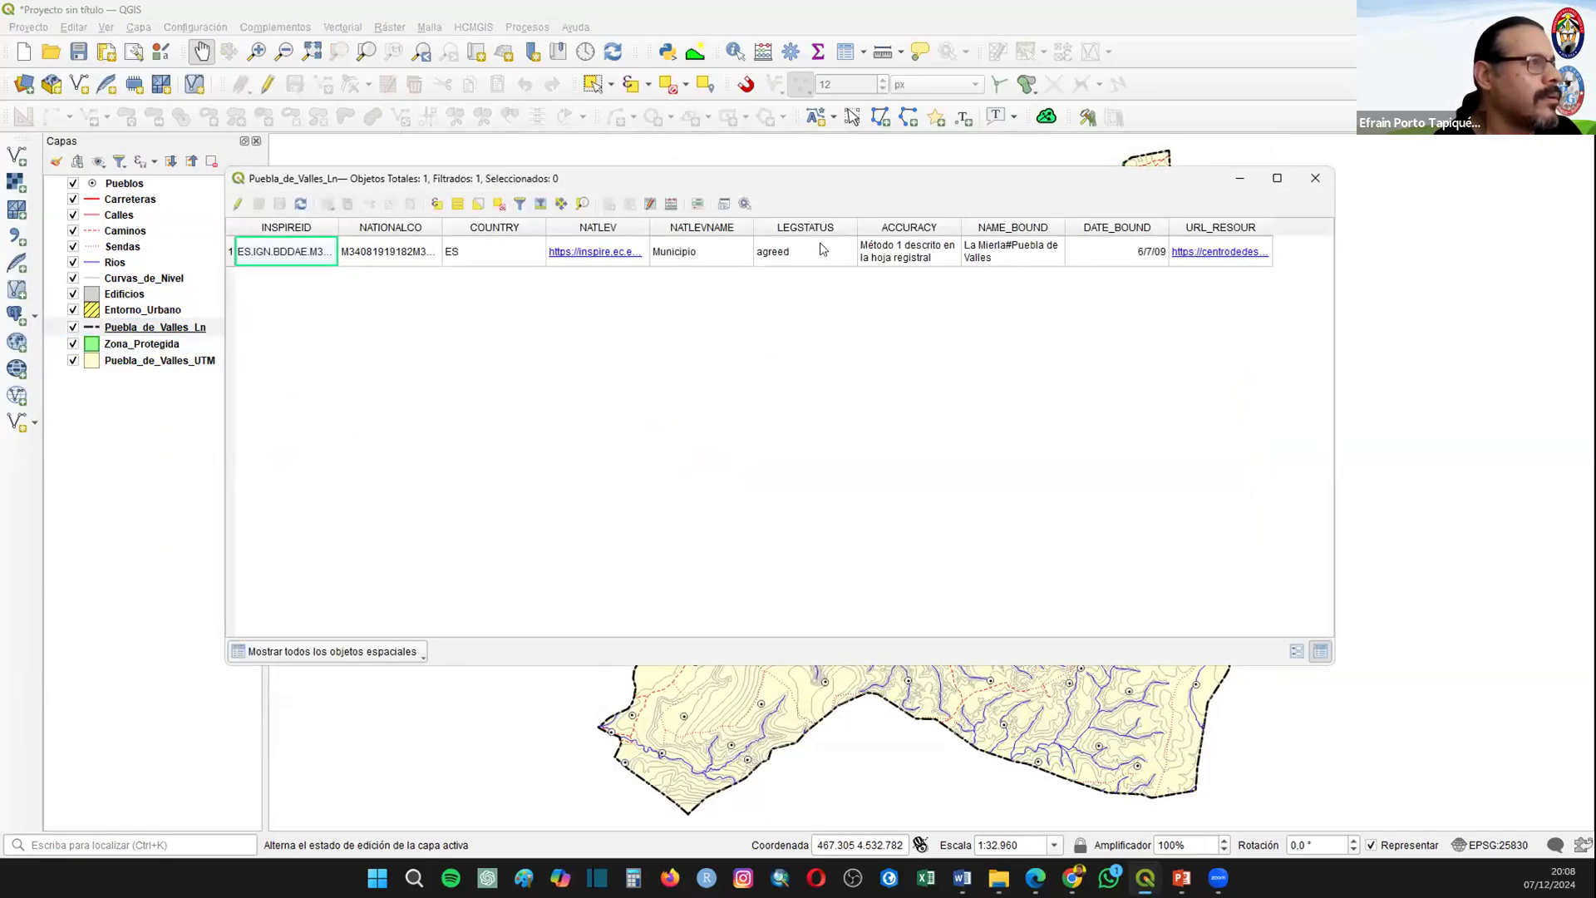
pyautogui.moveTo(1065, 226); pyautogui.dragTo(1172, 240)
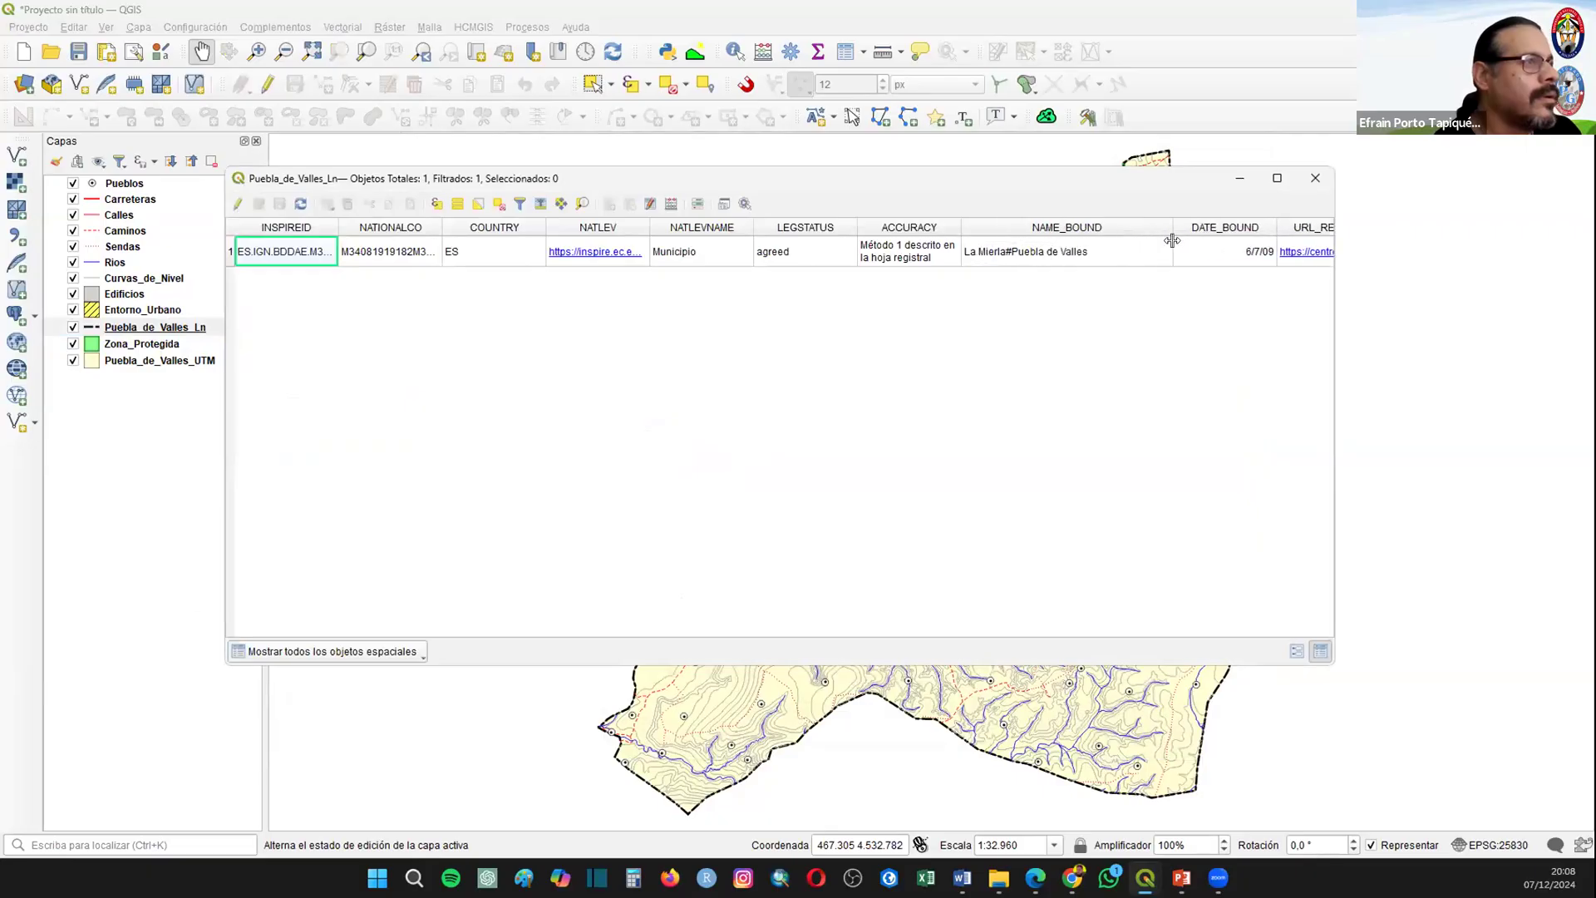
pyautogui.click(1316, 189)
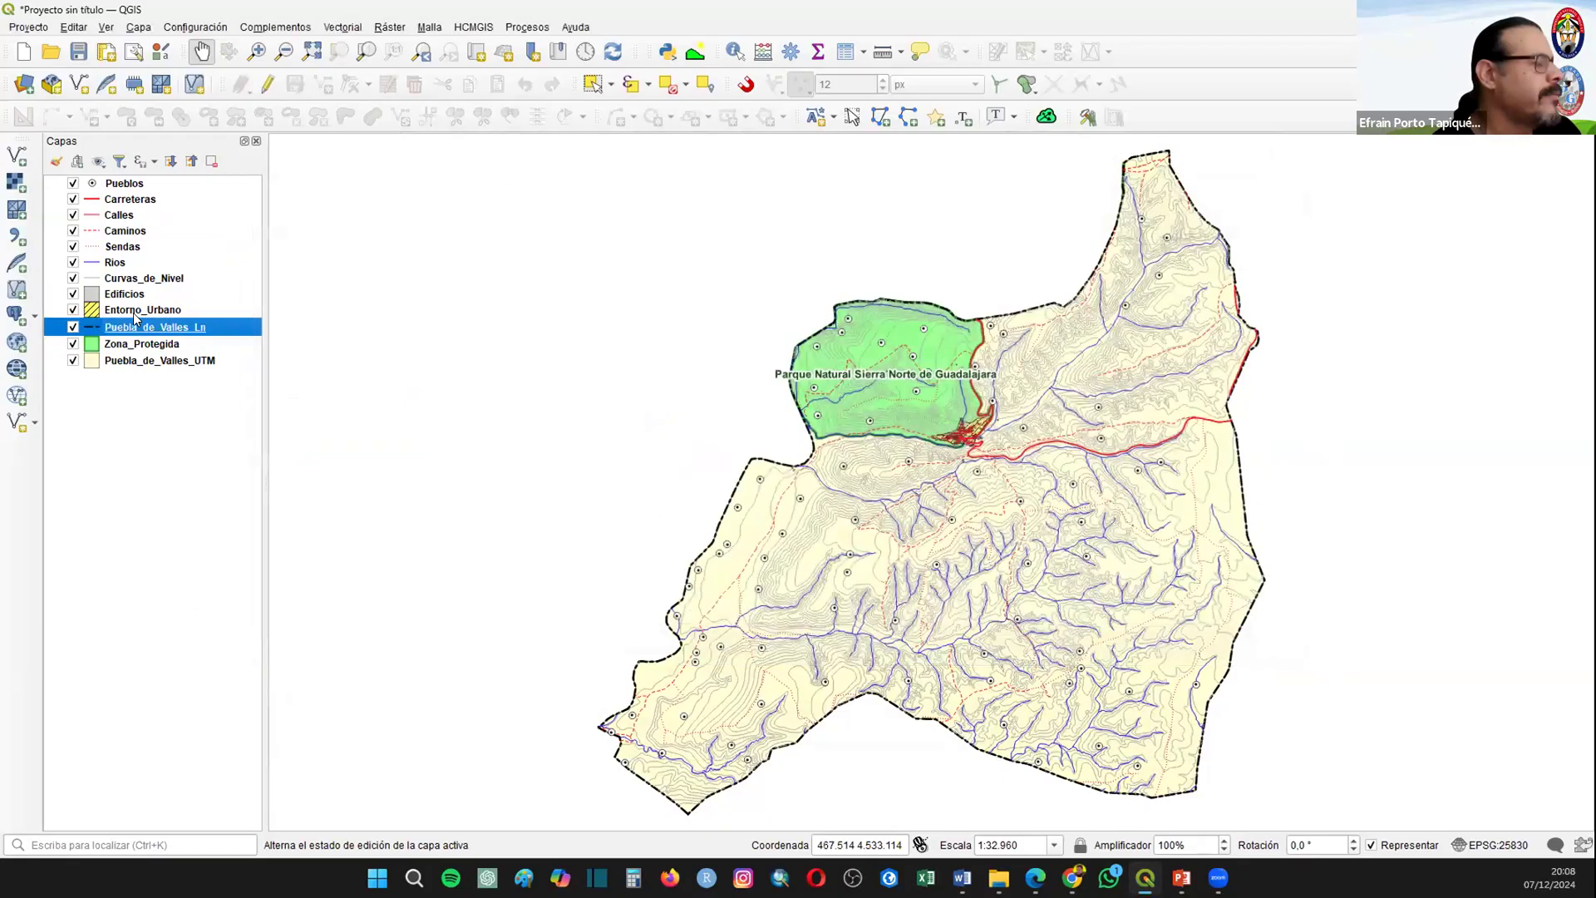
pyautogui.rightClick(135, 313)
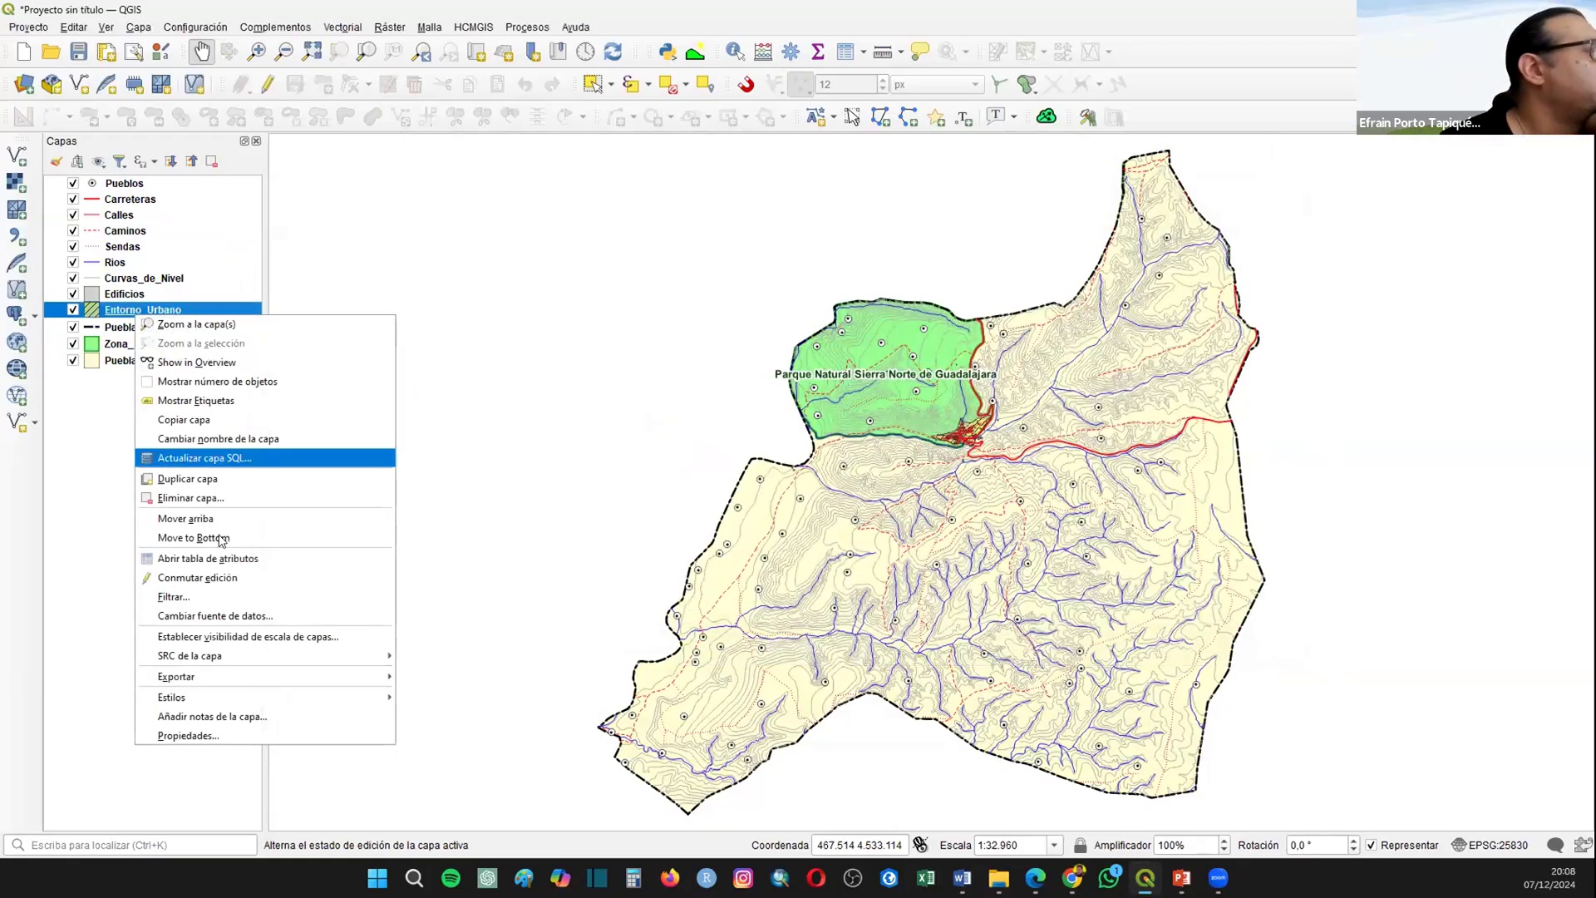
pyautogui.click(220, 560)
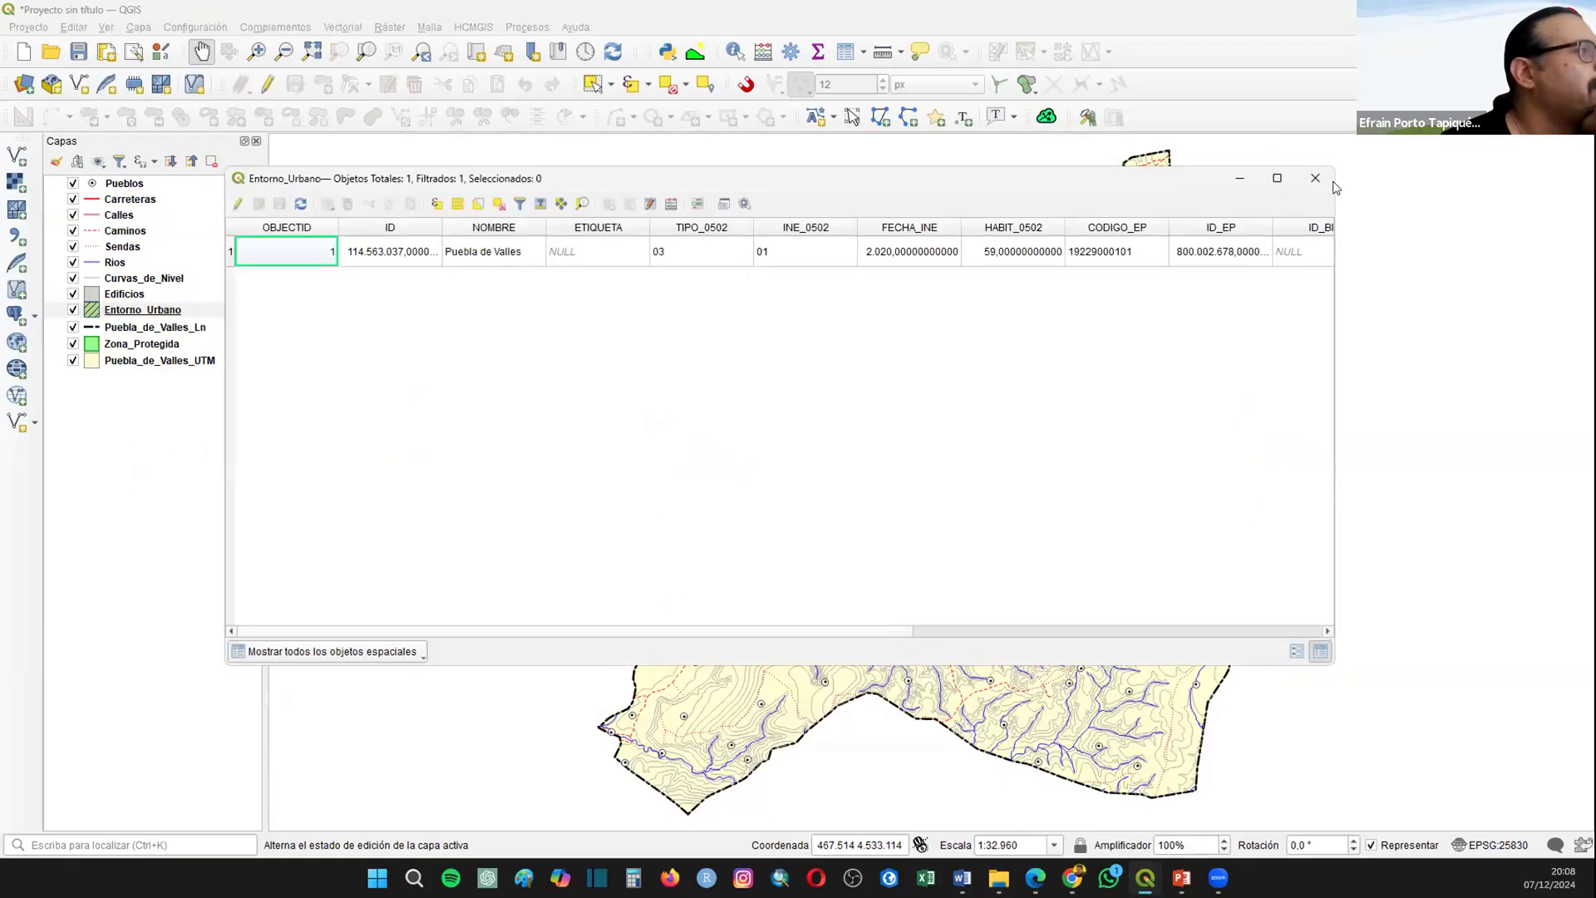
# Step: Enable simple labels (Etiquetas sencillas) on the Entorno_Urbano layer, using the NOMBRE field as value
pyautogui.rightClick(140, 312)
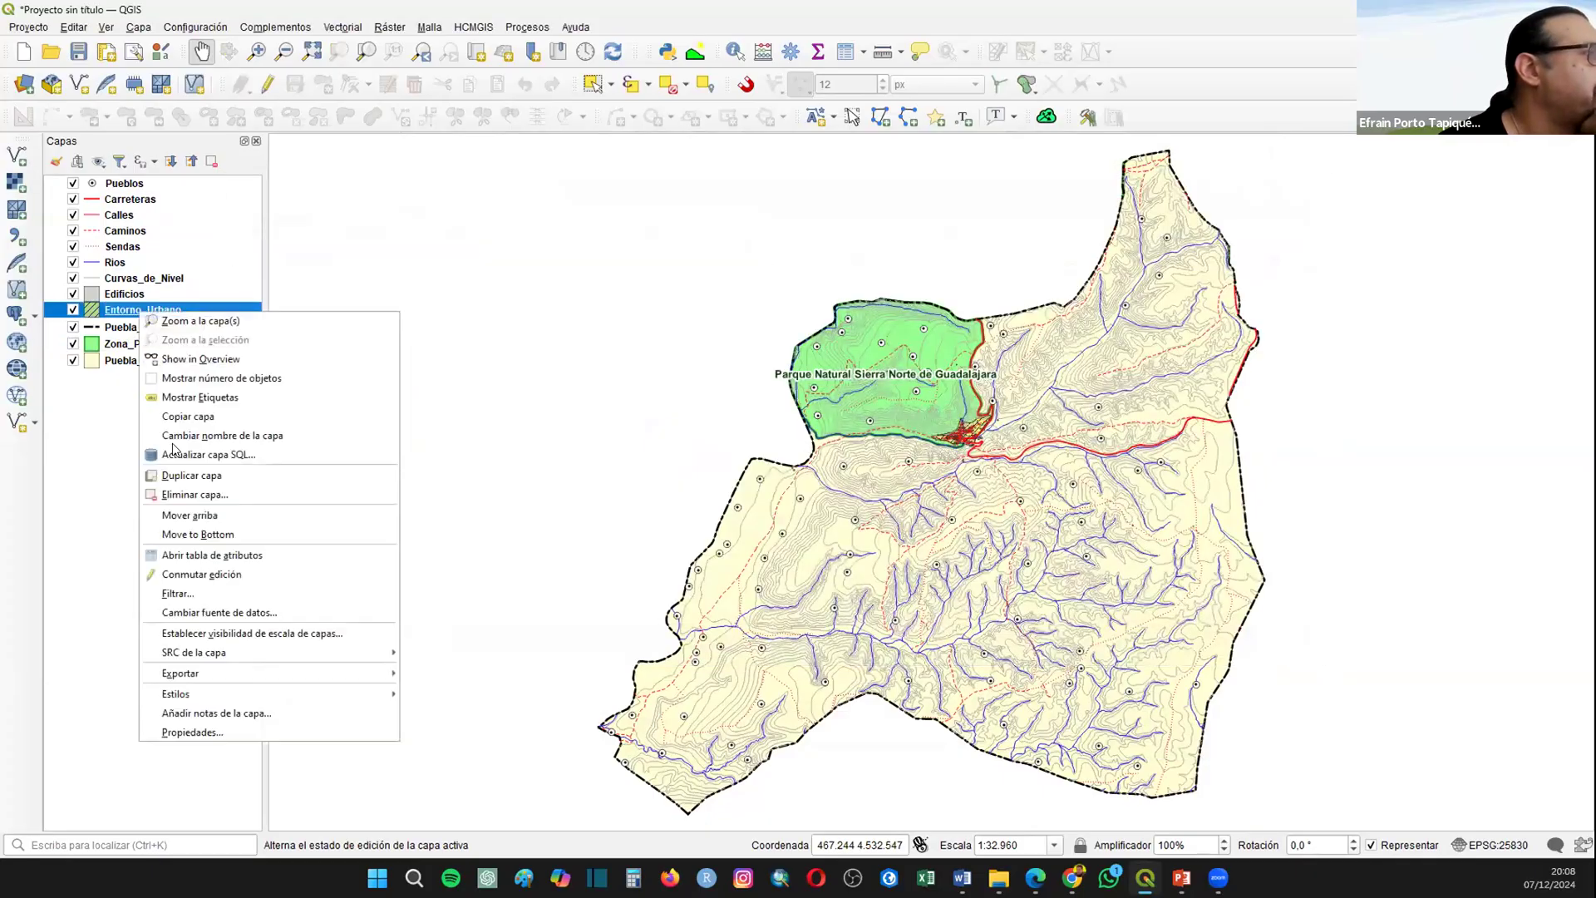
pyautogui.click(178, 730)
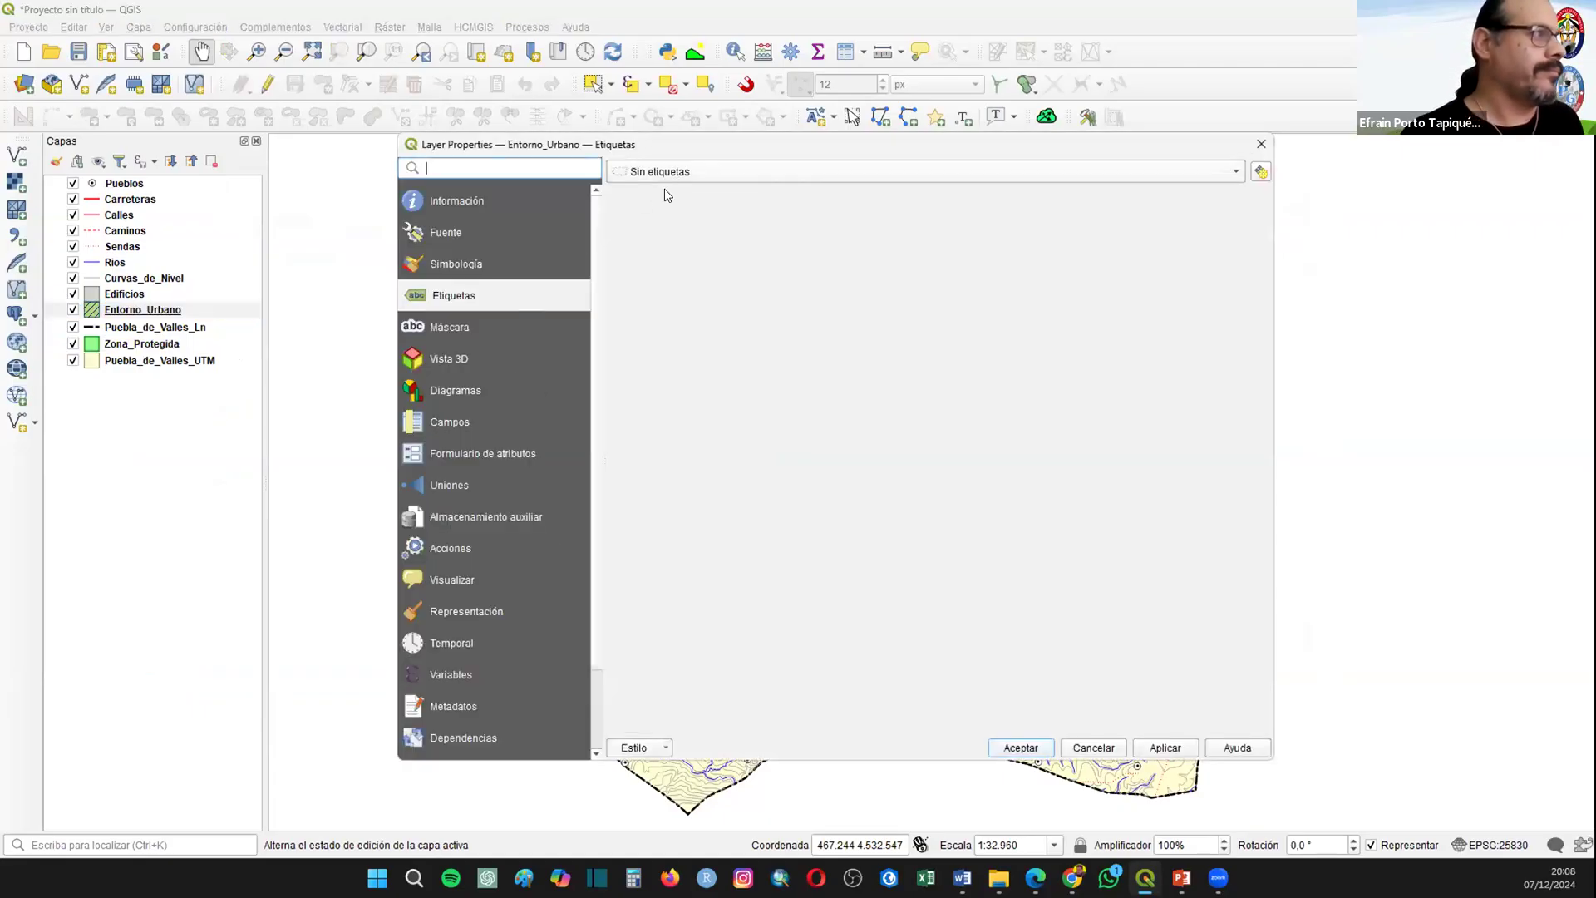
pyautogui.click(665, 171)
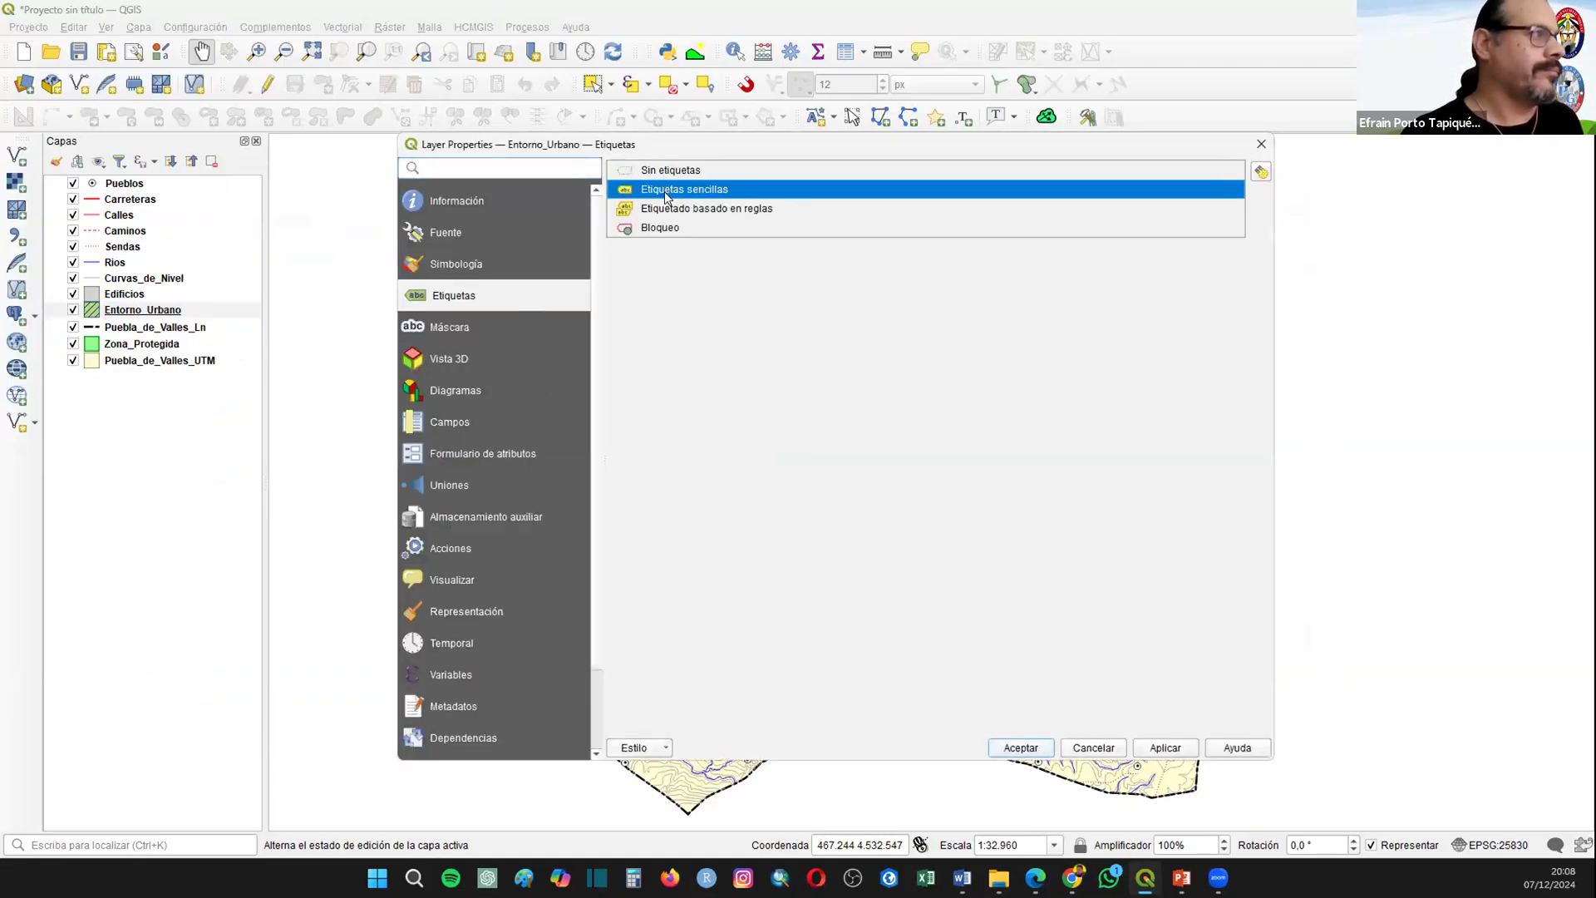
pyautogui.click(659, 185)
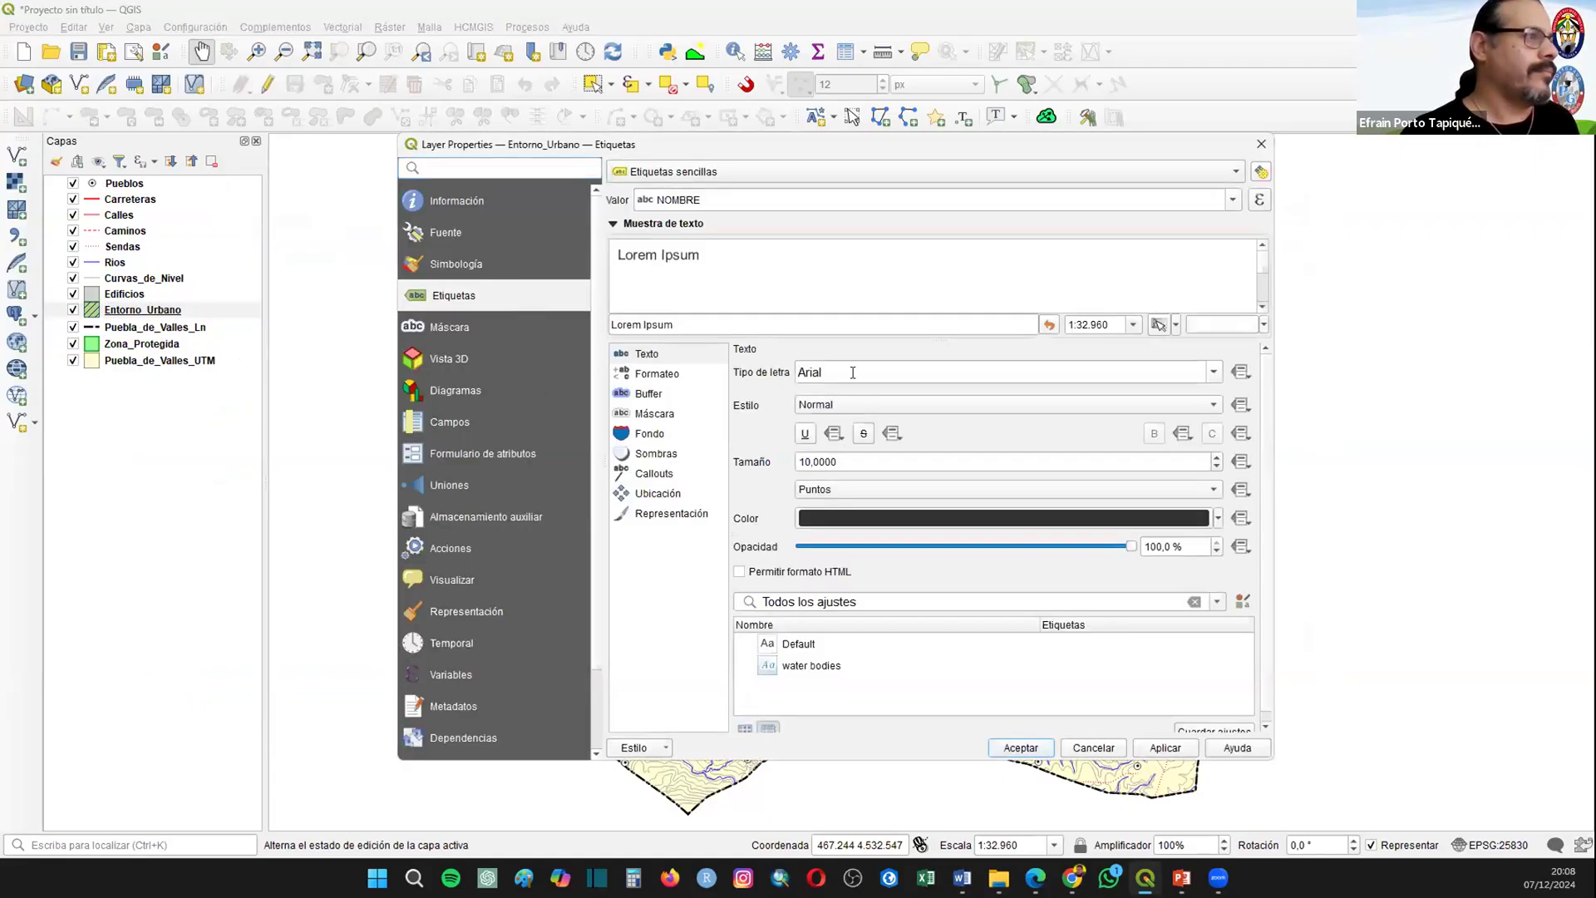
# Step: Set the Entorno_Urbano labels to the Negrita style with a text buffer and accept
pyautogui.click(836, 405)
pyautogui.click(820, 422)
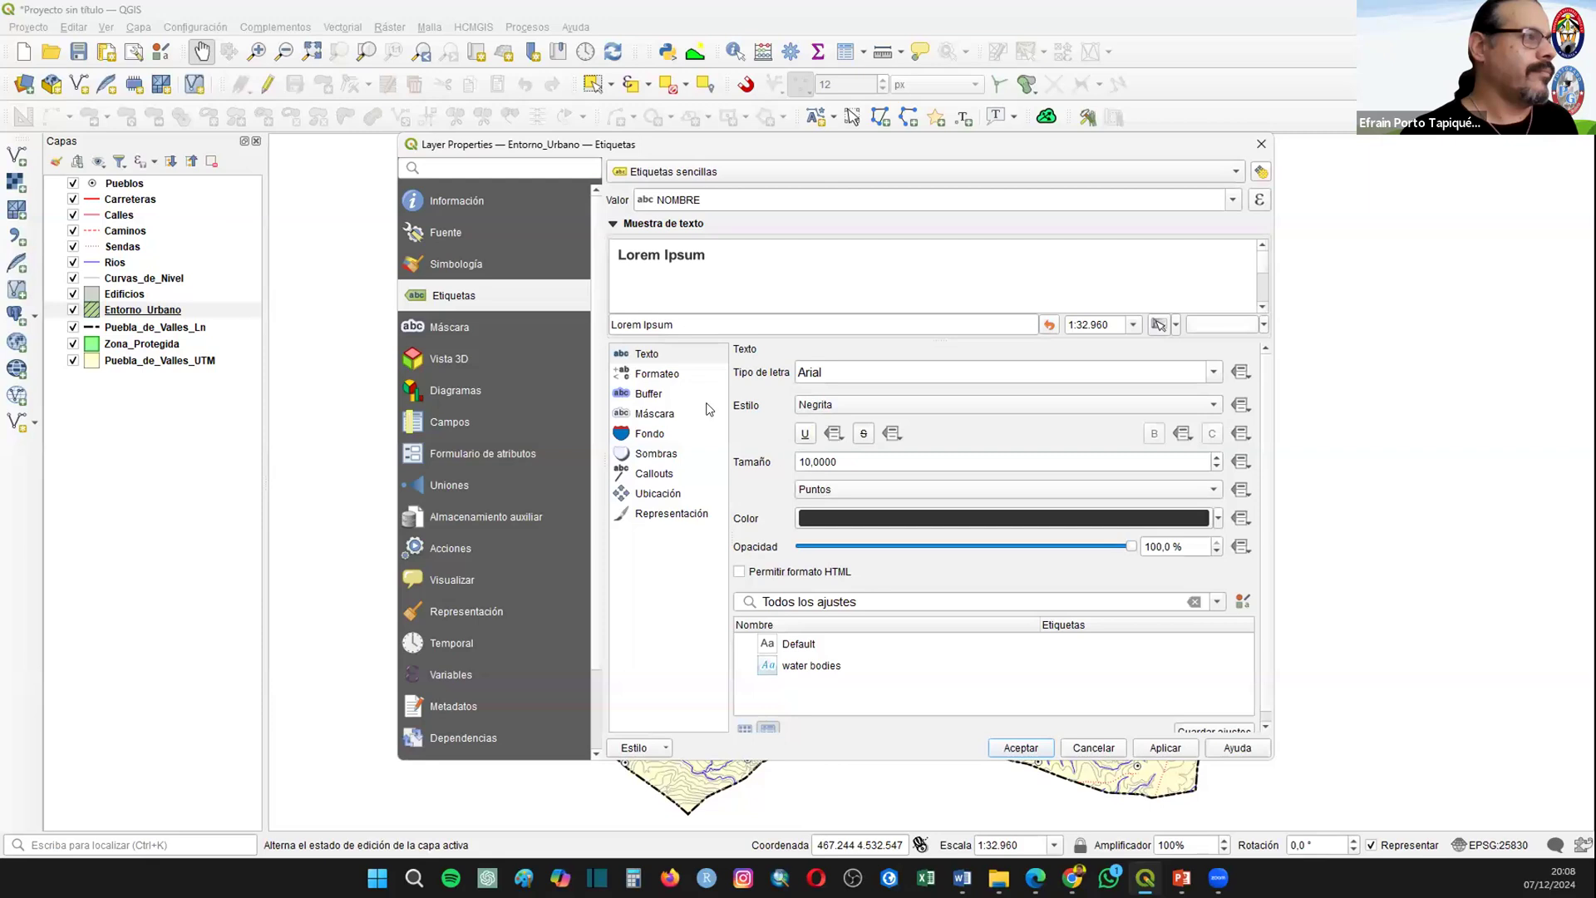
pyautogui.click(661, 396)
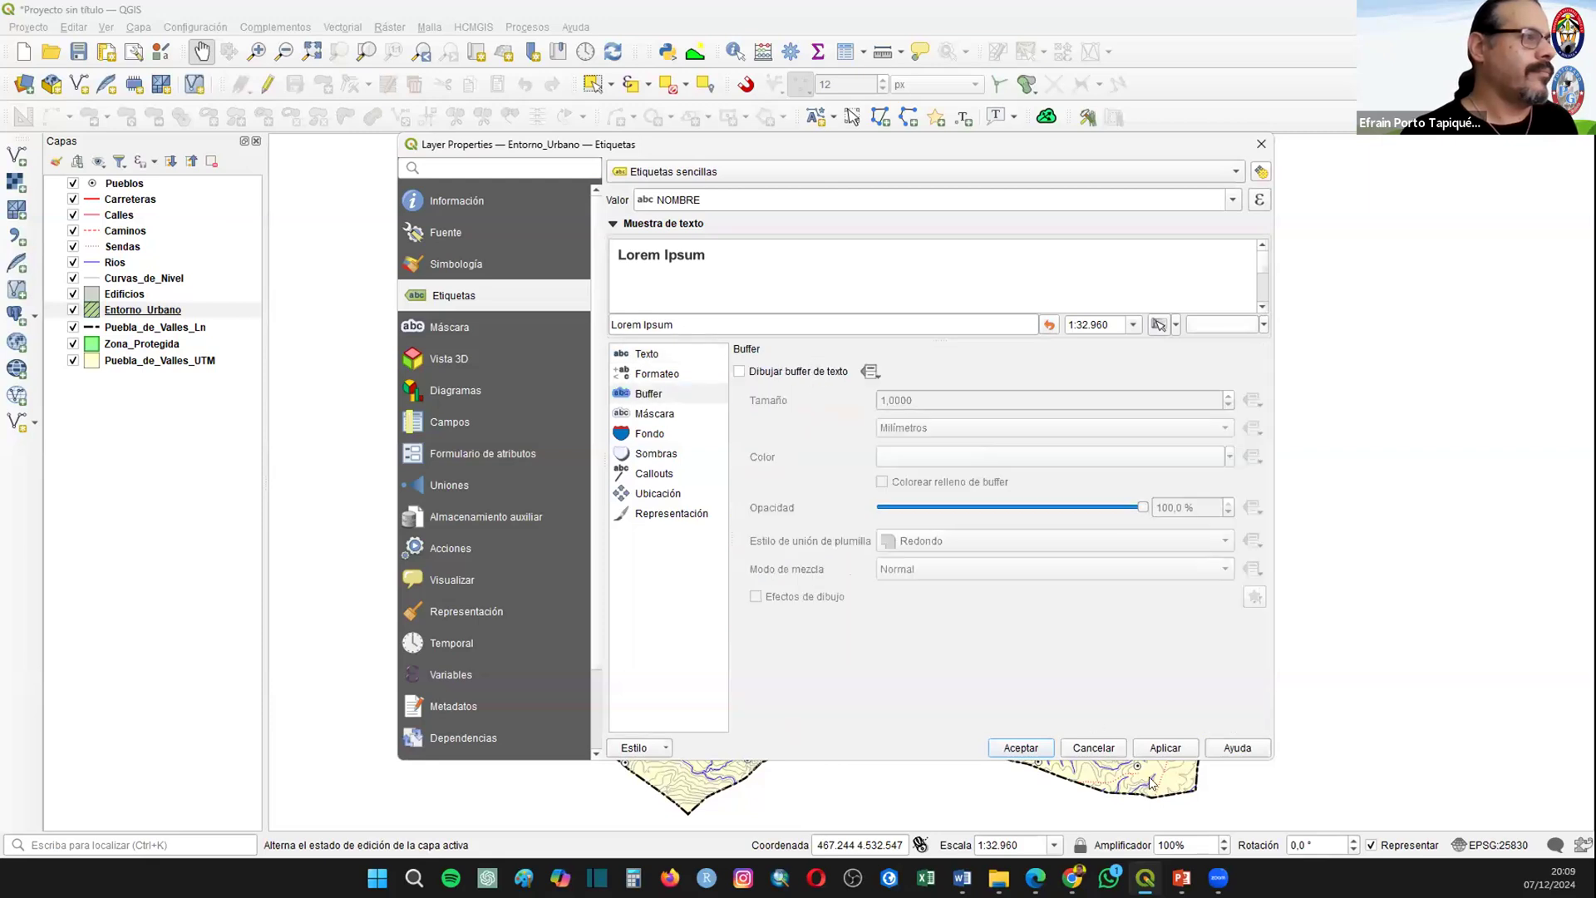
pyautogui.click(739, 371)
pyautogui.click(1021, 747)
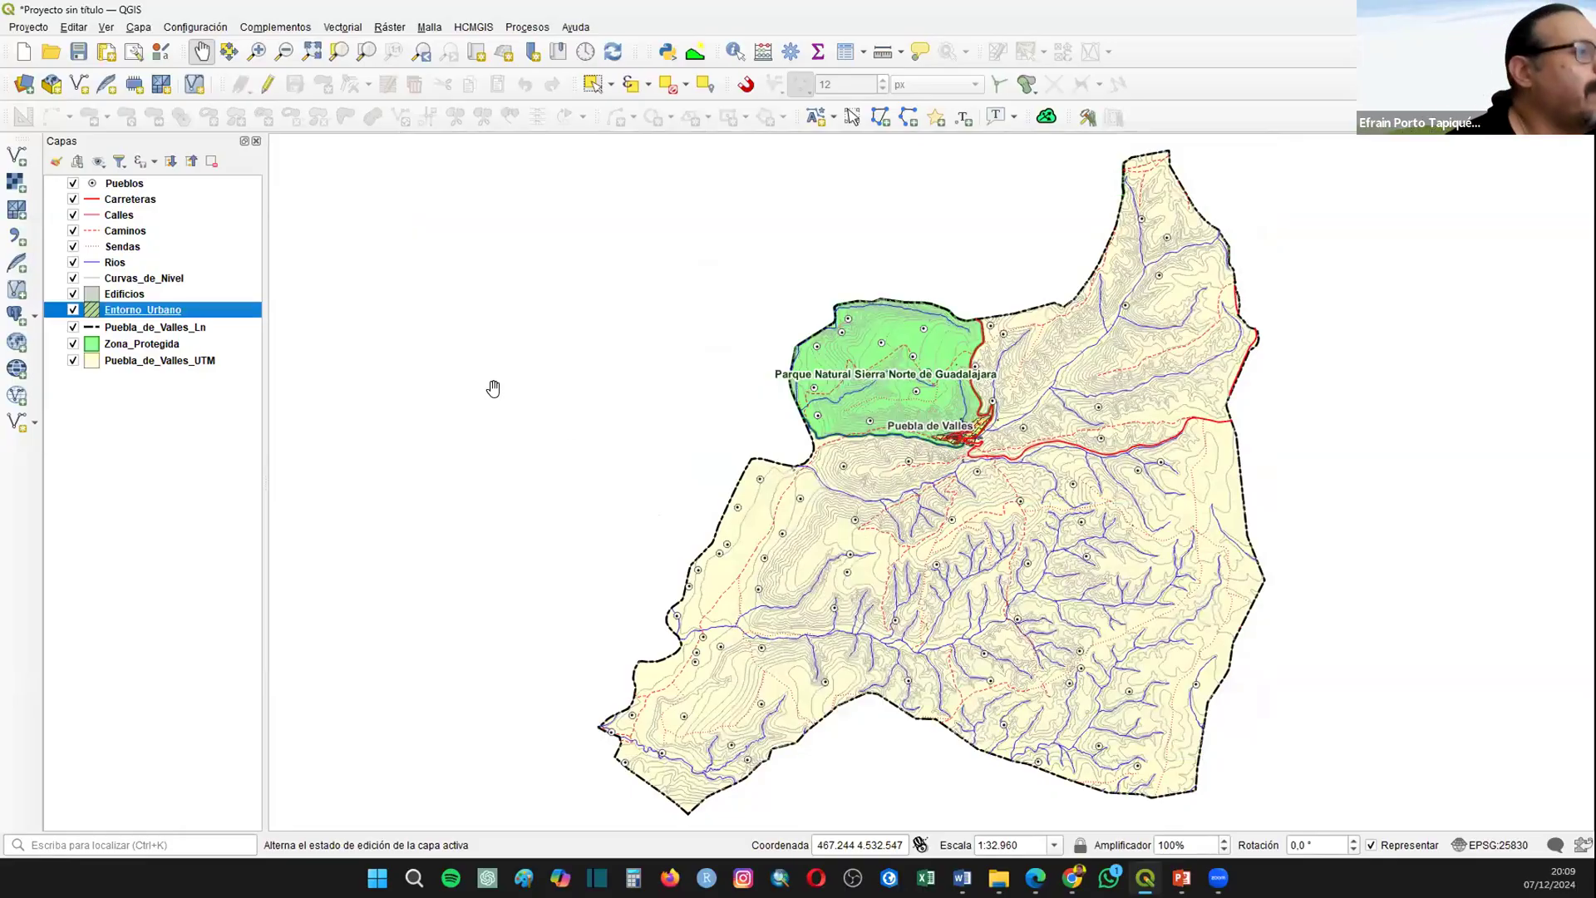
pyautogui.rightClick(124, 297)
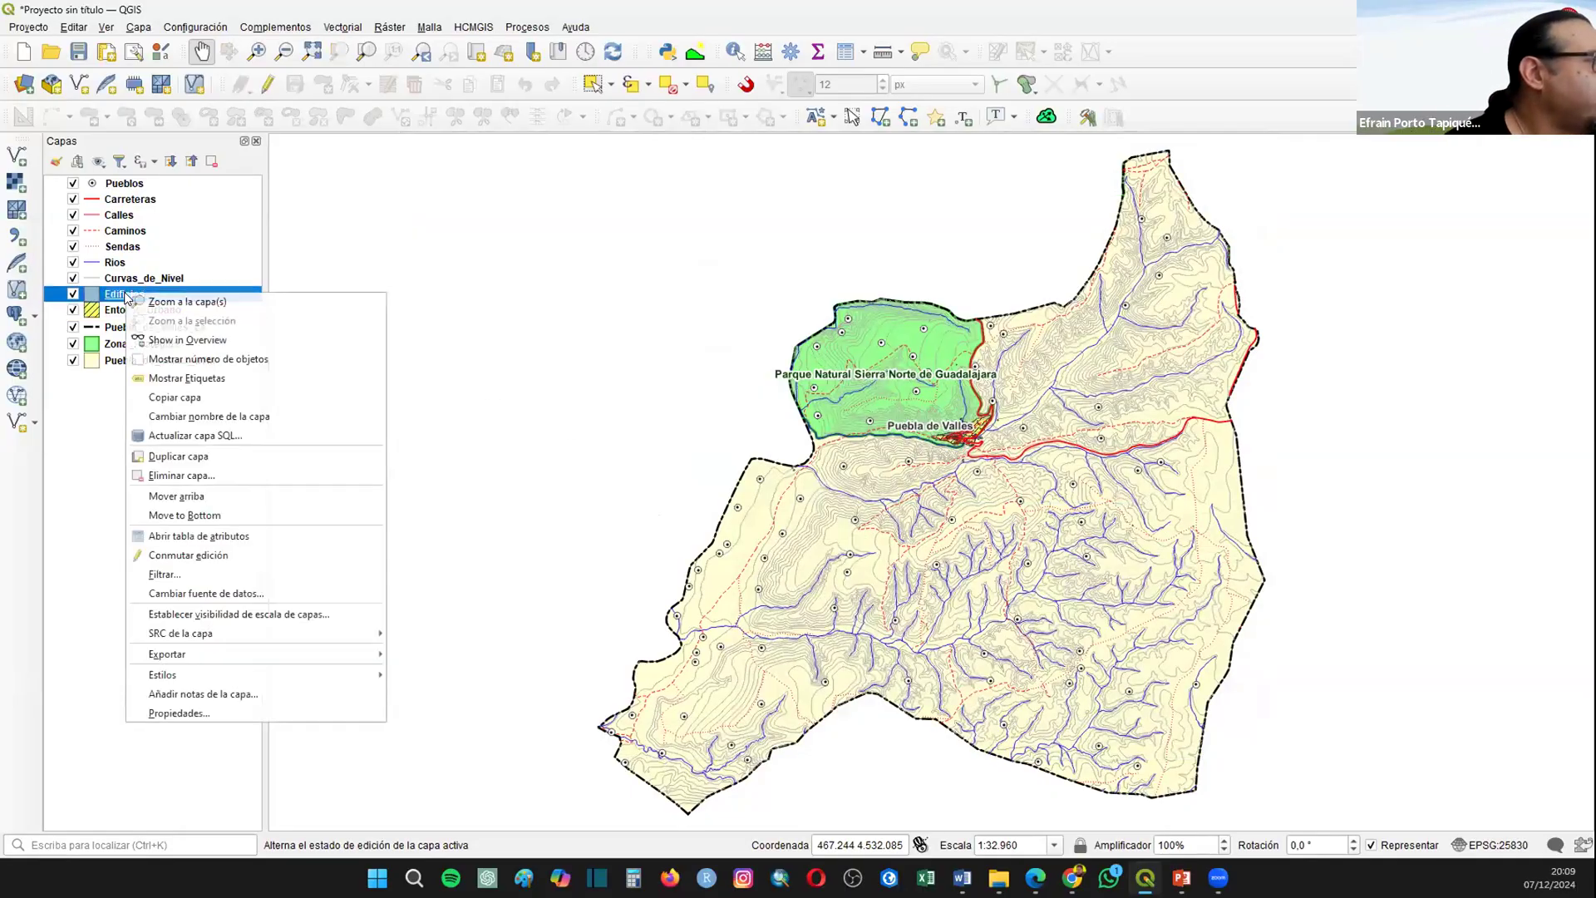
pyautogui.click(177, 712)
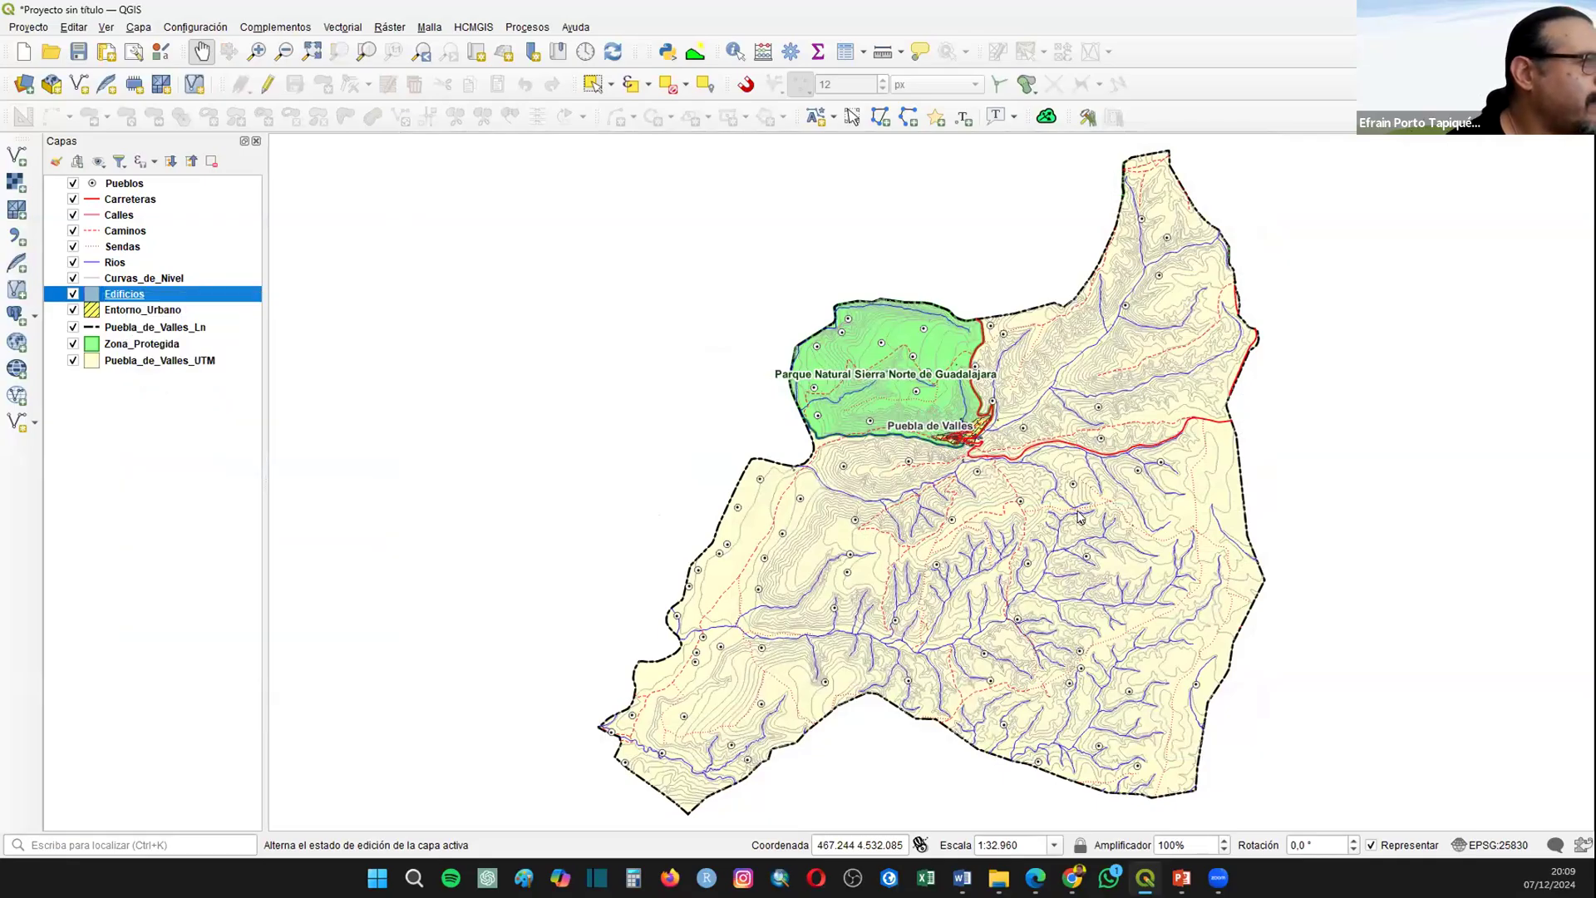
pyautogui.click(1261, 143)
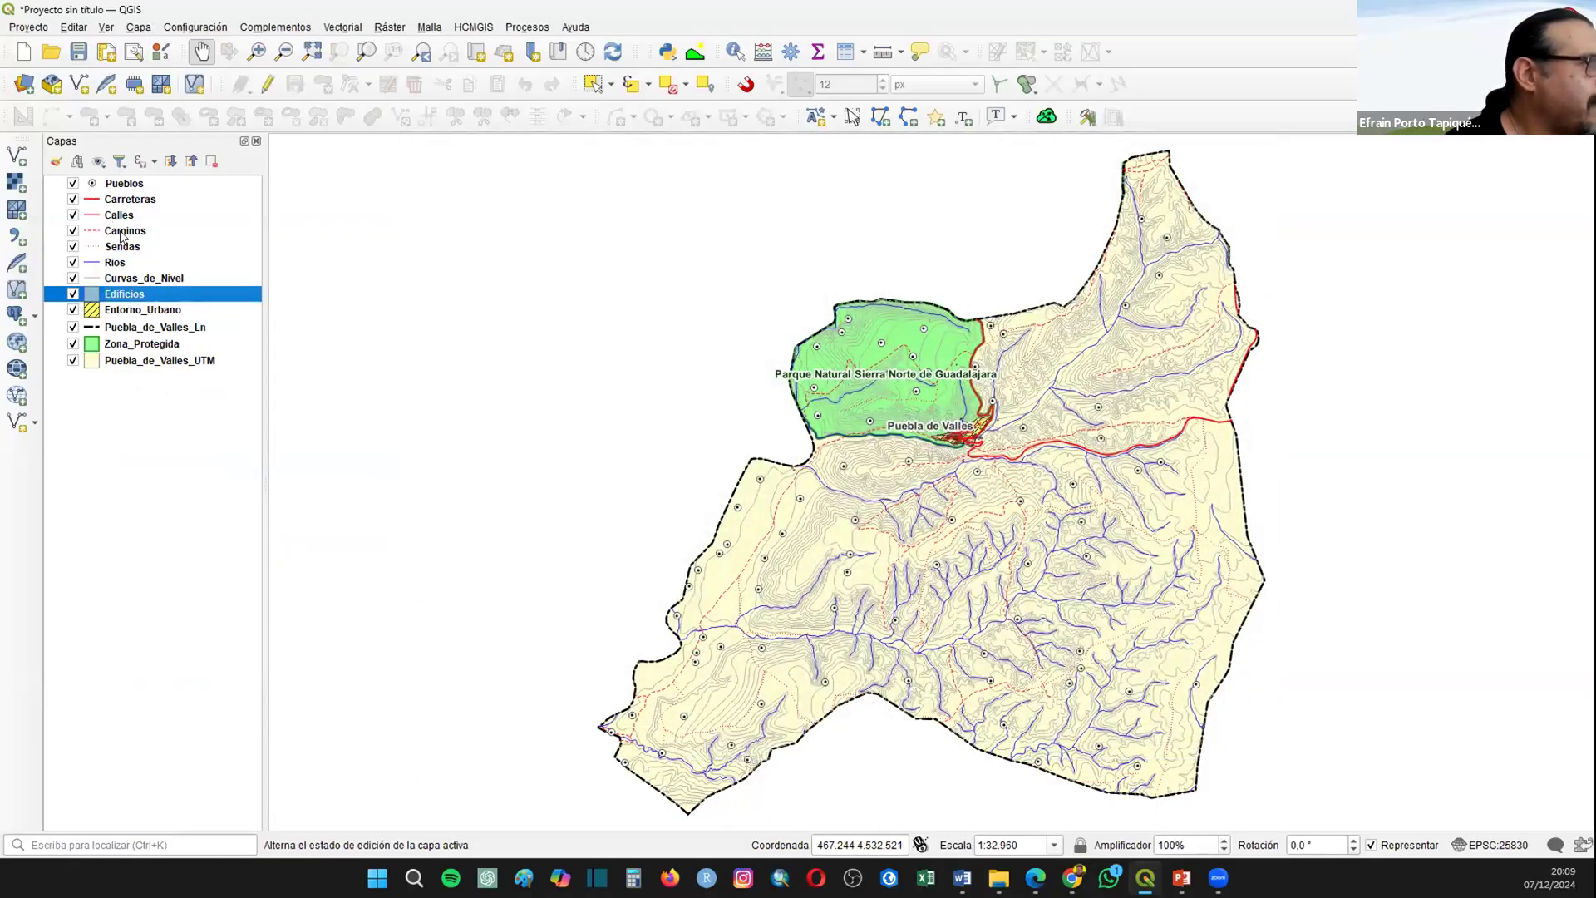
# Step: Enable simple labels (Etiquetas sencillas) on the Carreteras layer, using the ETIQUETA field as value
pyautogui.rightClick(131, 200)
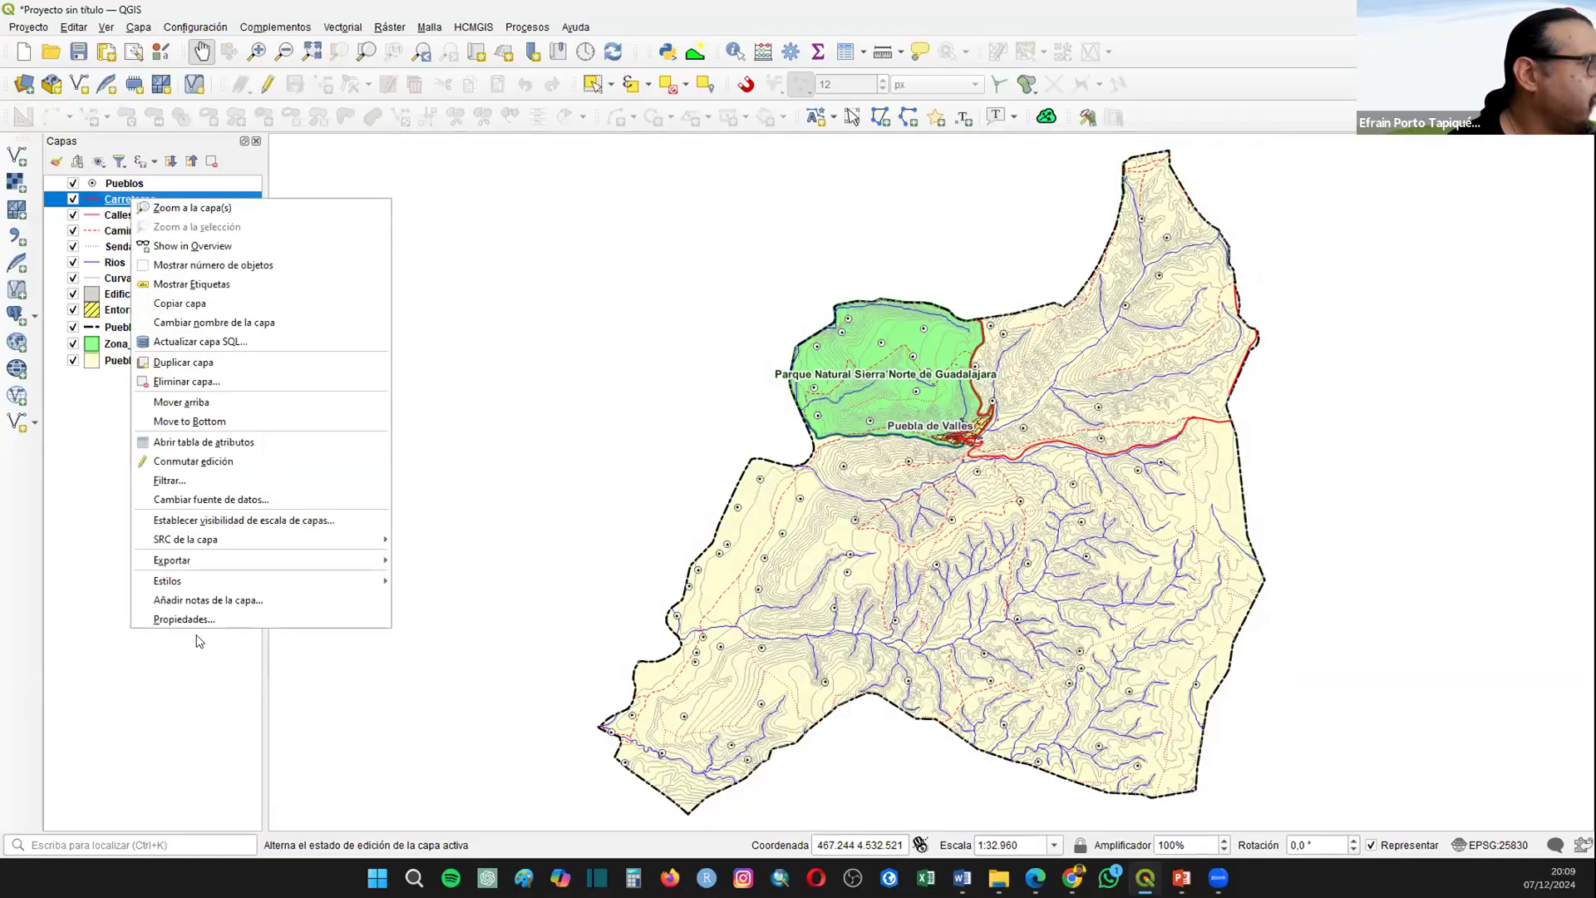
pyautogui.click(640, 348)
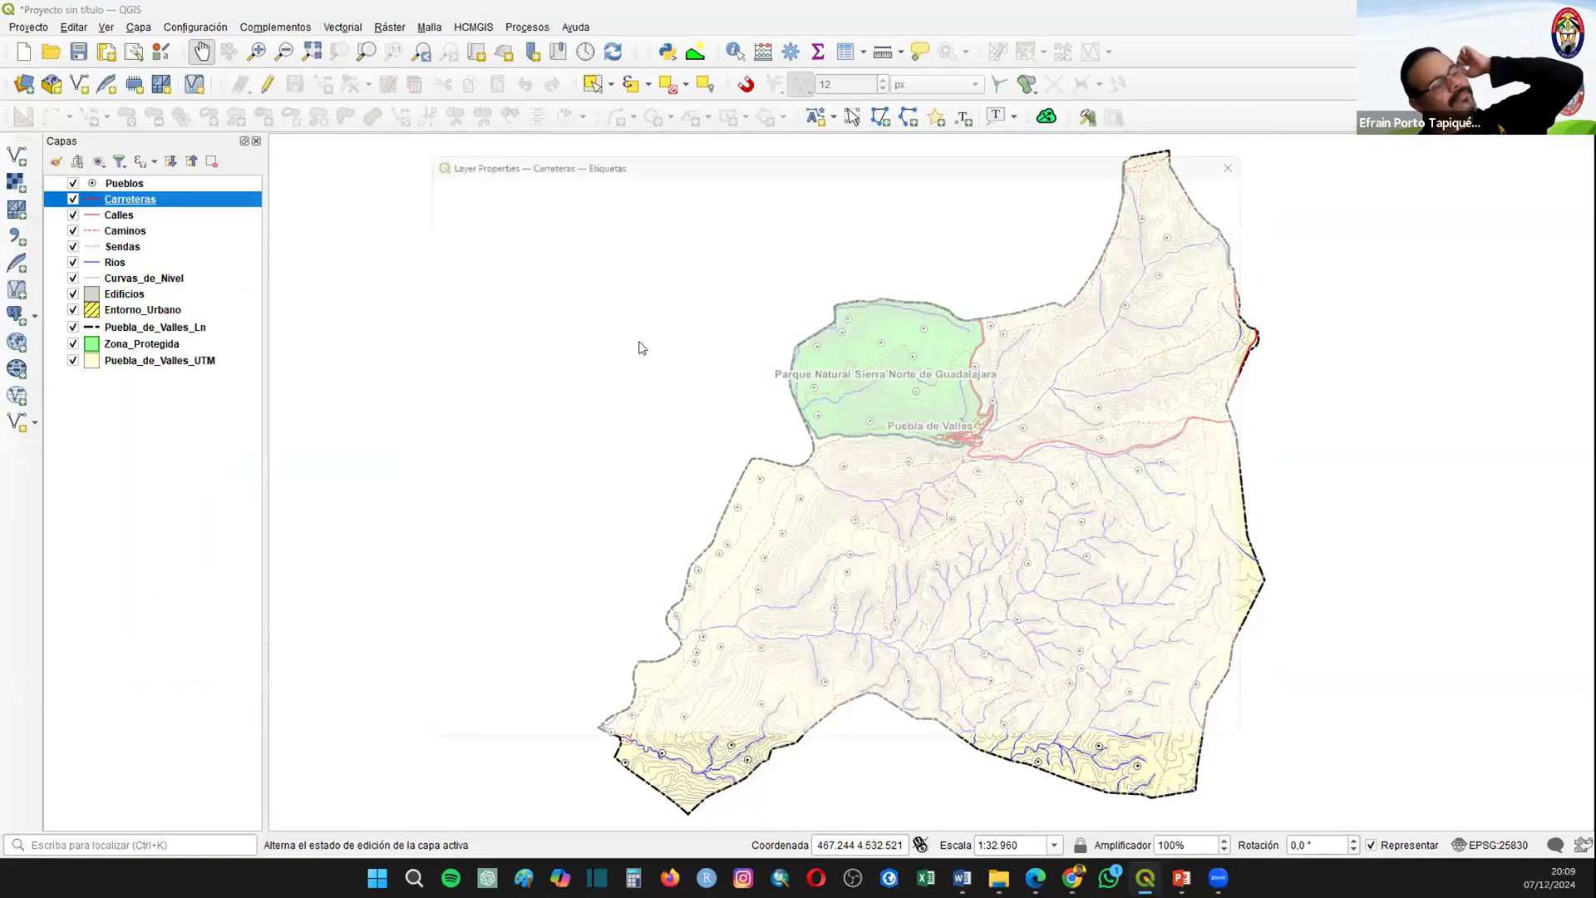
pyautogui.click(641, 175)
pyautogui.click(643, 191)
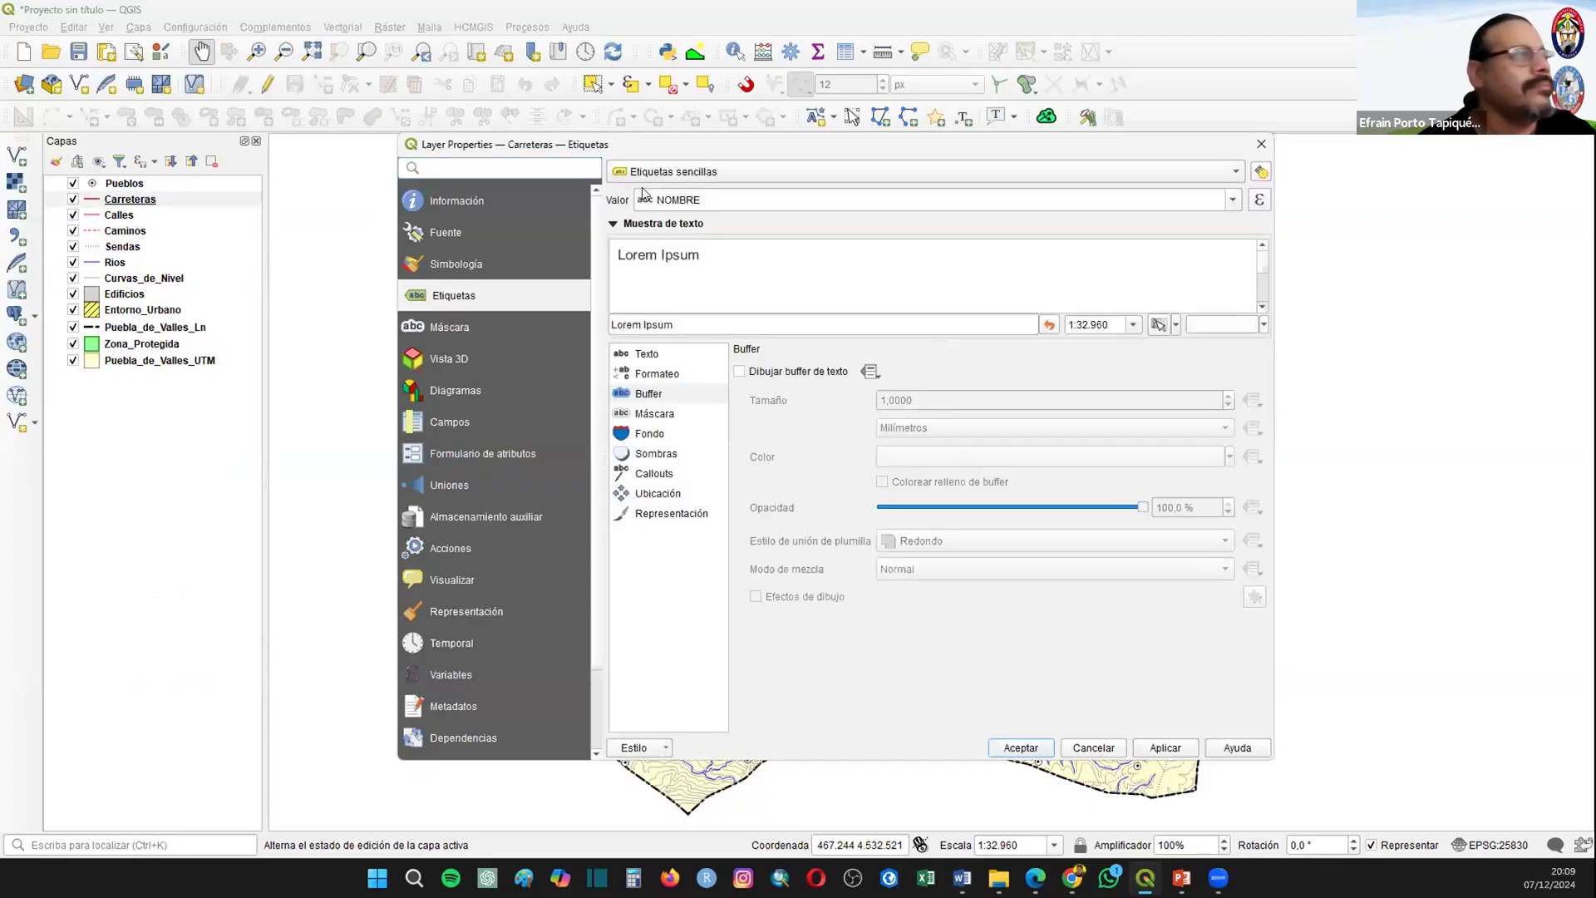
pyautogui.click(1233, 204)
pyautogui.click(698, 186)
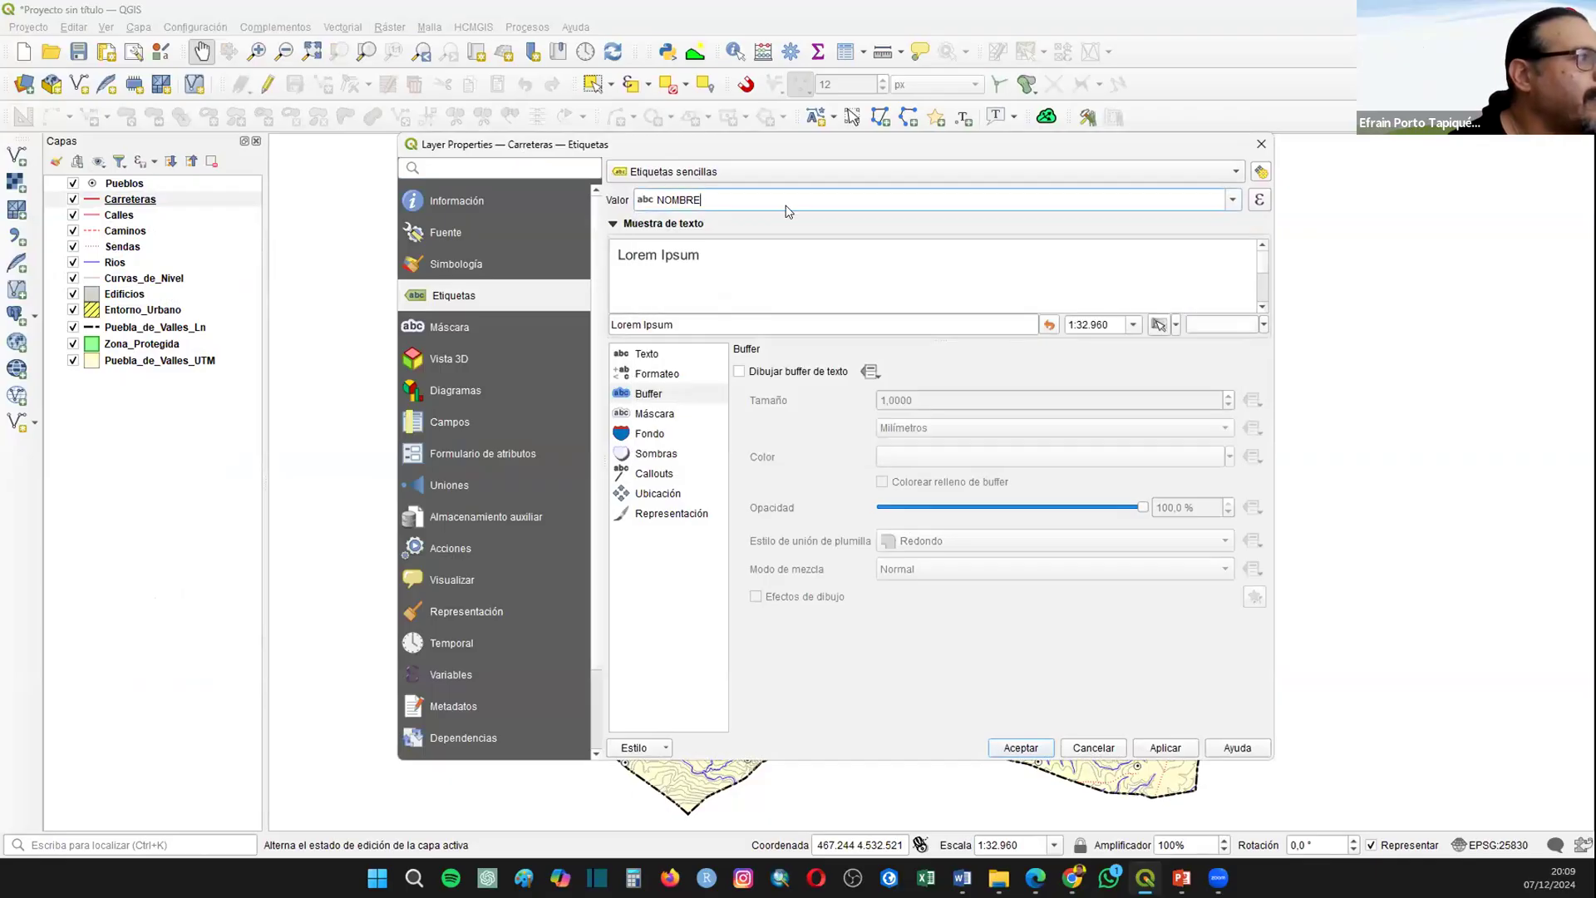
pyautogui.click(1235, 204)
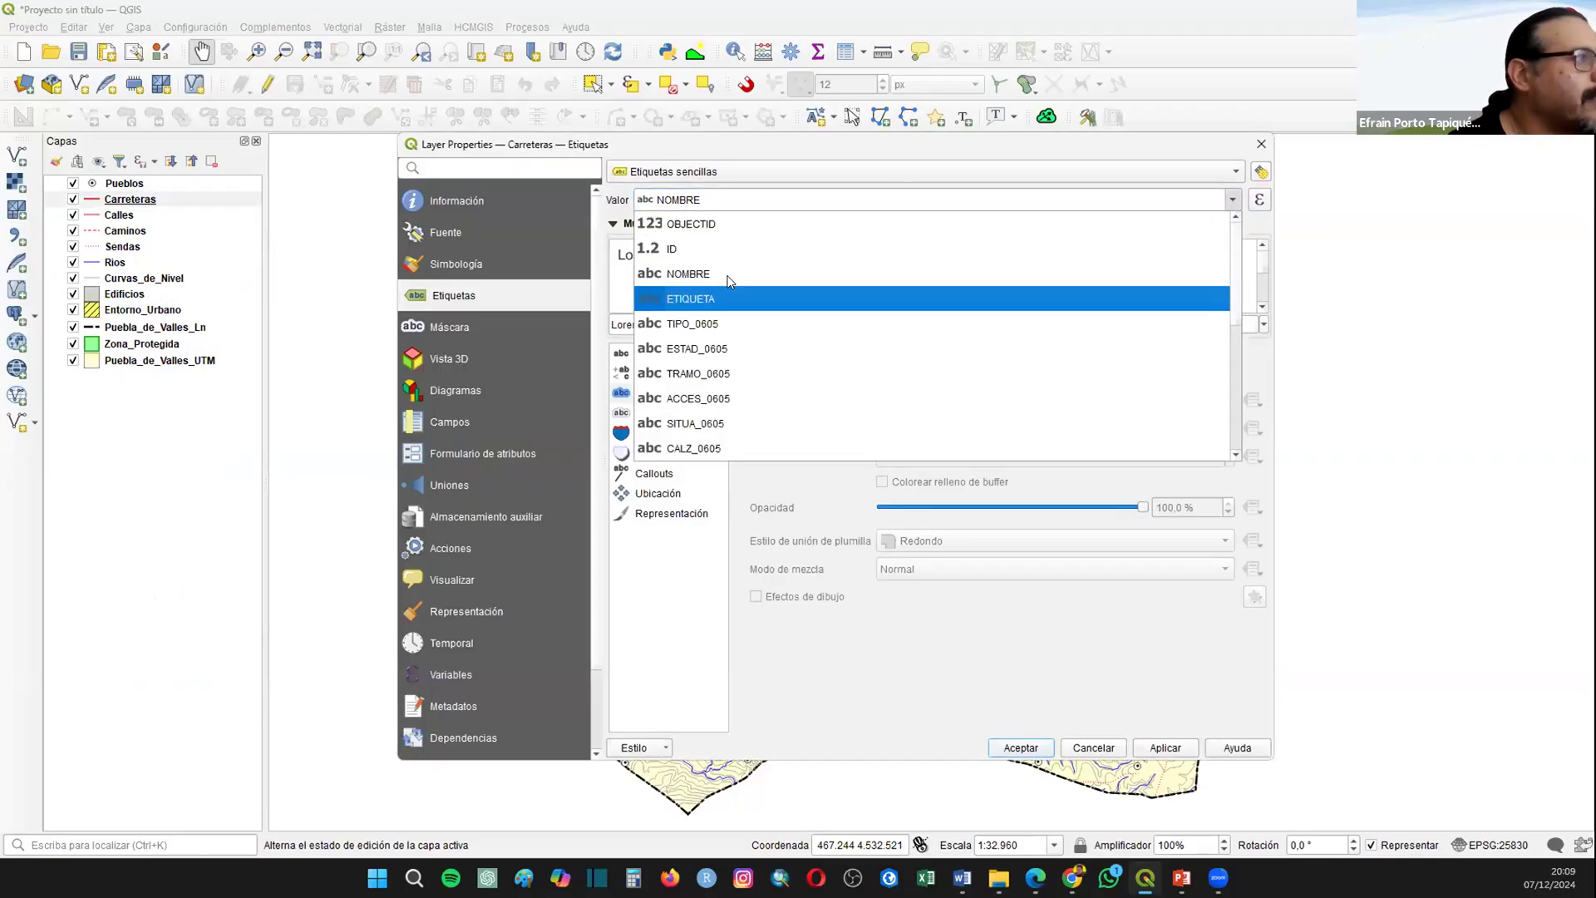
pyautogui.click(732, 287)
# Step: Add a text buffer to the Carreteras labels and make their text bold
pyautogui.click(753, 373)
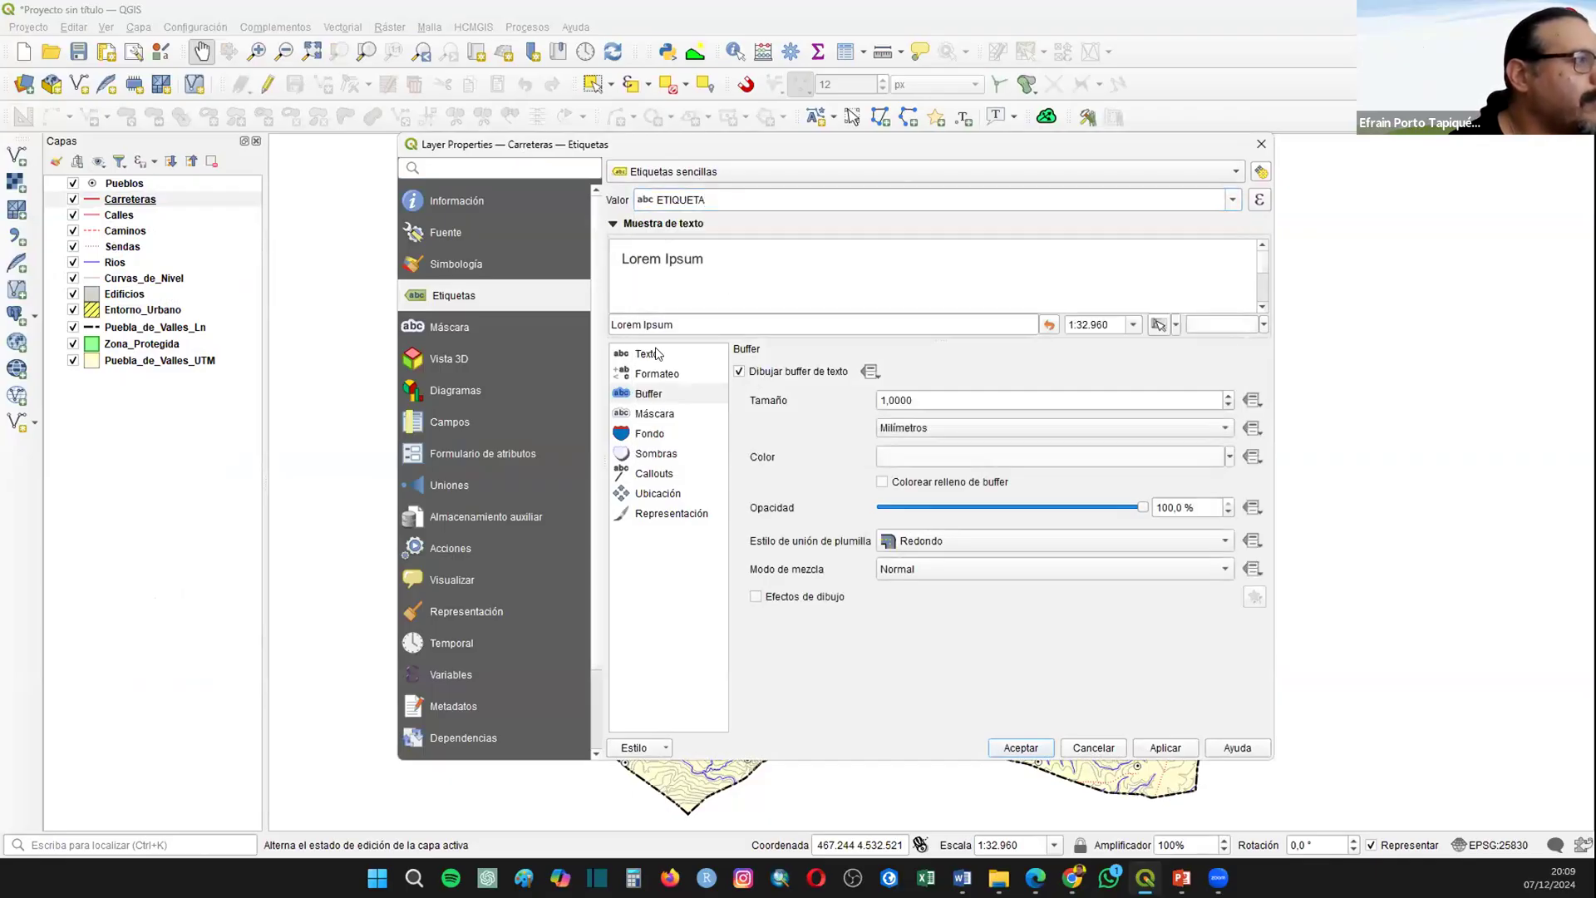
pyautogui.click(653, 355)
pyautogui.click(825, 405)
pyautogui.click(823, 424)
# Step: Also allow the Sobre la línea position for the Carreteras labels and accept the layer properties
pyautogui.click(646, 493)
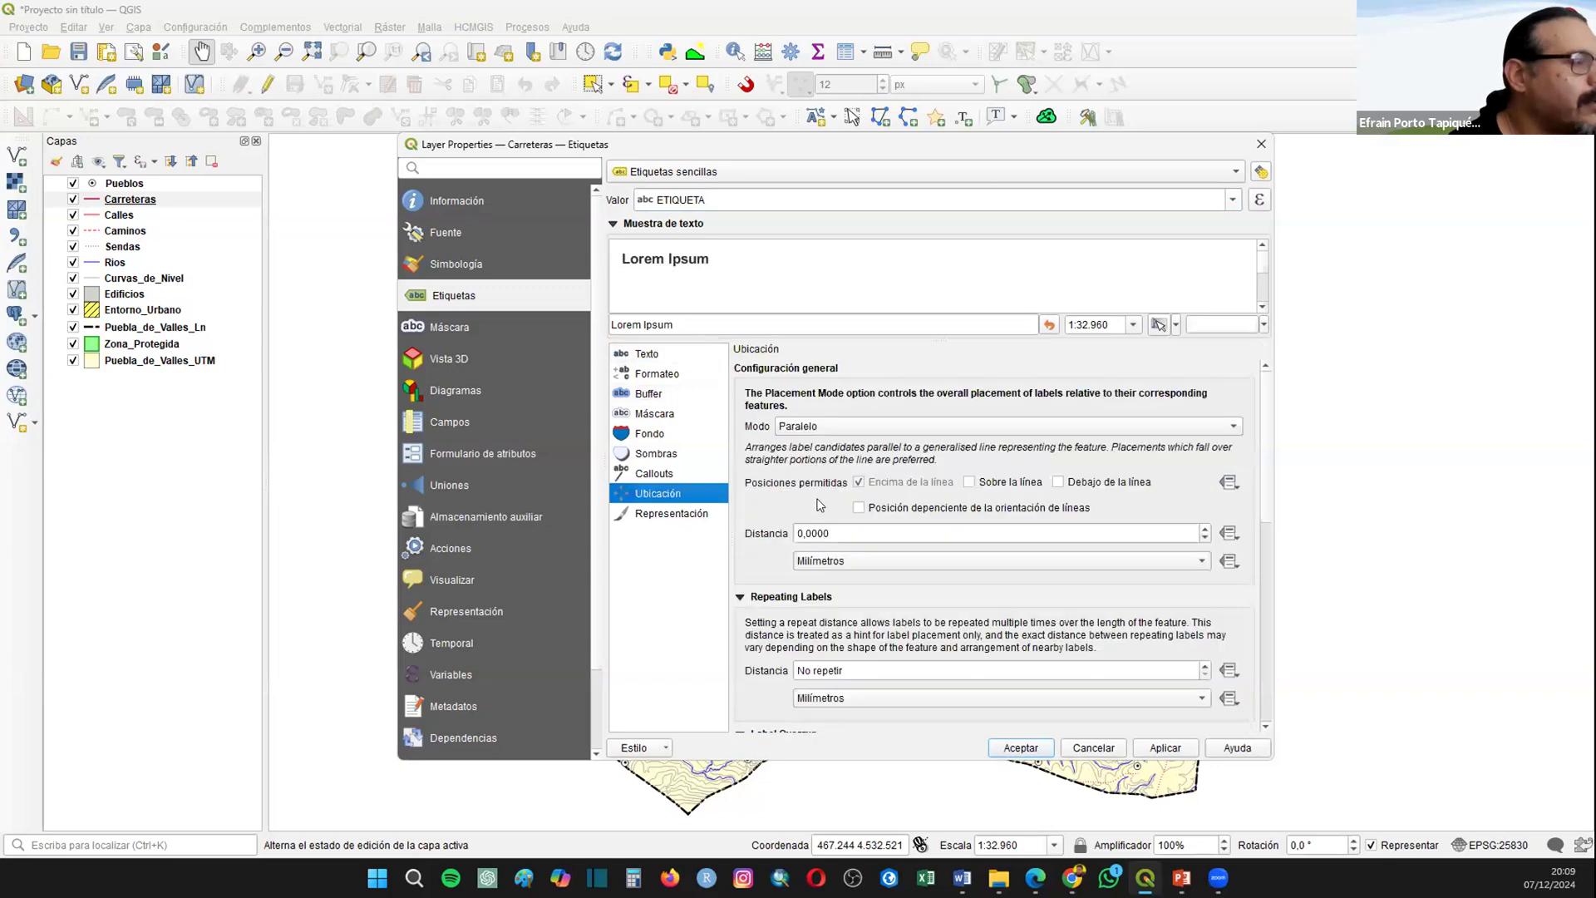
pyautogui.click(1002, 482)
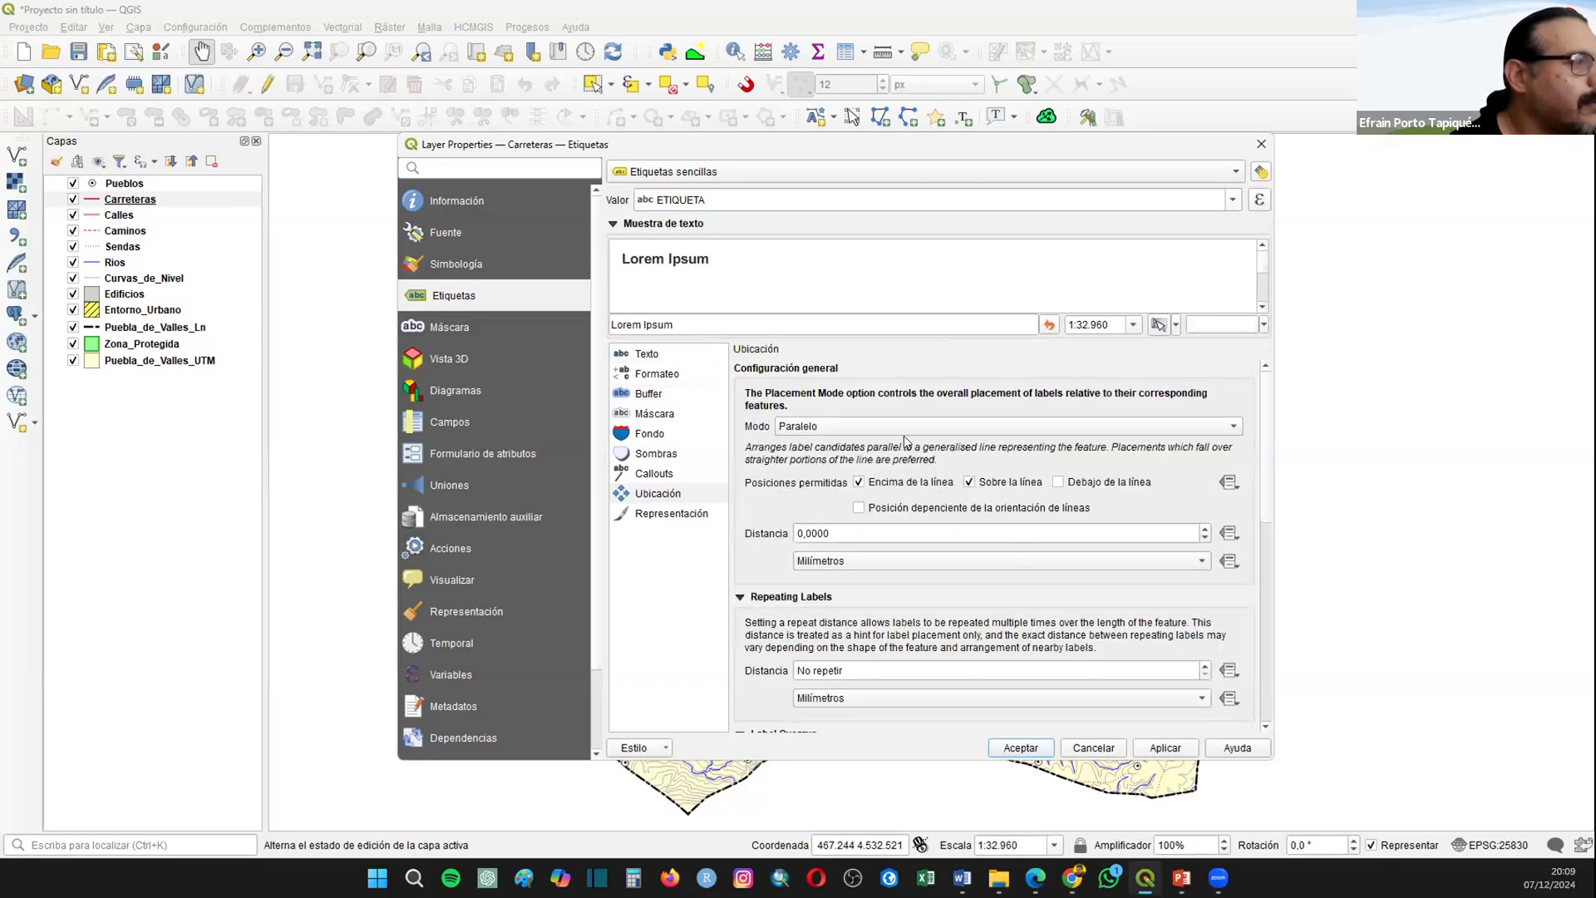
pyautogui.click(1009, 744)
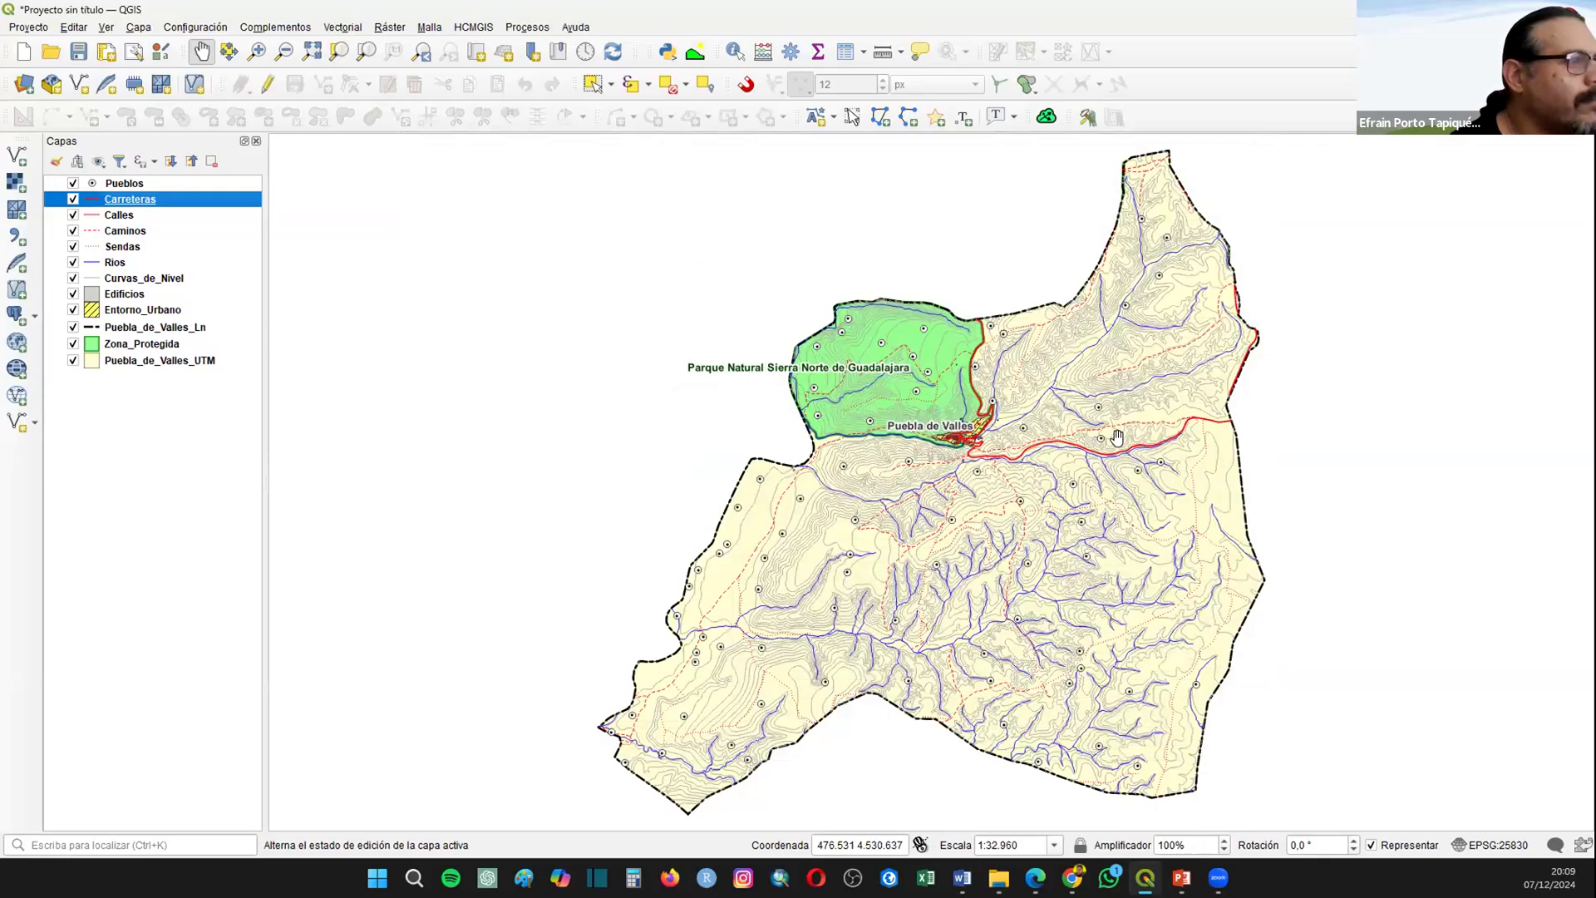
# Step: Switch the Carreteras label value to the NOMBRE field, then apply and accept the change
pyautogui.scroll(1, 1033, 441)
pyautogui.scroll(1, 1033, 440)
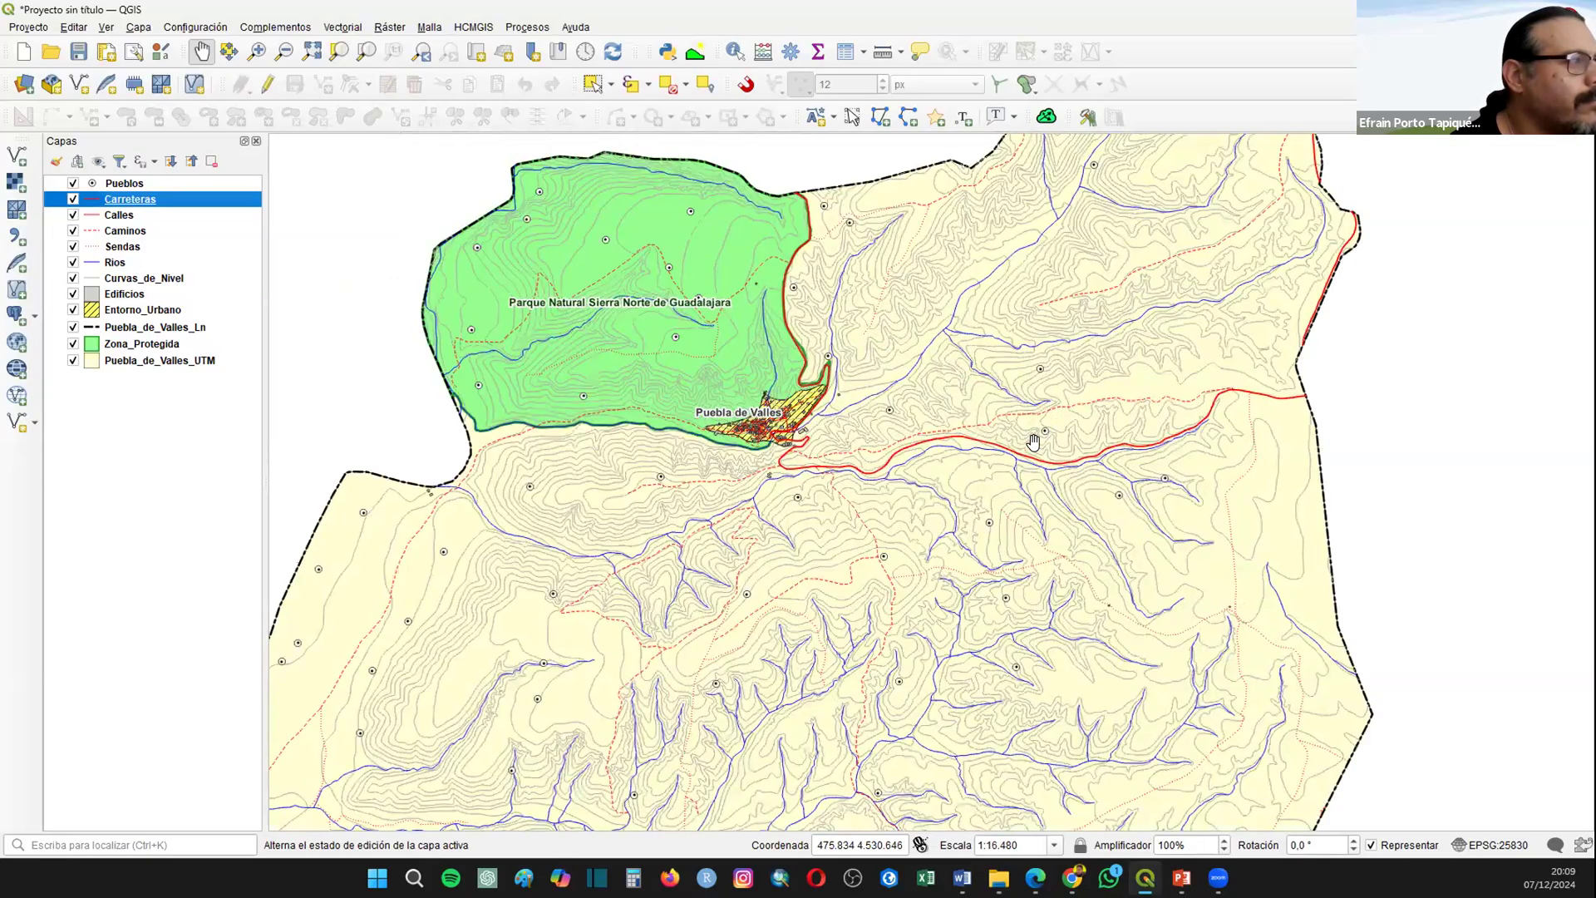
pyautogui.rightClick(123, 200)
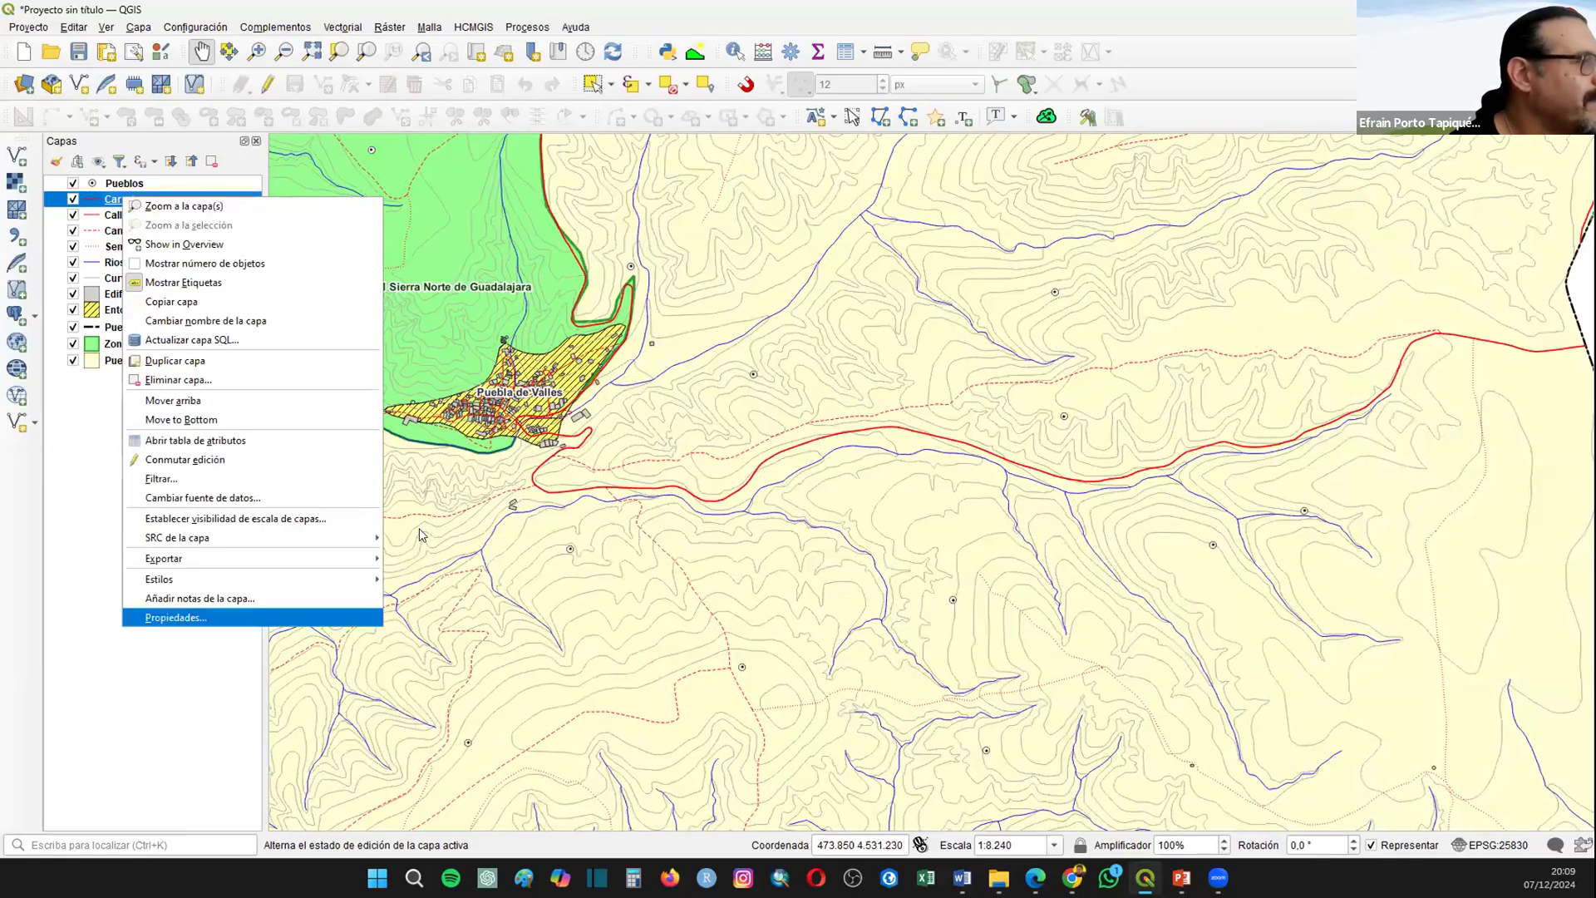
pyautogui.click(193, 617)
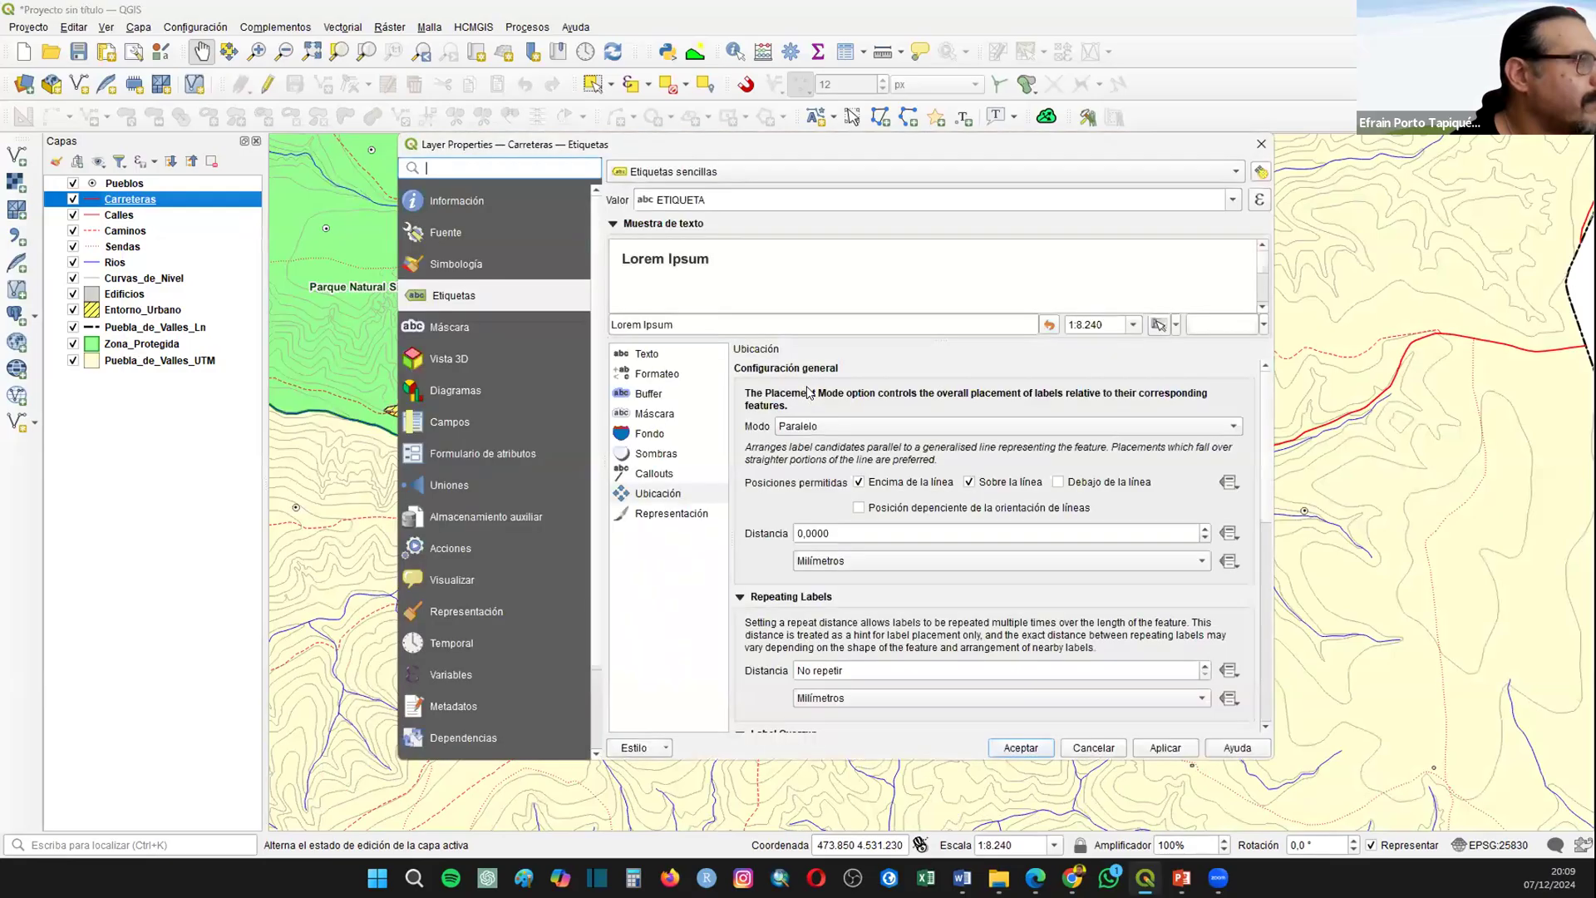
pyautogui.click(1235, 199)
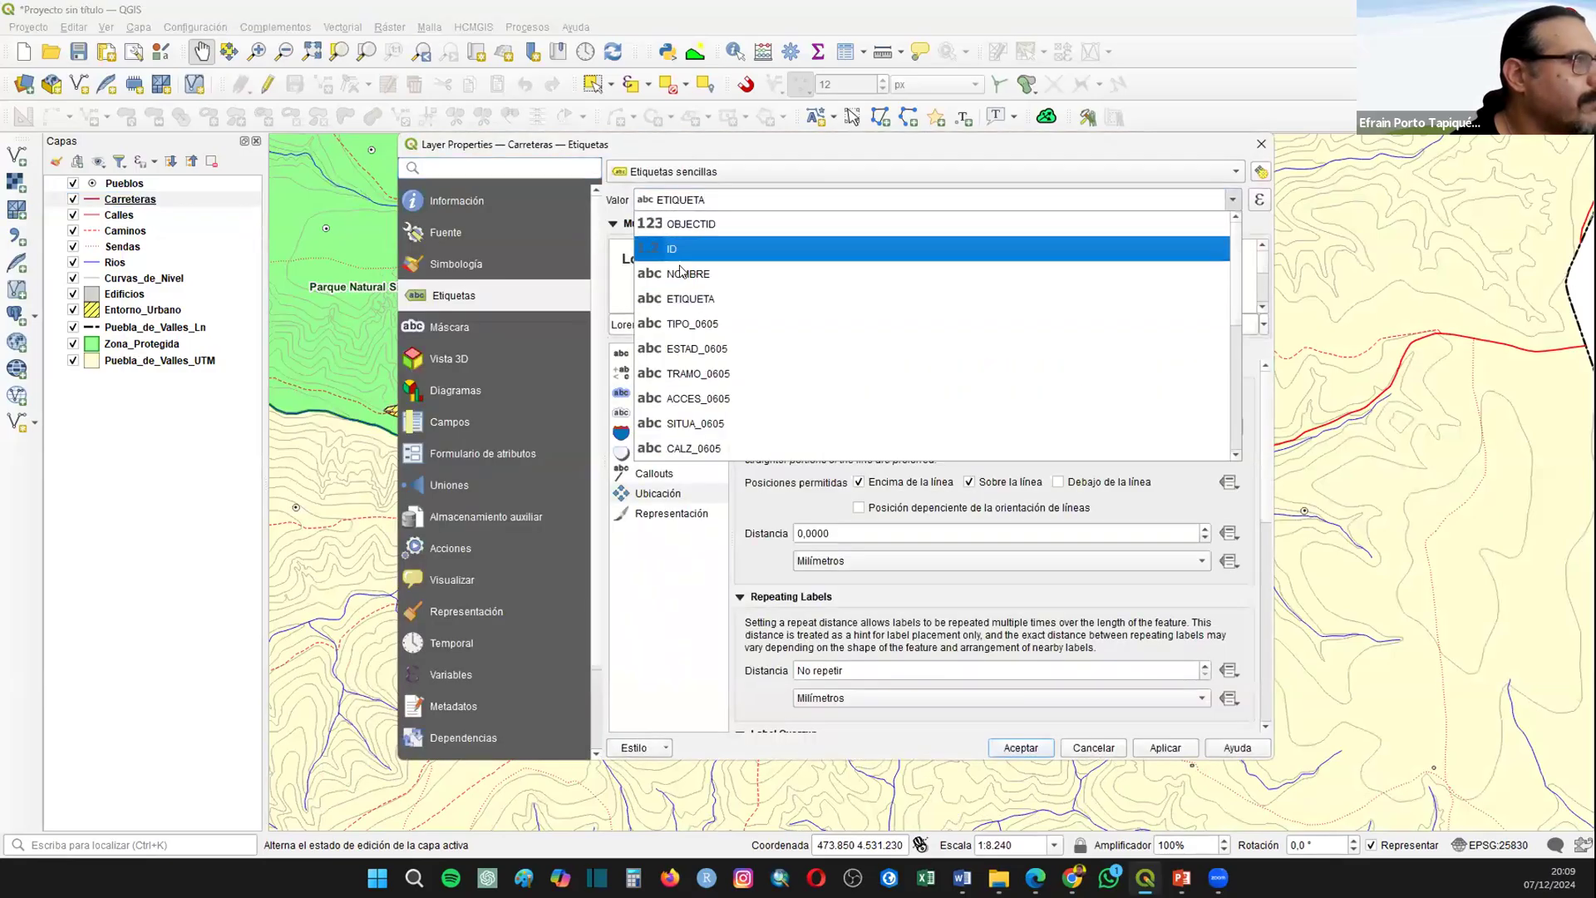
pyautogui.click(697, 273)
pyautogui.click(1170, 746)
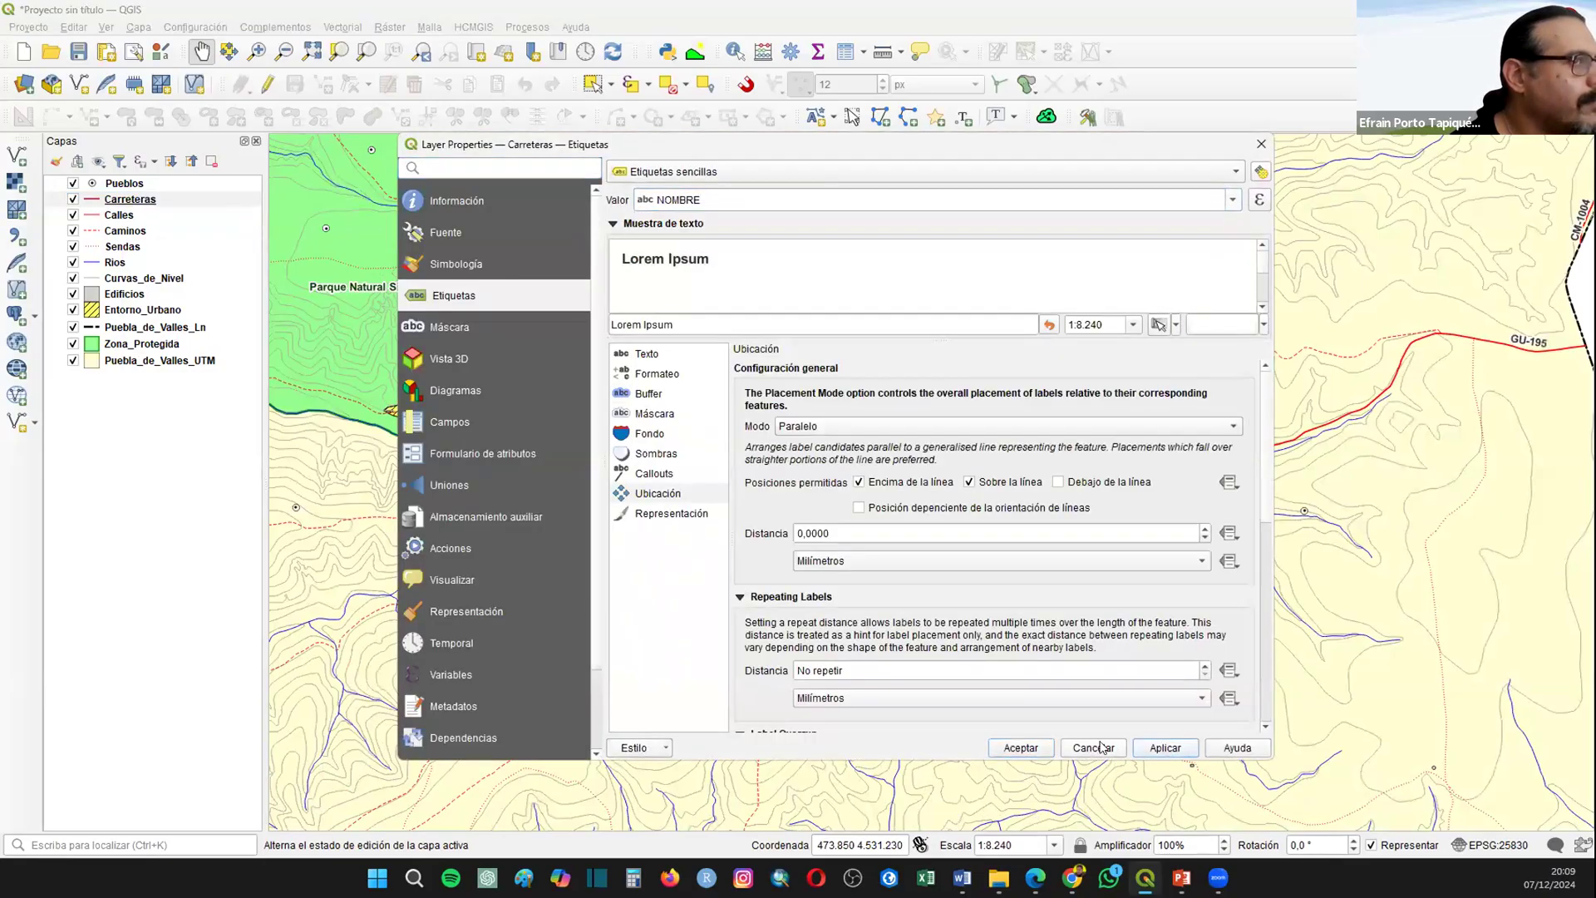
pyautogui.click(1021, 747)
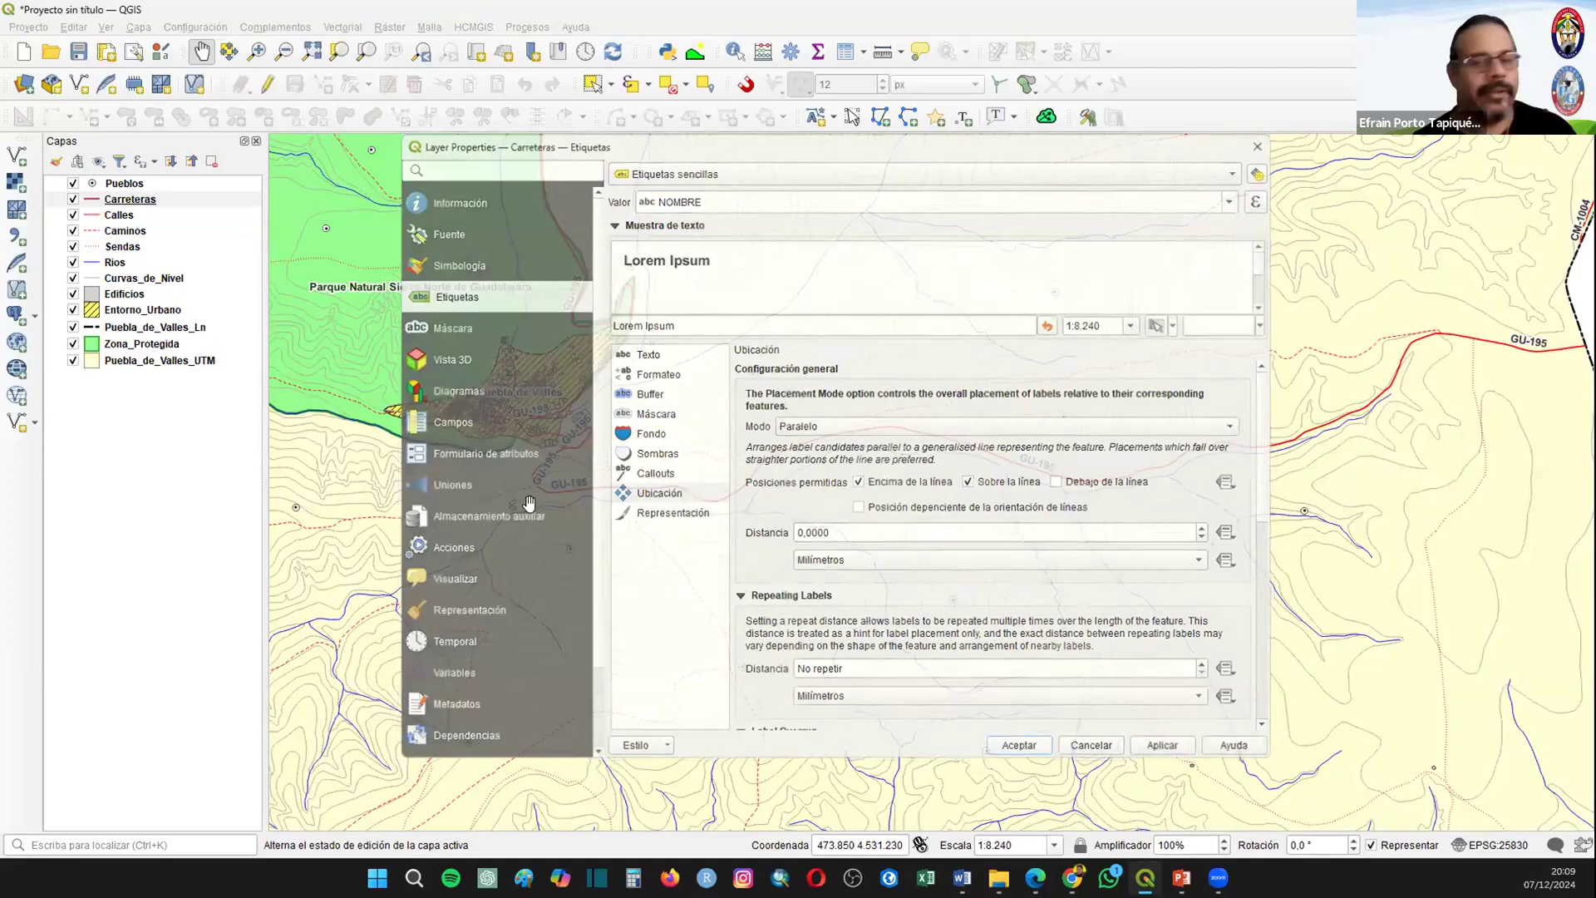
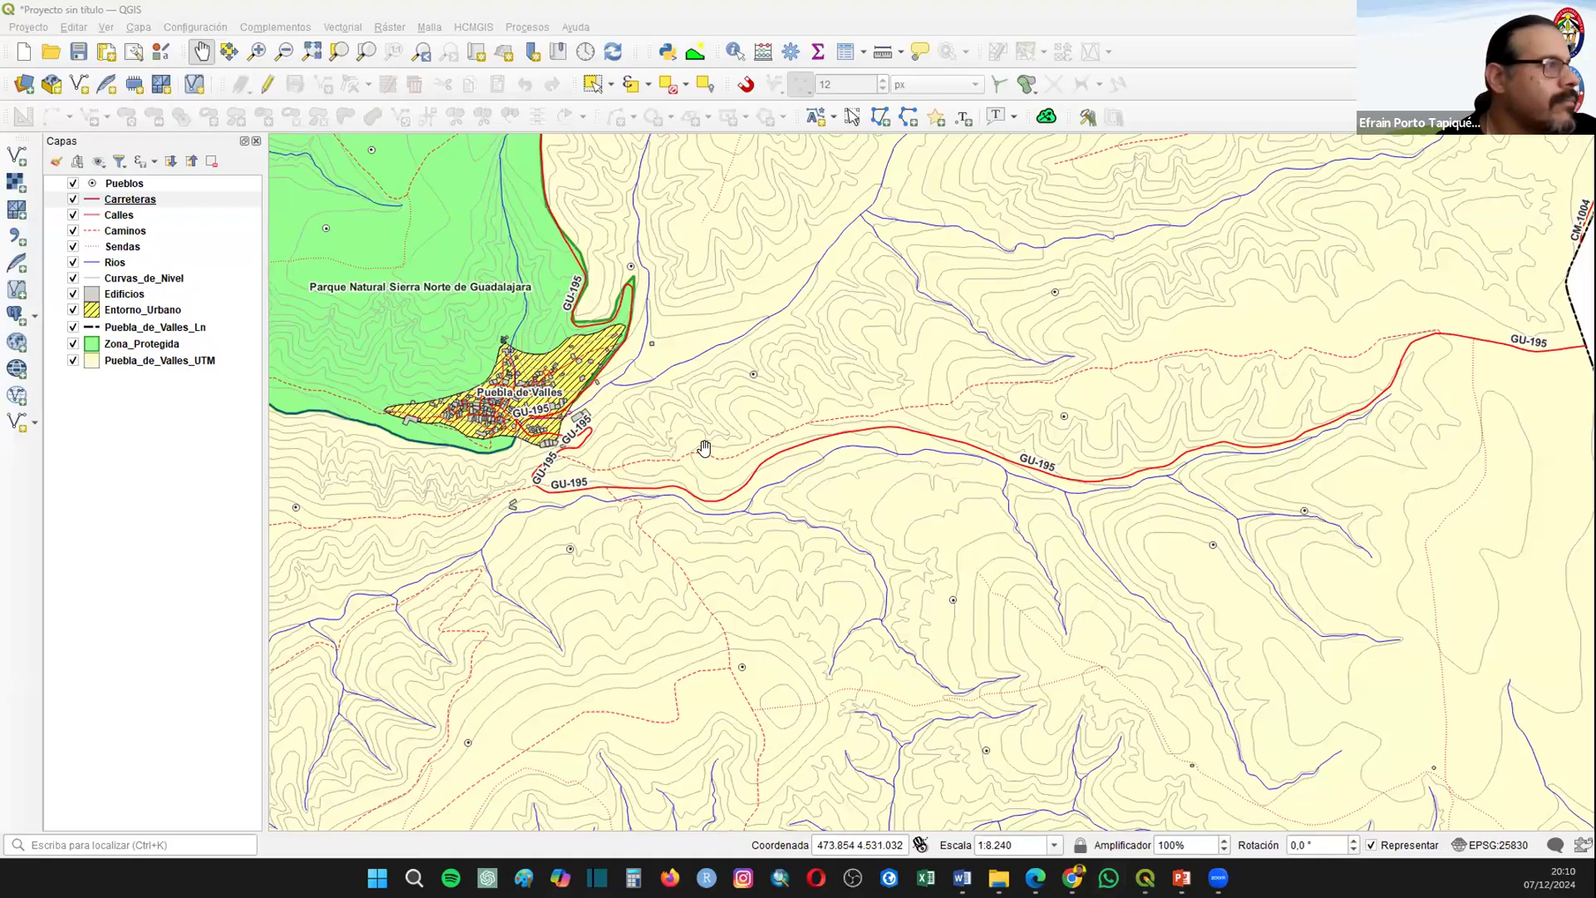
# Step: Set the Carreteras label placement mode to Curvo, allow only the Sobre la línea position and apply the change
pyautogui.click(127, 200)
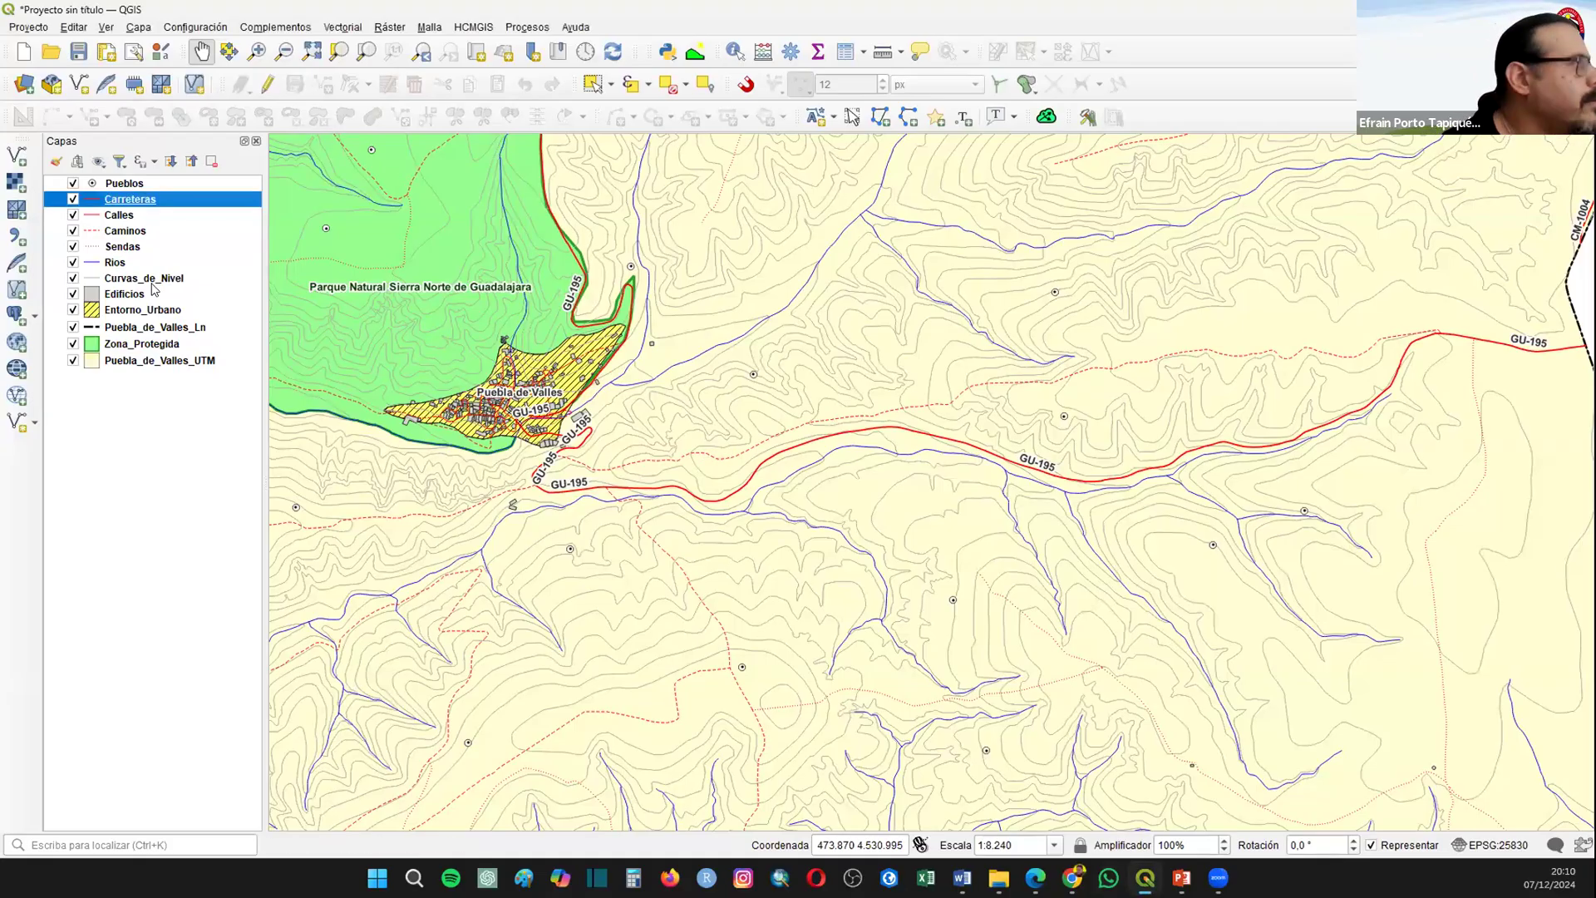
pyautogui.rightClick(127, 198)
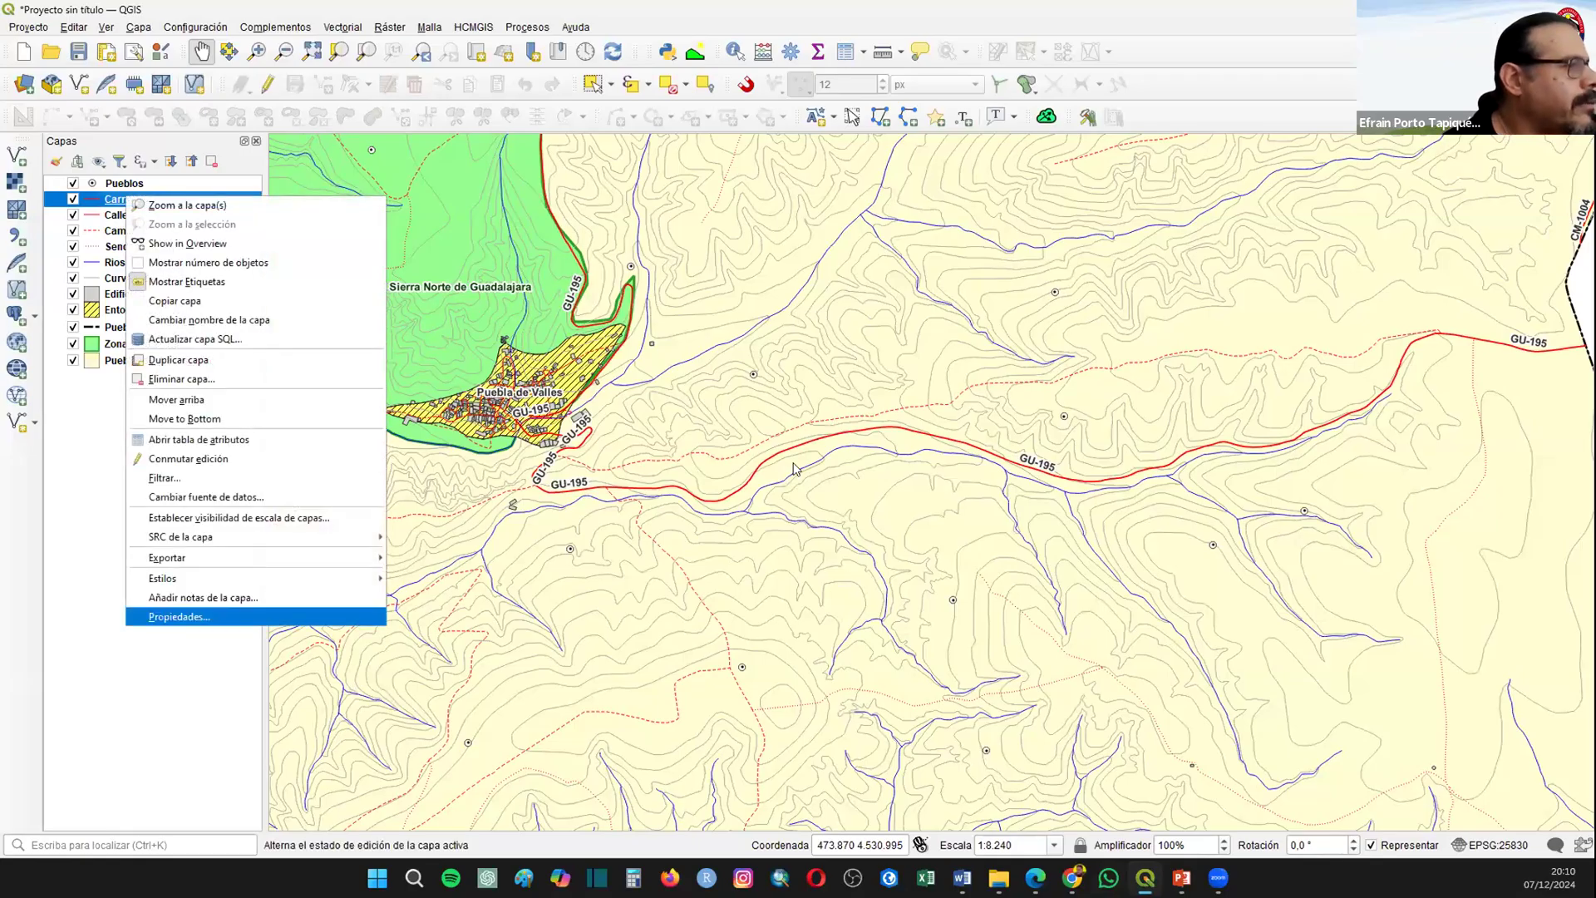
pyautogui.click(795, 468)
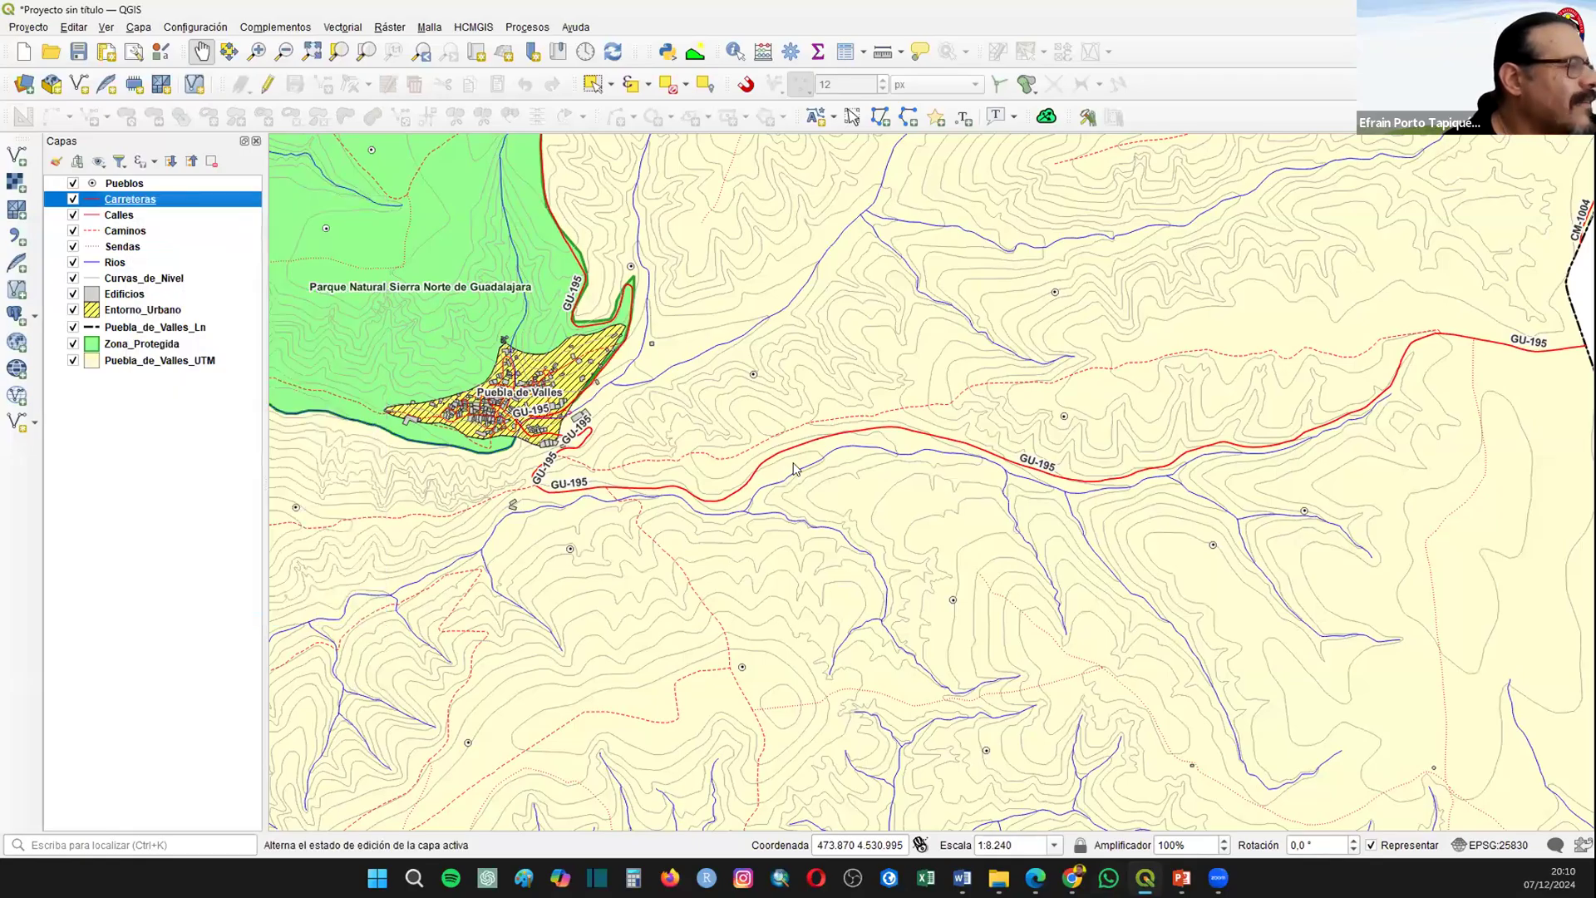
pyautogui.click(656, 493)
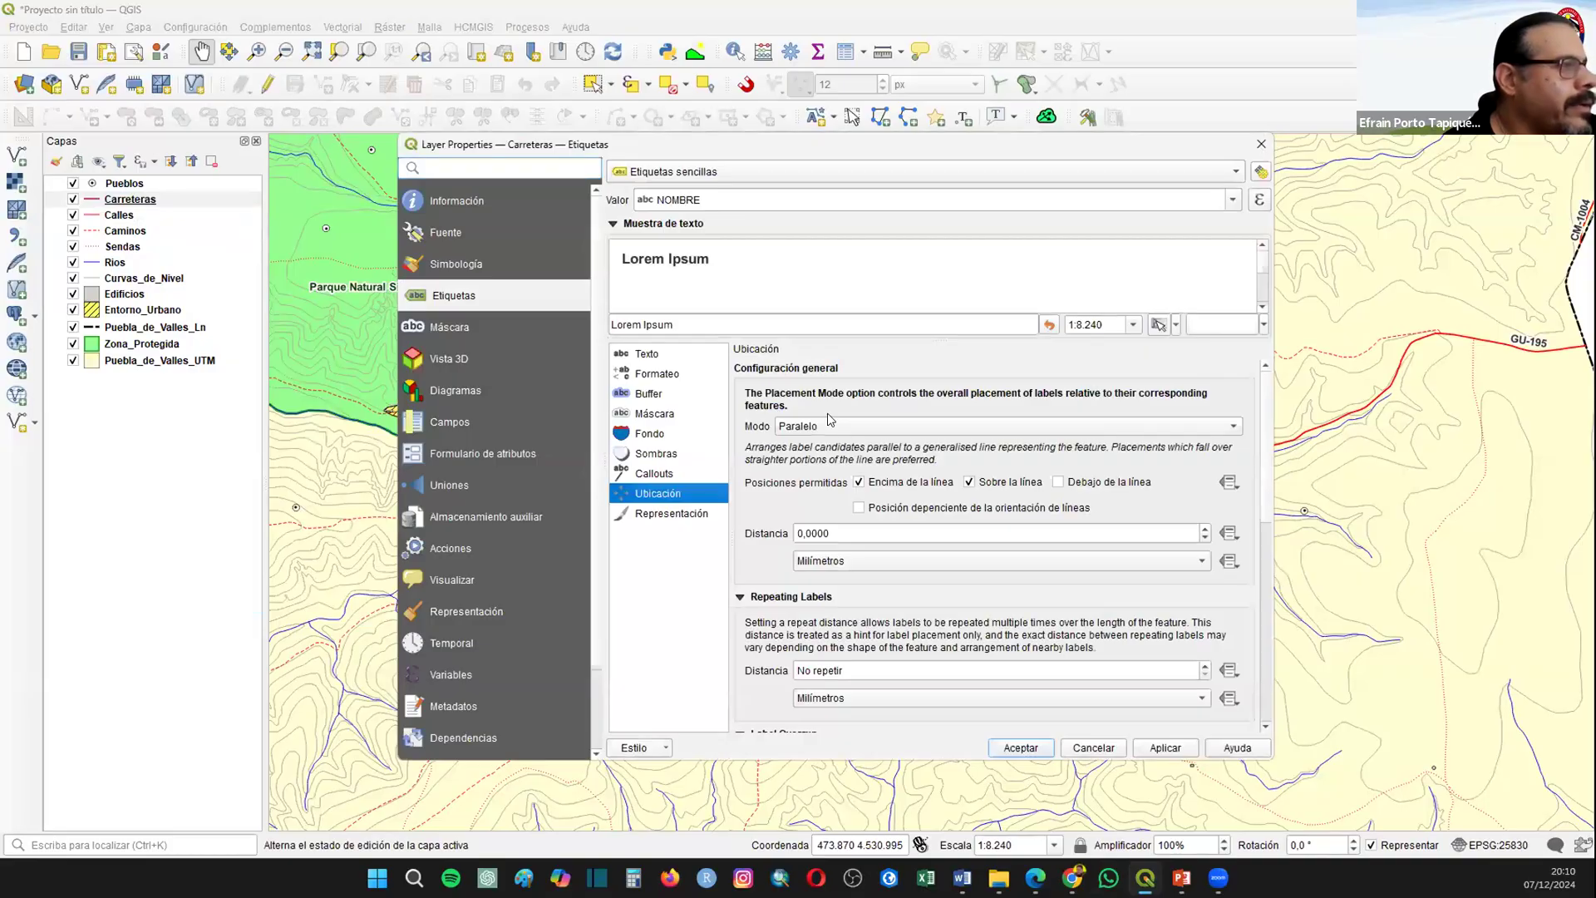
pyautogui.click(829, 427)
pyautogui.click(898, 439)
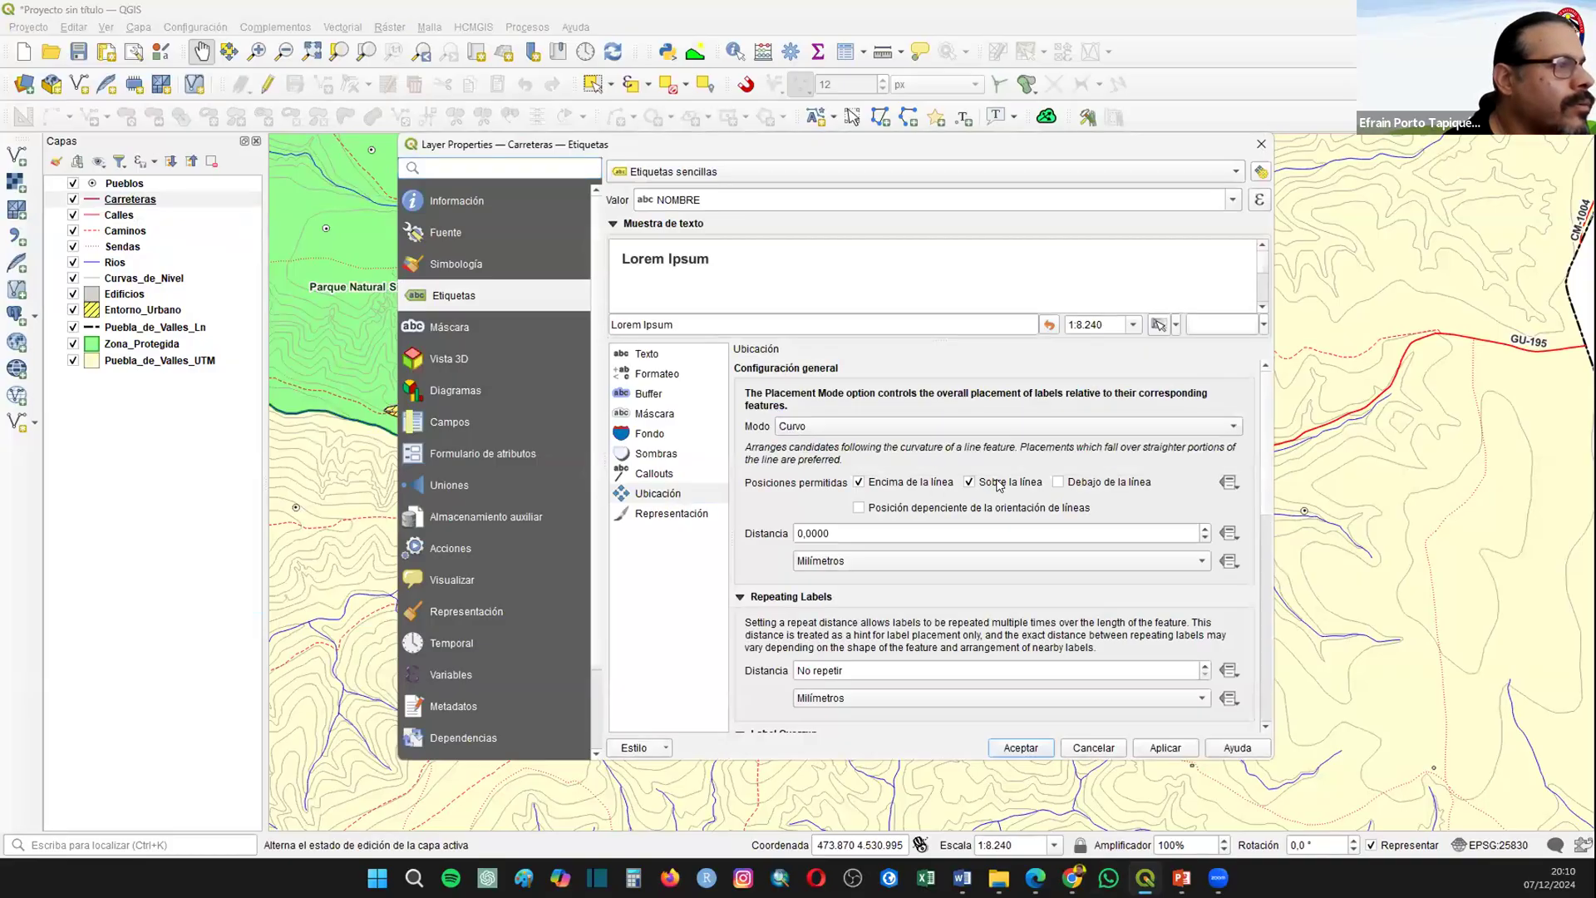
pyautogui.click(858, 482)
pyautogui.click(1185, 749)
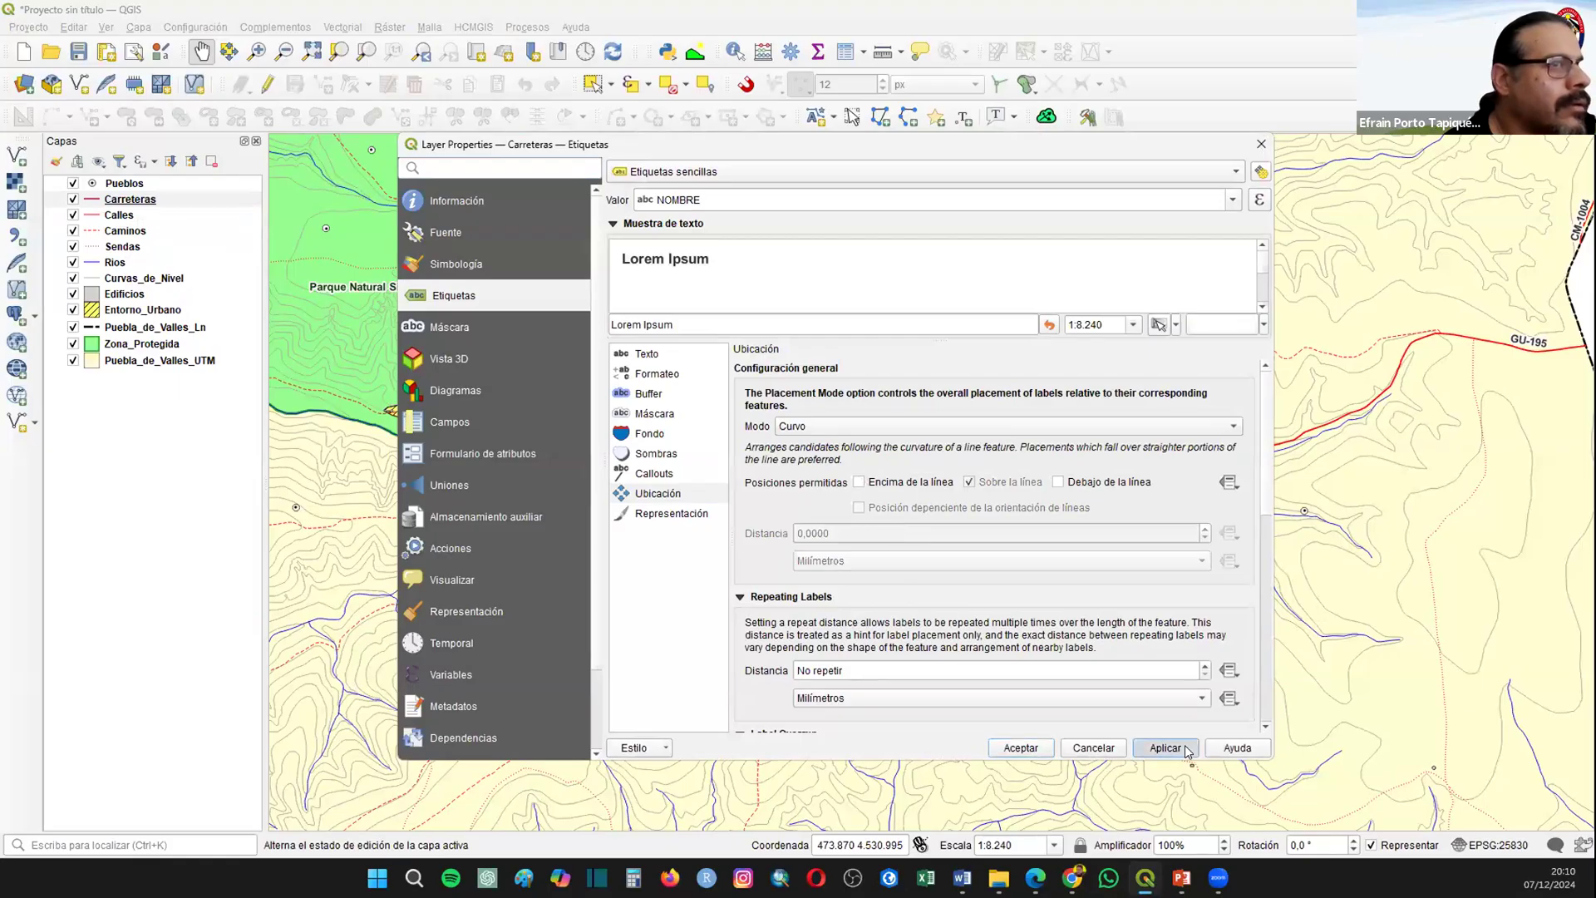
pyautogui.moveTo(632, 148); pyautogui.dragTo(581, 67)
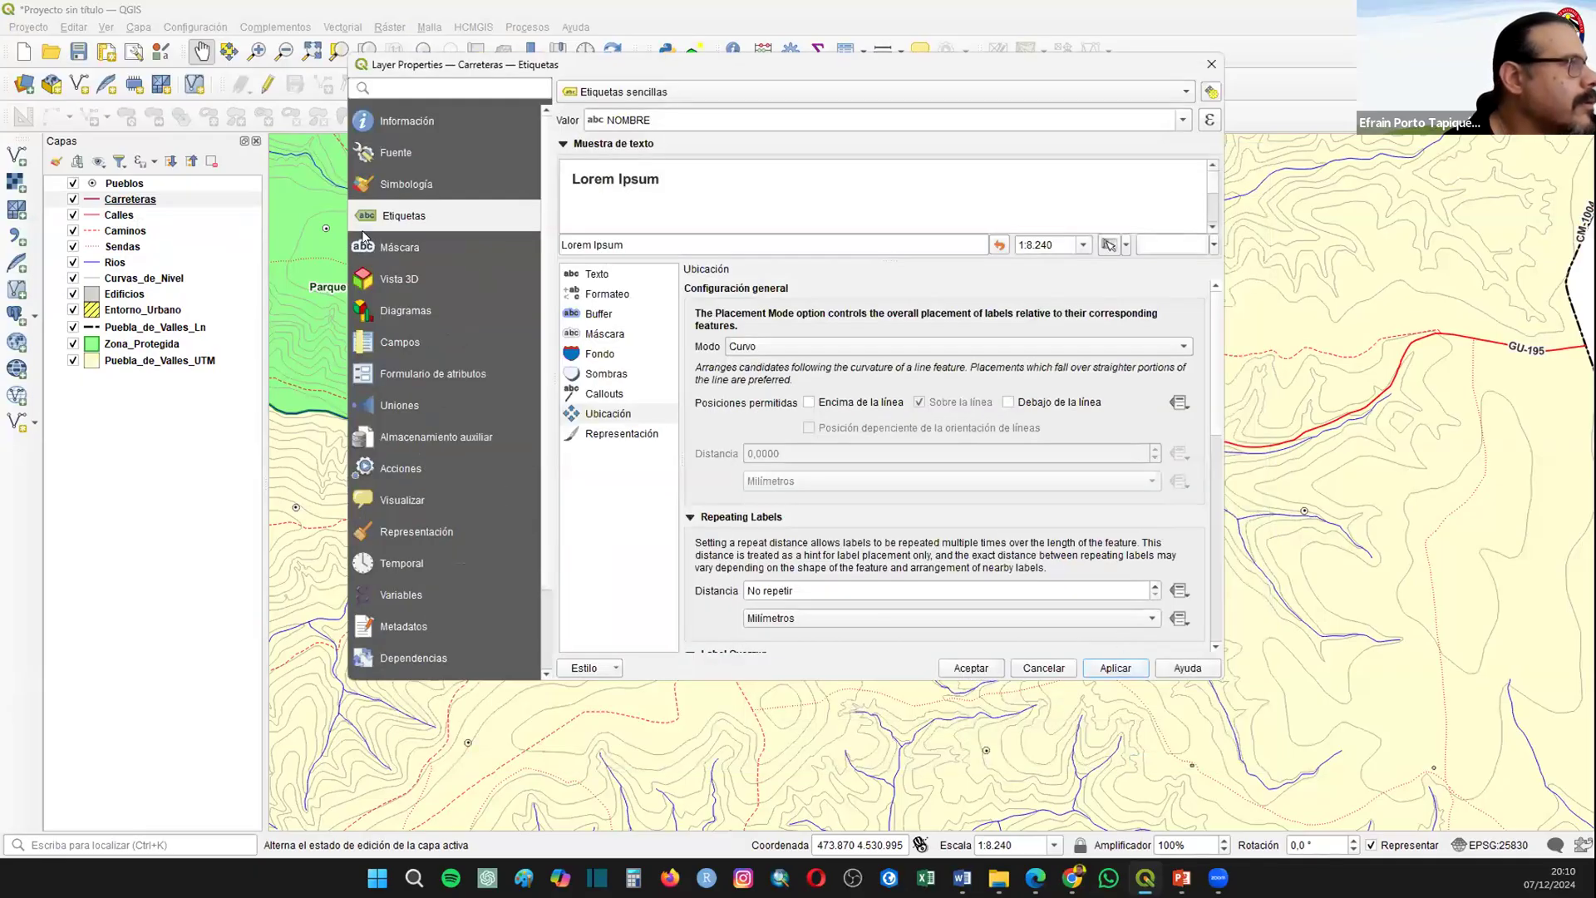
pyautogui.press('Escape')
# Step: Examine the attribute table of the Calles layer for its name and label fields
pyautogui.click(114, 215)
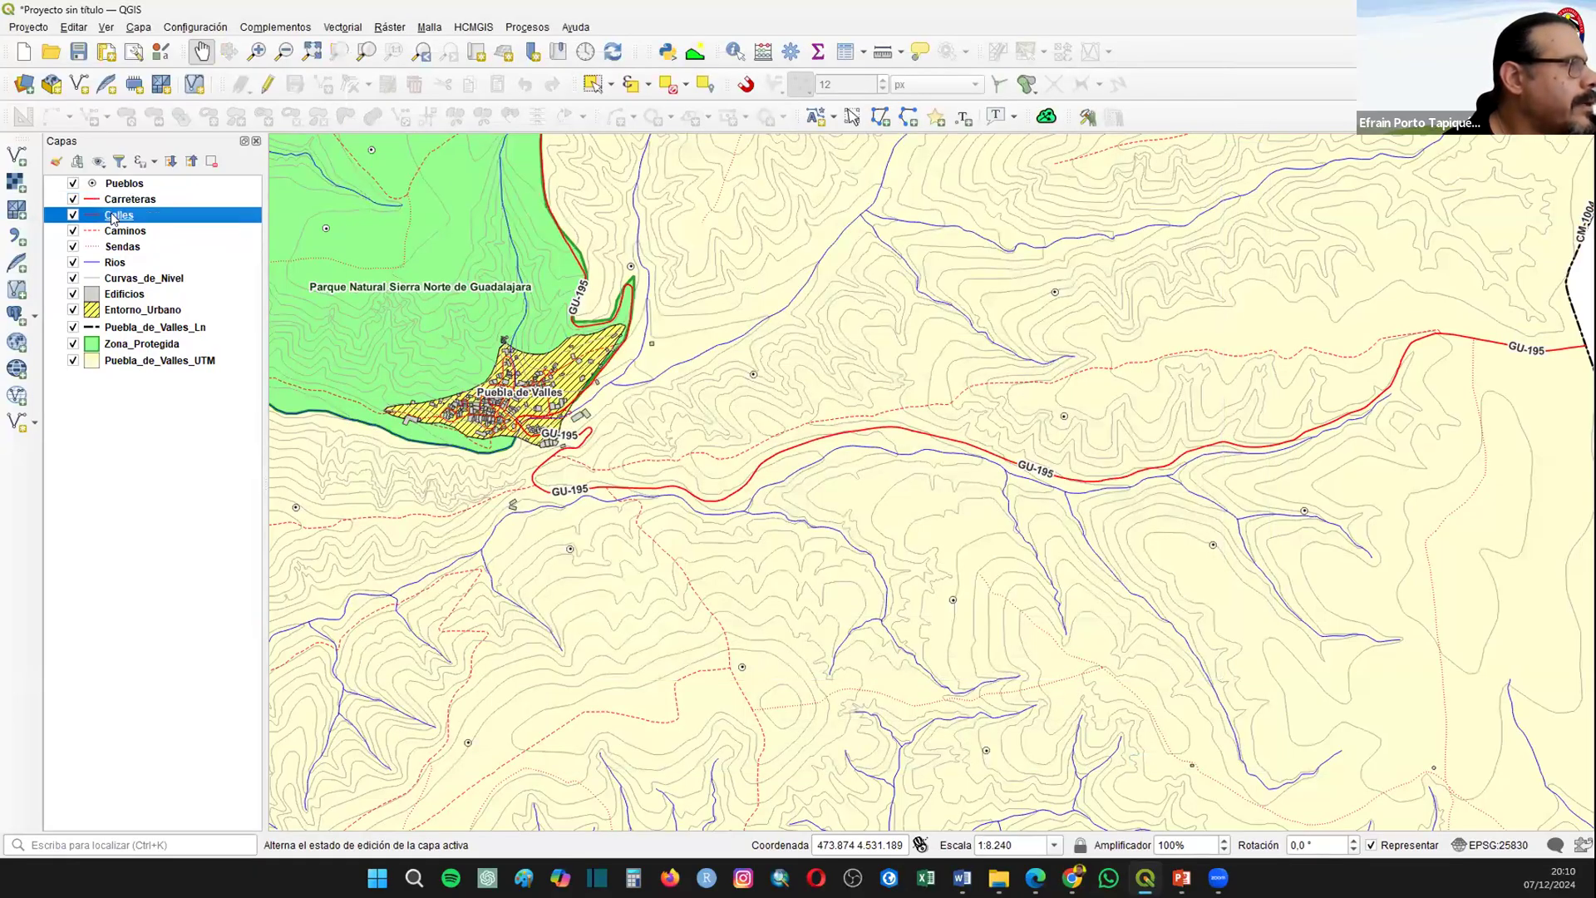
pyautogui.rightClick(111, 216)
pyautogui.click(202, 456)
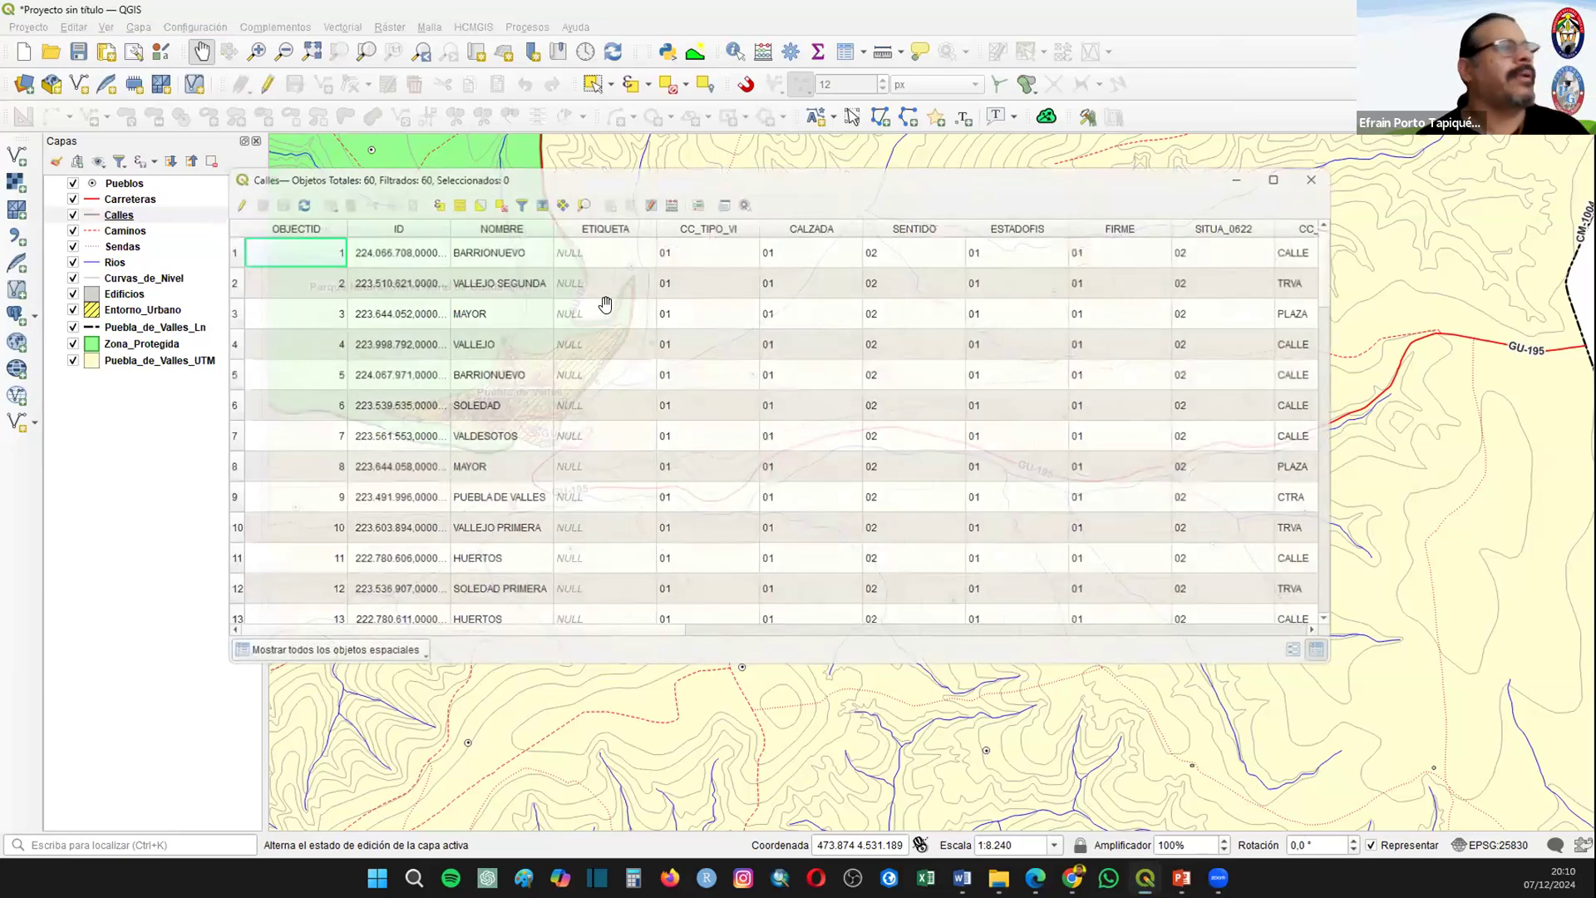
pyautogui.press('Escape')
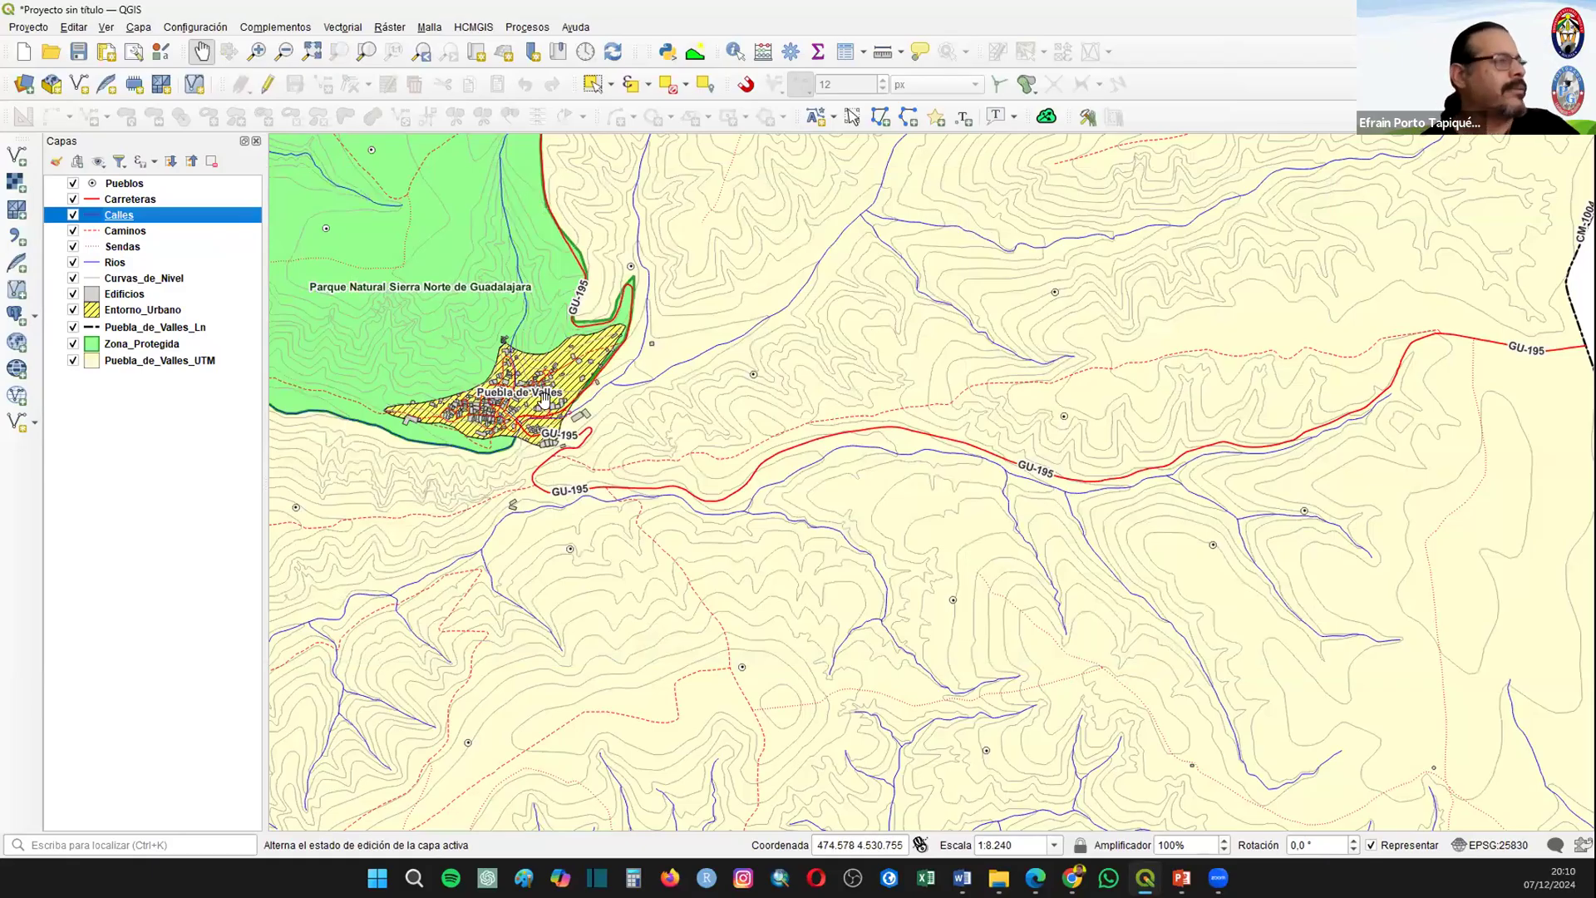
# Step: Label the Caminos layer with simple labels from NOMBRE, using Curvo placement and only the Sobre la línea position
pyautogui.rightClick(114, 233)
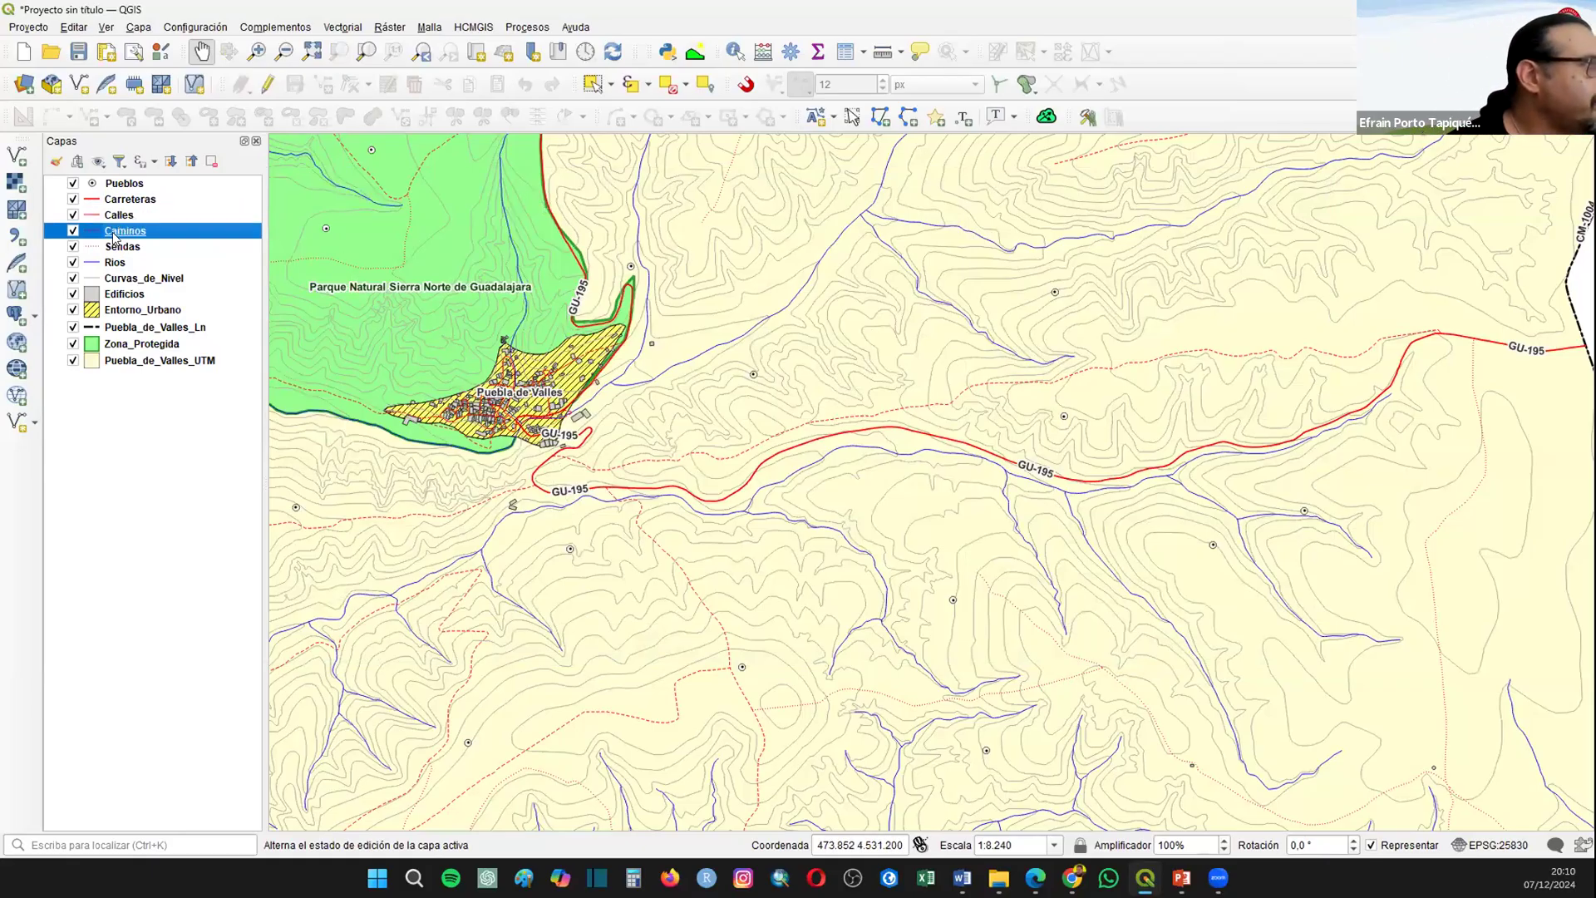
pyautogui.click(648, 432)
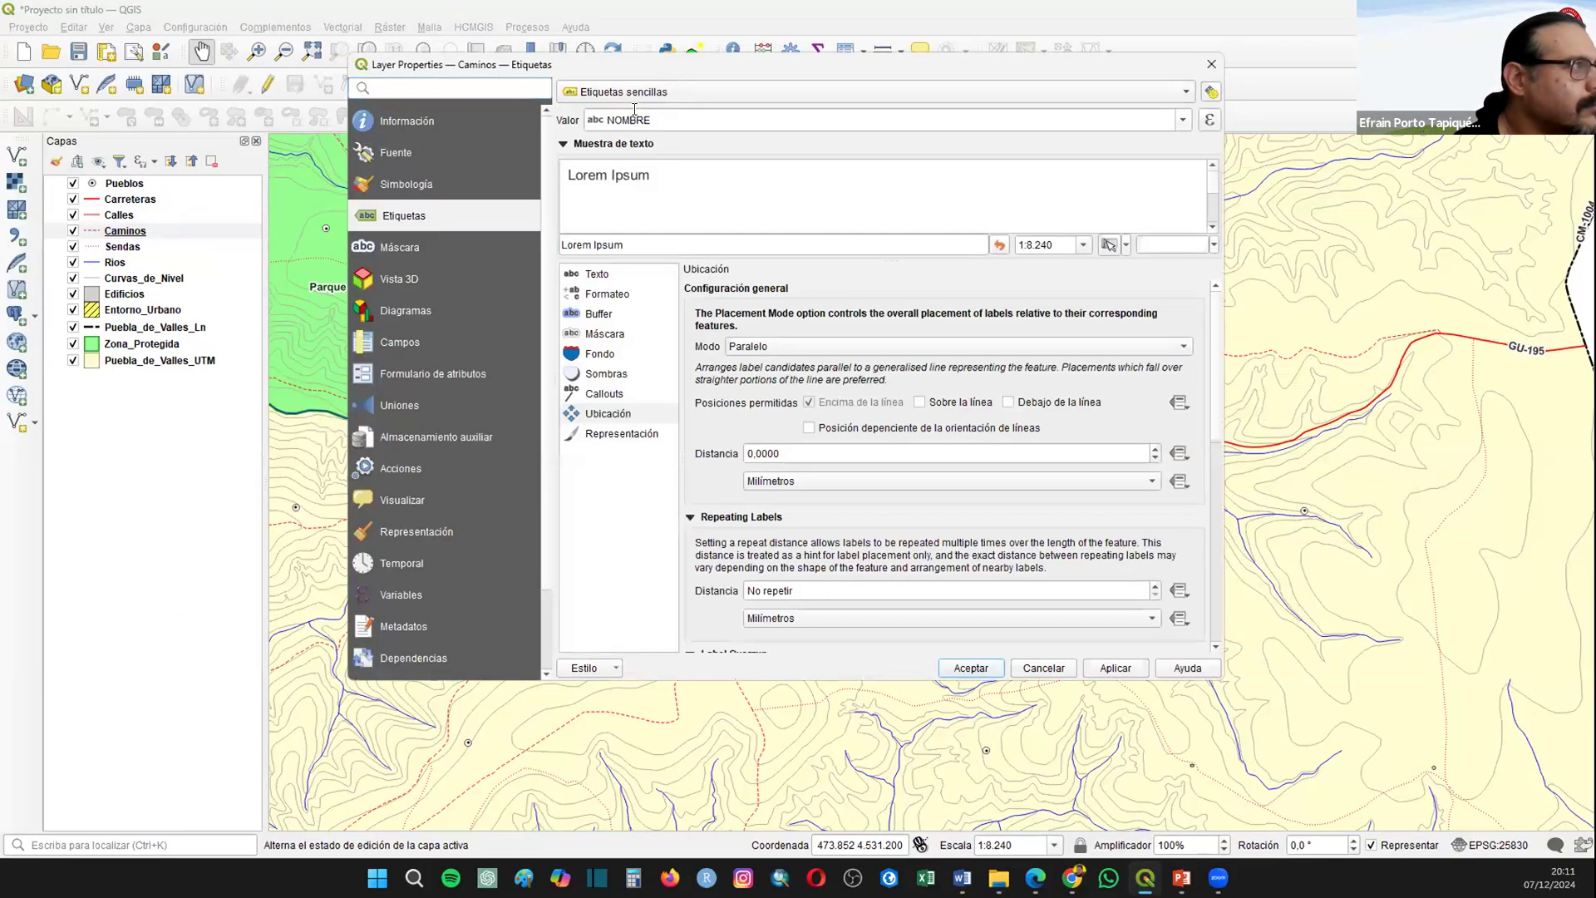
pyautogui.click(777, 346)
pyautogui.click(782, 378)
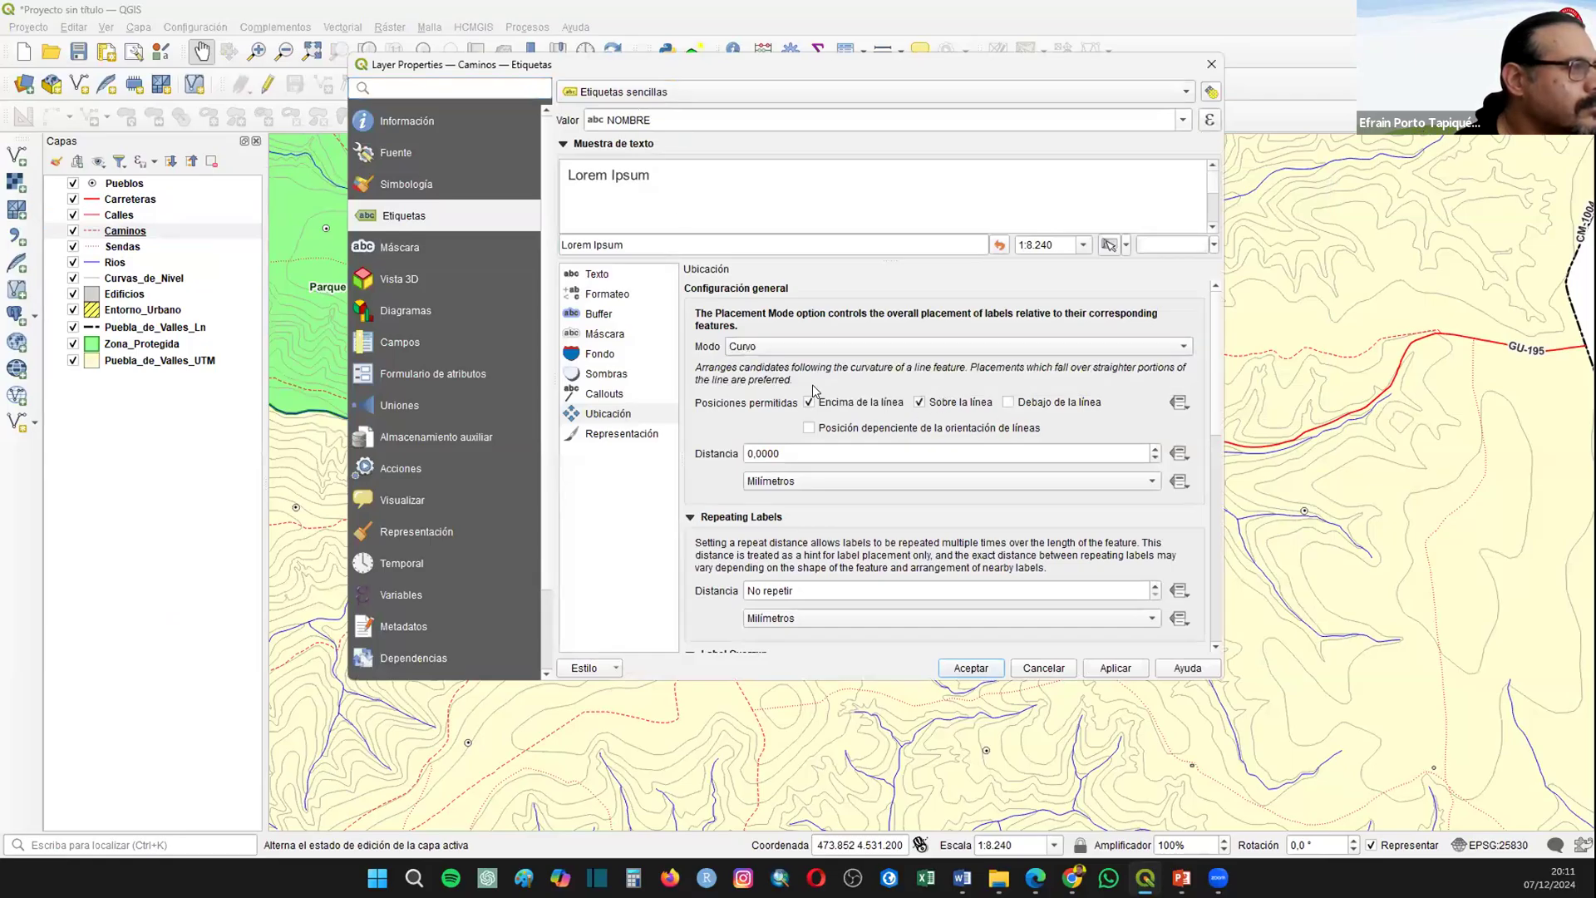
pyautogui.click(812, 403)
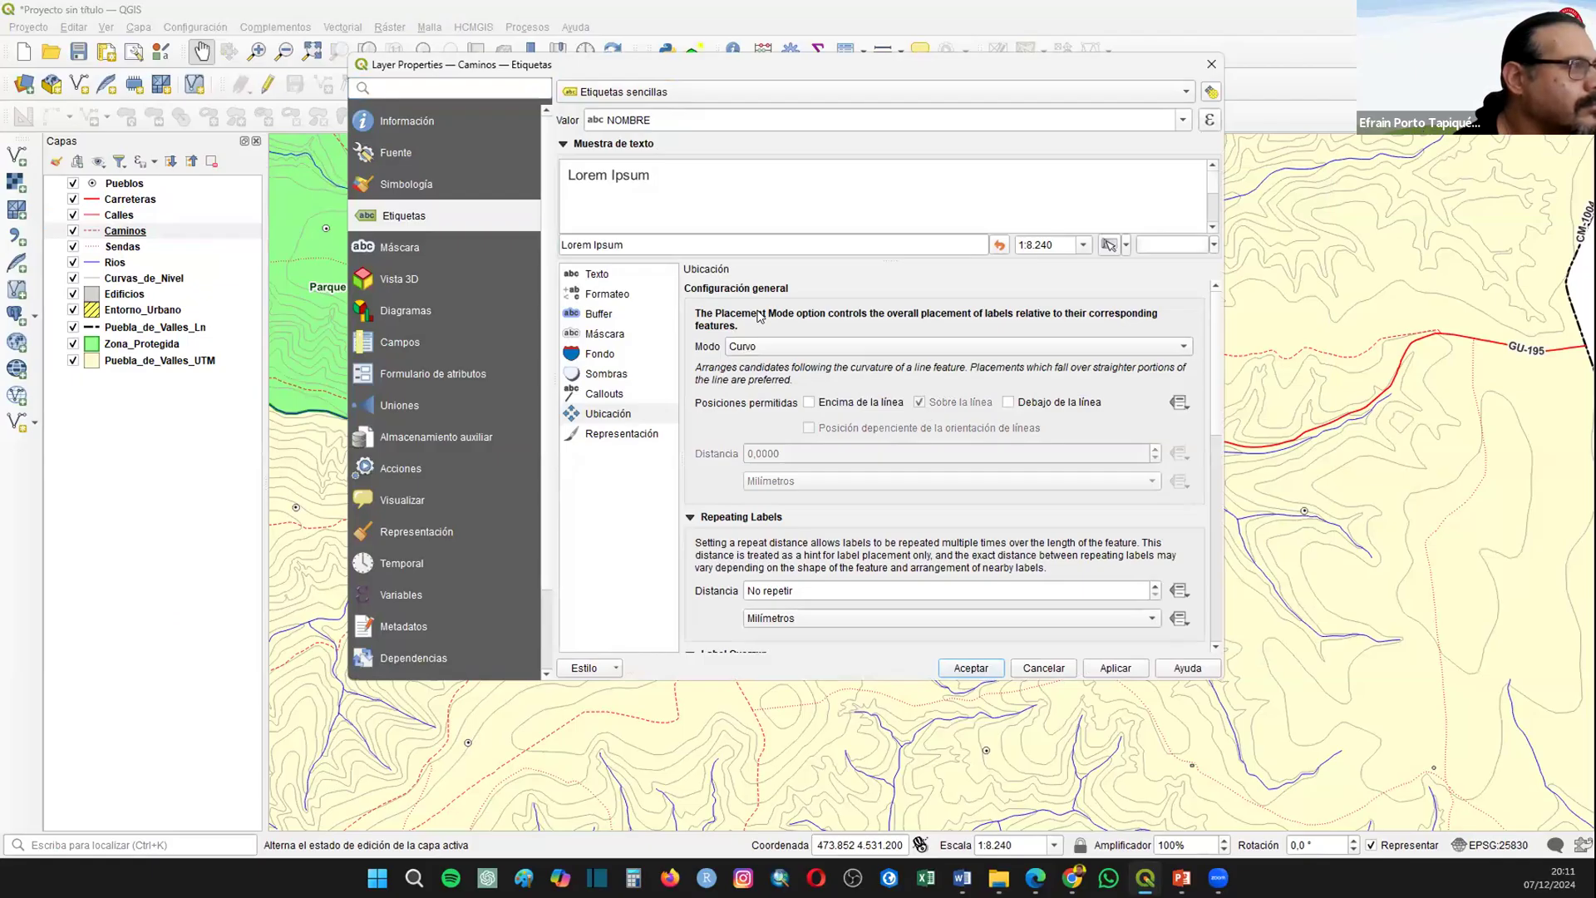
# Step: Add a text buffer to the Caminos labels and accept the layer properties
pyautogui.click(605, 317)
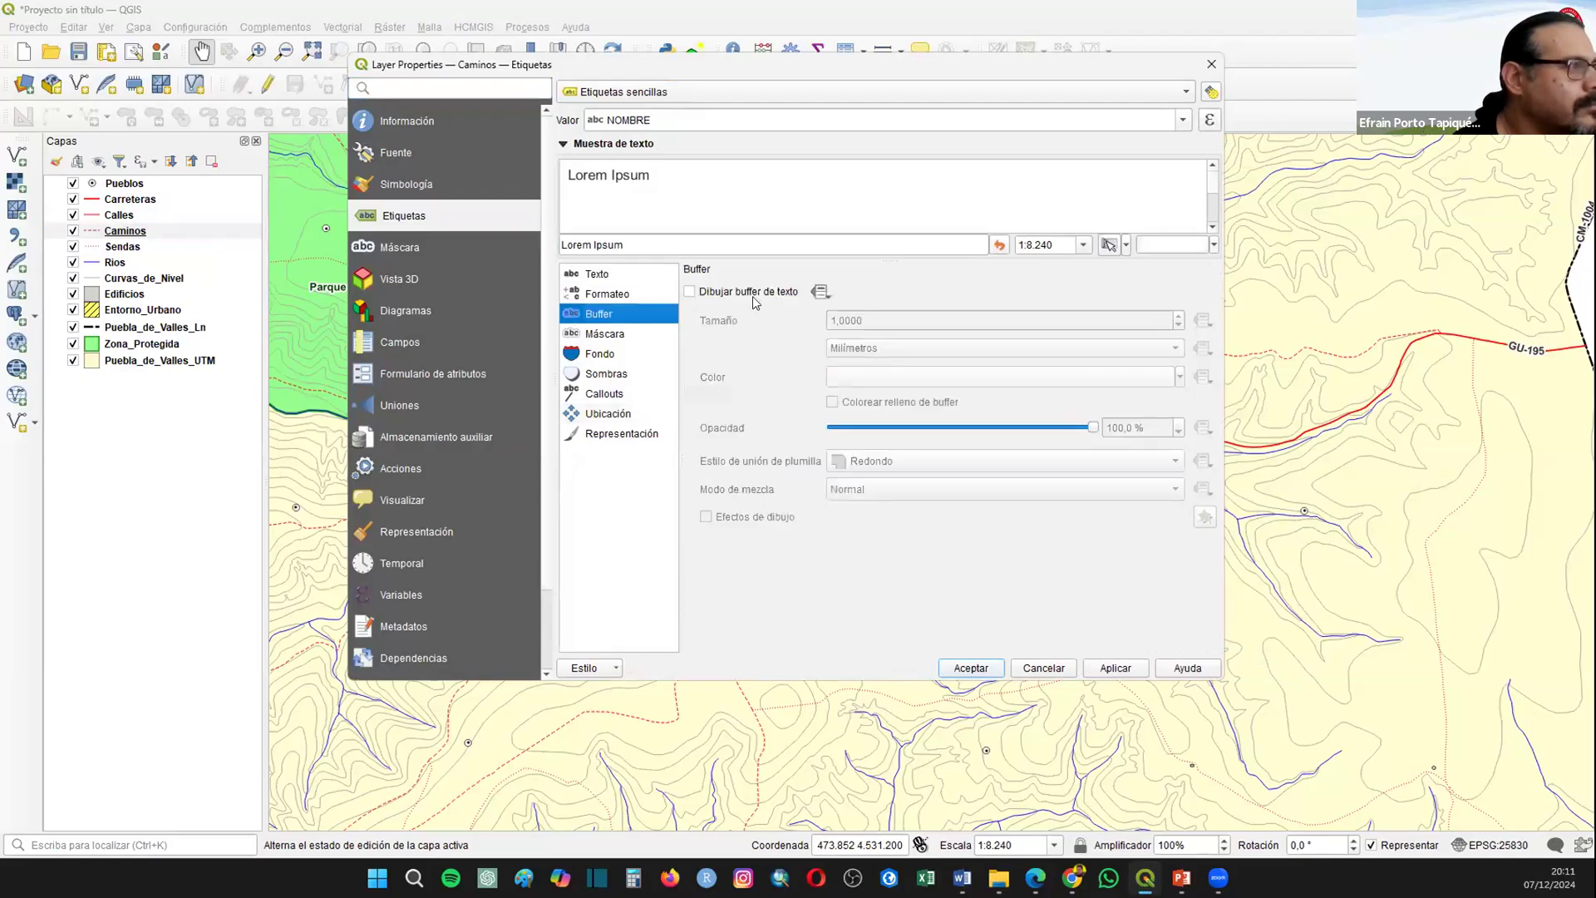
pyautogui.click(753, 293)
pyautogui.click(608, 414)
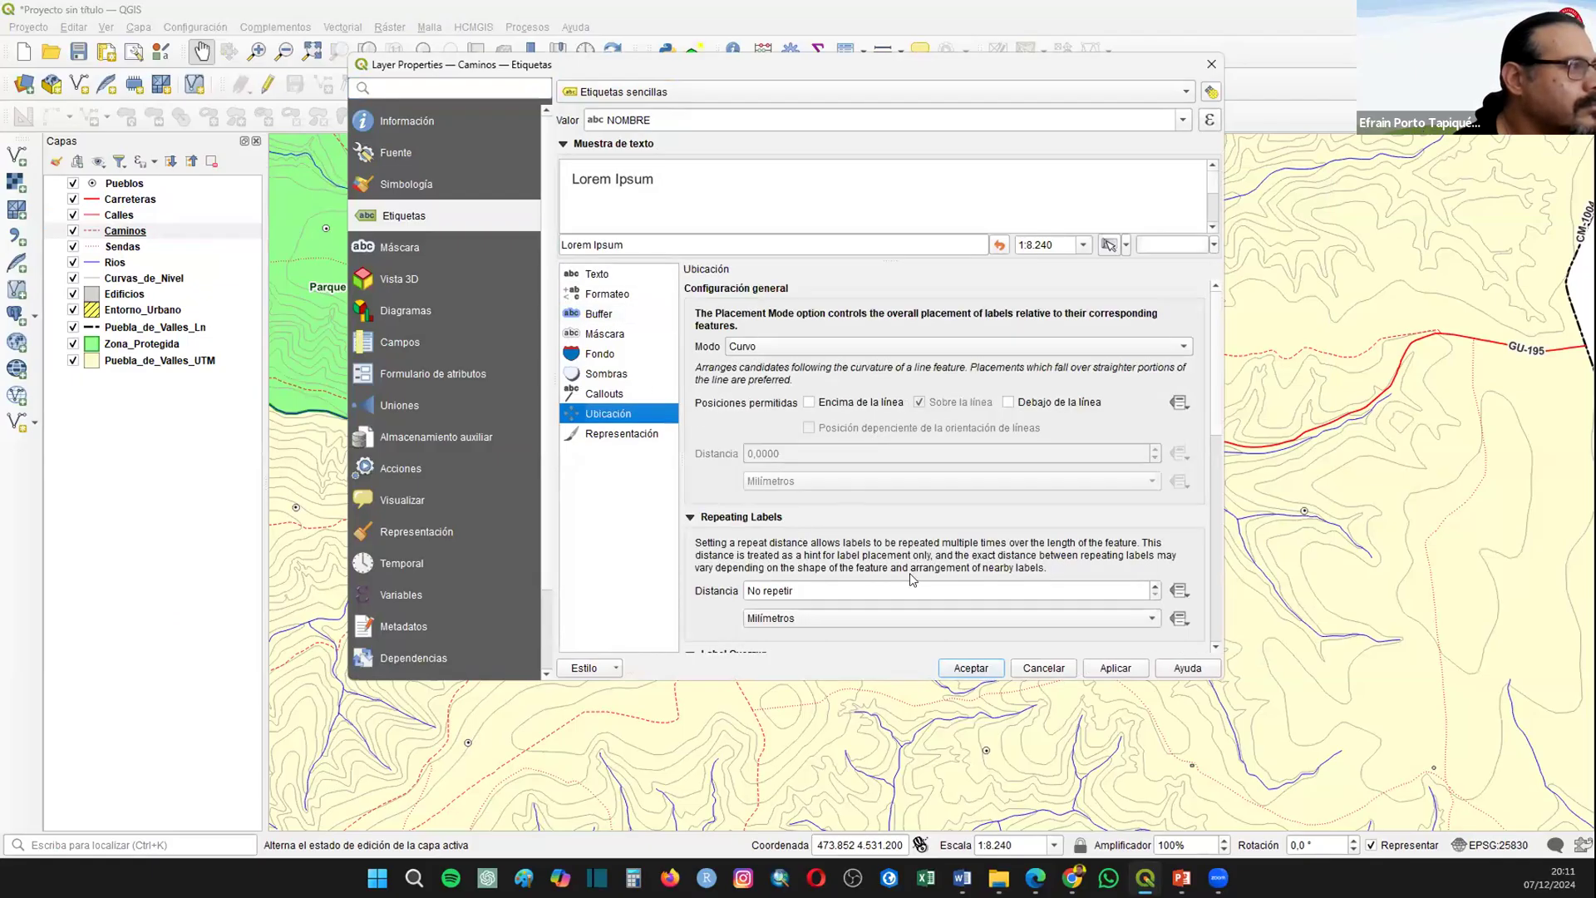
pyautogui.click(977, 666)
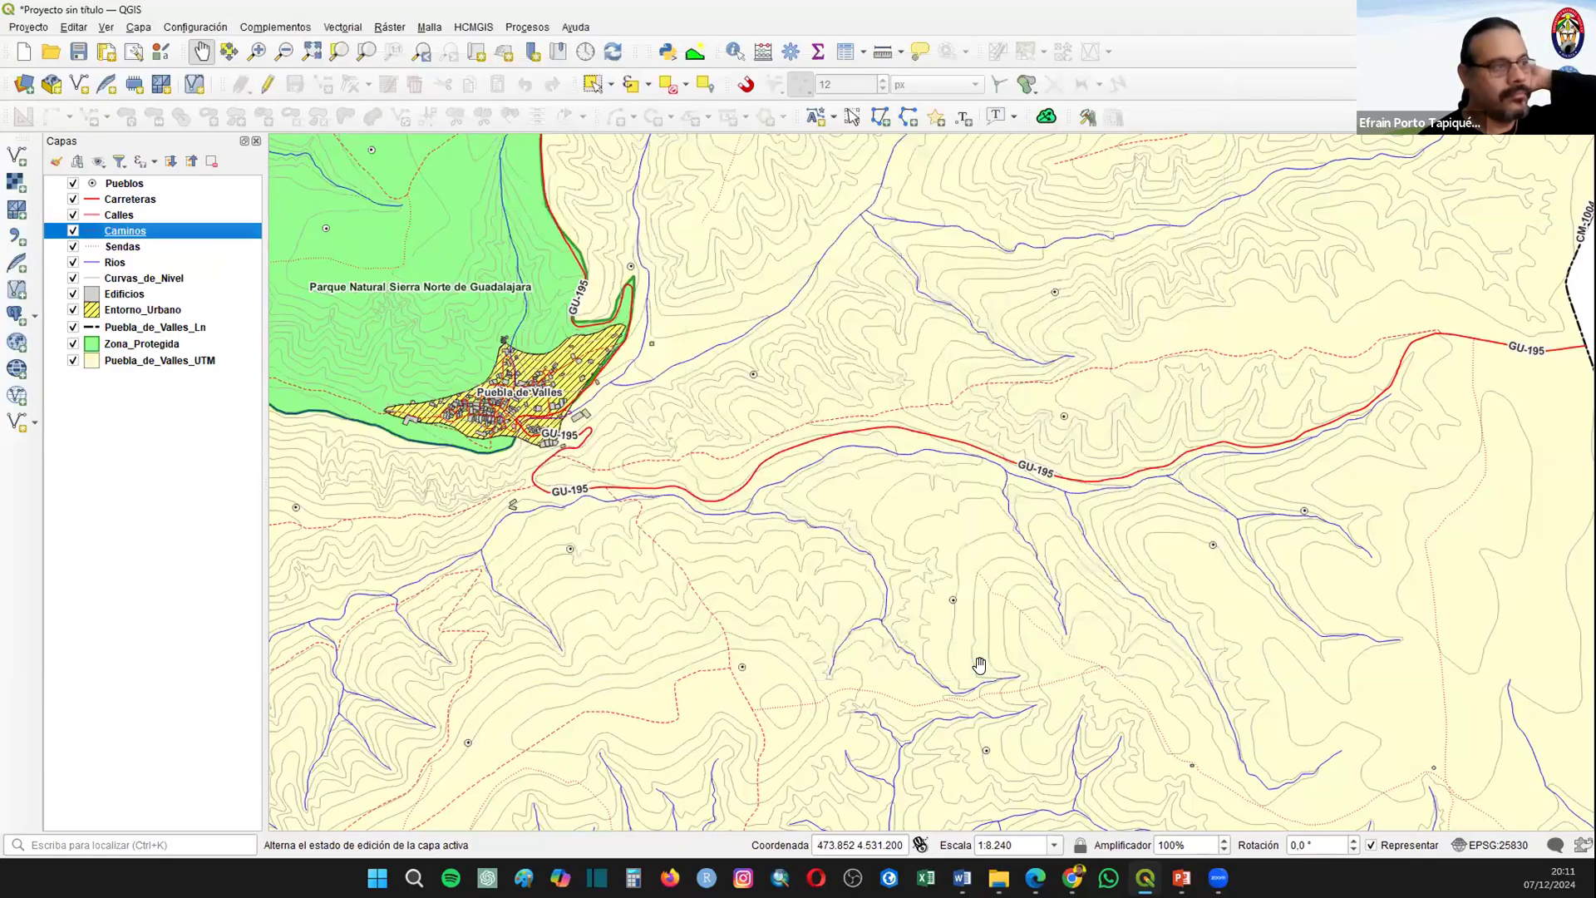
pyautogui.scroll(-1, 752, 569)
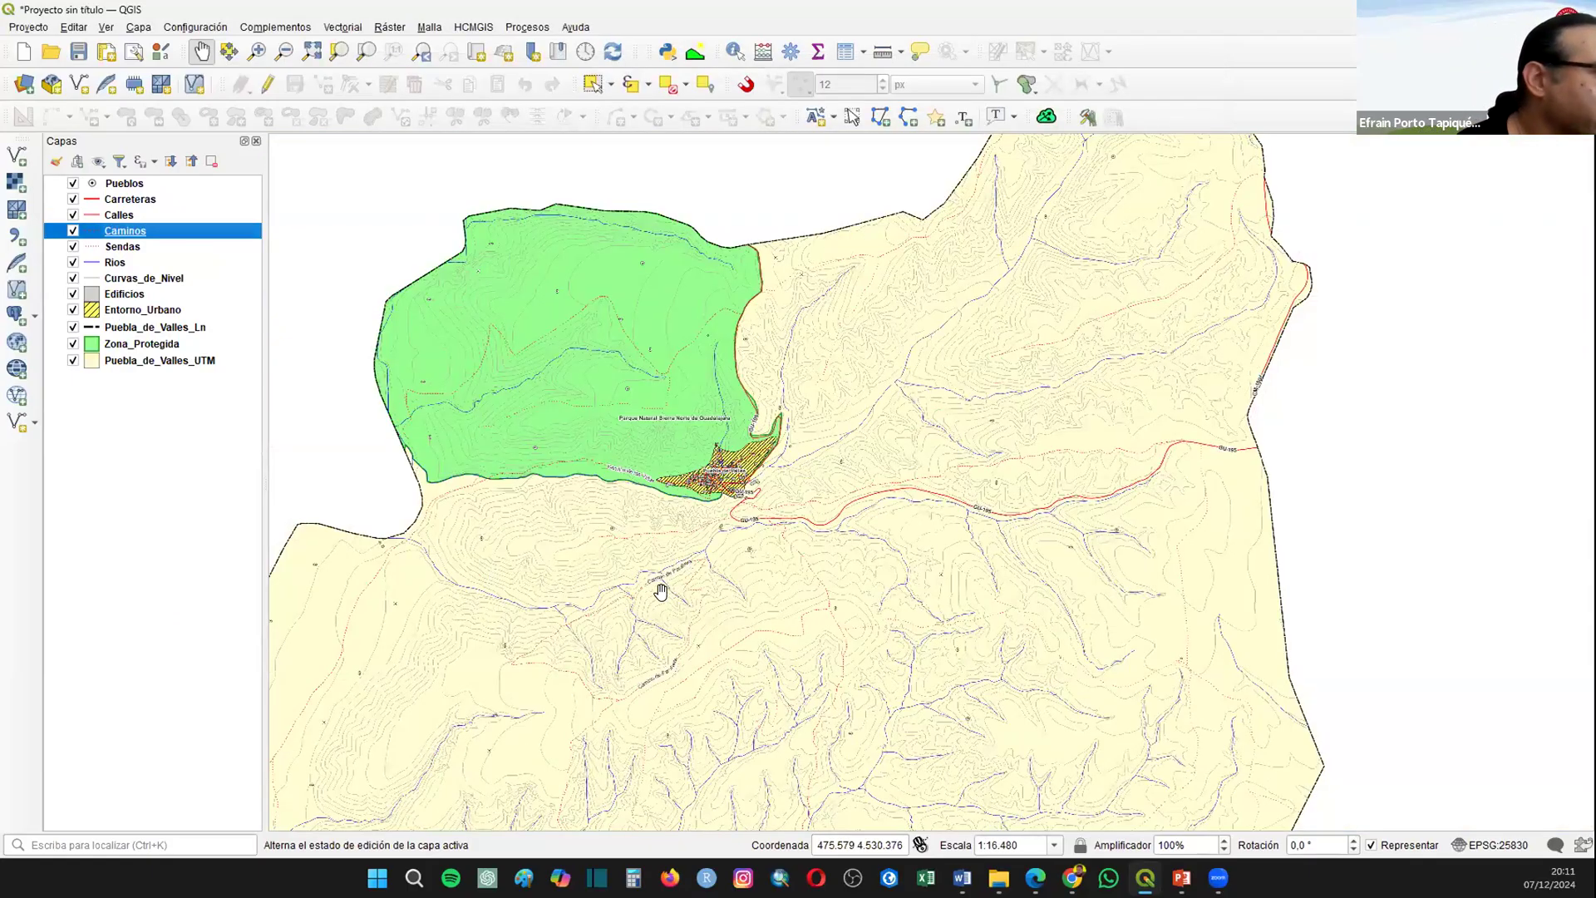
pyautogui.scroll(1, 608, 780)
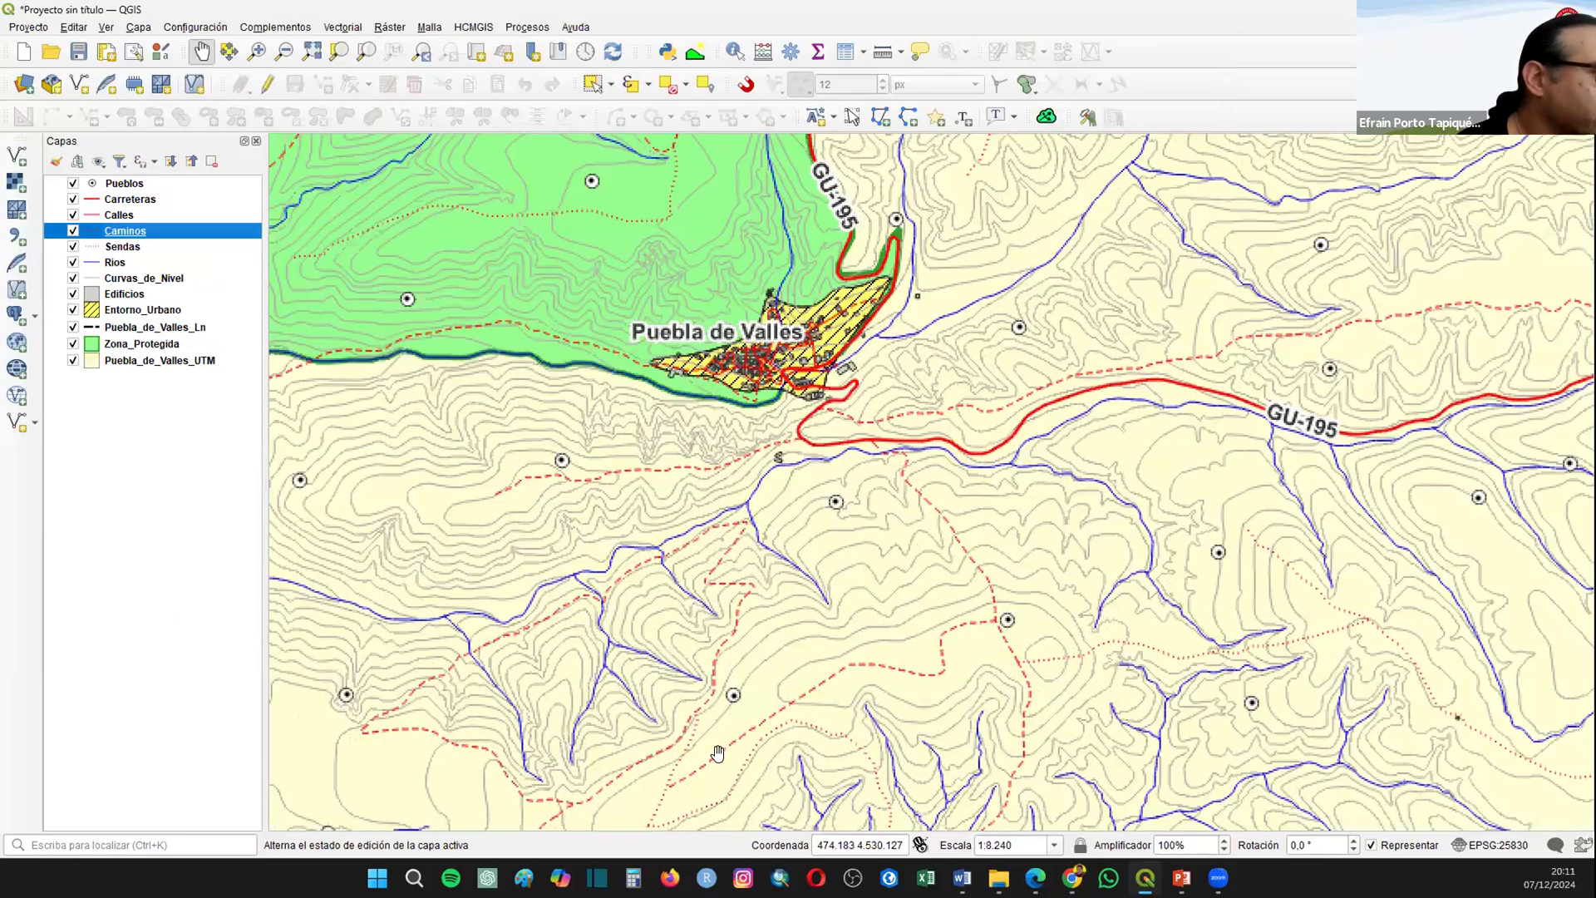
# Step: Enable simple labels from NOMBRE on the Sendas layer, placed in Curvo mode with only Sobre la línea allowed, and apply
pyautogui.rightClick(117, 233)
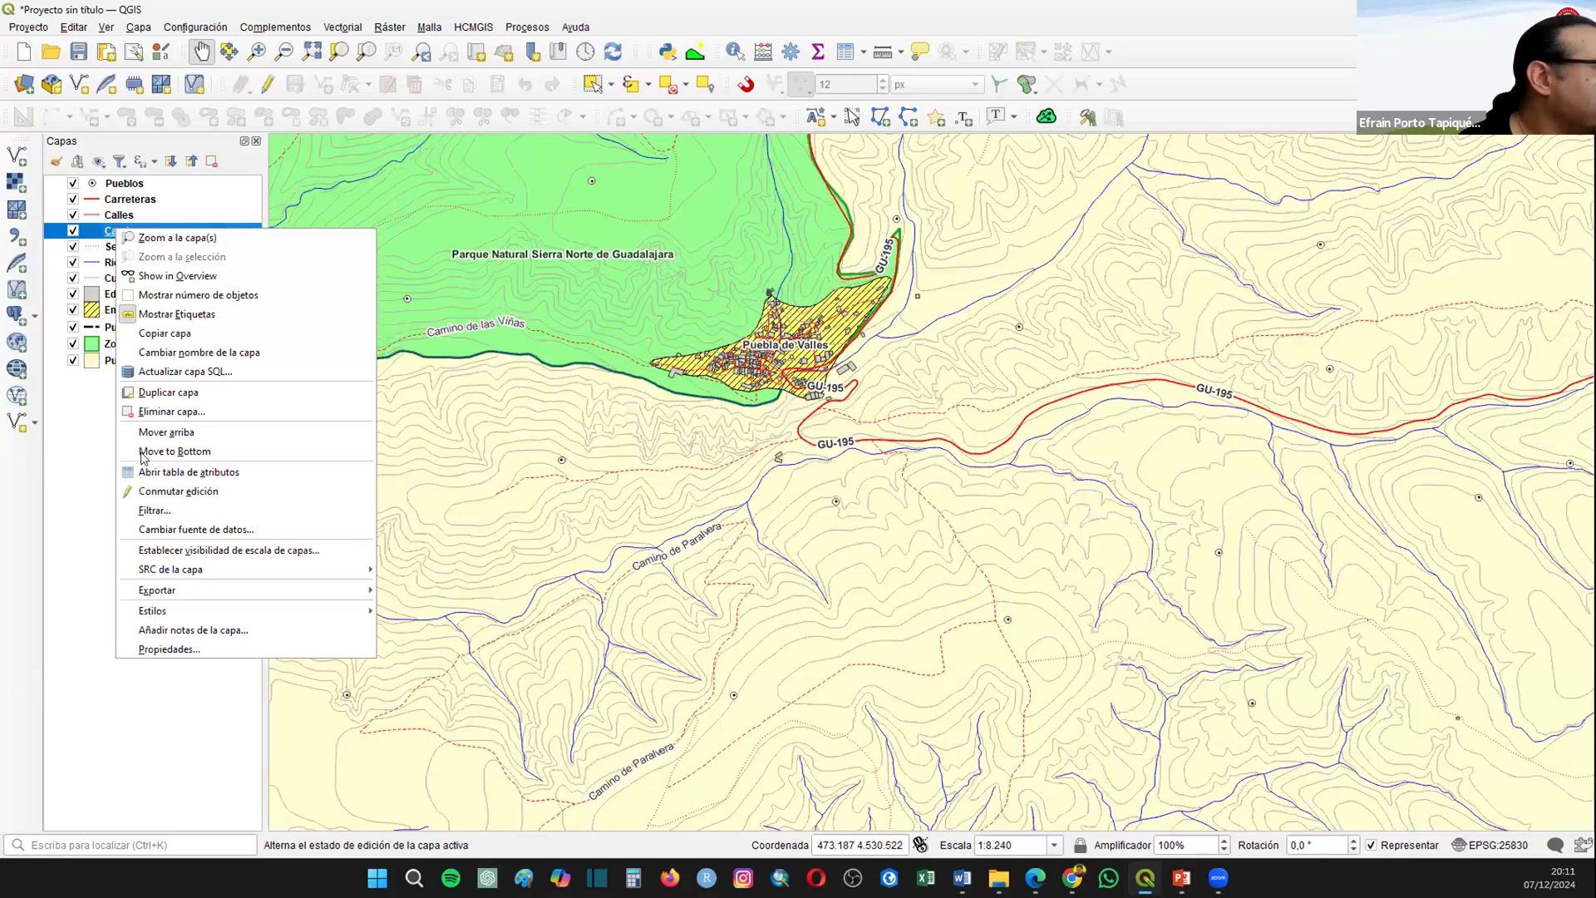
pyautogui.click(151, 671)
pyautogui.press('Down')
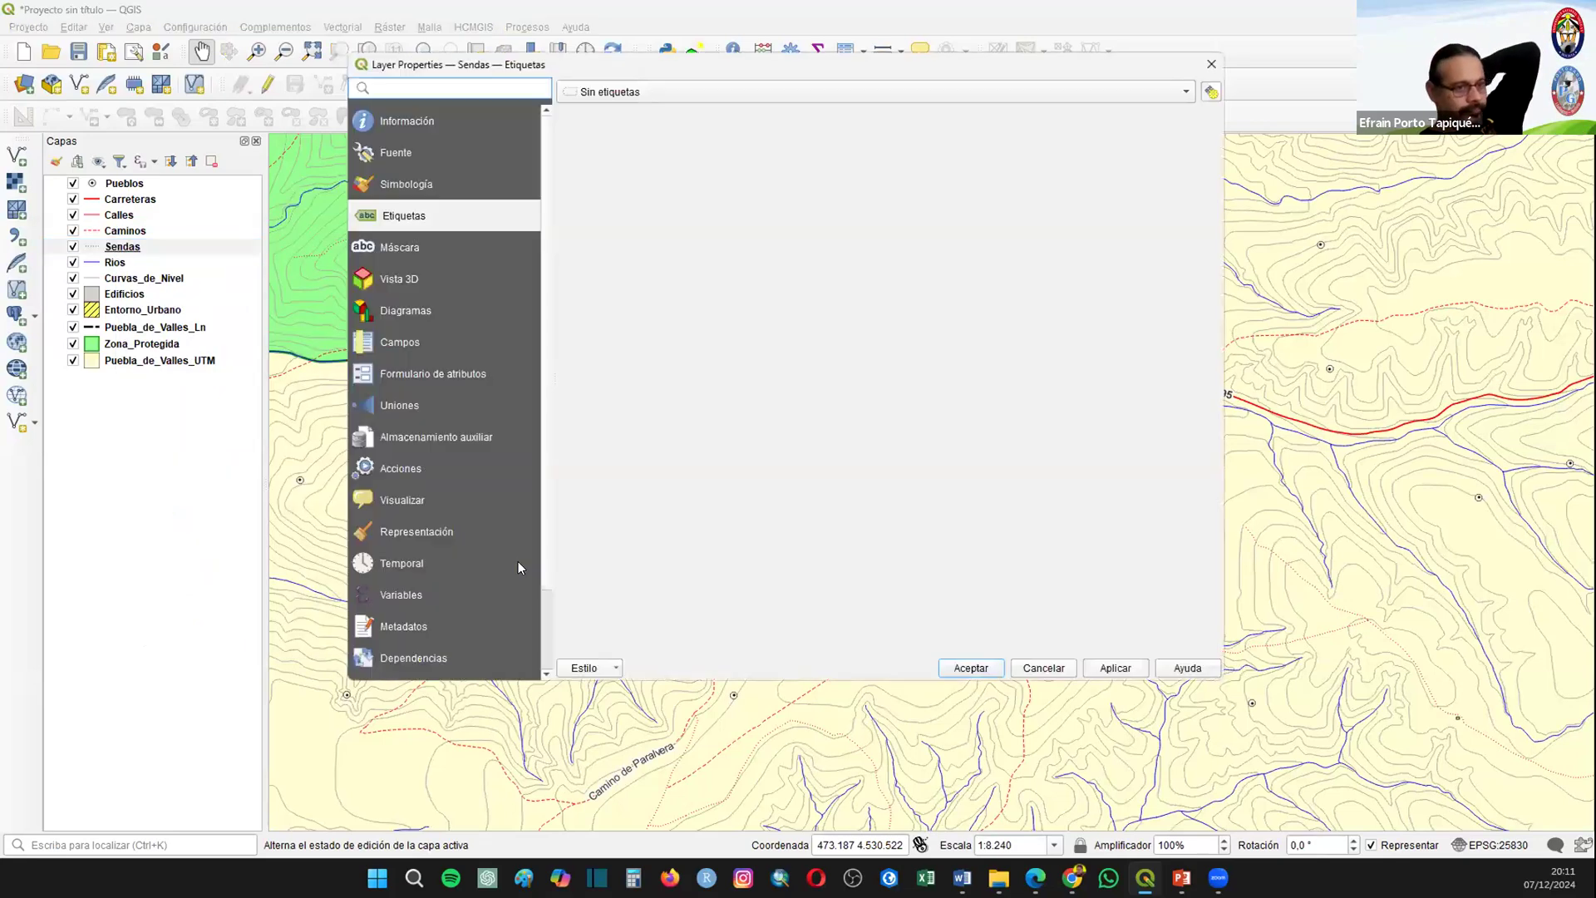
pyautogui.click(632, 93)
pyautogui.click(628, 110)
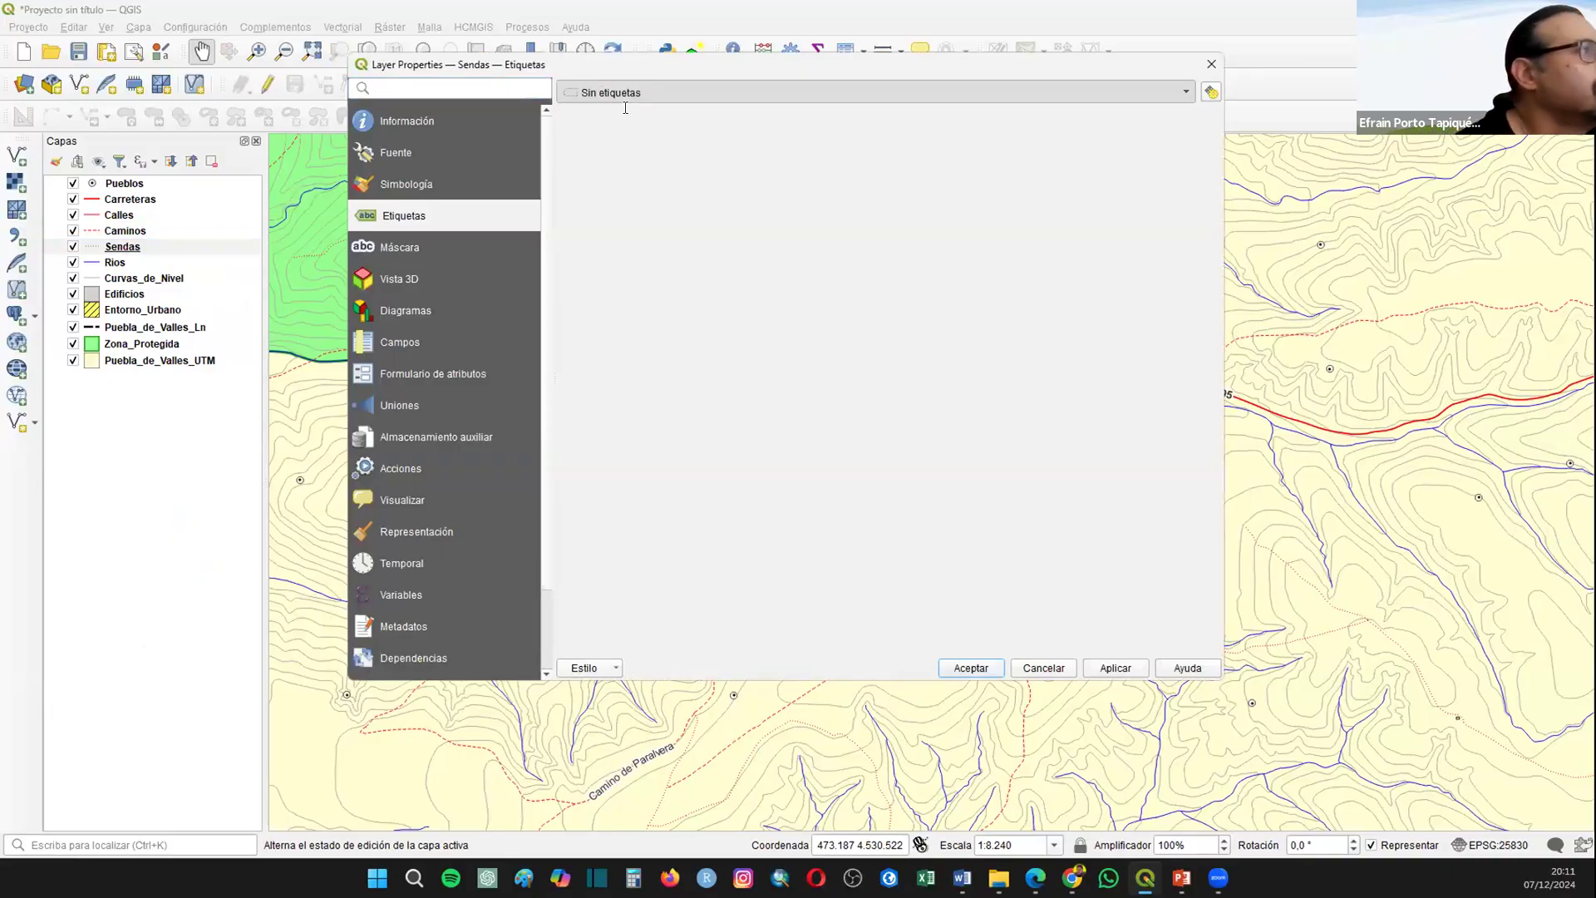
pyautogui.click(929, 401)
pyautogui.click(809, 401)
pyautogui.click(801, 346)
pyautogui.click(803, 377)
pyautogui.click(1115, 667)
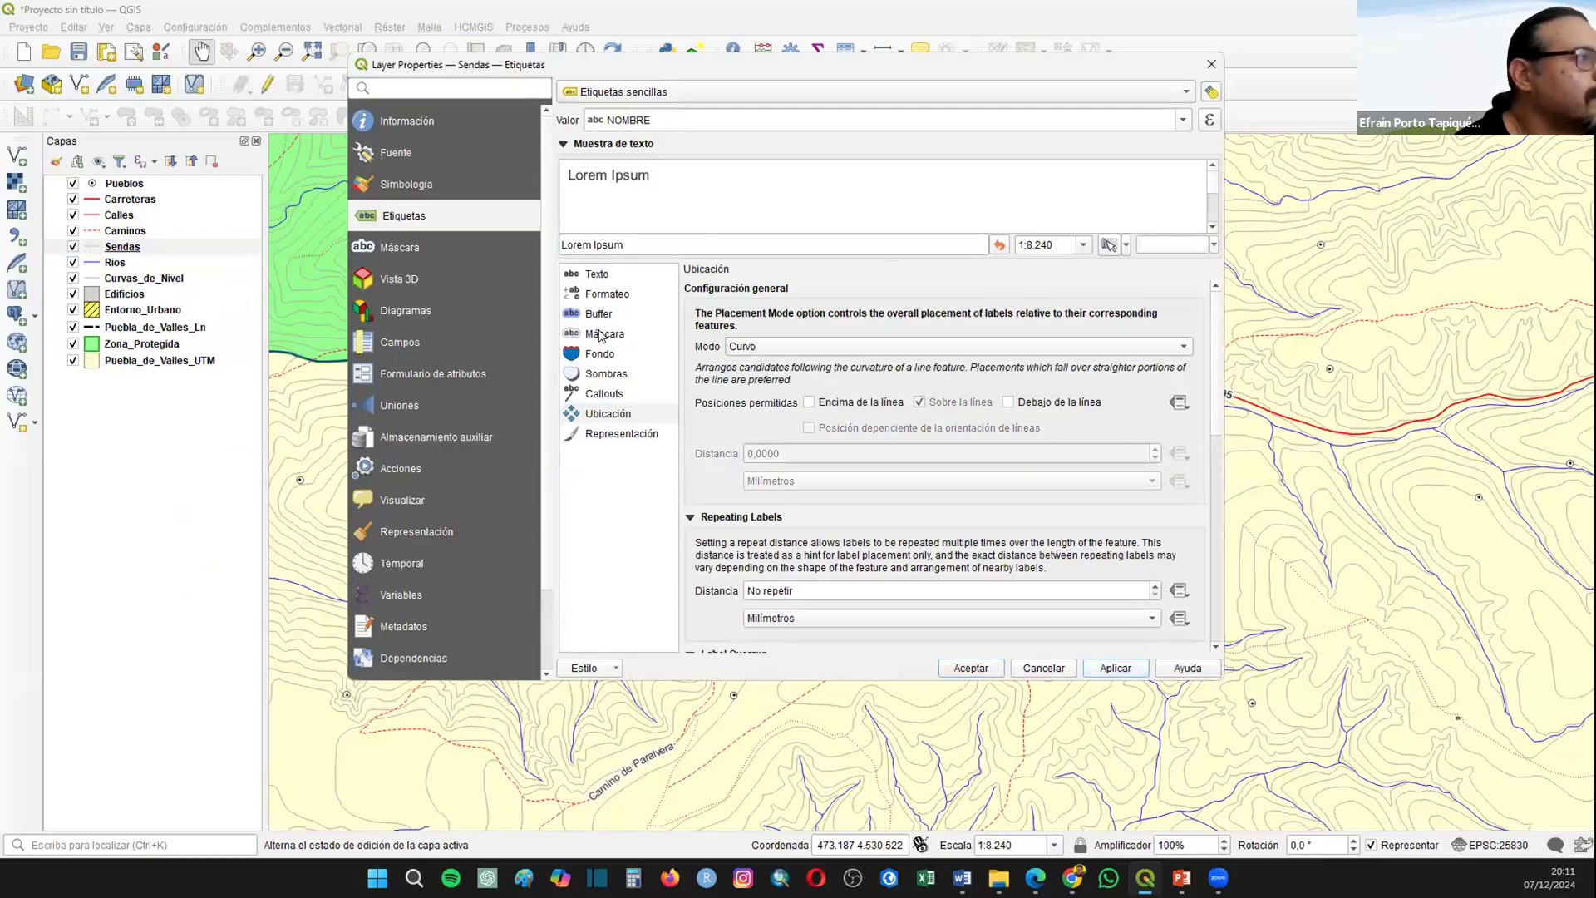
# Step: Draw a text buffer around the Sendas labels, set their text size to 8 points and accept the properties
pyautogui.click(605, 315)
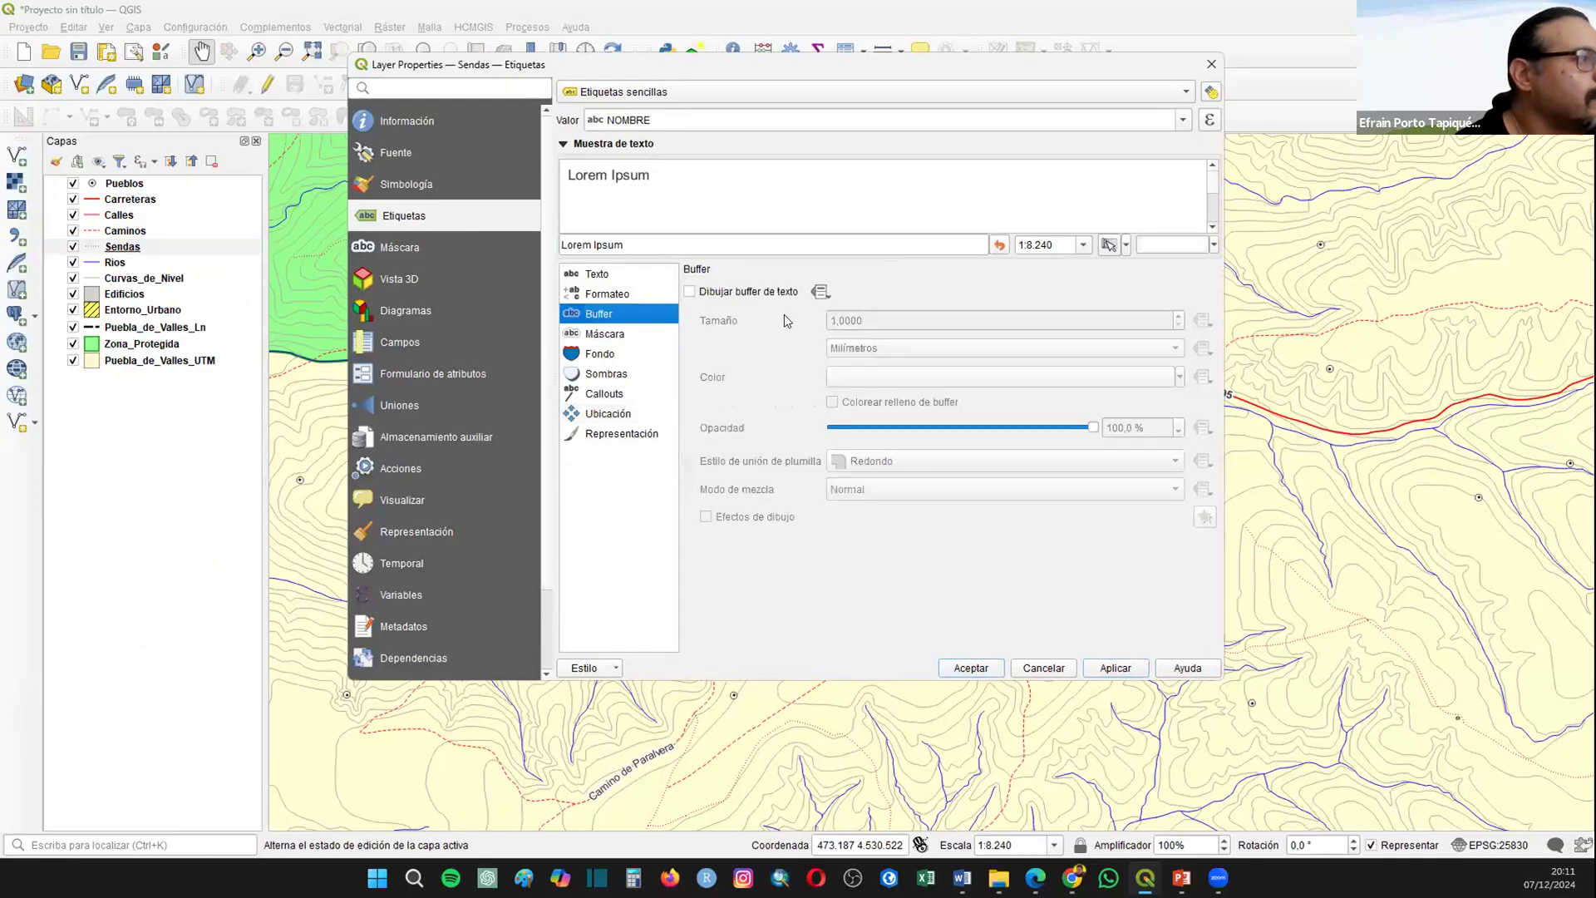
pyautogui.click(691, 291)
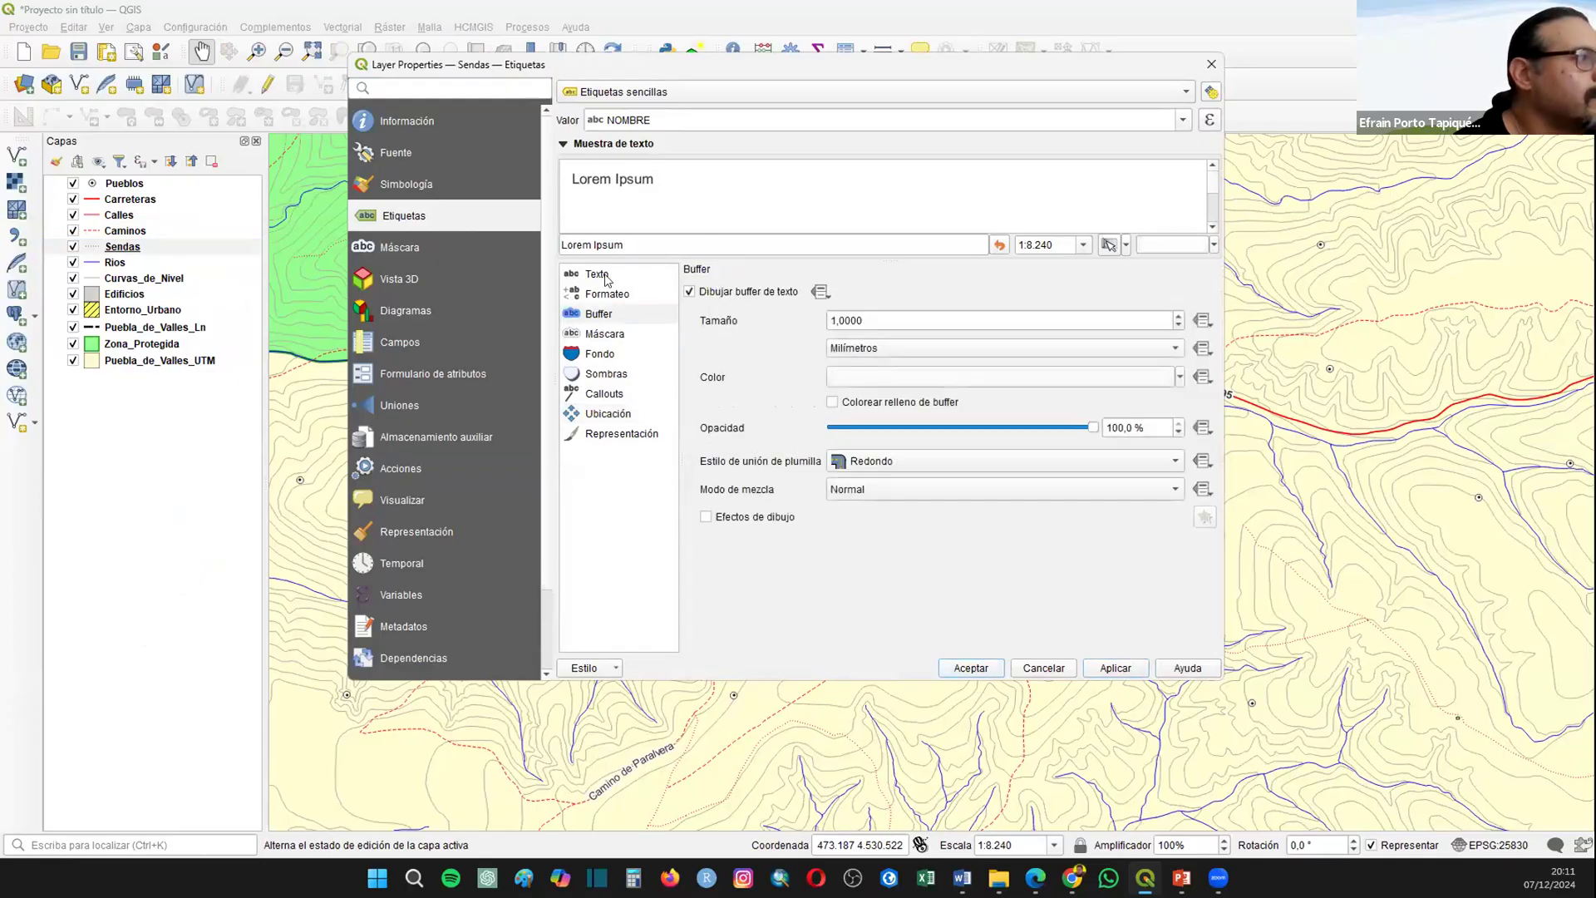
pyautogui.click(633, 276)
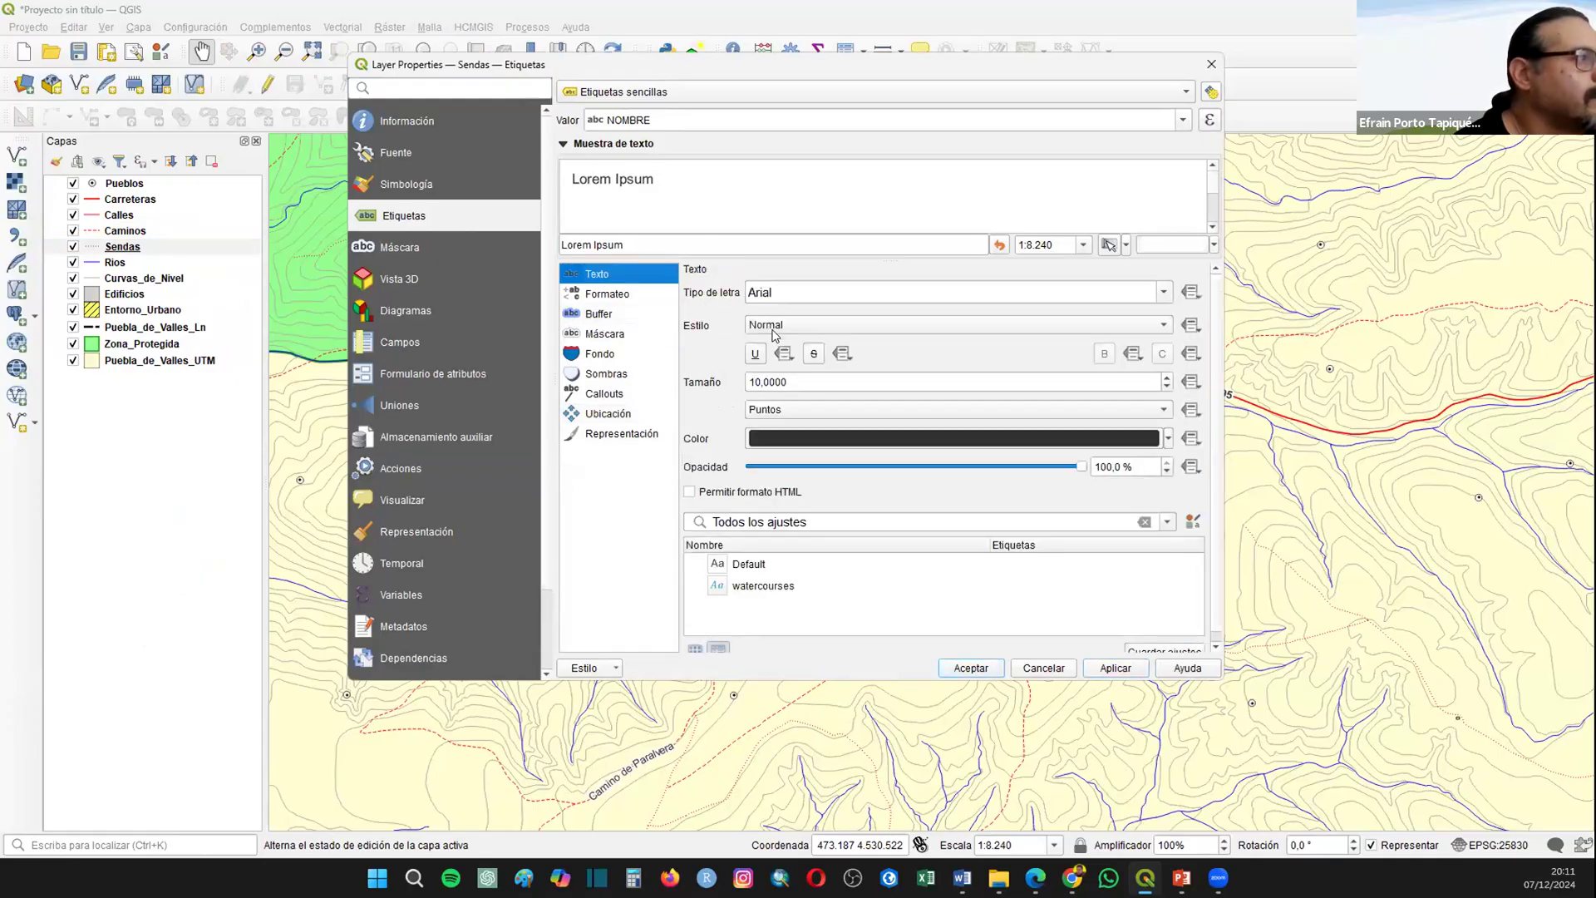
pyautogui.doubleClick(1166, 387)
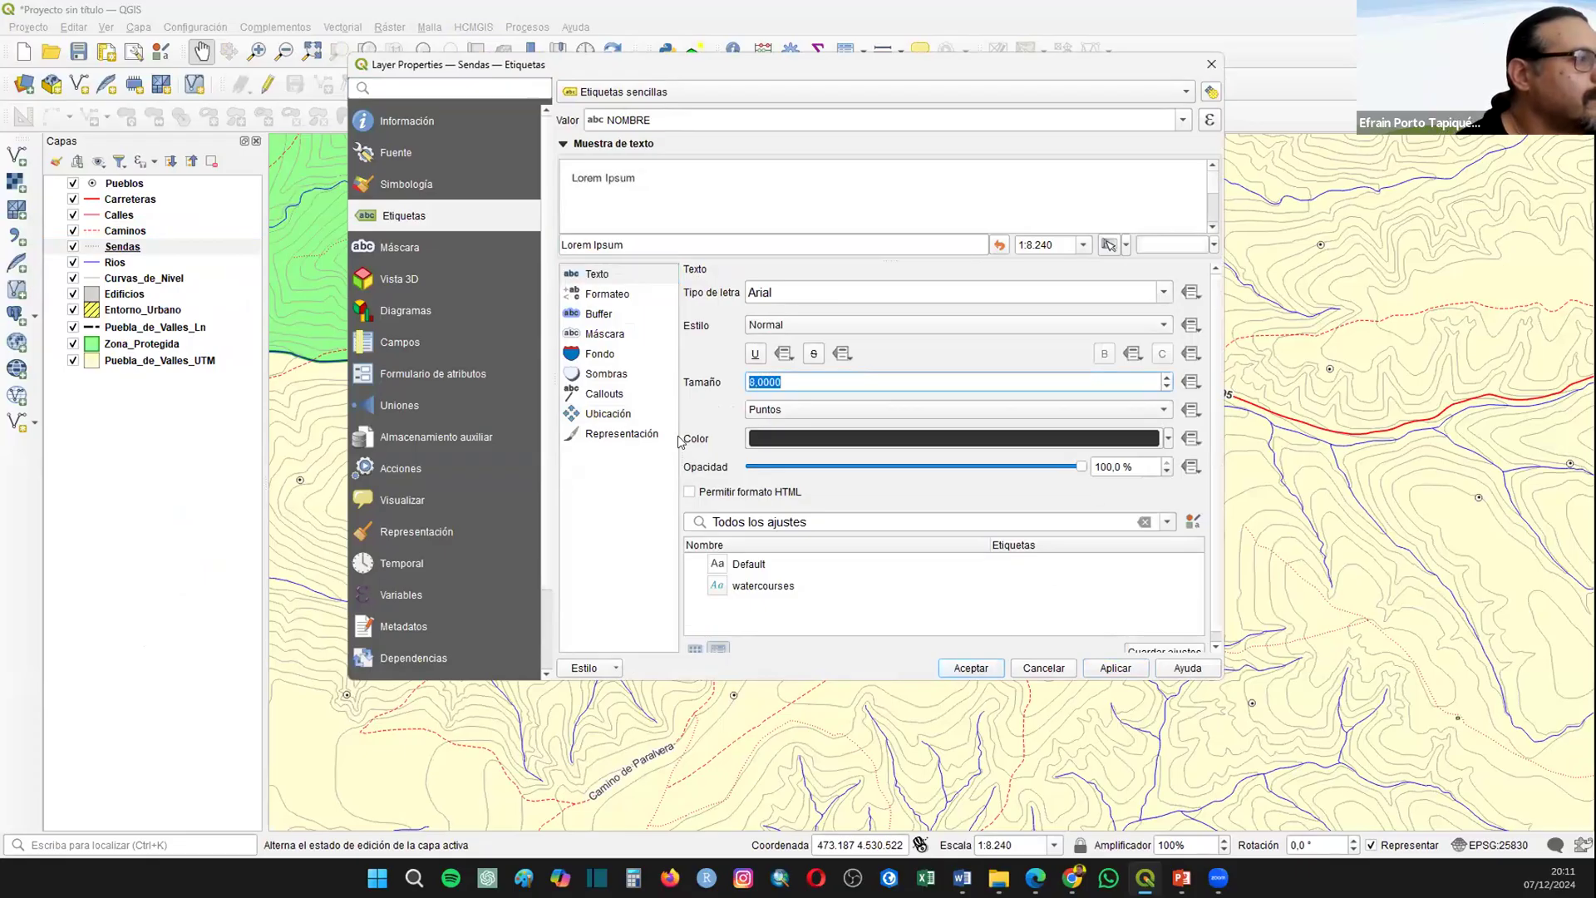
pyautogui.click(620, 412)
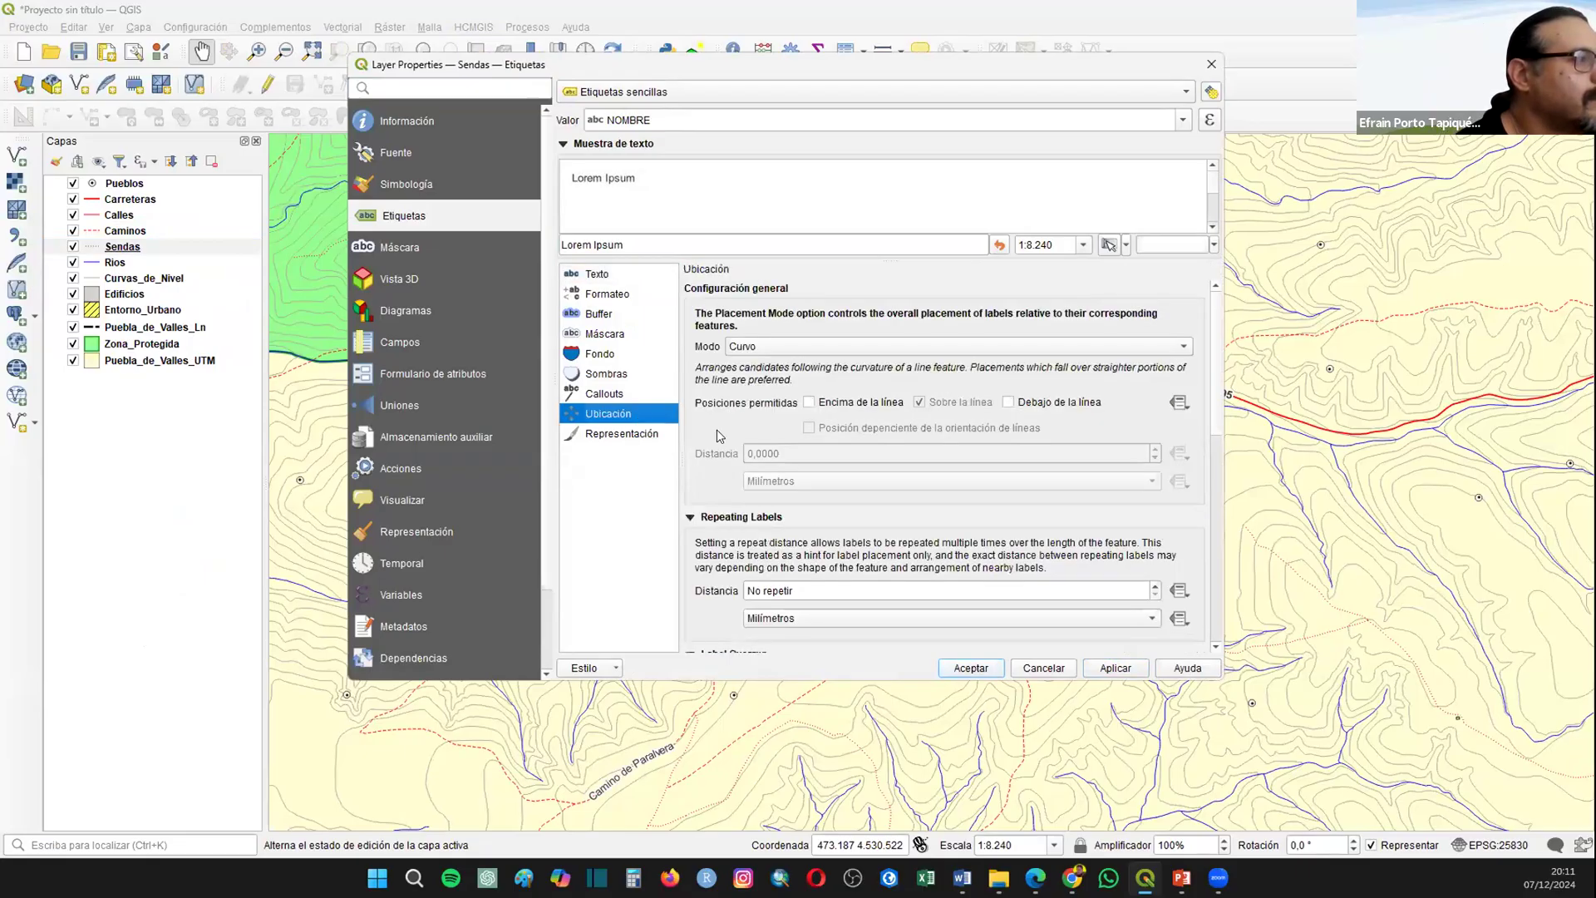
pyautogui.click(969, 670)
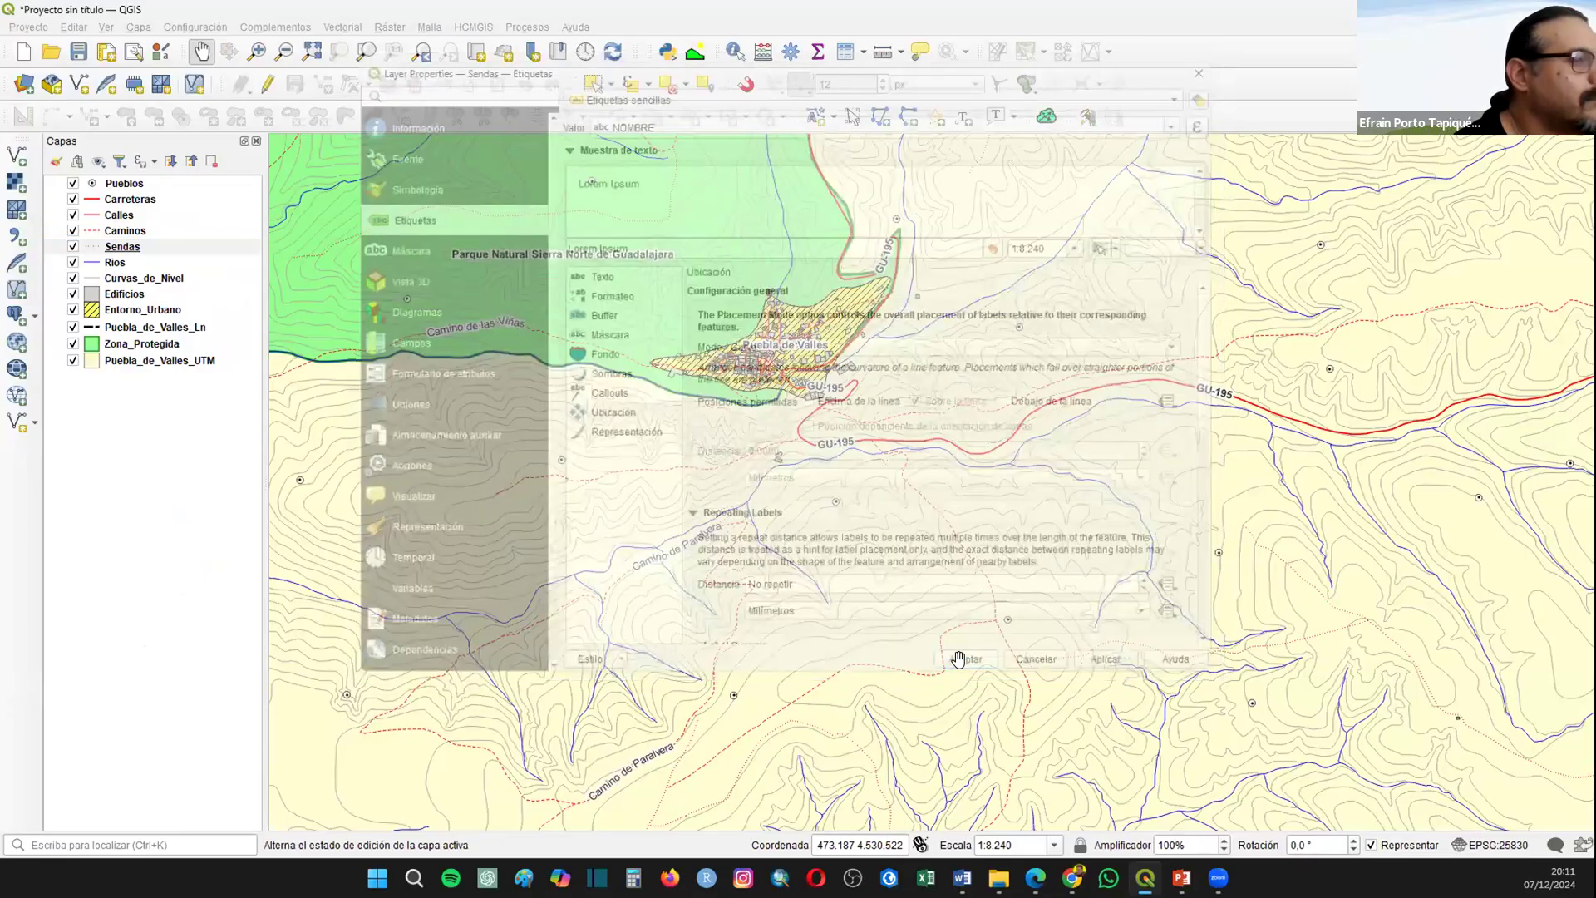
# Step: Inspect the Sendas labels across the municipality and review the layer's label field, placement, formatting and buffer settings
pyautogui.scroll(-1, 958, 659)
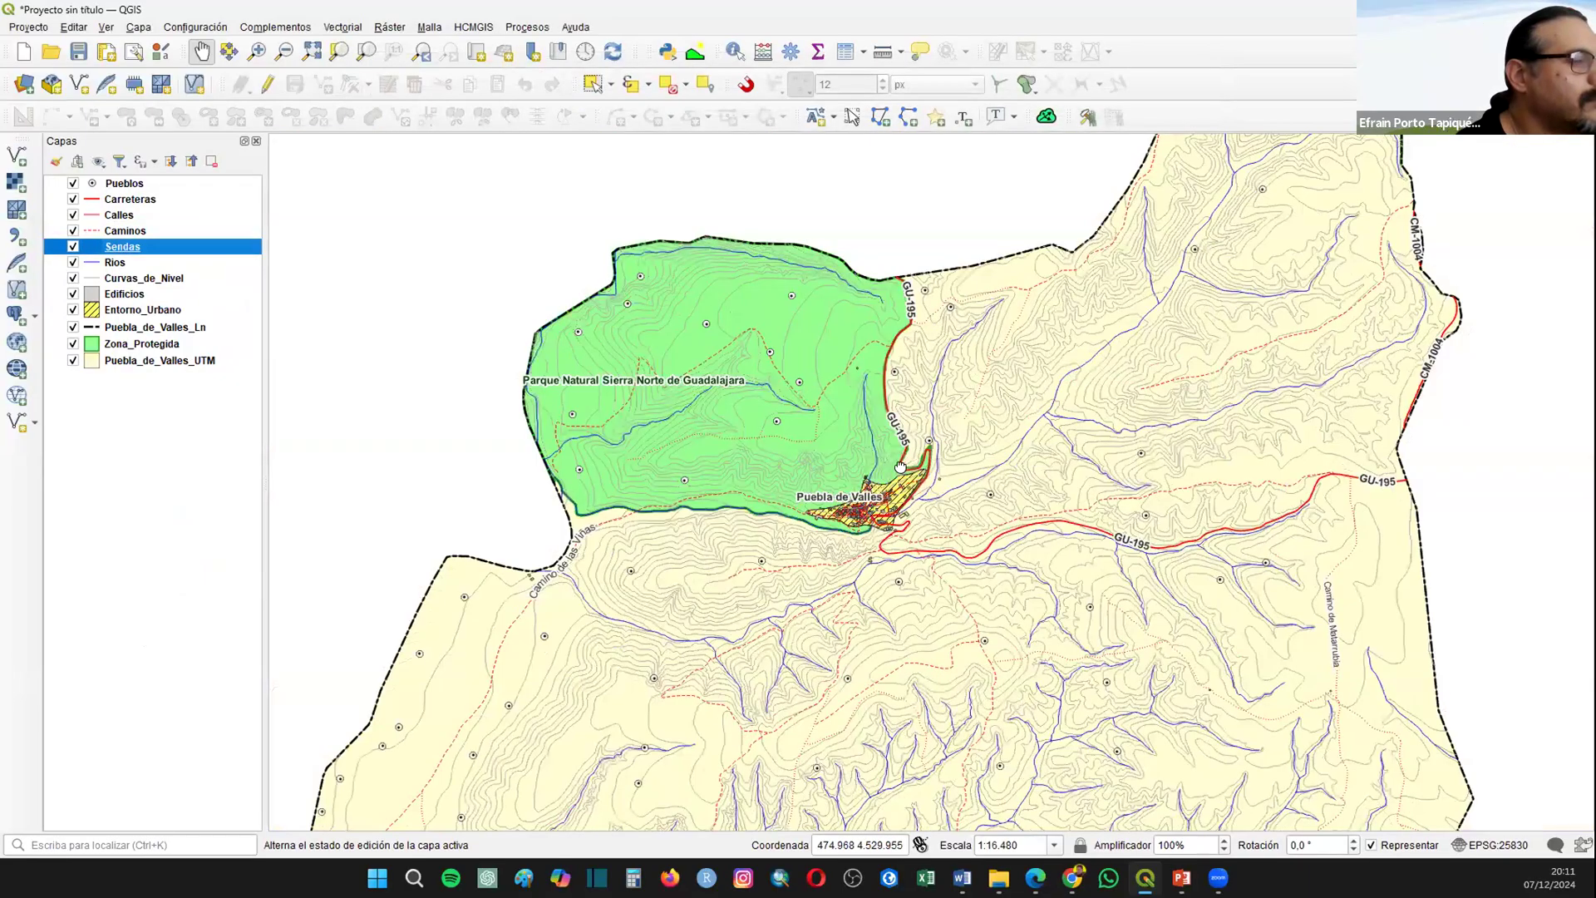
pyautogui.moveTo(1043, 633); pyautogui.dragTo(906, 441)
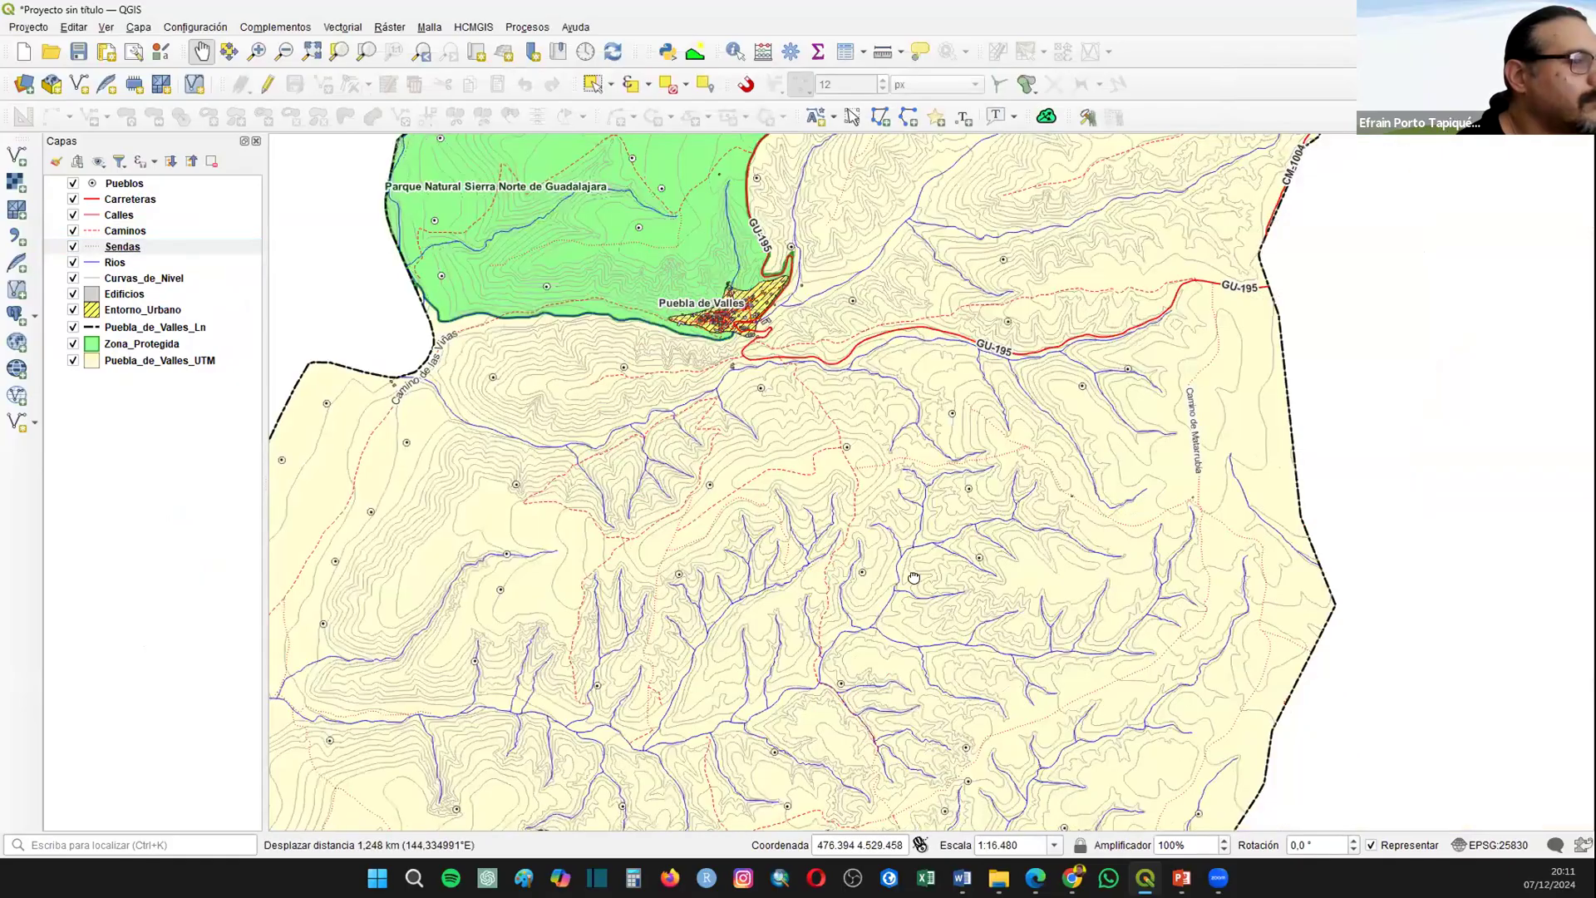
pyautogui.moveTo(892, 632); pyautogui.dragTo(859, 459)
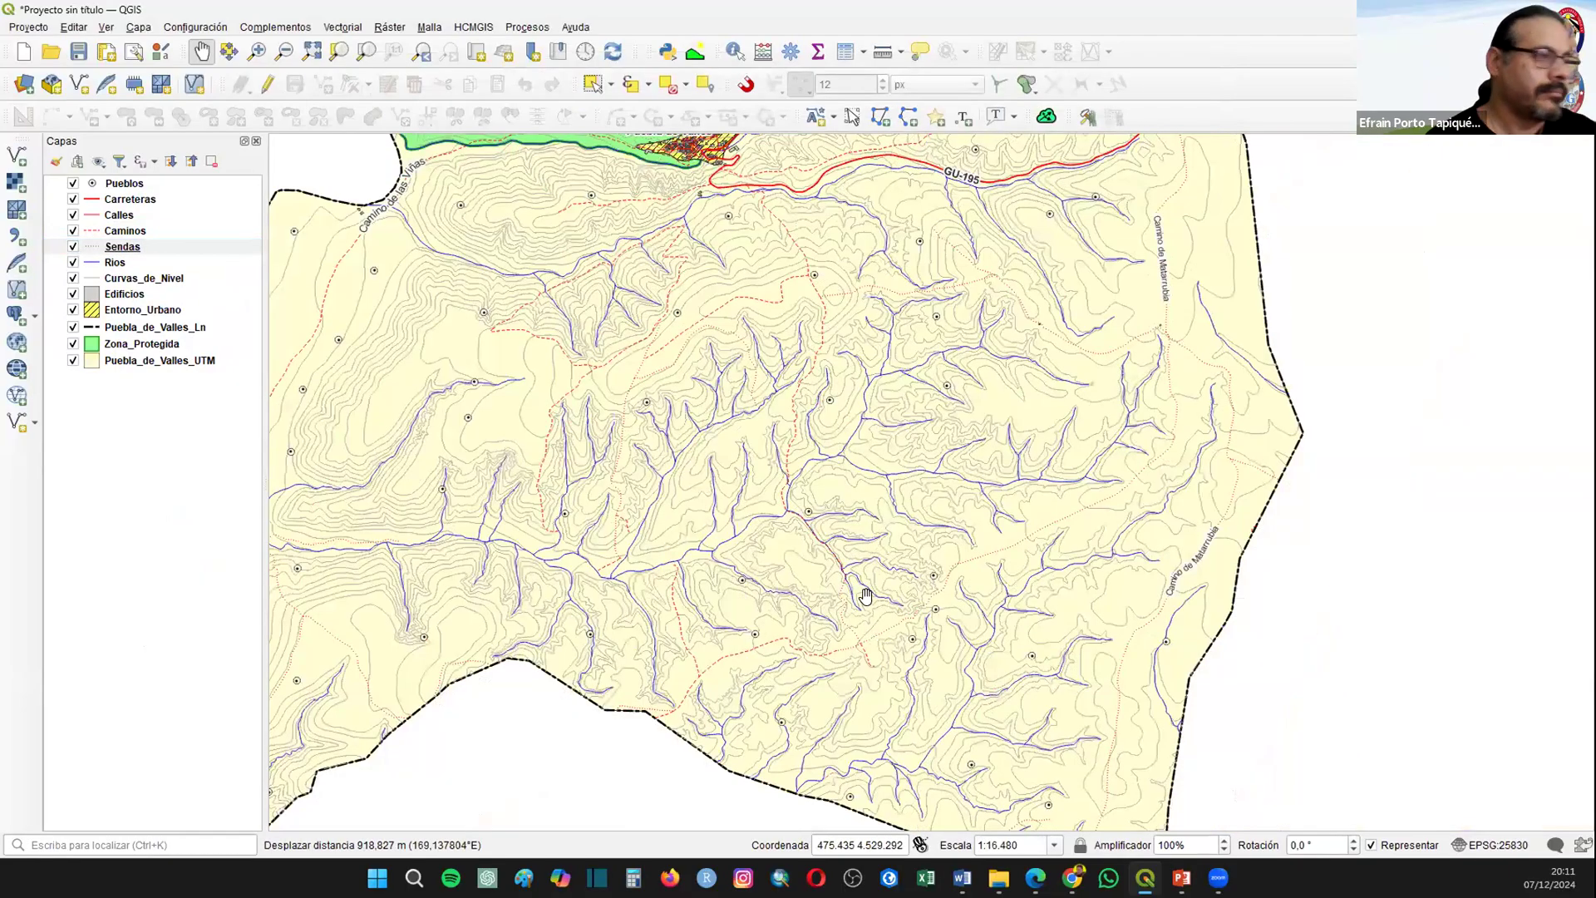
pyautogui.scroll(1, 865, 595)
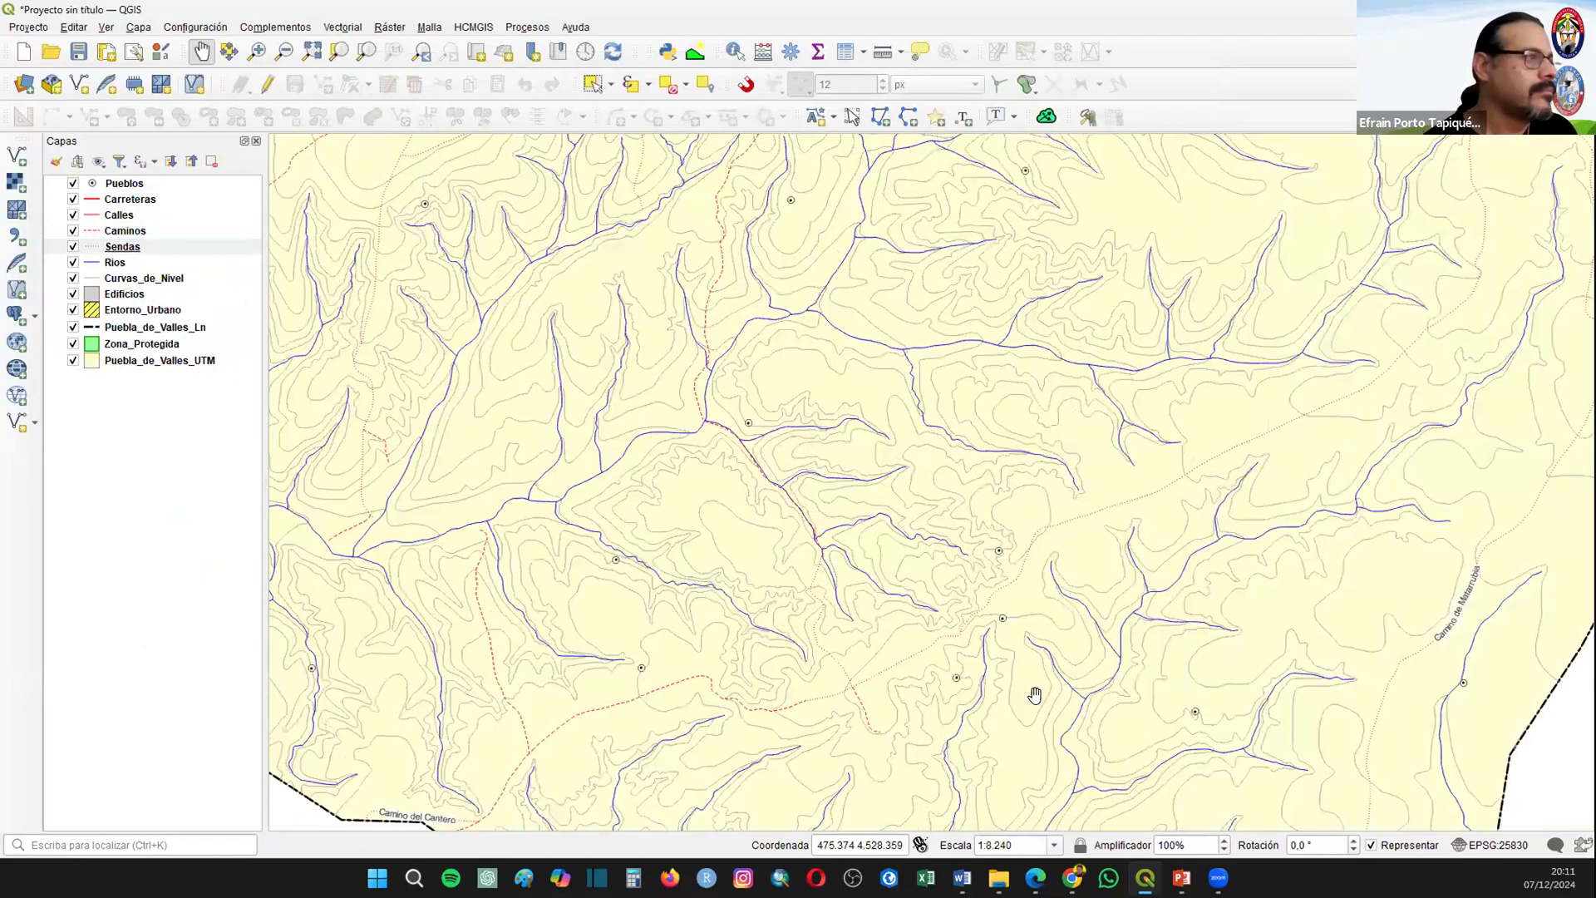
pyautogui.rightClick(156, 247)
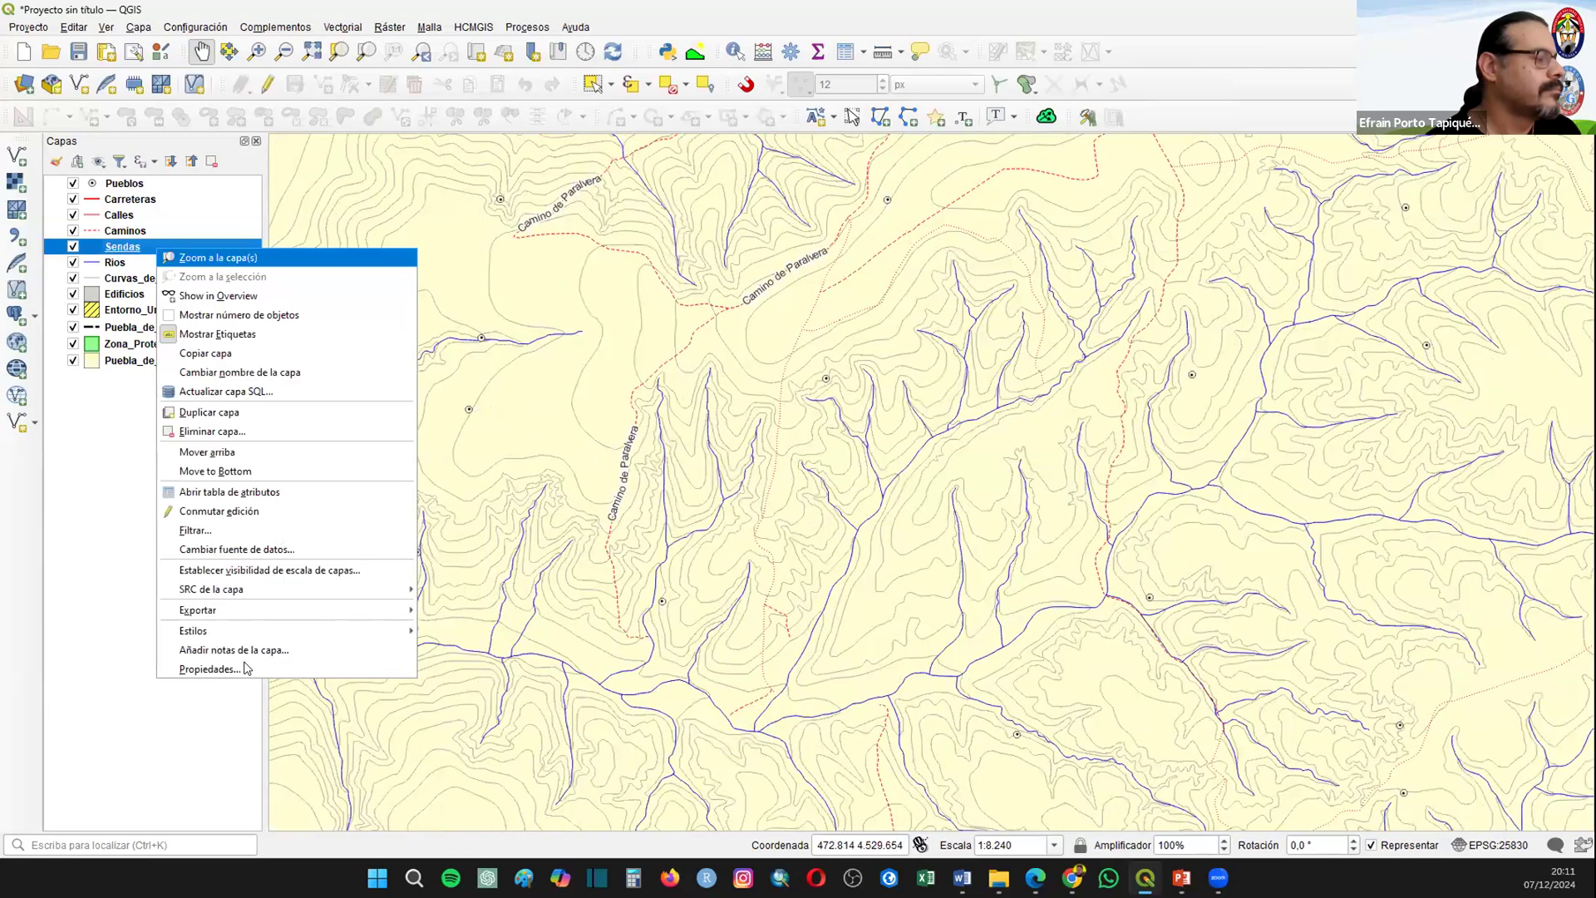
pyautogui.click(244, 664)
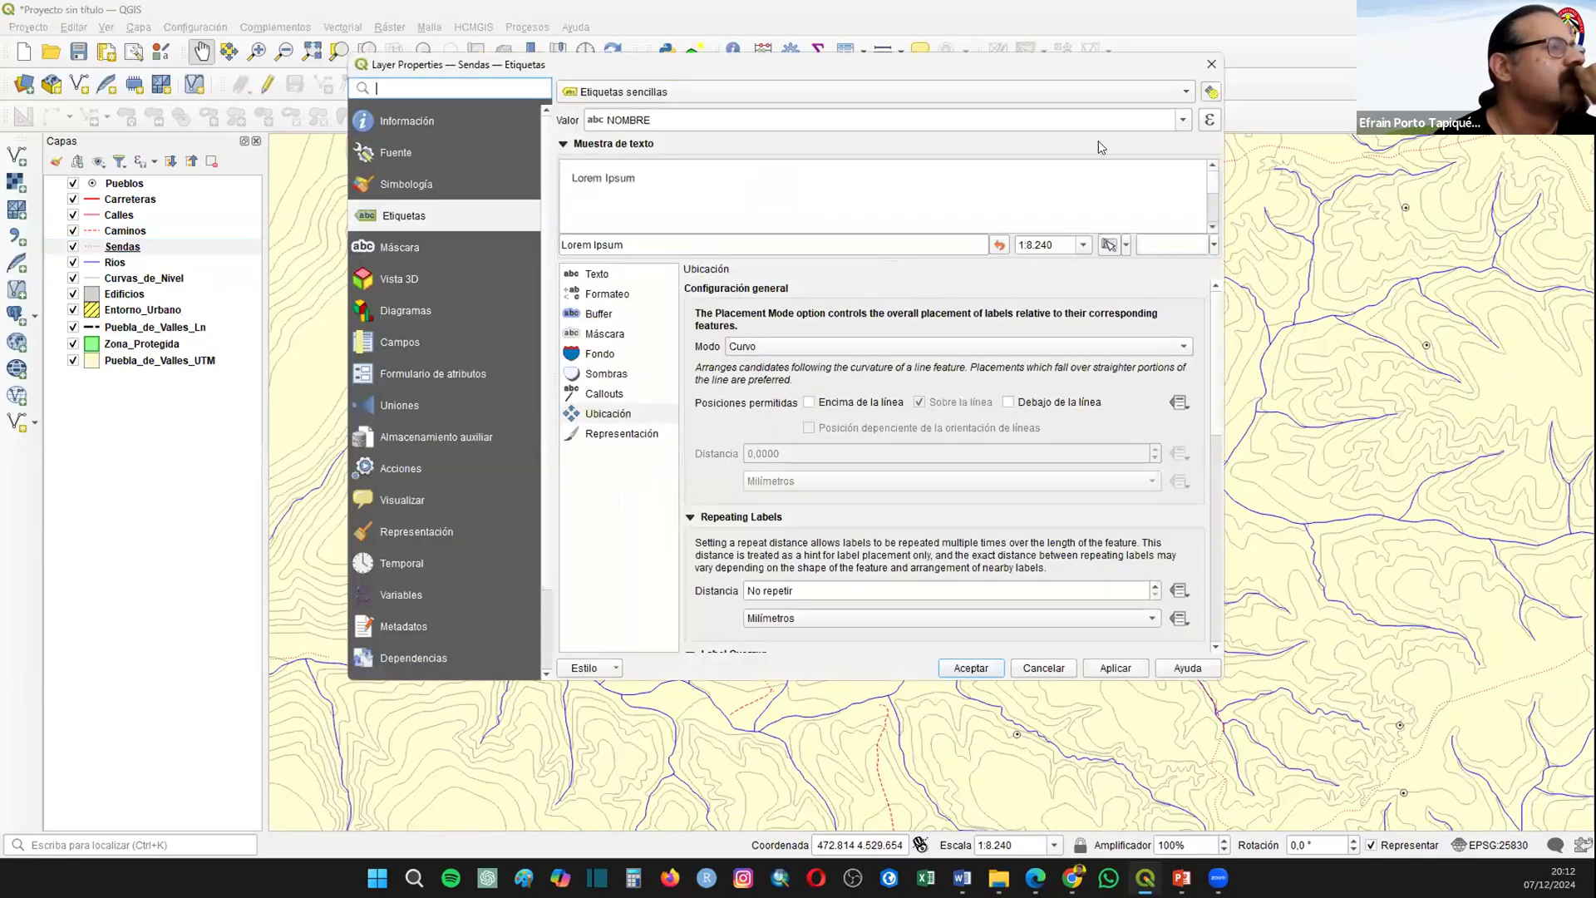
pyautogui.click(1202, 120)
pyautogui.press('Escape')
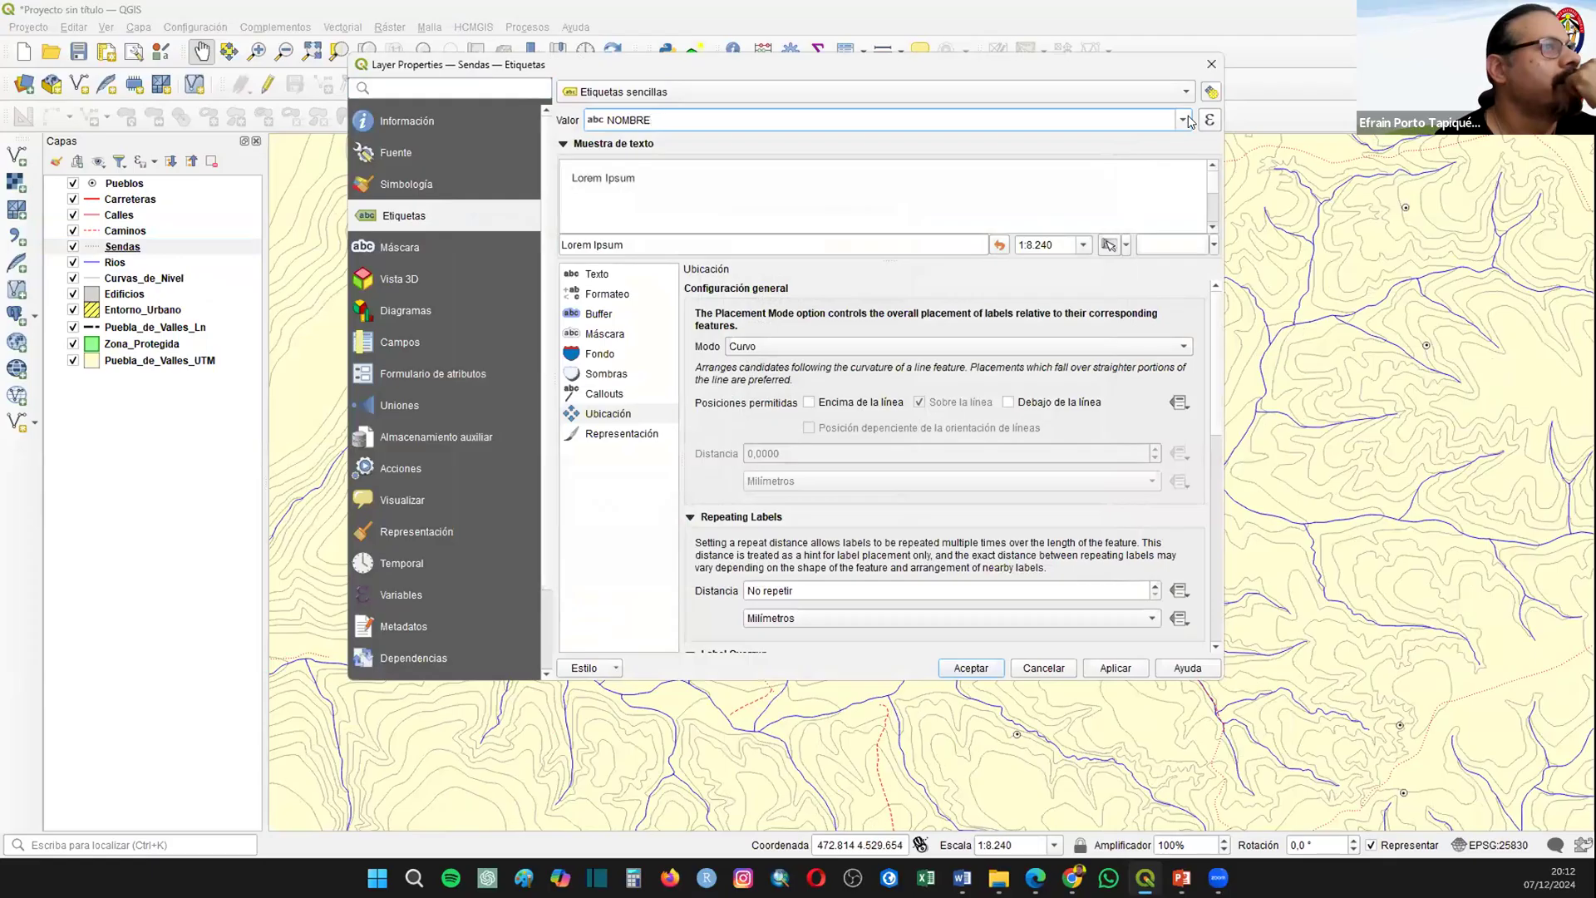
pyautogui.click(1184, 120)
pyautogui.click(1187, 121)
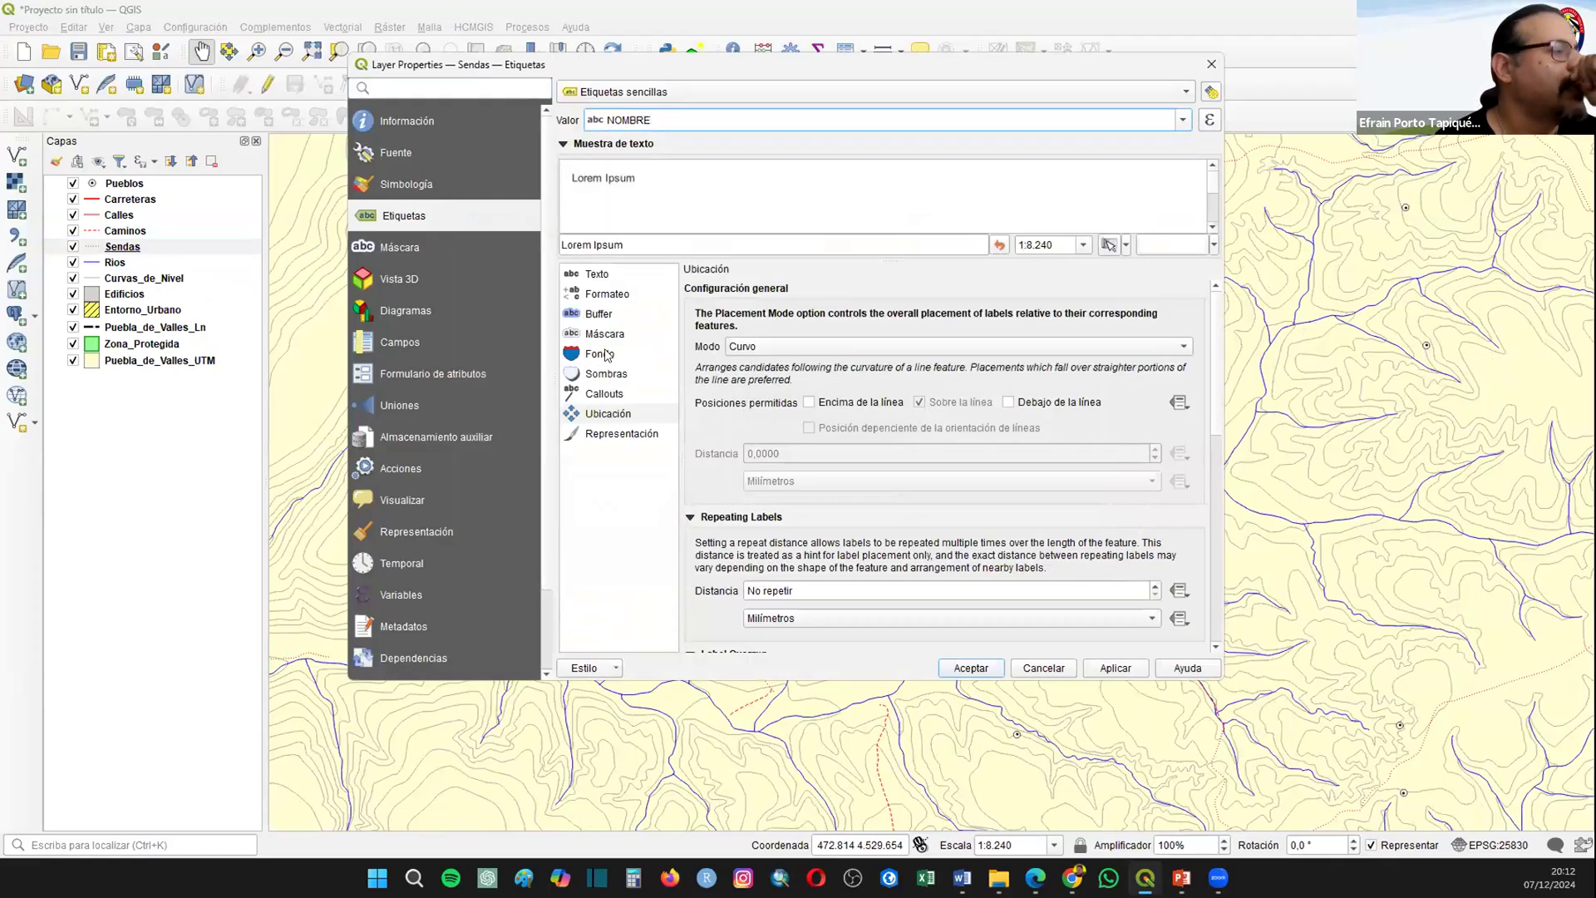
pyautogui.click(598, 277)
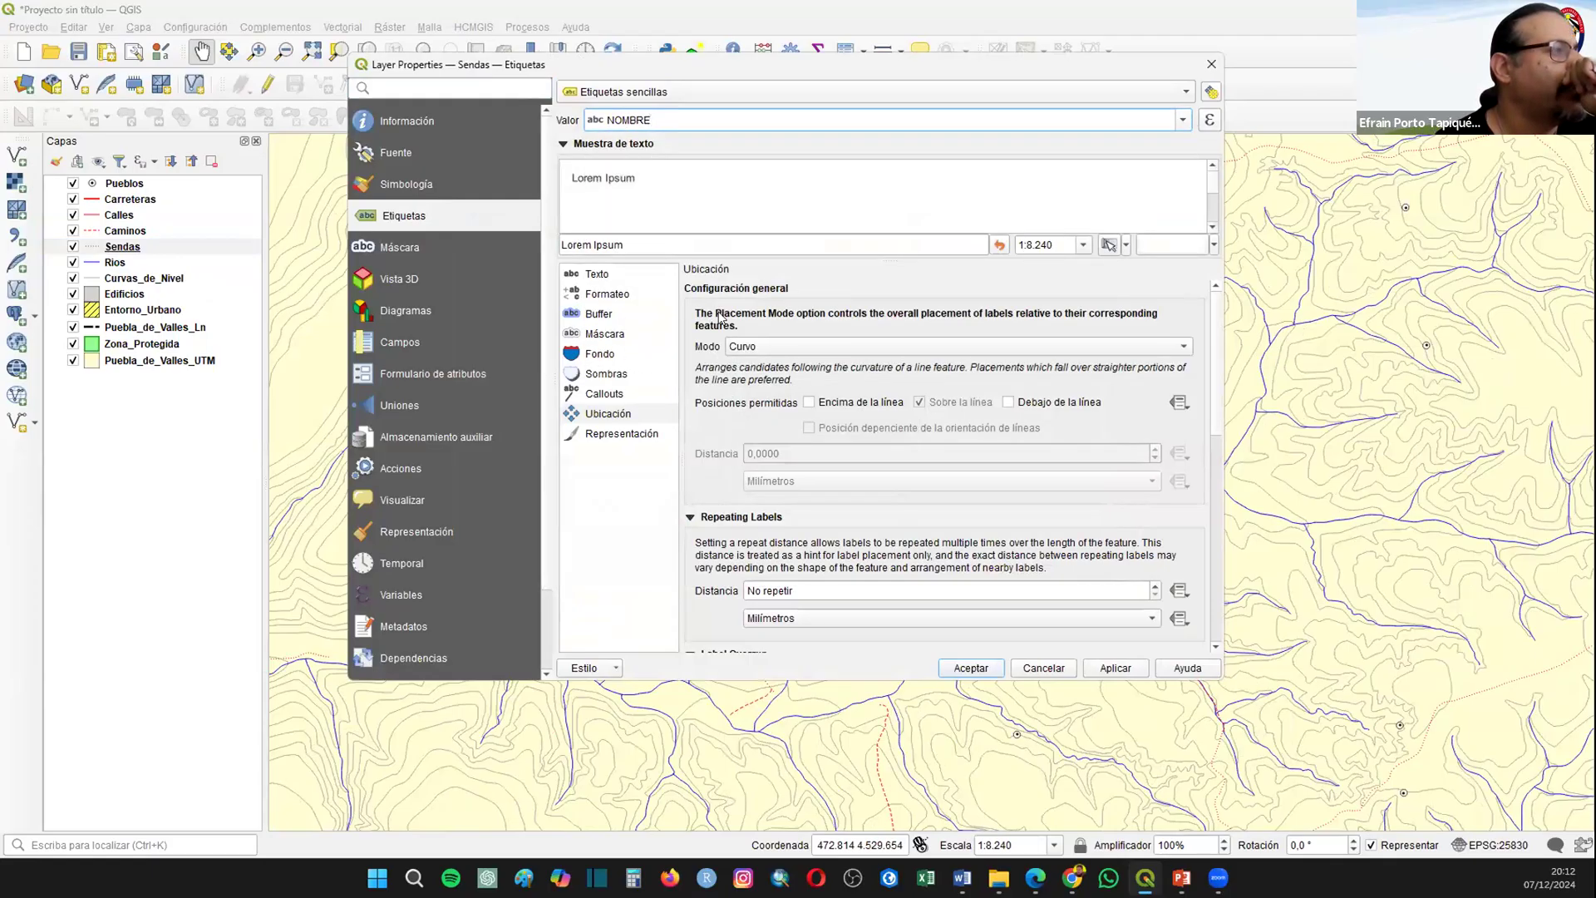
pyautogui.click(595, 298)
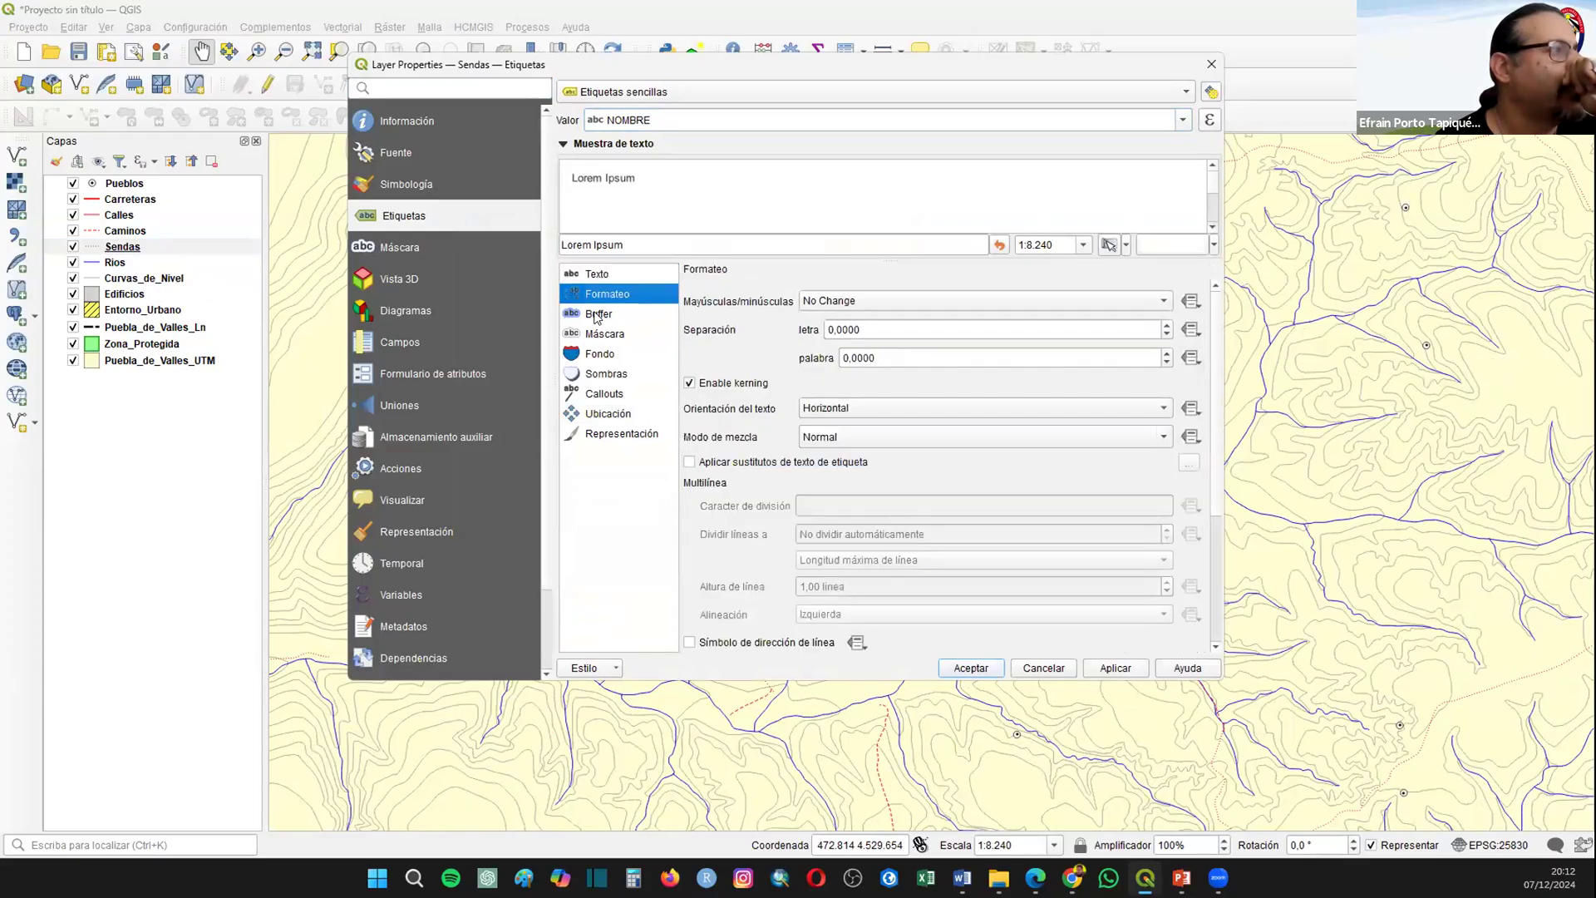
pyautogui.click(599, 315)
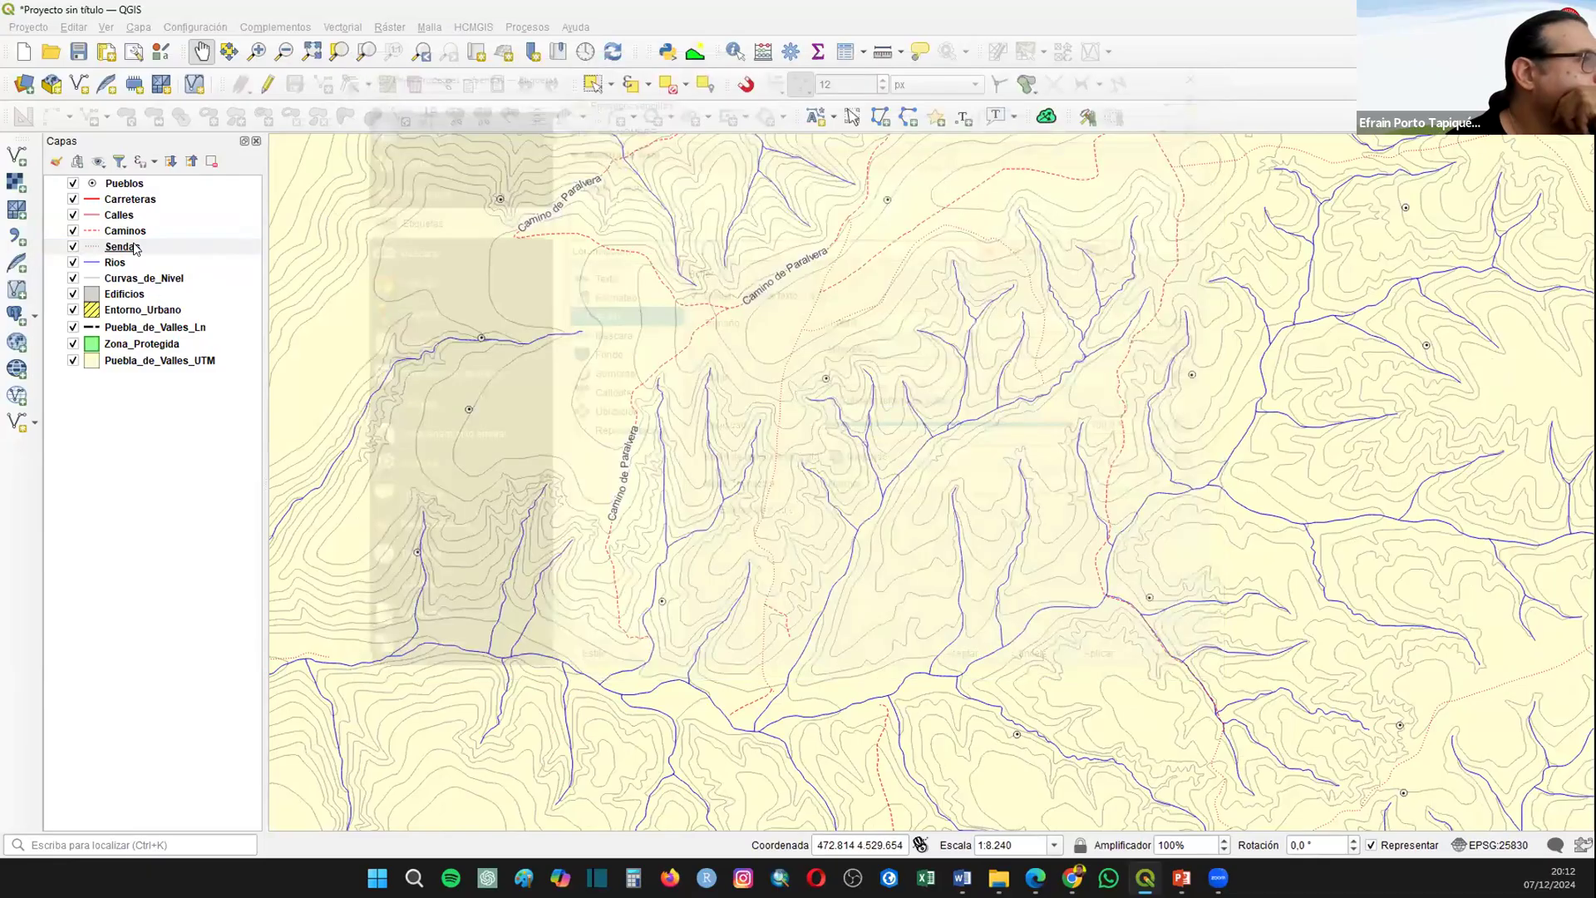
# Step: Check the NOMBRE values in the Sendas attribute table and compare them with the path labels on the map
pyautogui.rightClick(205, 251)
pyautogui.click(207, 489)
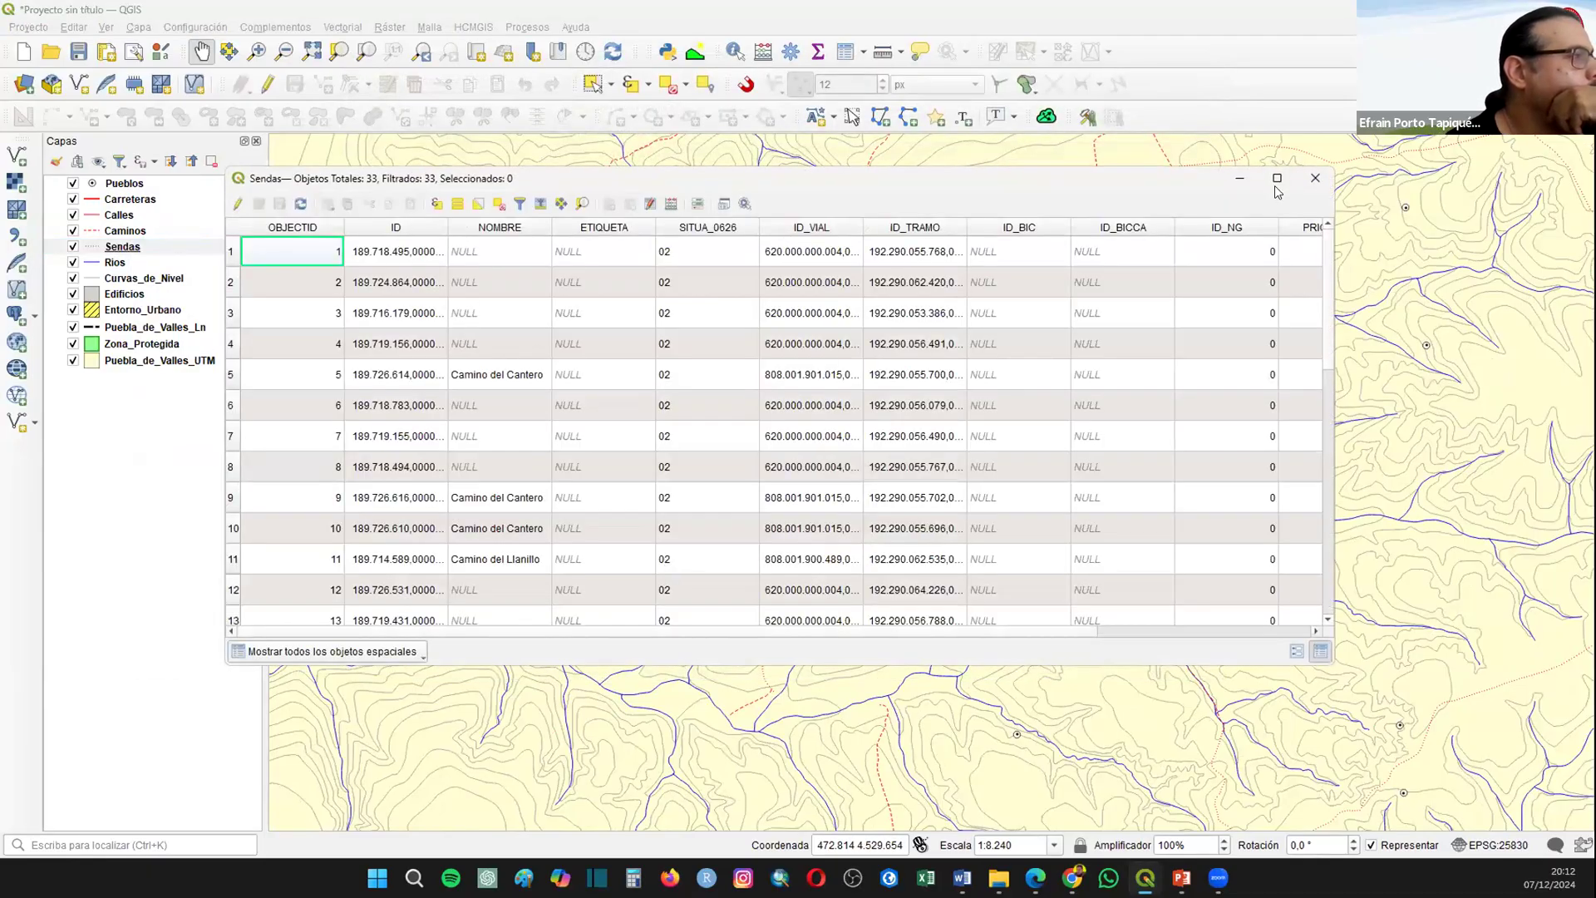
pyautogui.click(1315, 178)
pyautogui.scroll(-1, 381, 344)
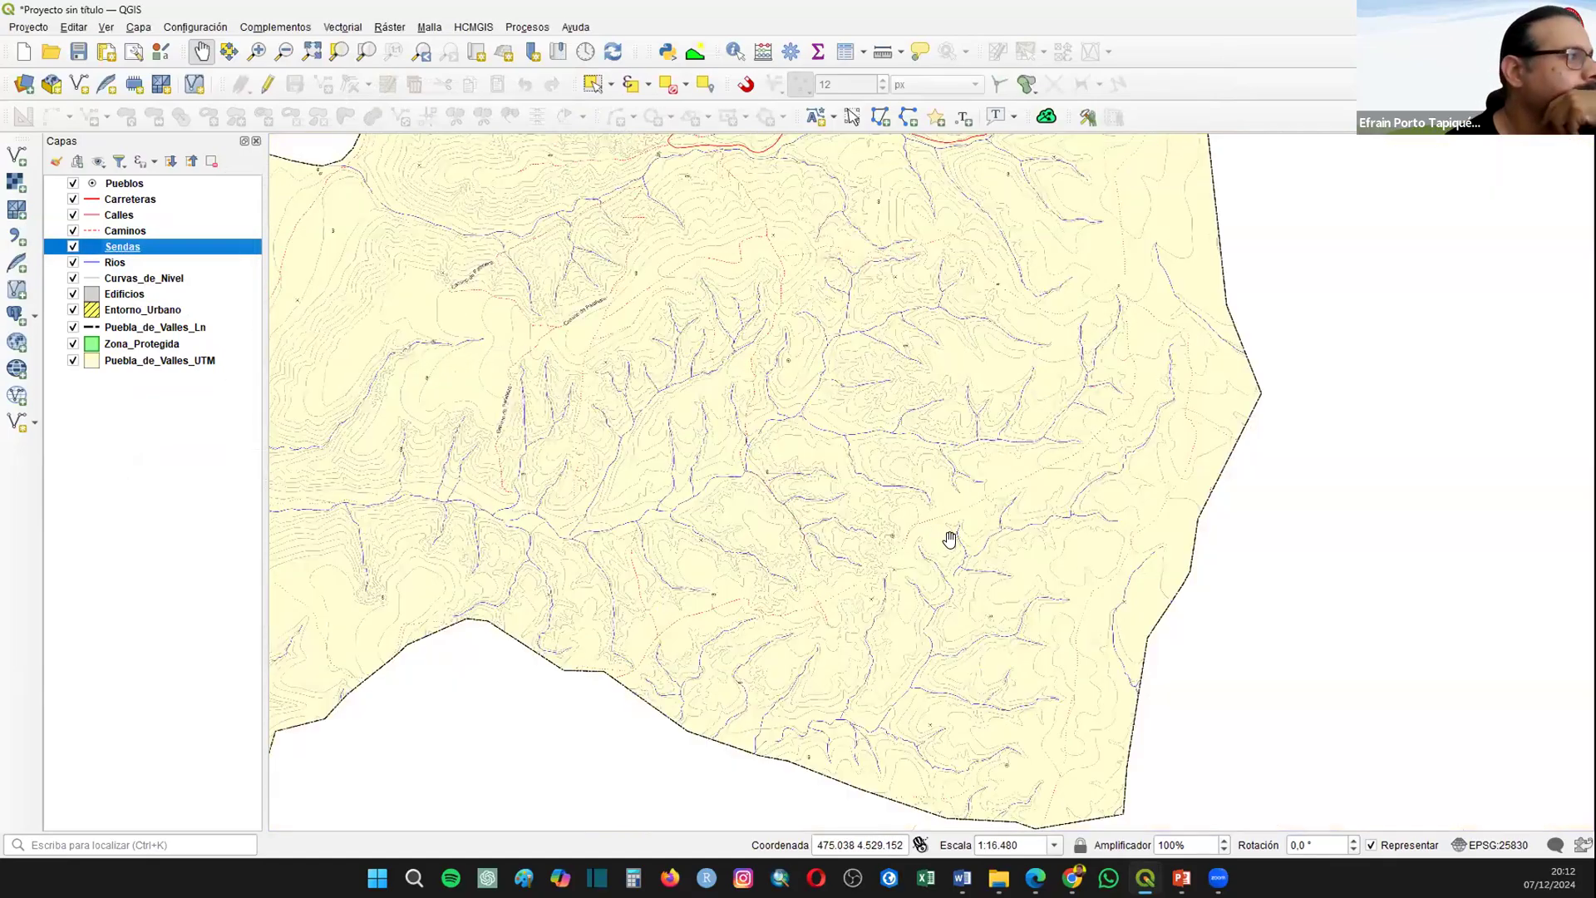
pyautogui.scroll(-1, 1037, 529)
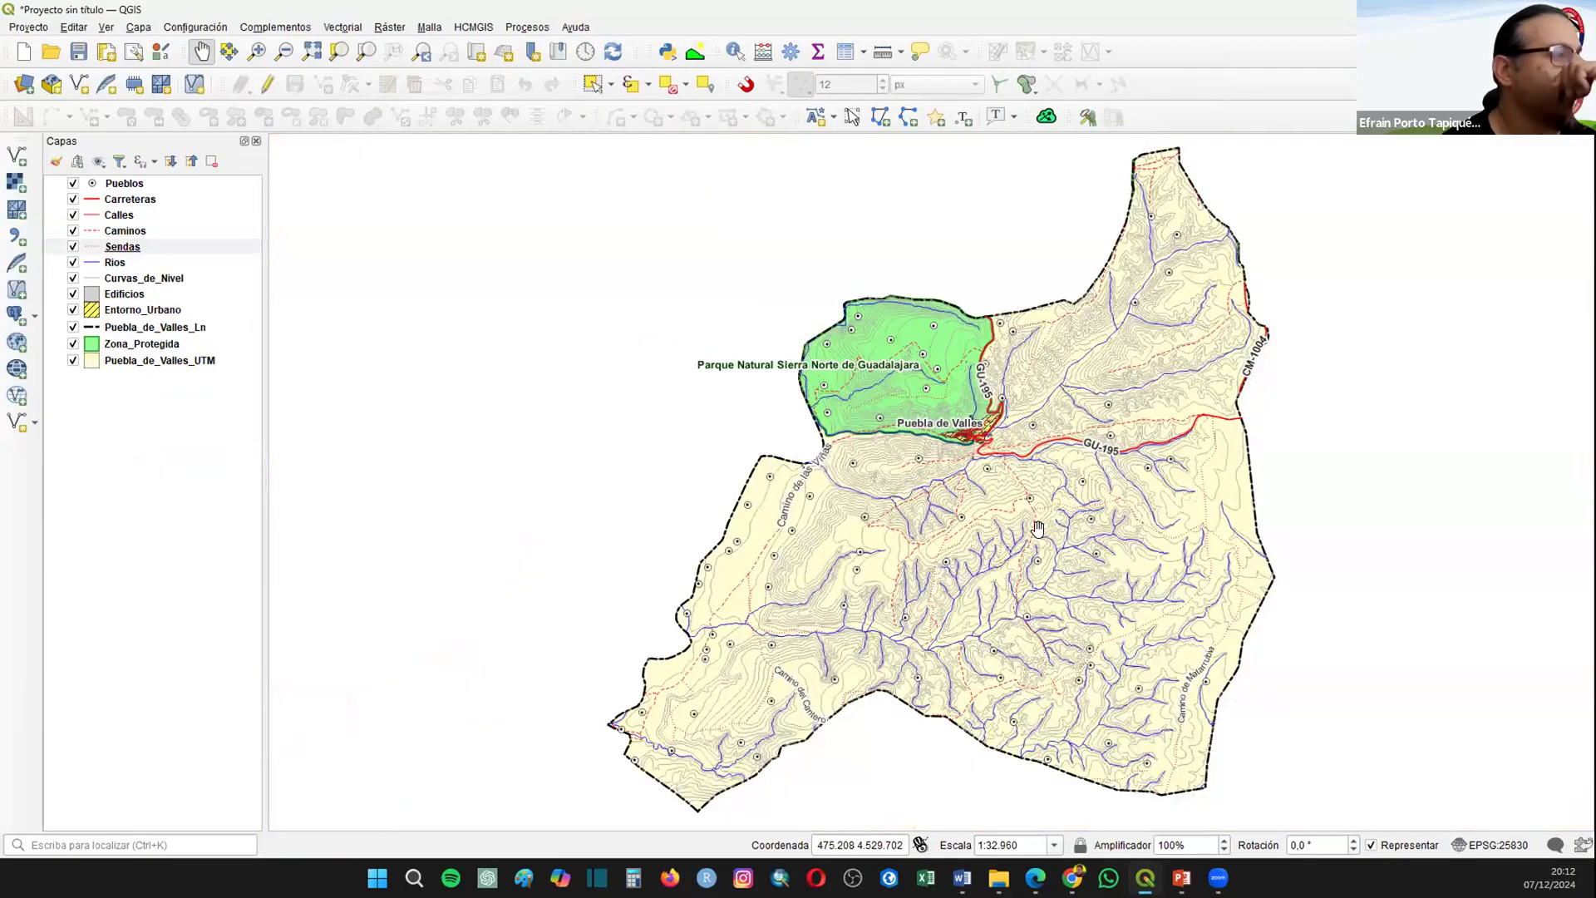
pyautogui.scroll(1, 745, 702)
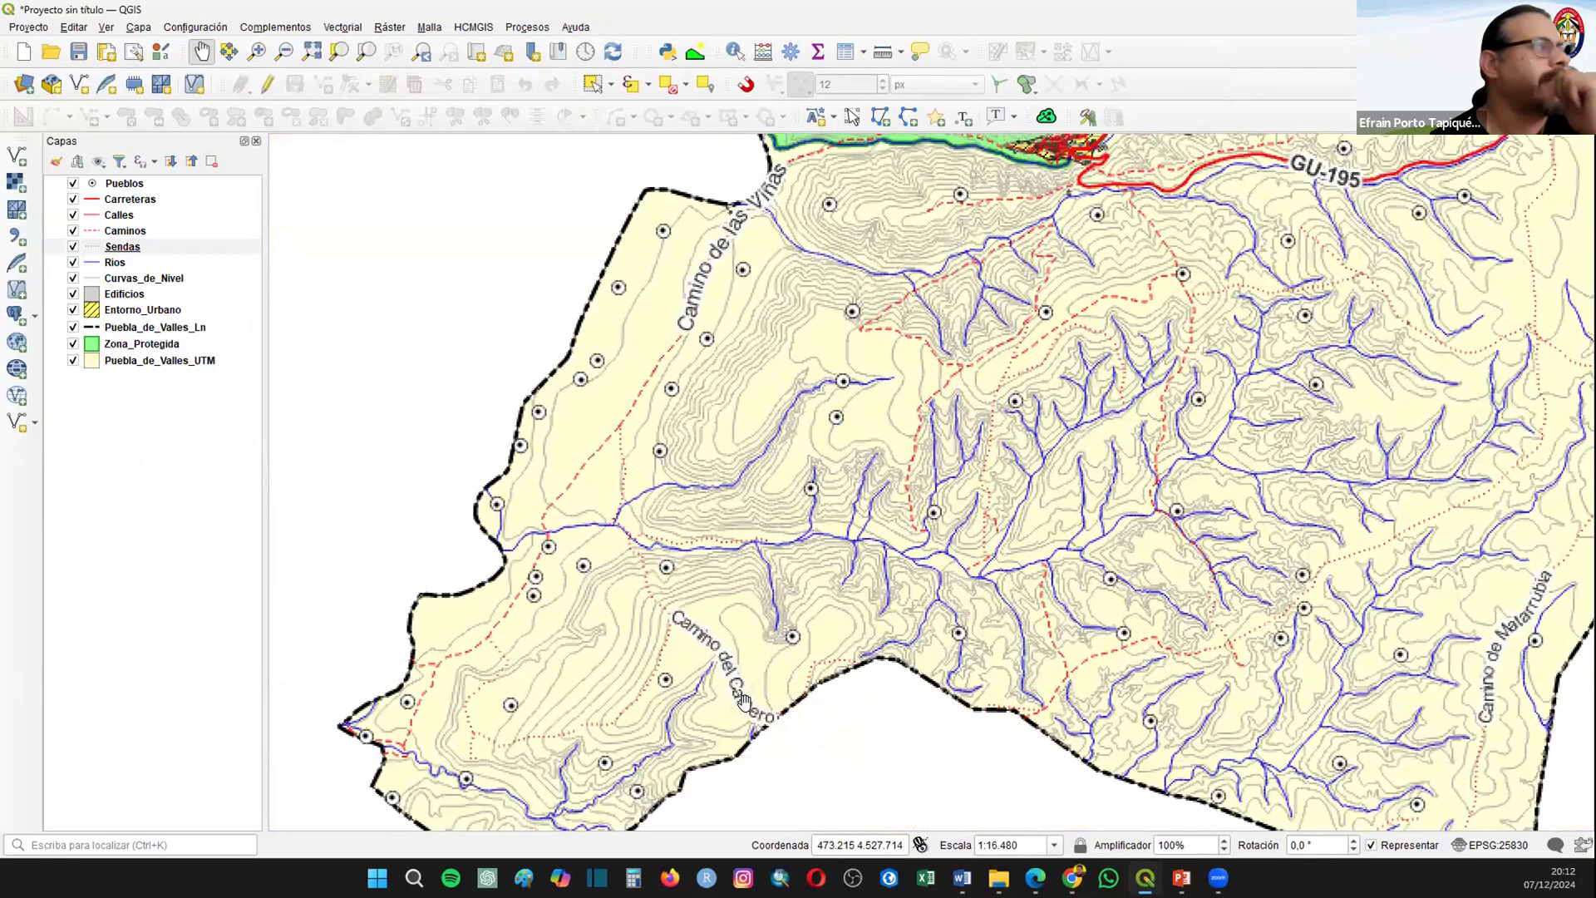
# Step: Enable simple labels from NOMBRE on the Rios layer and draw a text buffer around them
pyautogui.rightClick(111, 262)
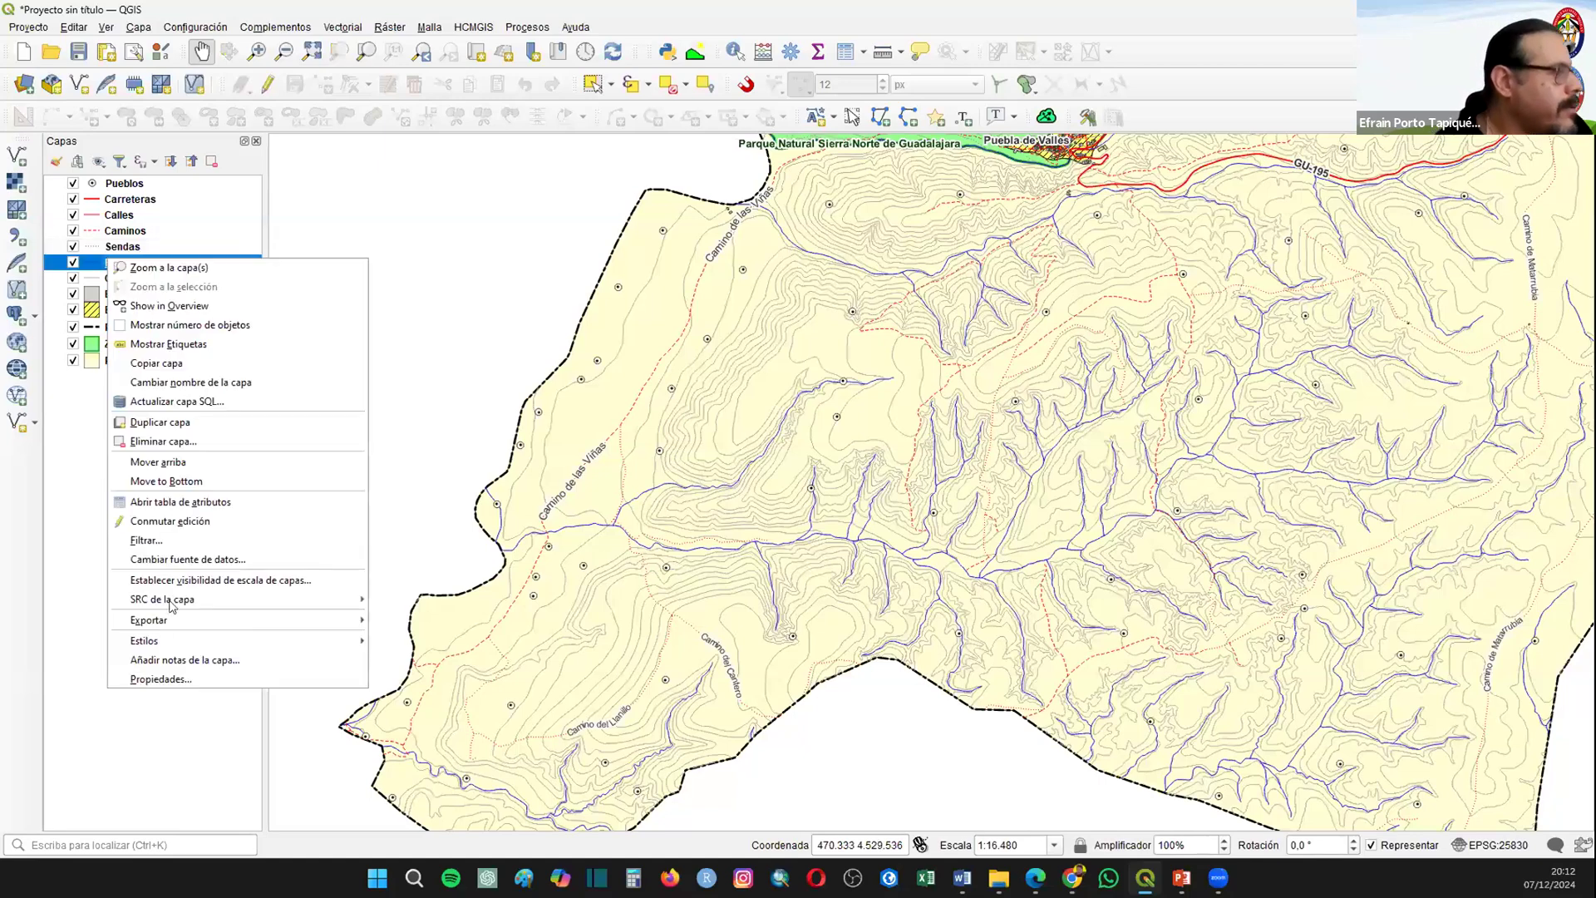
pyautogui.click(158, 680)
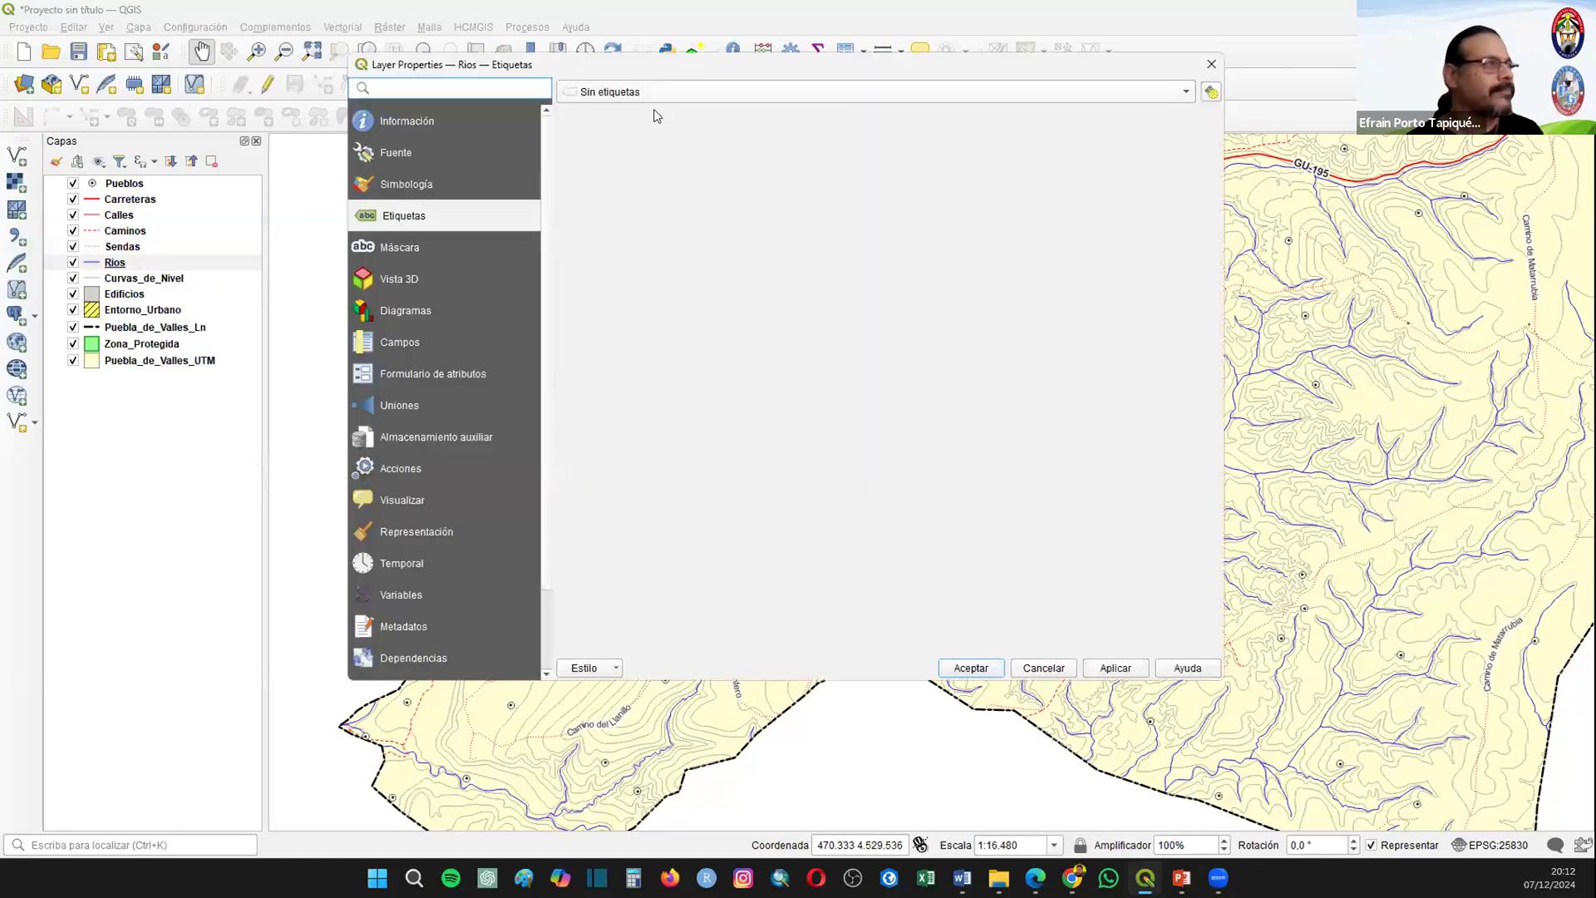
pyautogui.click(632, 98)
pyautogui.click(766, 219)
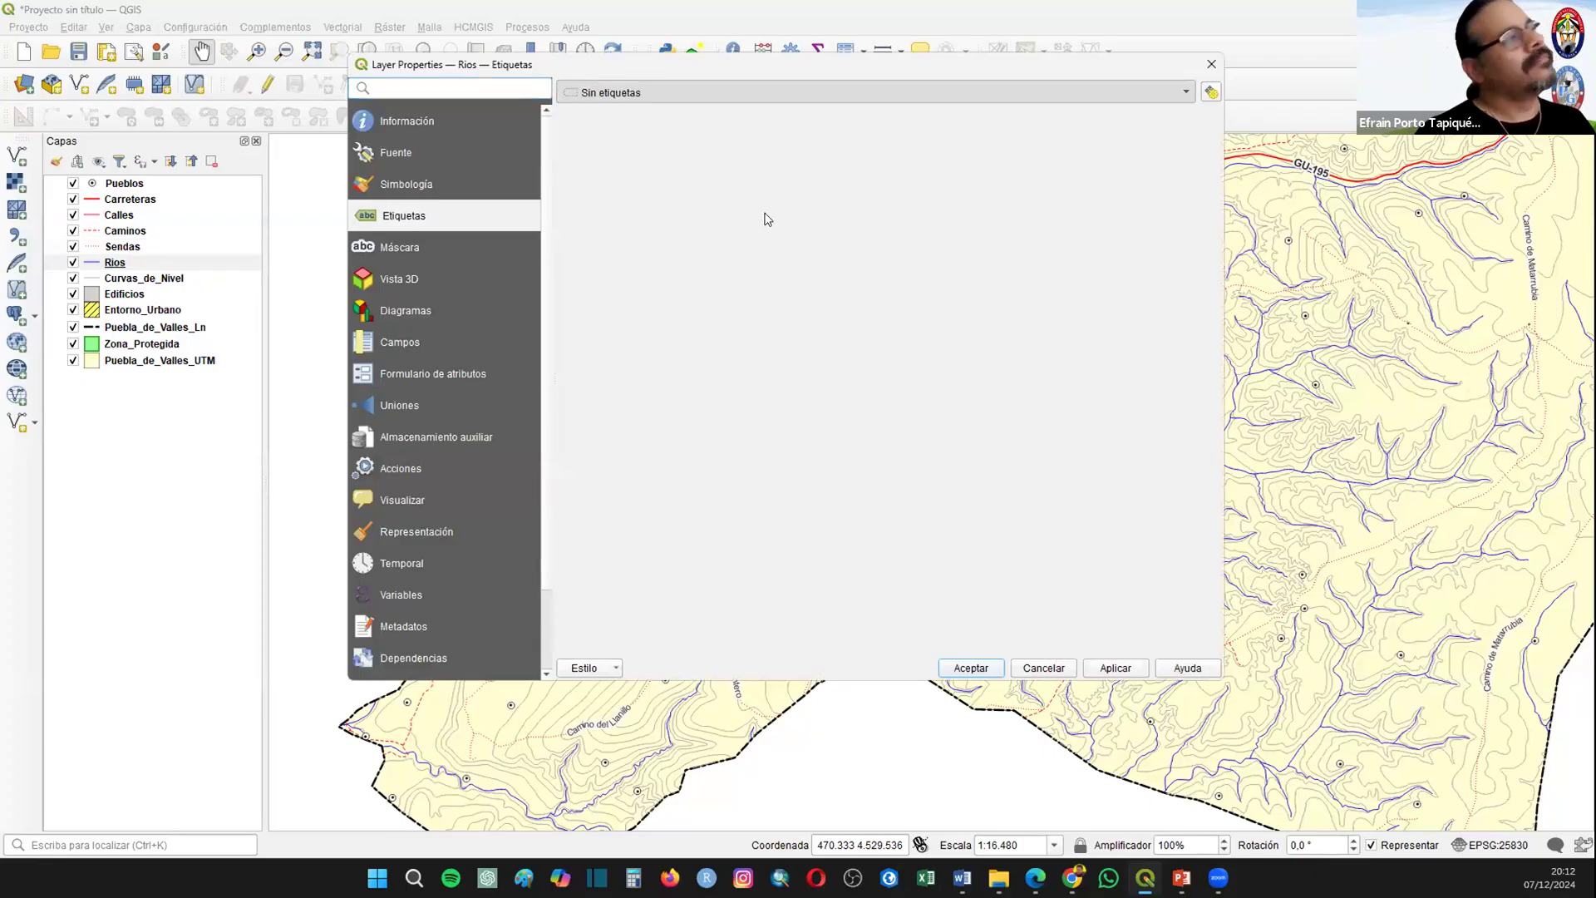
pyautogui.click(689, 287)
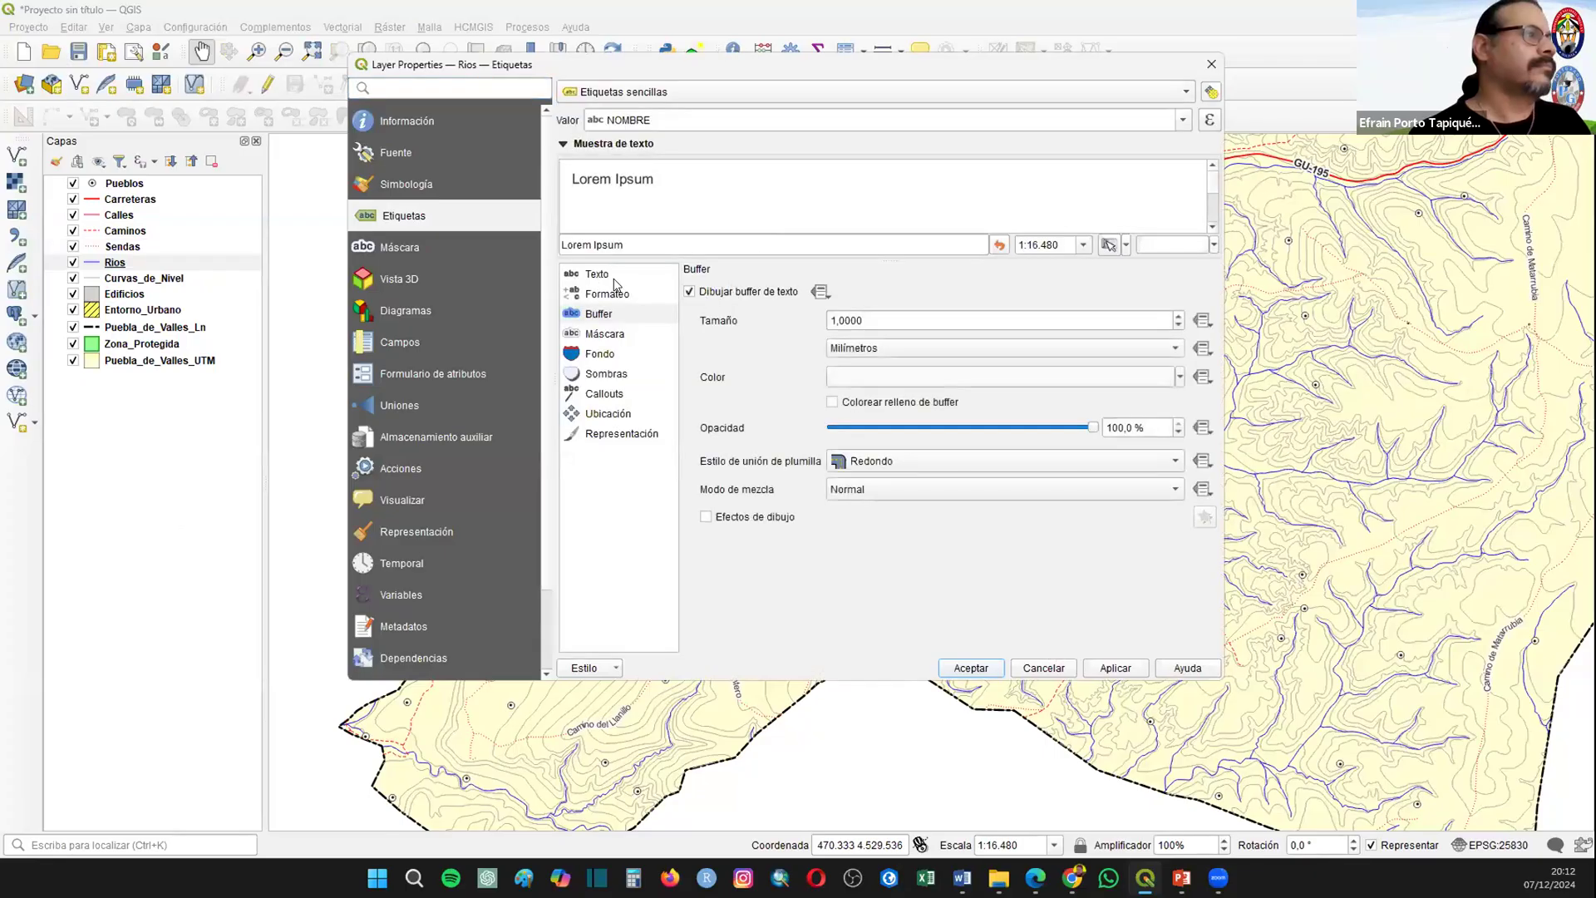
# Step: Format the Rios labels in Times New Roman, Cursiva style, with blue text, and apply the settings
pyautogui.click(597, 274)
pyautogui.moveTo(805, 294); pyautogui.dragTo(959, 267)
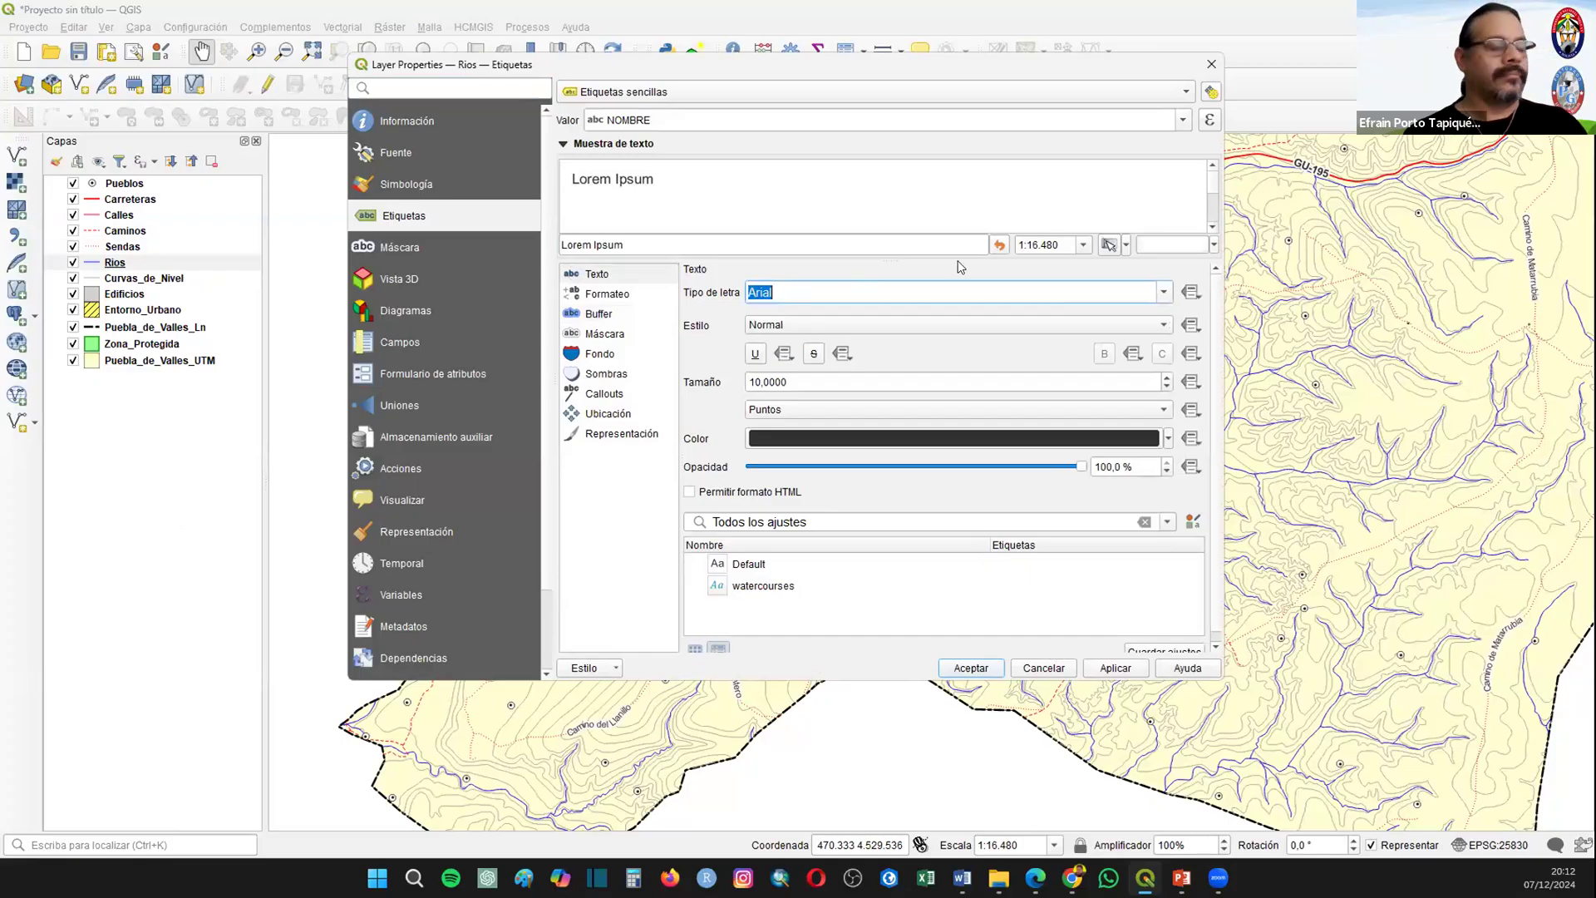
pyautogui.write('times New Roman')
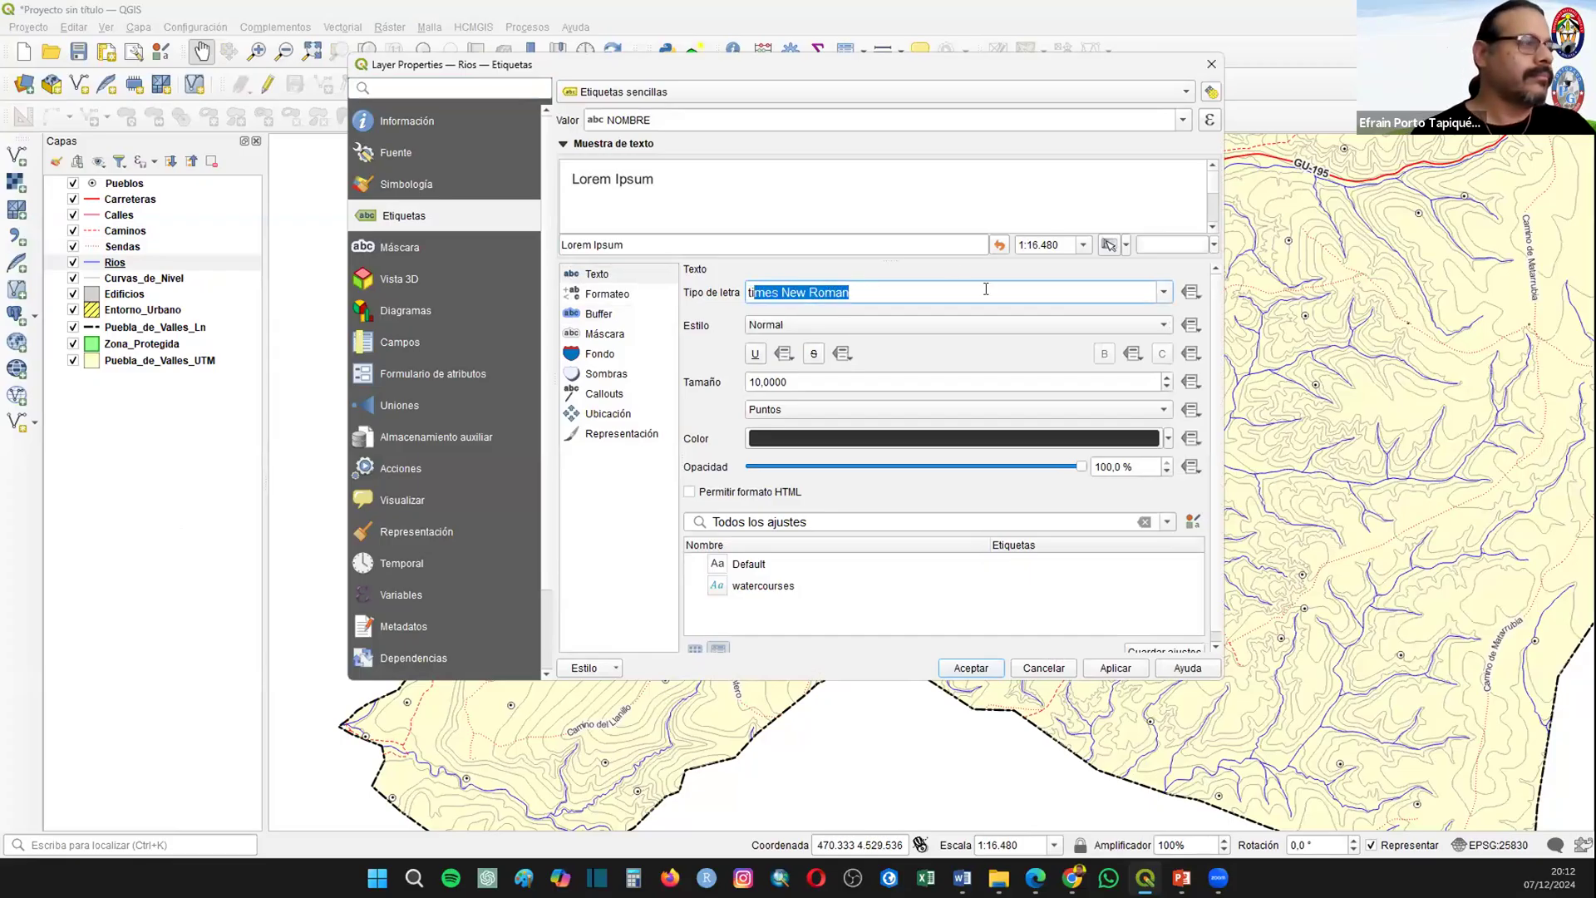
pyautogui.click(854, 328)
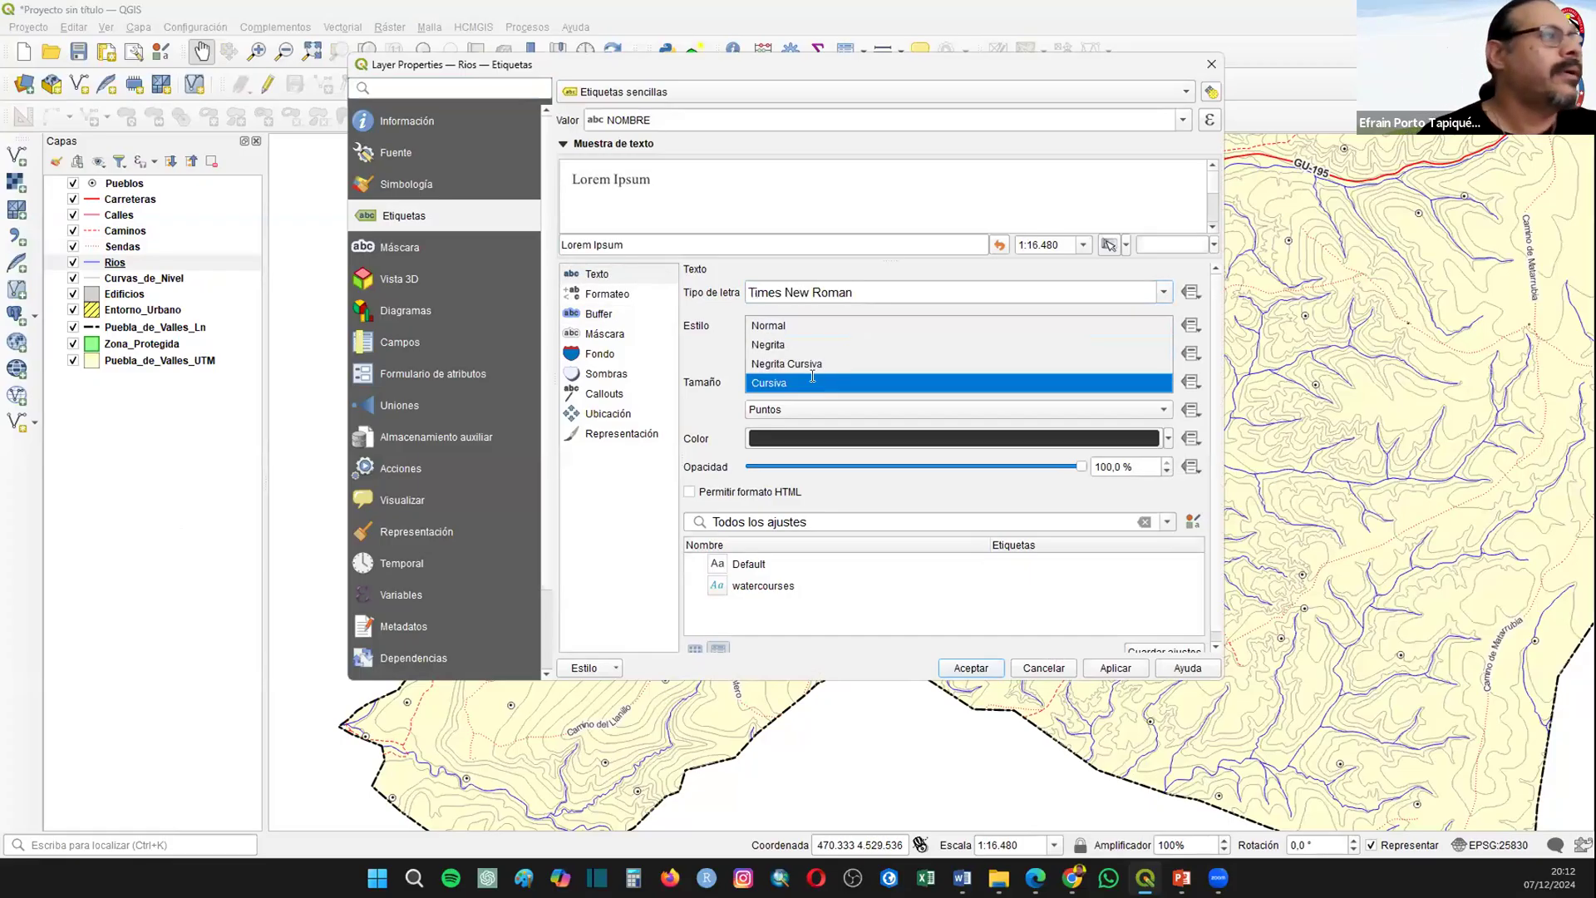
pyautogui.click(998, 385)
pyautogui.click(1167, 438)
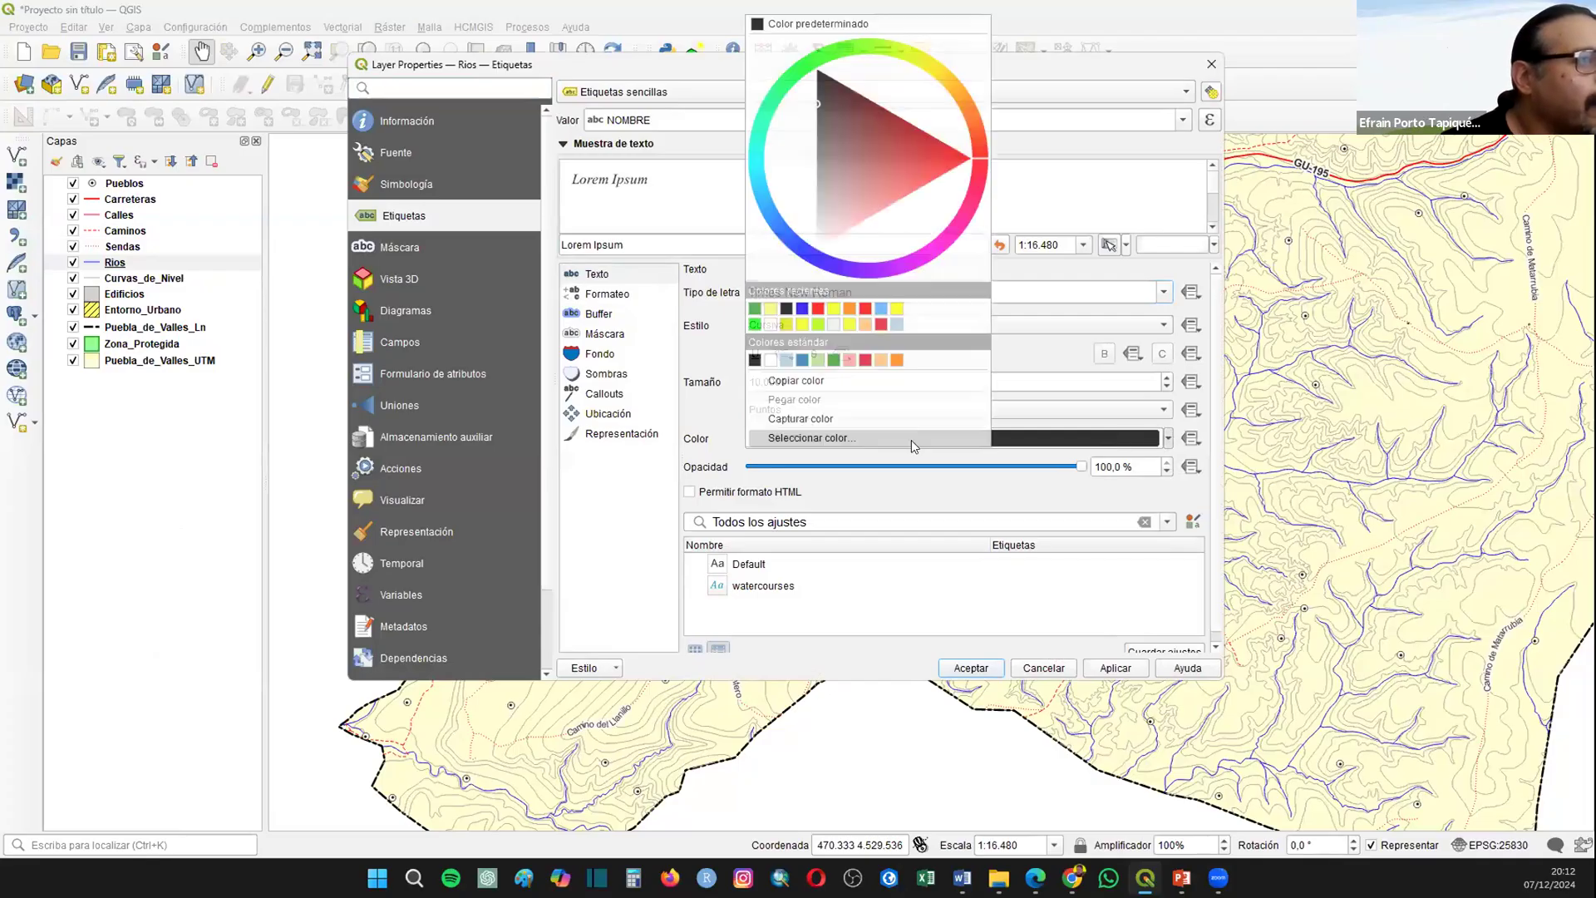
pyautogui.click(755, 309)
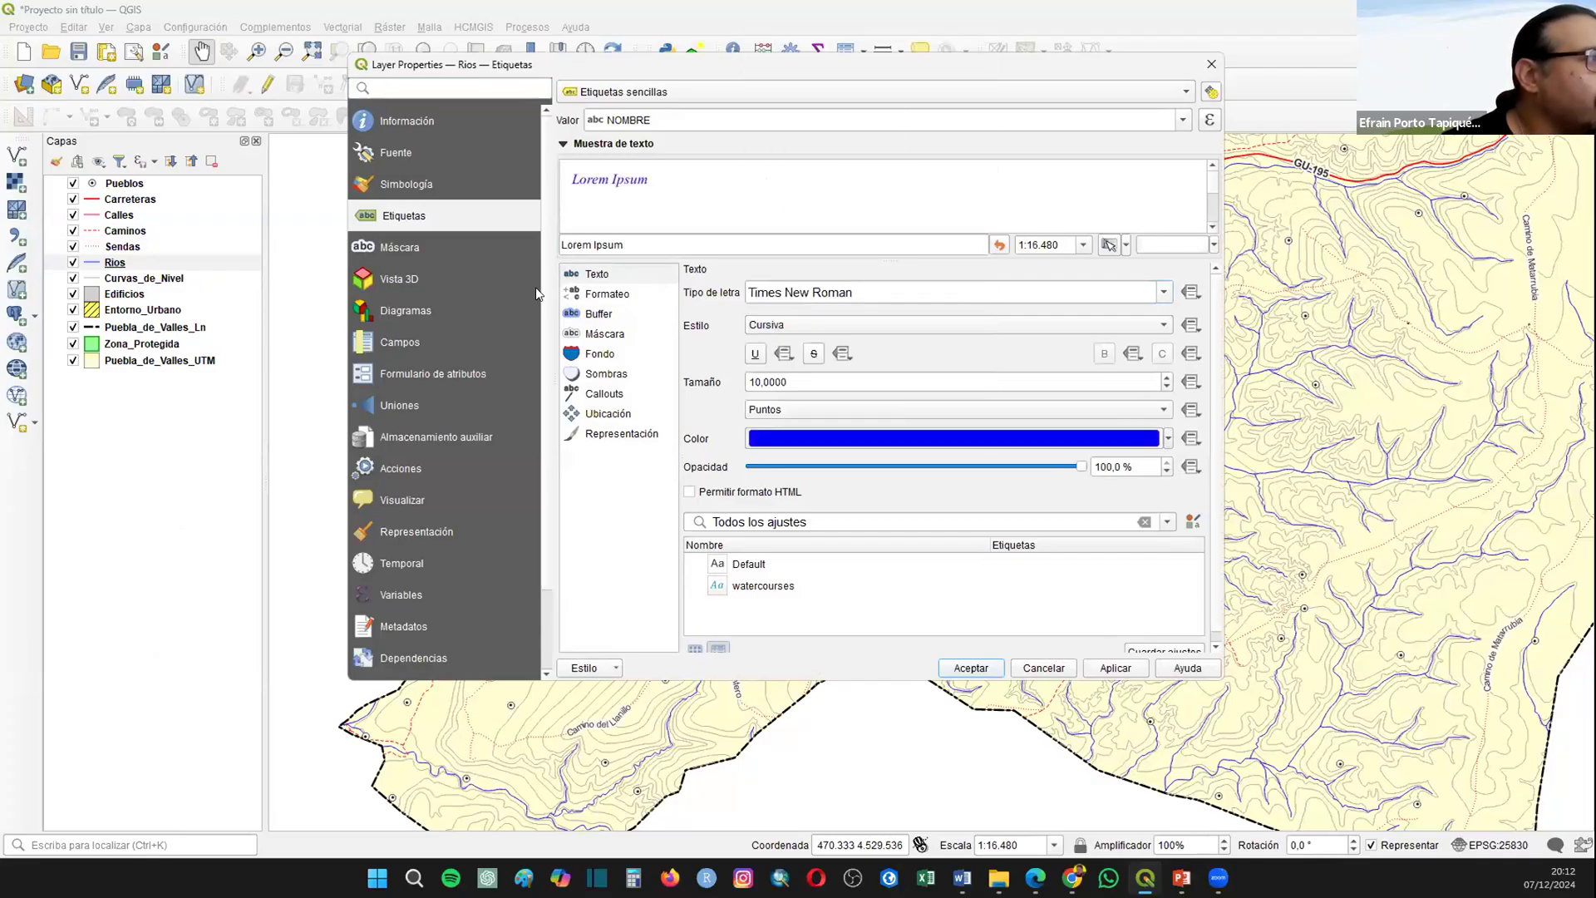
pyautogui.click(598, 313)
pyautogui.click(743, 292)
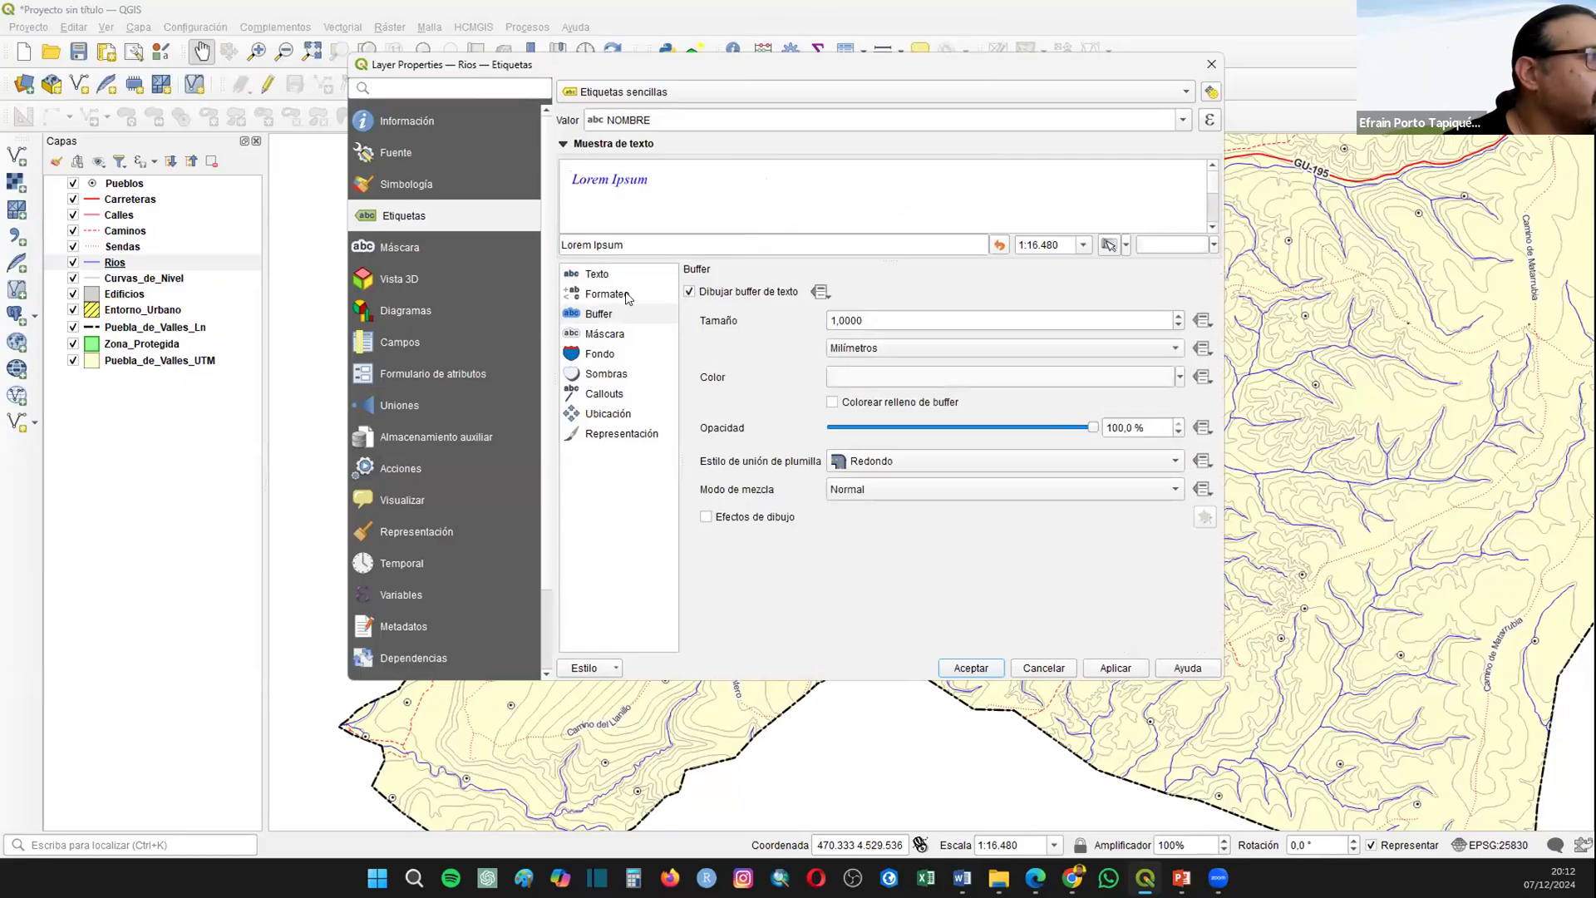
pyautogui.click(608, 275)
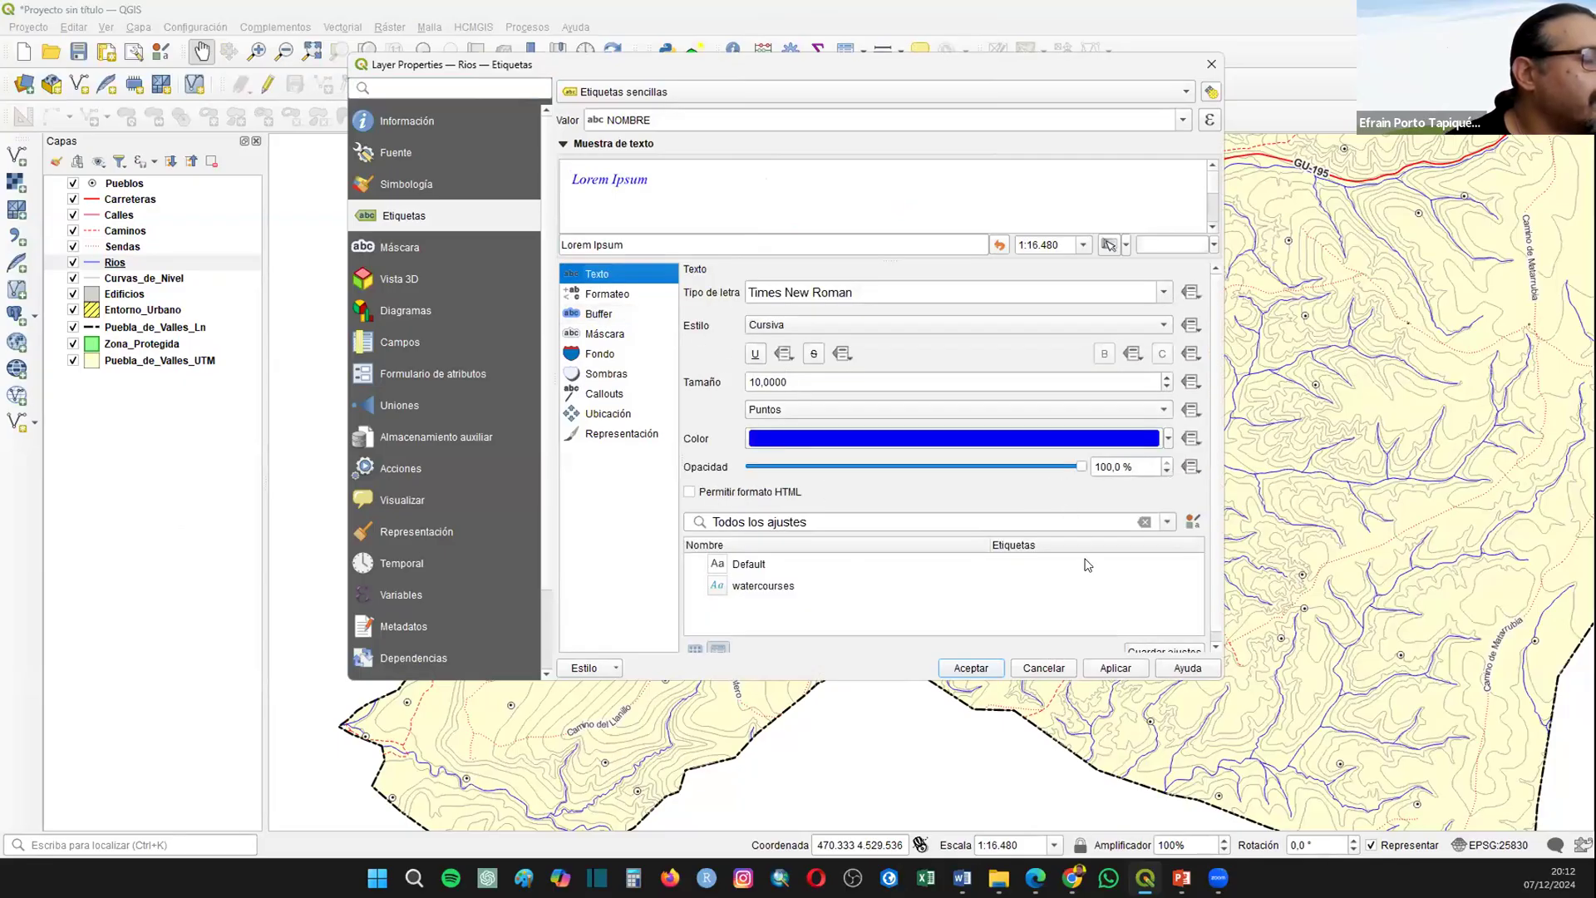
pyautogui.click(1107, 661)
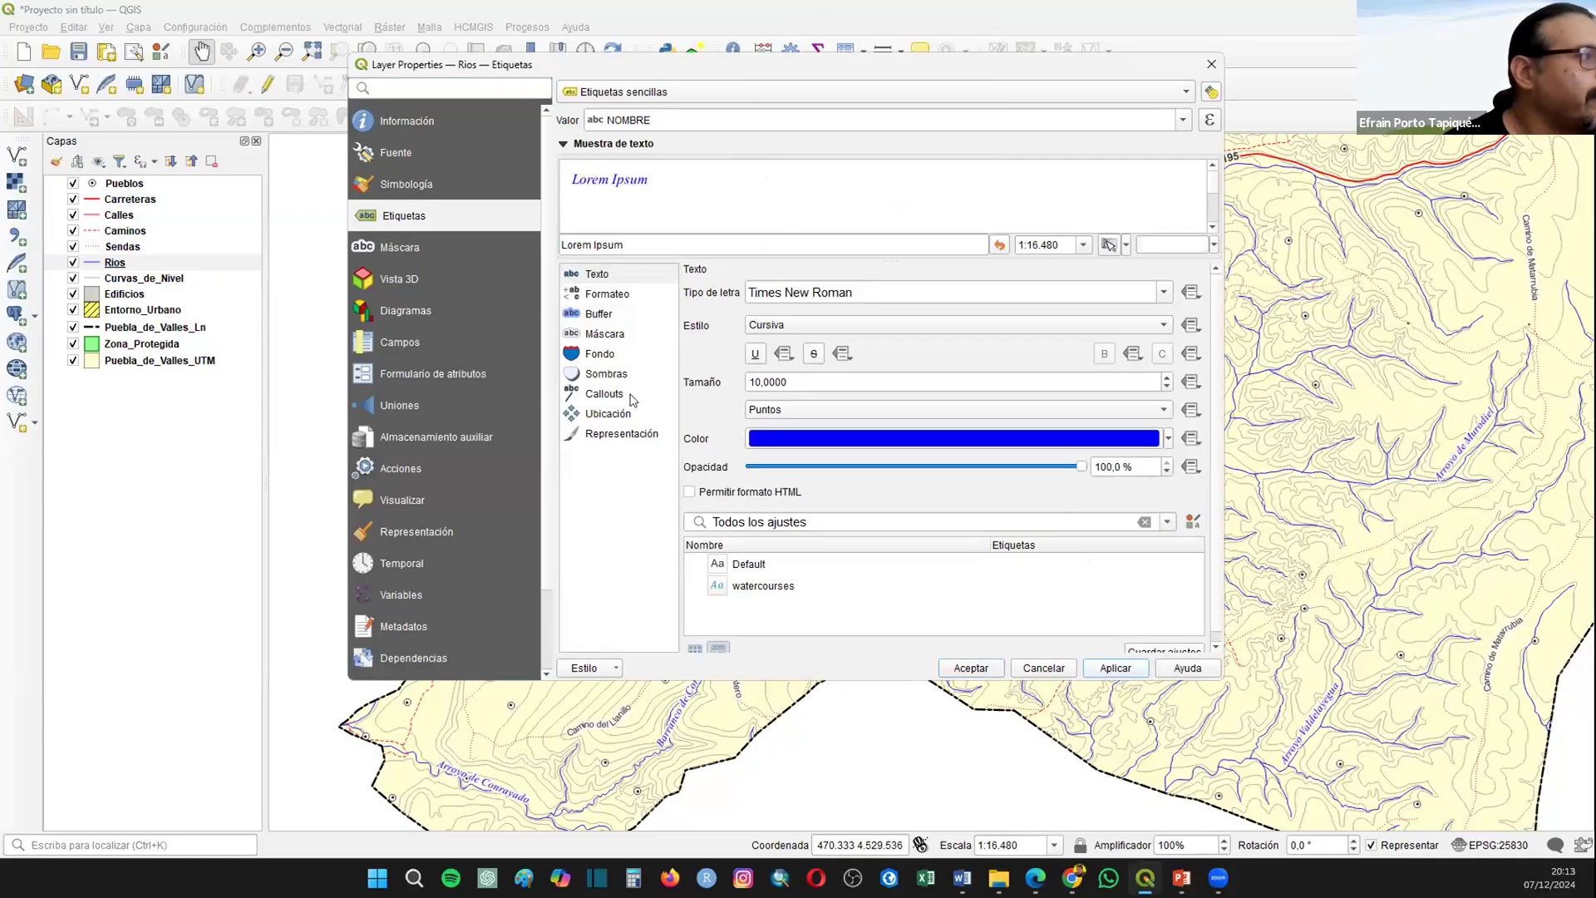
# Step: Place the Rios labels in Curvo mode with only Encima de la línea allowed and accept the layer properties
pyautogui.click(611, 413)
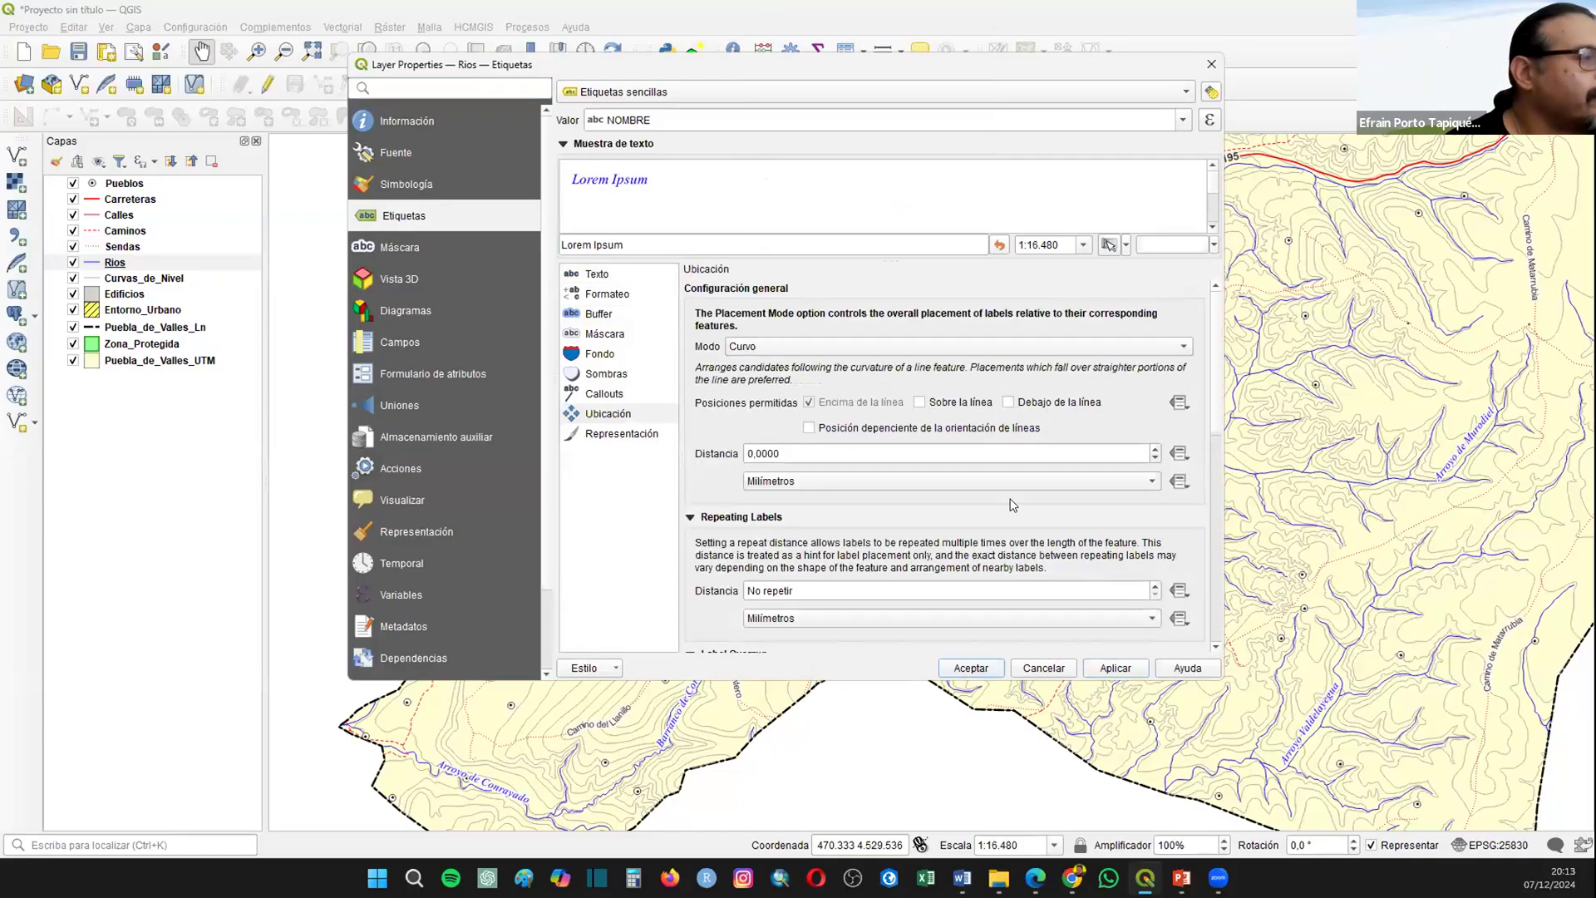
pyautogui.click(1099, 667)
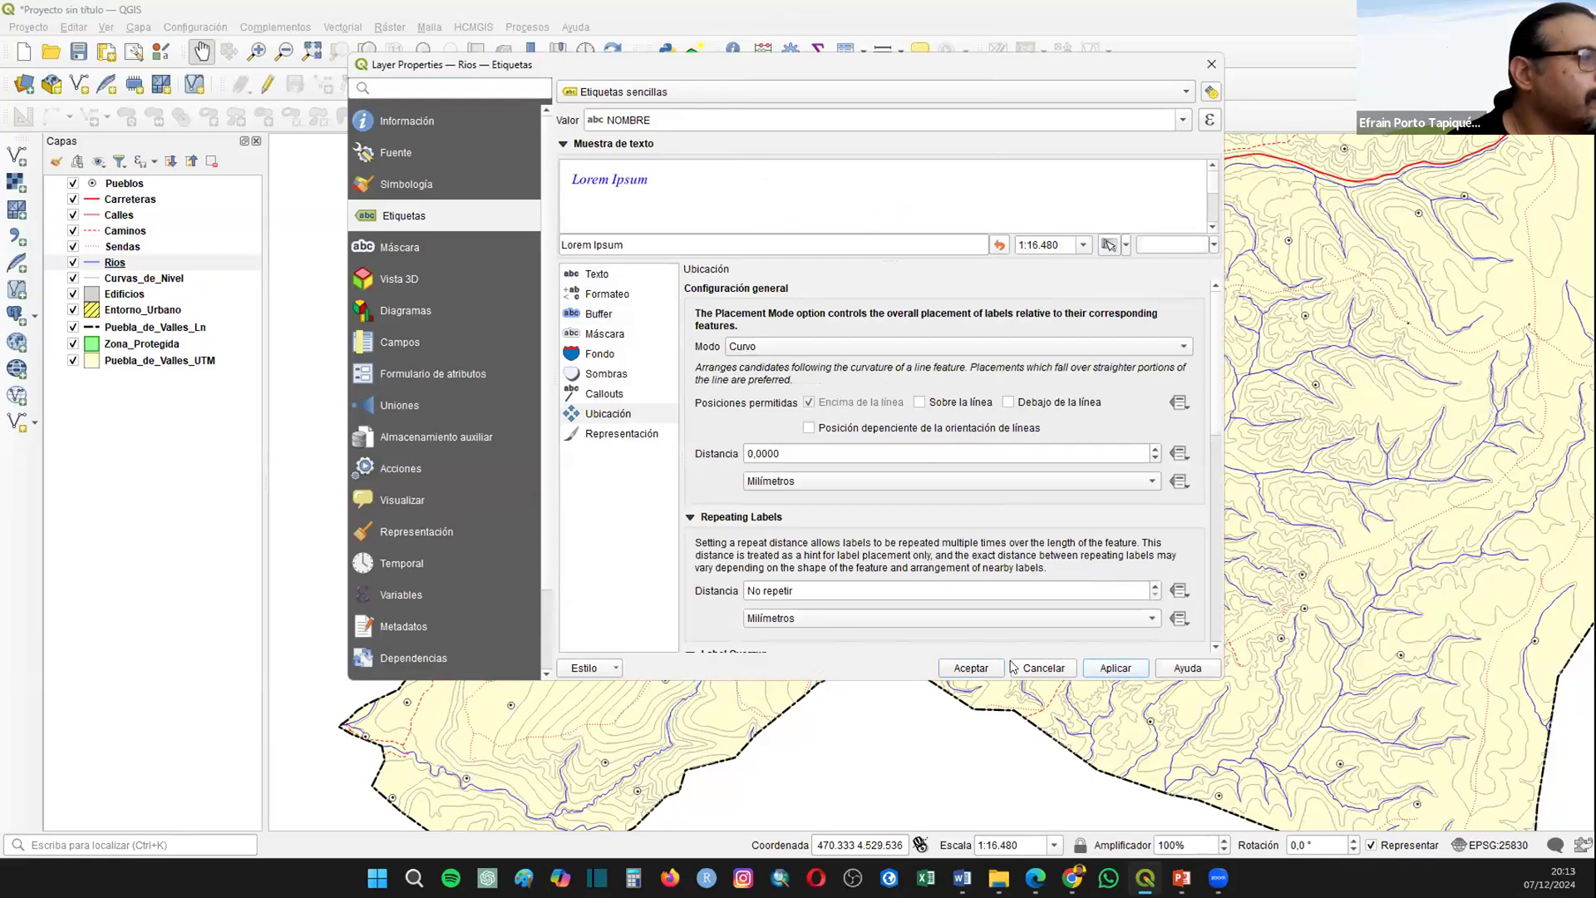
pyautogui.click(989, 667)
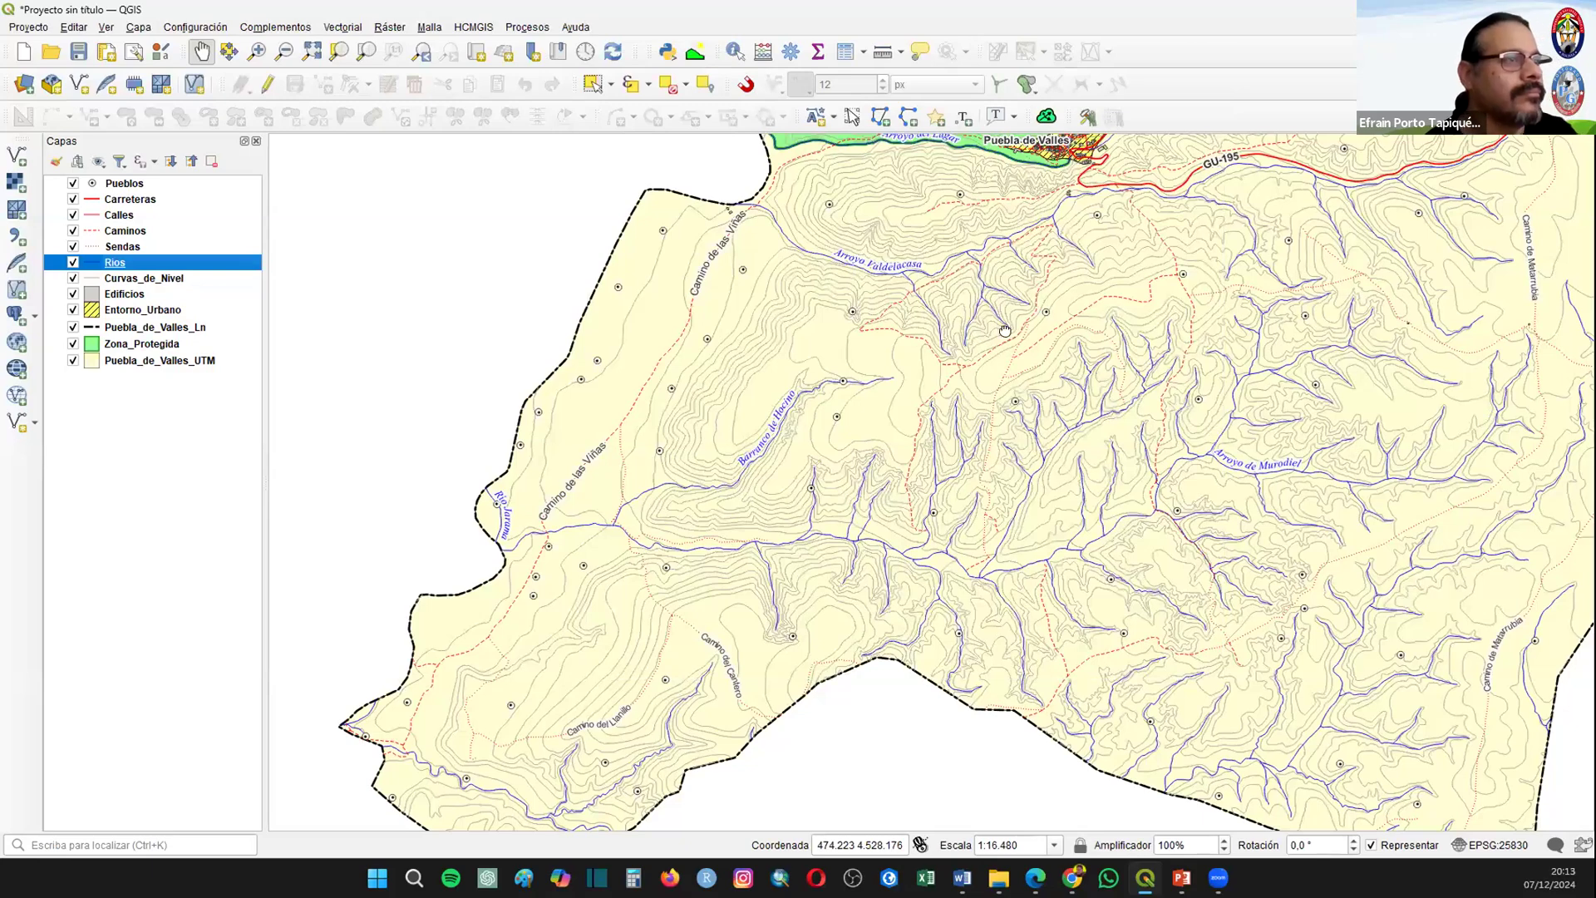
# Step: Enable simple labels on the Curvas_de_Nivel layer using the COTA_0201 field as their value
pyautogui.scroll(-1, 802, 425)
pyautogui.moveTo(803, 425); pyautogui.dragTo(802, 425)
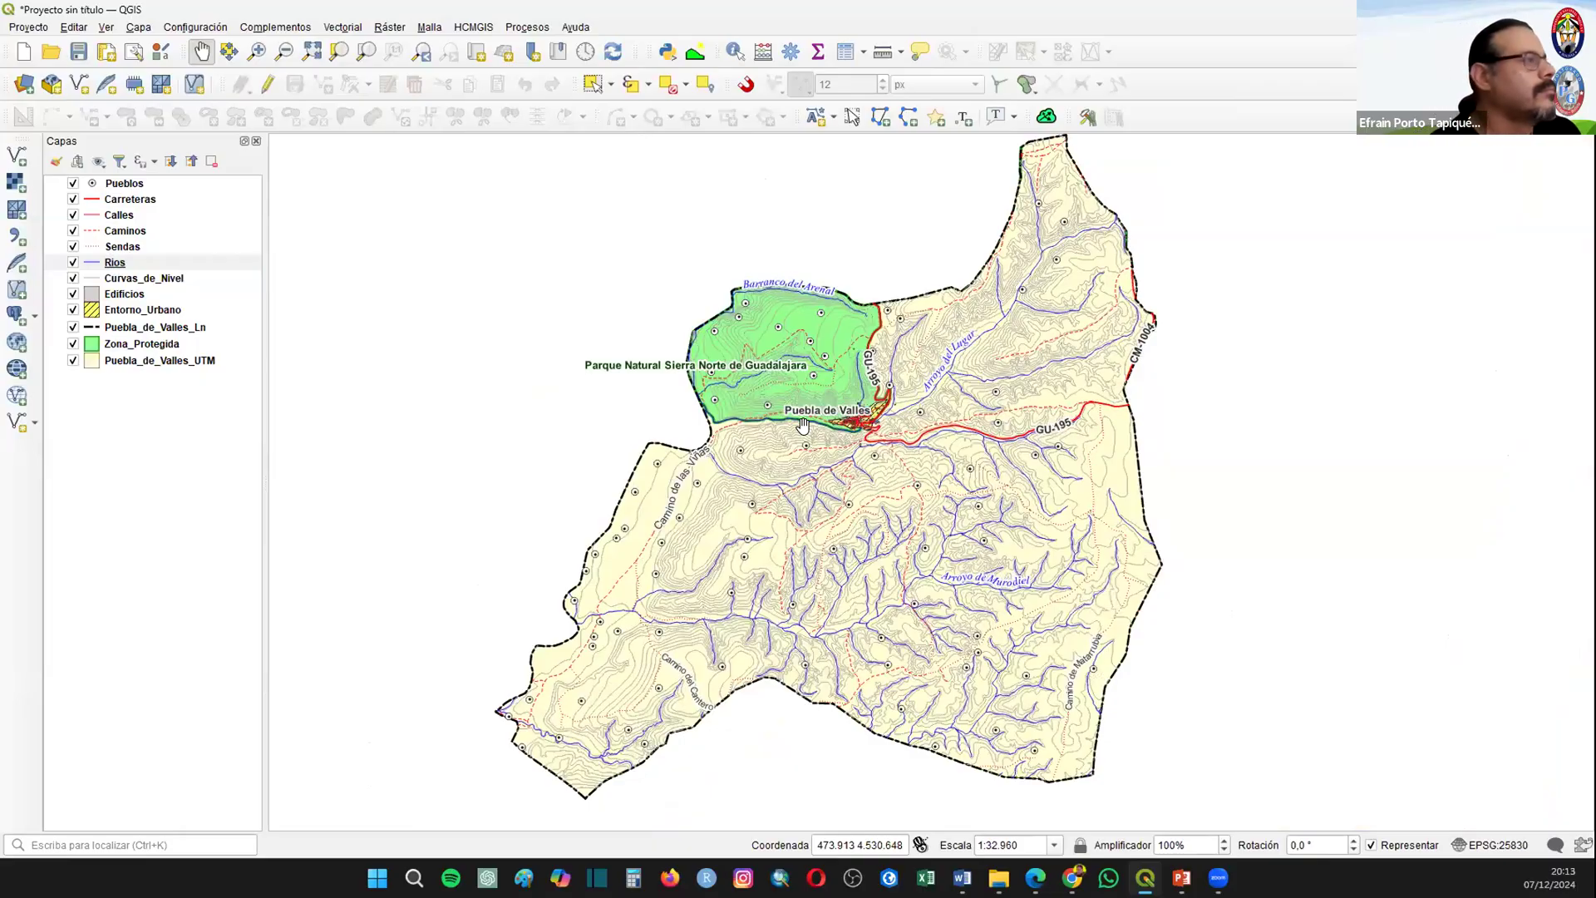
pyautogui.rightClick(138, 282)
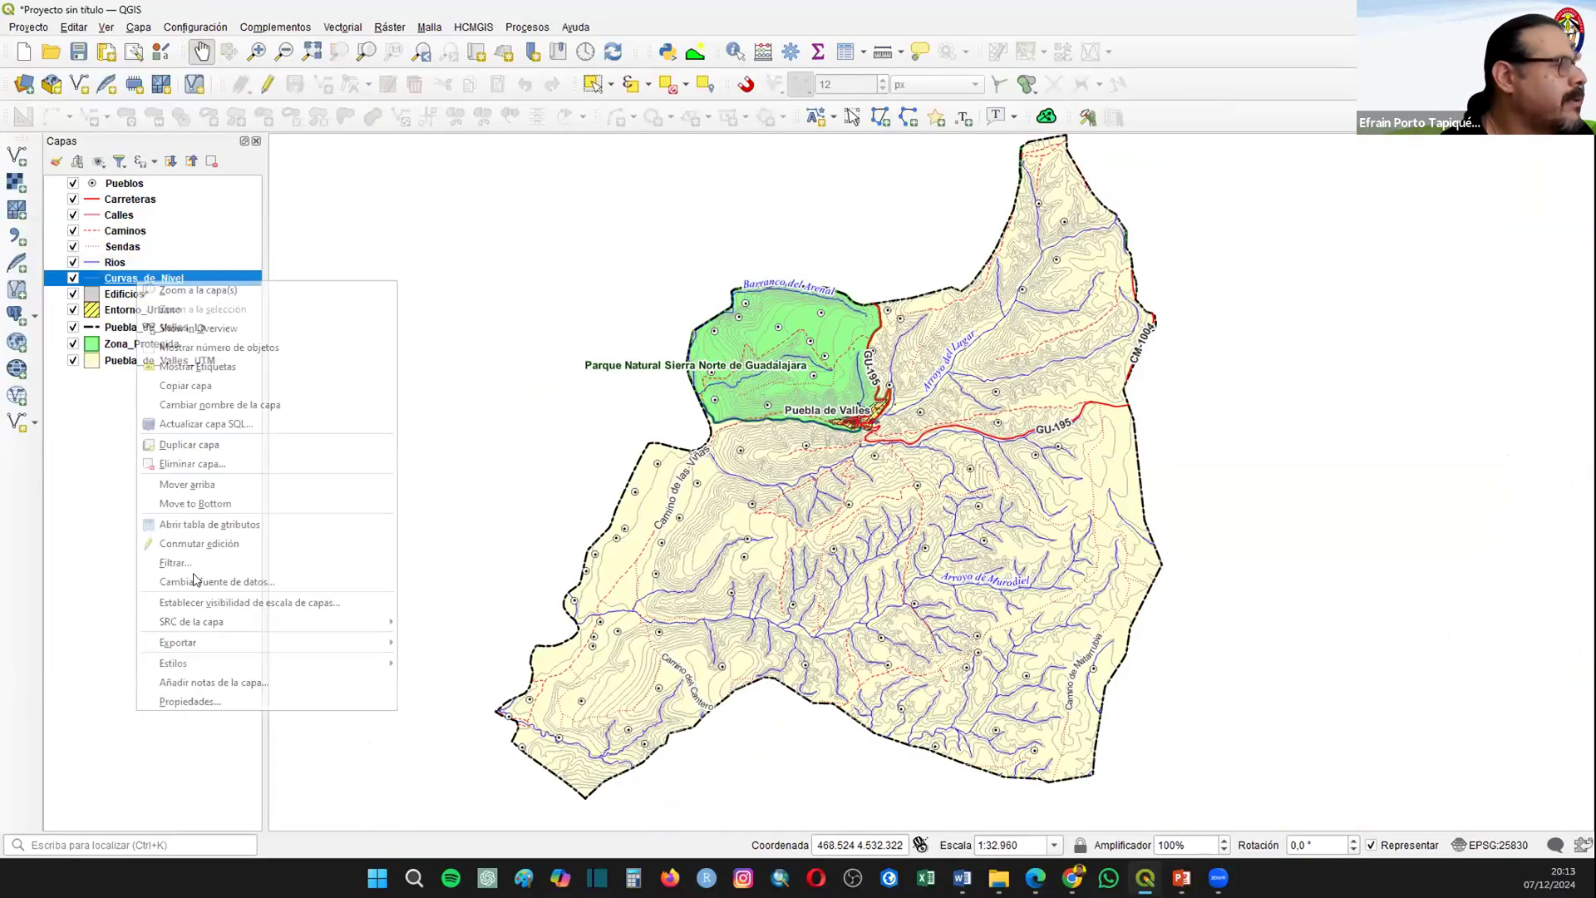
pyautogui.click(190, 700)
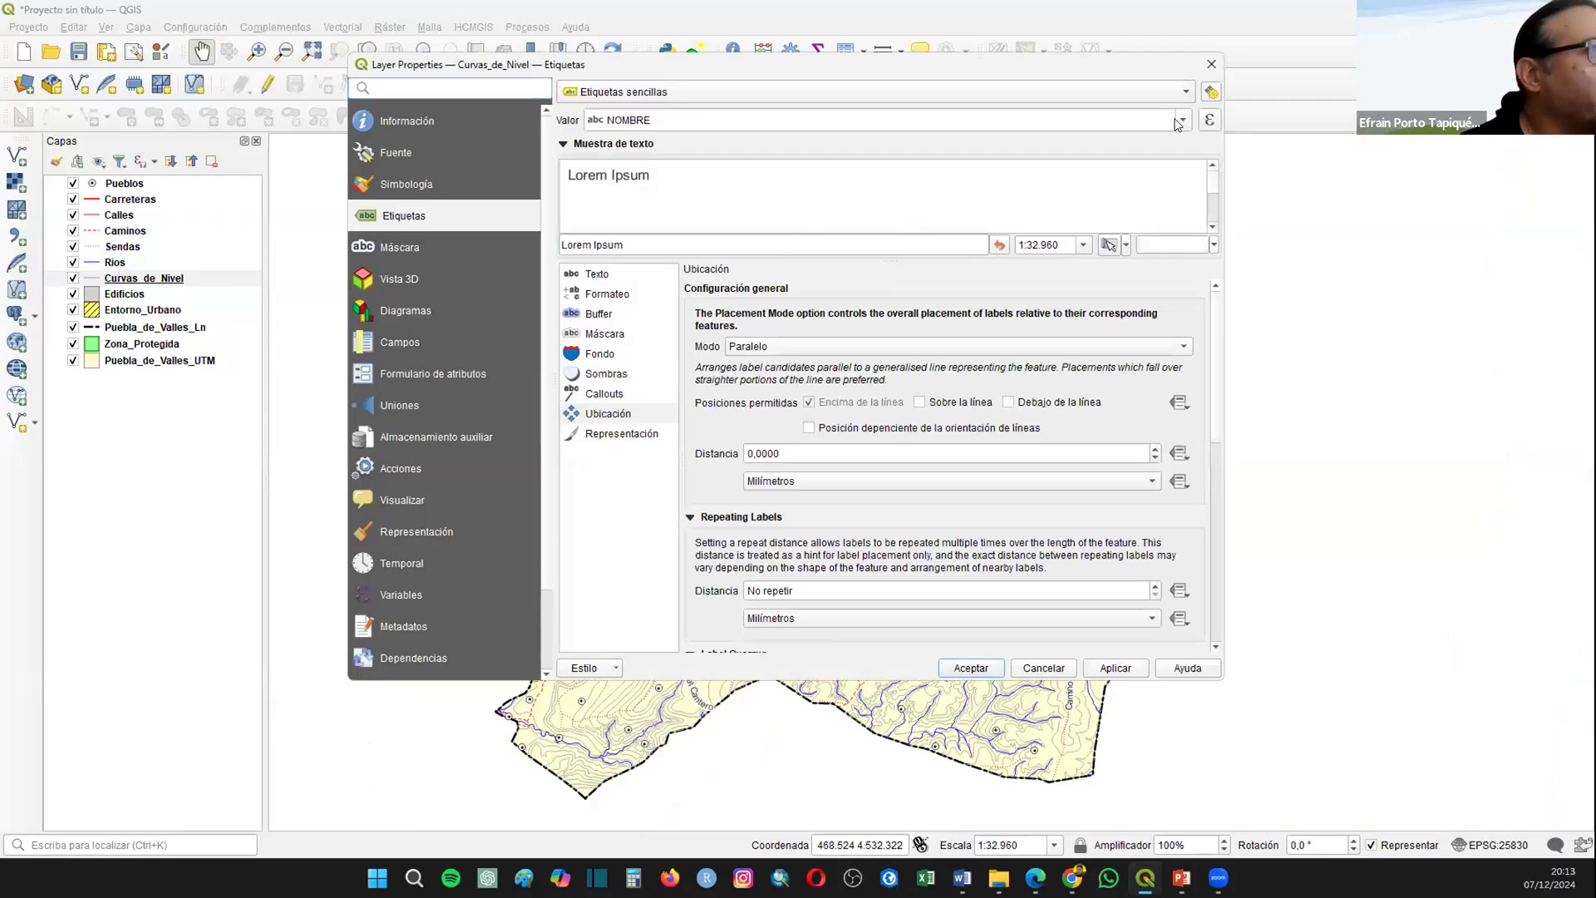
pyautogui.click(1179, 121)
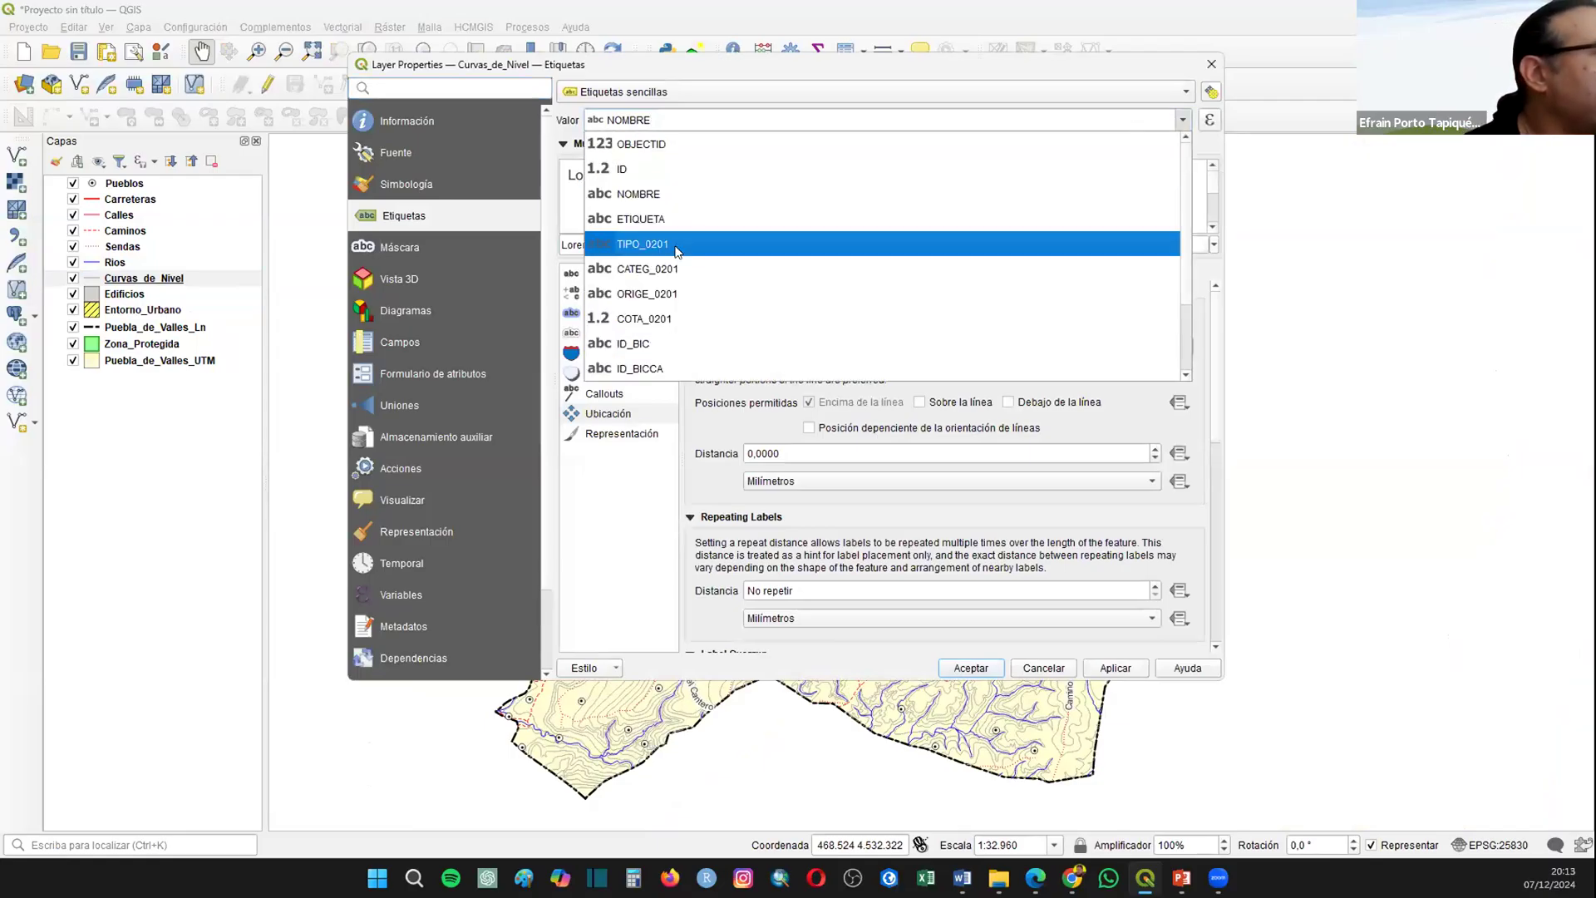
pyautogui.click(645, 326)
# Step: Set the Curvas_de_Nivel label placement to Curvo mode with only the Encima de la línea position allowed
pyautogui.click(960, 404)
pyautogui.click(825, 403)
pyautogui.click(829, 404)
pyautogui.click(953, 400)
pyautogui.click(780, 347)
pyautogui.click(753, 366)
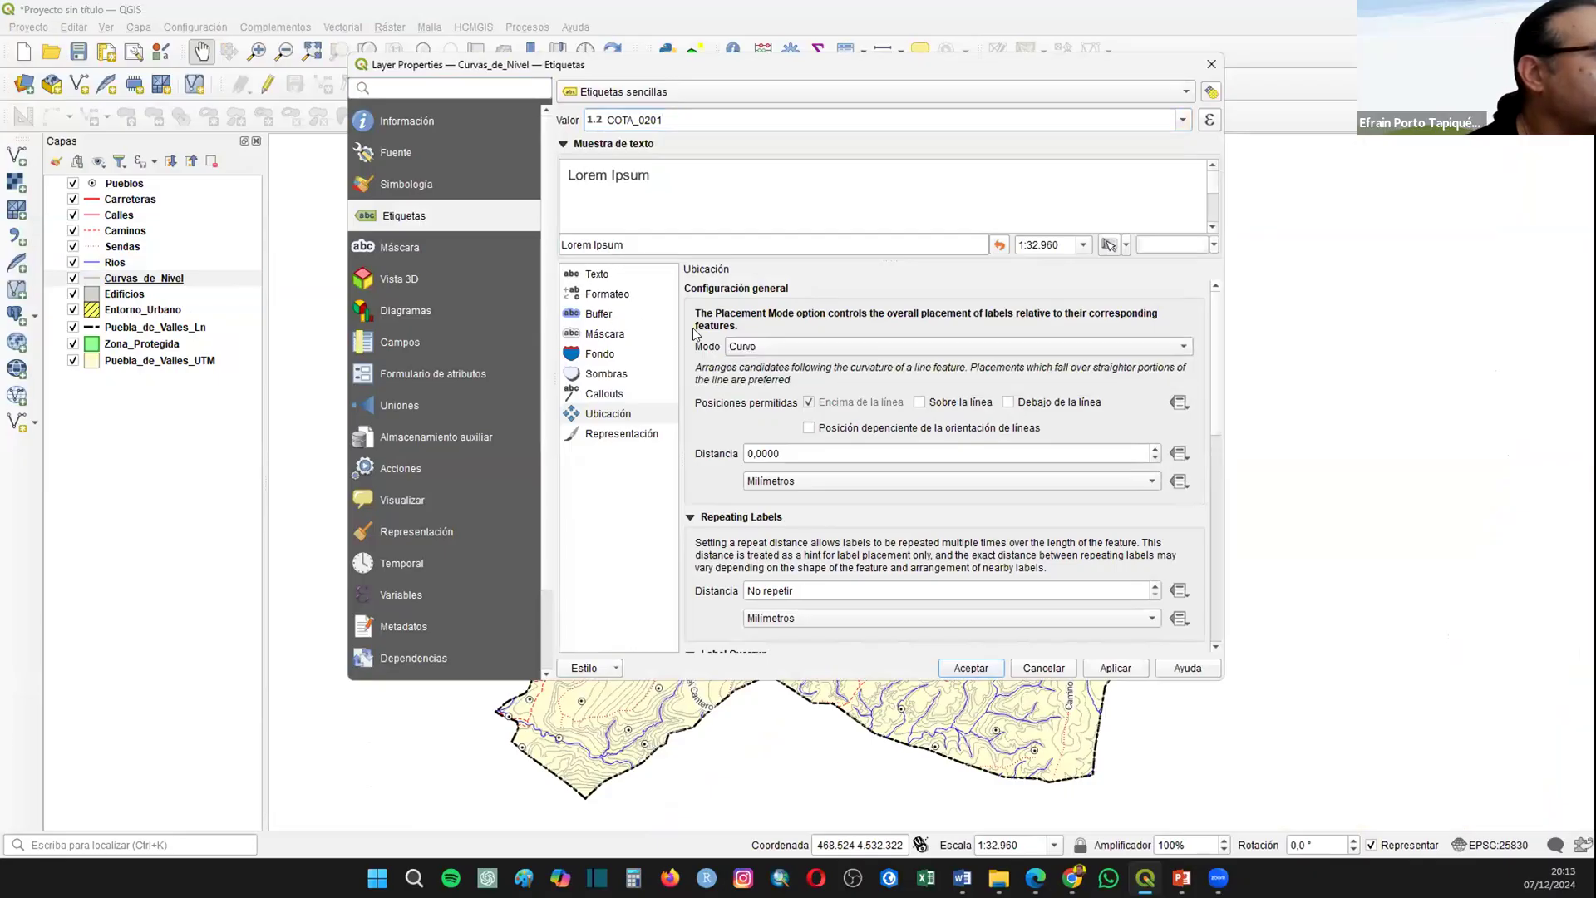
# Step: Set the Curvas_de_Nivel label text to size 7 with Cursiva style and accept the layer properties
pyautogui.click(598, 313)
pyautogui.click(689, 290)
pyautogui.click(604, 273)
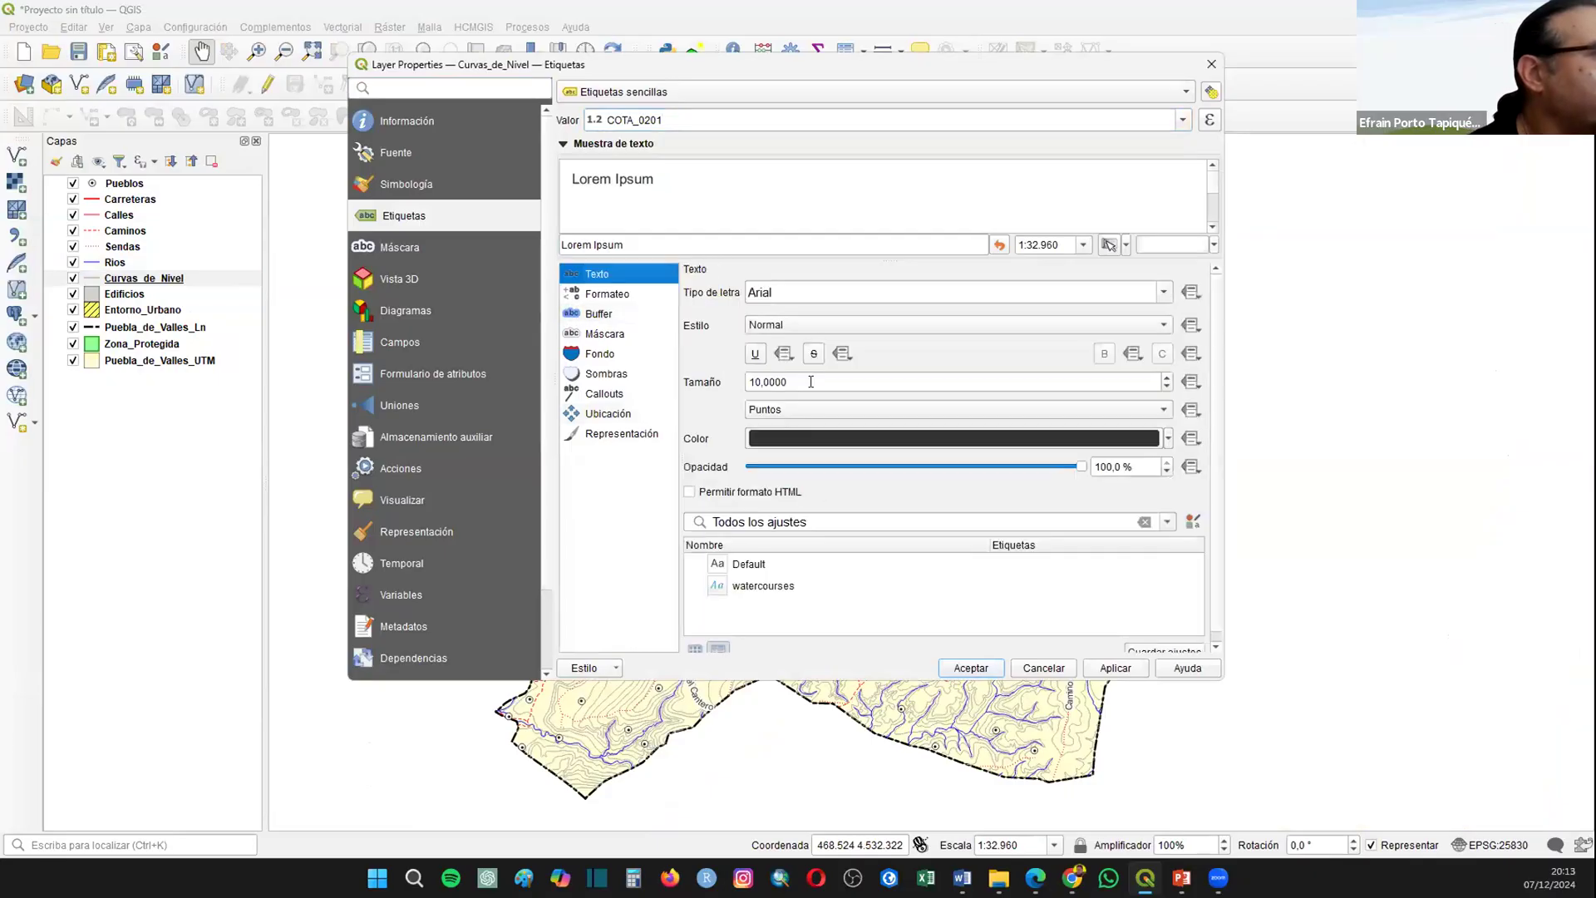
pyautogui.doubleClick(758, 370)
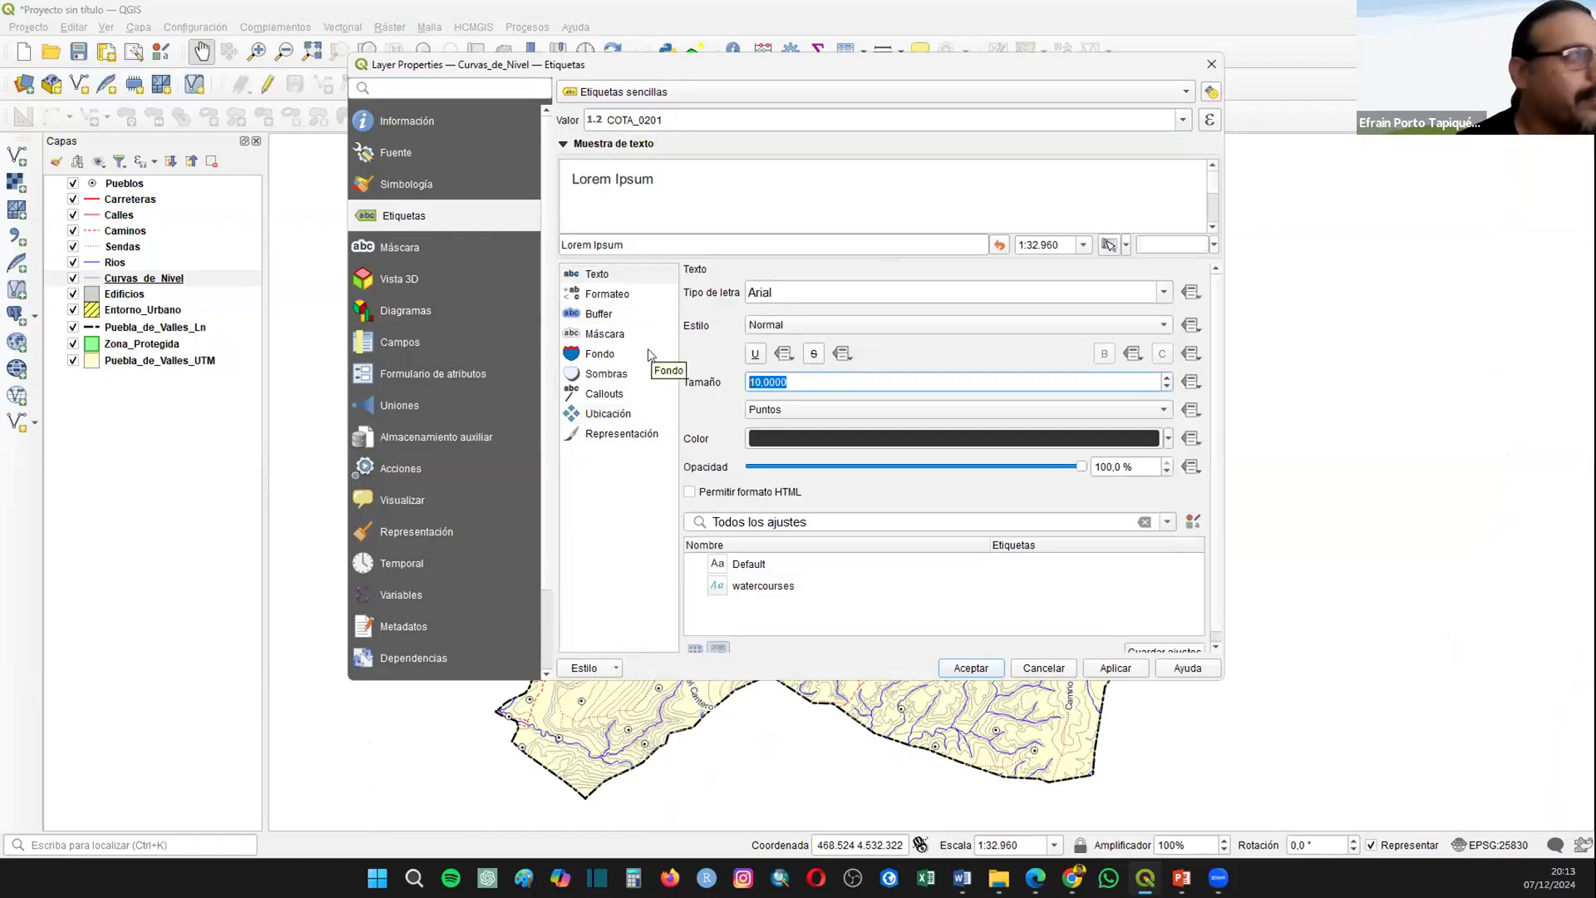
pyautogui.write('7')
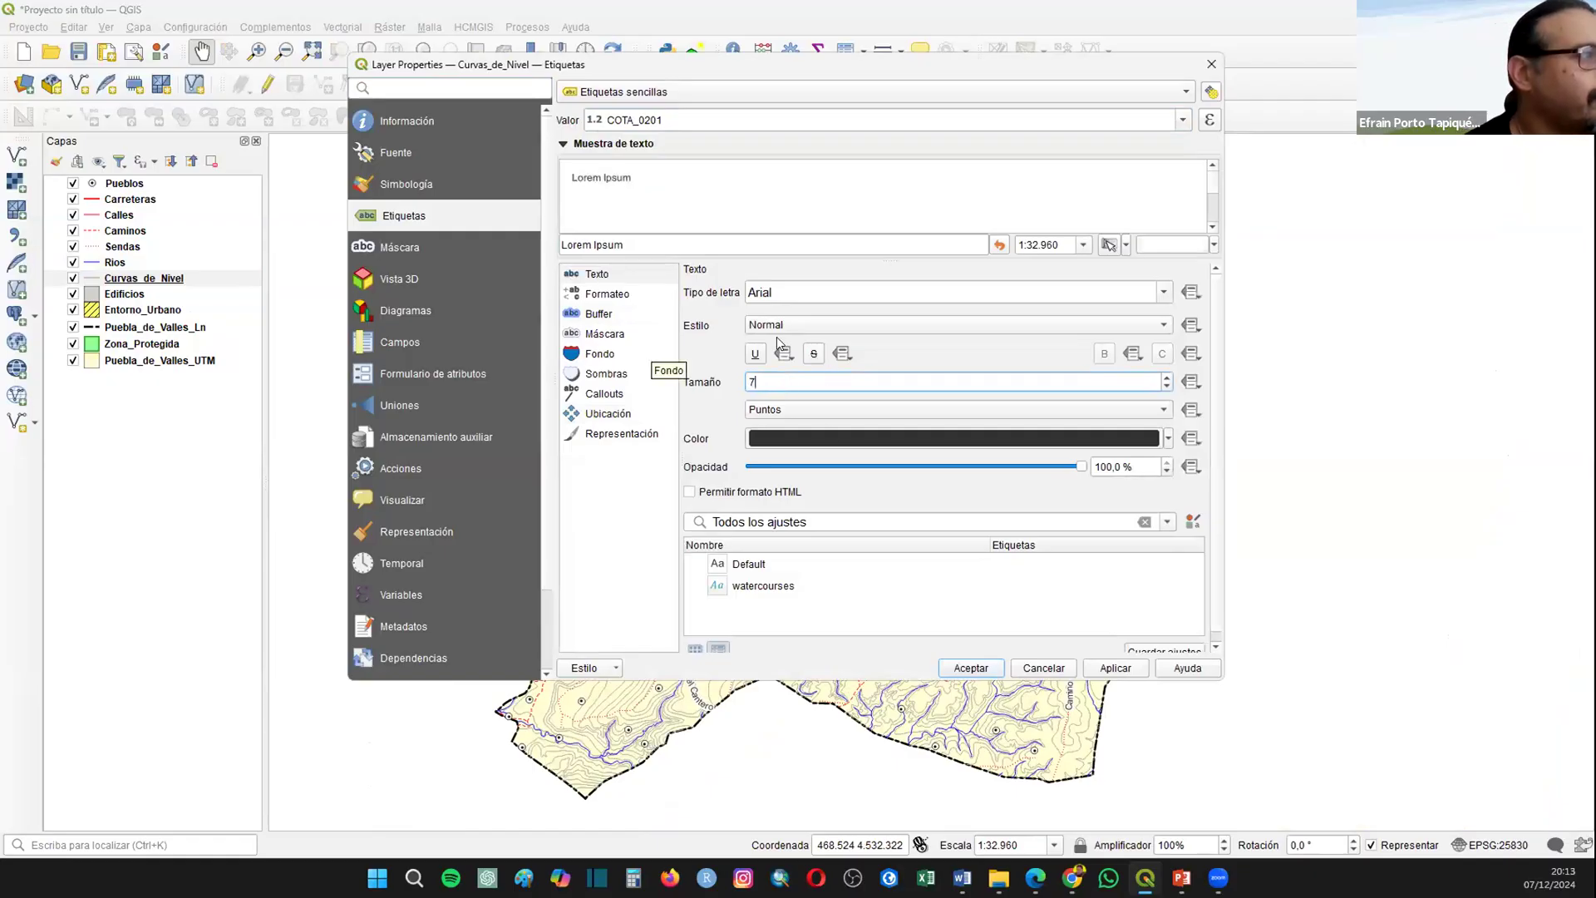
pyautogui.click(831, 324)
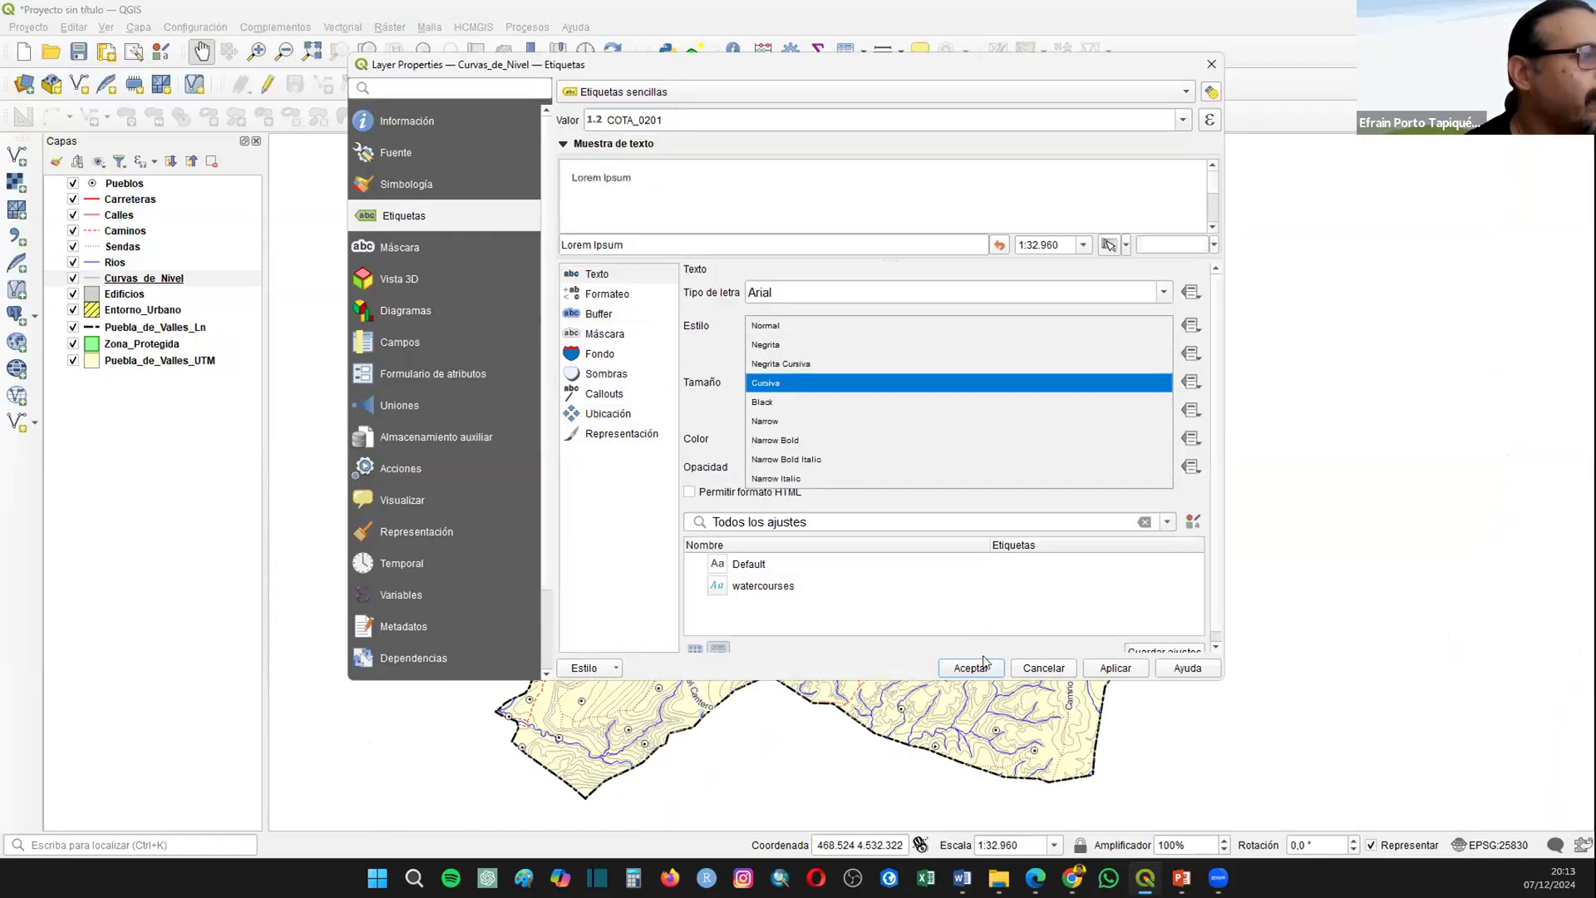
pyautogui.click(831, 382)
pyautogui.click(966, 670)
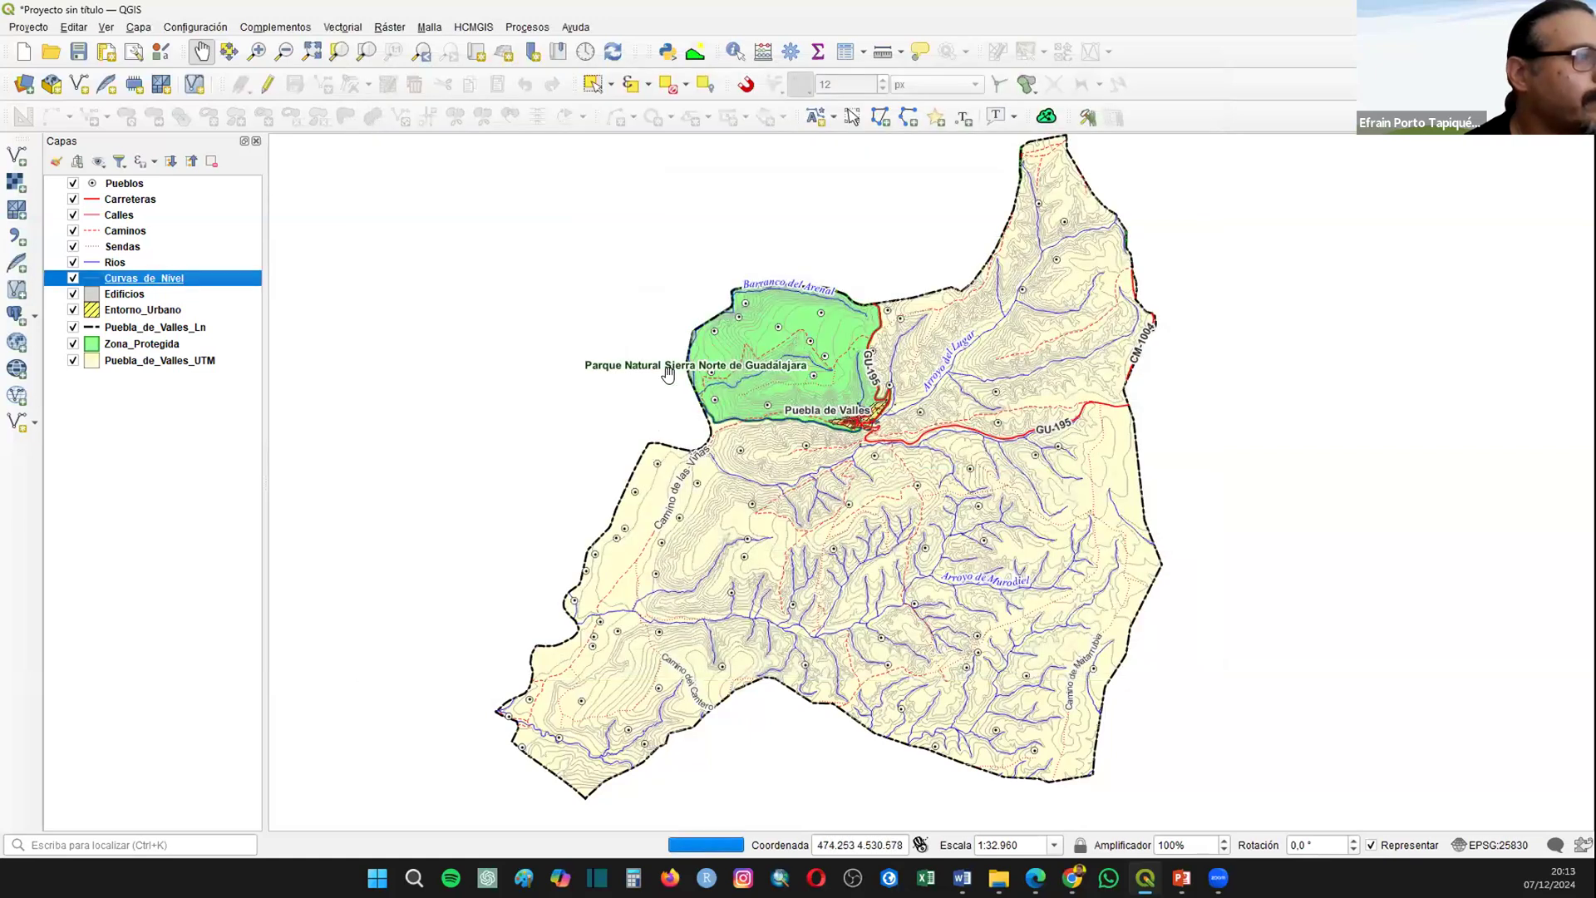
# Step: Change the Curvas_de_Nivel label placement to allow only the Sobre la línea position and accept the layer properties
pyautogui.click(257, 52)
pyautogui.moveTo(756, 419); pyautogui.dragTo(1093, 591)
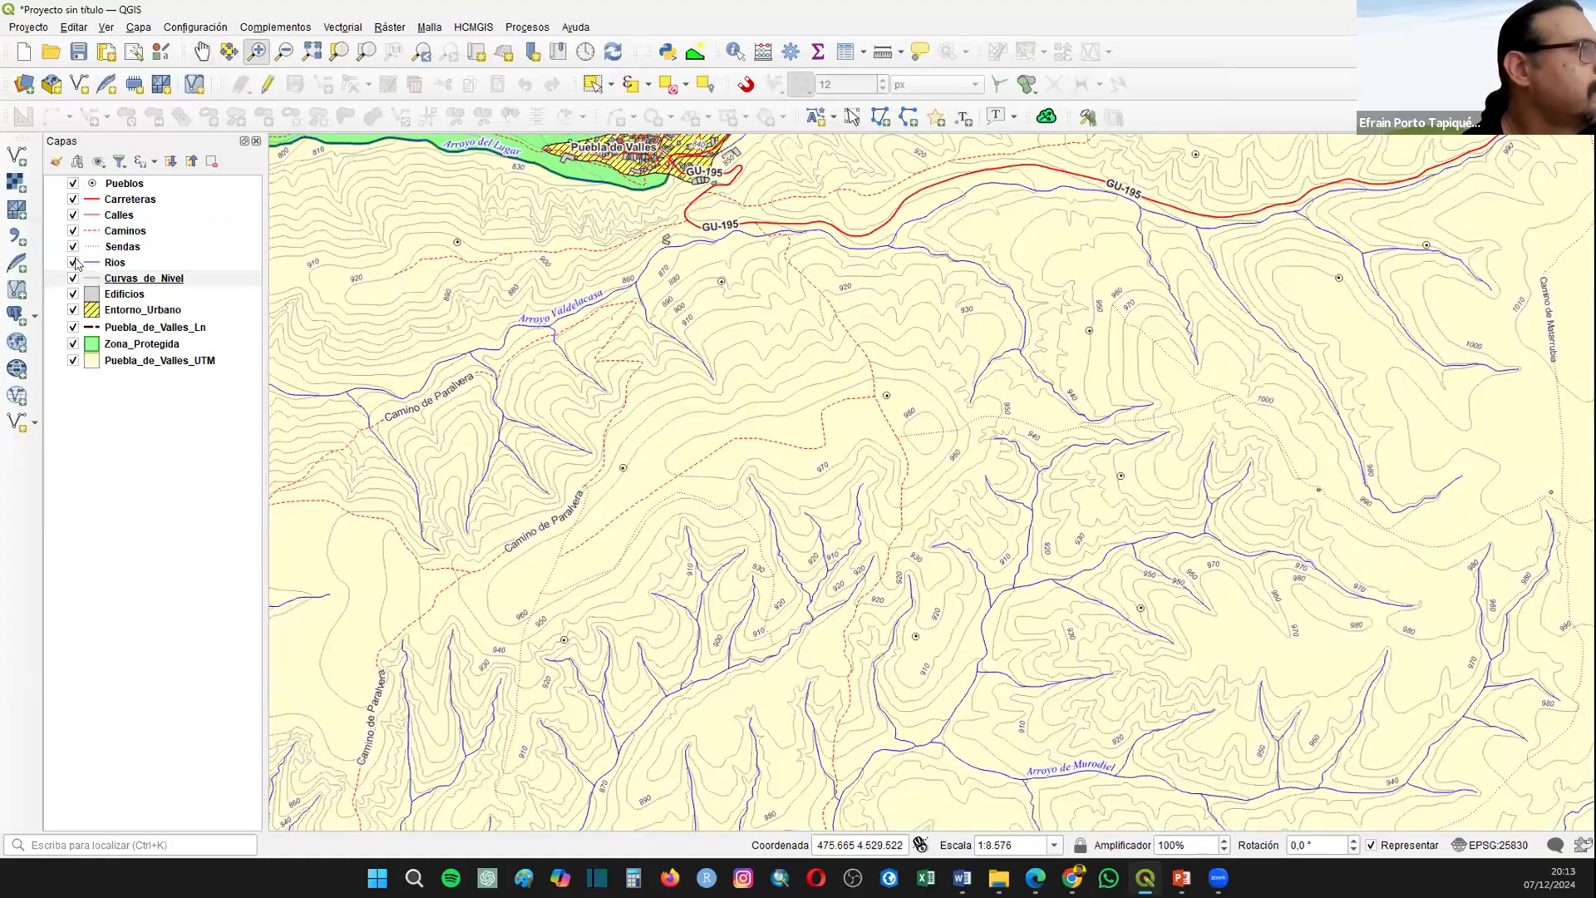
pyautogui.rightClick(155, 284)
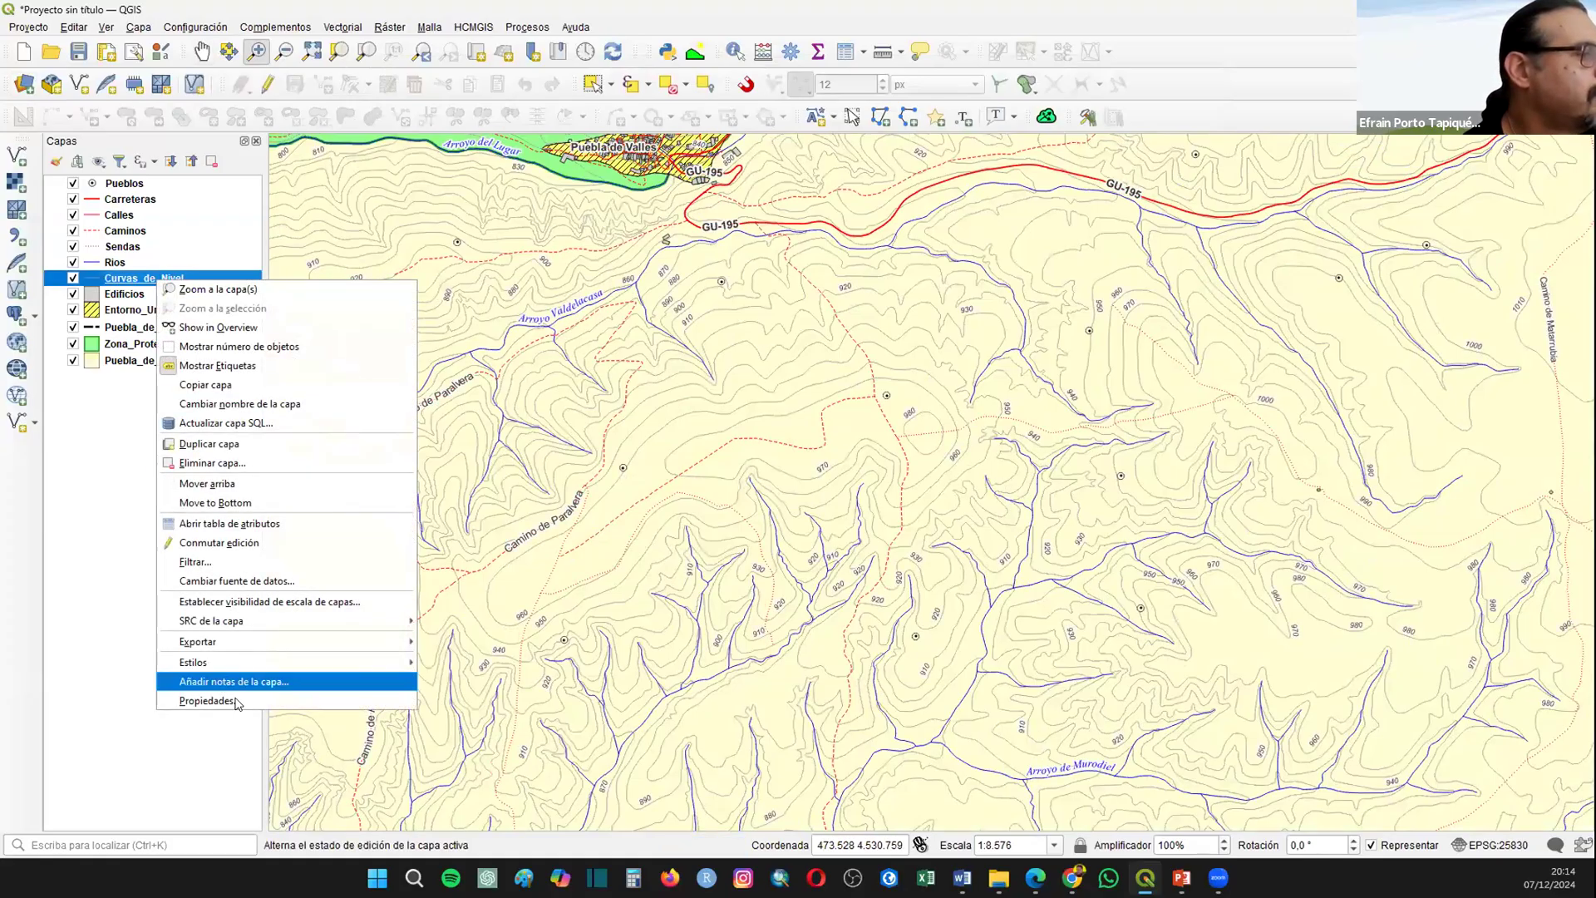
pyautogui.click(233, 701)
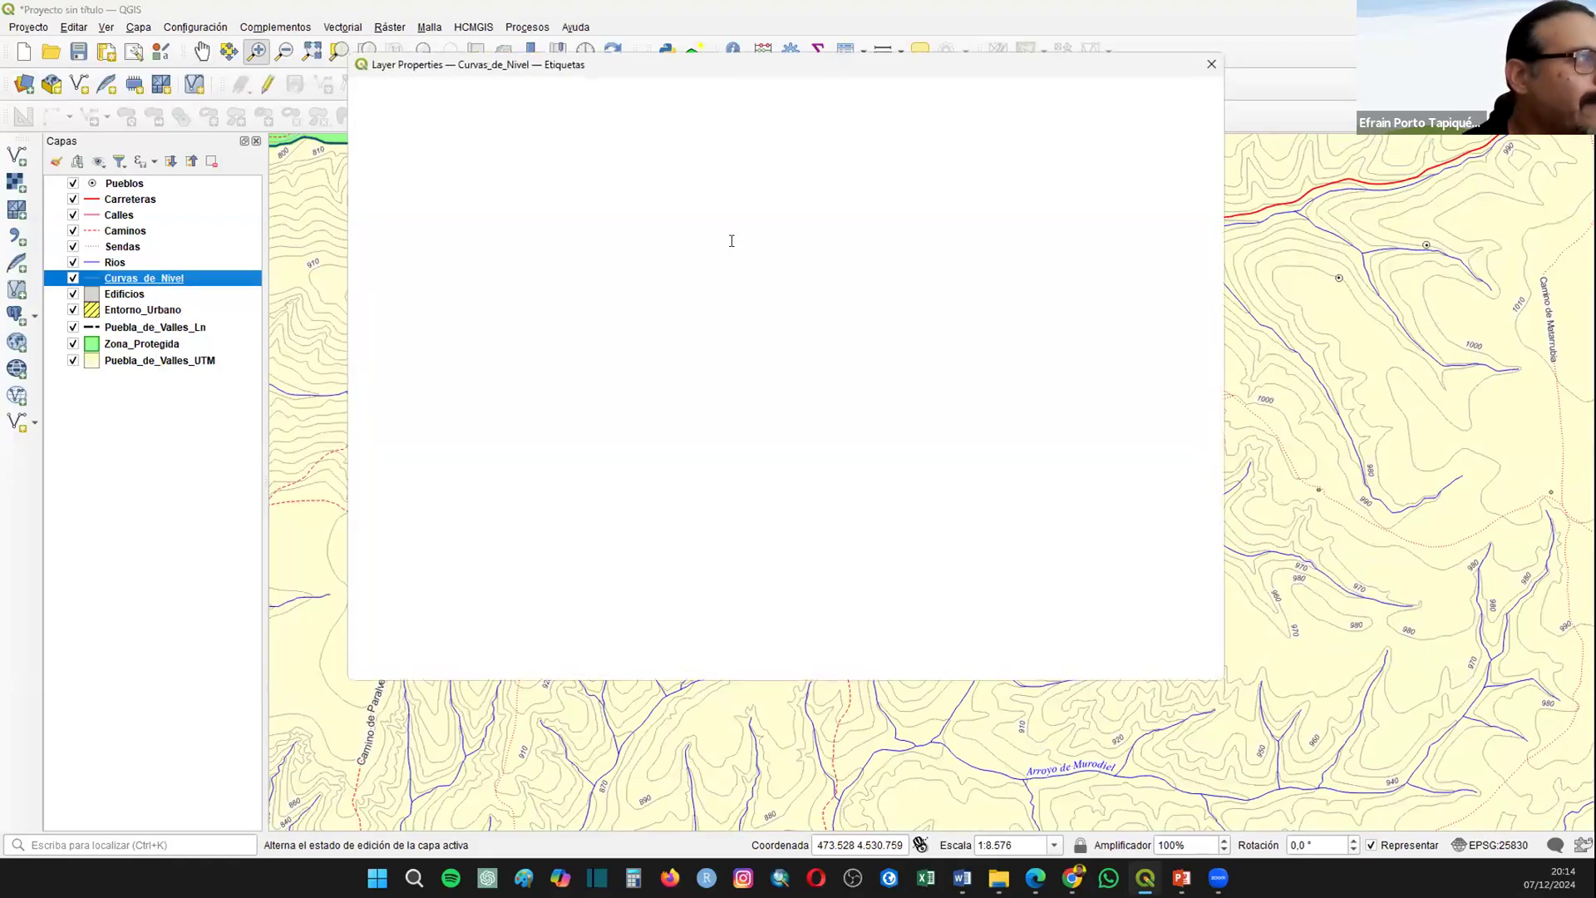
pyautogui.click(619, 413)
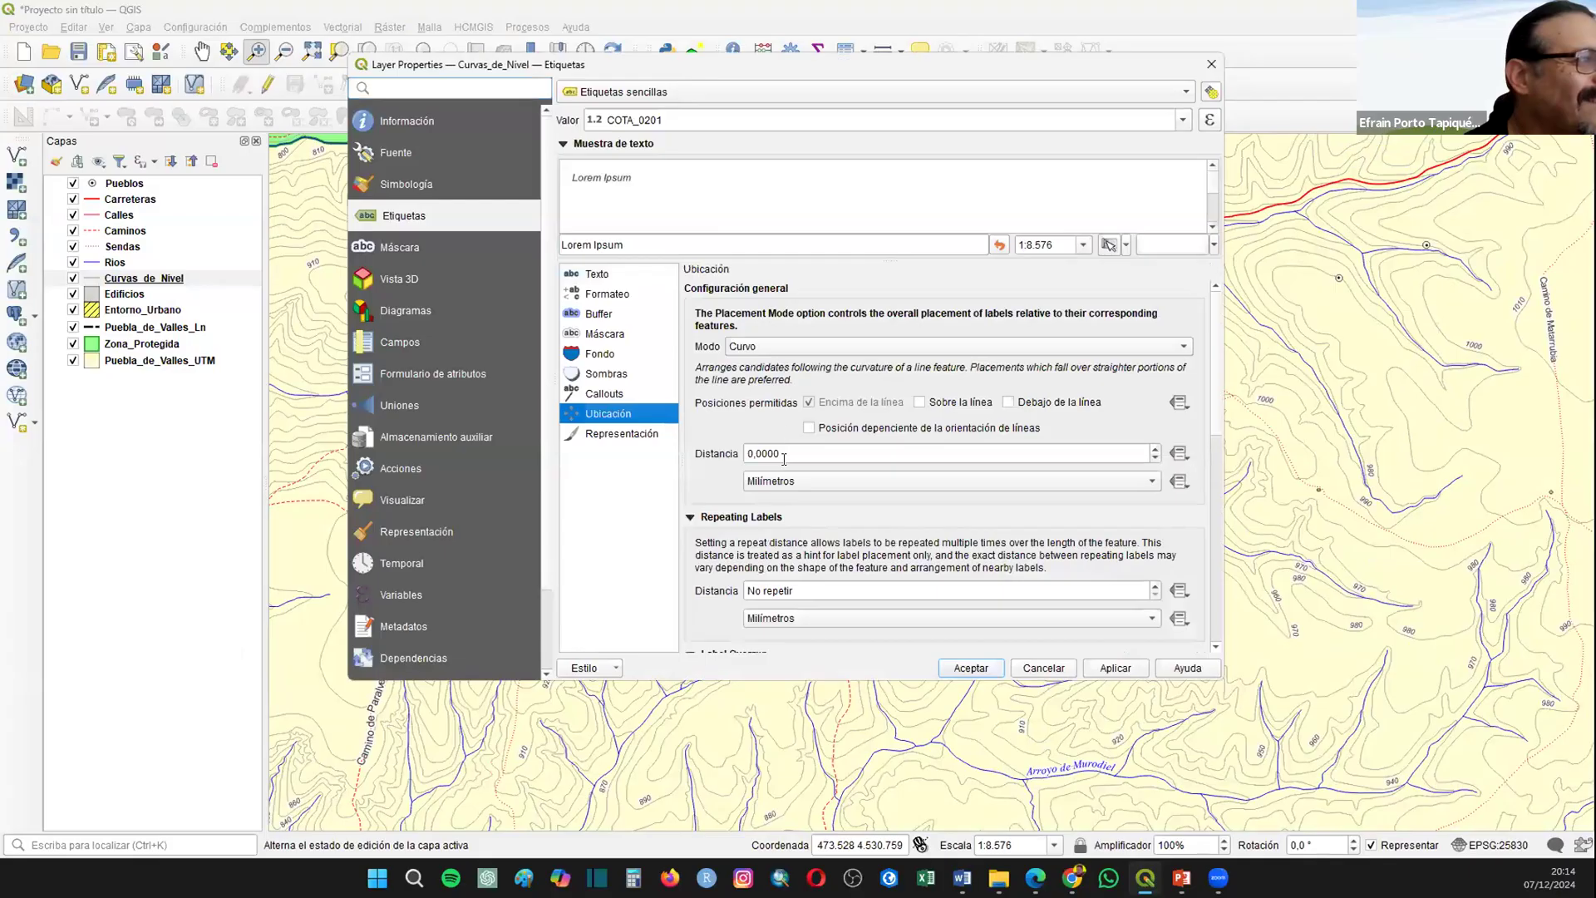
pyautogui.click(964, 403)
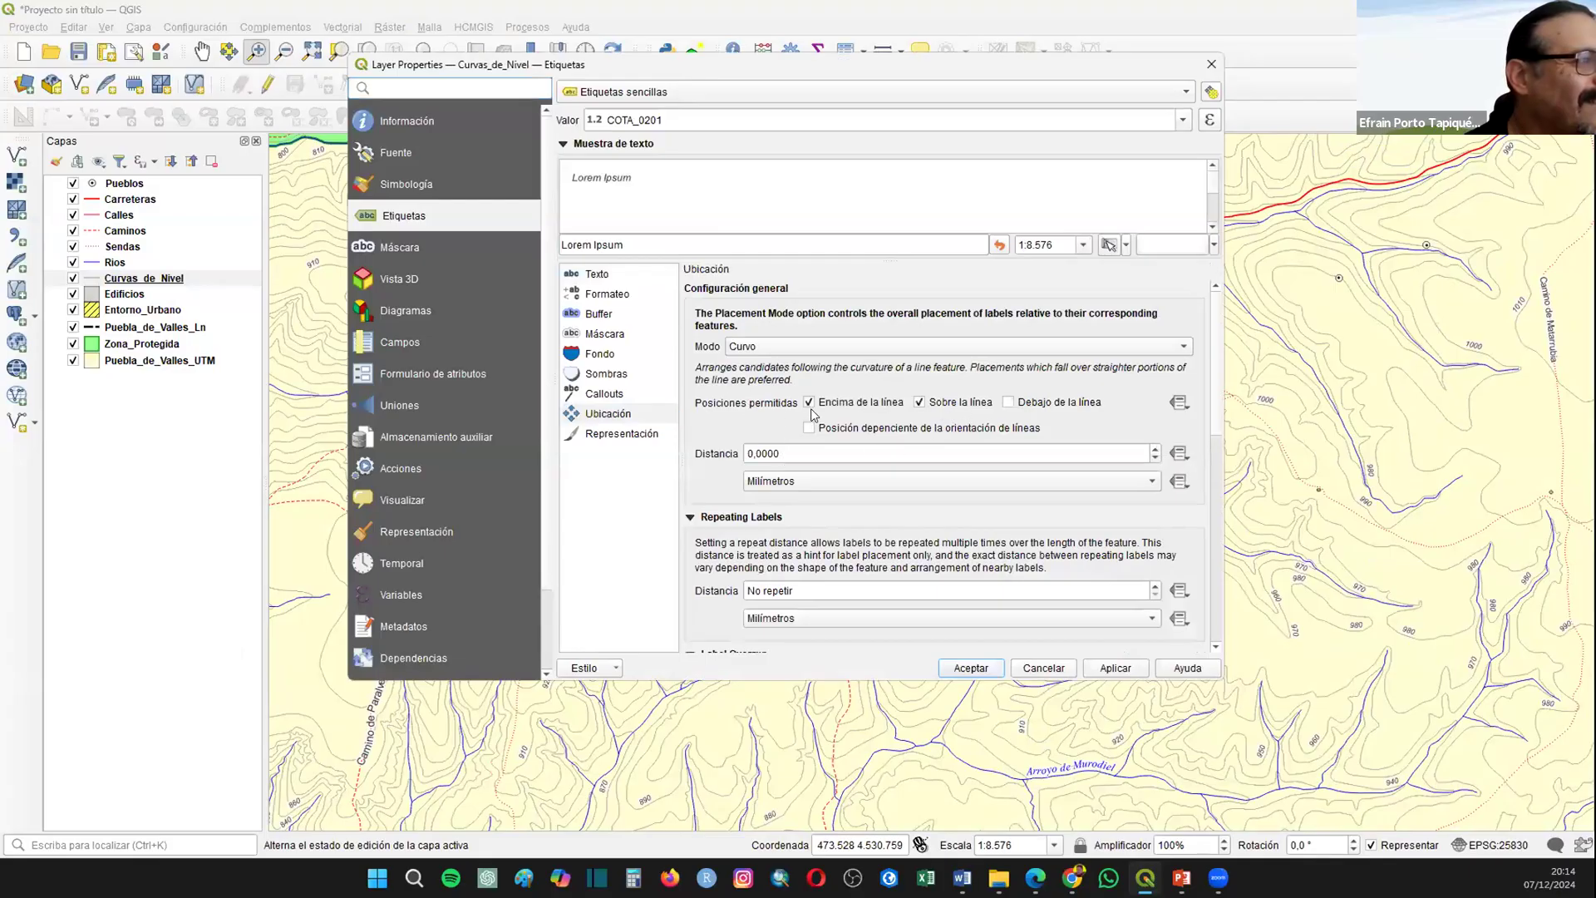
pyautogui.click(810, 402)
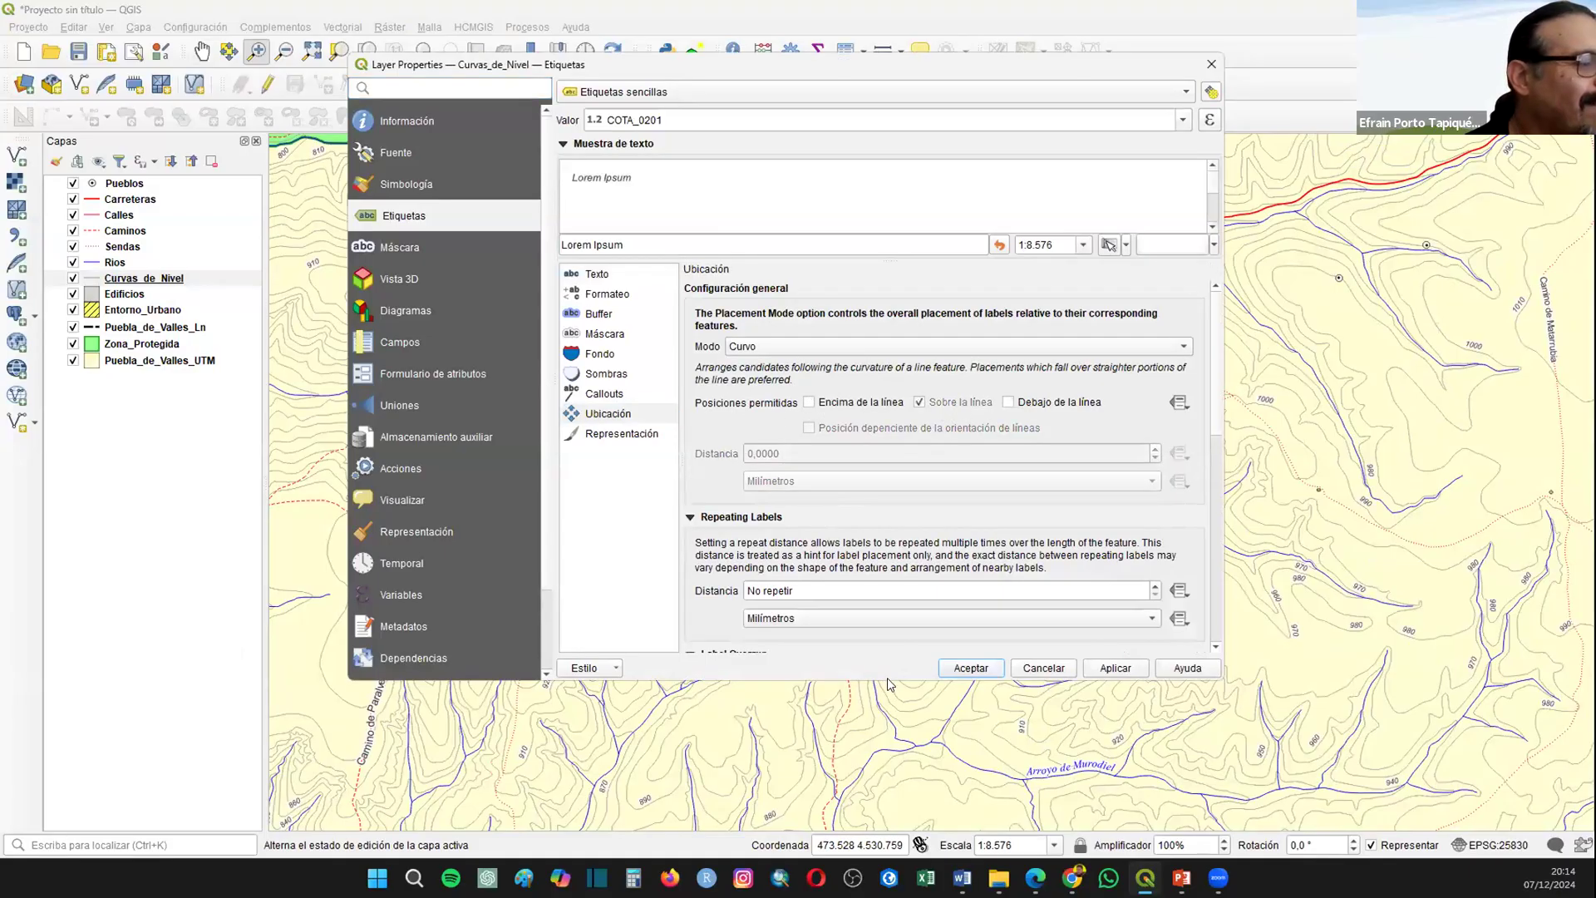
pyautogui.click(947, 665)
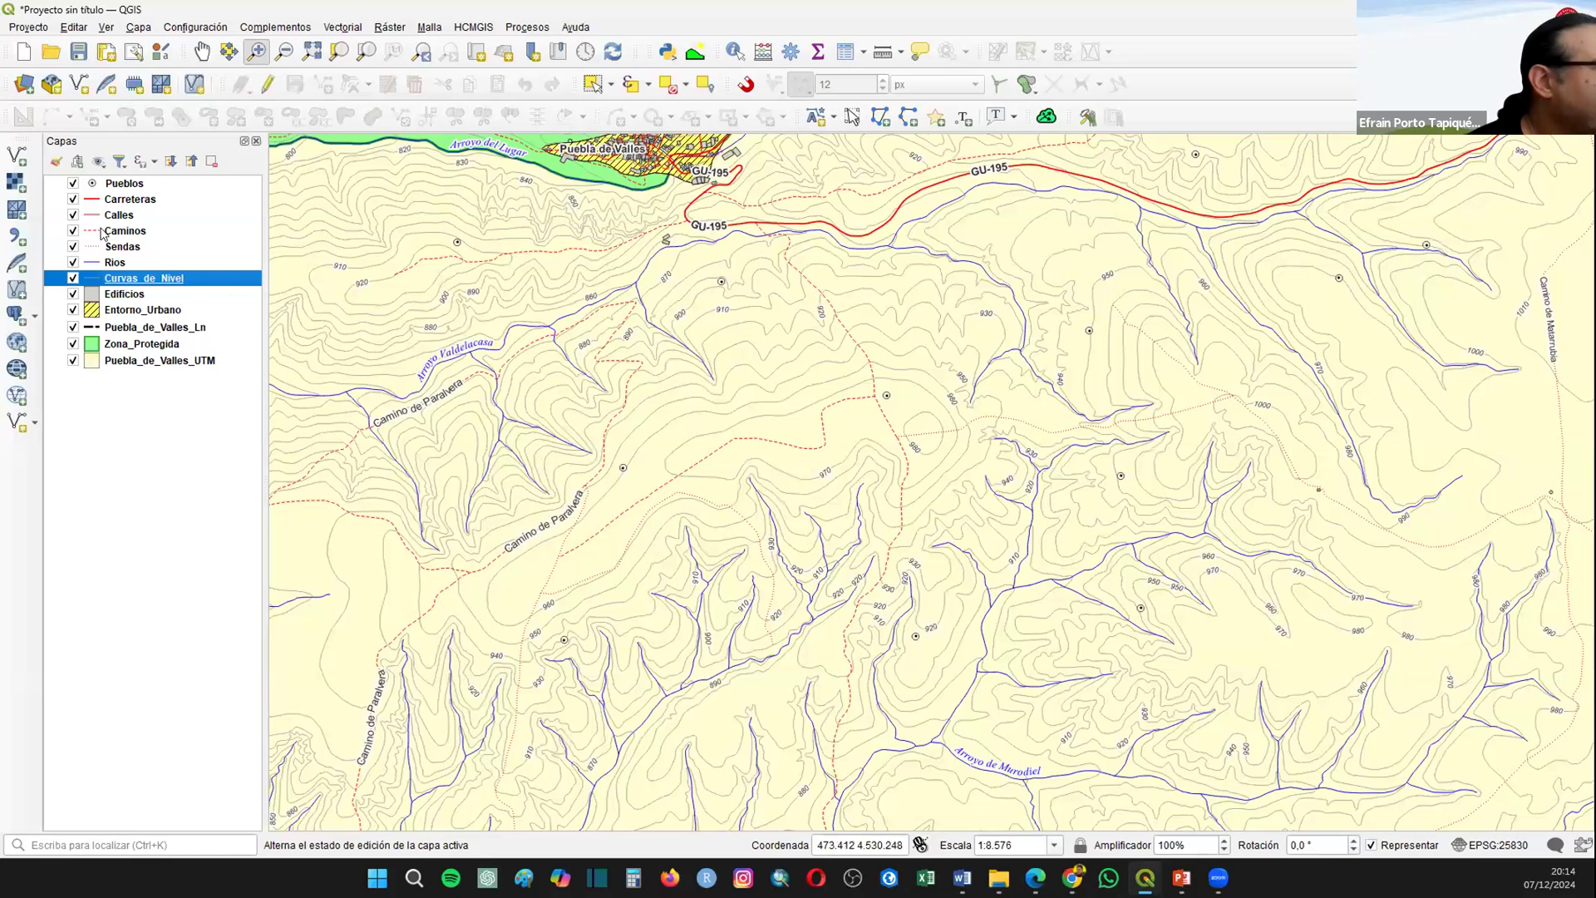
# Step: Enable simple labels on the Pueblos layer using the NOMBRE field as their value
pyautogui.rightClick(125, 187)
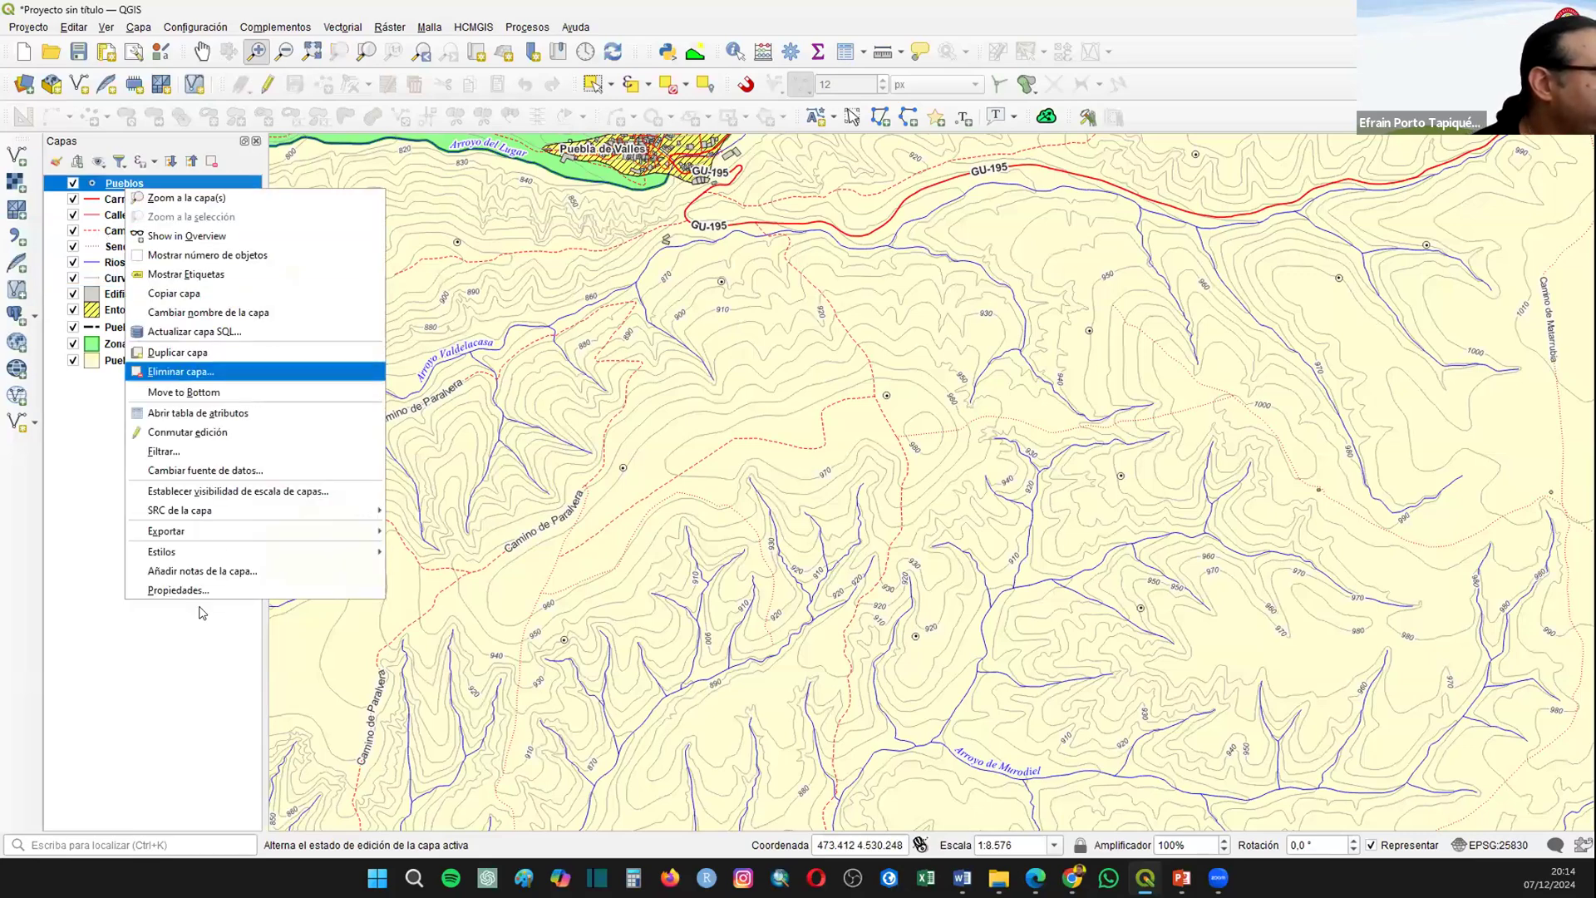
pyautogui.click(201, 592)
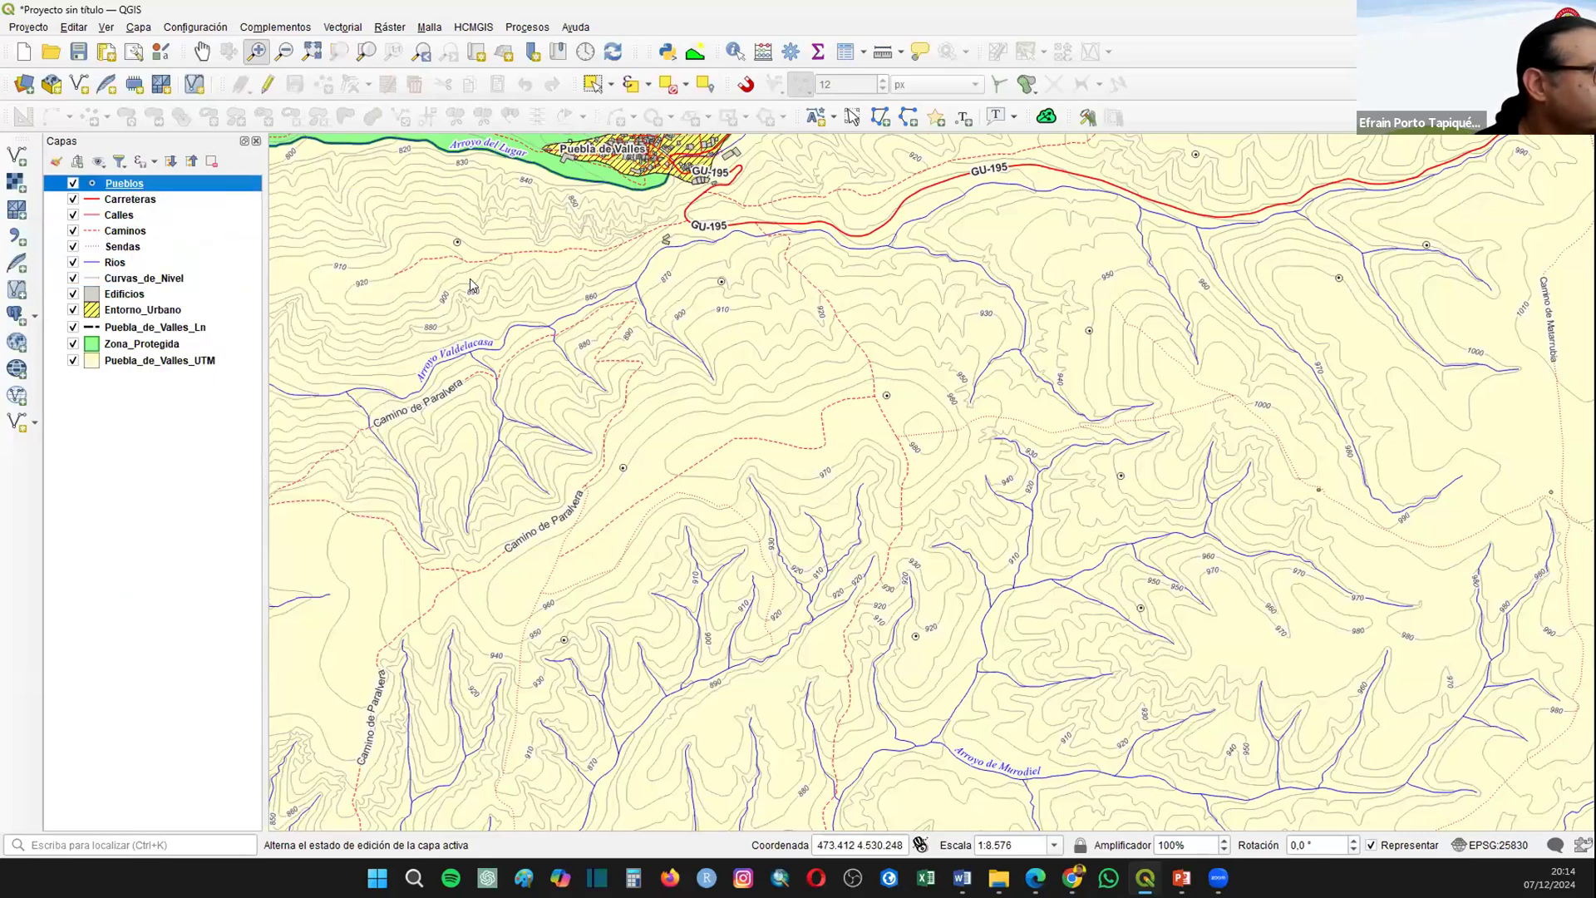
pyautogui.click(633, 88)
pyautogui.click(604, 111)
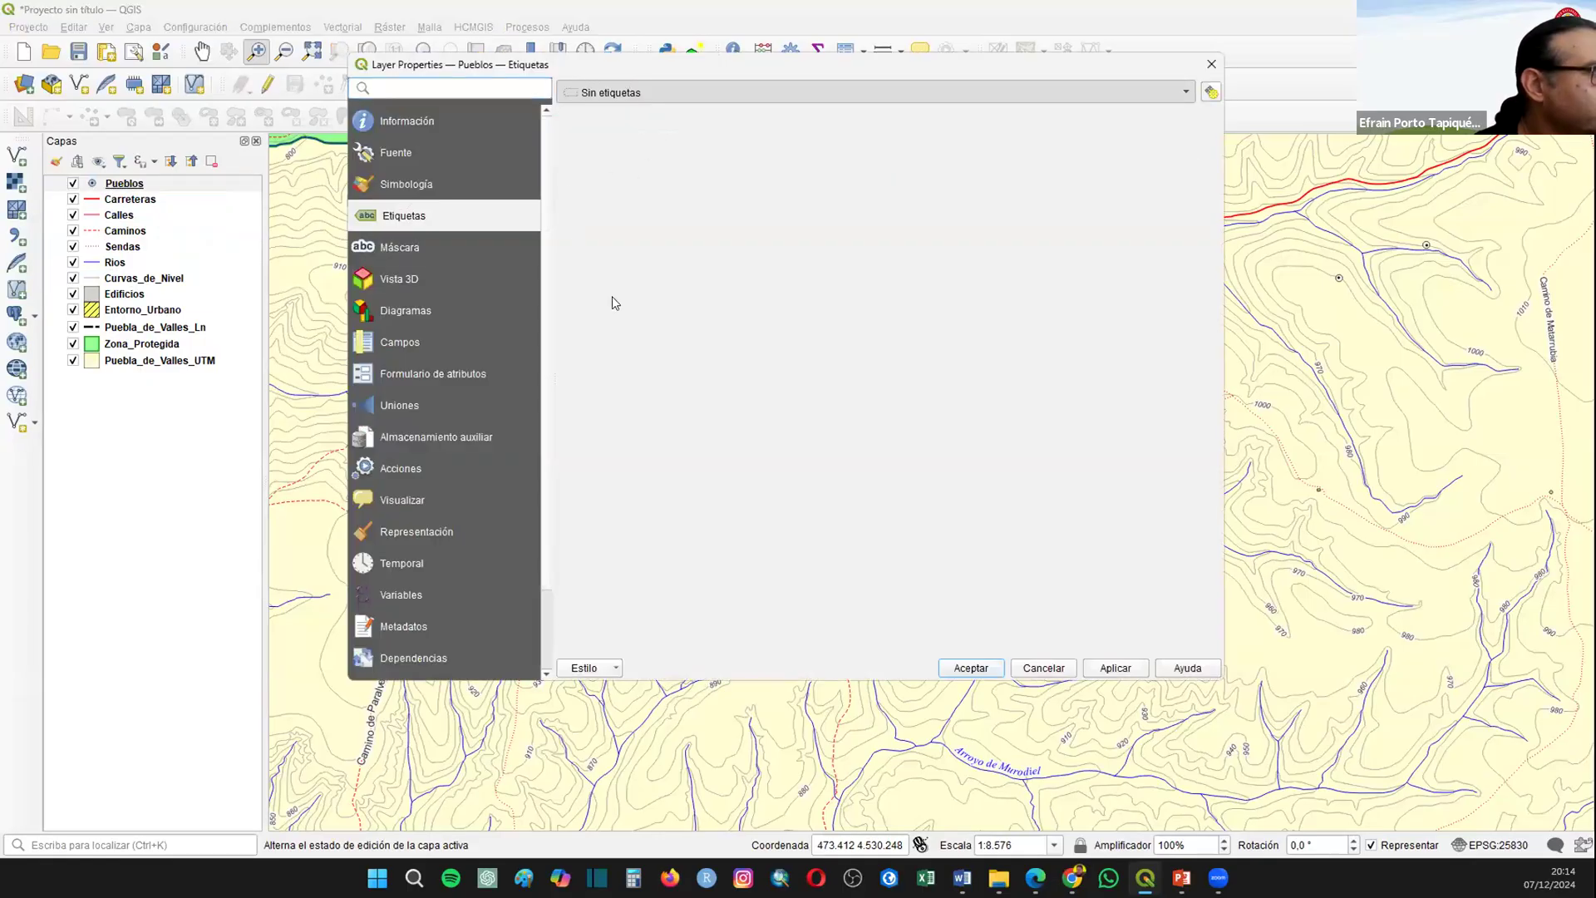
pyautogui.click(1182, 120)
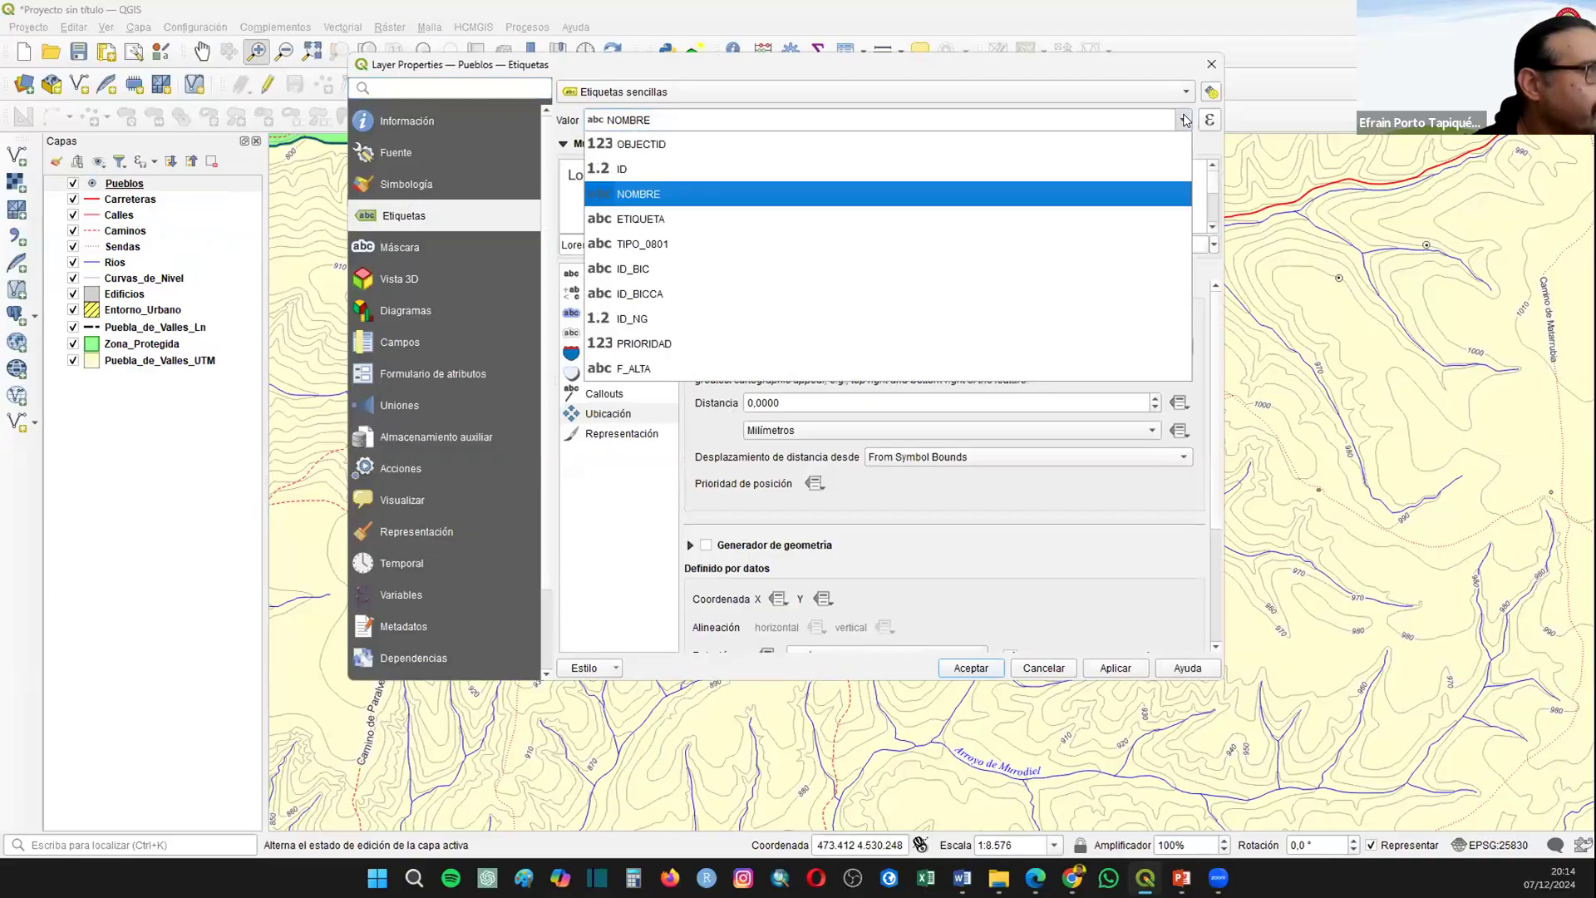
pyautogui.press('Escape')
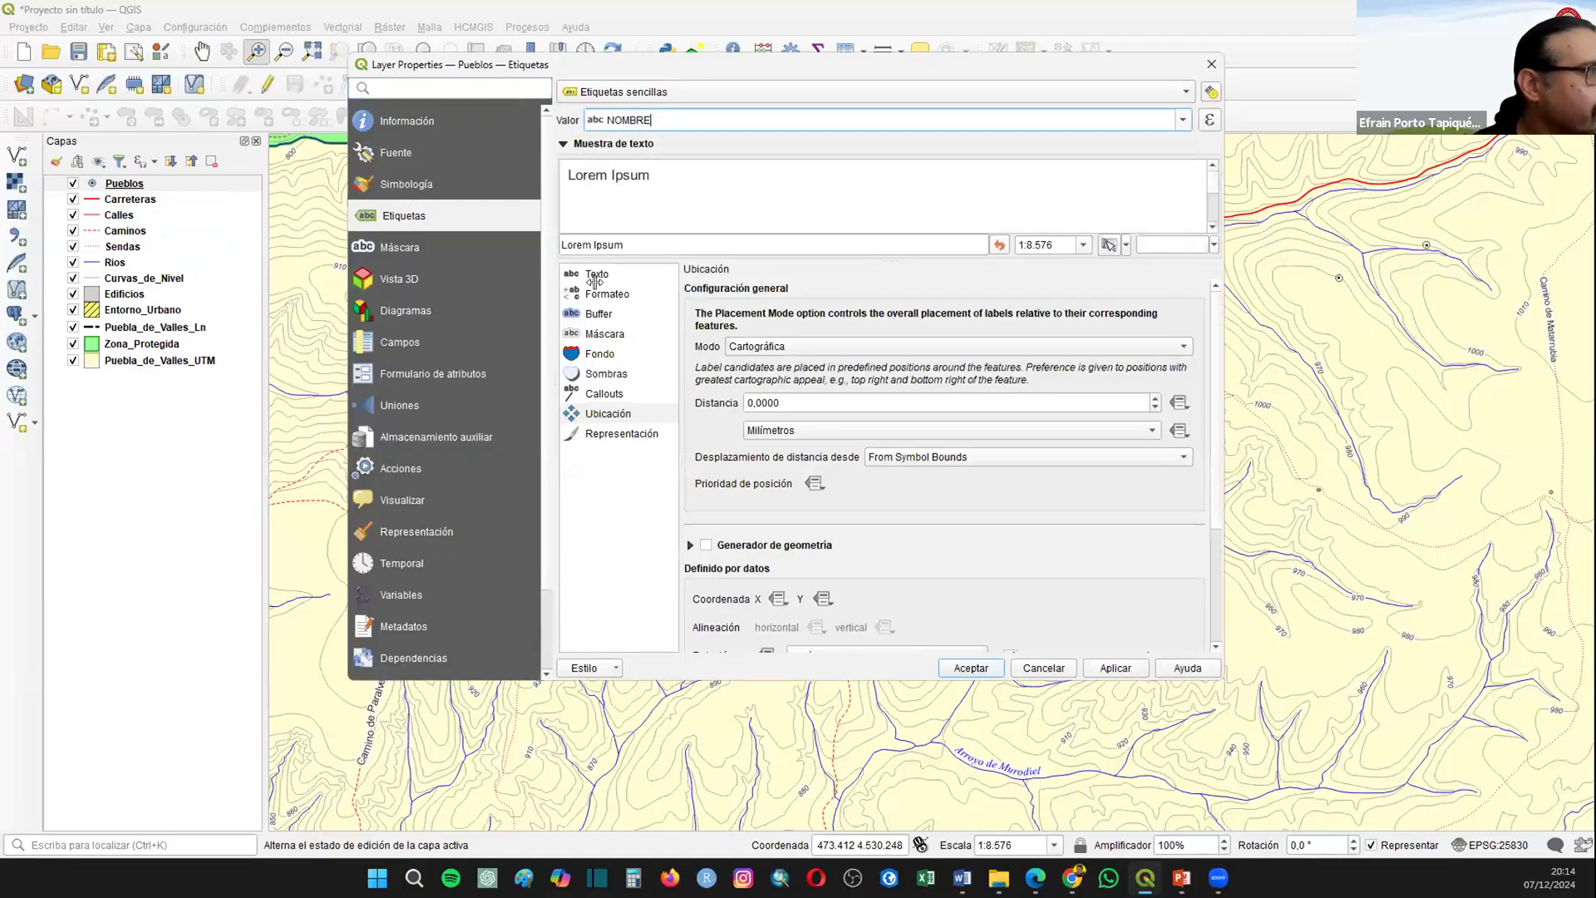
# Step: Turn on the text buffer for the Pueblos labels and accept the layer properties
pyautogui.click(592, 308)
pyautogui.click(758, 291)
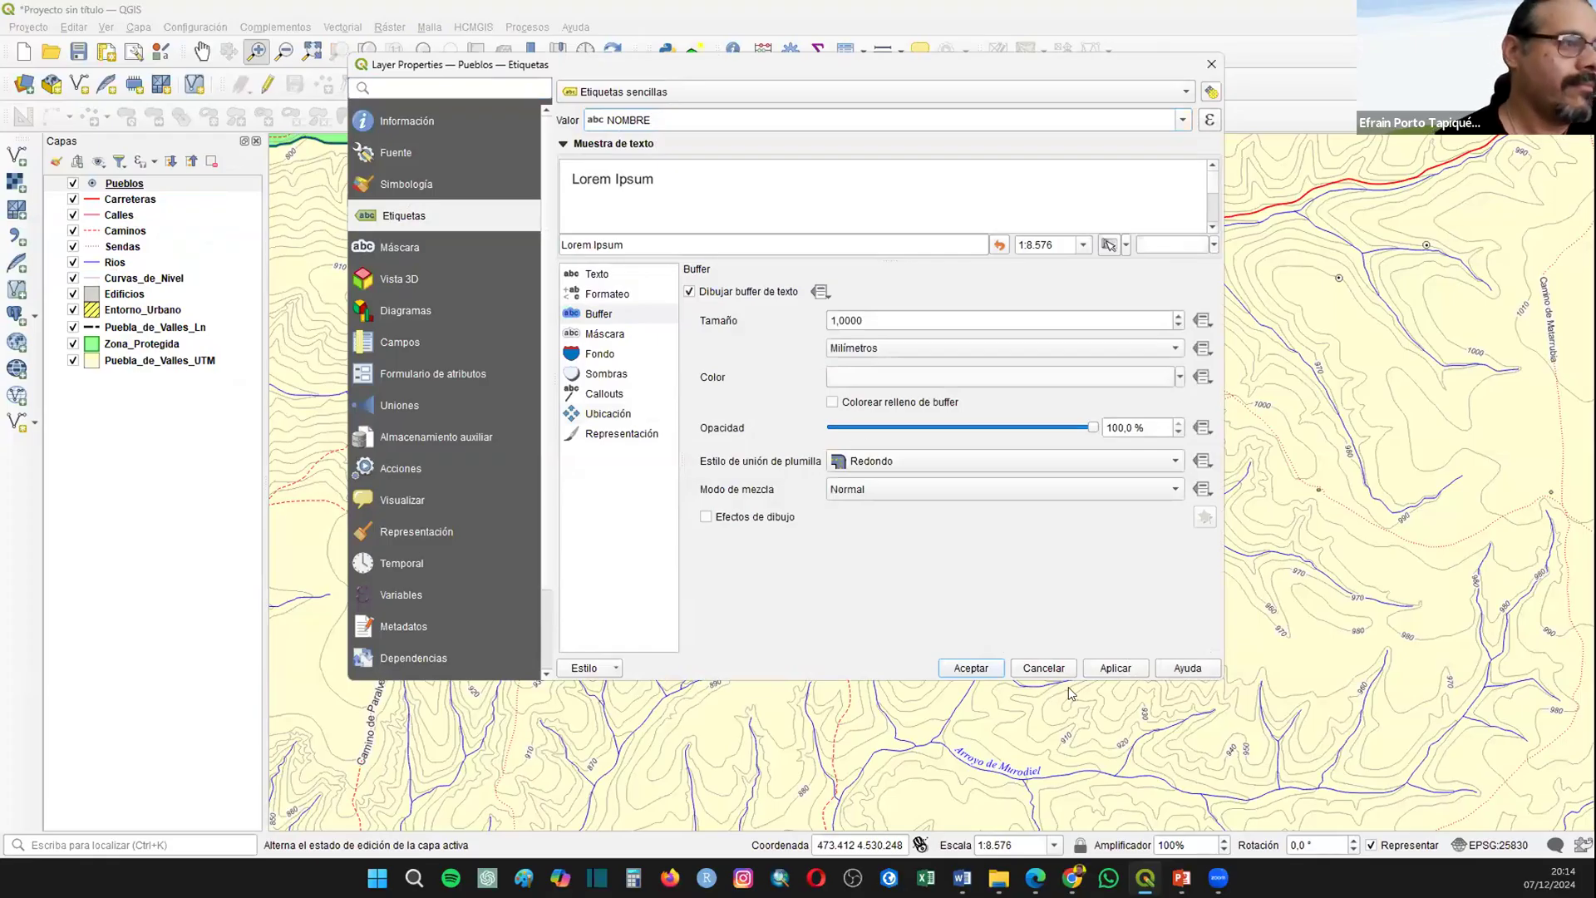
pyautogui.click(971, 670)
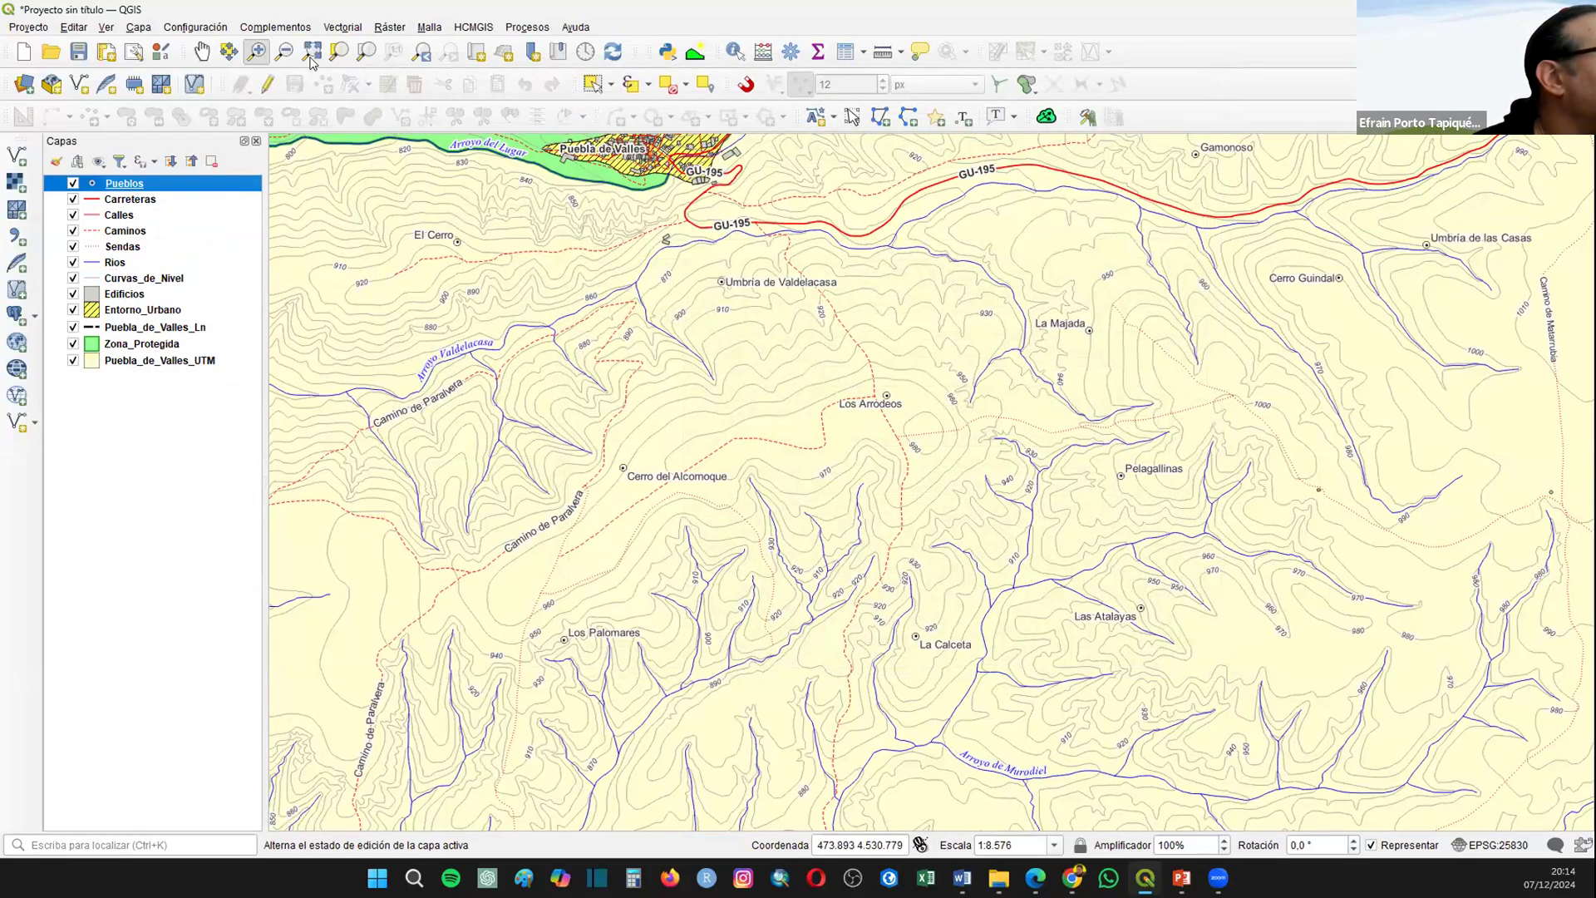
# Step: Frame the whole municipality in the map view and capture a screen snip of the layer list and labeled map
pyautogui.scroll(-2, 951, 602)
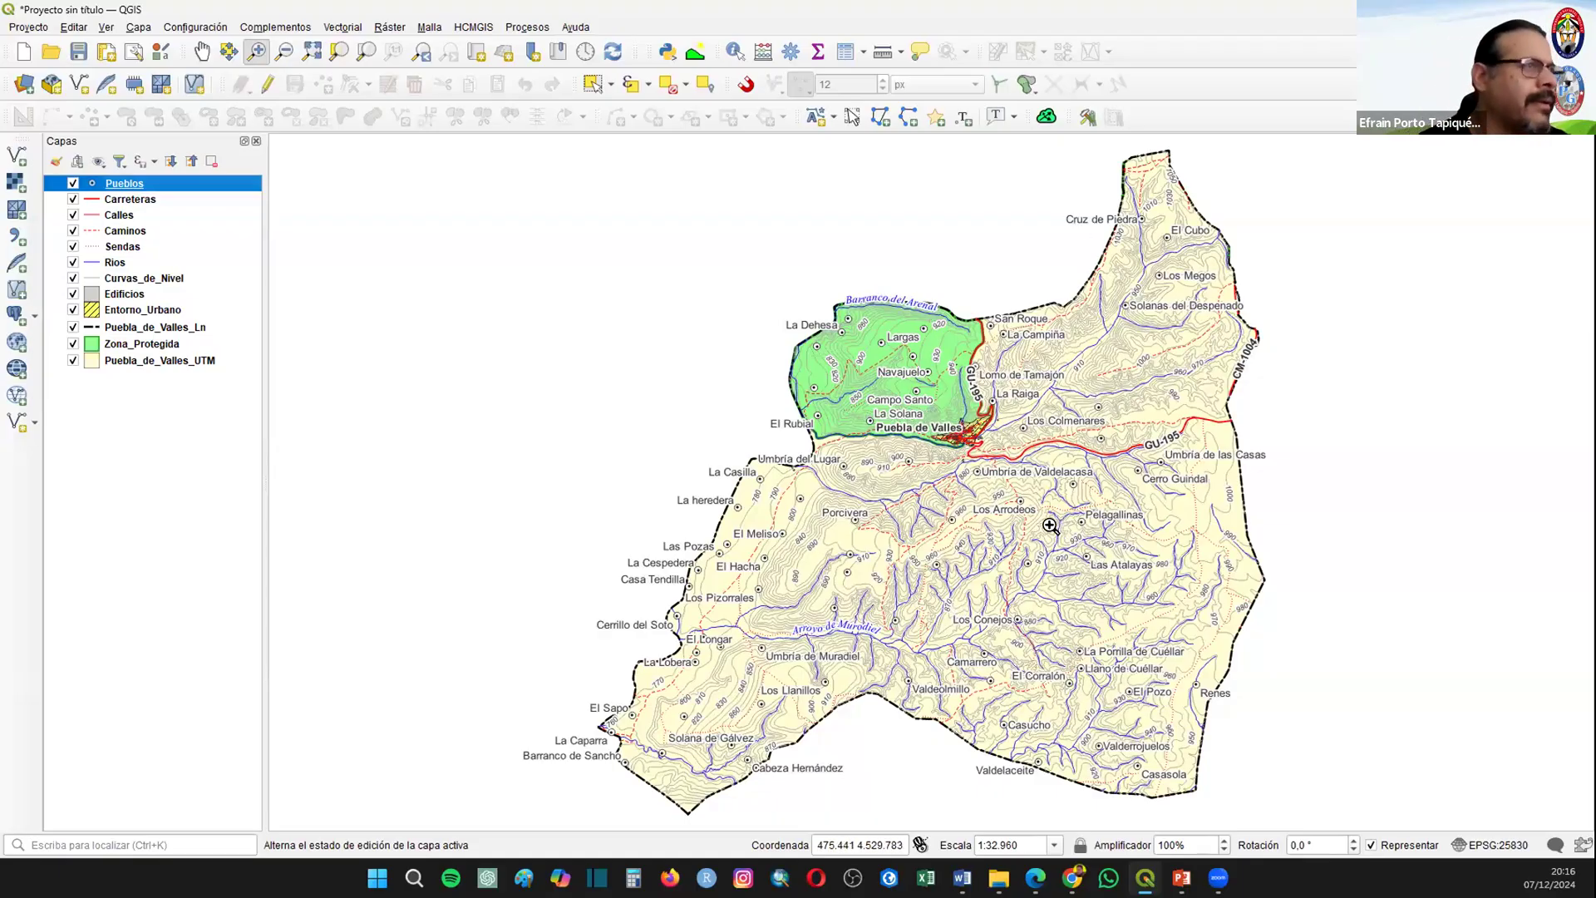
pyautogui.click(201, 52)
pyautogui.moveTo(640, 211); pyautogui.dragTo(406, 203)
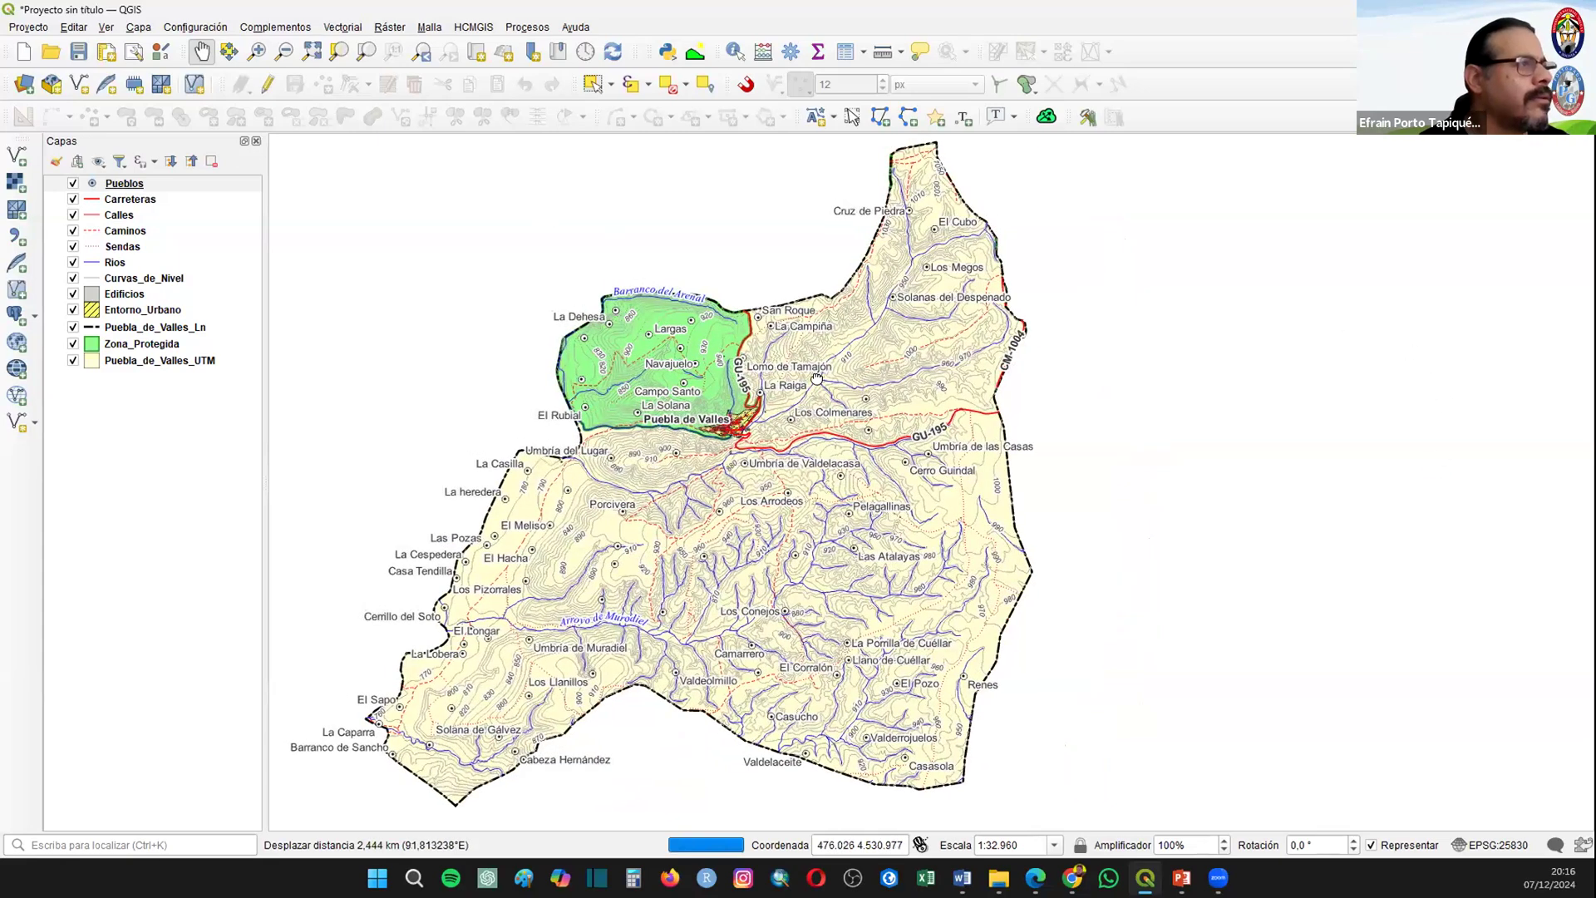
pyautogui.moveTo(817, 379); pyautogui.dragTo(851, 387)
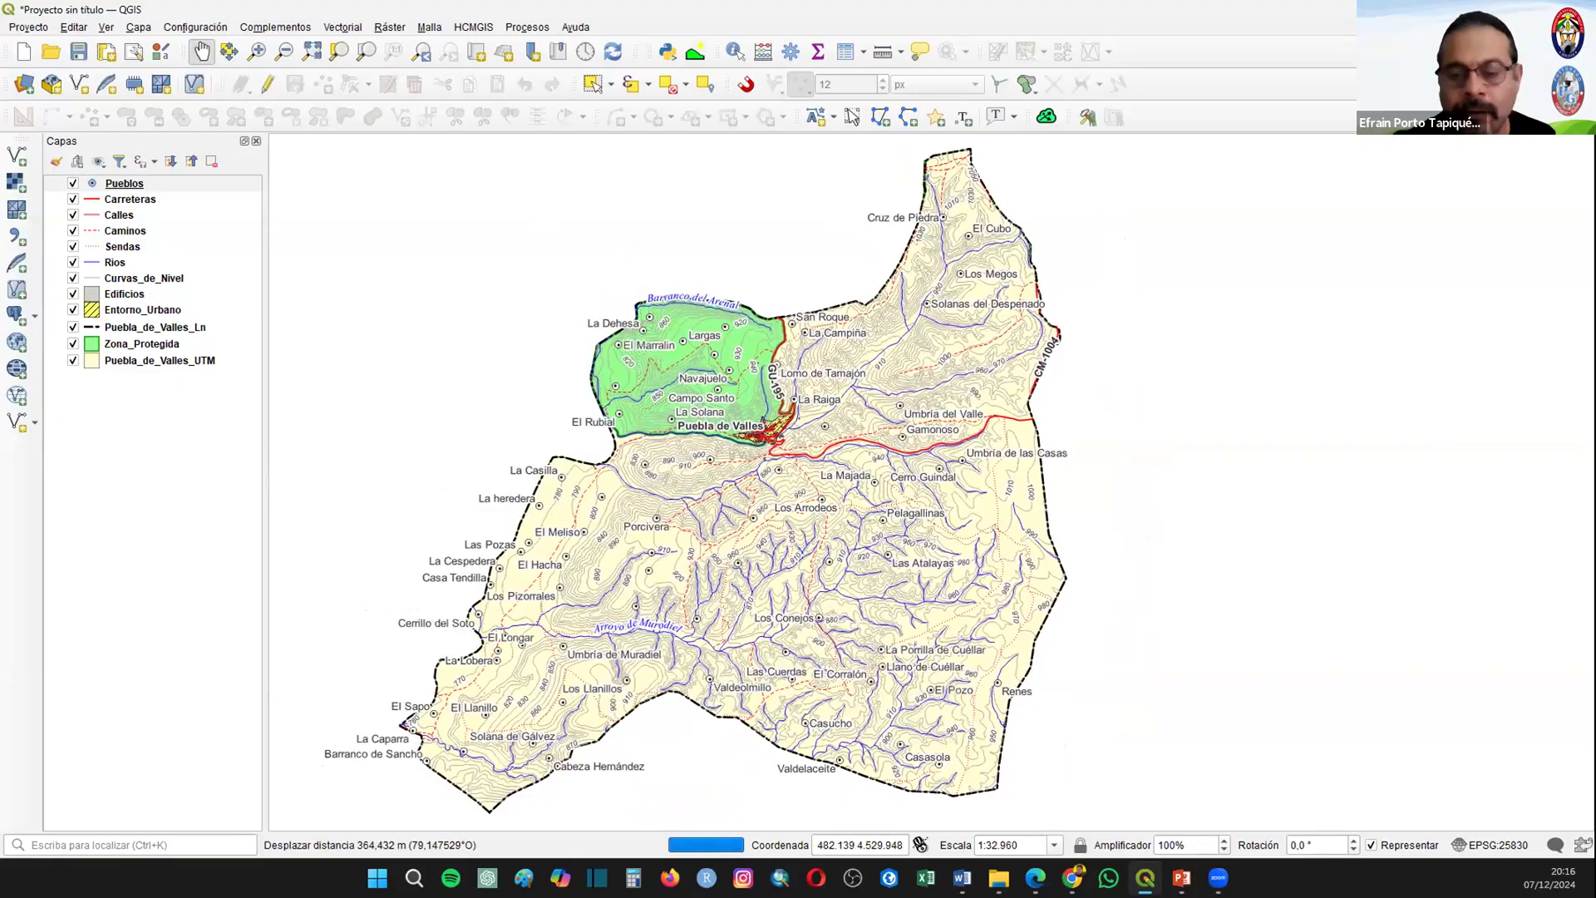
pyautogui.press('super+shift+s')
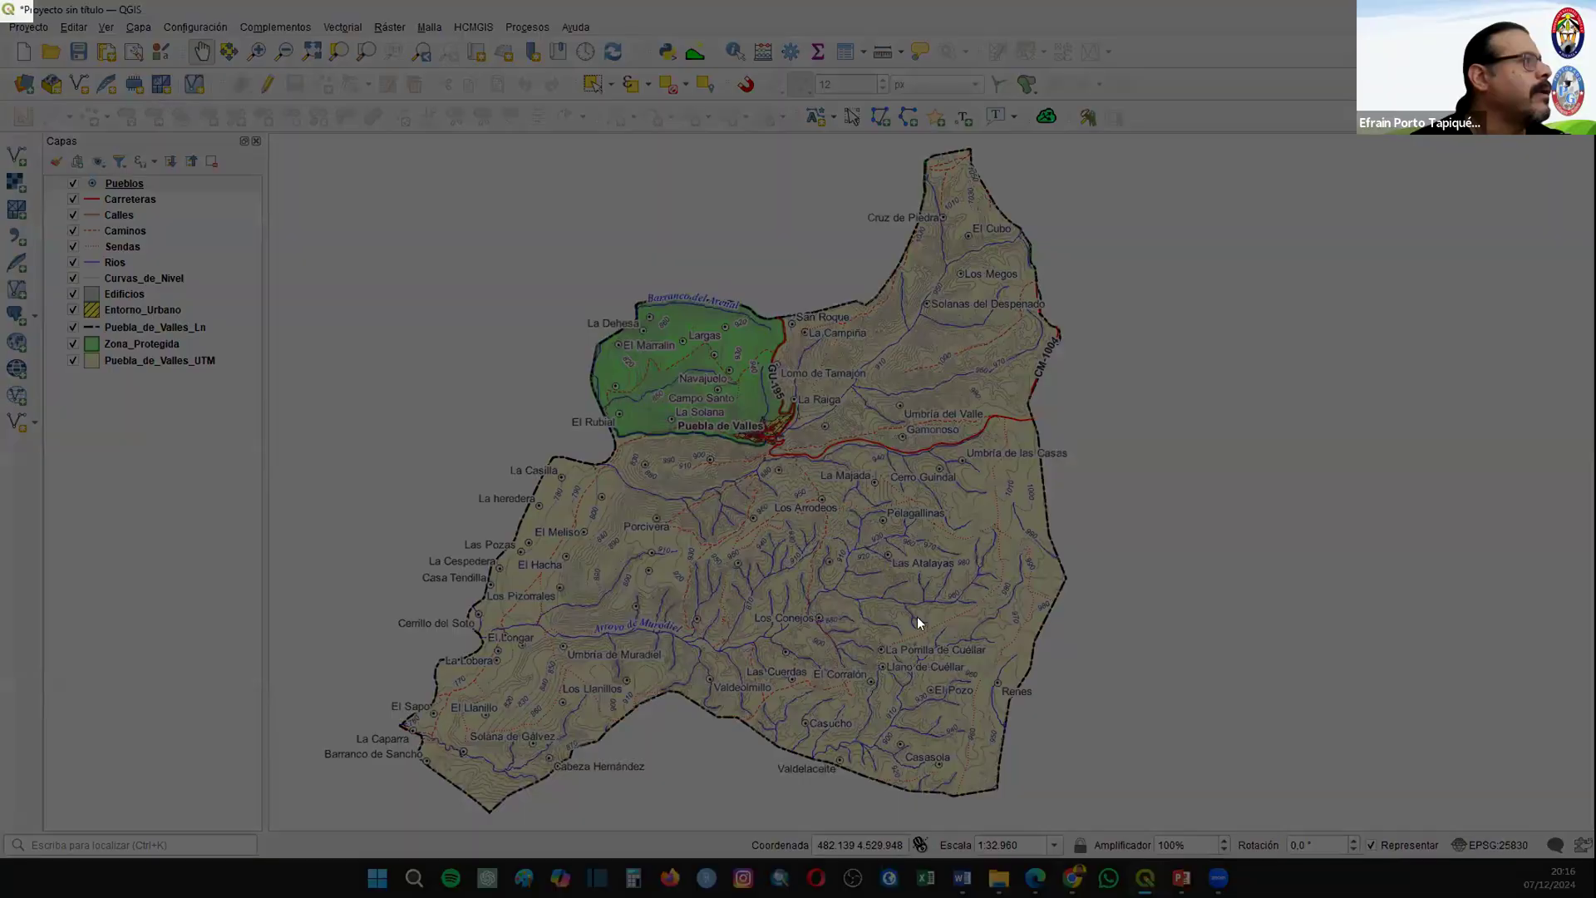
pyautogui.moveTo(2, 2); pyautogui.dragTo(1125, 825)
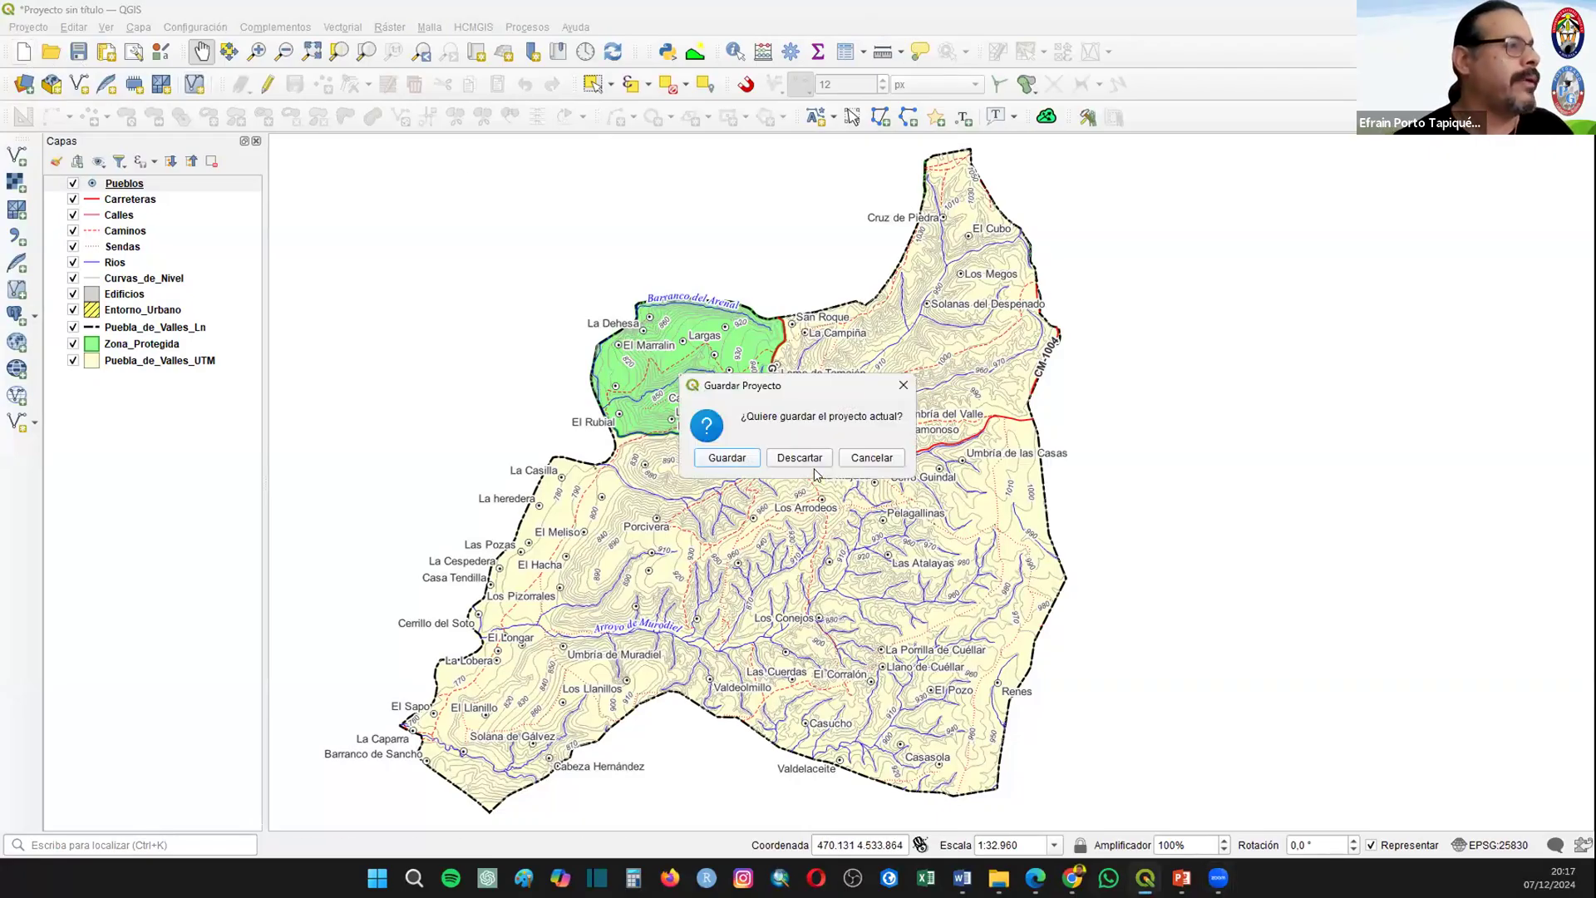
# Step: Start a new empty project, discarding the current one without saving
pyautogui.click(806, 458)
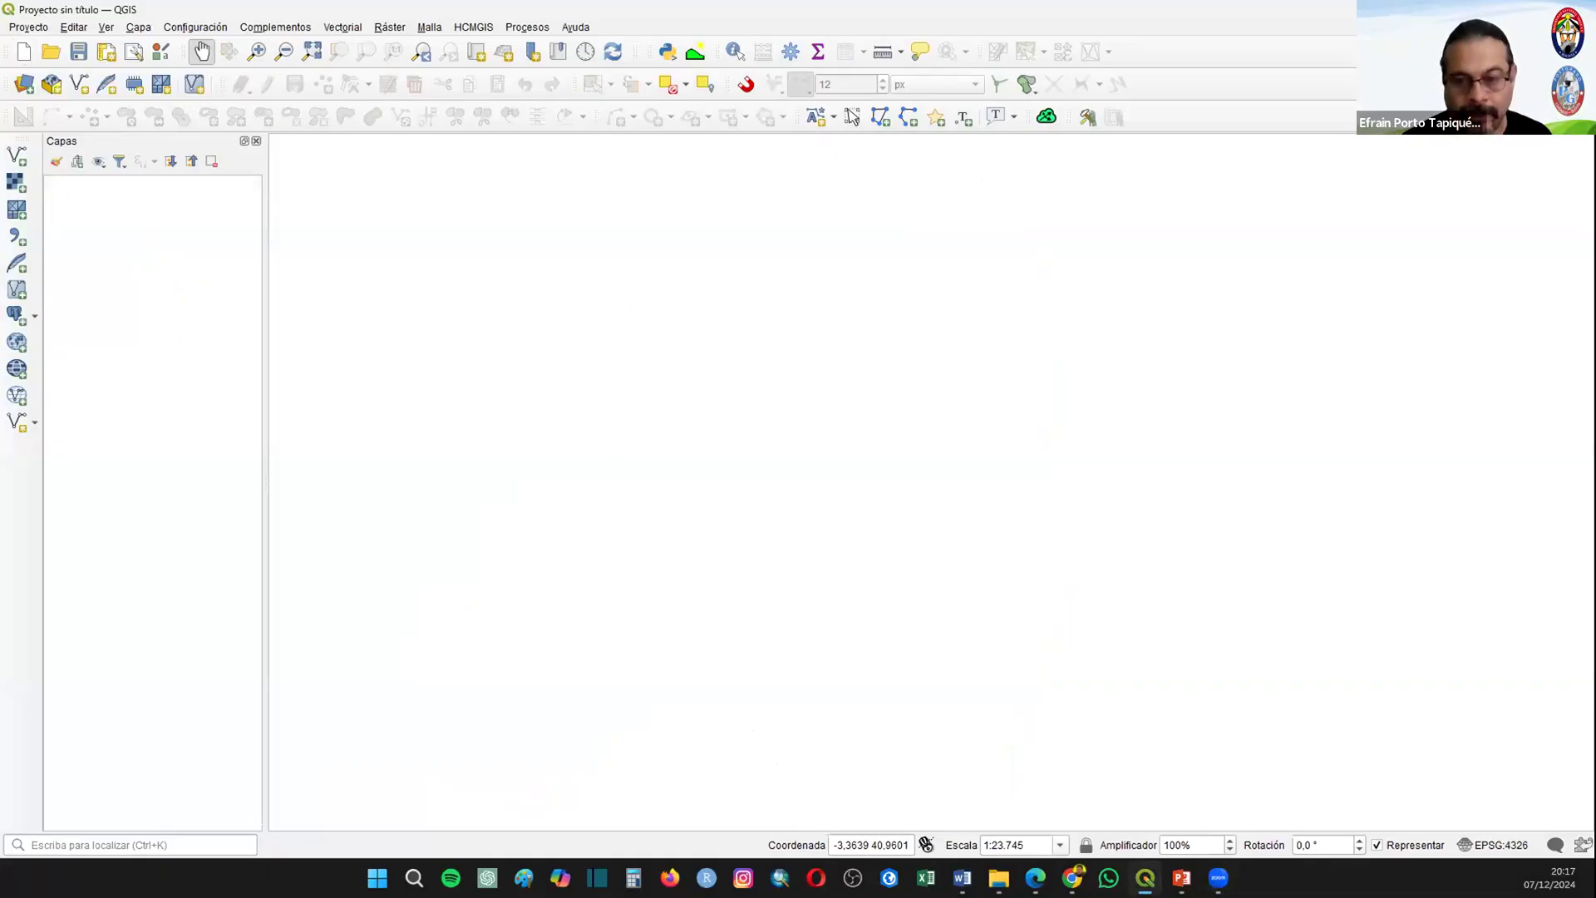
pyautogui.hotkey('alt', 'Tab')
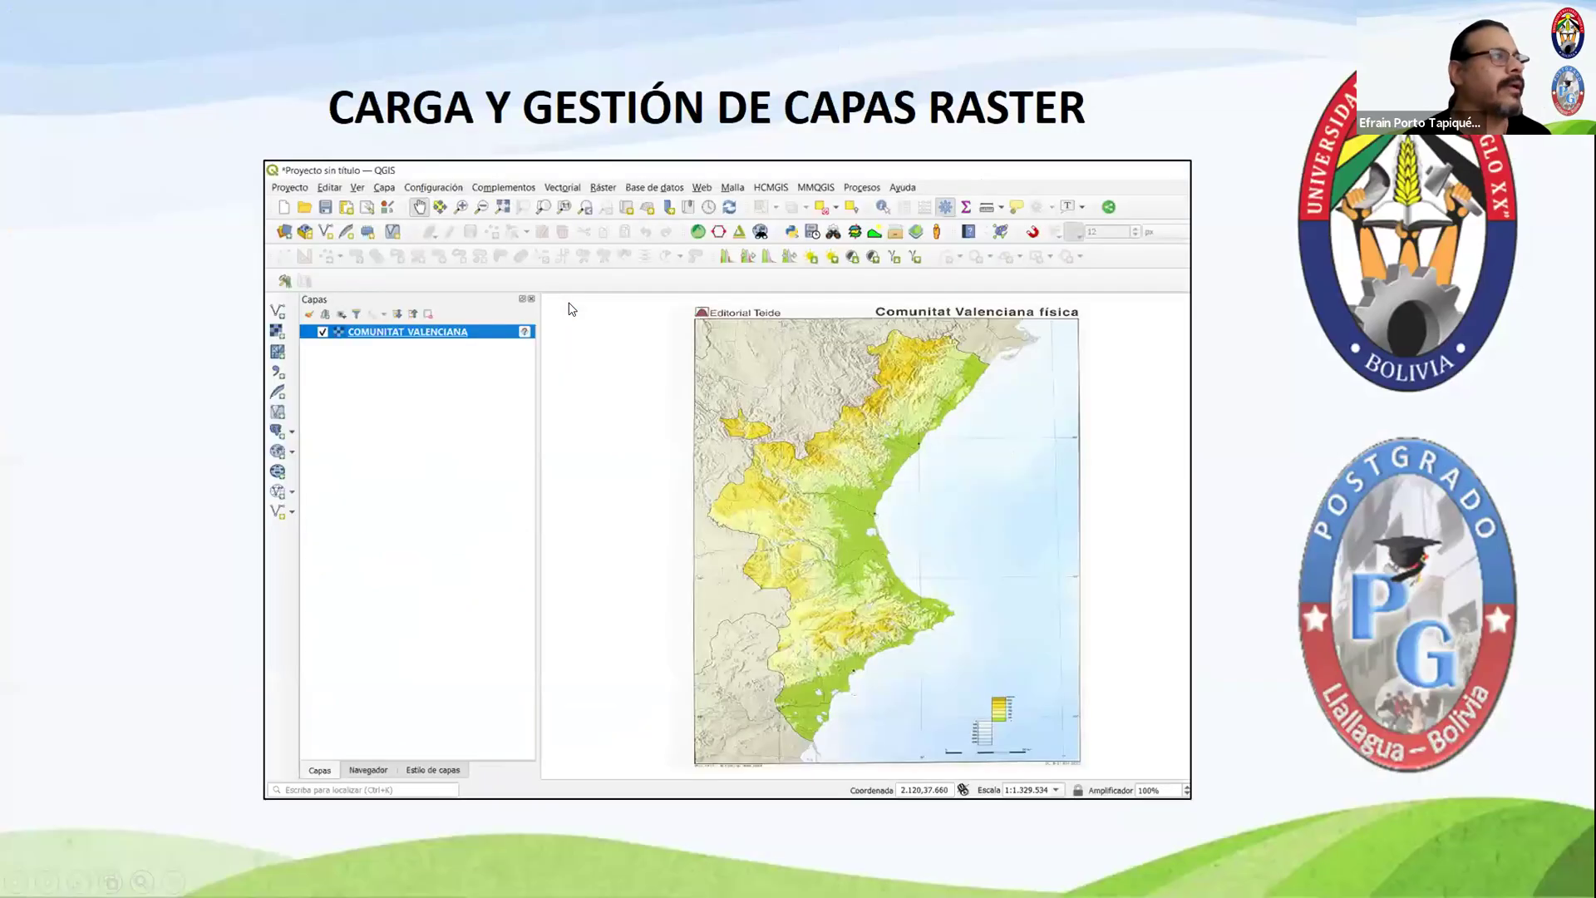
pyautogui.press('Right')
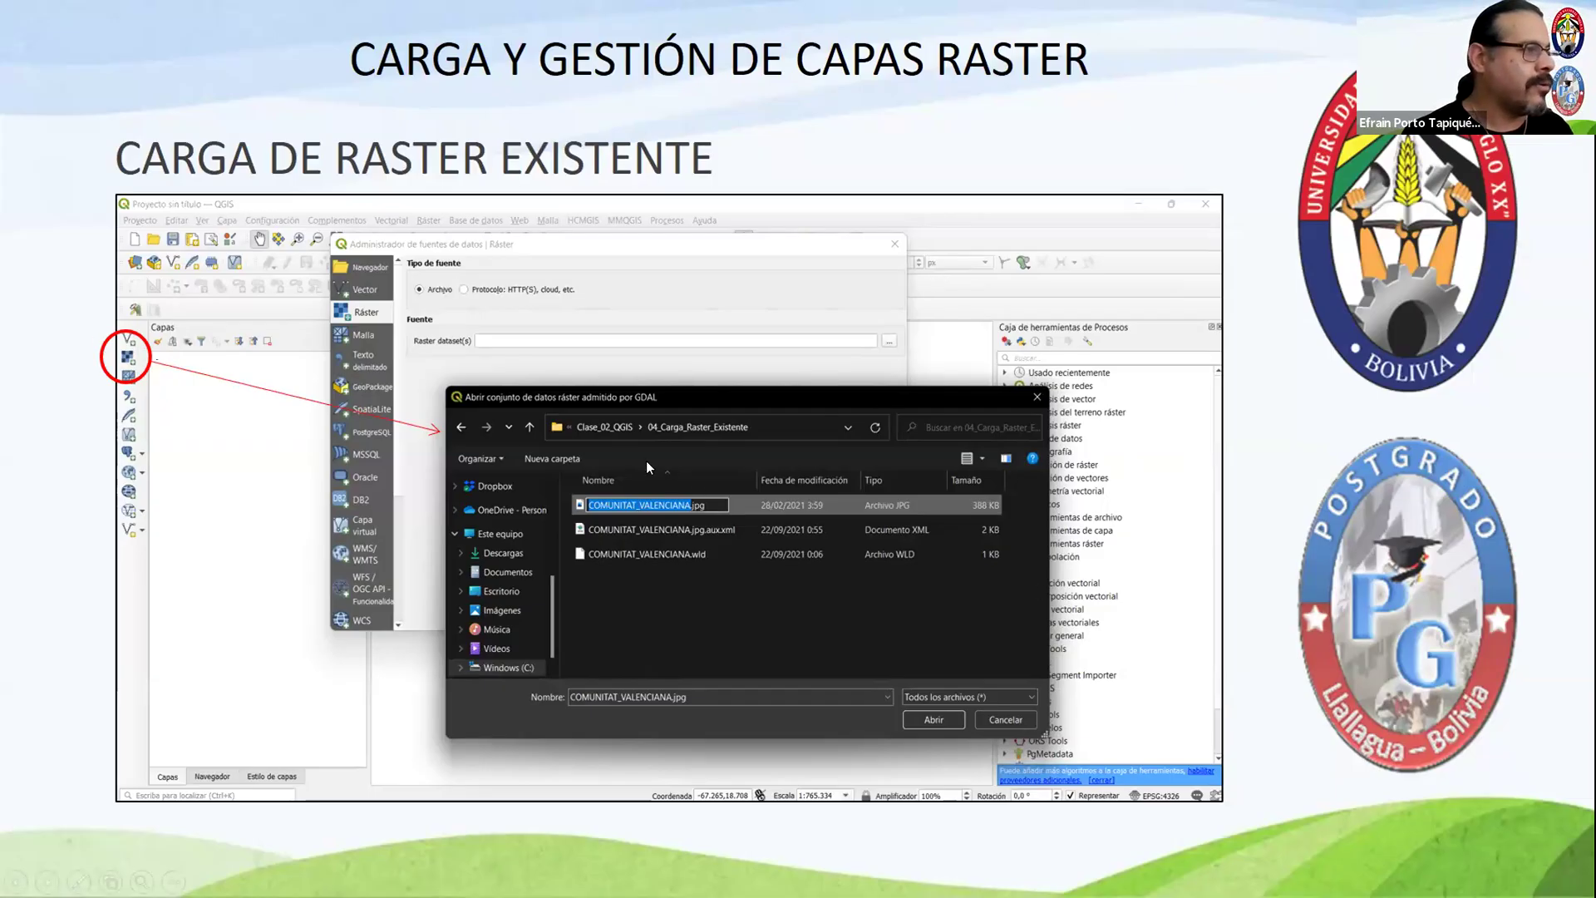
pyautogui.click(722, 381)
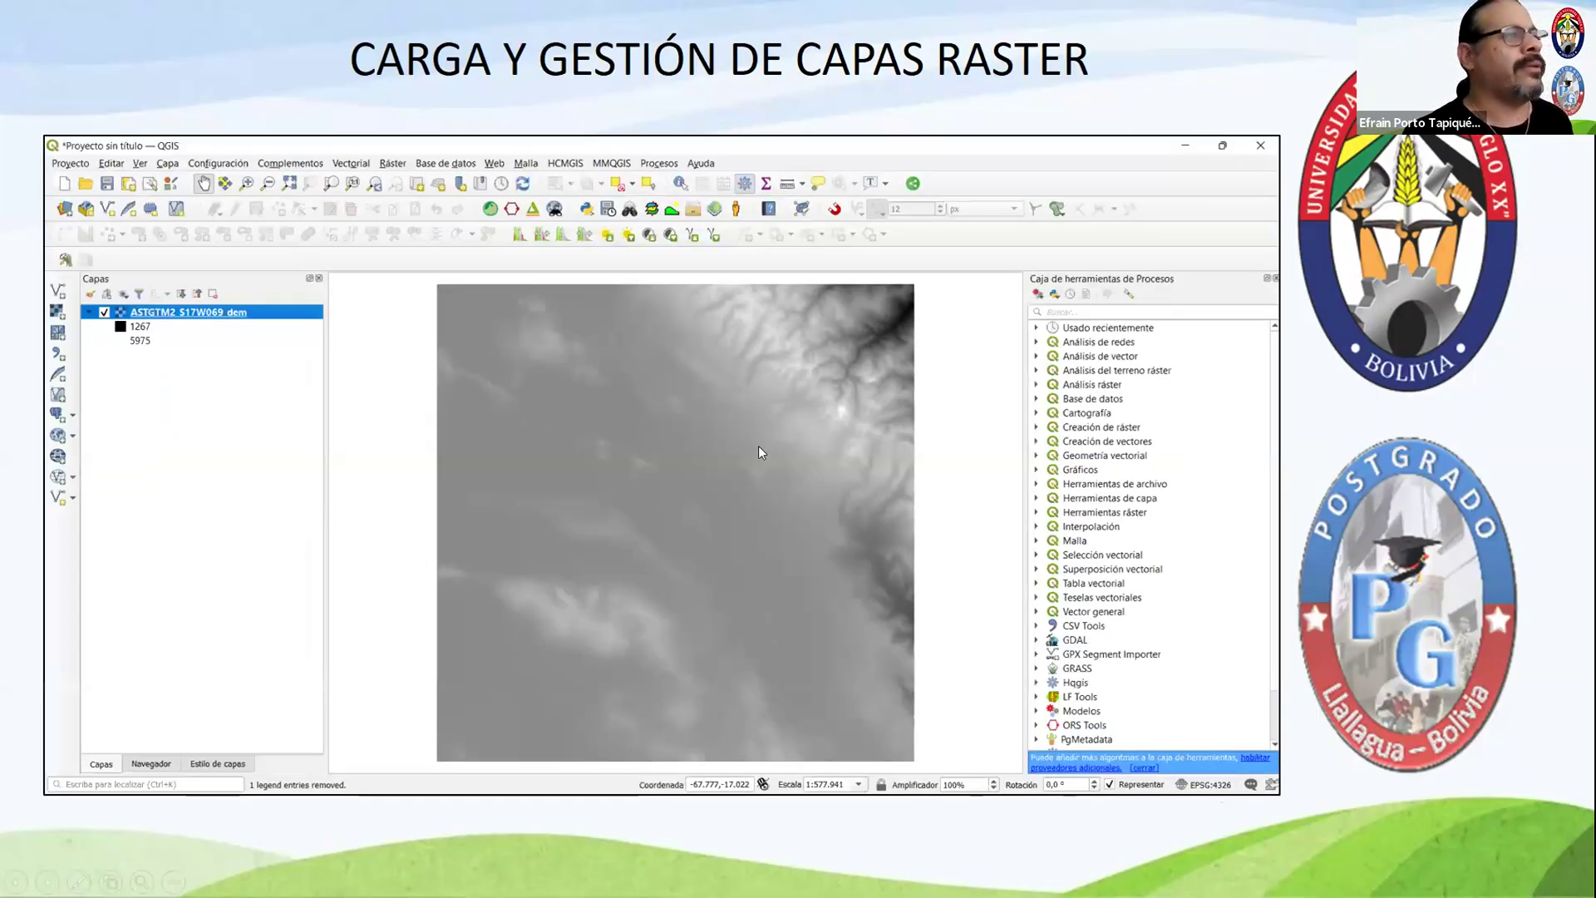
pyautogui.click(554, 269)
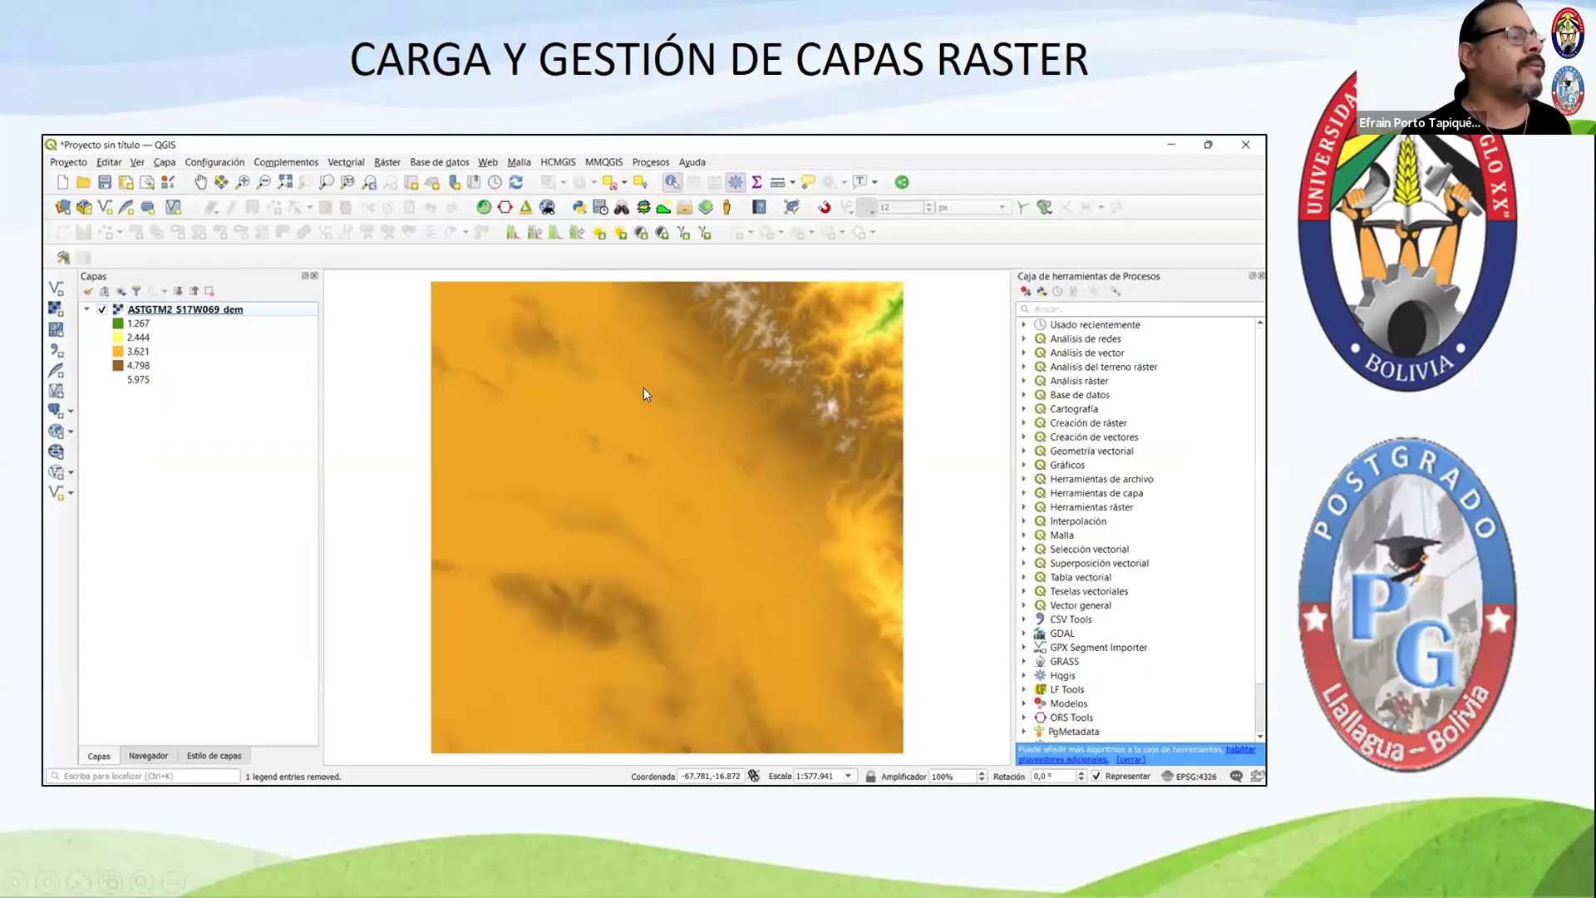
pyautogui.click(667, 352)
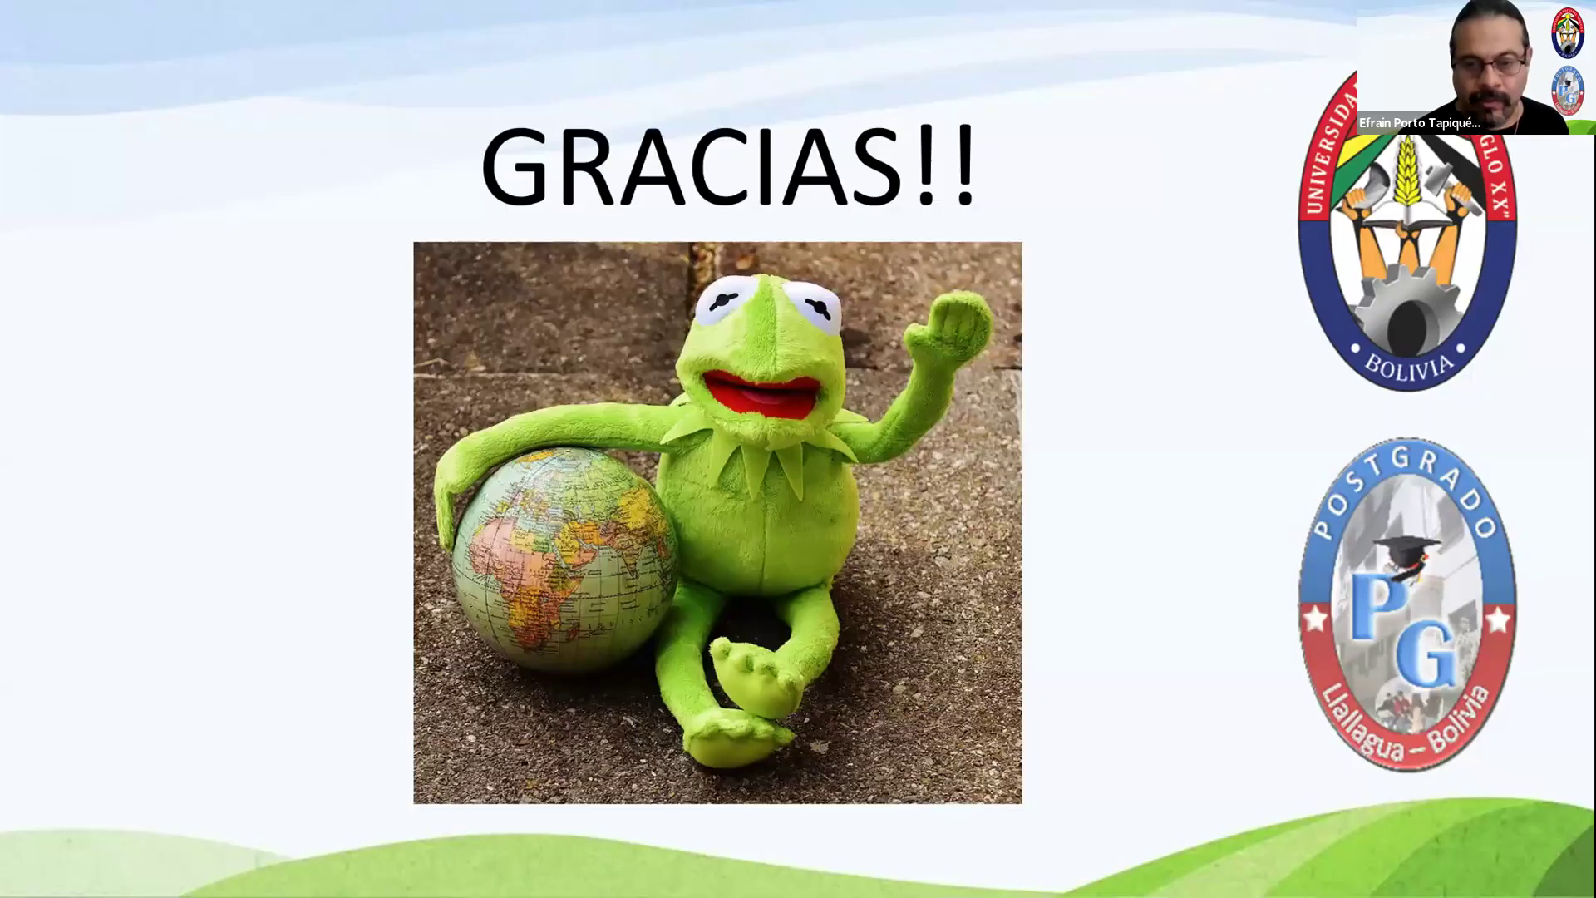
# Step: Load the raster ASTGTM2_S17W069_dem.tif from the Proyecto_04_Raster folder into the new QGIS project
pyautogui.hotkey('alt', 'Tab')
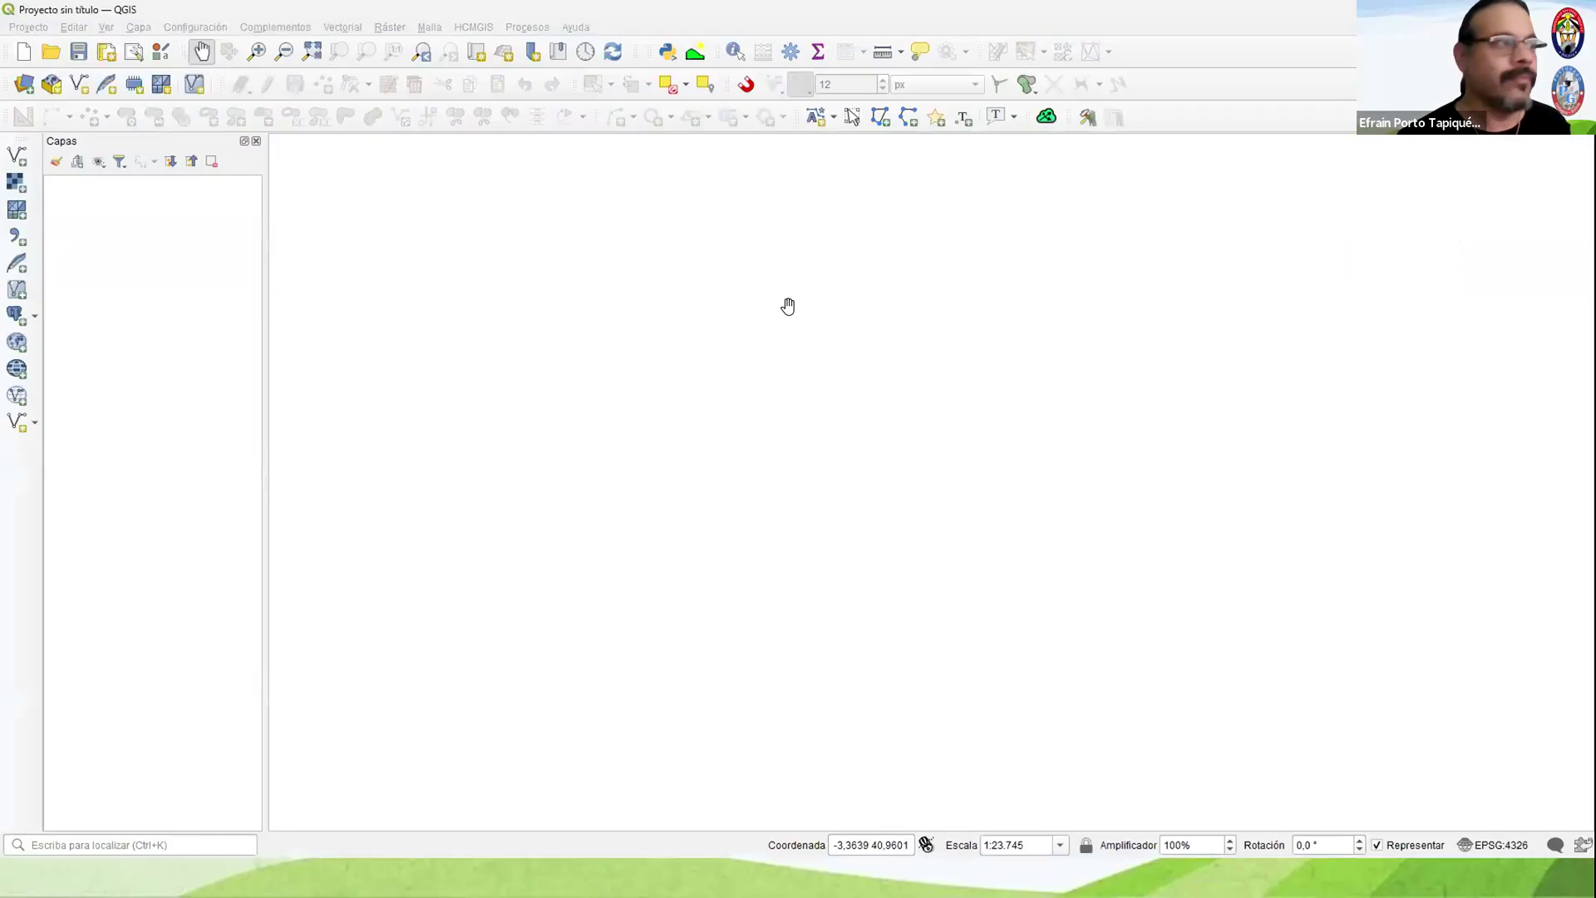
pyautogui.click(13, 183)
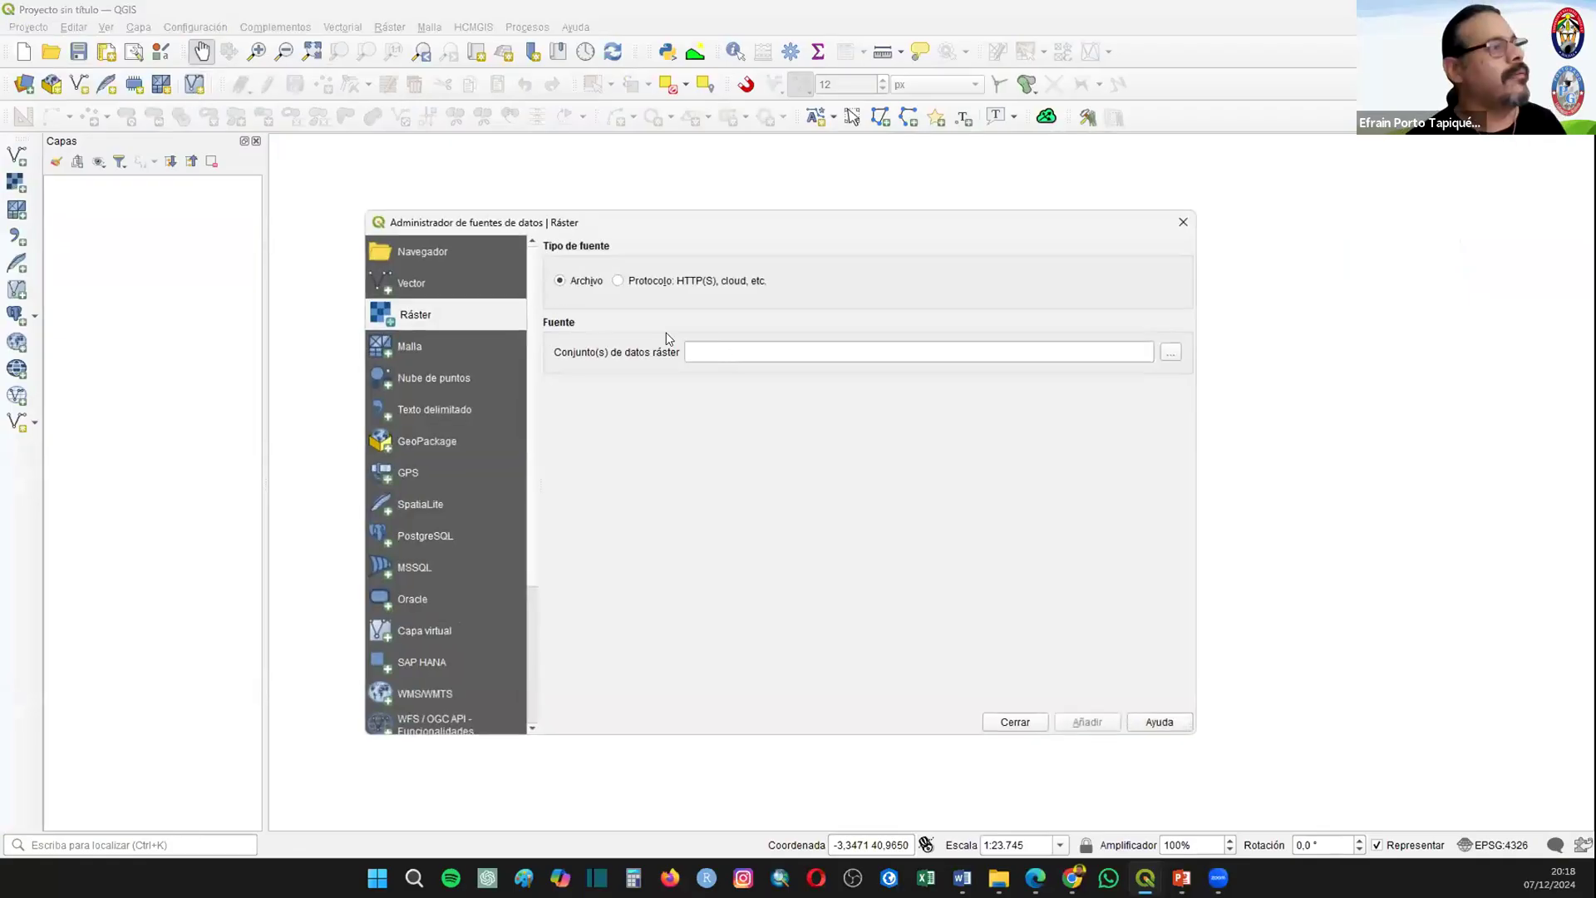
pyautogui.click(1169, 353)
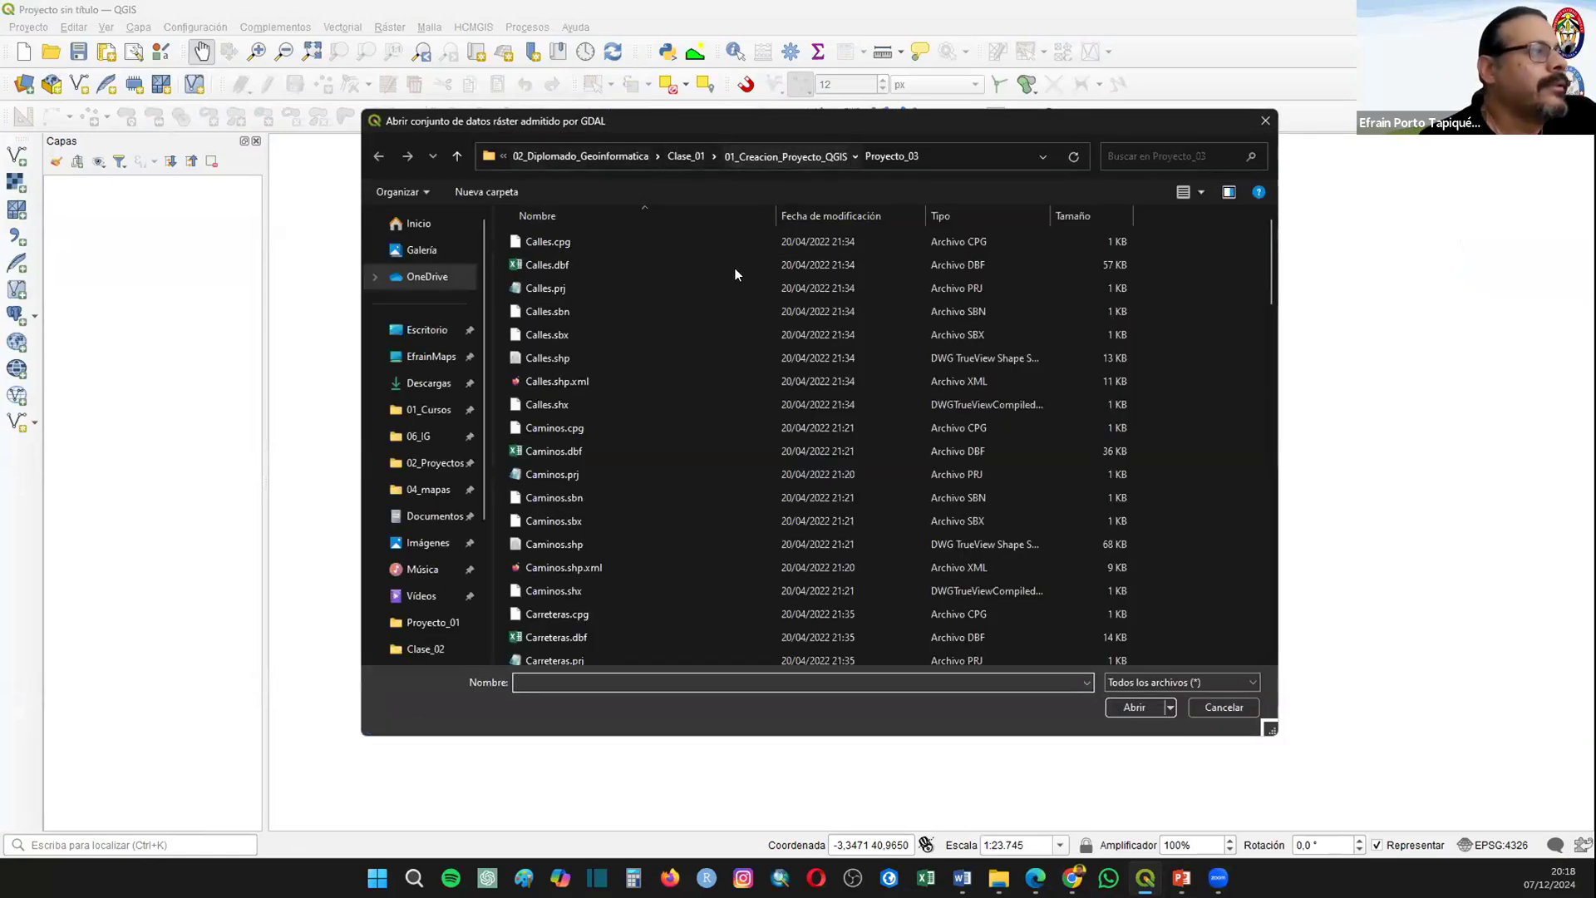
pyautogui.doubleClick(552, 313)
pyautogui.click(552, 278)
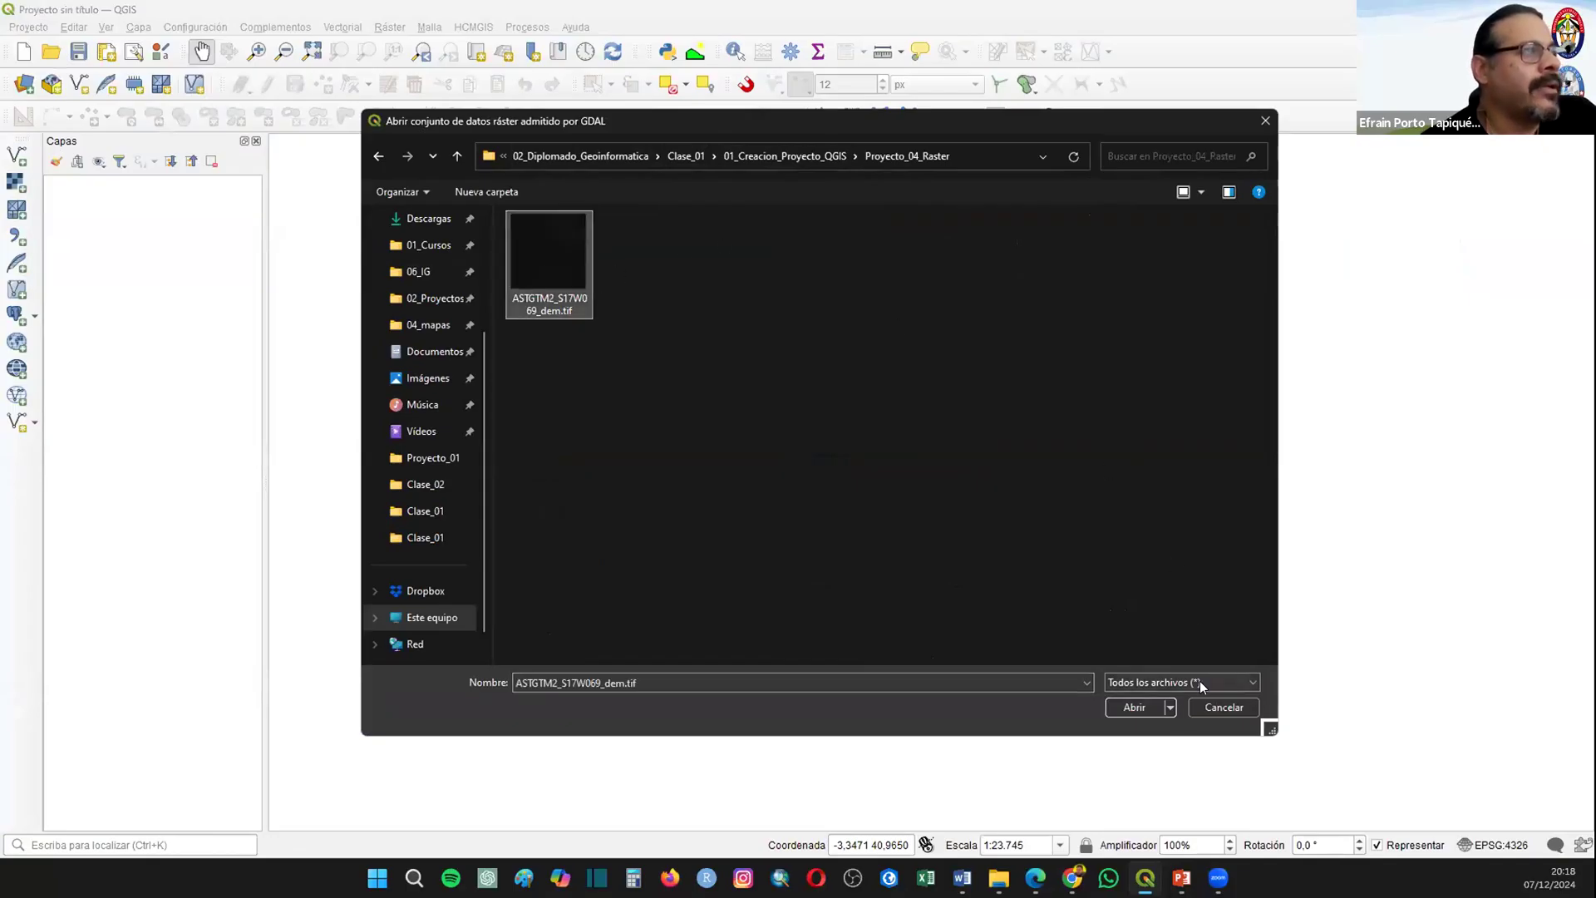
pyautogui.click(1139, 706)
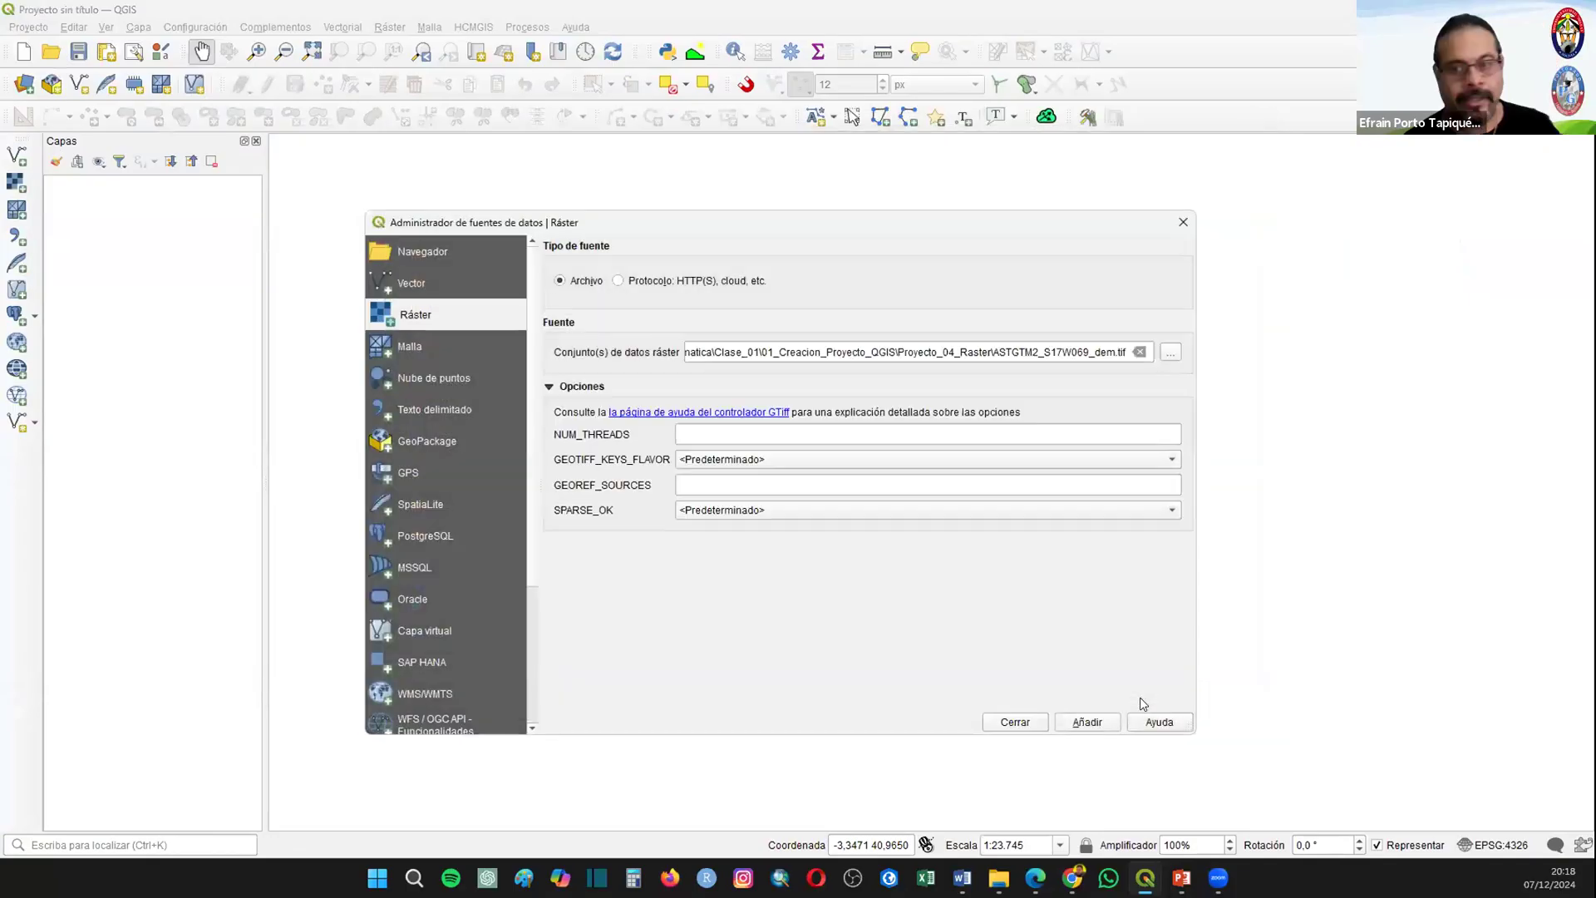
pyautogui.click(1096, 720)
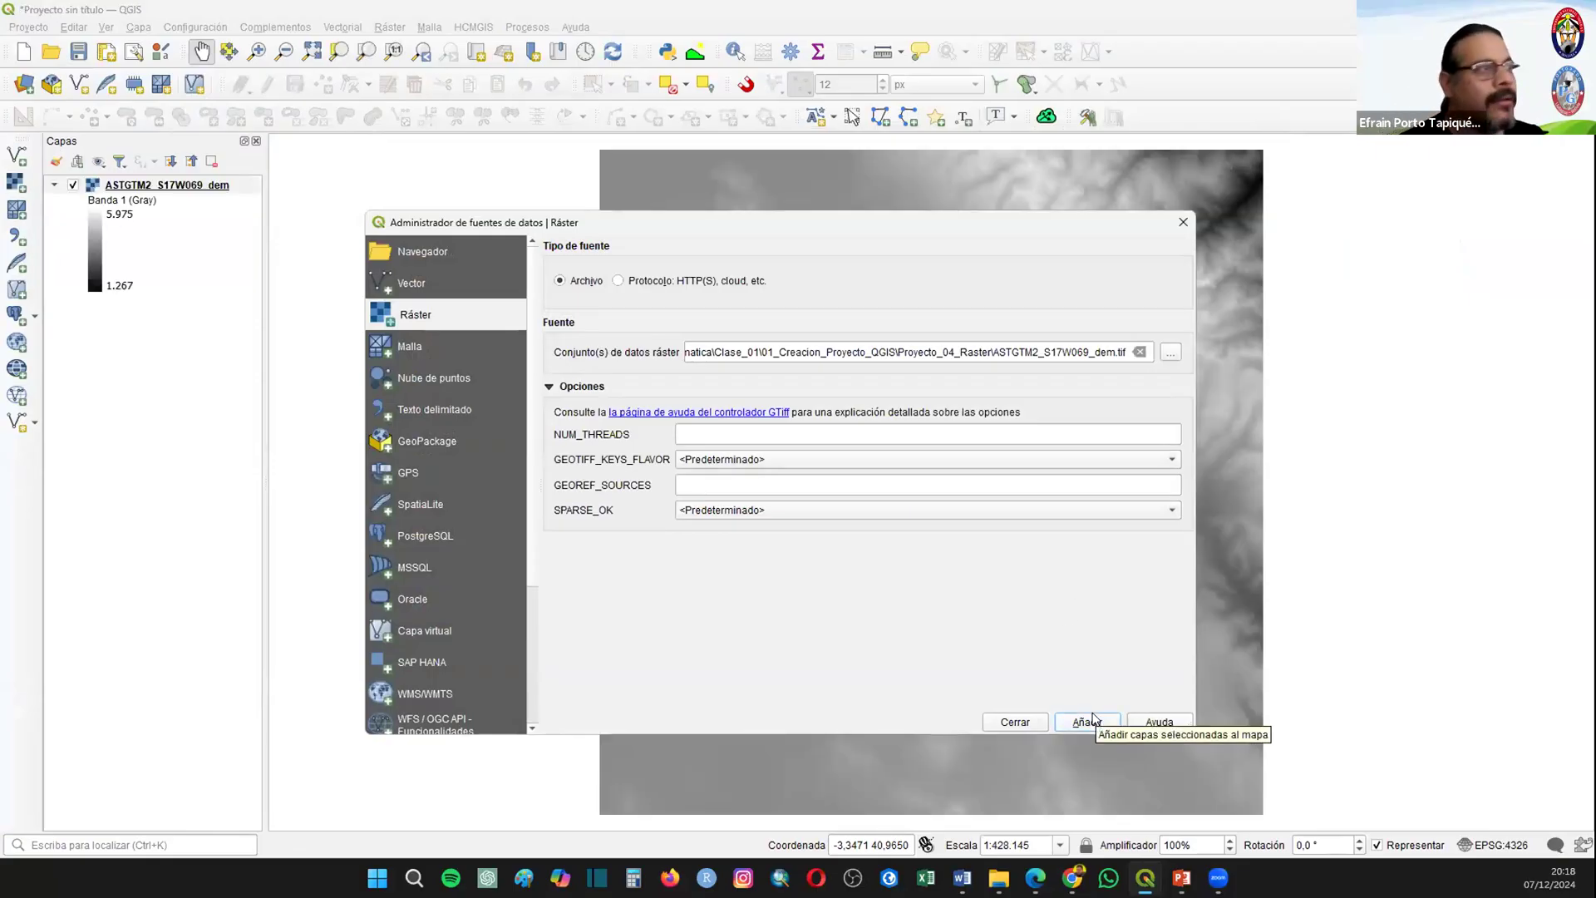
pyautogui.click(1183, 222)
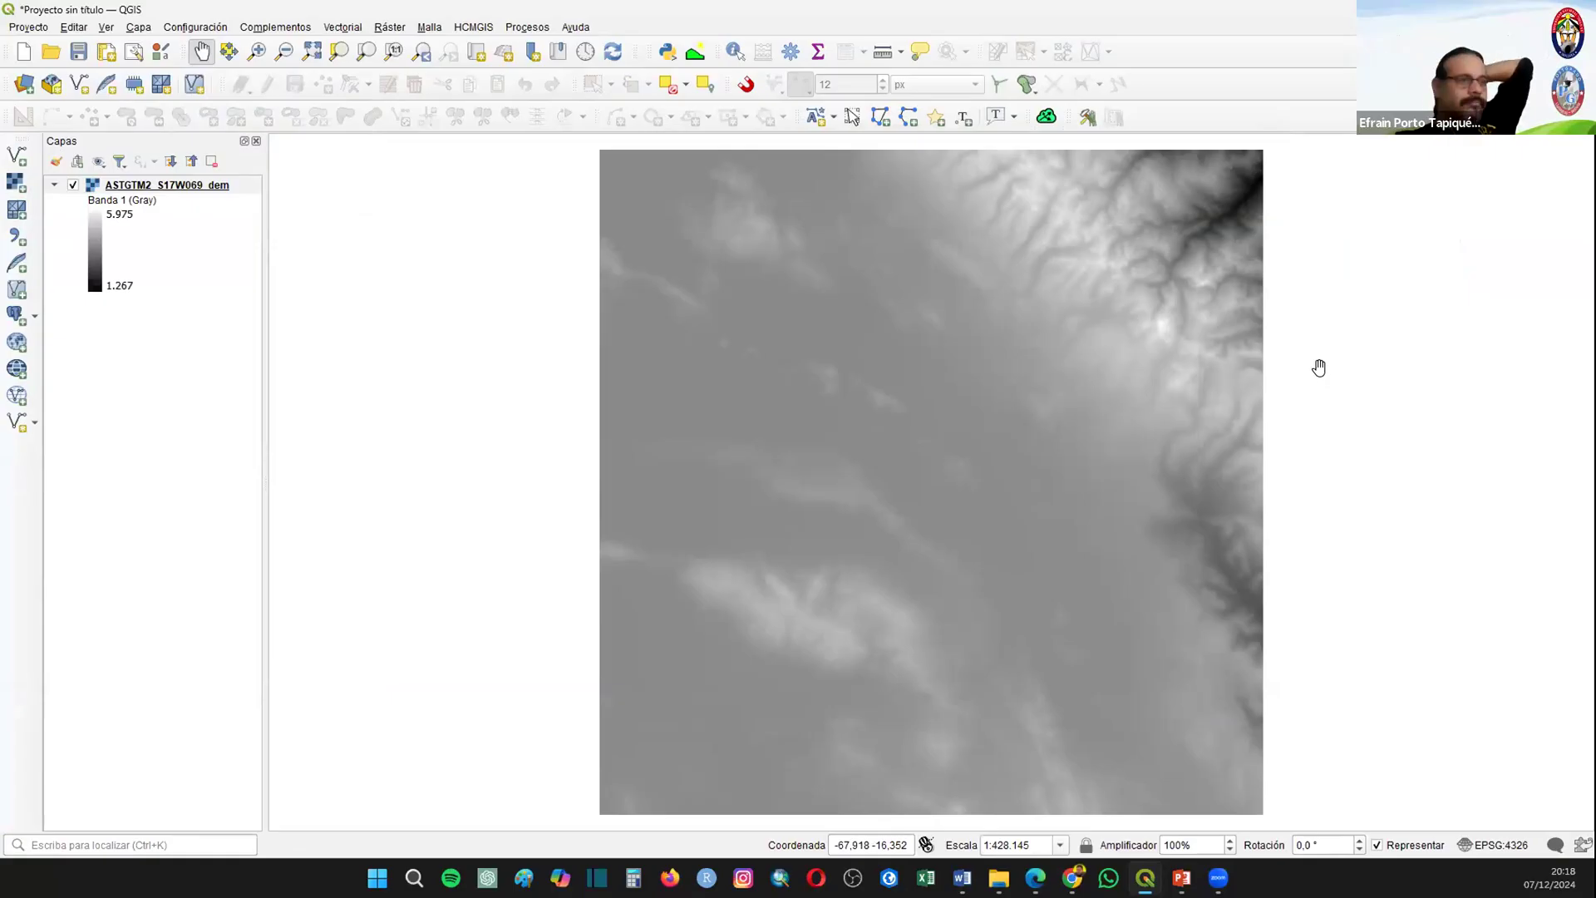
# Step: Change the DEM layer's symbology renderer to Pseudocolor monobanda
pyautogui.rightClick(143, 183)
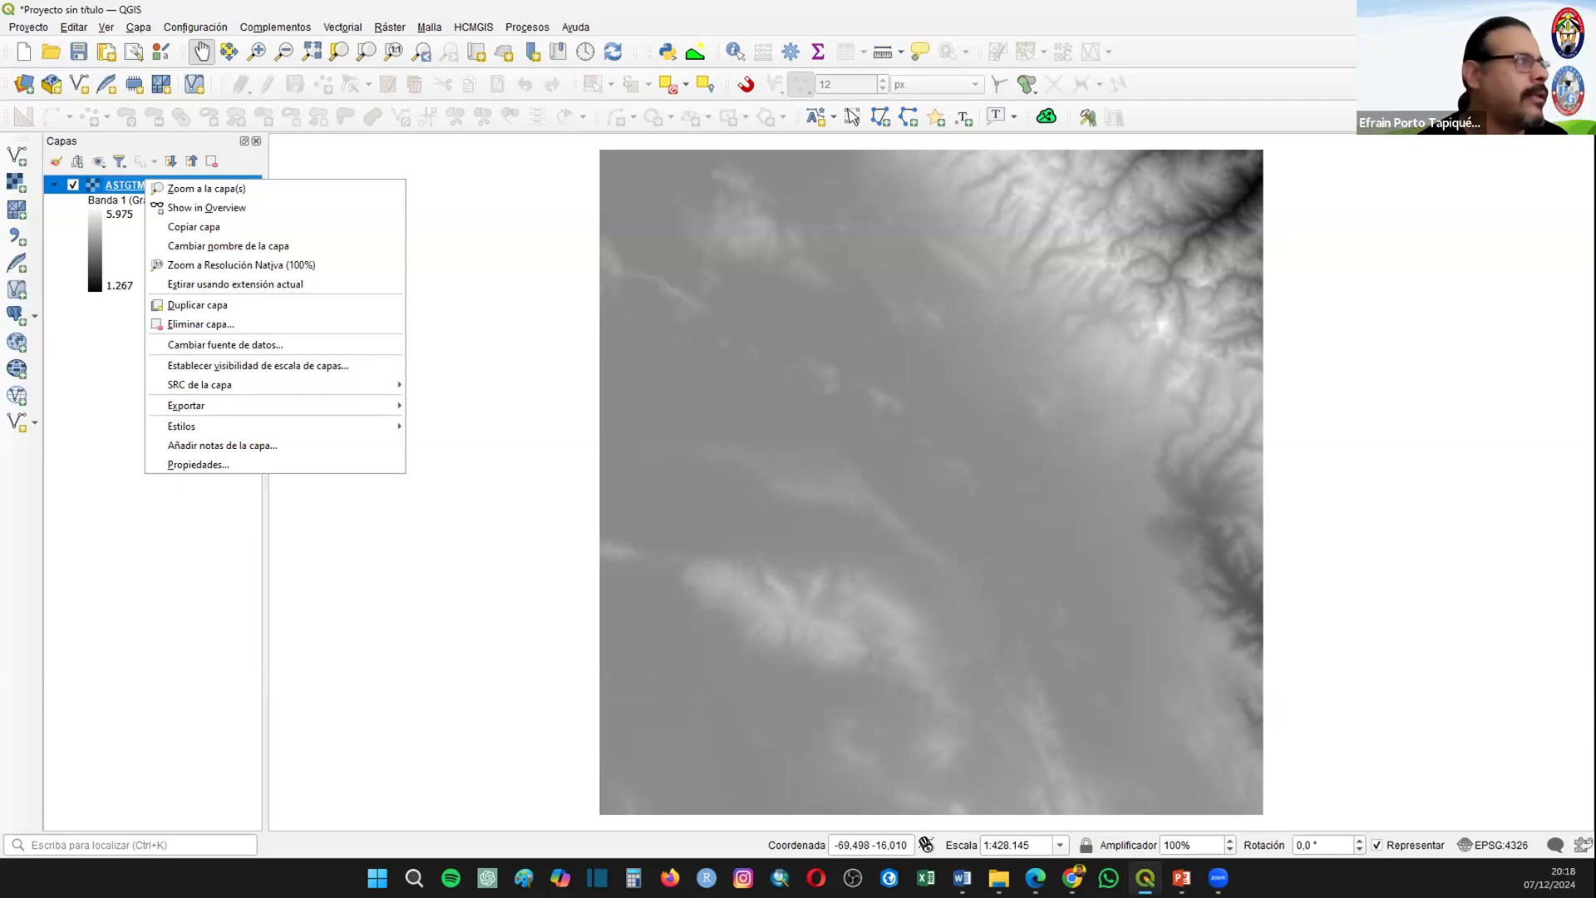
pyautogui.click(202, 466)
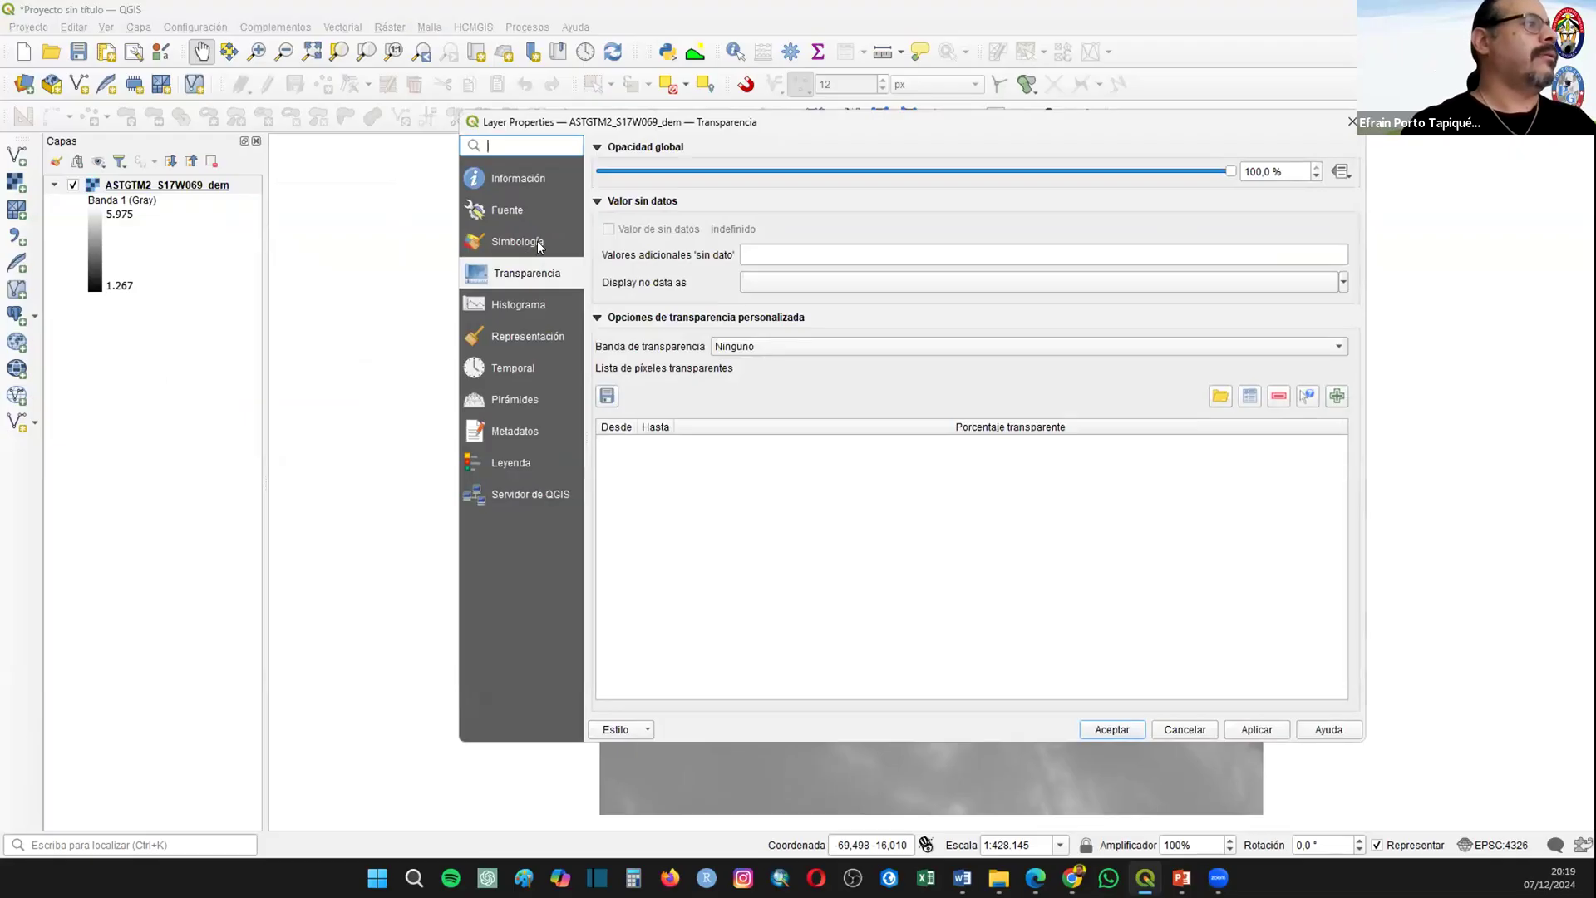
pyautogui.click(539, 244)
pyautogui.click(752, 177)
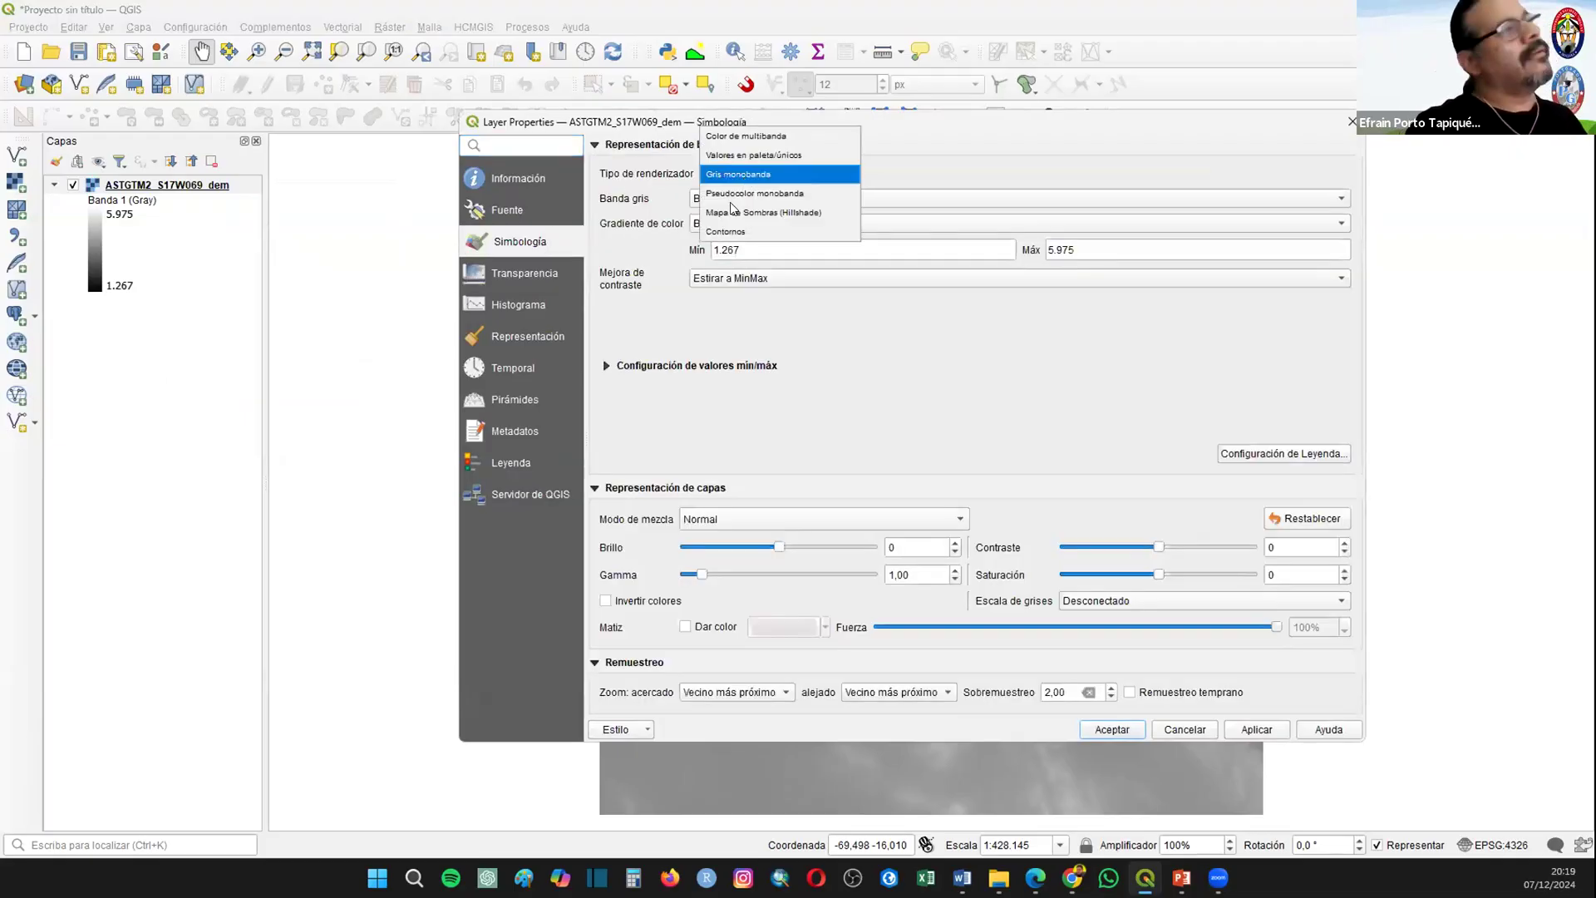
pyautogui.click(753, 194)
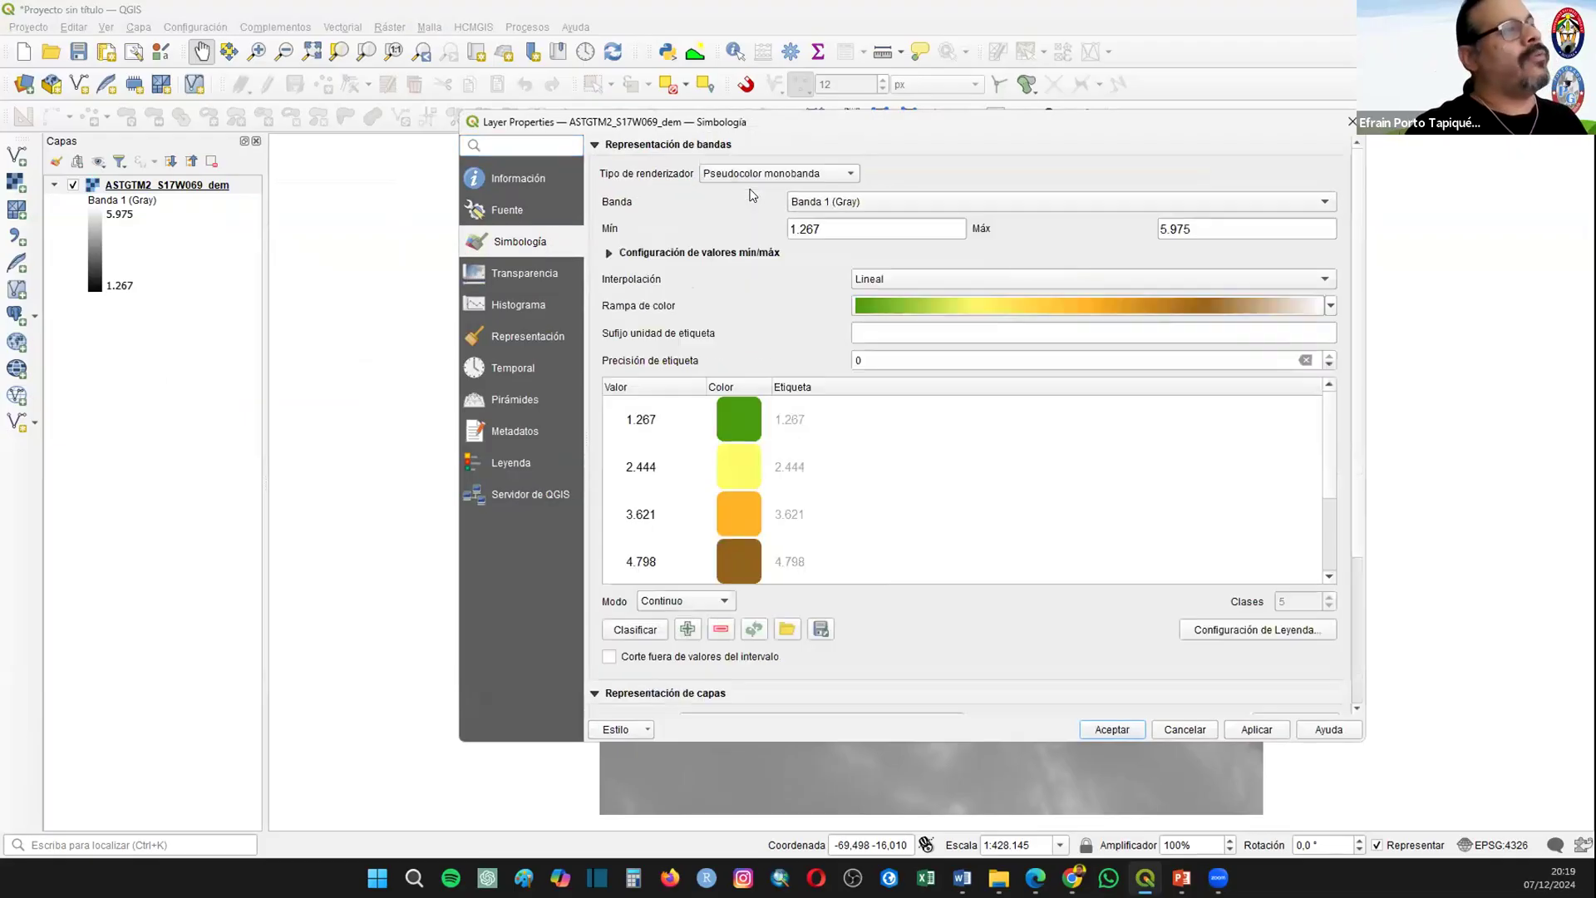
# Step: Choose the RdYlGn color ramp from the full ramp list for the DEM and accept the layer properties
pyautogui.click(1330, 305)
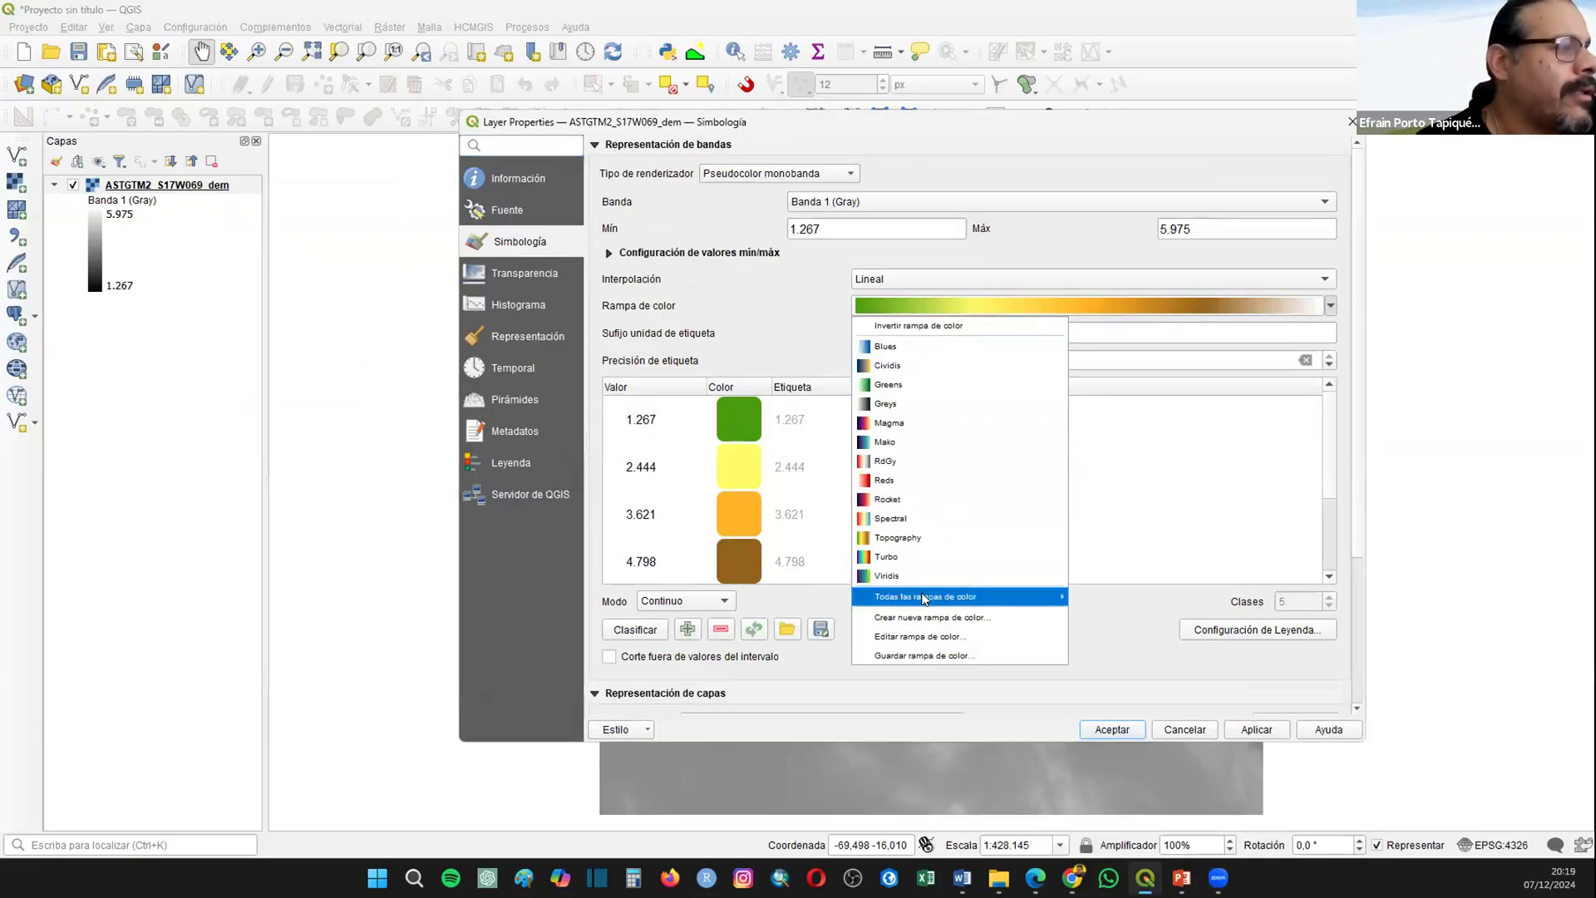
pyautogui.moveTo(931, 597)
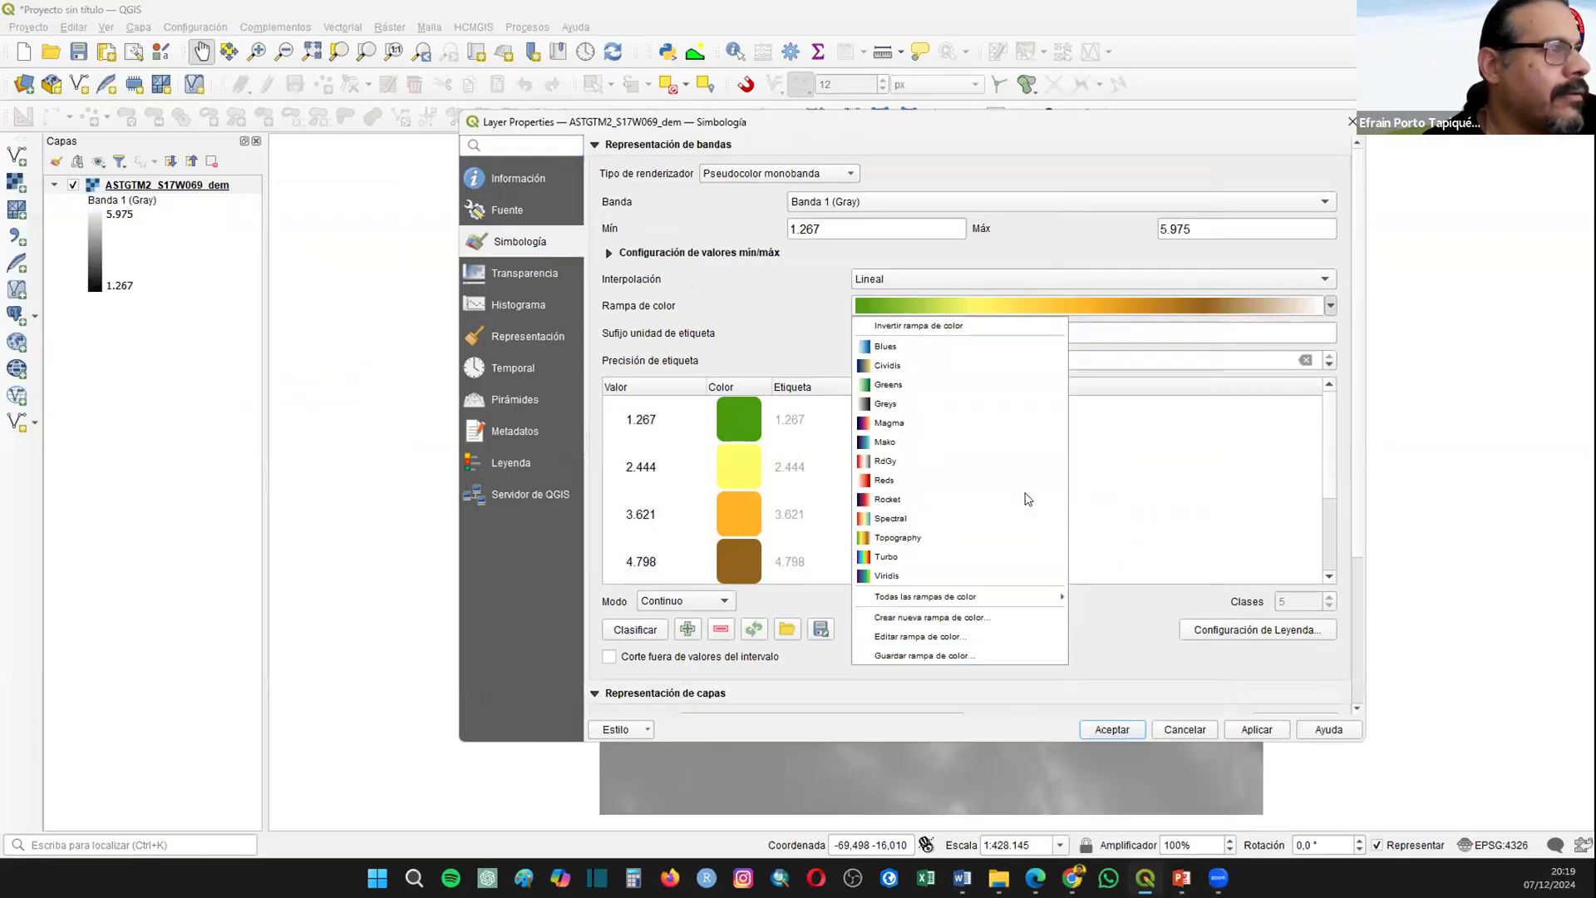
pyautogui.click(1332, 306)
pyautogui.click(1331, 306)
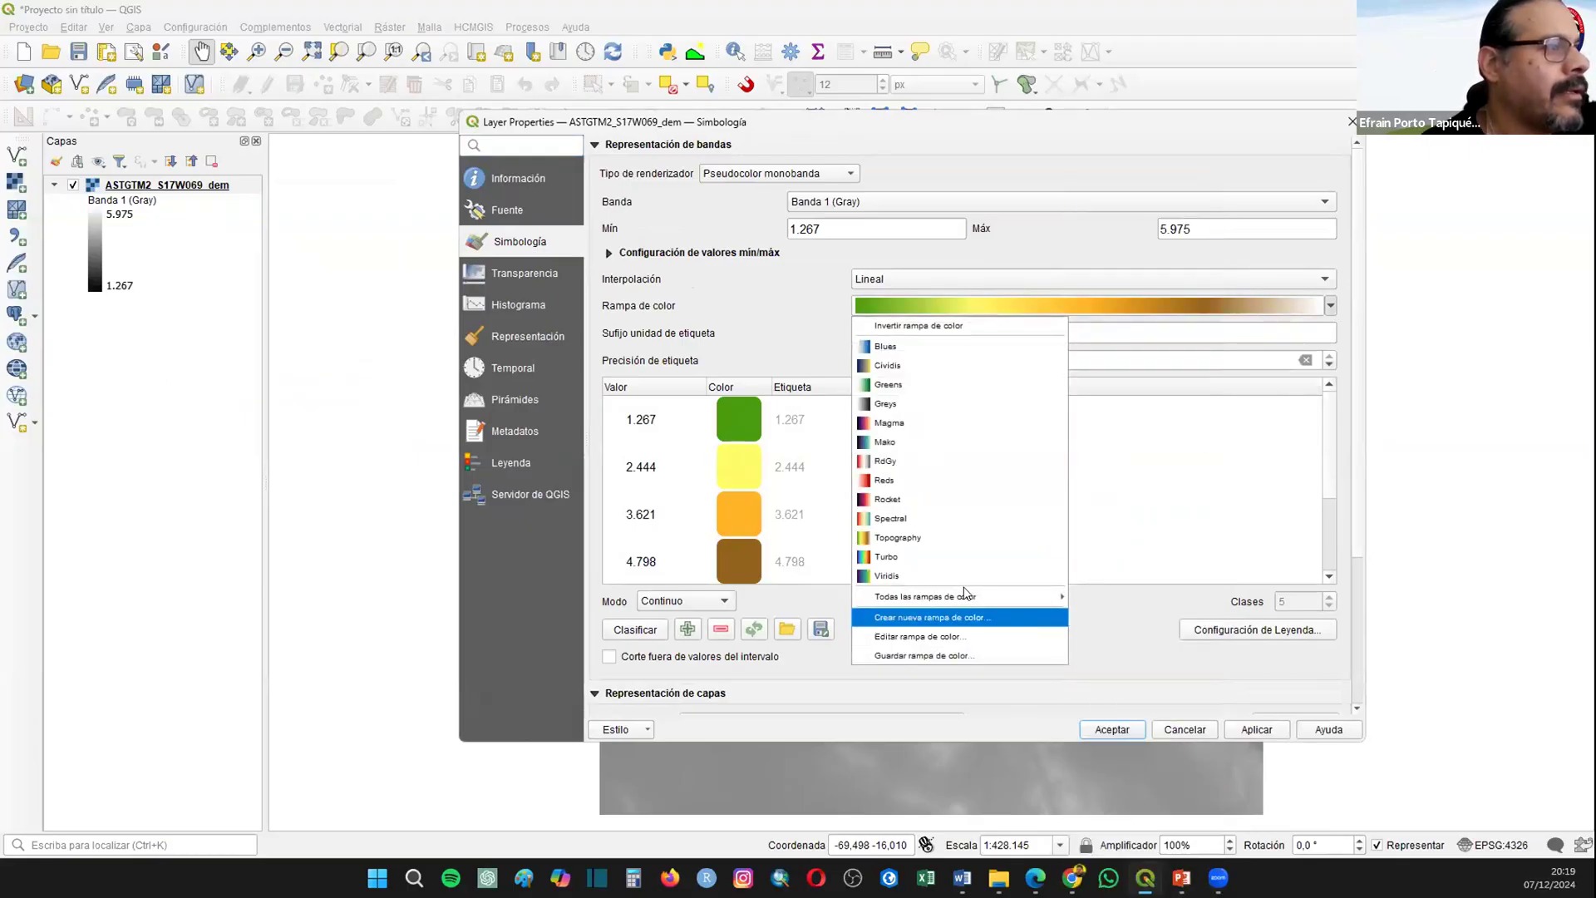
pyautogui.moveTo(1062, 598)
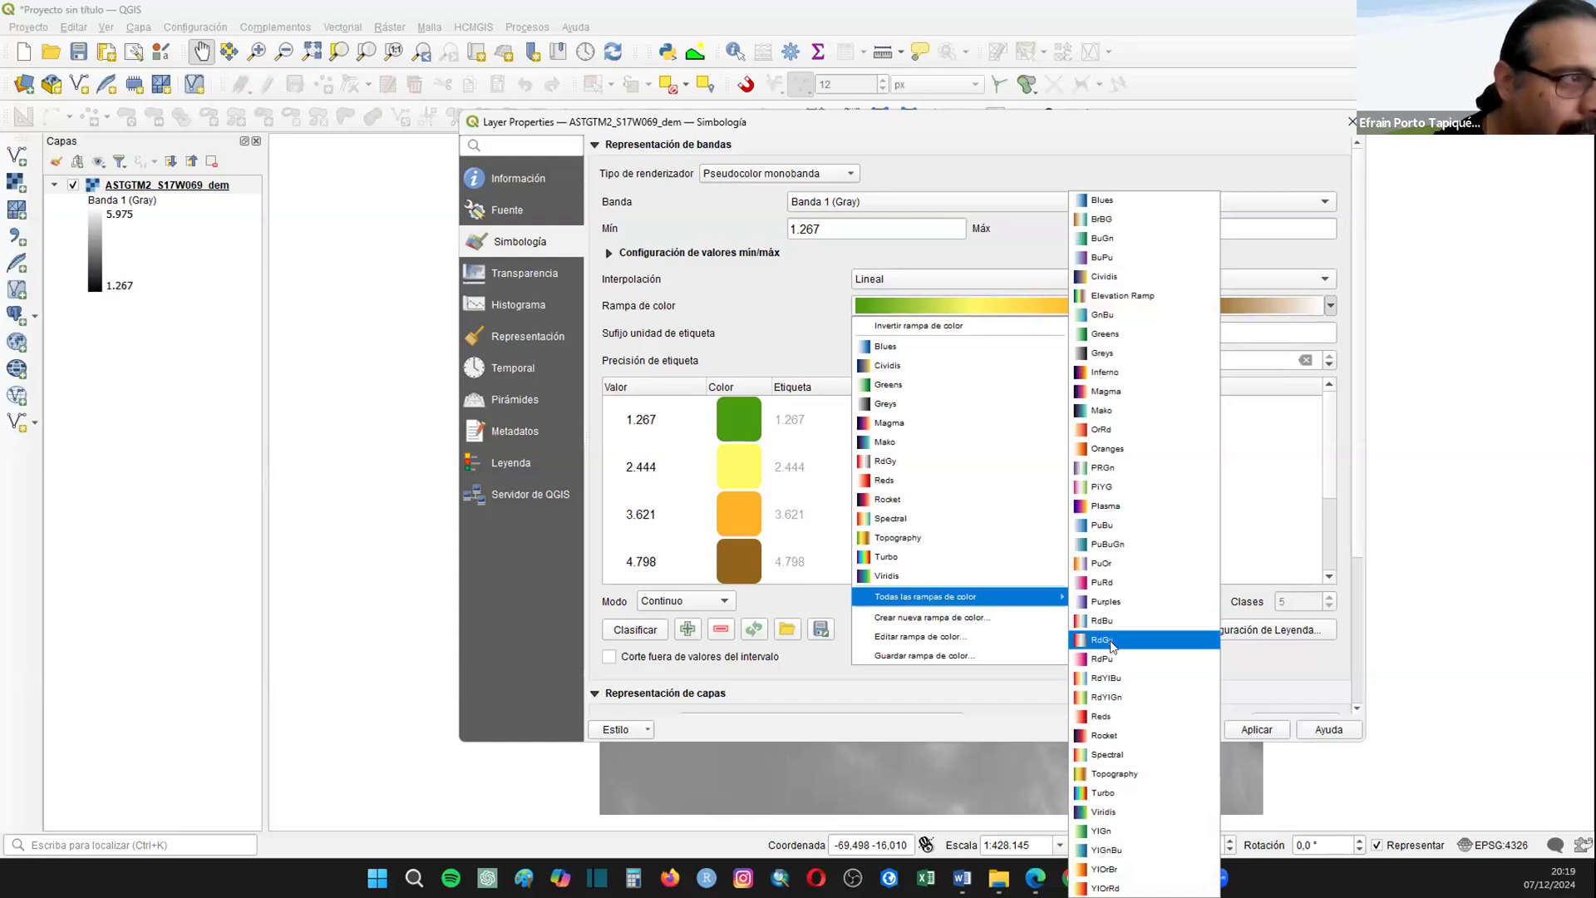
pyautogui.click(1114, 695)
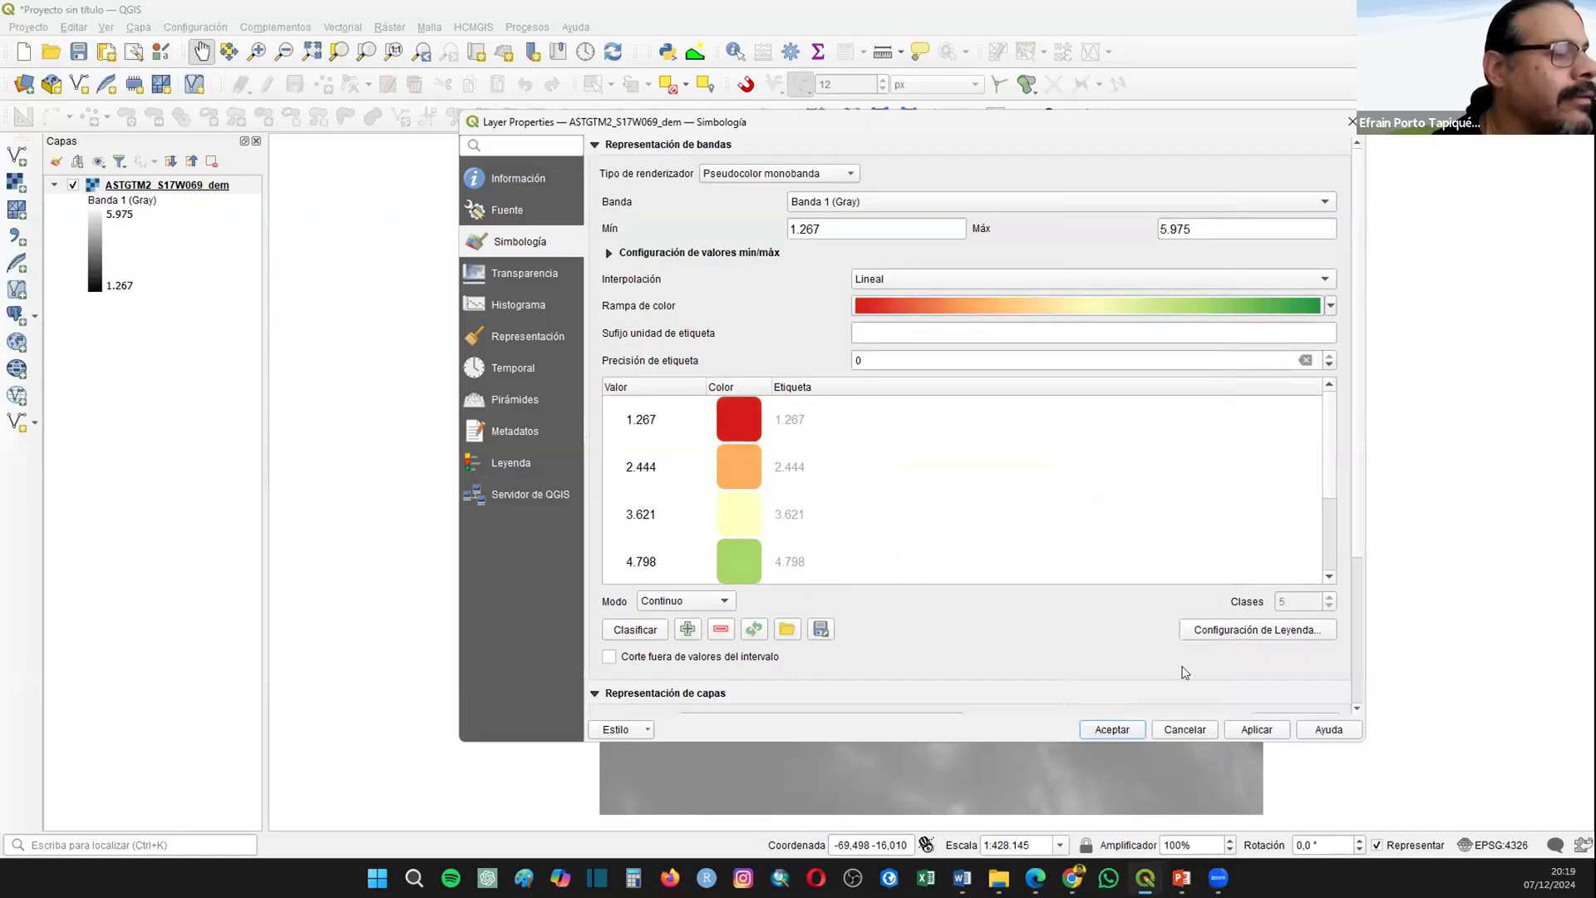
pyautogui.click(1111, 728)
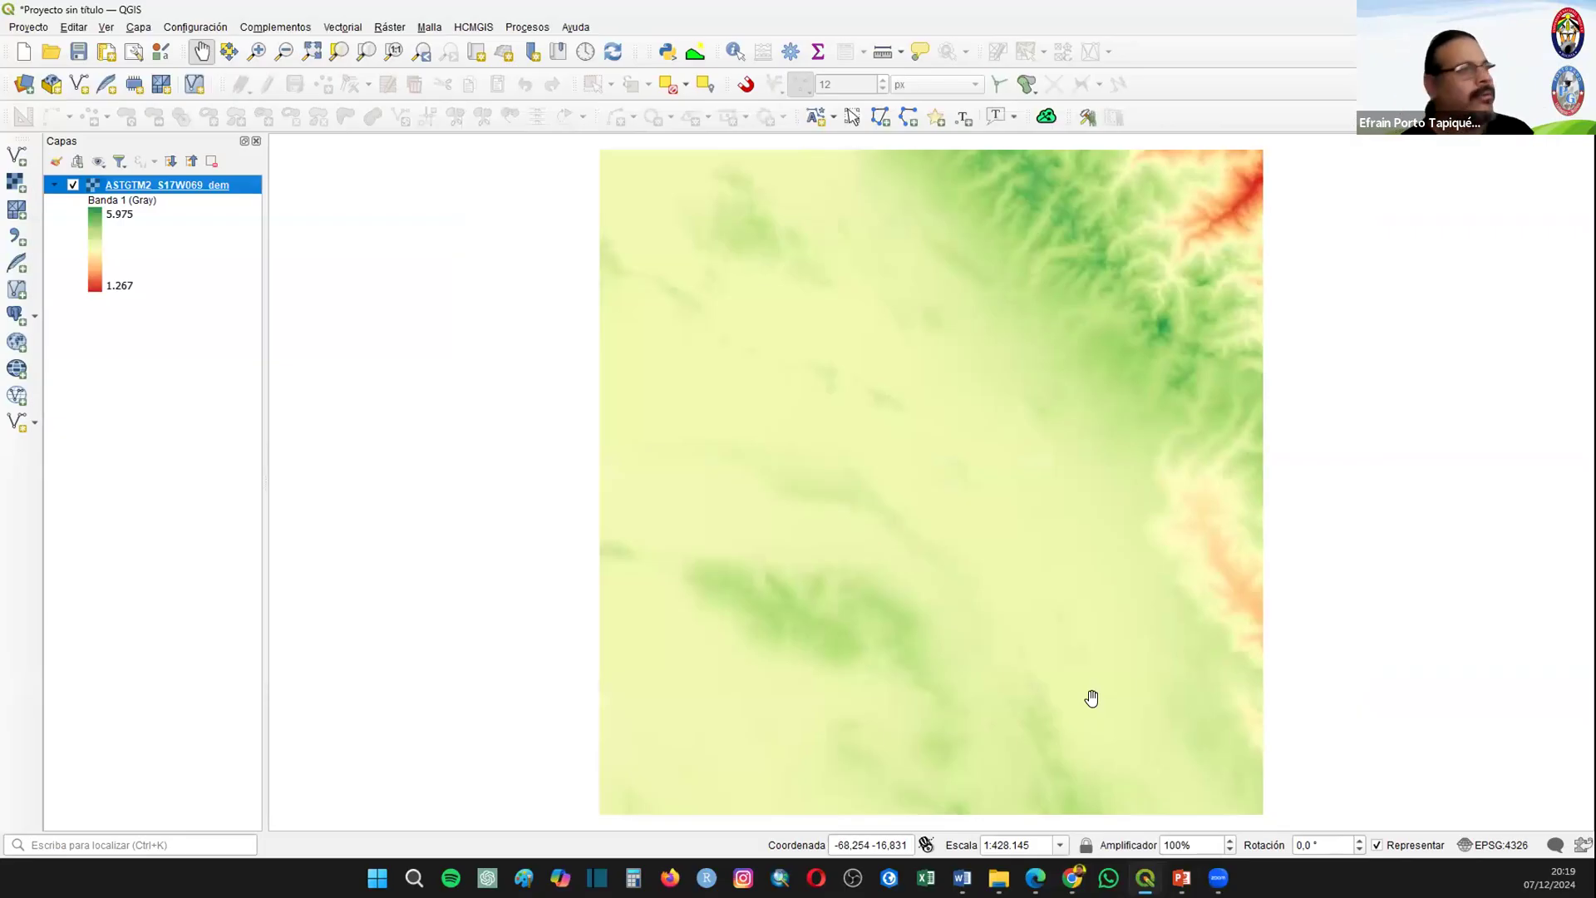
# Step: Reopen the DEM layer's symbology and apply the Elevation Ramp color ramp to it
pyautogui.rightClick(155, 182)
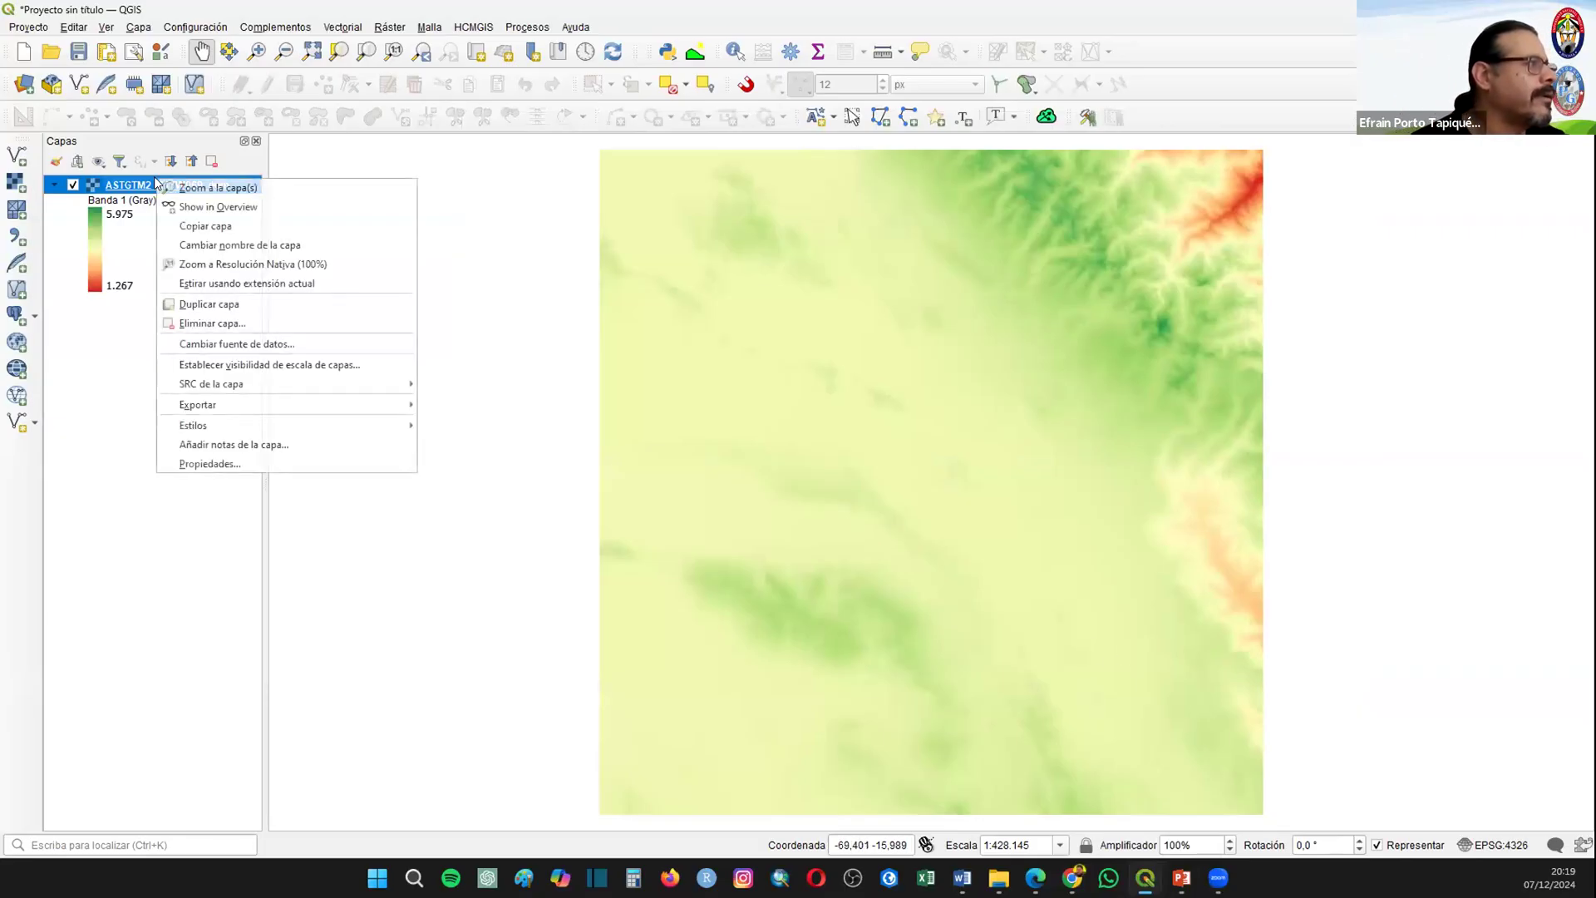
pyautogui.click(225, 464)
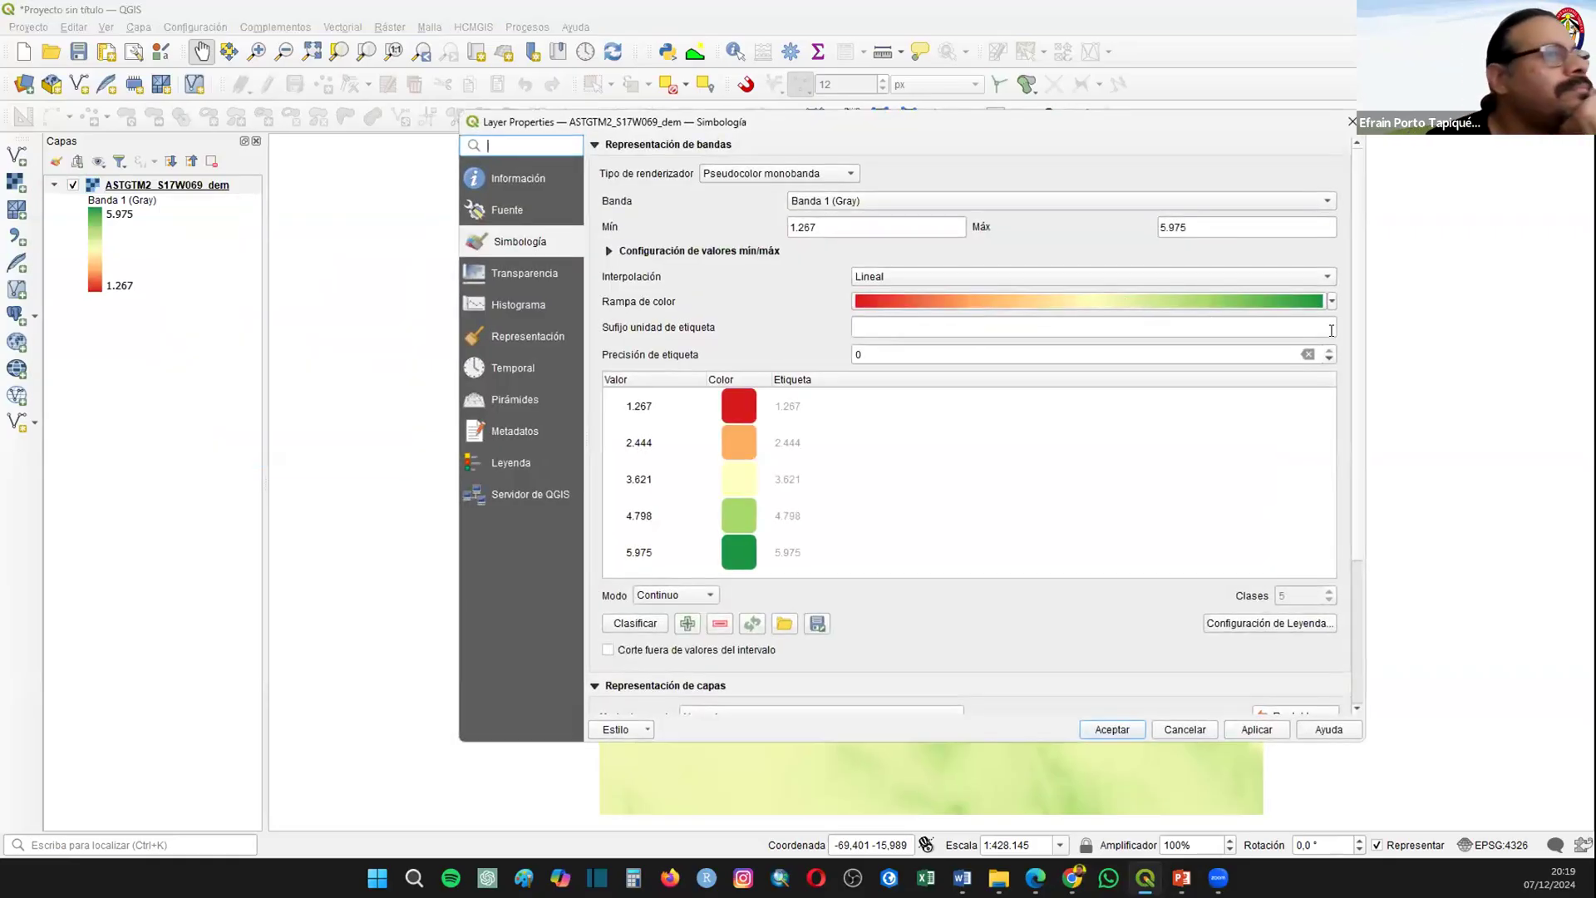
pyautogui.click(1333, 302)
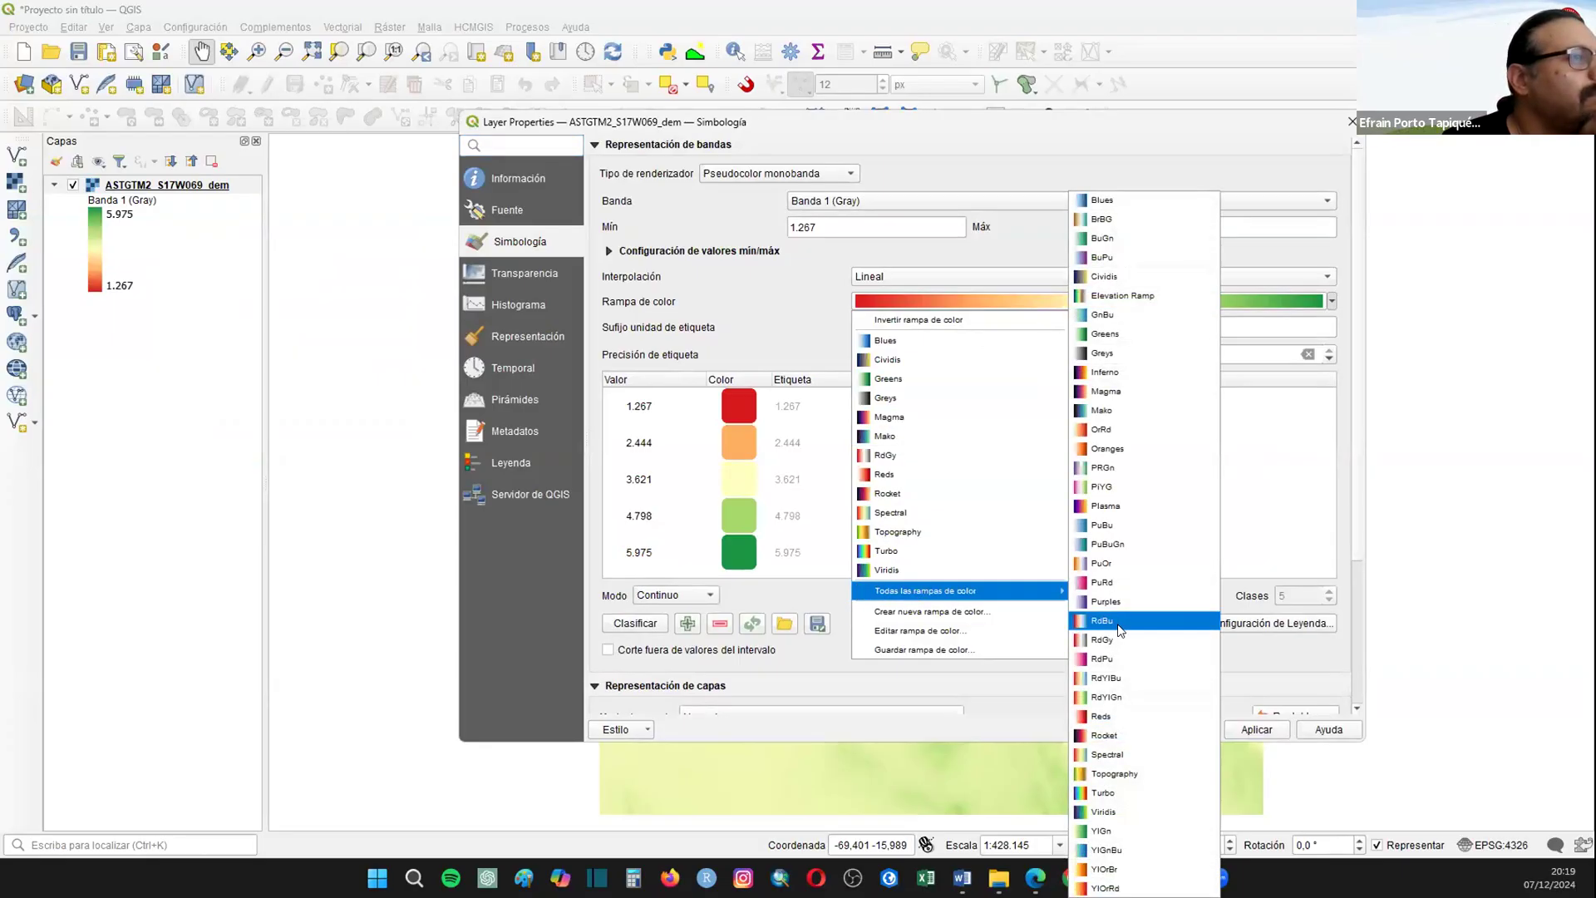
pyautogui.click(1114, 295)
pyautogui.click(1247, 729)
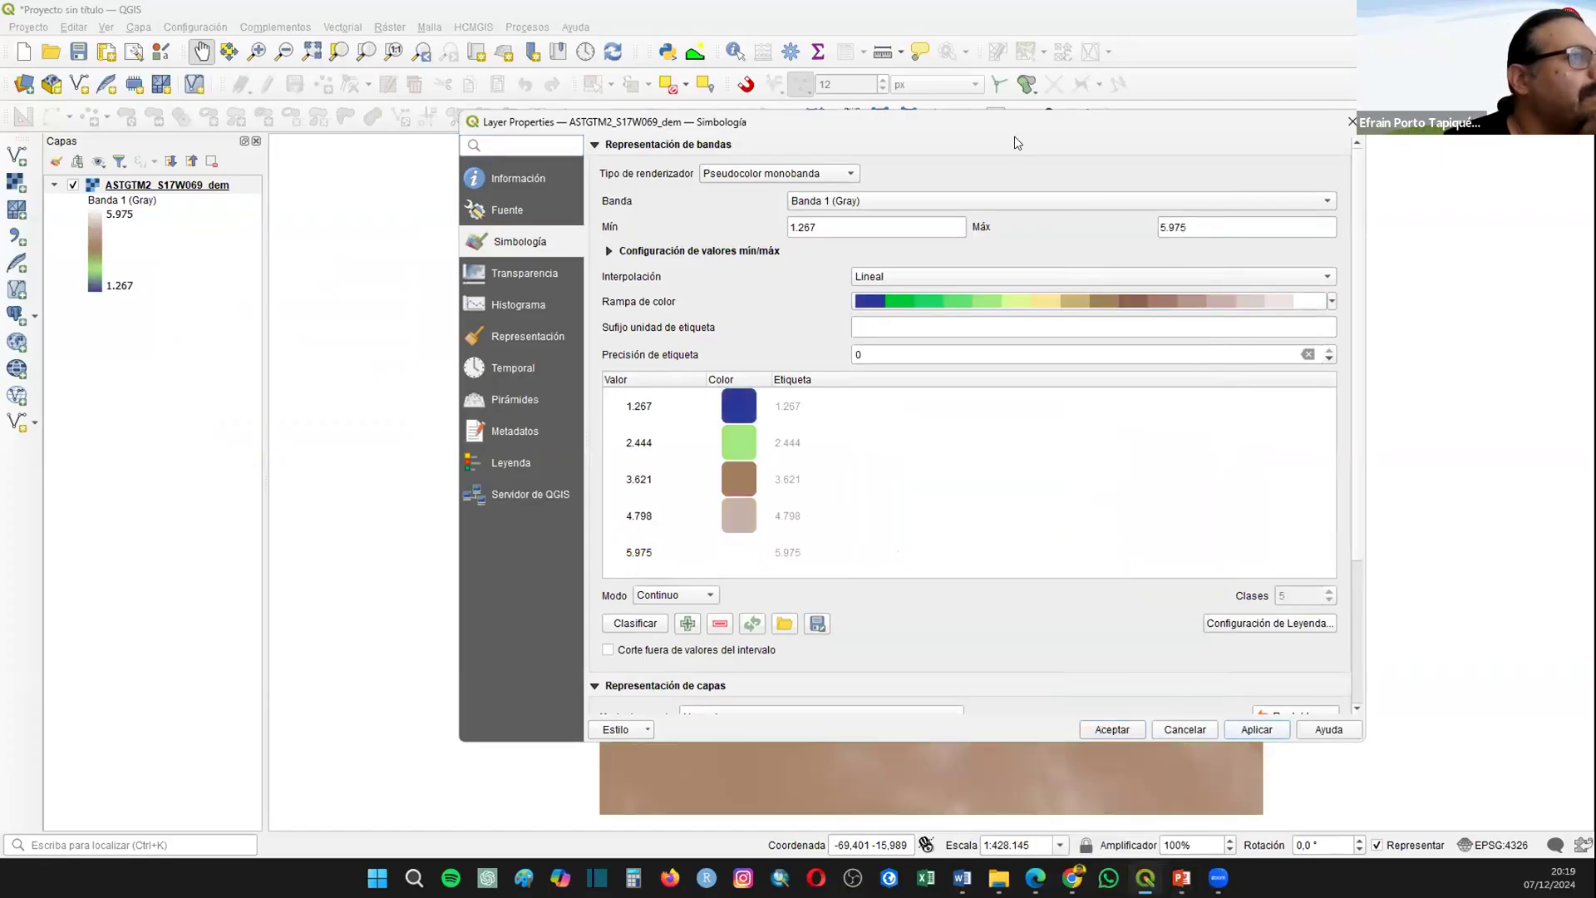
pyautogui.moveTo(1105, 121); pyautogui.dragTo(1093, 73)
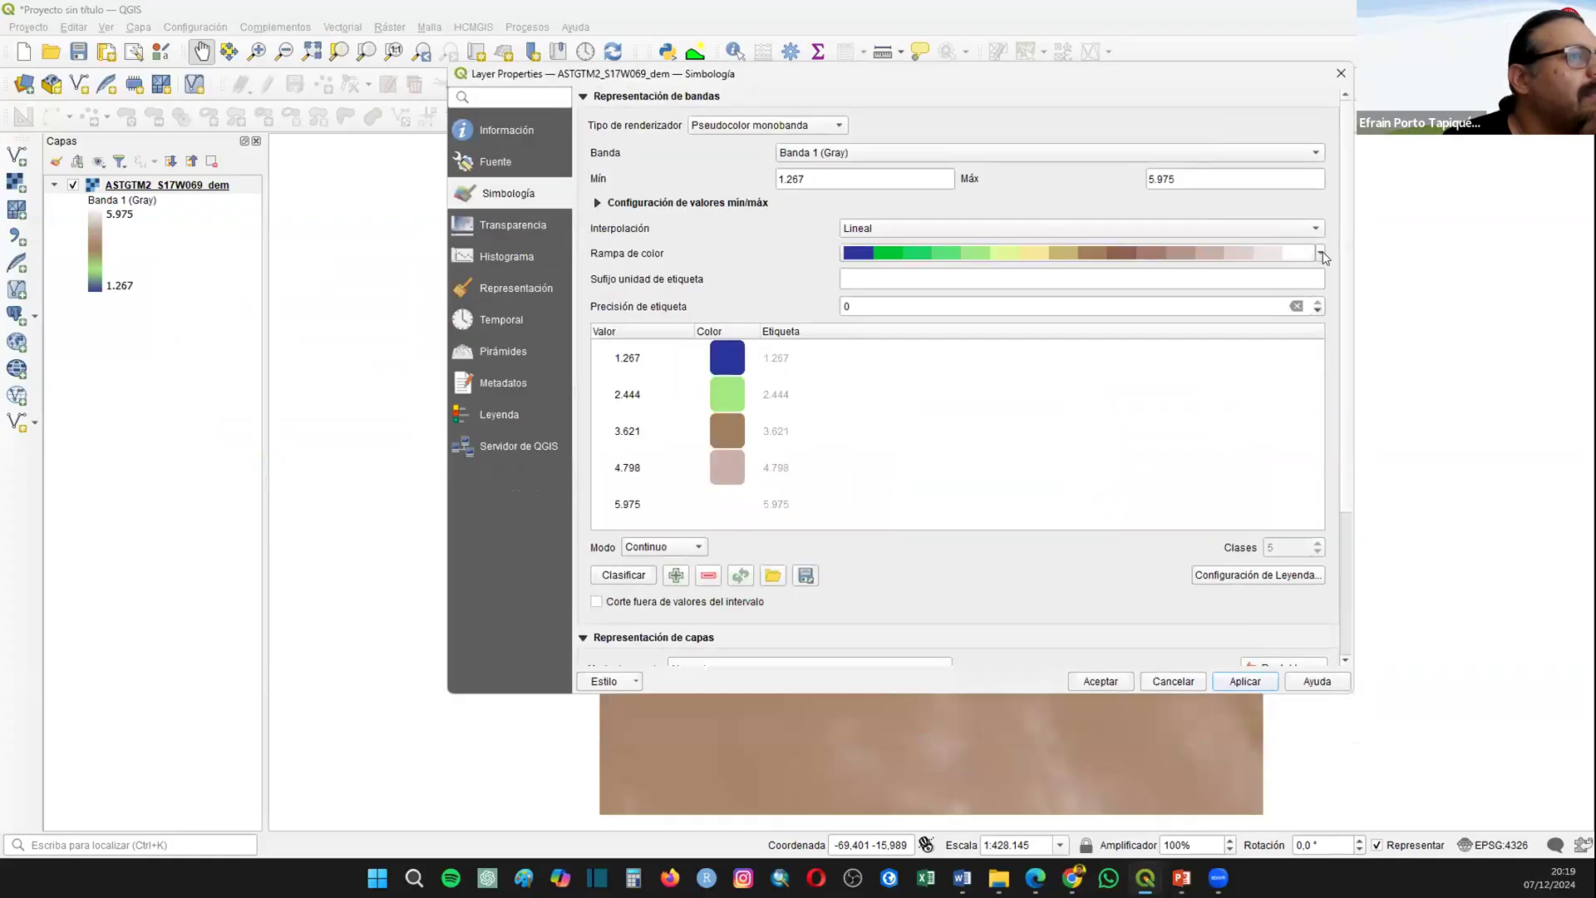
# Step: Set the DEM's color ramp to Topography and accept the layer properties
pyautogui.click(1320, 253)
pyautogui.click(914, 483)
pyautogui.click(1087, 683)
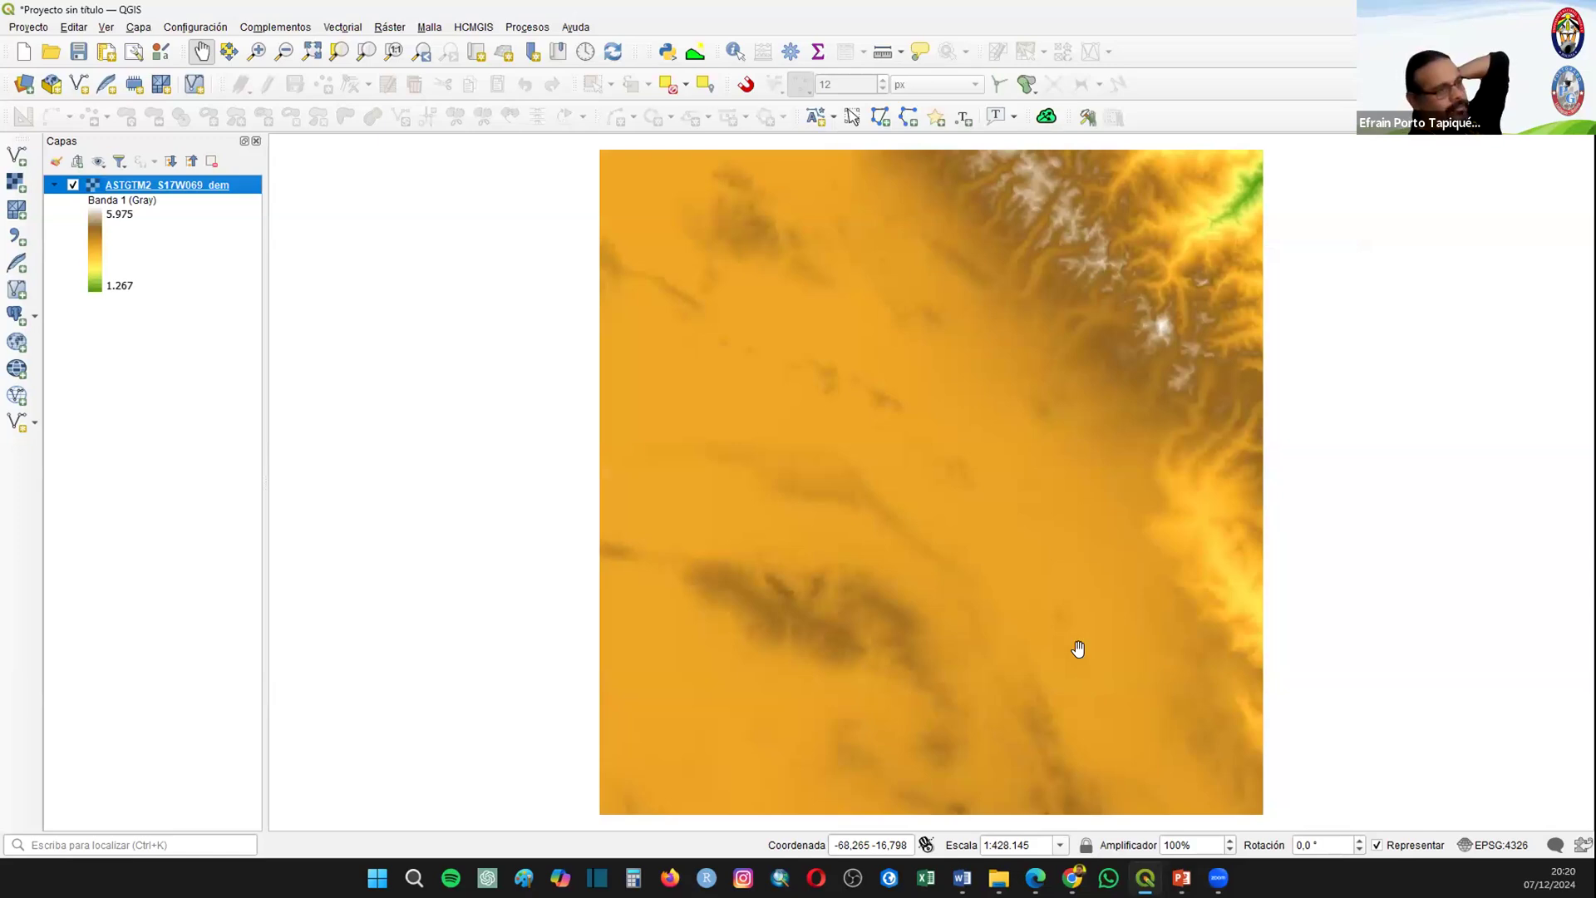
# Step: Add the vector layer Provincias_Bolivia.shp from the Proyecto_01 folder over the DEM
pyautogui.moveTo(758, 281); pyautogui.dragTo(548, 282)
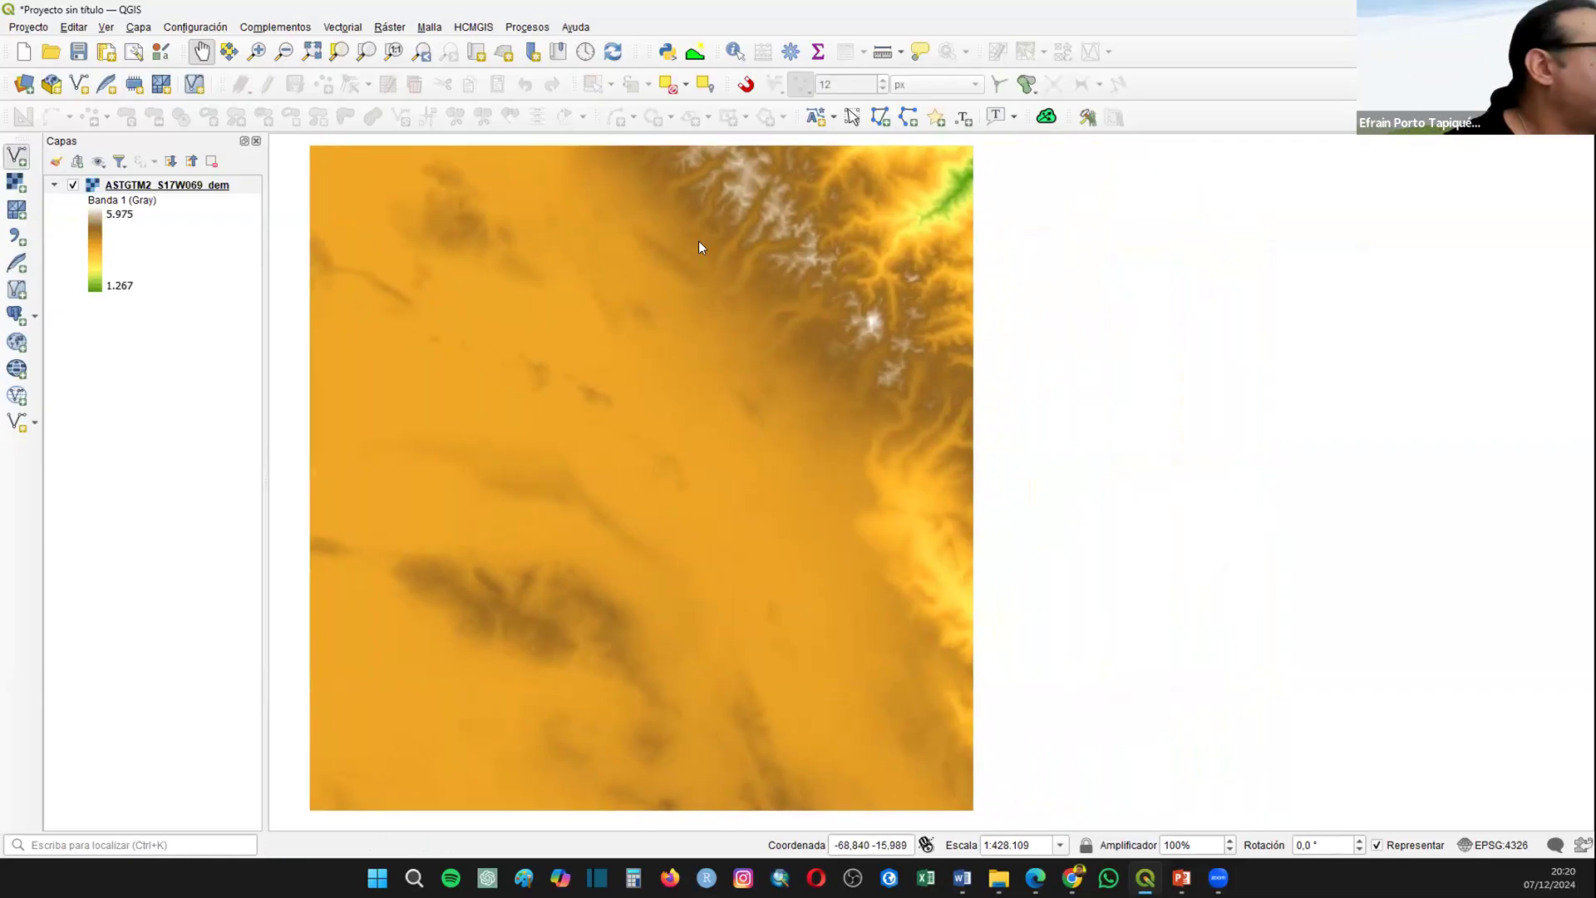
pyautogui.click(18, 154)
pyautogui.click(1170, 378)
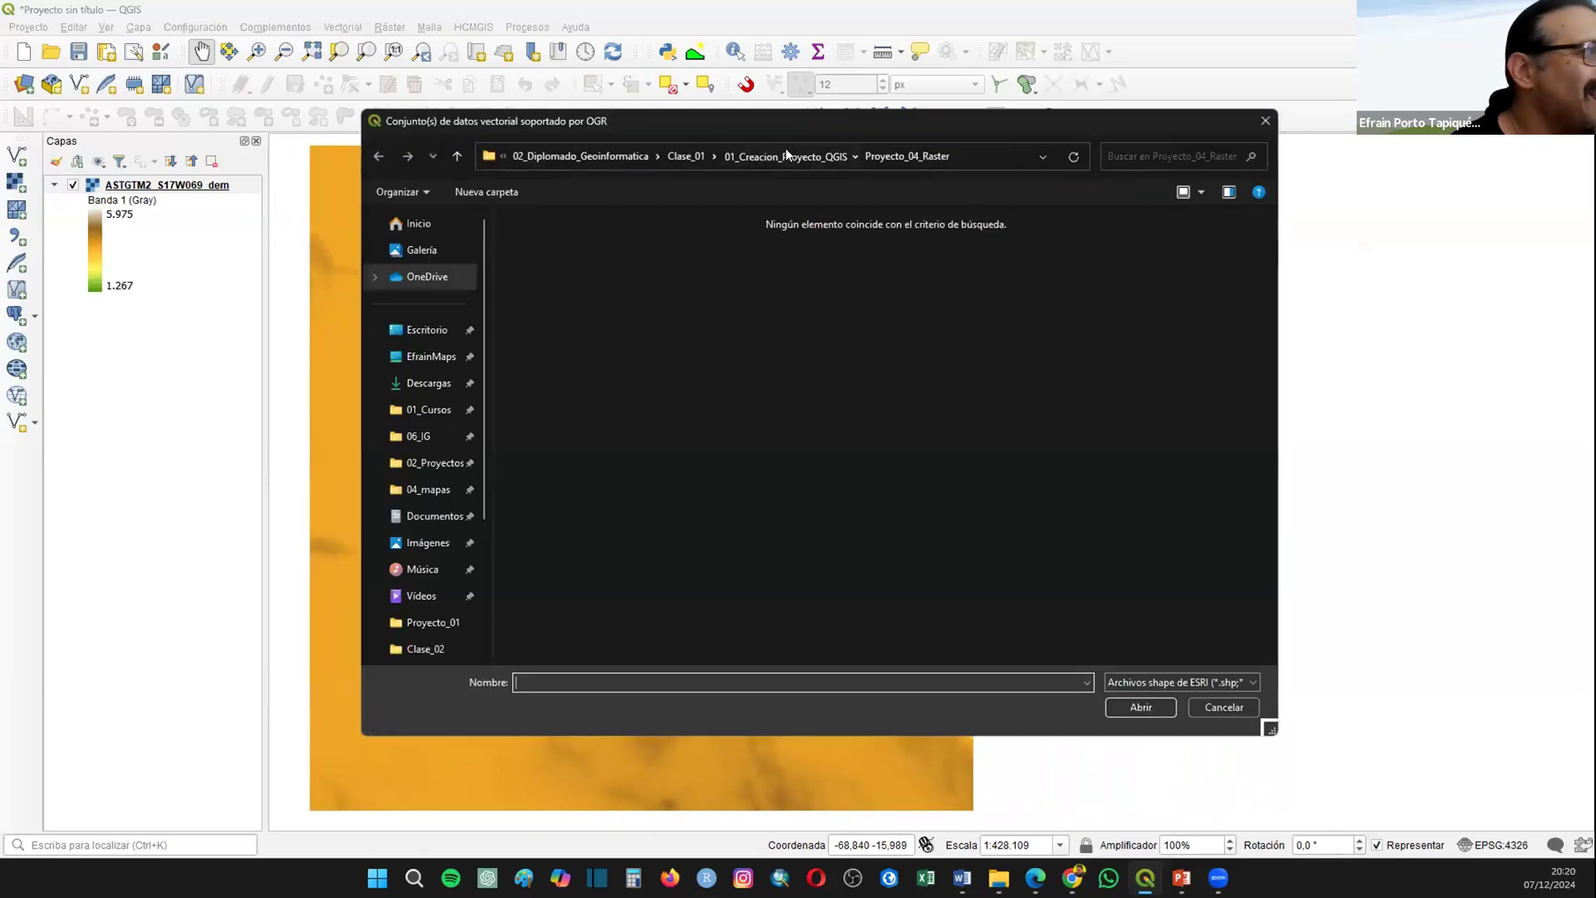
pyautogui.click(786, 155)
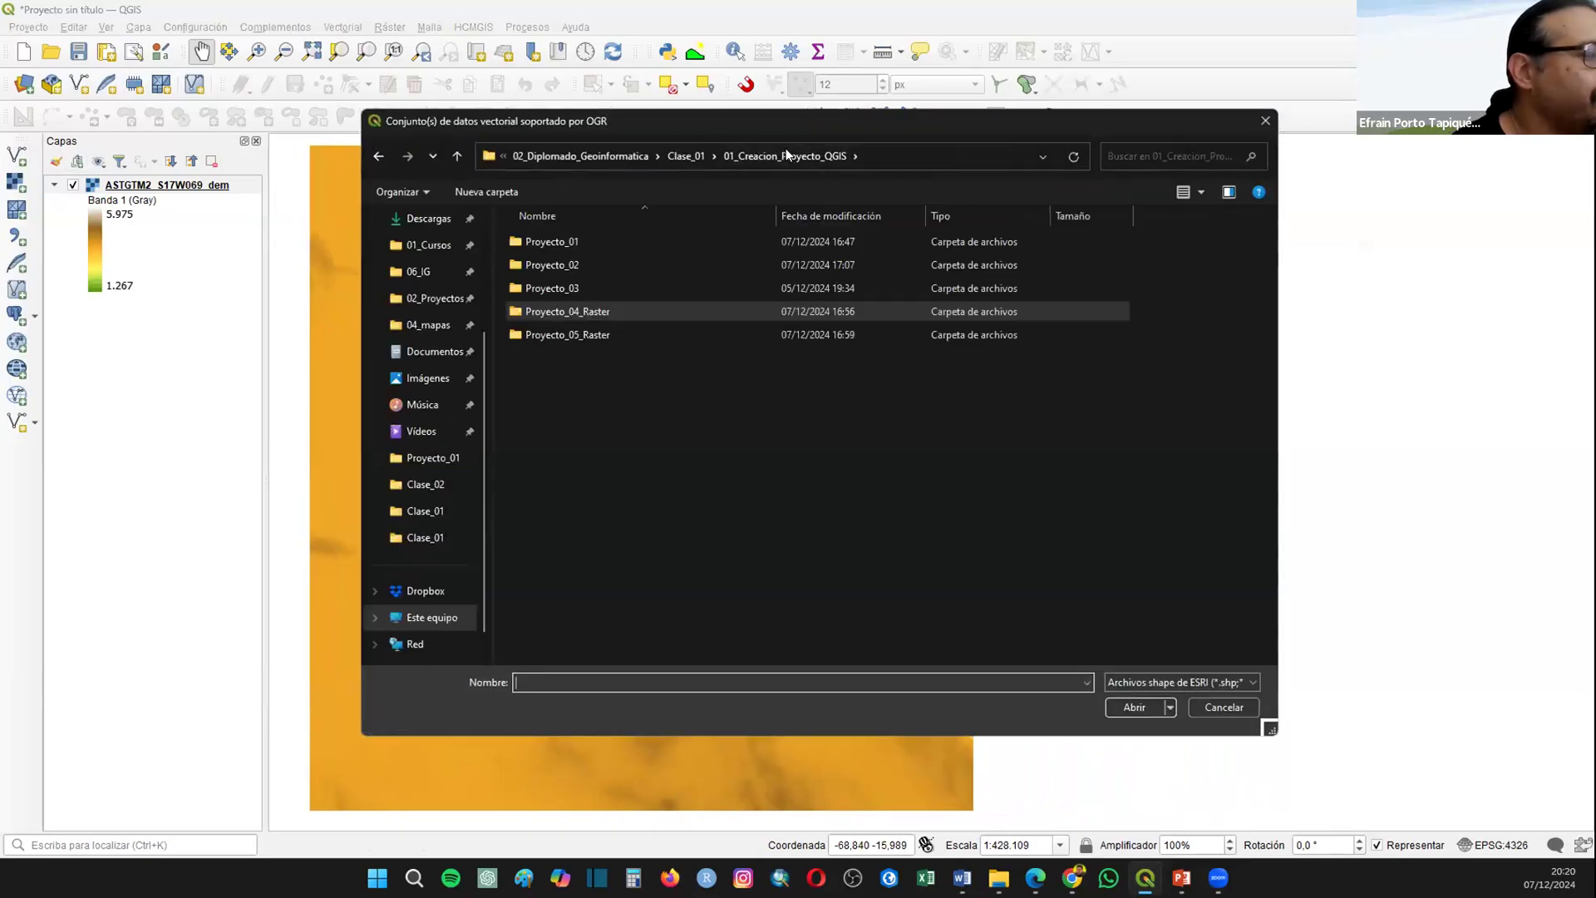
pyautogui.click(545, 233)
pyautogui.doubleClick(546, 241)
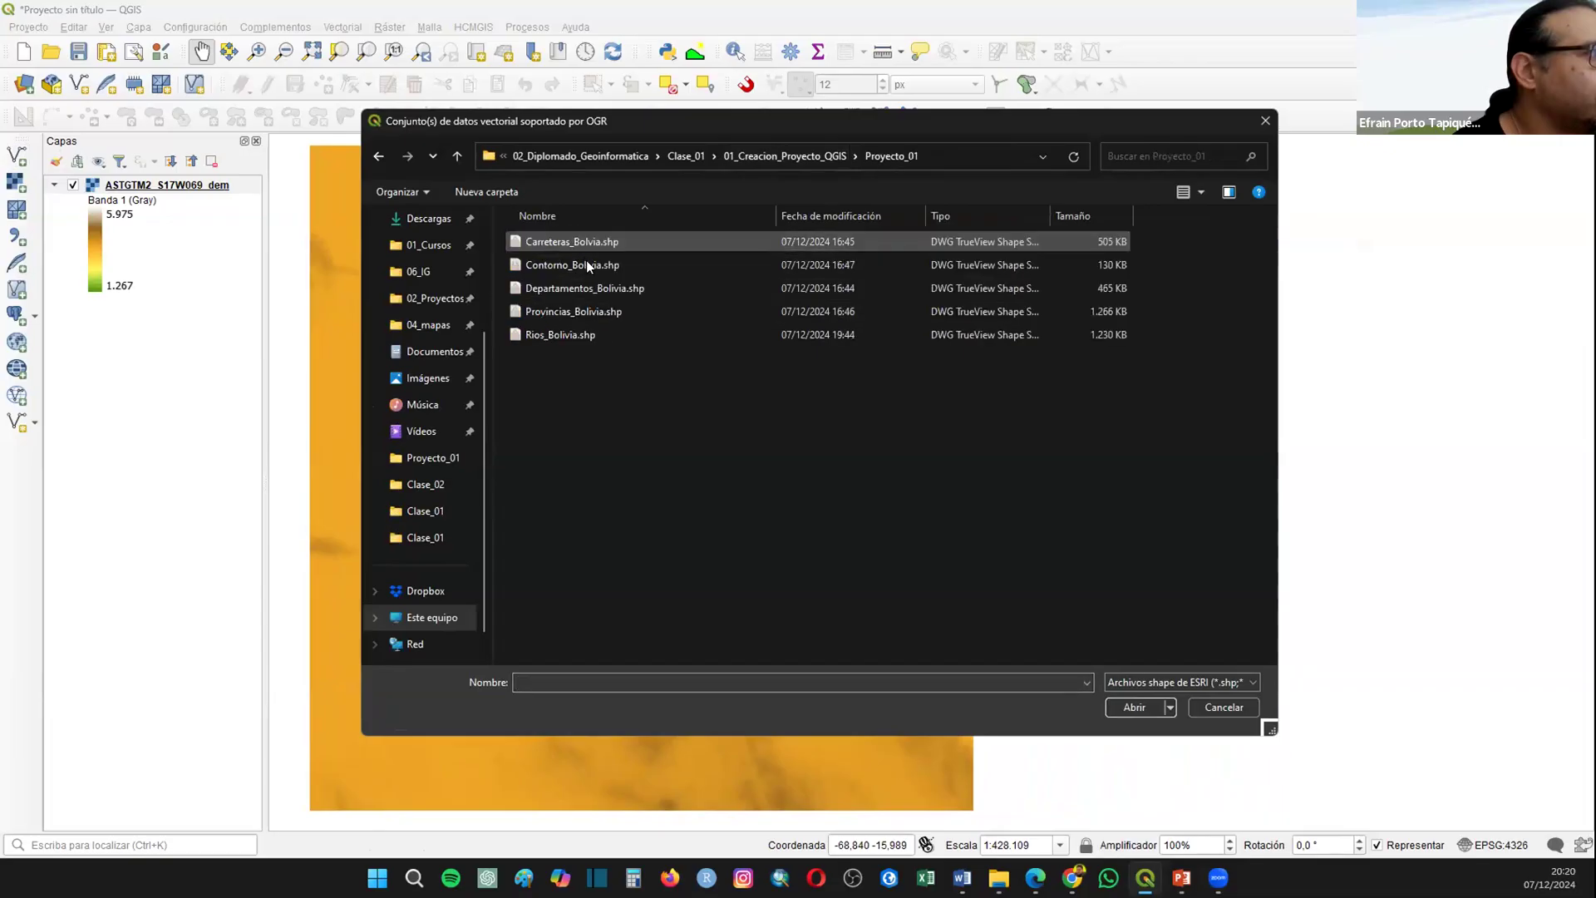
pyautogui.doubleClick(567, 311)
pyautogui.click(1086, 722)
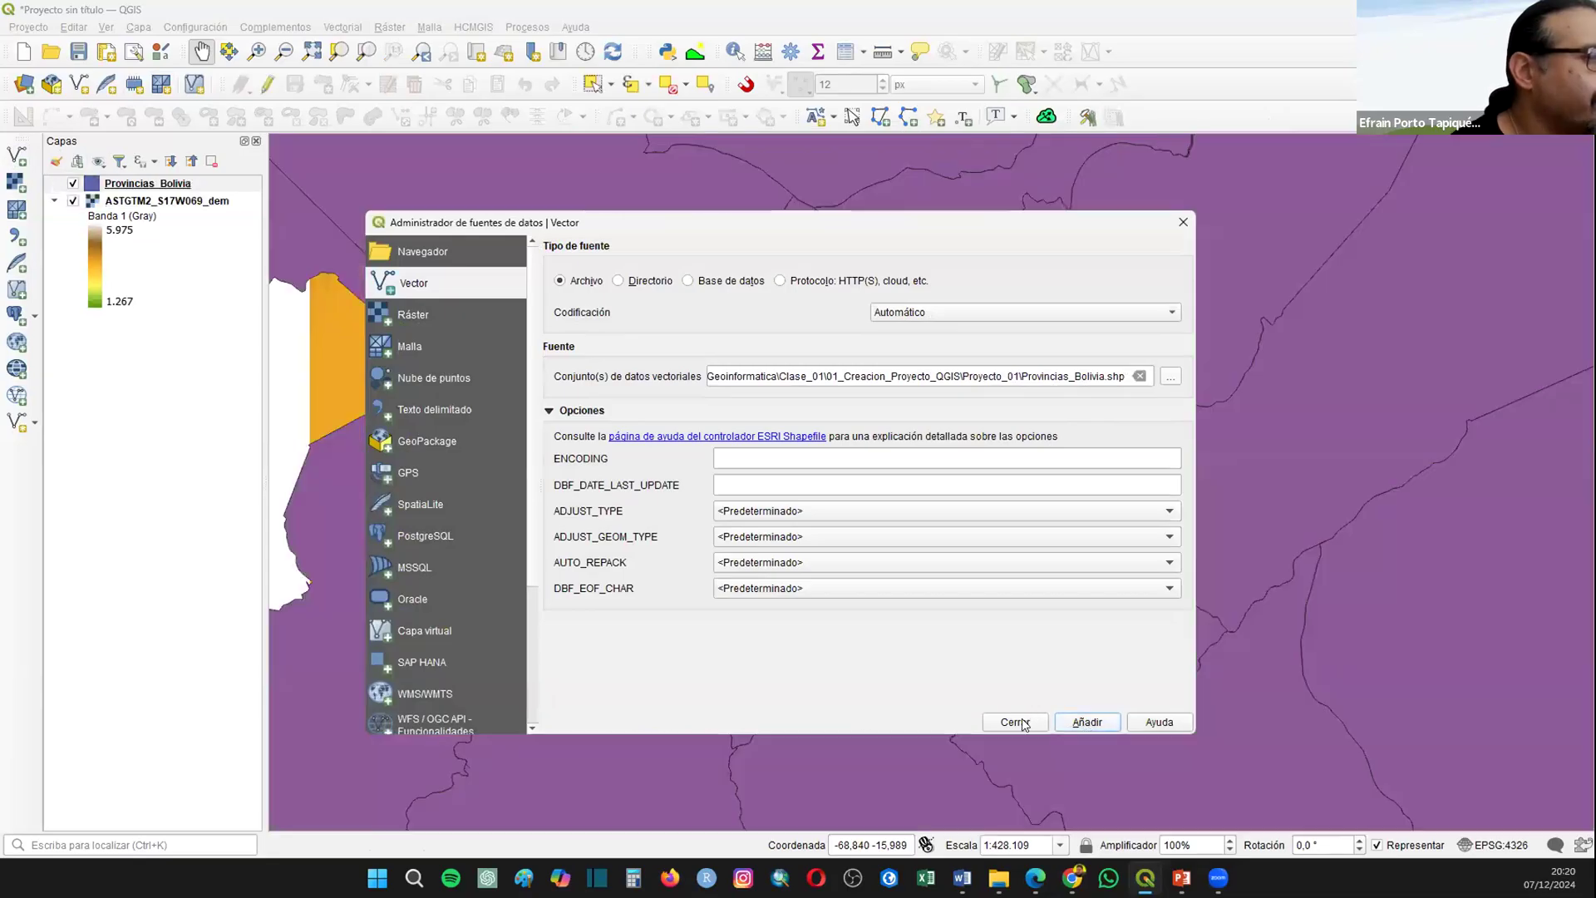
pyautogui.press('Escape')
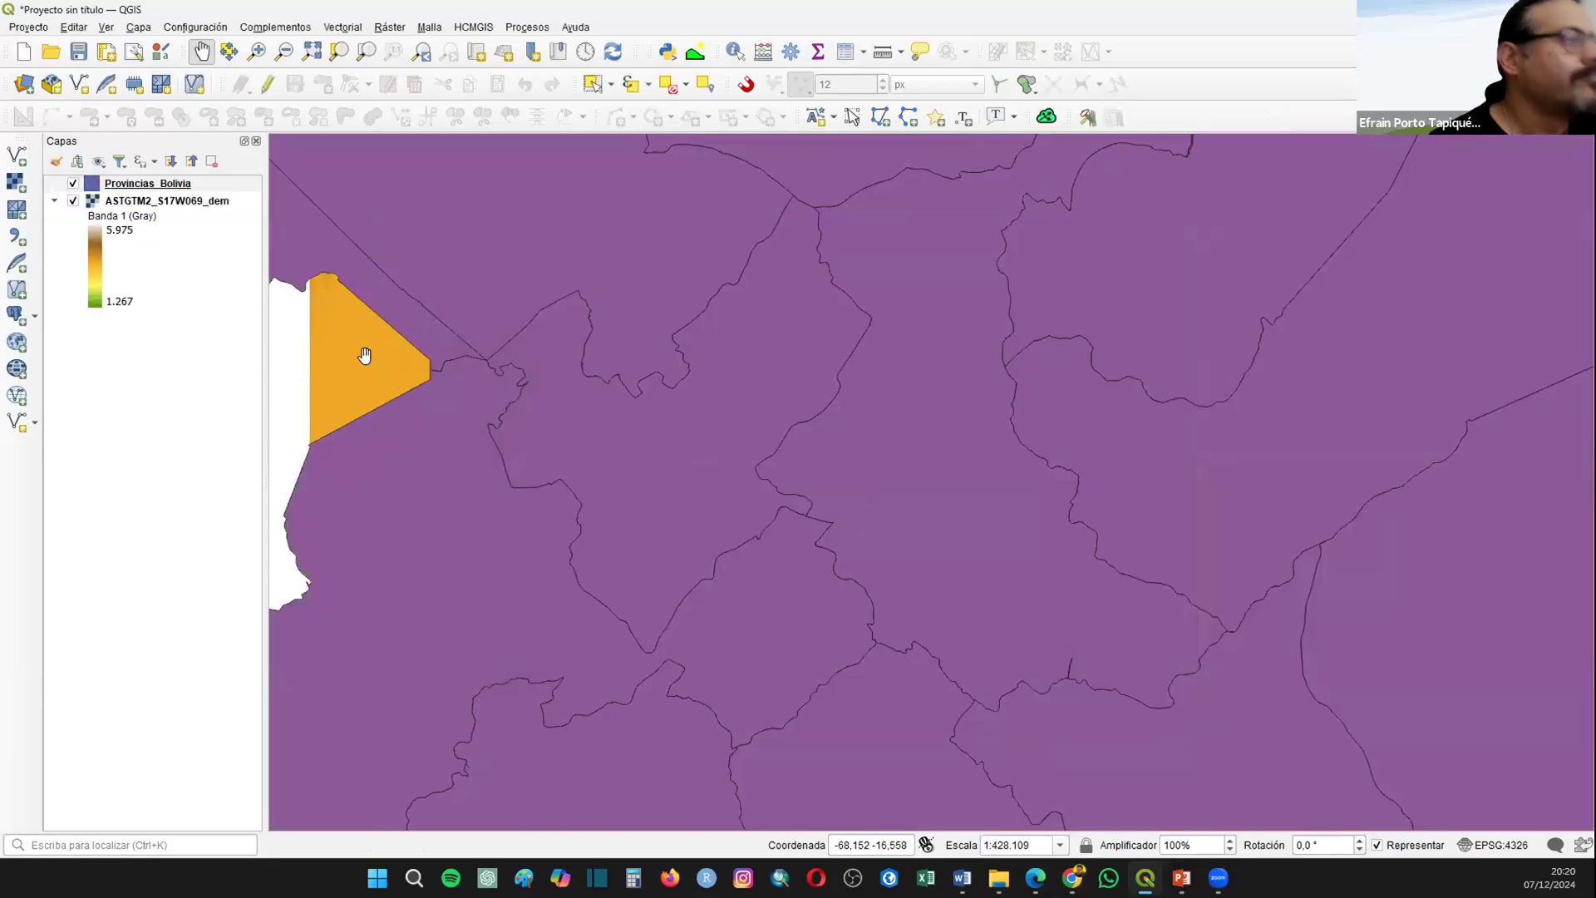
# Step: Style the Provincias_Bolivia polygons with fill style Sin relleno and an outline width of 0.66 mm, and accept the properties
pyautogui.click(131, 183)
pyautogui.rightClick(130, 183)
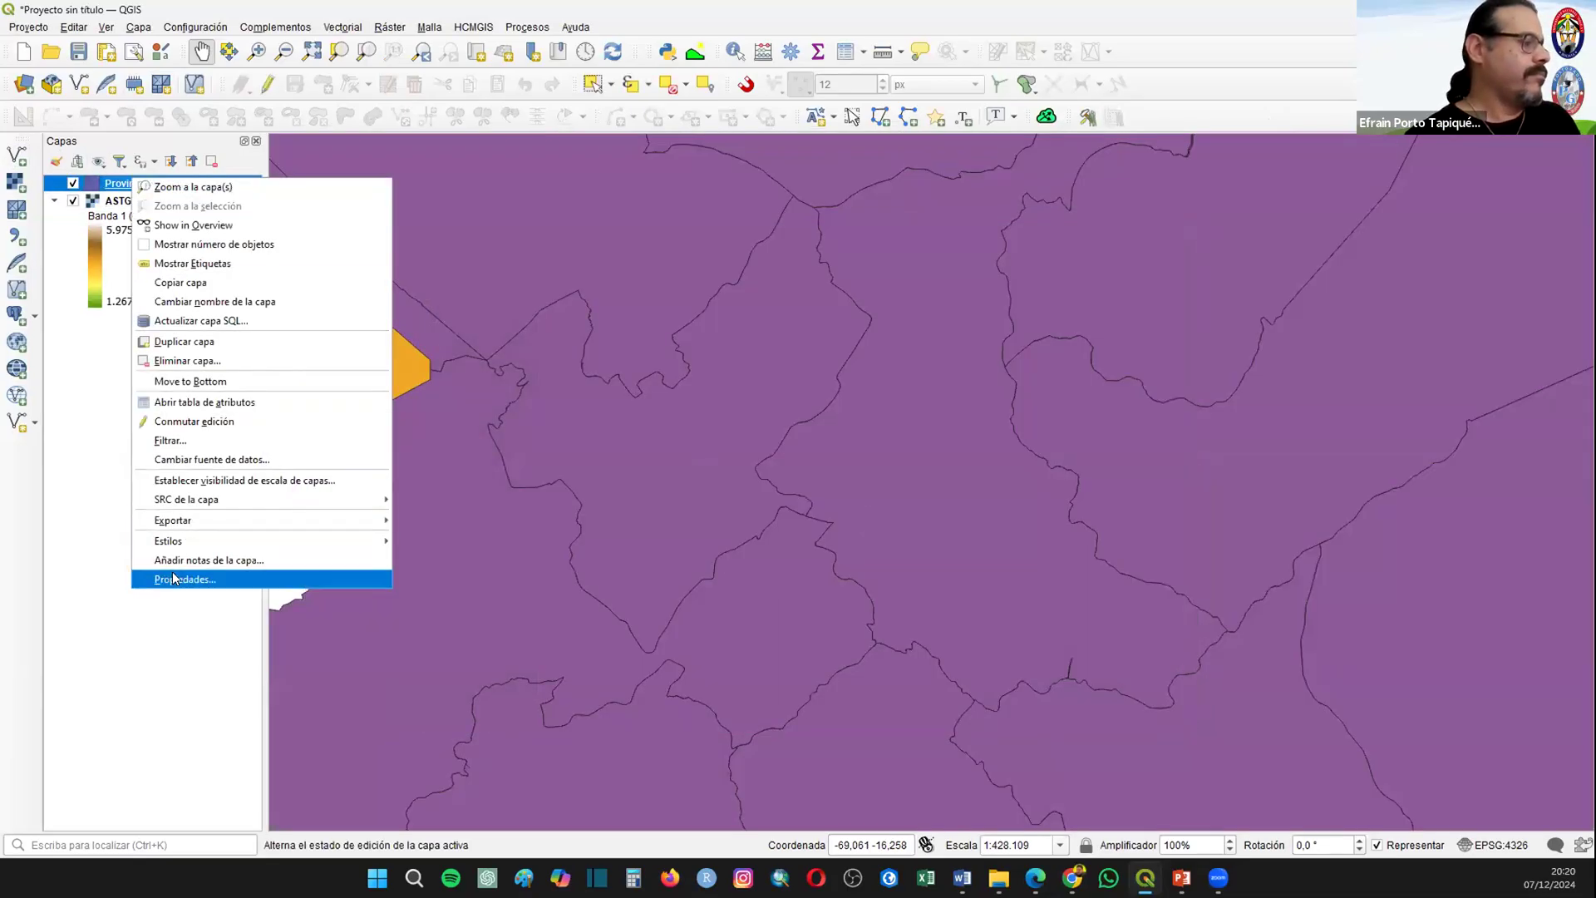
pyautogui.click(172, 575)
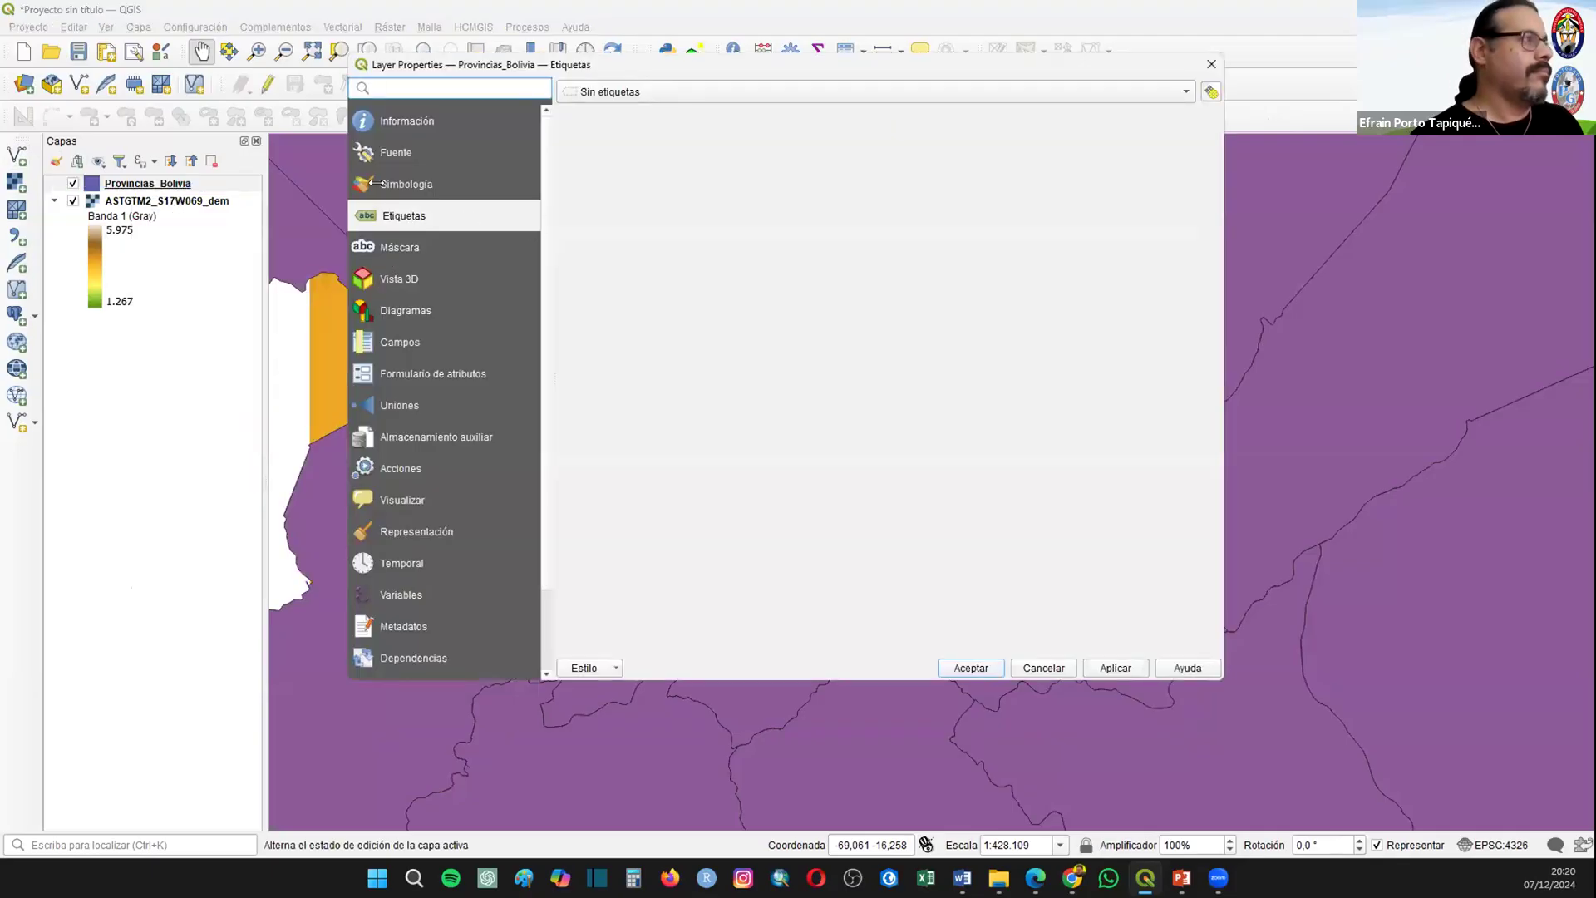
pyautogui.click(376, 184)
pyautogui.click(750, 118)
pyautogui.click(773, 133)
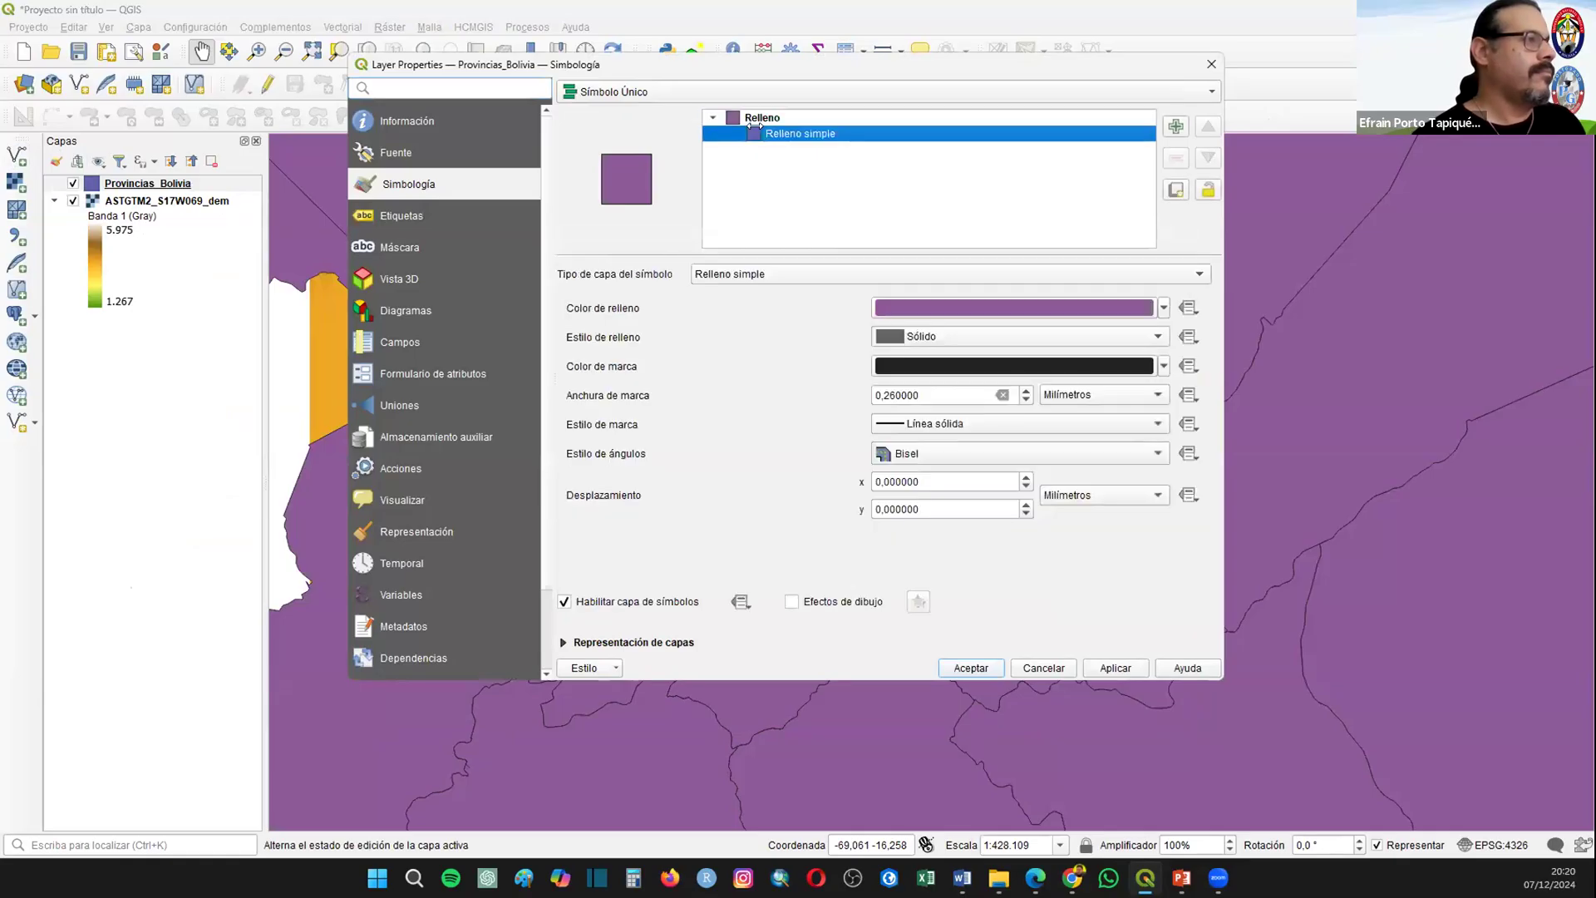
pyautogui.click(905, 337)
pyautogui.click(1039, 353)
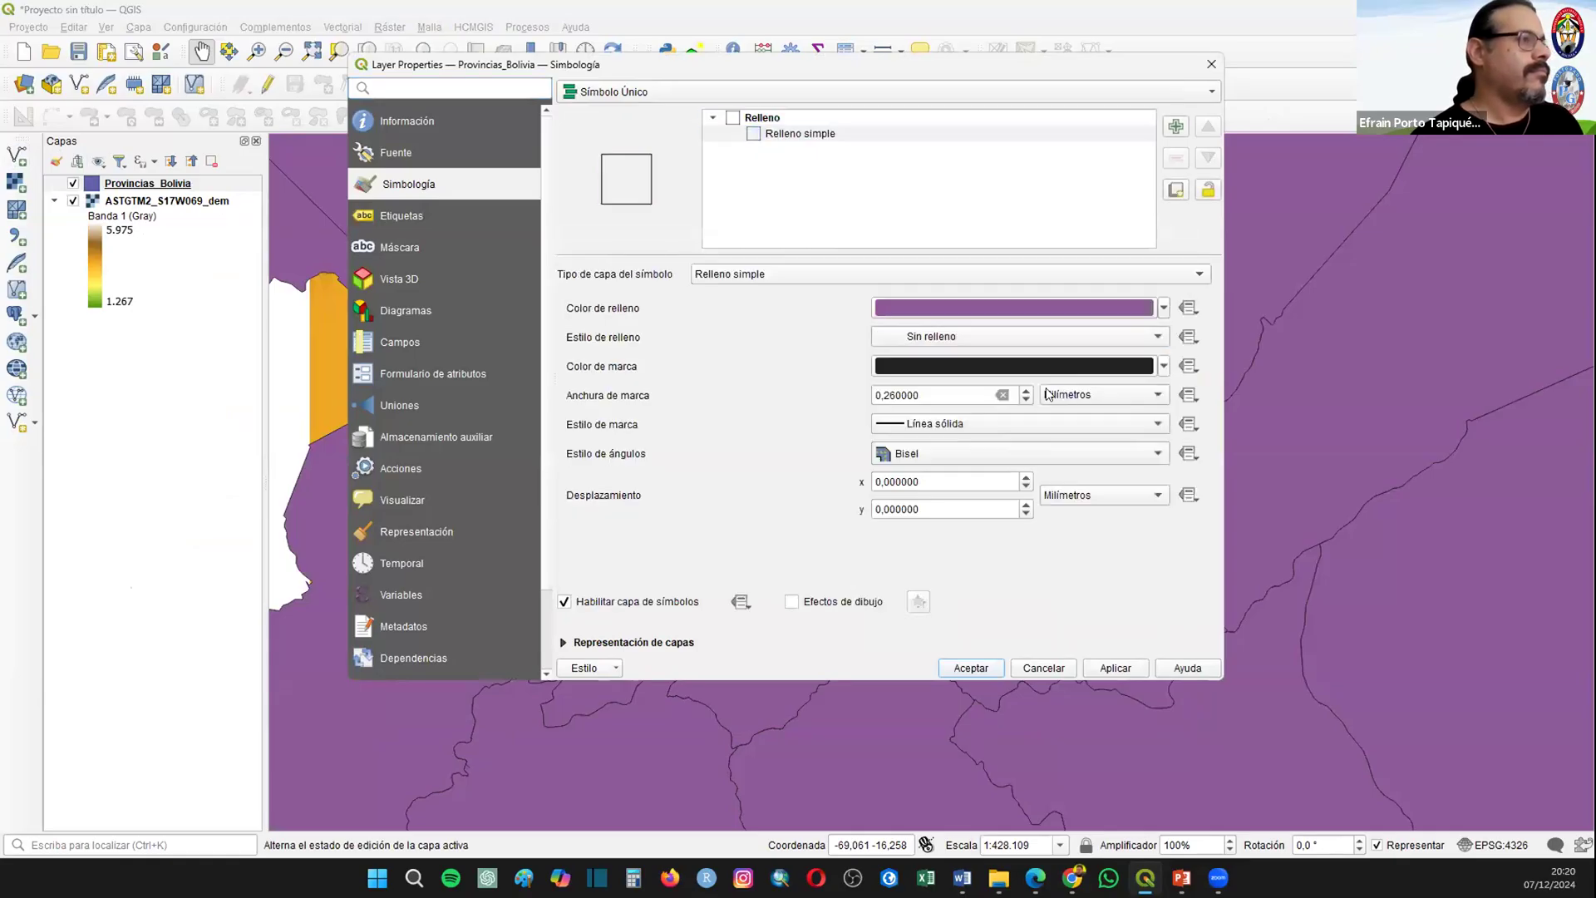
pyautogui.click(1028, 391)
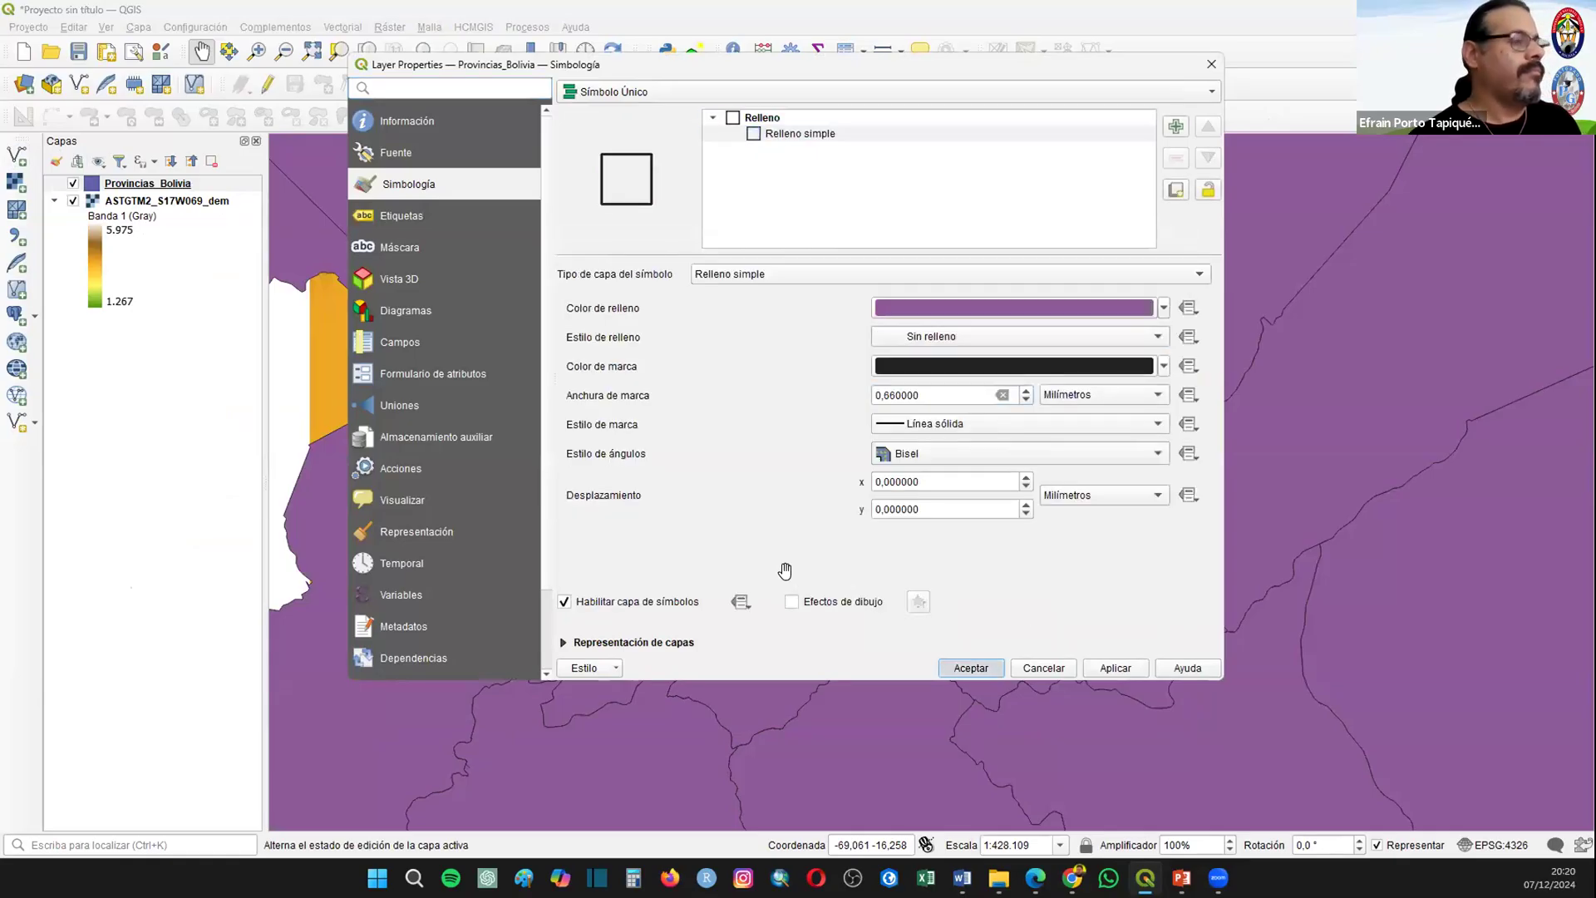
pyautogui.click(971, 667)
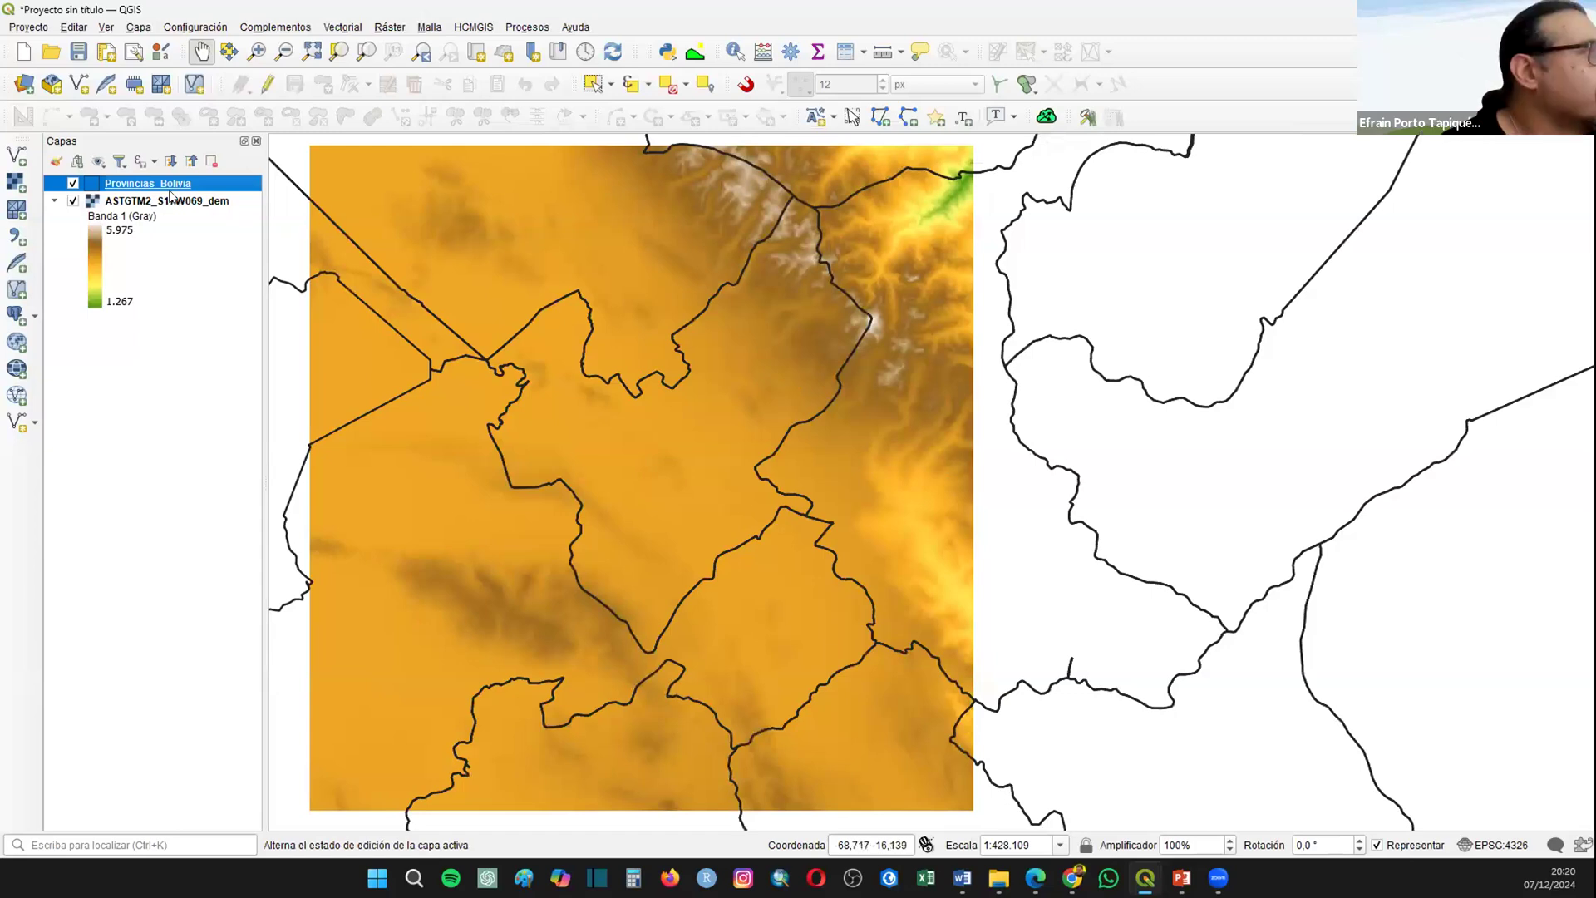
# Step: Turn on labels for the Provincias_Bolivia layer and apply NAME_1 as the label field
pyautogui.rightClick(126, 184)
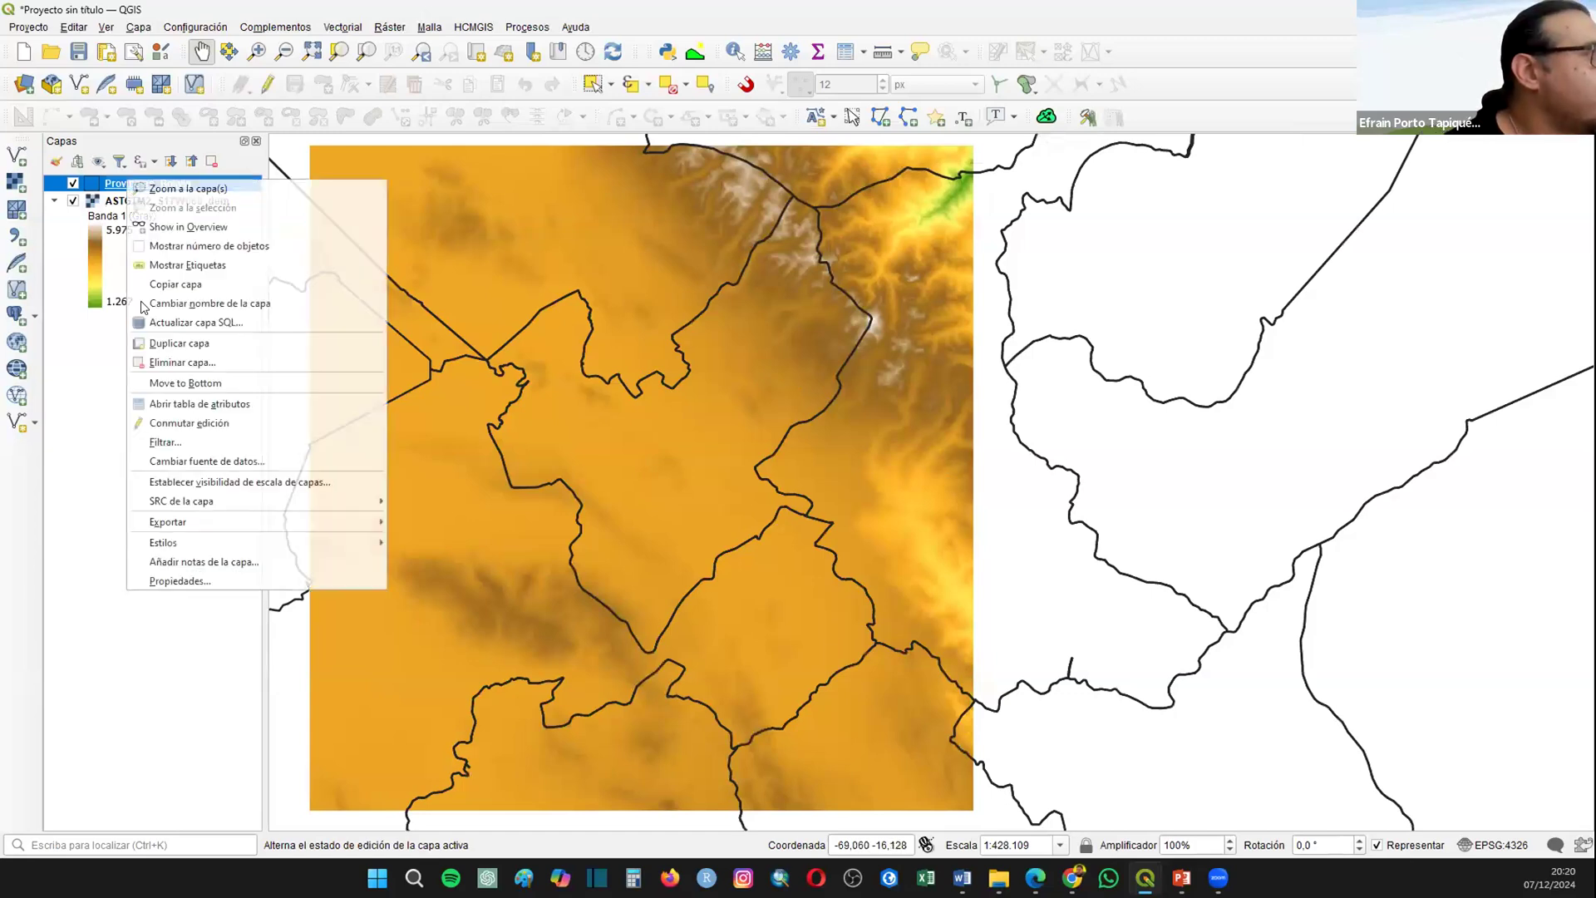
pyautogui.click(164, 265)
pyautogui.rightClick(148, 181)
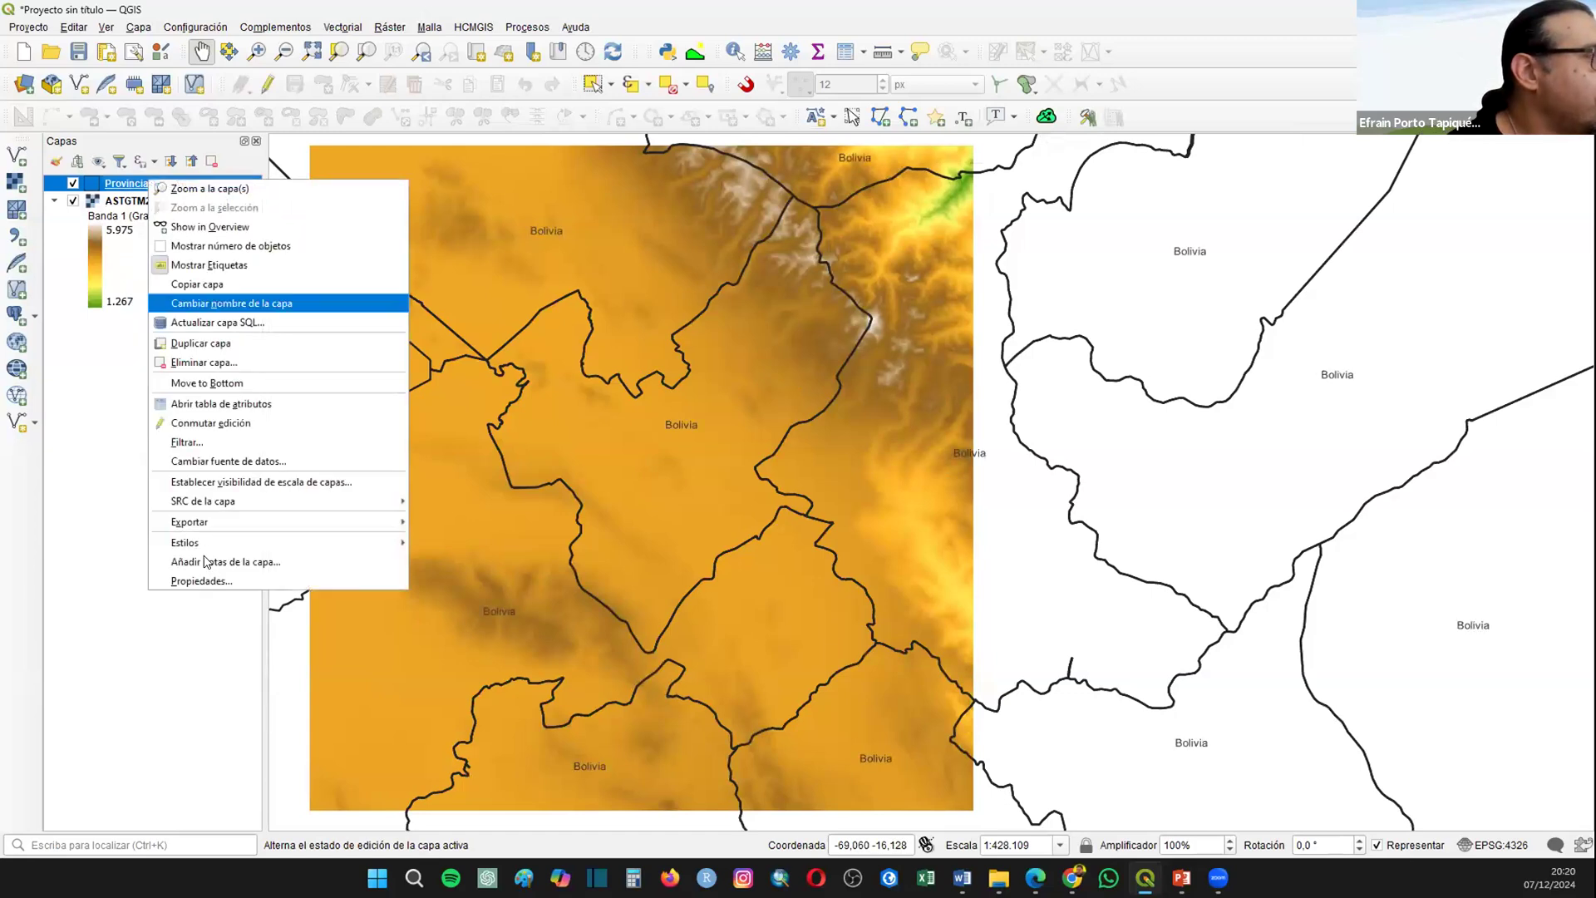
pyautogui.click(199, 581)
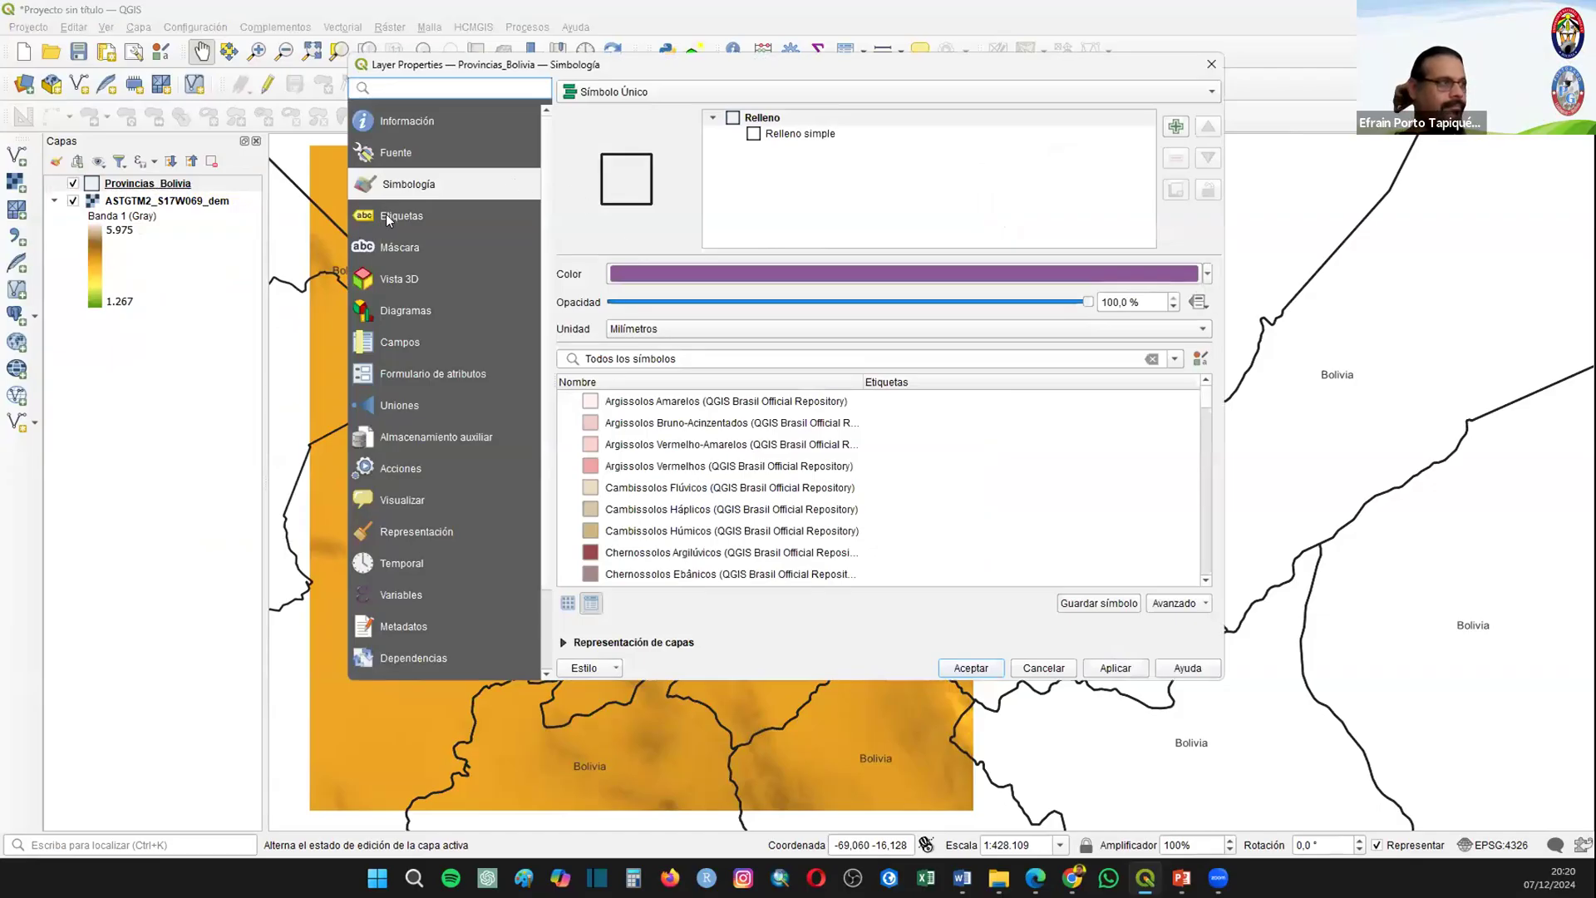
pyautogui.click(393, 216)
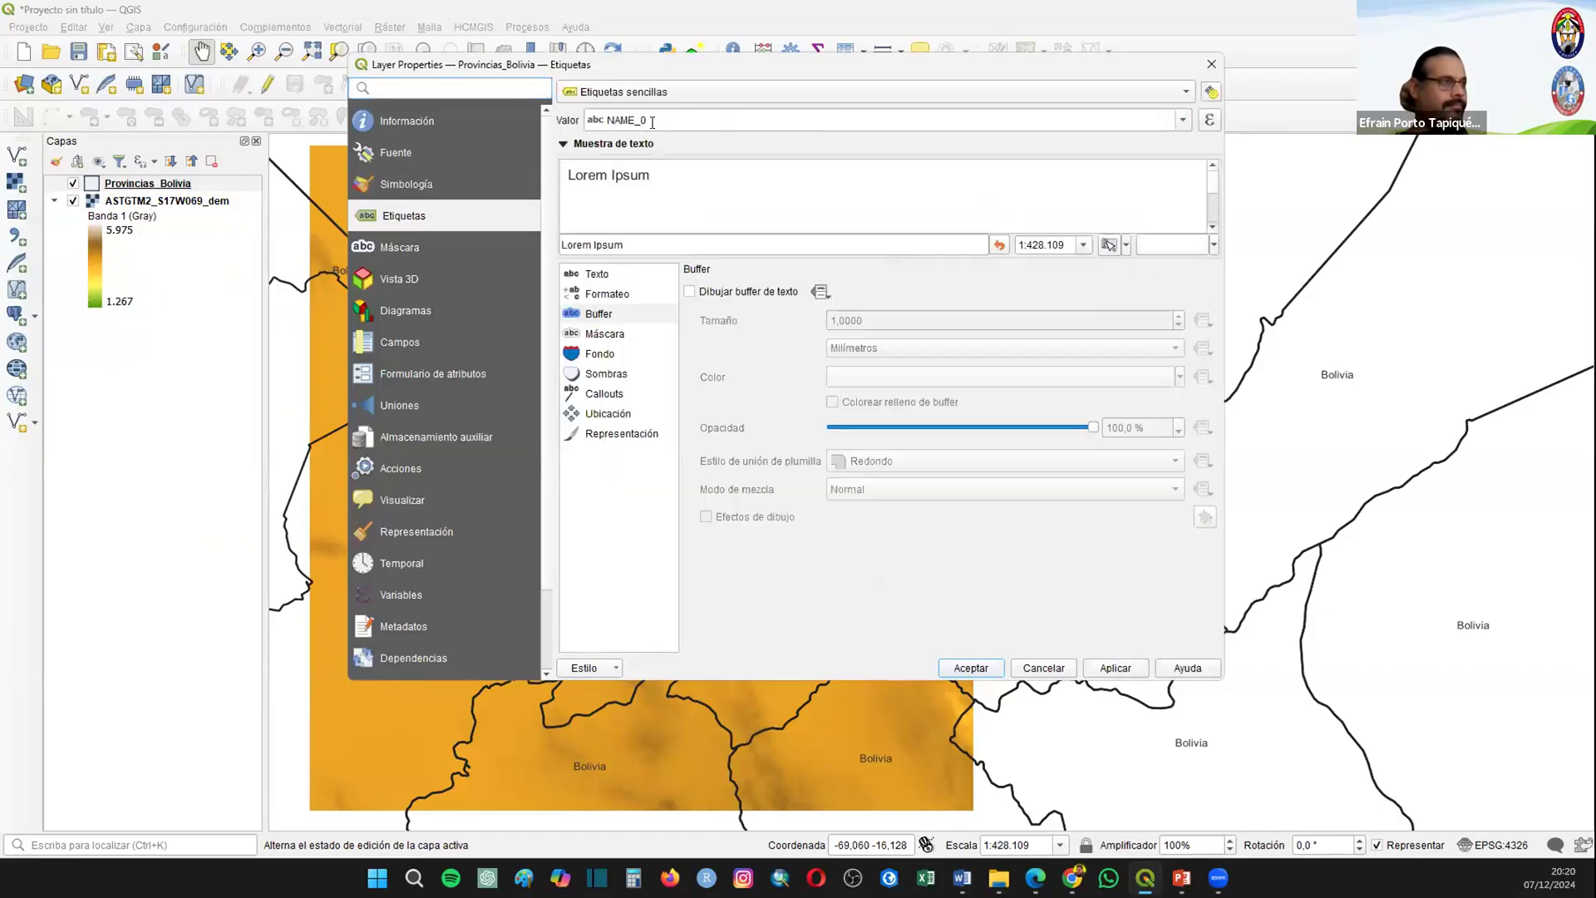
pyautogui.click(1187, 121)
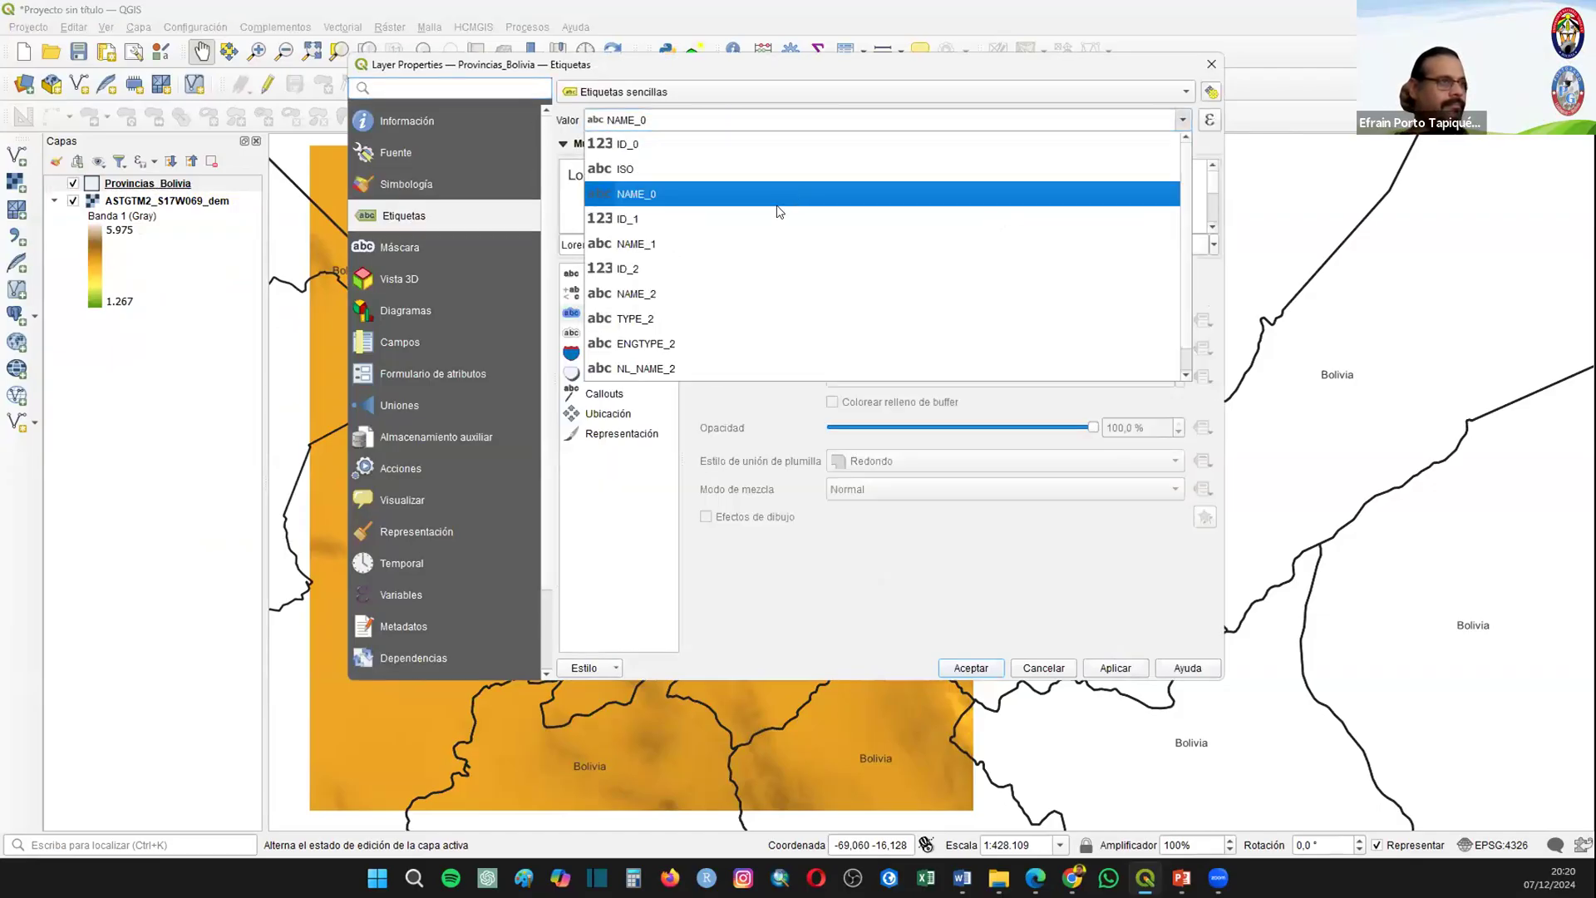
pyautogui.click(725, 243)
pyautogui.click(1120, 666)
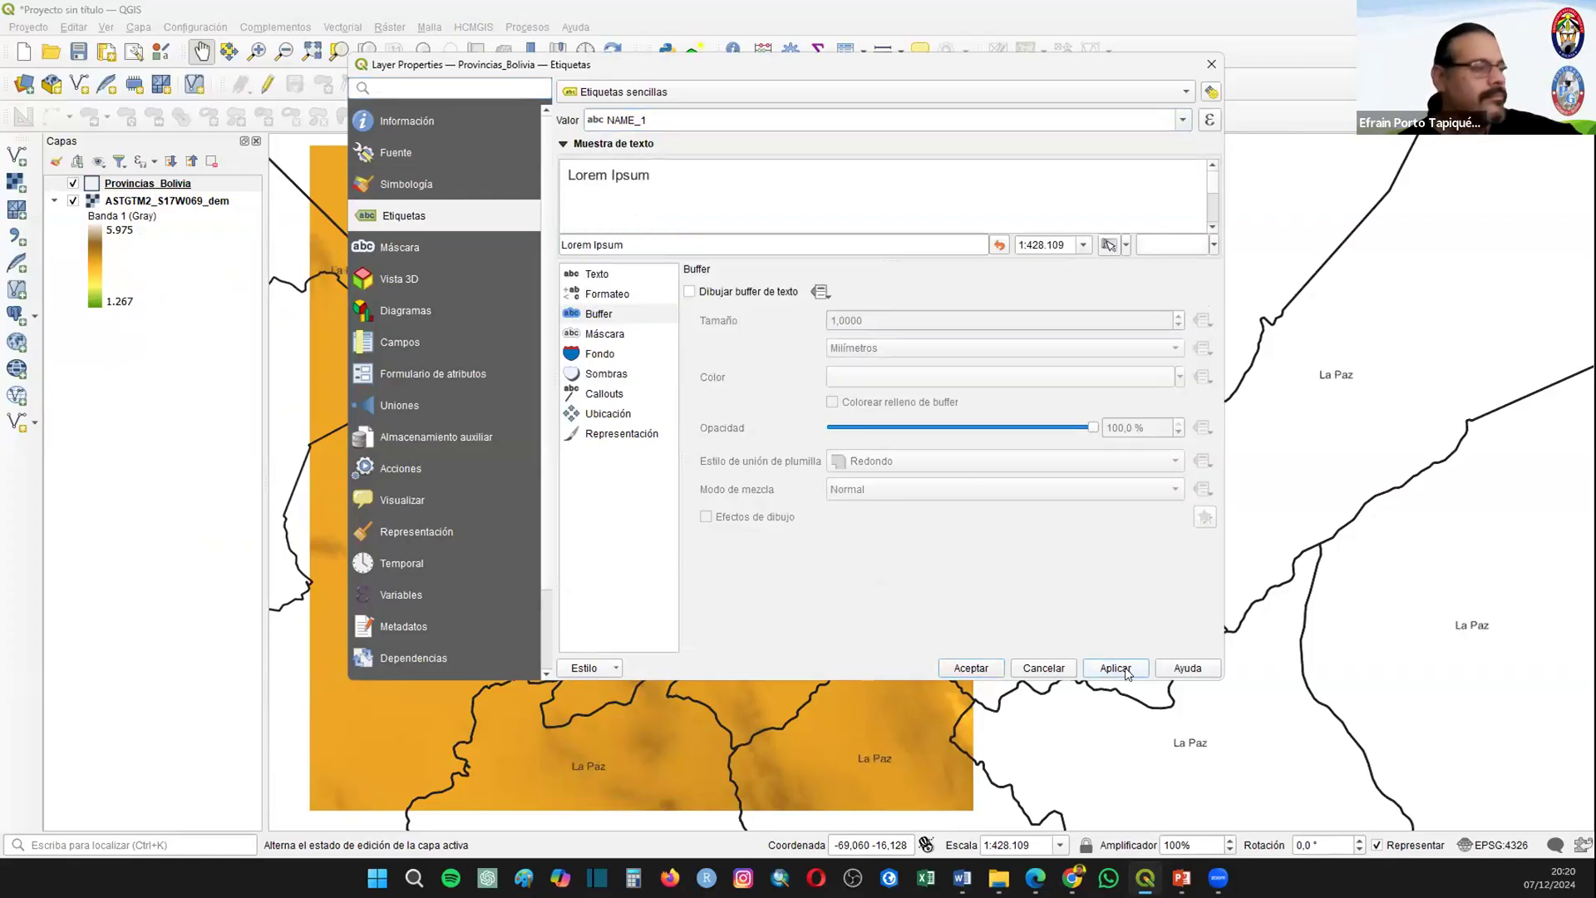
# Step: Change the Provincias_Bolivia label field to NAME_2 and accept the layer properties
pyautogui.click(1185, 122)
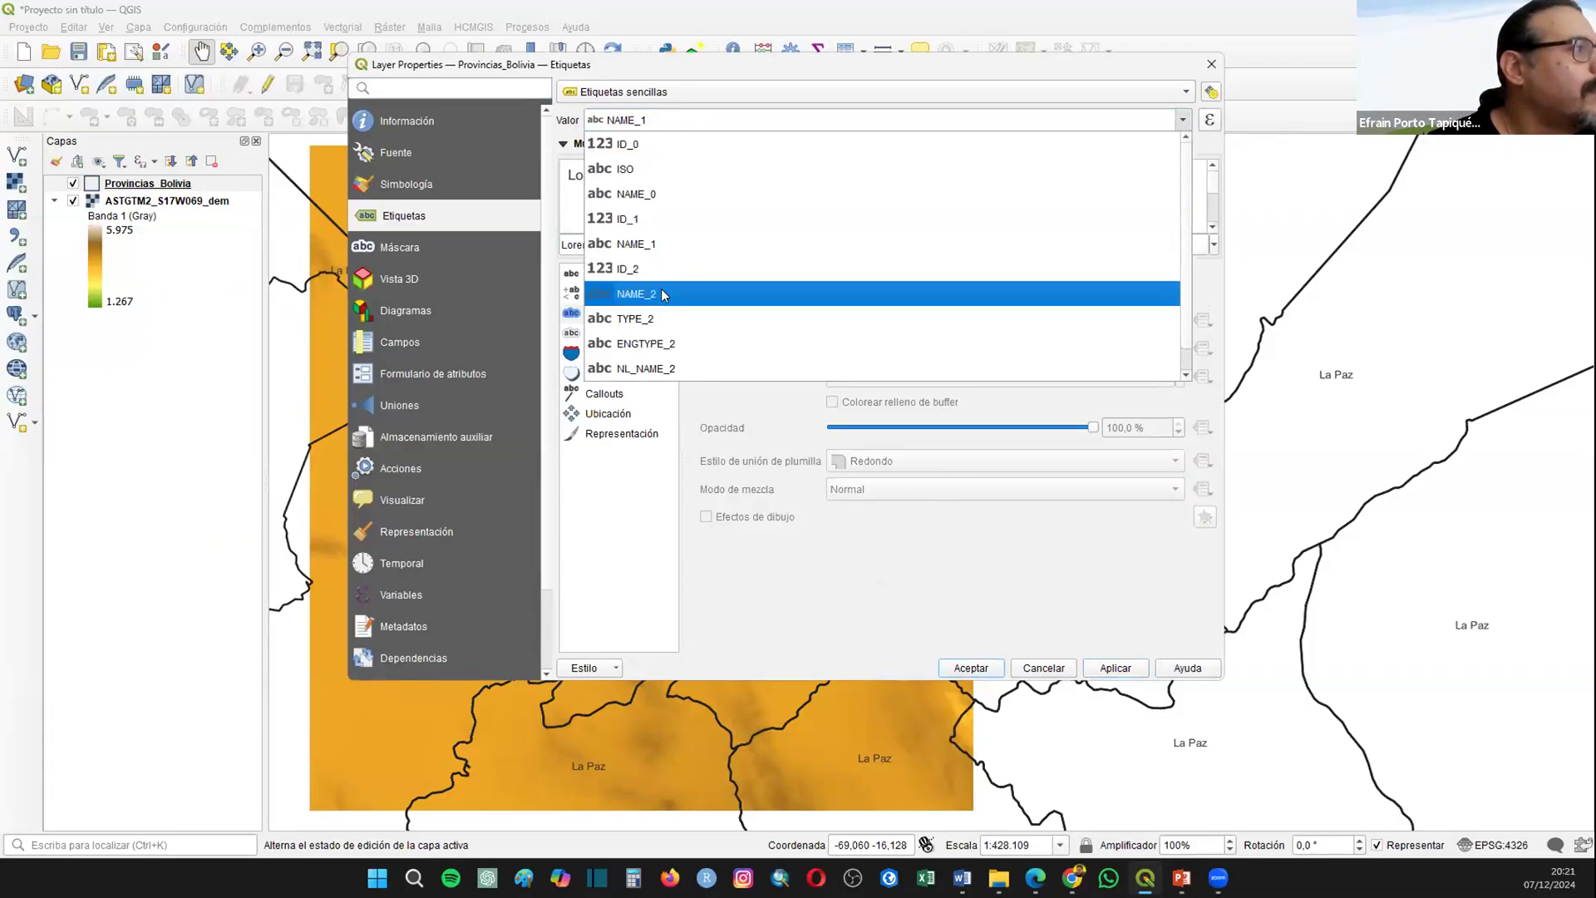
pyautogui.click(661, 291)
pyautogui.click(1115, 667)
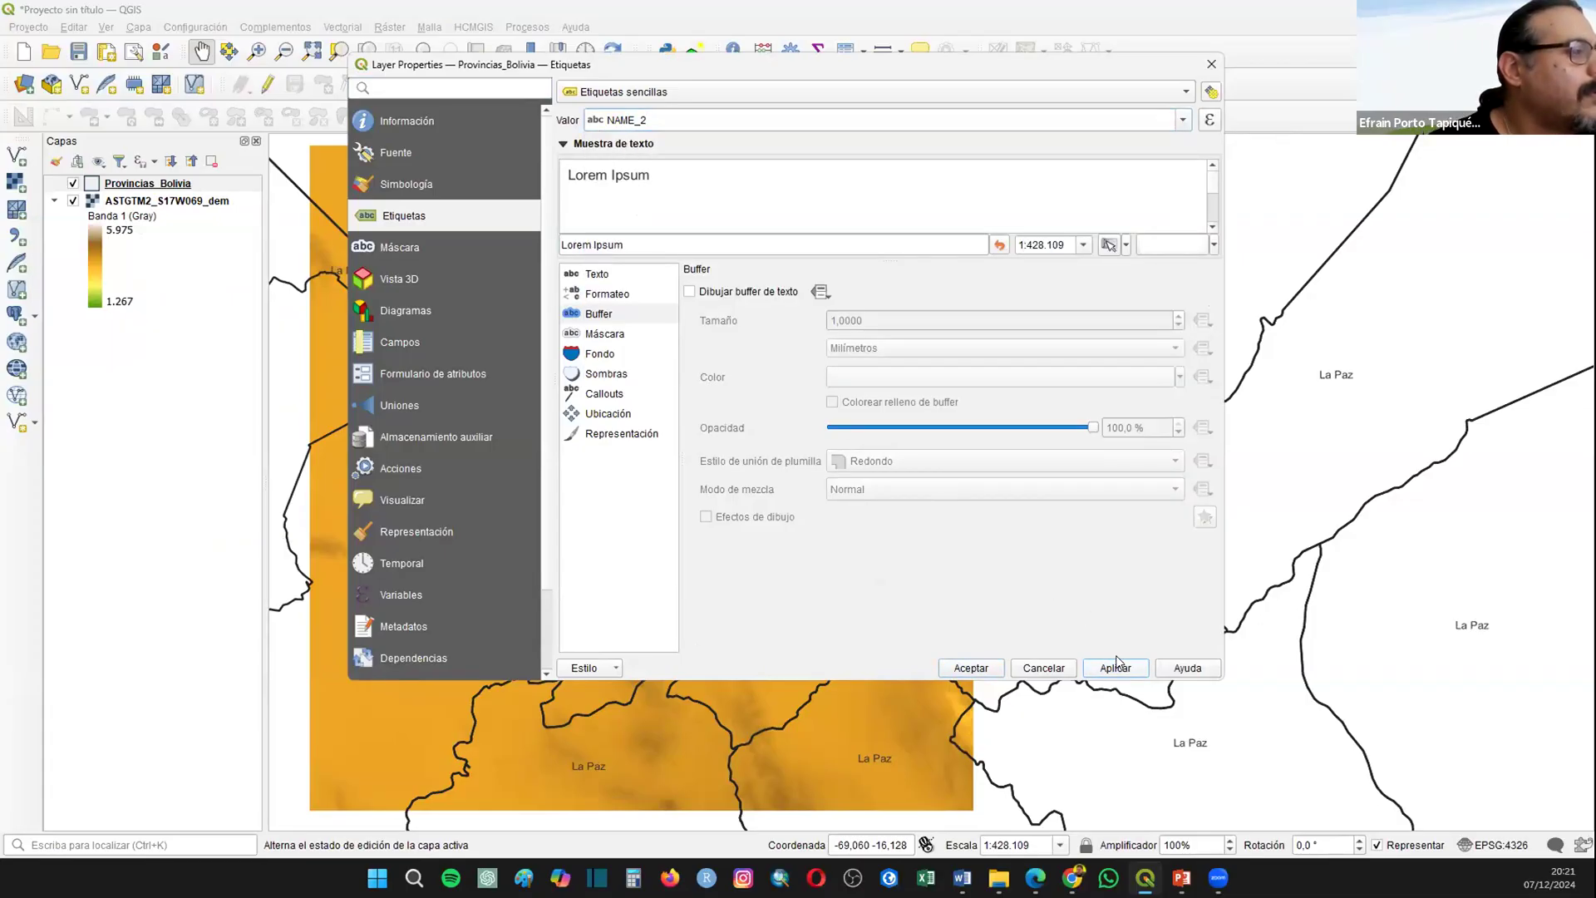
pyautogui.click(958, 669)
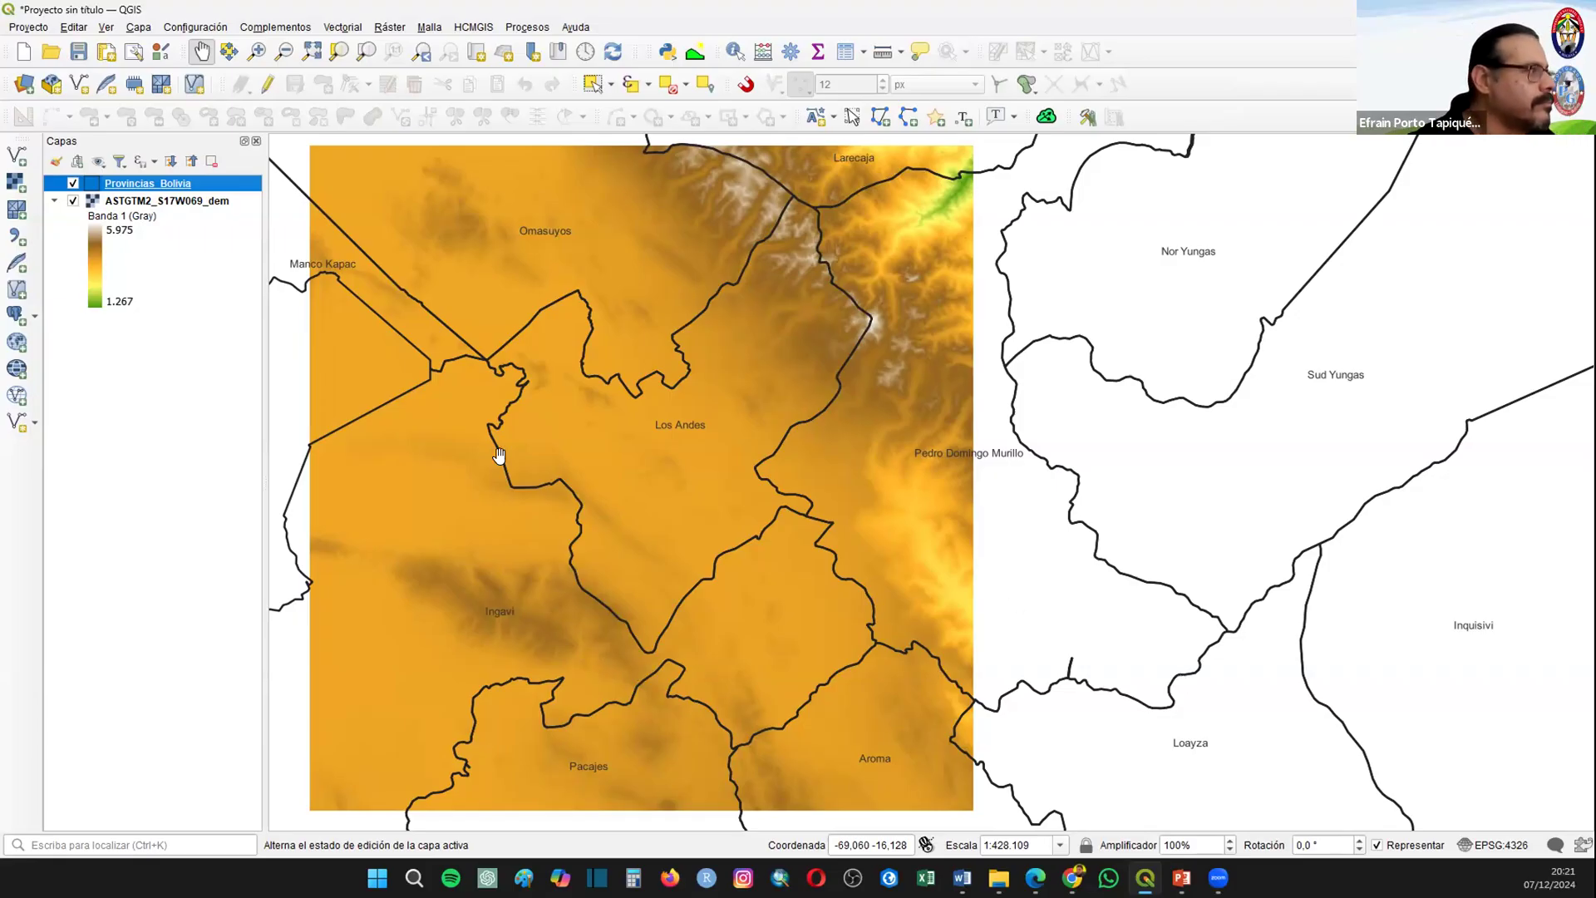
# Step: Zoom the map to the extent of the ASTGTM2_S17W069_dem layer
pyautogui.click(129, 200)
pyautogui.rightClick(129, 200)
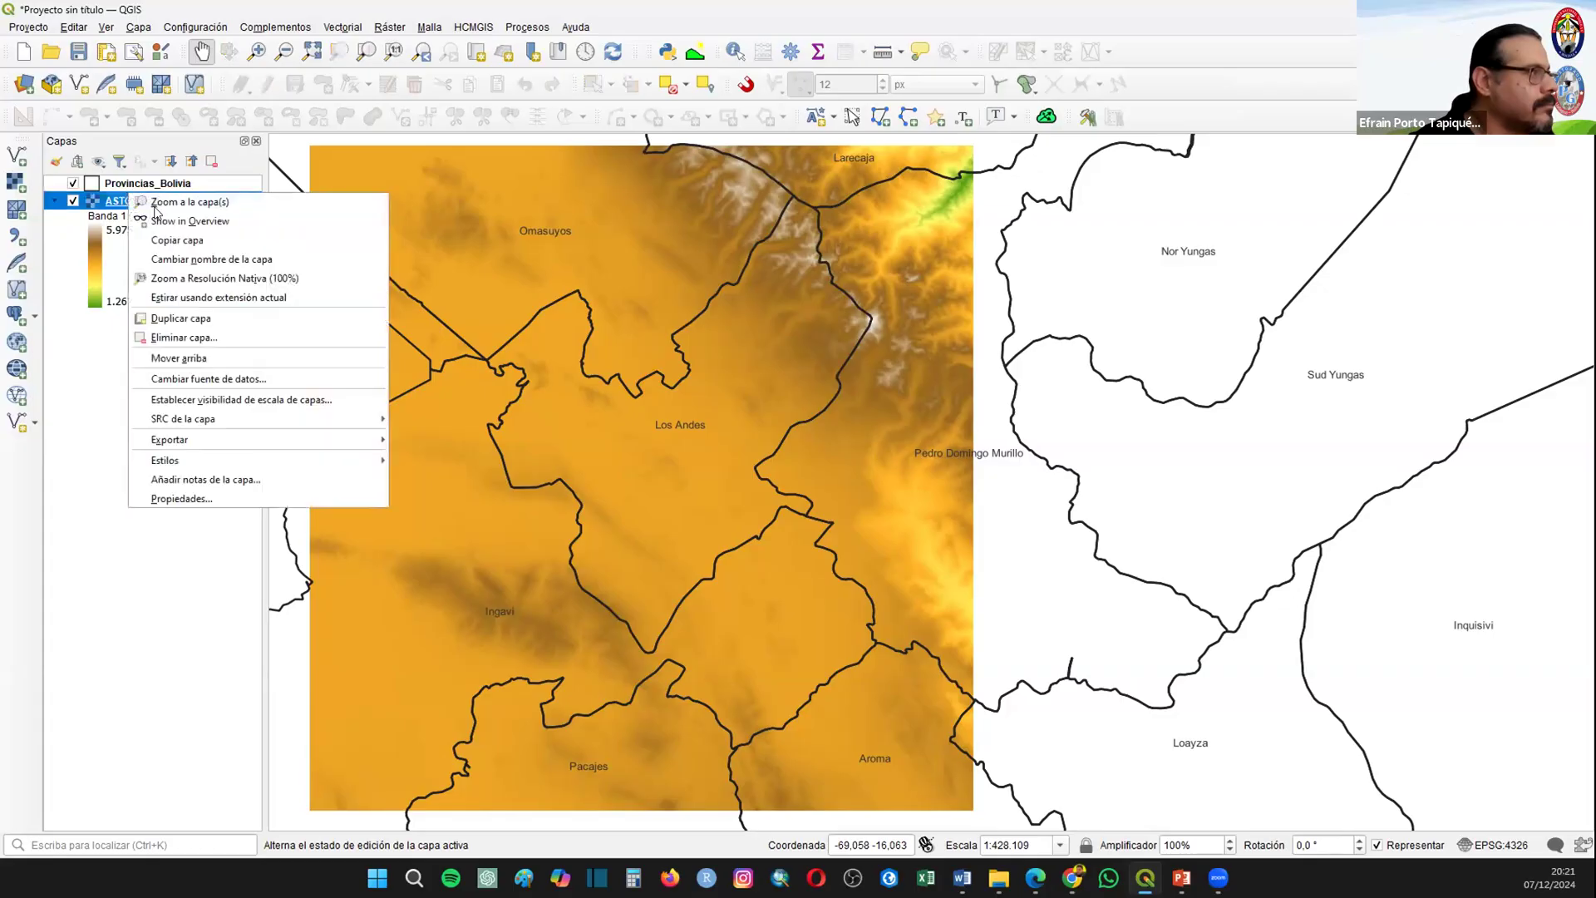
pyautogui.click(158, 201)
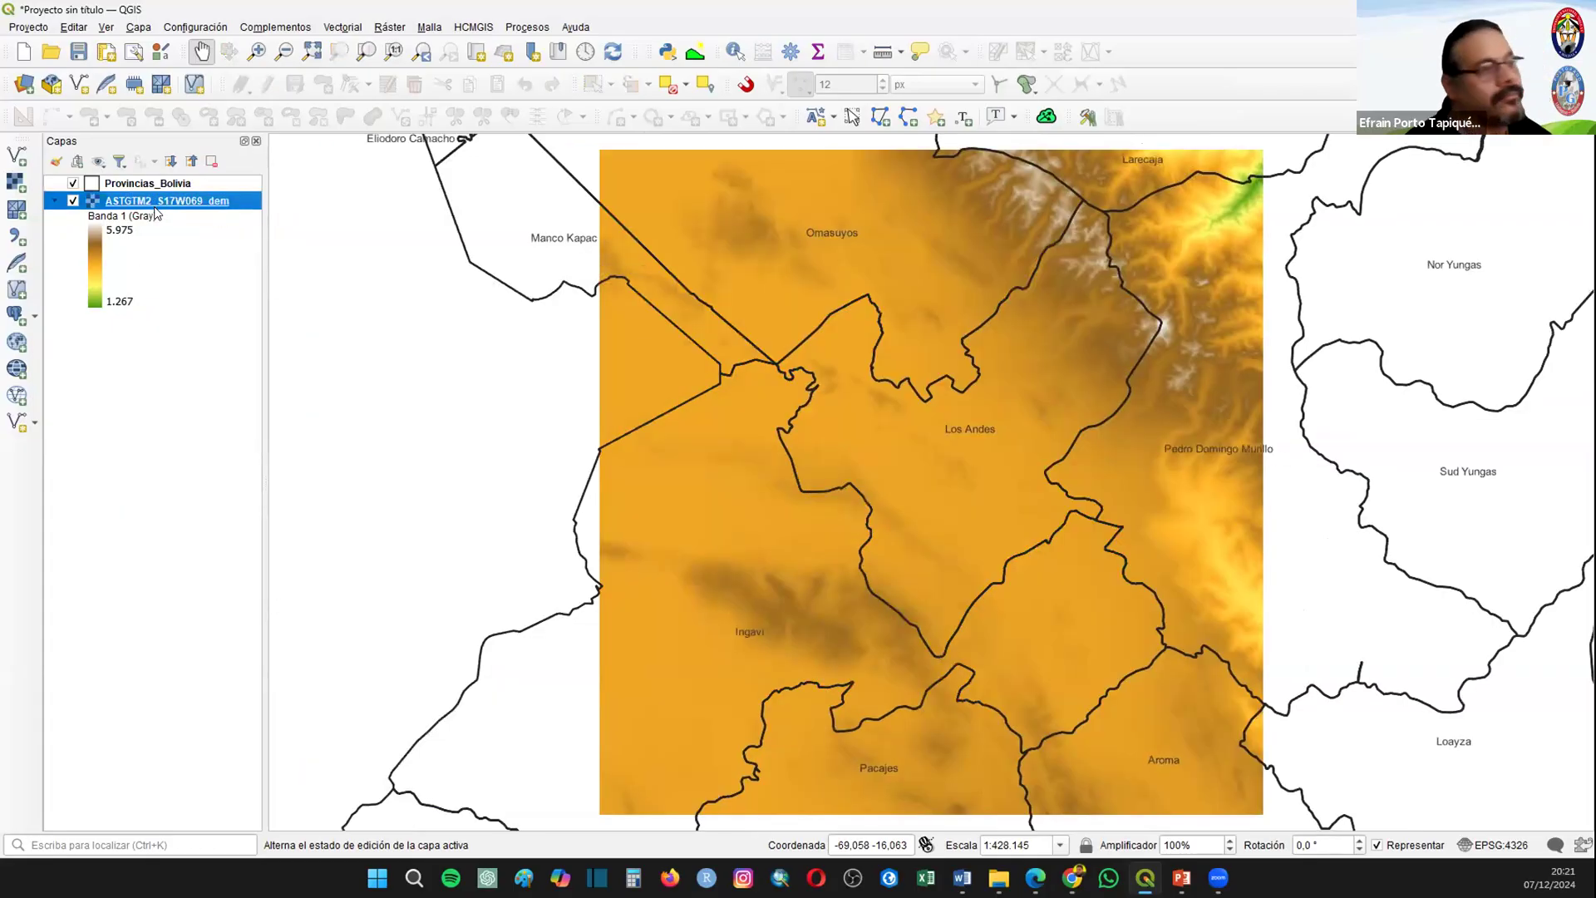
pyautogui.moveTo(662, 374); pyautogui.dragTo(466, 371)
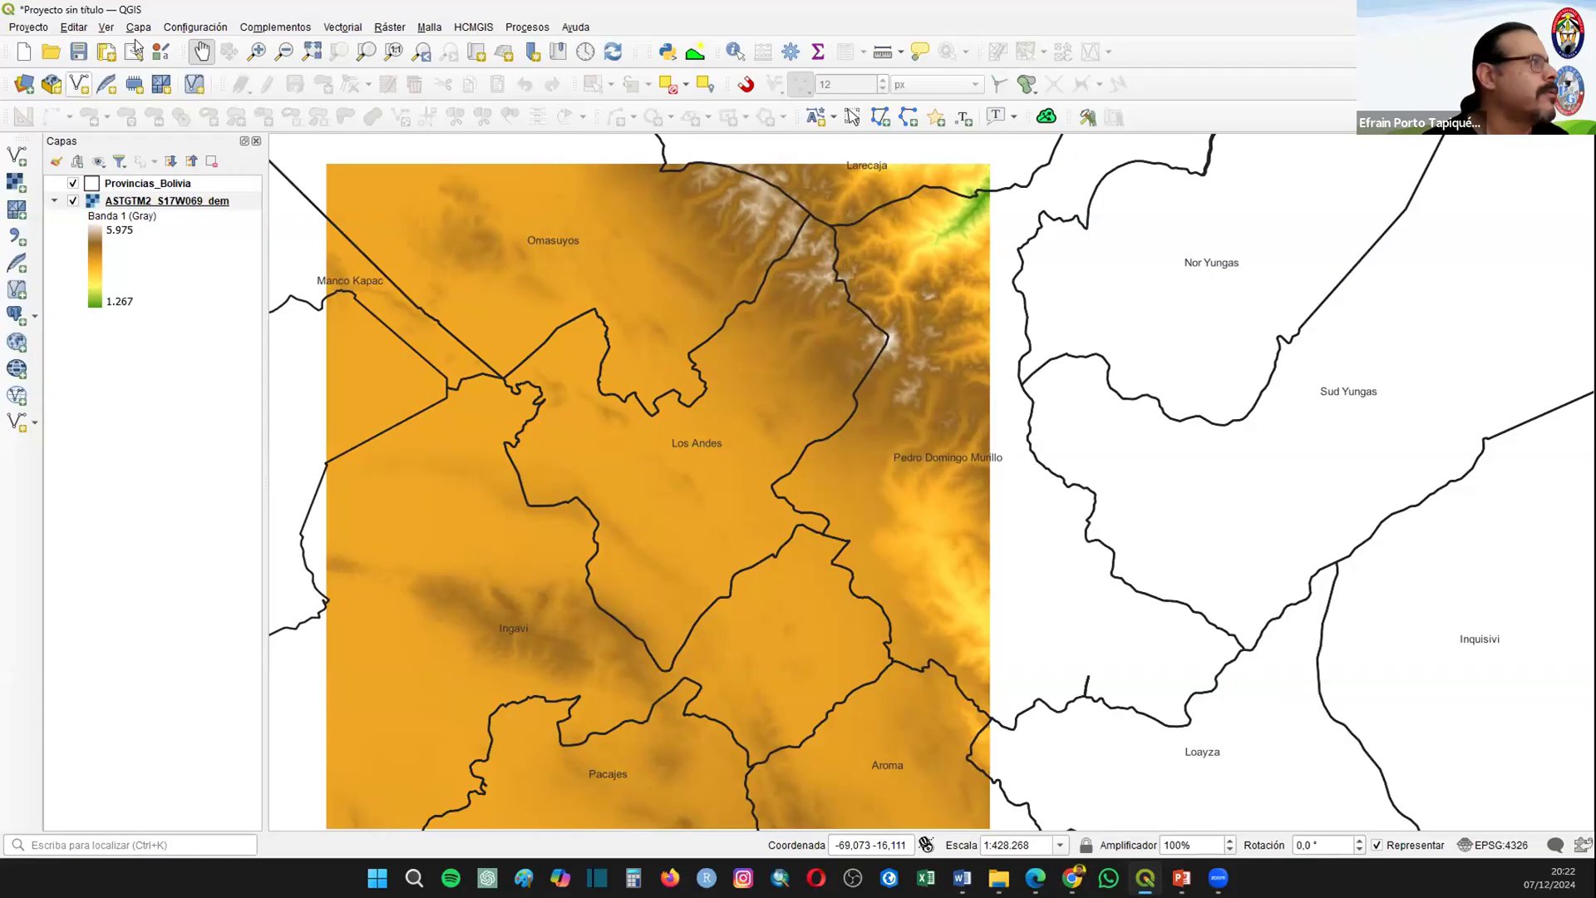
# Step: Start a new project, discarding the current one, and add the raster caracas.tif from the Proyecto_05_Raster folder
pyautogui.click(24, 51)
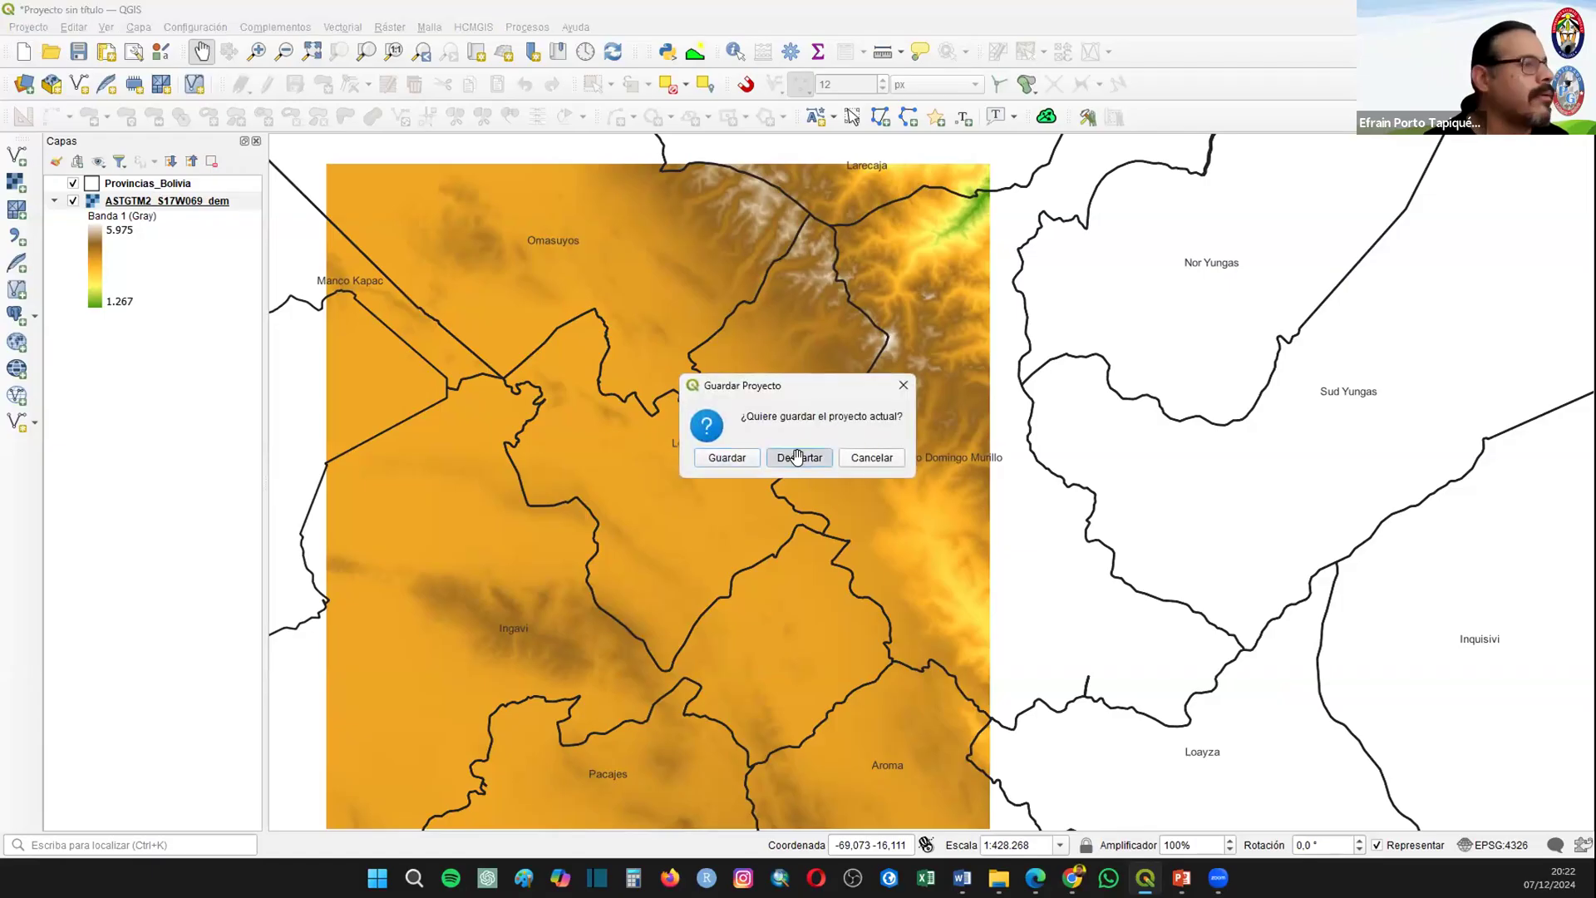
pyautogui.click(797, 457)
pyautogui.click(23, 185)
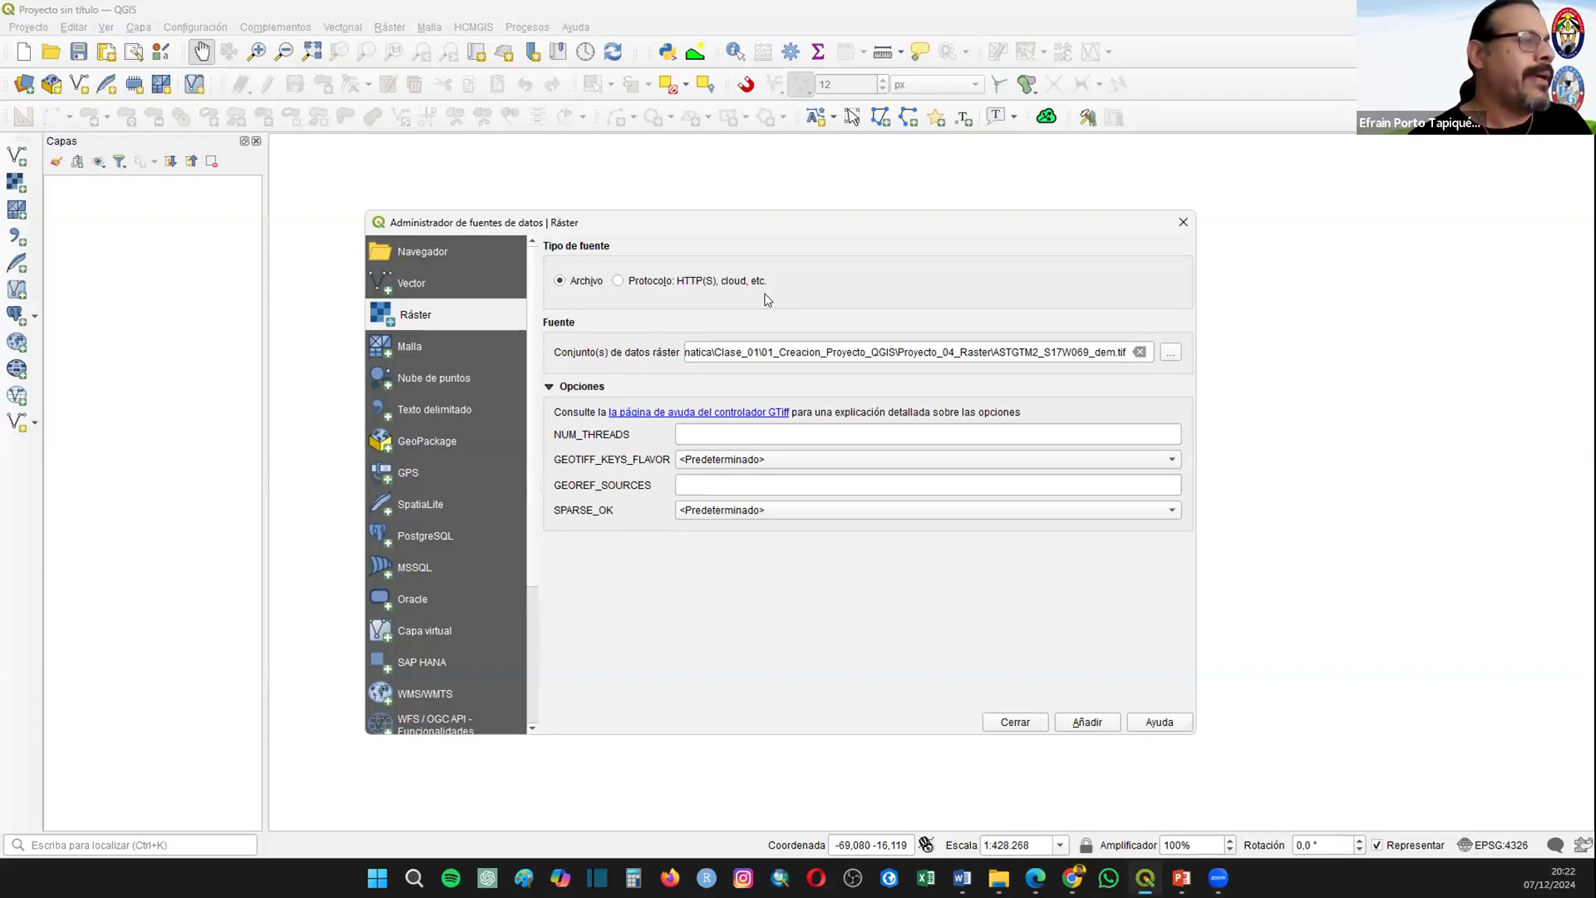
pyautogui.click(1172, 354)
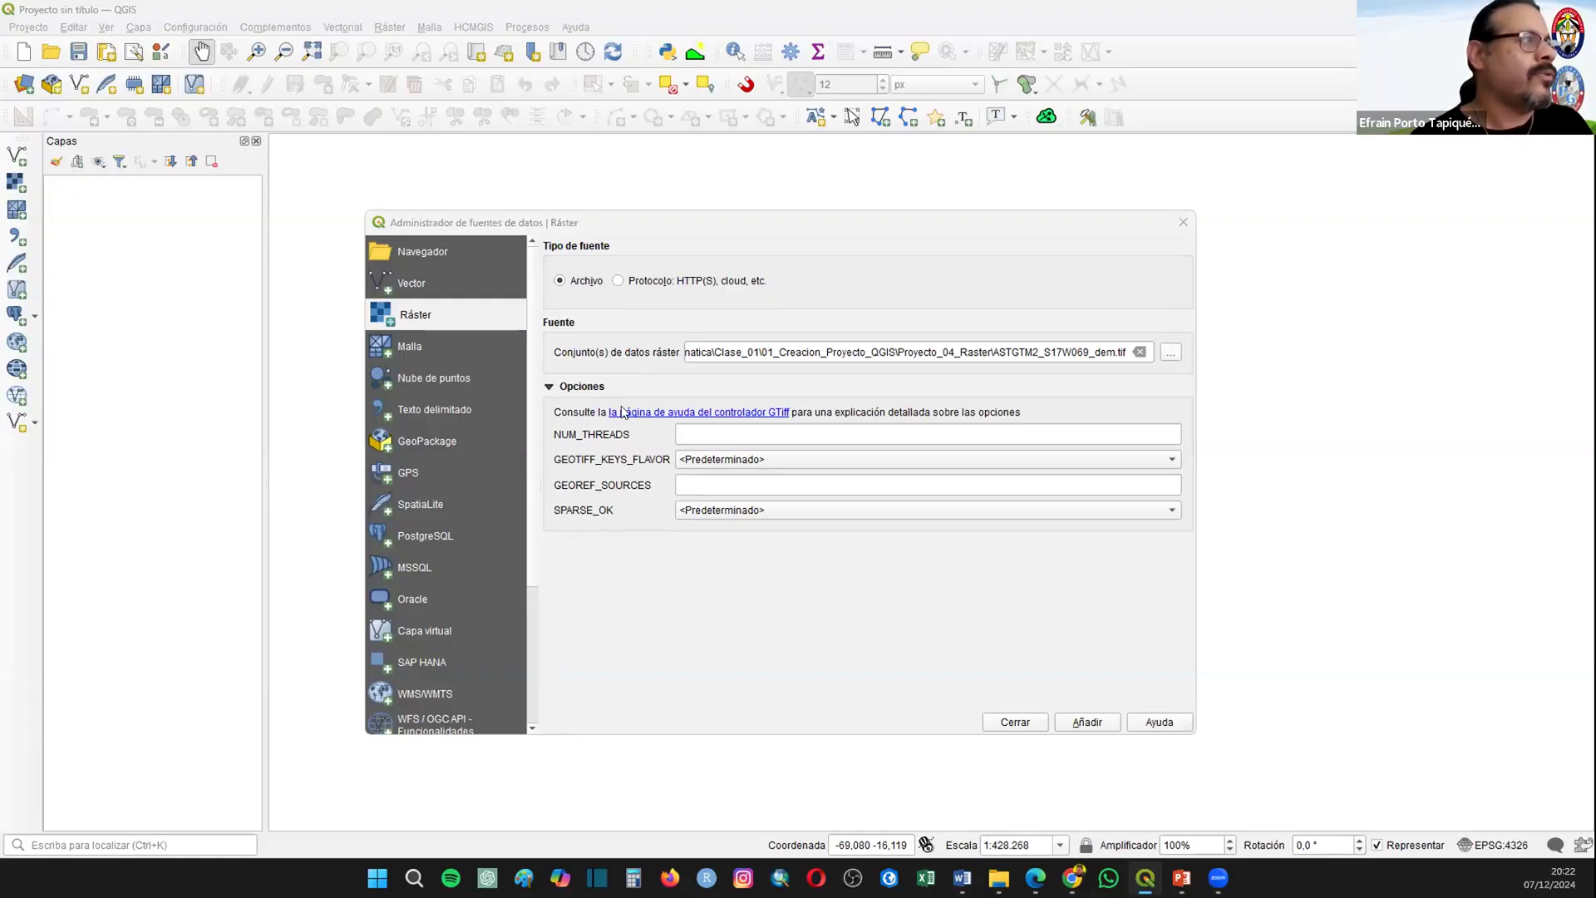
pyautogui.click(794, 158)
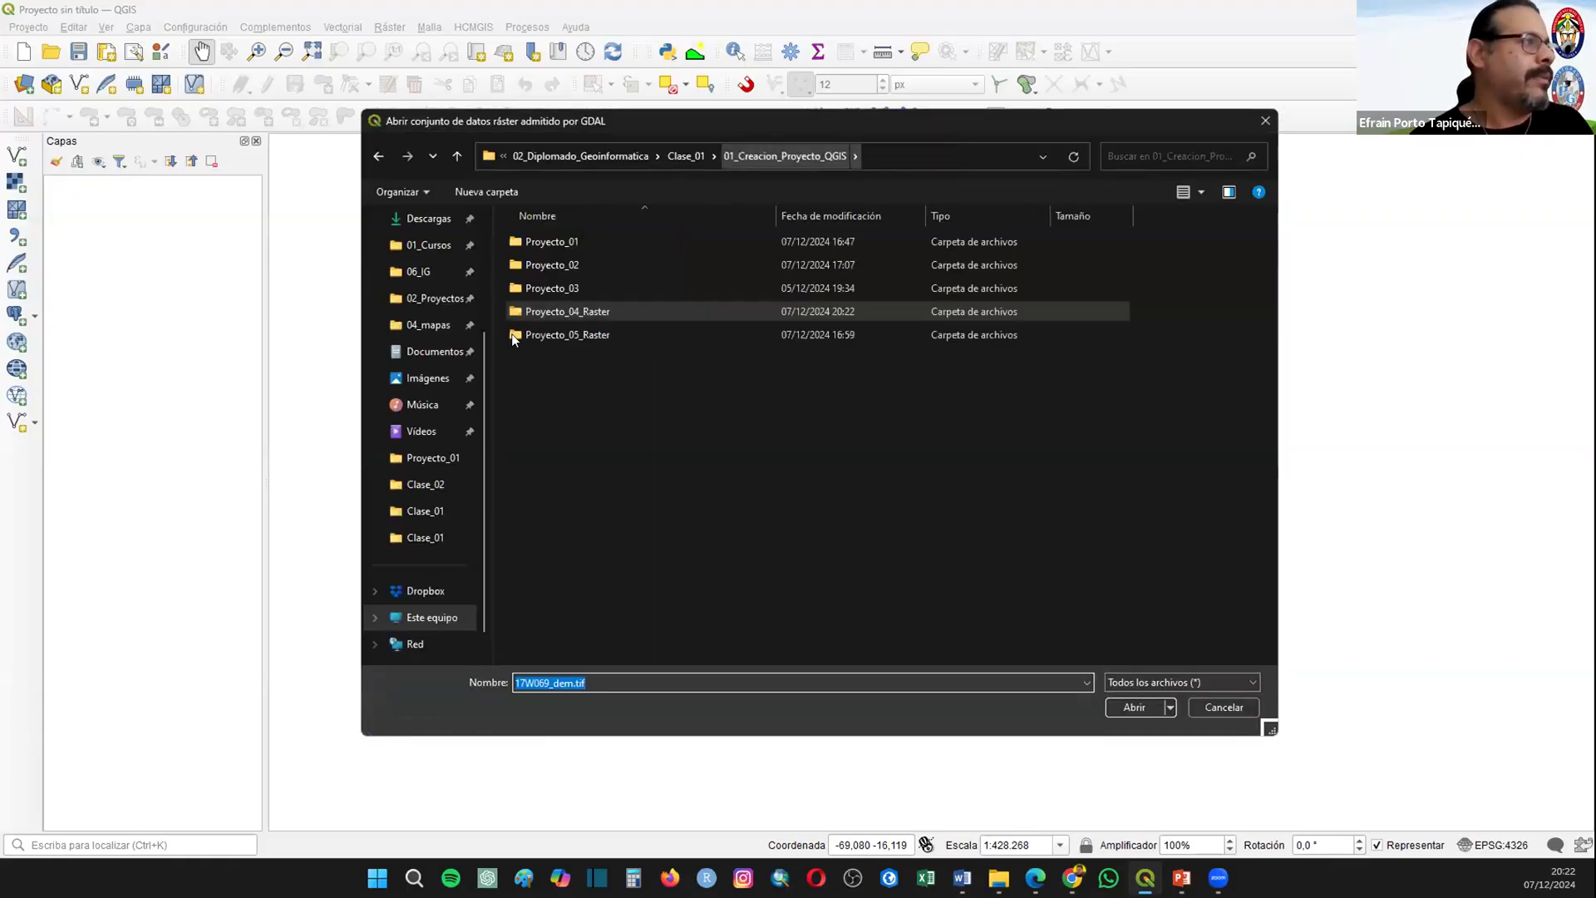
pyautogui.click(542, 337)
pyautogui.doubleClick(541, 337)
pyautogui.click(587, 269)
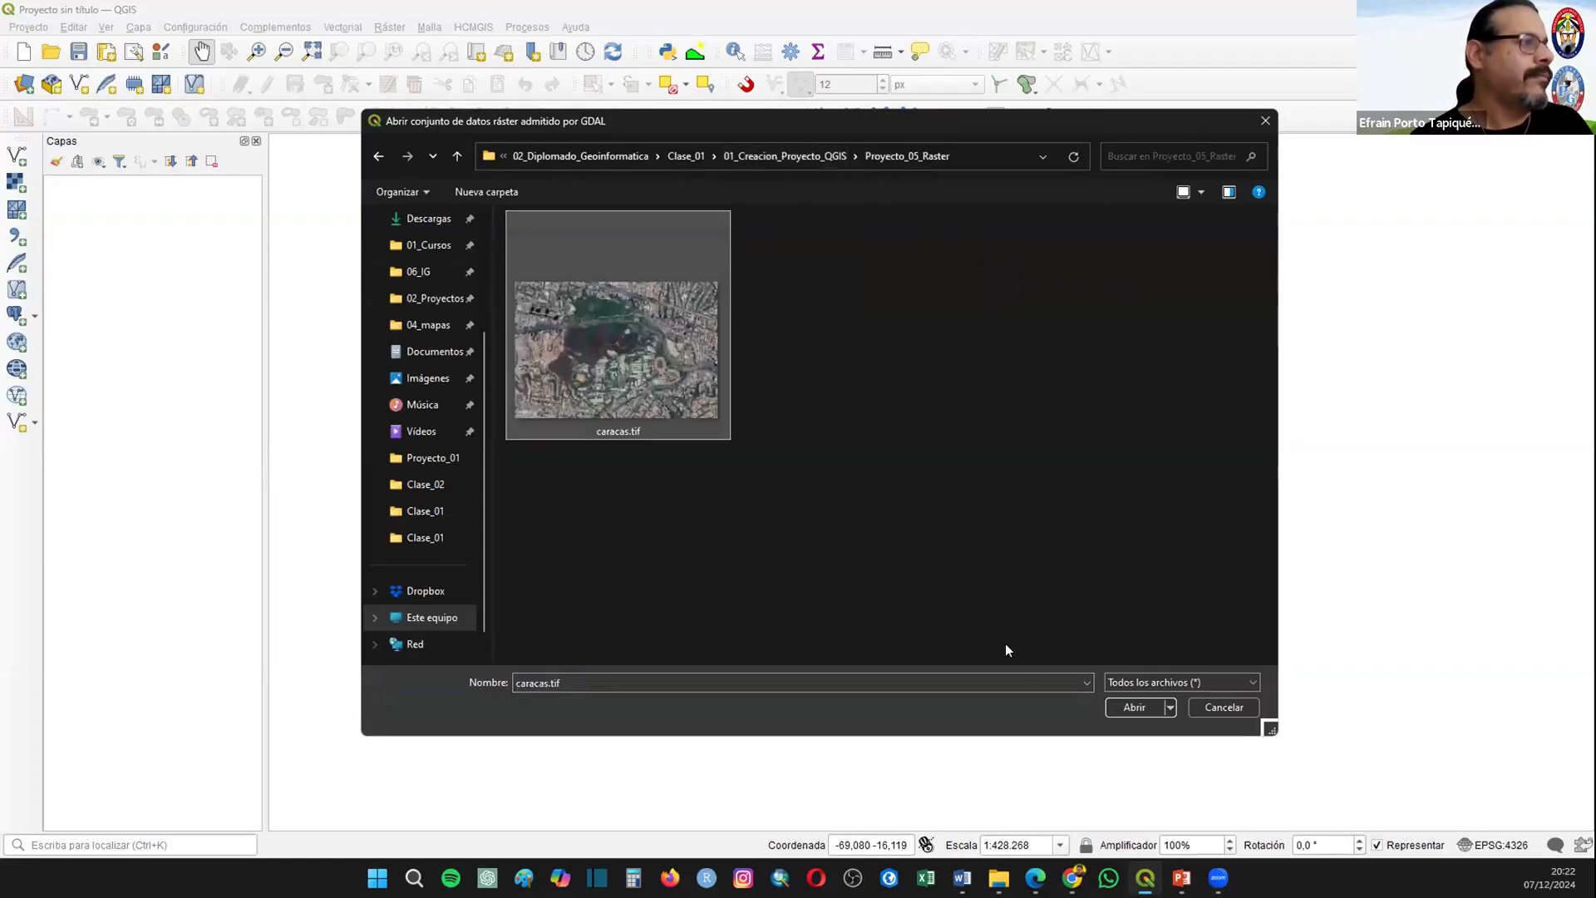
pyautogui.click(1131, 707)
pyautogui.click(1077, 721)
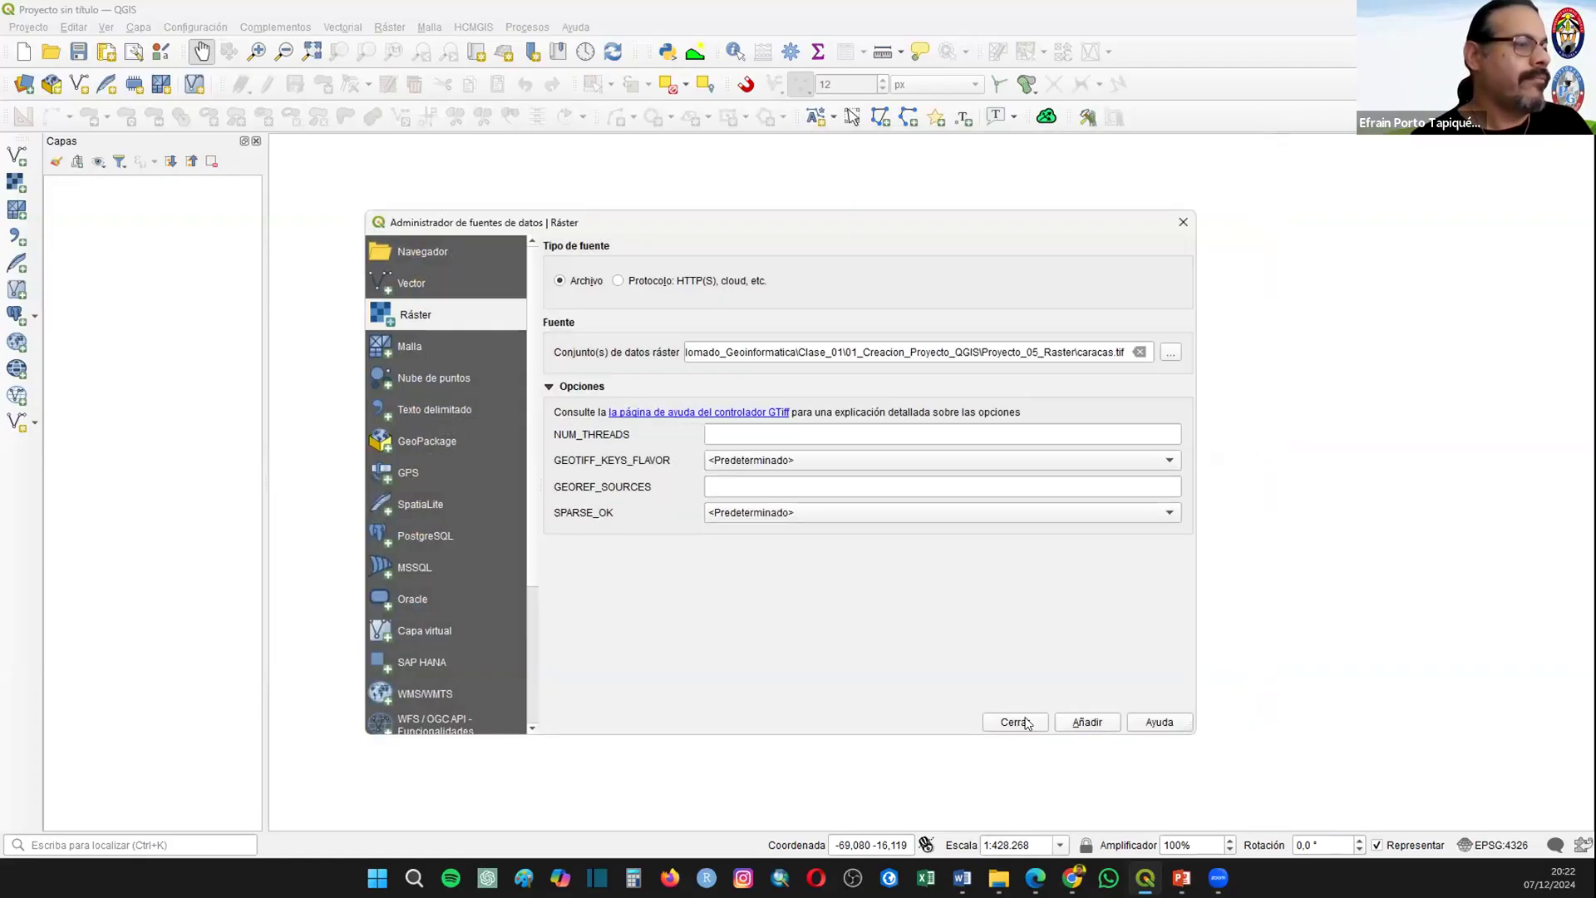
pyautogui.click(1008, 723)
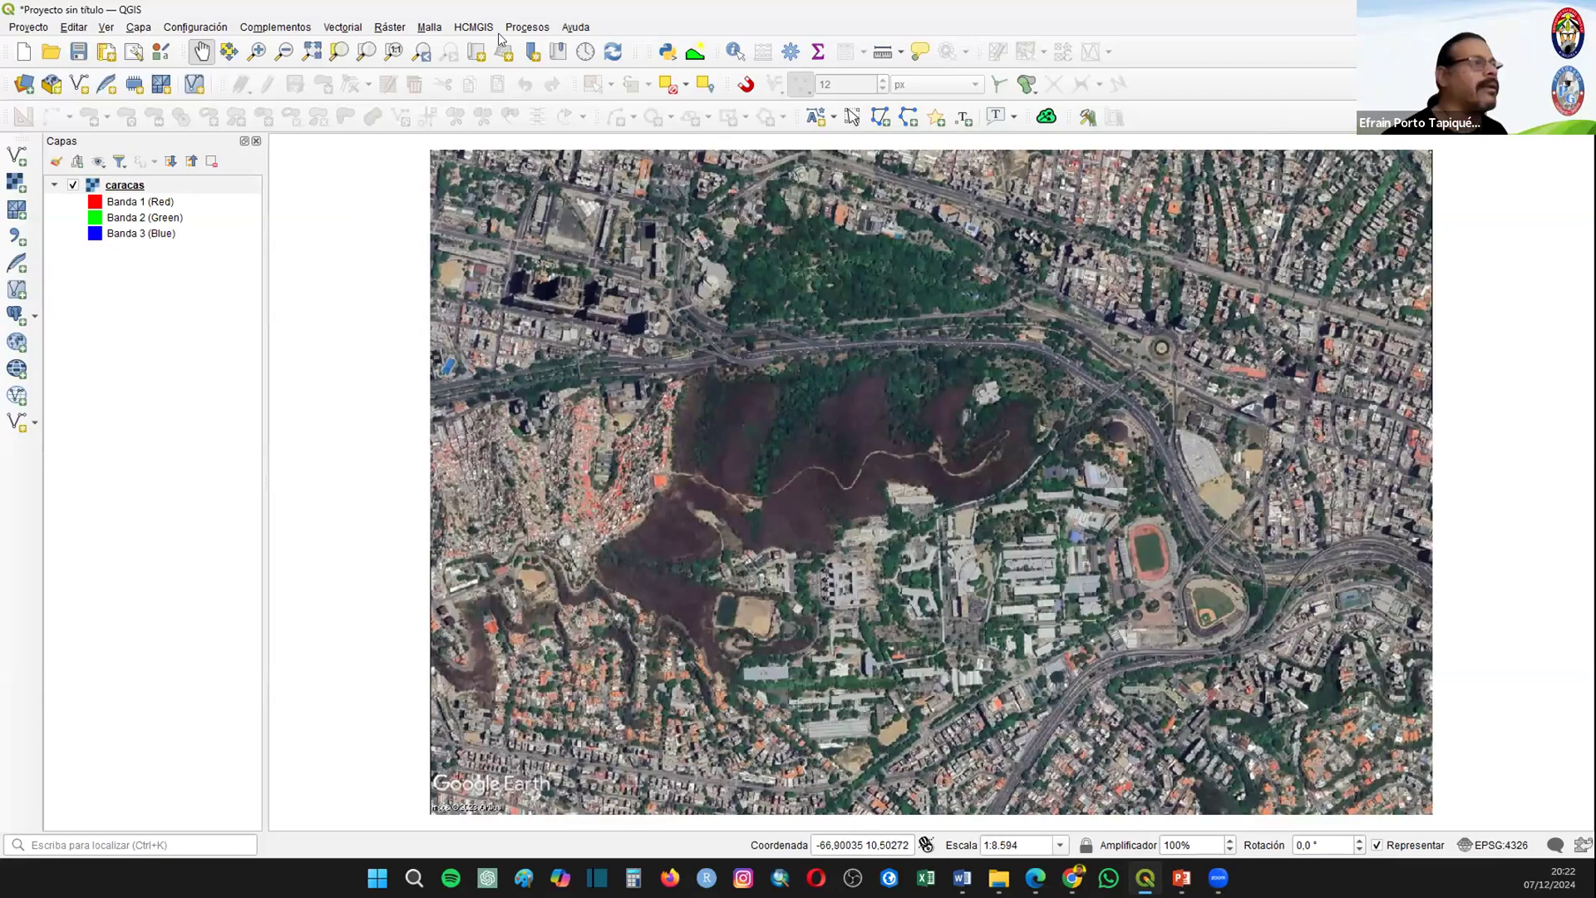
# Step: Add the HCMGIS Google Maps basemap and place it beneath the caracas layer
pyautogui.click(473, 26)
pyautogui.moveTo(610, 42)
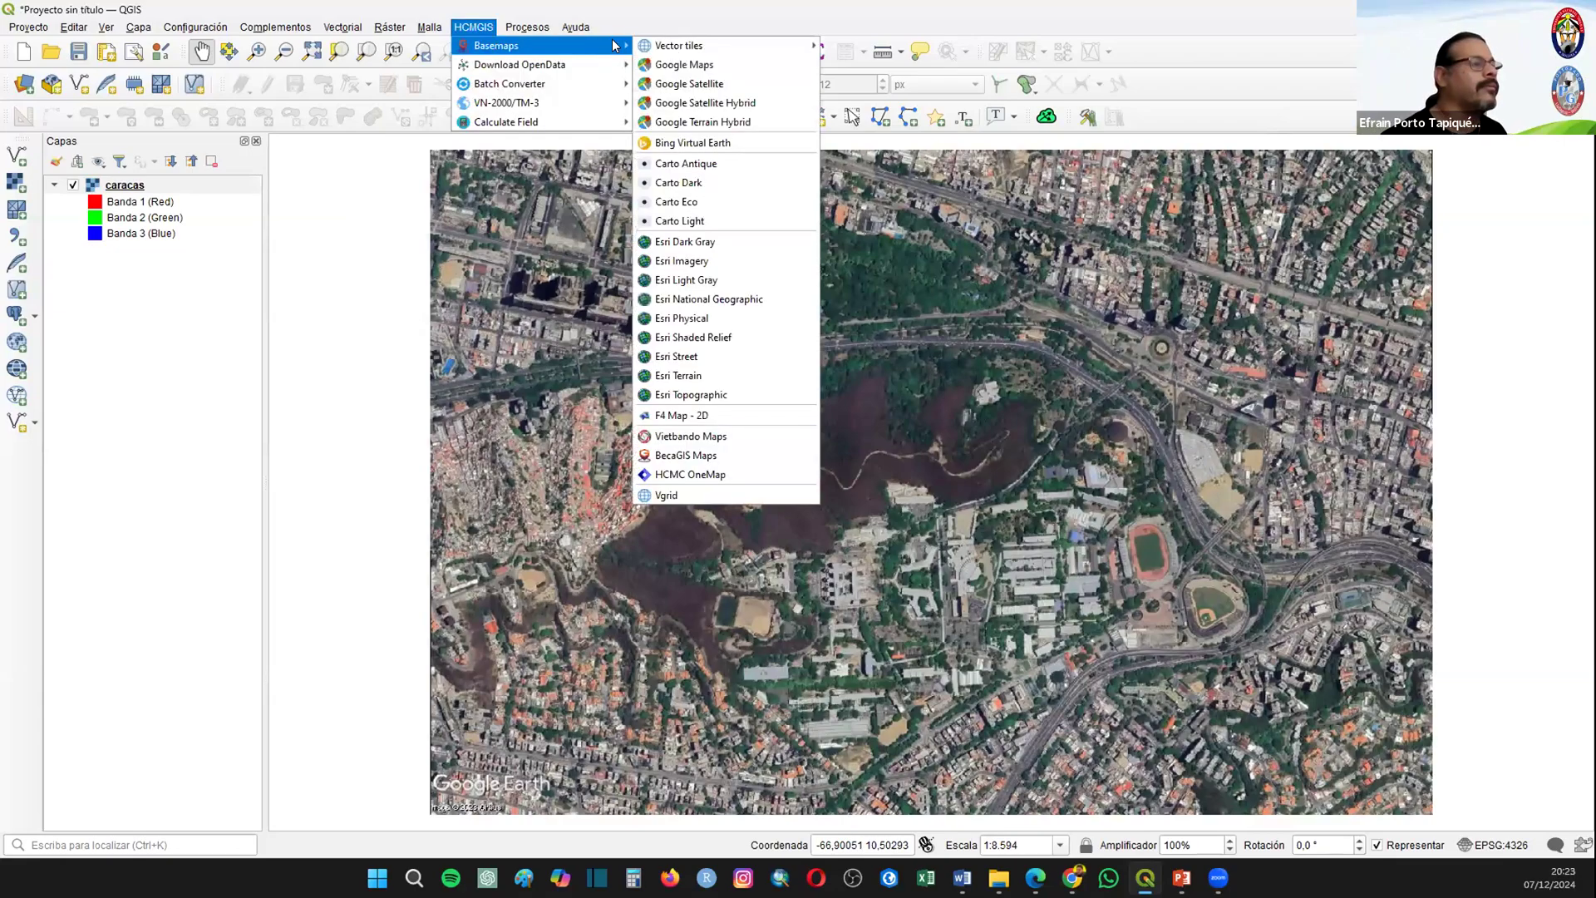
pyautogui.click(684, 64)
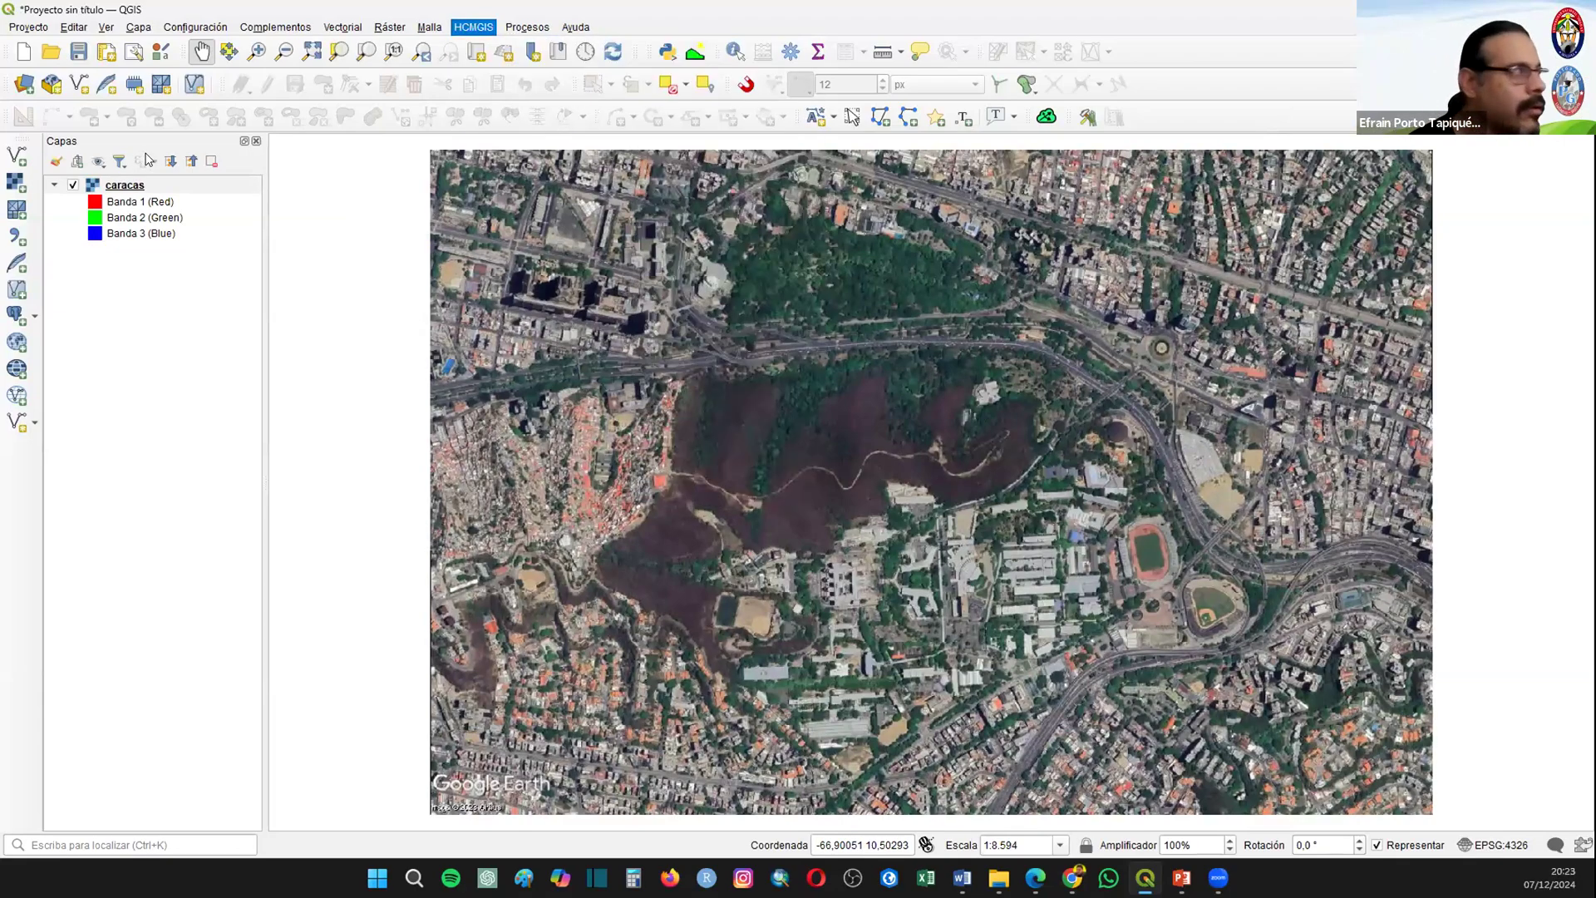
pyautogui.moveTo(166, 286); pyautogui.dragTo(166, 285)
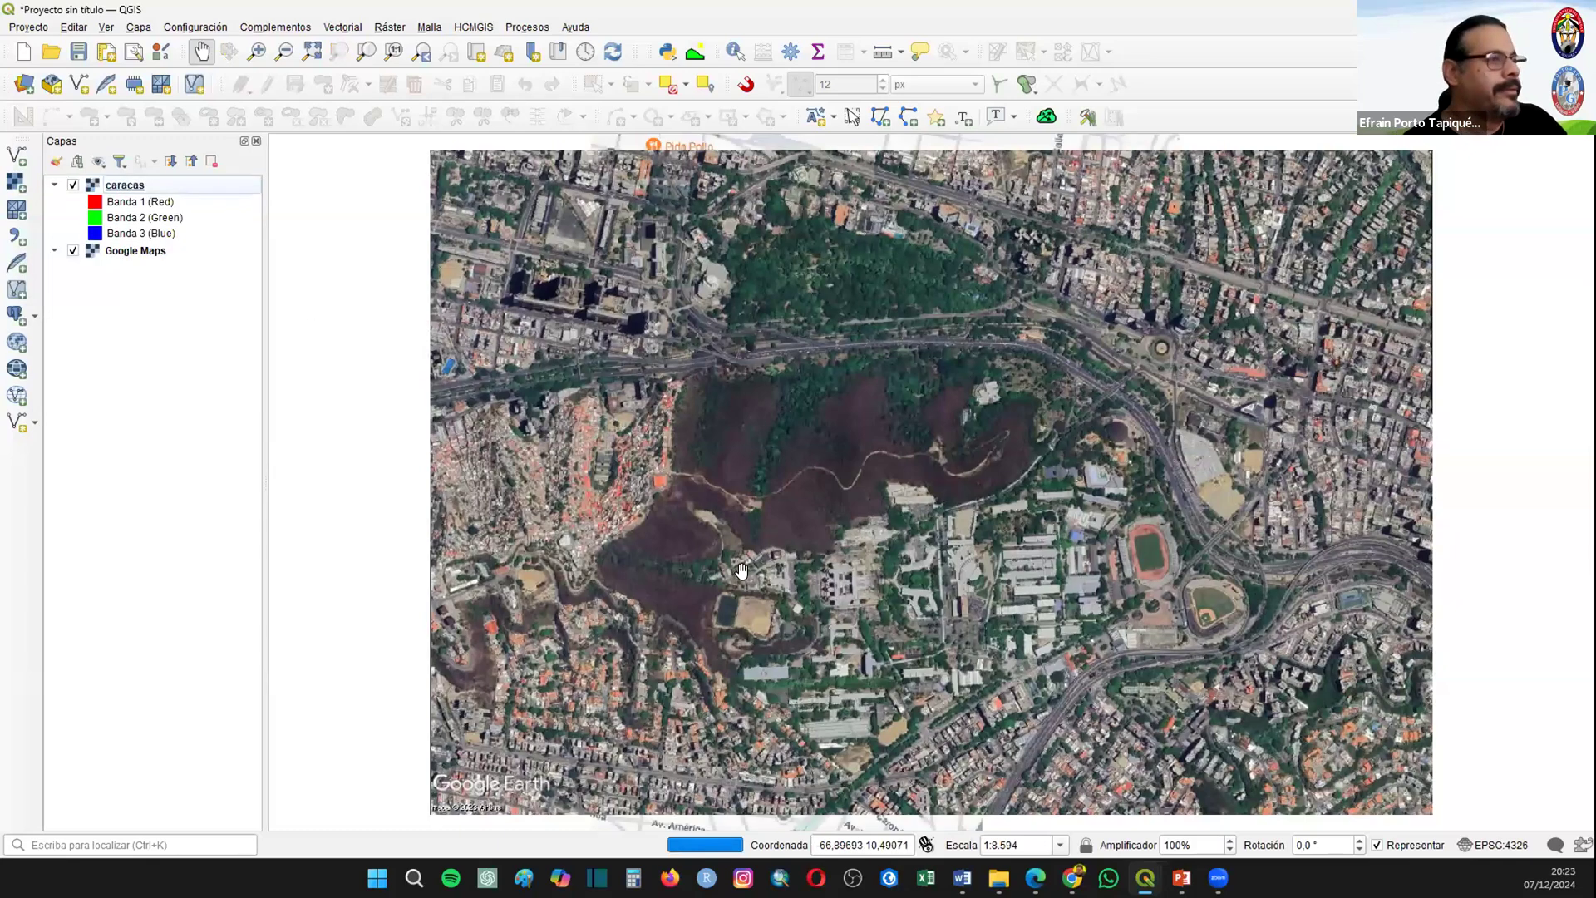
# Step: Examine how the caracas image fits over the surrounding Google Maps basemap at several scales
pyautogui.scroll(-2, 742, 570)
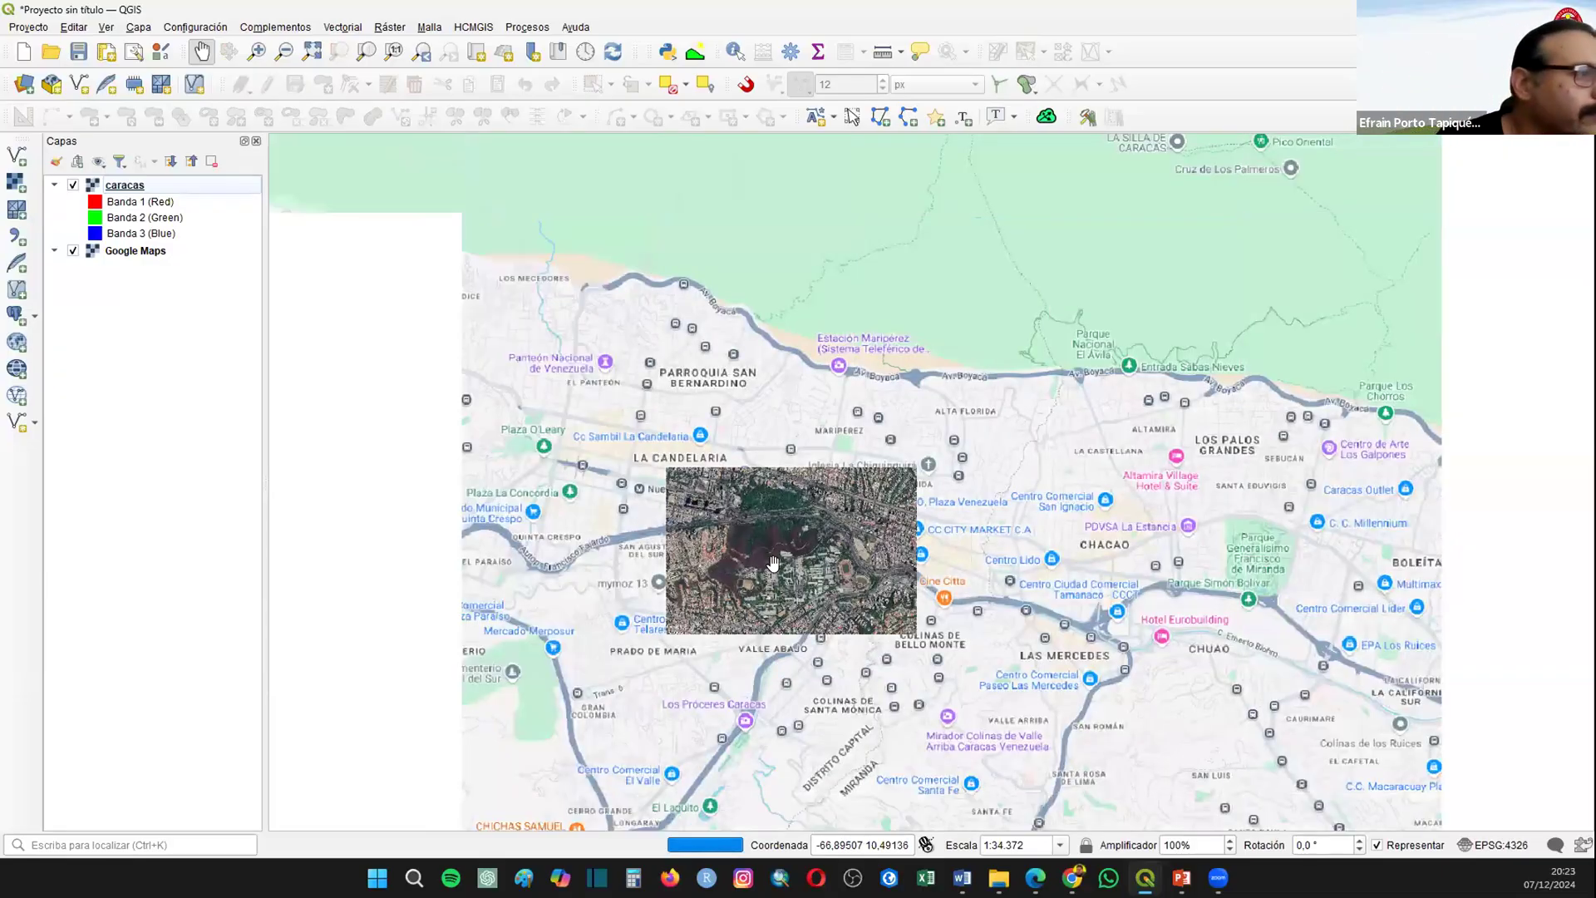
pyautogui.scroll(-1, 773, 563)
pyautogui.scroll(1, 773, 563)
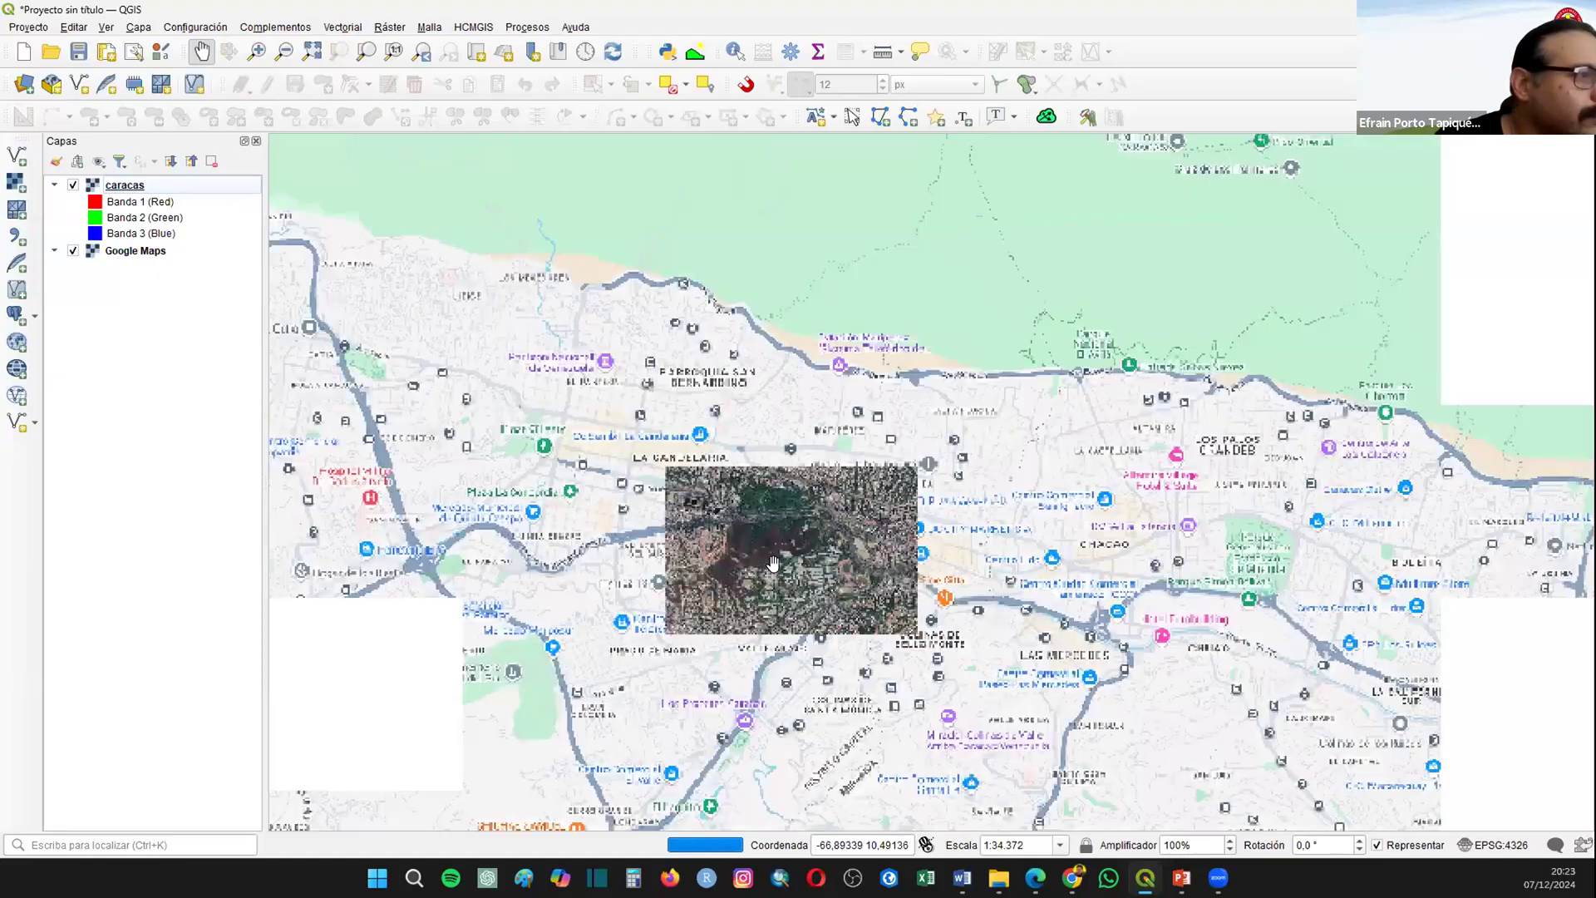
pyautogui.scroll(4, 860, 532)
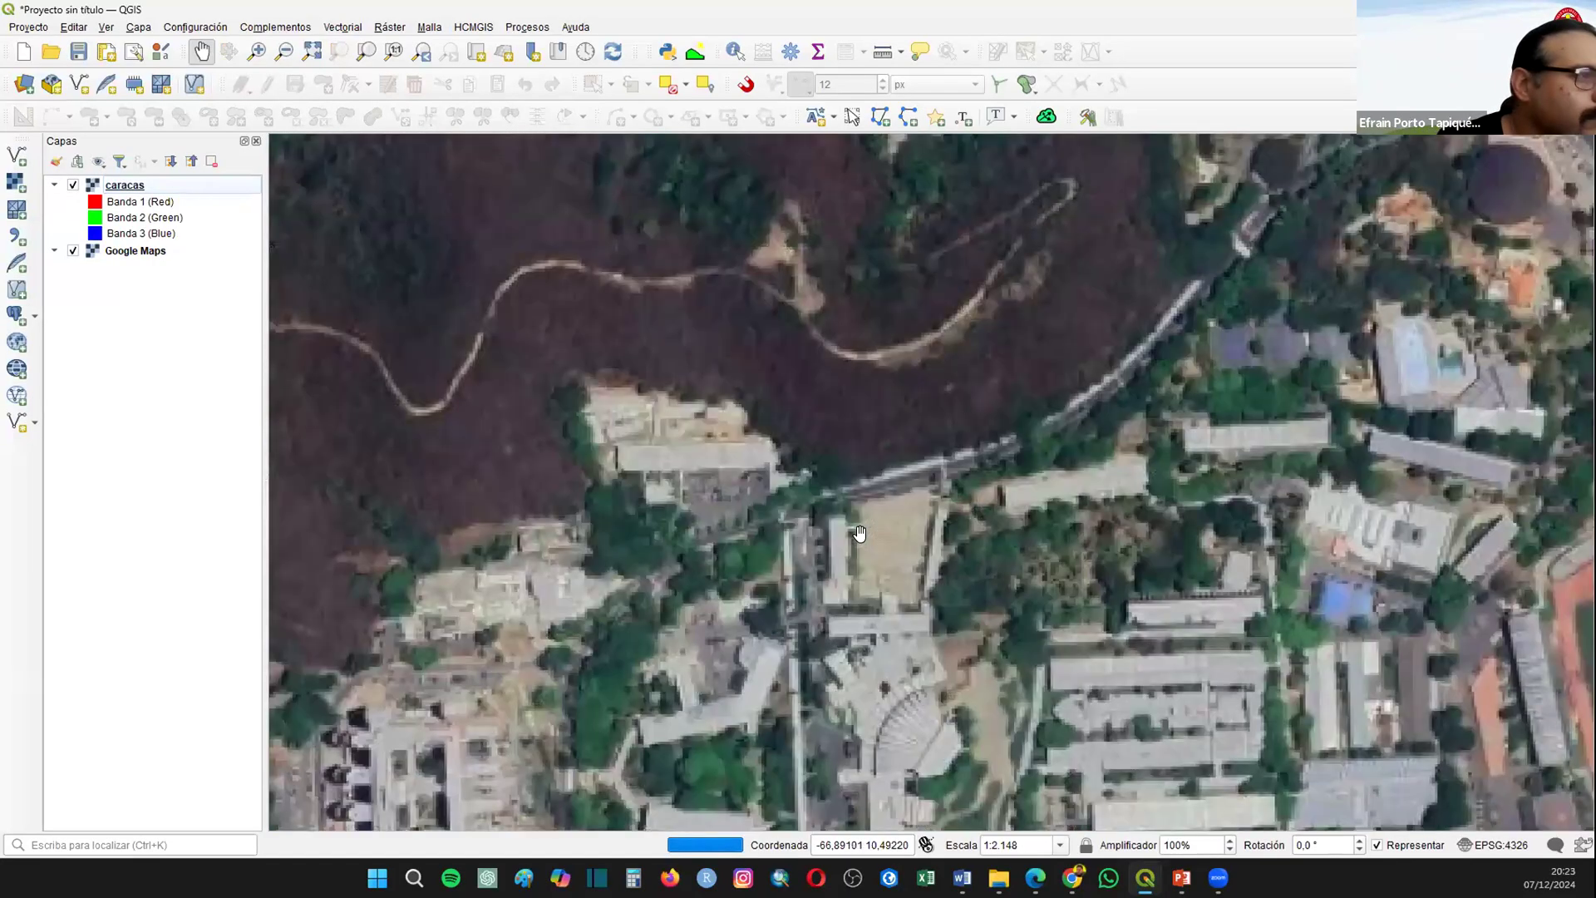
pyautogui.scroll(-1, 857, 540)
pyautogui.moveTo(728, 396); pyautogui.dragTo(1332, 675)
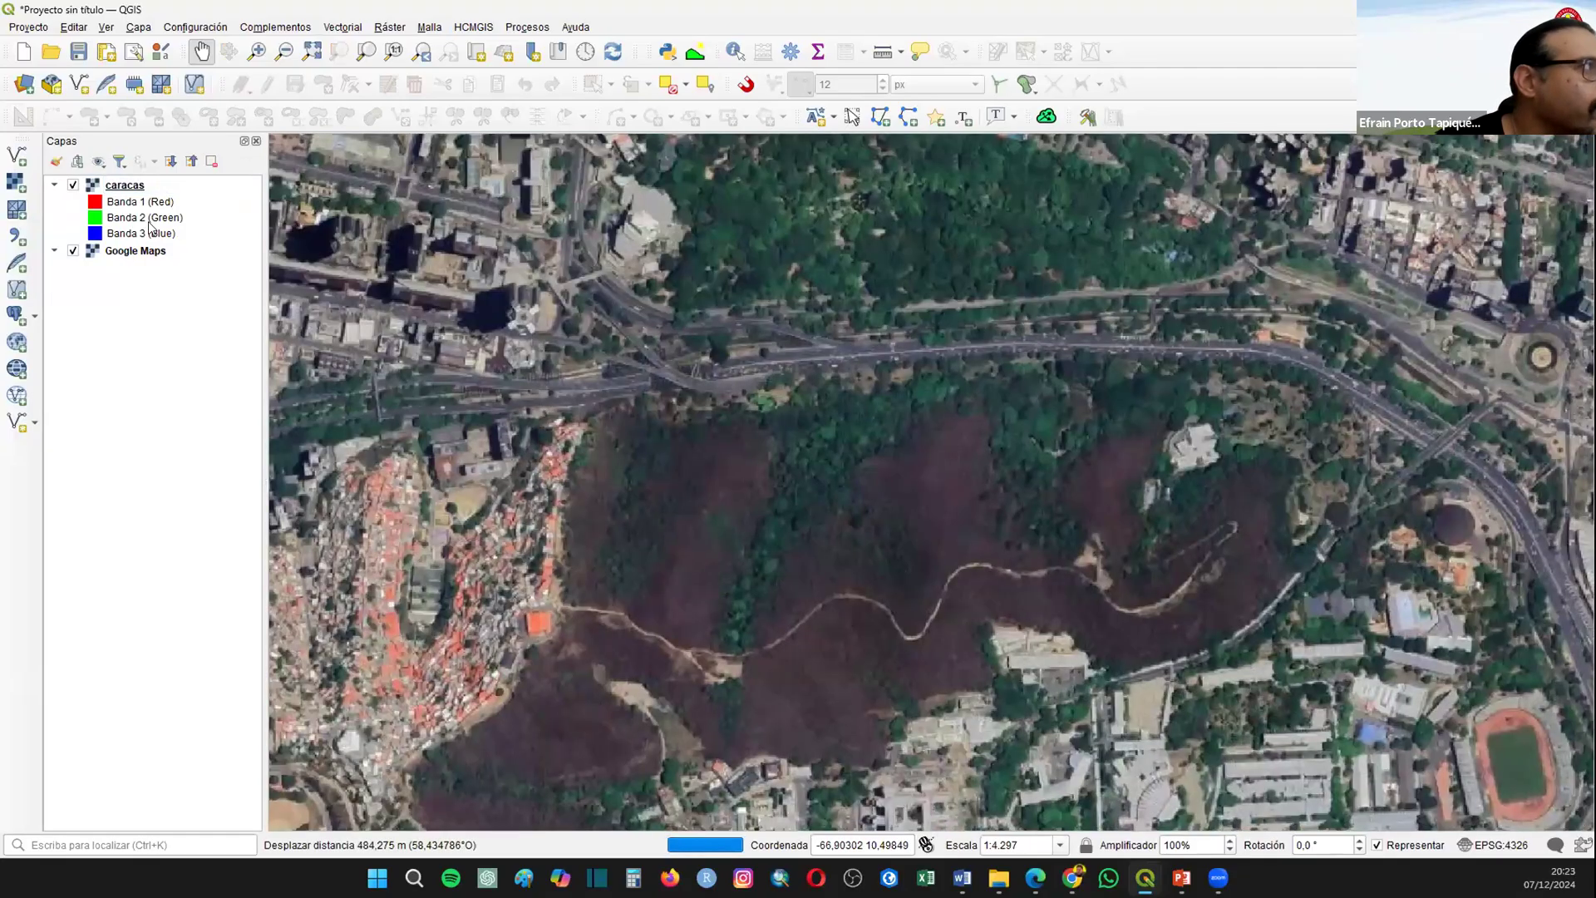
# Step: Remove the Google Maps basemap from the project and return to the full extent of the caracas image
pyautogui.rightClick(127, 251)
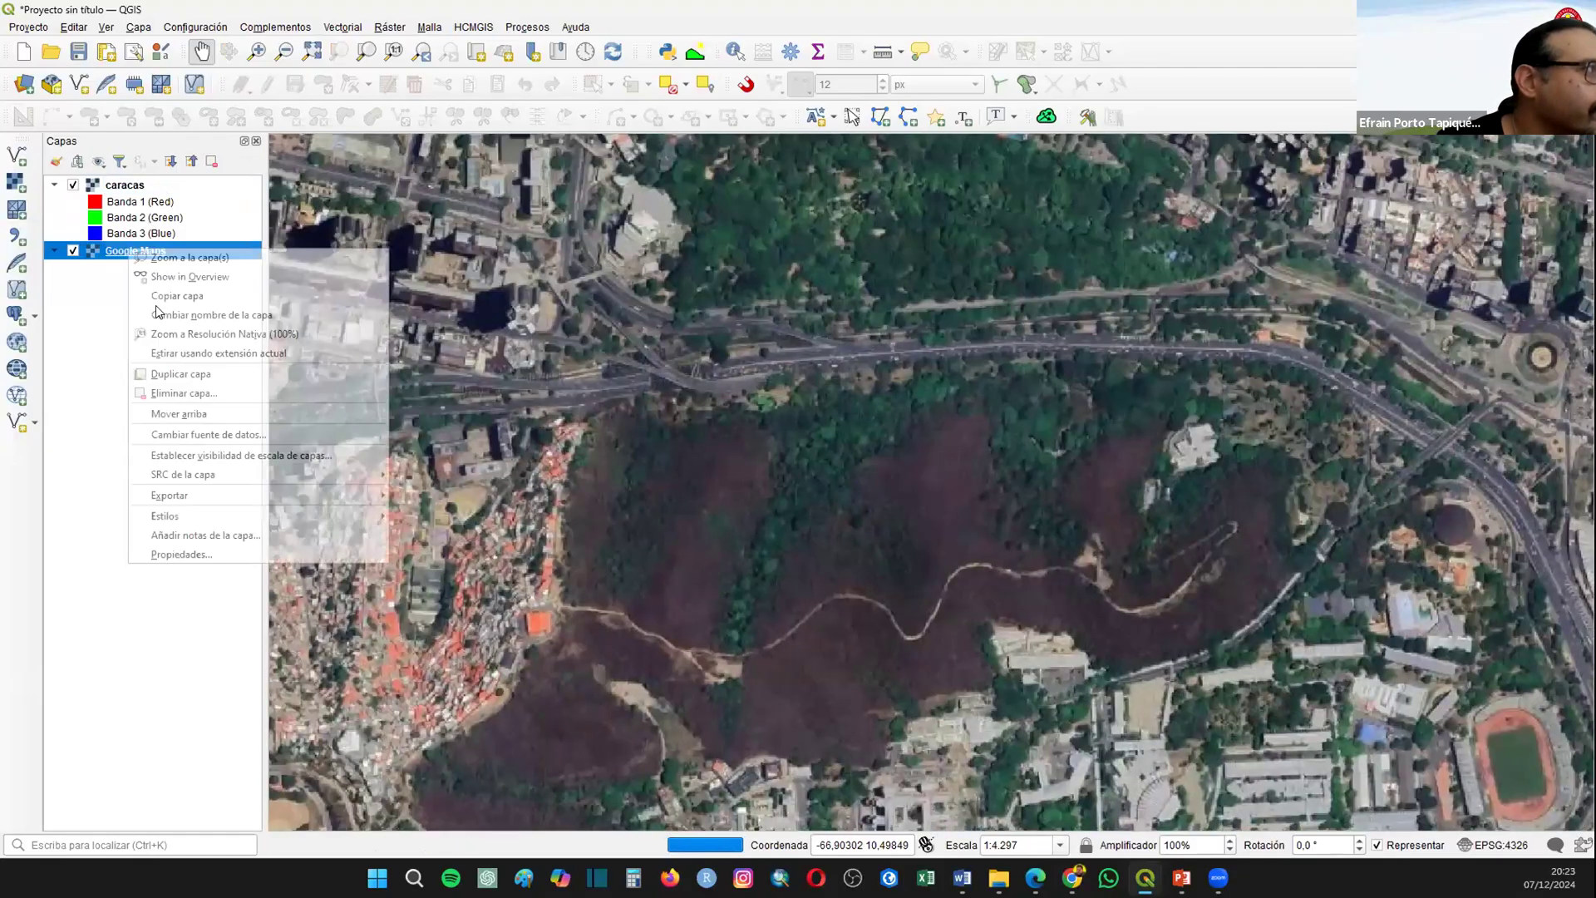
pyautogui.click(183, 374)
pyautogui.click(800, 463)
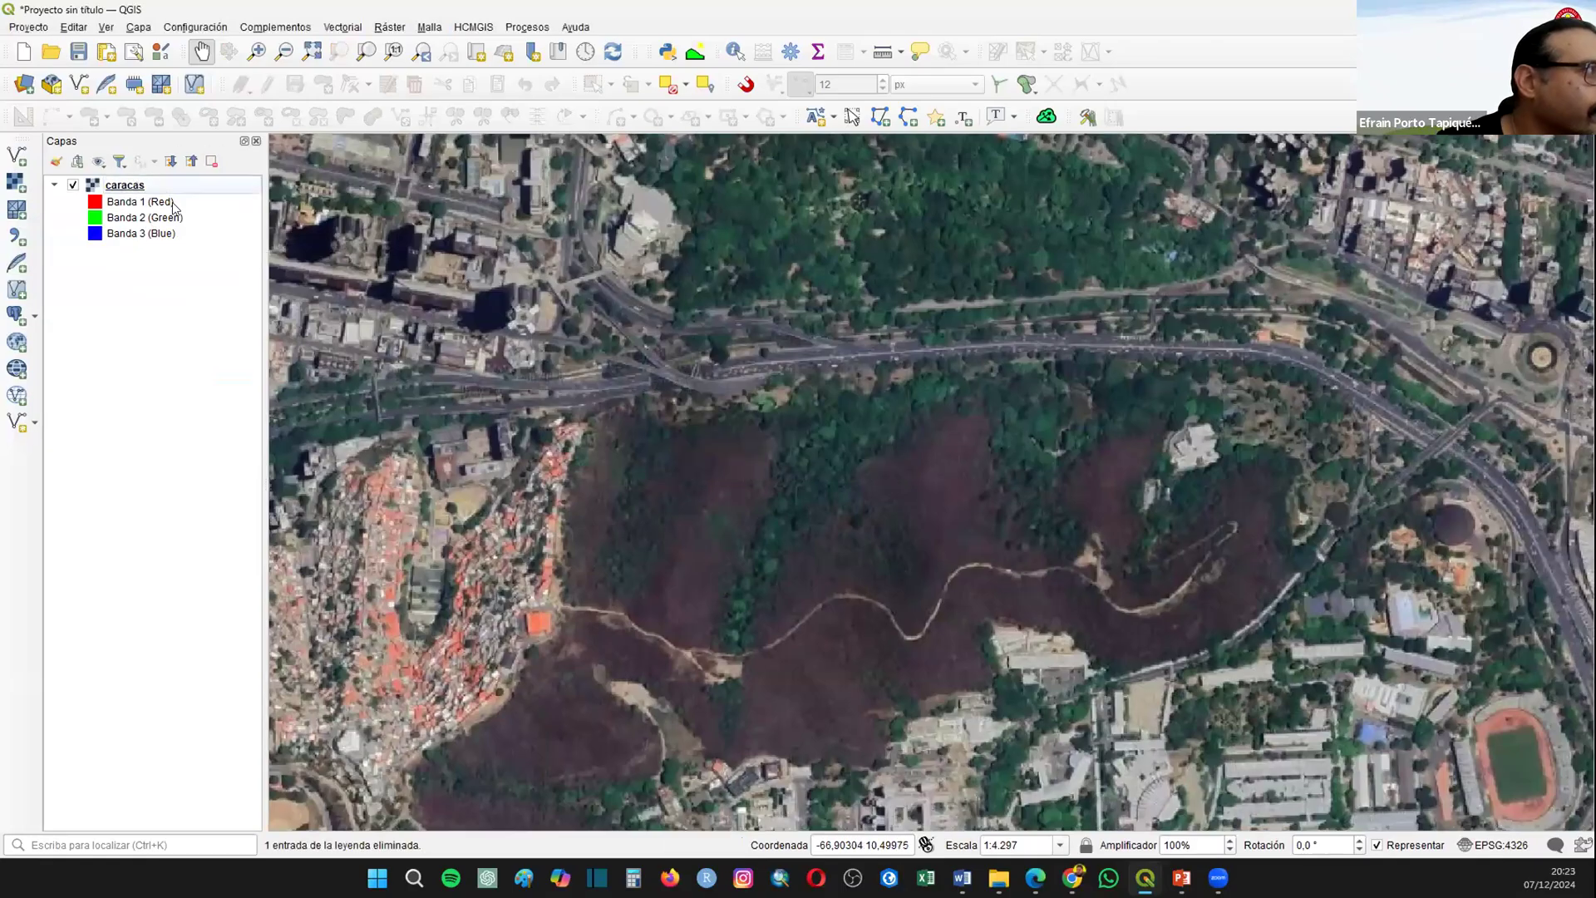
pyautogui.click(229, 237)
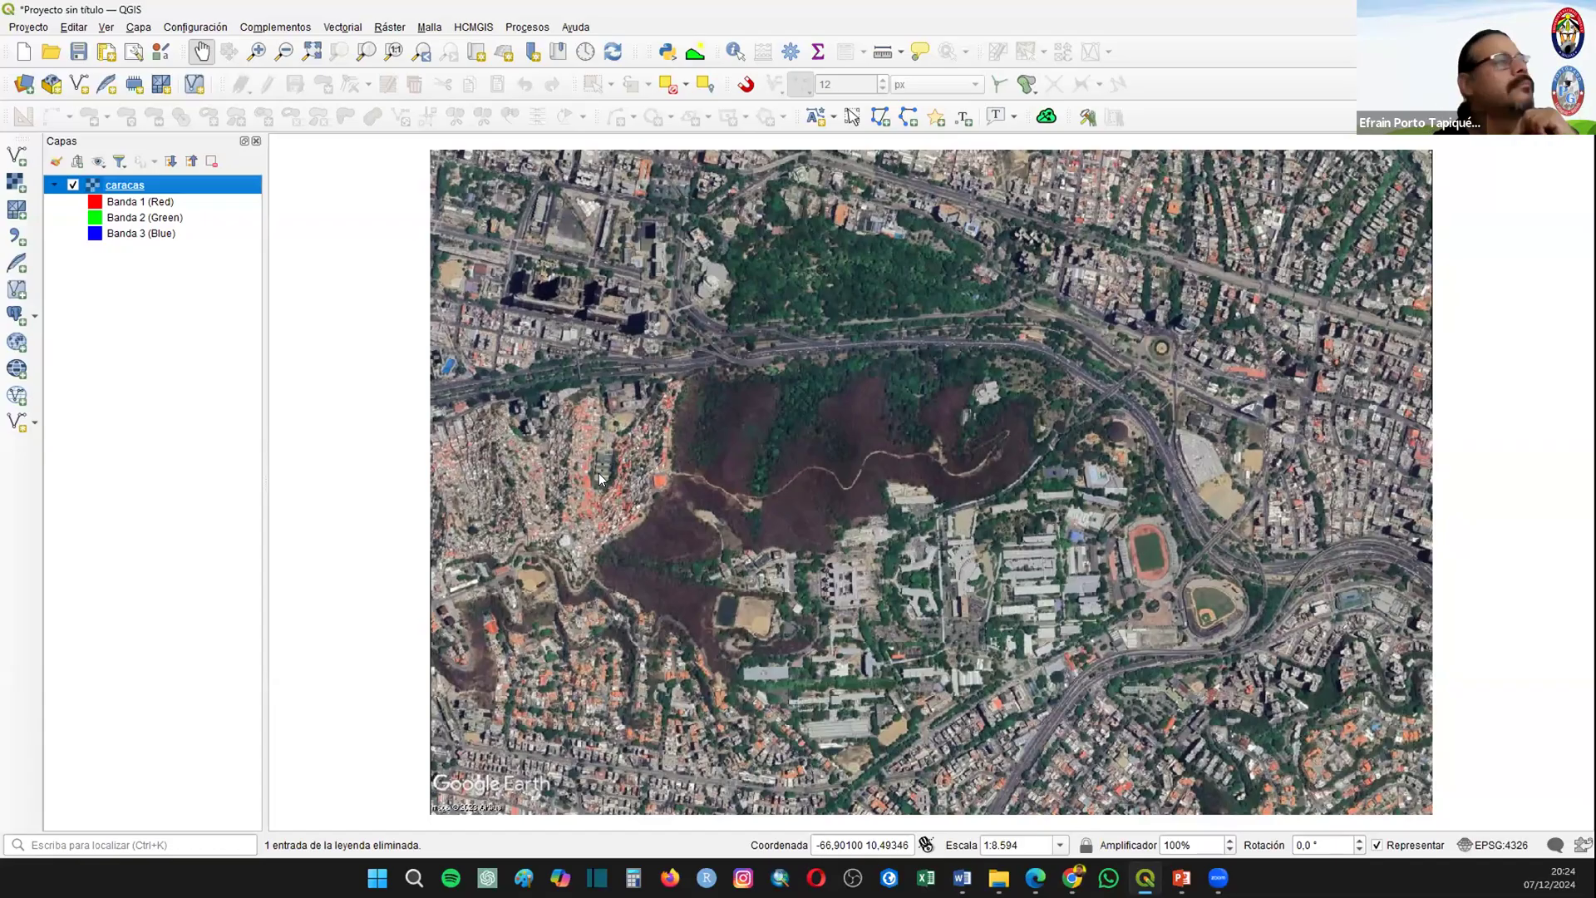
# Step: Start another new project, discarding the current one, and add ASTGTM2_S17W069_dem.tif from the Proyecto_04_Raster folder
pyautogui.hotkey('ctrl', 'n')
pyautogui.click(777, 457)
pyautogui.click(17, 183)
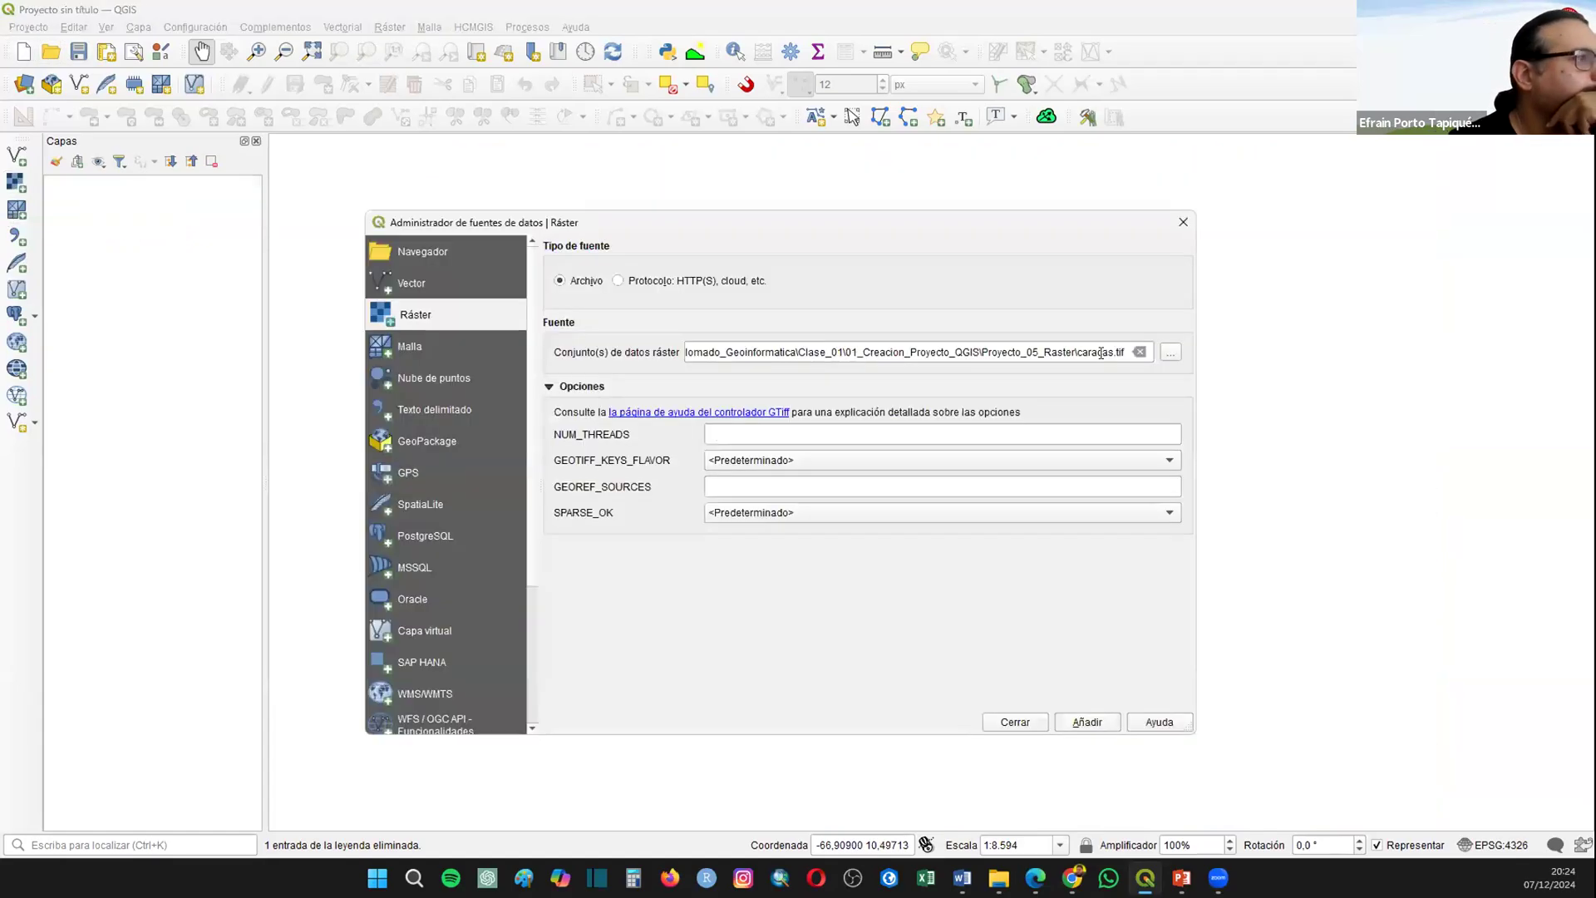
pyautogui.click(1168, 354)
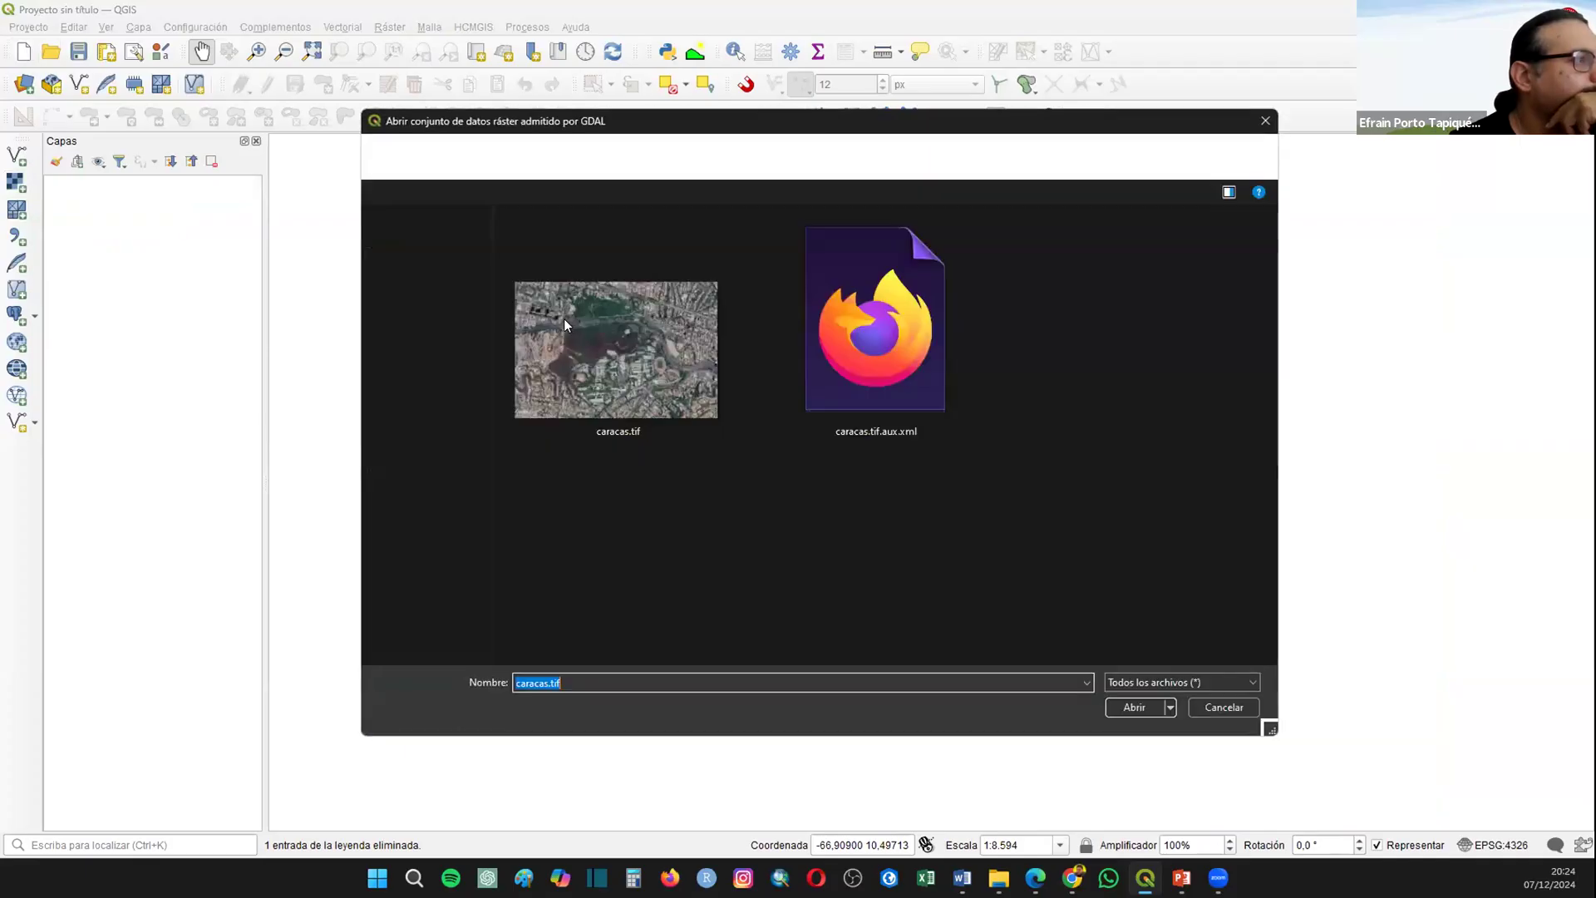
pyautogui.click(782, 156)
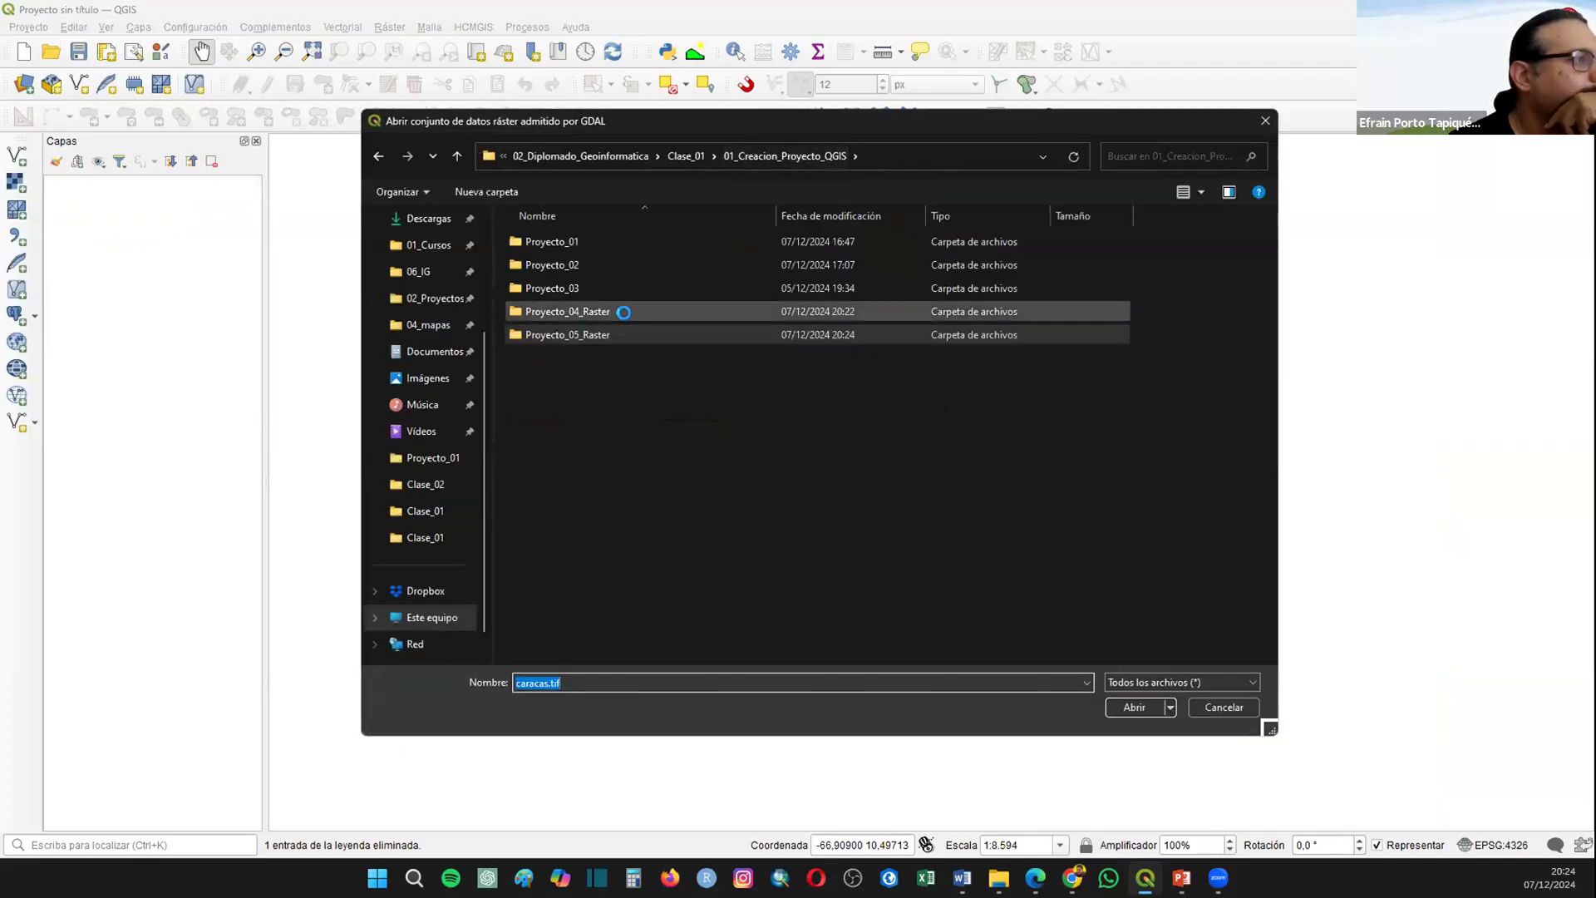
pyautogui.doubleClick(620, 310)
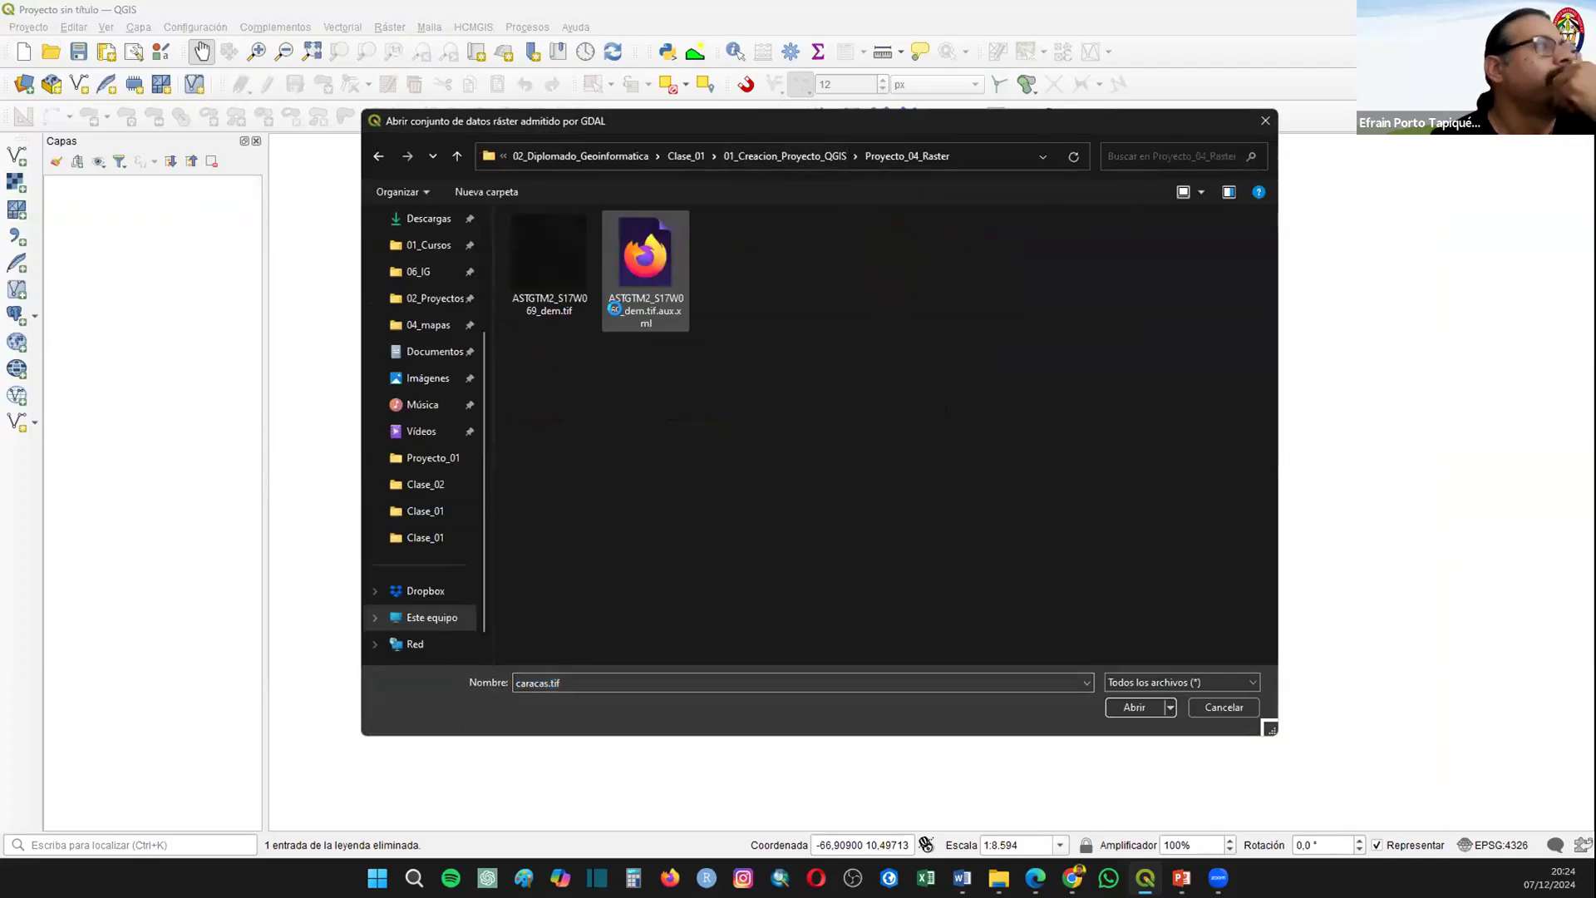
pyautogui.doubleClick(573, 241)
pyautogui.click(1085, 721)
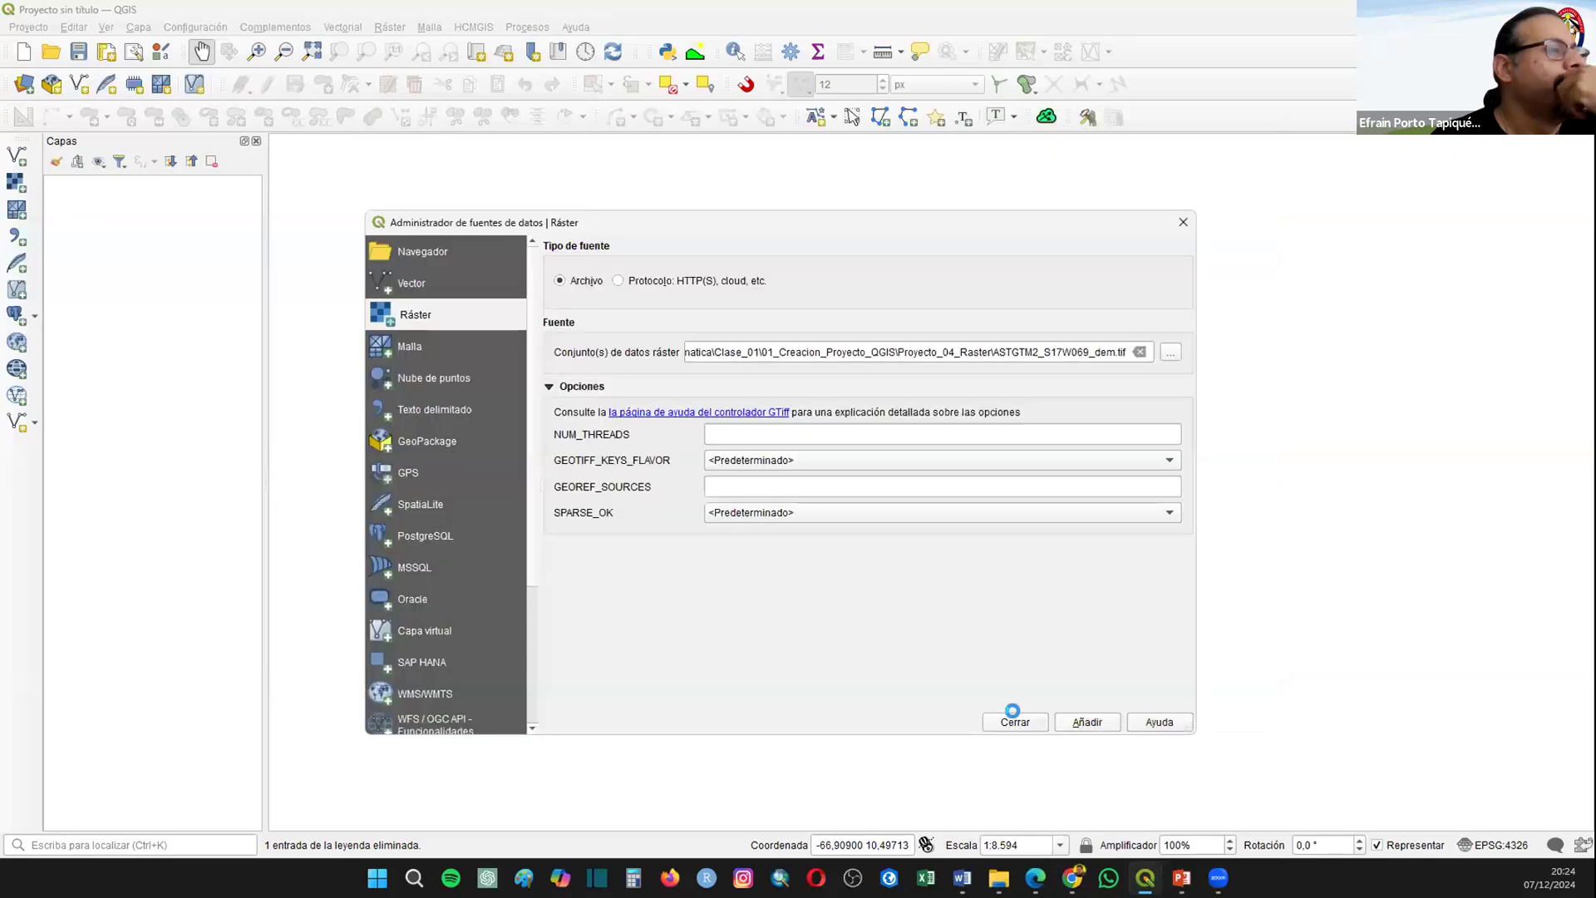
pyautogui.click(1013, 719)
# Step: Render the ASTGTM2_S17W069_dem layer as a hillshade (Mapa de Sombras) and apply it
pyautogui.rightClick(174, 183)
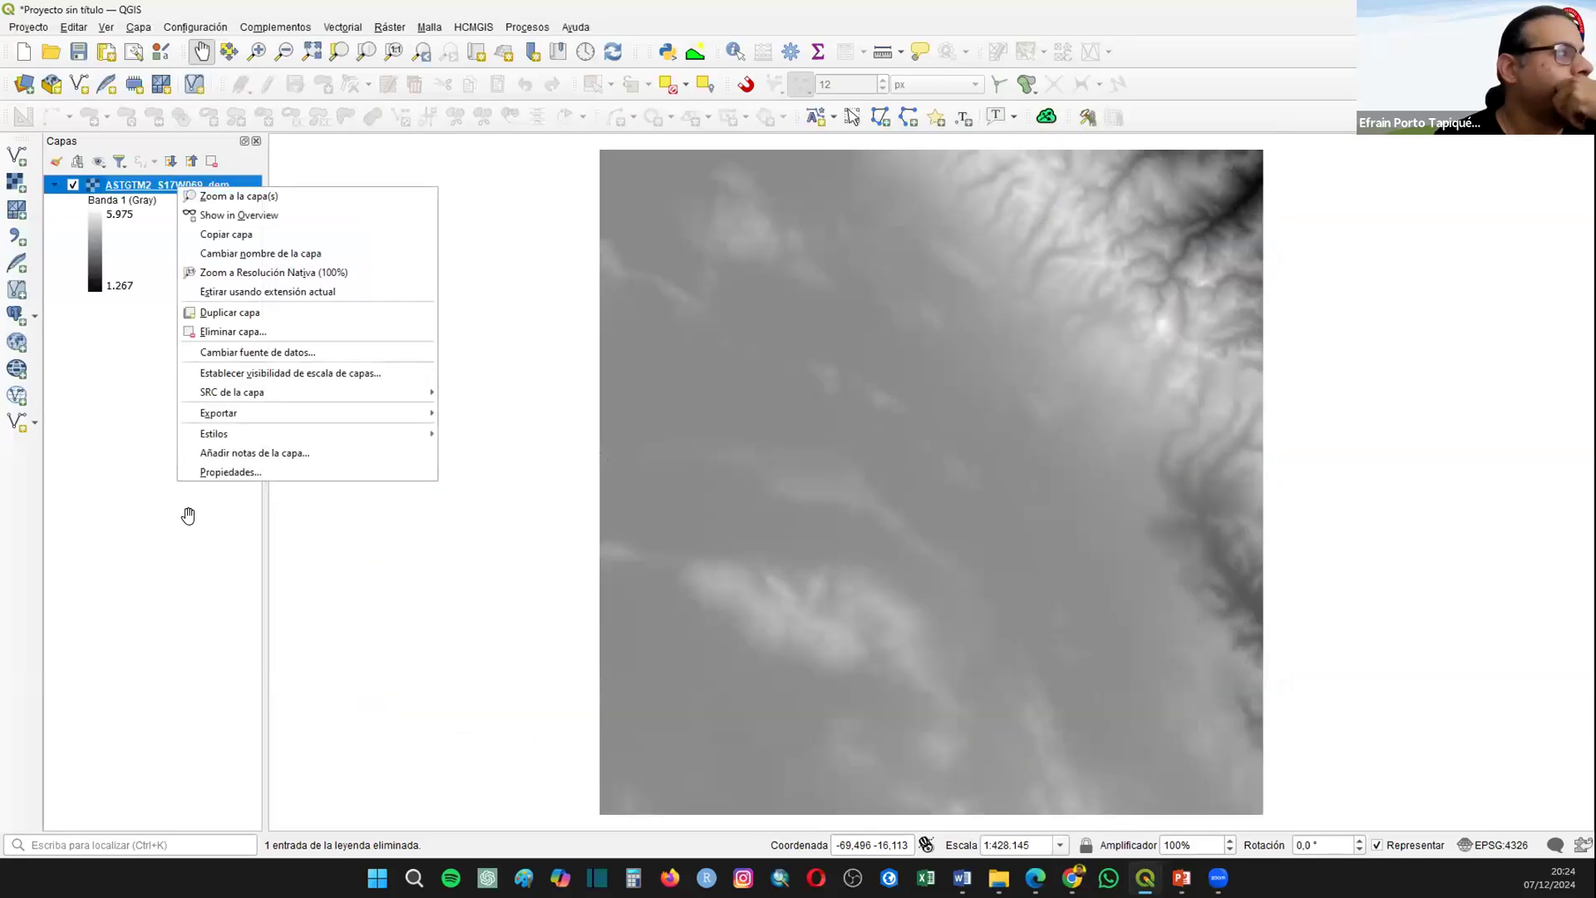
pyautogui.click(214, 468)
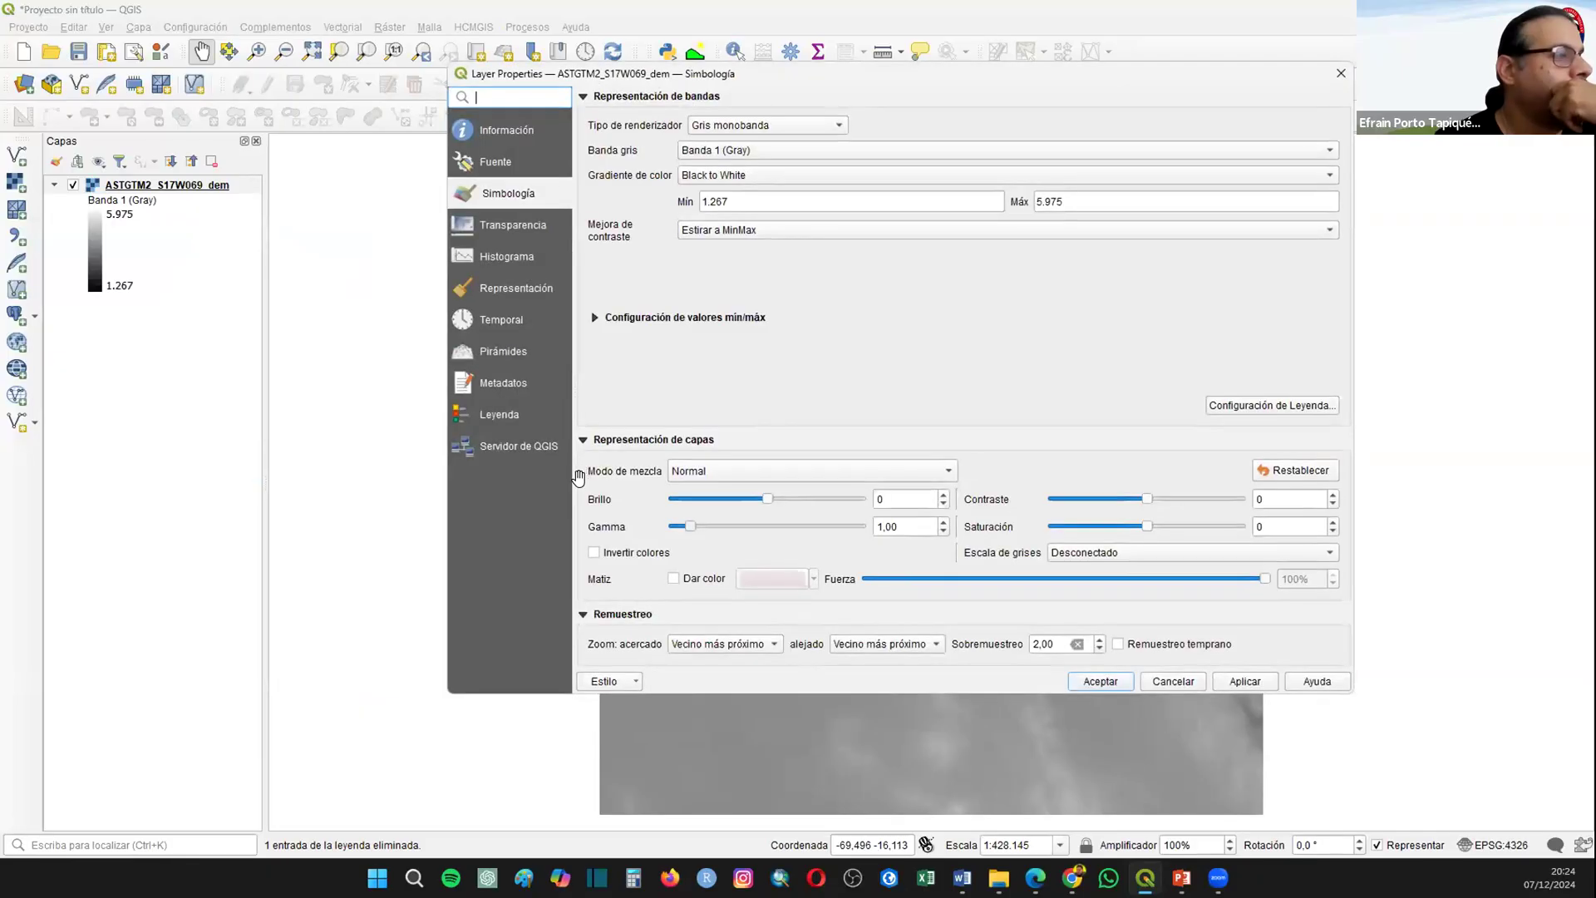
pyautogui.click(722, 125)
pyautogui.click(749, 158)
pyautogui.click(1228, 677)
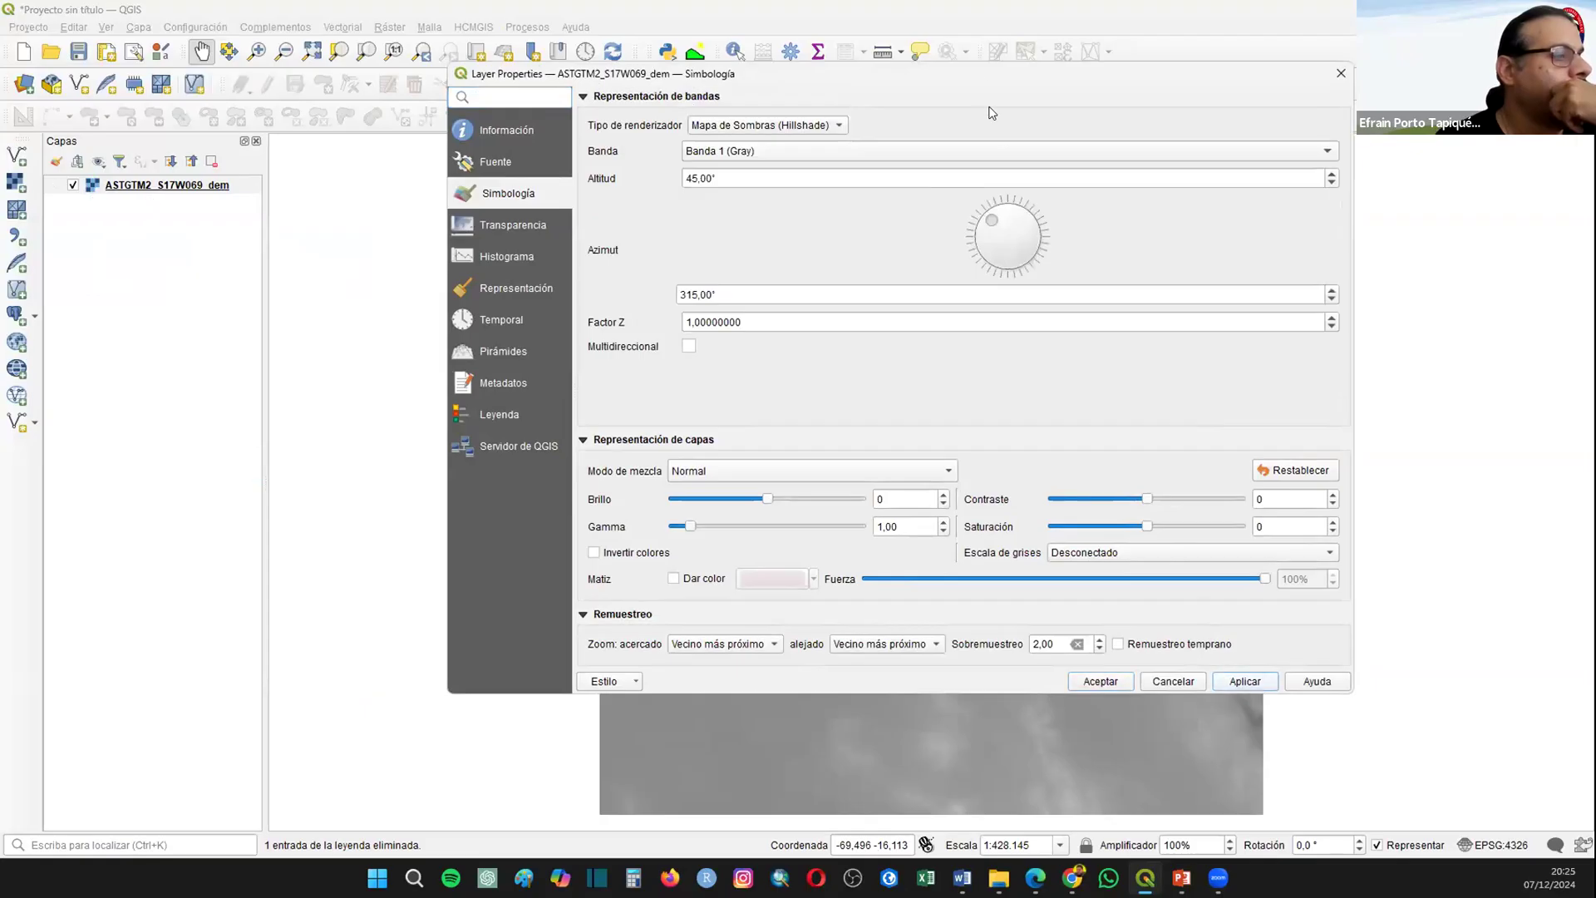
# Step: Try a hillshade azimuth of 57°, then set the azimuth to 359° and accept the layer properties
pyautogui.moveTo(963, 75); pyautogui.dragTo(814, 118)
pyautogui.moveTo(841, 273); pyautogui.dragTo(902, 251)
pyautogui.click(1073, 726)
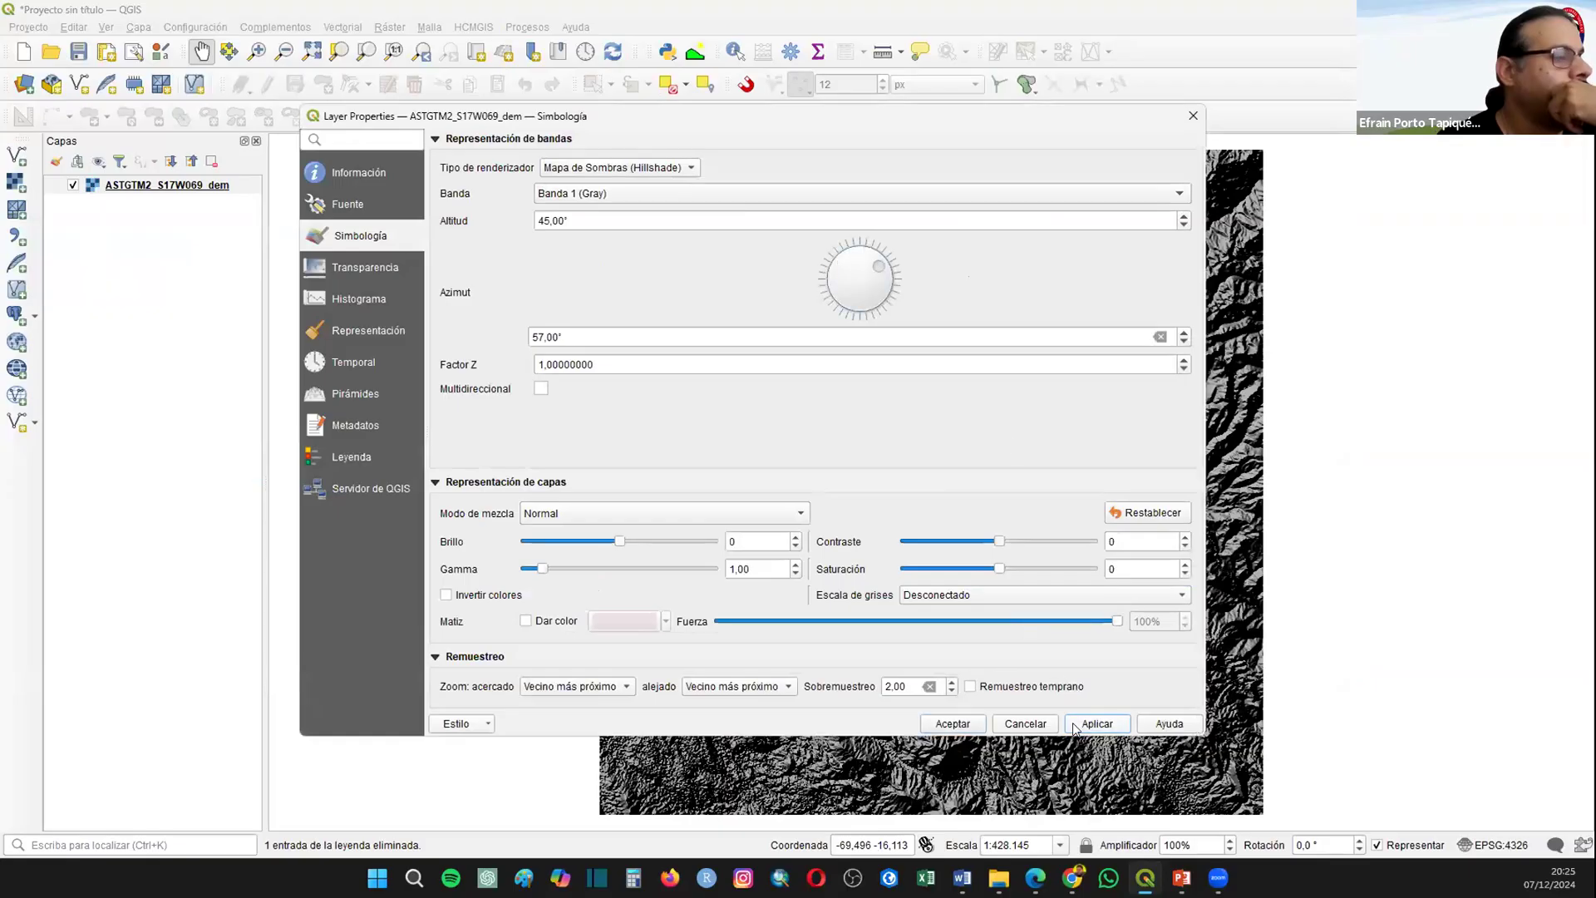
pyautogui.moveTo(884, 264); pyautogui.dragTo(858, 240)
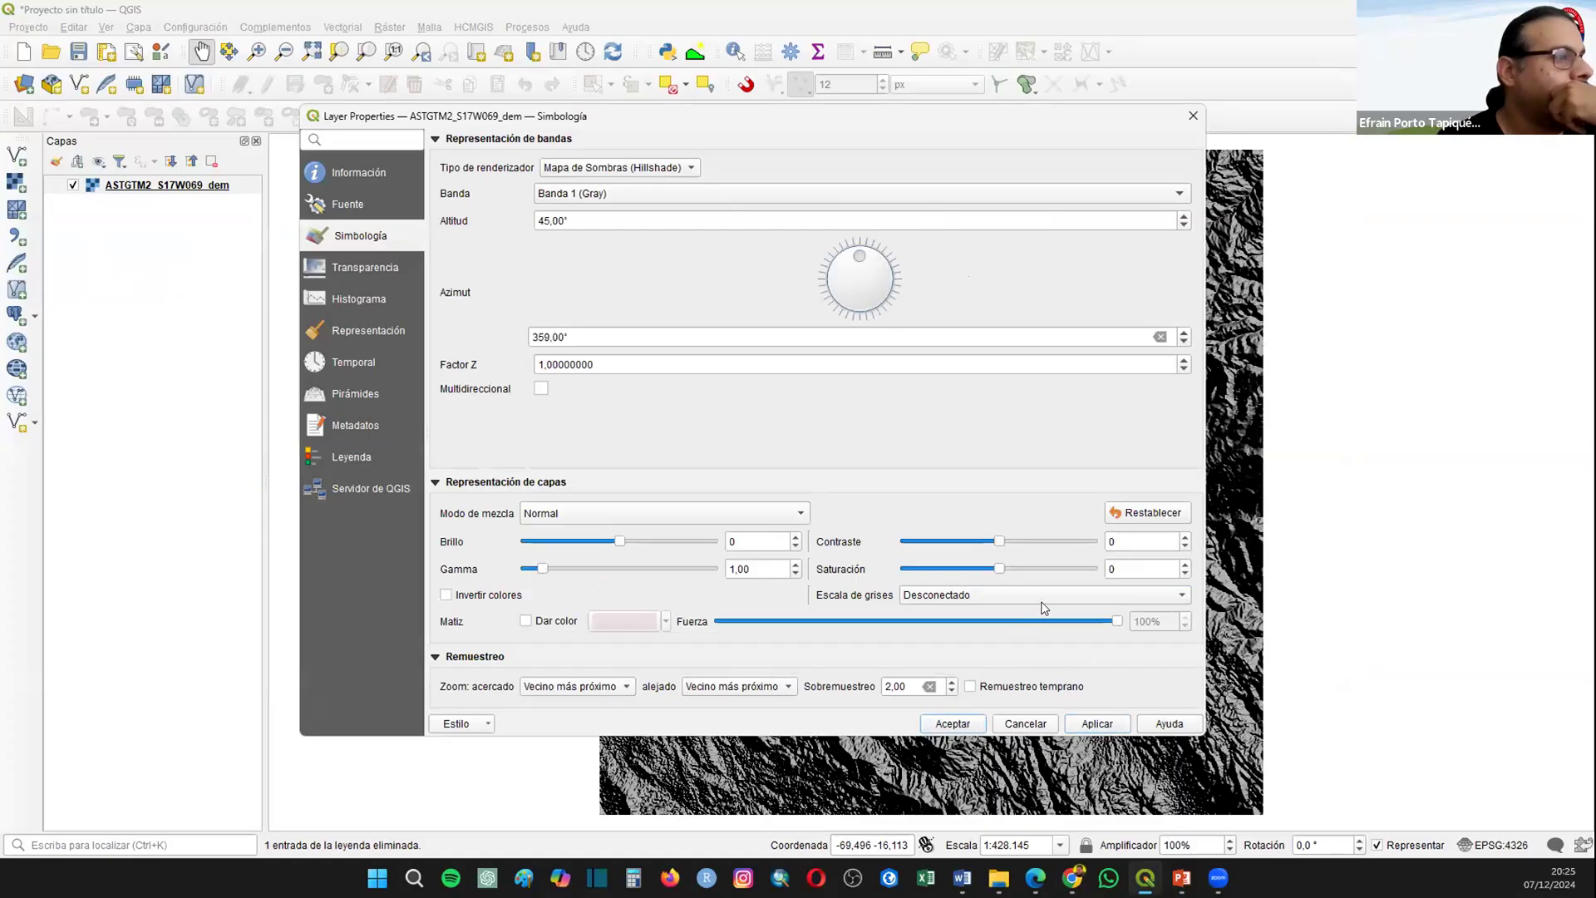
pyautogui.click(1115, 726)
pyautogui.click(972, 726)
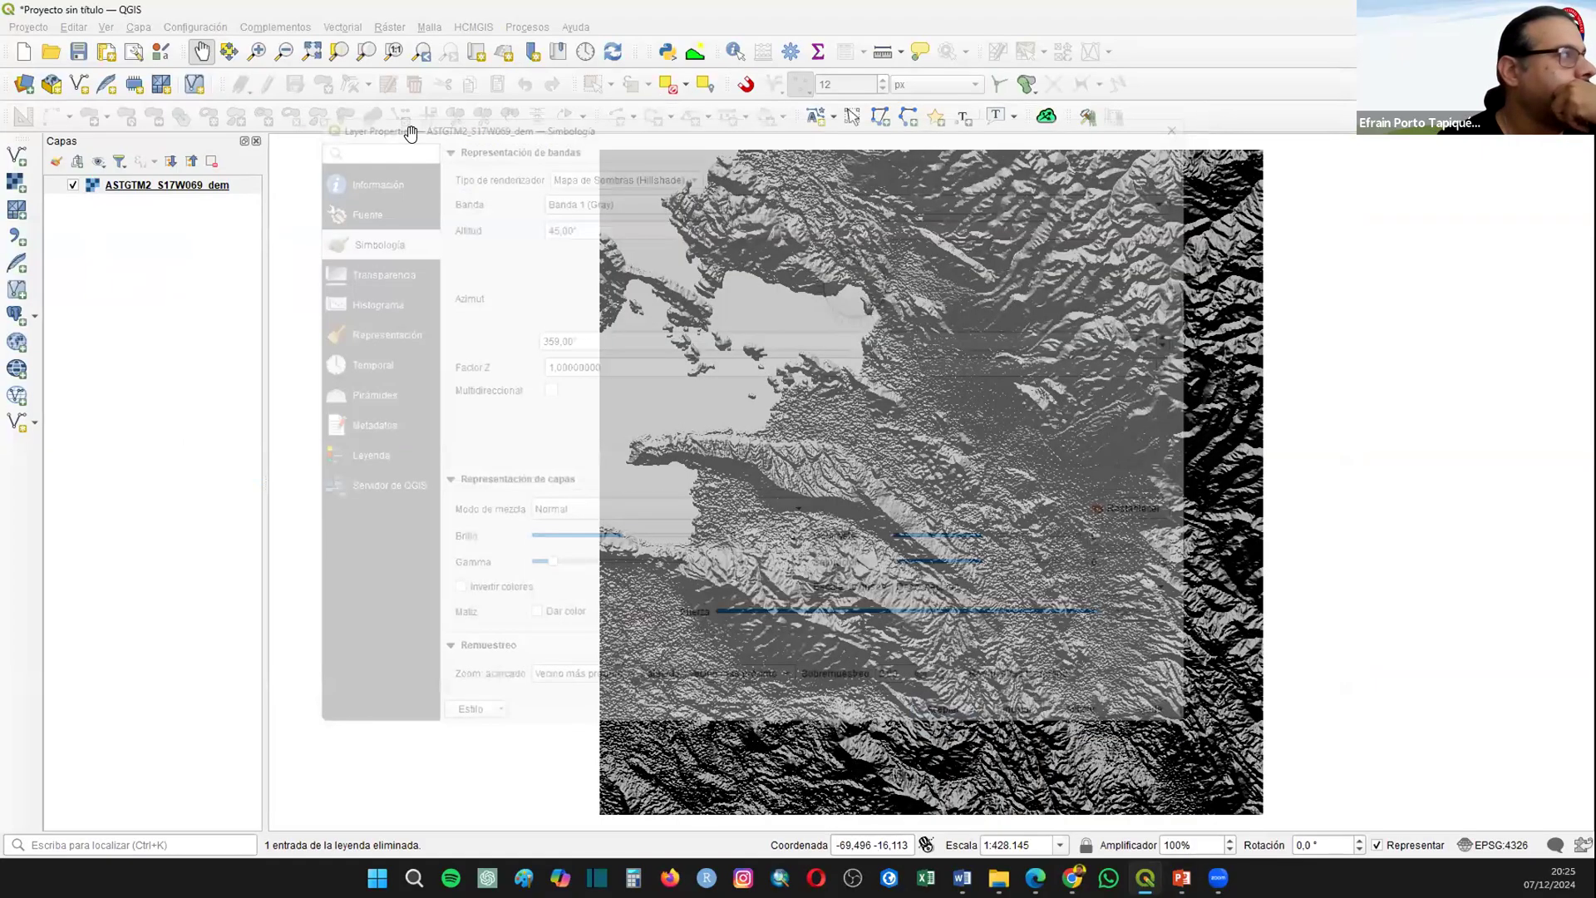
# Step: Duplicate the hillshade DEM layer and render the copy as singleband pseudocolour with the green-yellow-orange-brown-white ramp and linear interpolation
pyautogui.rightClick(167, 188)
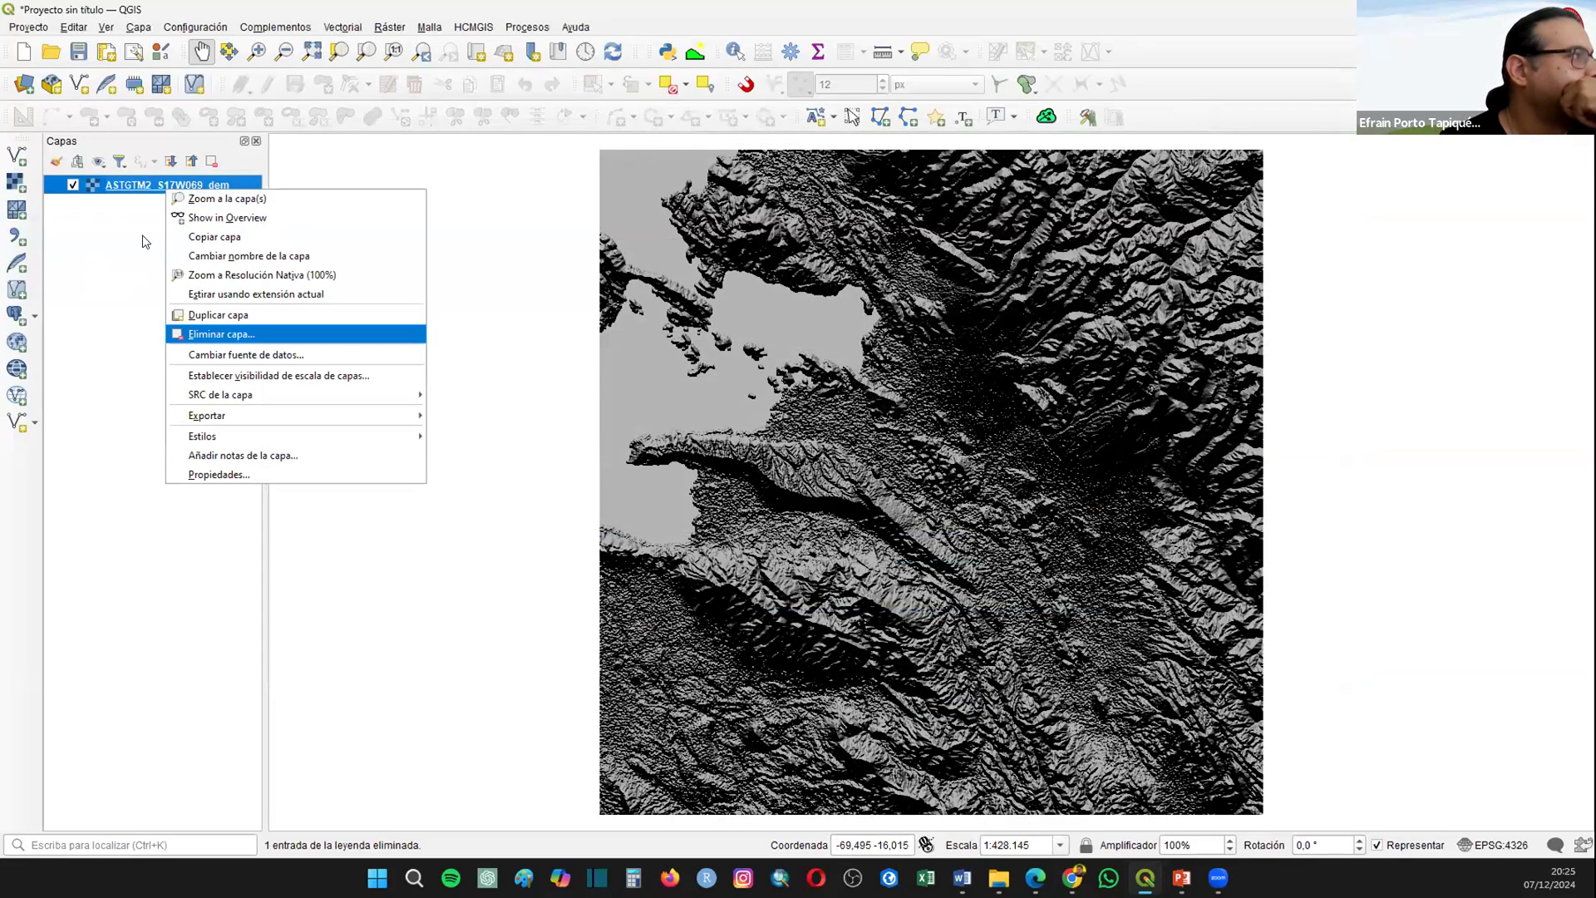
pyautogui.click(74, 185)
pyautogui.rightClick(137, 185)
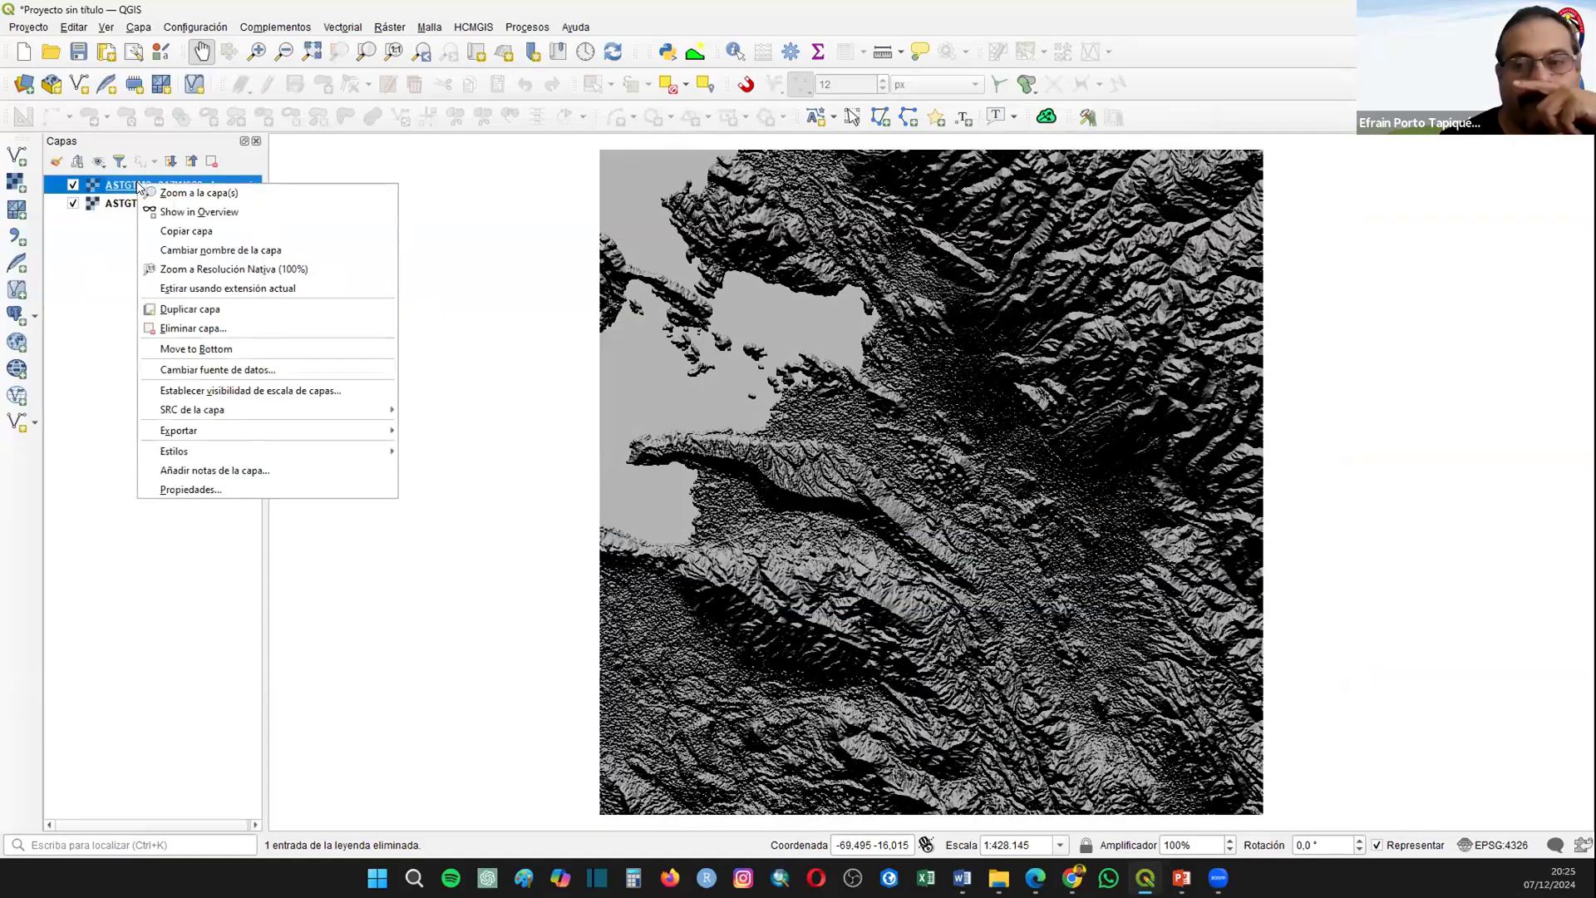
pyautogui.click(199, 490)
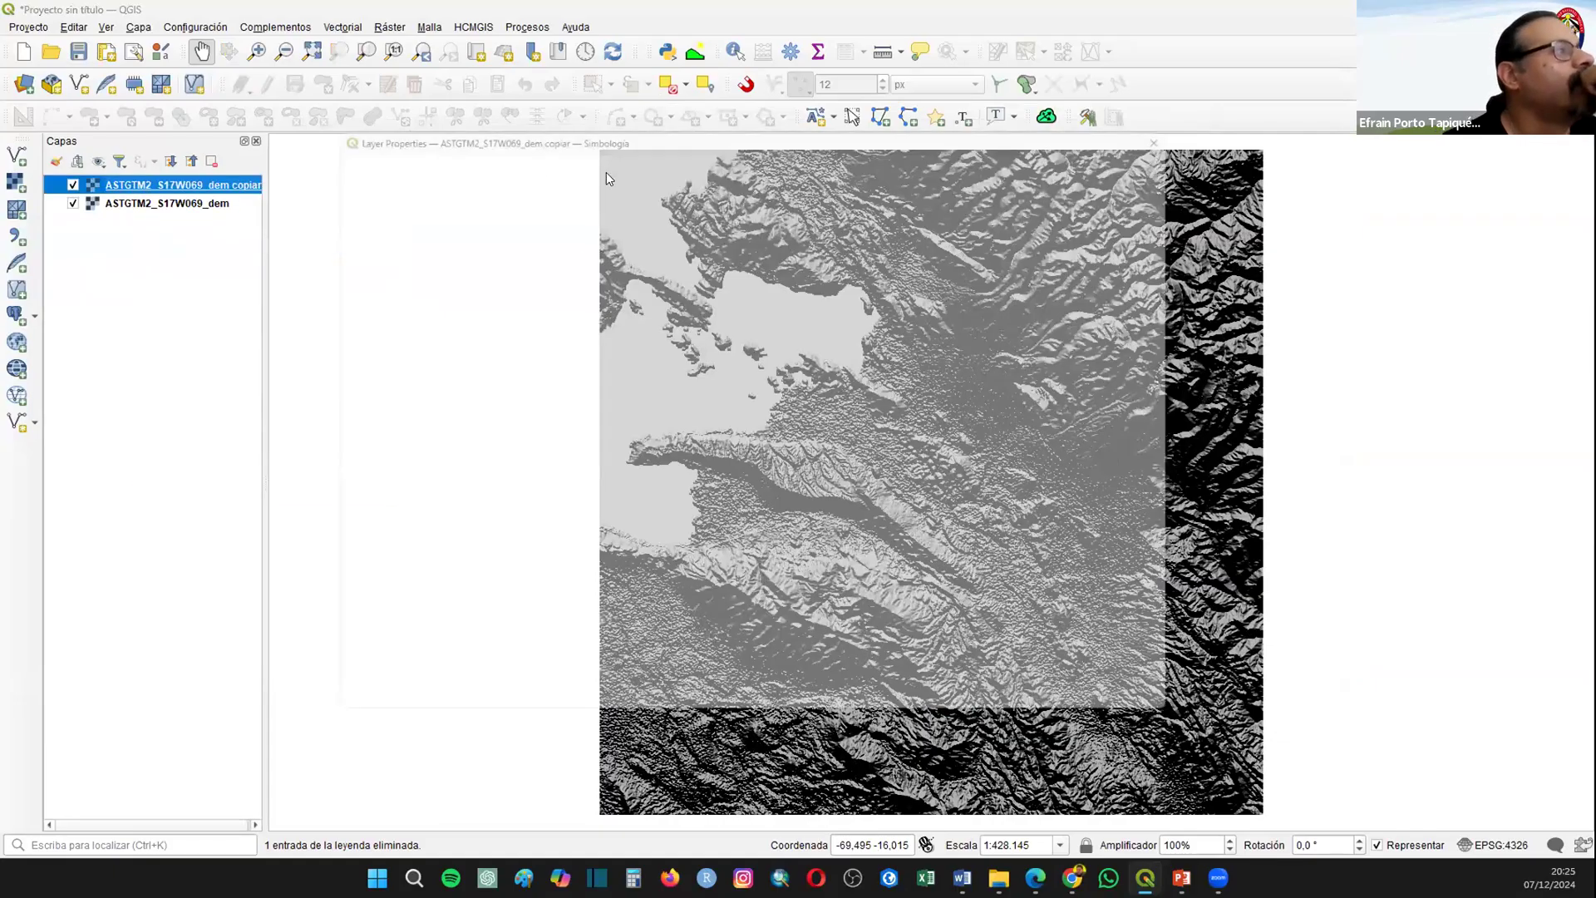
pyautogui.click(606, 172)
pyautogui.click(603, 149)
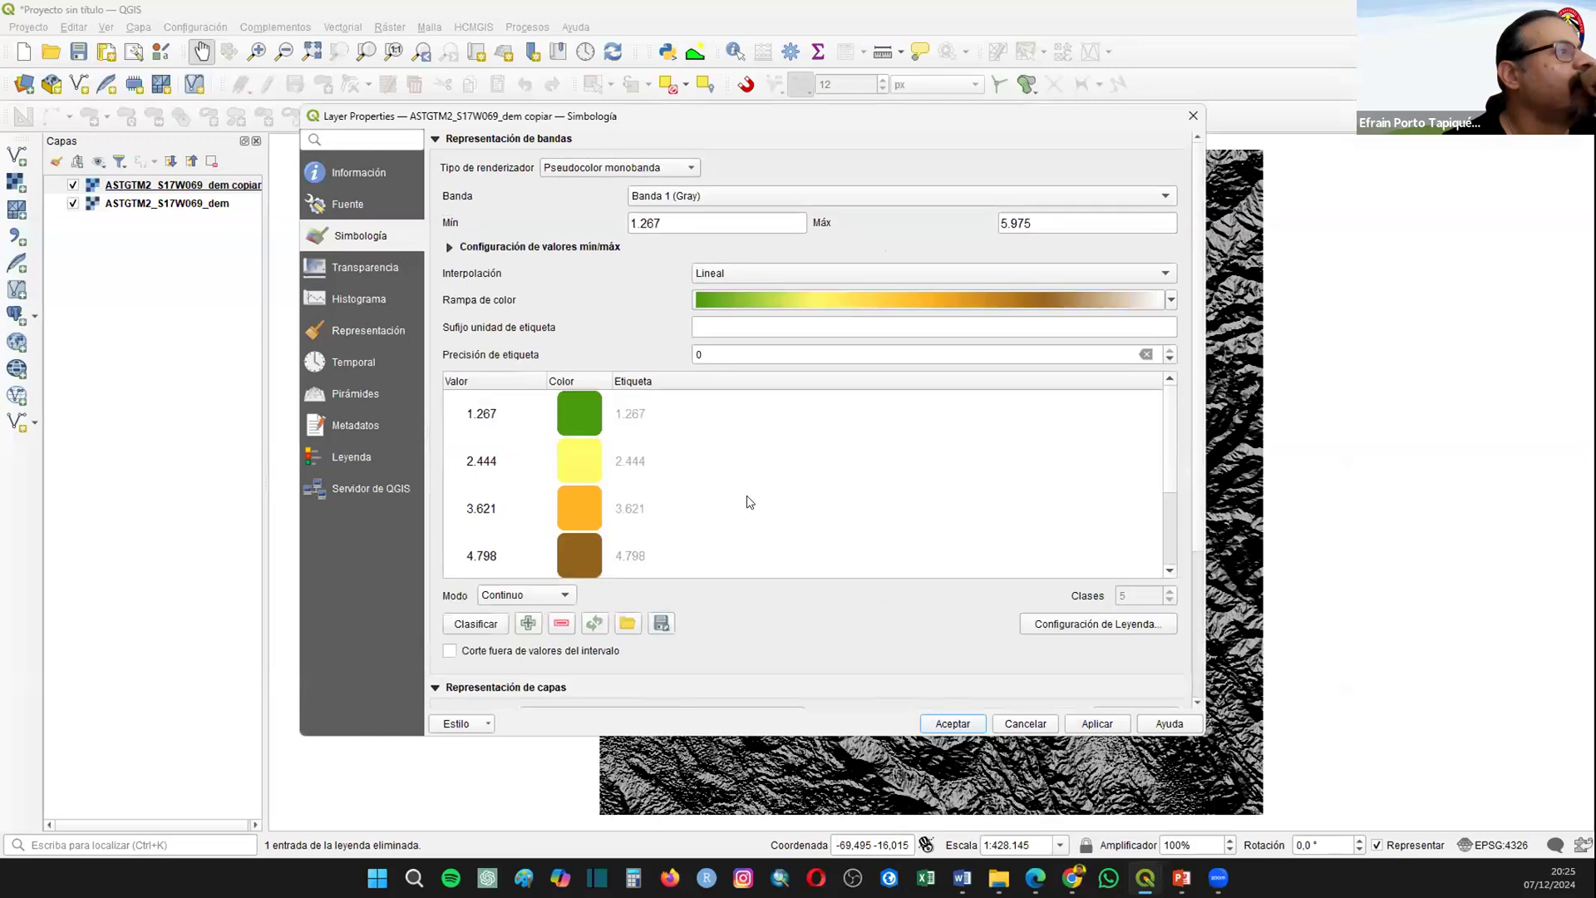
pyautogui.click(517, 687)
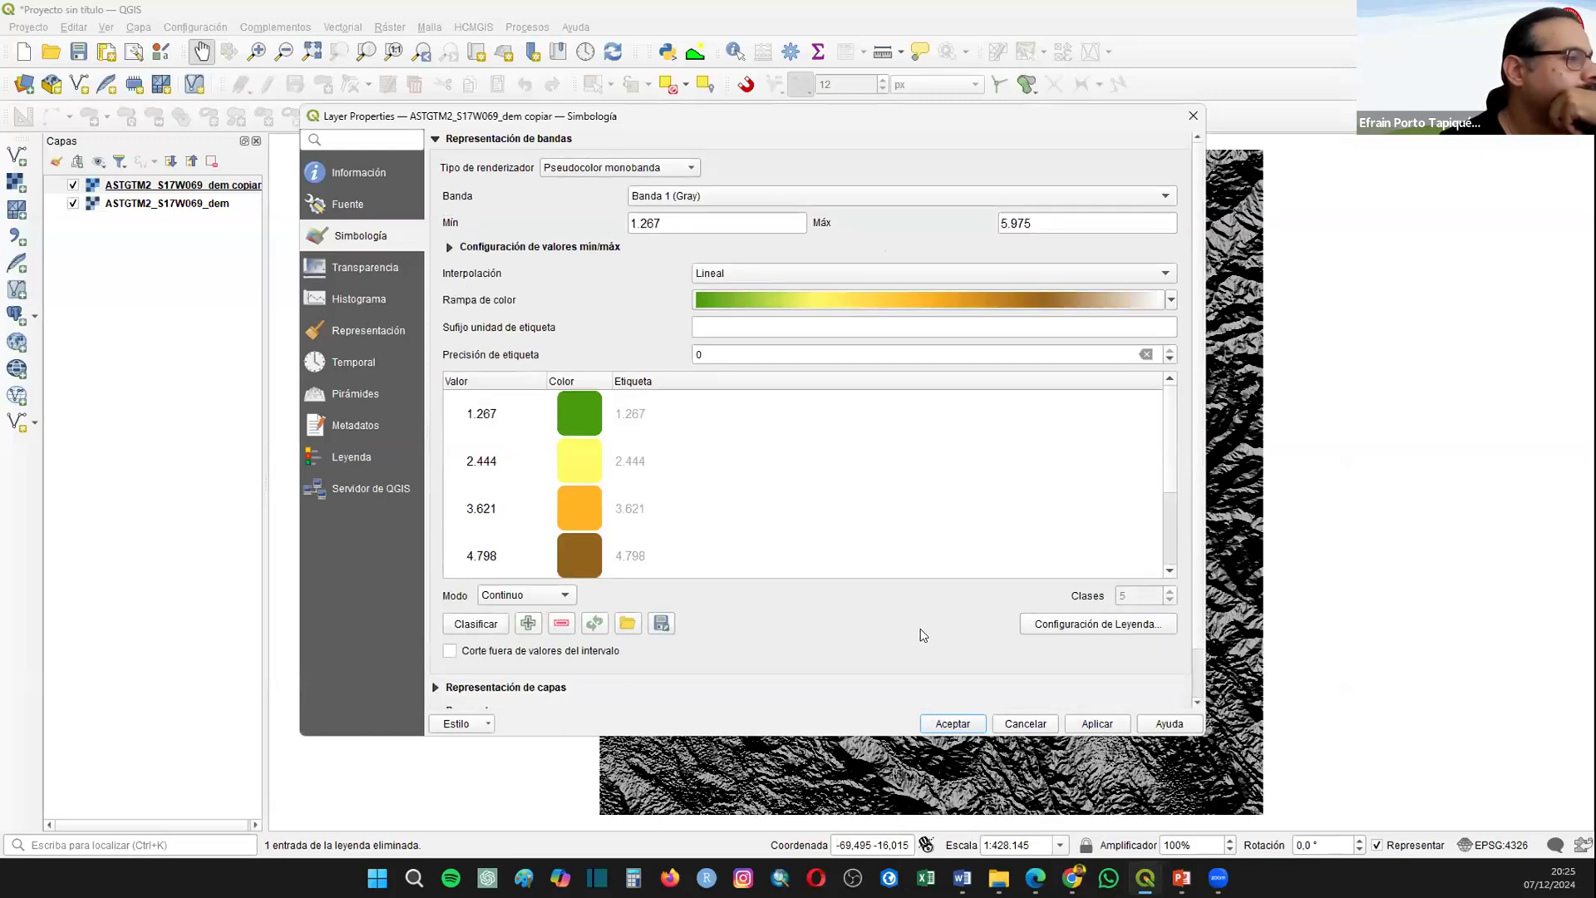
pyautogui.scroll(-1, 884, 595)
pyautogui.scroll(-1, 883, 596)
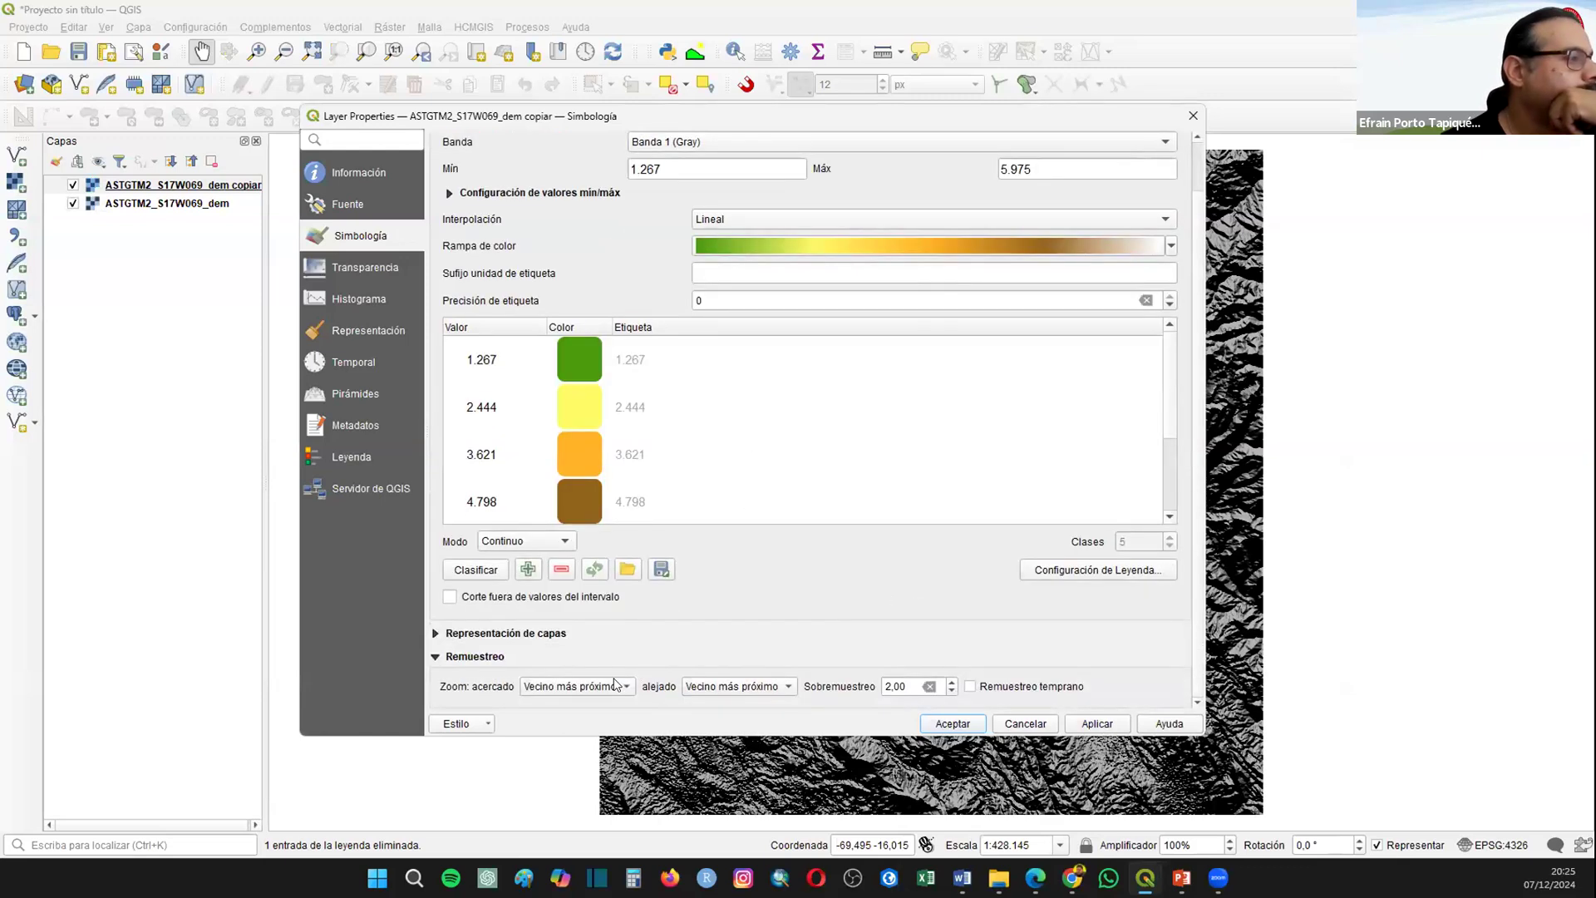
# Step: Set the global opacity of the duplicated DEM layer to 70% and accept the layer properties
pyautogui.click(365, 267)
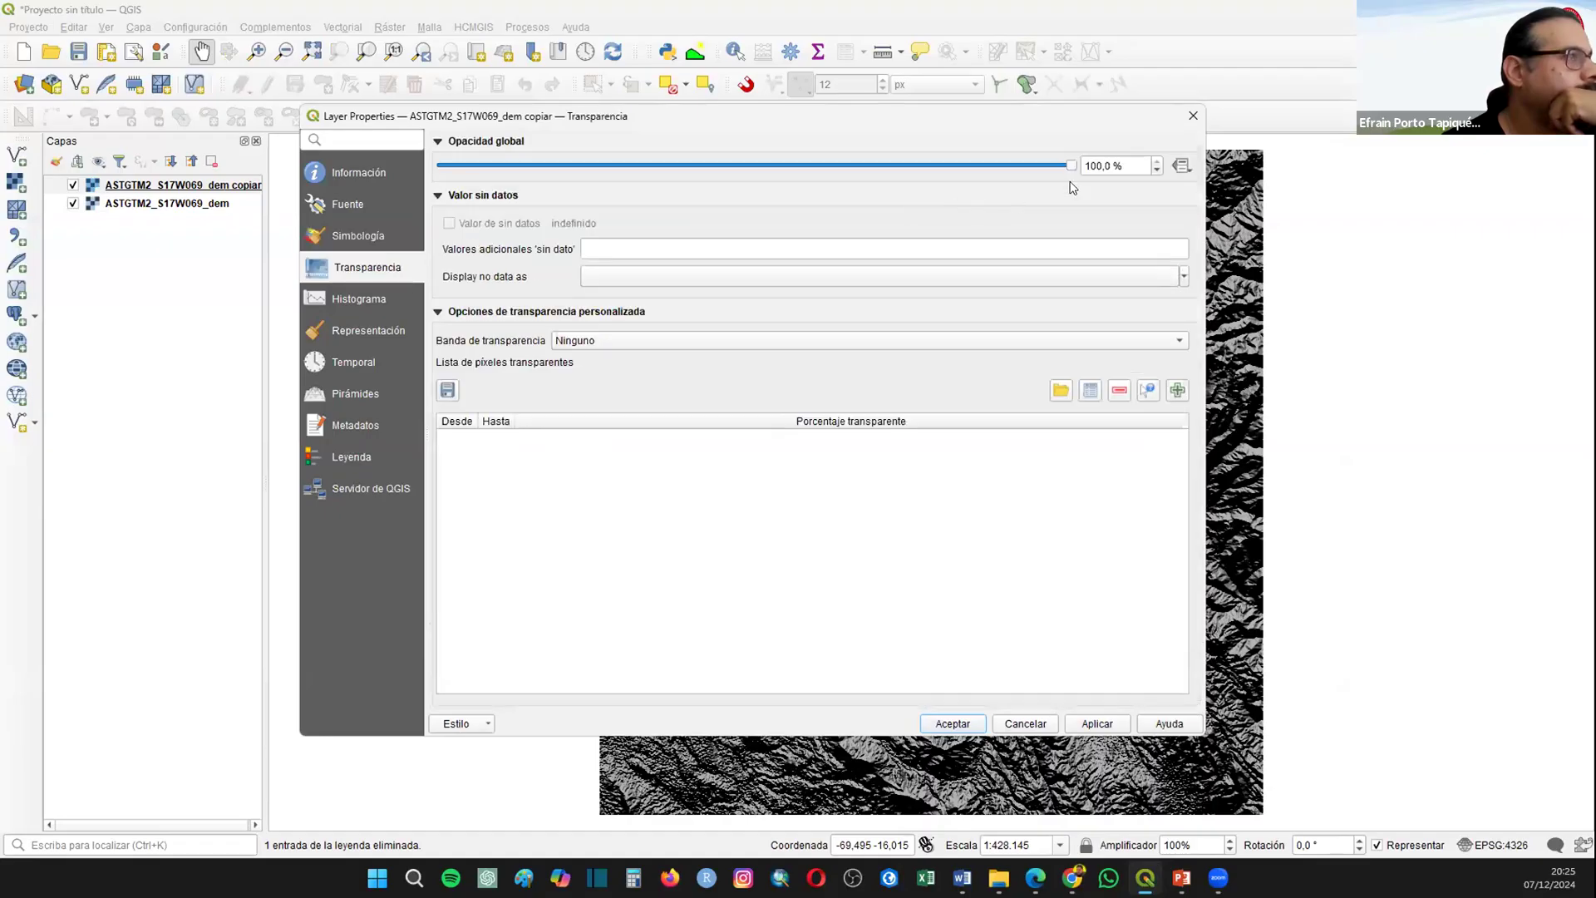
pyautogui.click(1097, 156)
pyautogui.press('BackSpace')
pyautogui.press('BackSpace')
pyautogui.write('7')
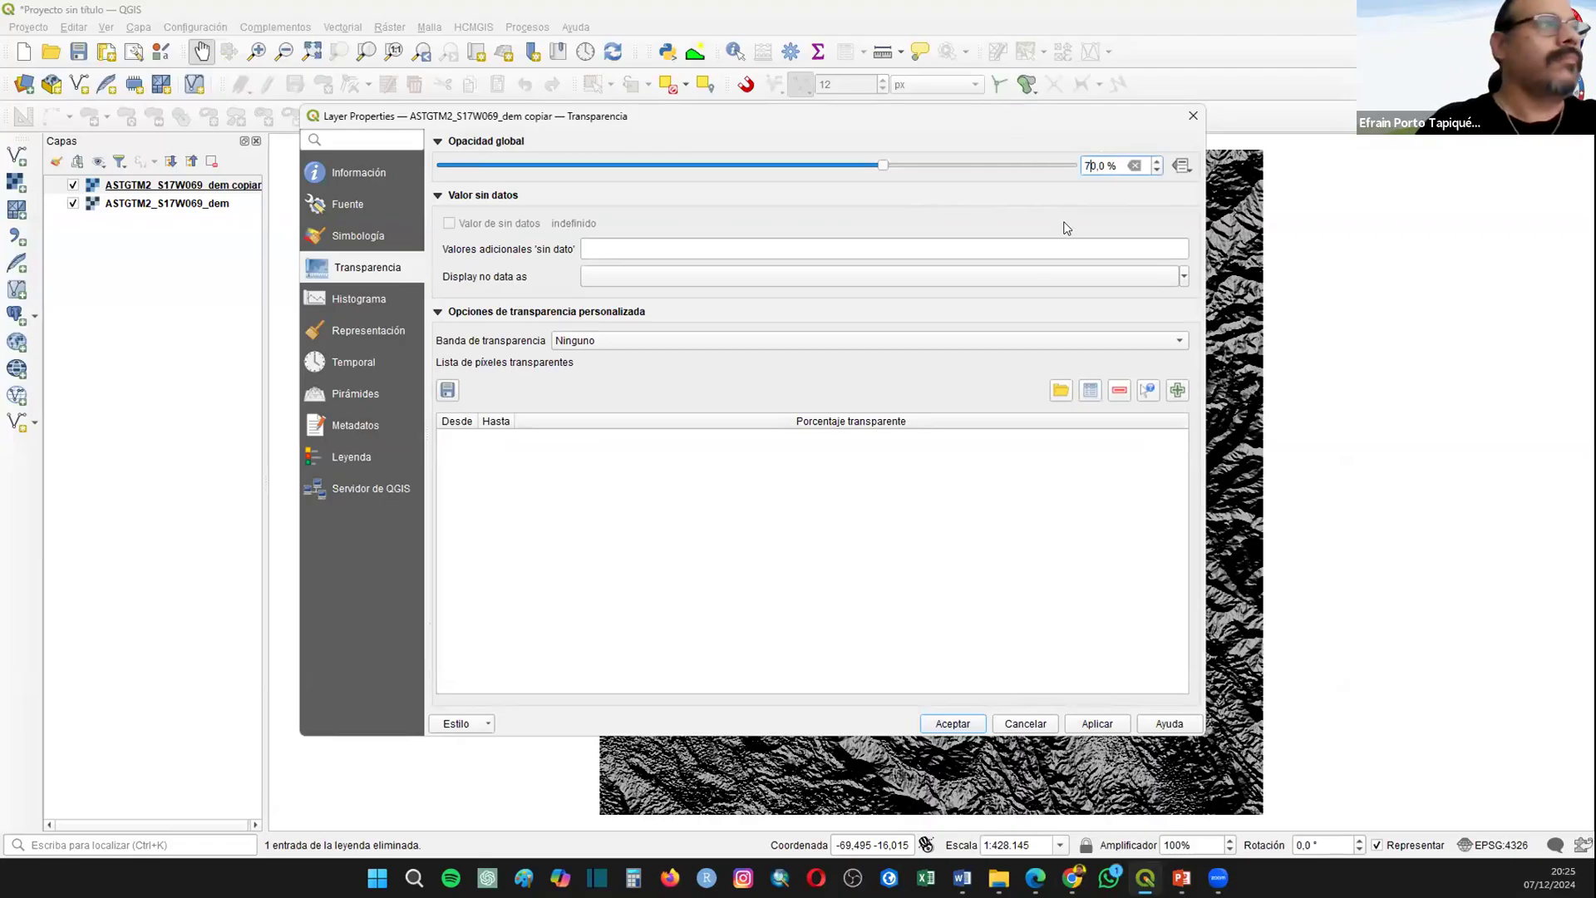
pyautogui.click(949, 724)
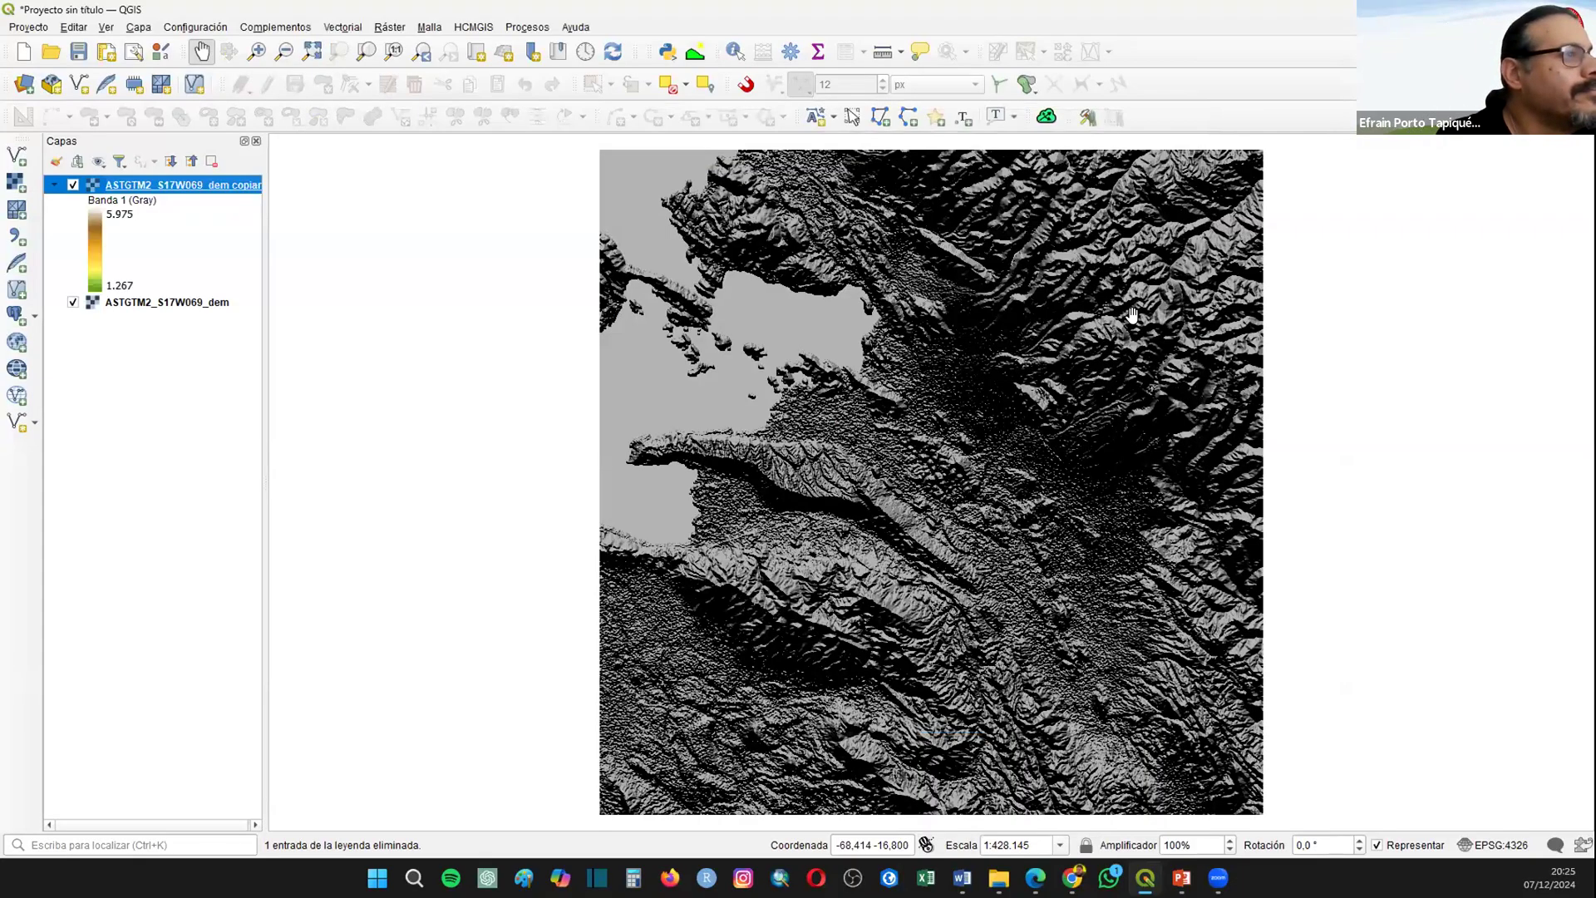
# Step: Add the HCMGIS Google Satellite basemap and place it between the pseudocolour DEM copy and the hillshade DEM
pyautogui.click(476, 26)
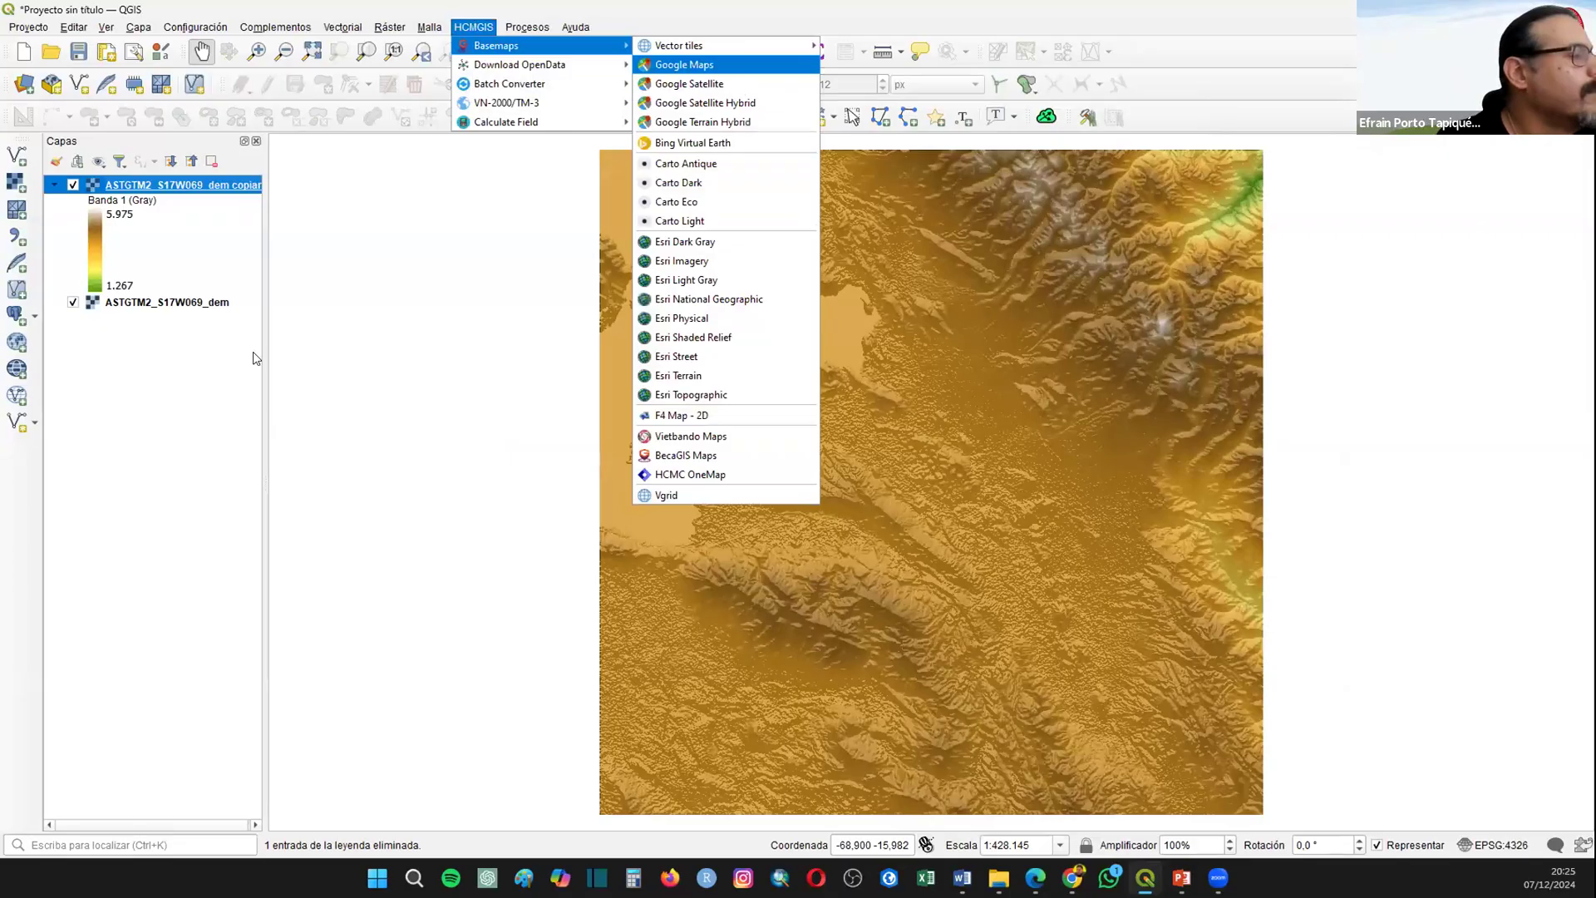
pyautogui.click(284, 349)
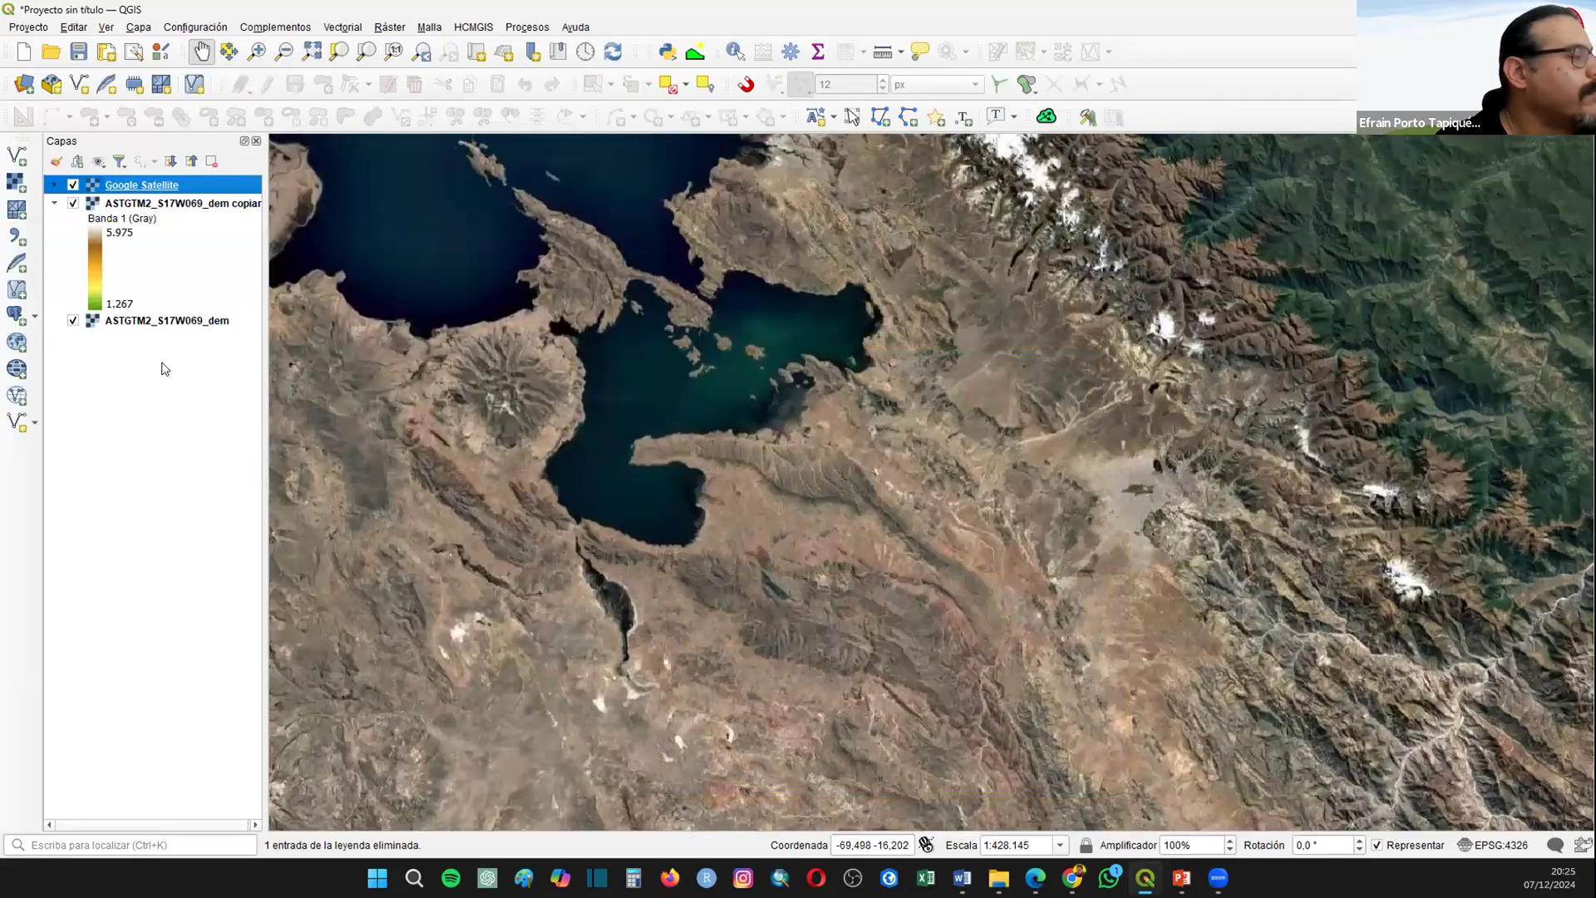
pyautogui.moveTo(143, 302); pyautogui.dragTo(208, 355)
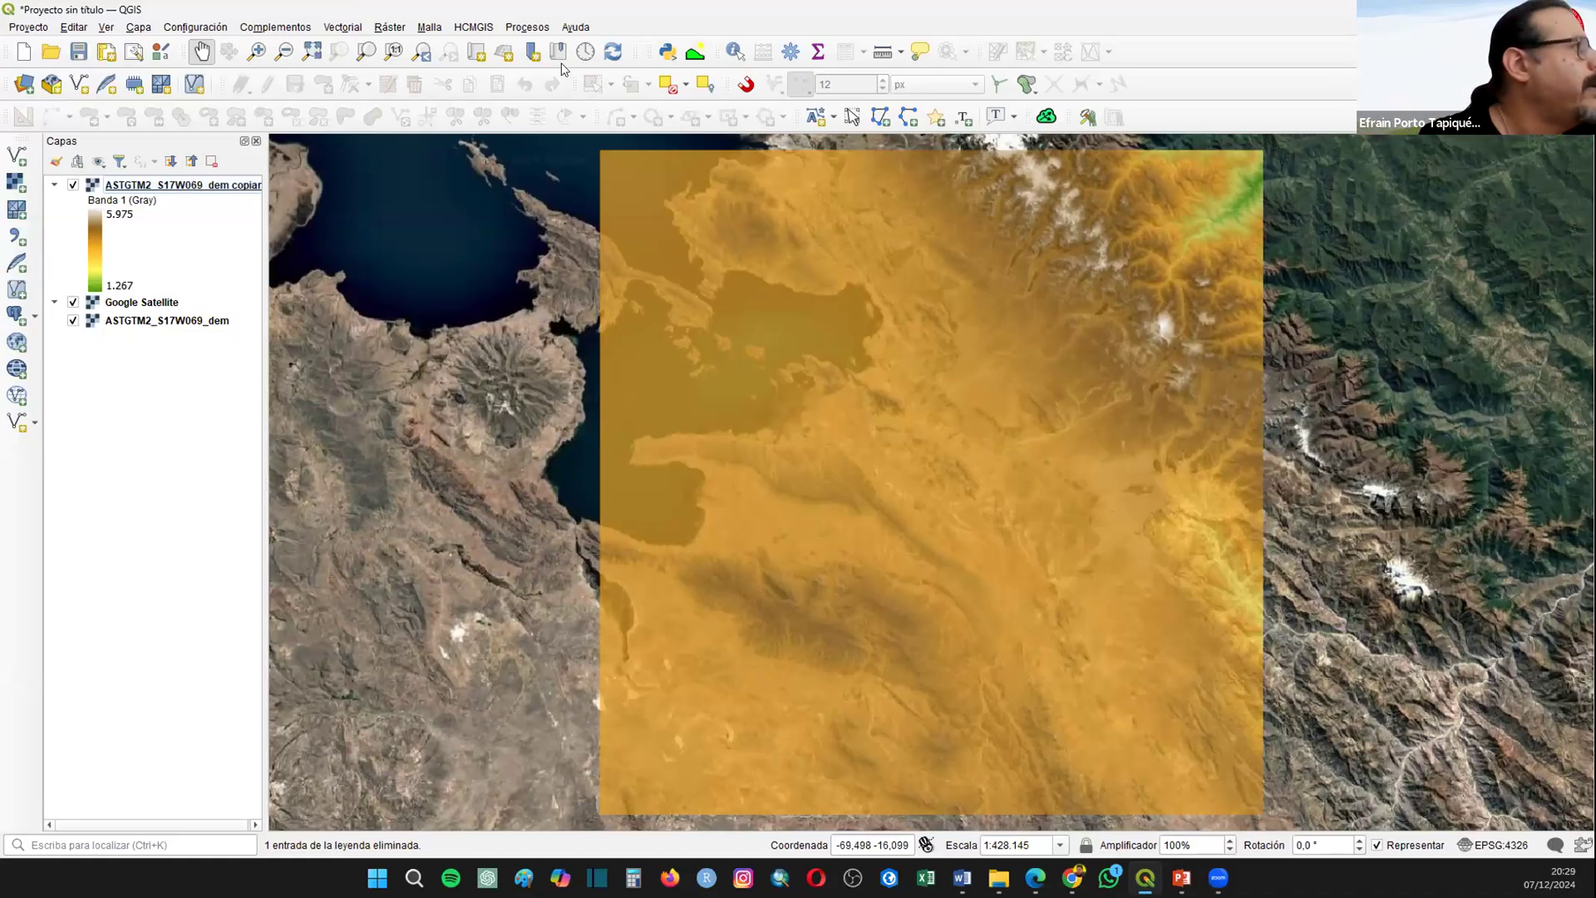
# Step: Add the HCMGIS Google Maps basemap on top of all layers and focus on the El Alto airport area
pyautogui.click(473, 26)
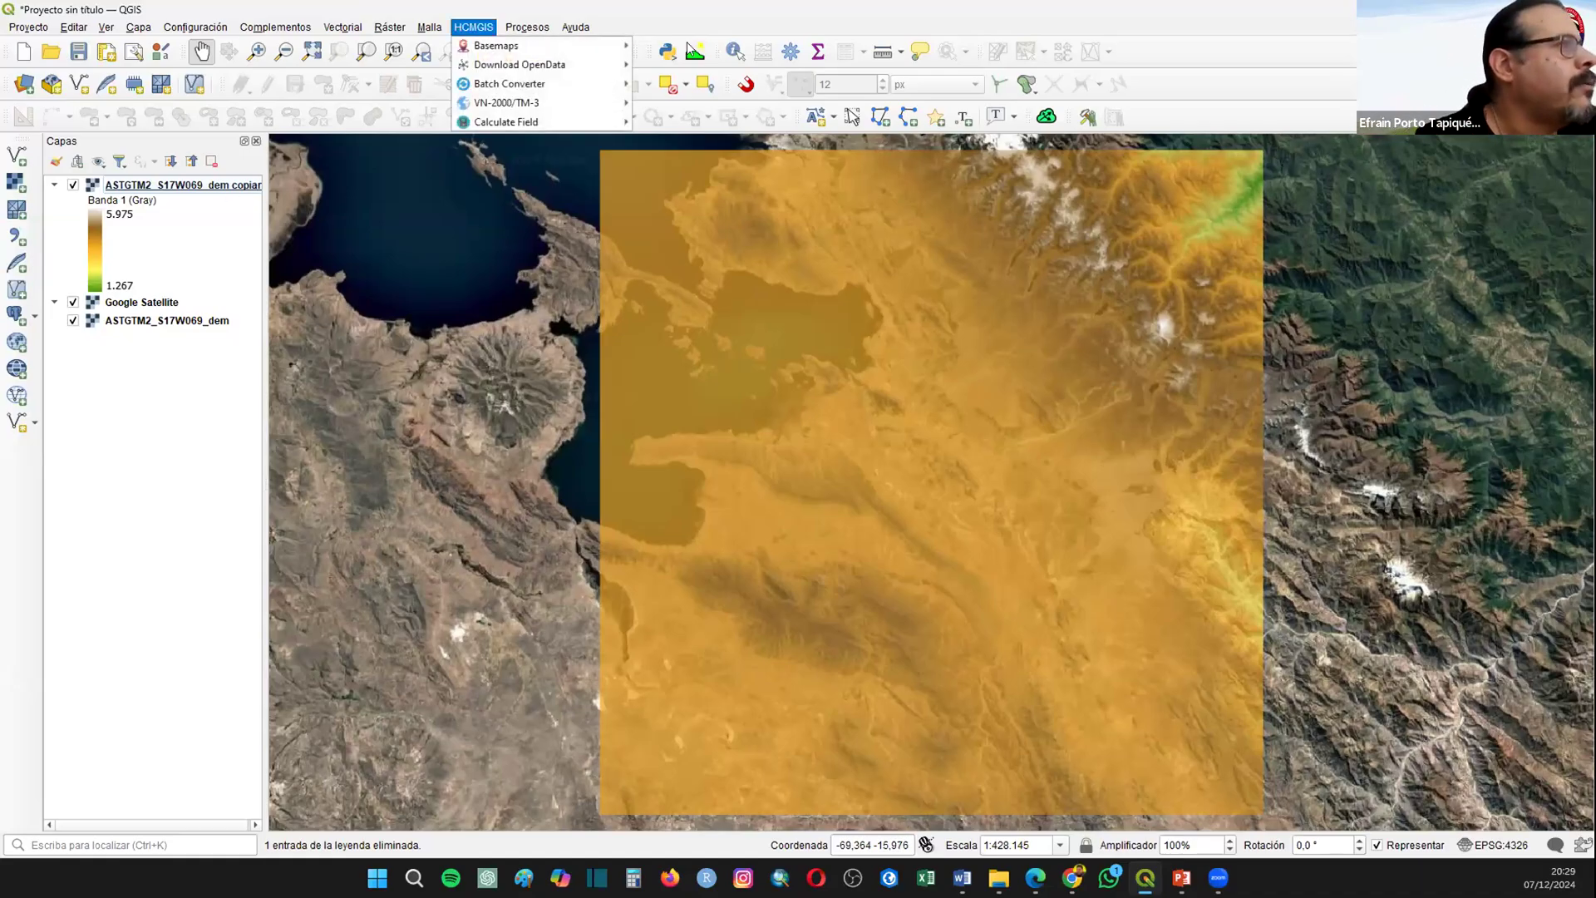
pyautogui.moveTo(582, 45)
pyautogui.click(696, 67)
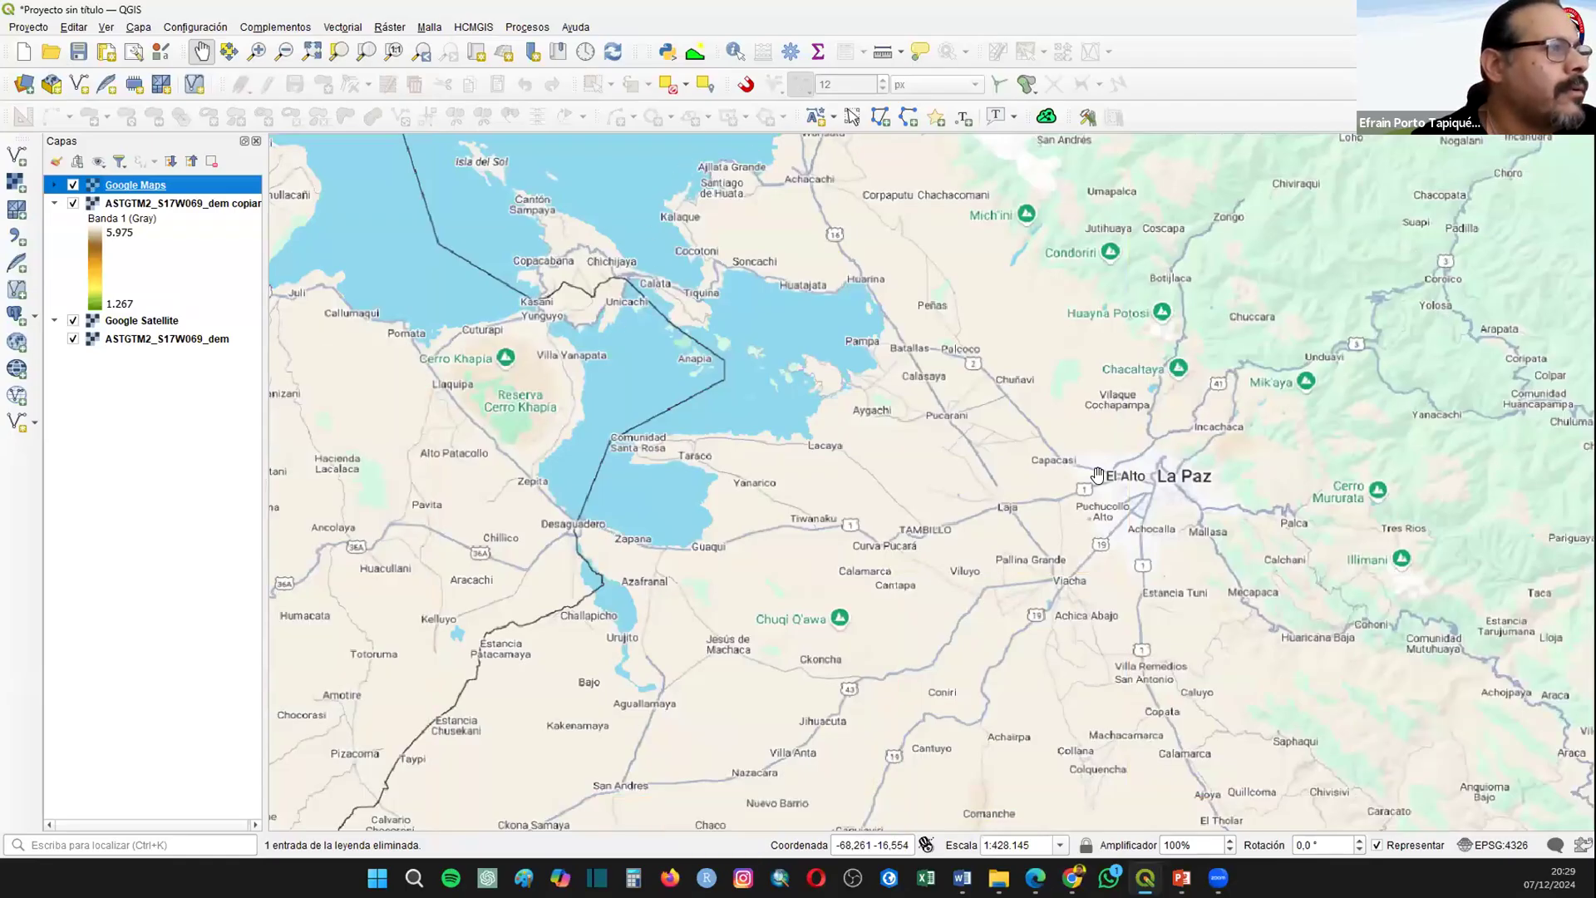
pyautogui.scroll(1, 1167, 486)
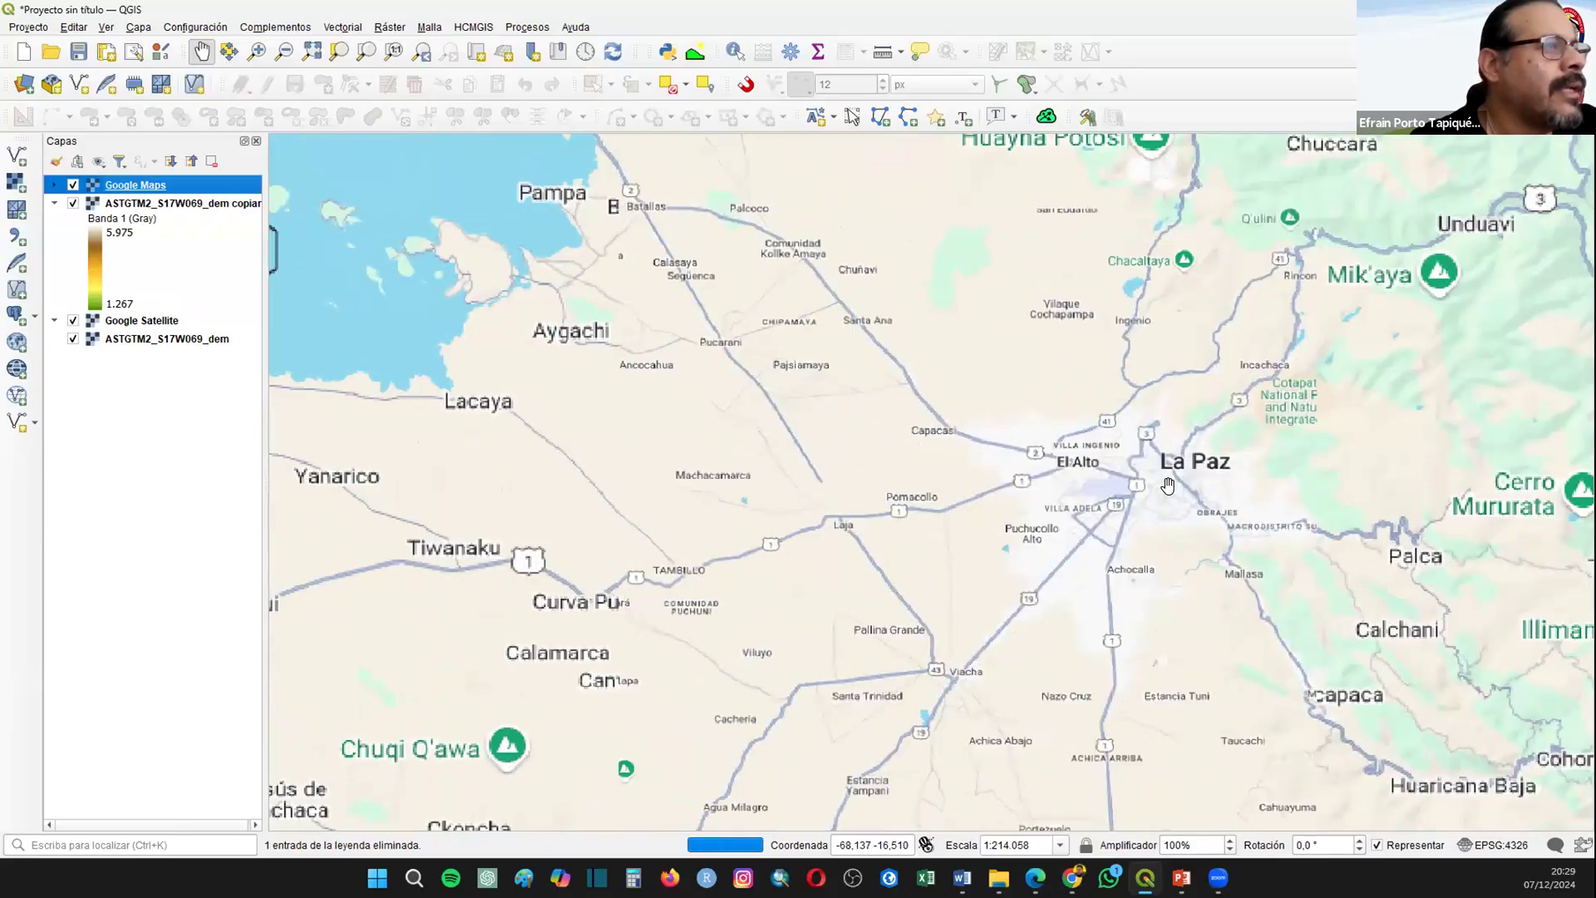
pyautogui.scroll(1, 1167, 484)
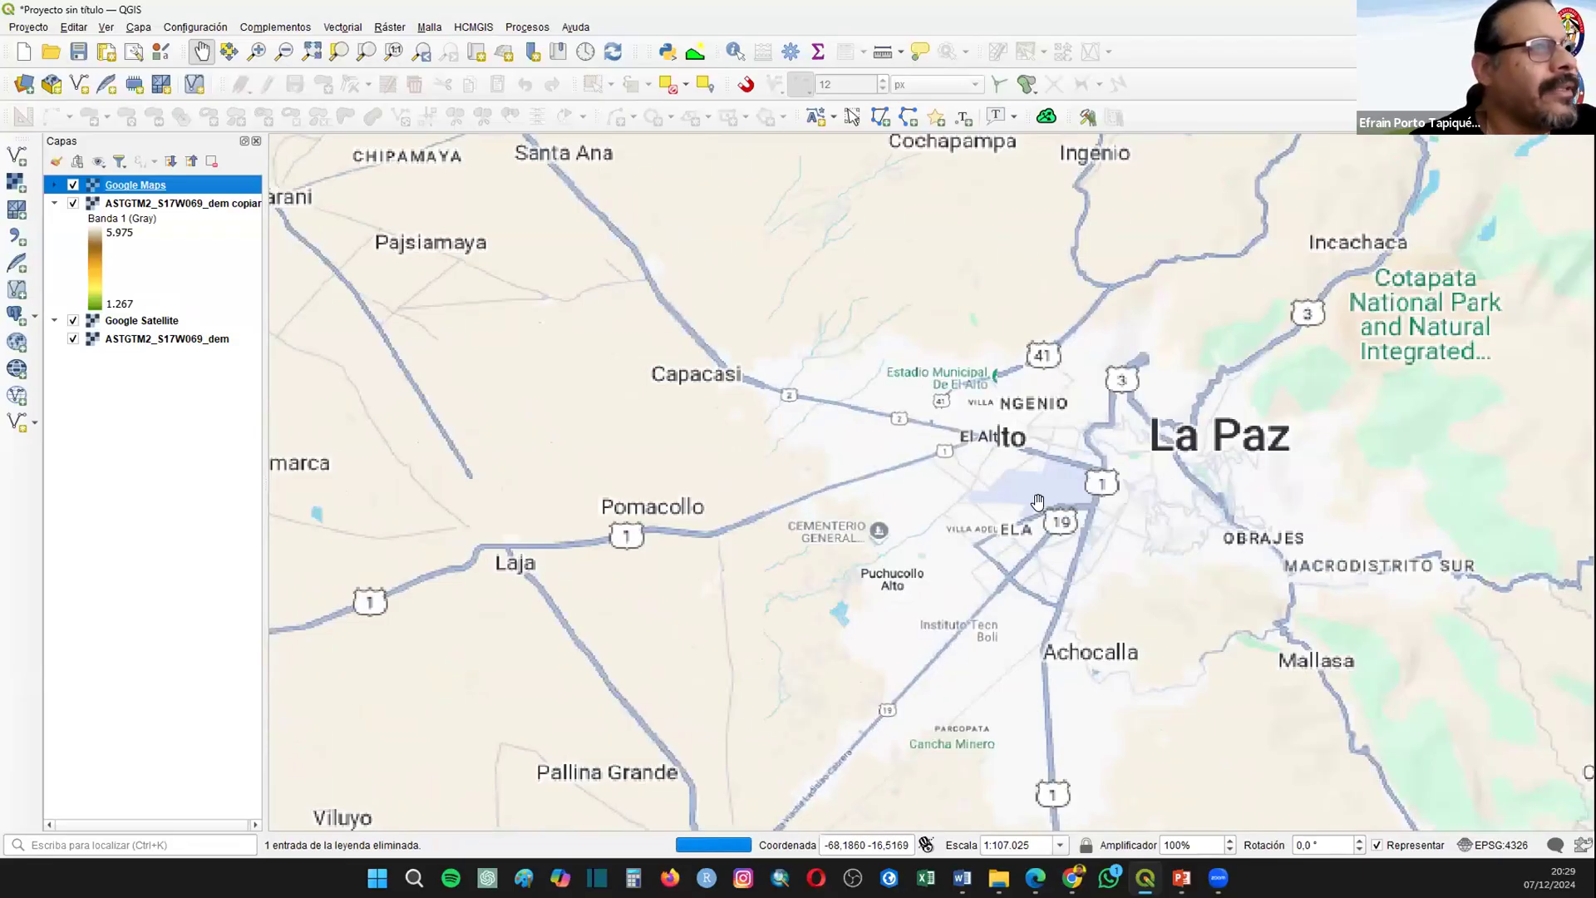
pyautogui.scroll(4, 1037, 502)
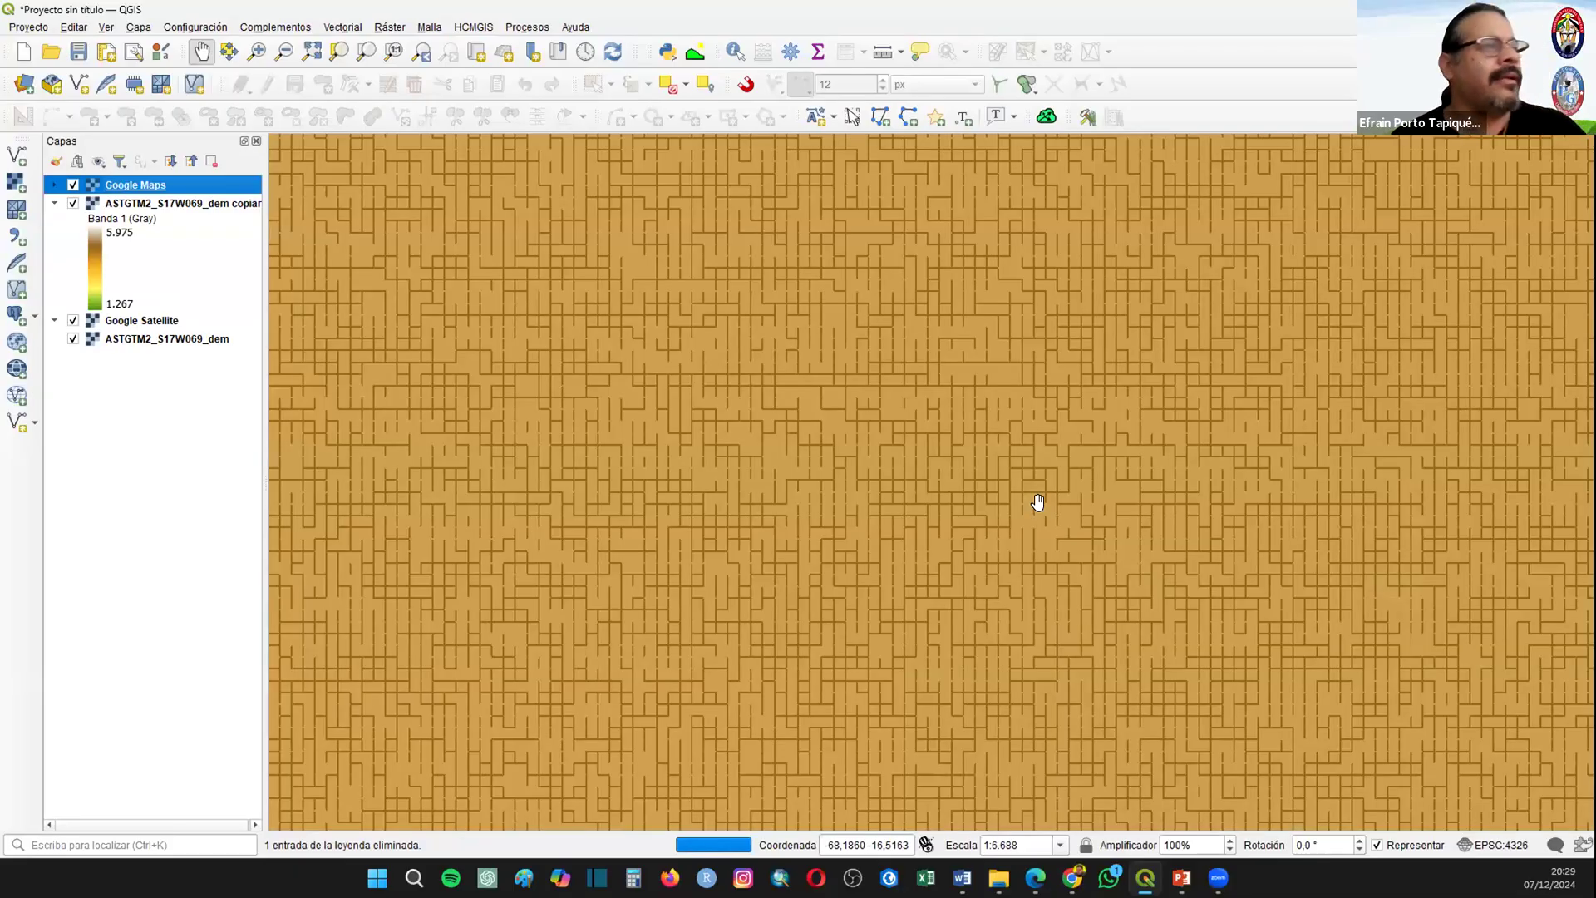
# Step: Hide both DEM layers and Google Satellite, leaving only Google Maps visible around El Alto and La Paz
pyautogui.scroll(-1, 1033, 502)
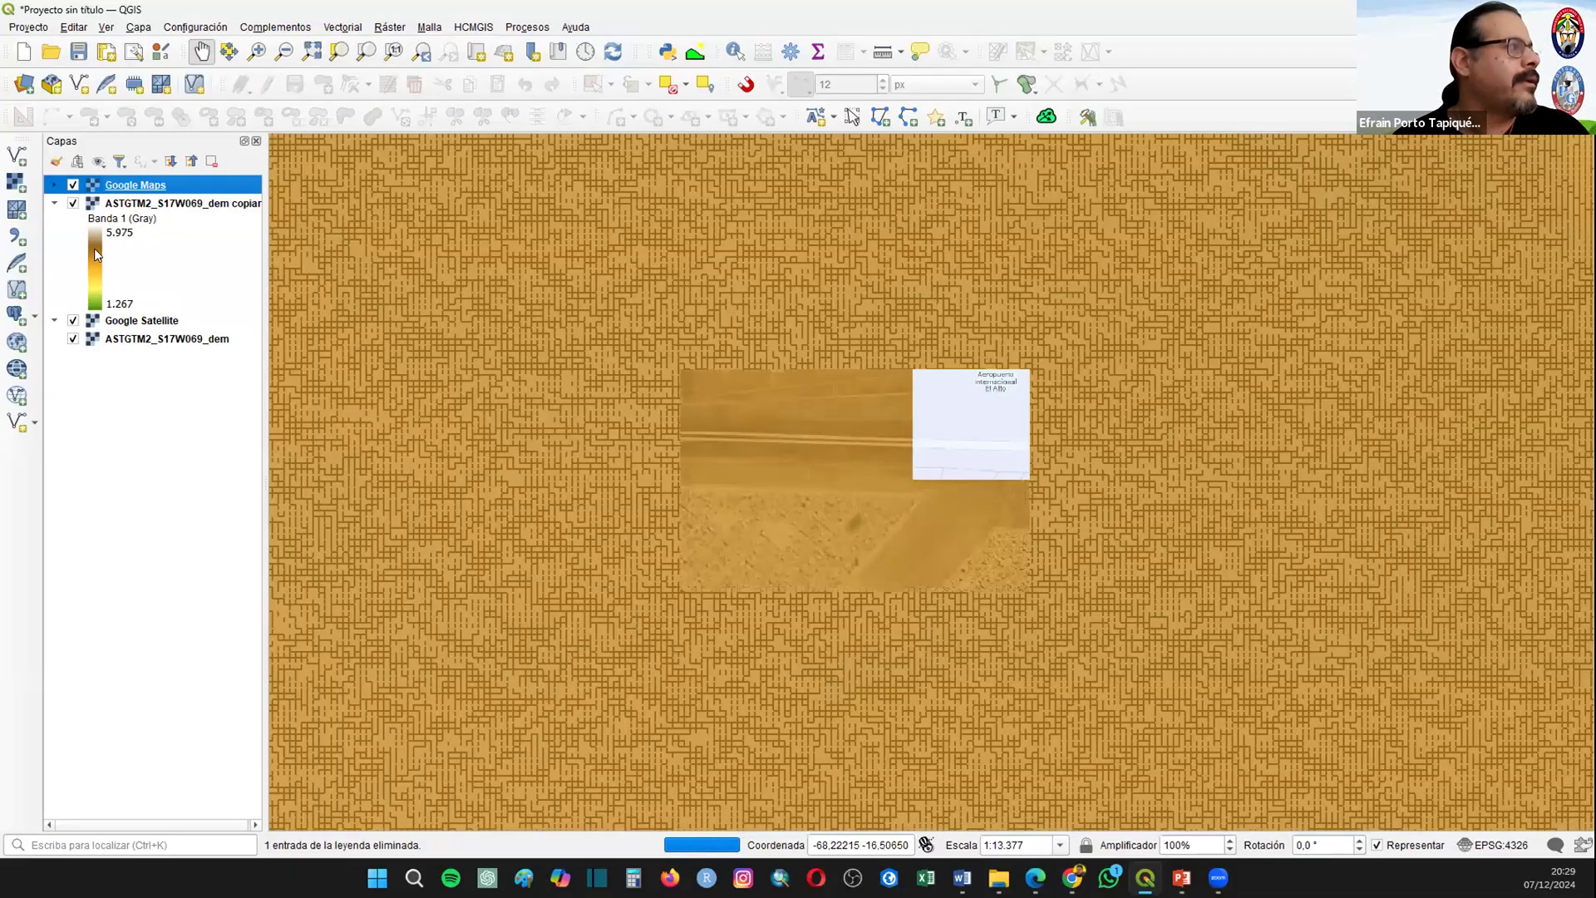
pyautogui.click(73, 204)
pyautogui.click(72, 321)
pyautogui.click(73, 339)
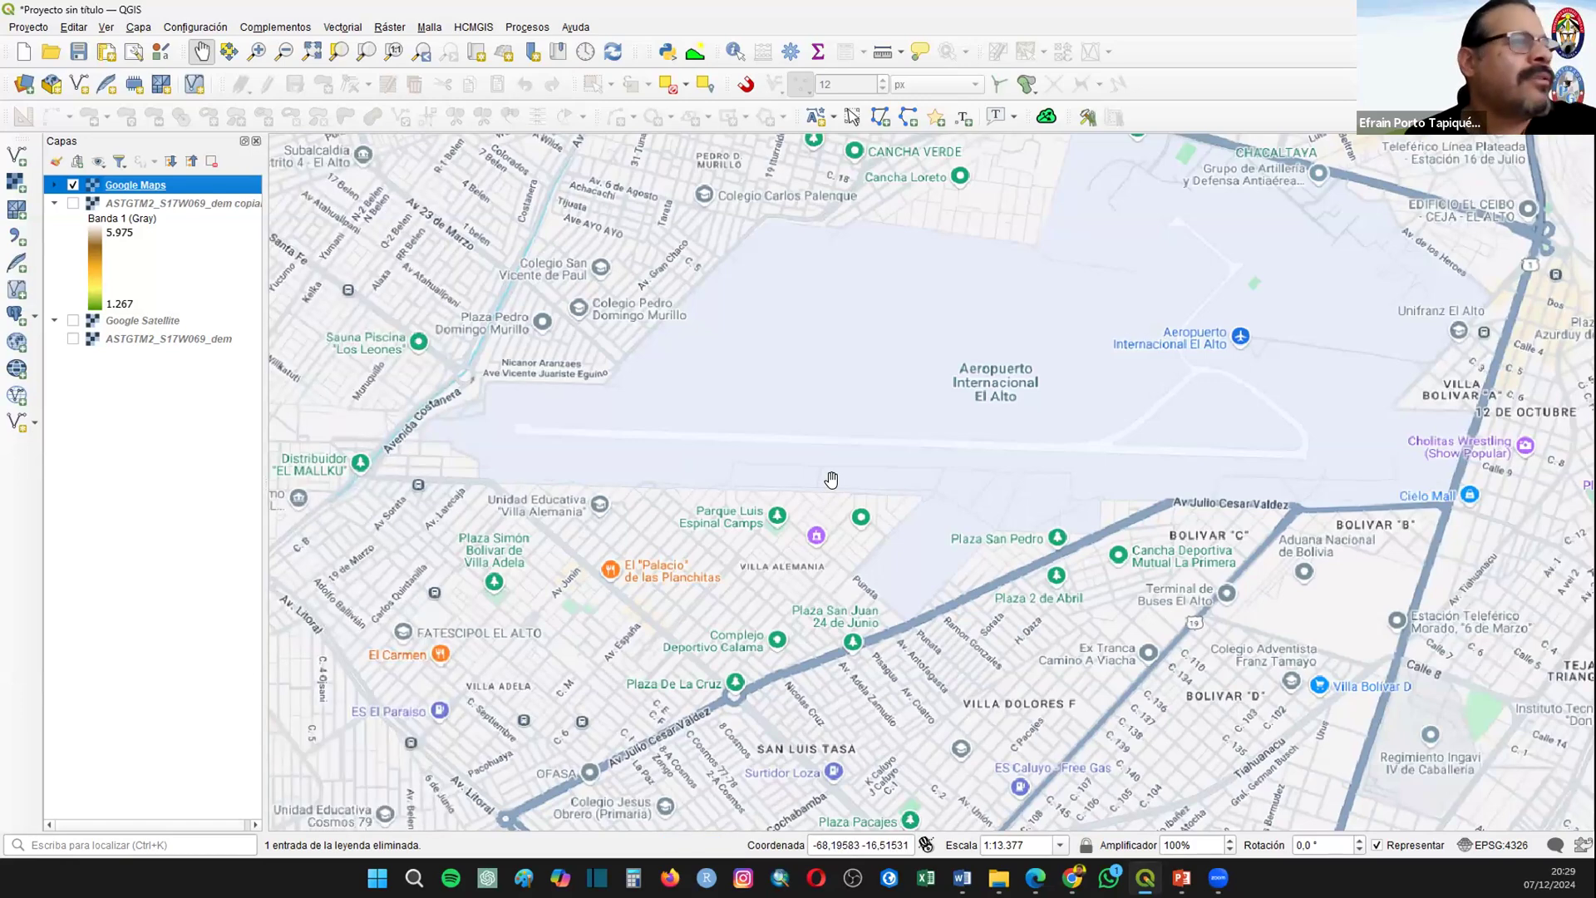
pyautogui.scroll(-2, 835, 490)
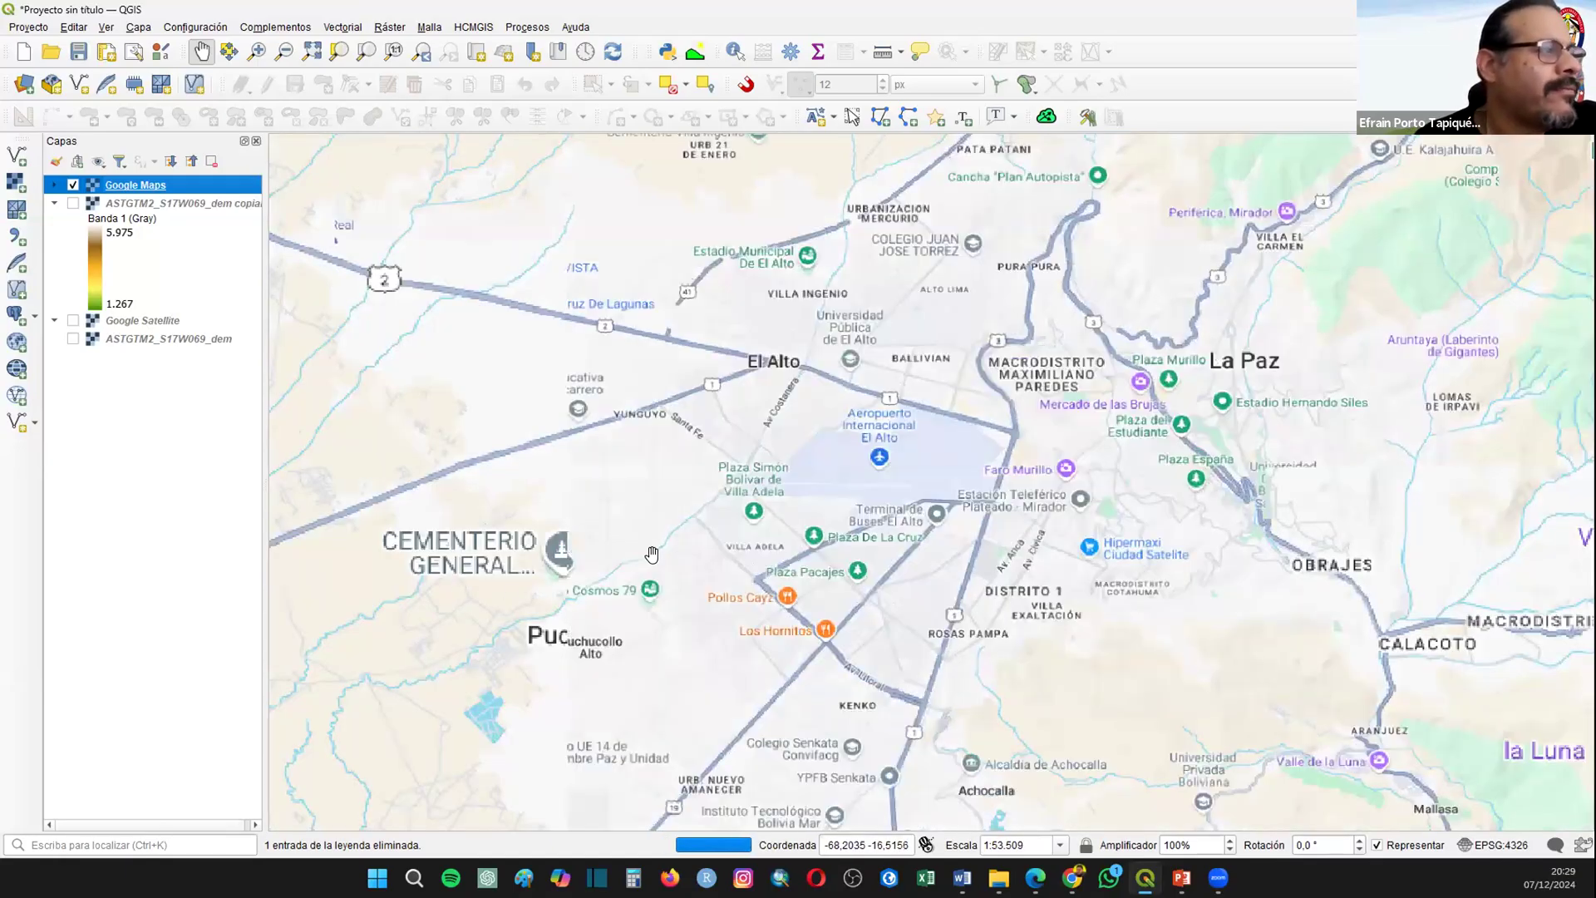
pyautogui.scroll(-1, 771, 586)
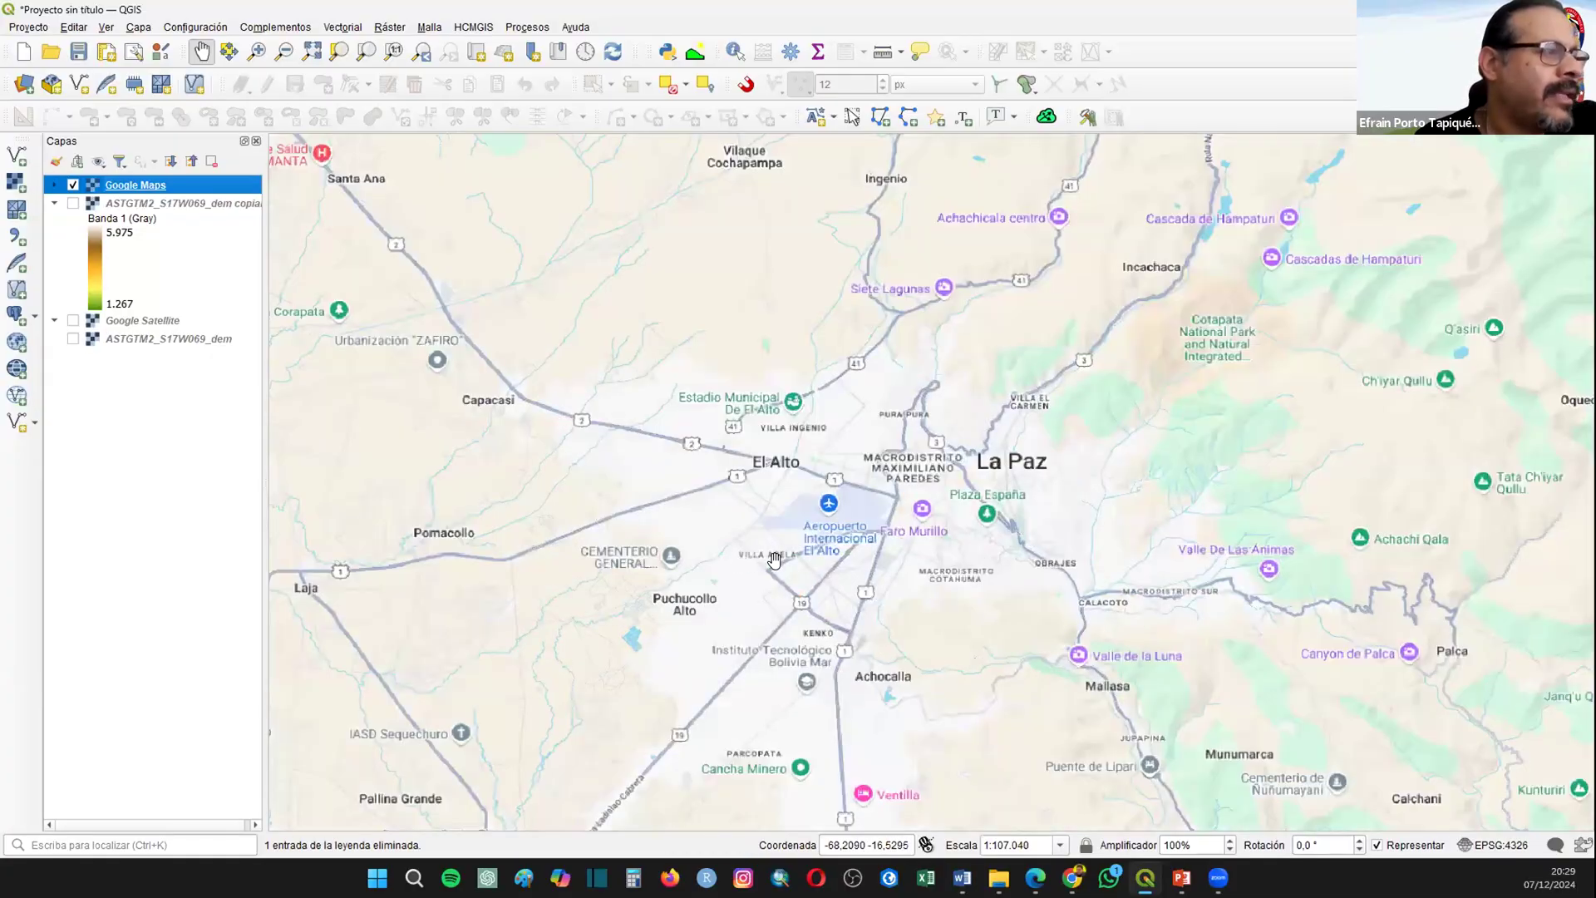
pyautogui.scroll(-1, 842, 553)
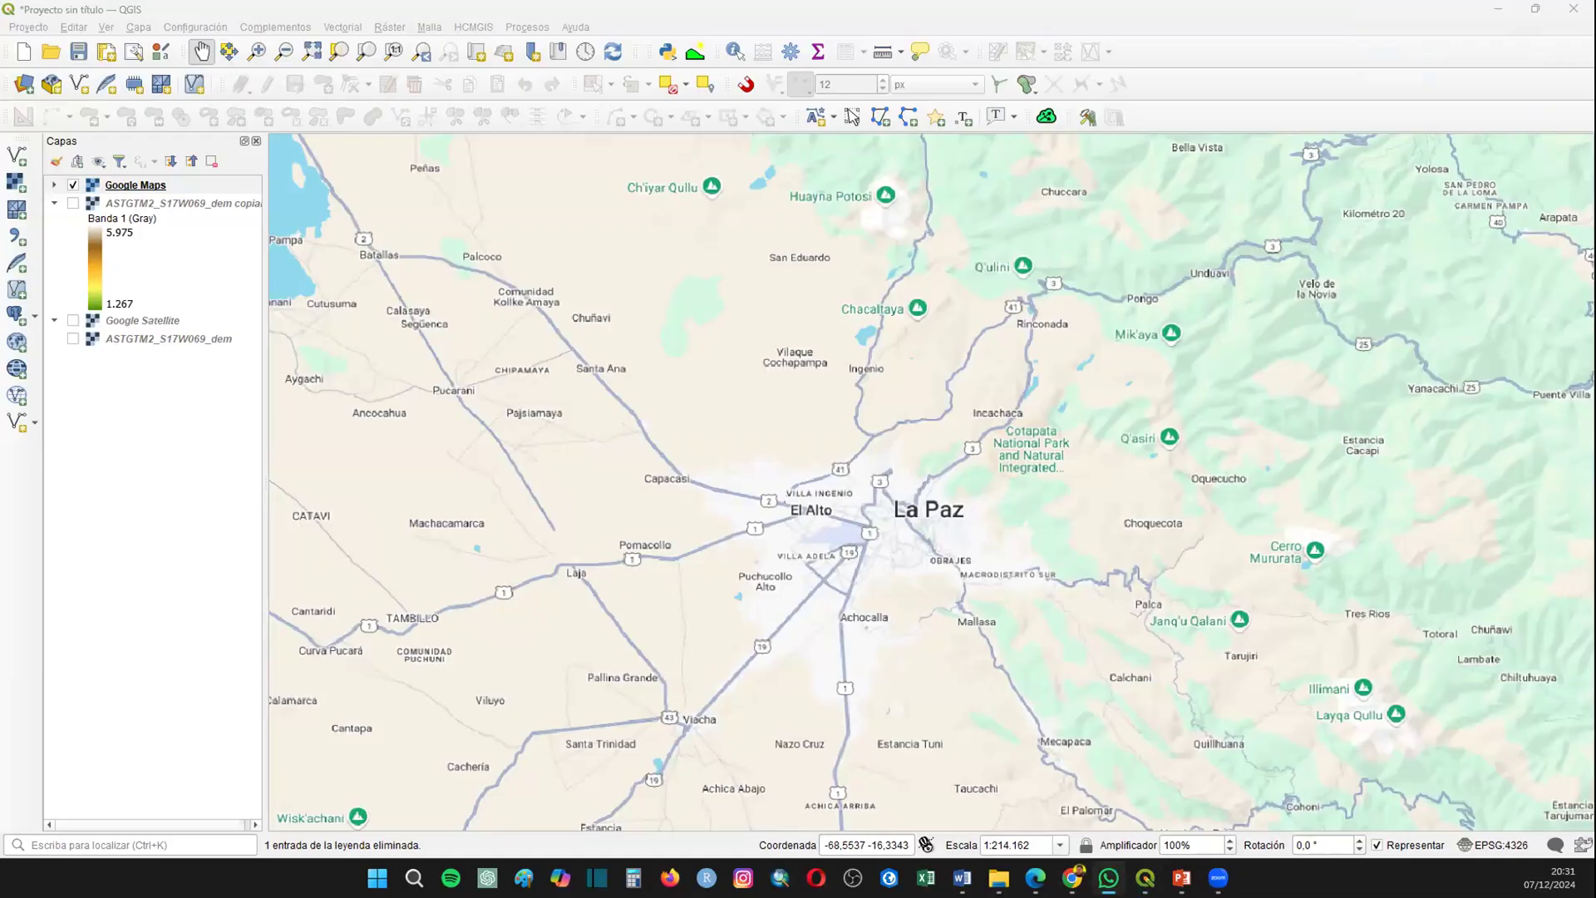
pyautogui.hotkey('alt', 'Tab')
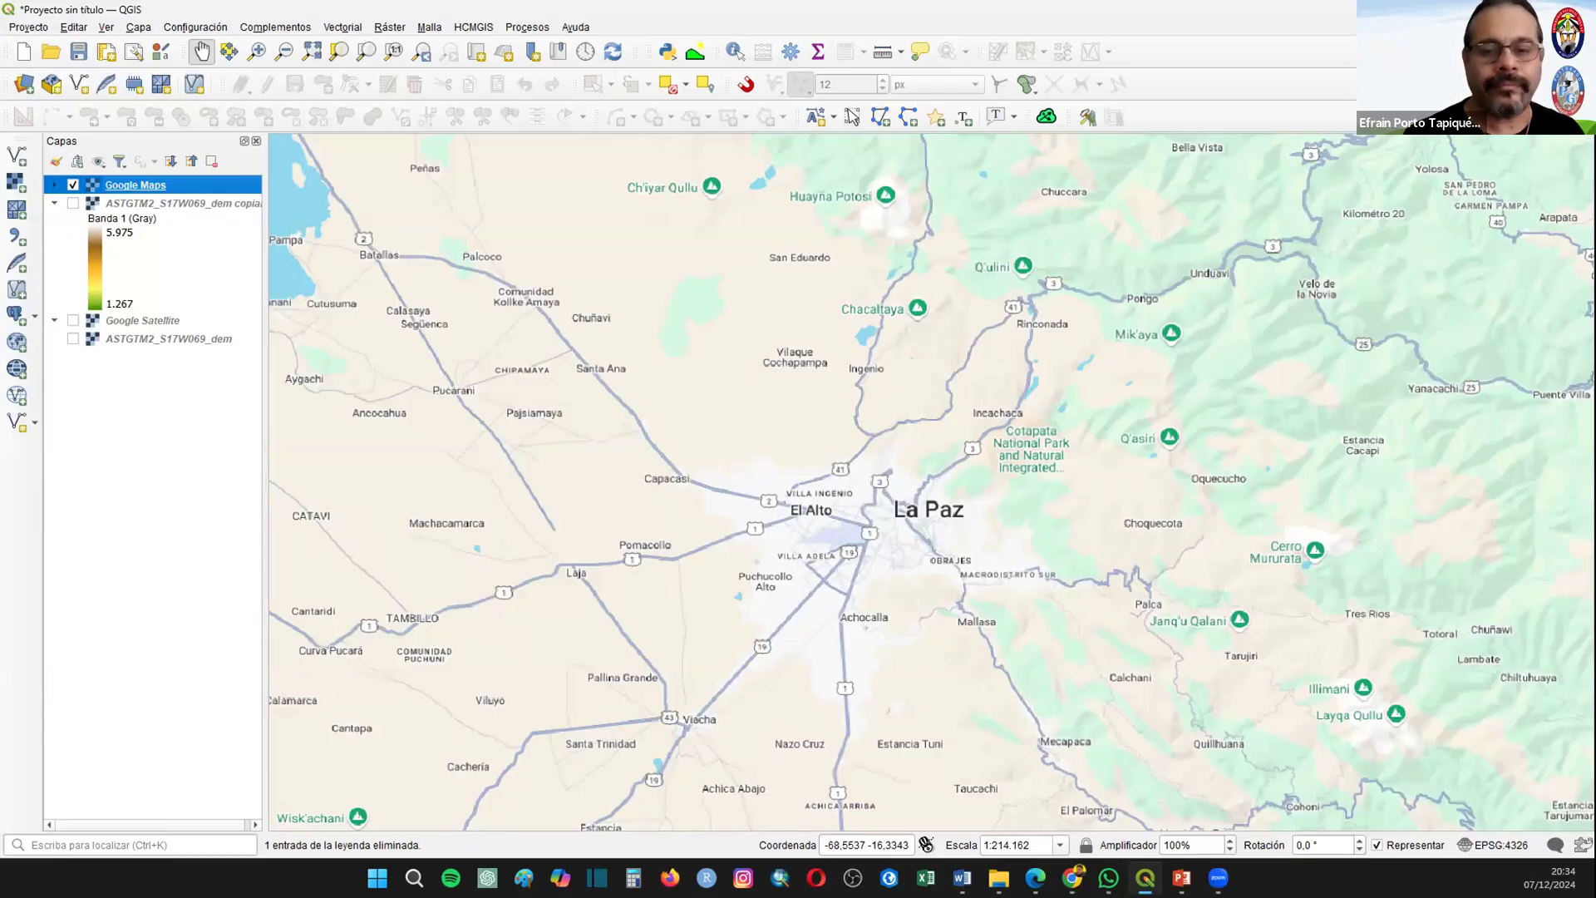
pyautogui.hotkey('alt', 'Tab')
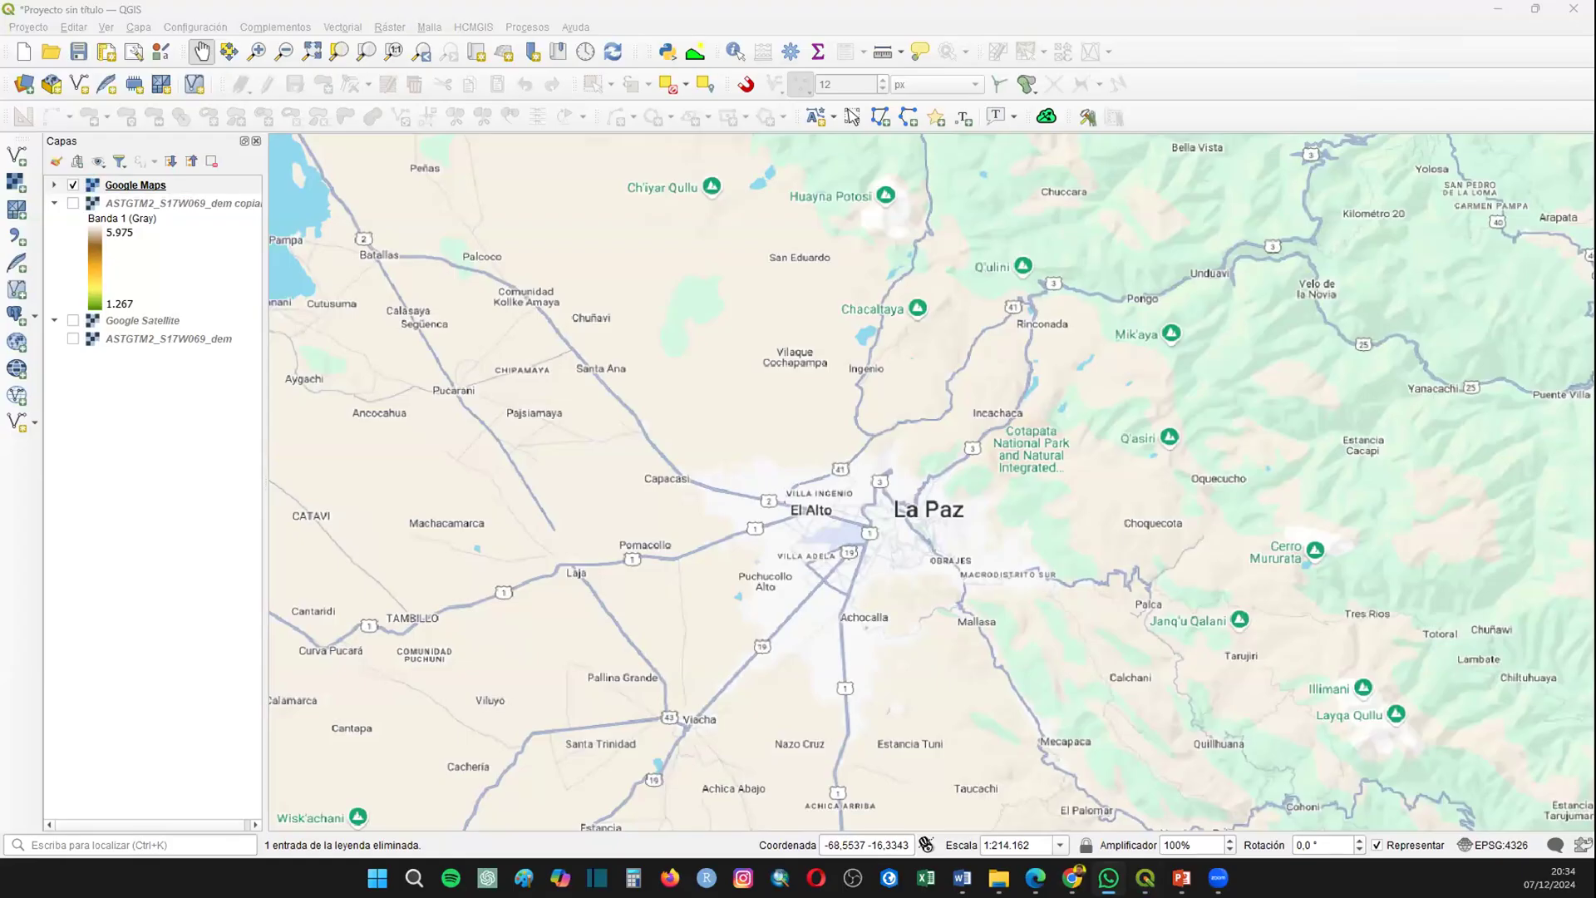
pyautogui.hotkey('alt', 'Tab')
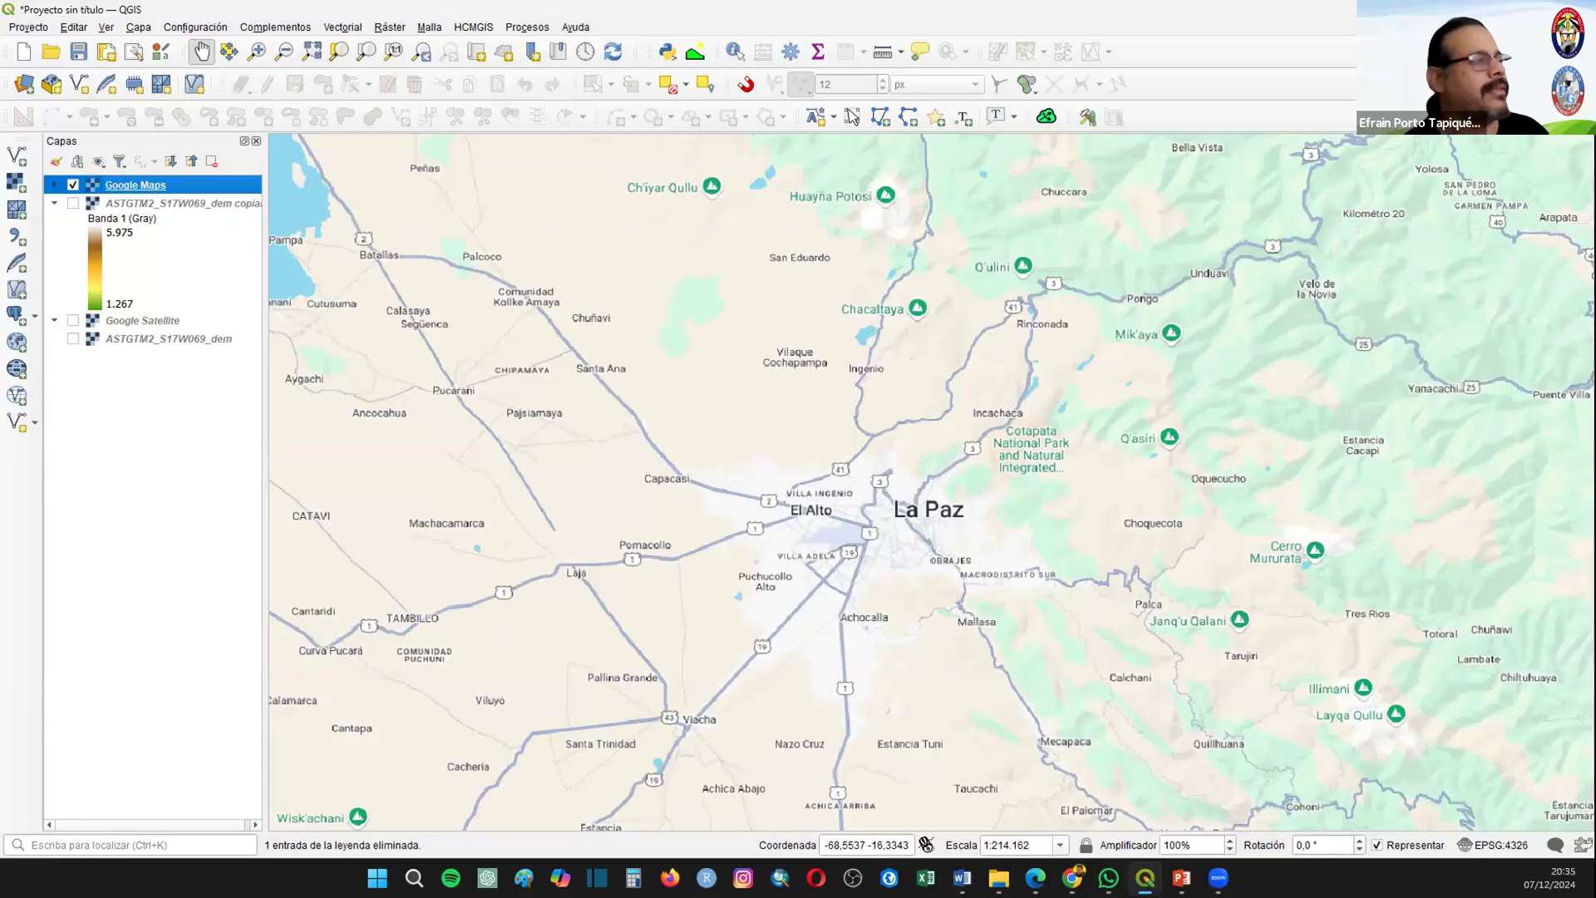
# Step: Show the DEM copy instead of Google Maps and apply the Gris monobanda renderer to it
pyautogui.click(73, 204)
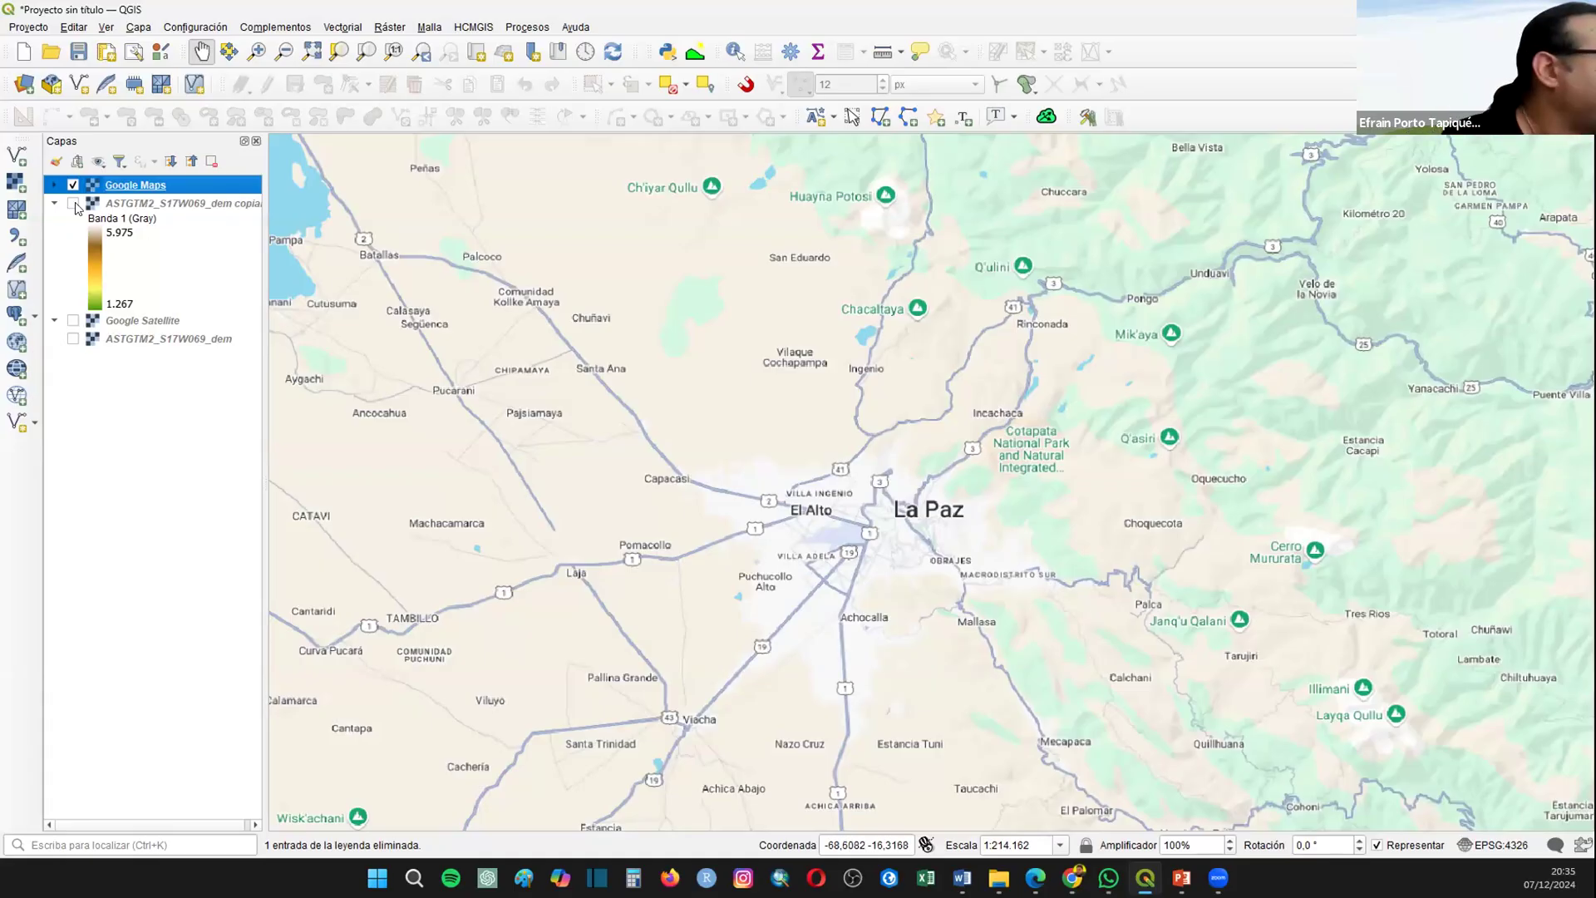
pyautogui.click(73, 185)
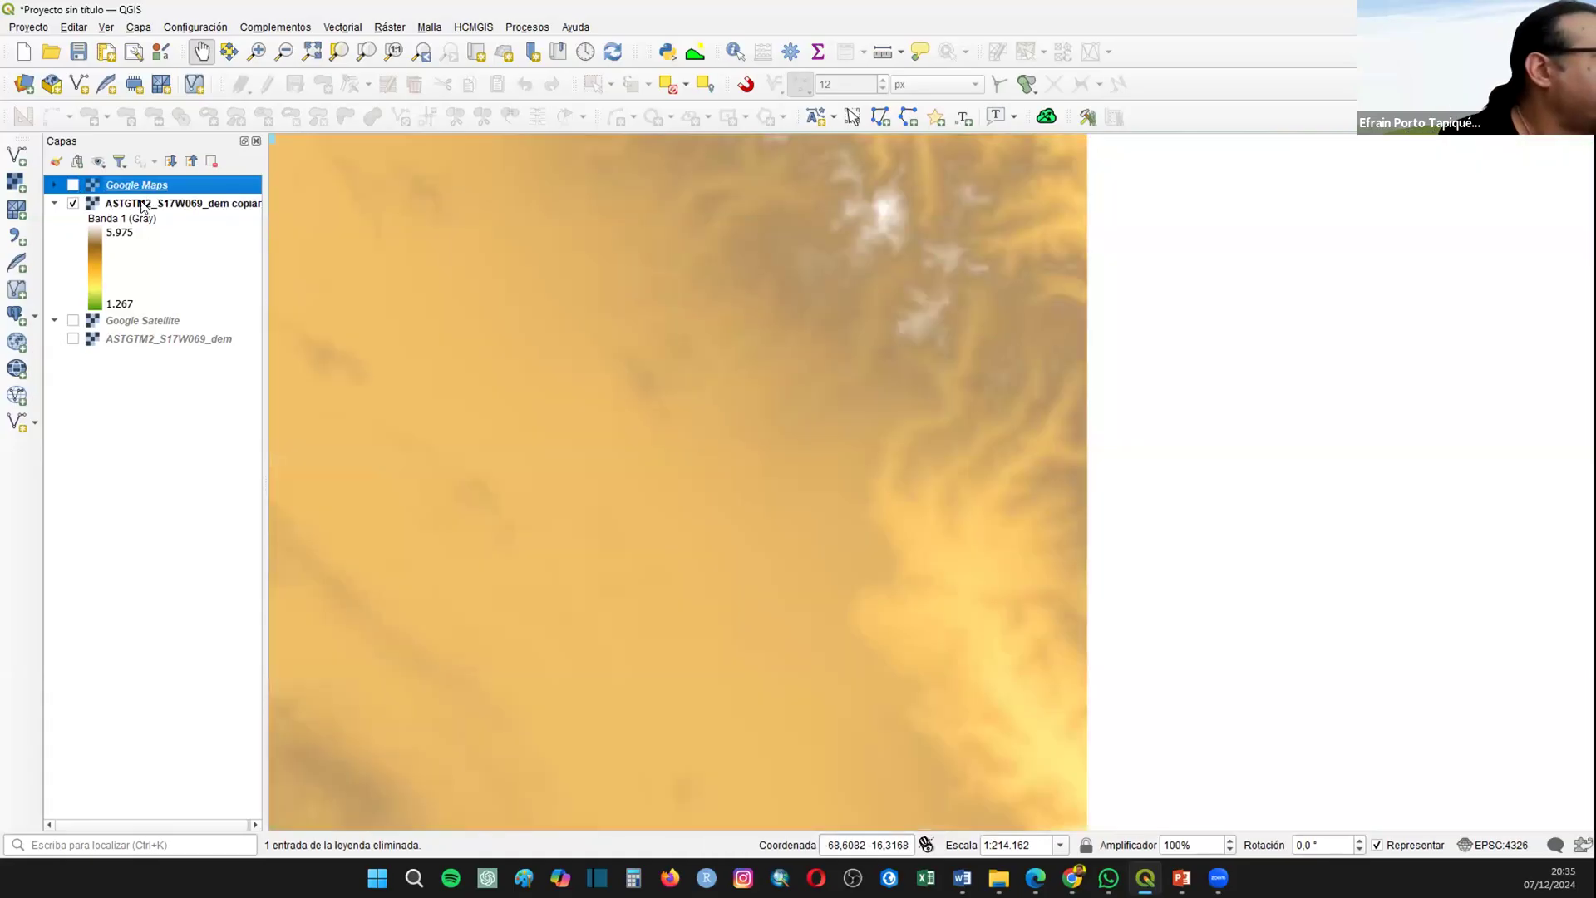
pyautogui.rightClick(144, 206)
pyautogui.click(322, 523)
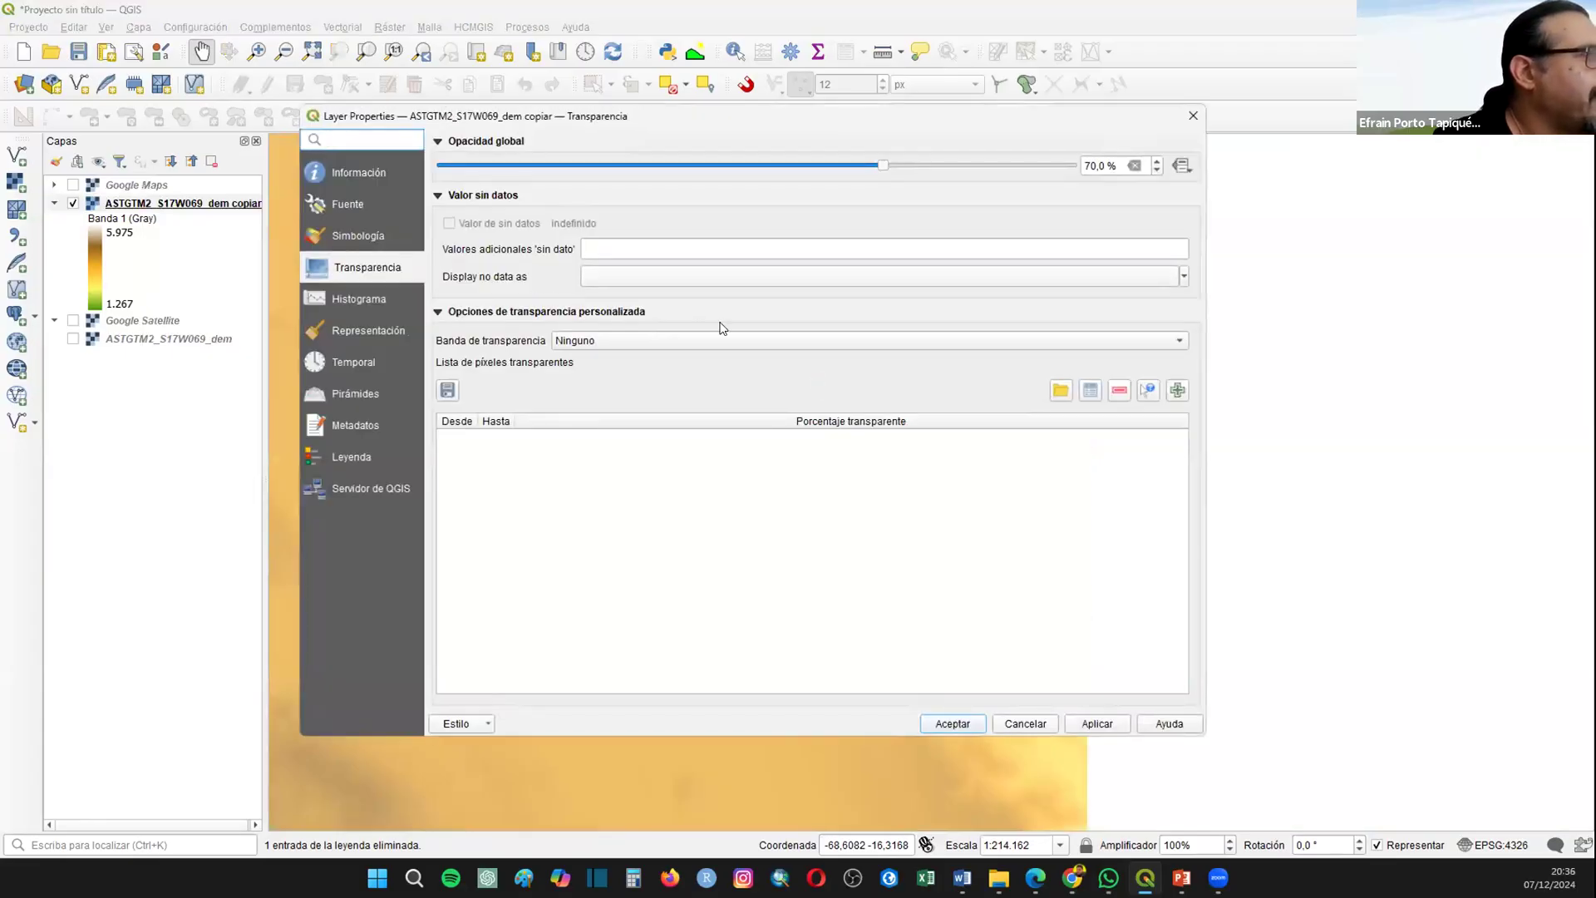
pyautogui.click(397, 240)
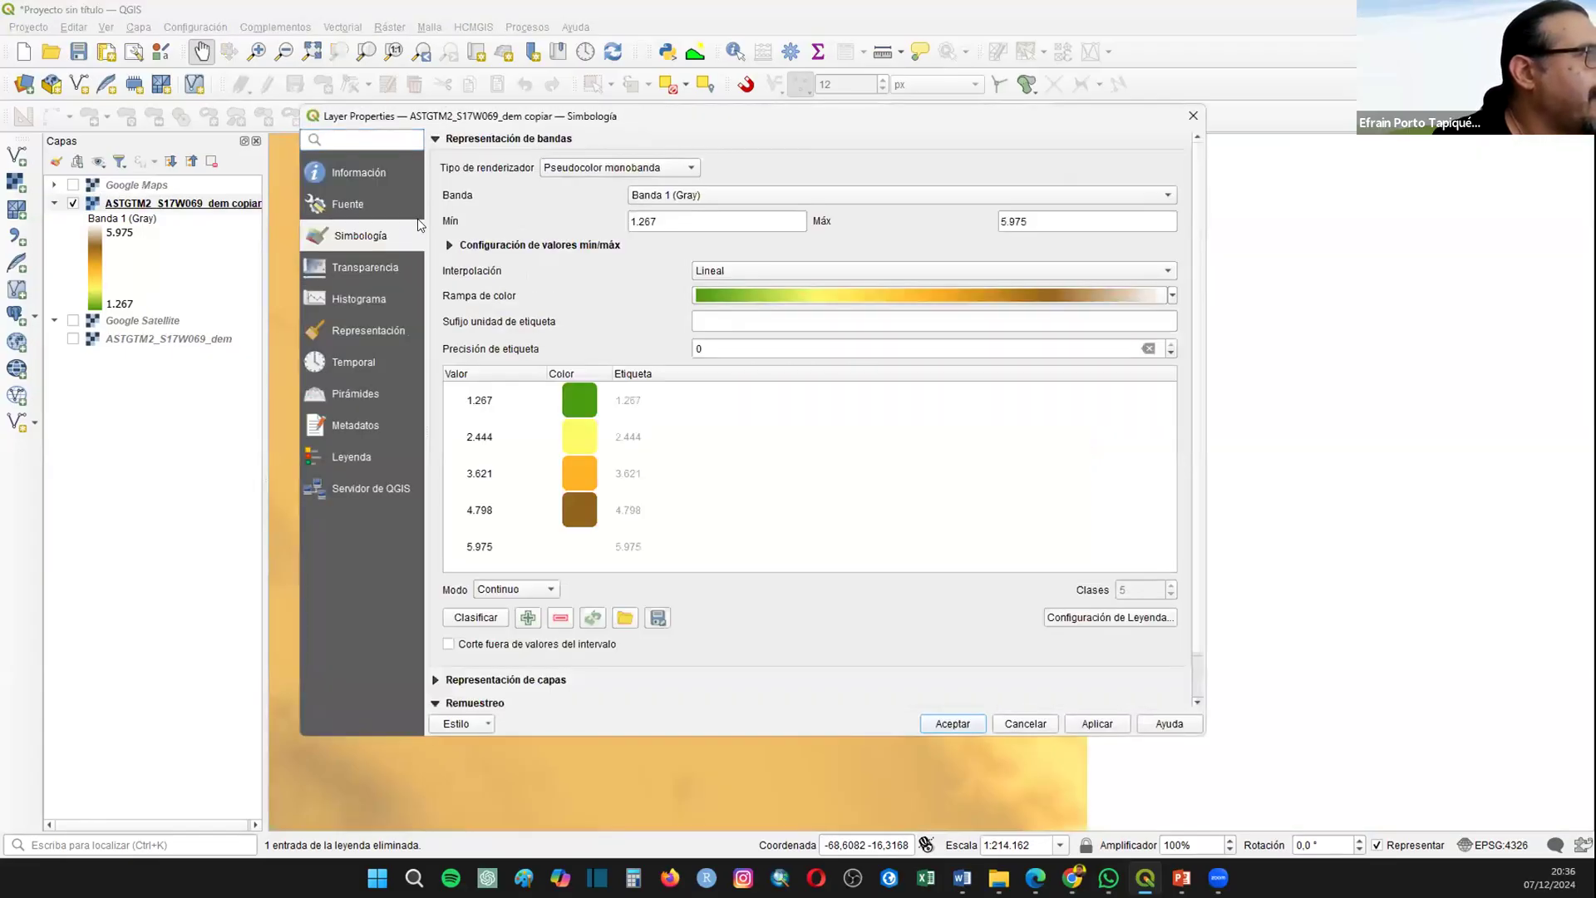
pyautogui.click(595, 169)
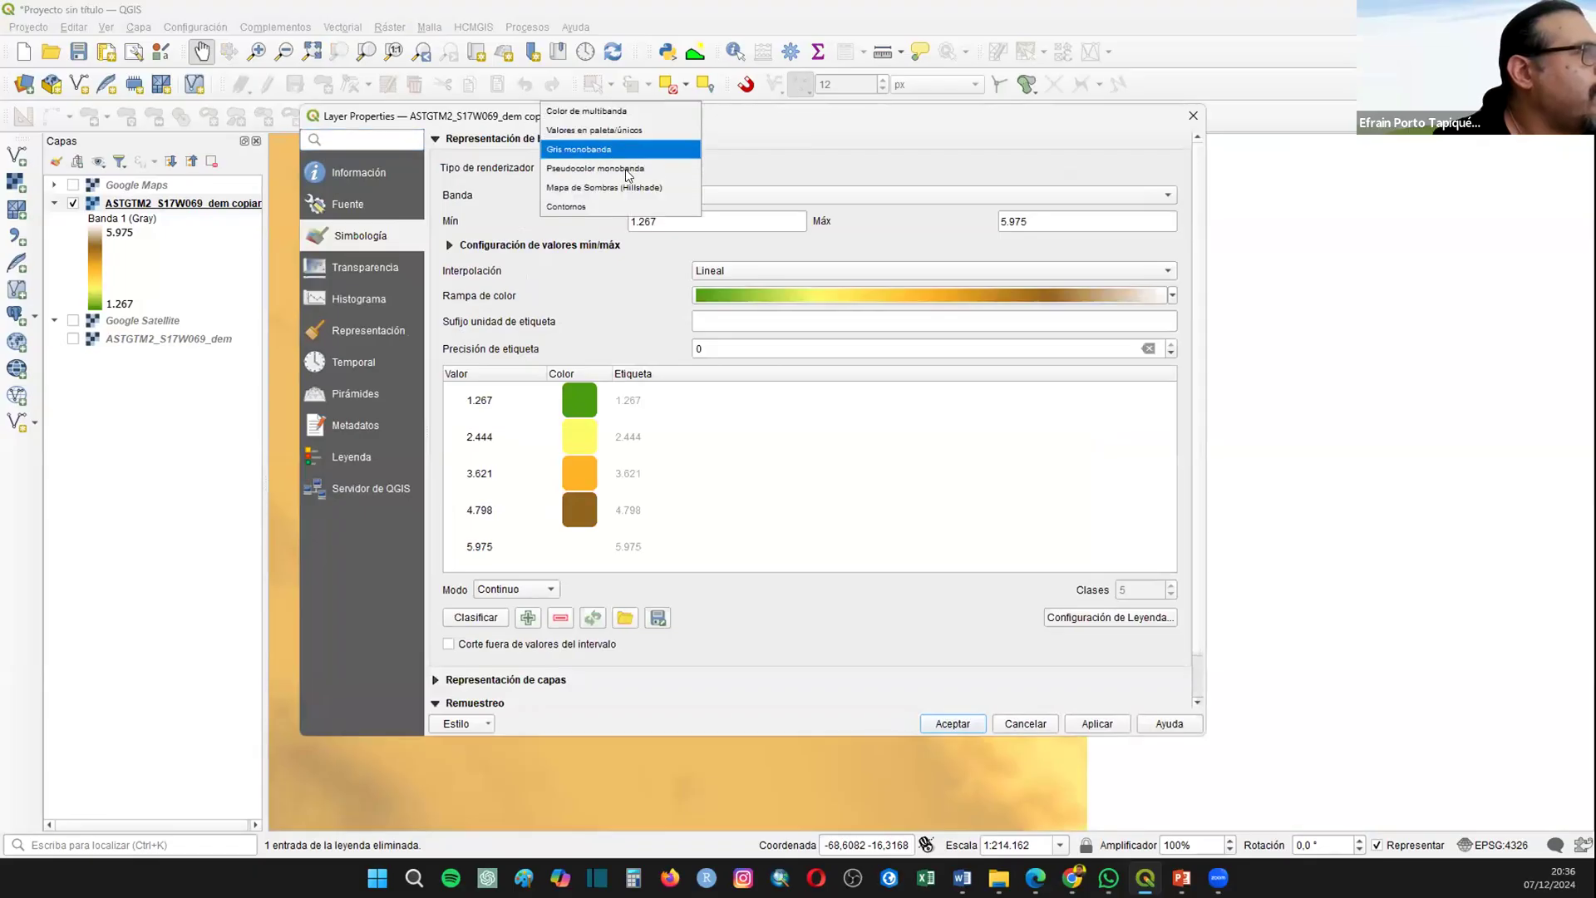
pyautogui.click(599, 155)
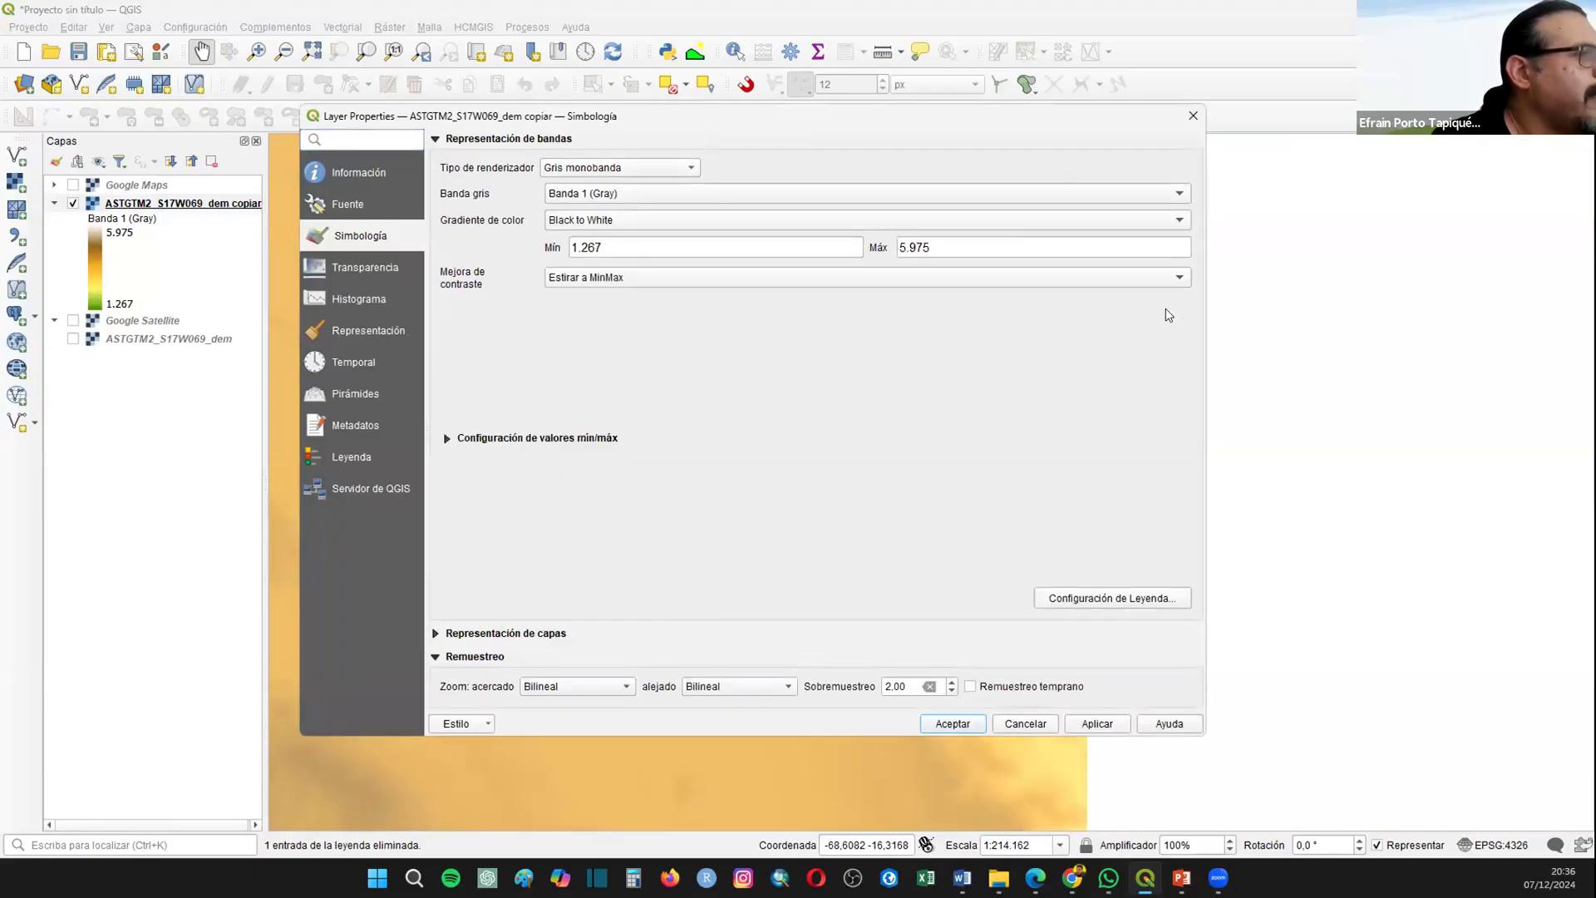
pyautogui.click(1096, 723)
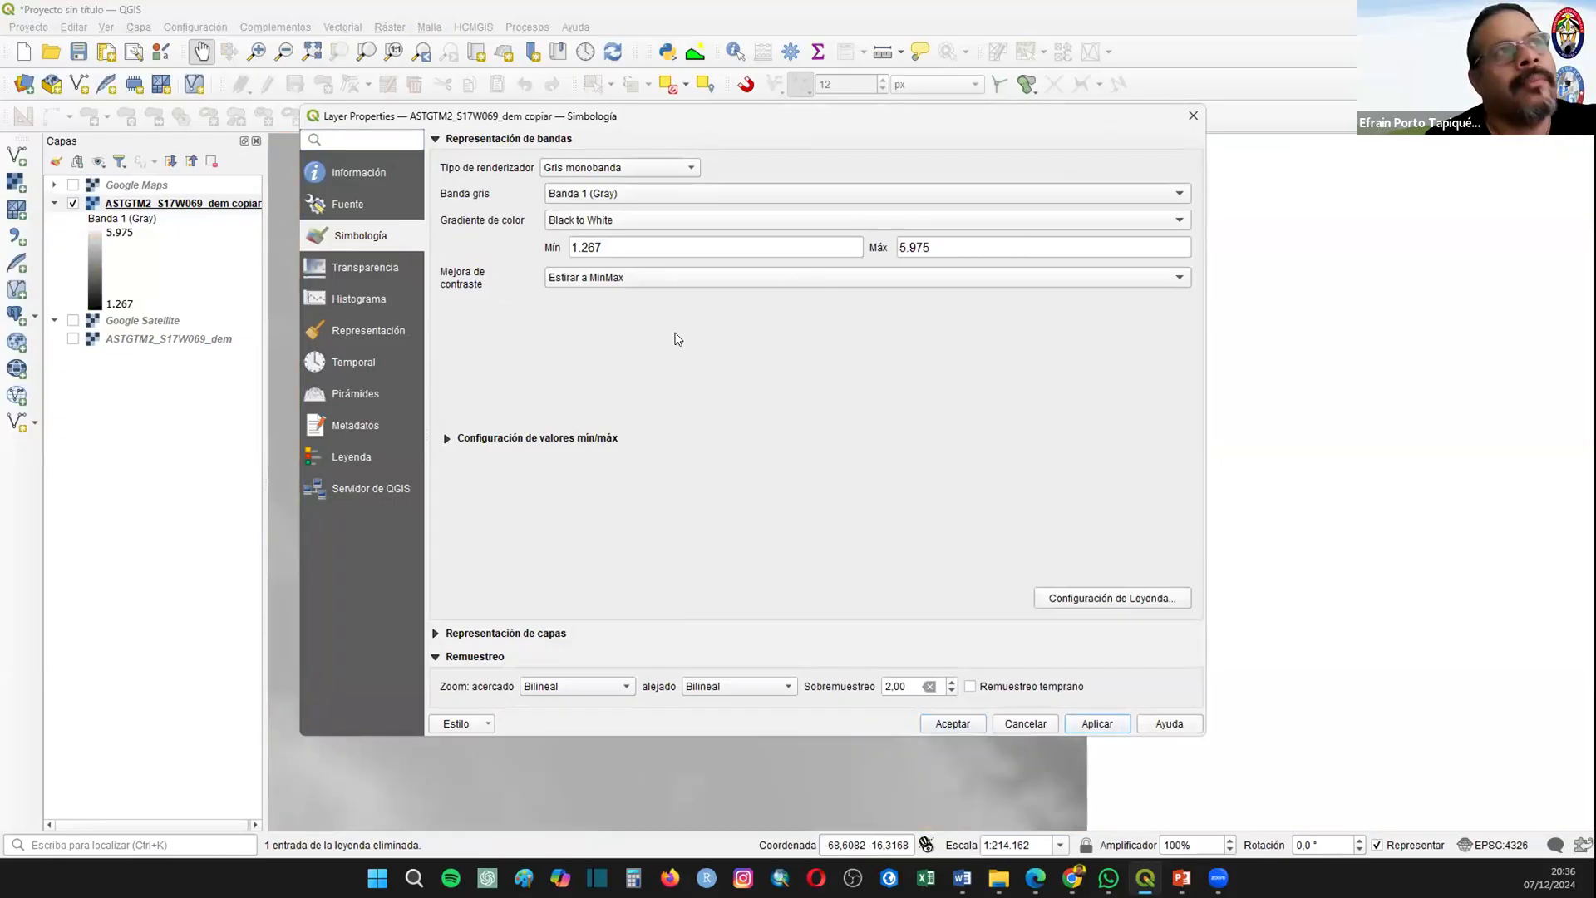
# Step: Expand and examine the min/max value settings and the layer rendering options of the DEM copy
pyautogui.click(546, 438)
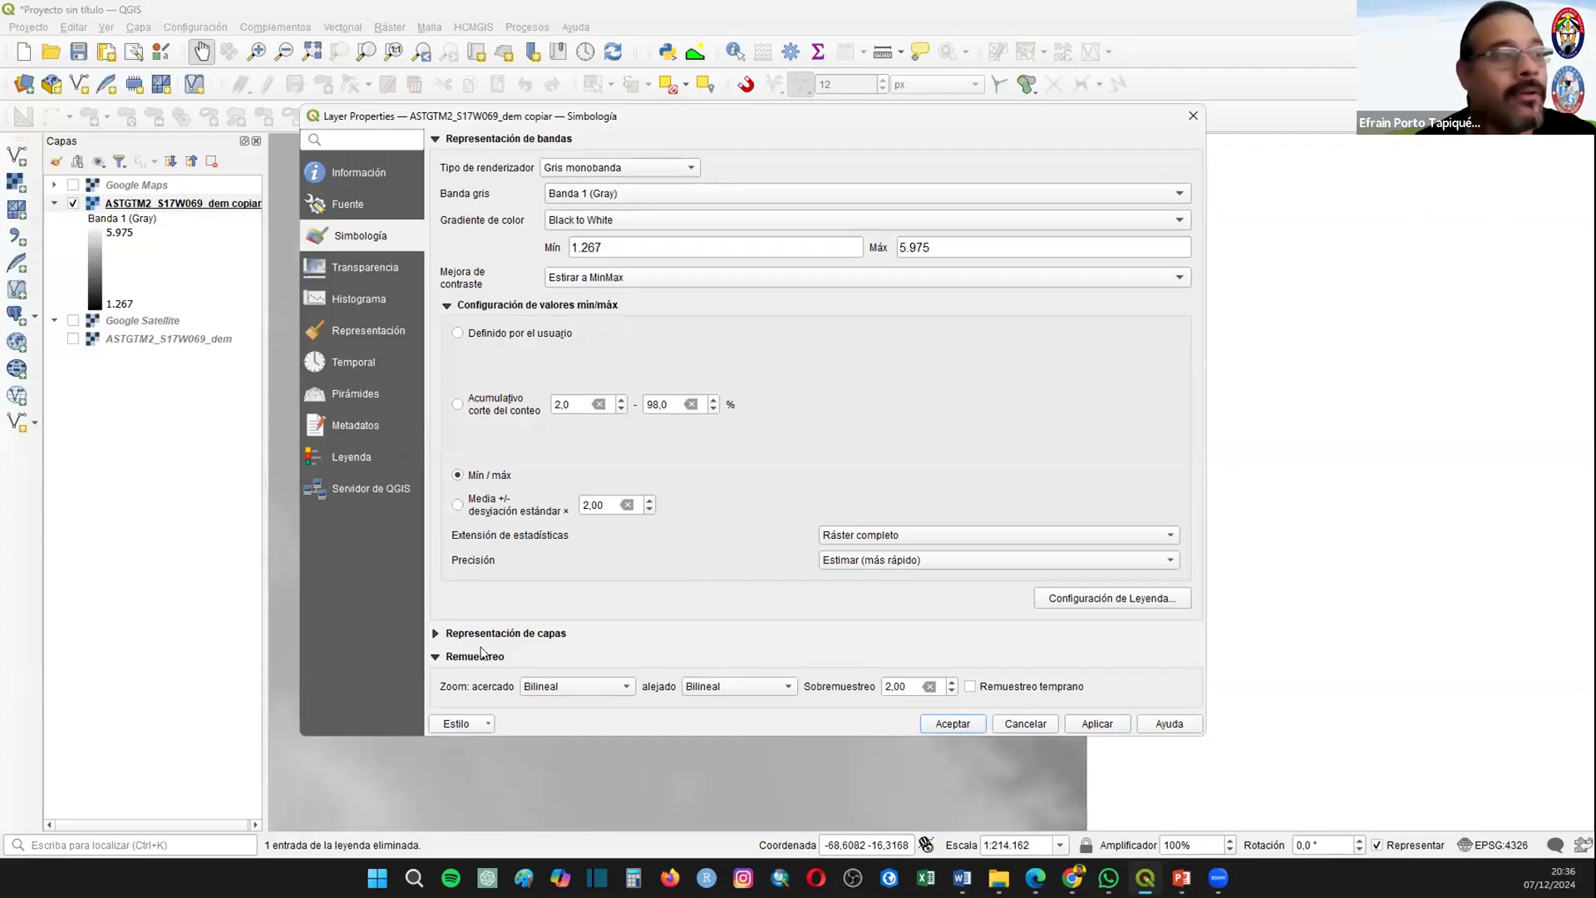
pyautogui.click(508, 634)
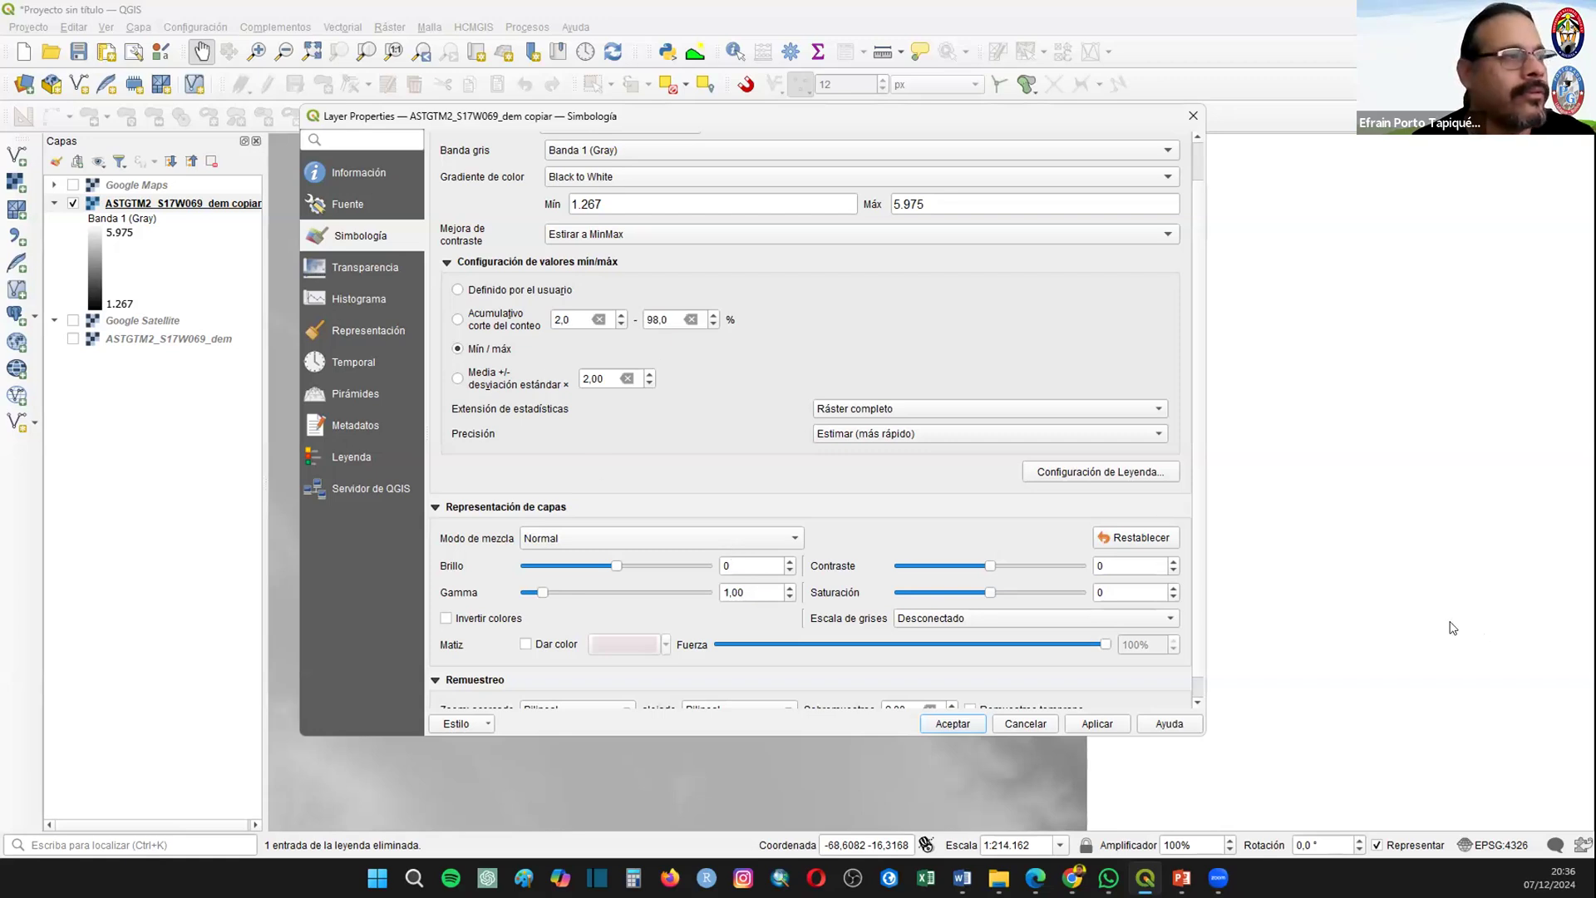
pyautogui.scroll(-1, 1185, 670)
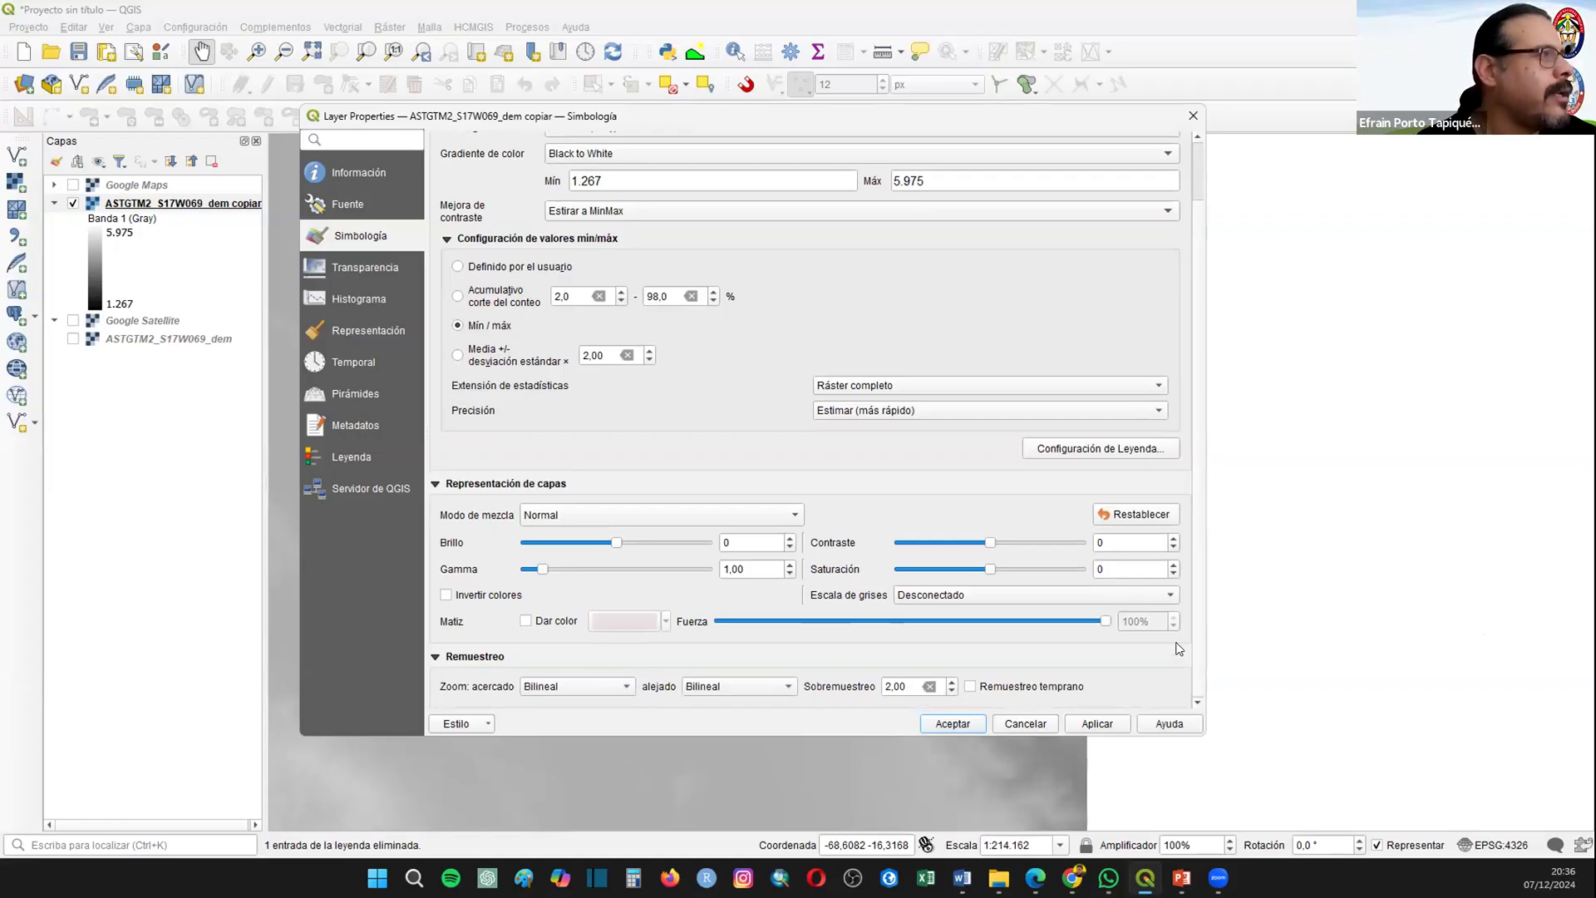
pyautogui.scroll(3, 1177, 592)
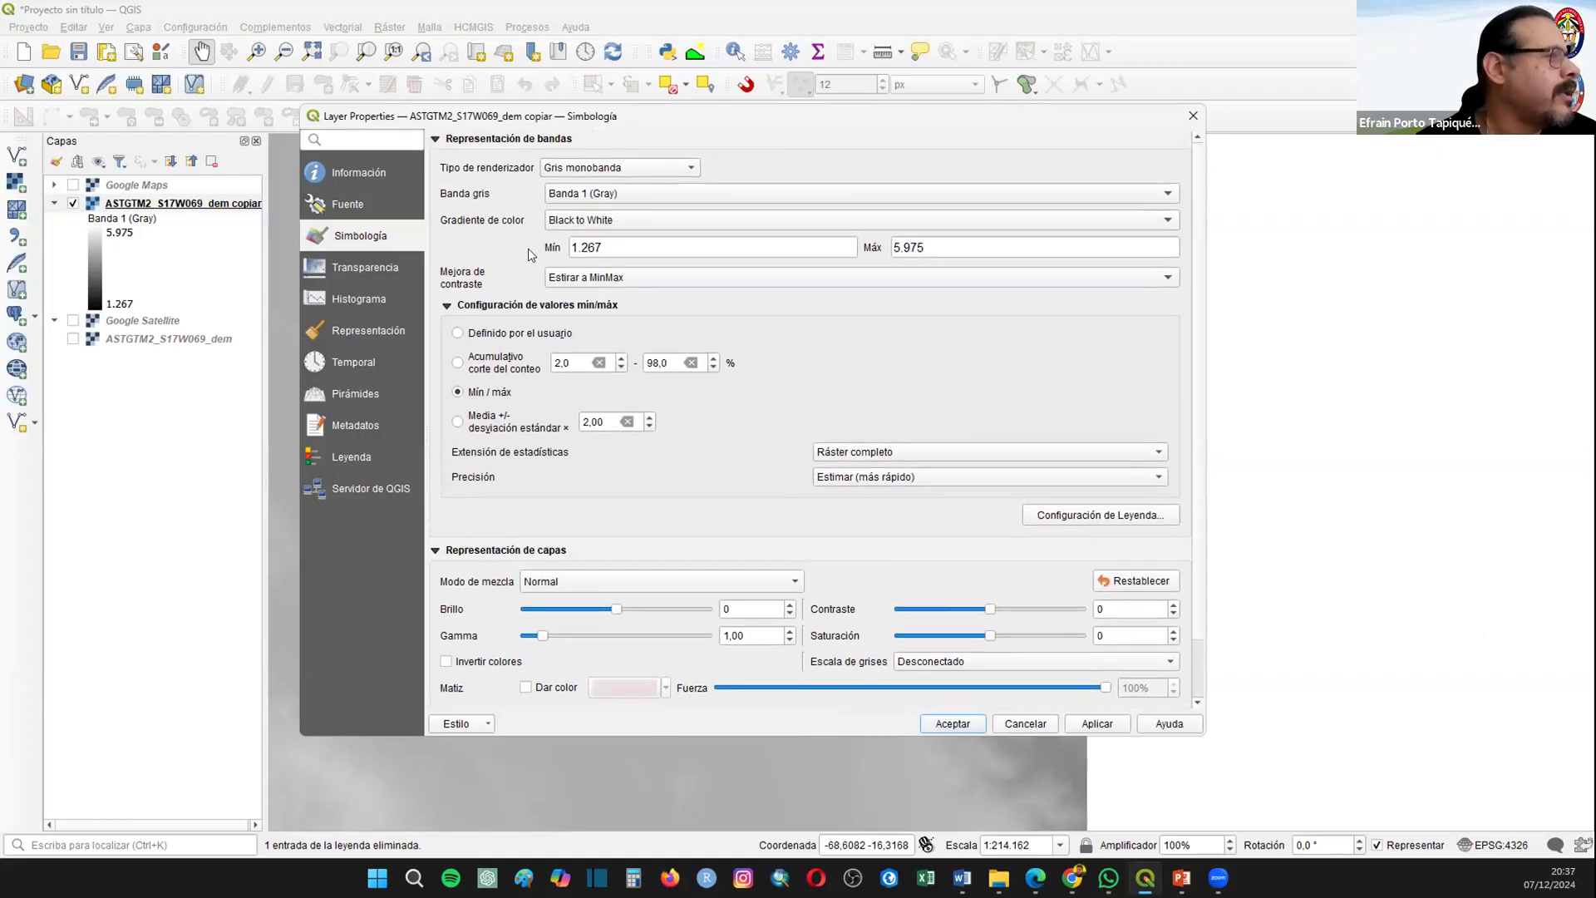
# Step: Check the DEM copy's transparency options and no-data colour chooser, and accept the layer properties
pyautogui.click(339, 268)
pyautogui.click(604, 279)
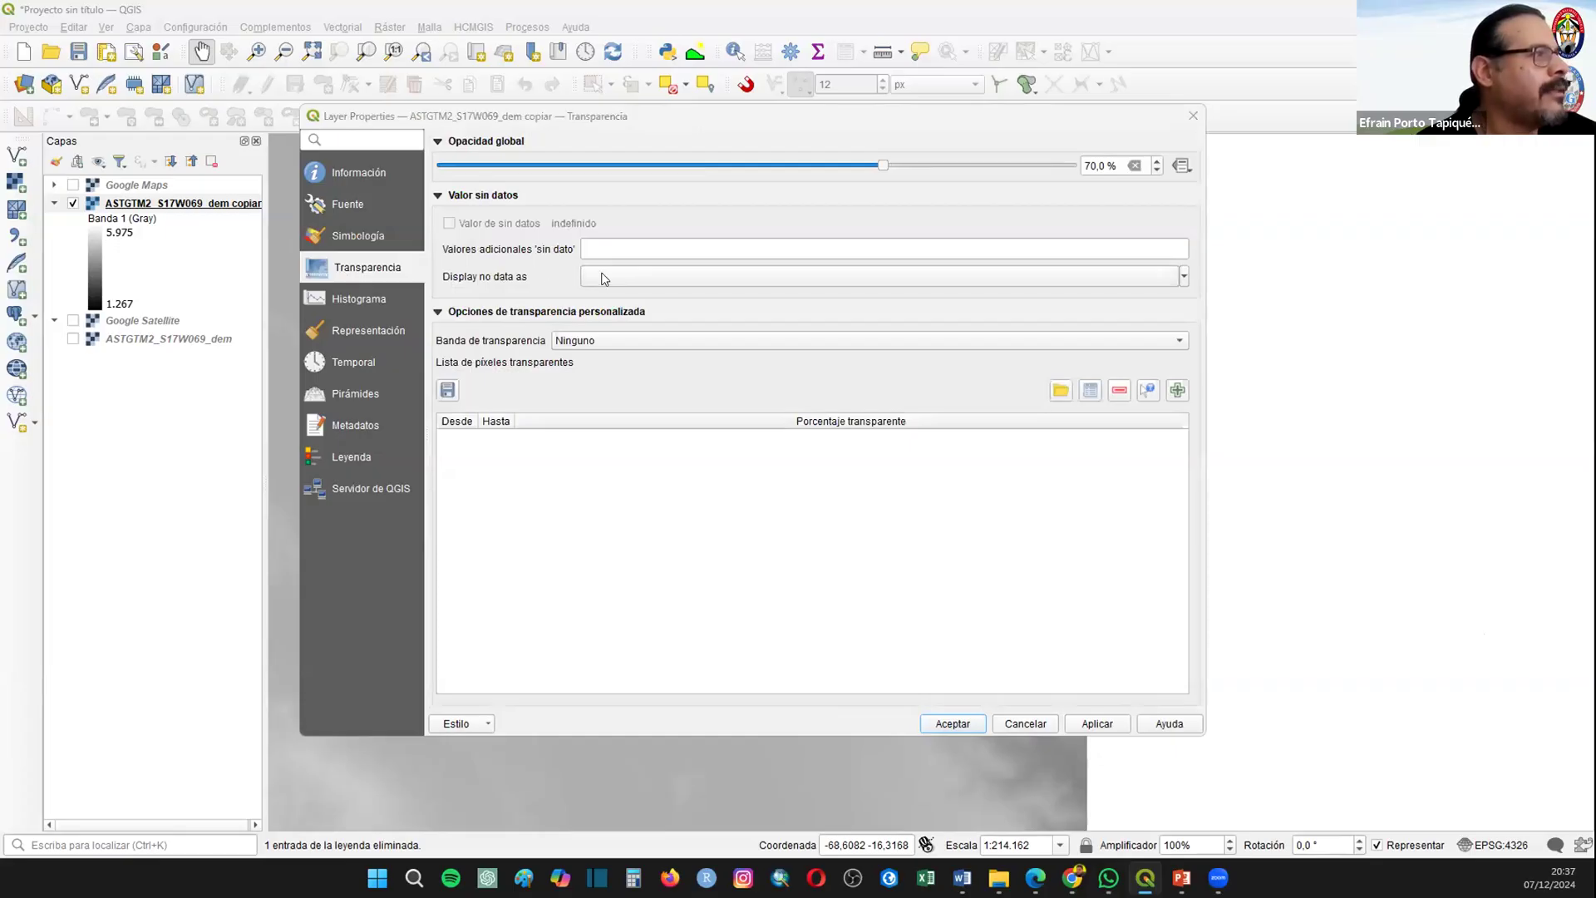
pyautogui.click(709, 393)
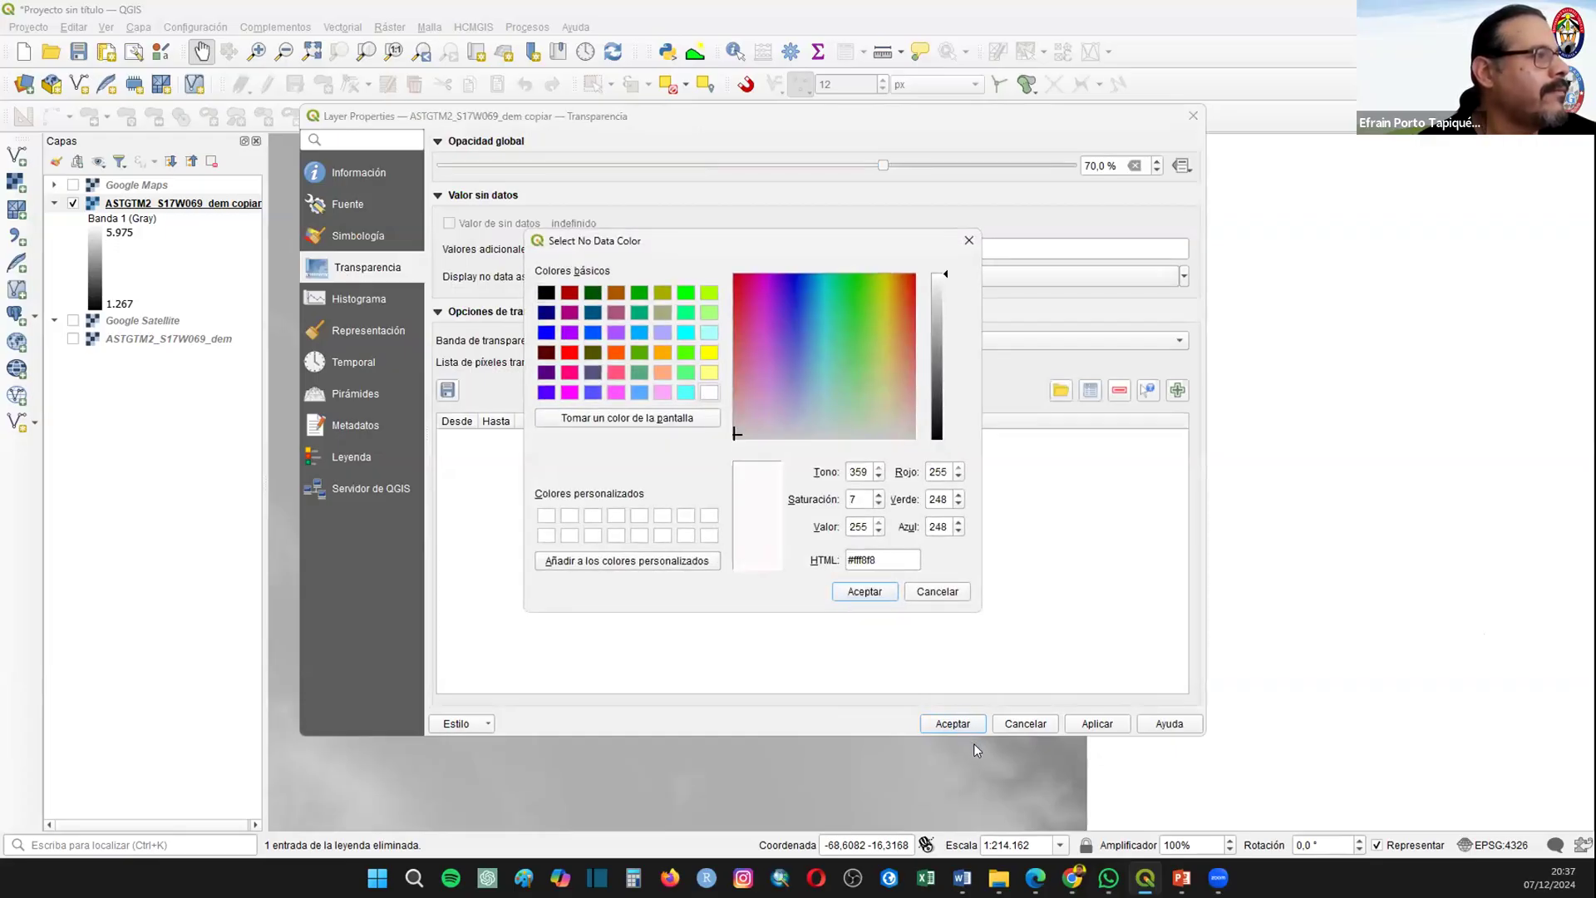
pyautogui.click(943, 721)
pyautogui.press('Return')
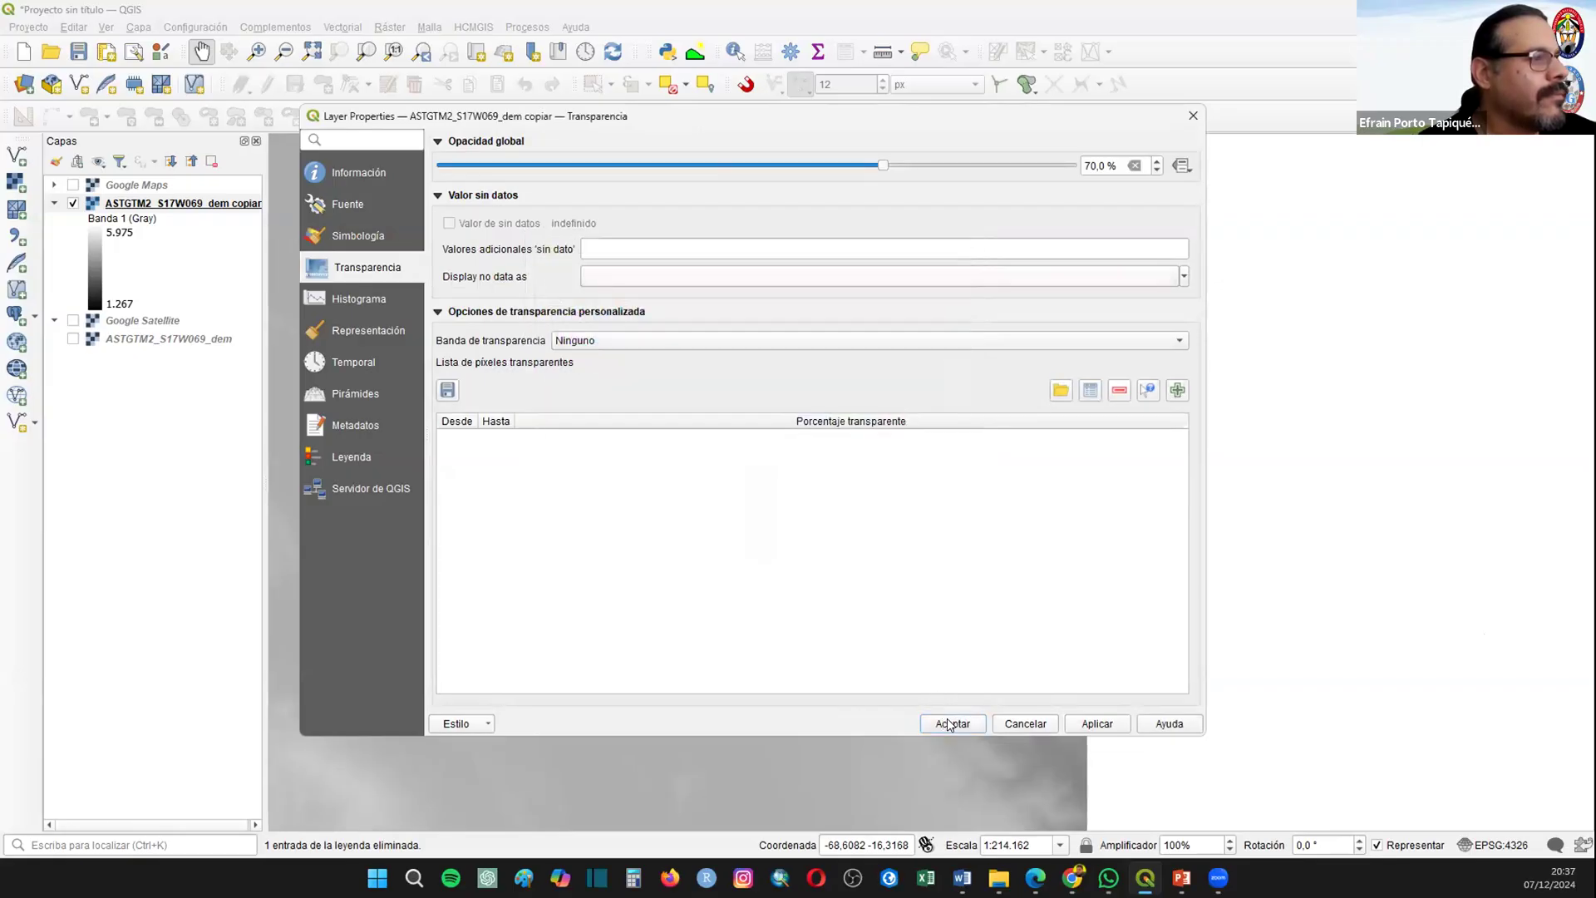
pyautogui.click(950, 720)
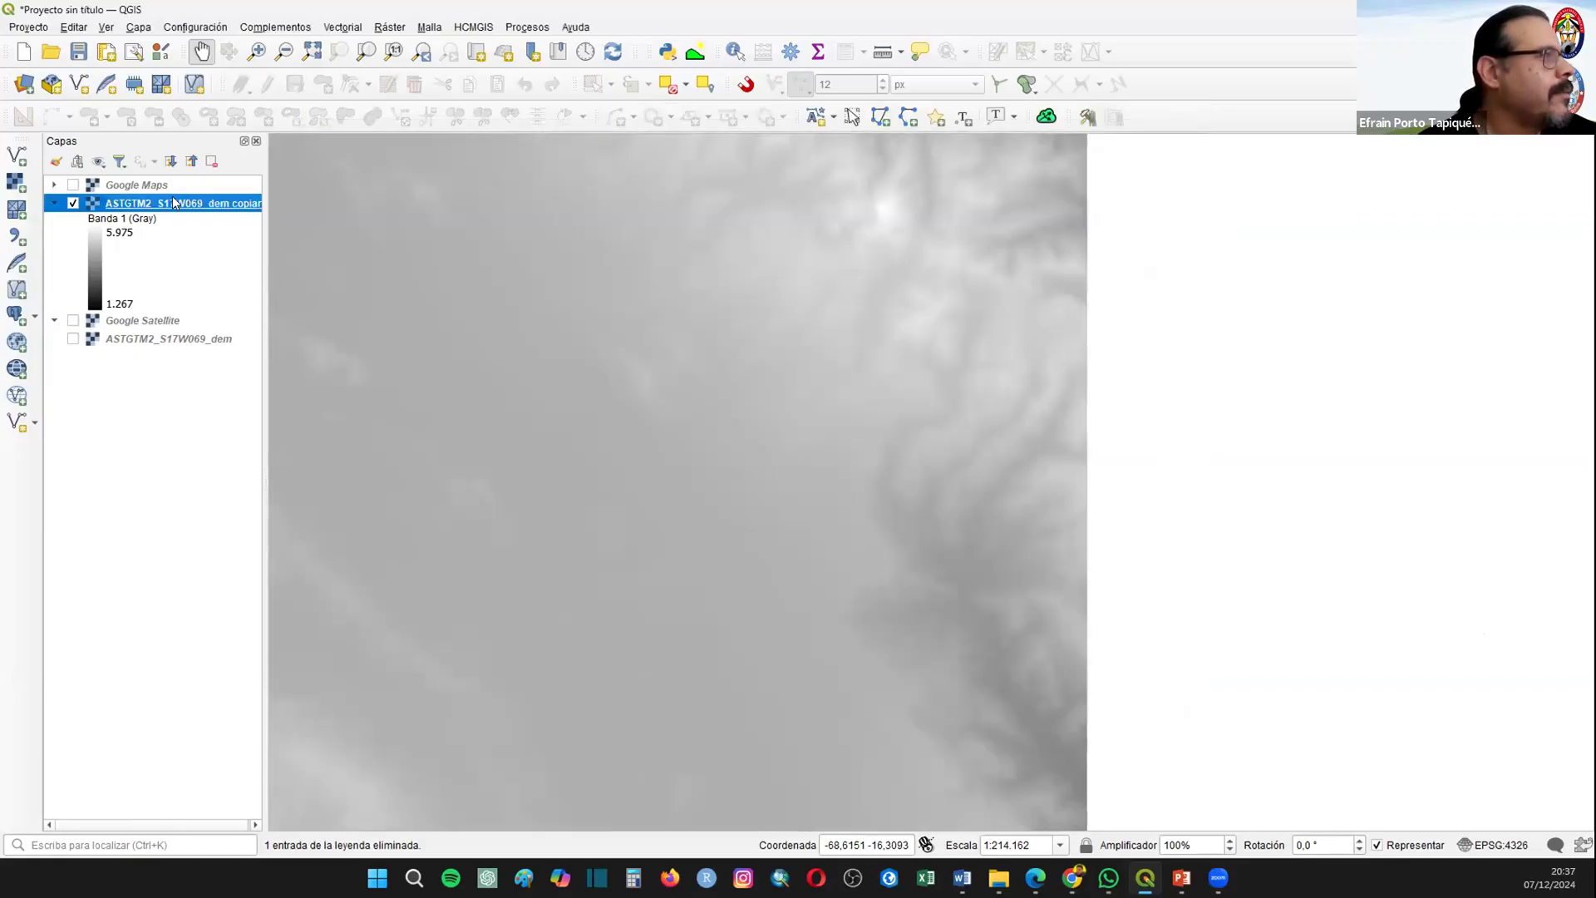
# Step: Show the full extent of the grey DEM copy and start a new empty project, discarding the current one
pyautogui.rightClick(183, 205)
pyautogui.click(186, 208)
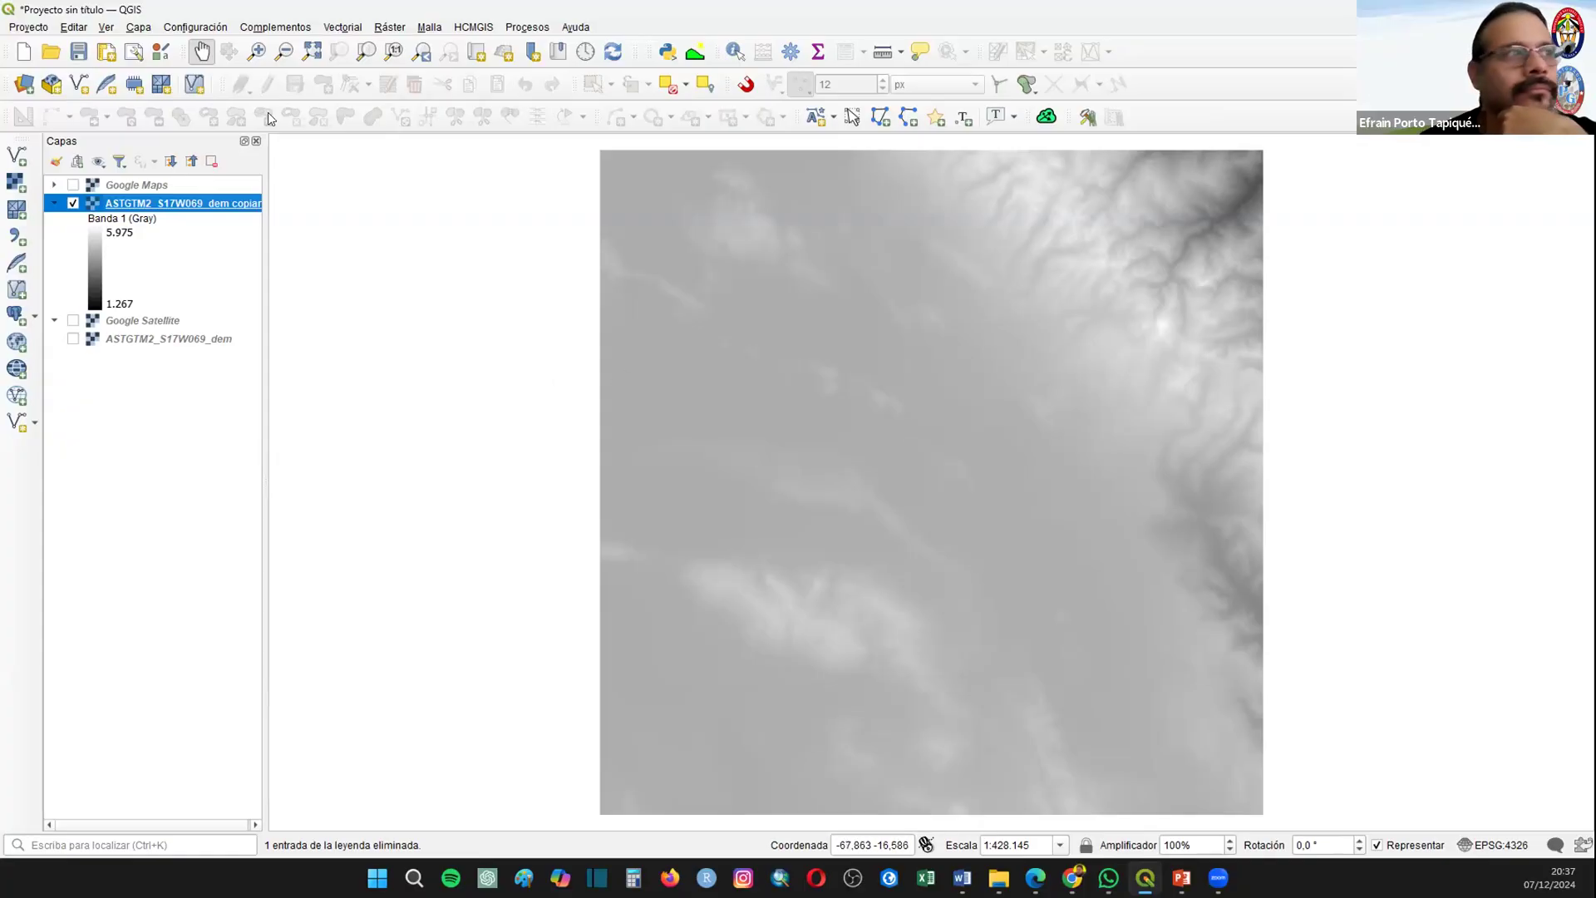
pyautogui.click(22, 54)
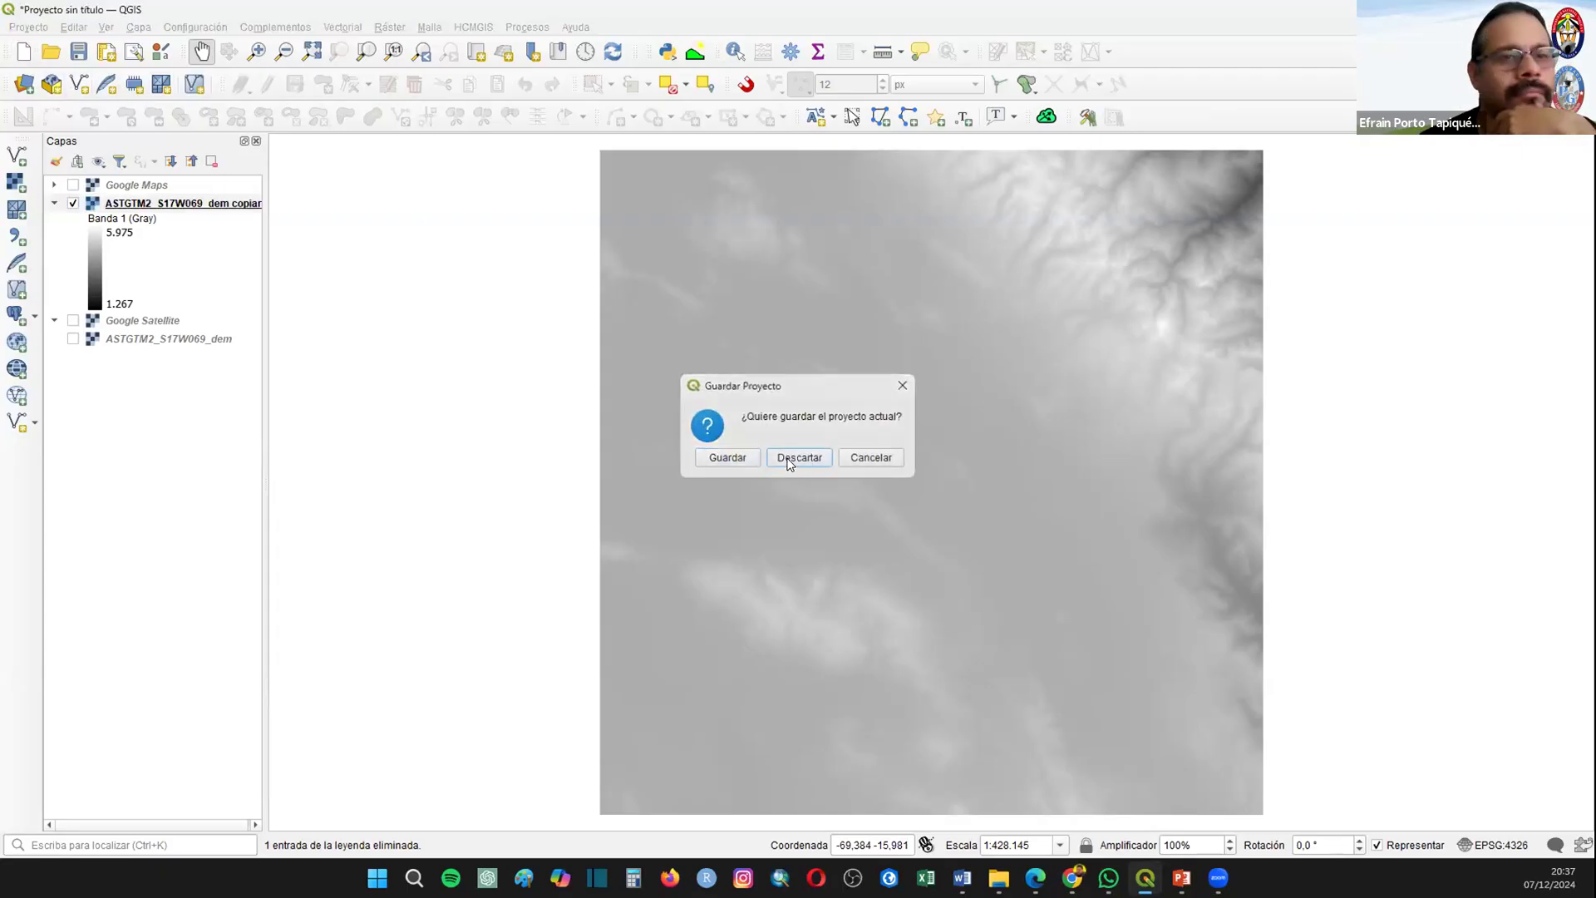
pyautogui.click(790, 459)
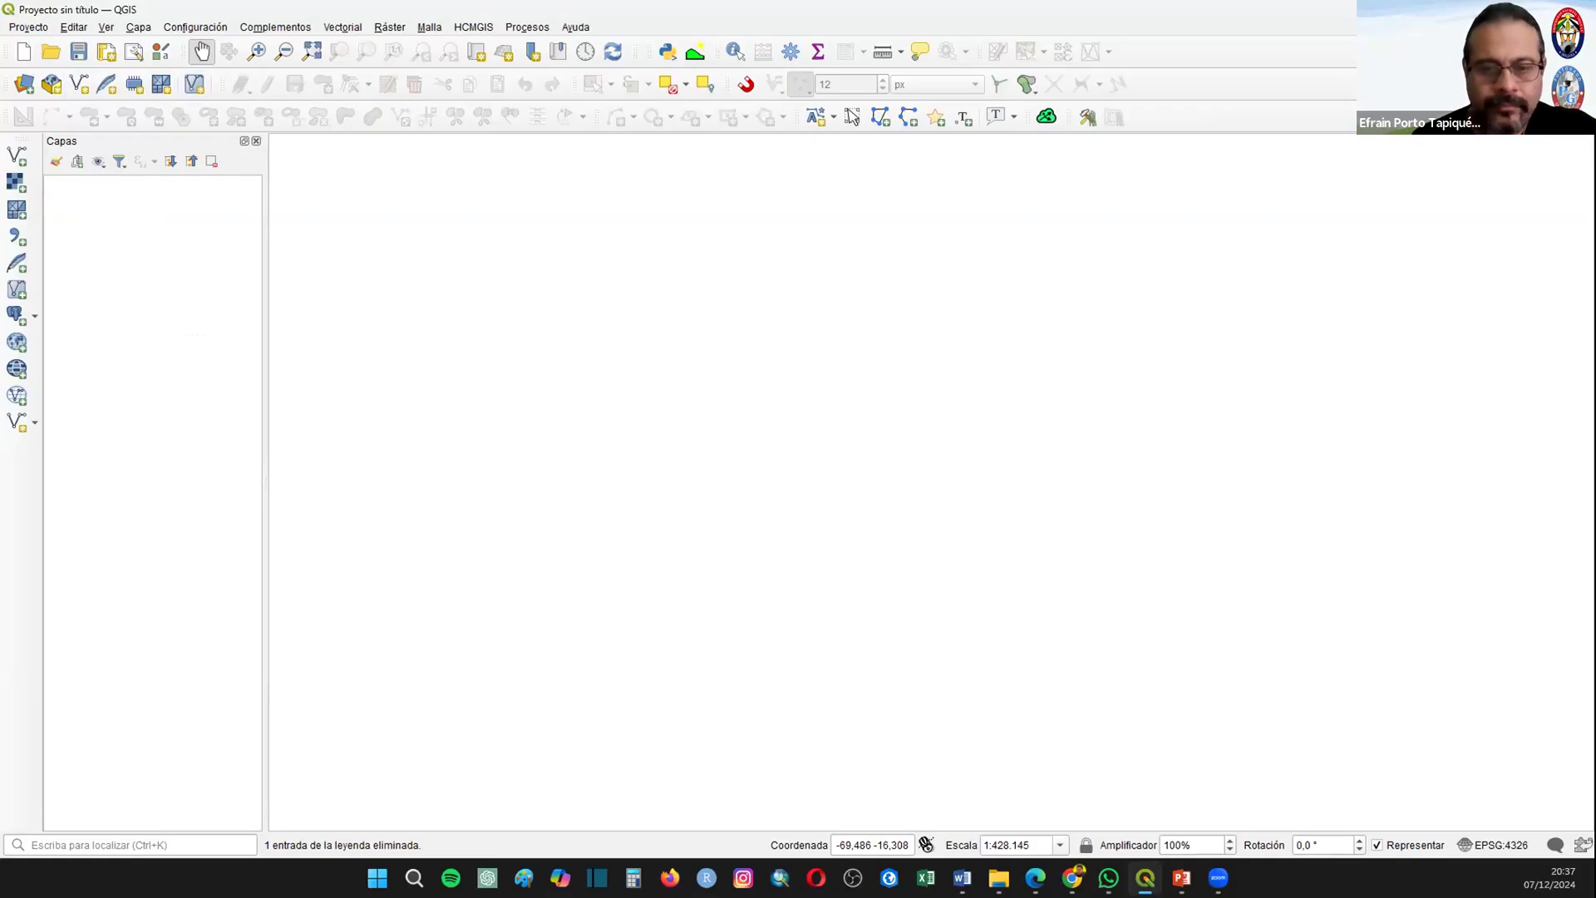
pyautogui.hotkey('alt', 'Tab')
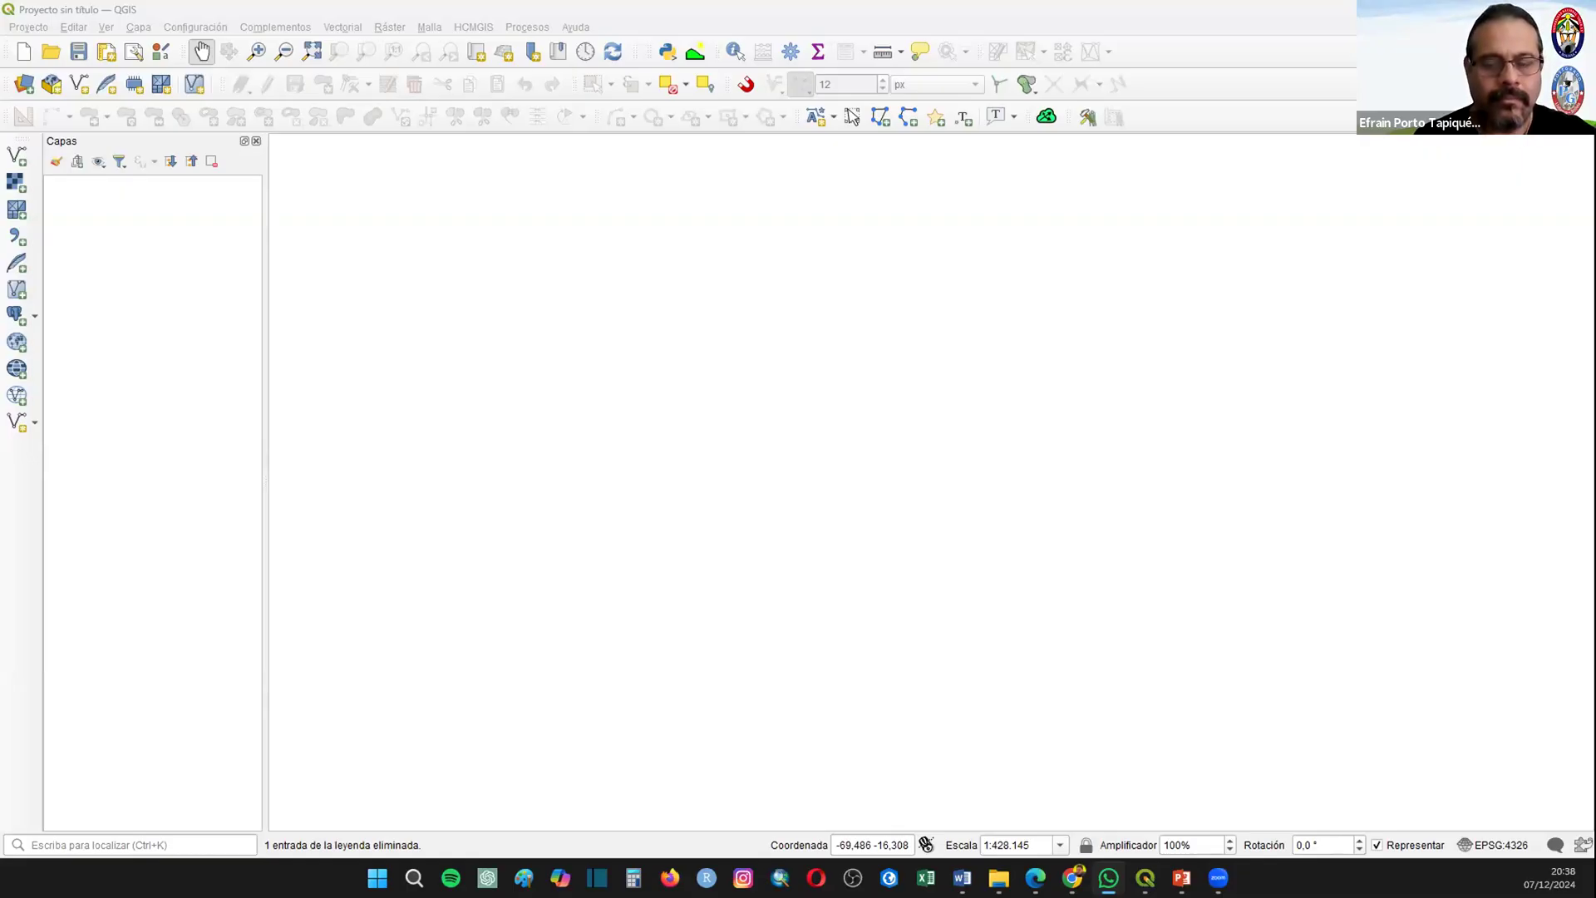
pyautogui.hotkey('alt', 'Tab')
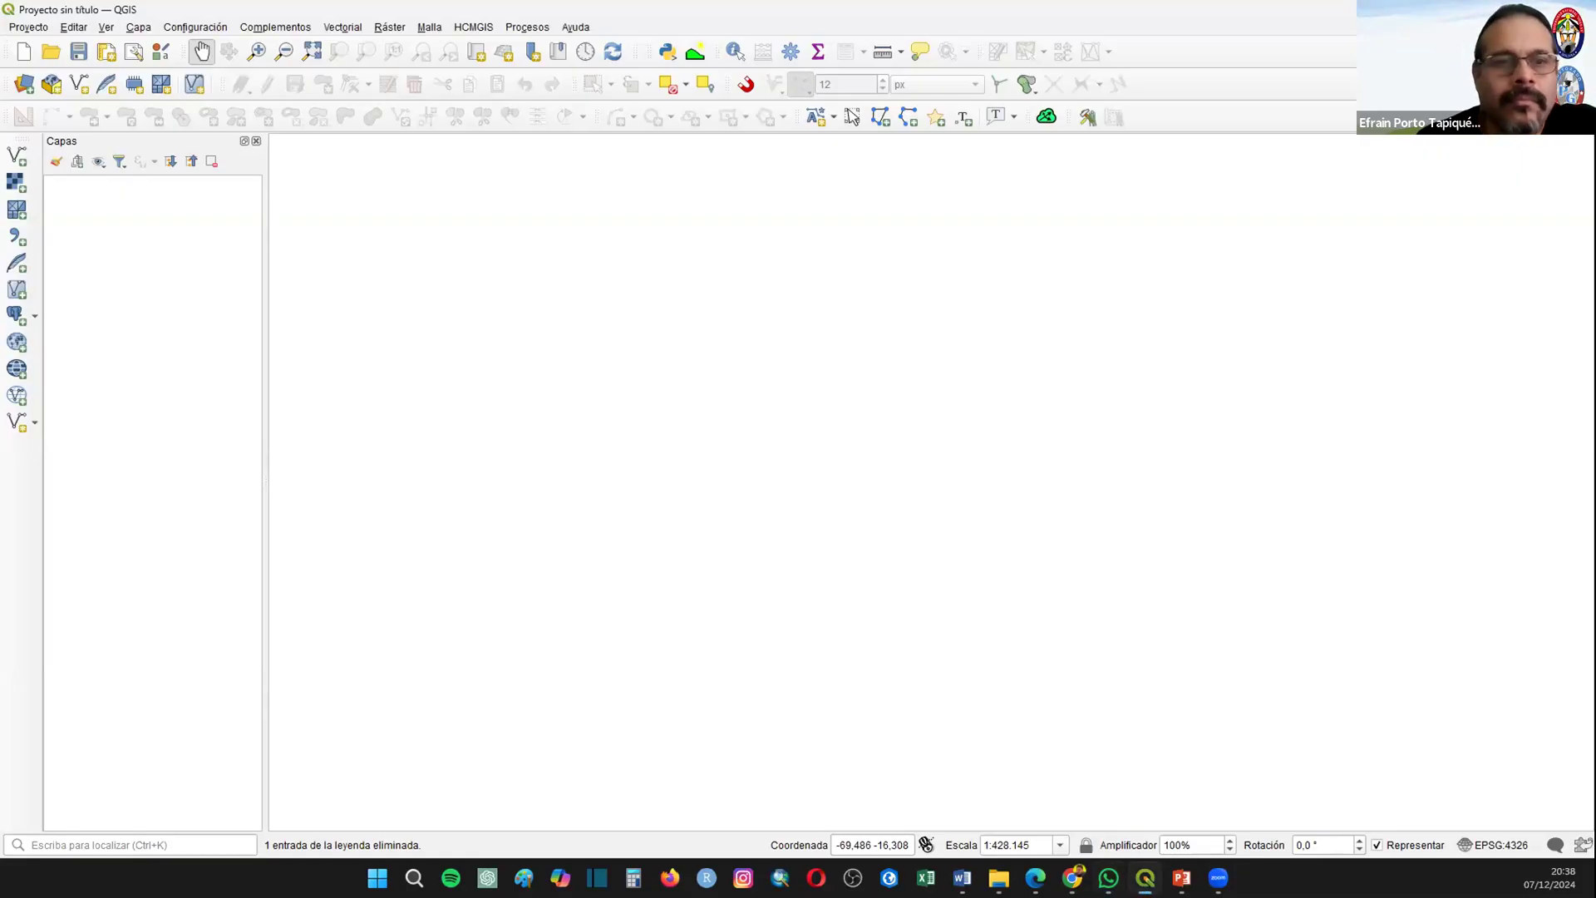